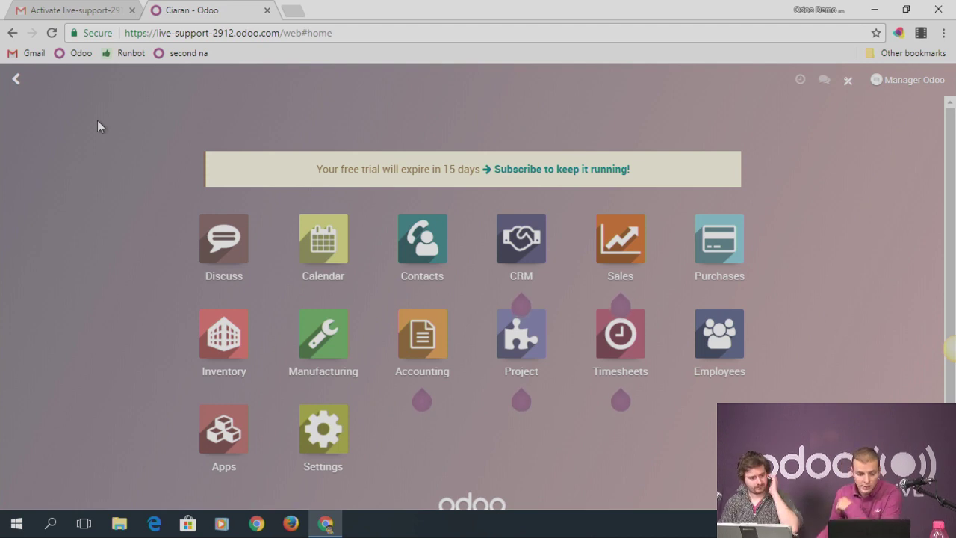
Browse the Settings app's Users & Companies and Translations menus, then reopen Settings
click(323, 452)
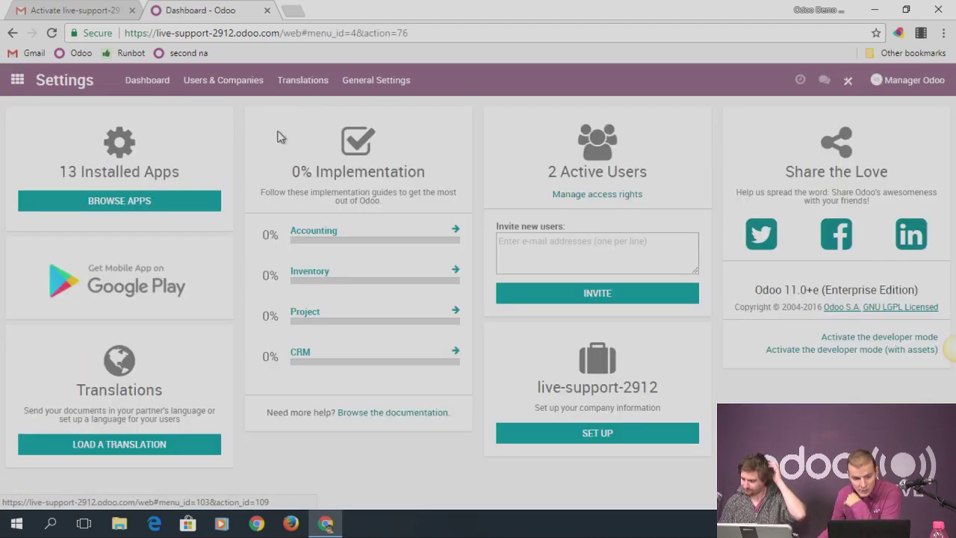
click(223, 80)
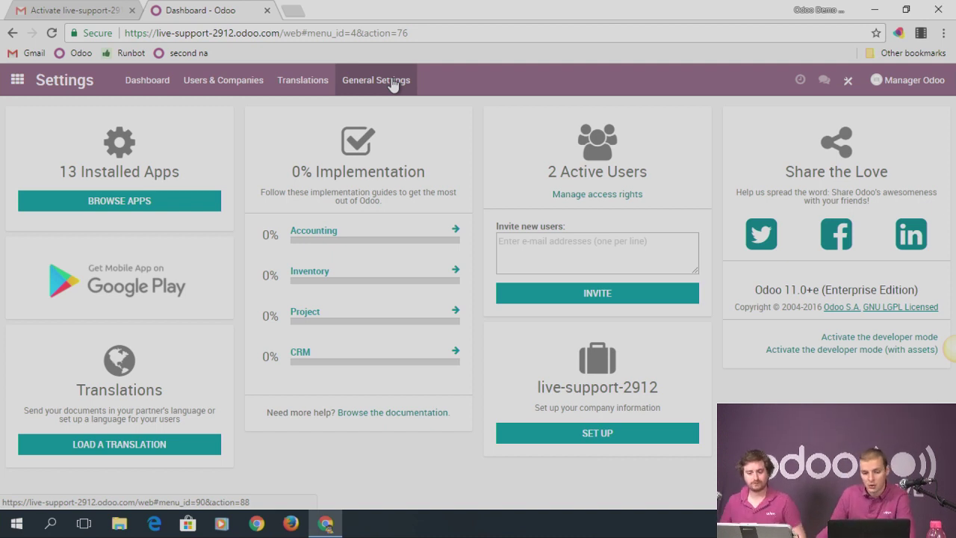
click(302, 79)
click(224, 80)
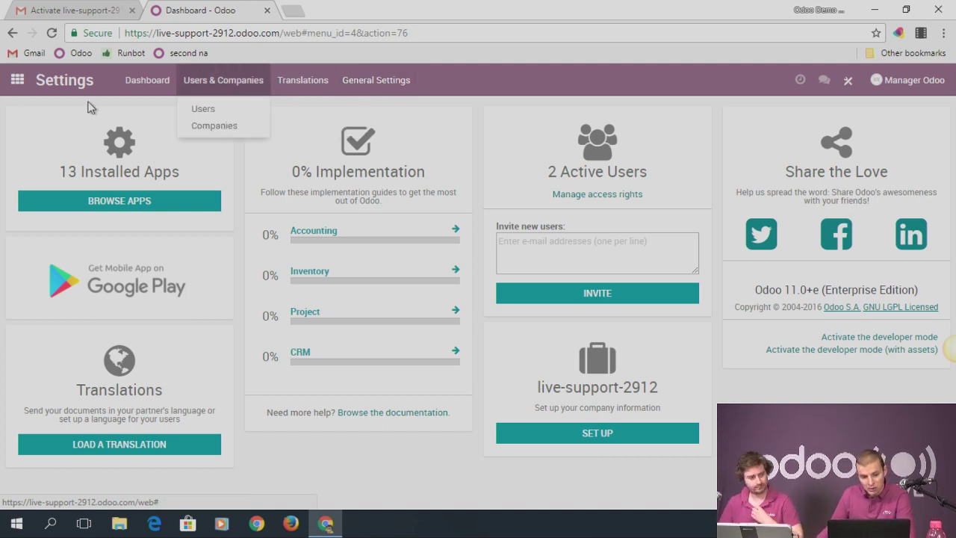
click(18, 80)
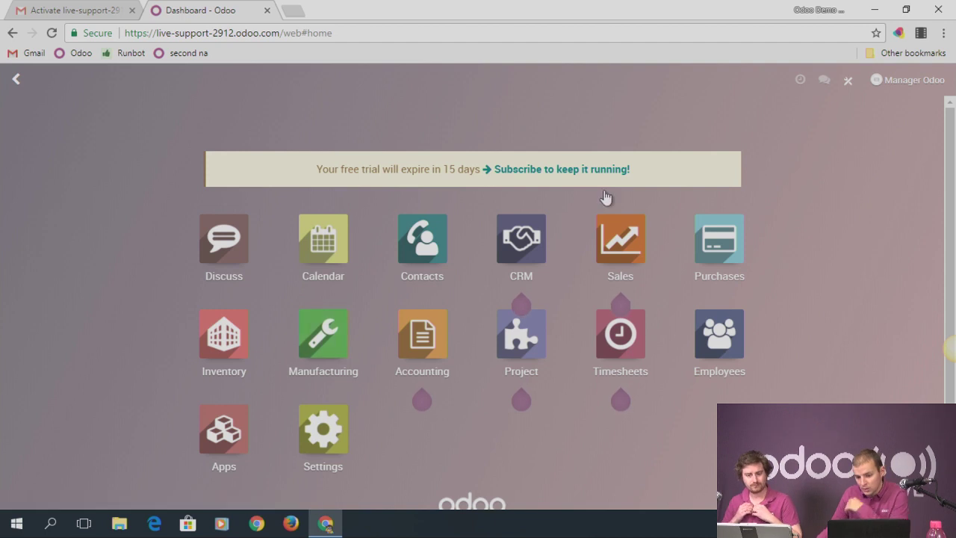
click(338, 439)
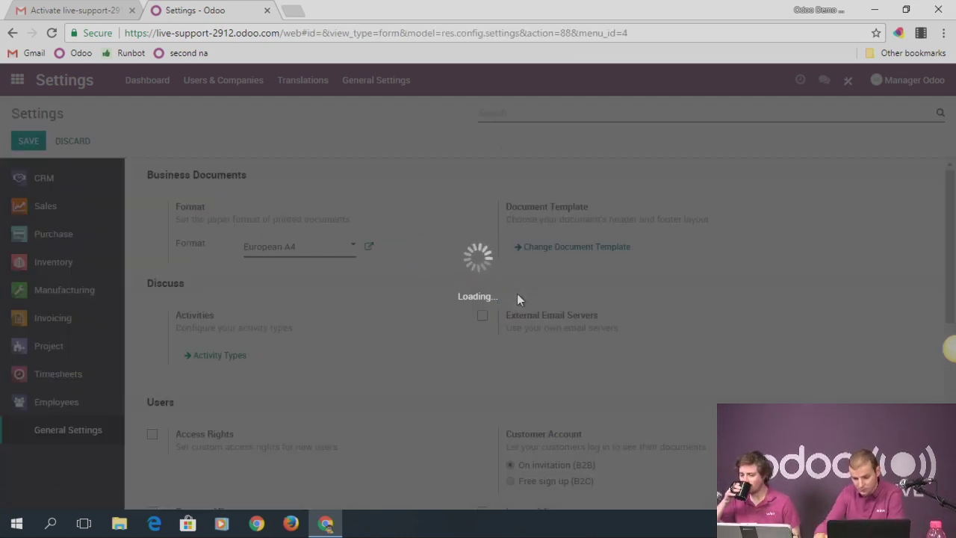
Enable Multi-company and Inter-Company Transactions in General Settings and save
scroll(518, 299, down, 2)
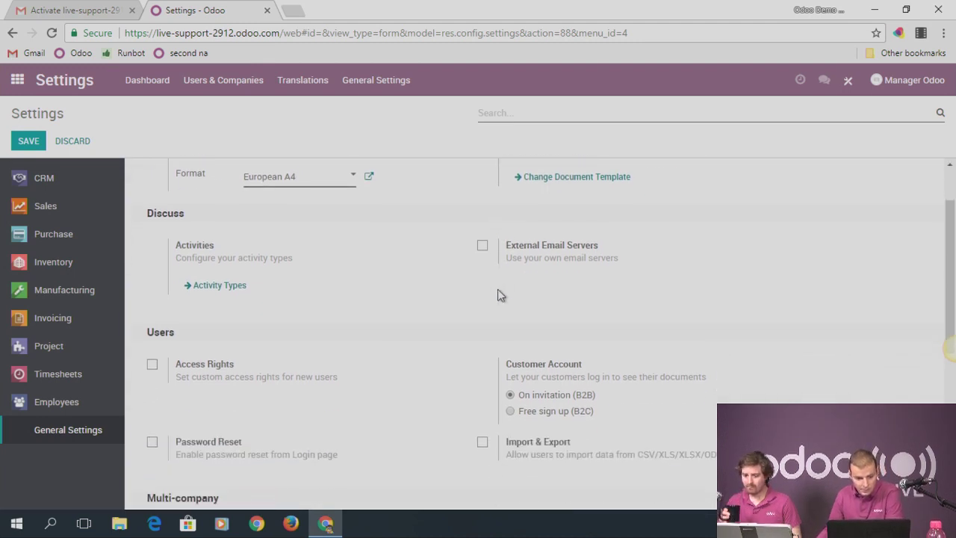
scroll(329, 273, down, 2)
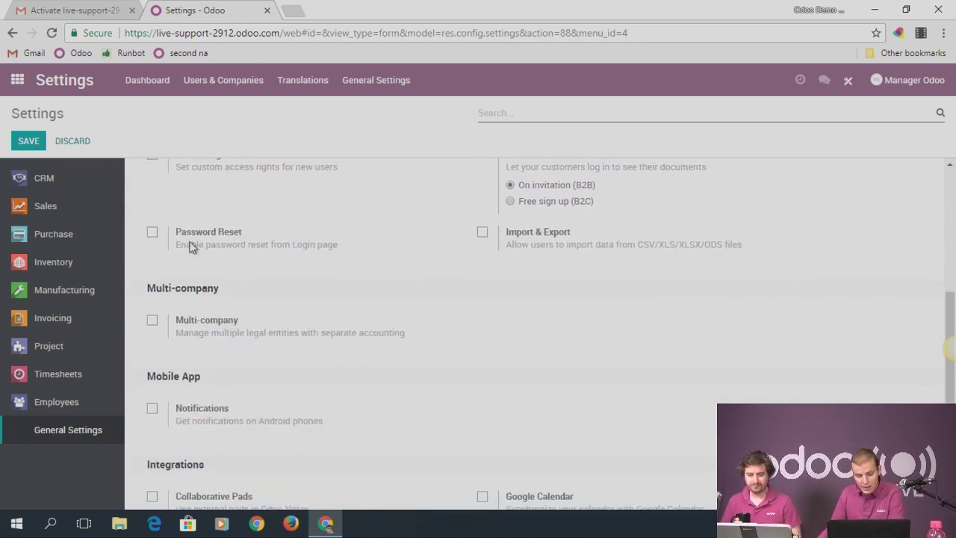
click(153, 326)
click(153, 326)
click(153, 325)
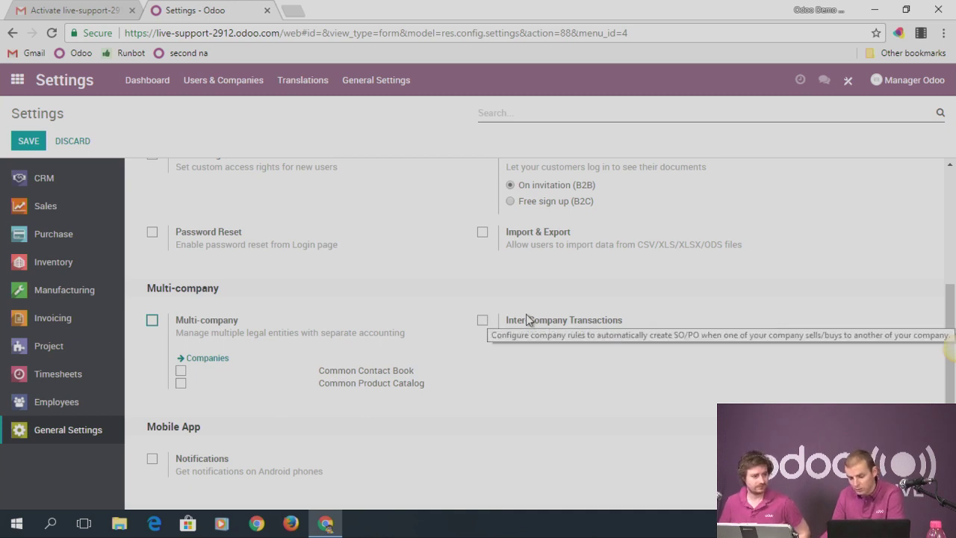
click(482, 321)
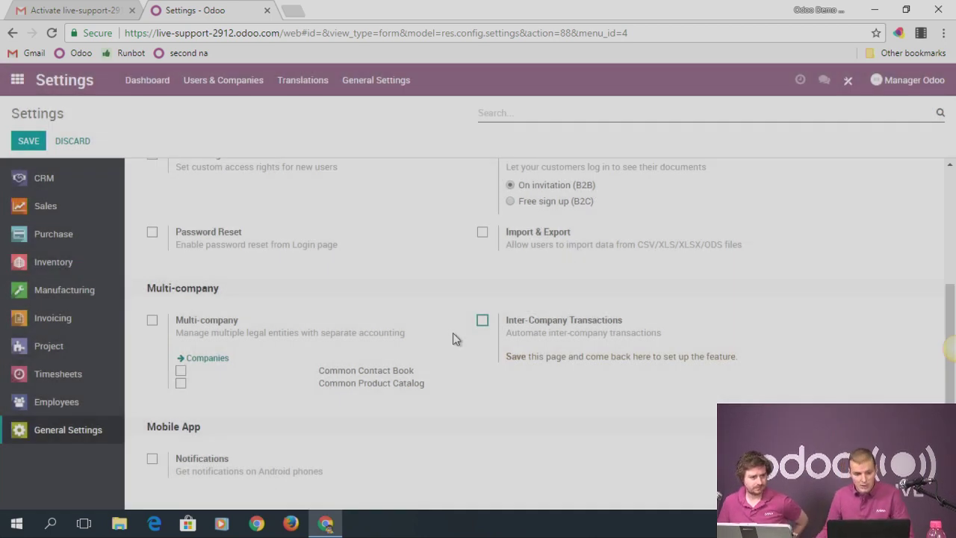
click(29, 140)
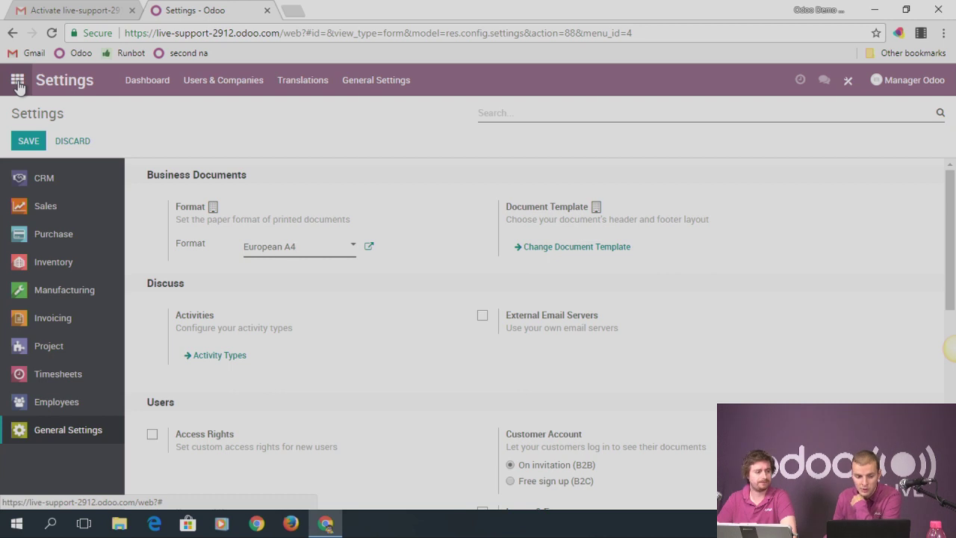
Go to the Inventory app's Configuration > Settings page
click(17, 82)
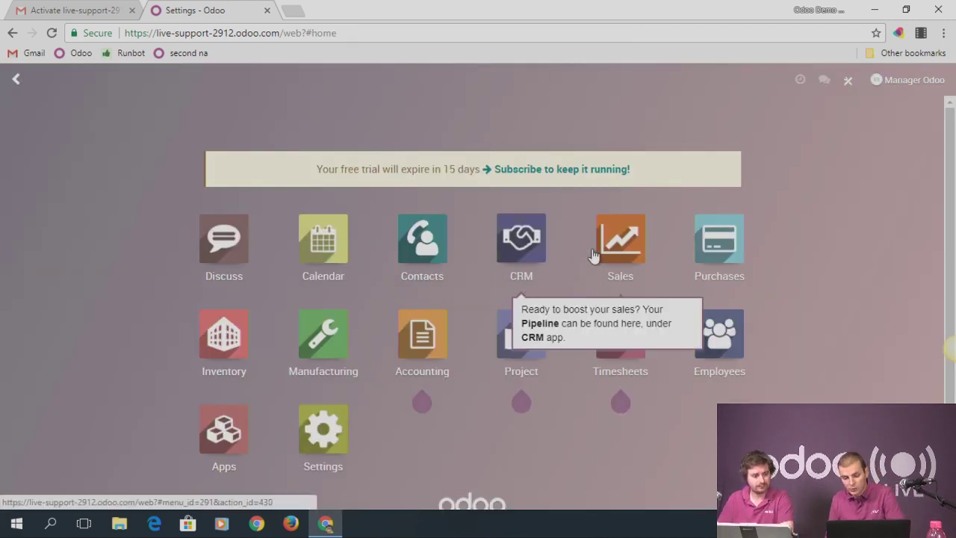
click(224, 345)
click(395, 80)
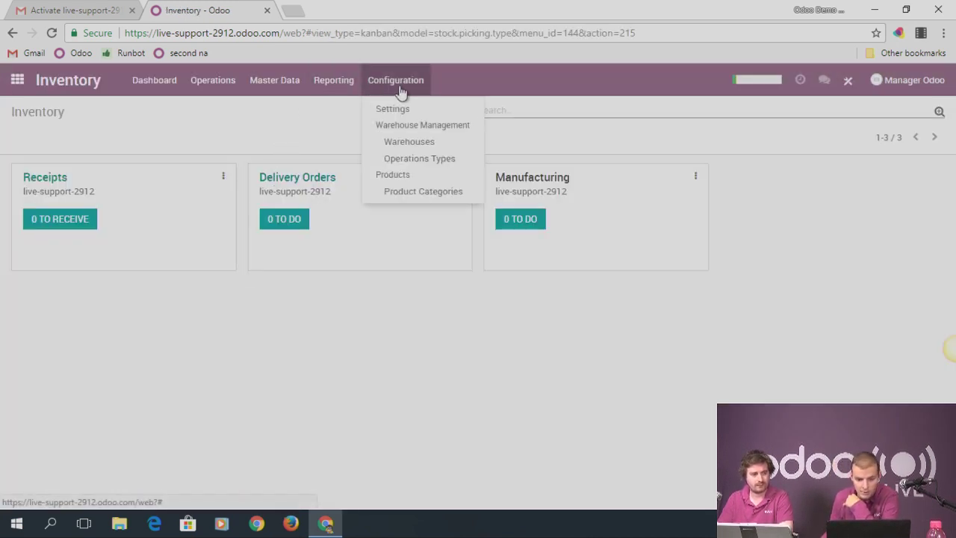
click(417, 117)
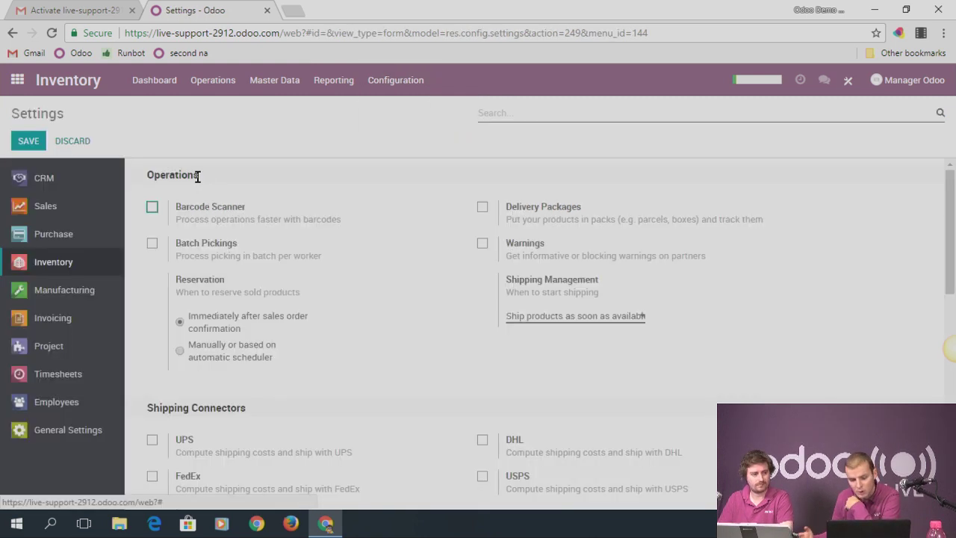
Enable Multi-Warehouses, save the Inventory settings, and open the Warehouses list
scroll(550, 216, down, 5)
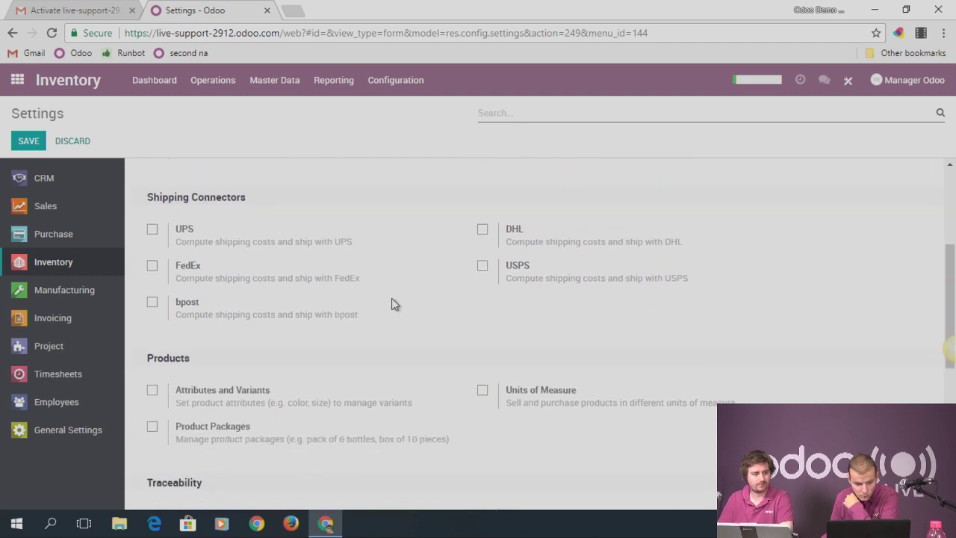
scroll(322, 314, down, 1)
scroll(231, 344, down, 2)
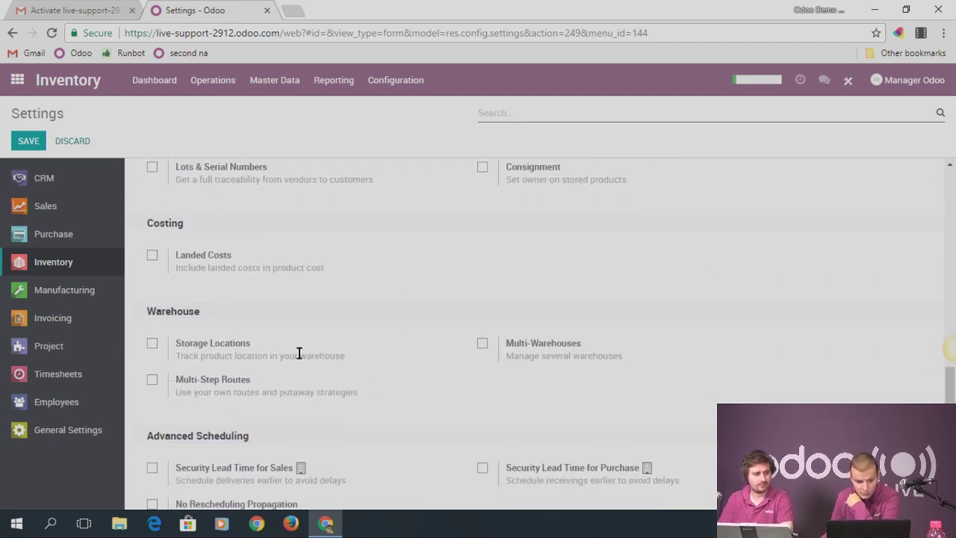
click(483, 342)
click(29, 140)
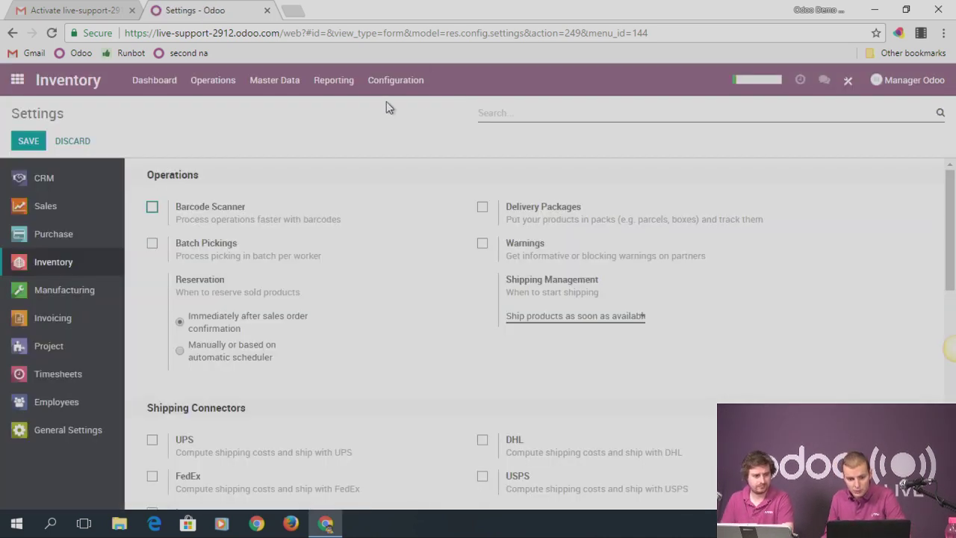
click(399, 87)
click(396, 143)
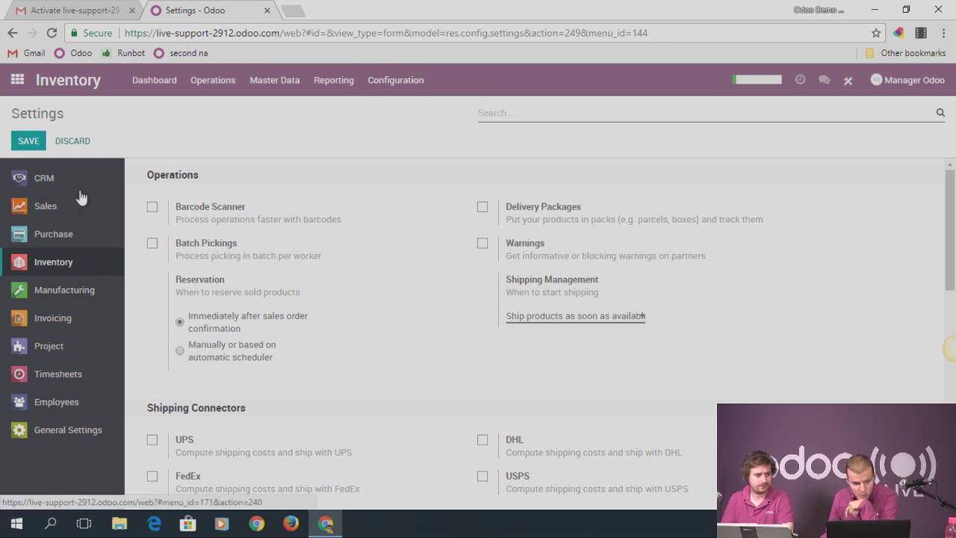
Create and save a warehouse named 'Warehouse 2' with short name WH2
click(33, 138)
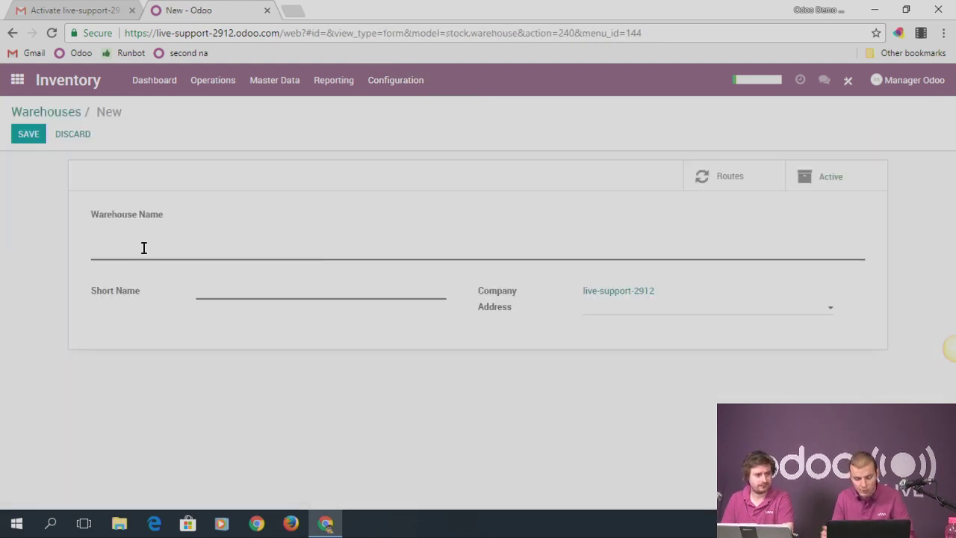
text(Wareh)
key(BackSpace)
text(arehouse 2)
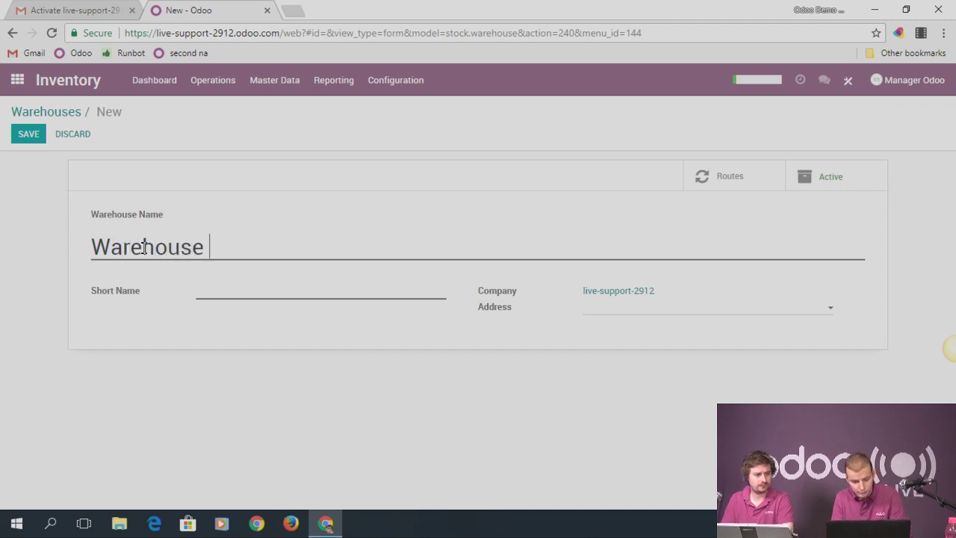
click(219, 290)
text(WH2)
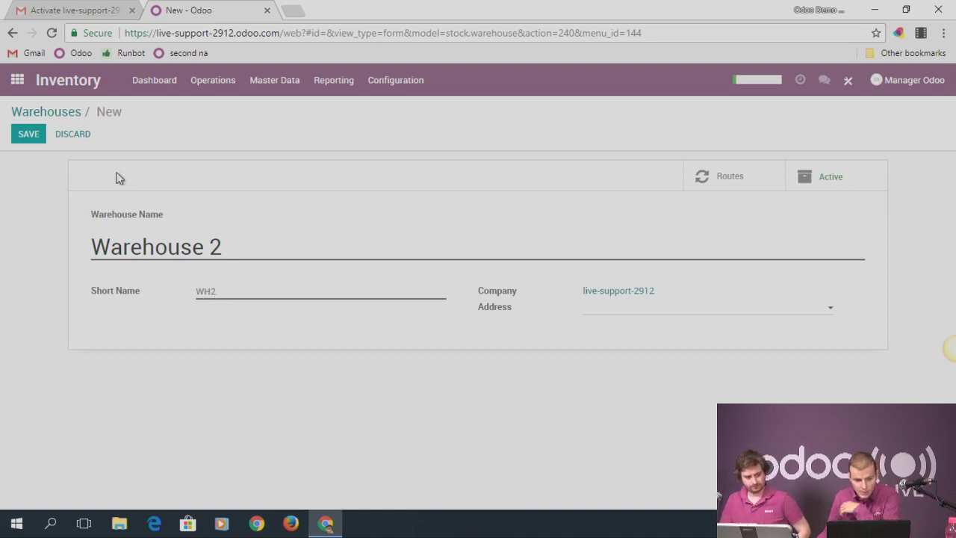
click(30, 134)
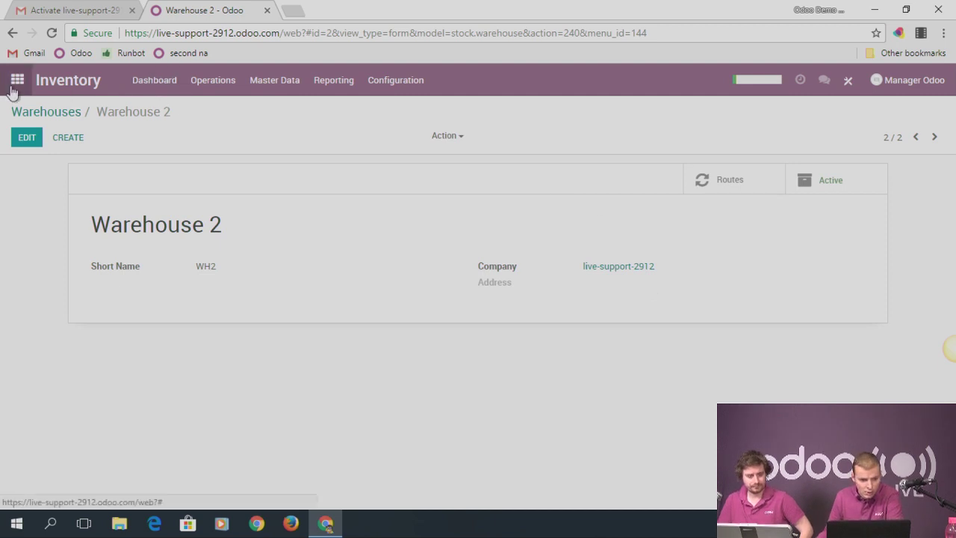
click(17, 80)
Start a new quotation and create 'Customer 1' as its customer
click(635, 283)
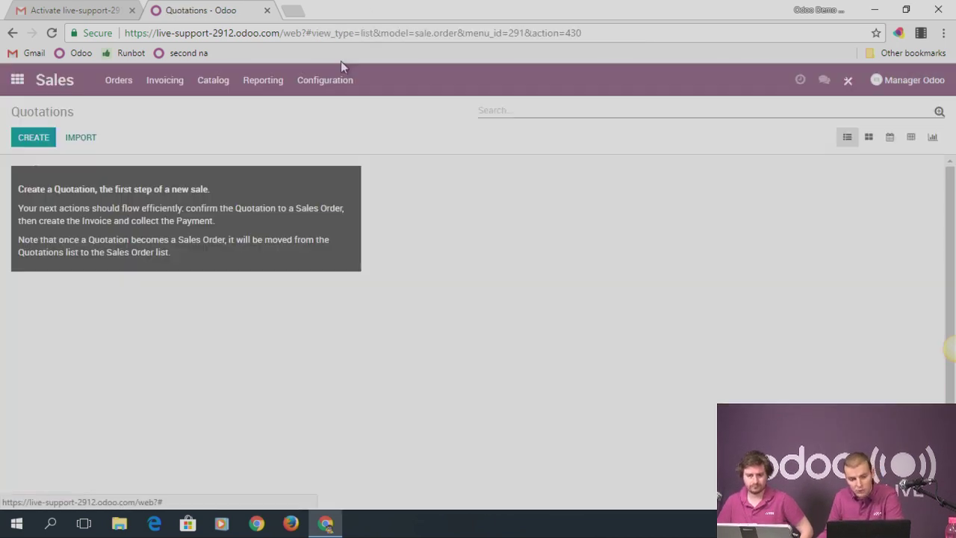
click(23, 140)
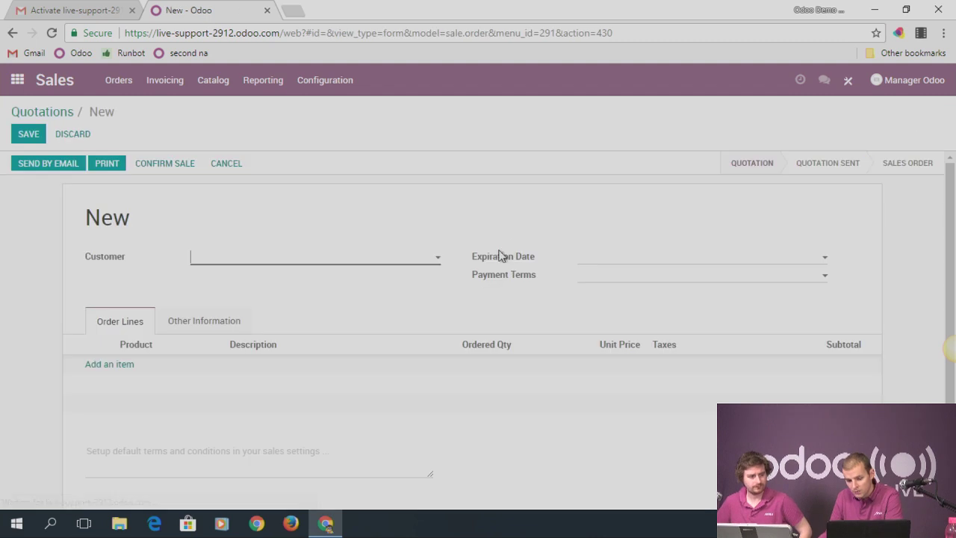
click(213, 327)
click(272, 260)
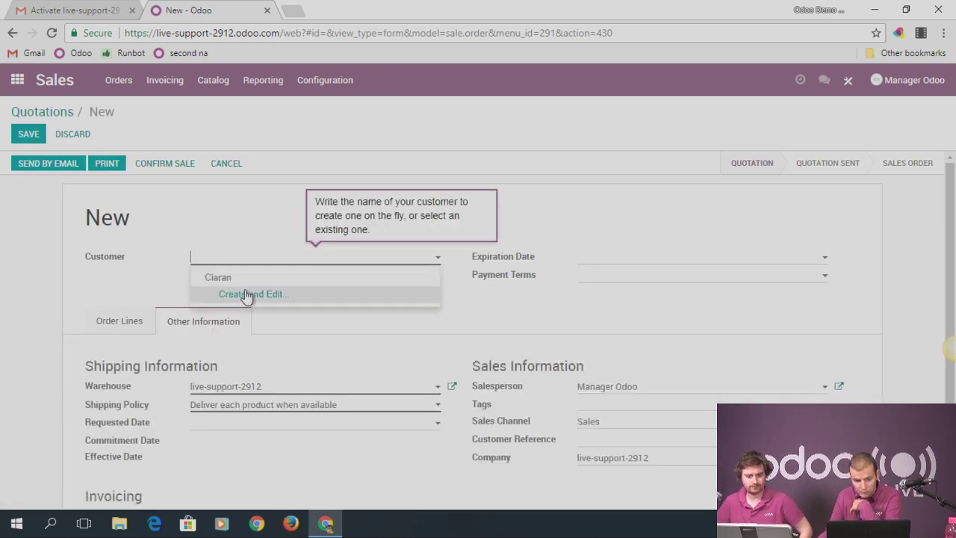
click(241, 283)
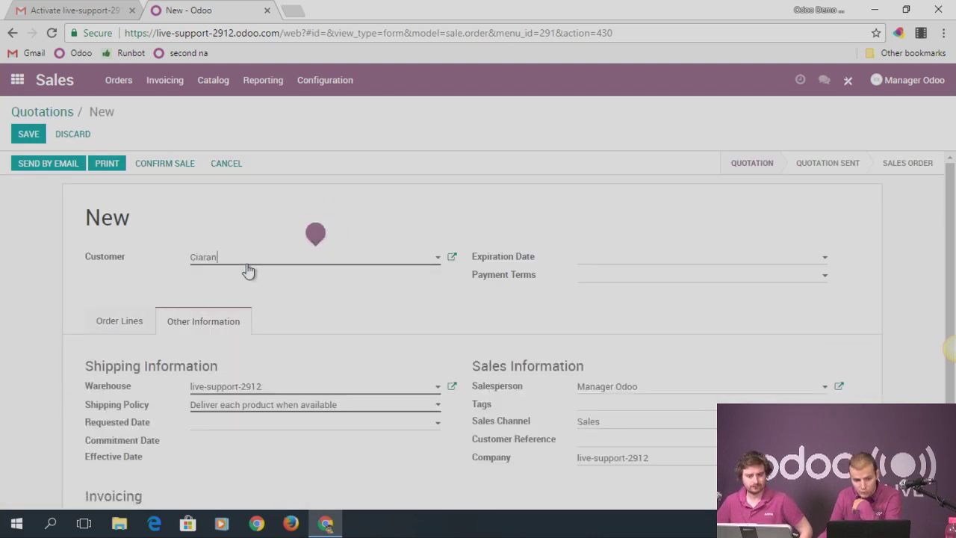
drag(246, 259, 154, 257)
text(Customer 1)
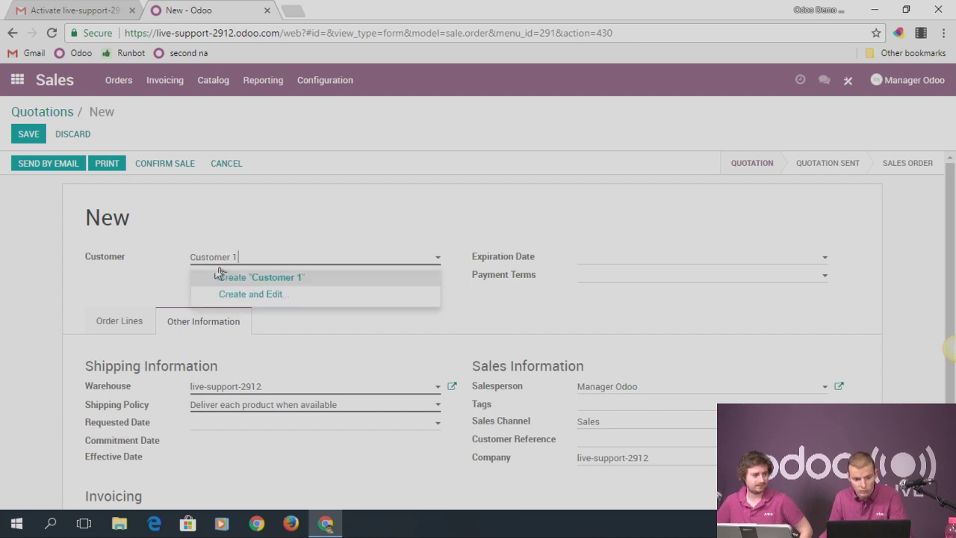
click(265, 278)
Set the quotation's warehouse to Warehouse 2 under Other Information
scroll(292, 342, down, 3)
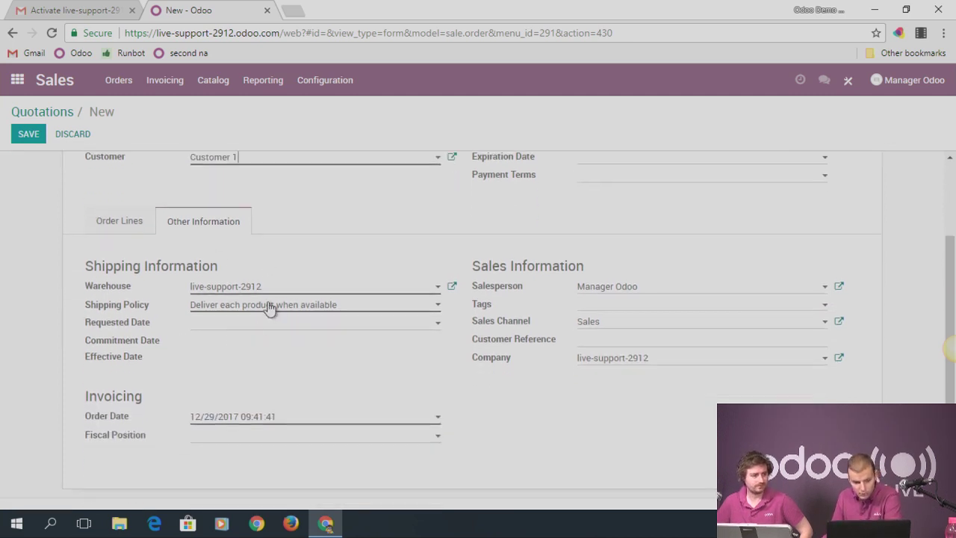
click(258, 287)
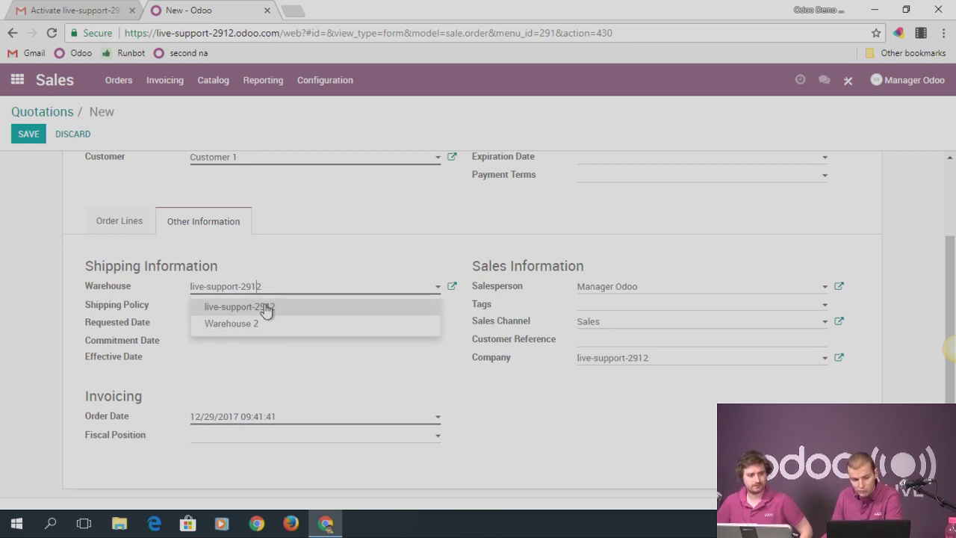
click(300, 254)
click(139, 220)
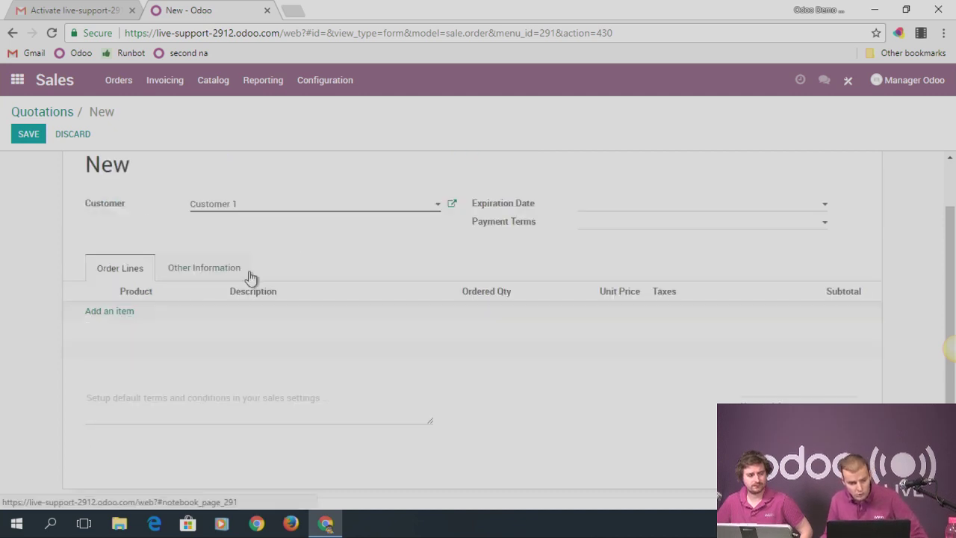
click(208, 267)
scroll(224, 284, down, 1)
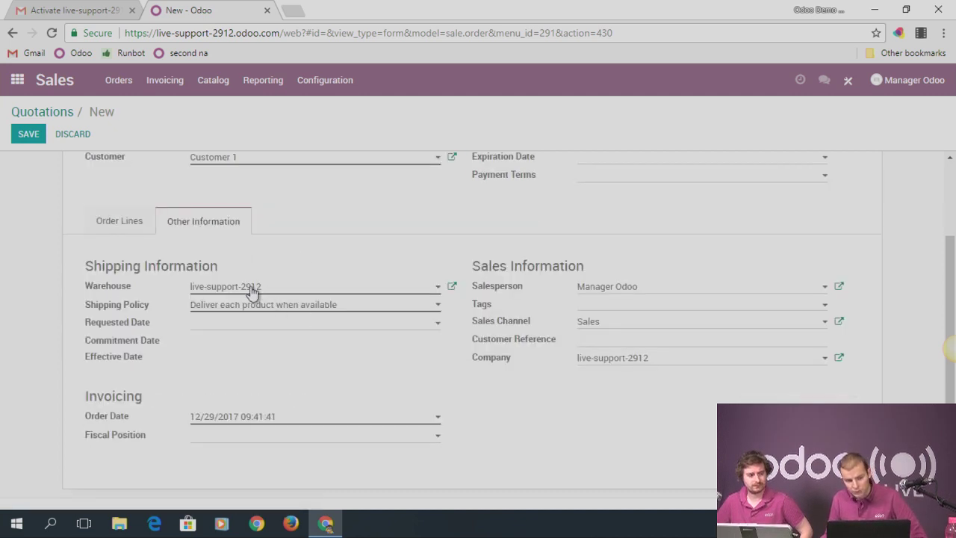
click(252, 292)
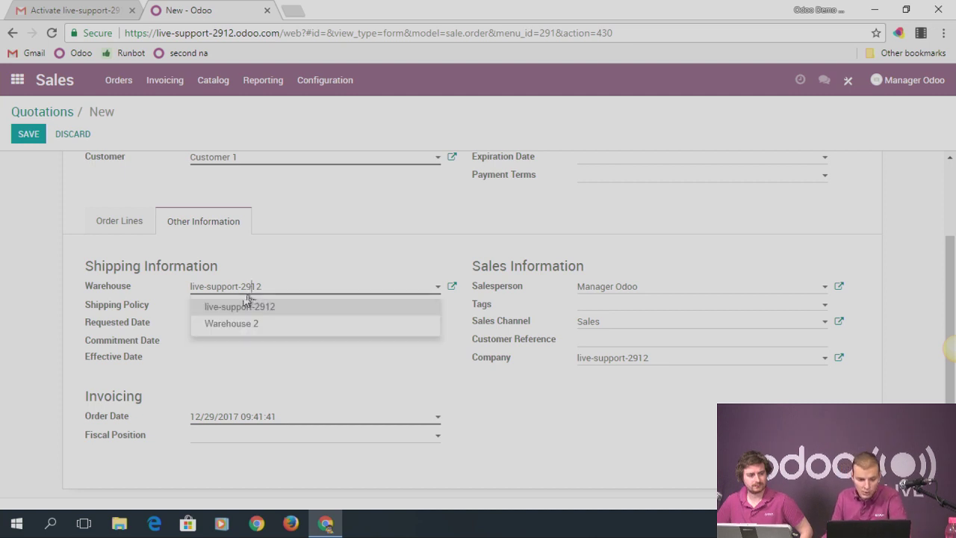
click(241, 326)
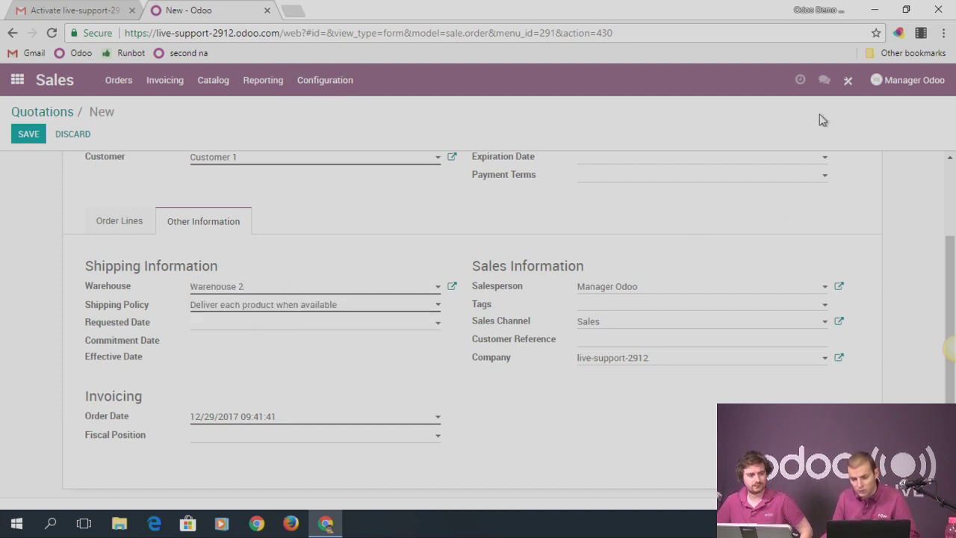
Discard the unsaved quotation and open the Settings dashboard
click(29, 82)
click(275, 179)
click(349, 373)
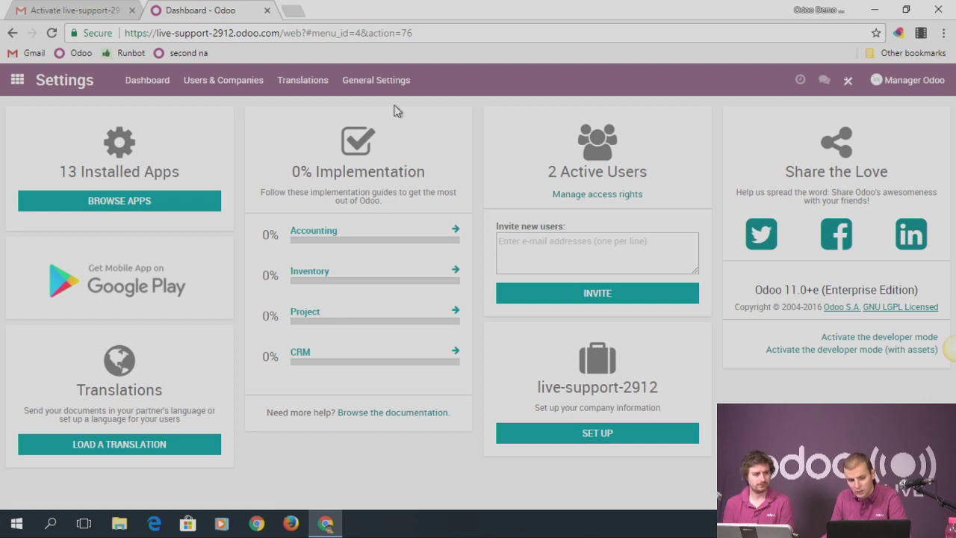
Activate developer mode, then start a quotation with Warehouse 2 as its shipping warehouse
click(866, 339)
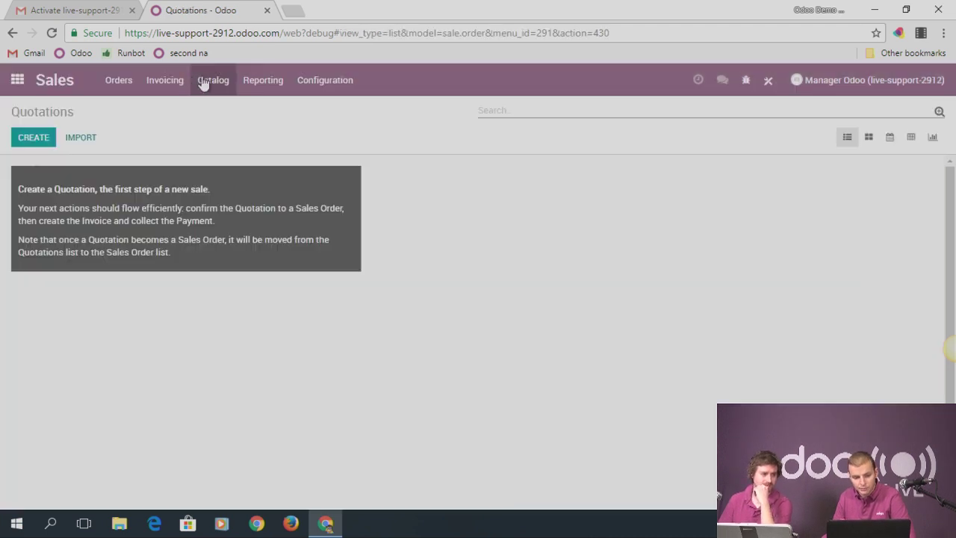
click(118, 80)
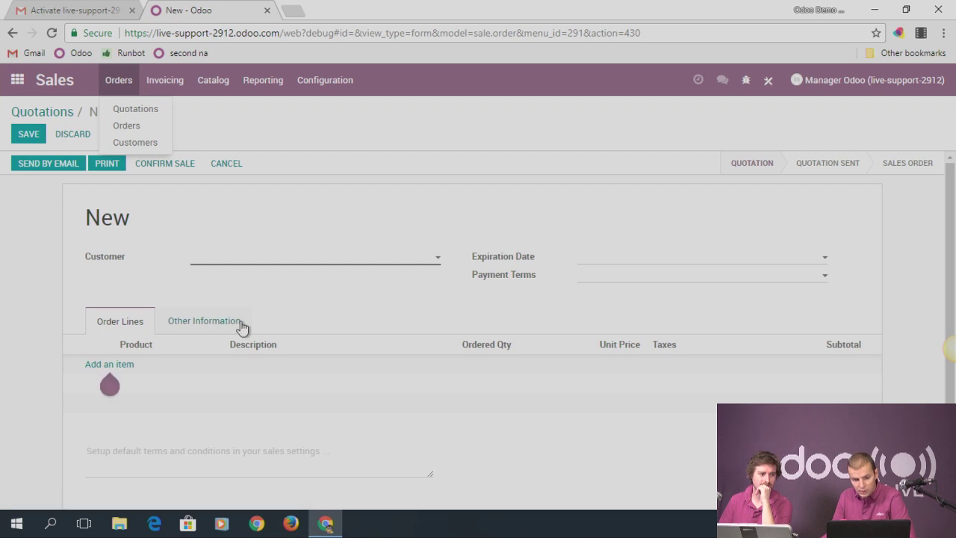
click(241, 326)
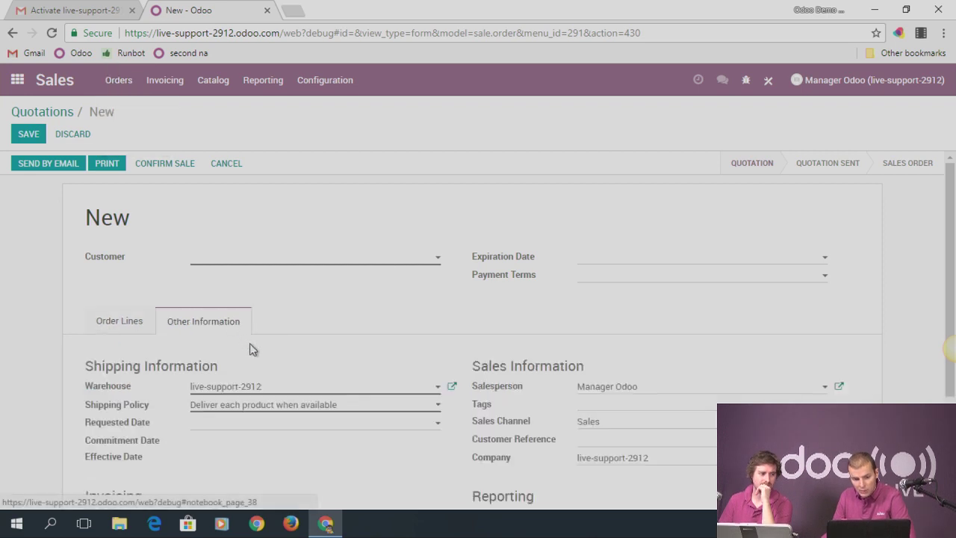
click(243, 387)
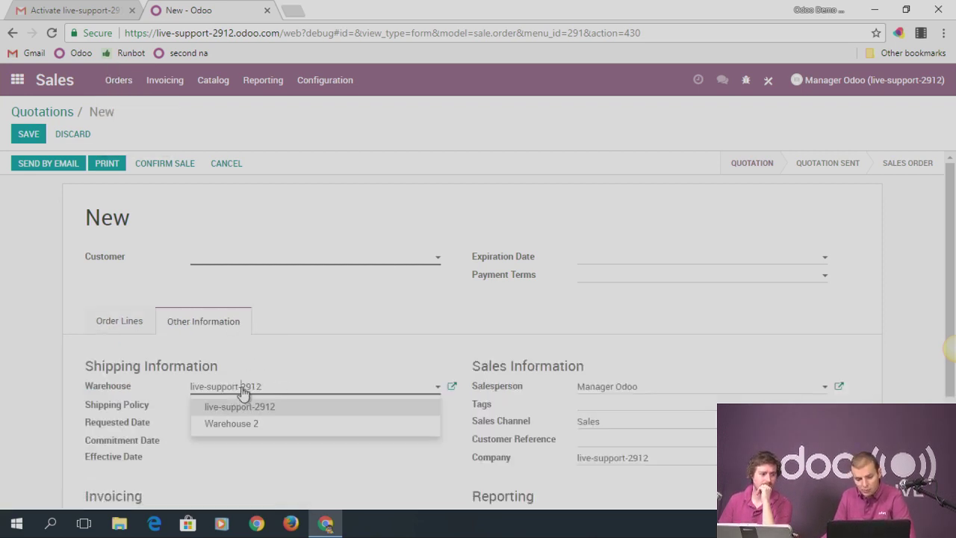
click(242, 423)
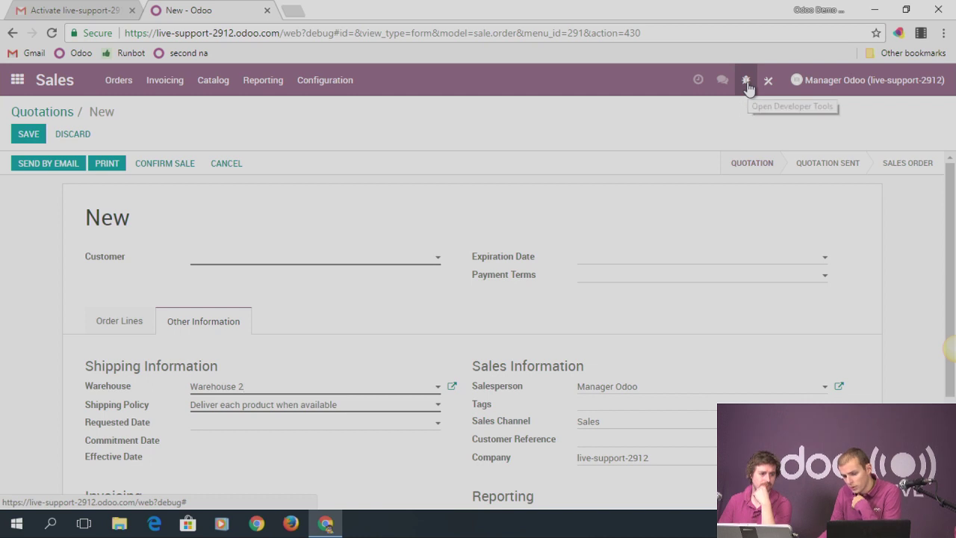
Open the Developer Tools (bug icon) menu on the quotation form
click(747, 83)
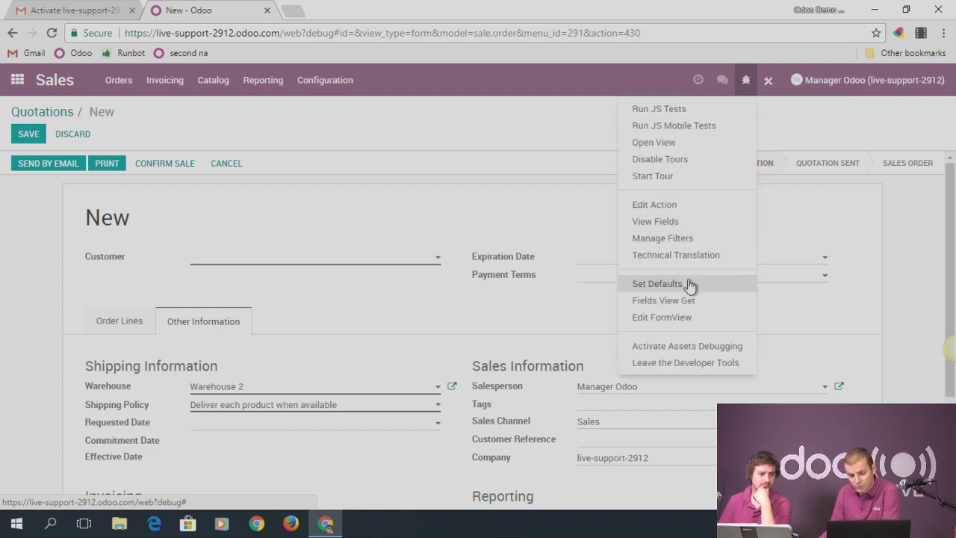
Save Warehouse = Warehouse 2 as a default with no condition, then discard the draft quotation
click(657, 283)
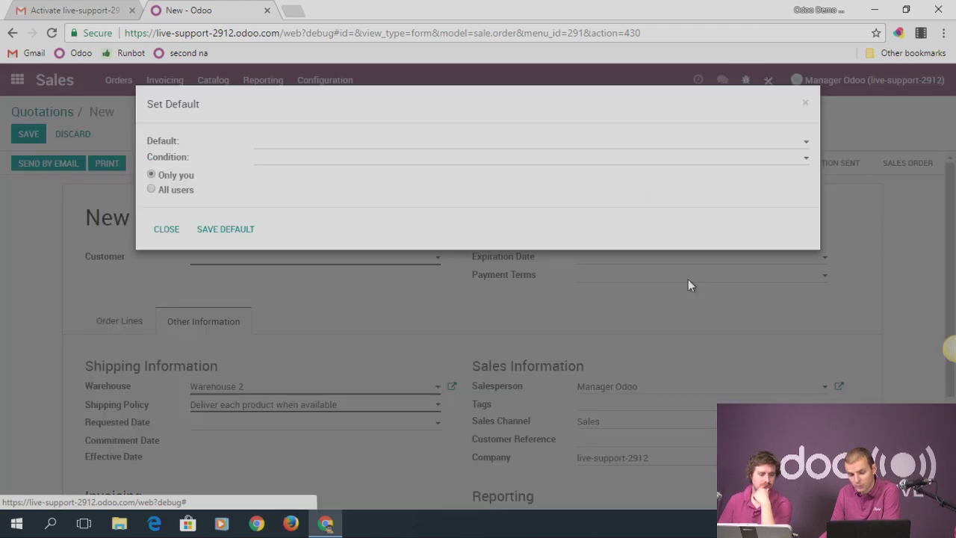
click(307, 146)
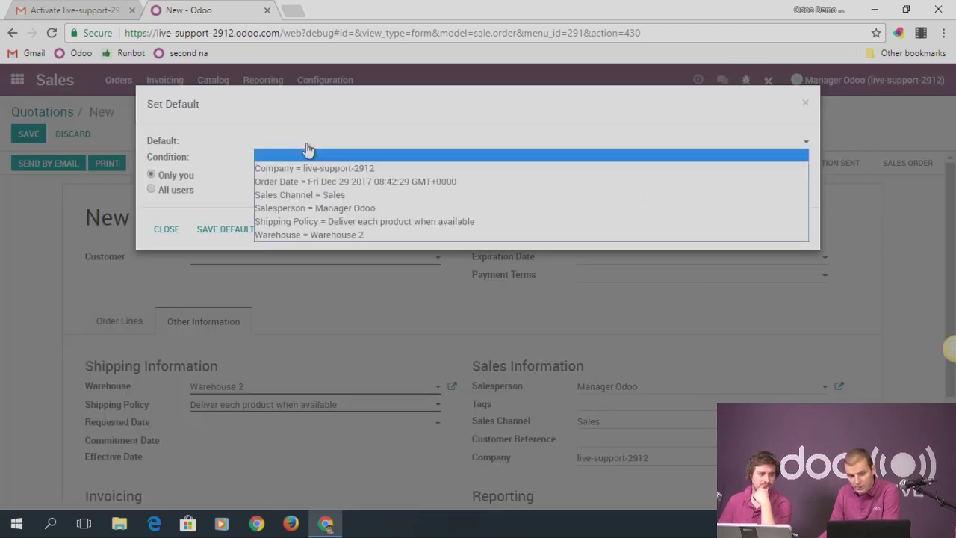
click(347, 234)
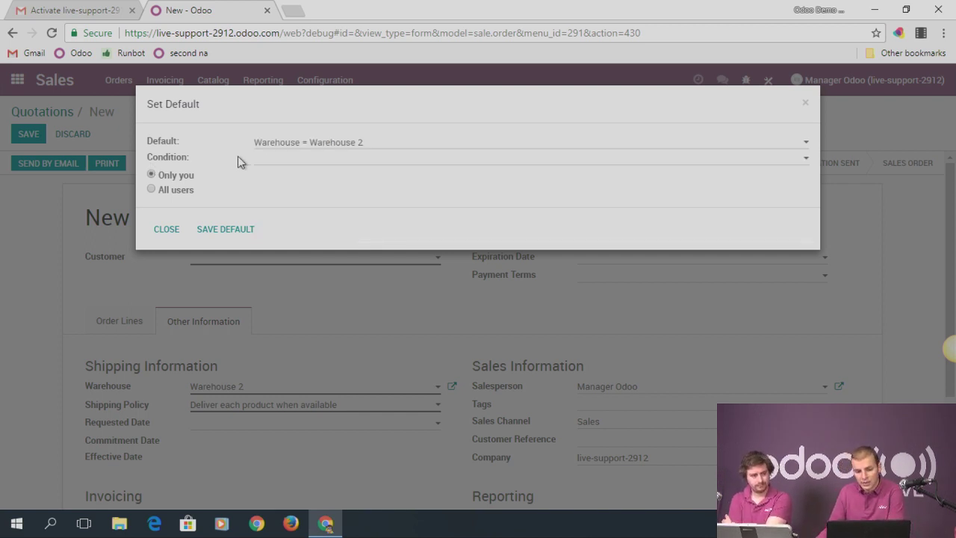
click(335, 158)
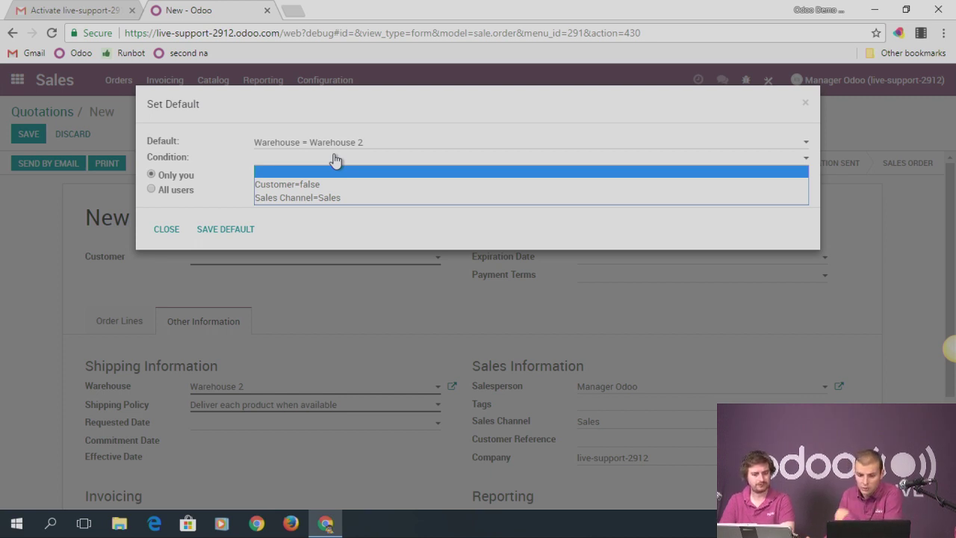
click(342, 197)
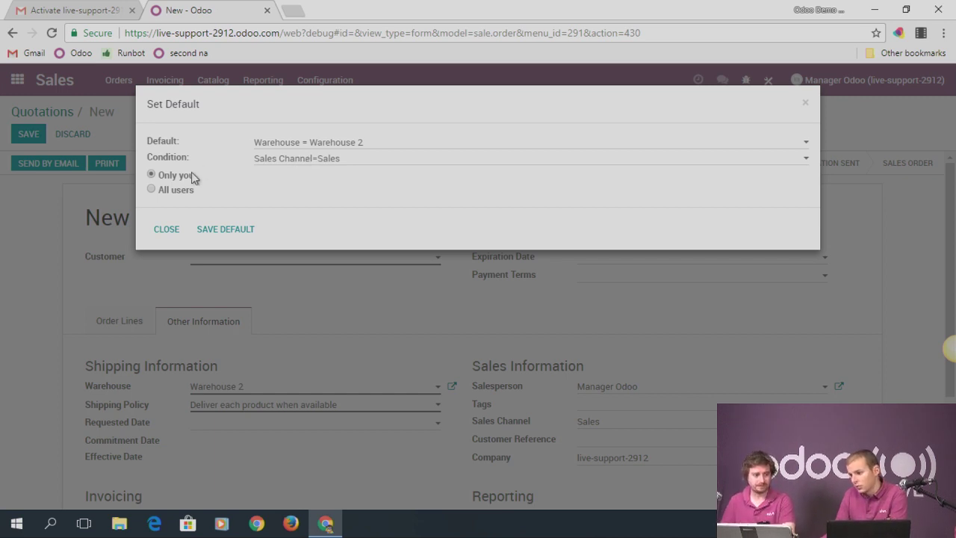
click(302, 160)
click(304, 173)
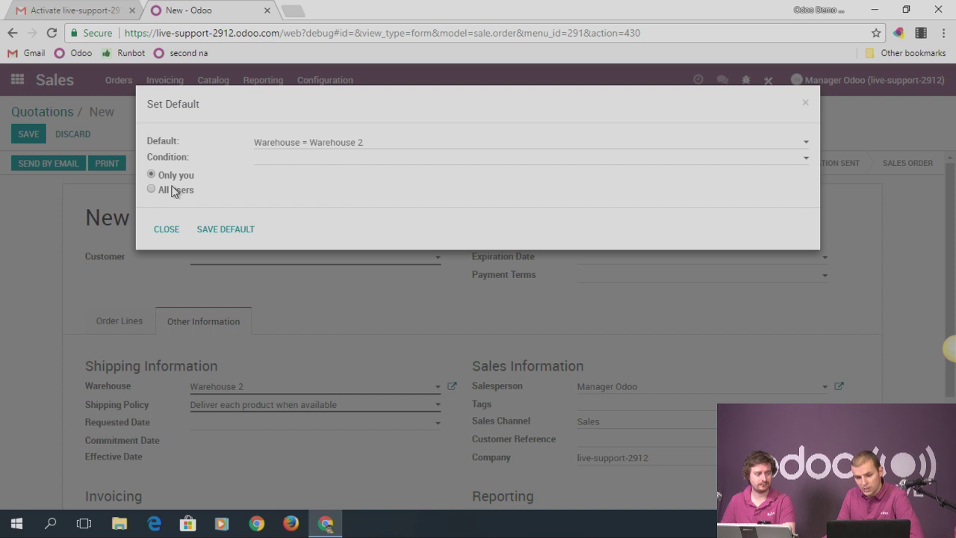
click(239, 232)
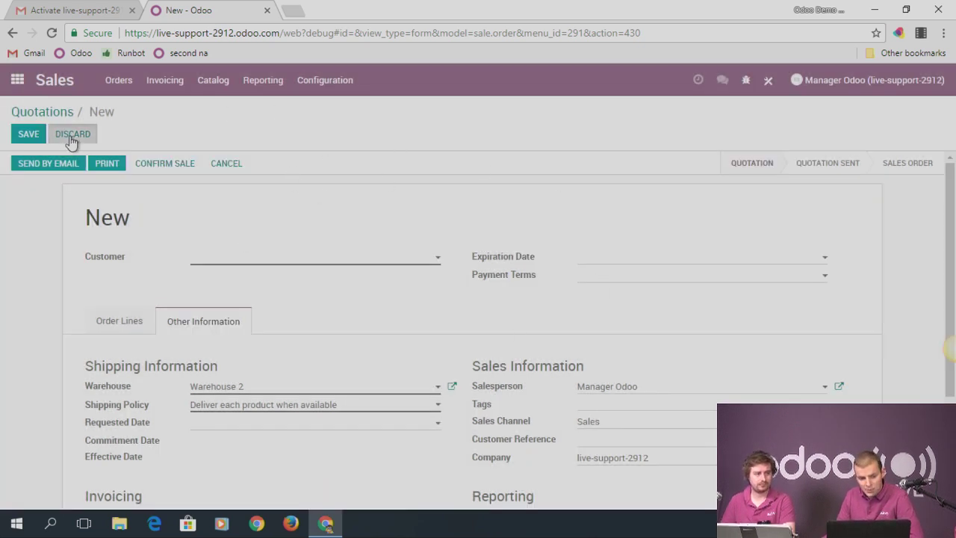
click(72, 136)
click(271, 179)
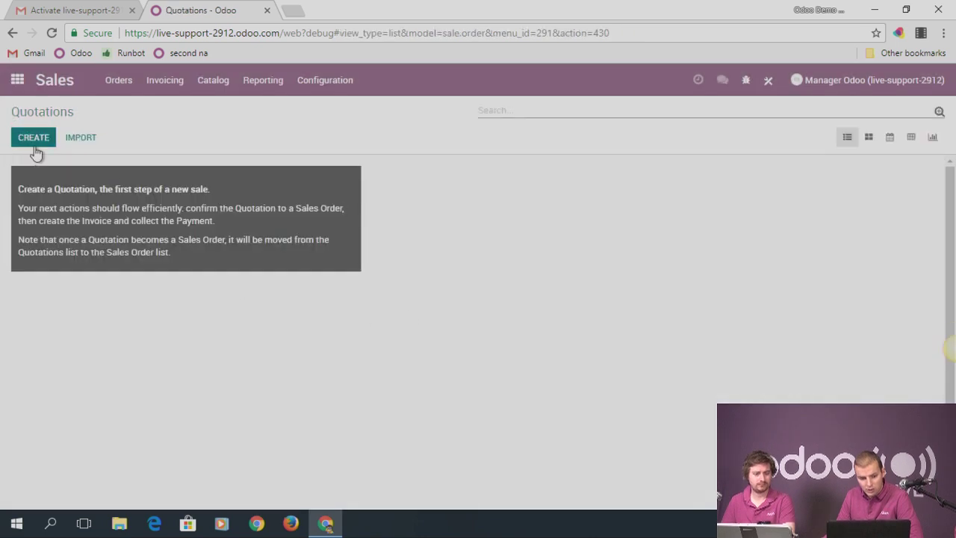
In the second user's session, reload and open the Sales Quotations list
click(52, 33)
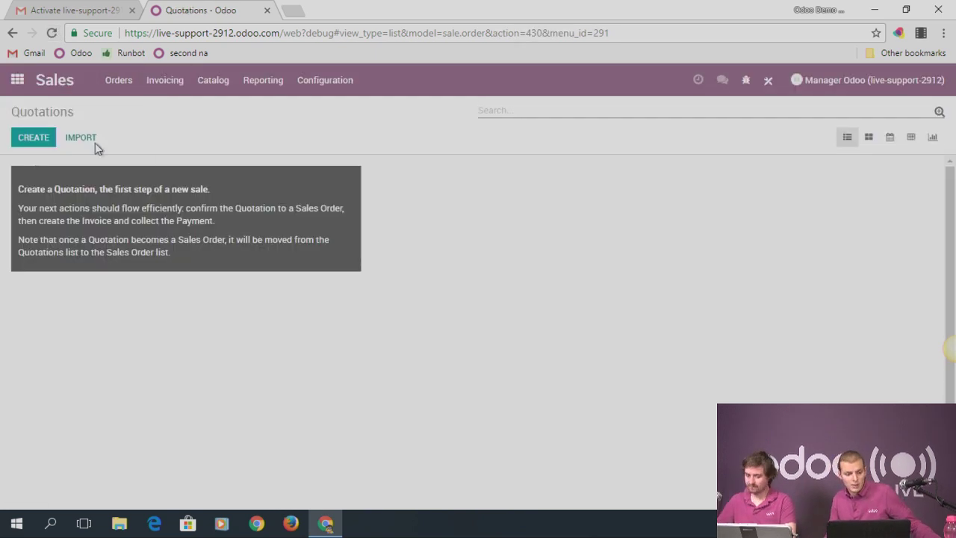
click(226, 321)
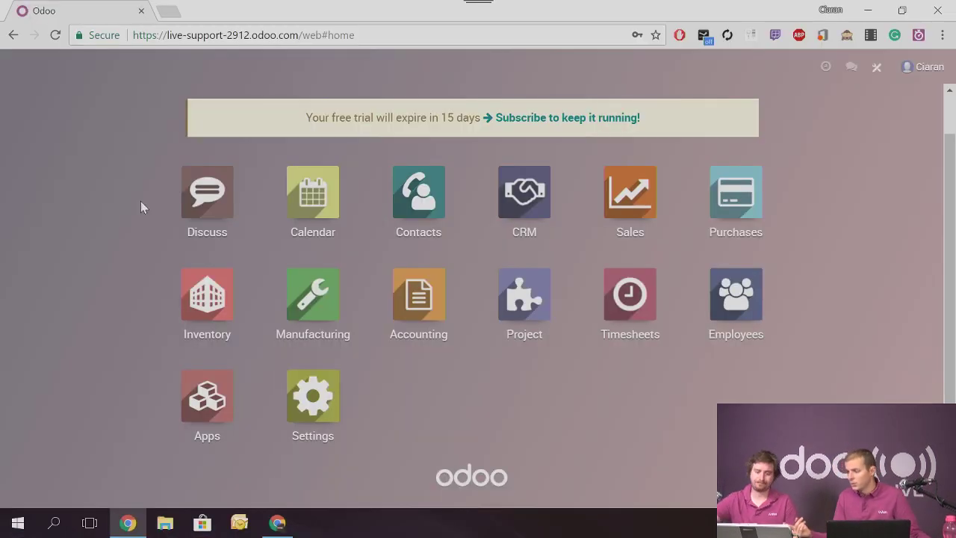
click(630, 192)
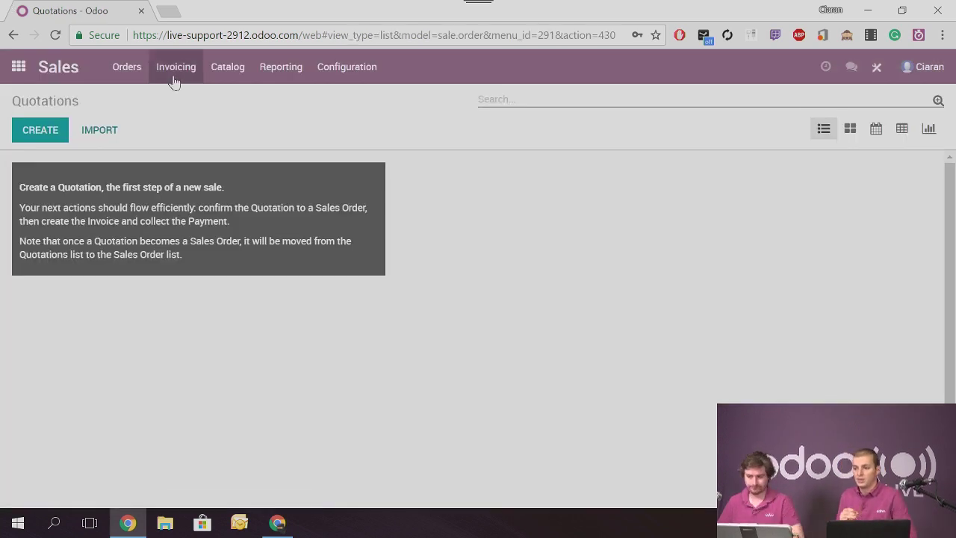
click(136, 76)
click(147, 106)
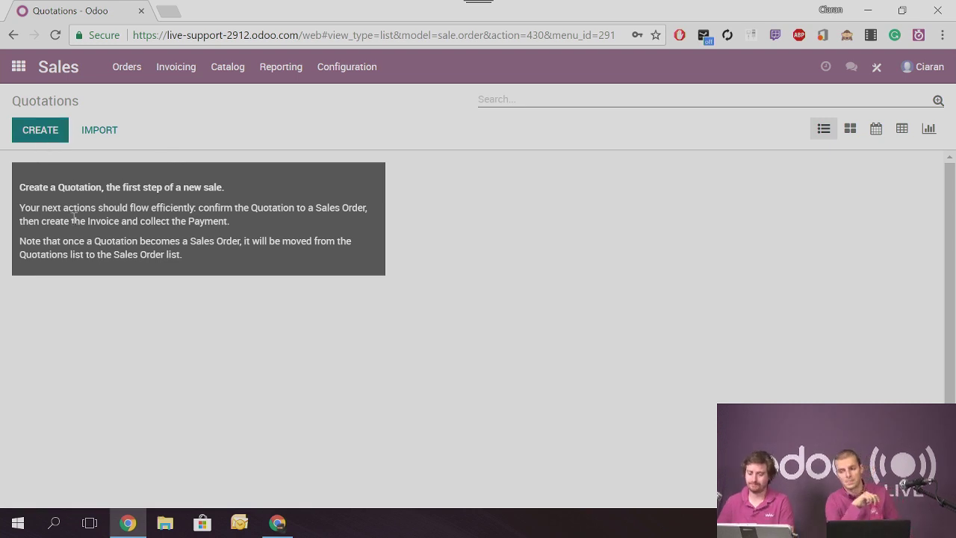
Create a Customer 1 quotation, confirm Warehouse 2 is prefilled, then discard it
key(alt+c)
click(226, 270)
click(228, 327)
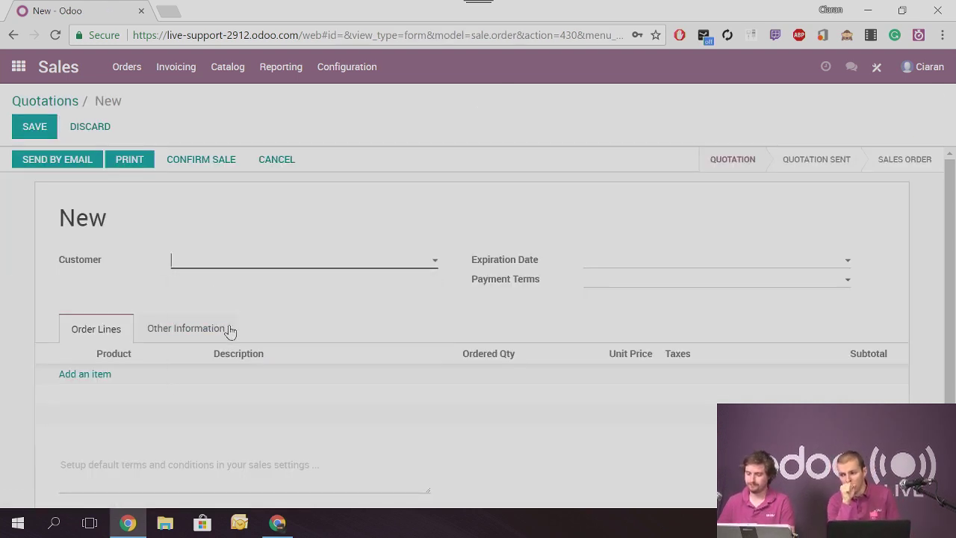
click(104, 379)
click(182, 333)
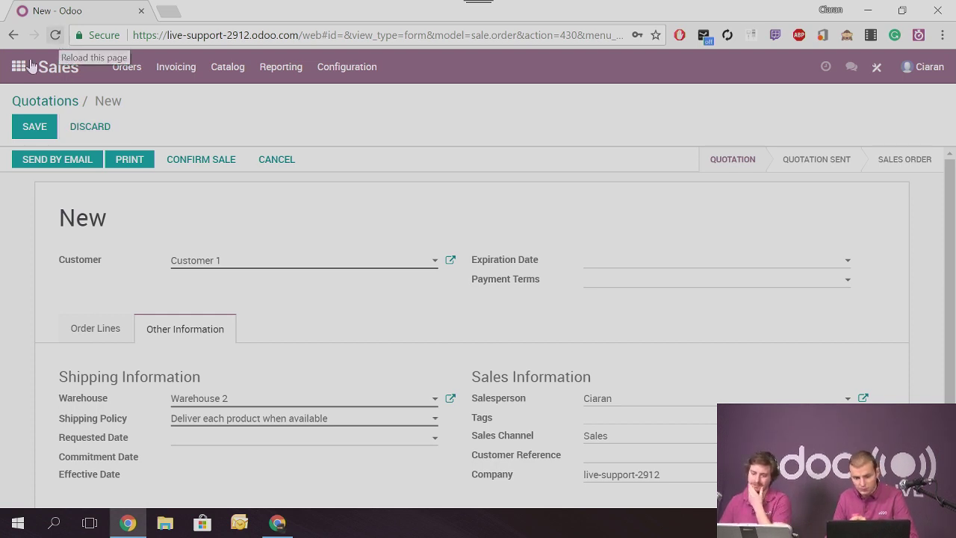
click(41, 64)
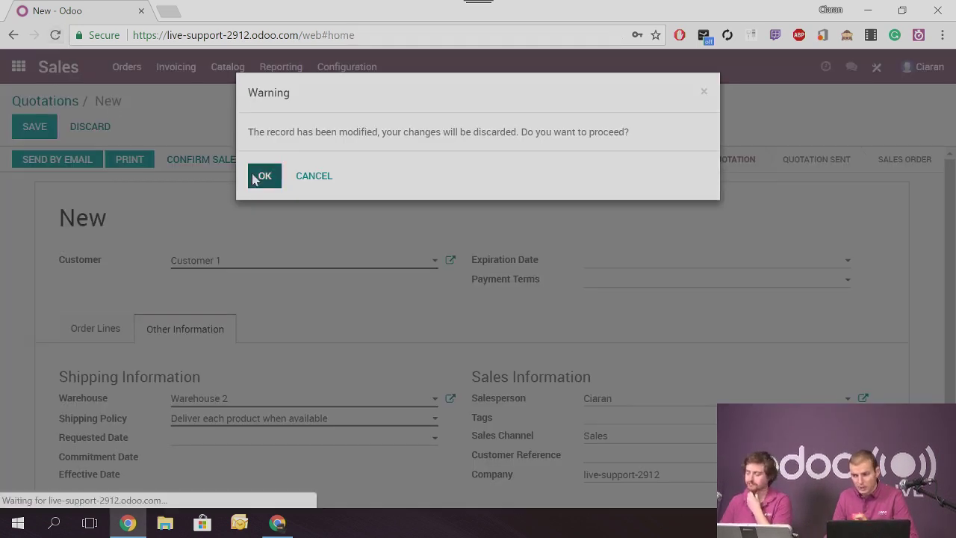
click(263, 176)
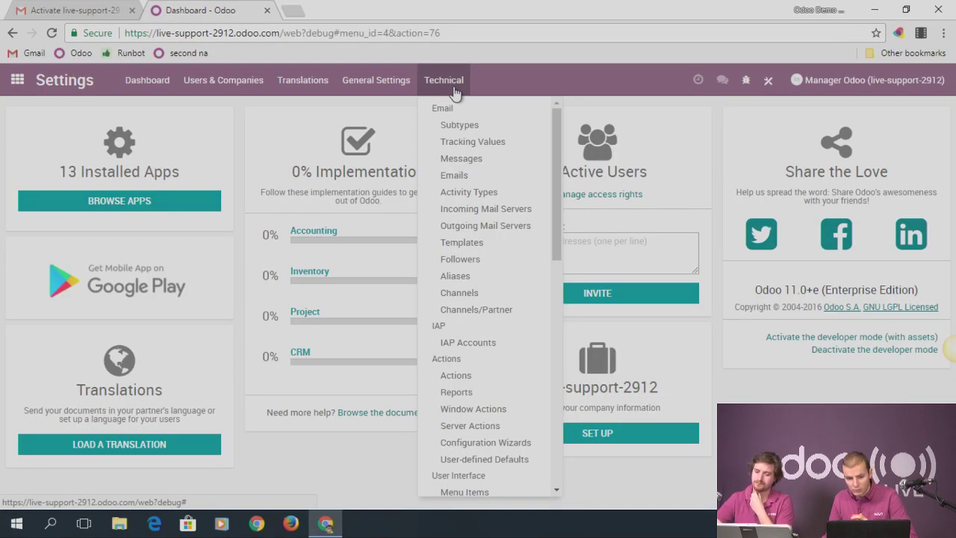
Open the Warehouse (sale.order) record from Settings' technical User-defined Defaults
click(16, 80)
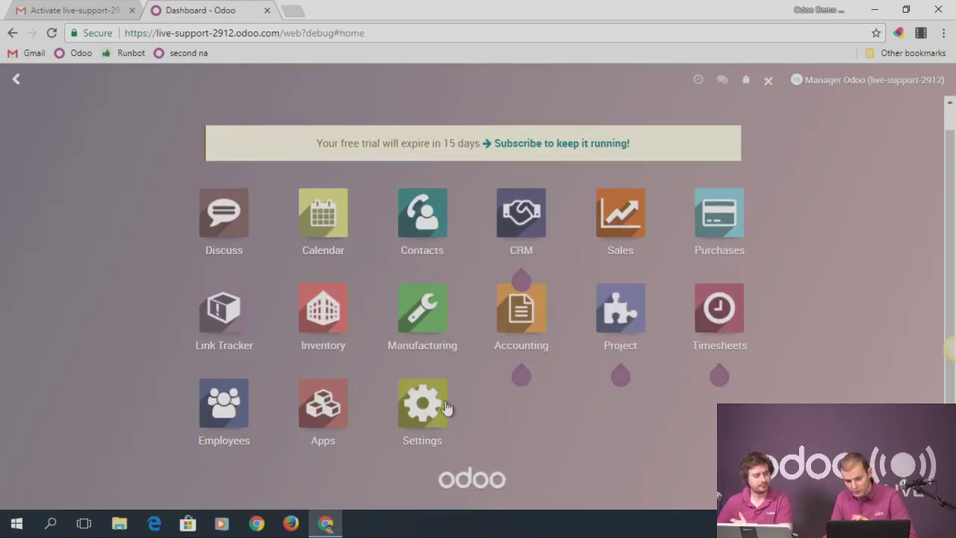
click(439, 406)
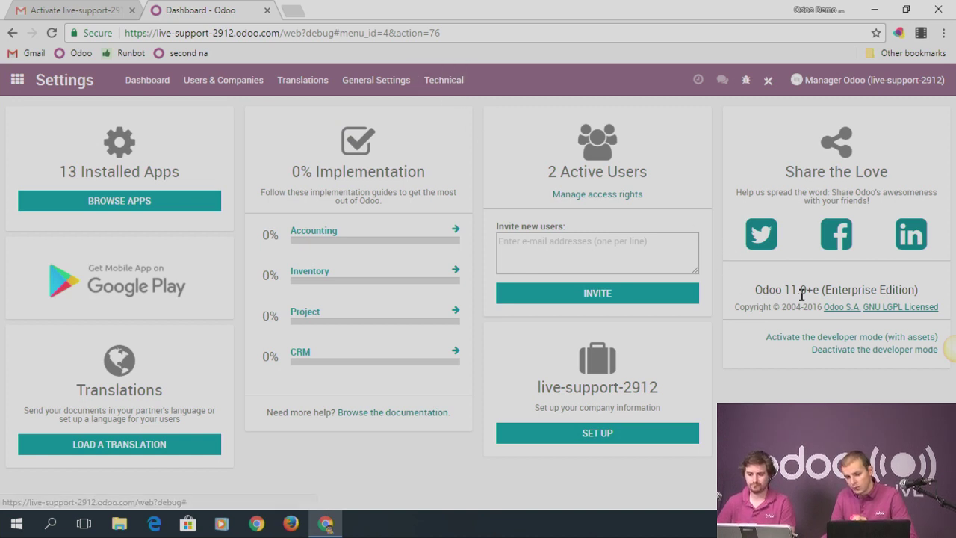
click(447, 80)
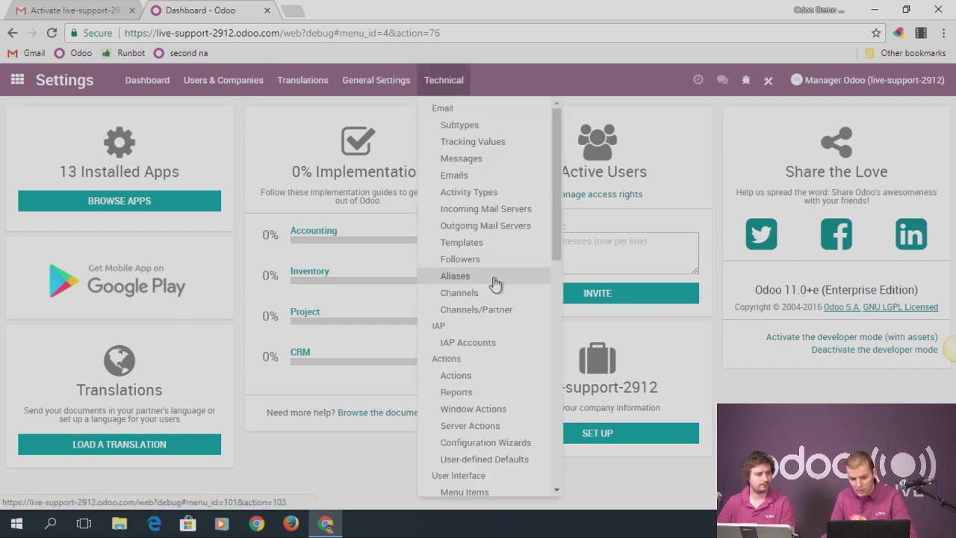
scroll(510, 254, down, 1)
scroll(502, 312, down, 1)
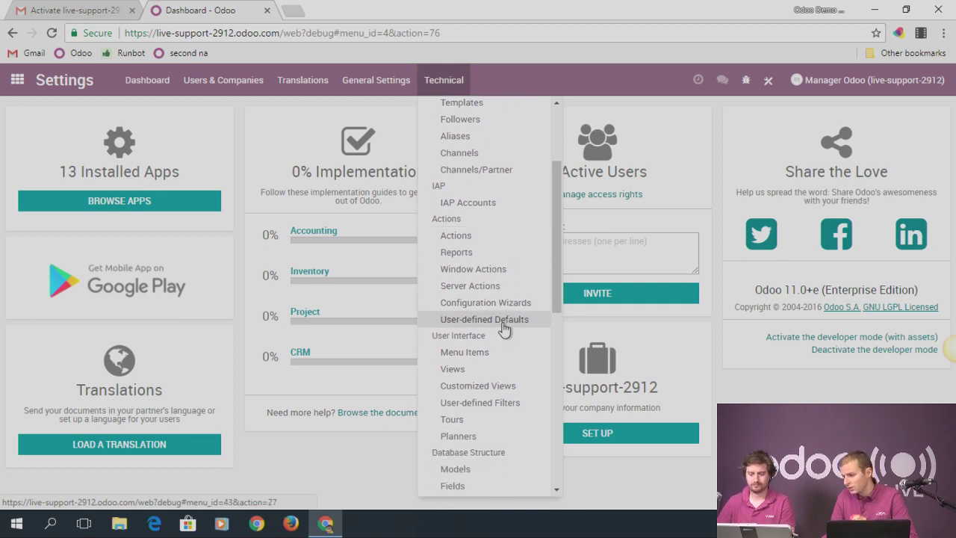
click(504, 326)
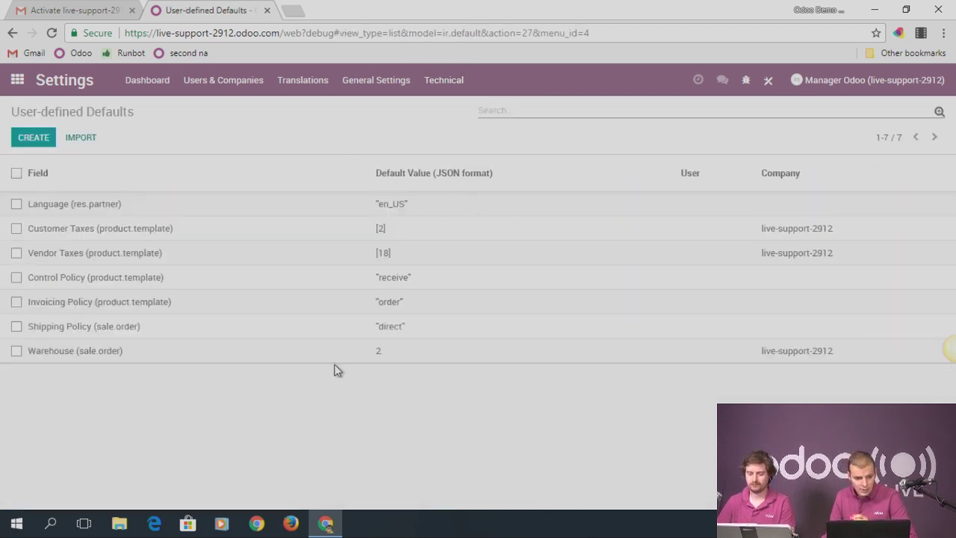
click(78, 349)
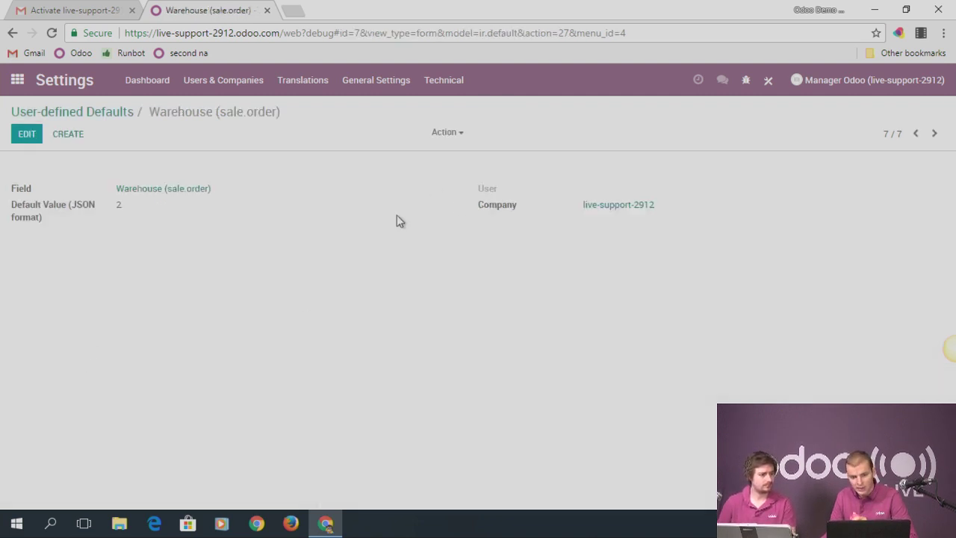
Restrict the Warehouse default to the manager user, save, and reopen Sales
click(41, 137)
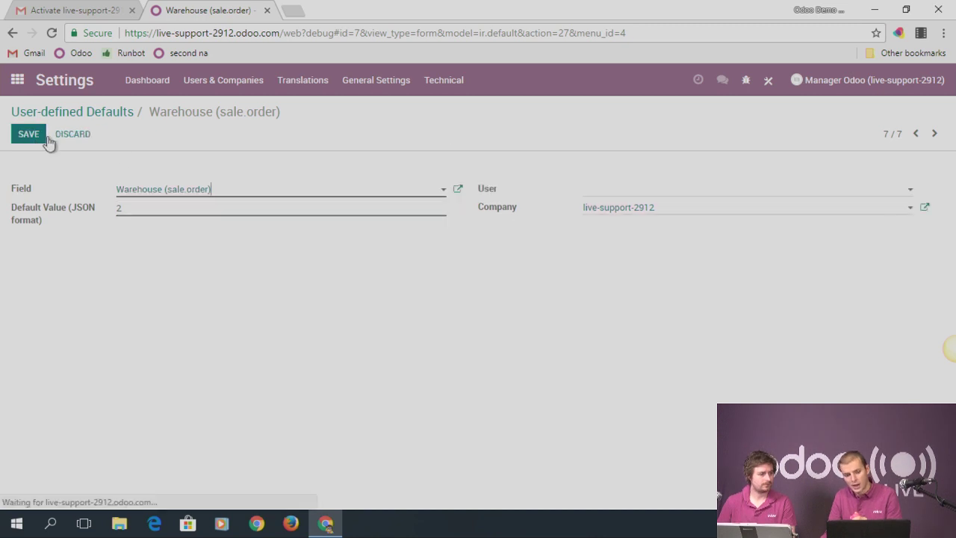
click(616, 197)
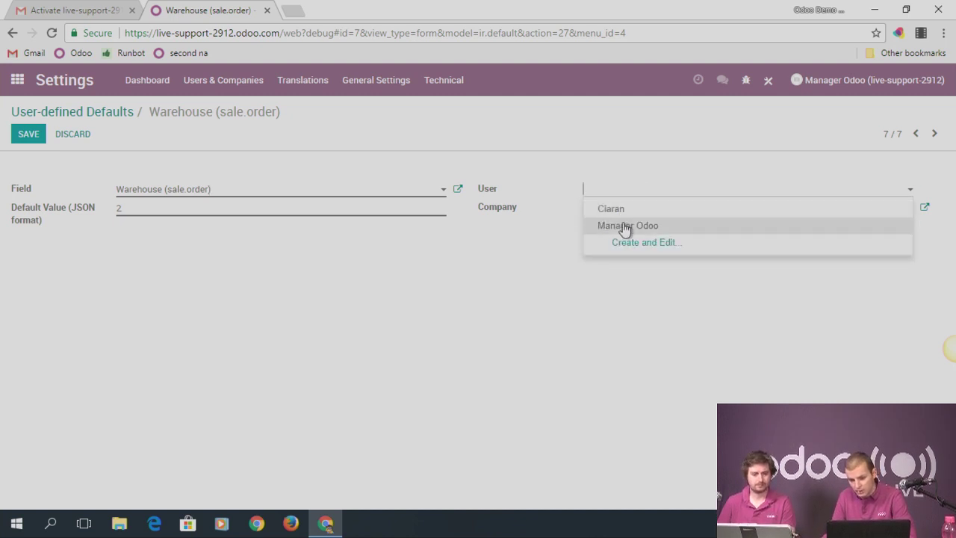
click(623, 224)
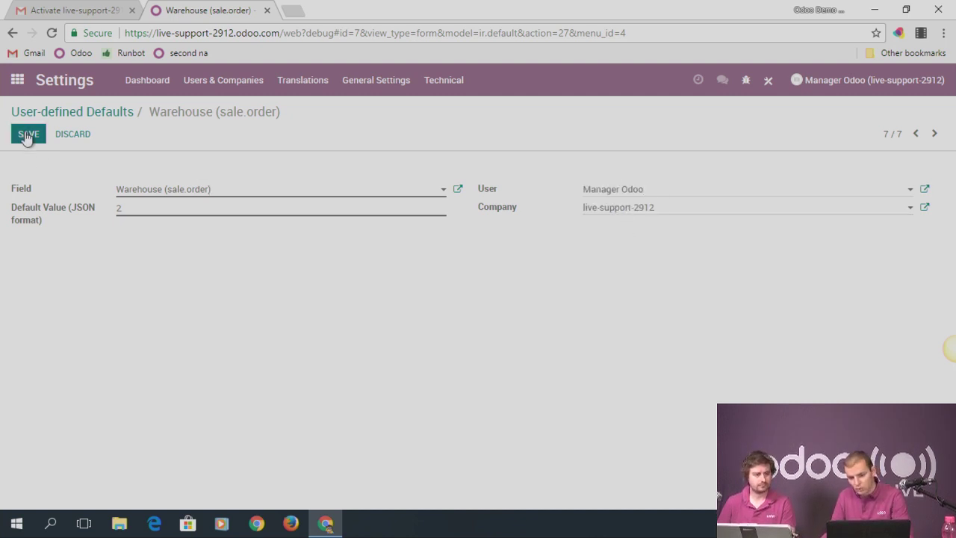
drag(644, 193, 590, 194)
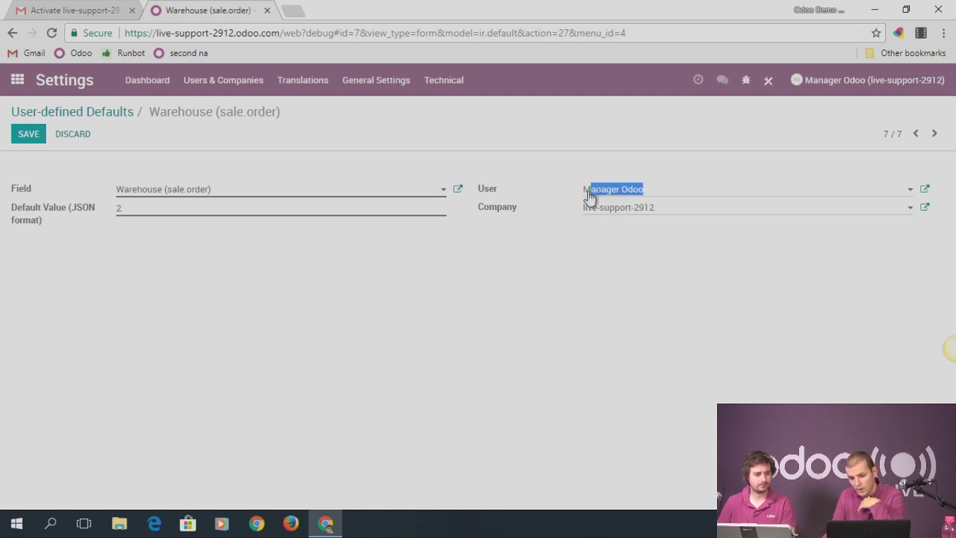
click(29, 134)
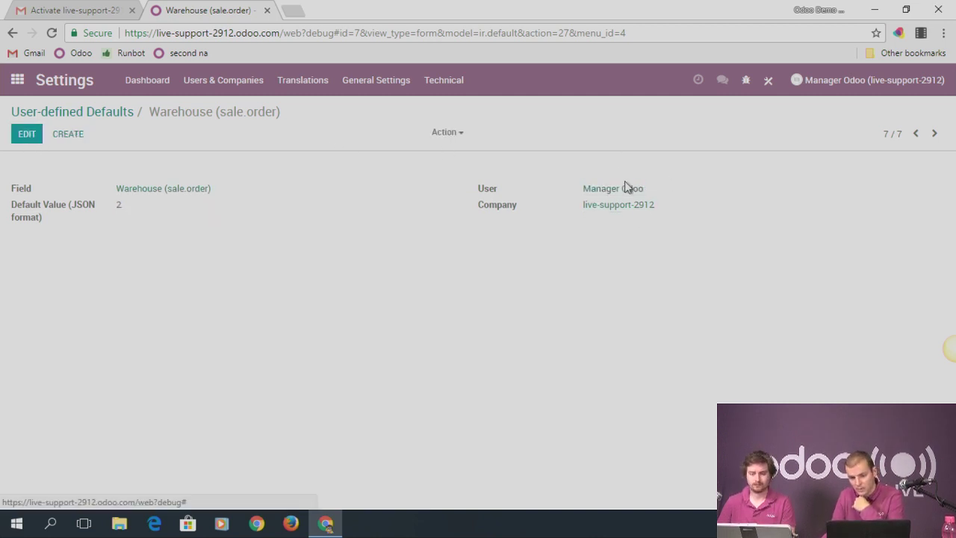
click(17, 80)
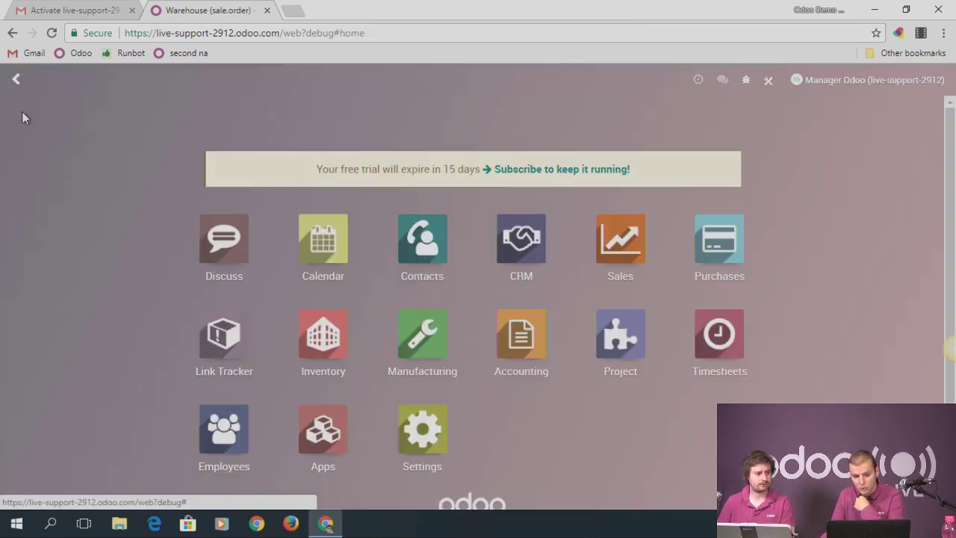
click(609, 251)
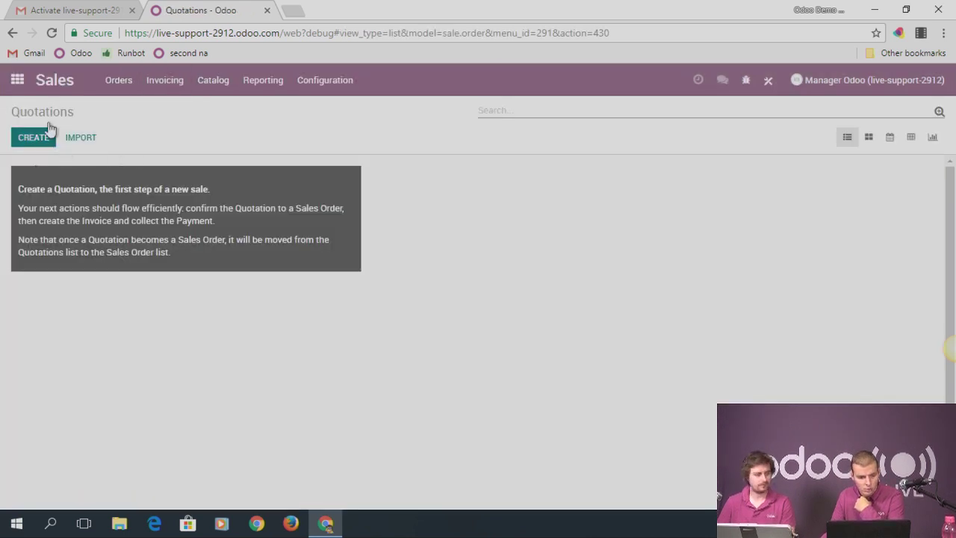
As the manager, start a new quotation and view its Other Information warehouse
click(50, 32)
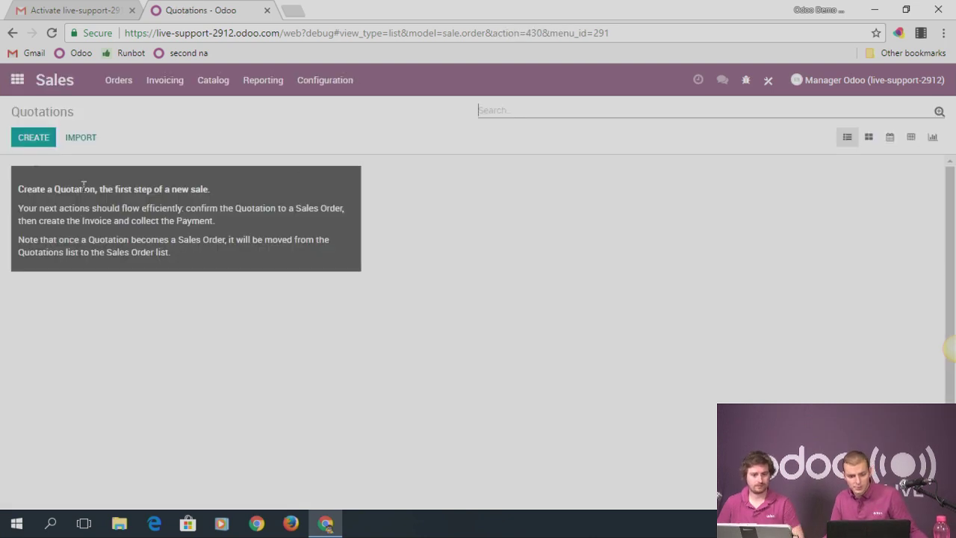
click(43, 146)
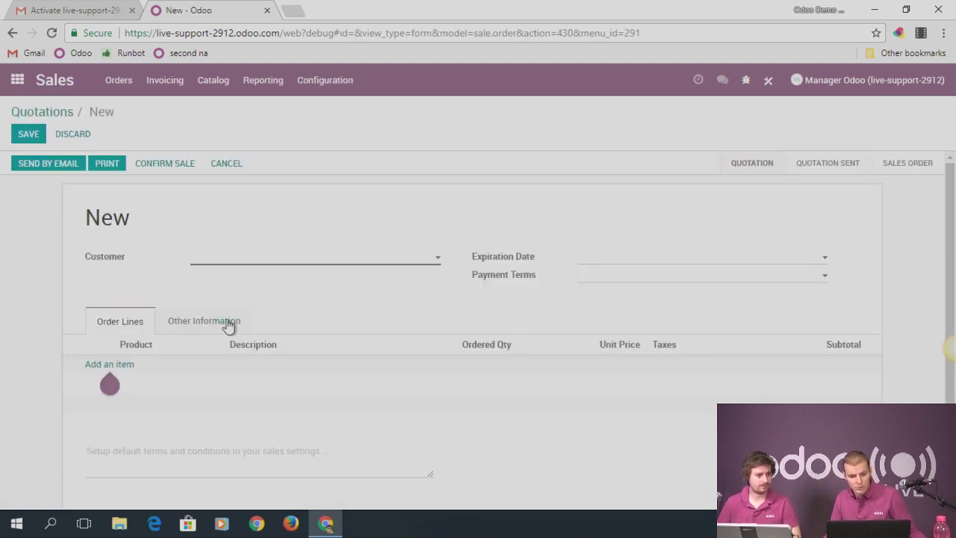
click(229, 323)
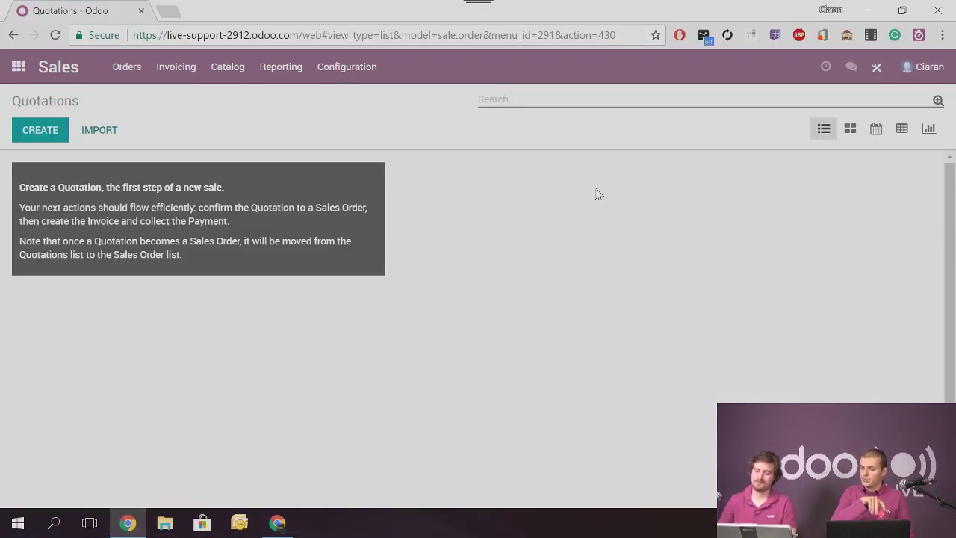
As the other user, check a new quotation's warehouse, then return to Sales
click(56, 35)
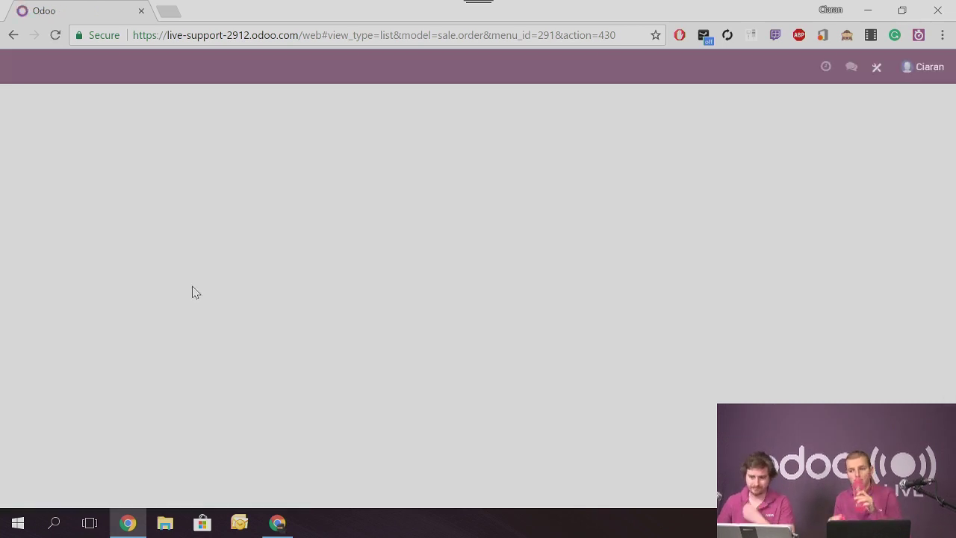
click(47, 139)
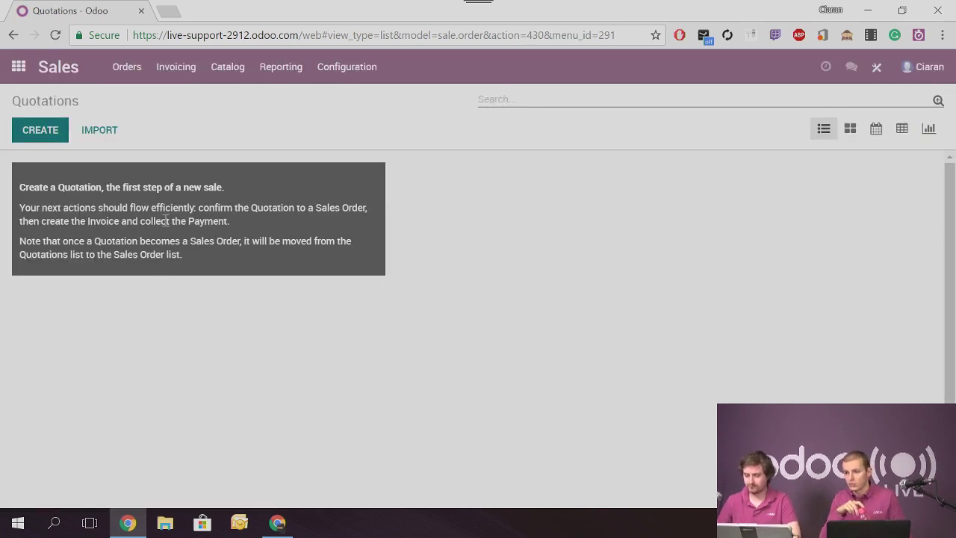
click(178, 324)
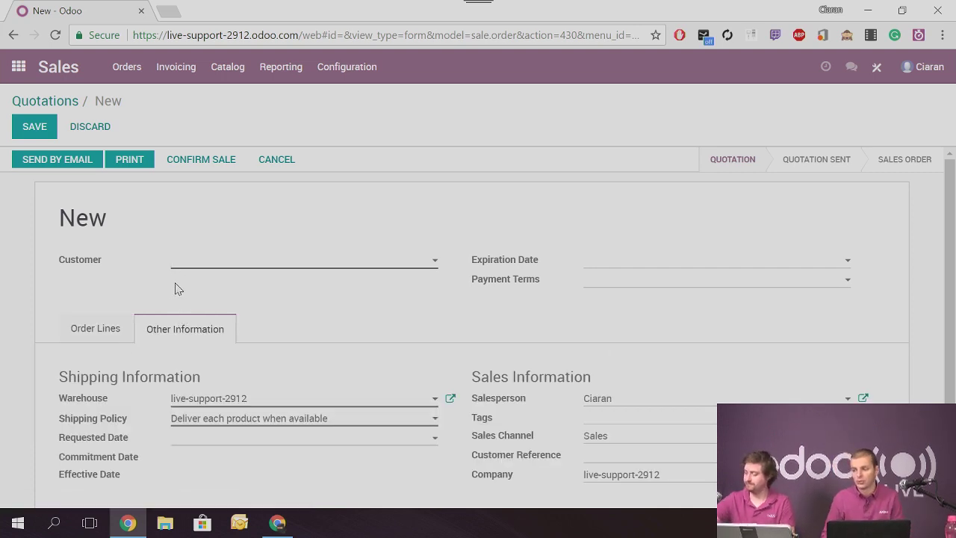
click(241, 399)
click(241, 399)
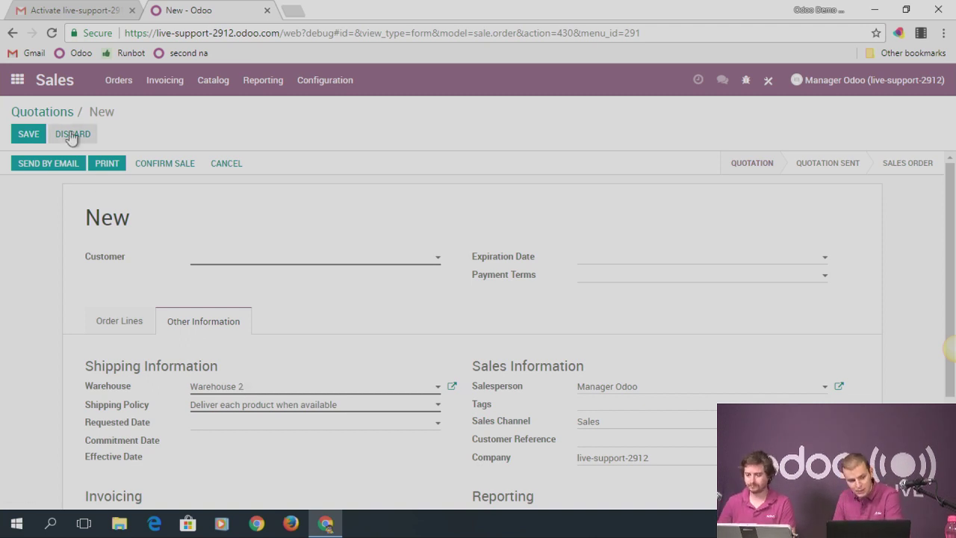
click(15, 84)
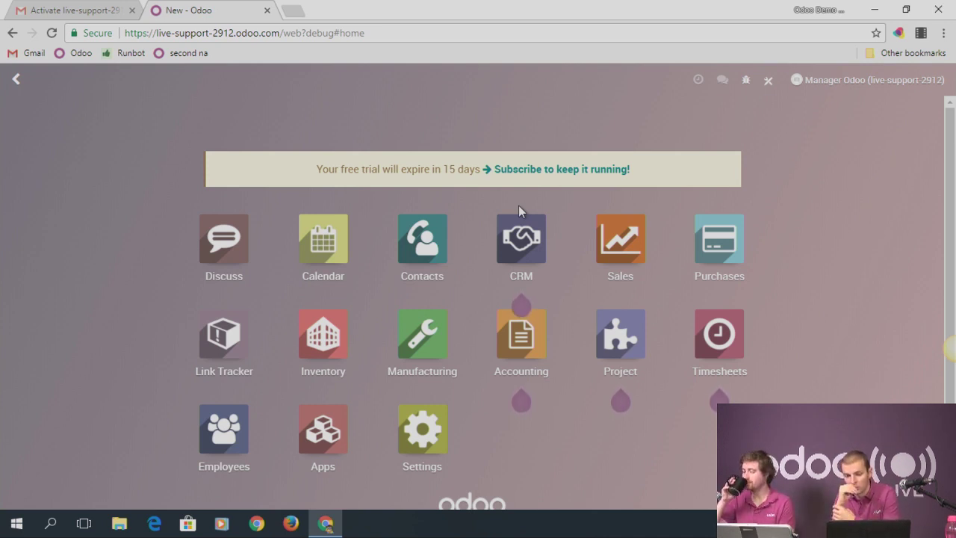
click(607, 250)
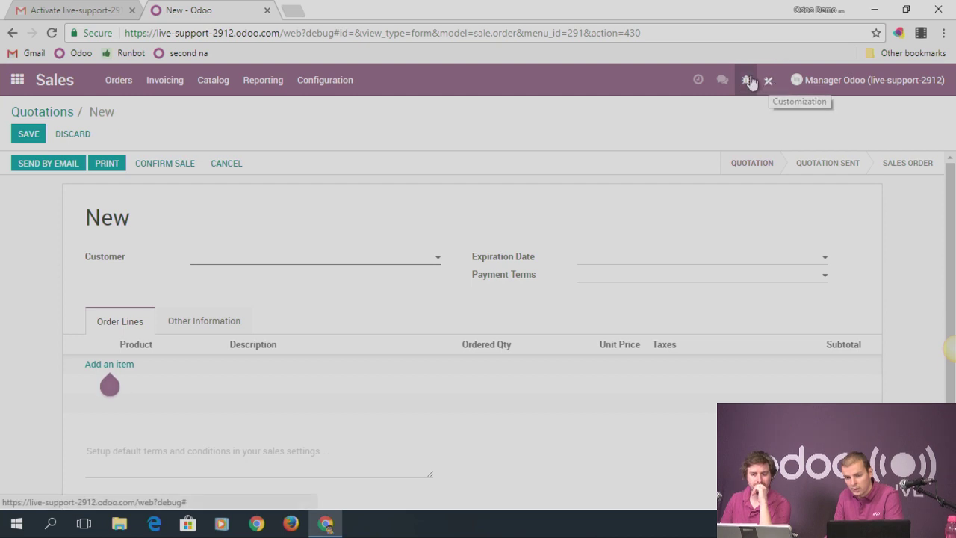
click(746, 80)
click(665, 291)
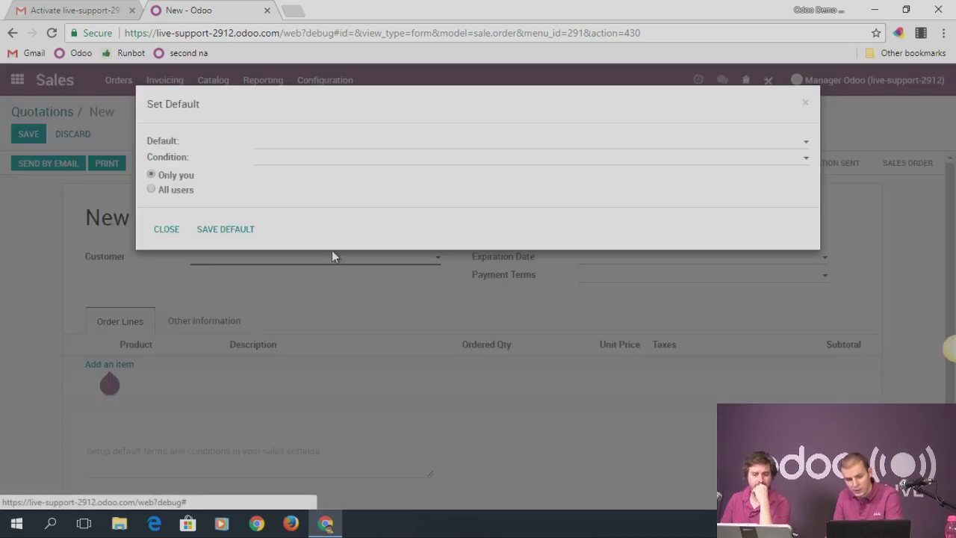
click(261, 161)
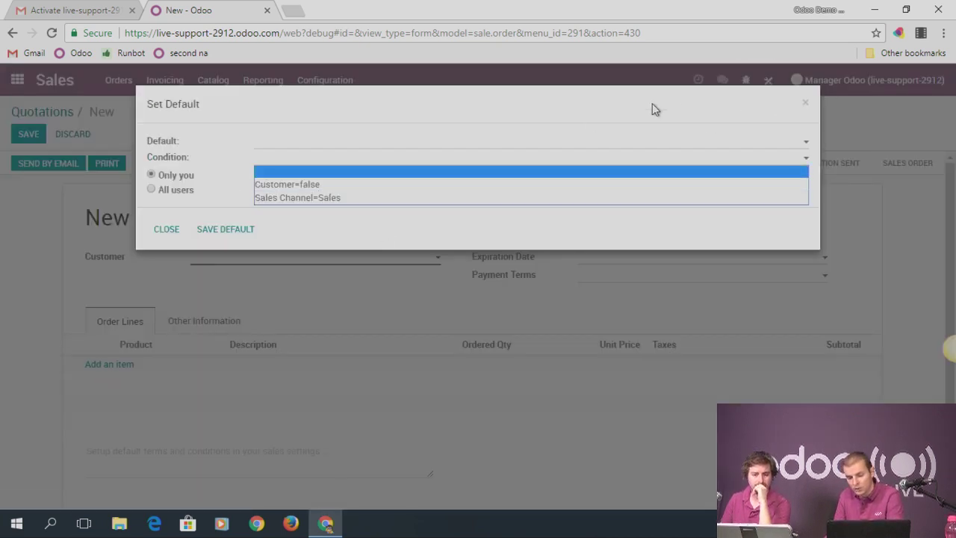
click(804, 105)
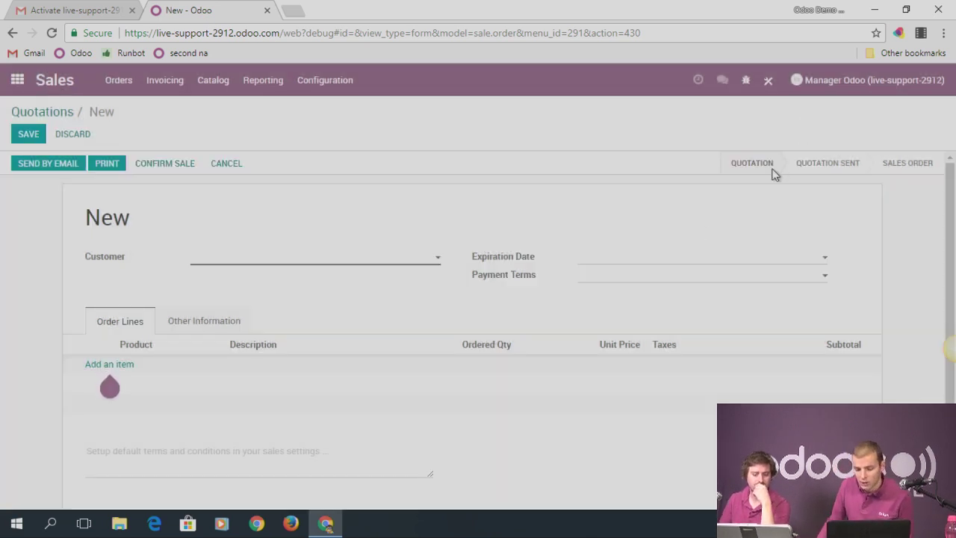
mouse_move(499, 279)
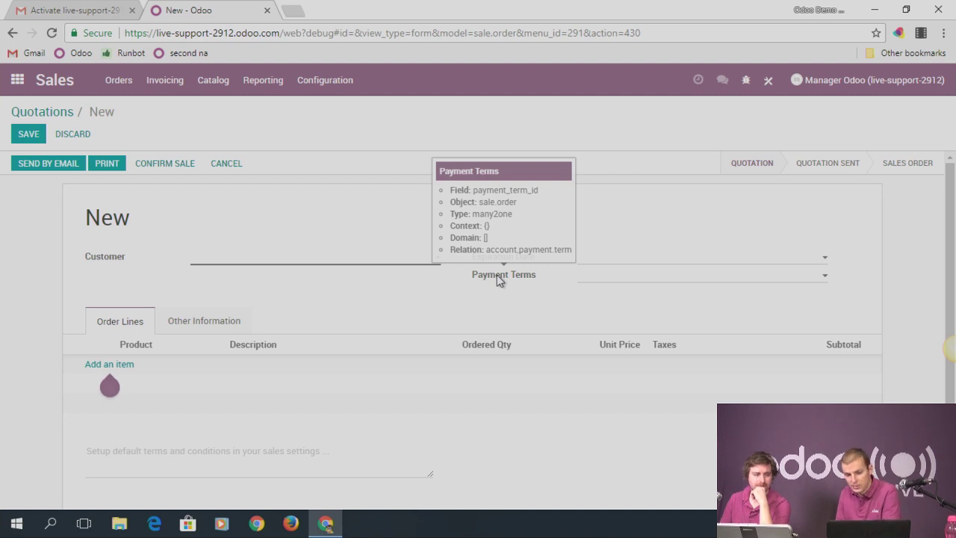
click(16, 79)
Open the Warehouse (sale.order) record under Settings > Technical > User-defined Defaults for editing
click(411, 432)
click(459, 83)
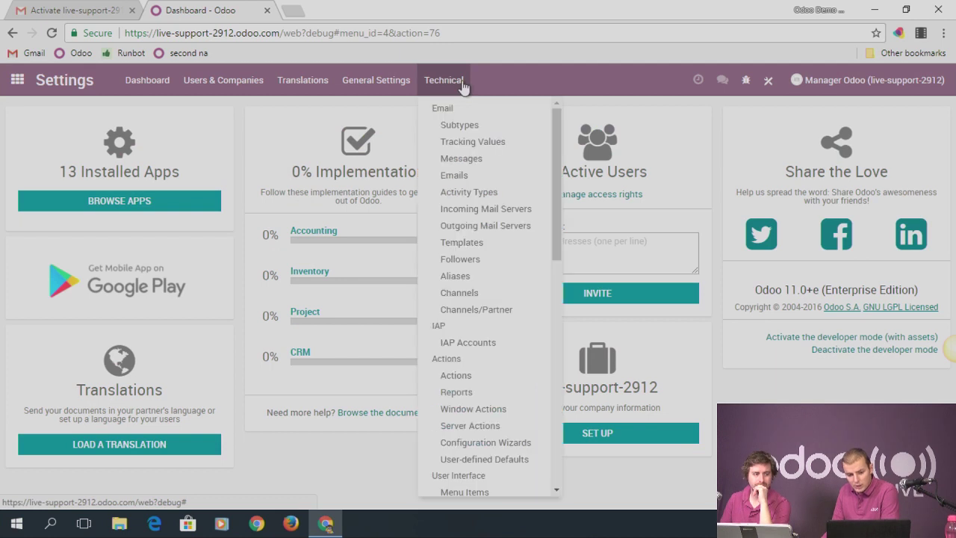
click(498, 459)
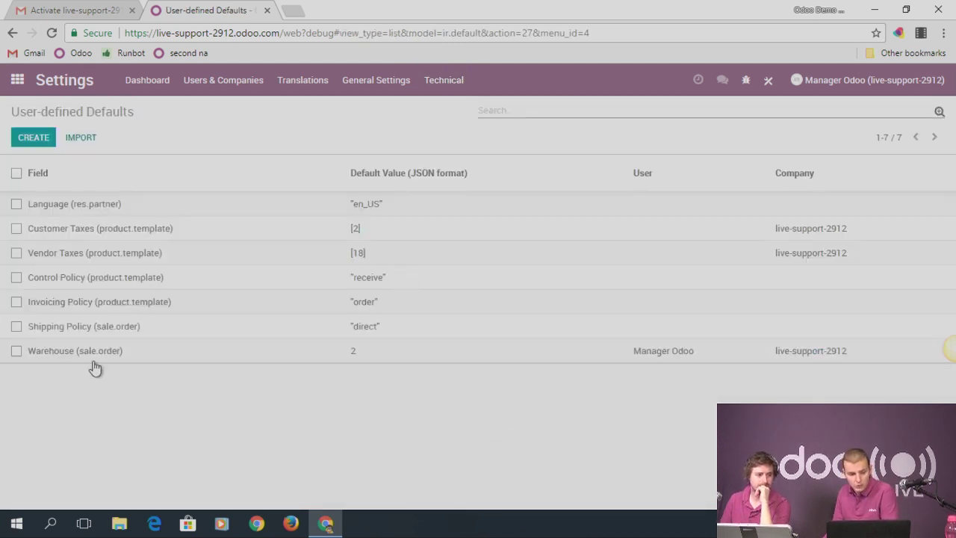
click(89, 358)
click(28, 139)
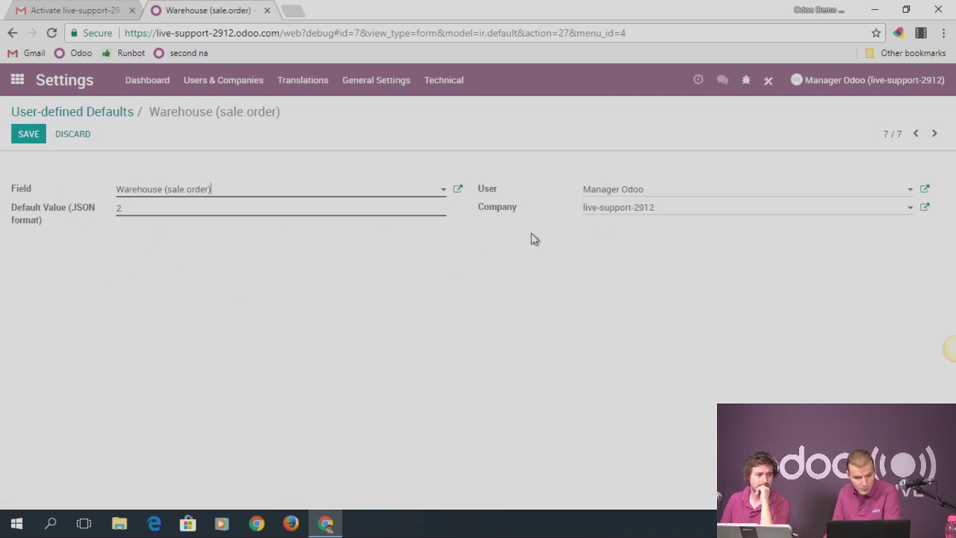
click(69, 114)
Open the Language and Invoicing Policy defaults in edit mode
click(110, 204)
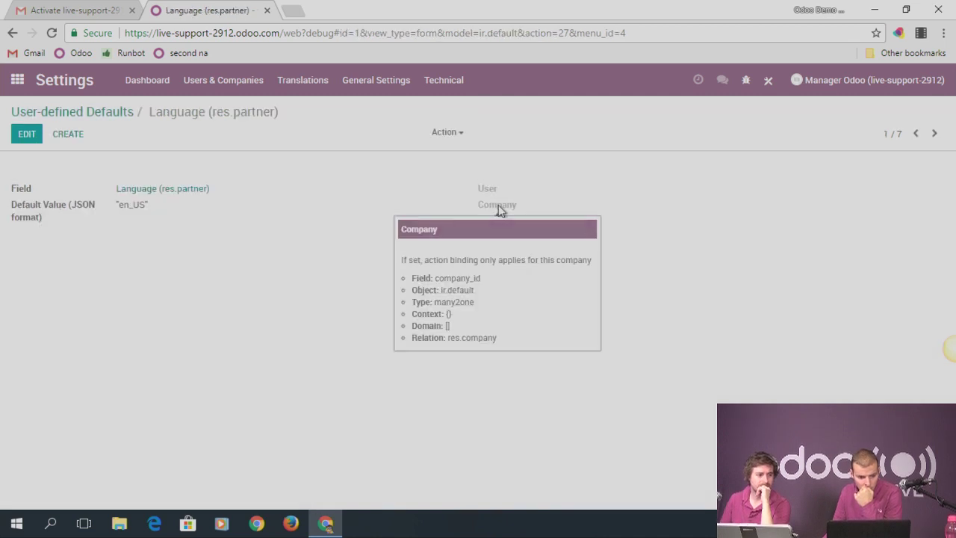
click(27, 136)
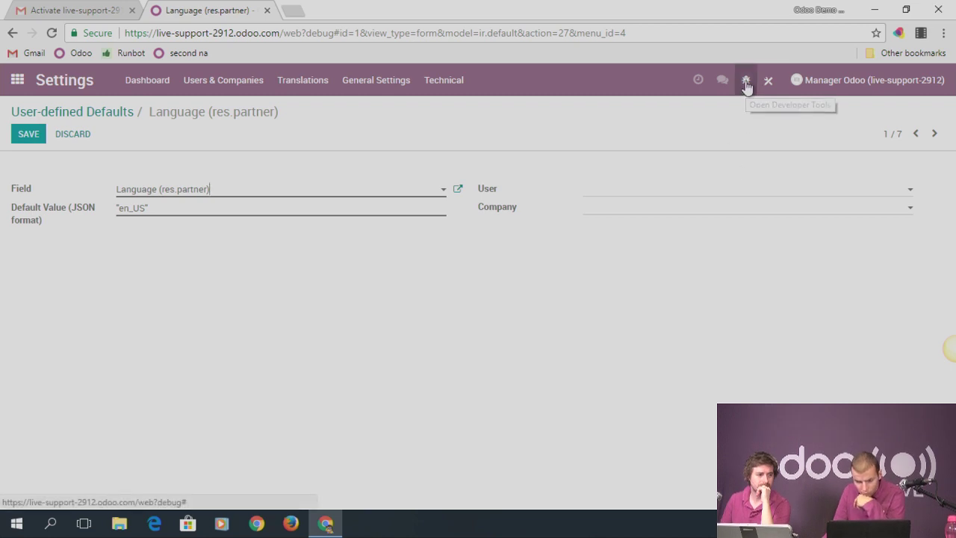
click(64, 112)
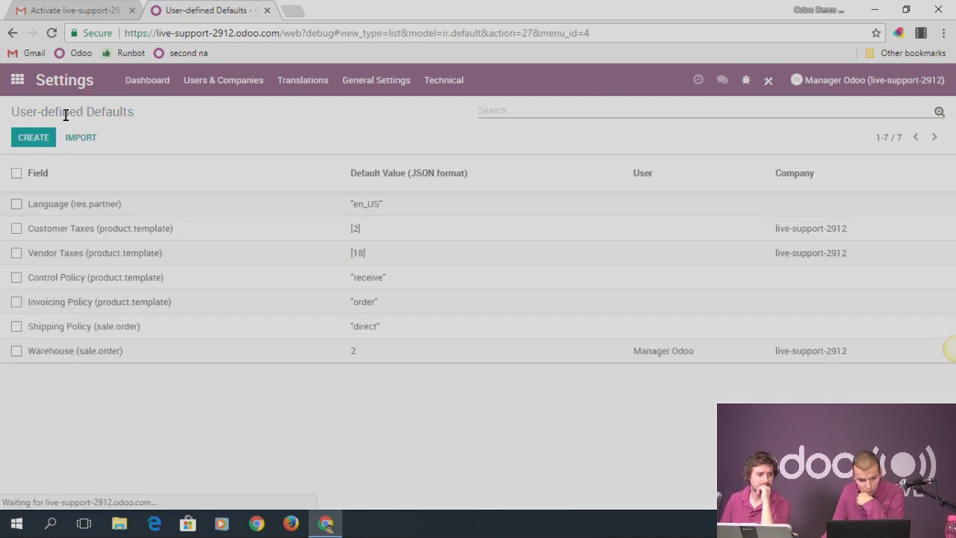
click(367, 303)
click(26, 135)
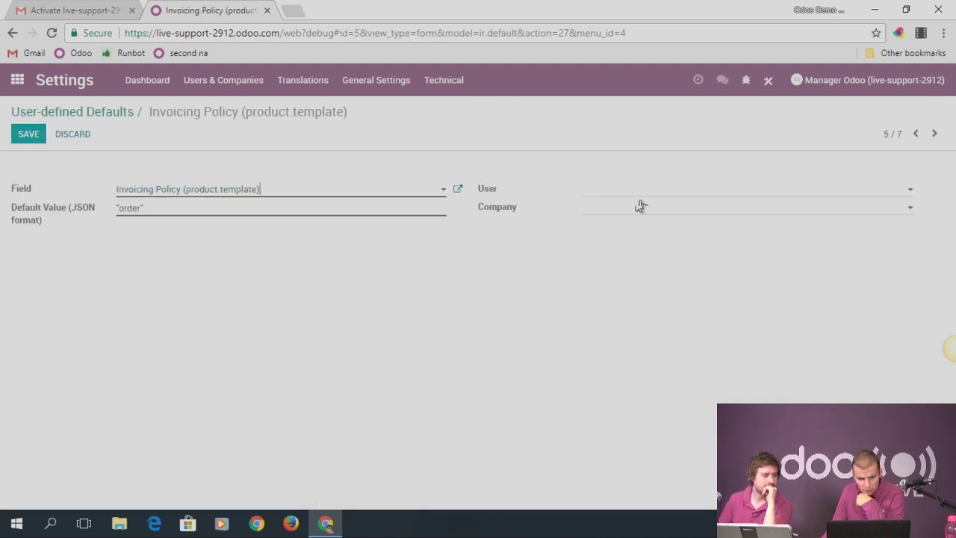
Search the ir.default fields list for 'condition', then close it
click(745, 80)
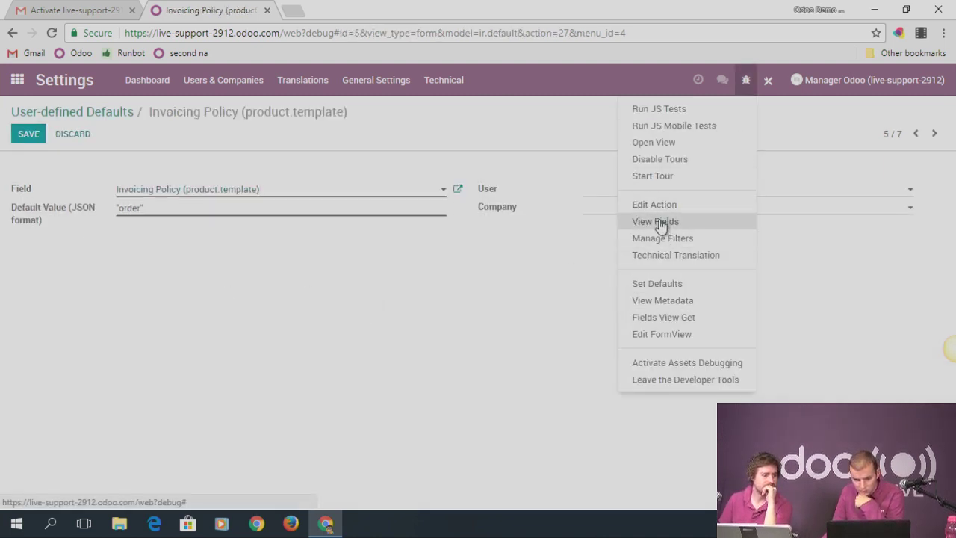
click(653, 222)
key(ctrl+f)
text(coni)
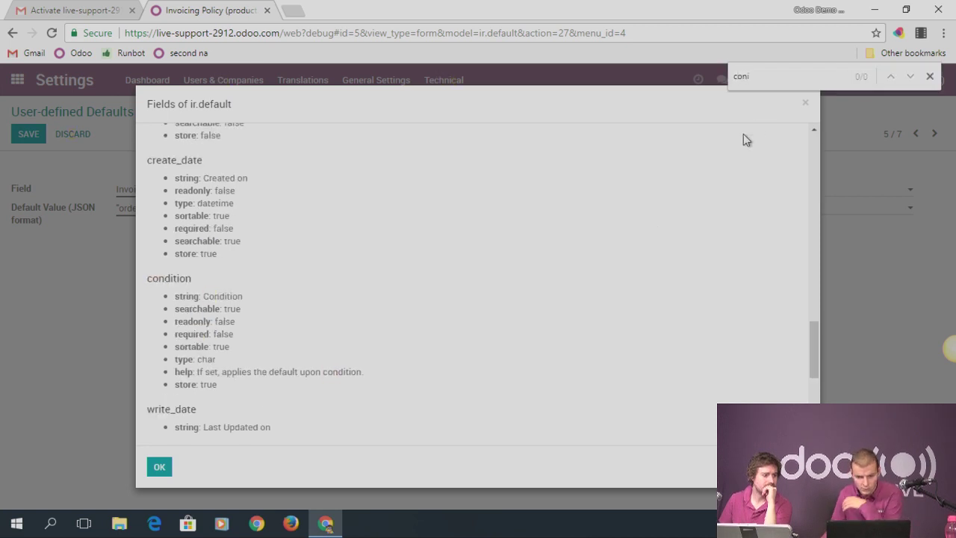
click(805, 103)
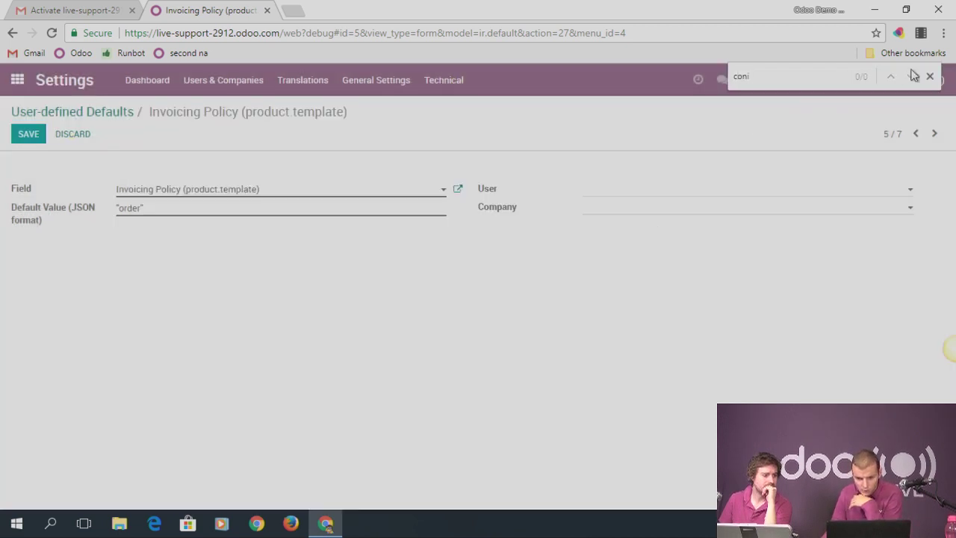
click(930, 75)
Dismiss the Studio install prompt and open the form view definition from the debug menu
click(767, 84)
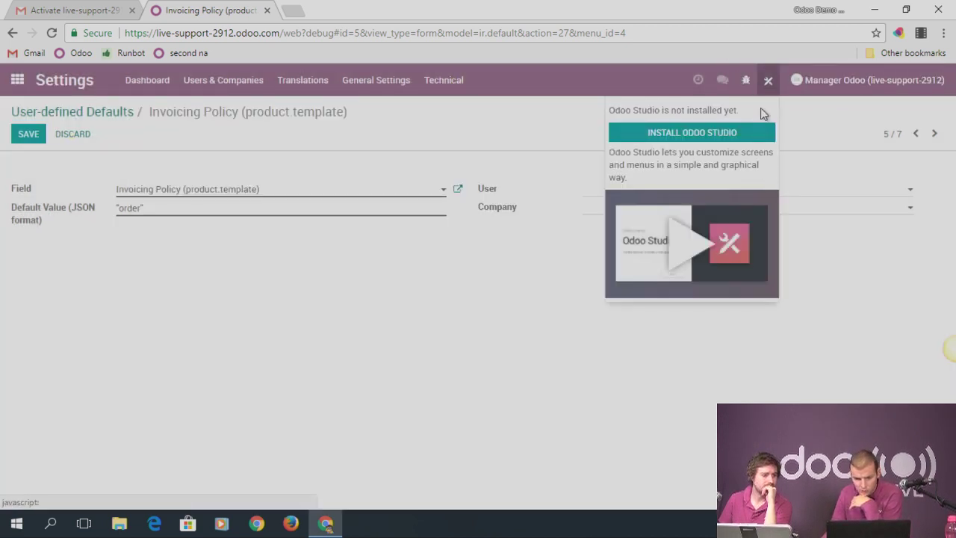
click(768, 87)
click(746, 82)
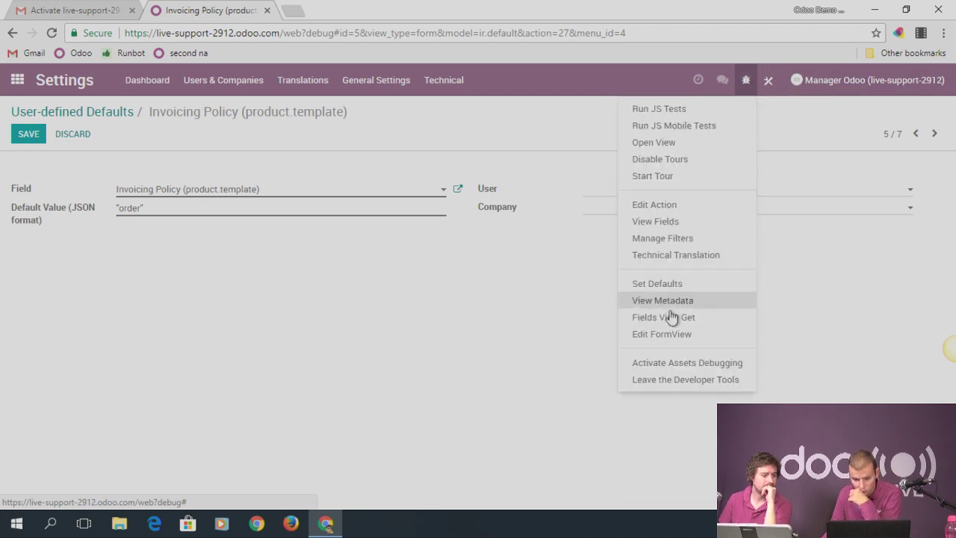
click(664, 335)
Locate the company_id line in the ir.default form view's XML architecture
key(ctrl+f)
text(con)
key(BackSpace)
text(mp)
key(BackSpace)
key(BackSpace)
key(BackSpace)
key(BackSpace)
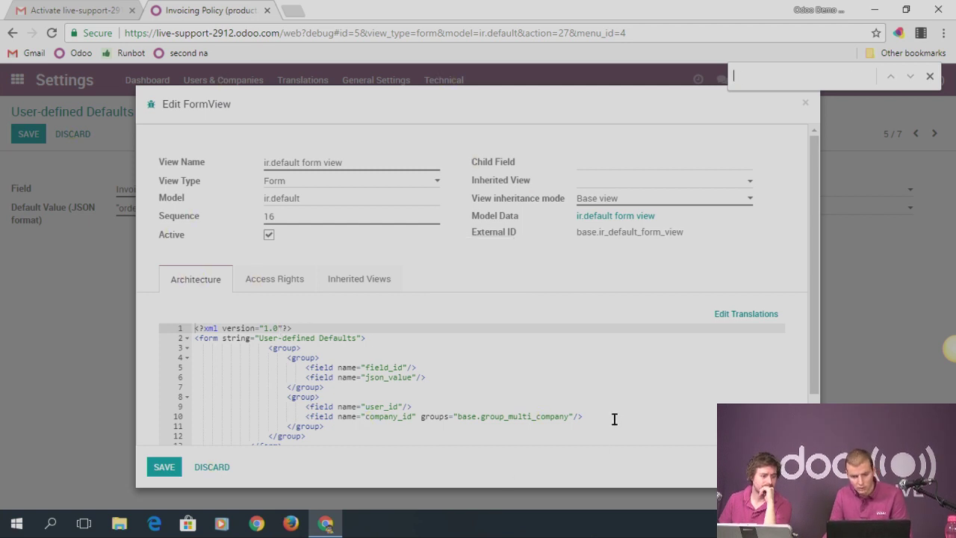
click(613, 416)
click(337, 278)
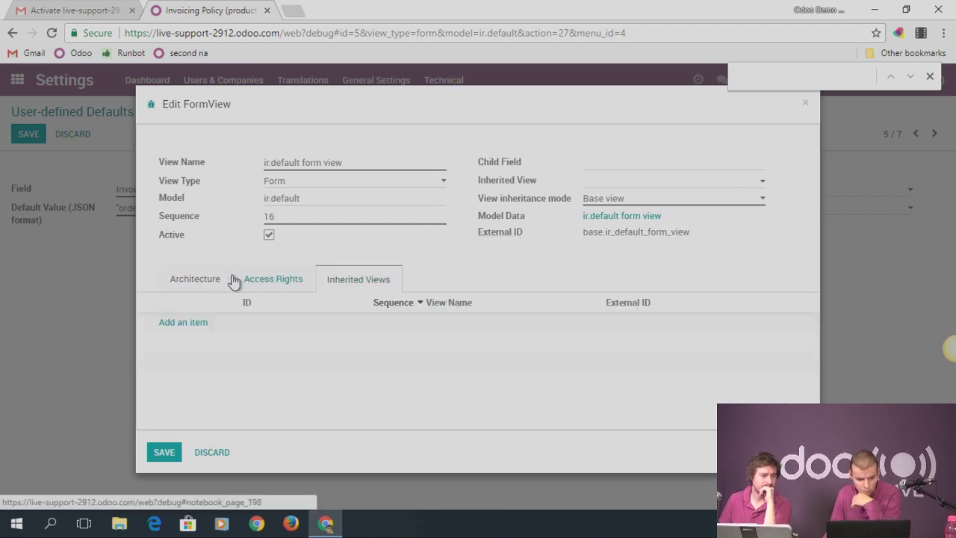
click(209, 282)
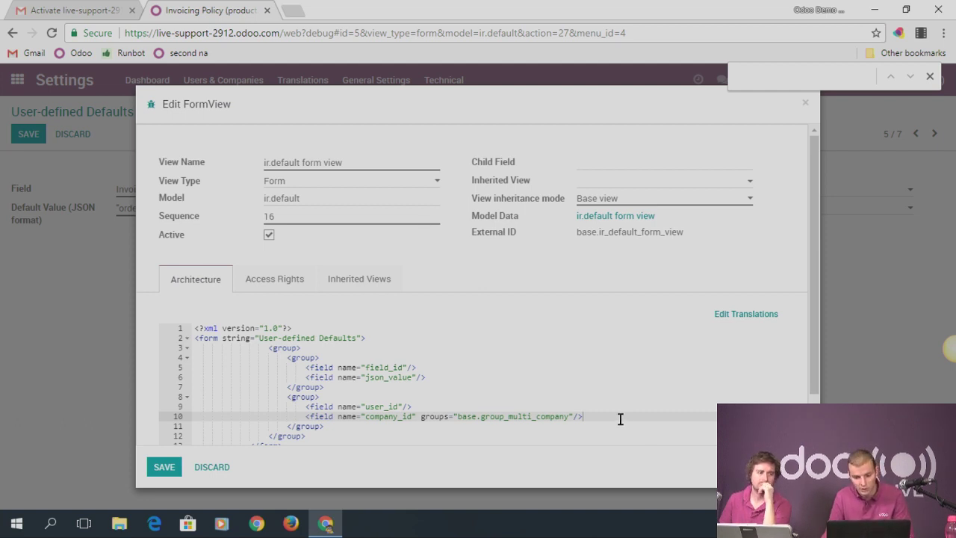
Insert <field name="condition"/> after company_id, save the view and reload the page
key(Return)
text(<field name=)
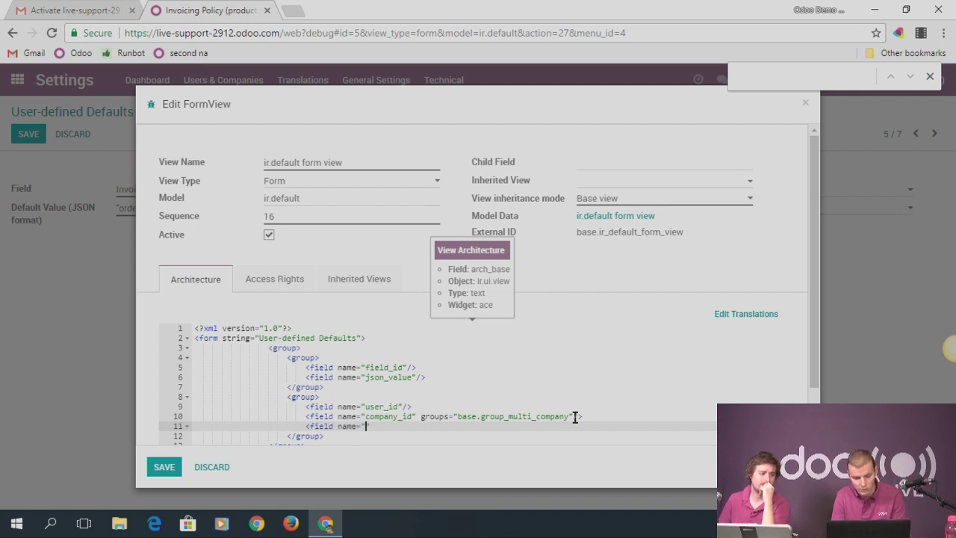
text(condition"/>)
click(163, 467)
click(52, 34)
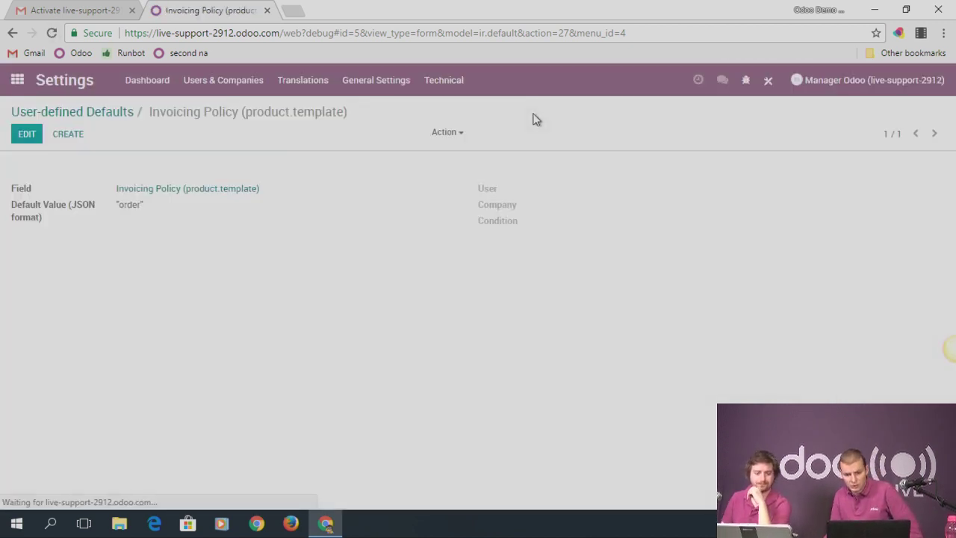
Edit the Invoicing Policy default and check the new Condition field's tooltip
click(27, 136)
click(620, 225)
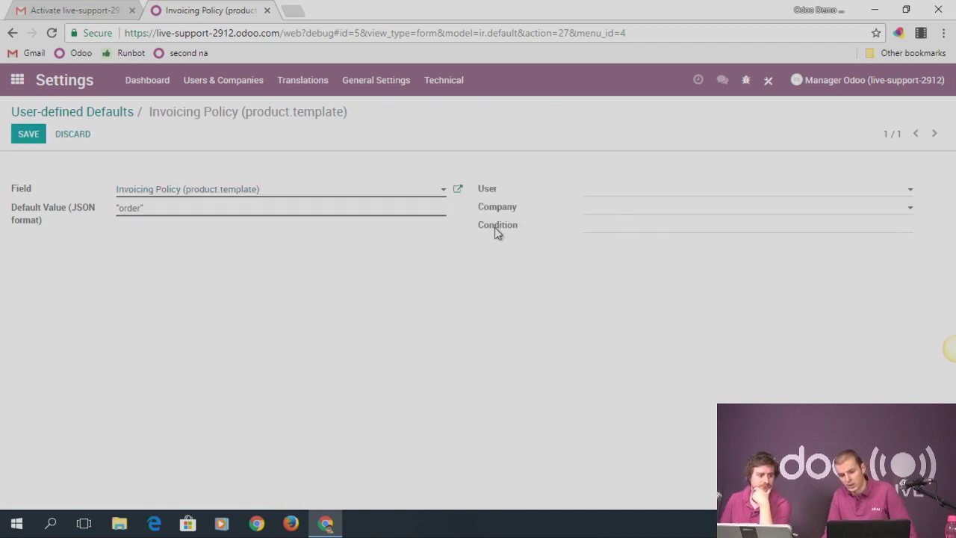
mouse_move(494, 227)
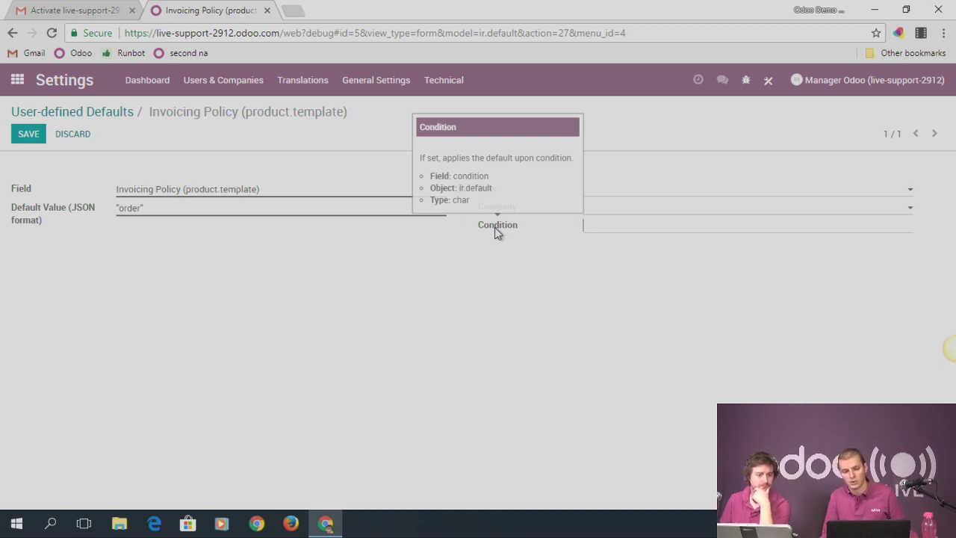
Start a new blank quotation in the Sales app
click(16, 80)
click(619, 241)
click(49, 136)
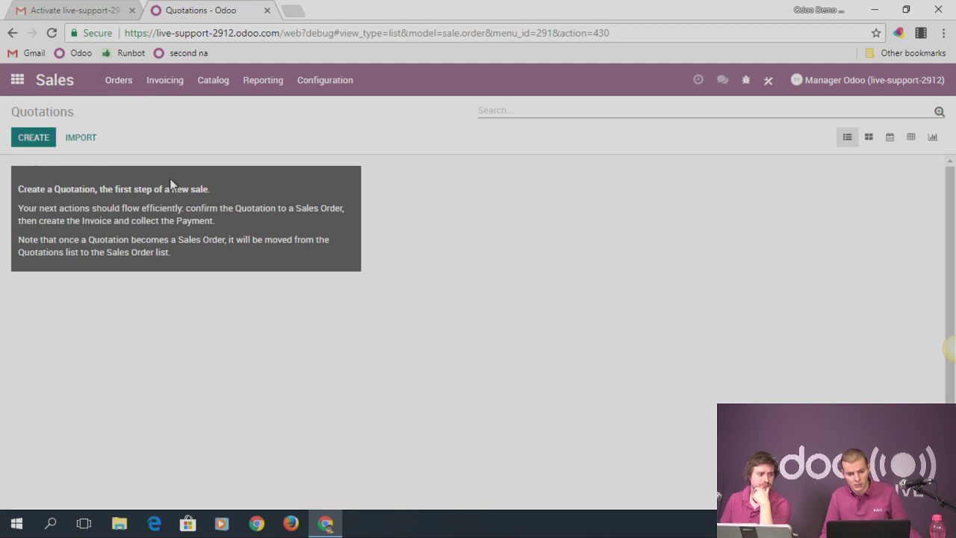
Save a Set Defaults entry of Sales Channel = Sales, conditioned on Customer=false
click(746, 80)
click(657, 284)
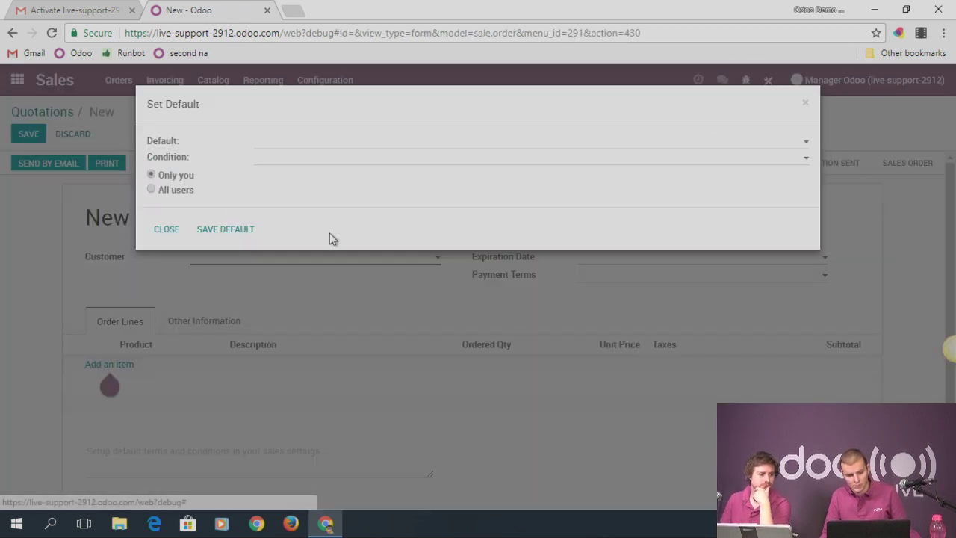
click(284, 144)
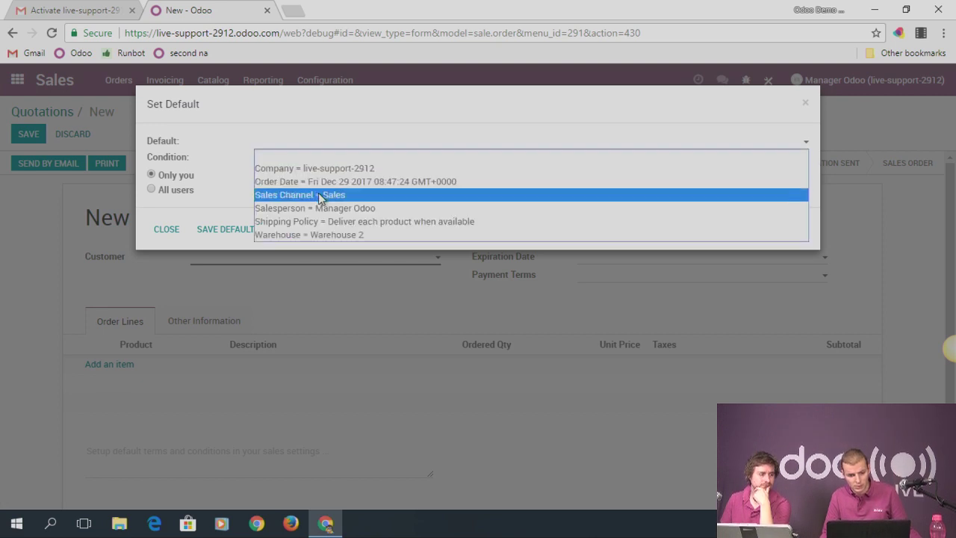
click(319, 194)
click(304, 159)
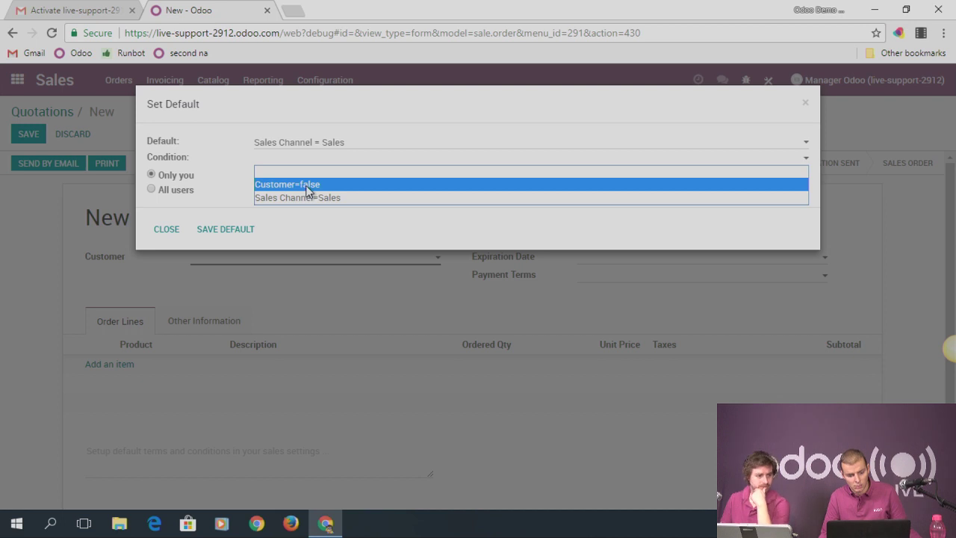
click(308, 190)
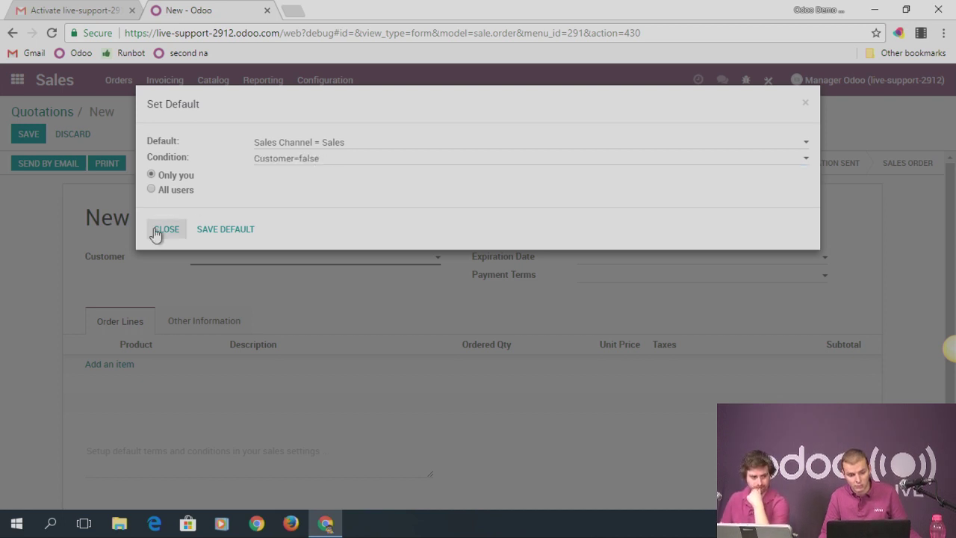
click(207, 236)
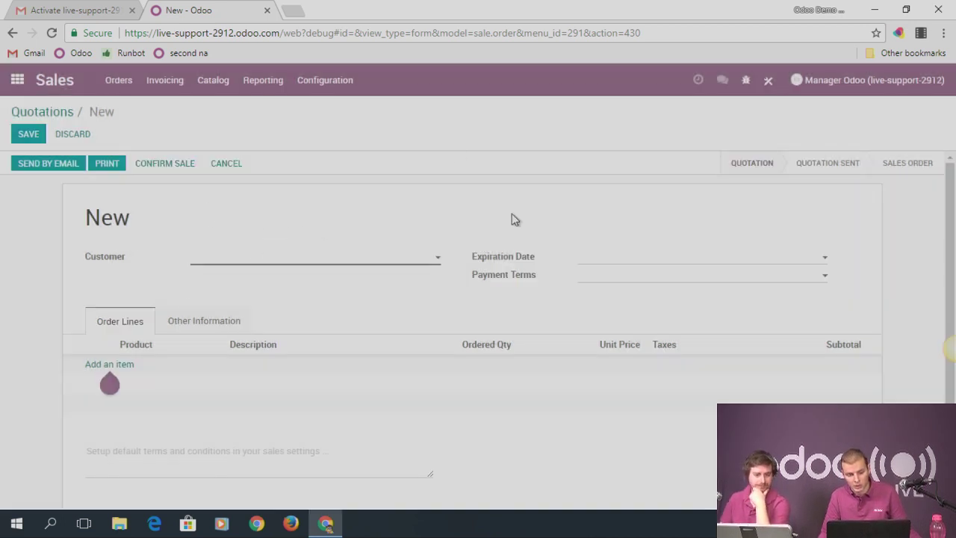
Open the Sales Channel (sale.order) default with condition partner_id=false and make it editable
click(17, 80)
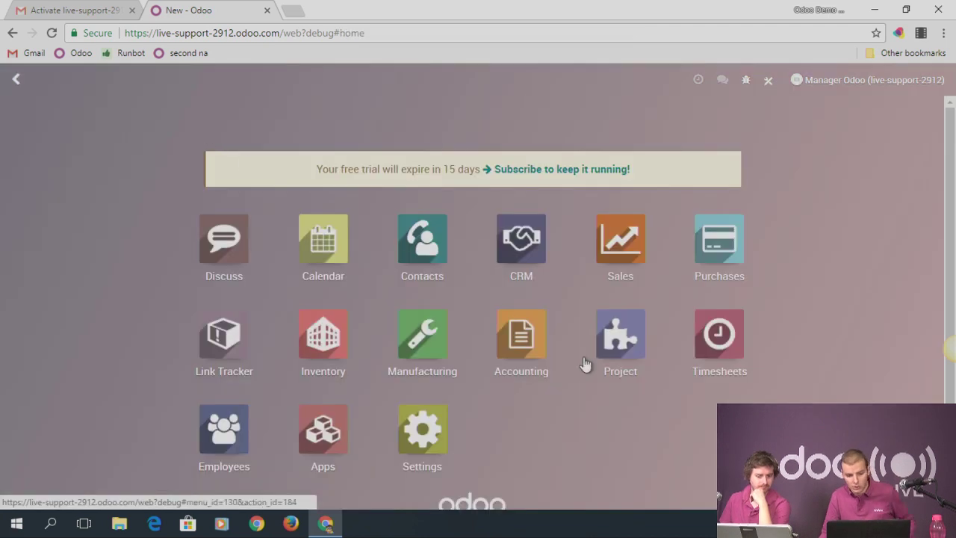
click(435, 442)
click(447, 79)
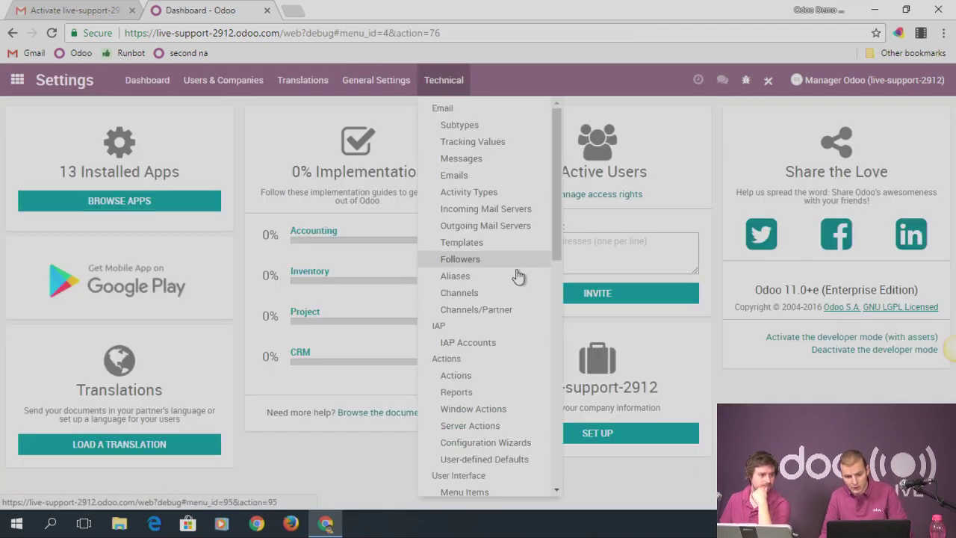
click(487, 460)
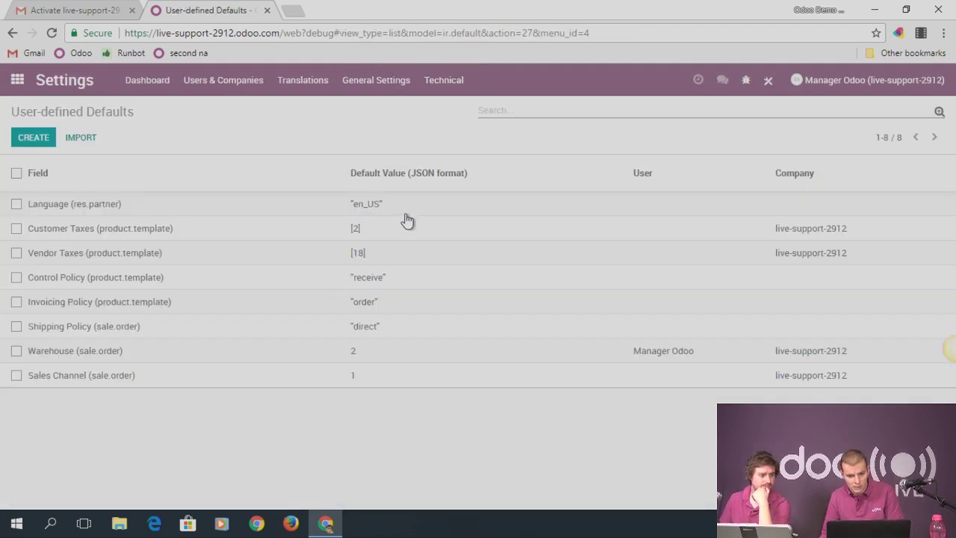
click(117, 381)
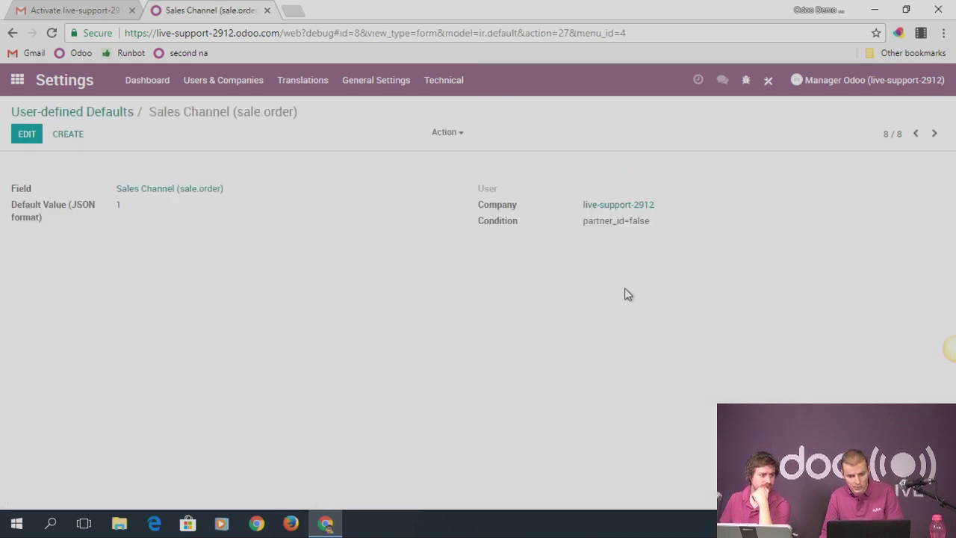
drag(587, 224, 662, 227)
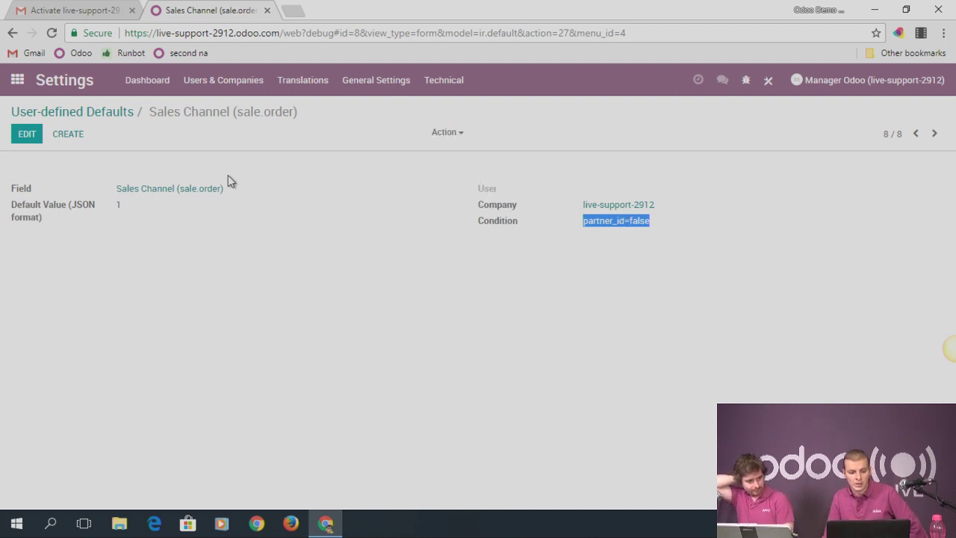
click(27, 134)
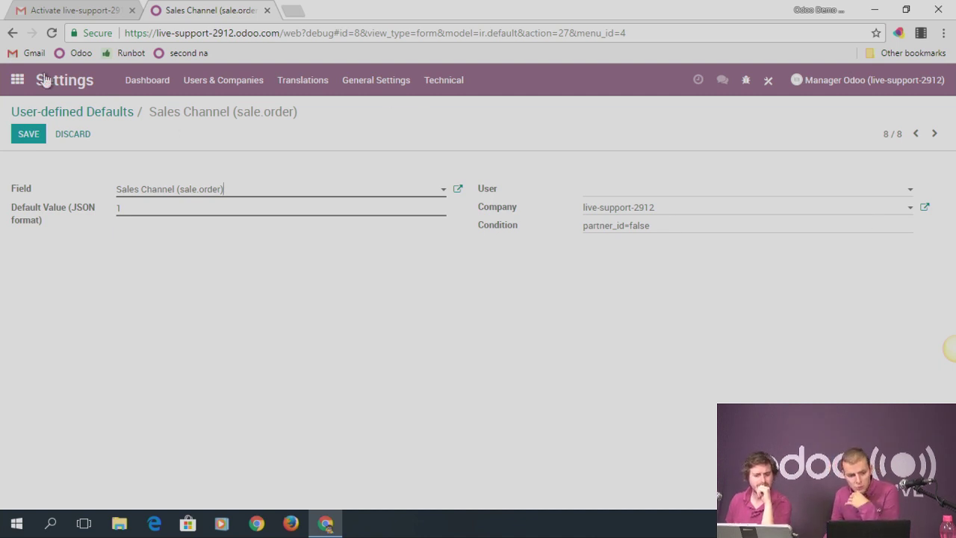
Tick Units of Measure in Sales > Configuration > Settings and save
click(20, 80)
click(649, 267)
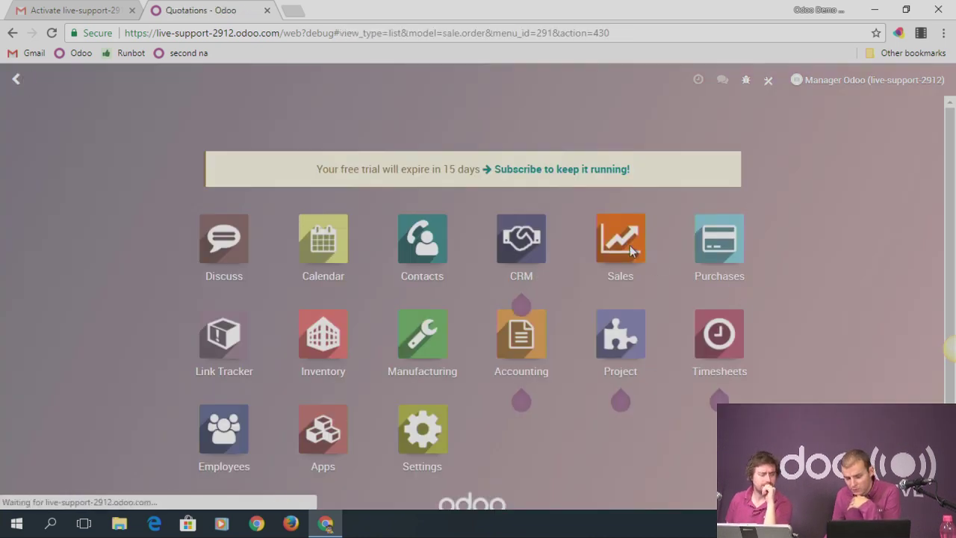
click(348, 86)
click(347, 111)
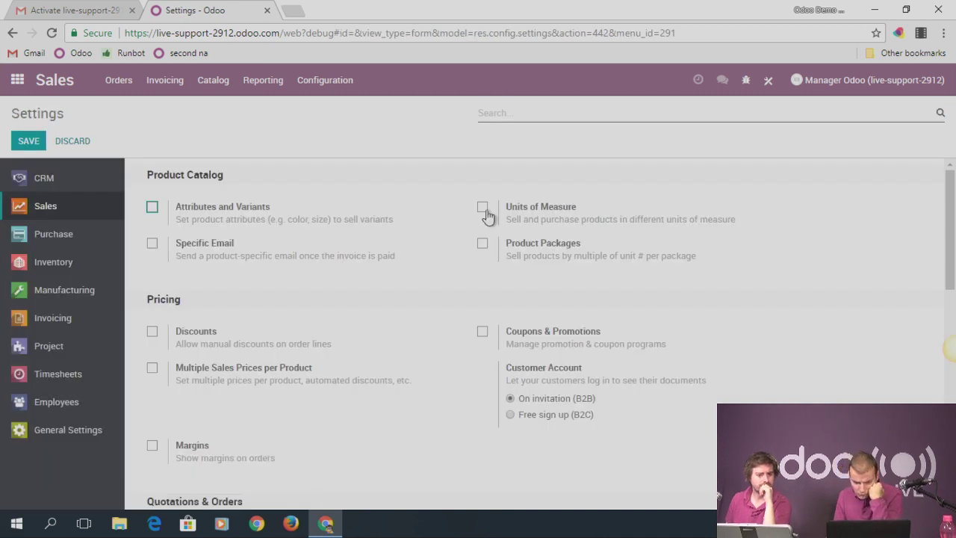
click(482, 207)
click(29, 140)
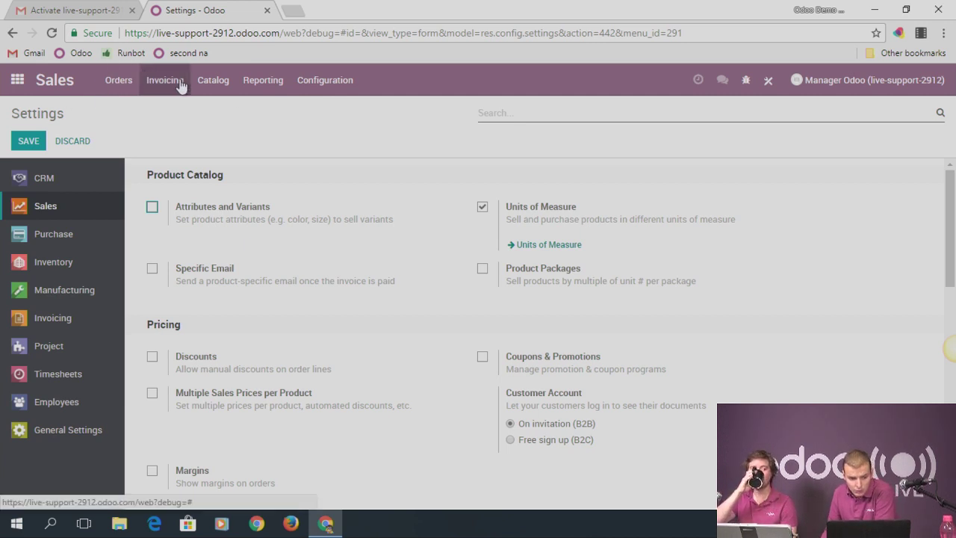
click(221, 80)
Open the Units of Measure list and sort it by category
click(233, 115)
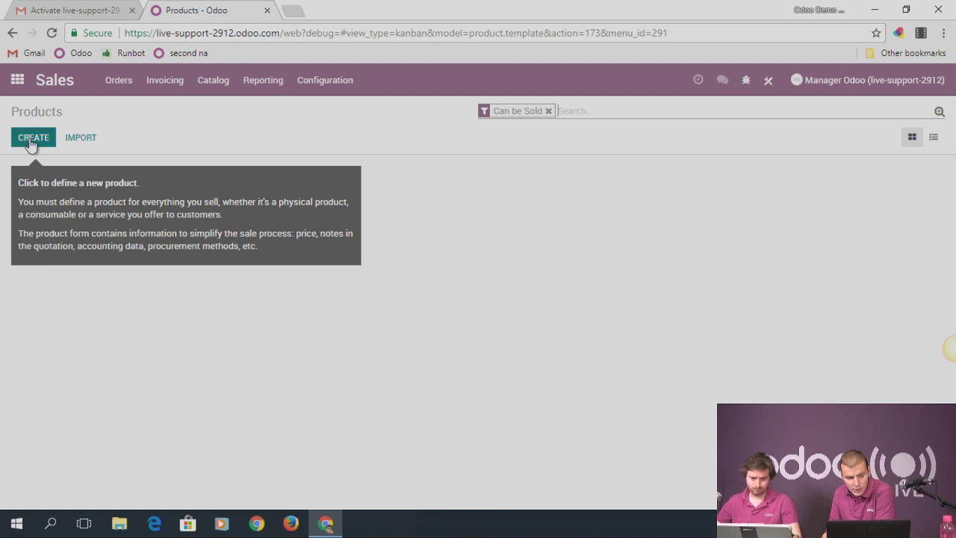
click(331, 87)
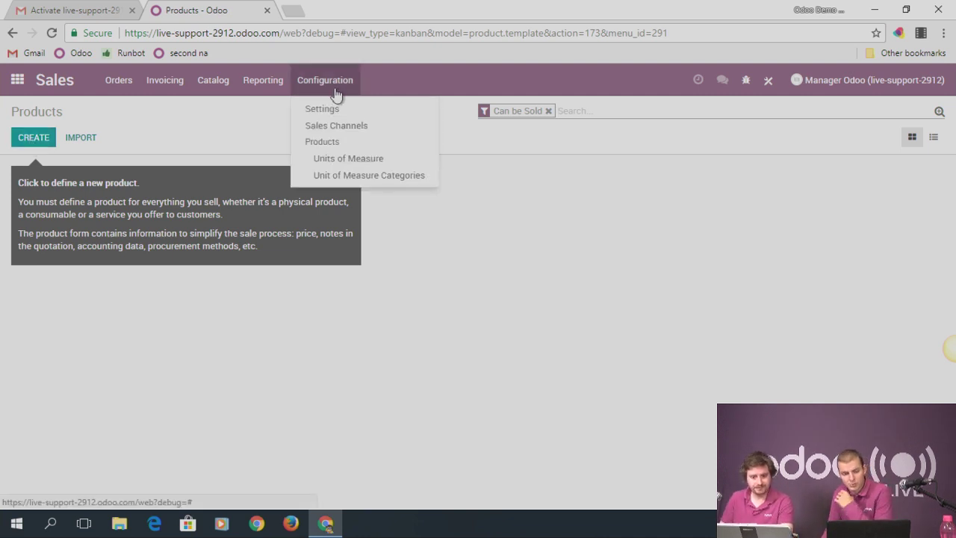
mouse_move(340, 81)
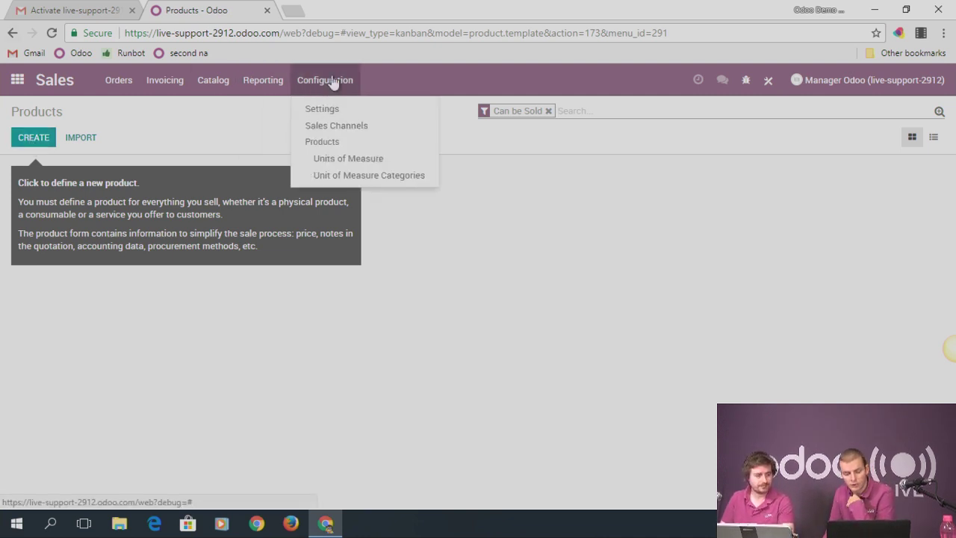
click(368, 163)
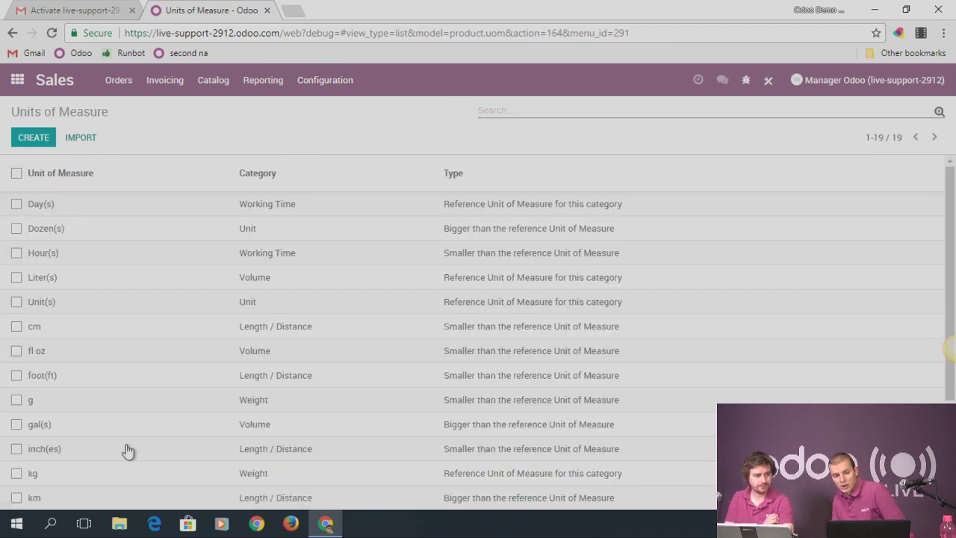
scroll(145, 284, down, 2)
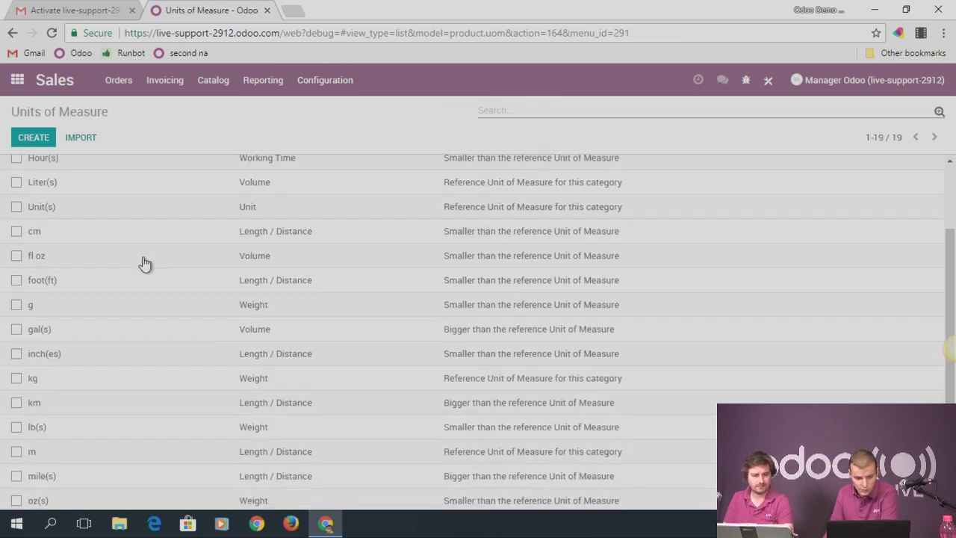
scroll(153, 373, up, 2)
scroll(291, 316, down, 2)
scroll(320, 222, up, 2)
click(274, 182)
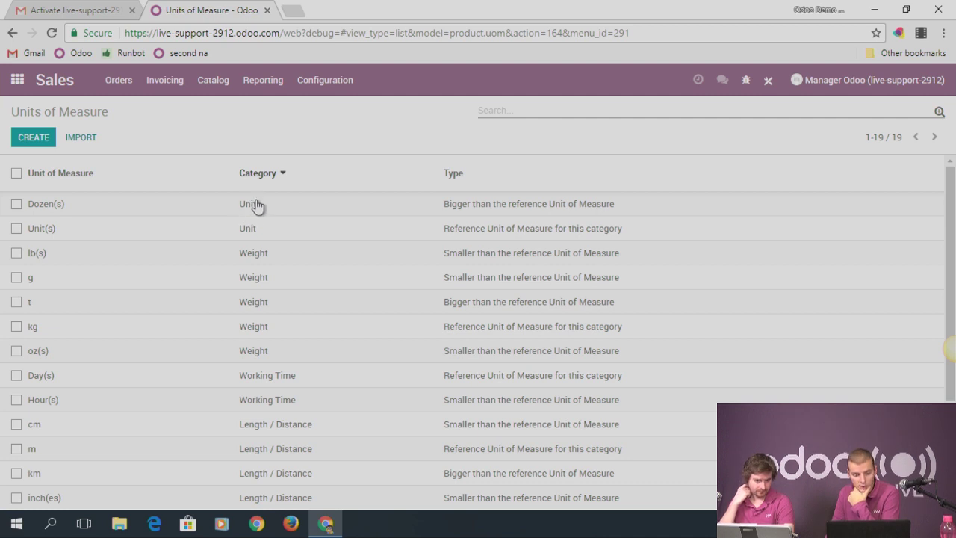
scroll(264, 320, down, 1)
scroll(226, 305, up, 1)
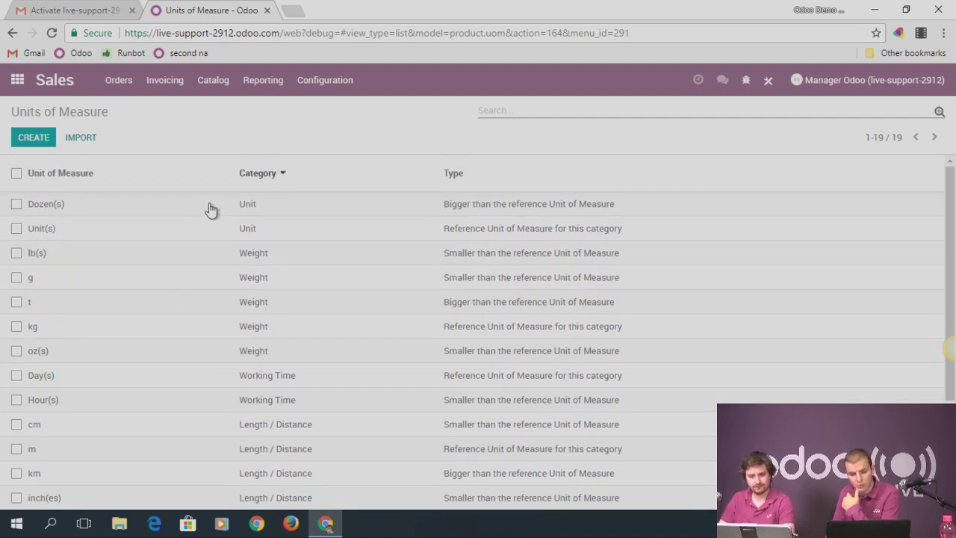
Compare the Dozen(s) and Unit(s) units, noting Unit(s)' type and Dozen(s)' ratio
click(48, 209)
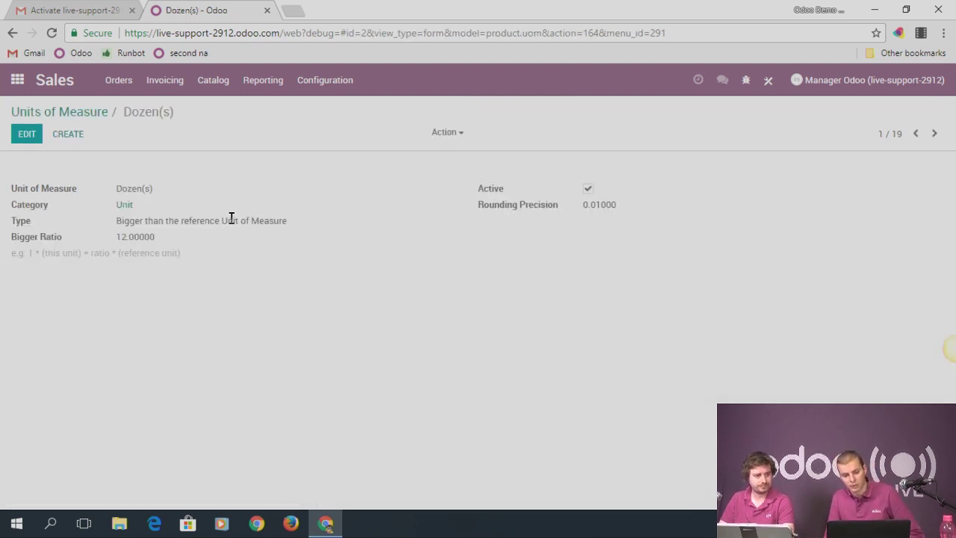
click(98, 112)
click(37, 227)
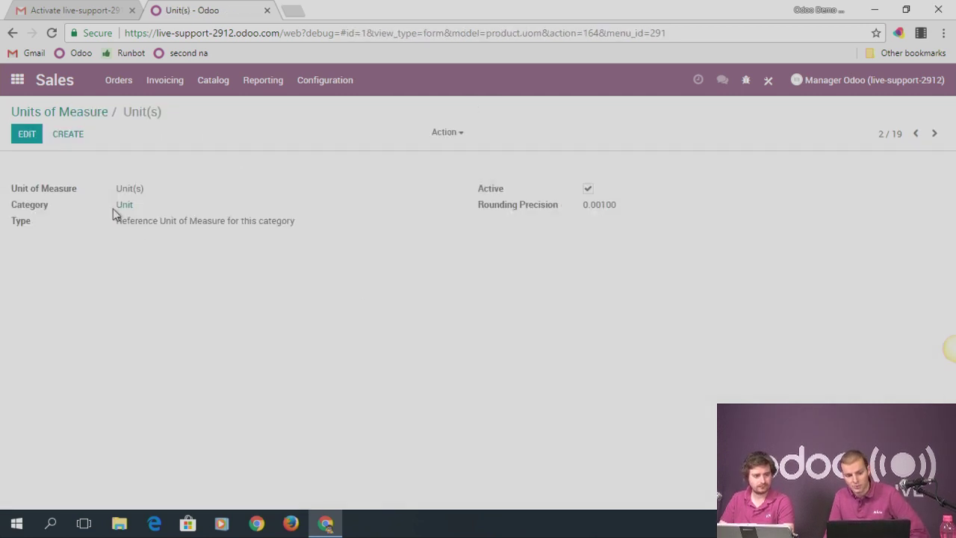
drag(115, 224, 311, 221)
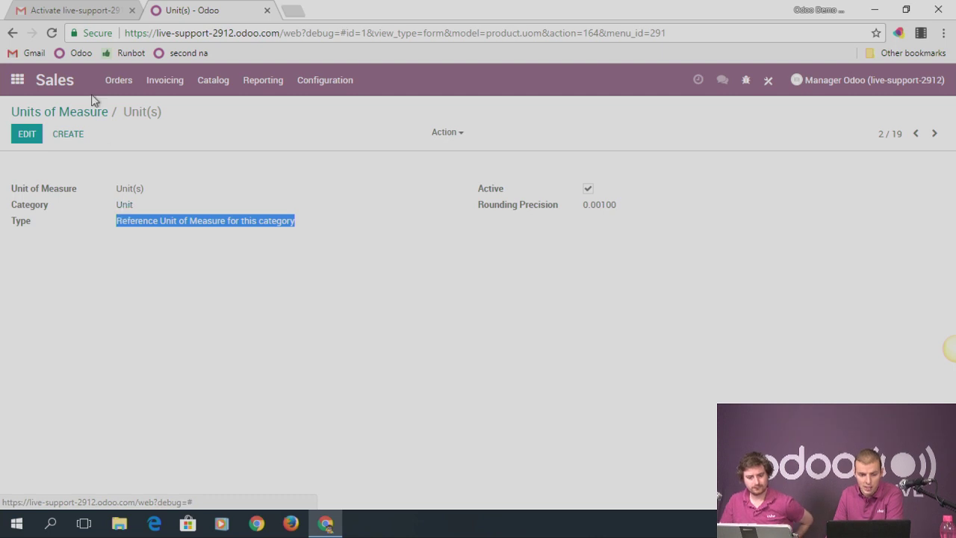
click(74, 112)
click(65, 208)
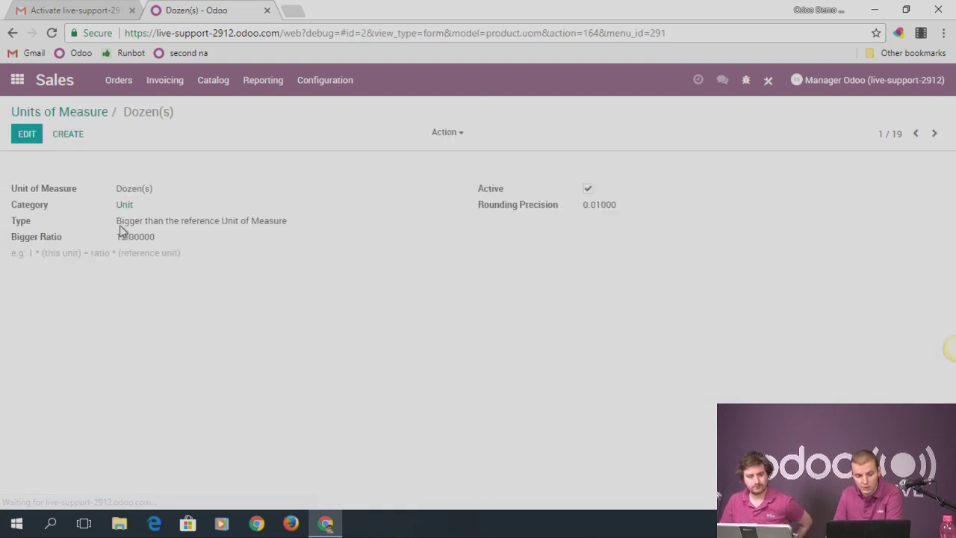
drag(121, 236, 167, 239)
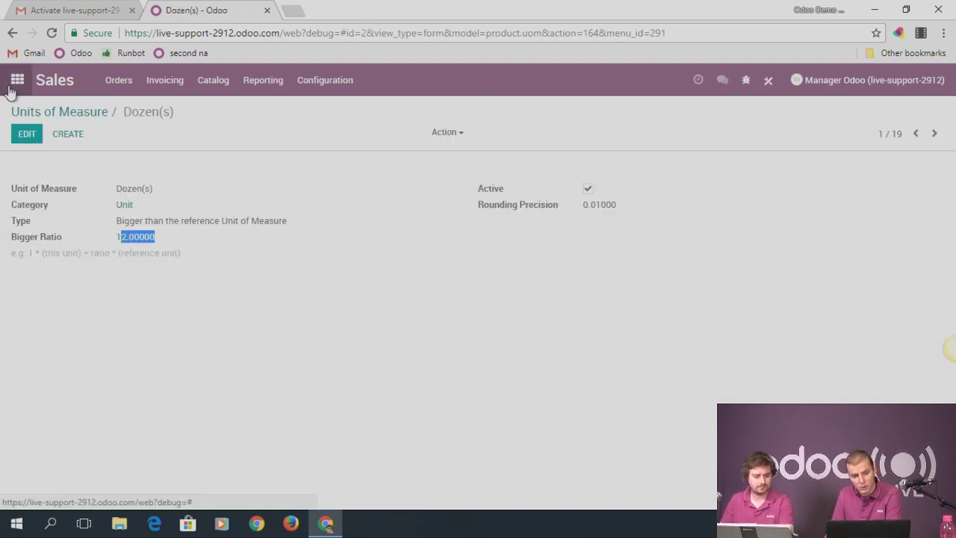
Return to the Sales app's catalogue menu
click(17, 79)
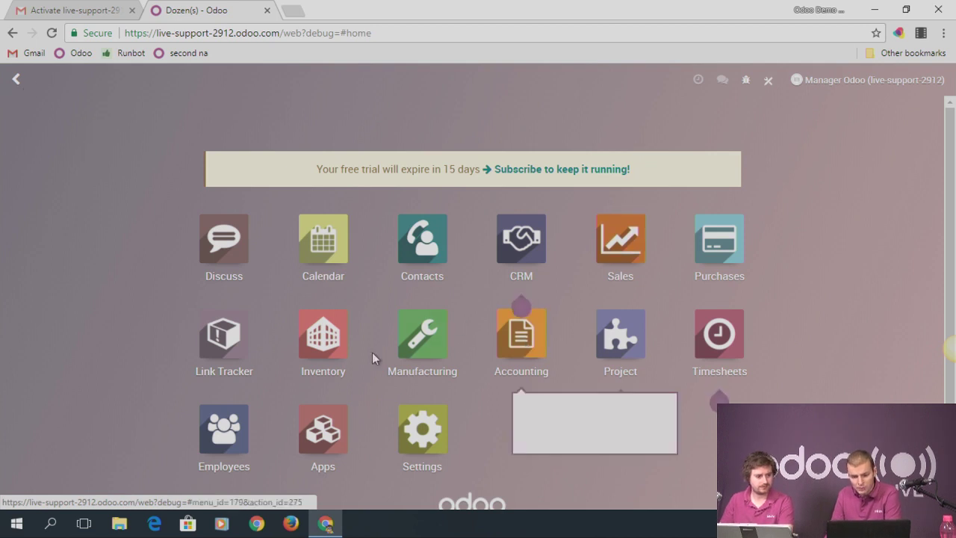
click(656, 234)
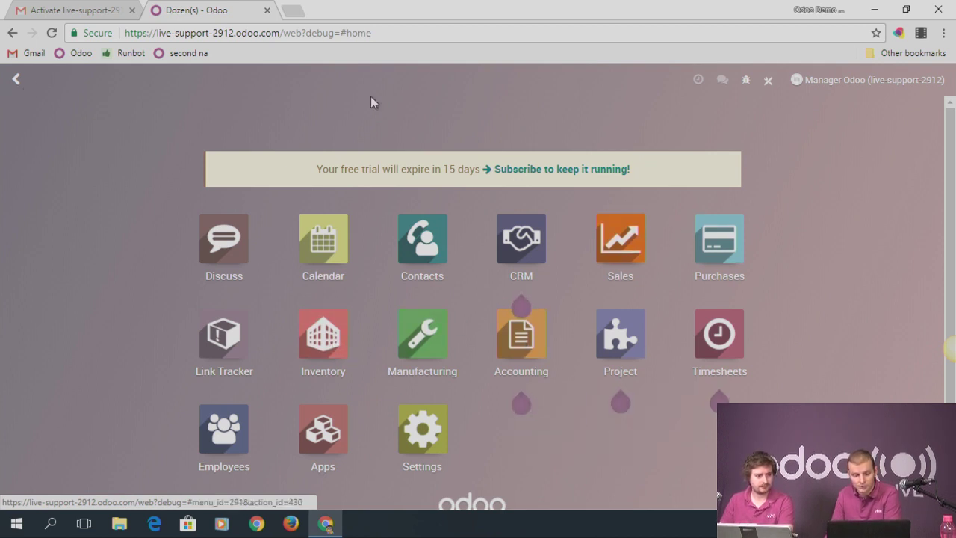
click(215, 86)
Start a new product with Unit of Measure set to Dozen(s)
click(218, 110)
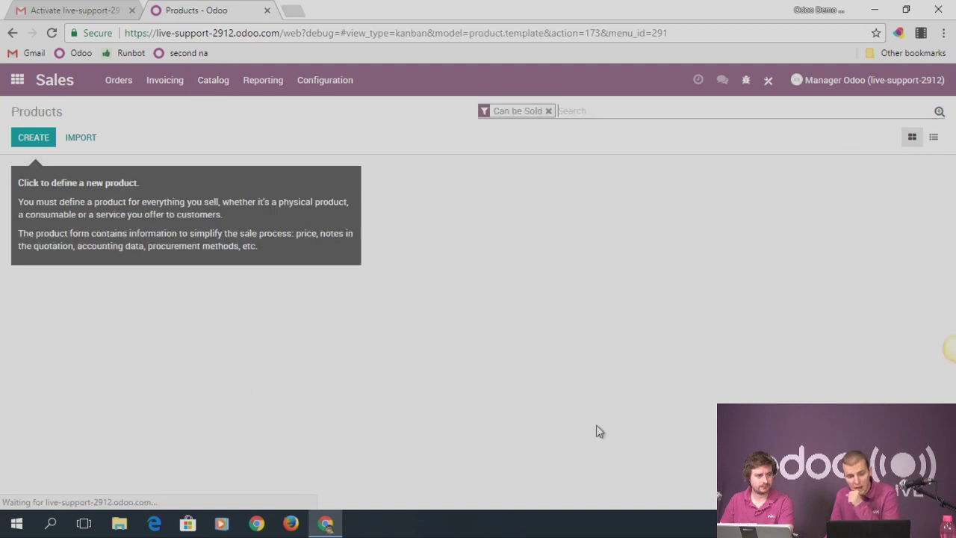
key(alt+c)
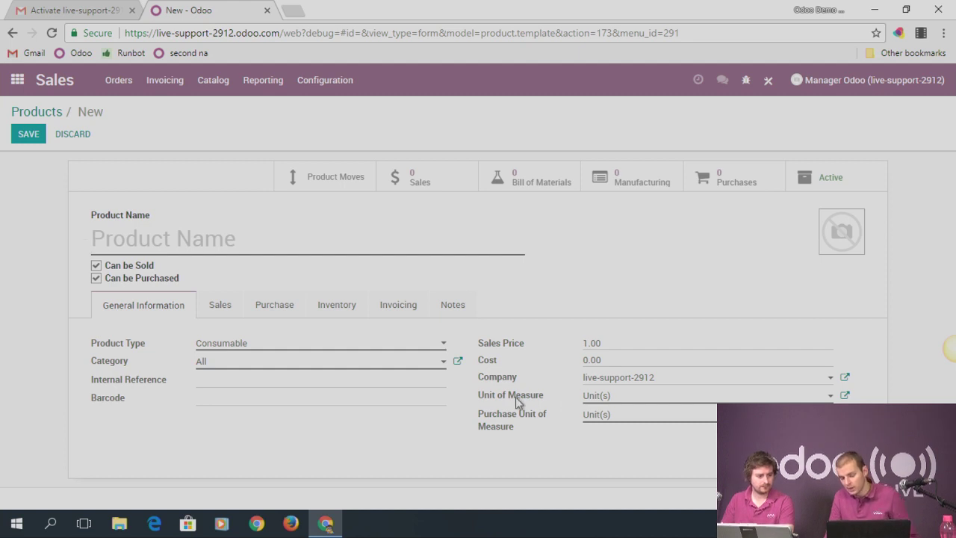
mouse_move(518, 402)
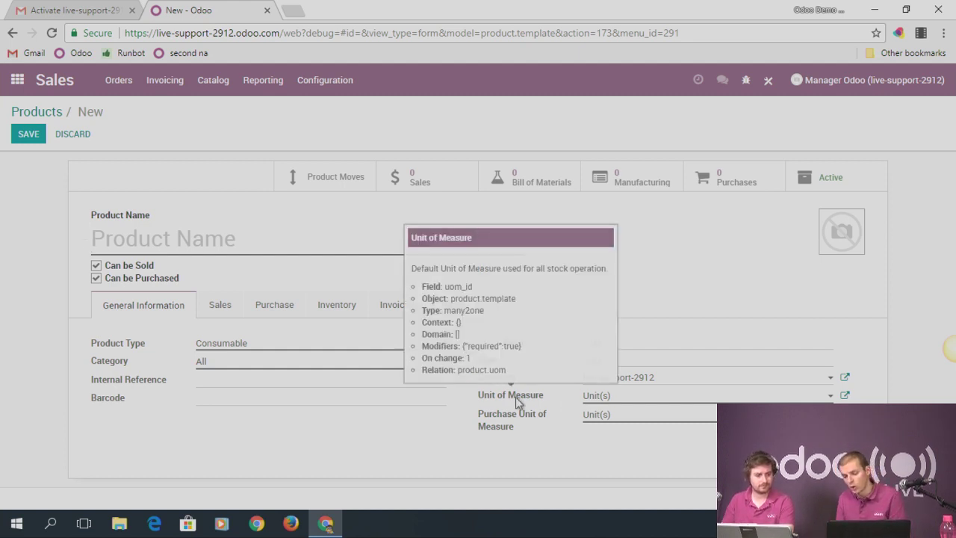
click(621, 404)
click(624, 276)
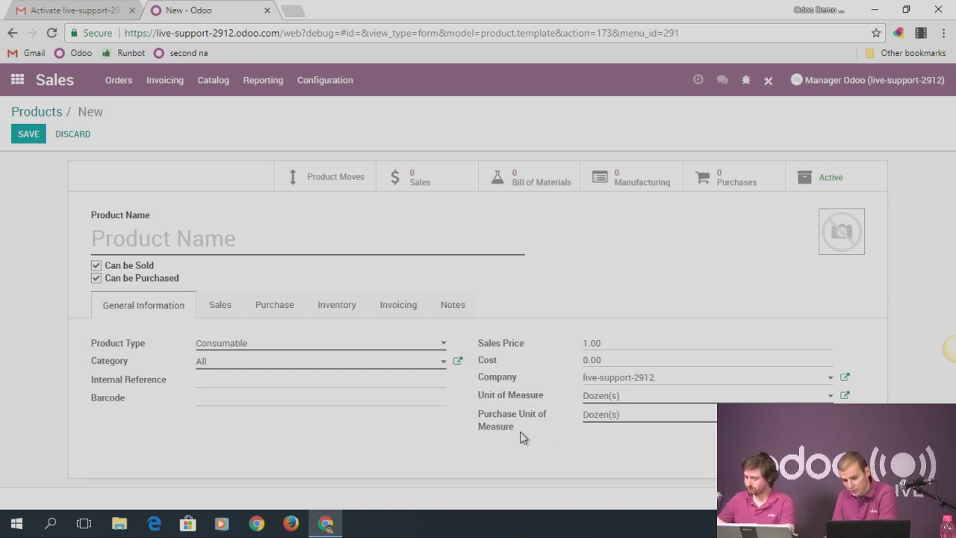
Try purchase units Unit(s) then Hour(s), name it Product 1 and make it a Stockable Product
click(602, 424)
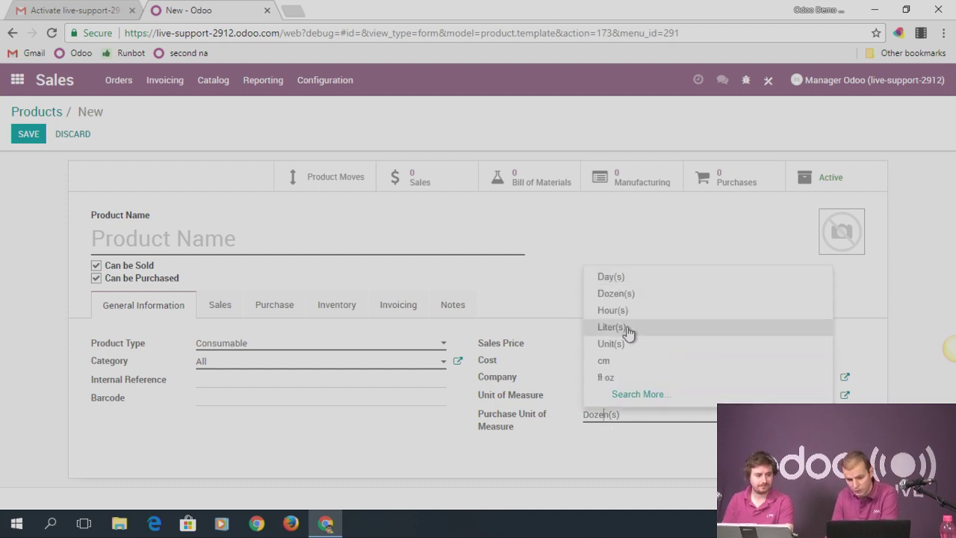
drag(640, 421, 583, 428)
text(unit)
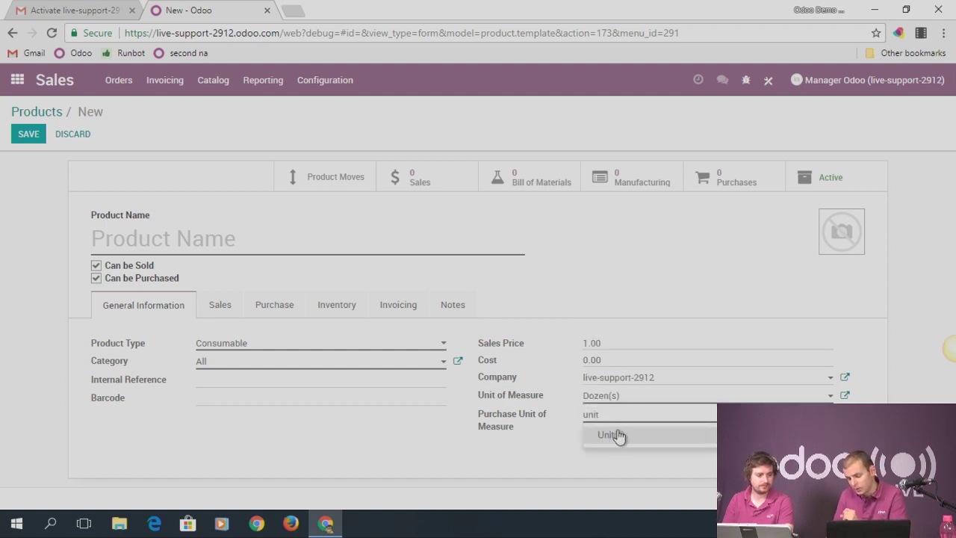
click(619, 438)
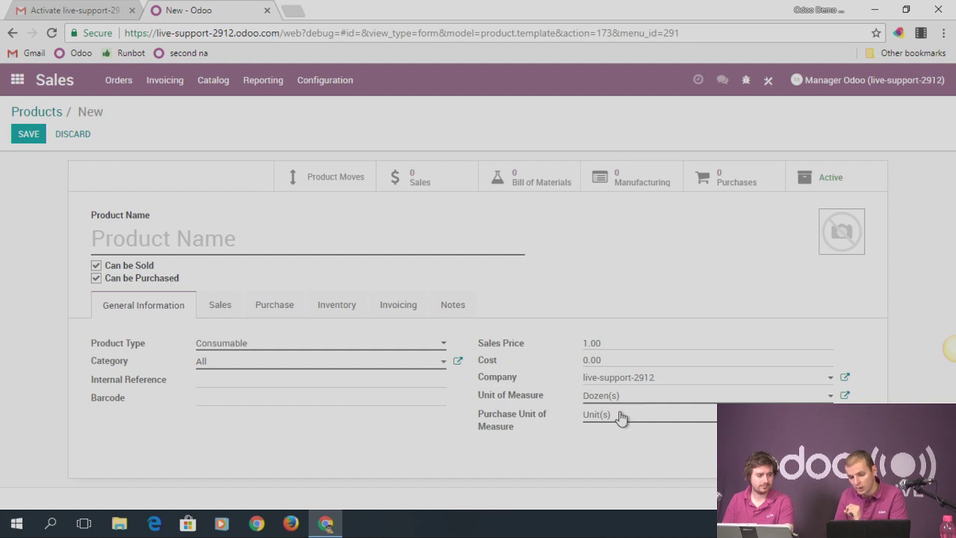
click(622, 416)
click(627, 311)
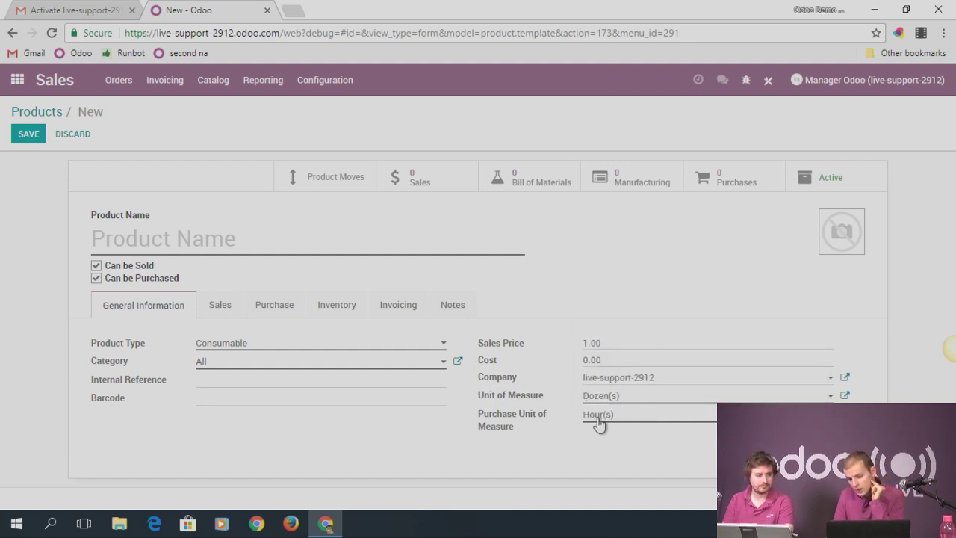
text(Product 1)
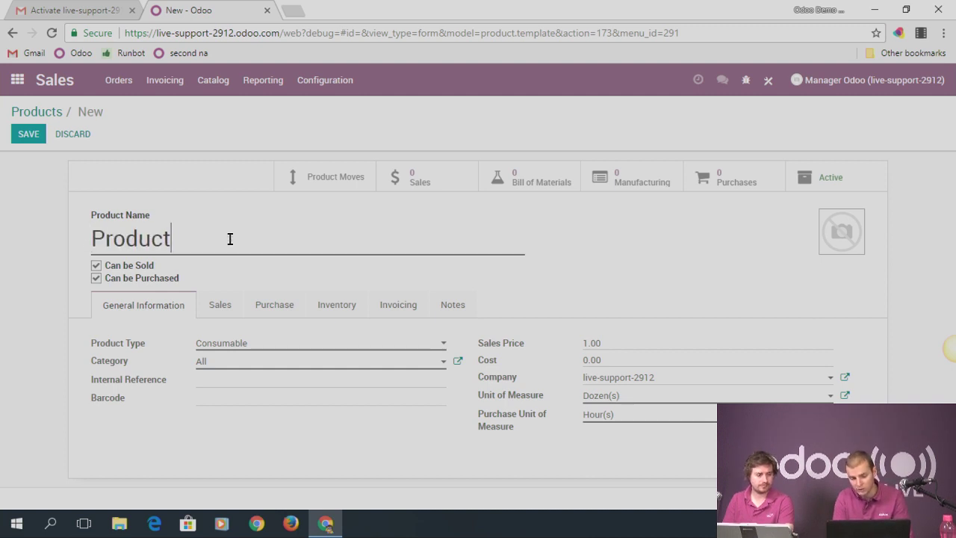
click(256, 343)
click(245, 396)
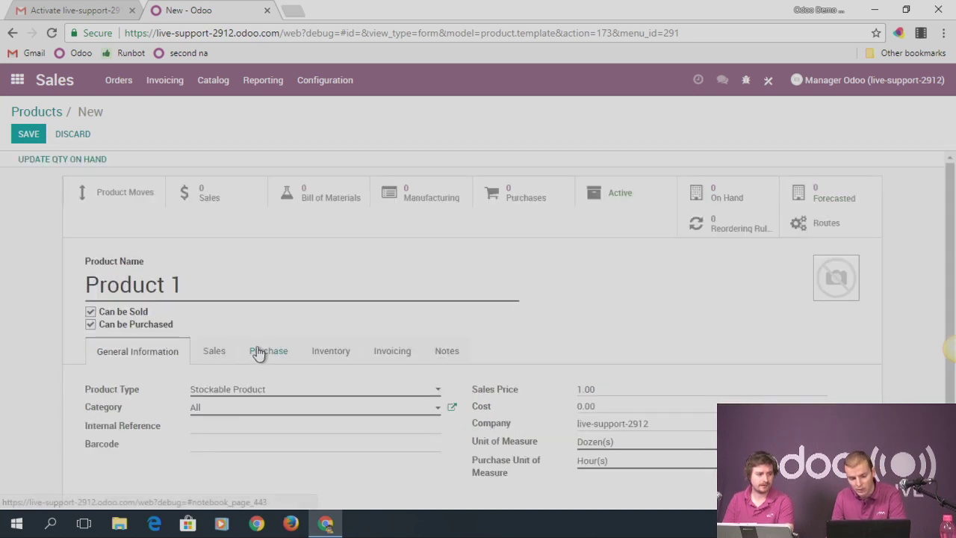
Fix the unit category error on save by setting the purchase unit back to Unit(s)
click(31, 134)
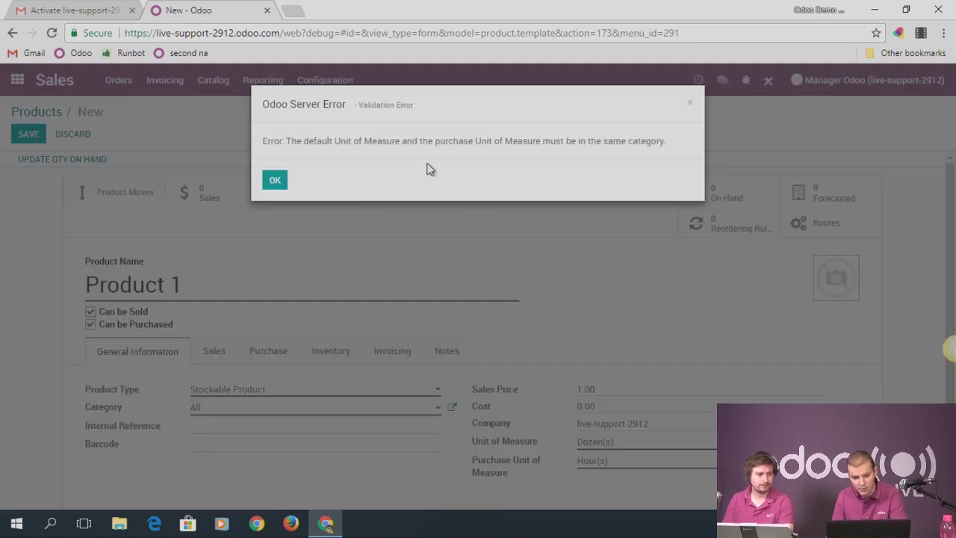
click(275, 180)
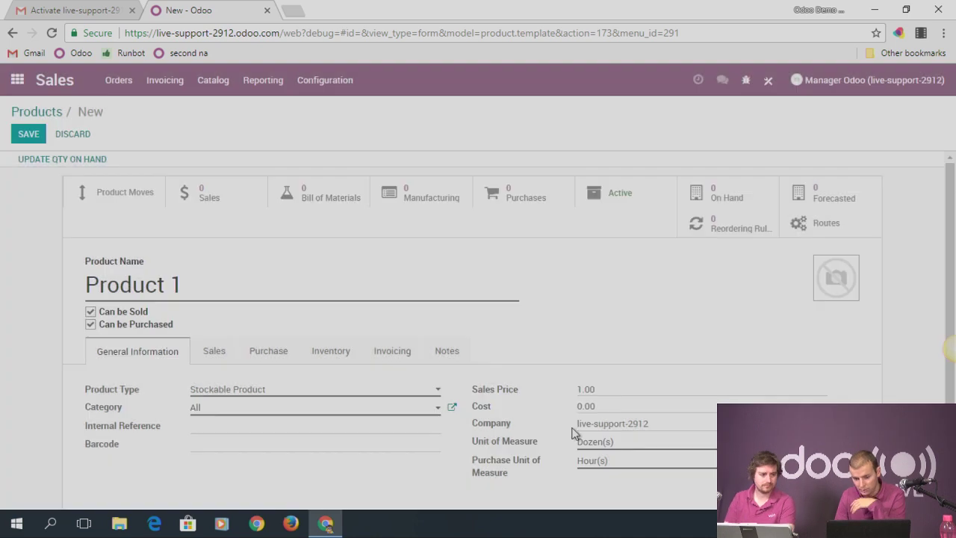
click(602, 462)
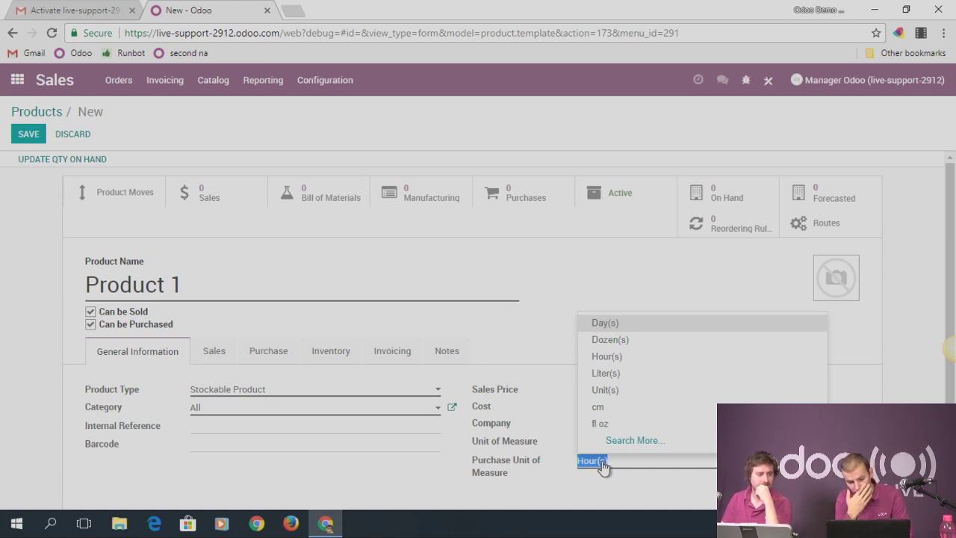
text(unit)
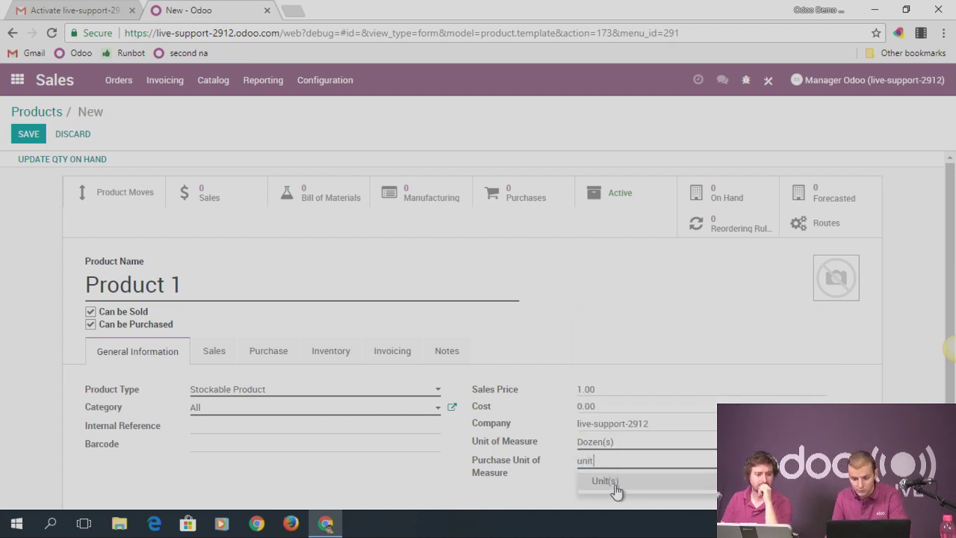
click(616, 487)
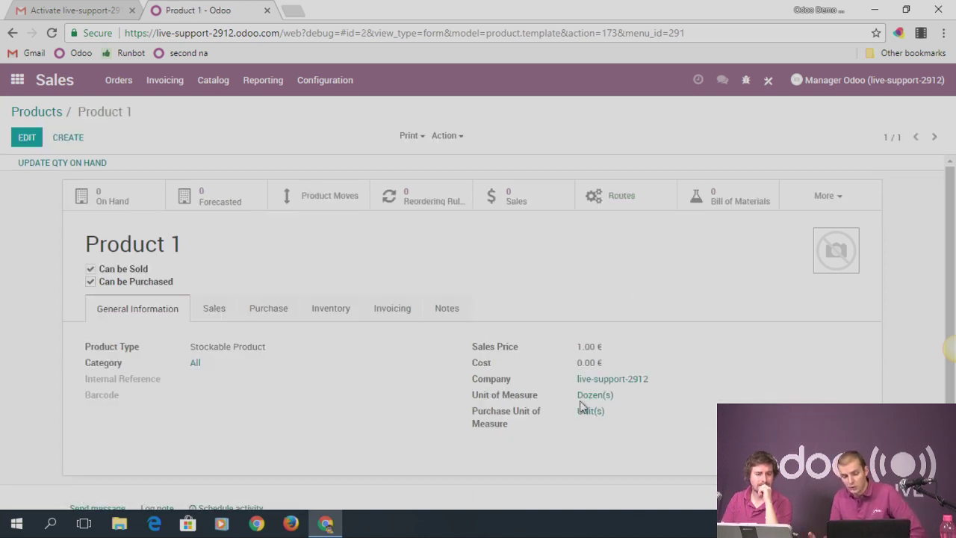
click(17, 82)
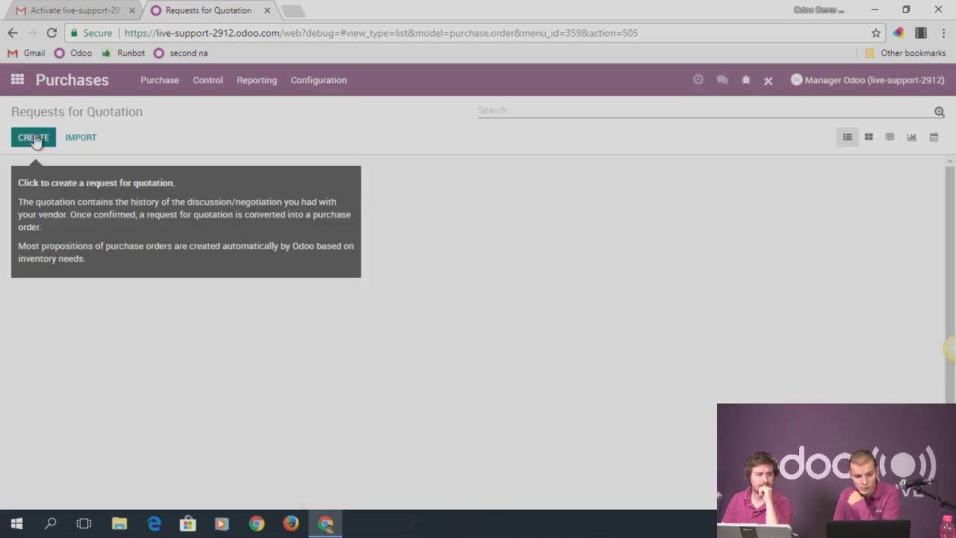
Start a new request for quotation for a newly created vendor, Vendor 1
click(35, 137)
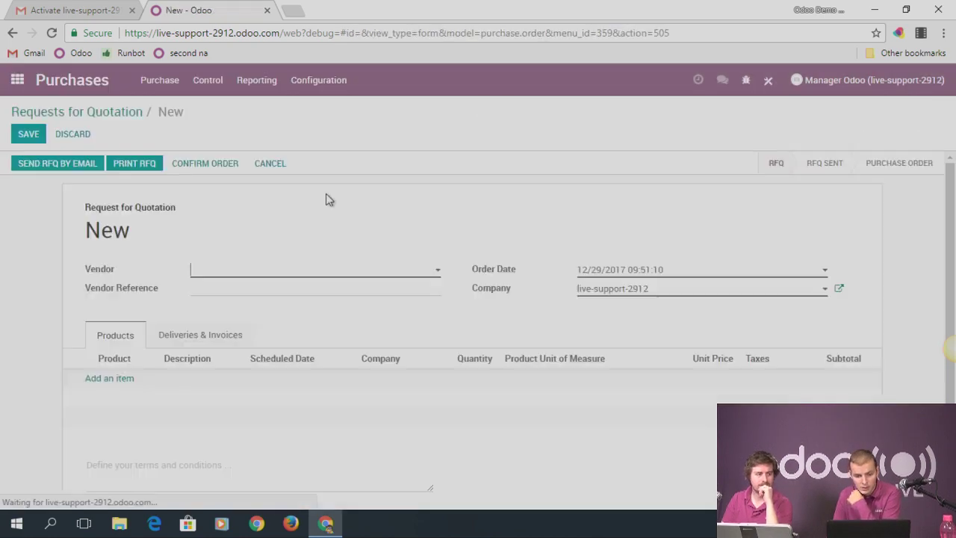
click(244, 271)
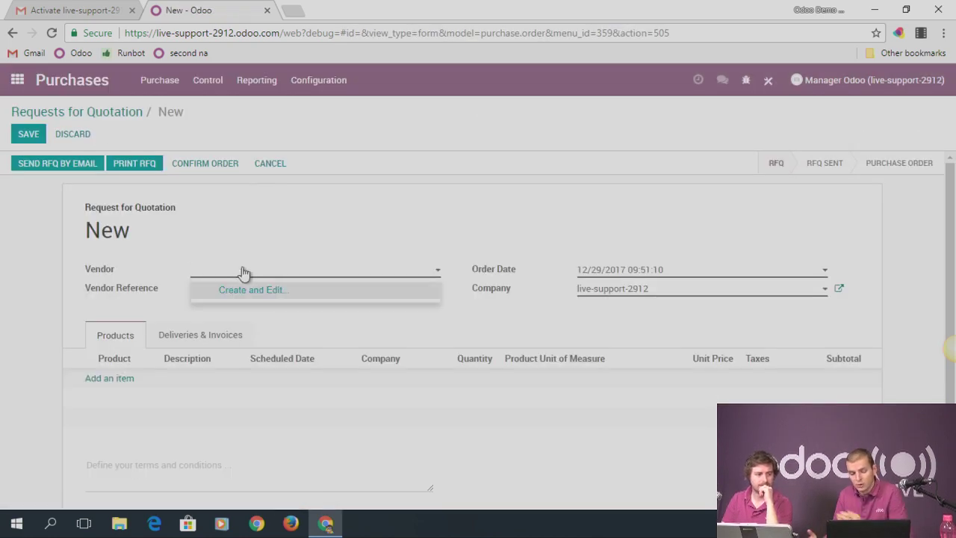
text(Vendor 1)
click(266, 290)
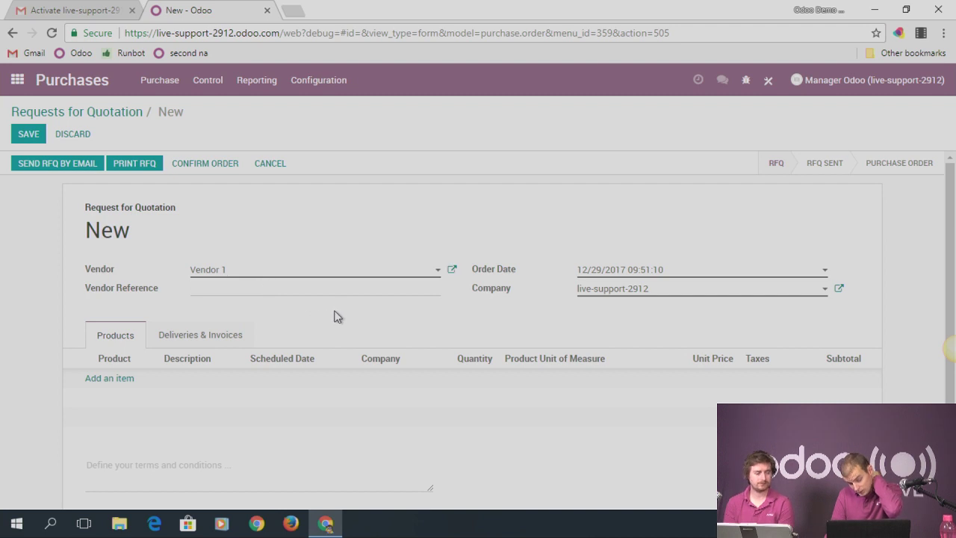
Add Product 1 with quantity 36, then save and confirm the order as PO00001
click(109, 378)
click(176, 398)
mouse_move(412, 412)
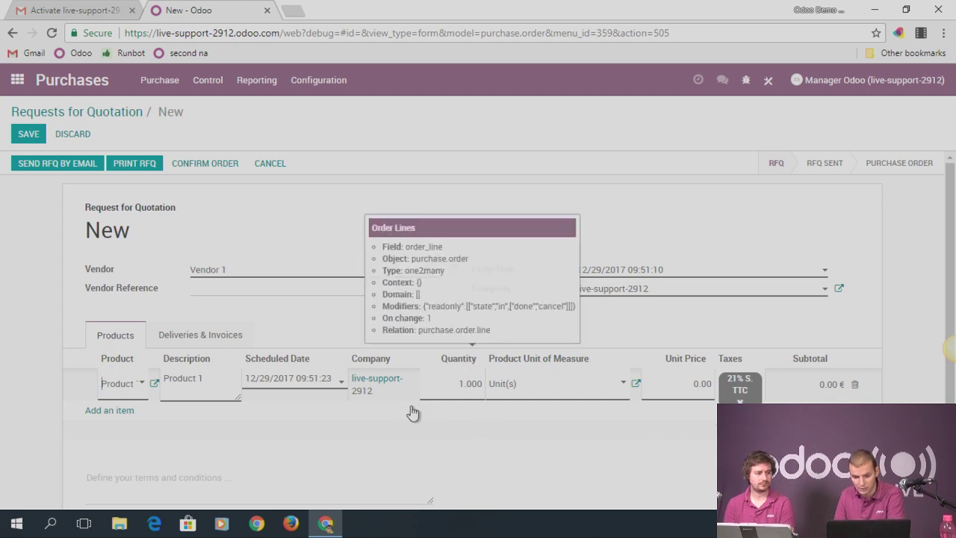
click(512, 384)
click(459, 386)
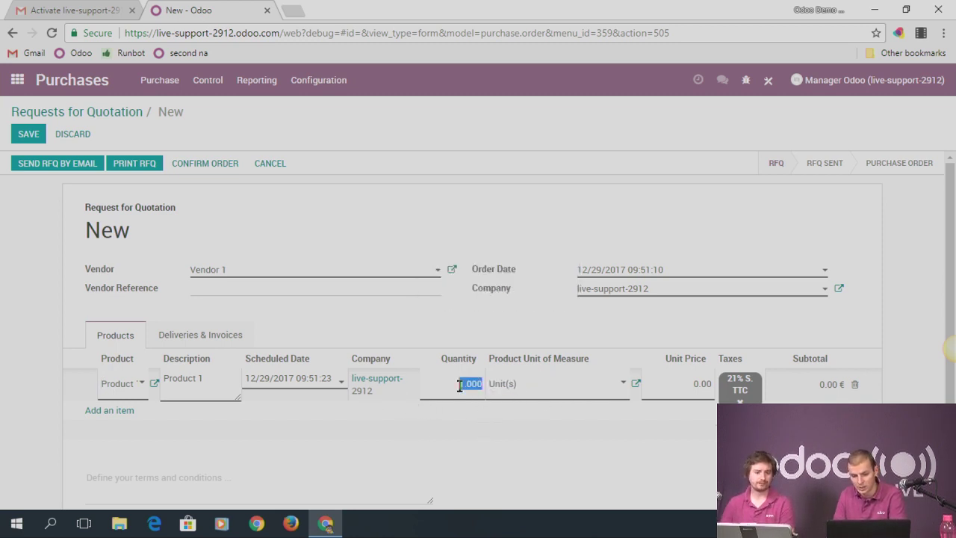
mouse_move(456, 385)
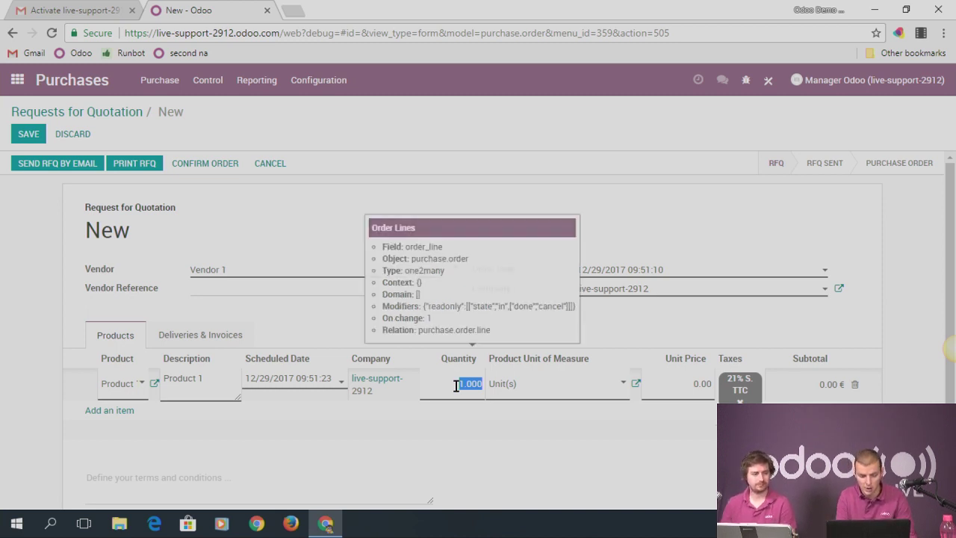
text(36)
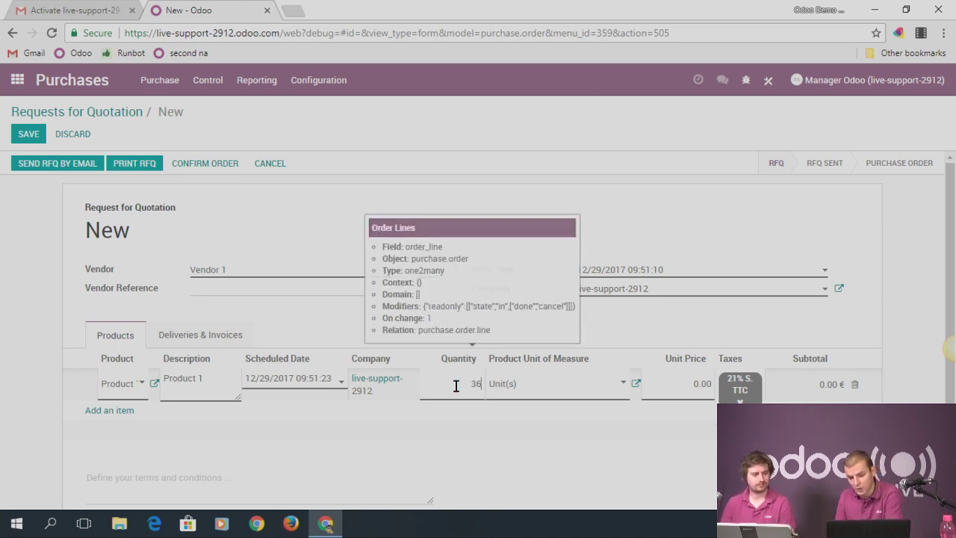
click(29, 142)
click(197, 167)
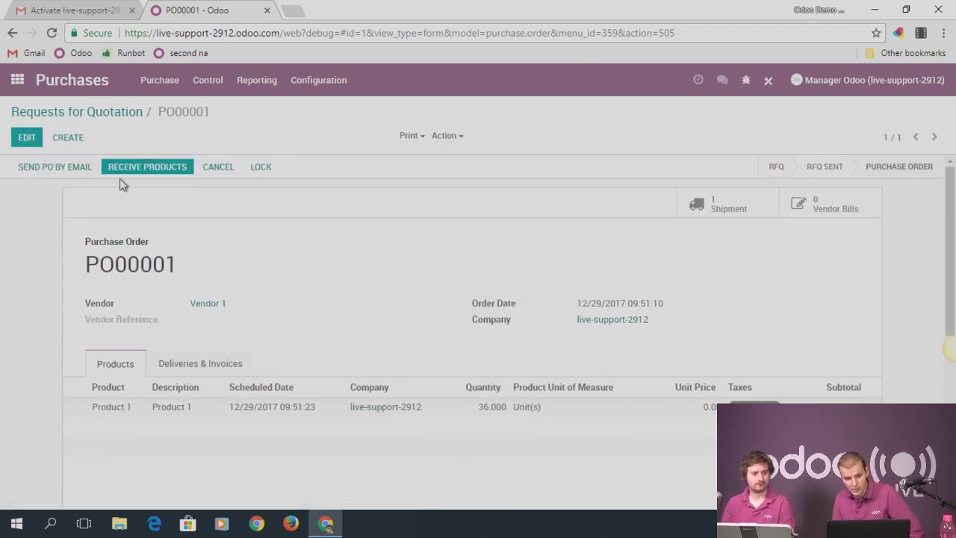
click(138, 167)
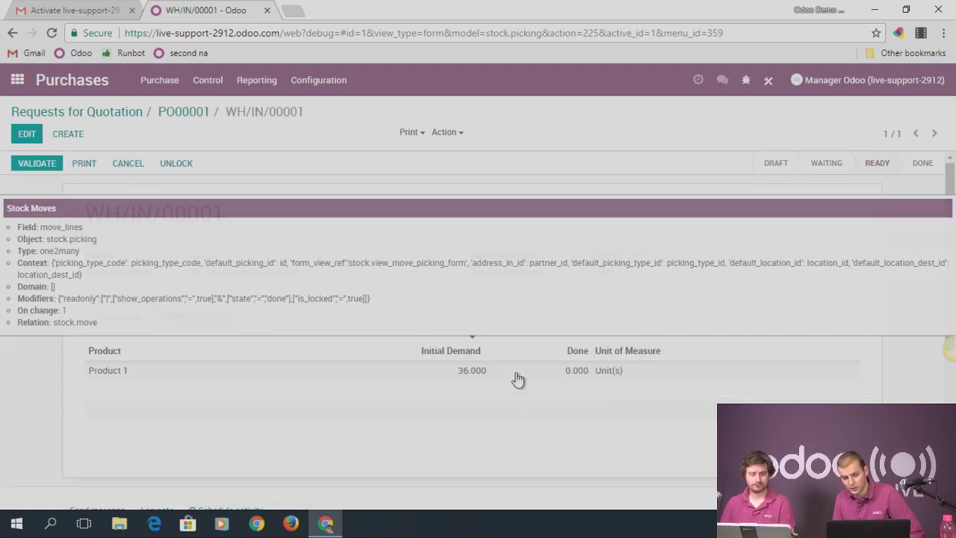
Validate the receipt of 36 units of Product 1, applying all reserved quantities
click(29, 161)
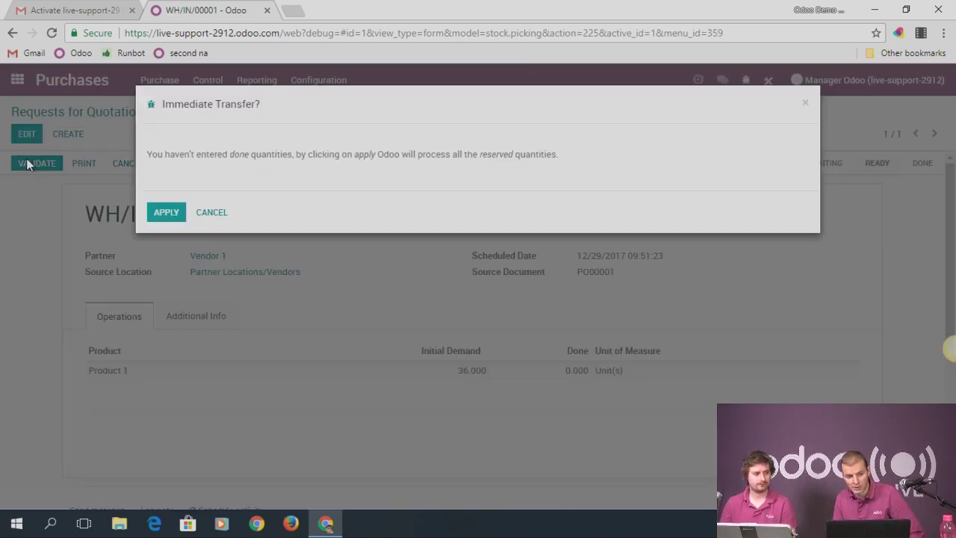
click(165, 213)
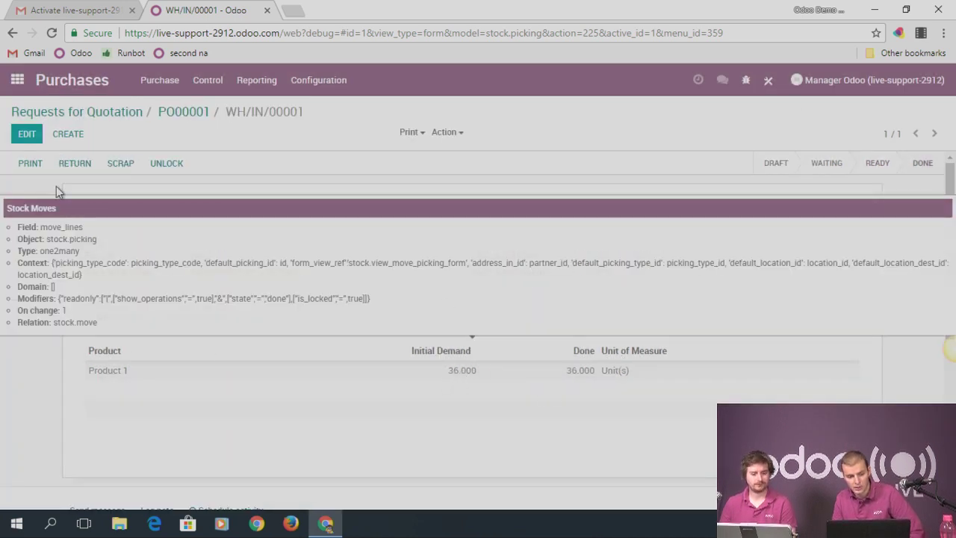
click(122, 373)
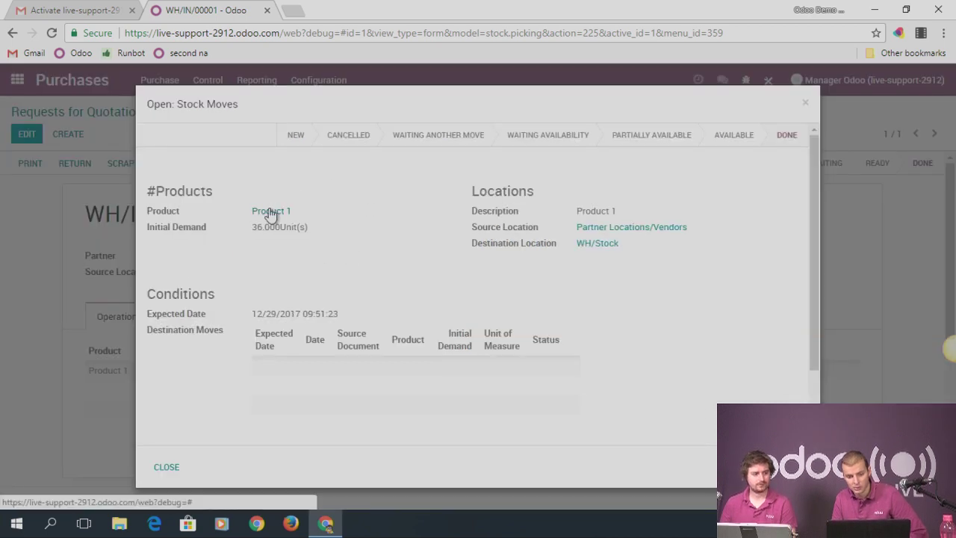
click(270, 212)
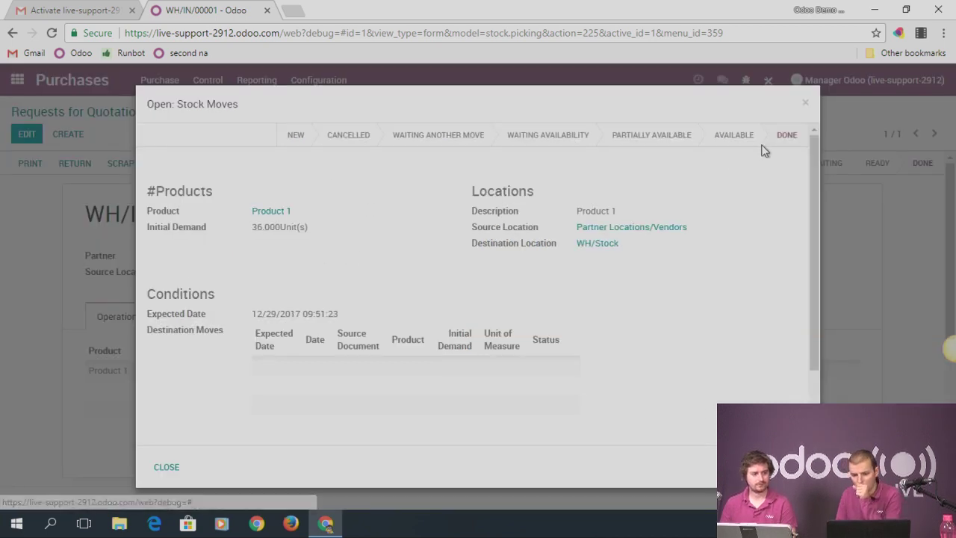
click(804, 105)
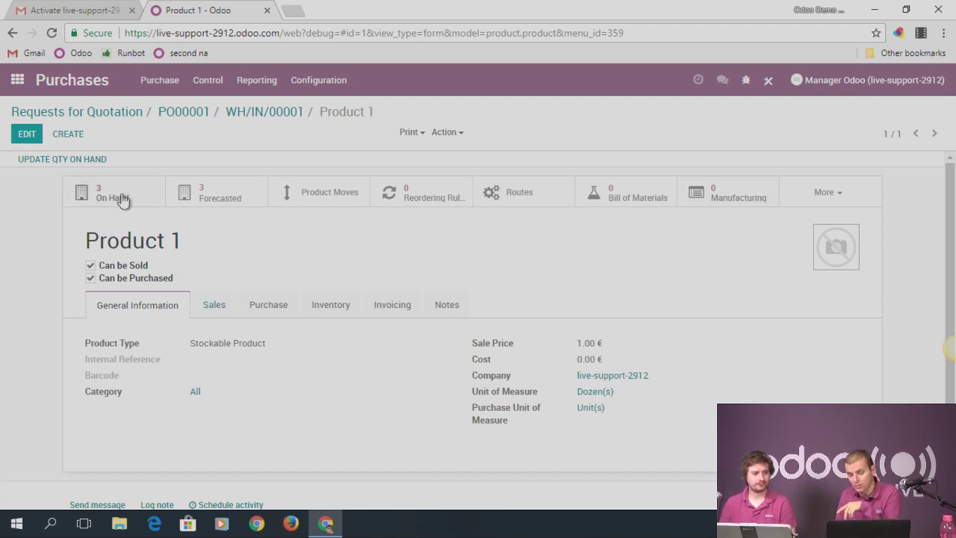
Check Product 1's stock on hand in WH/Stock: 3.00 Dozen(s)
mouse_move(123, 200)
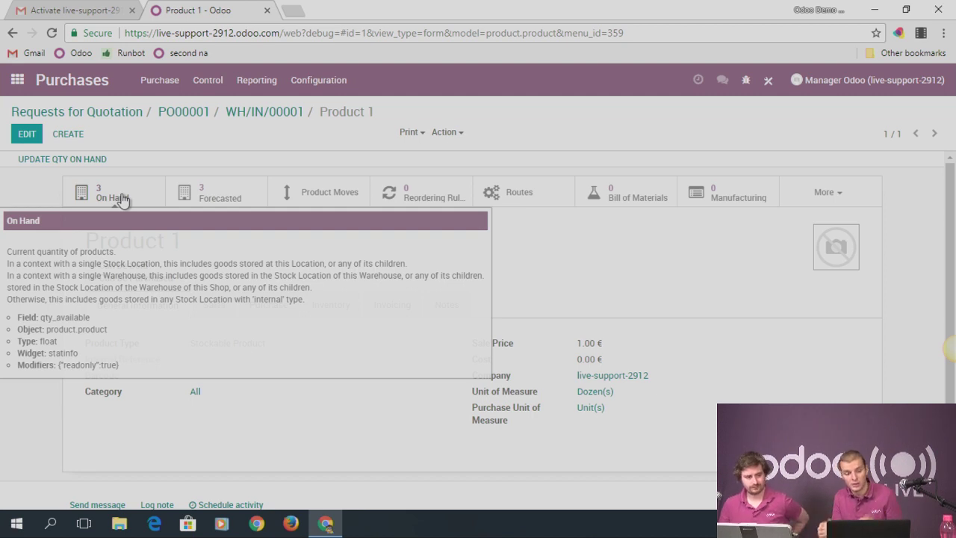
click(112, 195)
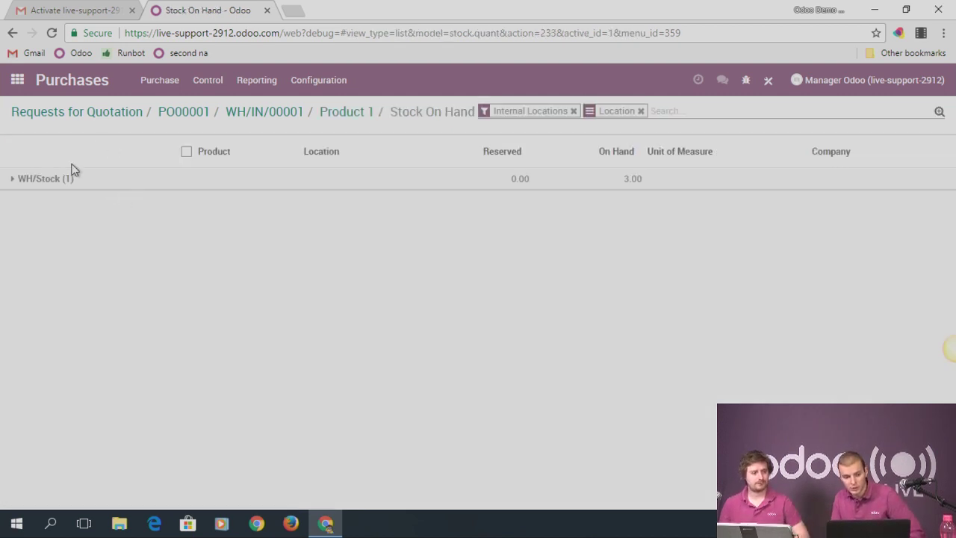
click(62, 179)
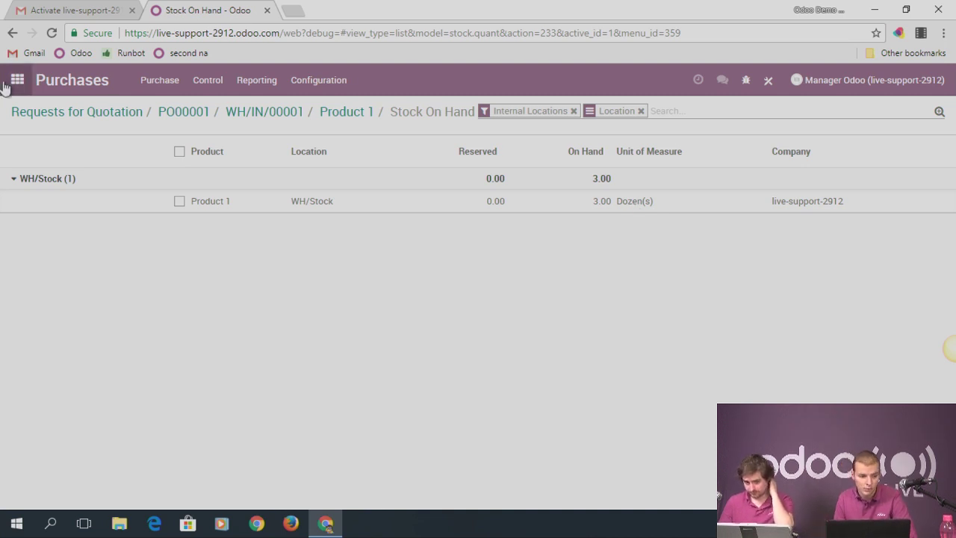
click(16, 79)
Start a new quotation for Customer 1 with an order line for Product 1
click(619, 249)
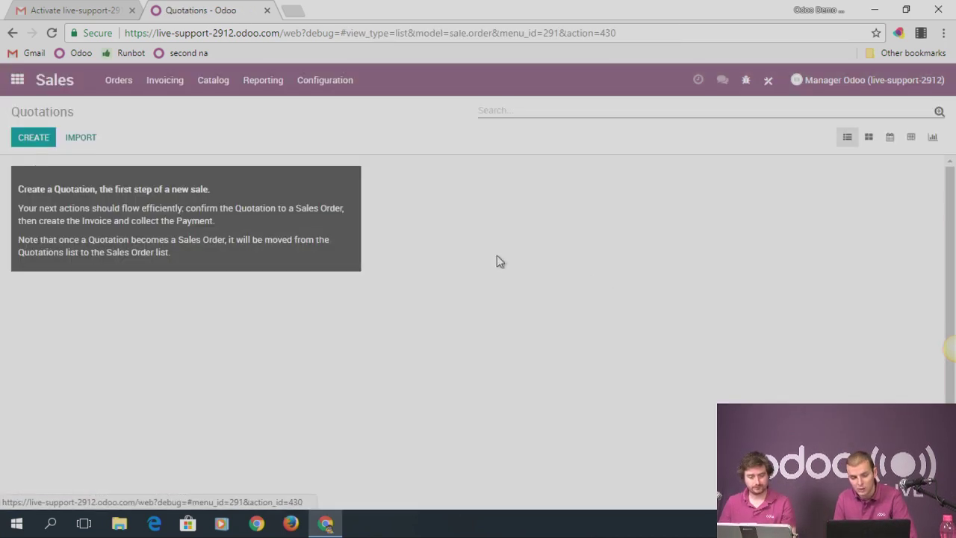
click(38, 137)
click(315, 257)
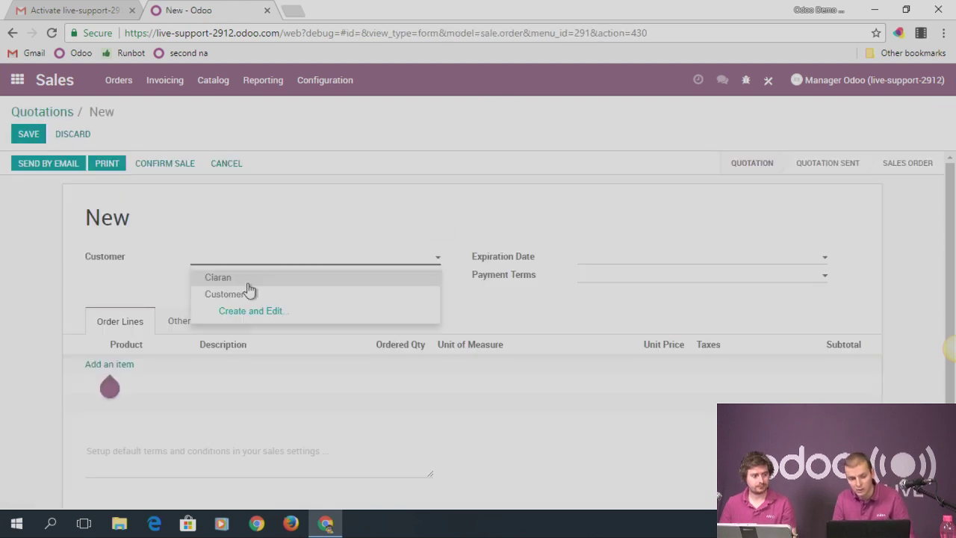
click(111, 364)
text(prod)
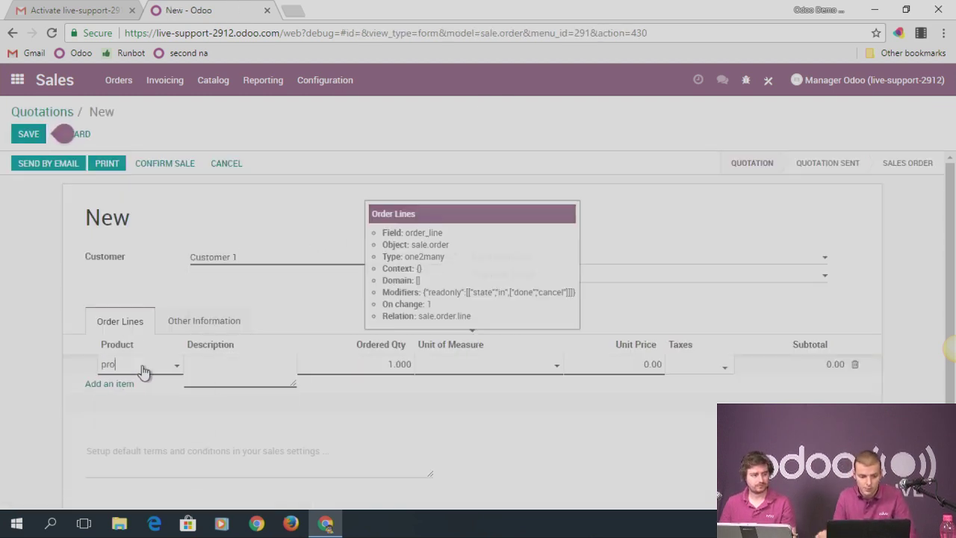
click(149, 386)
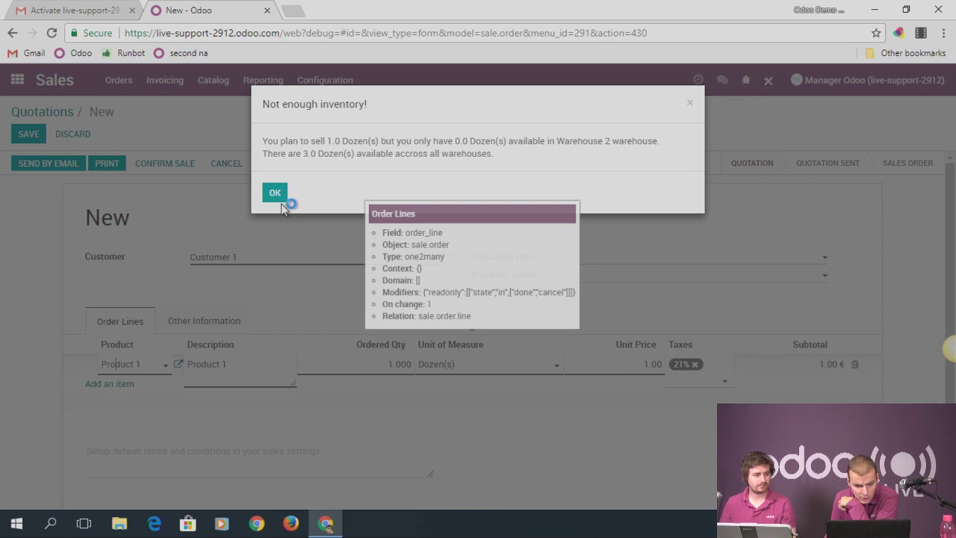
click(275, 194)
Set the quotation's warehouse to Warehouse 2 and save it as SO001
click(213, 323)
click(240, 387)
click(238, 422)
click(119, 321)
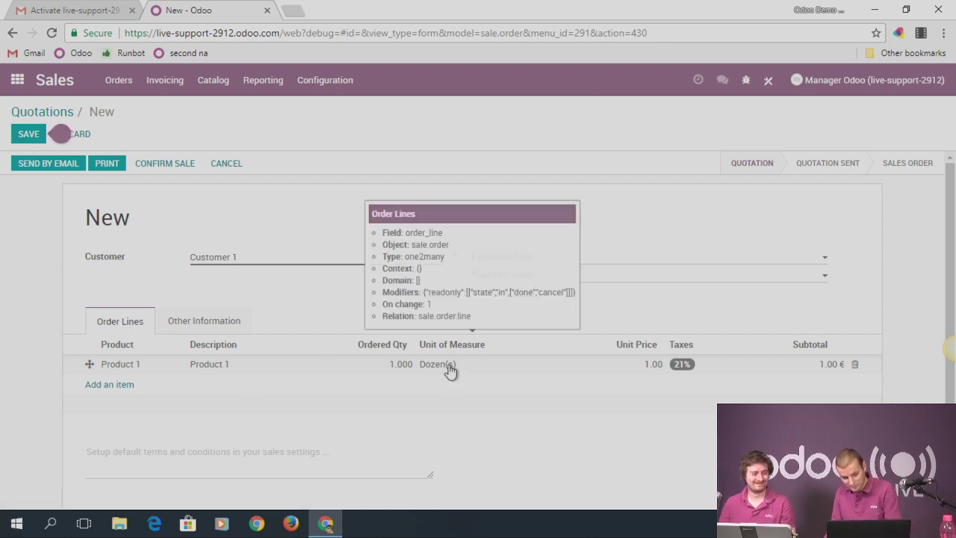
click(27, 136)
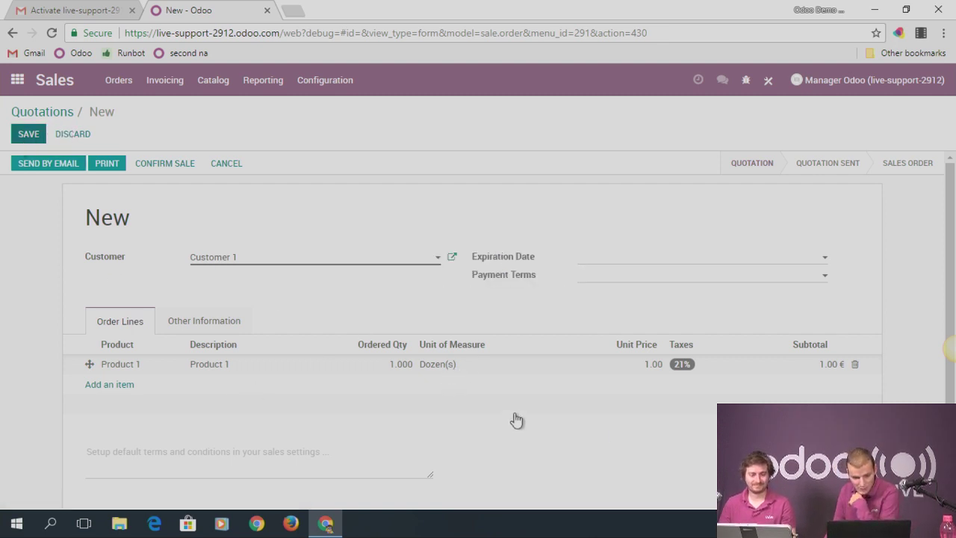
Change the order line from Dozen(s) to 2 Unit(s) and save the quotation
click(451, 369)
click(457, 370)
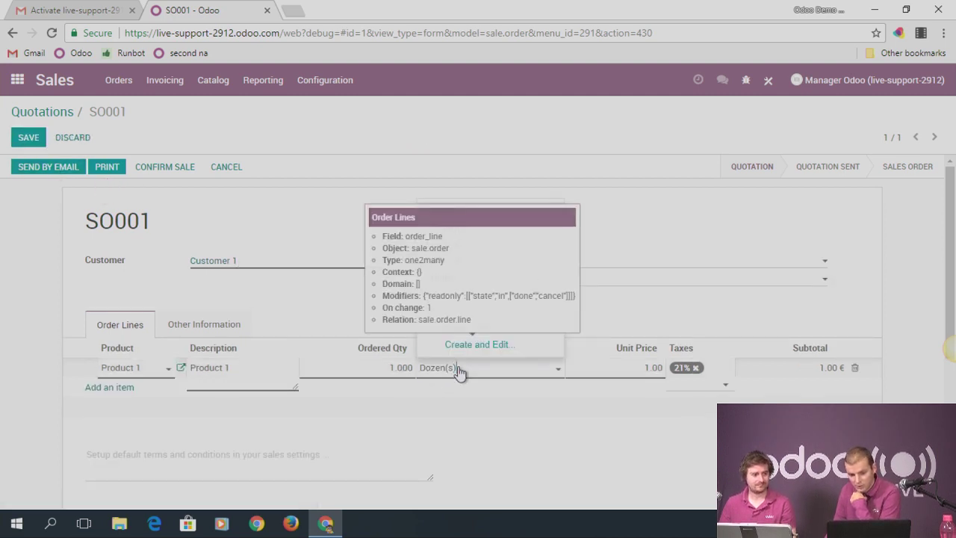
drag(458, 371, 420, 388)
key(BackSpace)
text(uni)
click(429, 391)
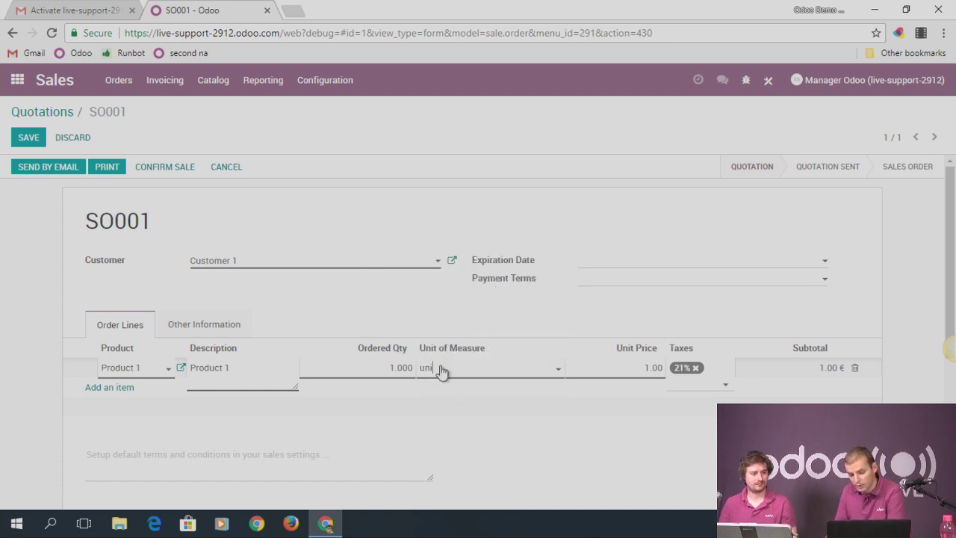
double_click(398, 370)
text(2)
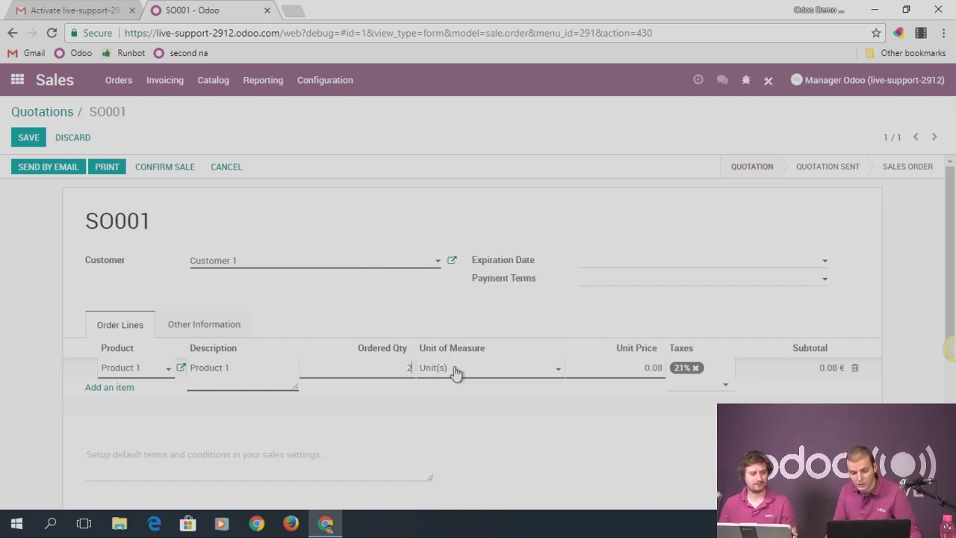
click(27, 140)
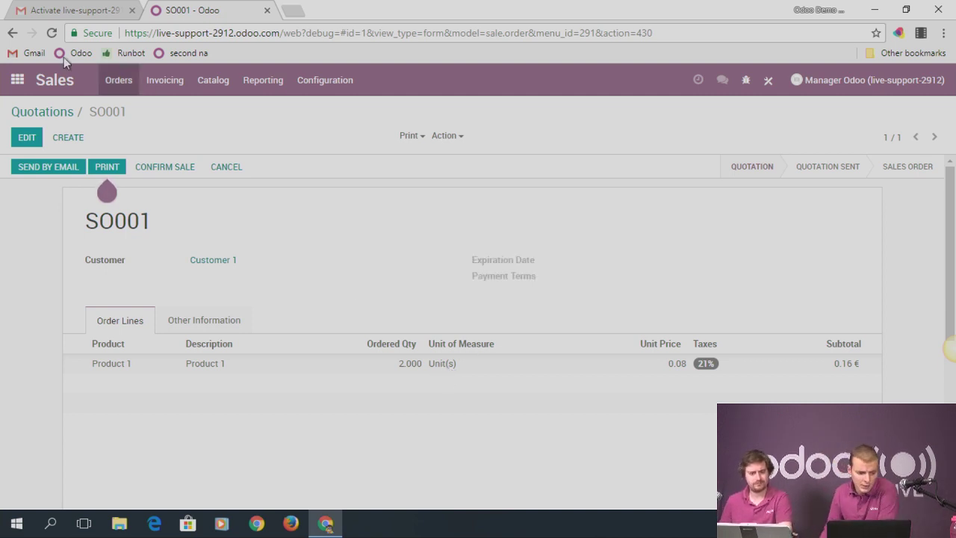
Go from quotation SO001 back to the Odoo home app menu
click(16, 80)
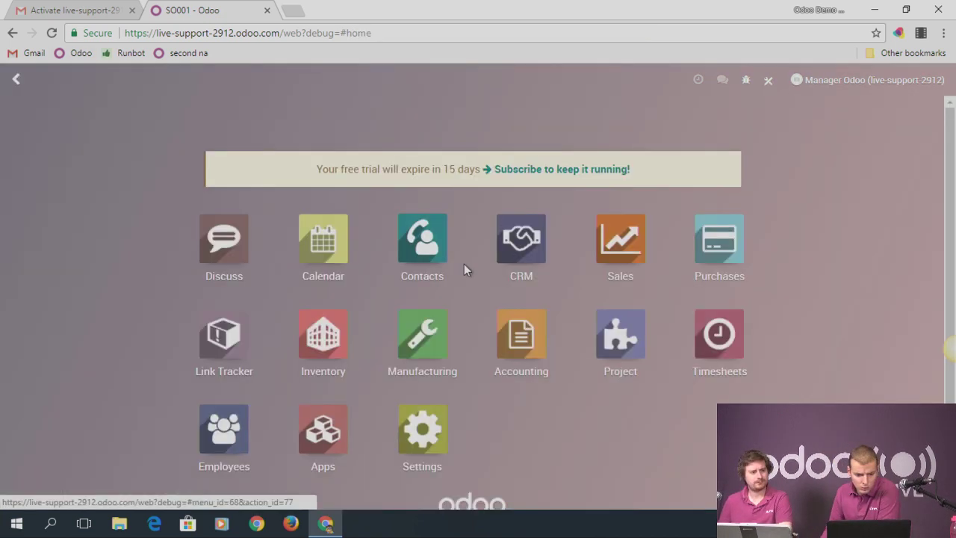
Open Discuss and browse the custom filter fields in the Inbox search options
click(238, 239)
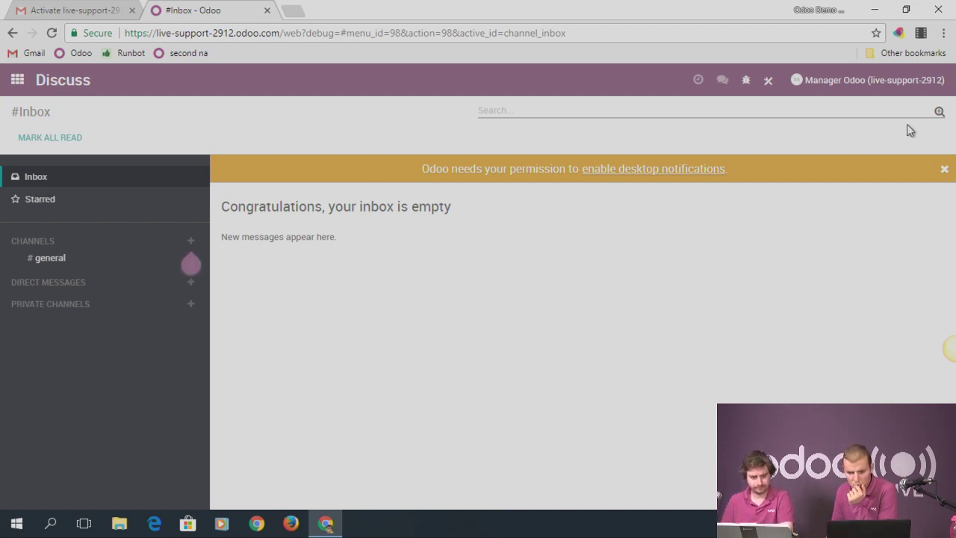
click(939, 112)
click(497, 142)
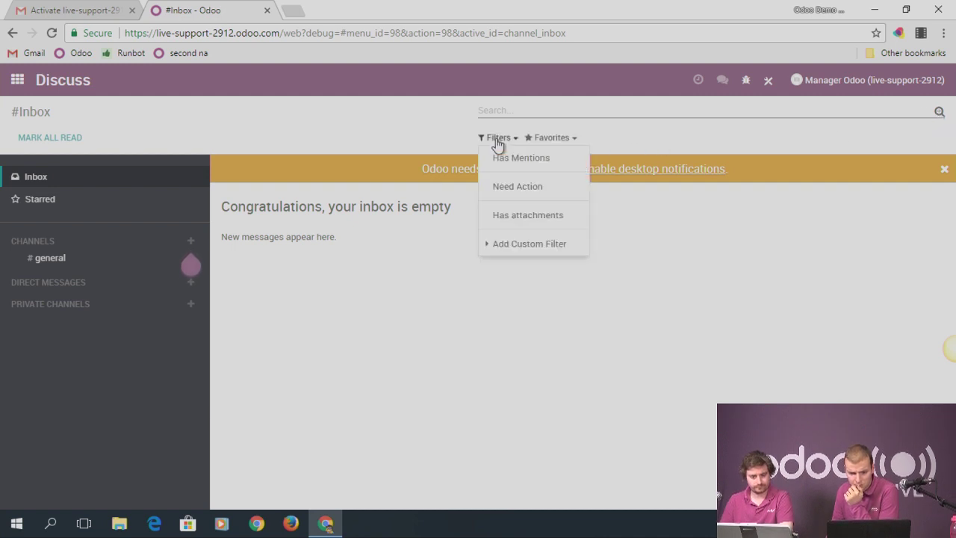
click(544, 246)
click(523, 263)
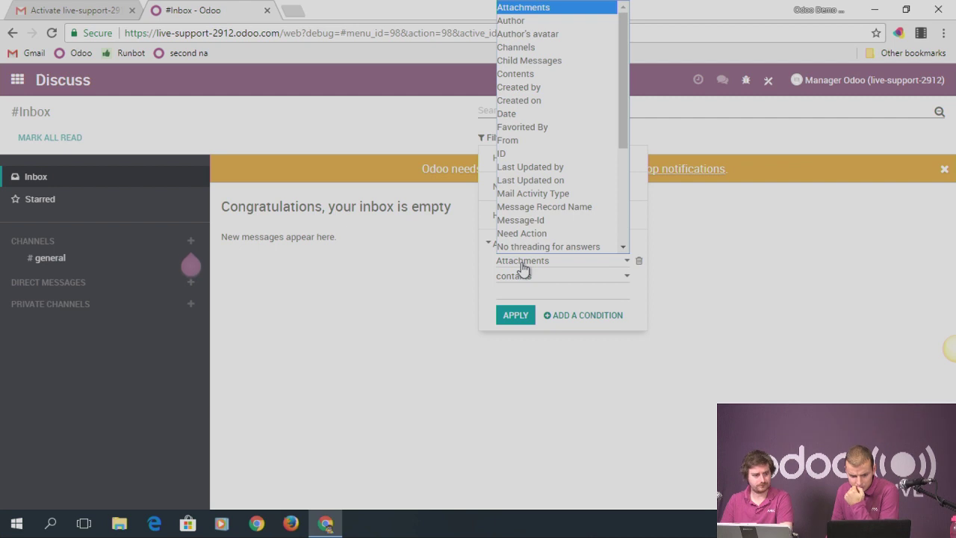
scroll(534, 248, down, 3)
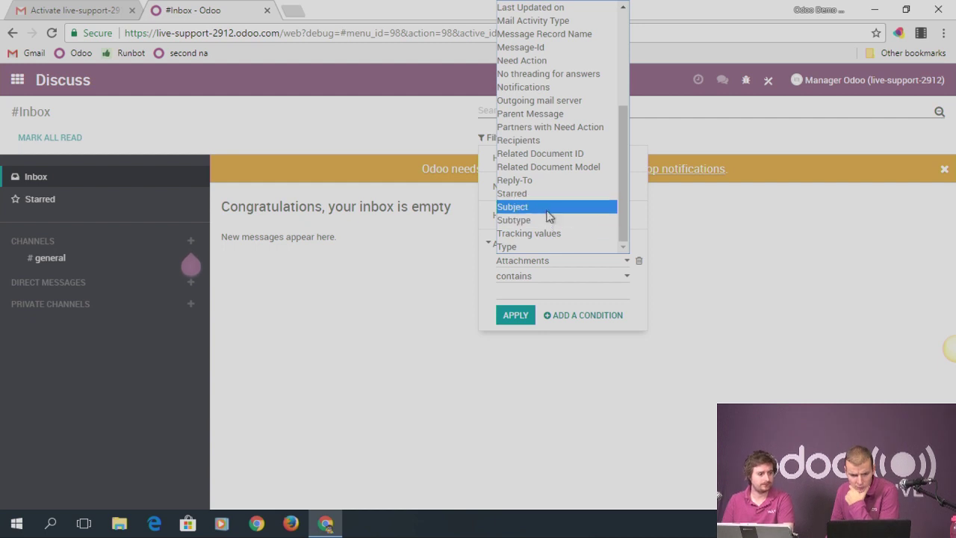
scroll(548, 216, up, 3)
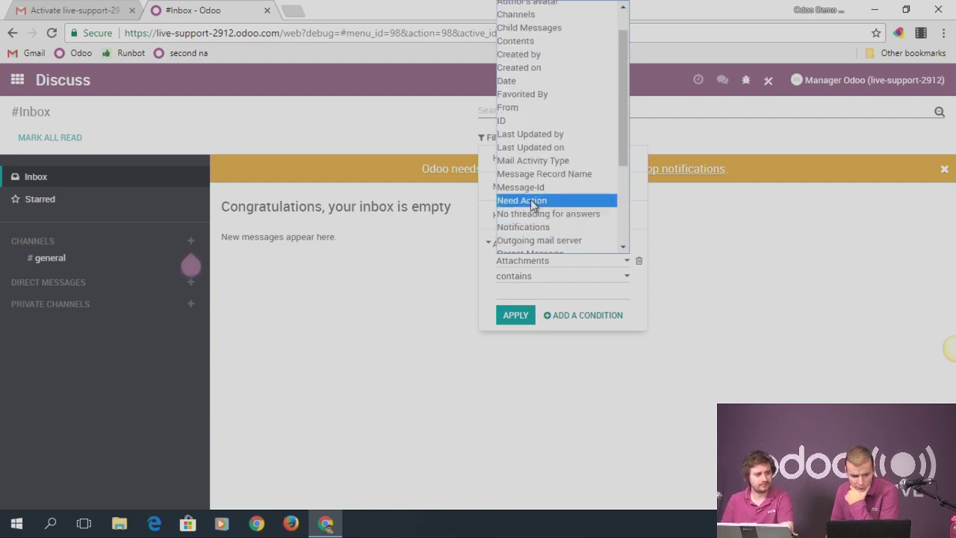
scroll(524, 172, up, 2)
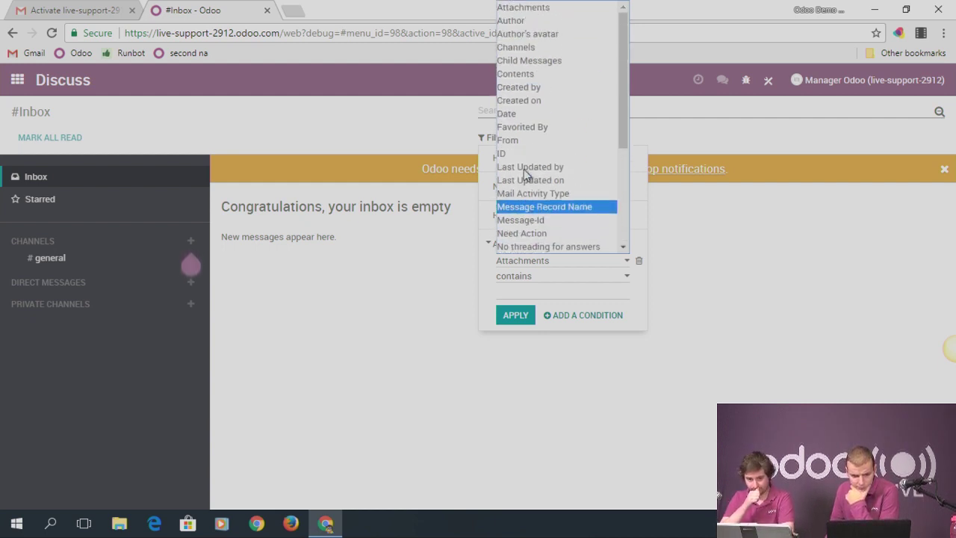
click(366, 124)
Open and close the Favorites and filter menus in the Discuss inbox
click(549, 142)
click(520, 140)
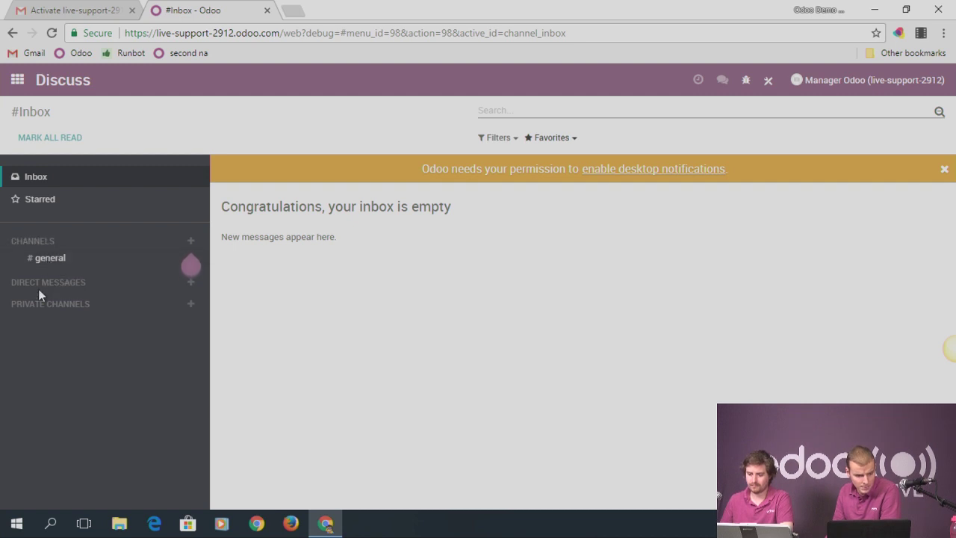
click(493, 139)
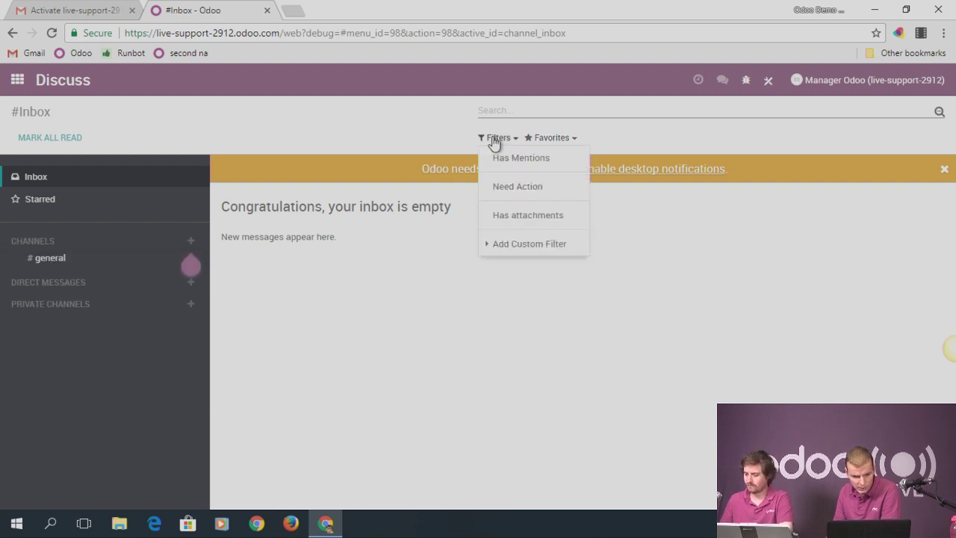
click(493, 142)
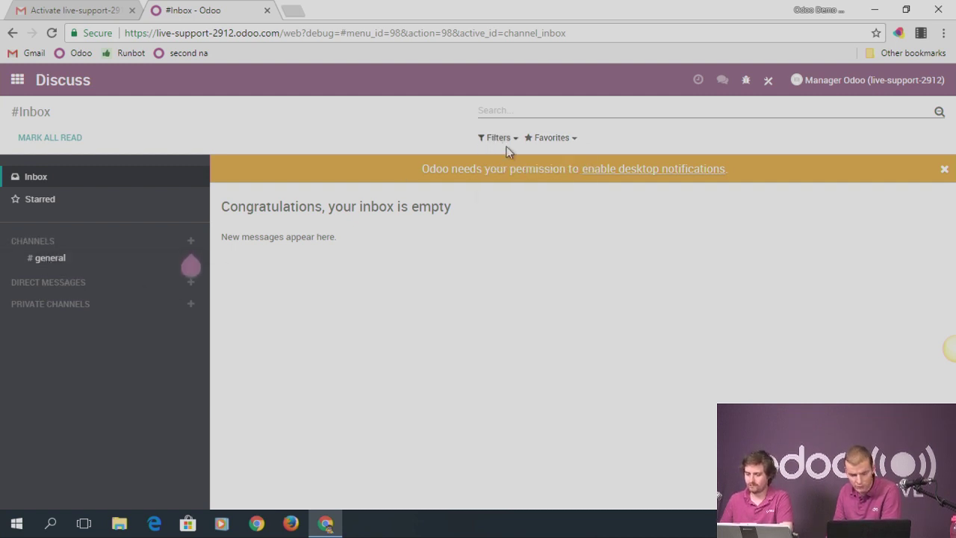
Open quotation SO001 from Sales in edit mode
click(16, 90)
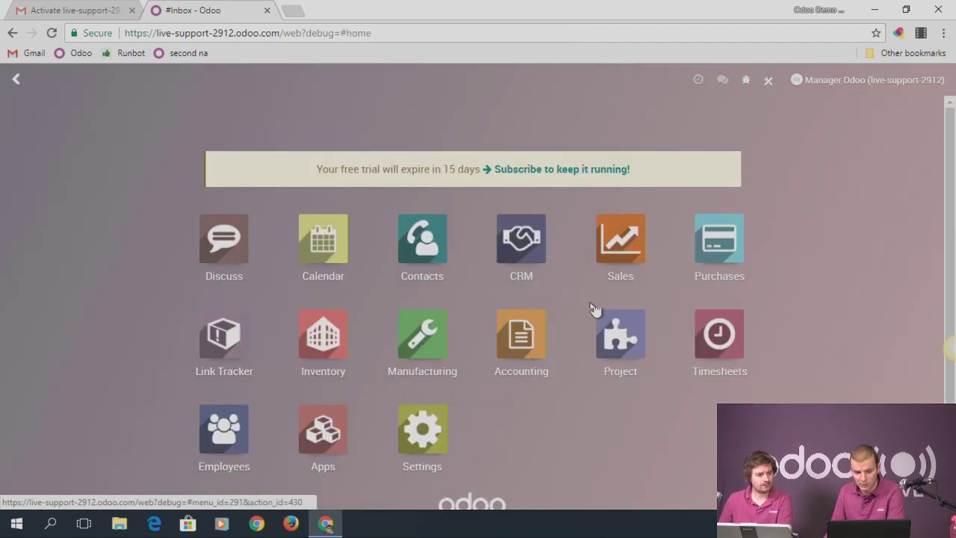
click(620, 257)
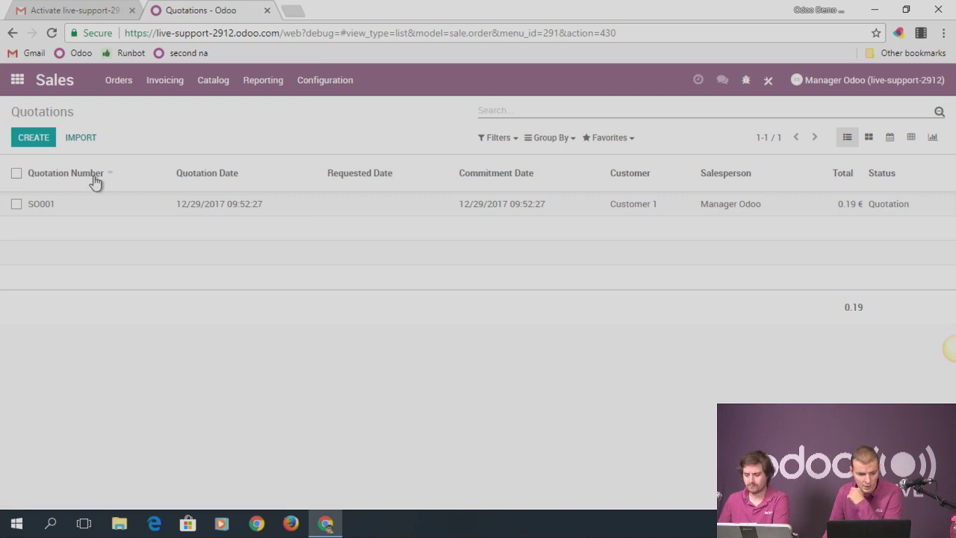
click(75, 203)
click(28, 138)
scroll(792, 382, down, 3)
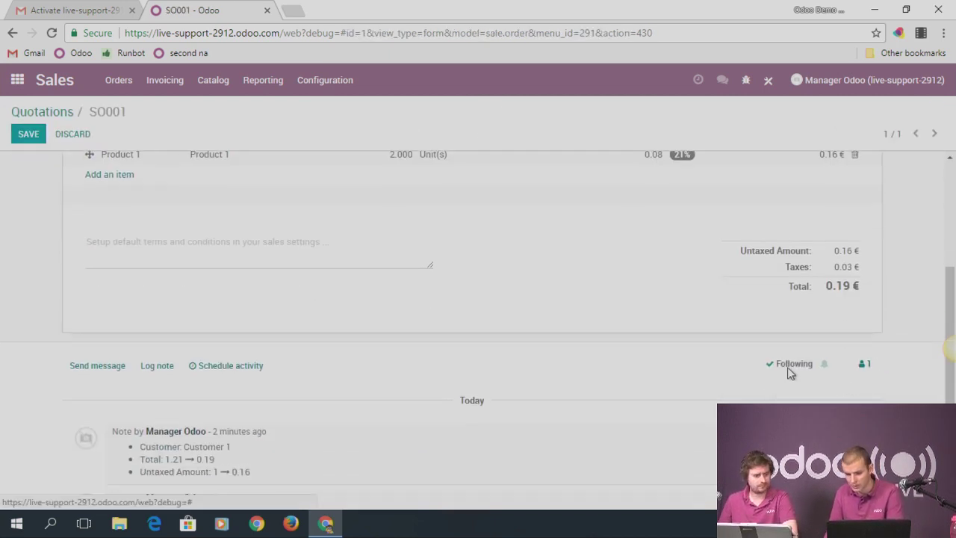
Invite the chosen contact as a second follower of SO001, with an invitation email
click(821, 374)
click(287, 158)
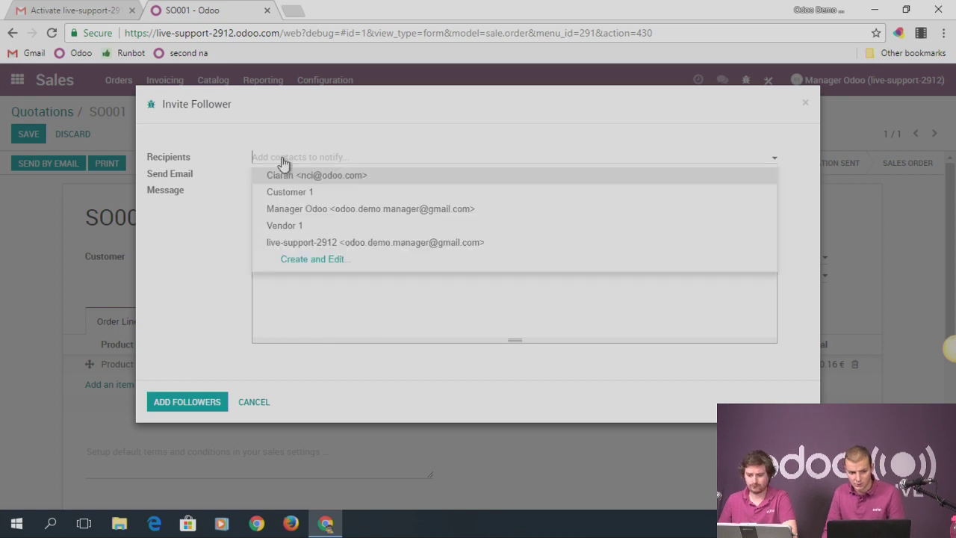
key(Escape)
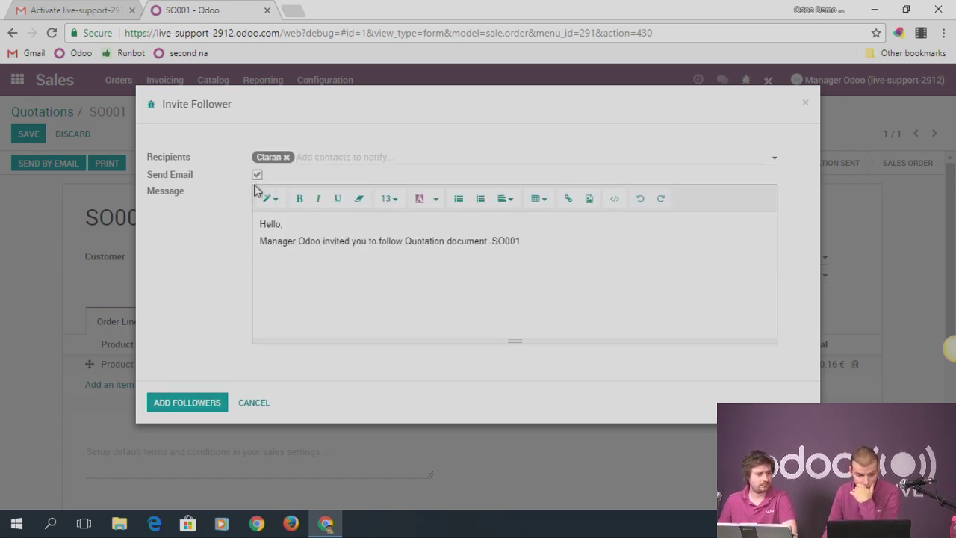
click(203, 407)
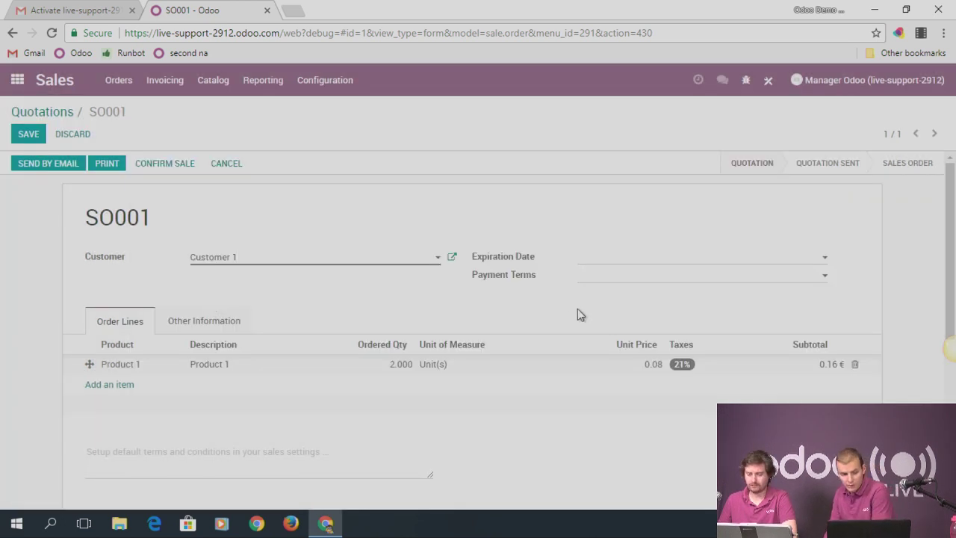
scroll(382, 284, down, 3)
scroll(265, 377, down, 1)
scroll(252, 374, up, 4)
scroll(252, 375, down, 2)
Post the message 'Test' to SO001's followers and save the quotation
click(97, 437)
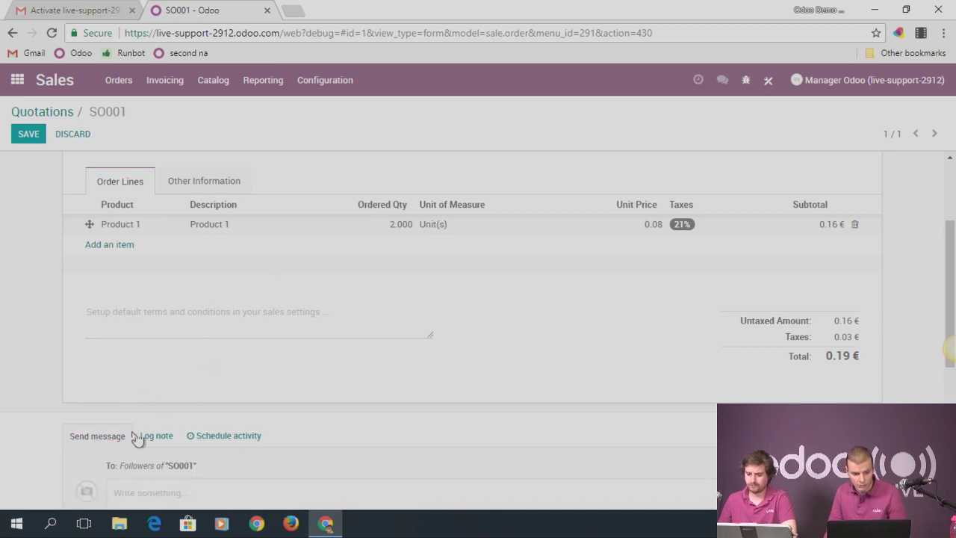
scroll(143, 448, down, 2)
text(Test)
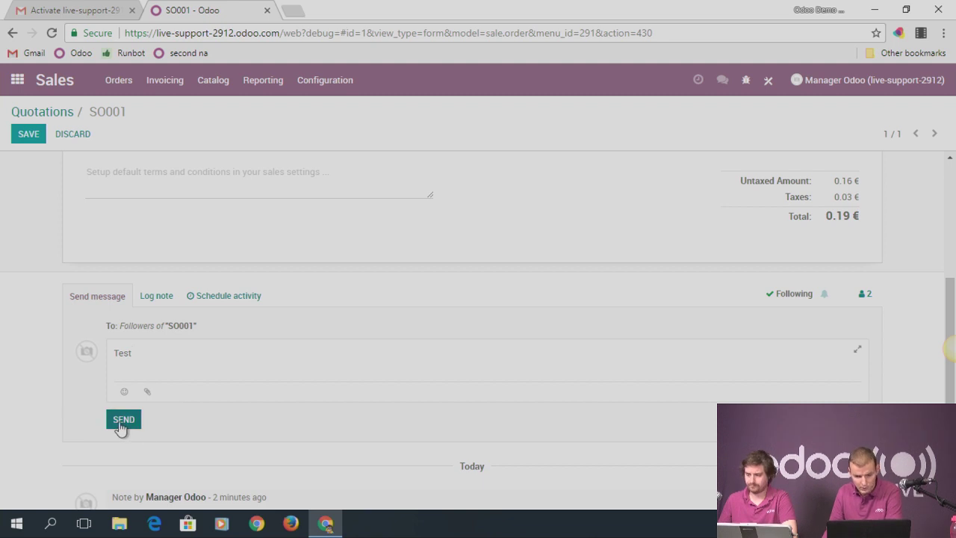
click(123, 421)
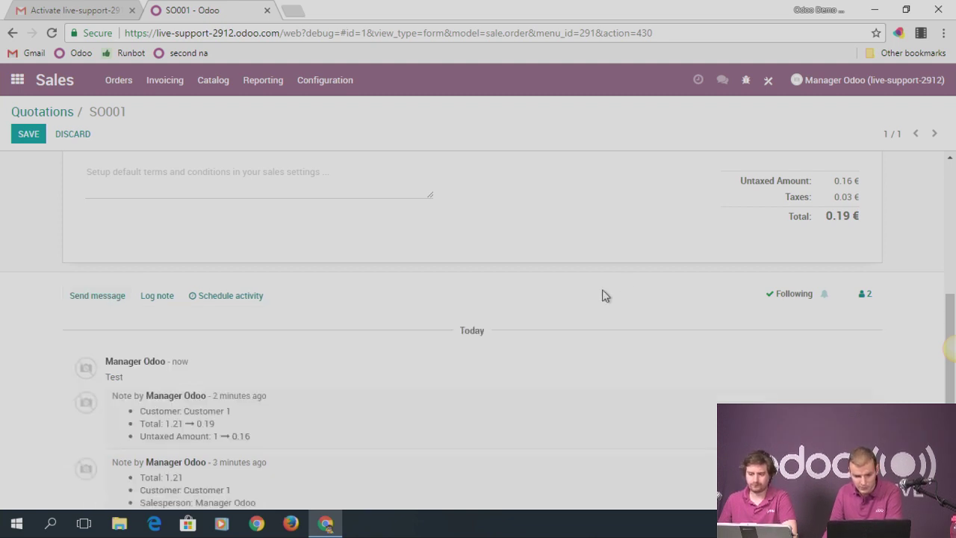
click(27, 136)
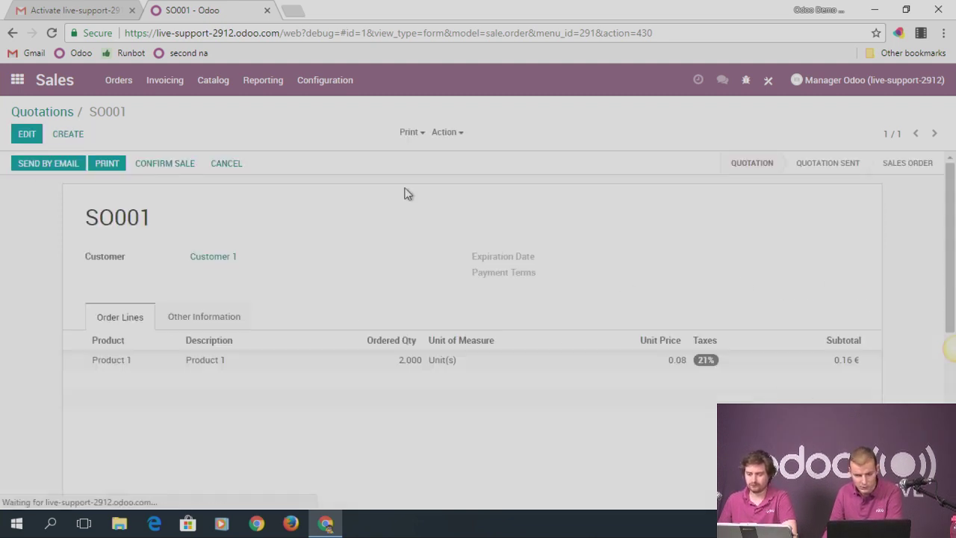
Review SO001's followers, return to the quotation list, and open the received email in Outlook
click(864, 360)
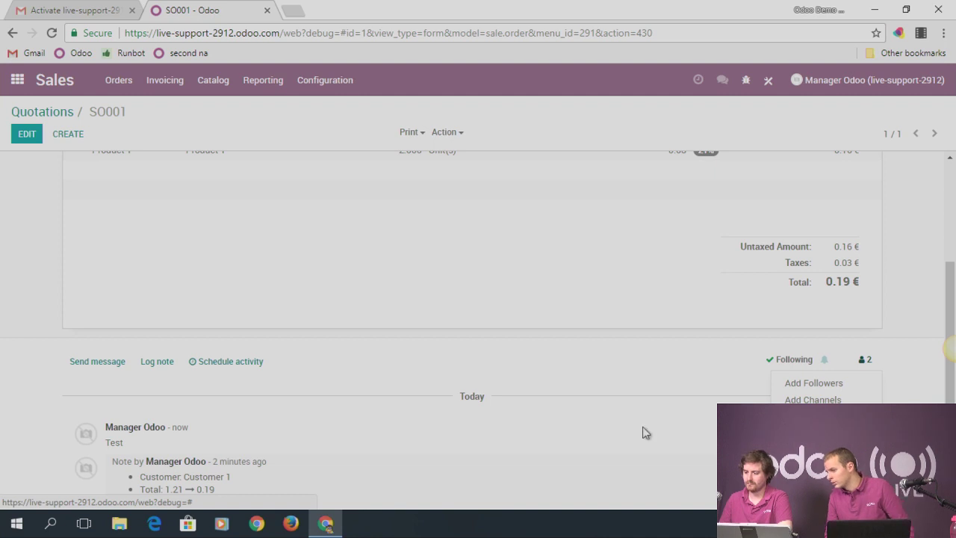
click(66, 112)
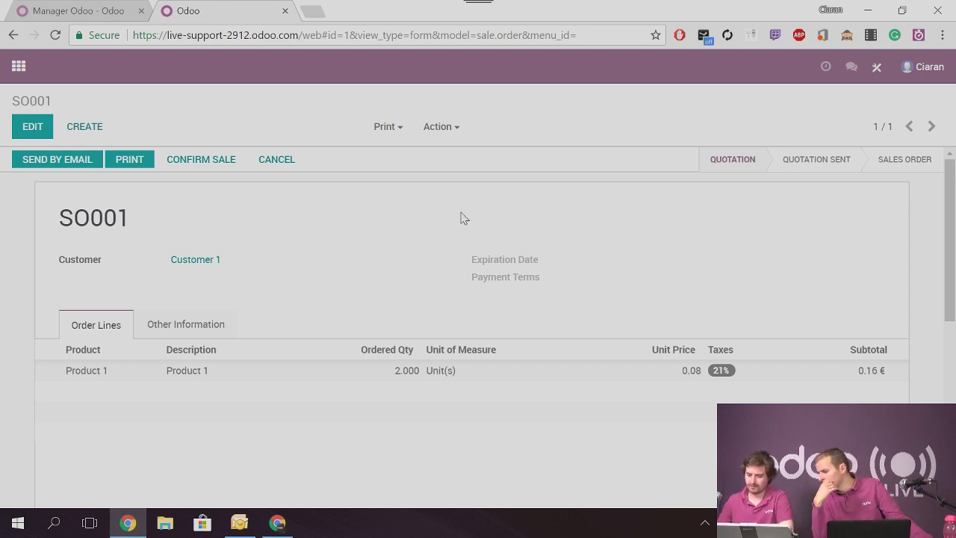
scroll(461, 222, down, 3)
scroll(363, 312, down, 2)
scroll(89, 359, up, 1)
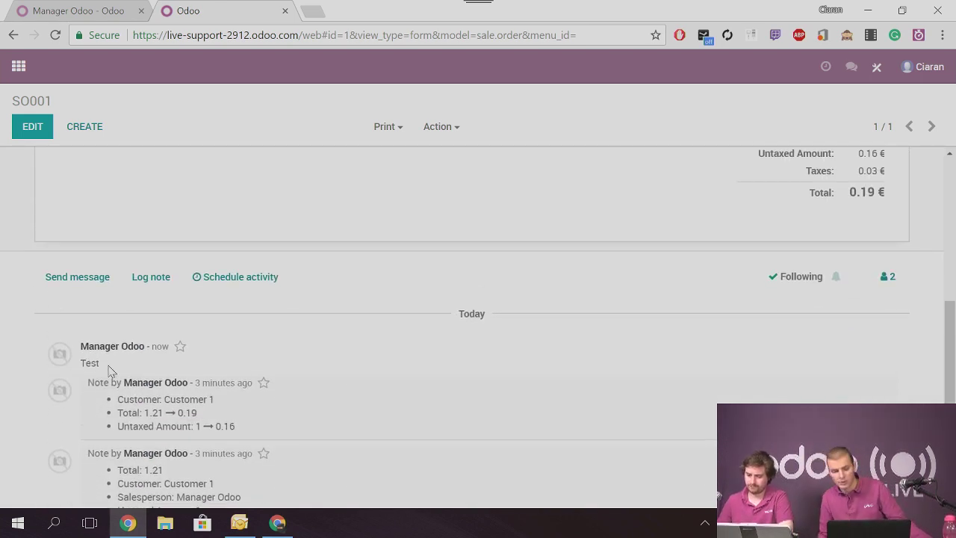
scroll(217, 336, up, 5)
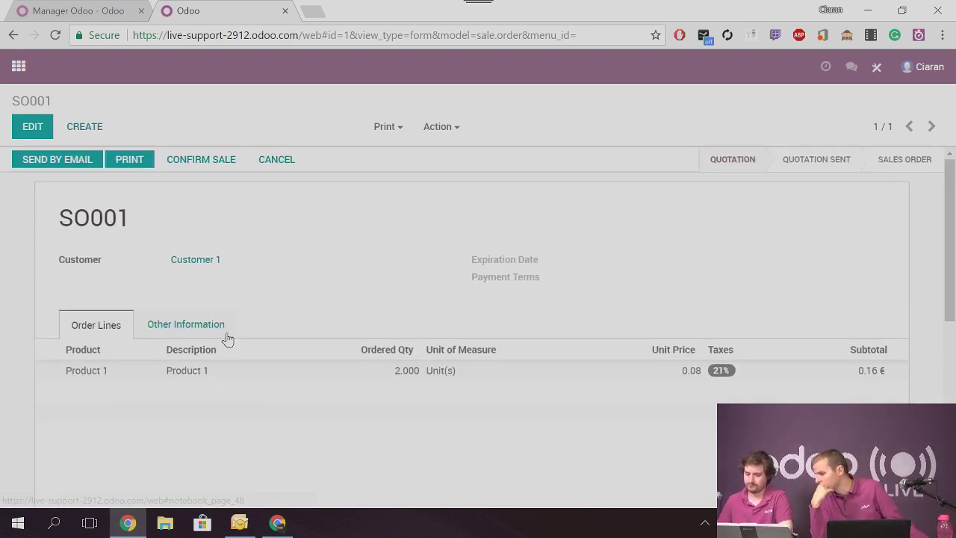
click(239, 523)
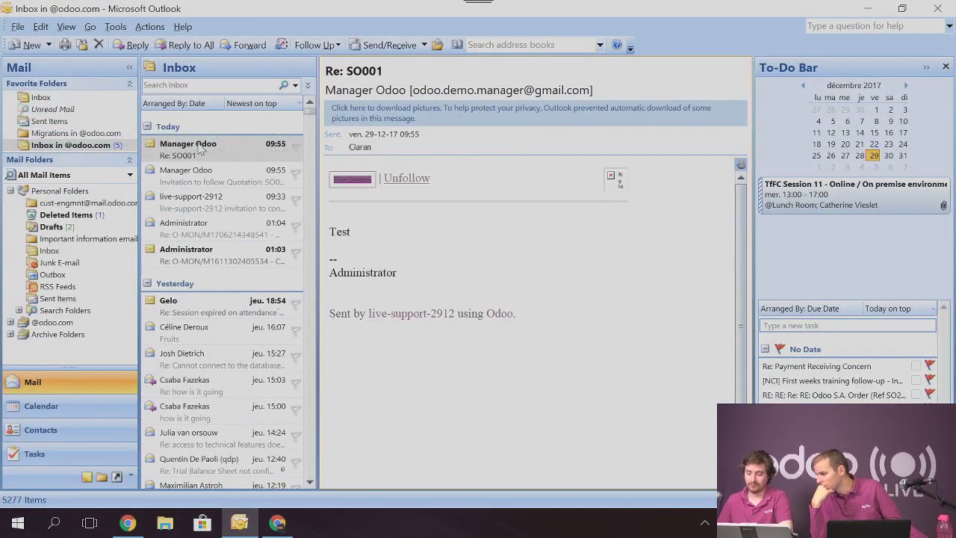
Close Outlook, view the Test message in the Discuss inbox and SO001 chatter, then return home
click(868, 9)
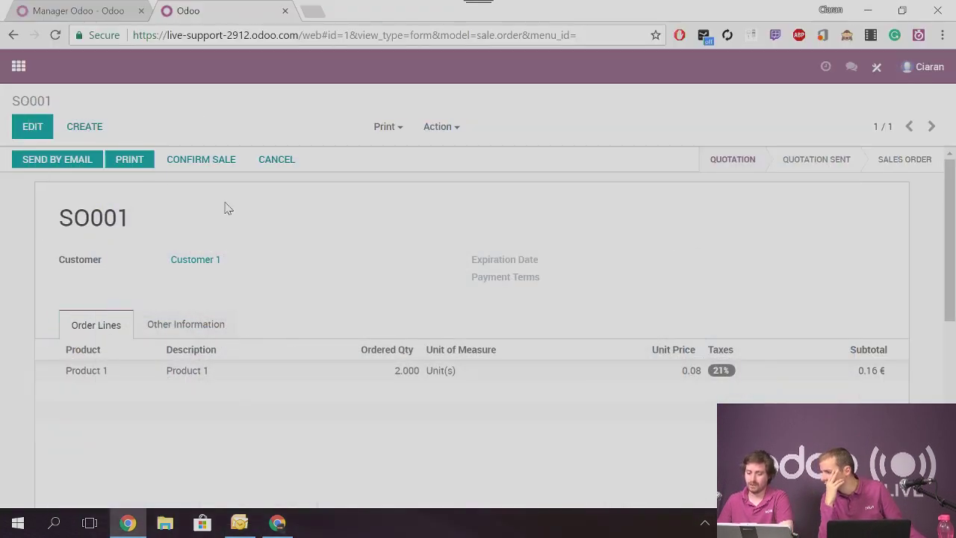
click(19, 66)
click(216, 235)
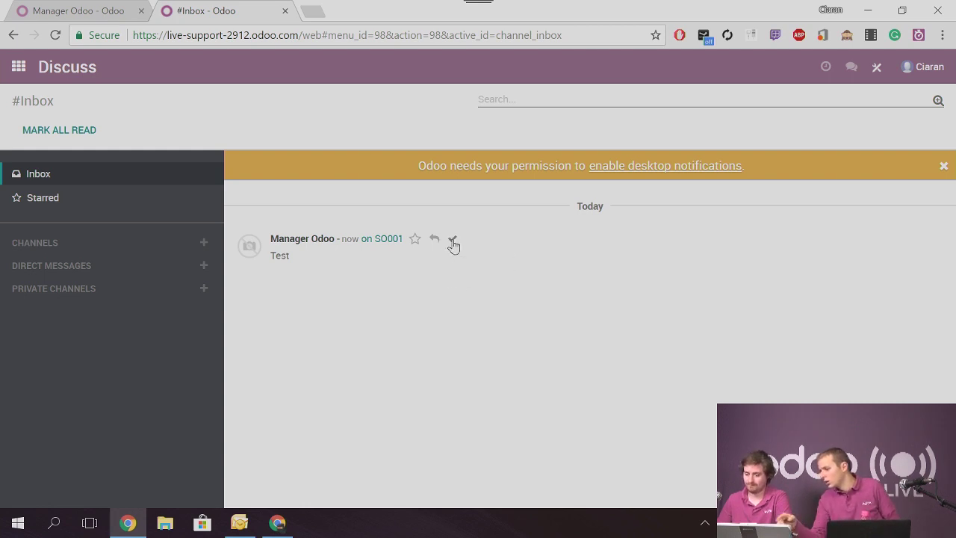
click(18, 66)
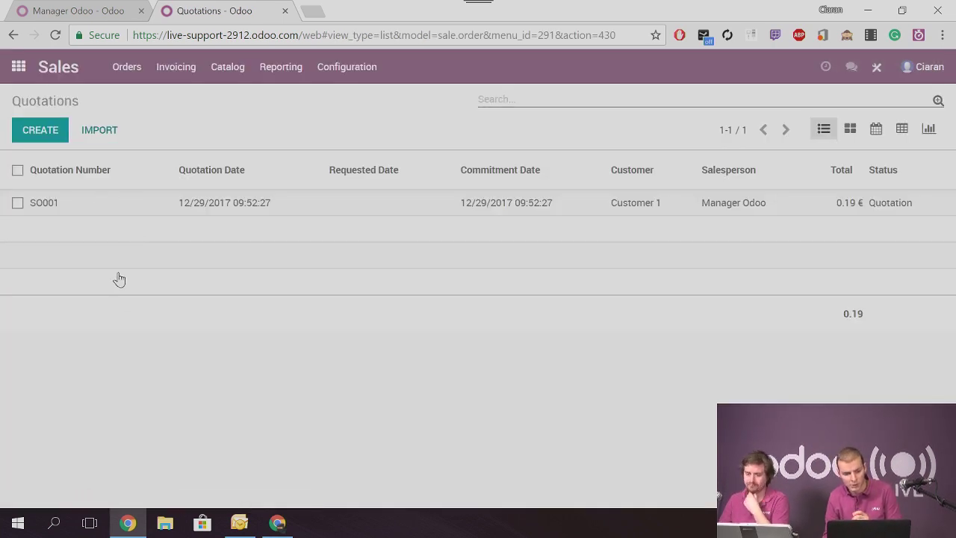
scroll(374, 389, down, 5)
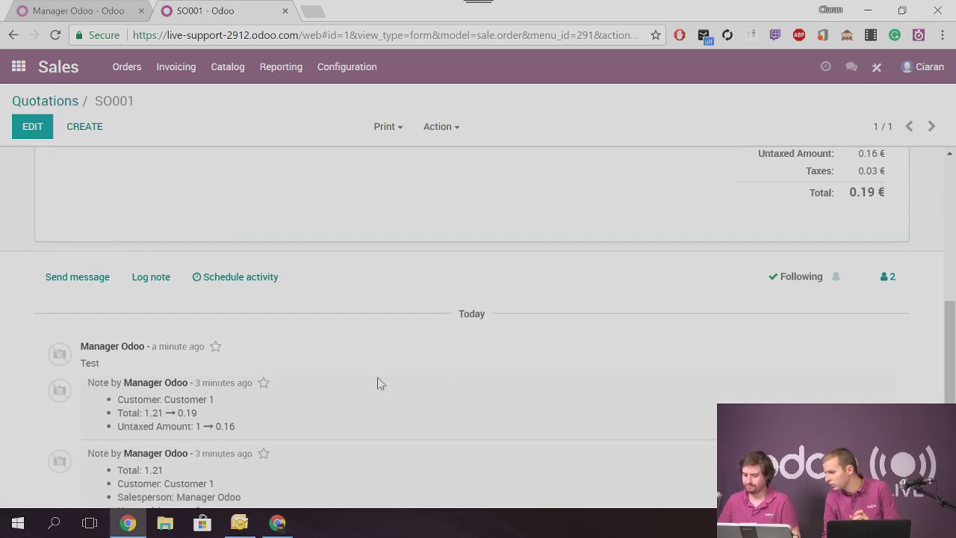
scroll(166, 218, up, 5)
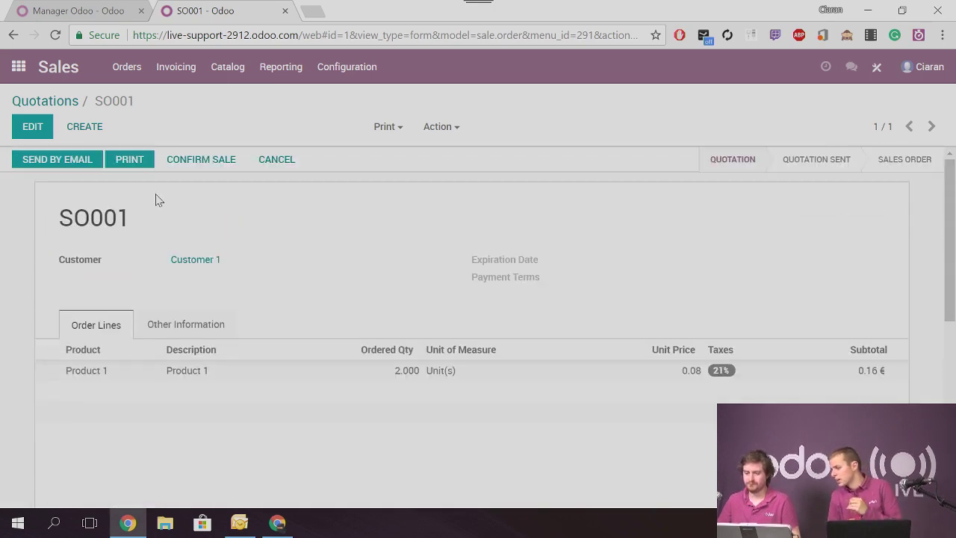
click(14, 67)
click(59, 36)
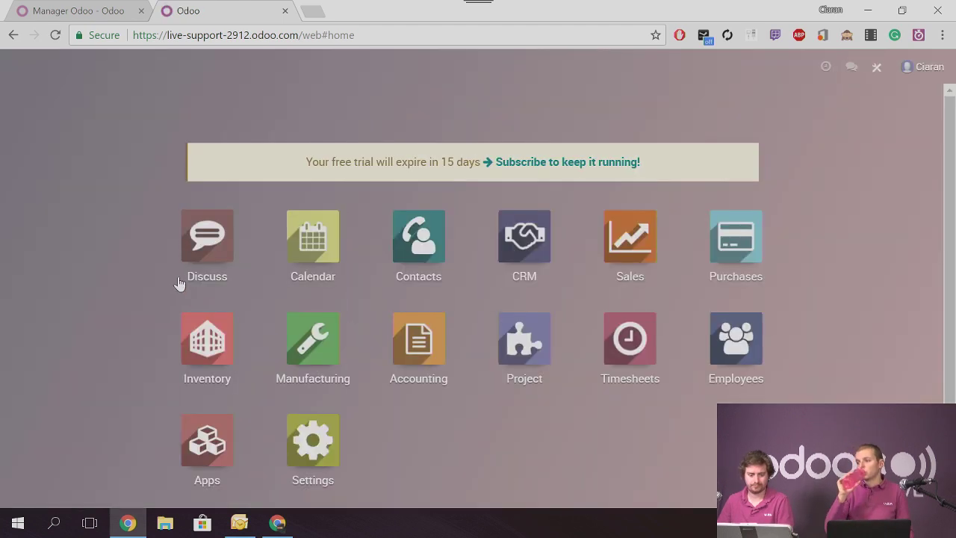
click(201, 245)
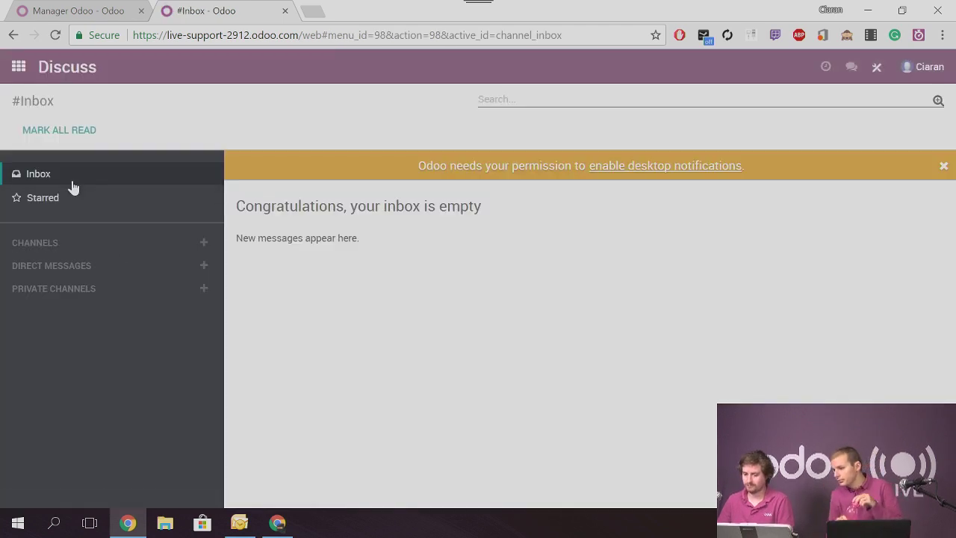
click(63, 200)
click(54, 178)
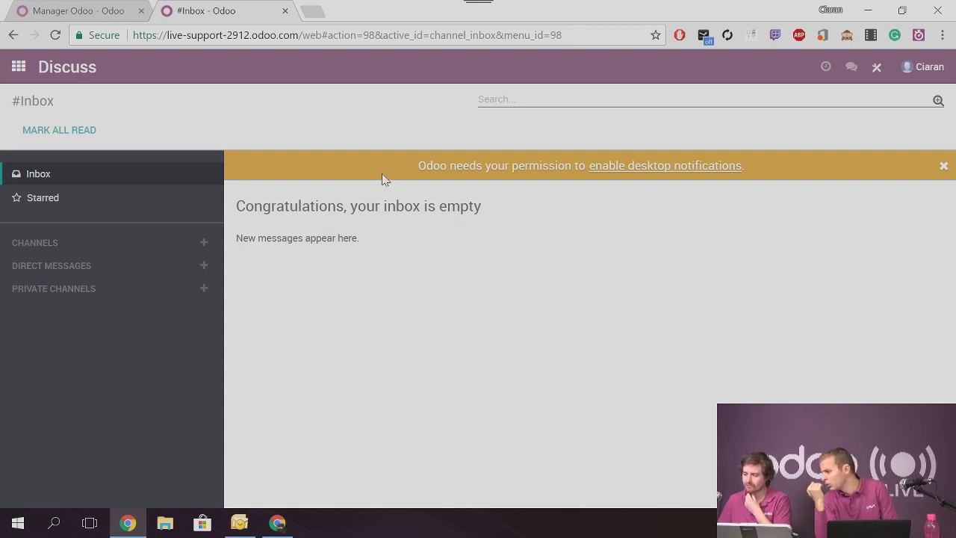
click(849, 68)
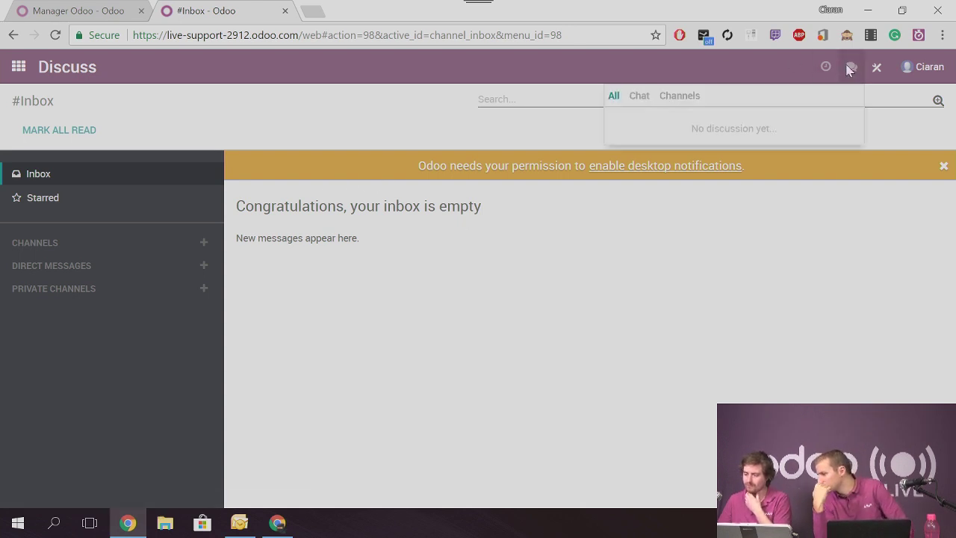
click(639, 95)
click(613, 95)
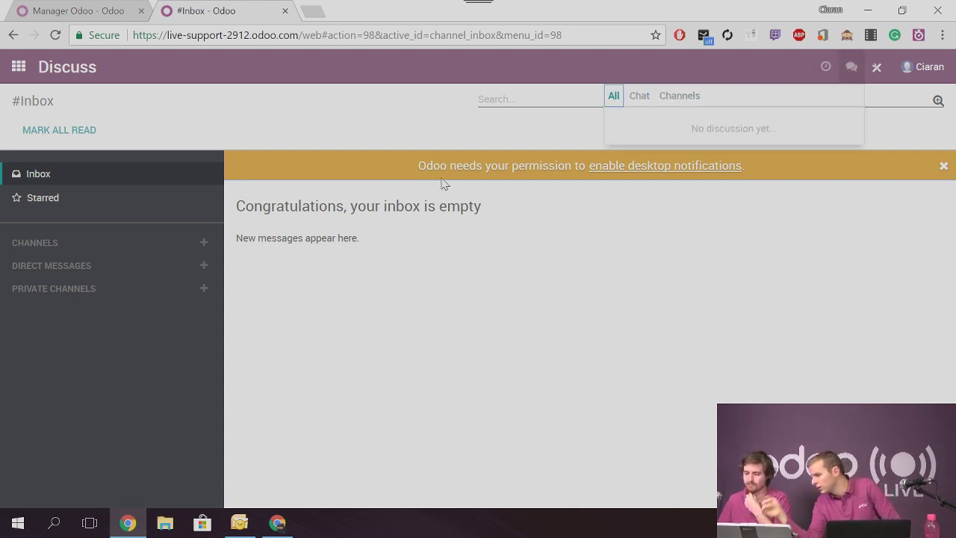
click(380, 326)
click(938, 101)
click(515, 132)
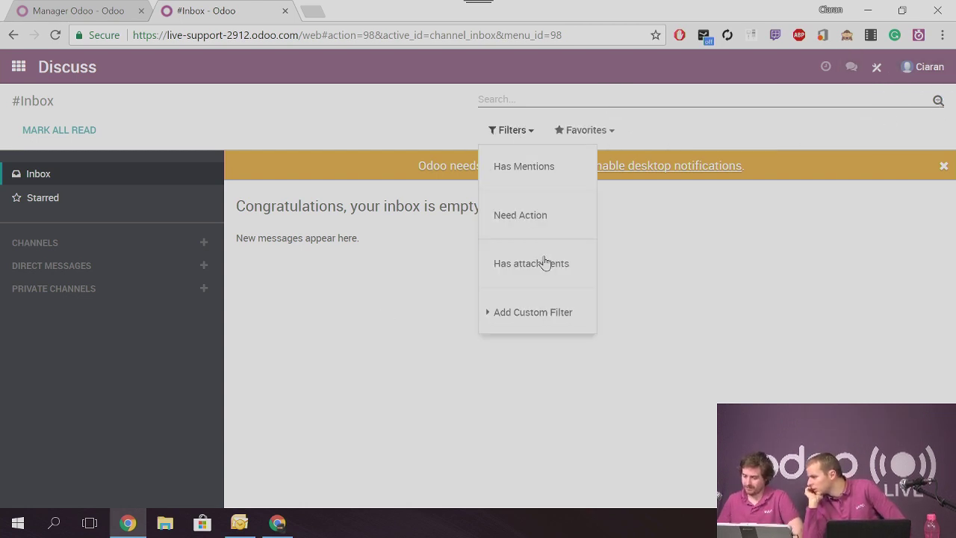
click(545, 310)
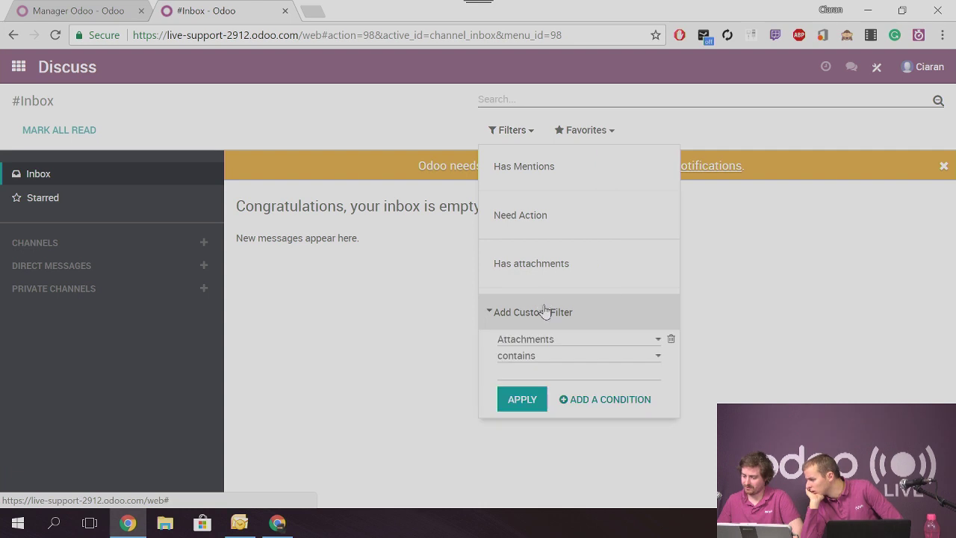
click(551, 339)
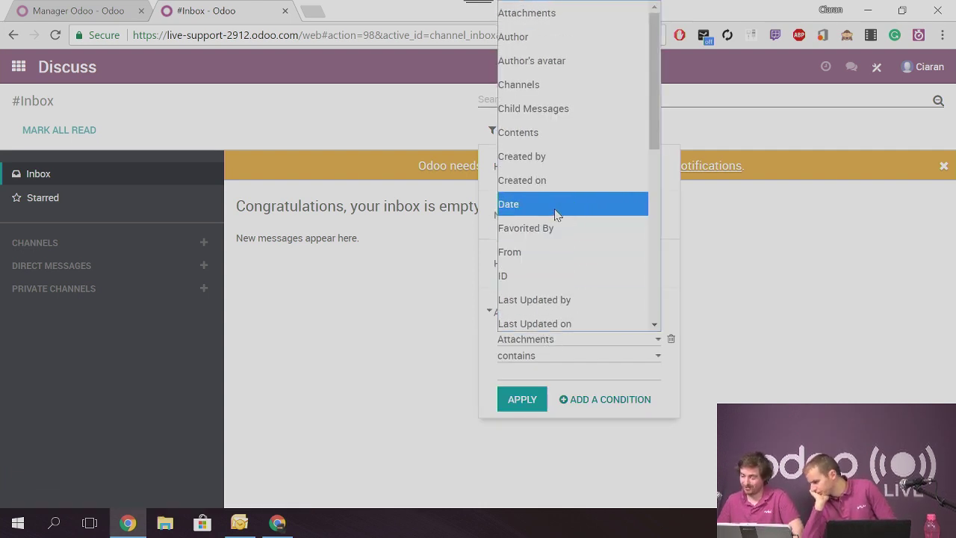
scroll(583, 209, down, 5)
scroll(596, 214, up, 4)
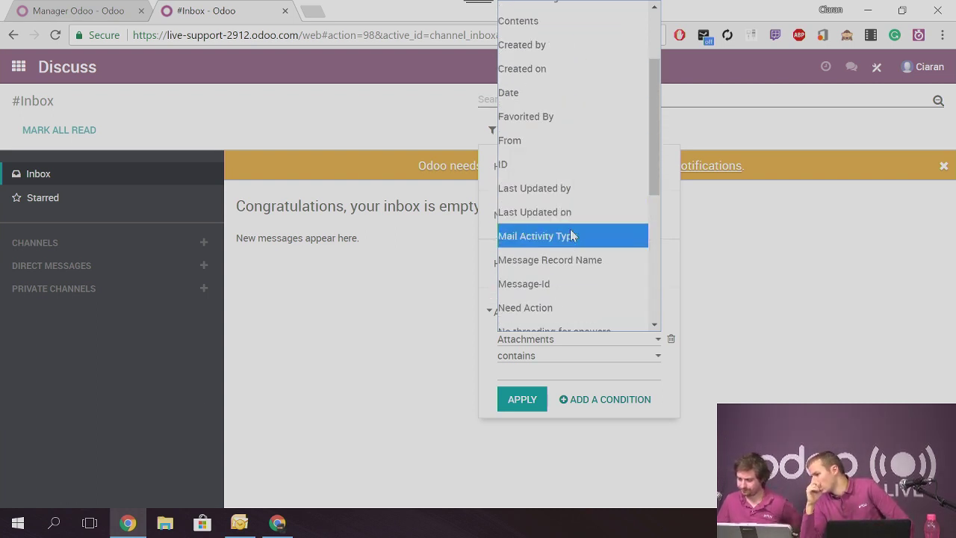
scroll(575, 232, down, 4)
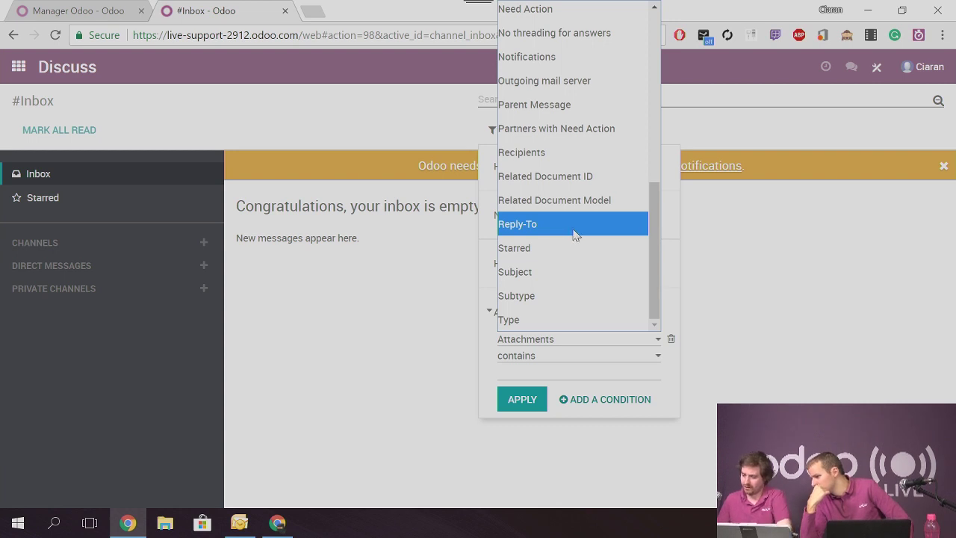
scroll(575, 234, up, 5)
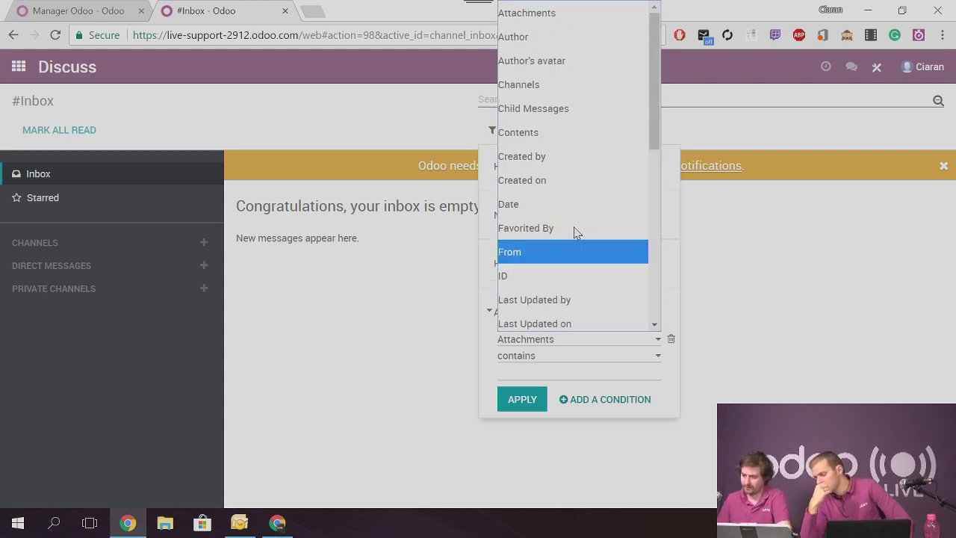
click(574, 363)
click(585, 141)
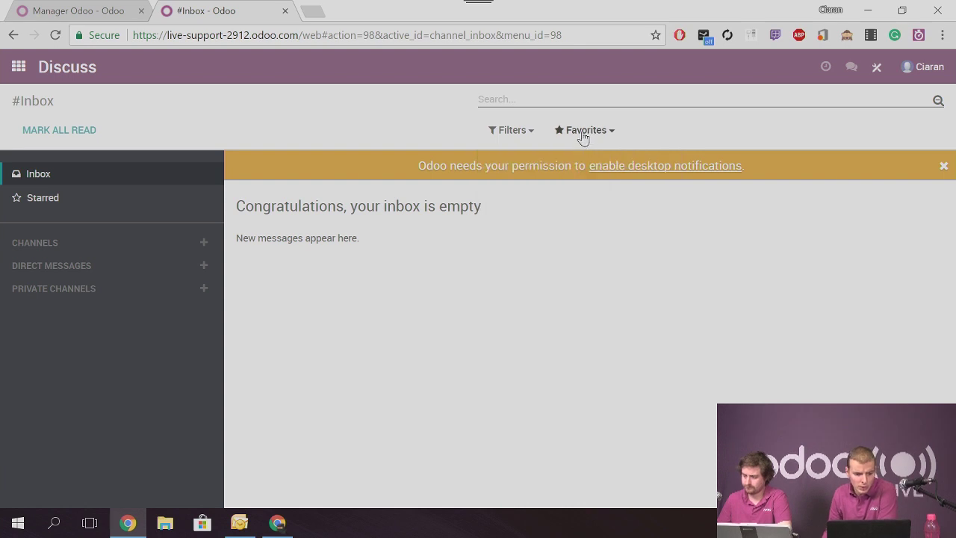
click(503, 132)
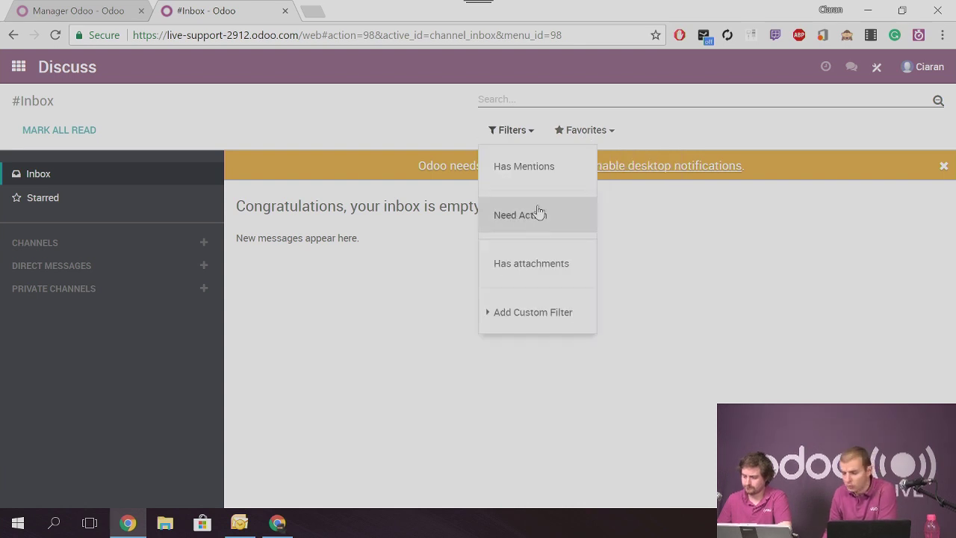
click(375, 296)
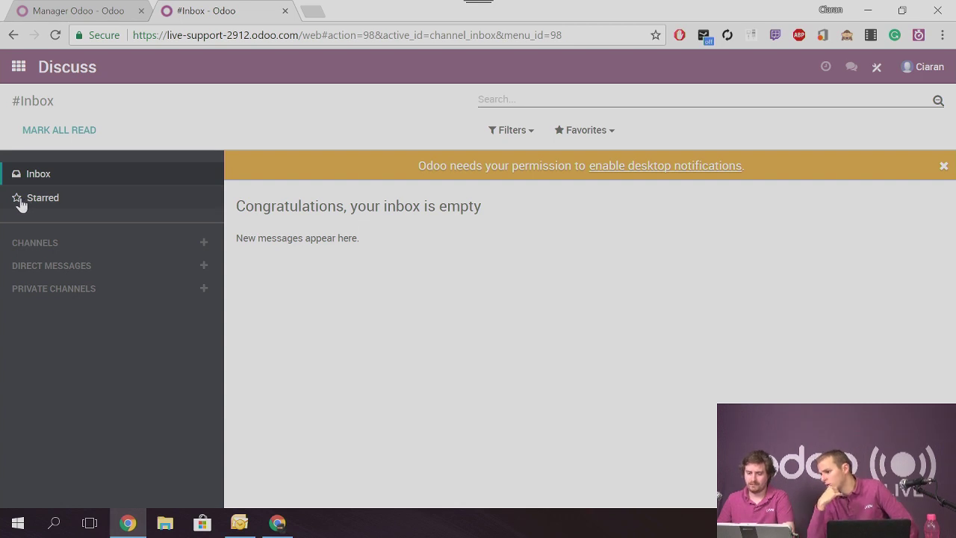
Open Sales quotation SO001 and write the message test2 to its followers
click(23, 68)
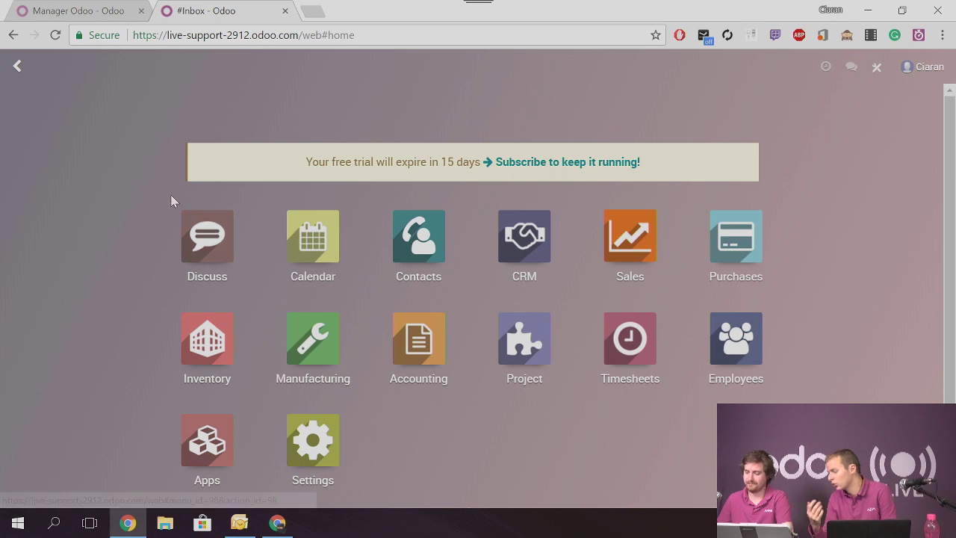
click(610, 240)
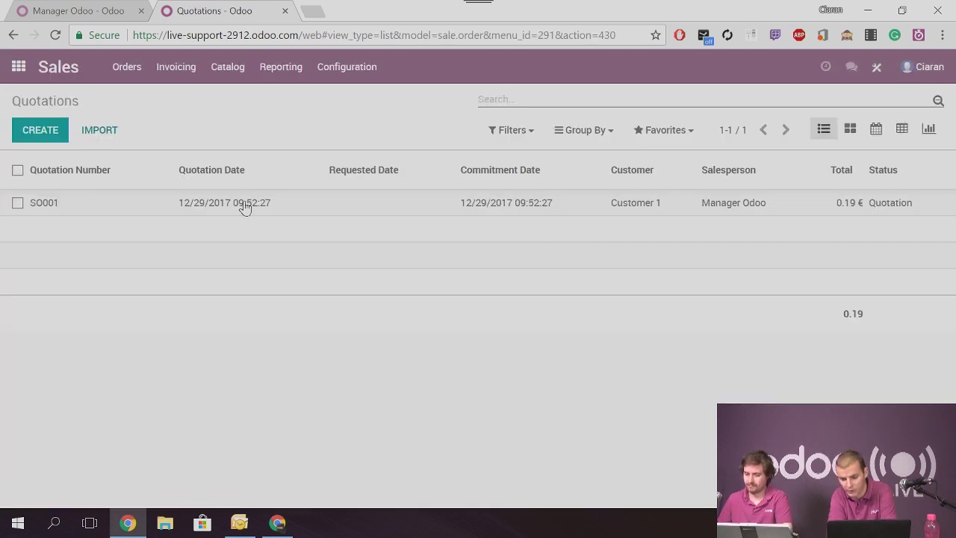
scroll(231, 345, down, 5)
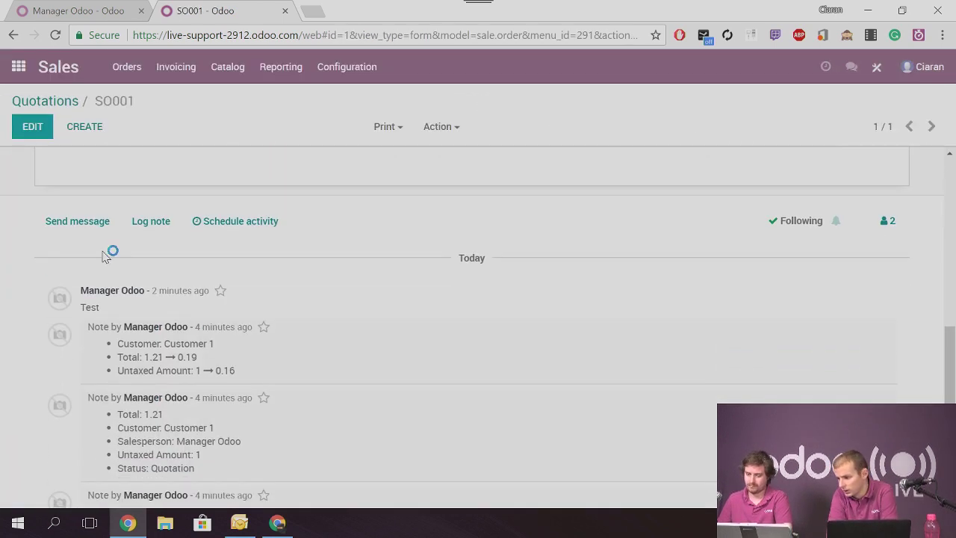
click(75, 222)
text(test2)
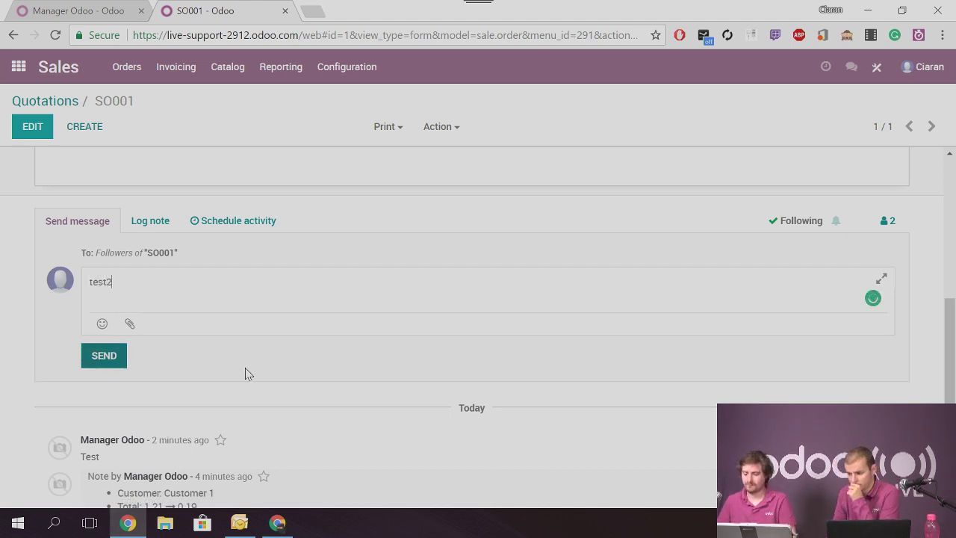
scroll(452, 303, up, 10)
scroll(486, 299, down, 2)
scroll(476, 298, up, 2)
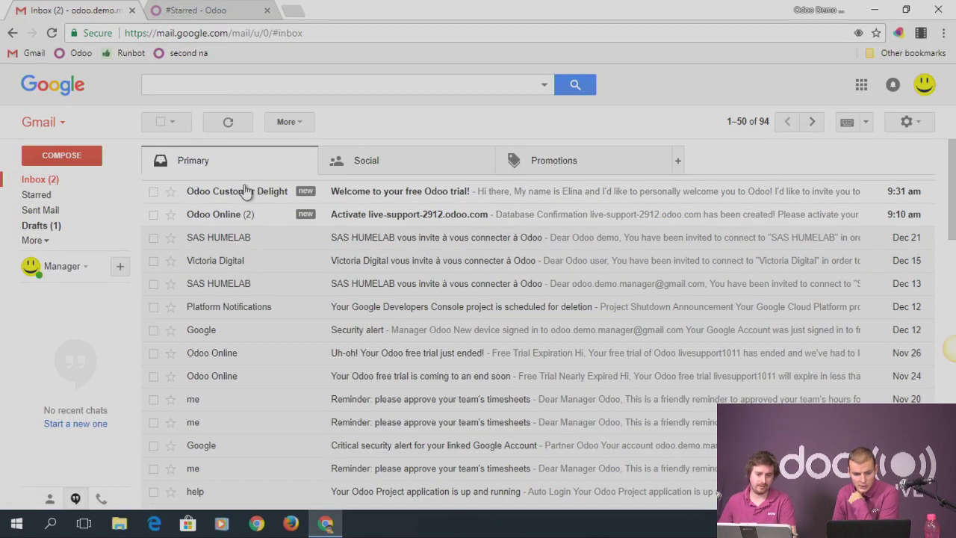
Check the Welcome and Activate live-support emails in Gmail, then reload Odoo's Discuss inbox
click(243, 195)
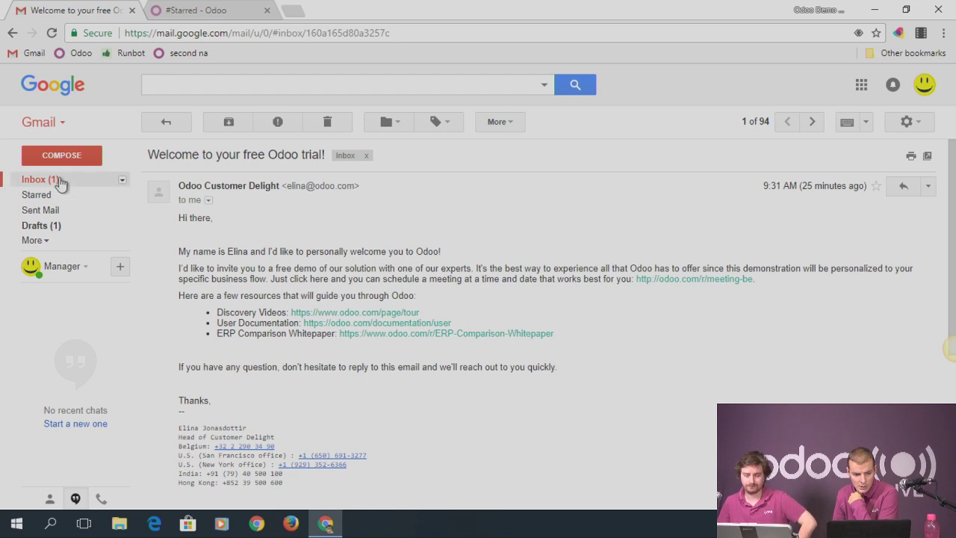
click(60, 182)
click(228, 212)
click(64, 182)
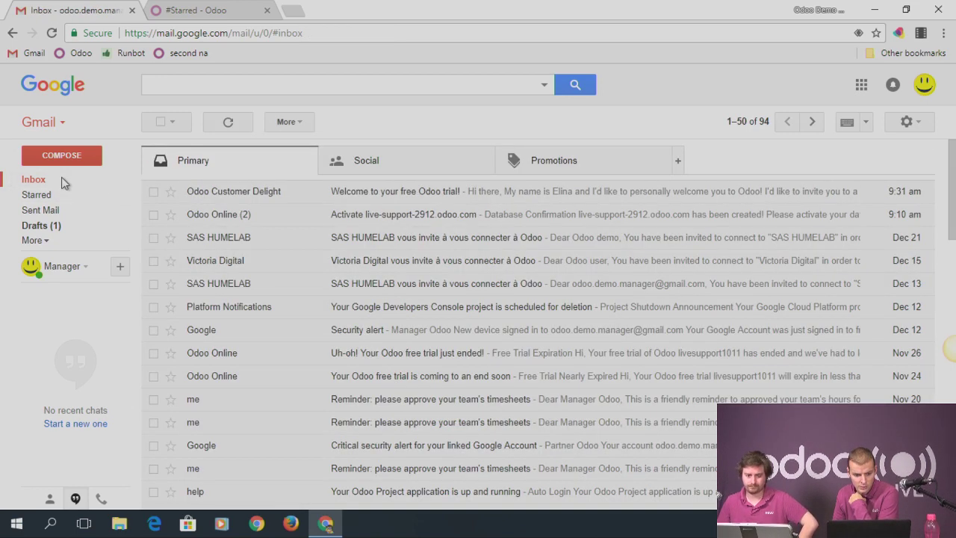
click(195, 9)
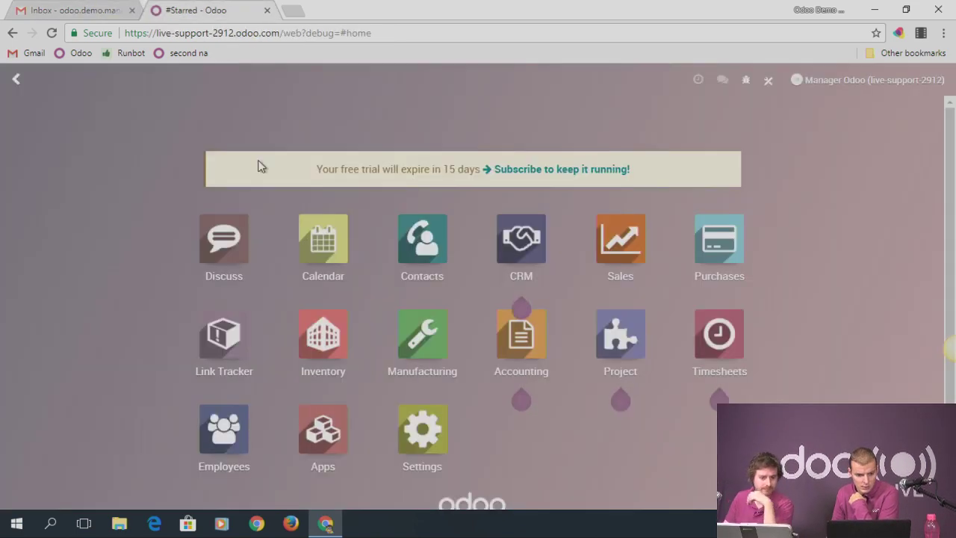
click(222, 234)
click(35, 179)
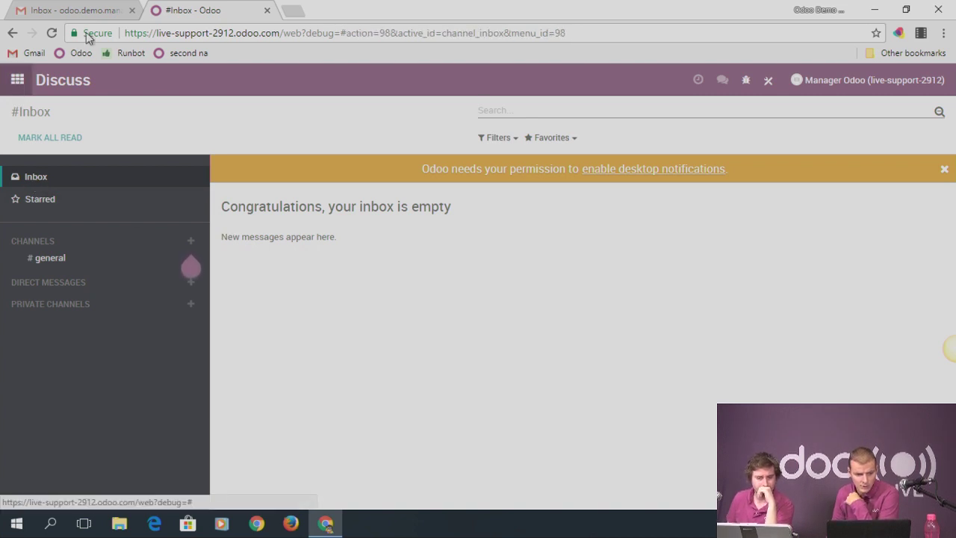
Open SO001 and apply the manager's follower subscription settings
click(18, 82)
click(633, 246)
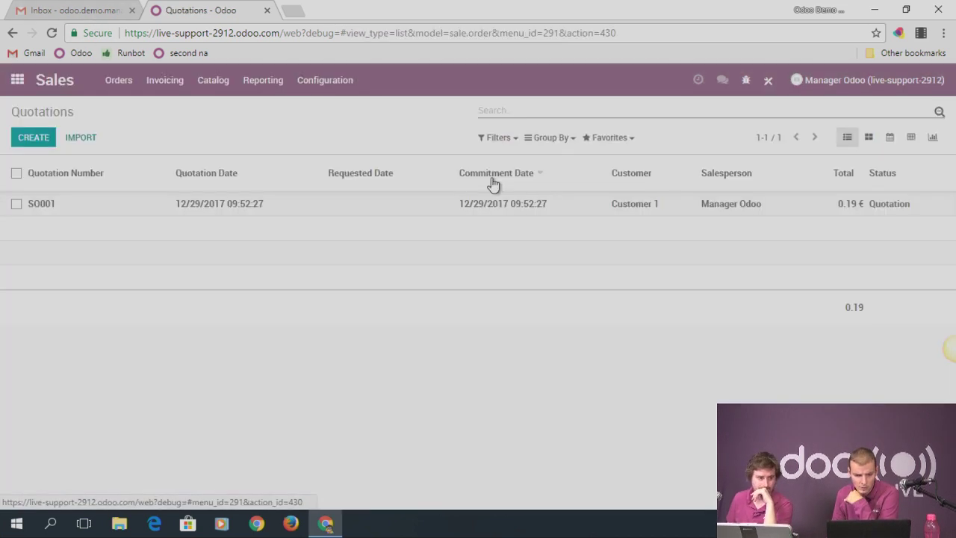
click(77, 213)
scroll(796, 310, down, 5)
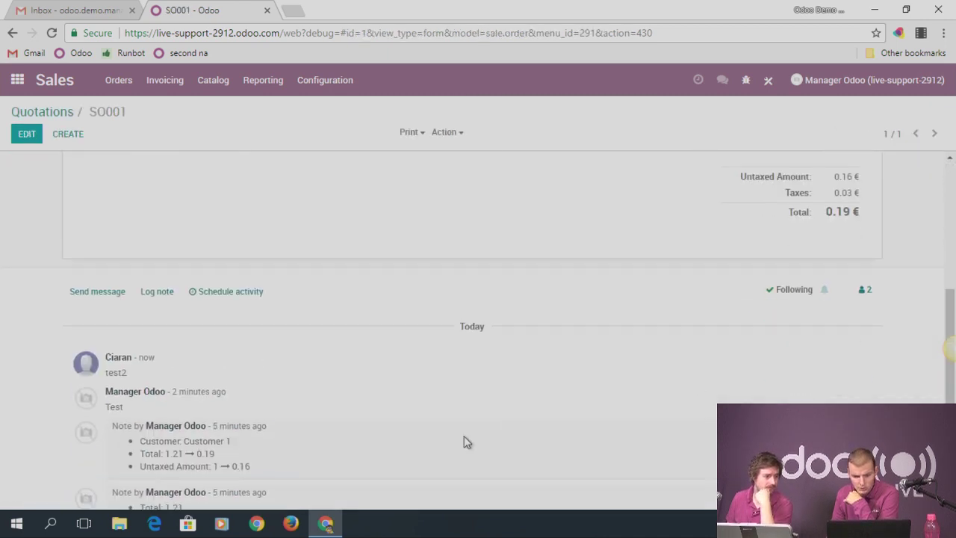
click(876, 293)
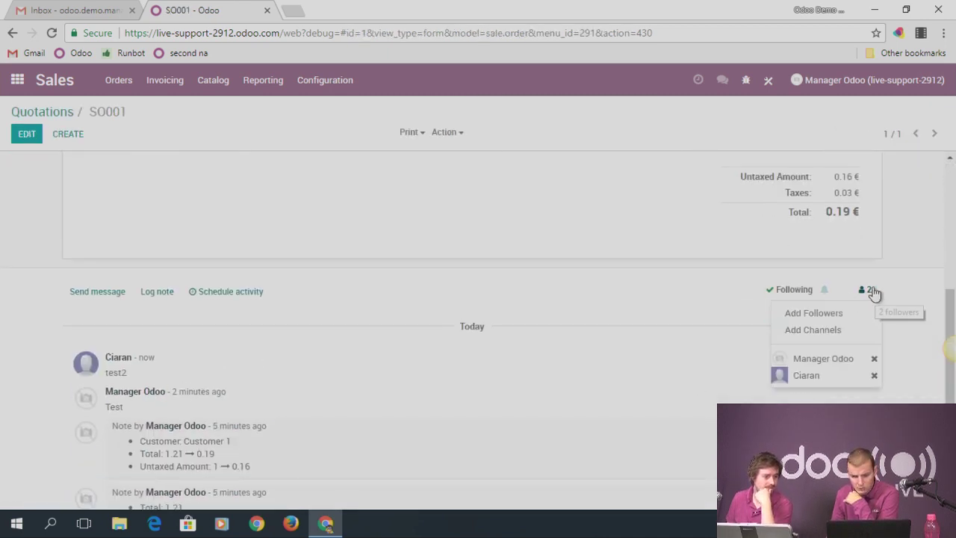
click(864, 360)
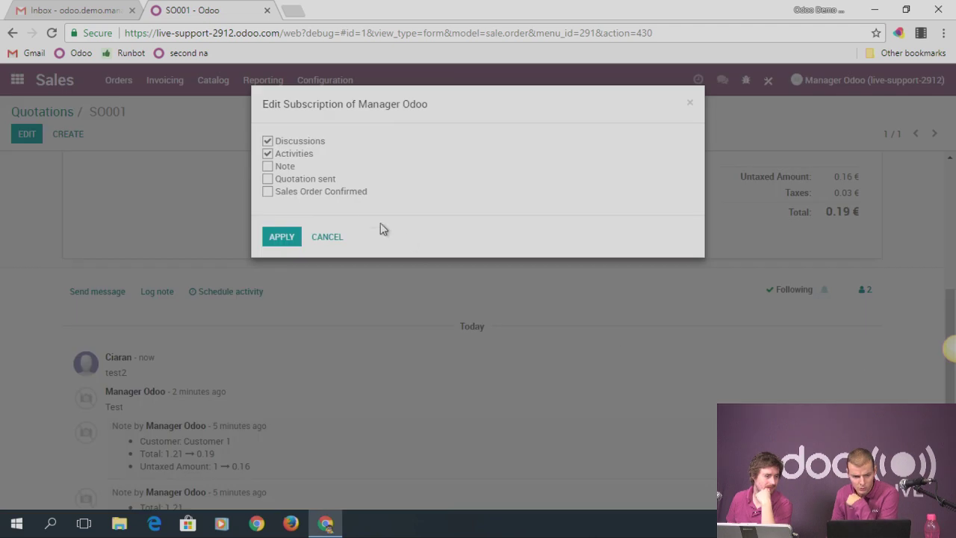
click(298, 234)
Save the manager's notification preferences as Handle by Emails
click(836, 80)
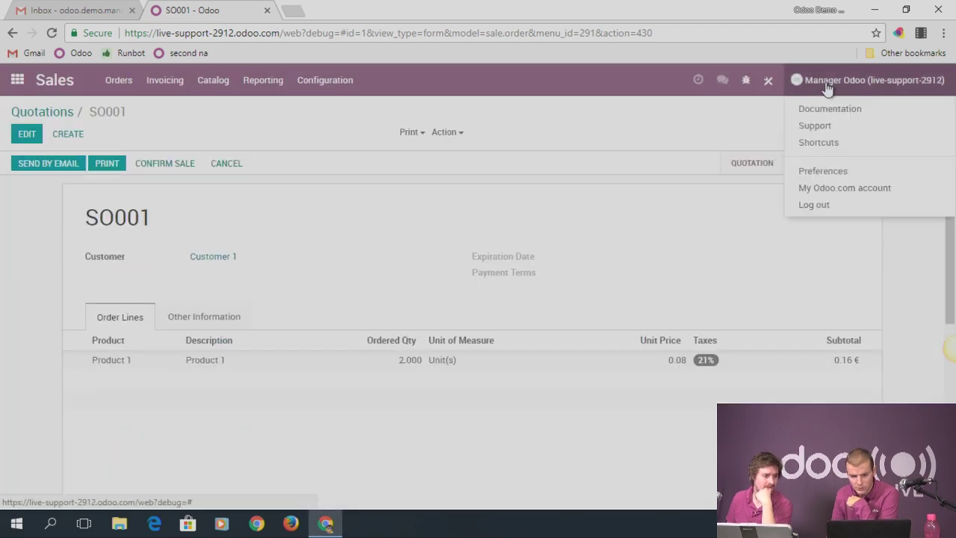
click(822, 170)
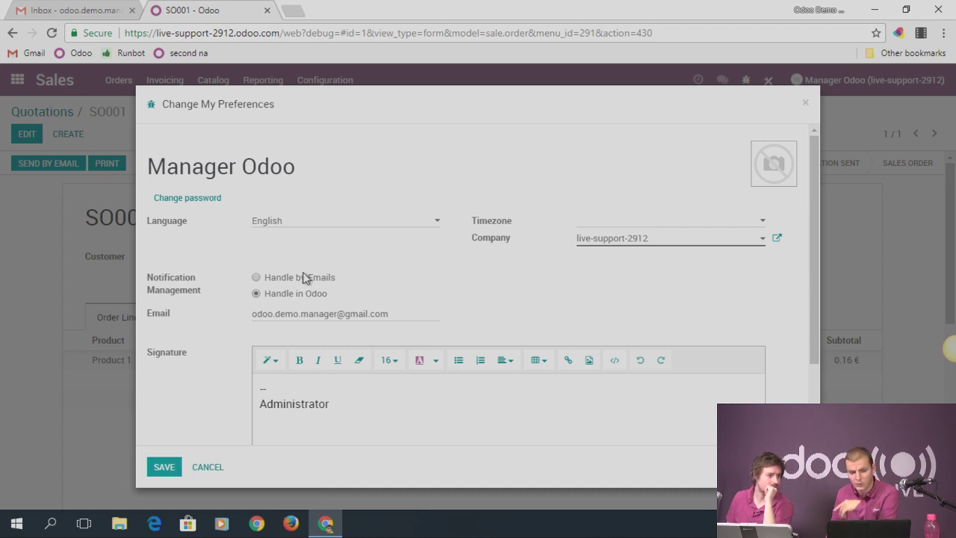
click(152, 470)
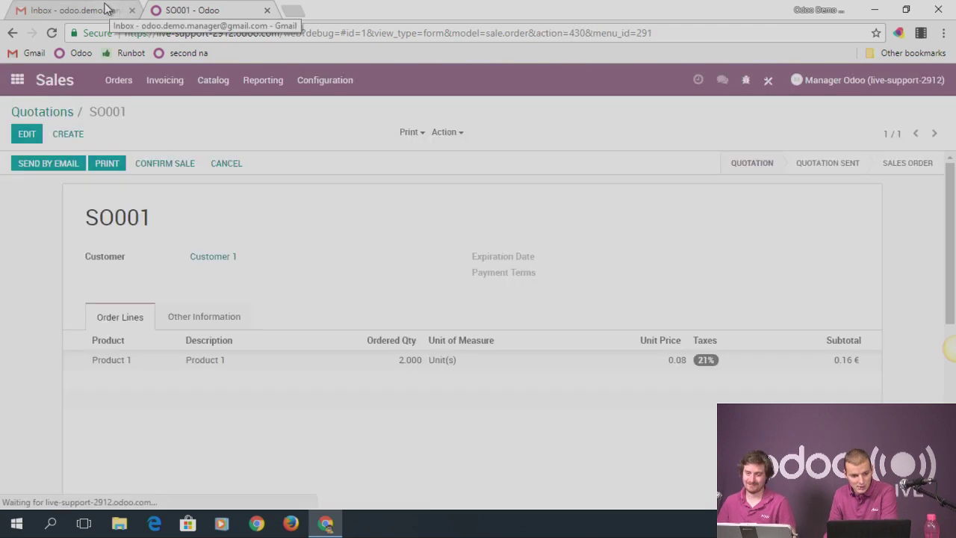
Refresh the Gmail inbox for new replies, switching between Odoo and the mail tab
click(17, 80)
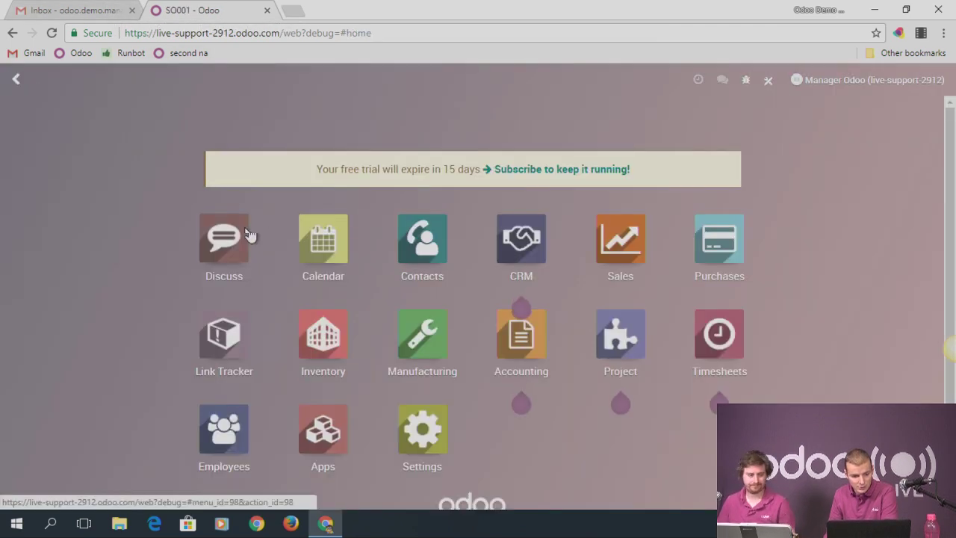
click(224, 239)
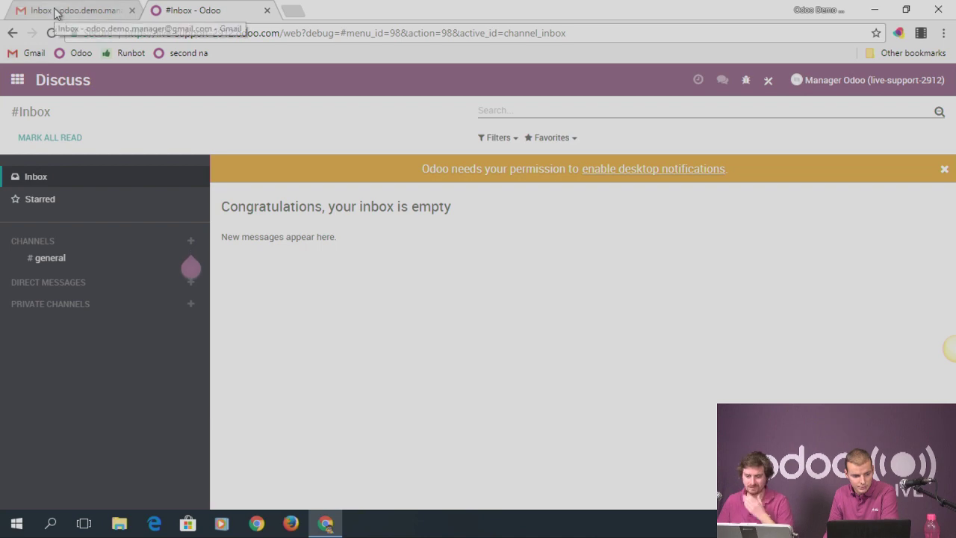
click(82, 11)
click(202, 13)
click(18, 81)
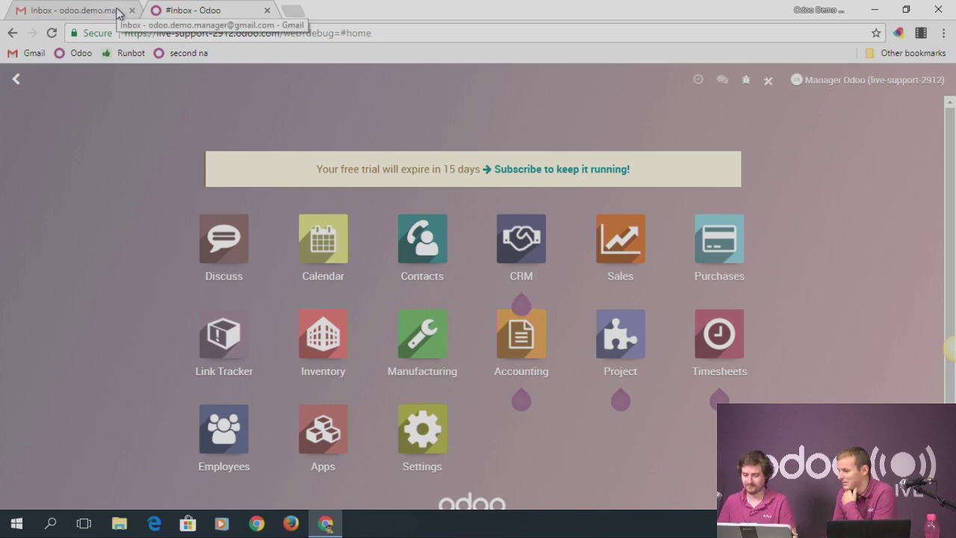
click(79, 17)
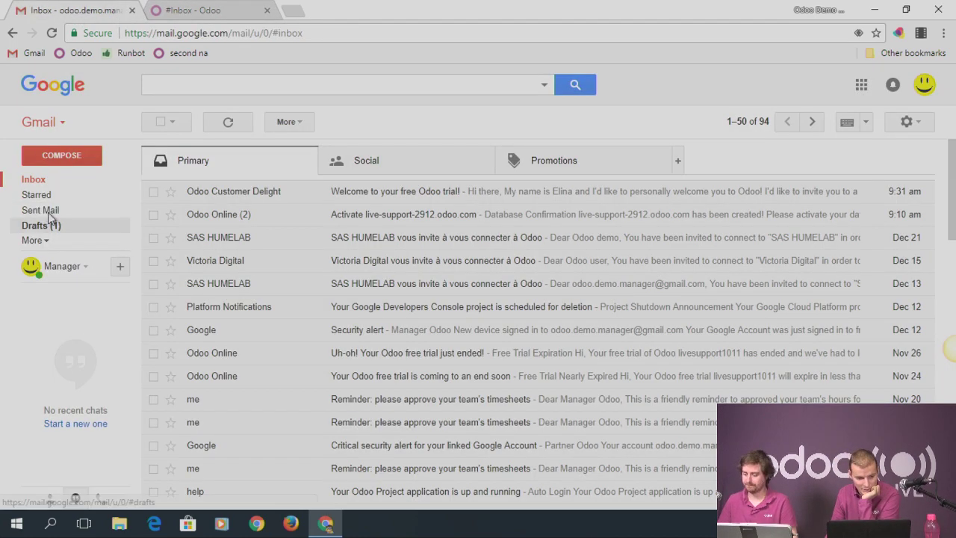
click(27, 179)
click(183, 12)
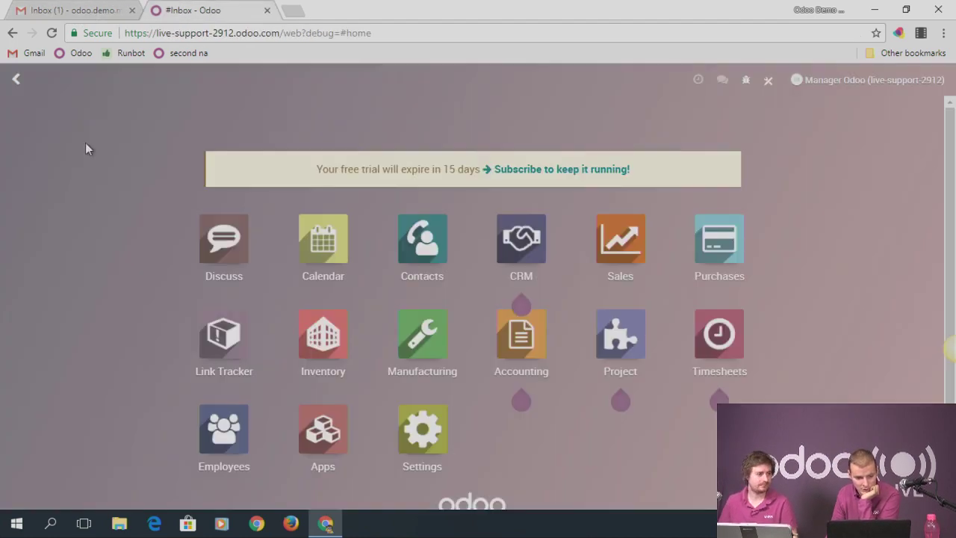
In Discuss, view the general channel and inbox, reload, and show starred messages
click(224, 245)
click(51, 258)
click(34, 178)
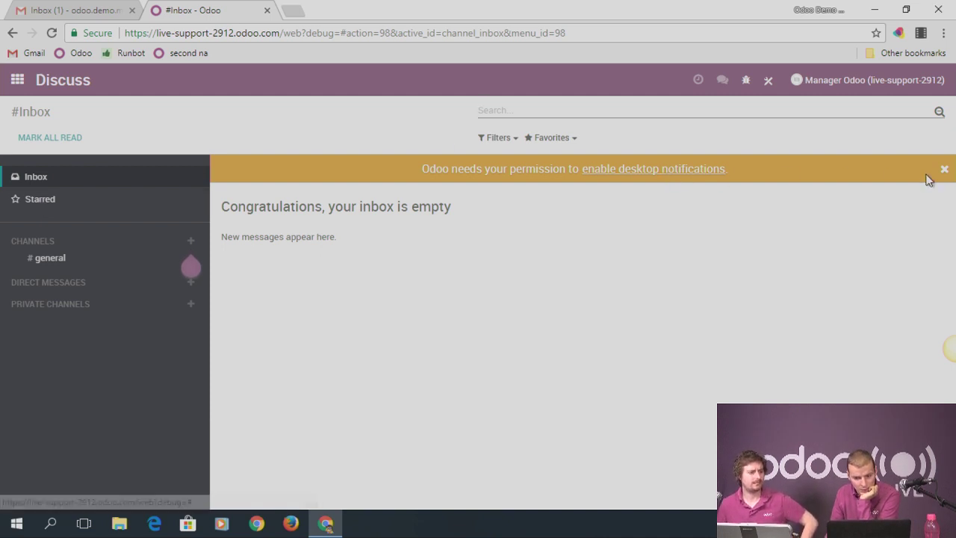
click(50, 33)
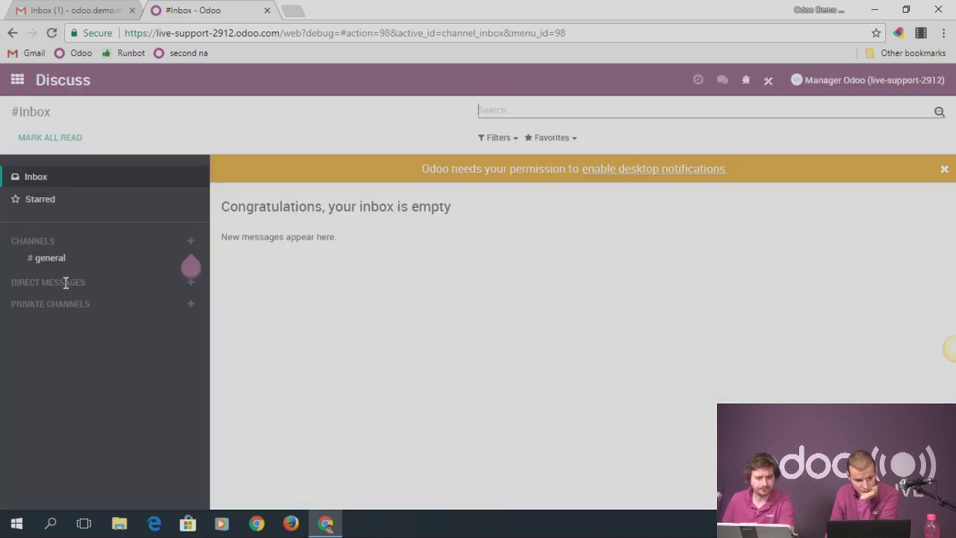
click(45, 198)
Open the 'Re: SO001' email in Gmail and follow its quotation link
click(44, 10)
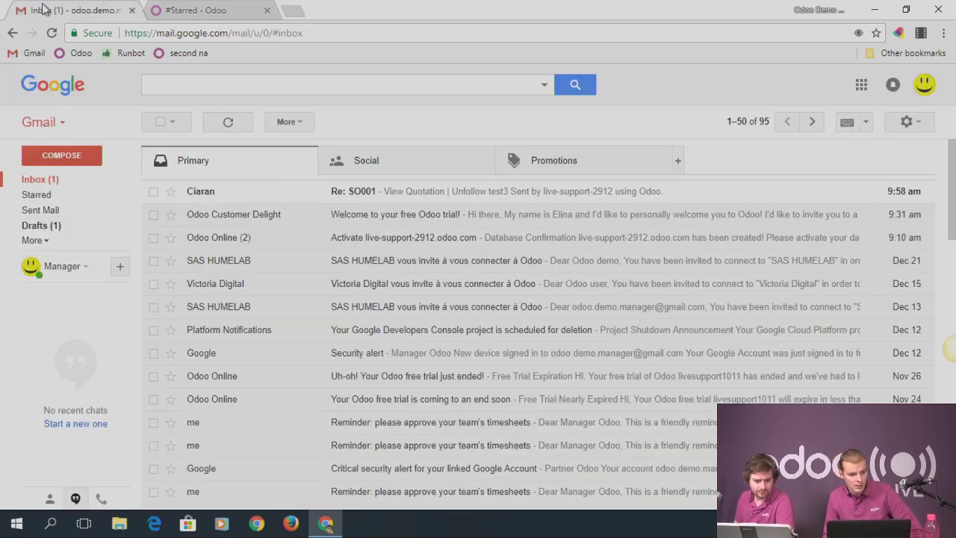
click(204, 193)
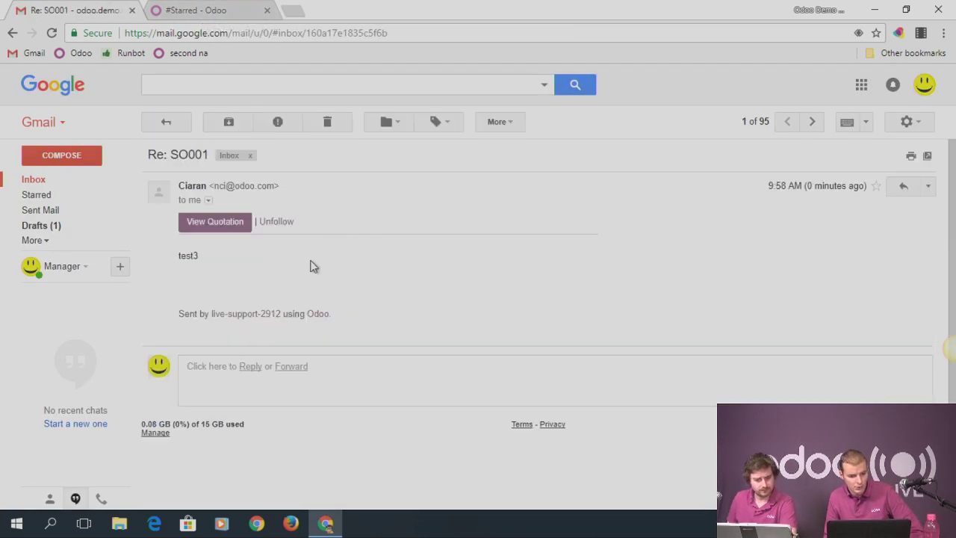
click(203, 231)
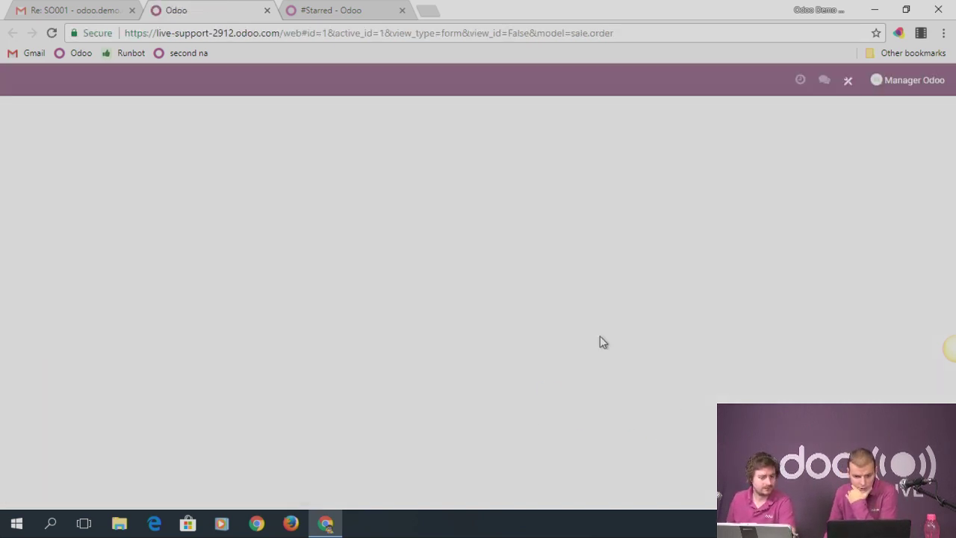
Star the test3 reply in SO001's chatter, check it under Discuss > Starred, and return home
scroll(467, 313, down, 6)
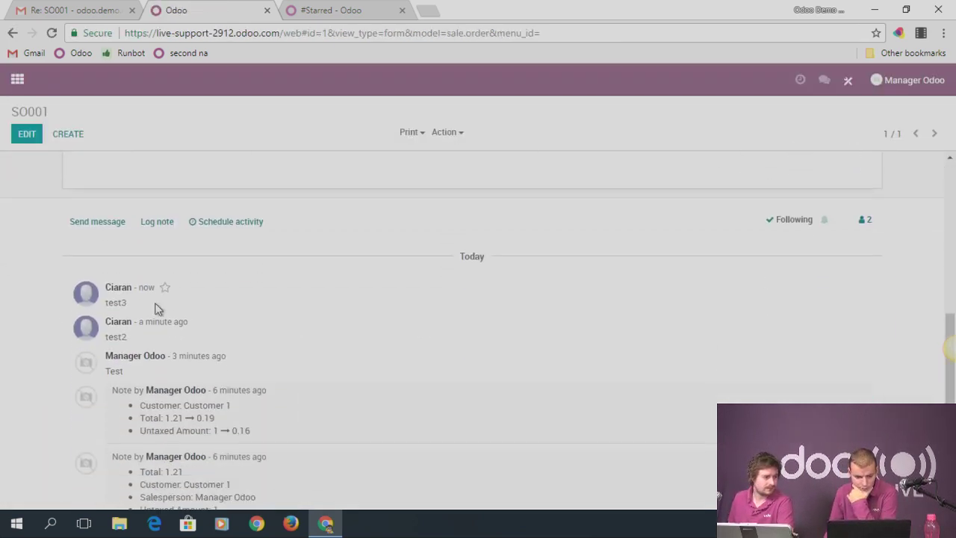
click(165, 289)
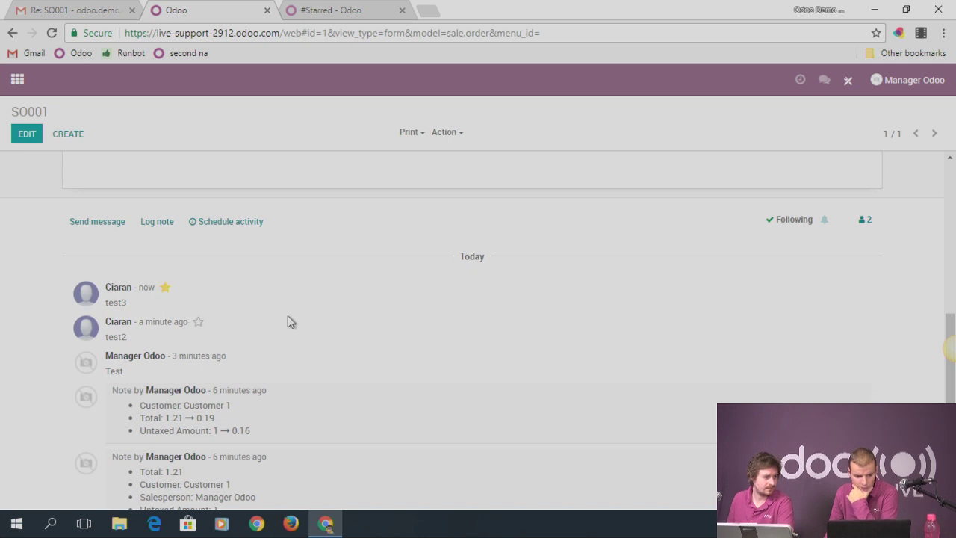
click(350, 11)
click(16, 79)
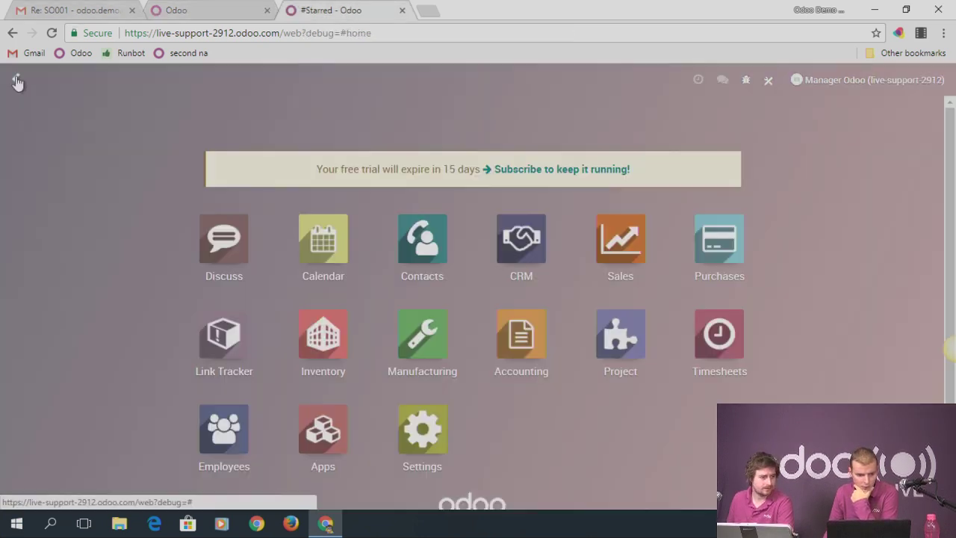
click(247, 231)
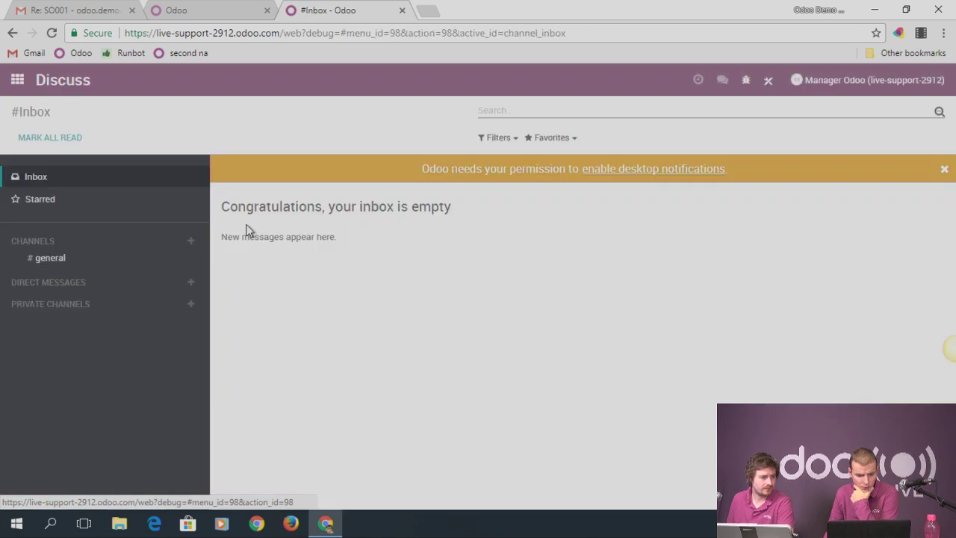
click(38, 199)
click(52, 34)
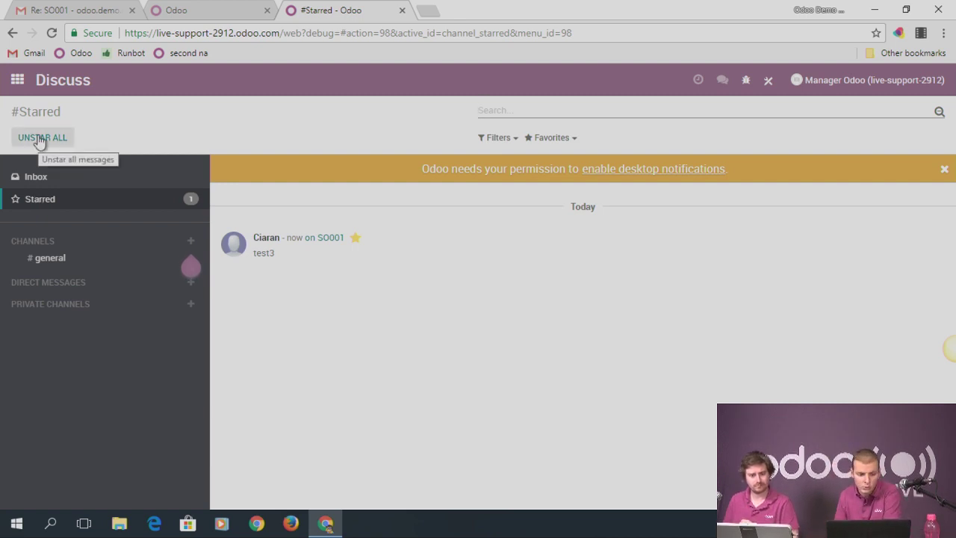
click(17, 80)
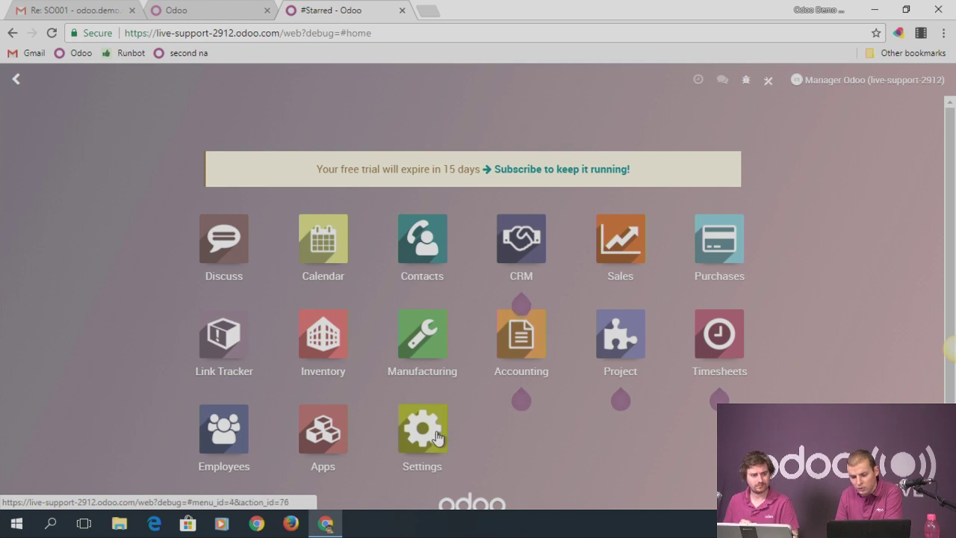
Go to Settings > Technical > Messages to list all message records
click(437, 438)
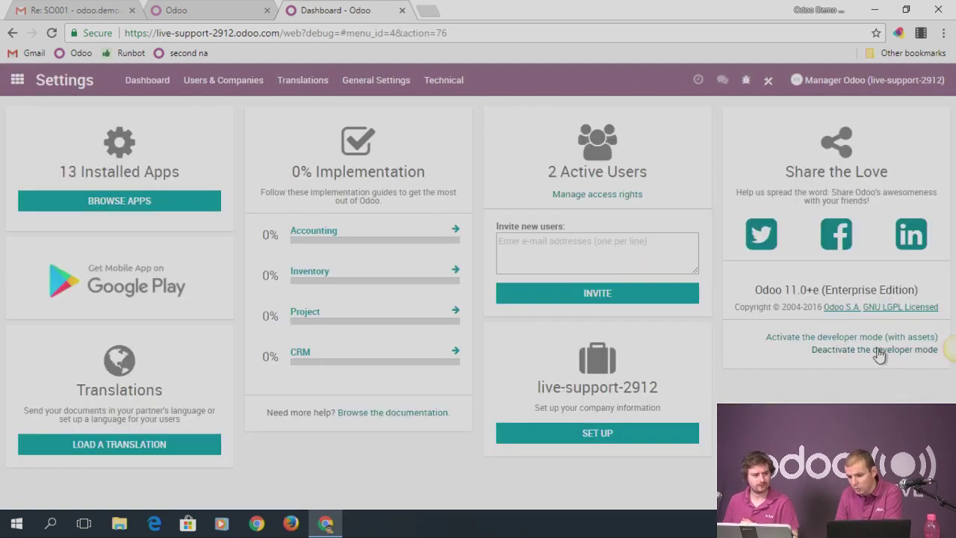
click(448, 82)
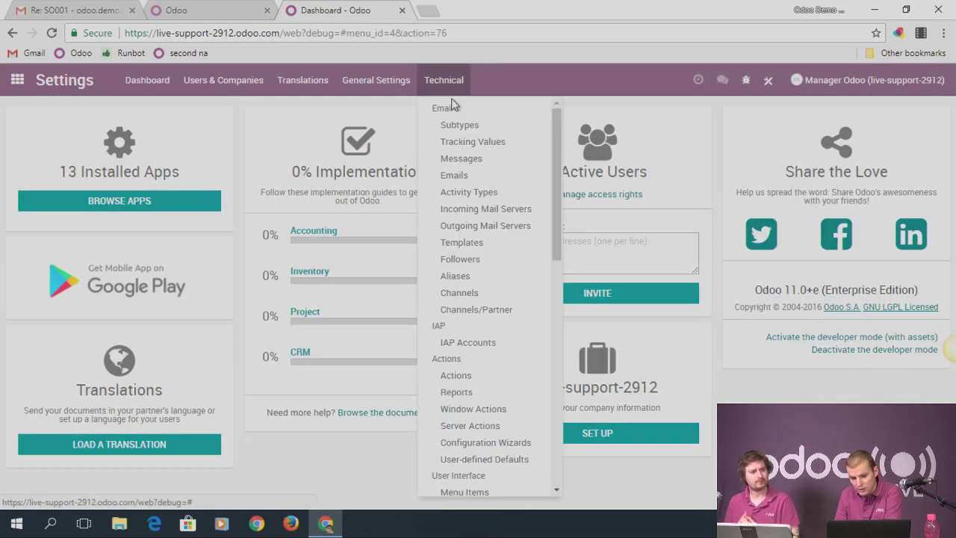
click(475, 163)
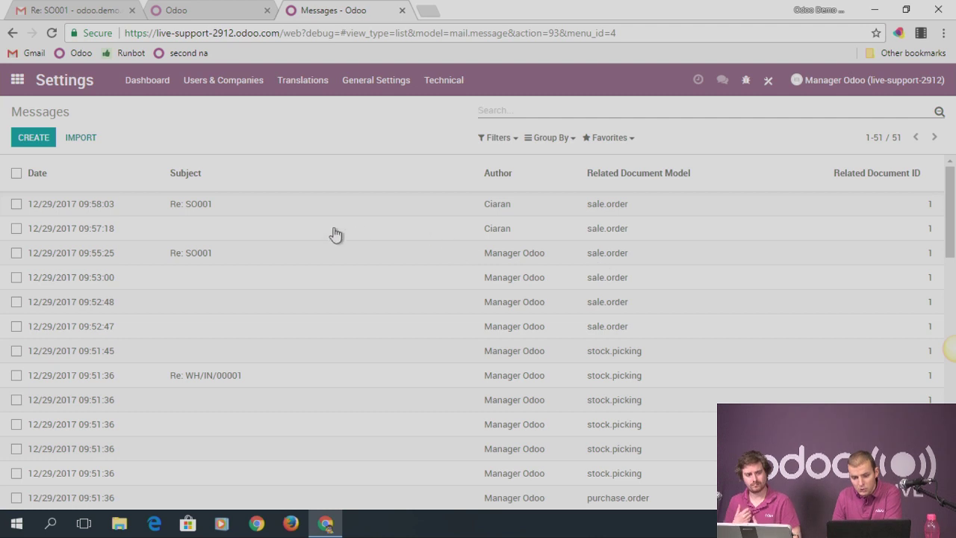
Inspect the 09:58:03 Re: SO001 message, with body 'test3', and its recipients
click(191, 206)
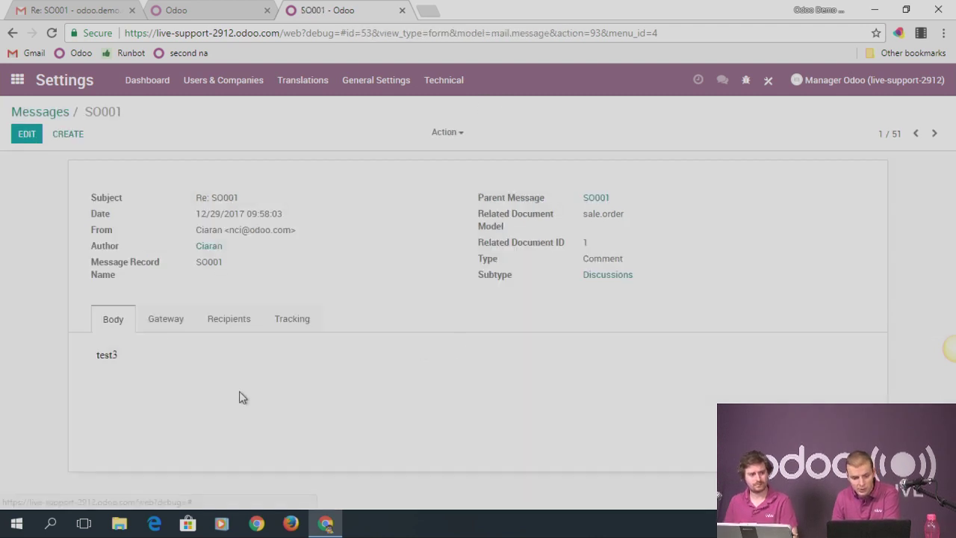
drag(136, 352, 87, 359)
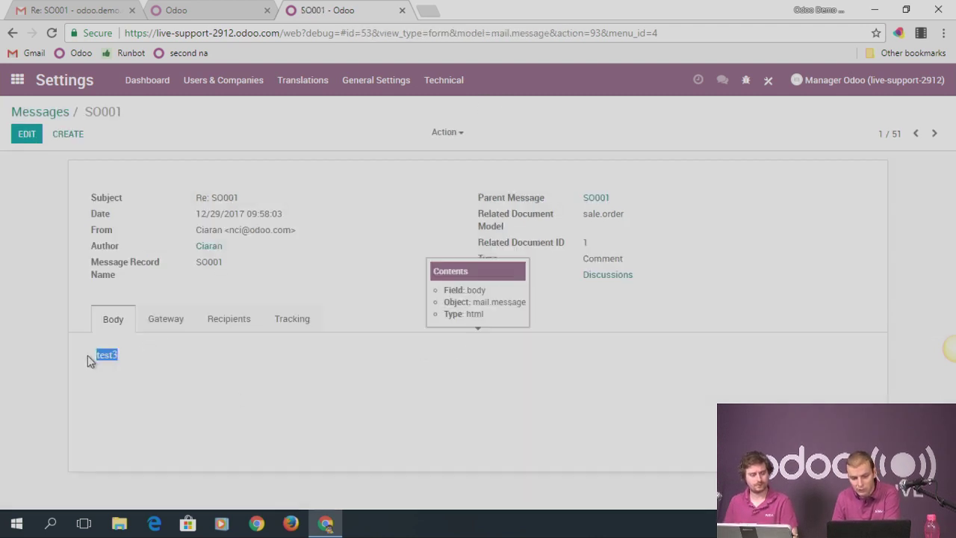
click(228, 323)
scroll(467, 401, down, 2)
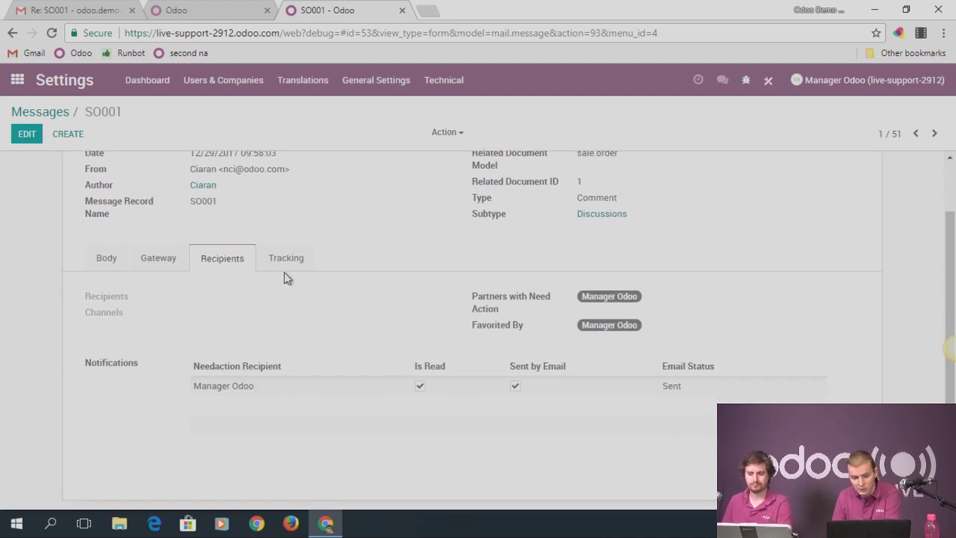
scroll(284, 278, up, 2)
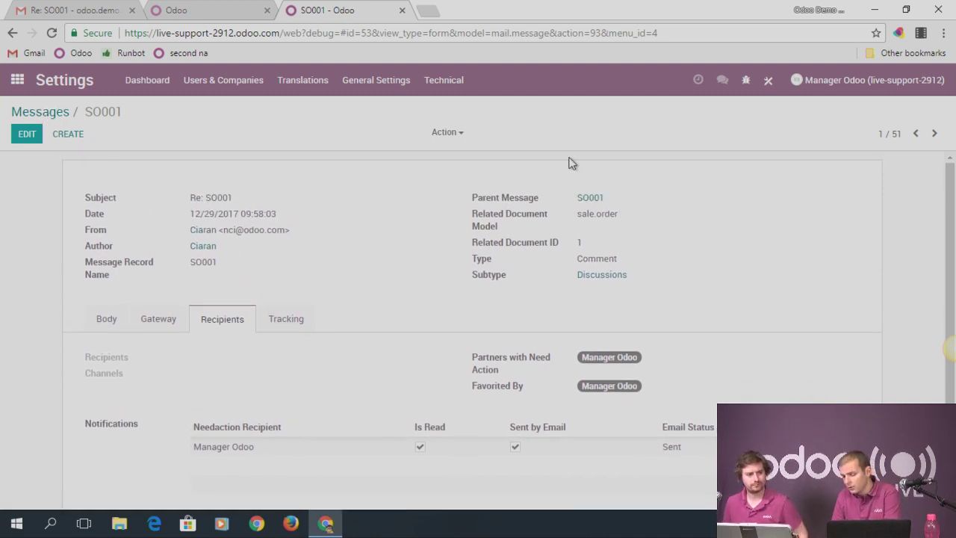
click(44, 114)
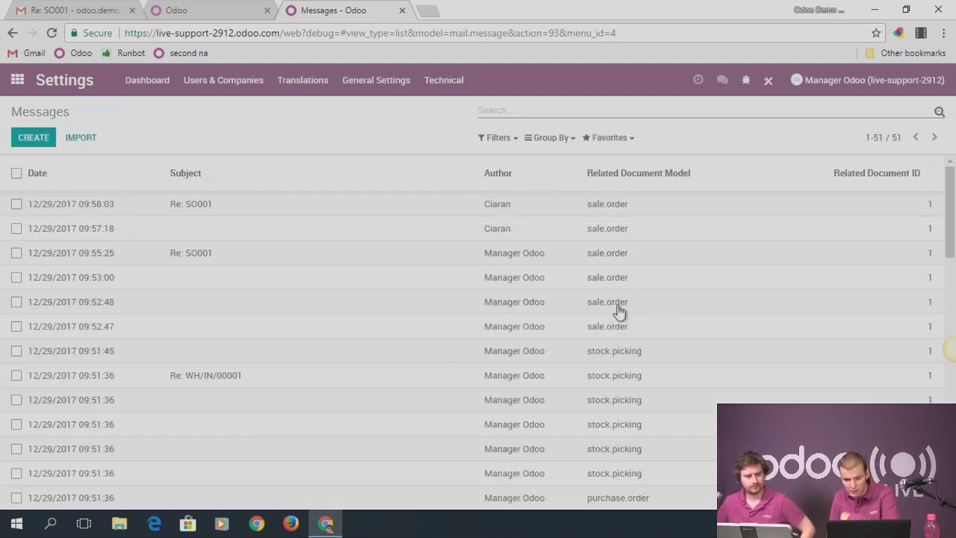
Open the 09:52:47 SO001 message and browse the next two records with the arrows
click(71, 331)
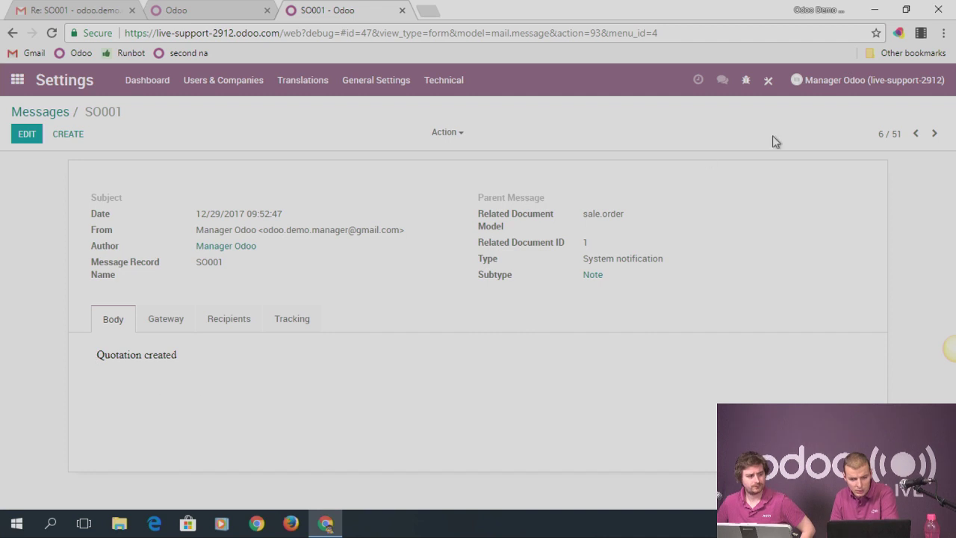
click(933, 137)
click(933, 138)
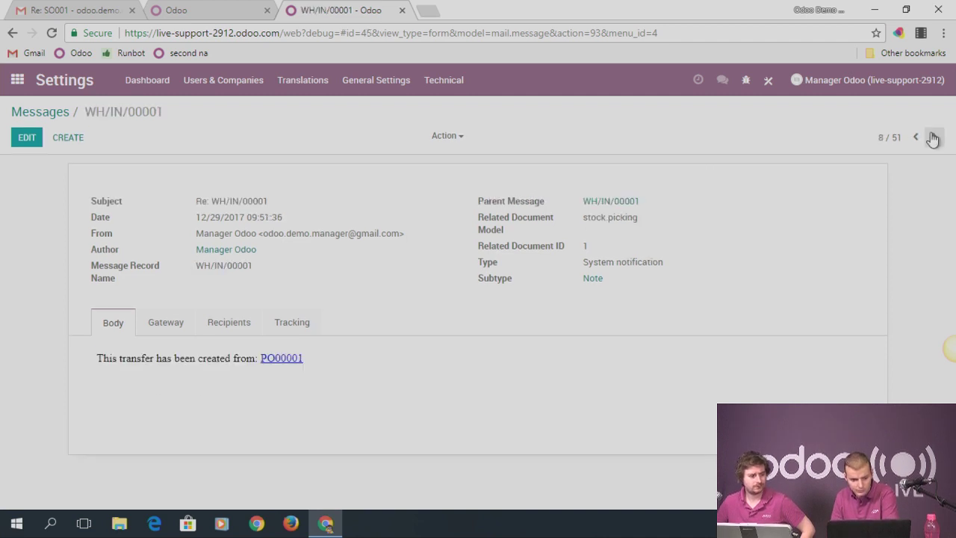
click(52, 113)
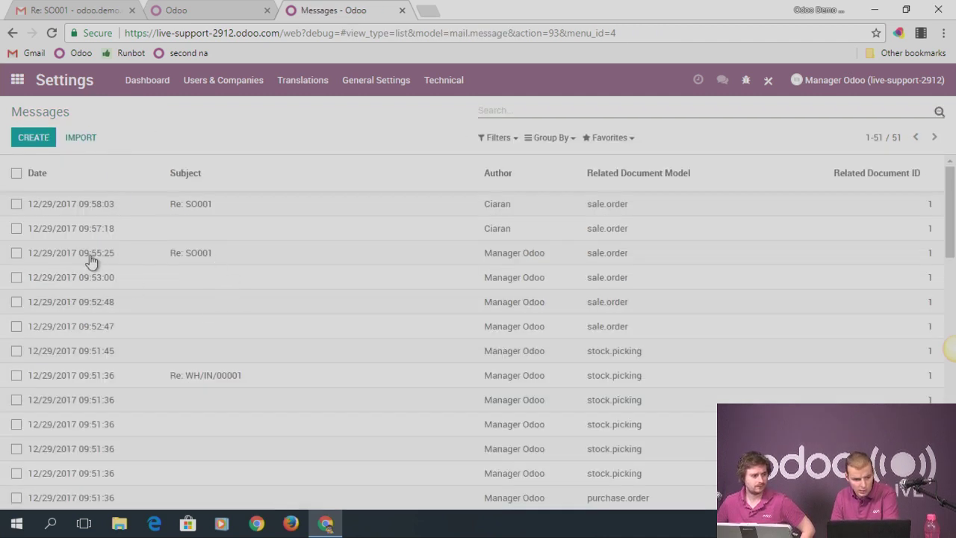
Open the 09:55:25 Re: SO001 message with body 'Test' and check its recipients
click(88, 259)
double_click(106, 354)
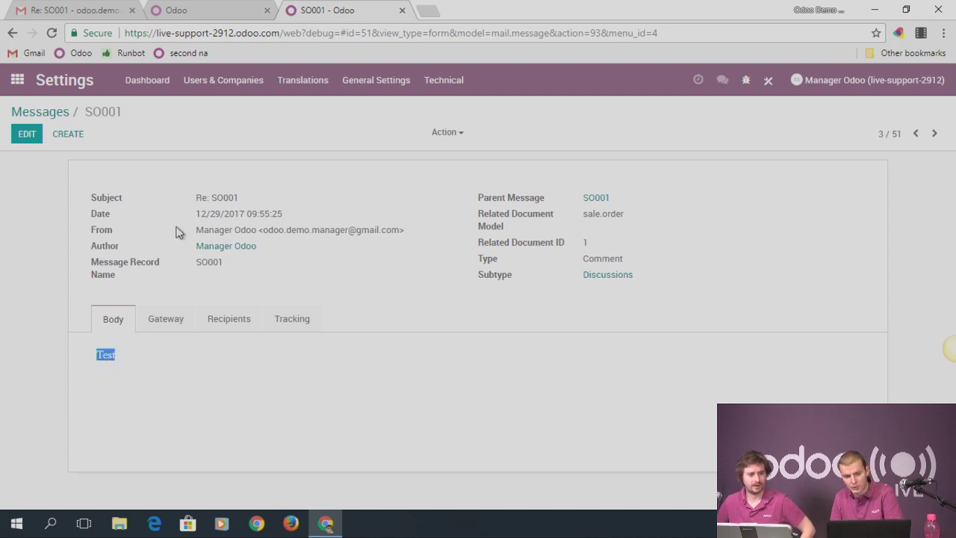
mouse_move(380, 360)
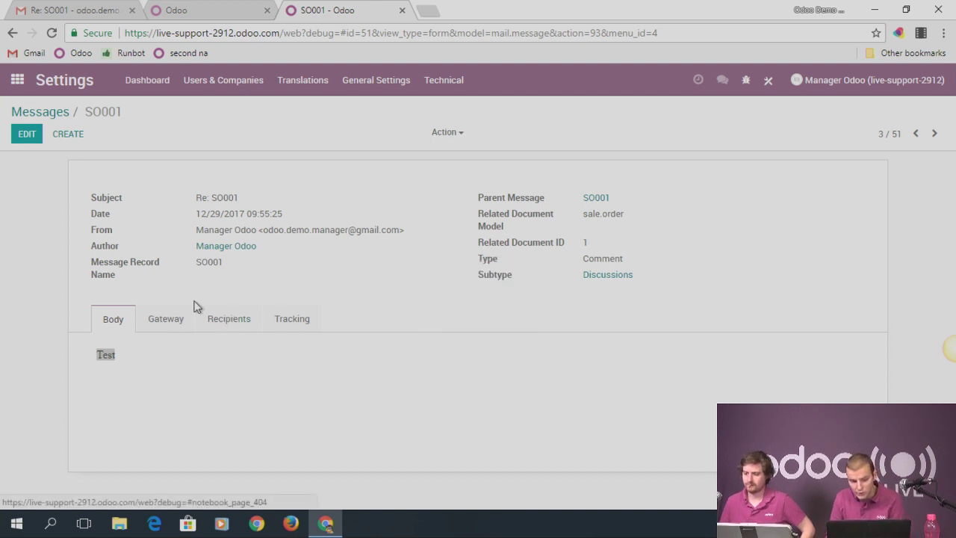
click(232, 319)
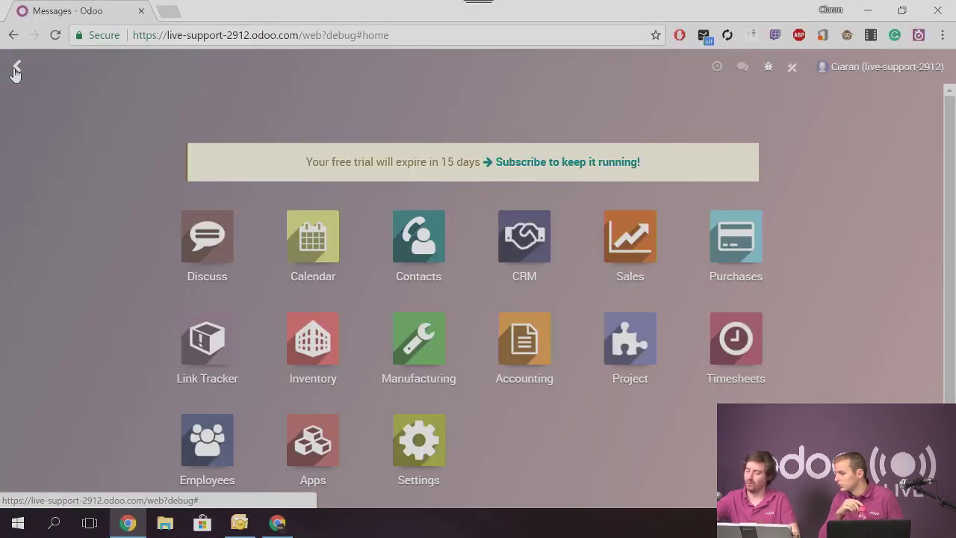
click(174, 242)
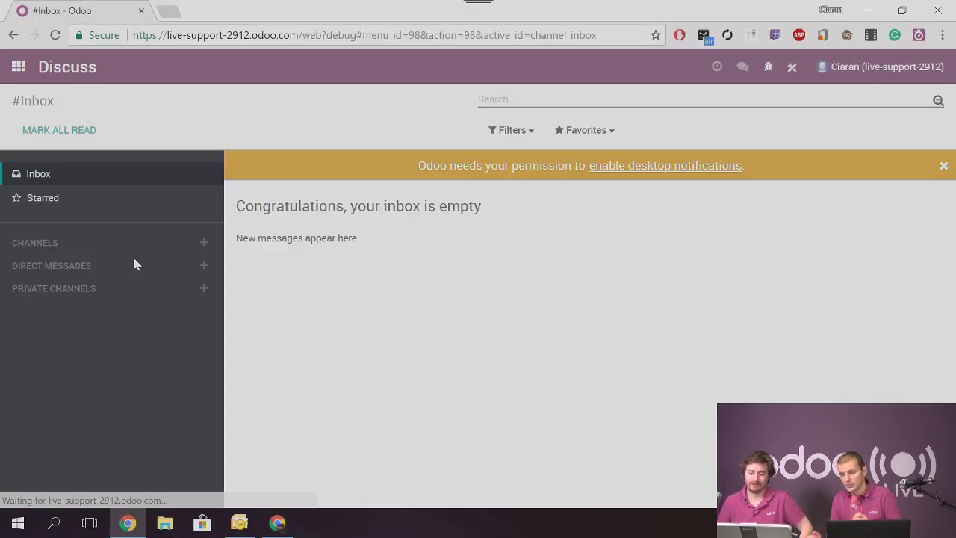
click(18, 66)
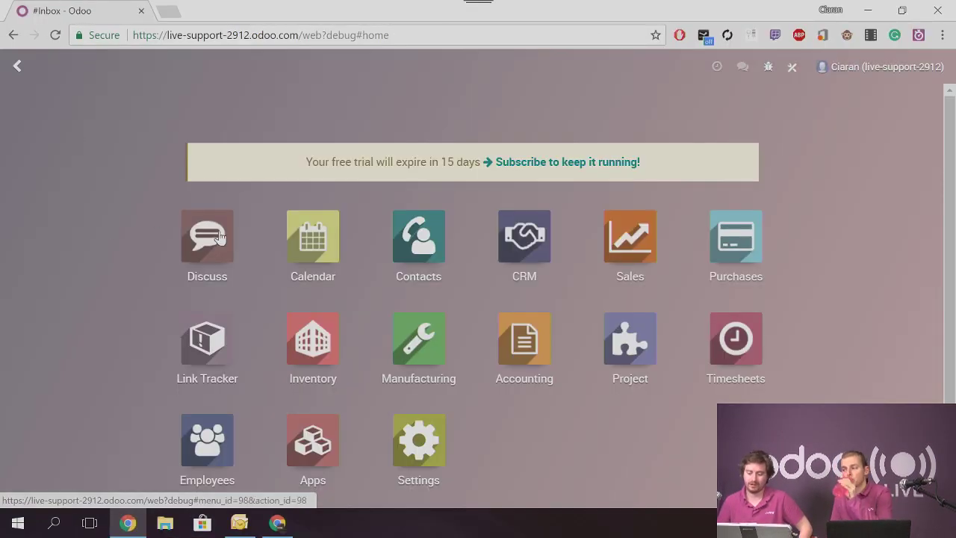
click(420, 437)
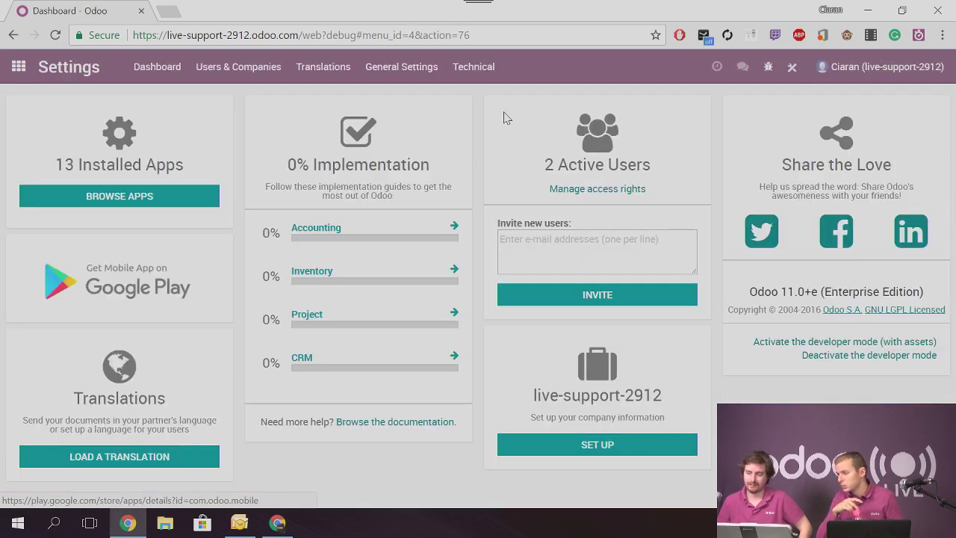
click(478, 68)
click(490, 195)
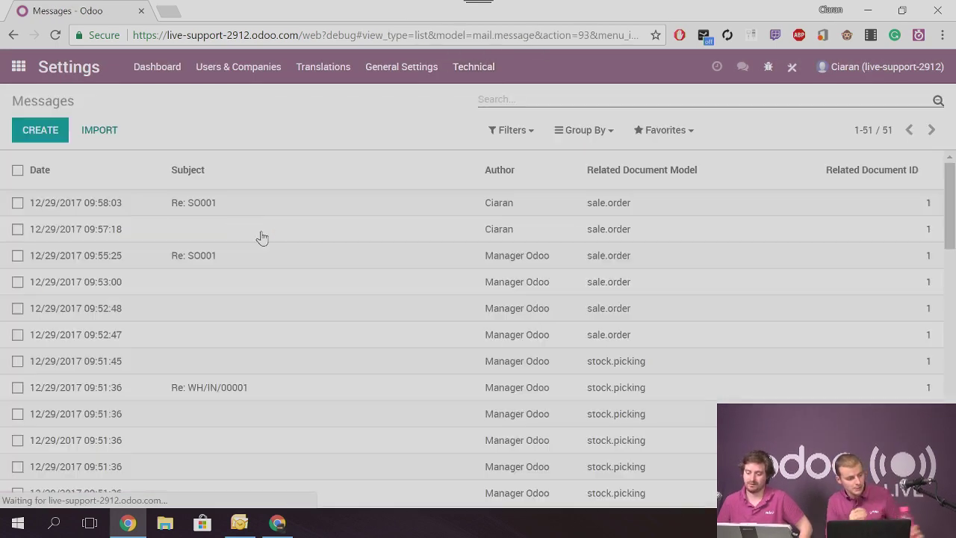
click(195, 258)
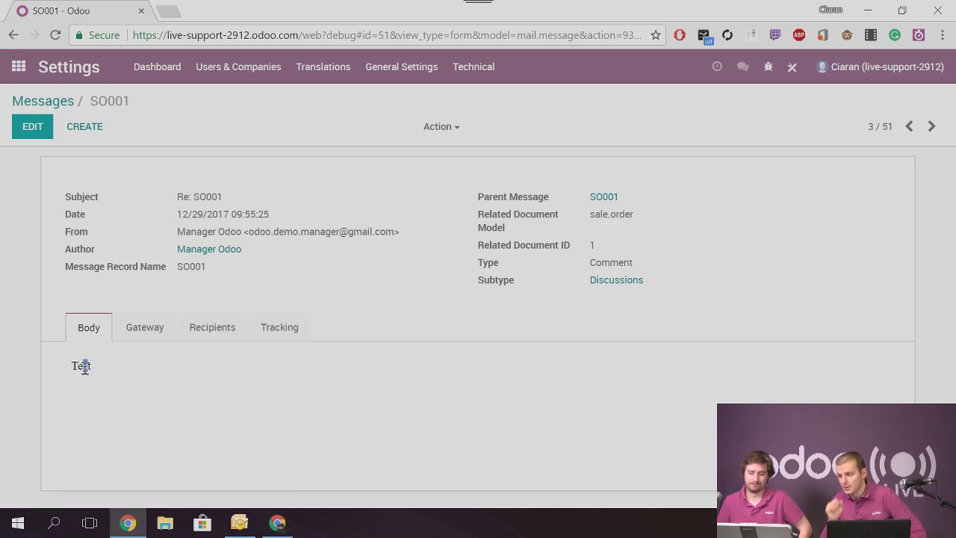
click(19, 67)
click(206, 246)
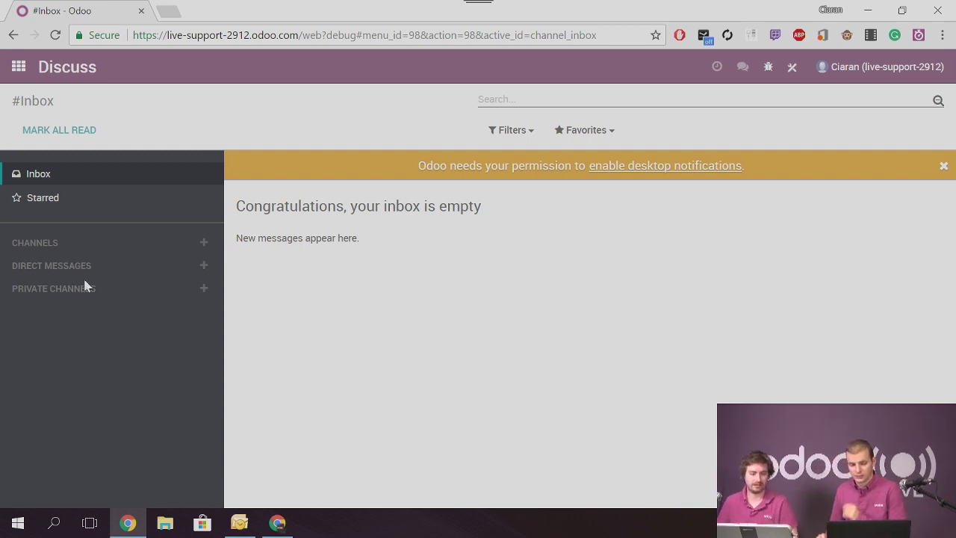
click(18, 67)
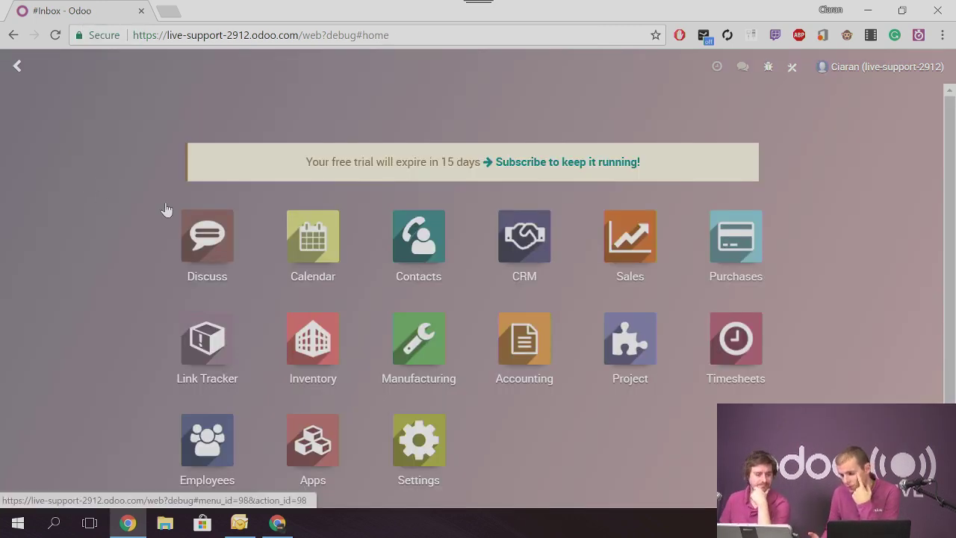
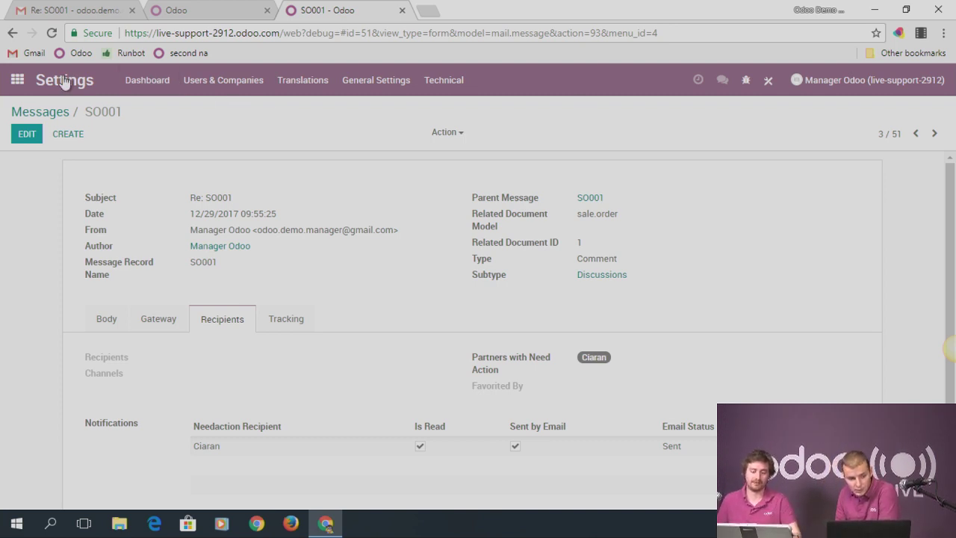
Create a 'Pallet of 36 units' unit of measure in the Unit category and save it
click(17, 79)
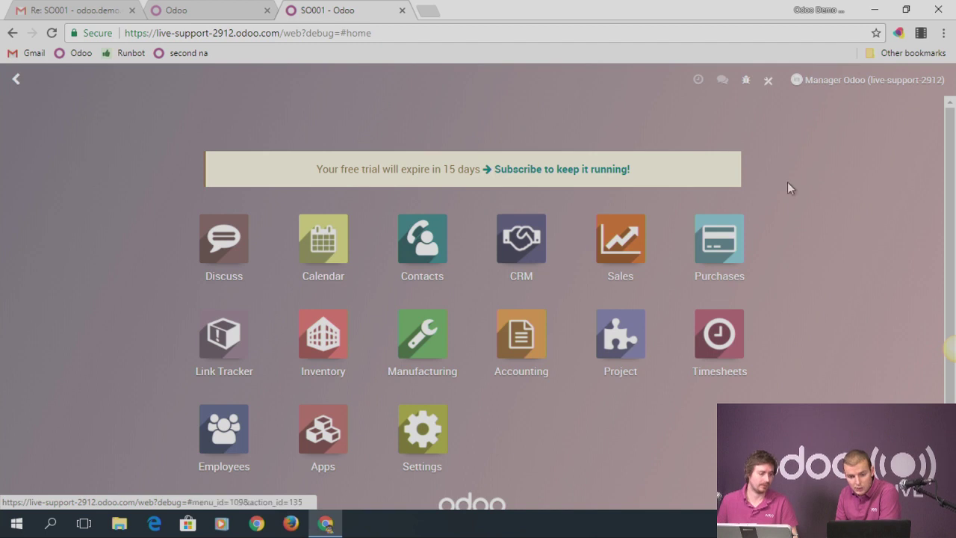
click(648, 254)
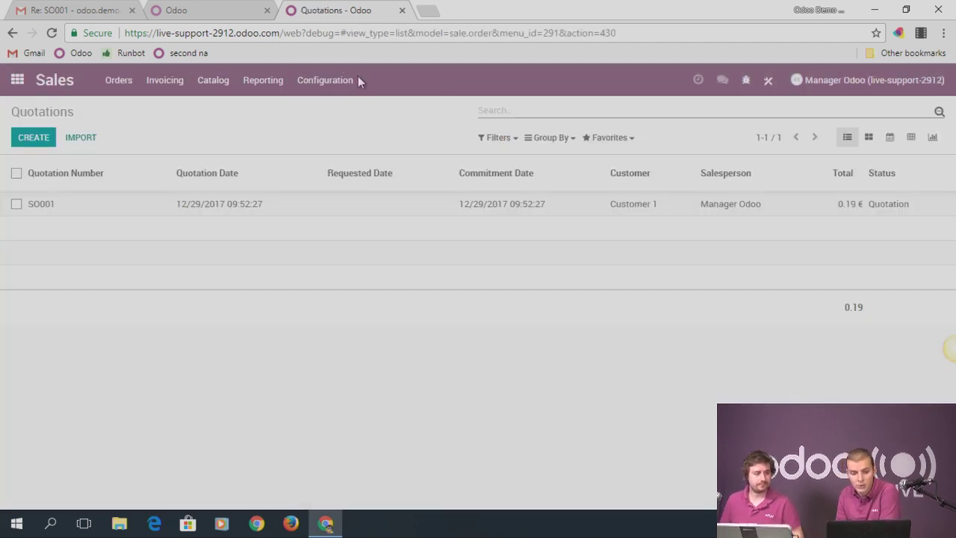
click(335, 82)
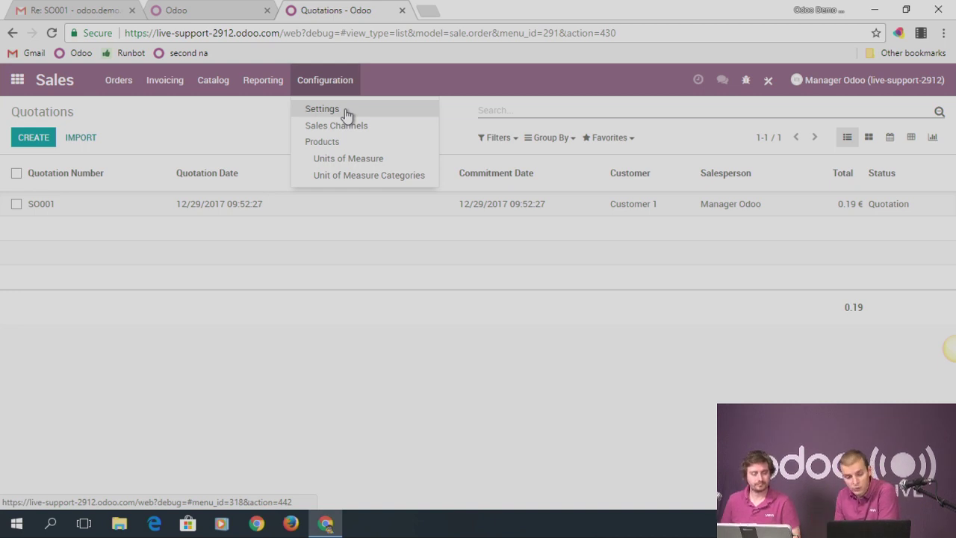
click(345, 160)
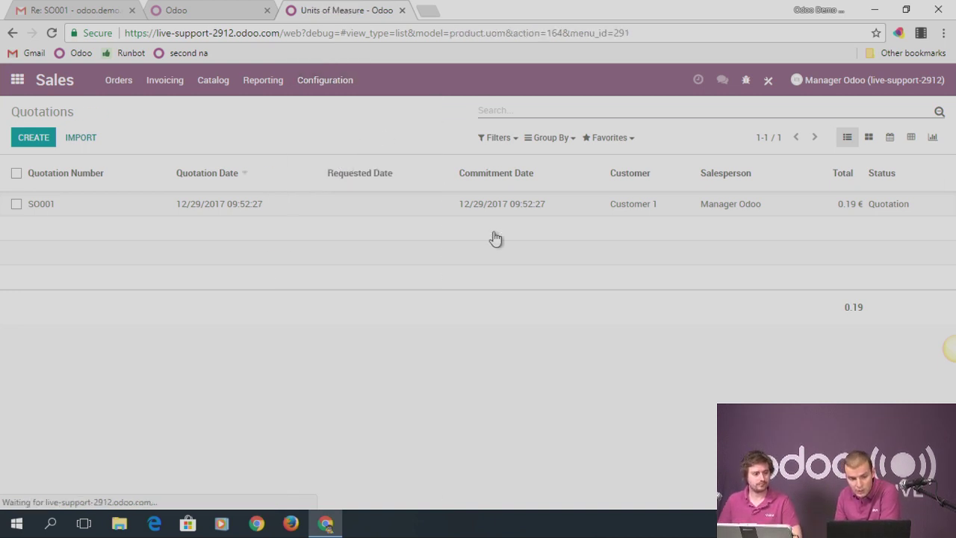
click(33, 138)
text(Pallet à)
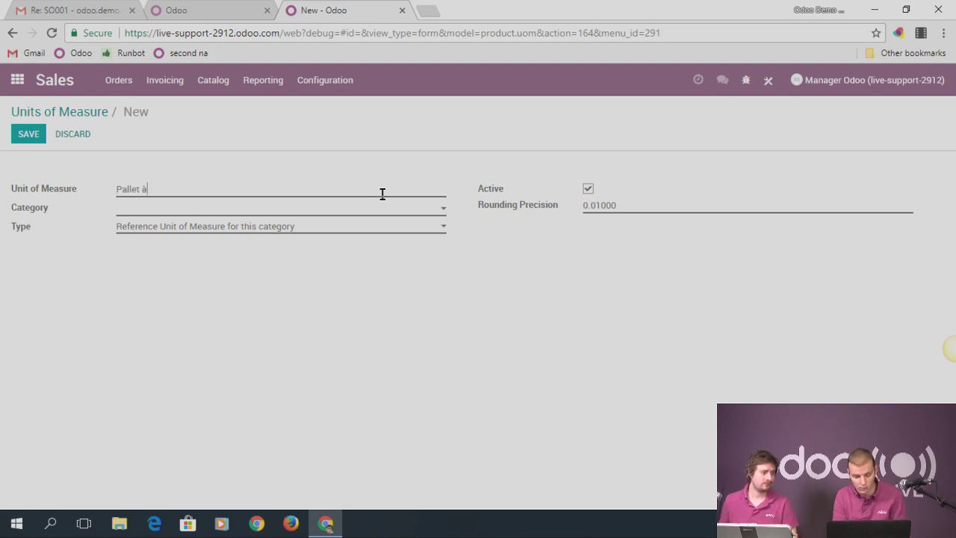
text(f 36)
key(BackSpace)
key(BackSpace)
key(BackSpace)
key(BackSpace)
key(BackSpace)
text(of 3)
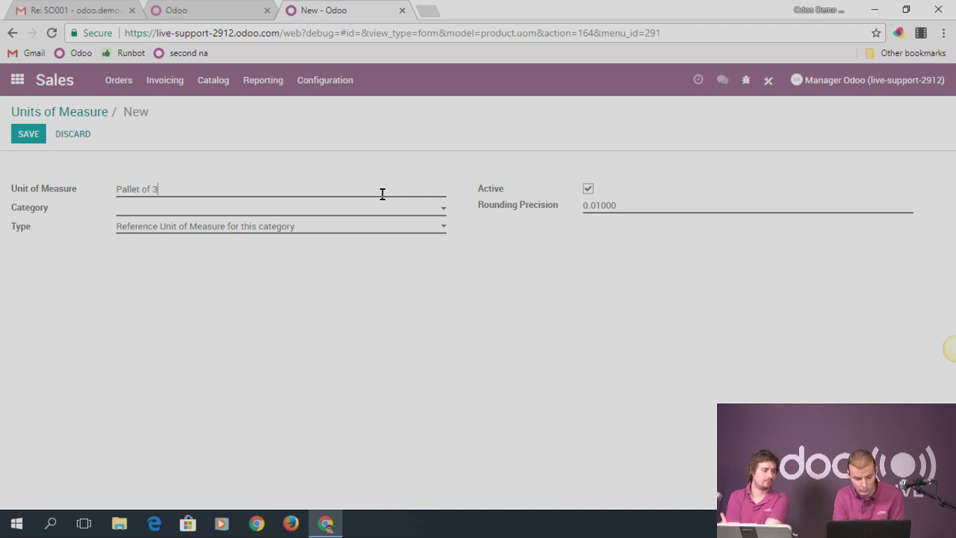
text(6 units)
click(275, 209)
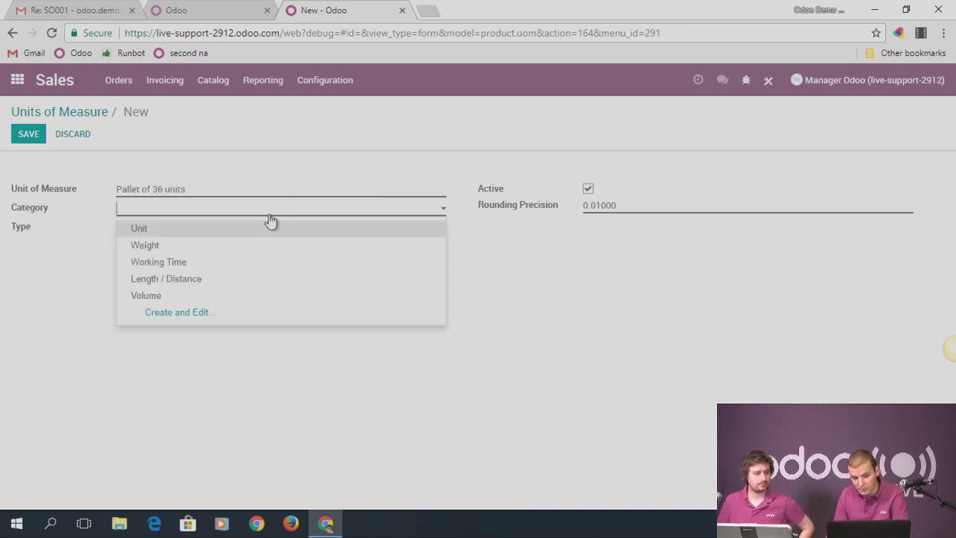
click(250, 223)
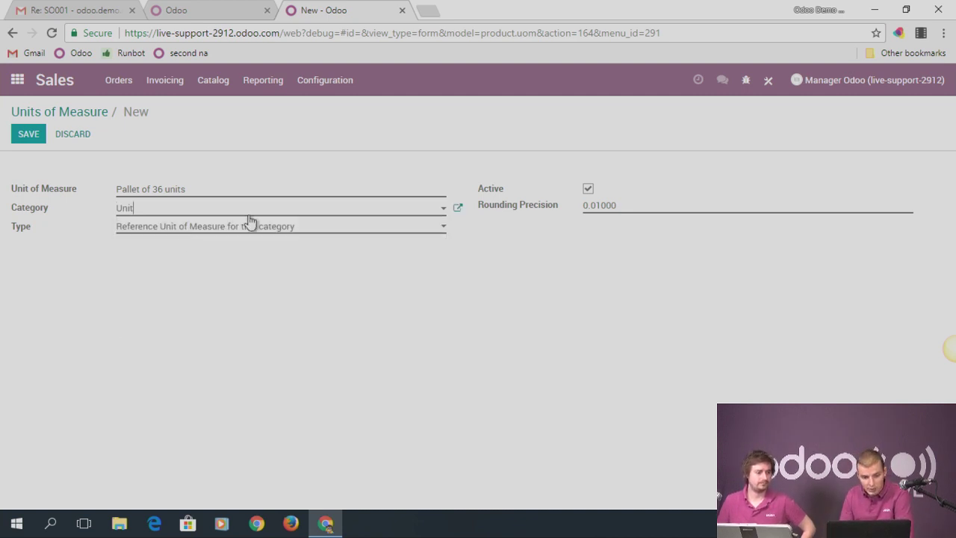
click(27, 139)
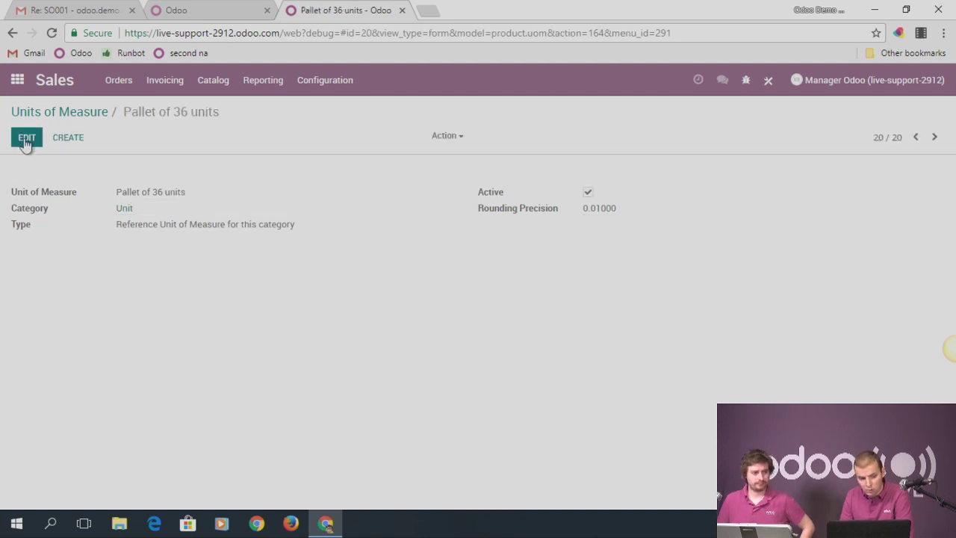
Make Pallet of 36 units a Bigger unit with ratio 36 and save it
click(26, 141)
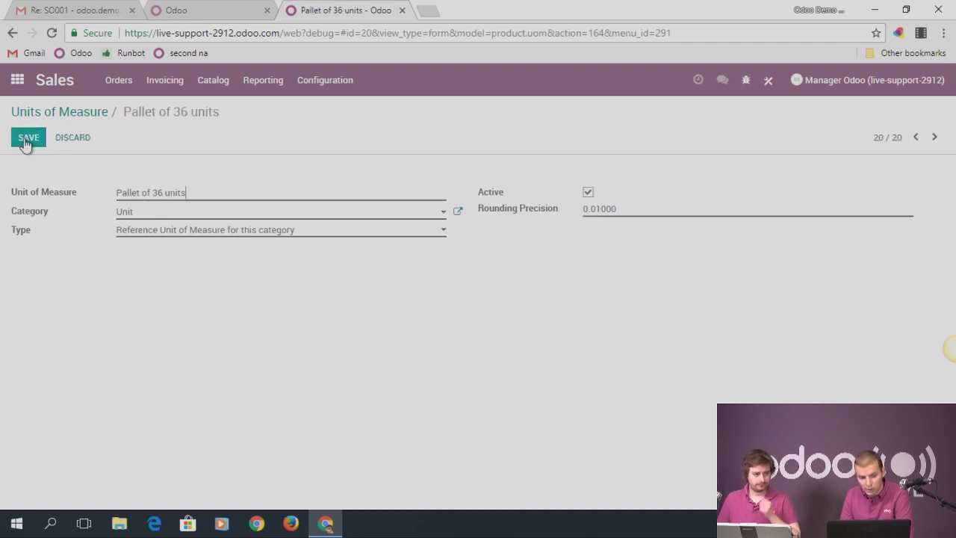
click(169, 232)
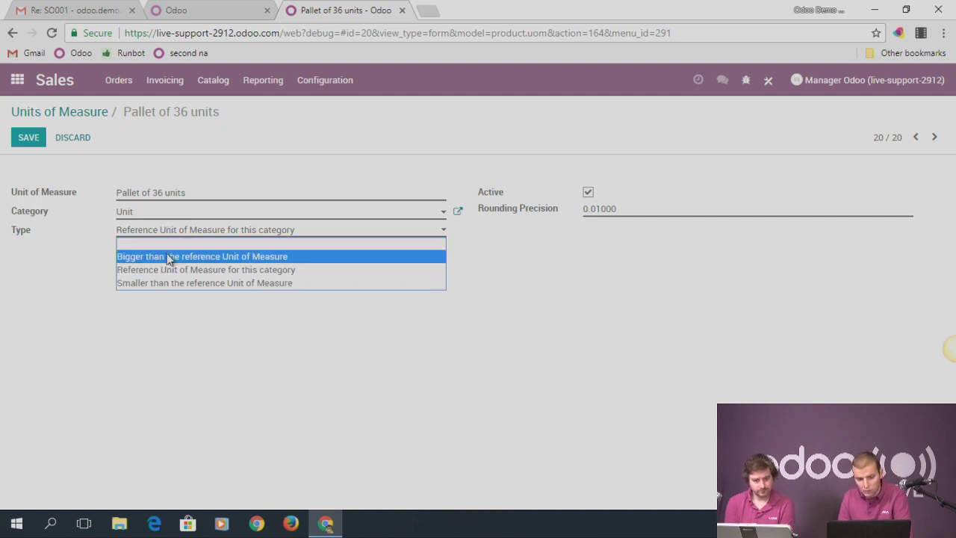
click(169, 257)
drag(148, 248, 102, 262)
text(36)
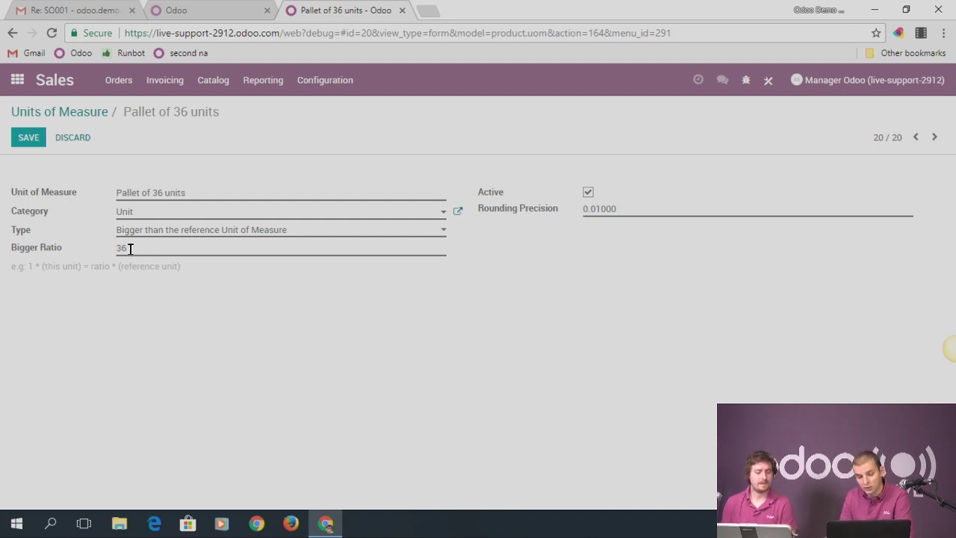
click(31, 140)
click(113, 82)
Start a new quotation for Customer 1 with a Product 1 order line
click(124, 110)
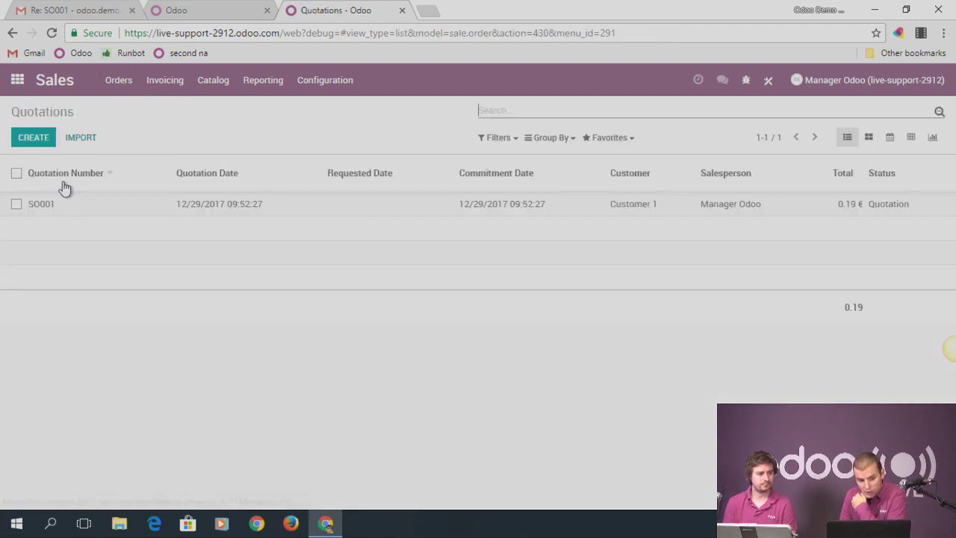
click(32, 142)
click(222, 261)
click(222, 278)
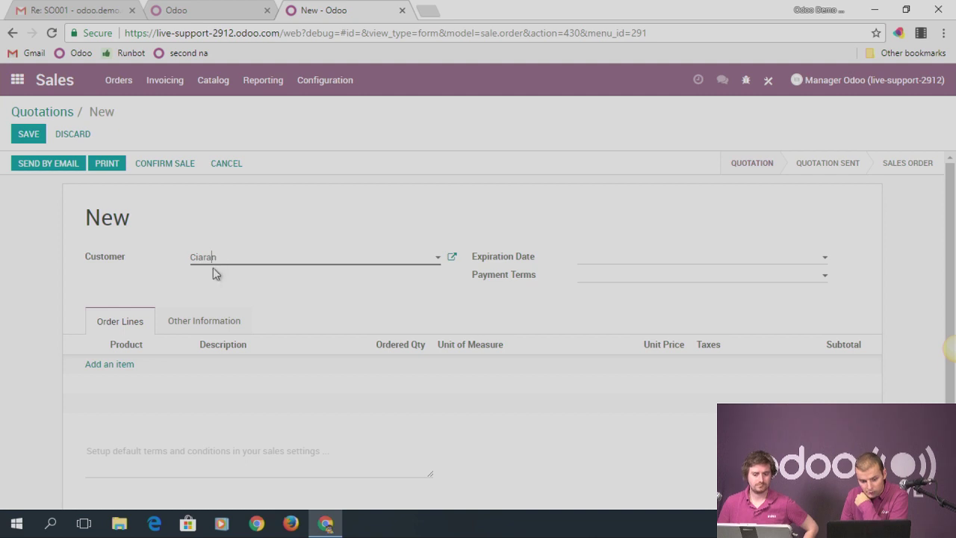
click(223, 292)
click(132, 364)
click(138, 366)
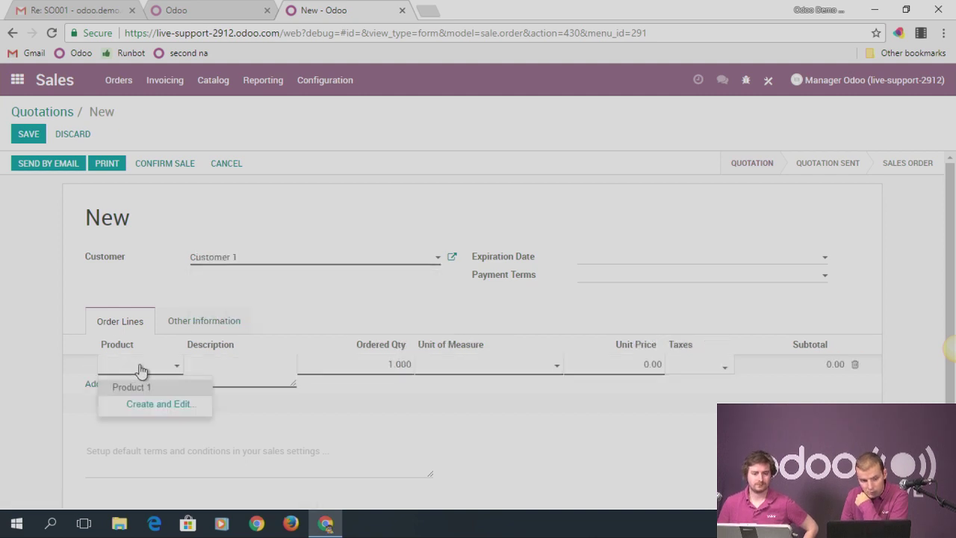
click(166, 387)
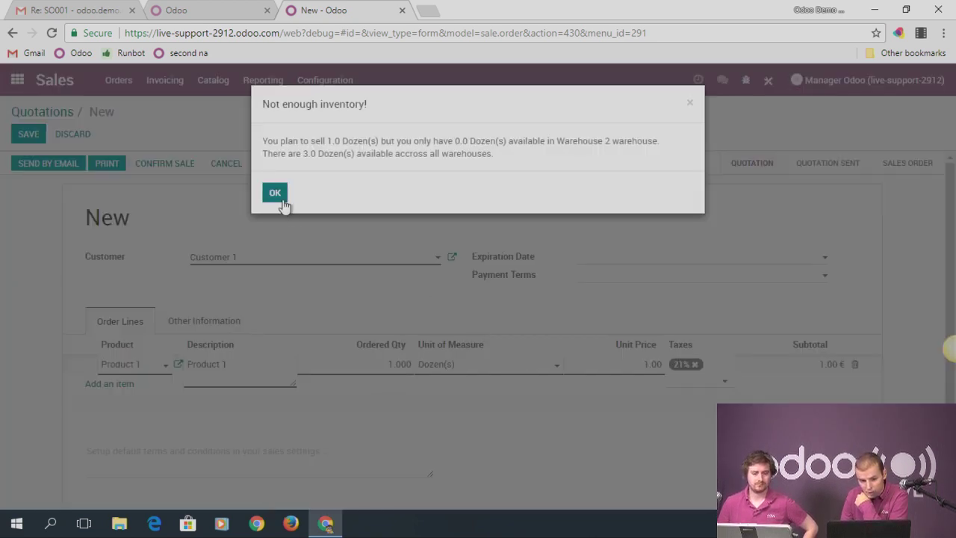
click(283, 203)
Change the order's warehouse, sell Product 1 per Pallet of 36 units, then save and confirm
click(218, 322)
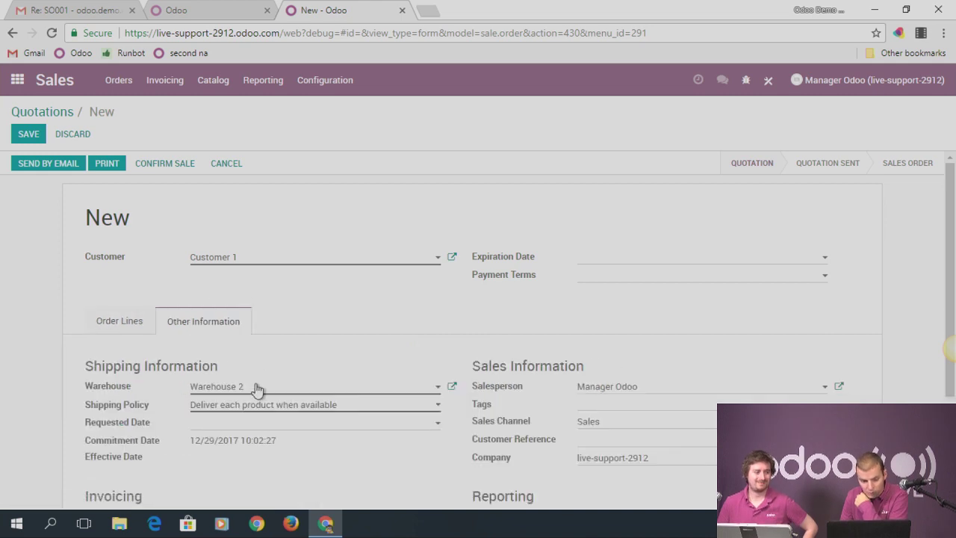
click(254, 386)
click(224, 404)
click(133, 326)
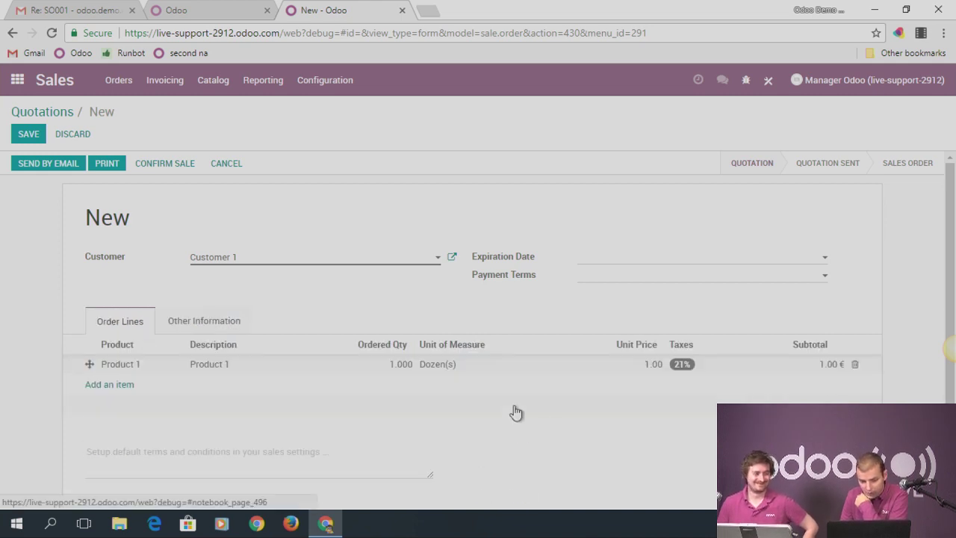
click(446, 365)
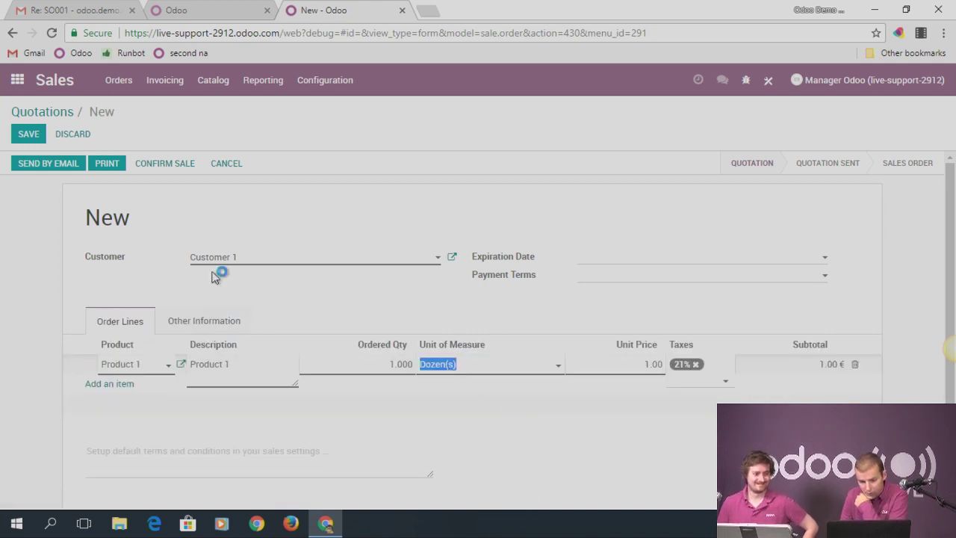
click(465, 368)
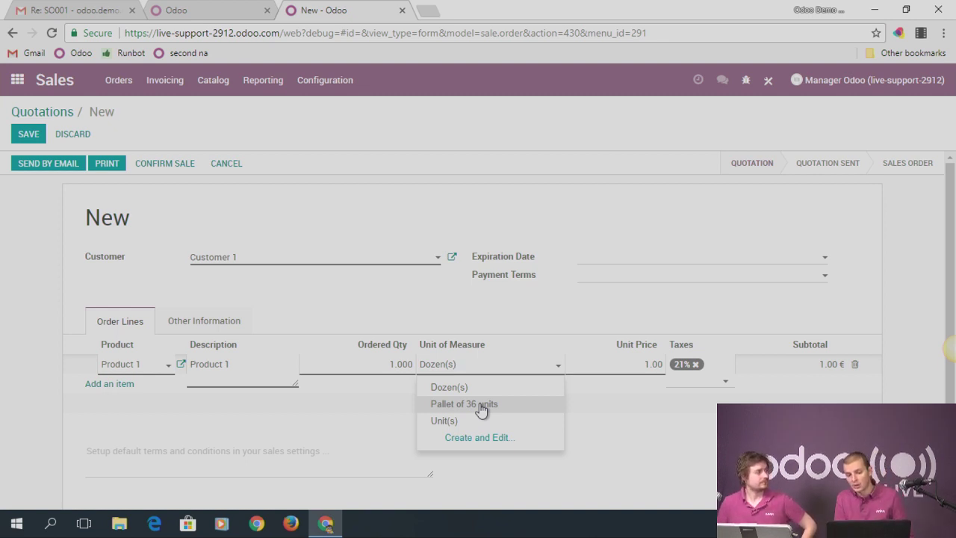
click(481, 406)
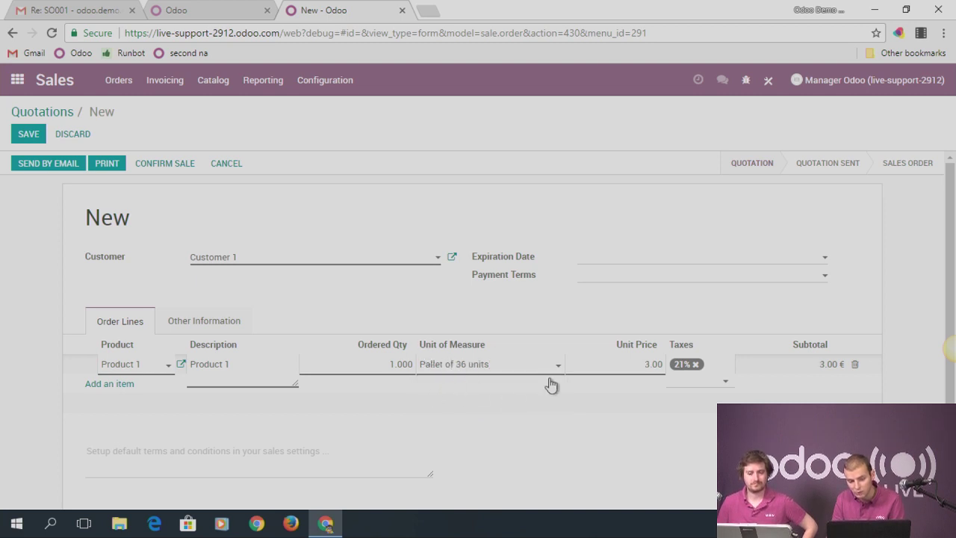
click(36, 133)
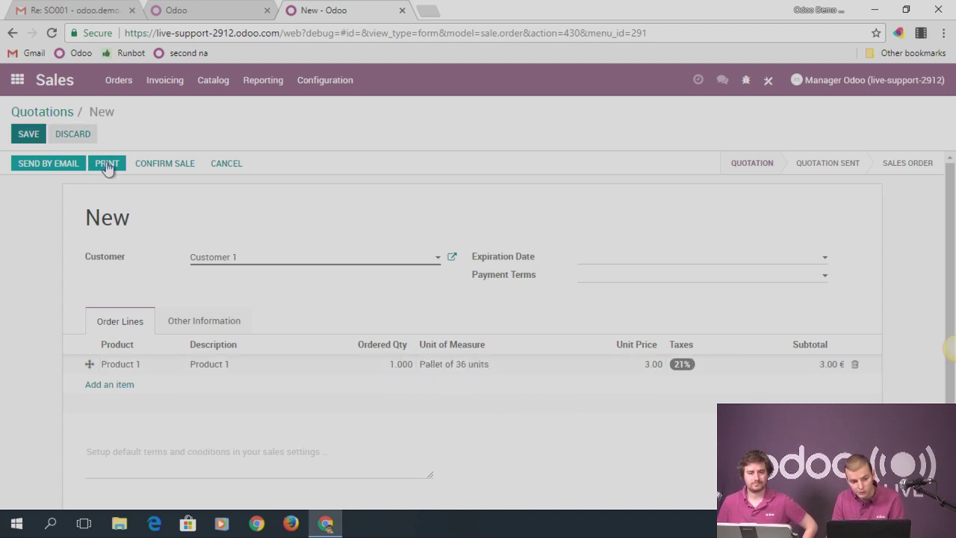
click(178, 168)
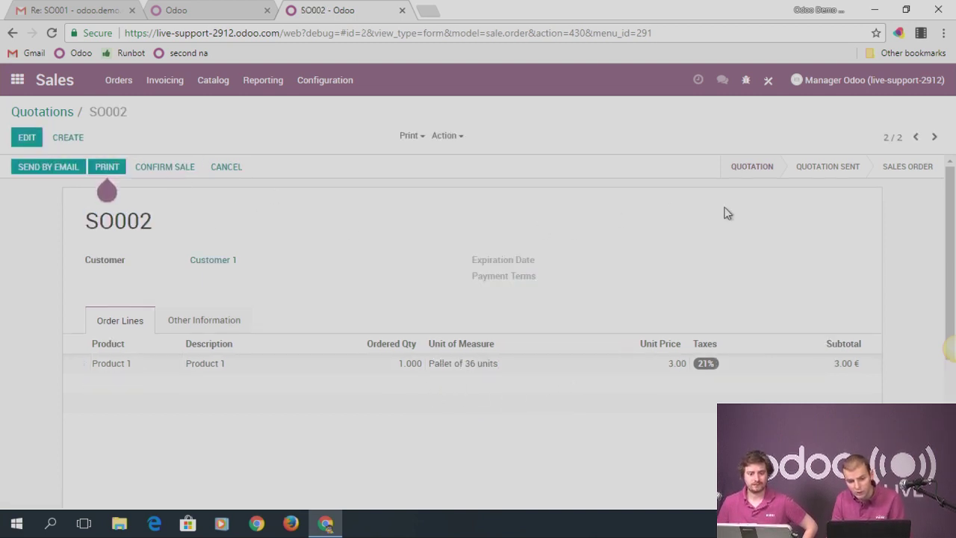
Validate the whole WH/OUT/00001 delivery for the confirmed order at once
click(821, 213)
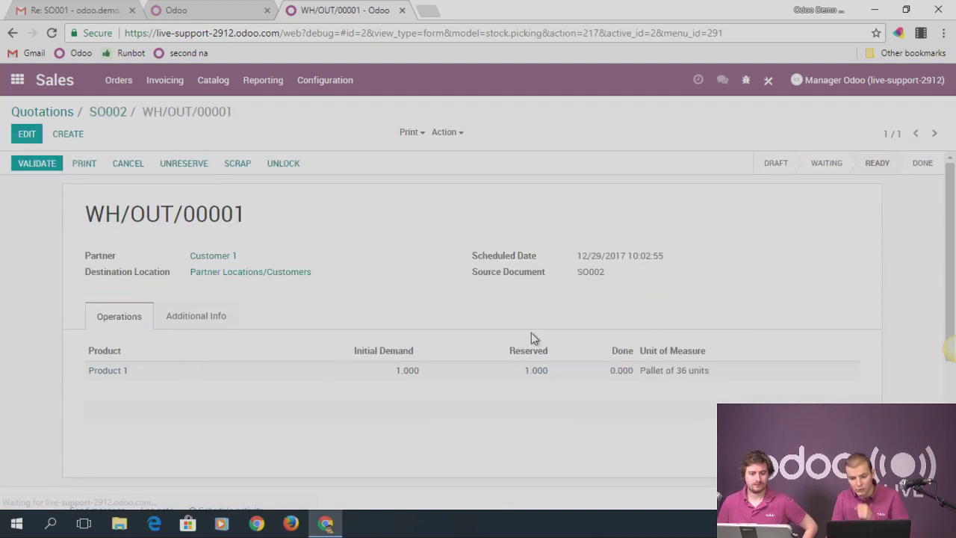
mouse_move(105, 377)
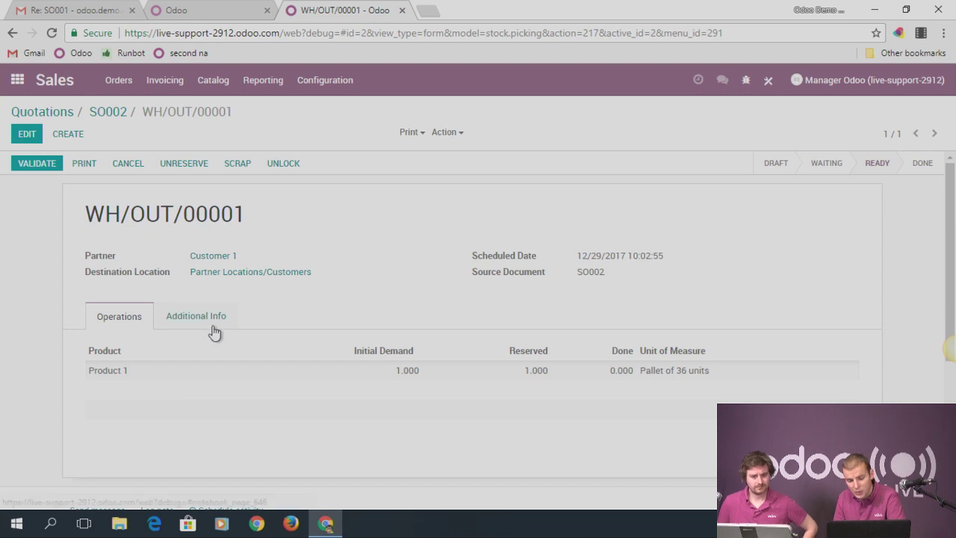
click(30, 162)
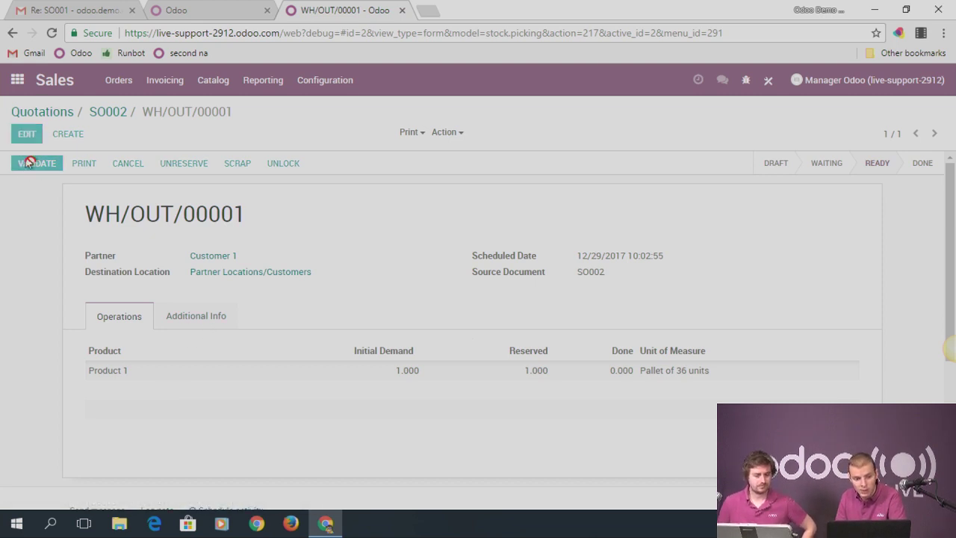
click(222, 210)
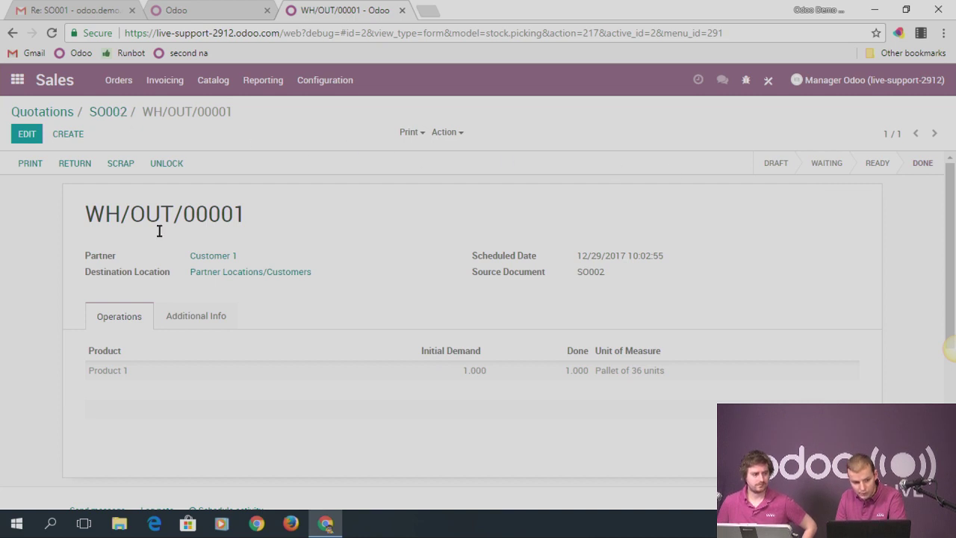
Inspect Product 1's stock move details, then return to the Quotations list
click(109, 369)
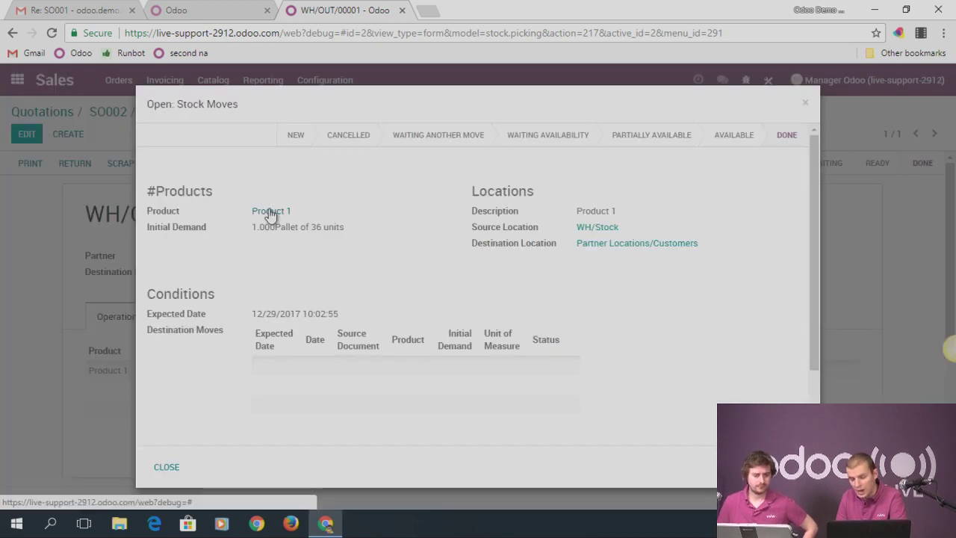
click(270, 212)
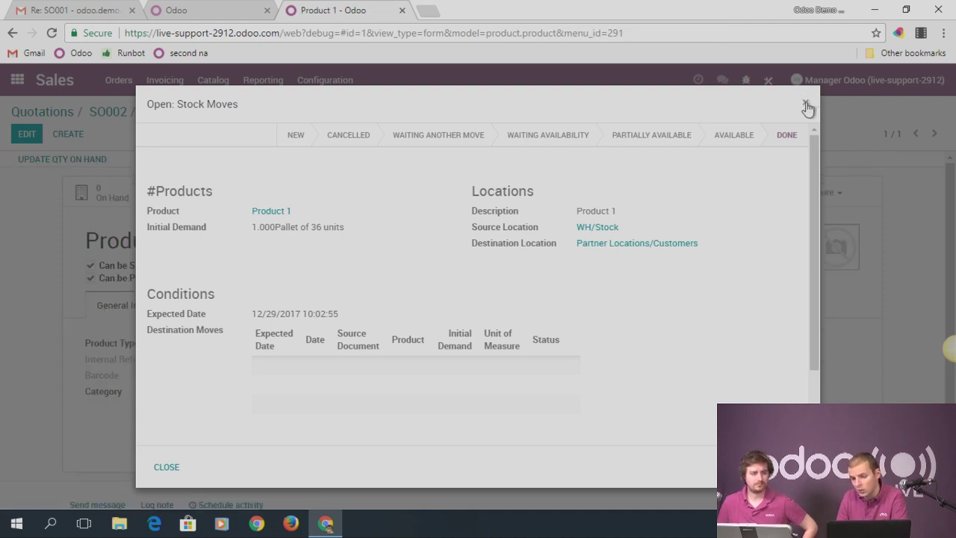
click(806, 105)
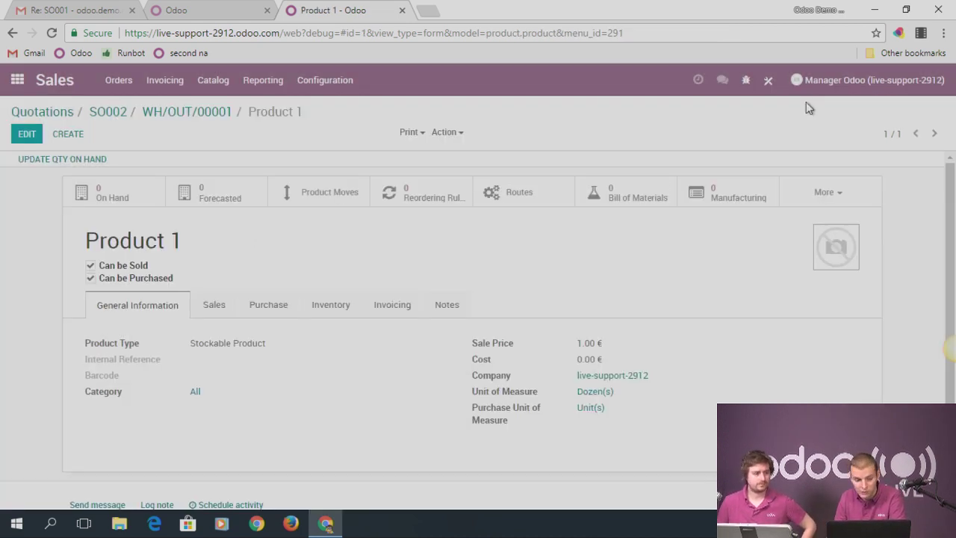
mouse_move(112, 203)
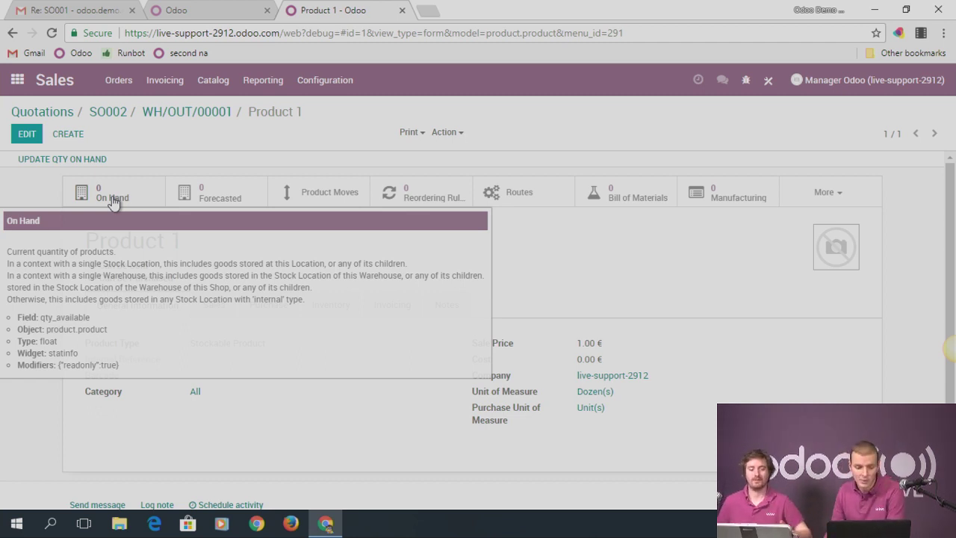
click(59, 112)
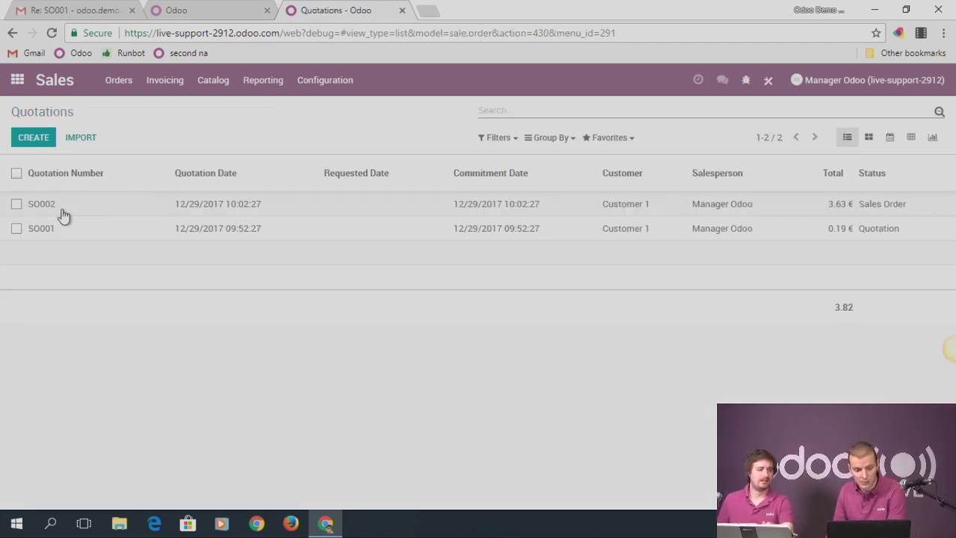
Reopen quotation SO001 to inspect its order lines, then open a blank browser tab
click(56, 231)
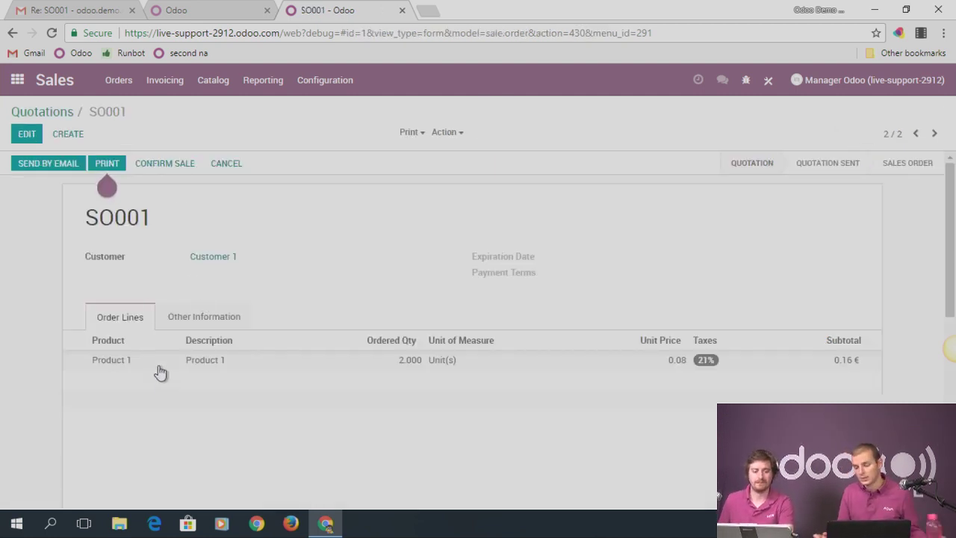
mouse_move(160, 371)
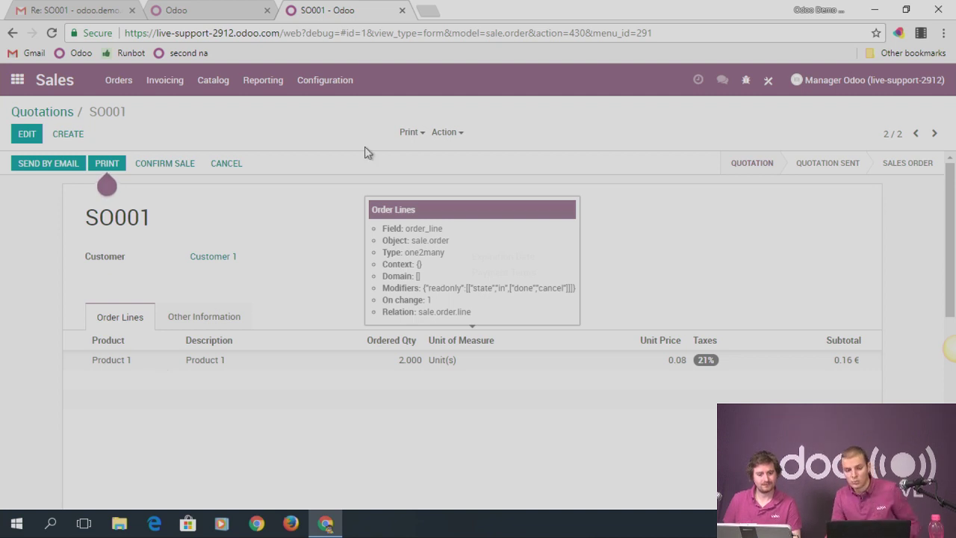
click(429, 11)
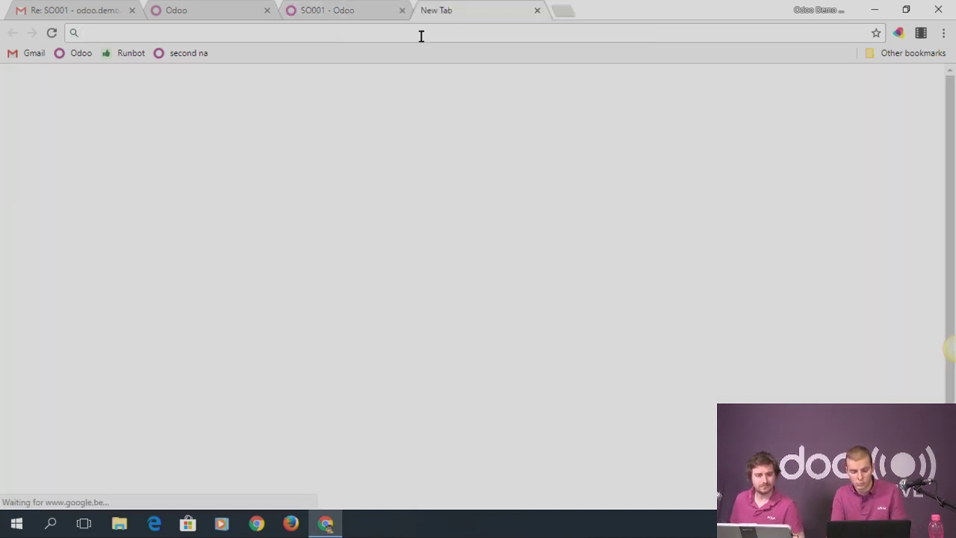
text(ww)
key(Return)
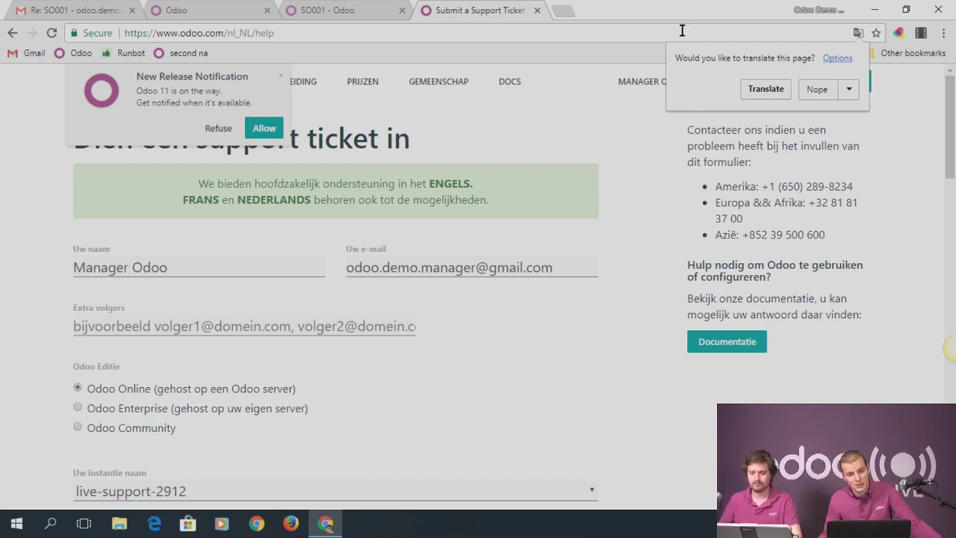
click(351, 9)
Enable Lots & Serial Numbers under Traceability in Inventory settings, save, and reopen Inventory
click(17, 80)
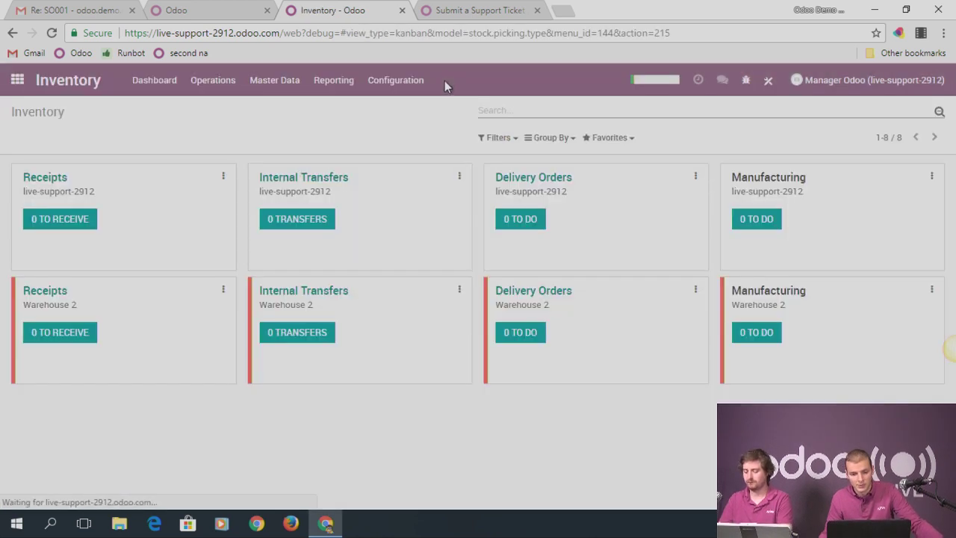
click(395, 80)
click(404, 107)
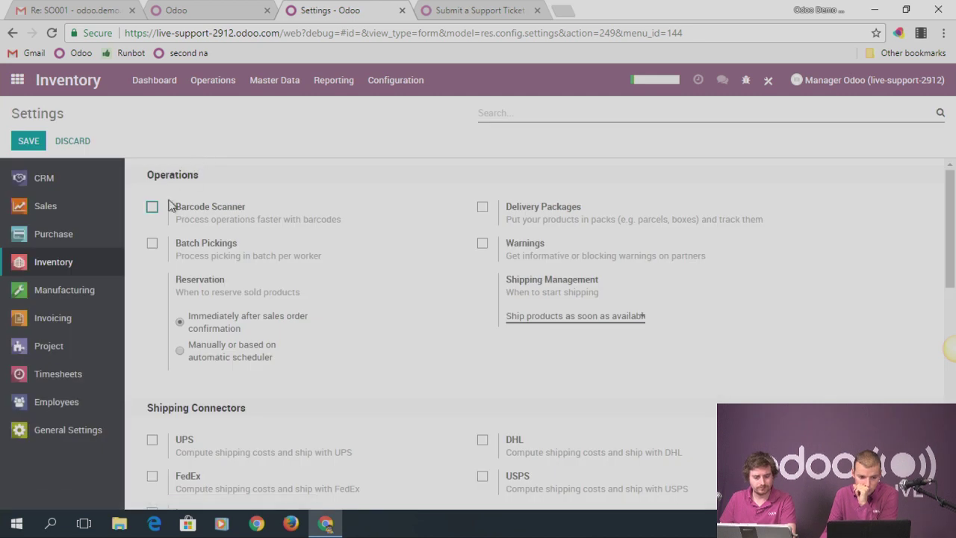
scroll(514, 250, down, 5)
scroll(219, 273, down, 4)
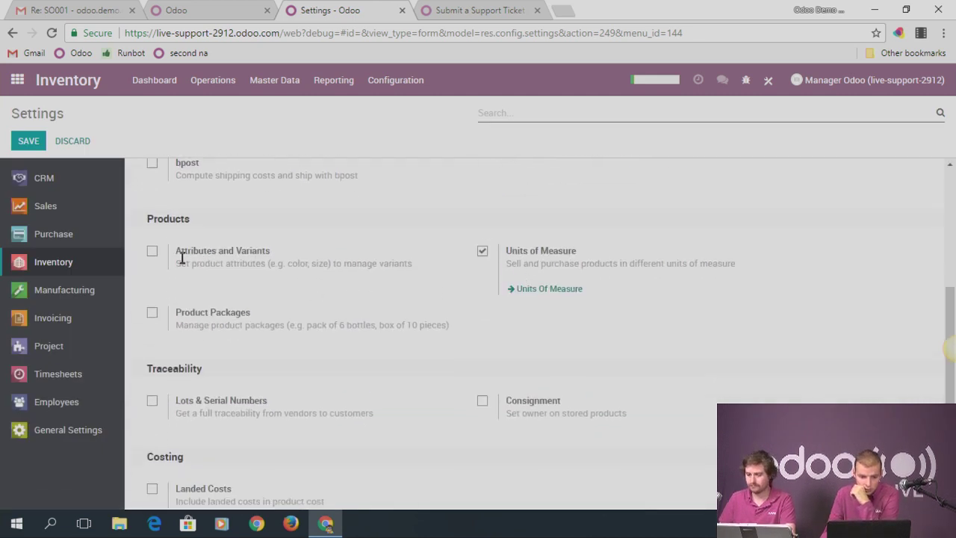
click(219, 261)
click(28, 140)
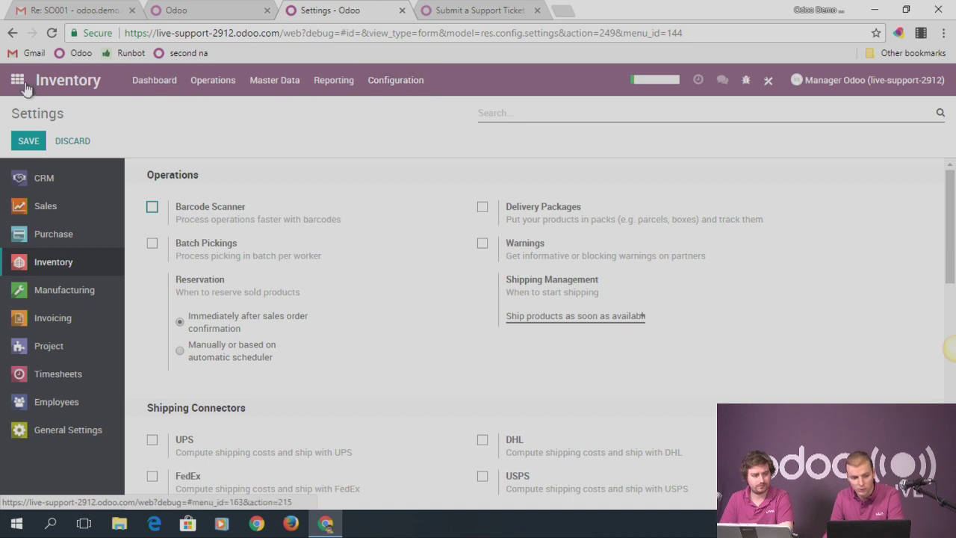
click(16, 80)
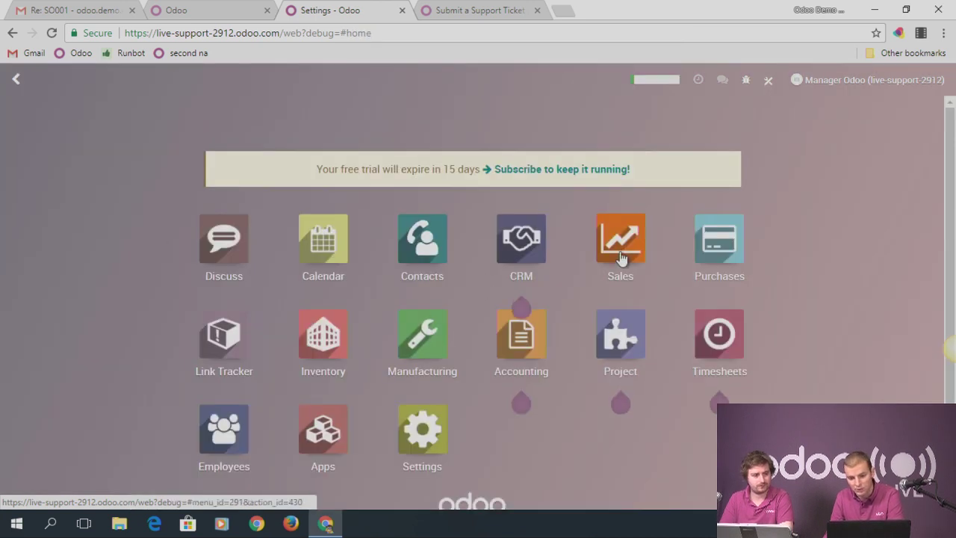
click(343, 353)
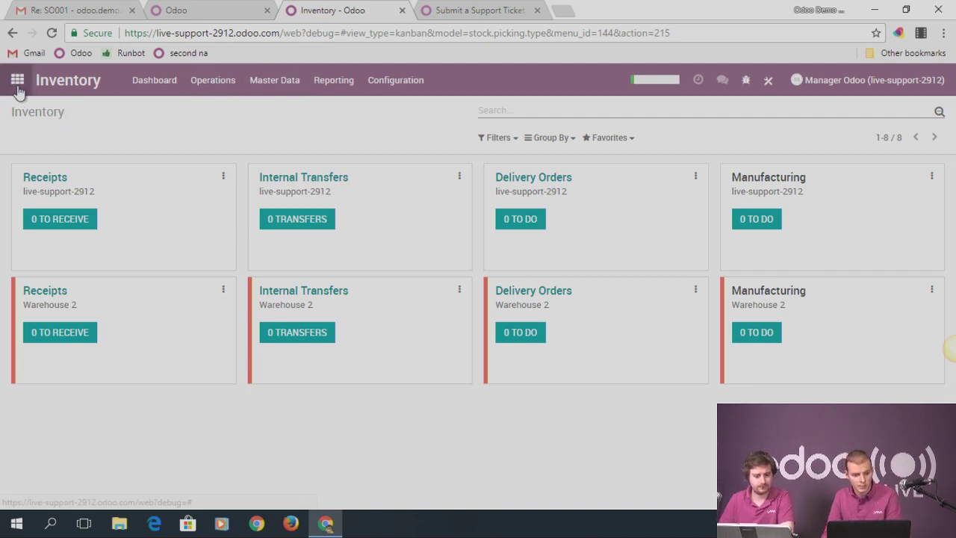
Add lot/serial number 0000001 for Product 1 under Lots/Serial Numbers and save it
click(203, 88)
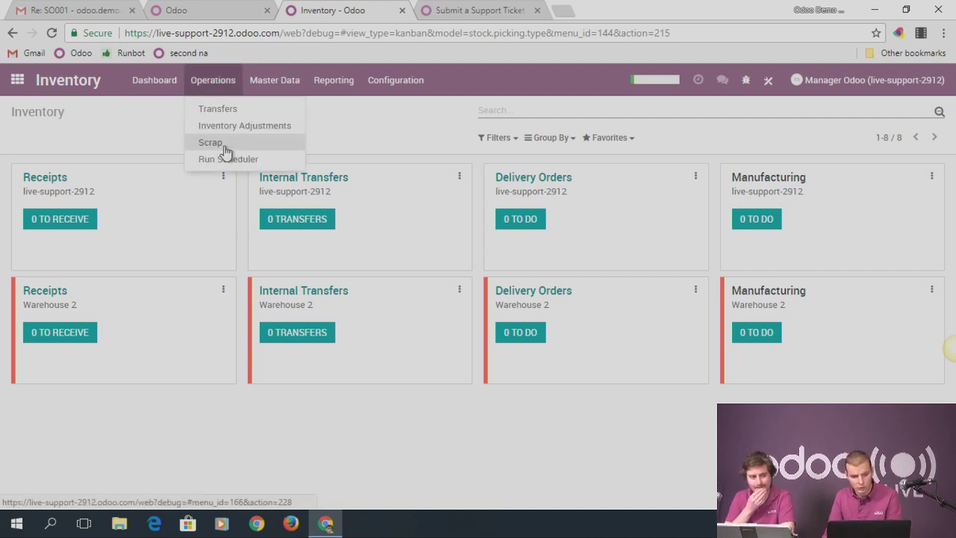
mouse_move(267, 88)
click(284, 146)
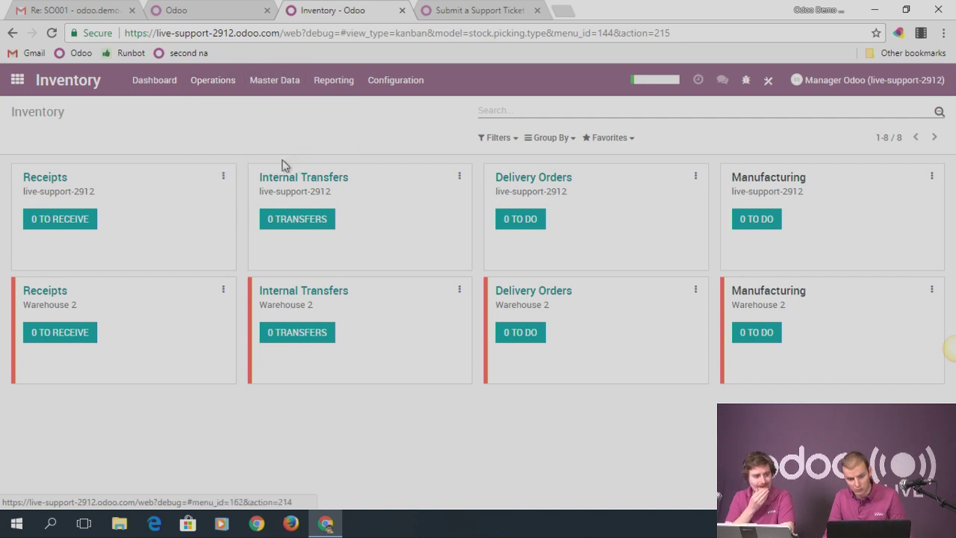
click(32, 137)
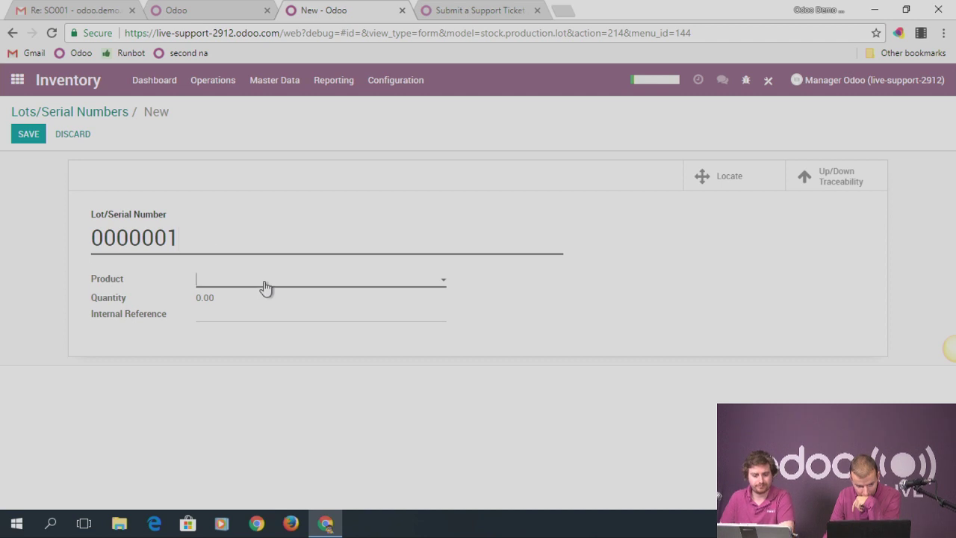
click(266, 284)
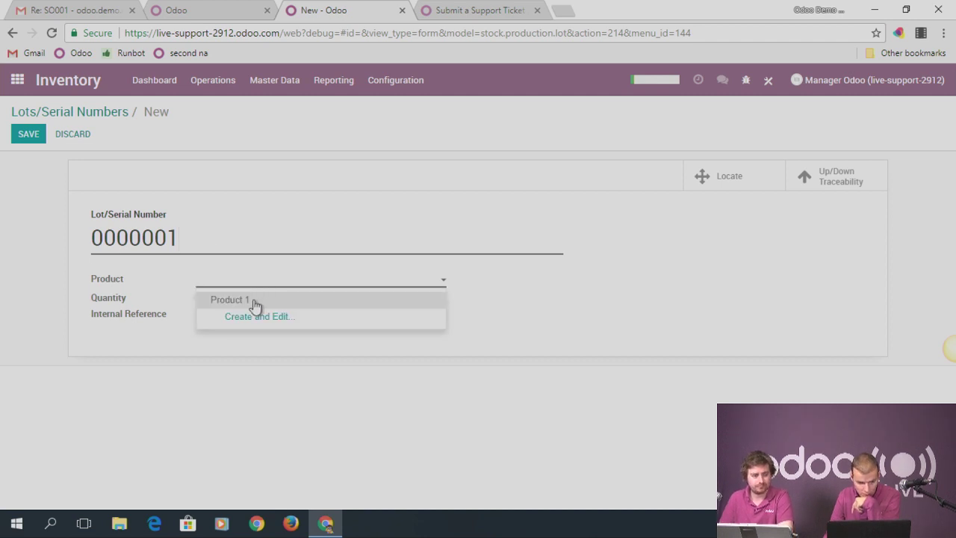
click(254, 302)
click(211, 297)
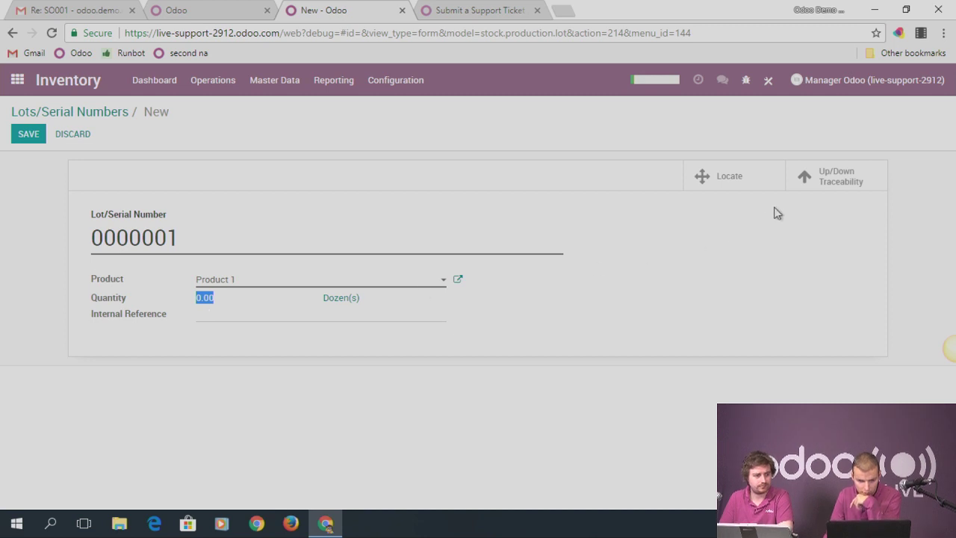
click(28, 135)
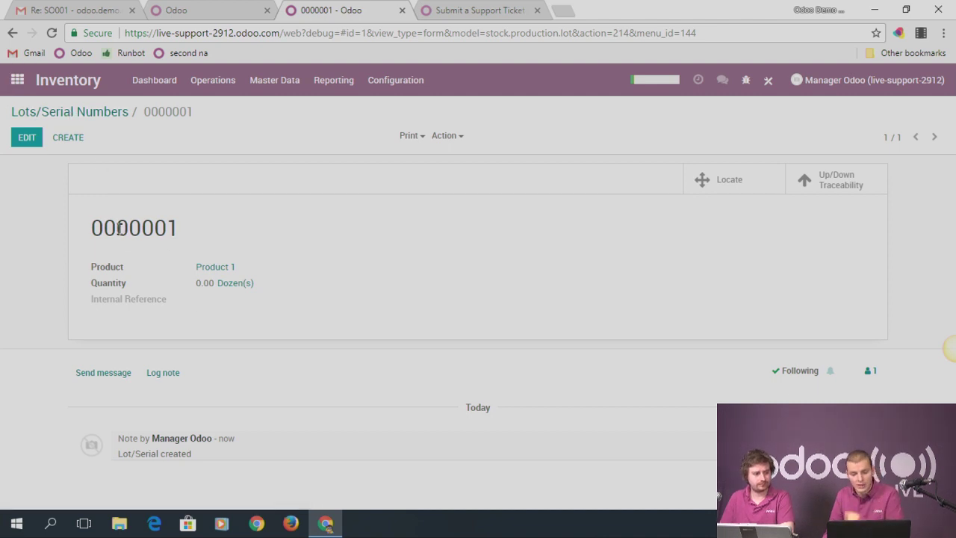
Select lot 0000001 in the ungrouped Lots/Serial Numbers list and start an export
drag(93, 228, 191, 234)
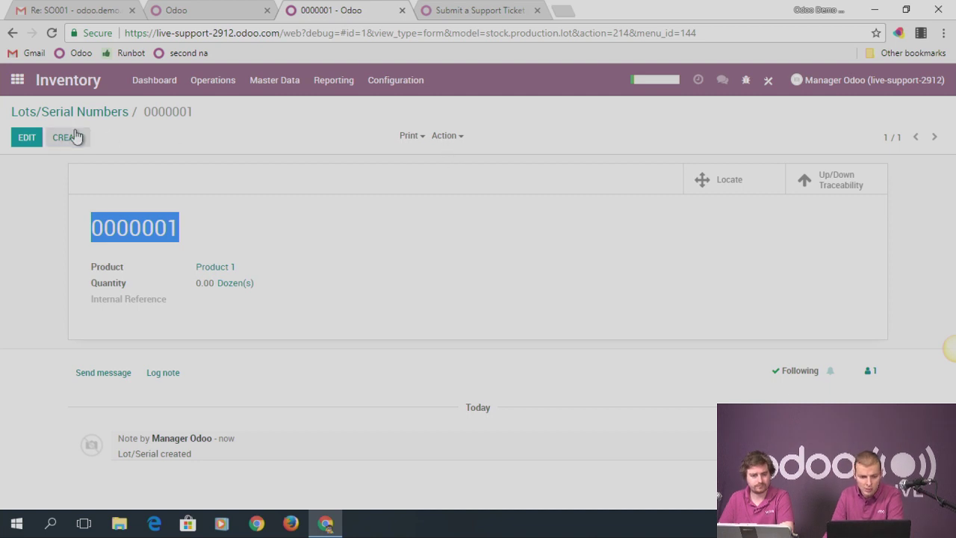
click(72, 121)
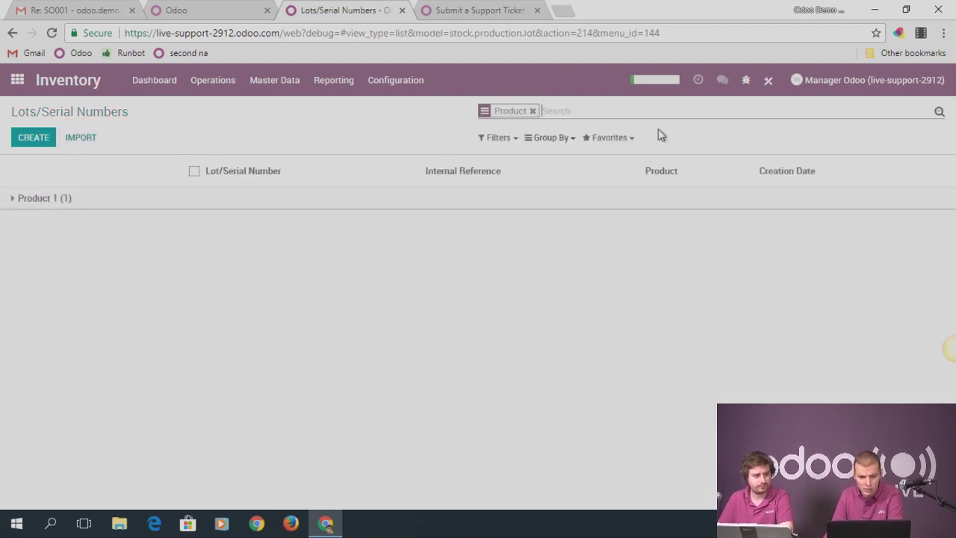
click(533, 110)
click(17, 203)
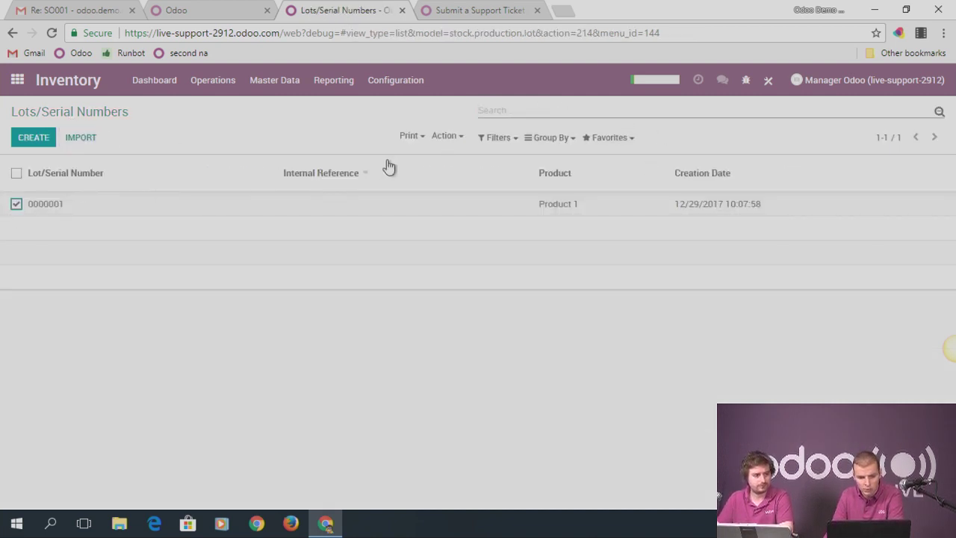
click(443, 138)
click(477, 164)
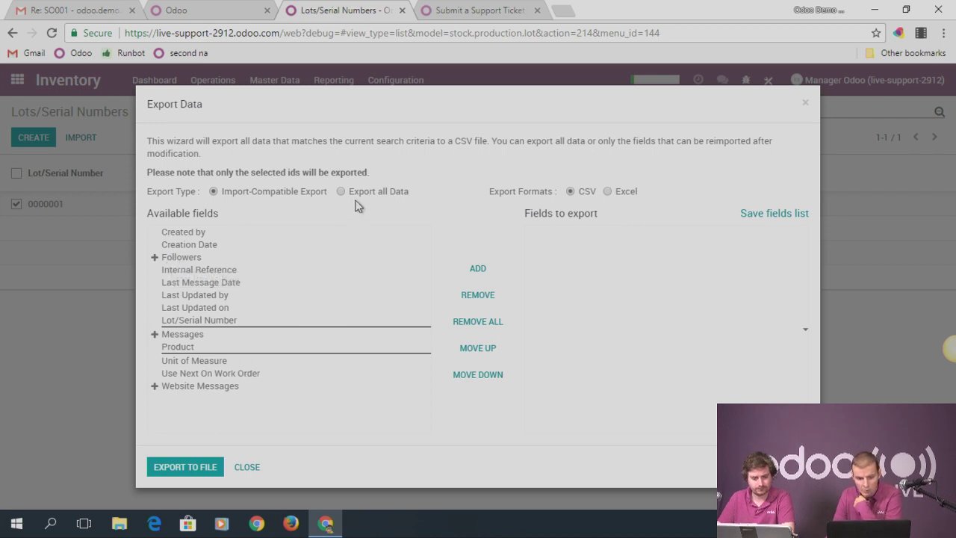
Export all data with the Quantity field to stock.production.lot.csv and open the download
click(342, 192)
scroll(269, 369, down, 3)
double_click(183, 352)
click(182, 468)
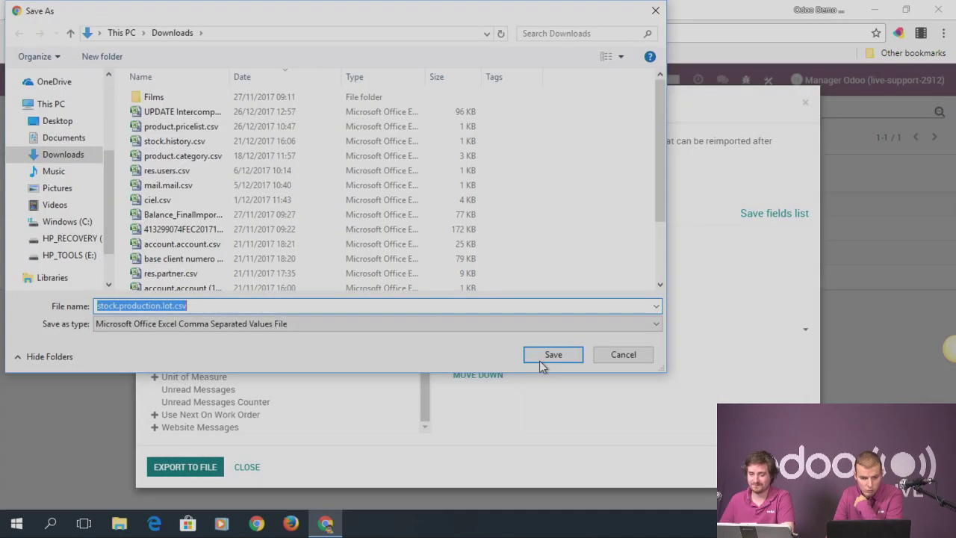
click(540, 359)
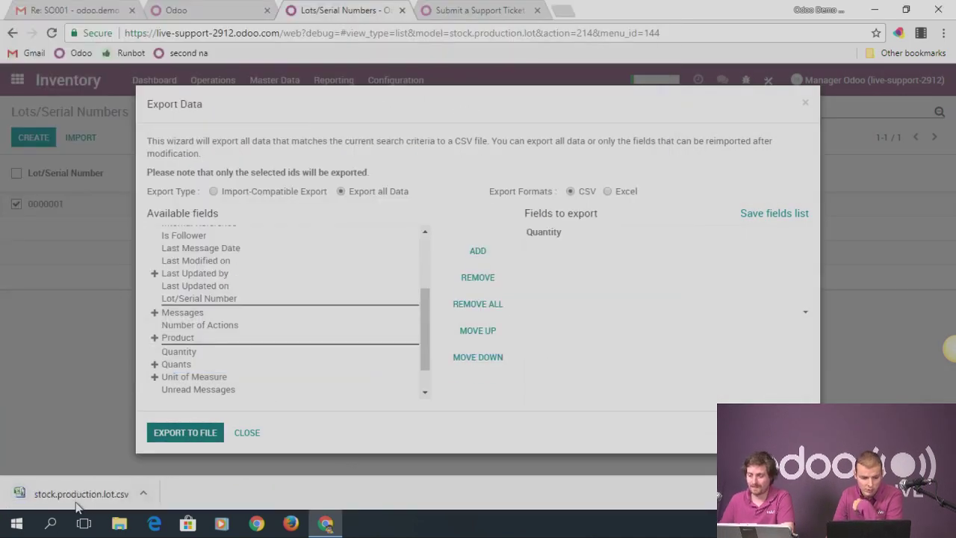
click(74, 499)
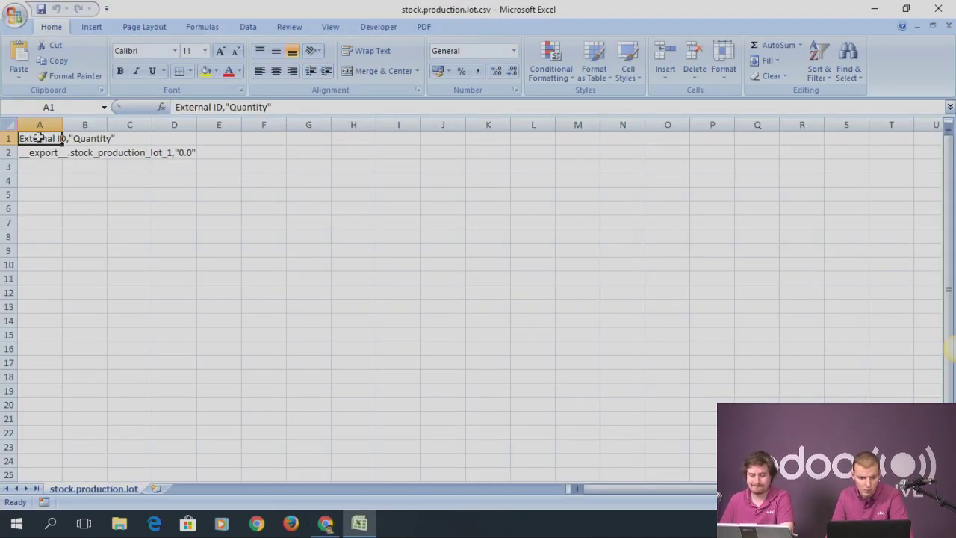
Split column A of stock.production.lot.csv into columns A and B at commas
click(39, 126)
click(248, 27)
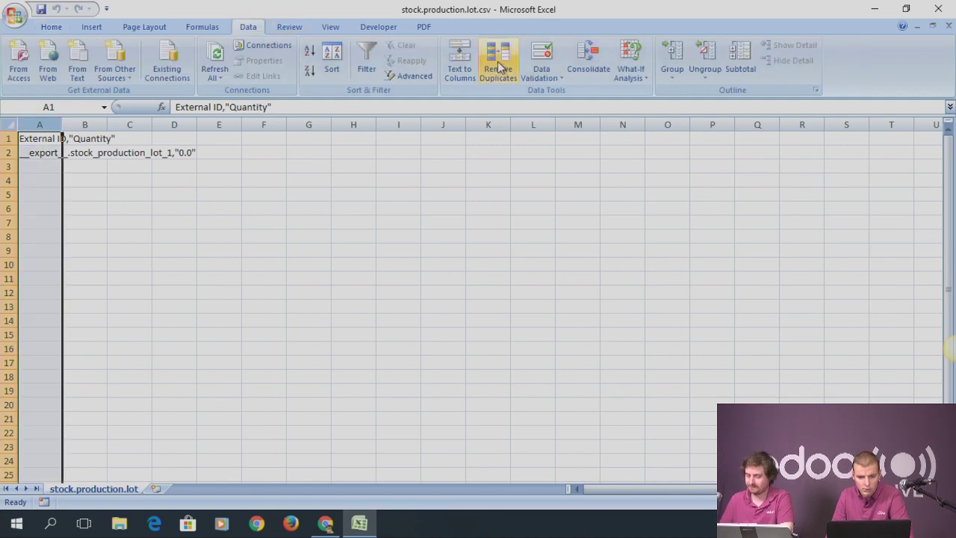
click(459, 61)
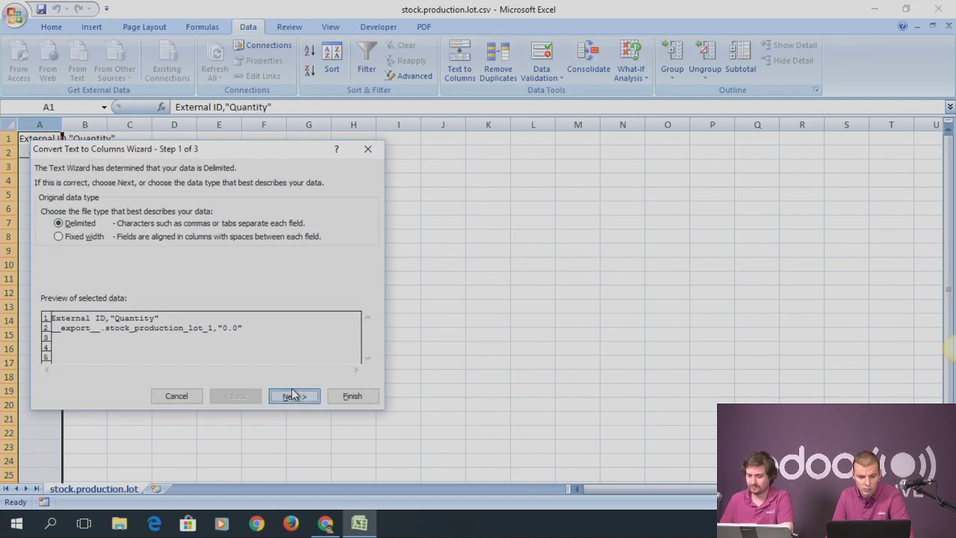
click(291, 394)
click(293, 395)
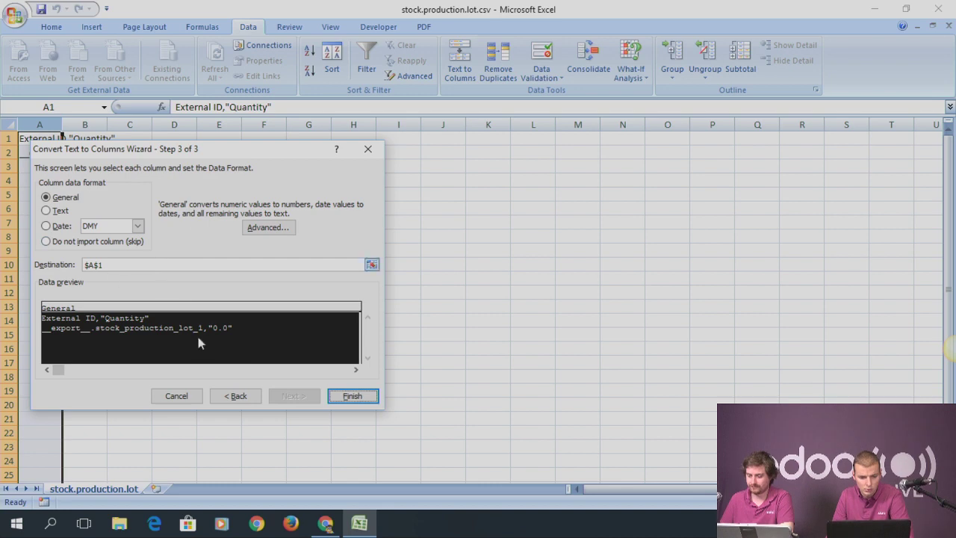
click(237, 397)
click(46, 236)
click(294, 395)
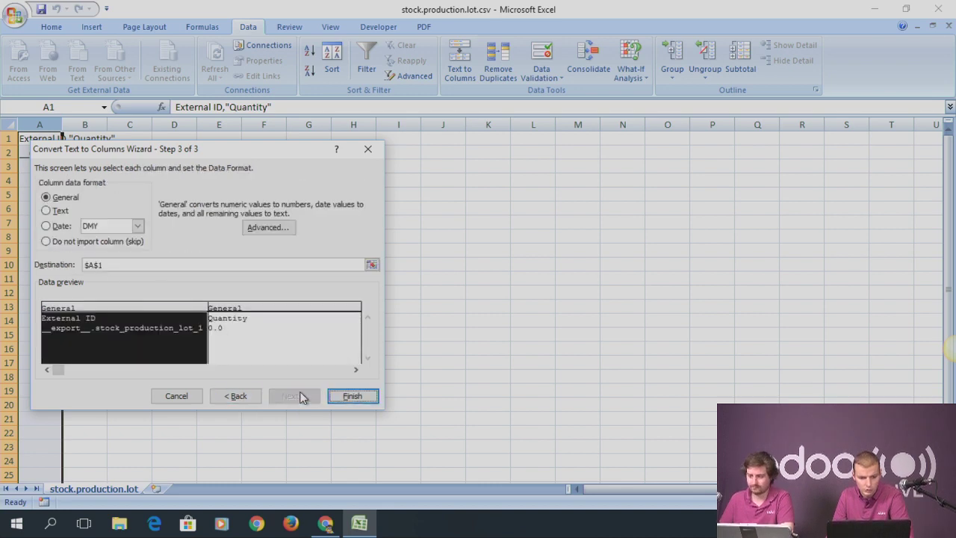
click(370, 399)
Set the Quantity in cell B2 to 3 and save the file as CSV
click(94, 153)
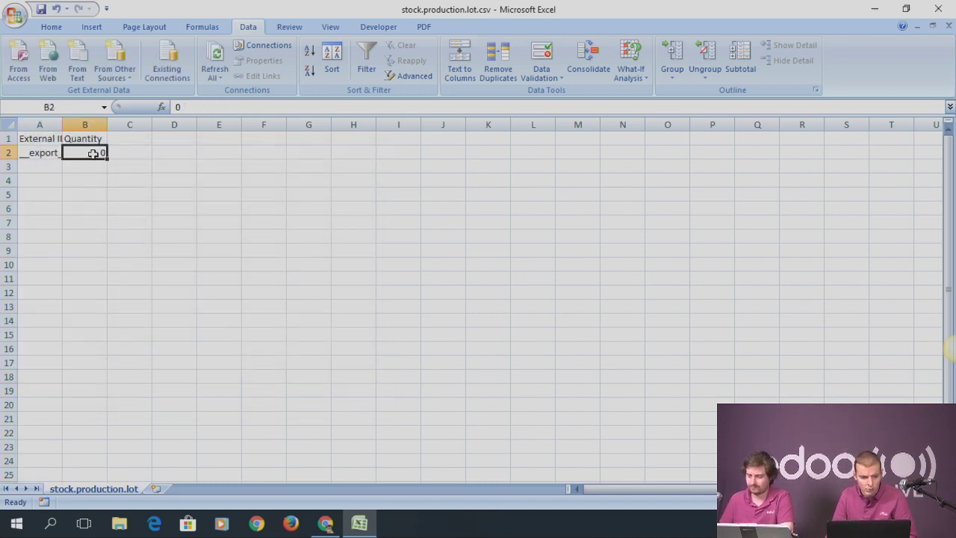
text(3)
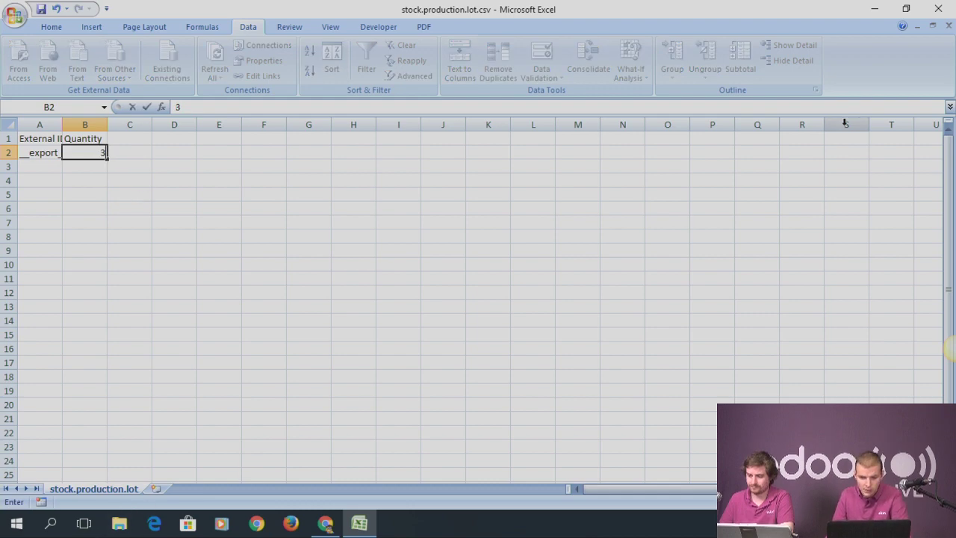
key(ctrl+s)
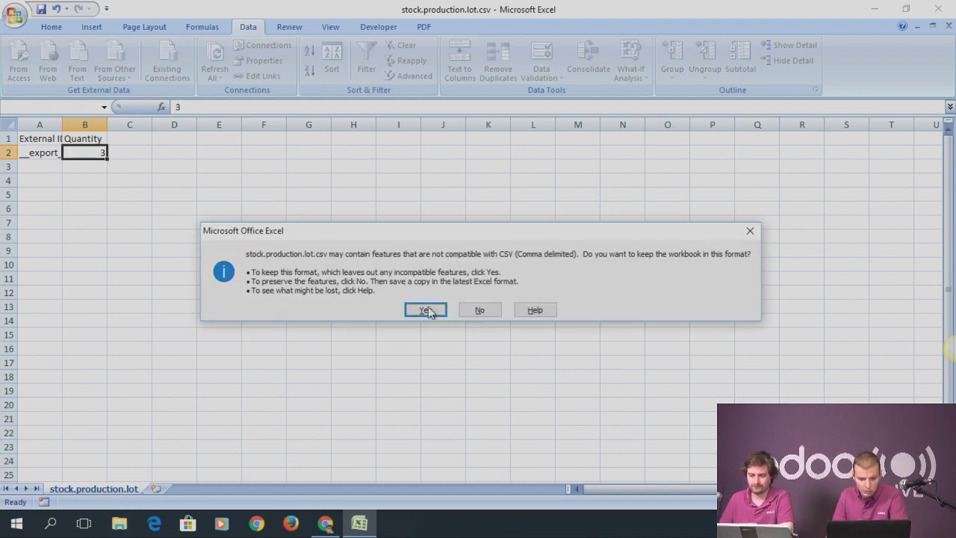
click(425, 309)
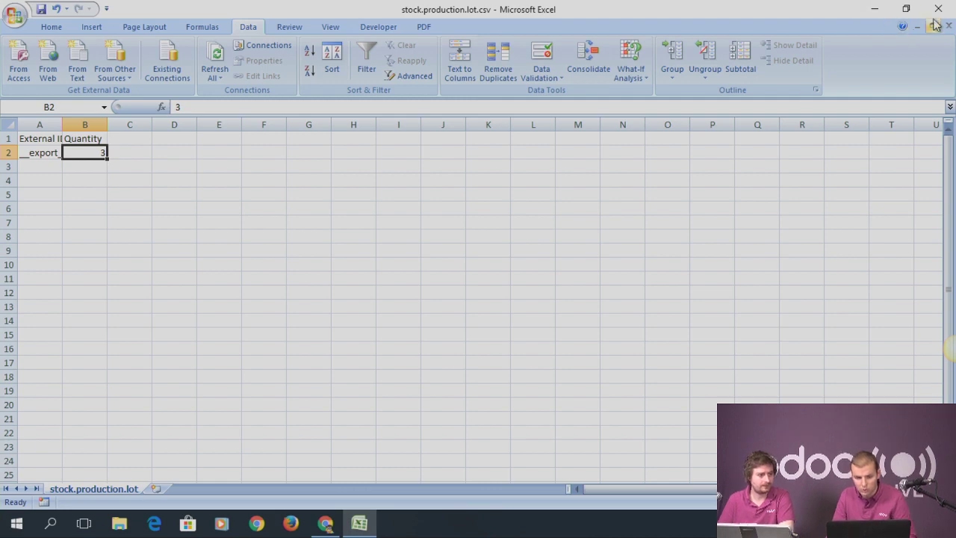
key(alt+Tab)
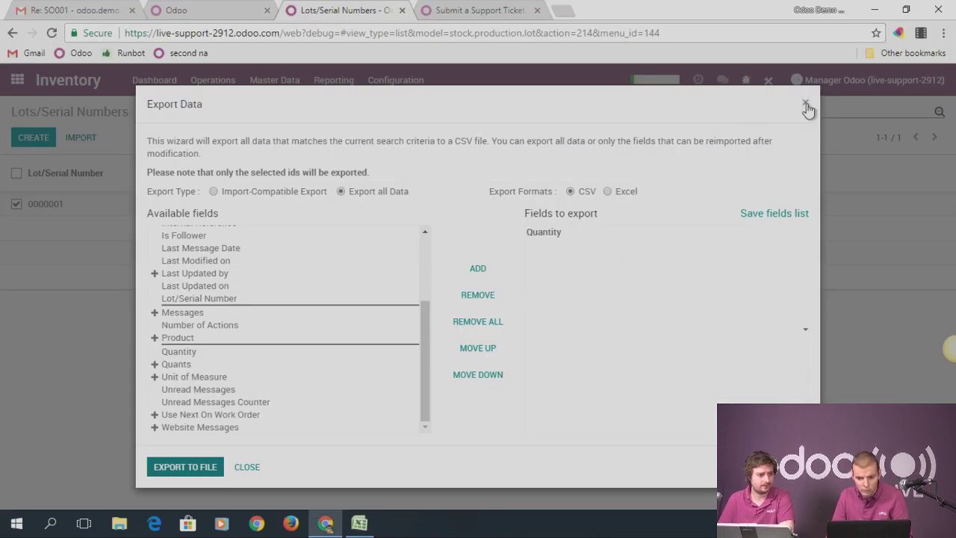
Load stock.production.lot.csv into the lot import with a Semicolon separator
click(809, 109)
click(82, 138)
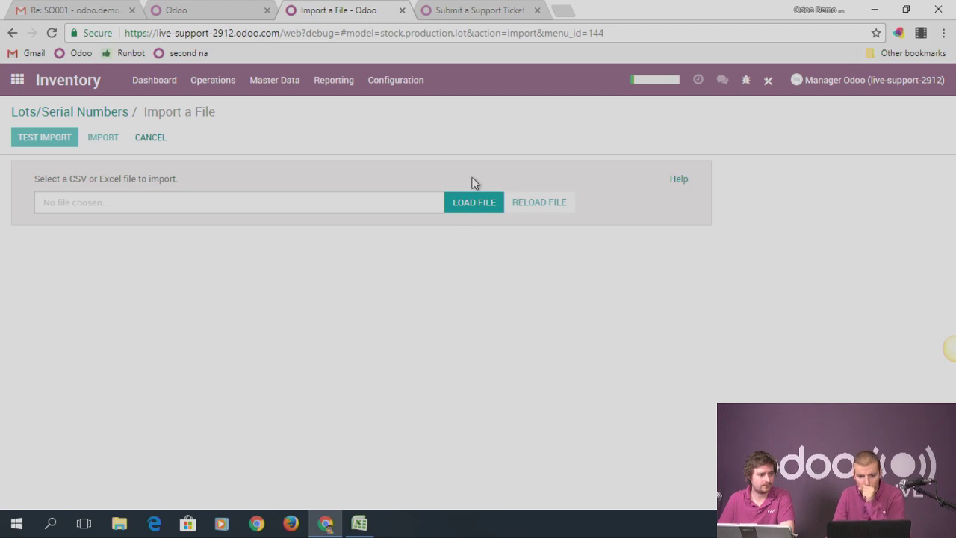
click(457, 206)
double_click(178, 110)
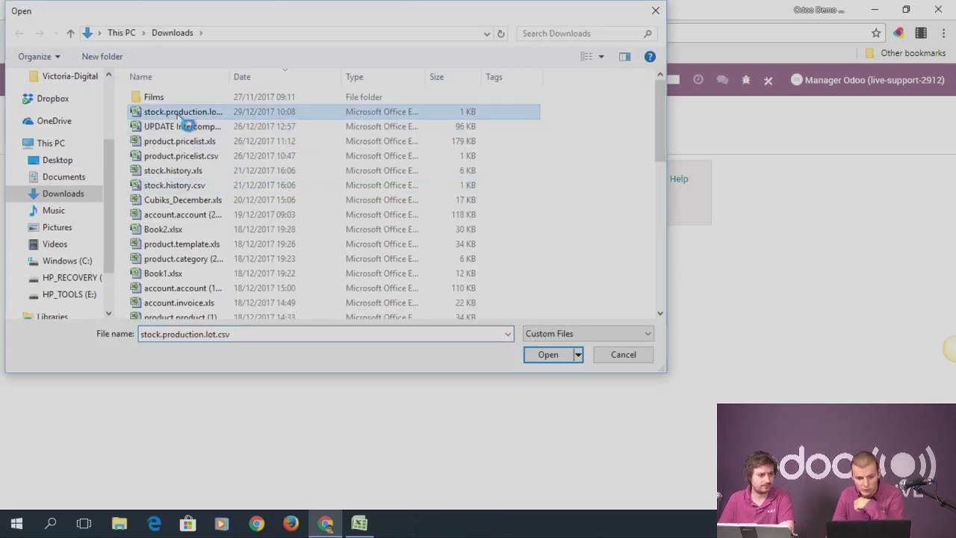
click(182, 289)
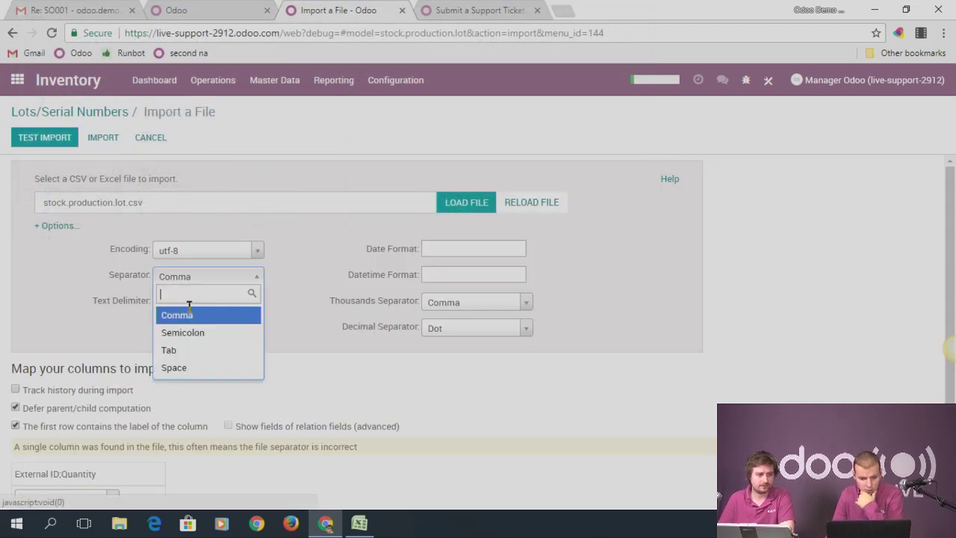
click(241, 334)
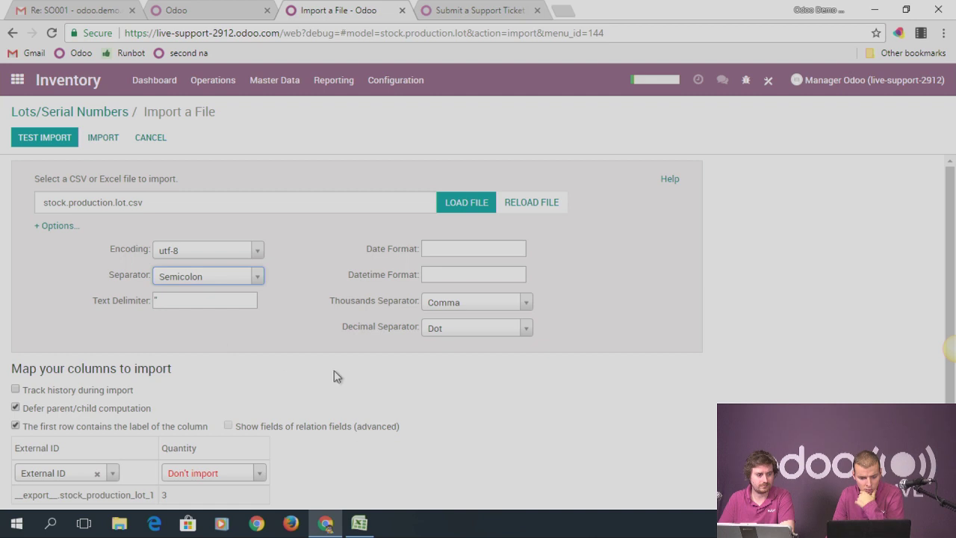
Search the field list for 'quanti' to map the Quantity column
click(233, 469)
text(quna)
key(BackSpace)
key(BackSpace)
text(anti)
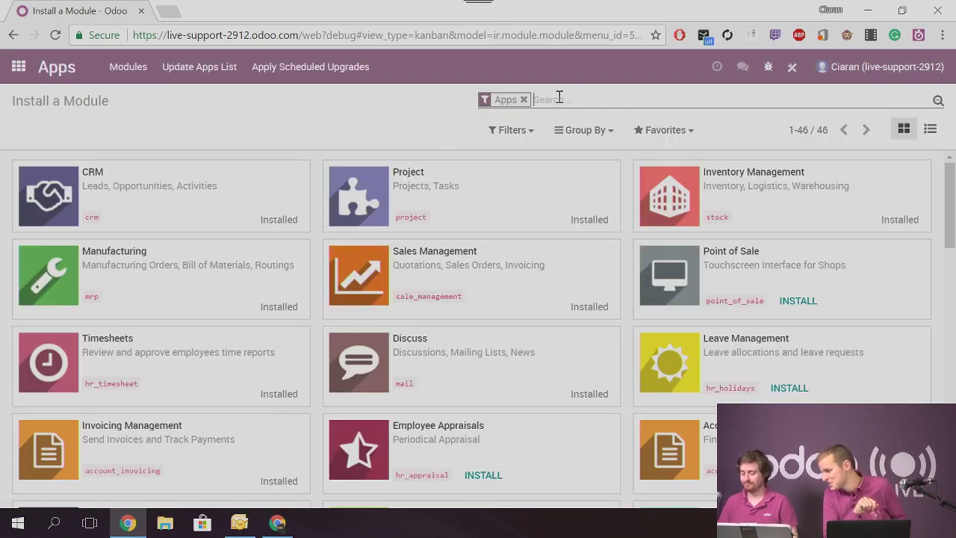
Filter Apps on 'subs' and install the Subscription Management module
text(subs)
key(Return)
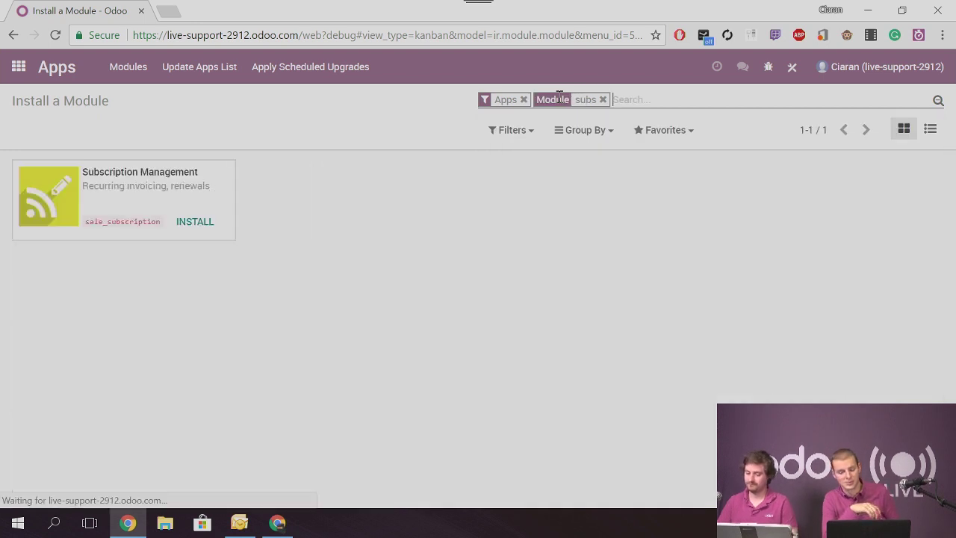
click(233, 219)
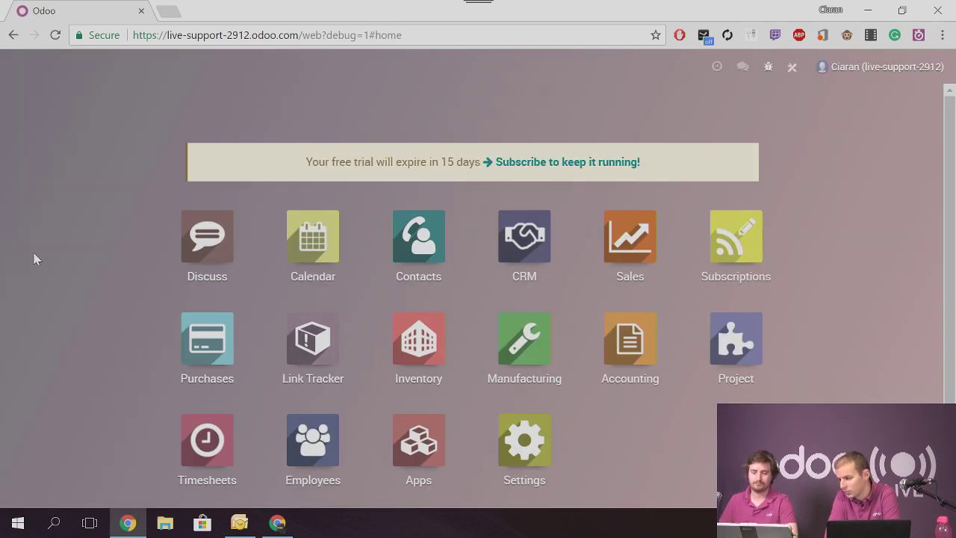
Open the Subscriptions app and show its still-empty subscriptions list
click(714, 244)
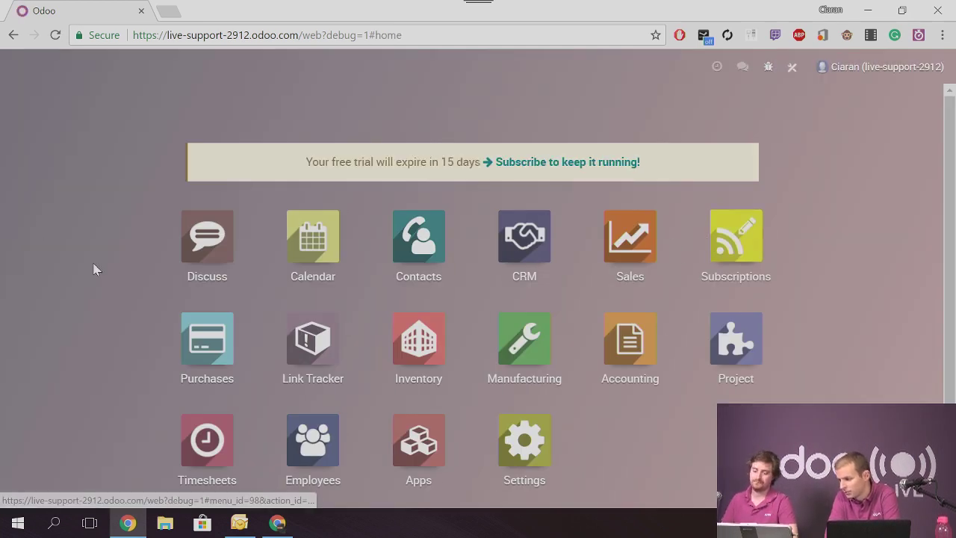
click(204, 66)
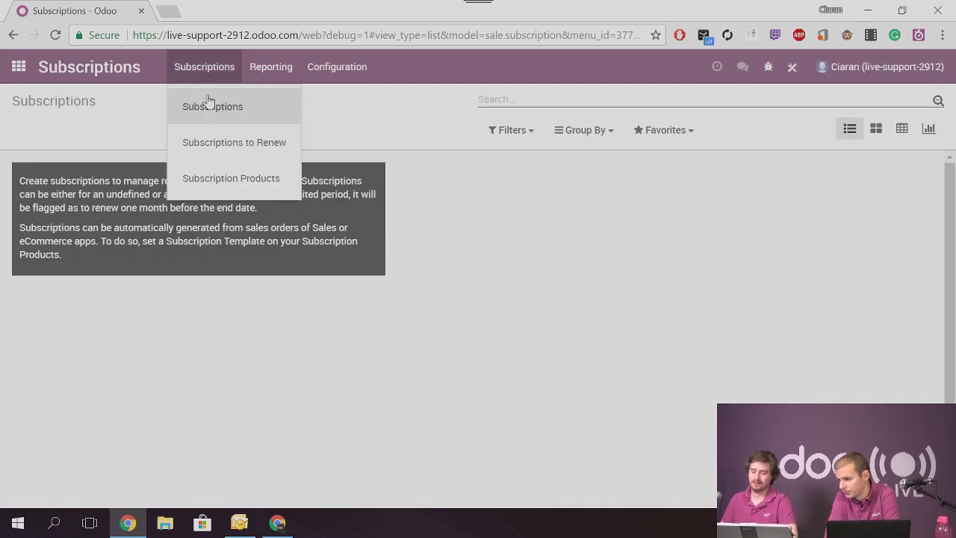
click(209, 105)
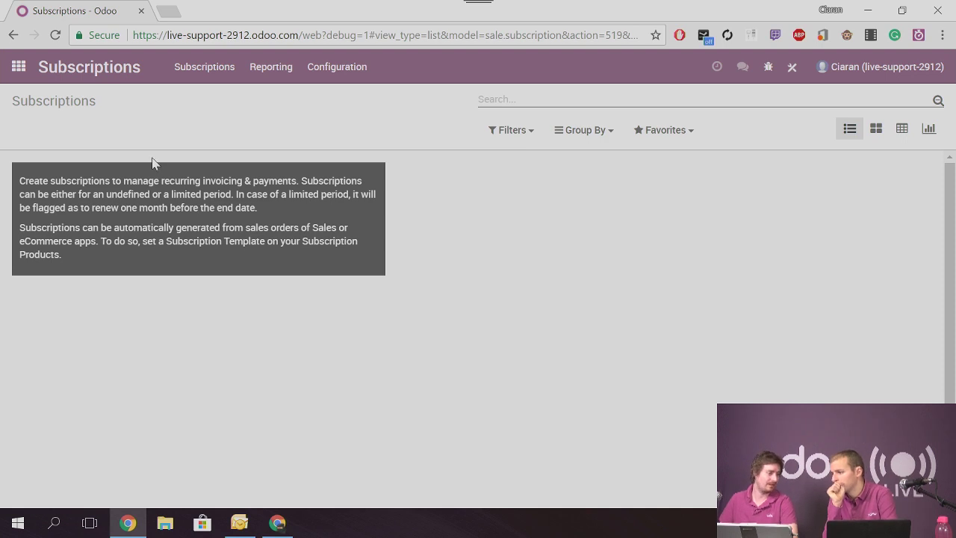
drag(29, 102, 137, 127)
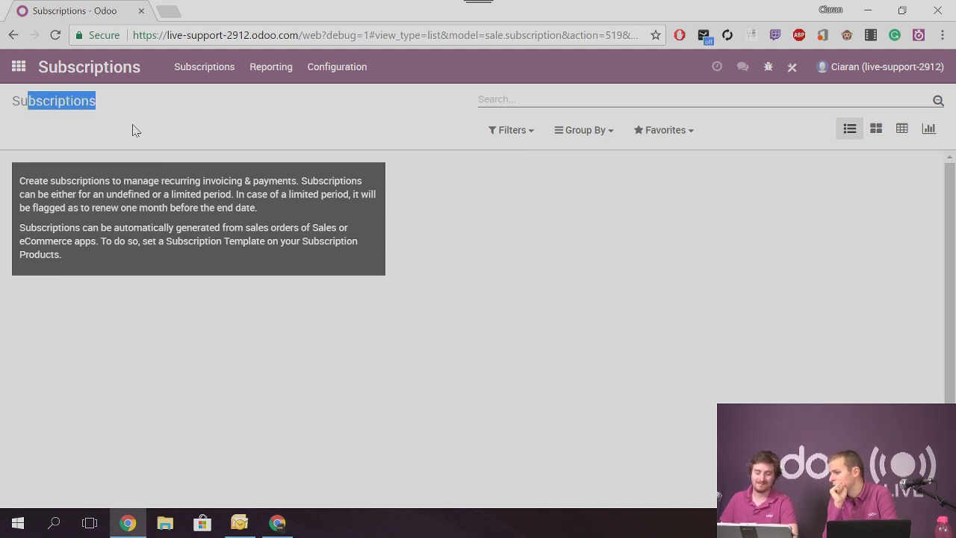
click(206, 71)
click(203, 104)
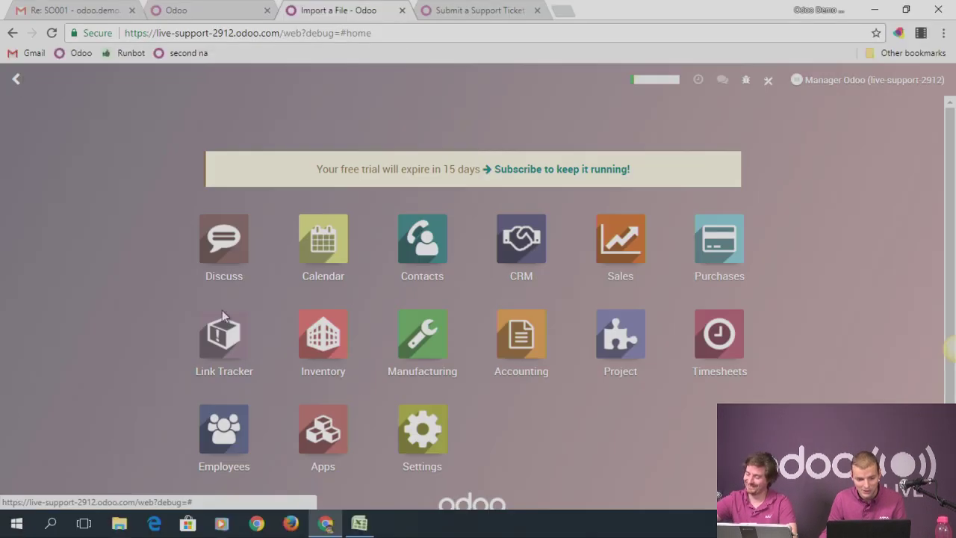
Open the second user's record from Settings > Users & Companies > Users
click(427, 400)
click(233, 86)
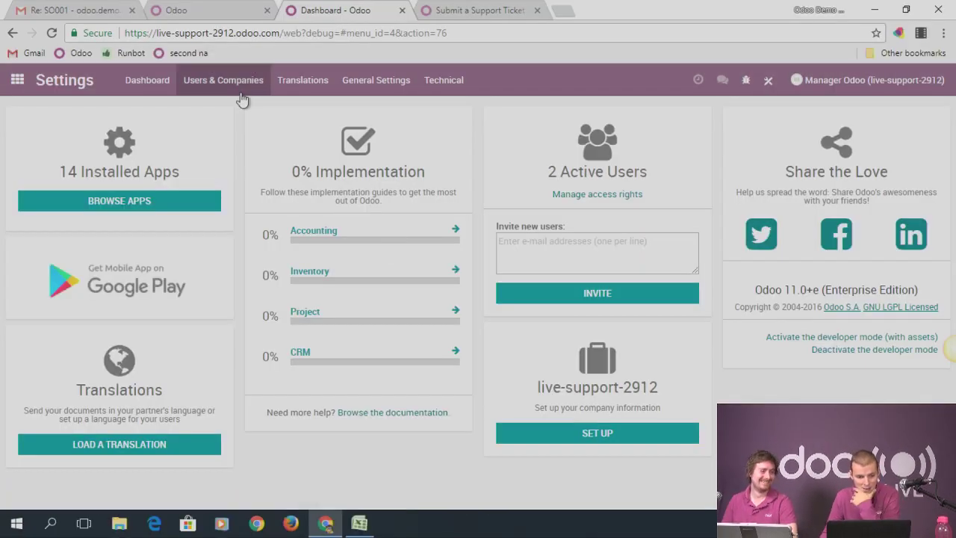
click(216, 113)
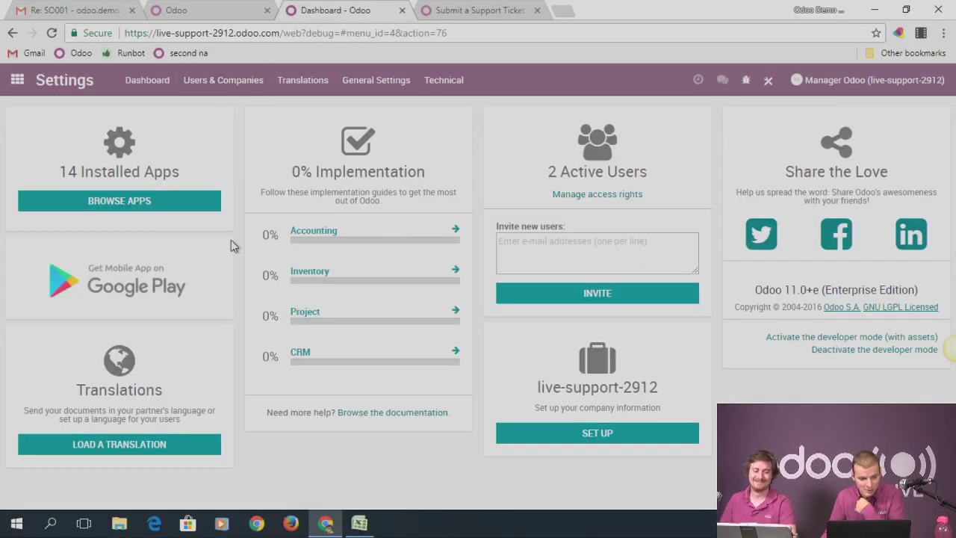
click(81, 233)
click(27, 111)
click(55, 203)
Set the user's Subscriptions access to Manage Subscriptions, save, and reopen Subscriptions
click(29, 142)
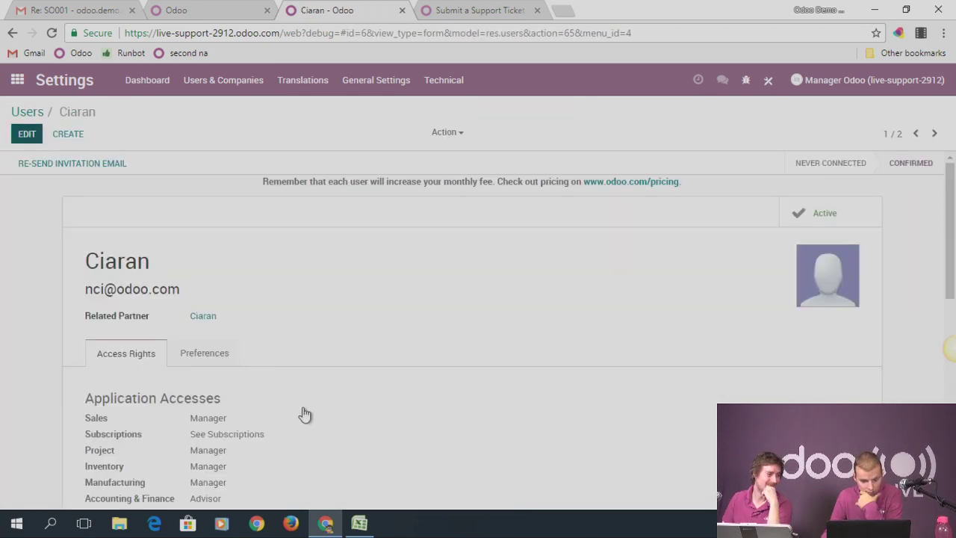
scroll(306, 410, down, 3)
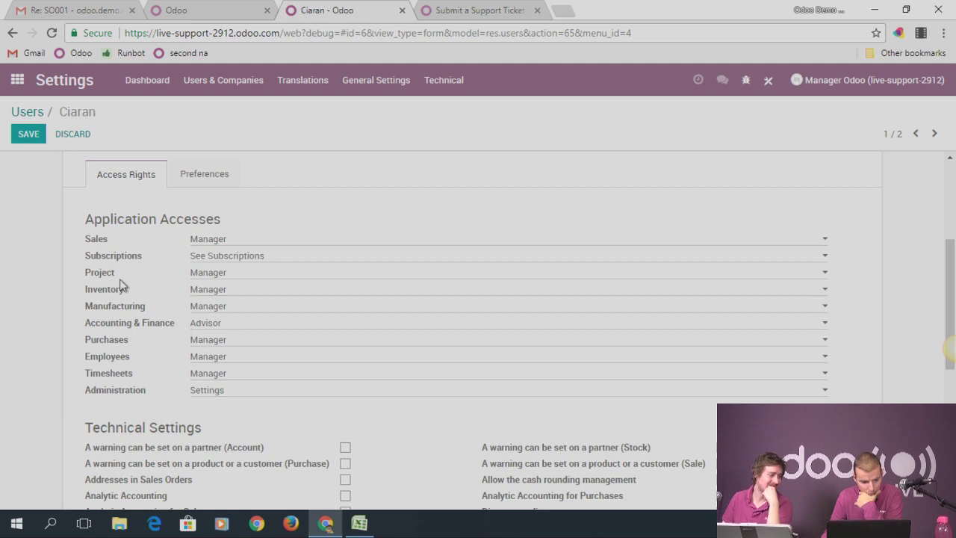
click(208, 257)
click(230, 291)
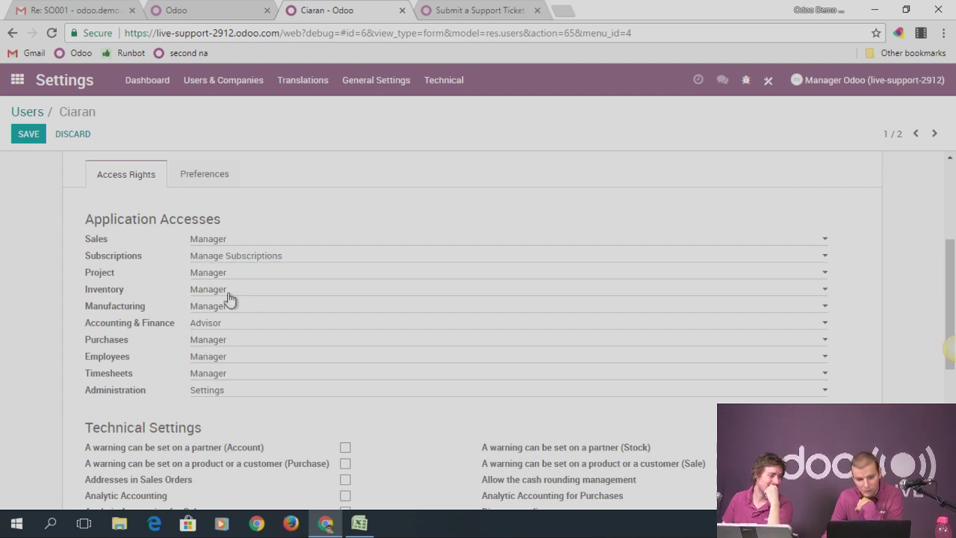
click(28, 142)
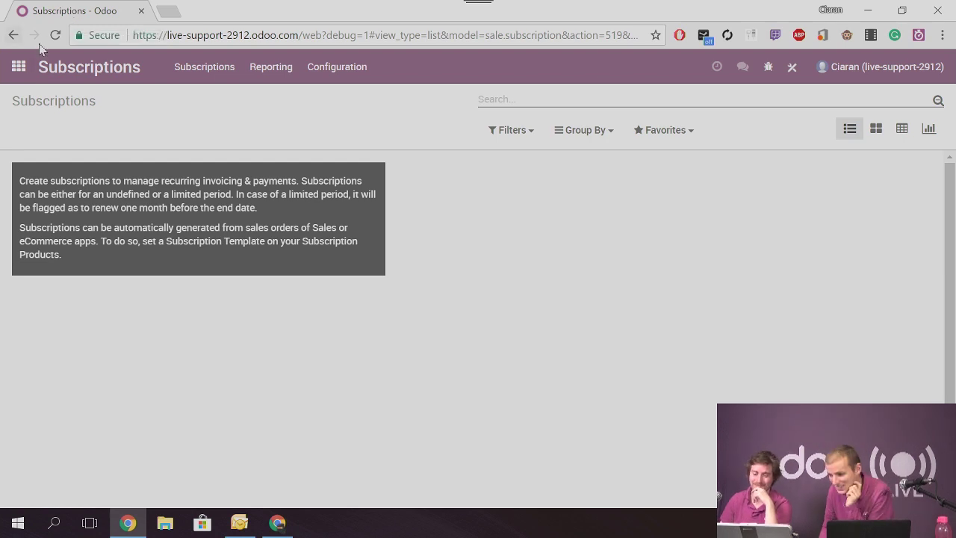
click(24, 67)
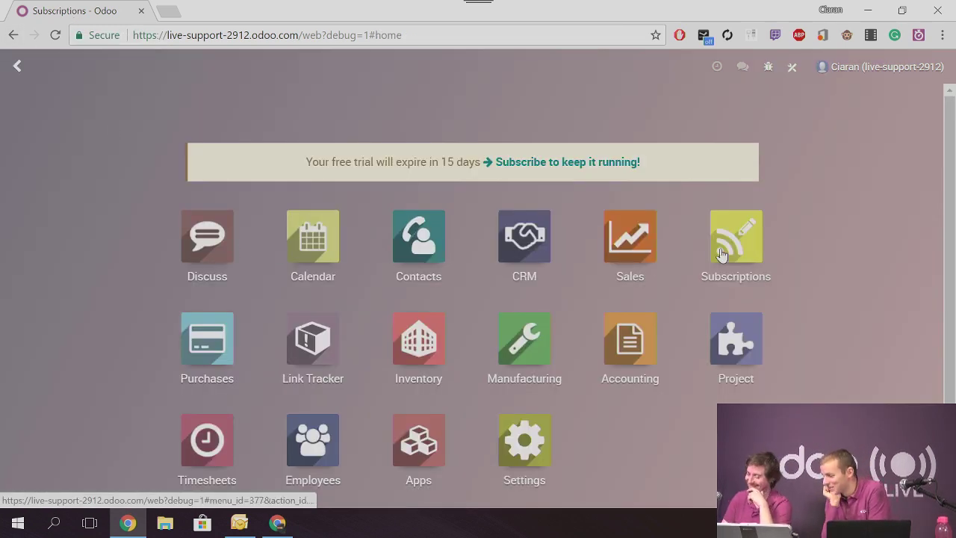
click(17, 66)
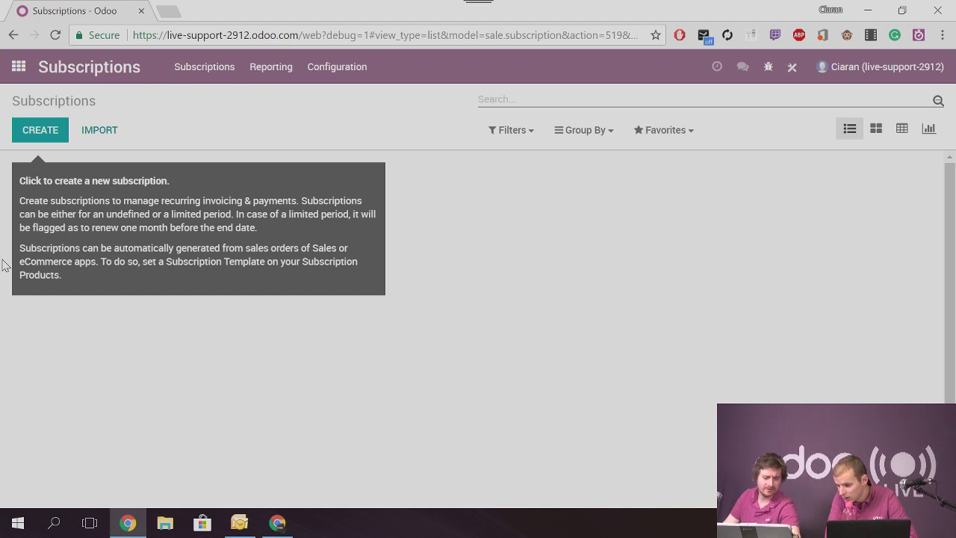
Create subscription SUB001 with Customer 1 as customer and begin a new subscription template
click(39, 133)
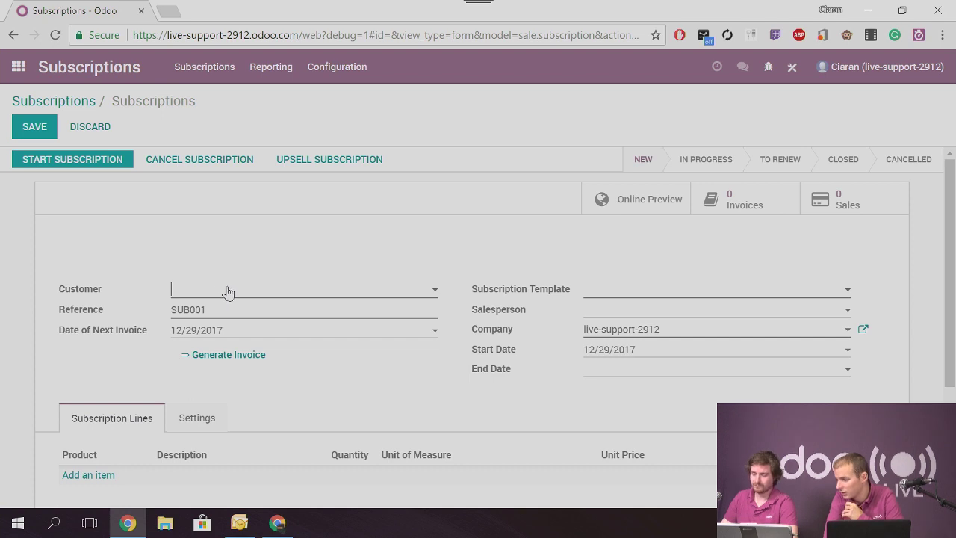
click(227, 291)
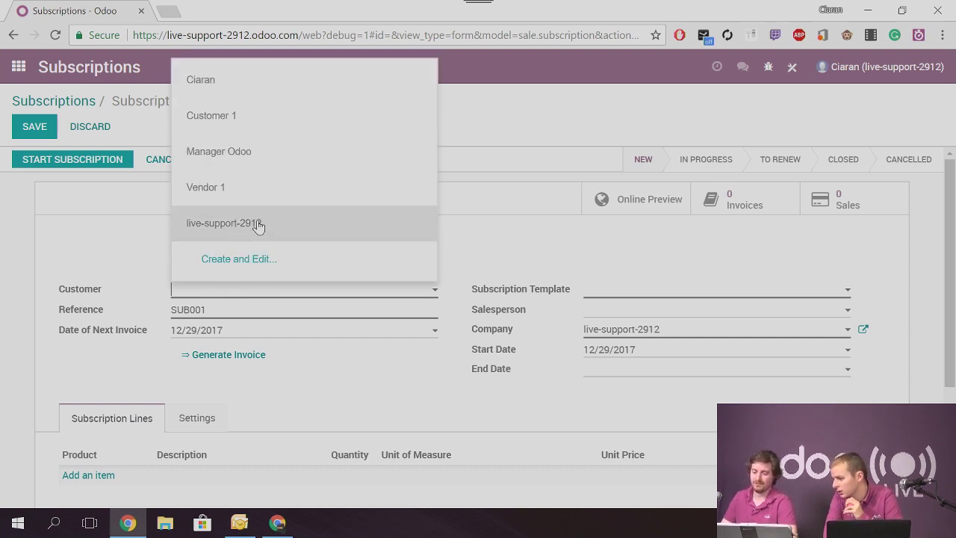
click(254, 121)
click(669, 322)
Save a template named Monthly using the Customer Invoices (EUR) journal, Closable by customer
click(246, 182)
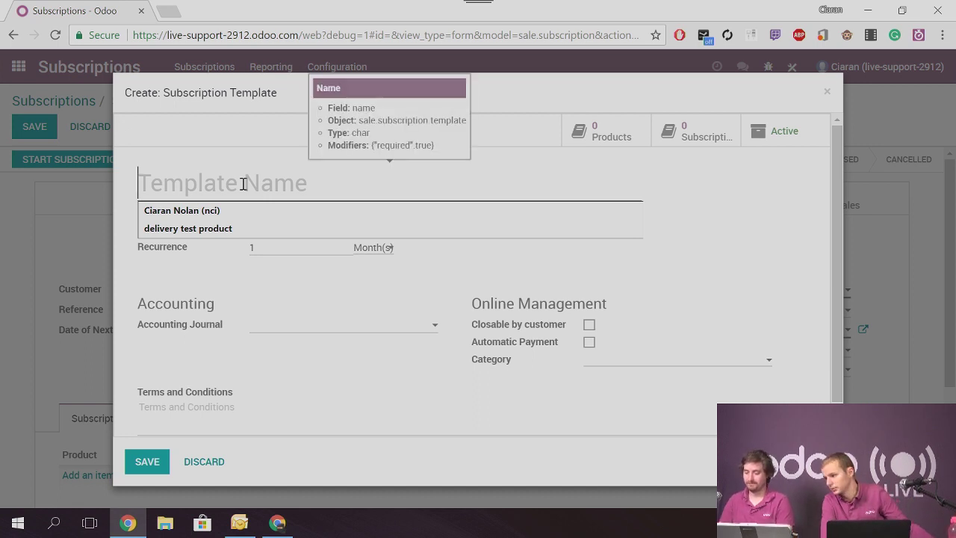
text(Monthly)
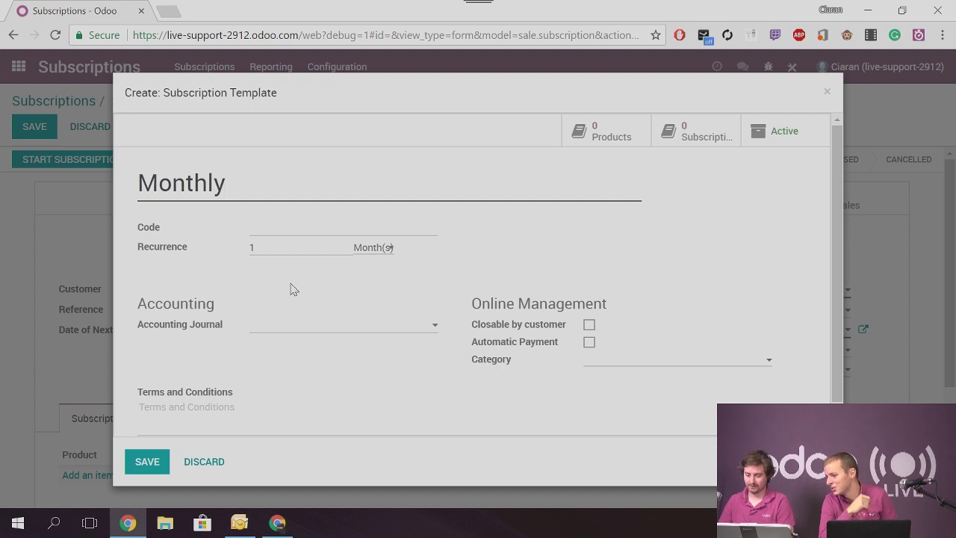
click(300, 329)
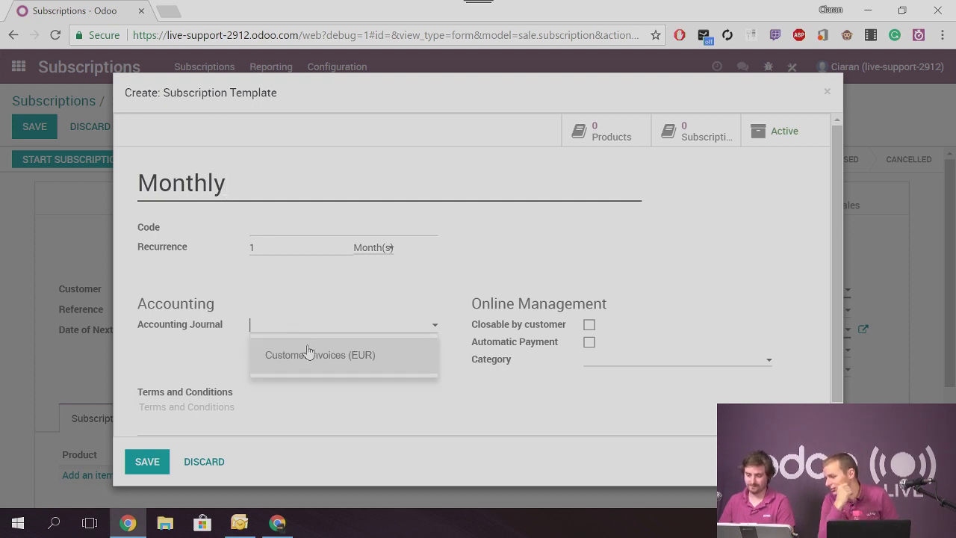
click(313, 355)
scroll(211, 298, down, 1)
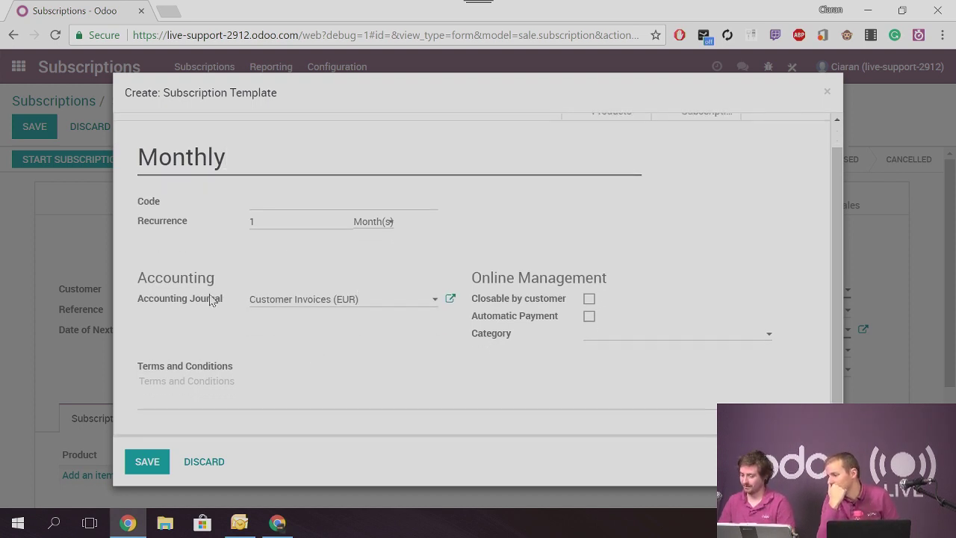
click(589, 299)
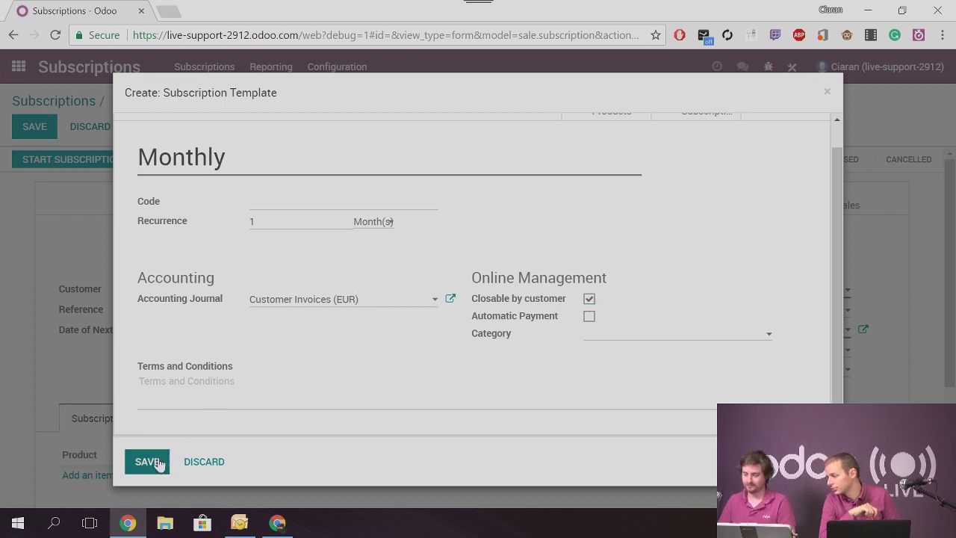
click(156, 461)
Set the subscription's start date to 01/01/2018
scroll(376, 370, down, 2)
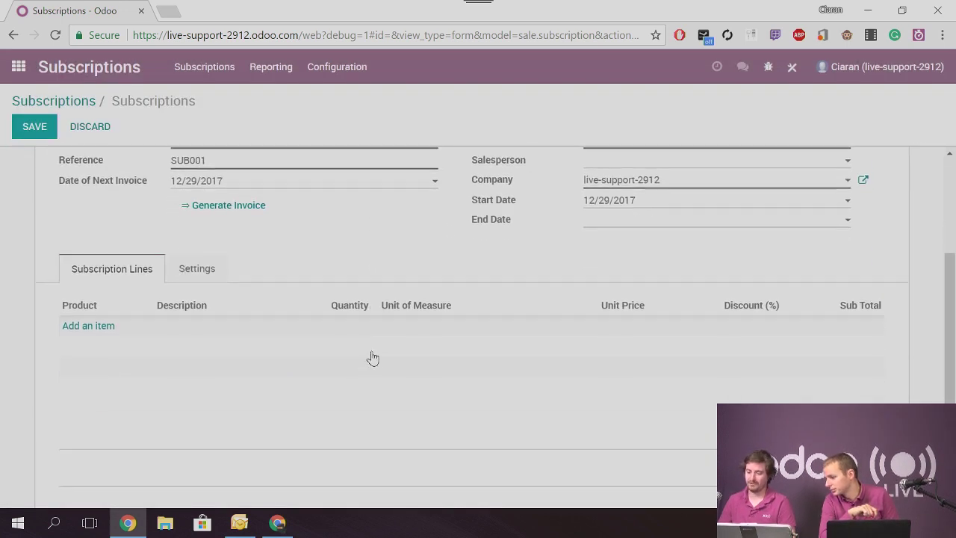
click(634, 200)
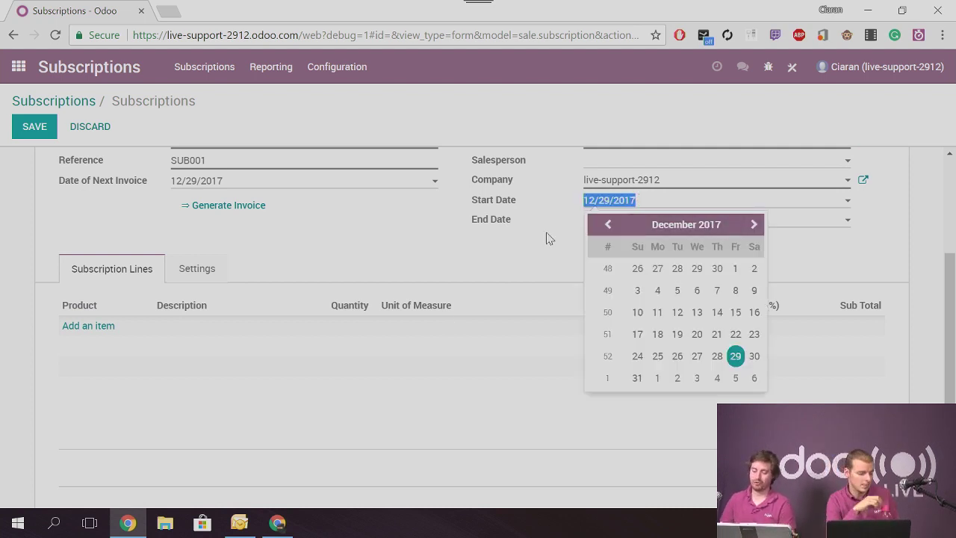
click(516, 228)
click(609, 220)
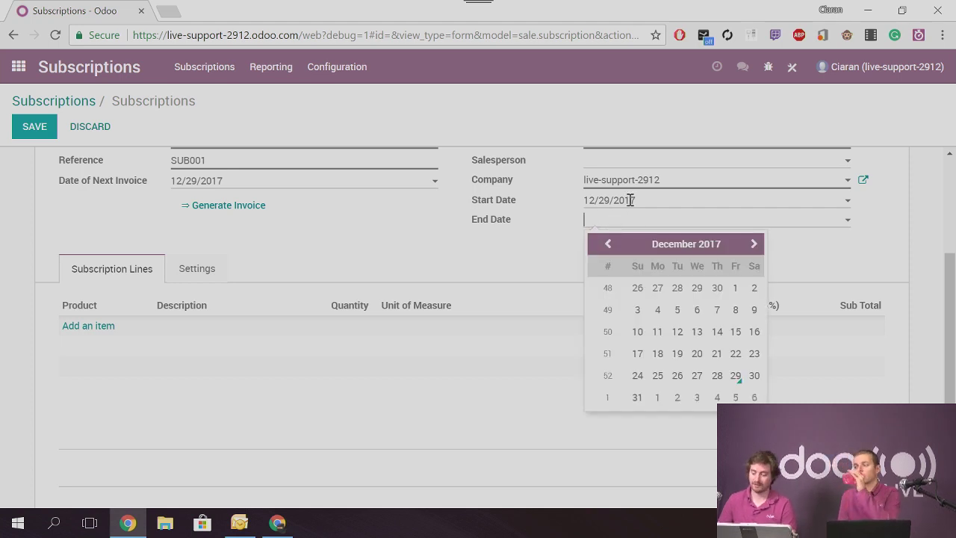
click(632, 200)
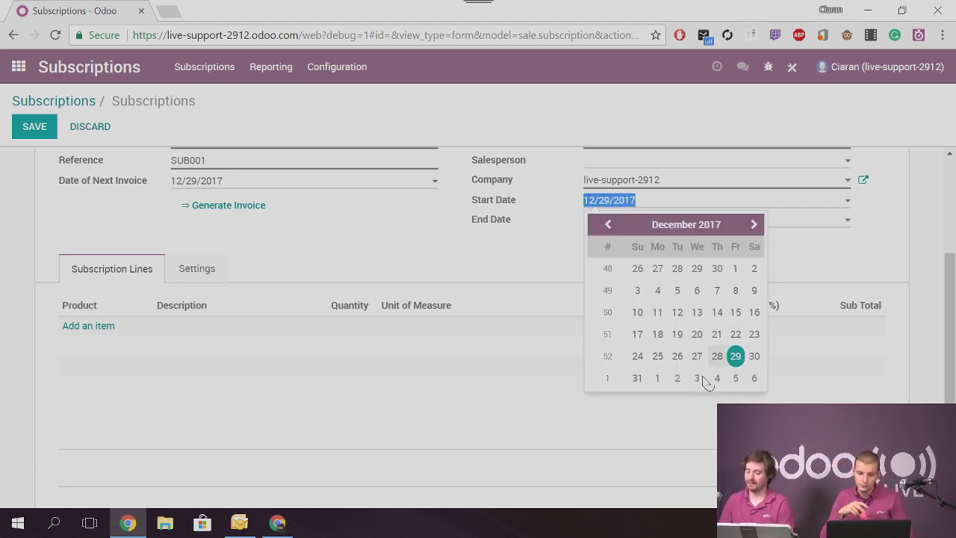
click(657, 378)
Set the end date to 01/31/2019 and add a blank subscription line
click(691, 215)
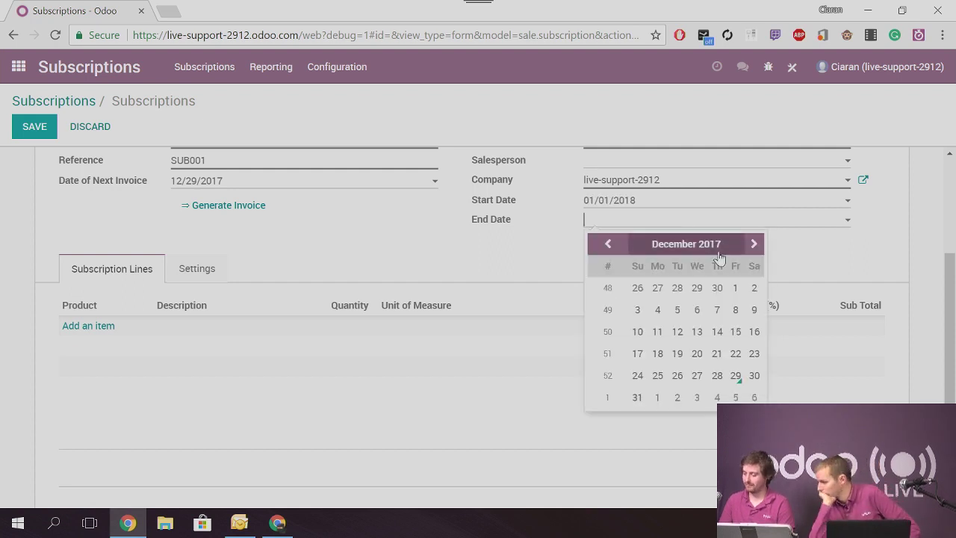
click(753, 245)
click(753, 244)
click(753, 244)
click(754, 244)
click(753, 244)
click(753, 244)
click(753, 245)
click(753, 244)
click(754, 244)
click(753, 245)
click(753, 244)
click(754, 244)
click(754, 244)
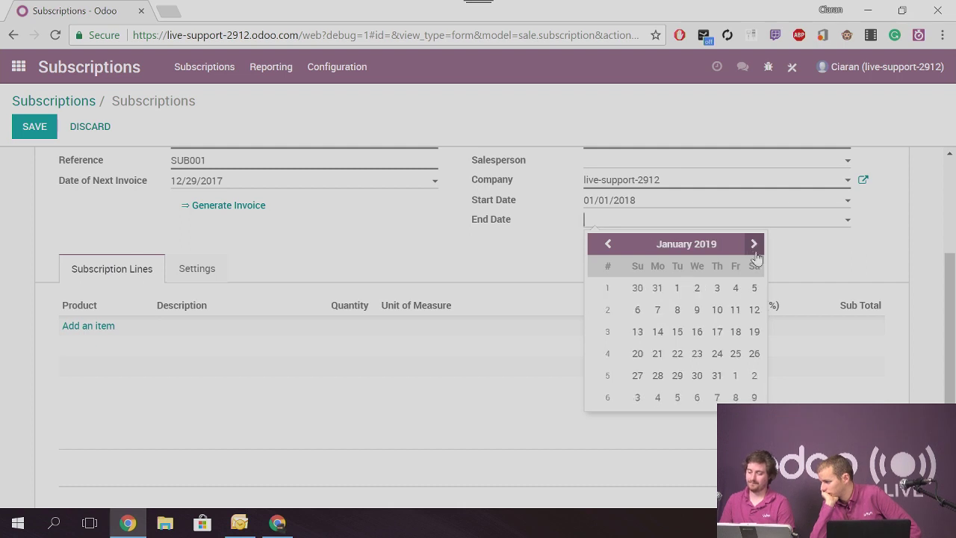
click(719, 377)
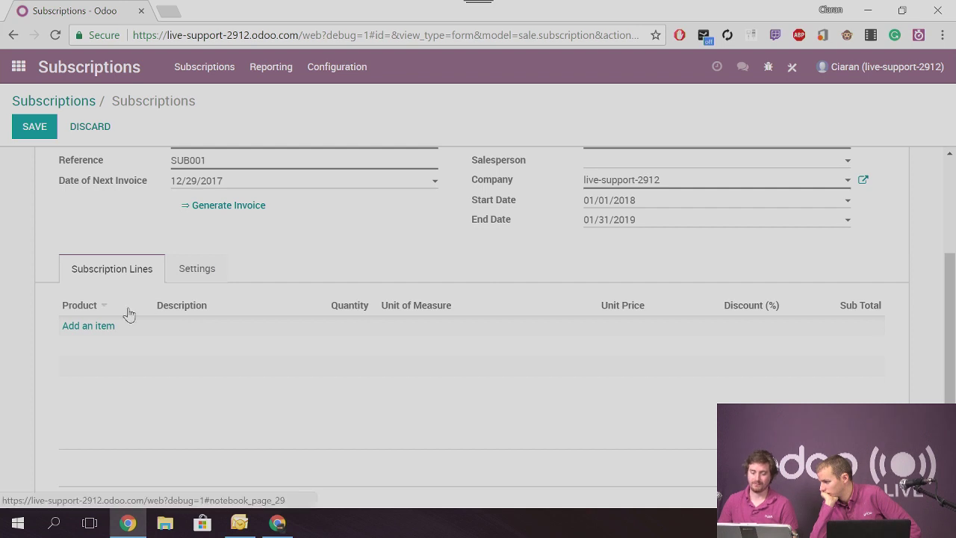
click(96, 327)
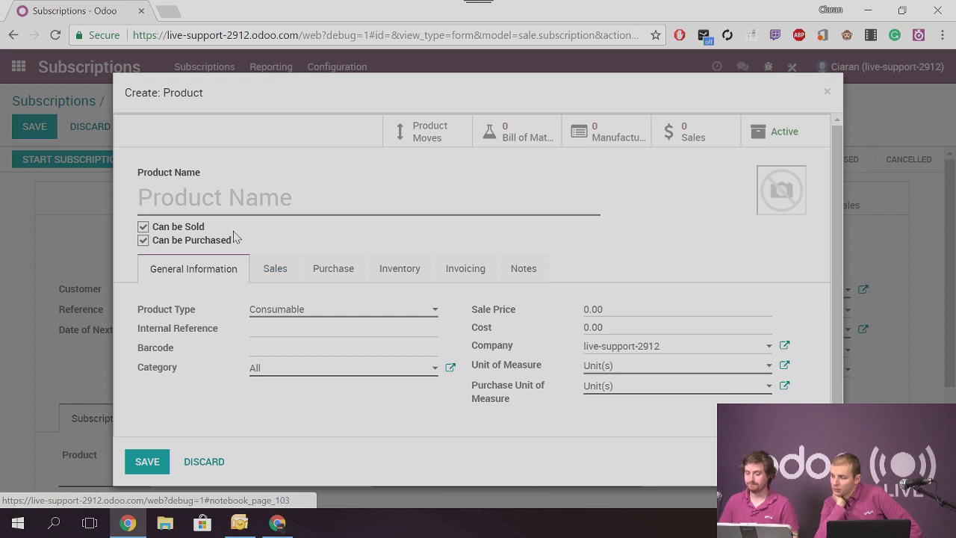
Create a Consumable 'Phone sub' product for the line and save SUB001
click(230, 202)
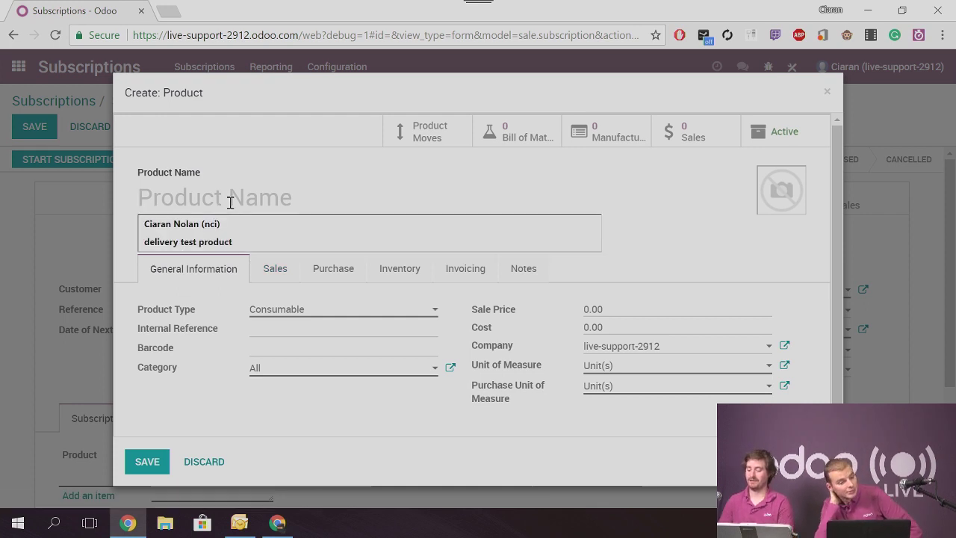
text(Phone)
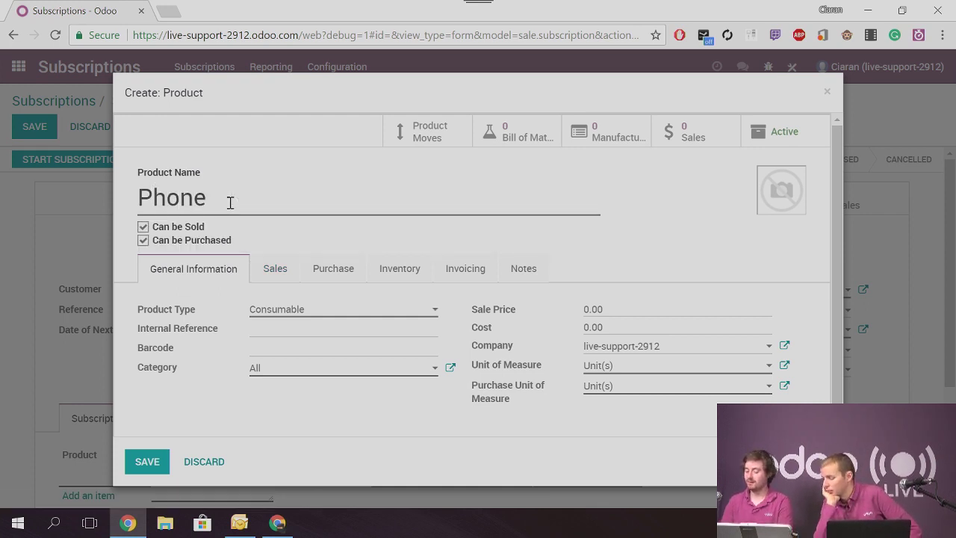
text( subs)
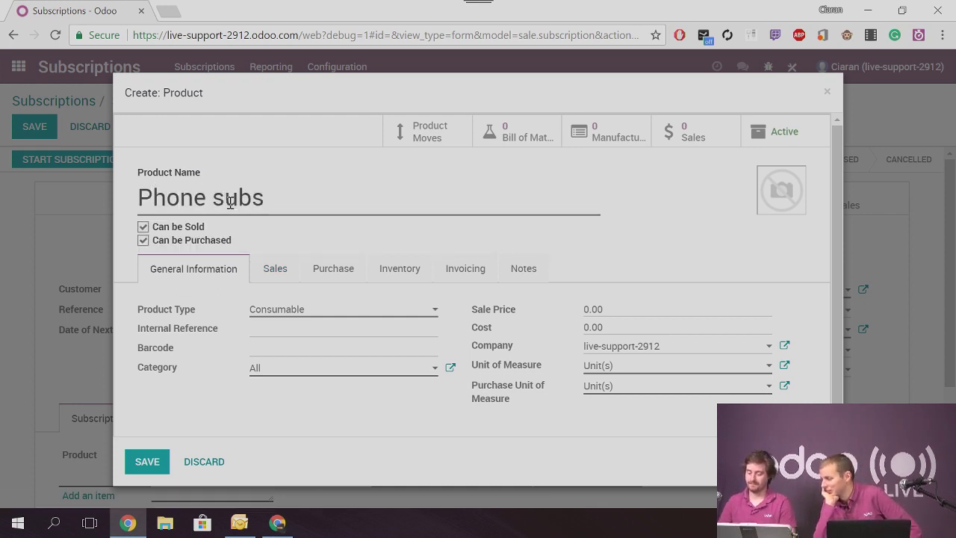
click(311, 317)
click(298, 305)
click(276, 272)
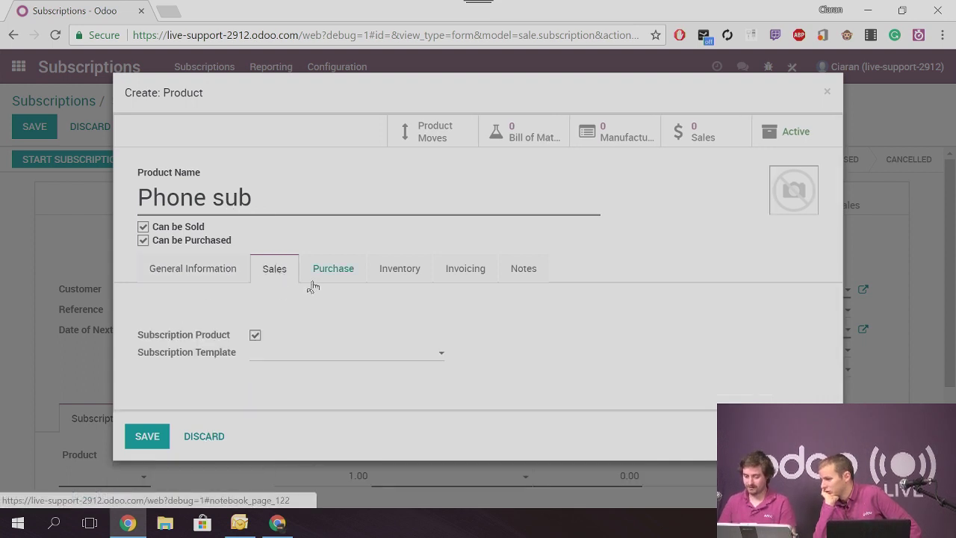
click(155, 438)
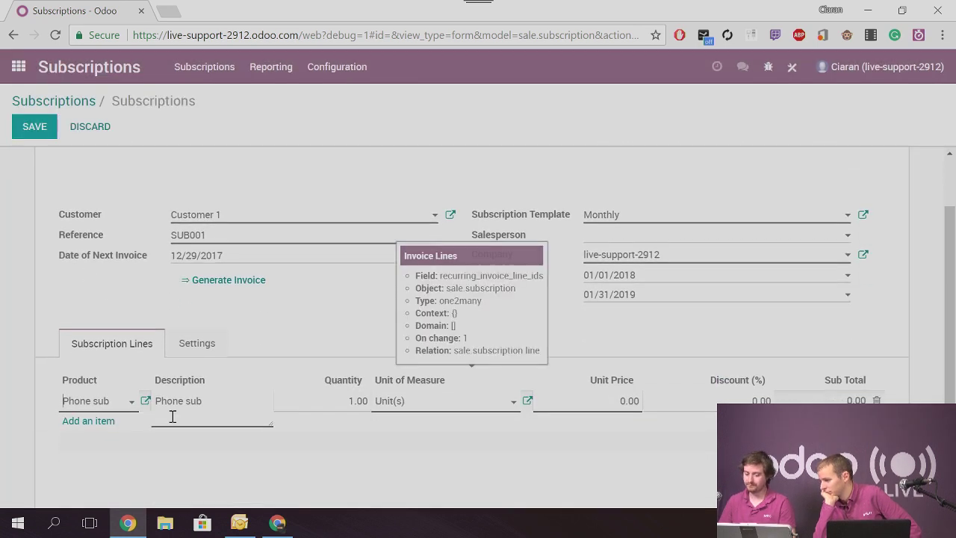
click(34, 127)
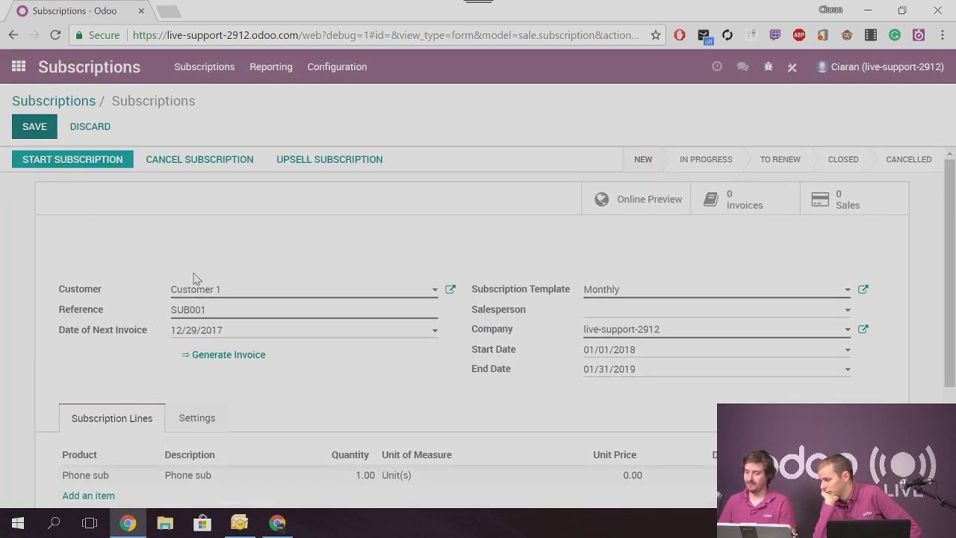
scroll(217, 333, down, 2)
Launch SUB001 for Customer 1 so its stage shows In Progress
scroll(235, 371, up, 2)
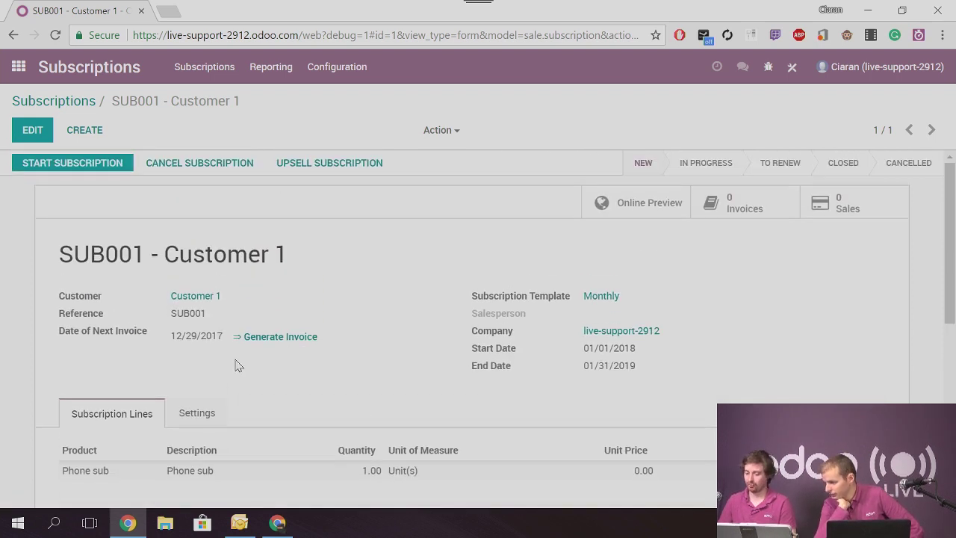
click(88, 164)
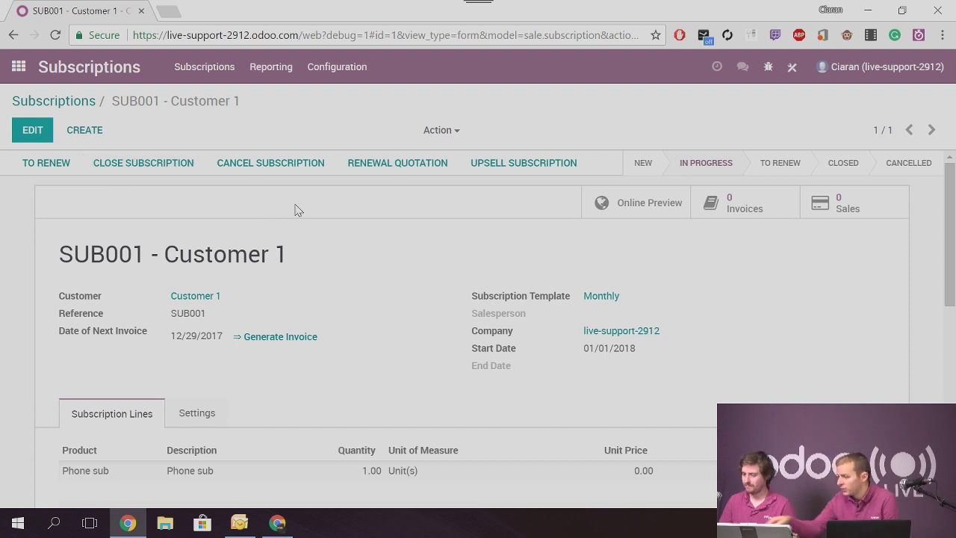
scroll(374, 224, down, 1)
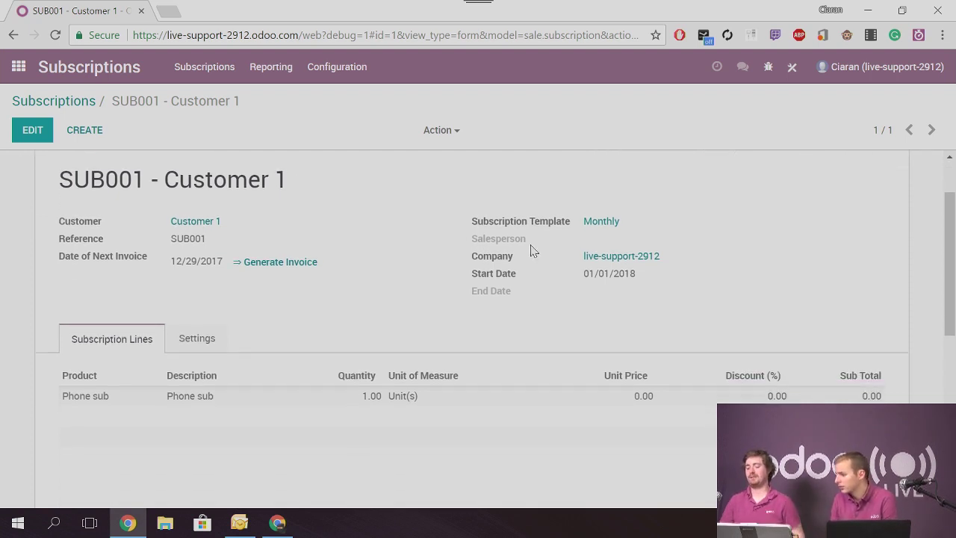
scroll(280, 250, up, 1)
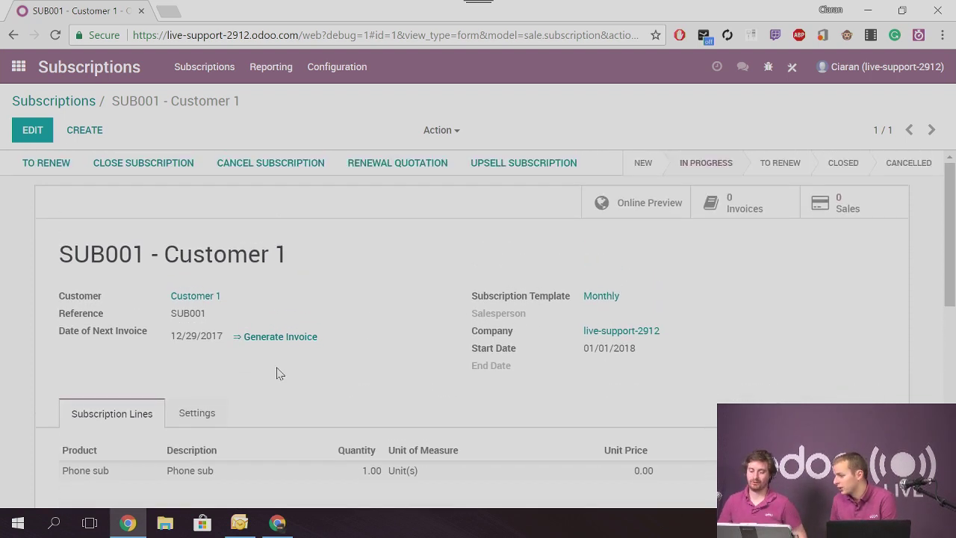
Generate invoice INV/2017/0001 from SUB001 and validate it
click(282, 338)
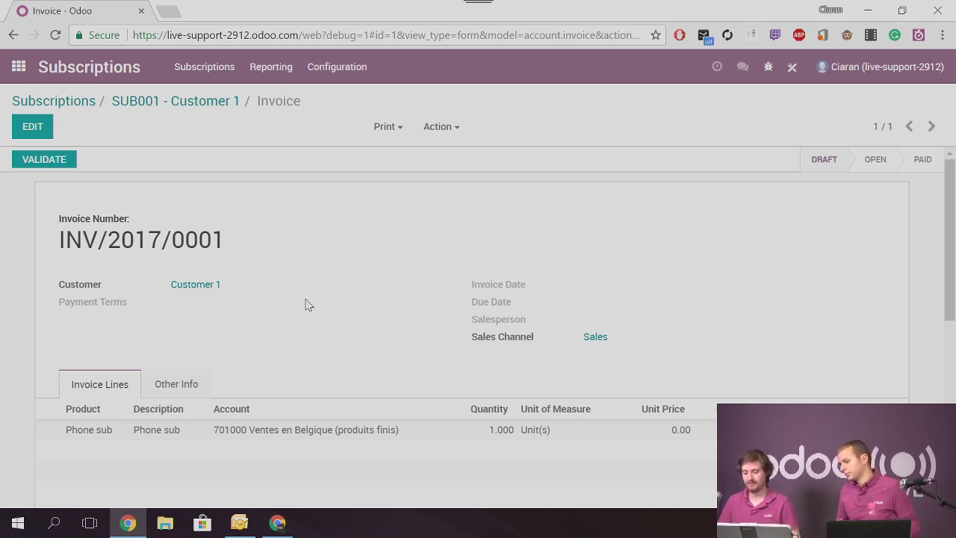
click(47, 160)
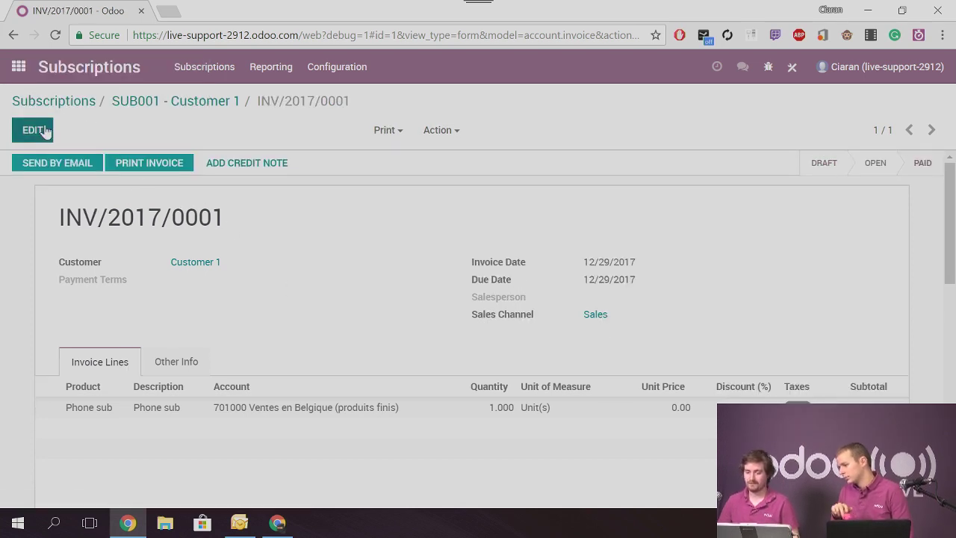
click(138, 101)
Review the invoice's Other Info and journal entry, then return to SUB001
click(744, 200)
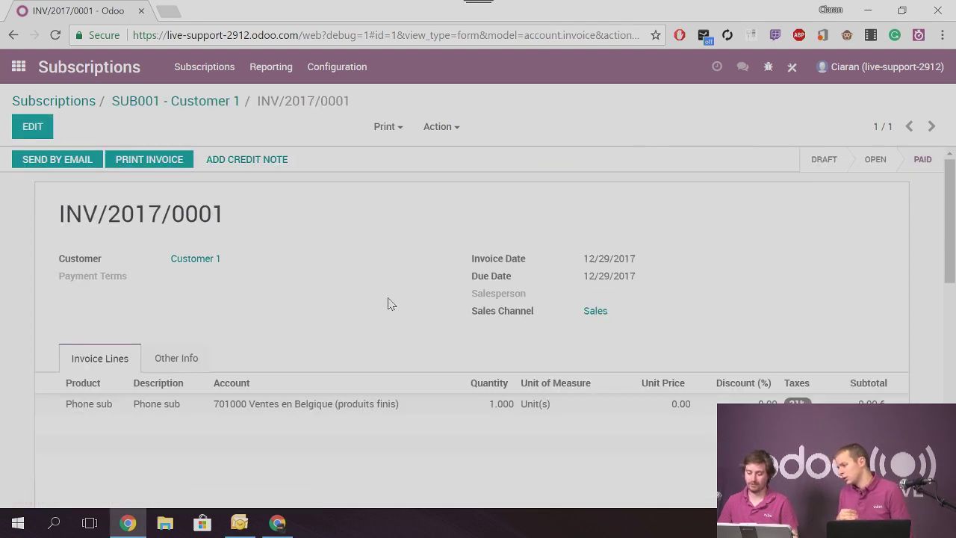
click(196, 356)
scroll(221, 354, down, 1)
click(628, 331)
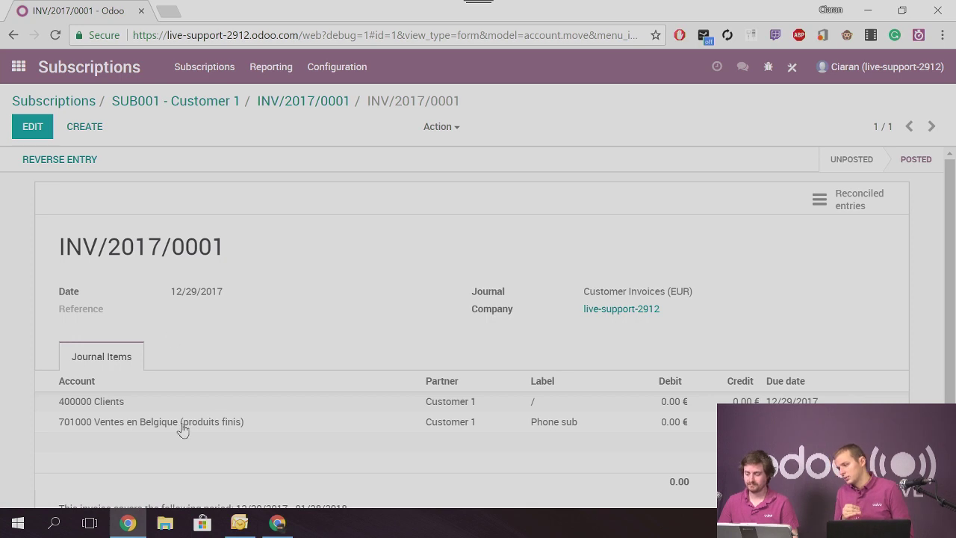
click(158, 102)
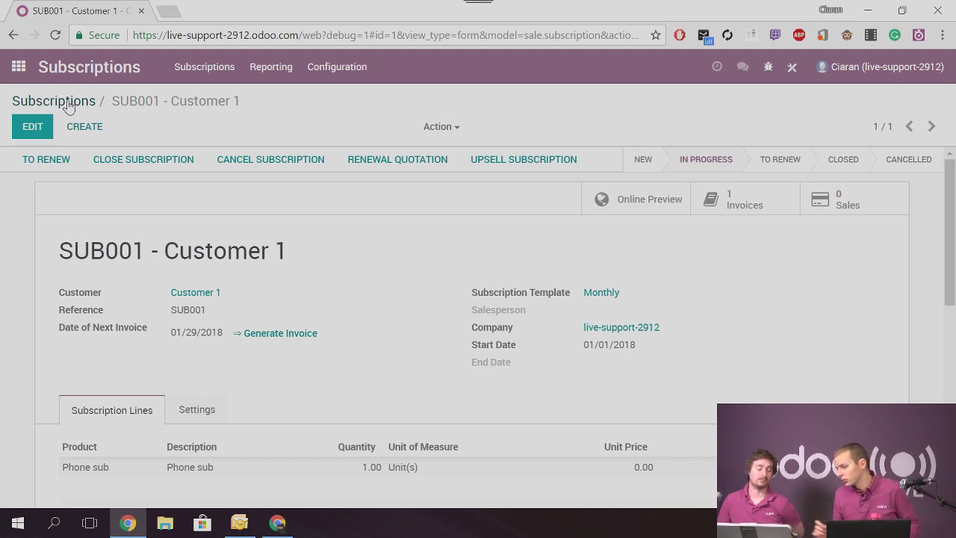
scroll(262, 321, down, 1)
click(193, 342)
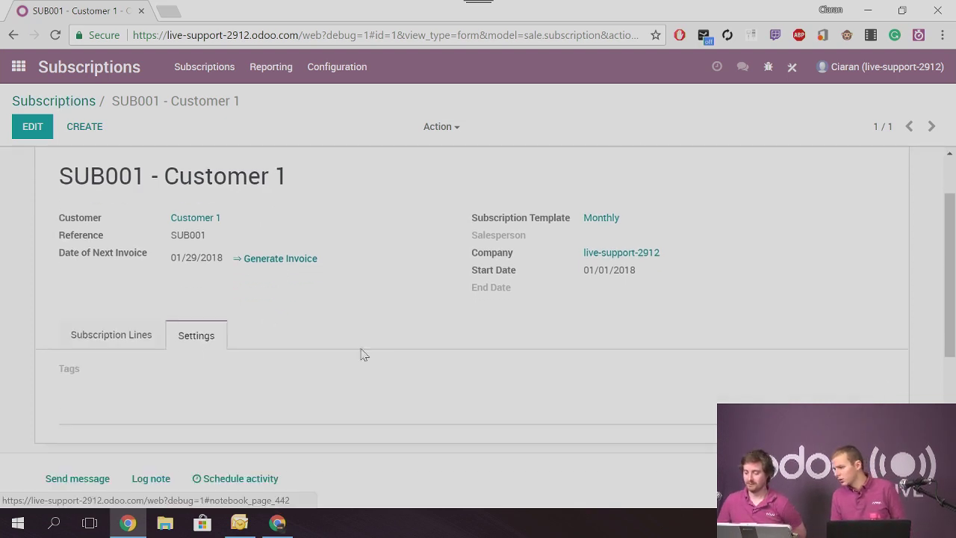
click(97, 336)
scroll(241, 267, up, 1)
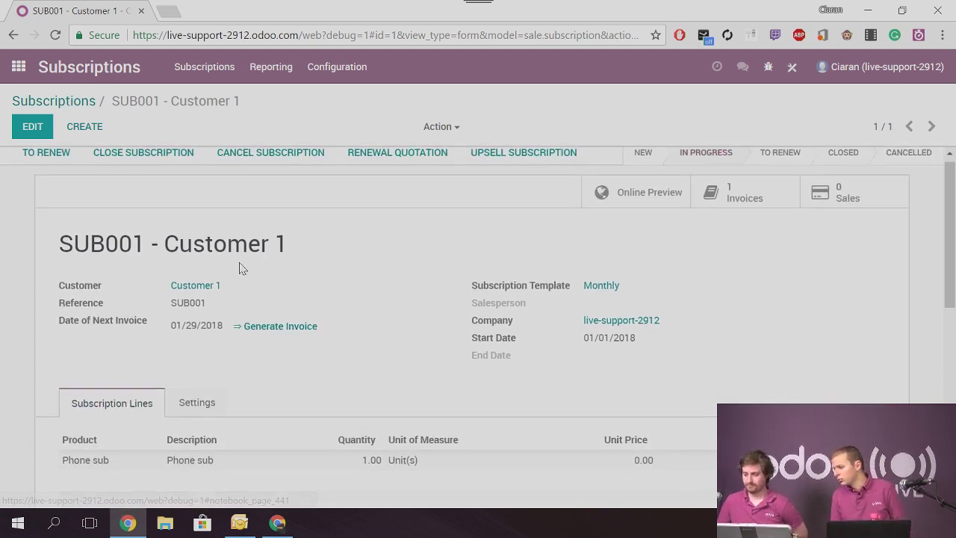
click(759, 212)
scroll(321, 307, down, 2)
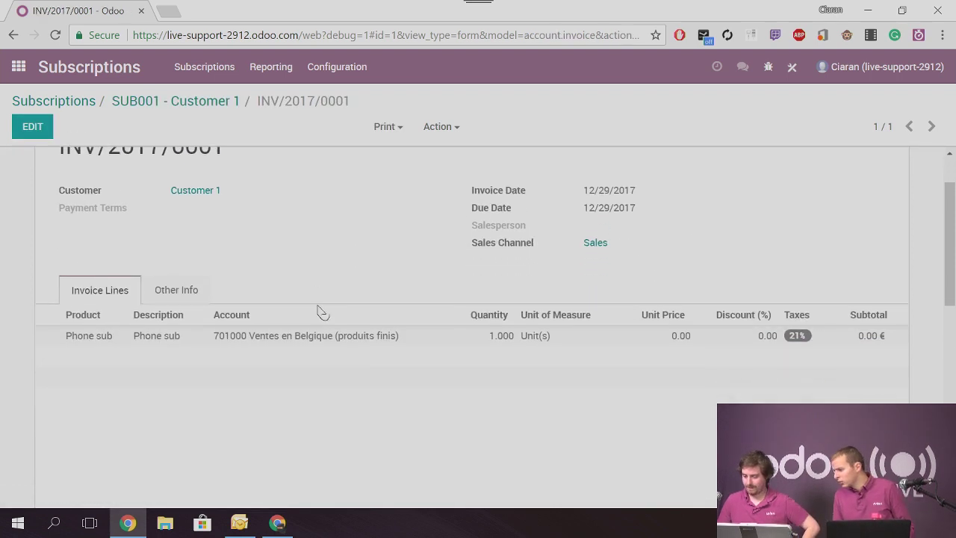
click(178, 286)
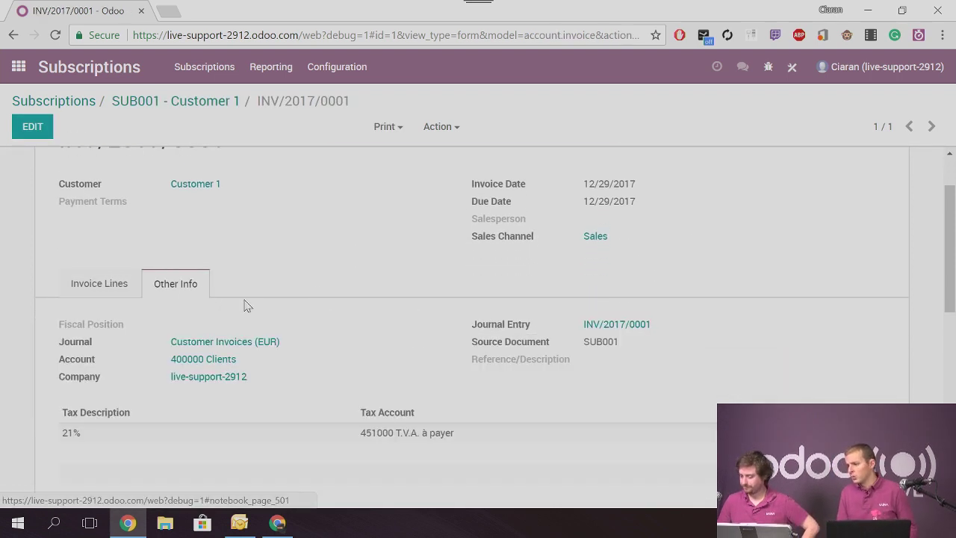
double_click(590, 345)
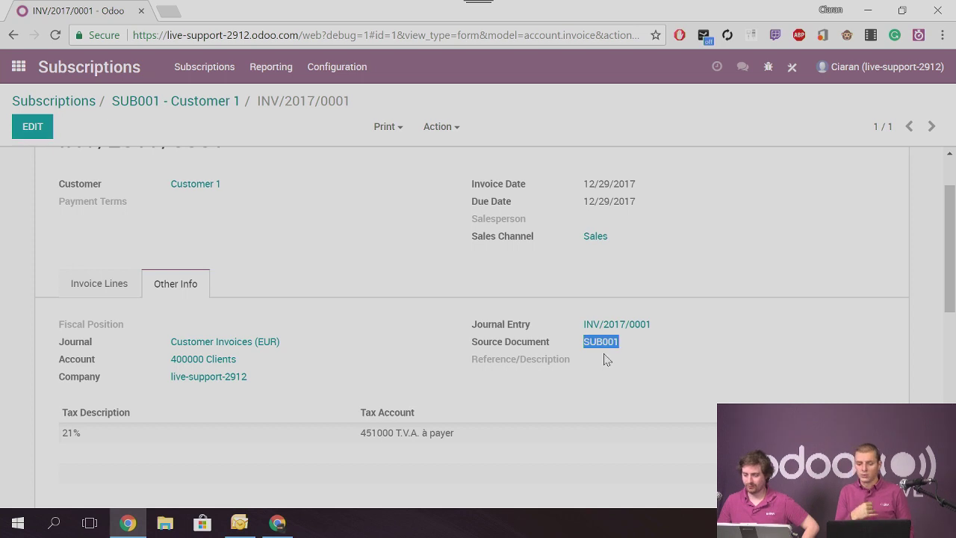
scroll(448, 337, up, 2)
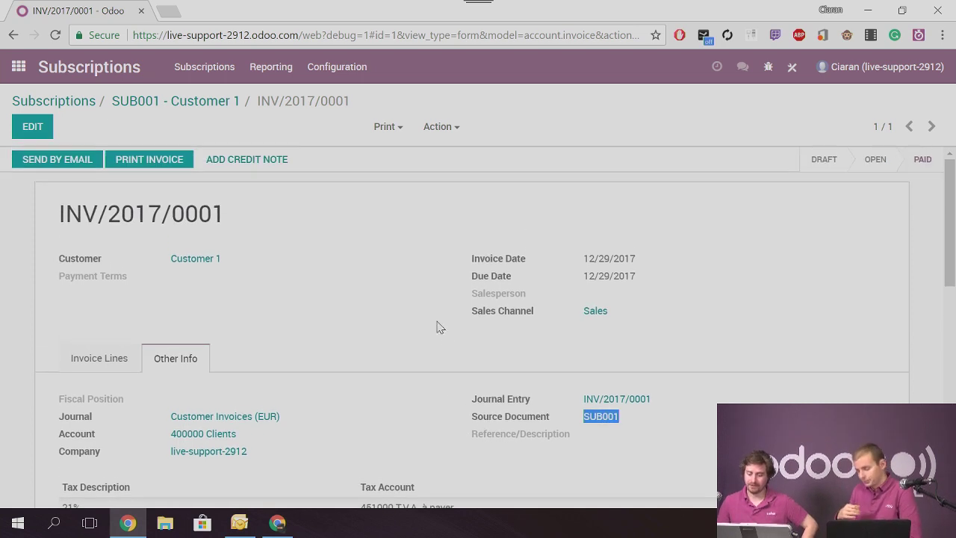
click(145, 107)
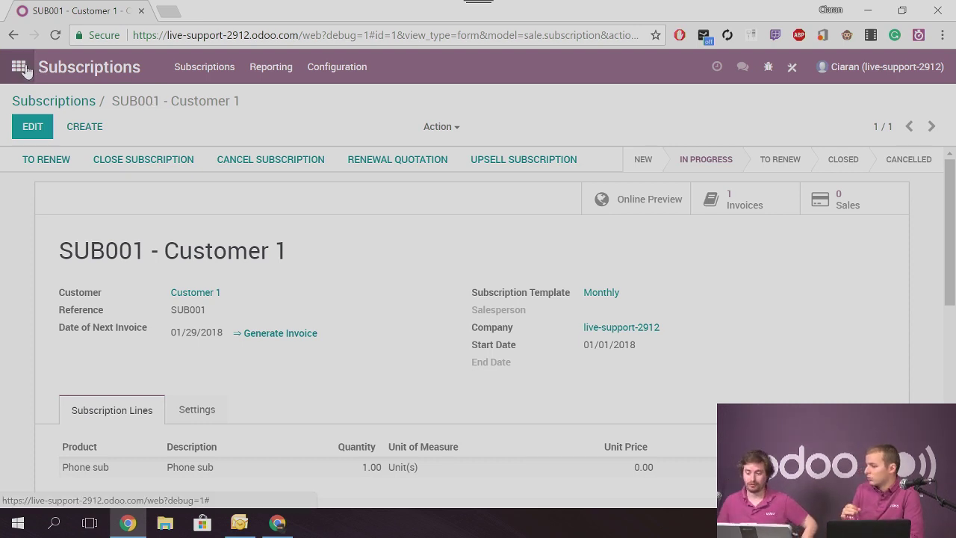
click(18, 66)
Start a new quotation for Customer 1 with a Phone sub order line
click(629, 236)
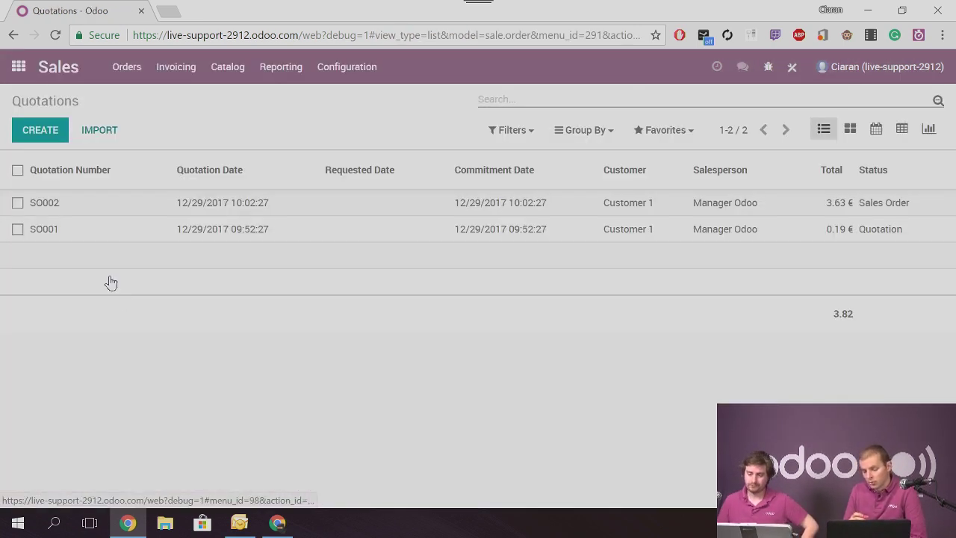
click(52, 135)
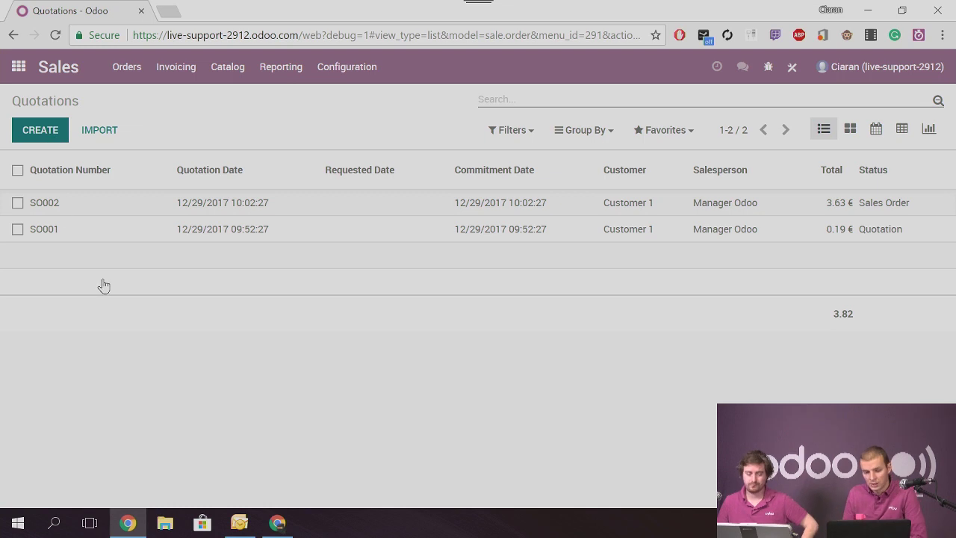
click(235, 267)
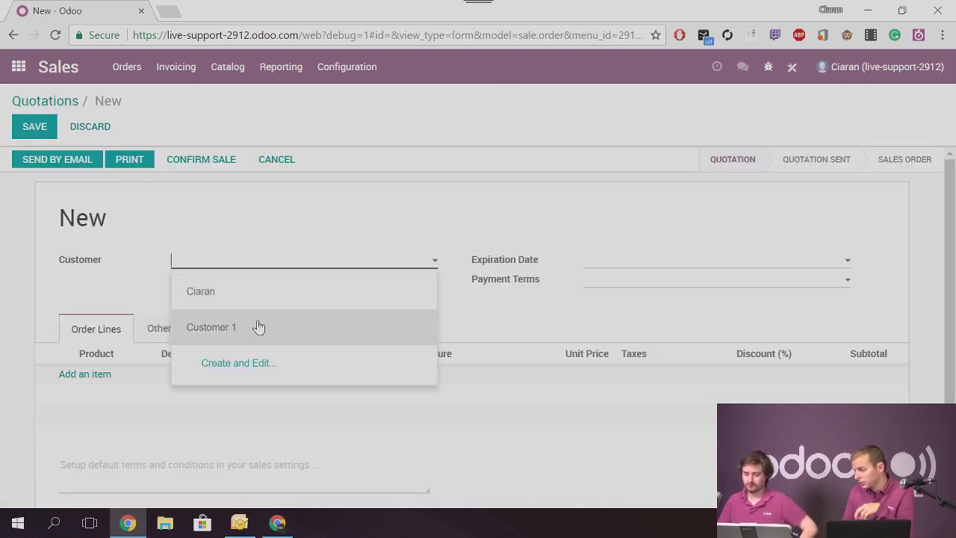
click(265, 340)
click(109, 375)
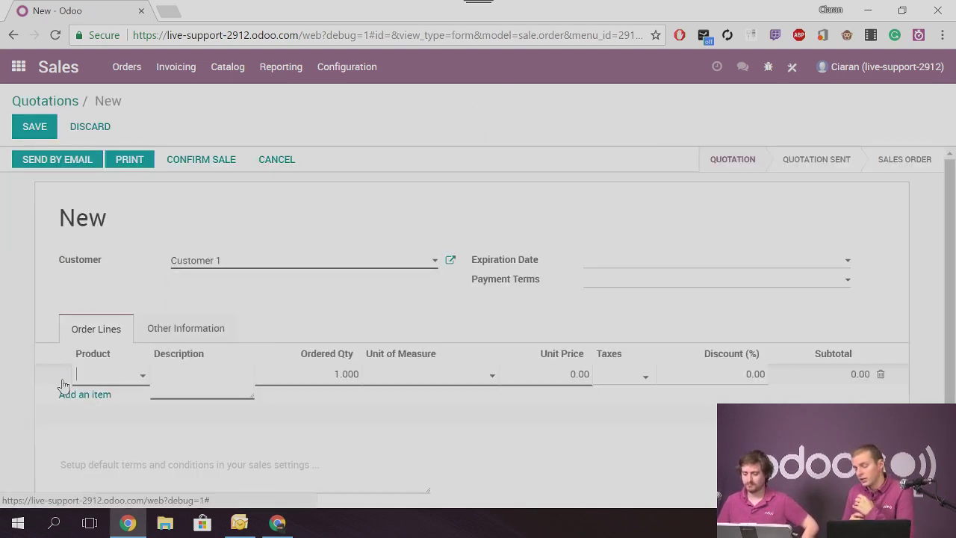
click(123, 376)
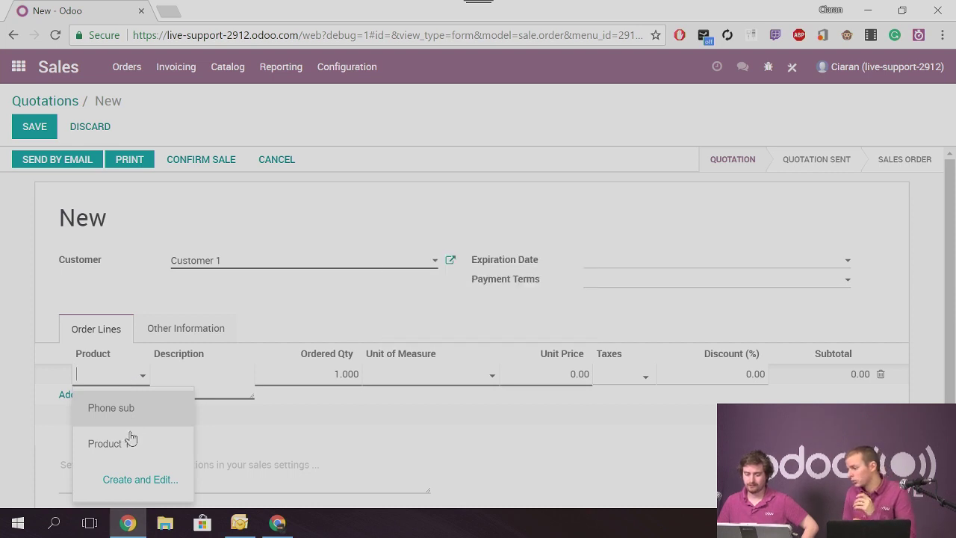
click(124, 409)
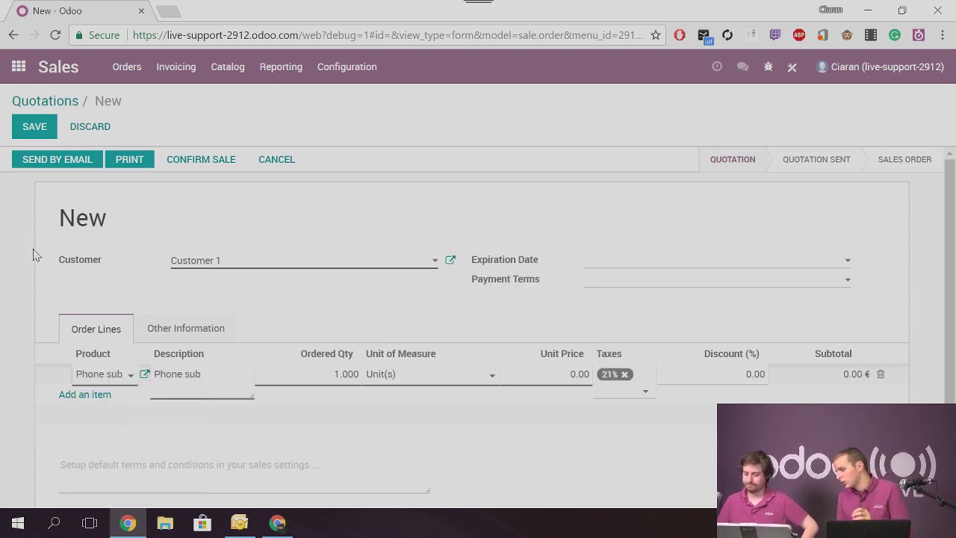
scroll(34, 256, down, 1)
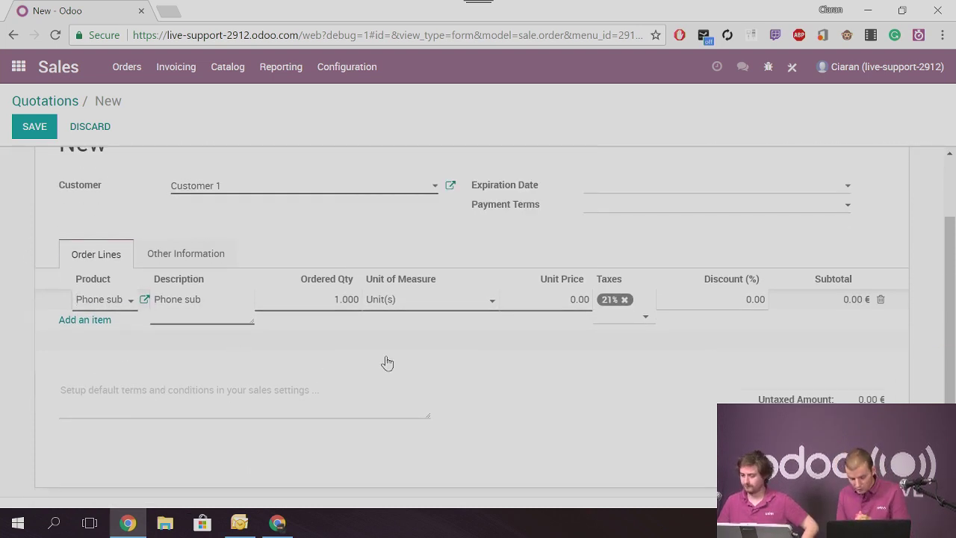
scroll(353, 363, up, 1)
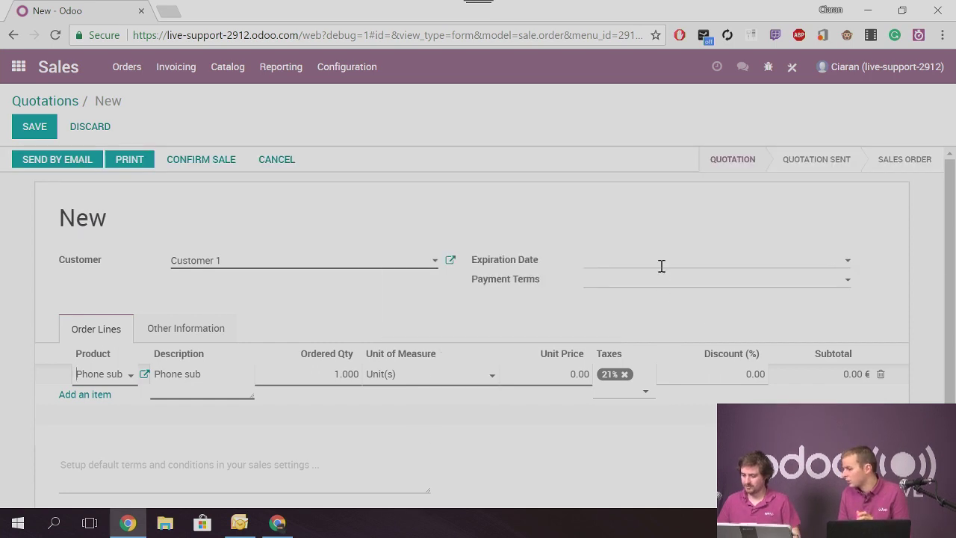
Set the Phone sub product's Subscription Template to Monthly and save it
click(145, 374)
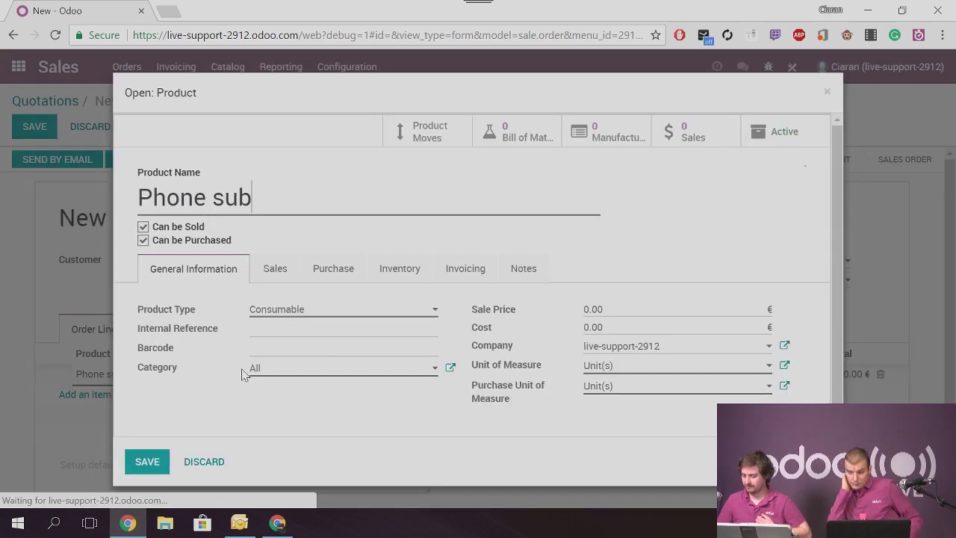
click(281, 273)
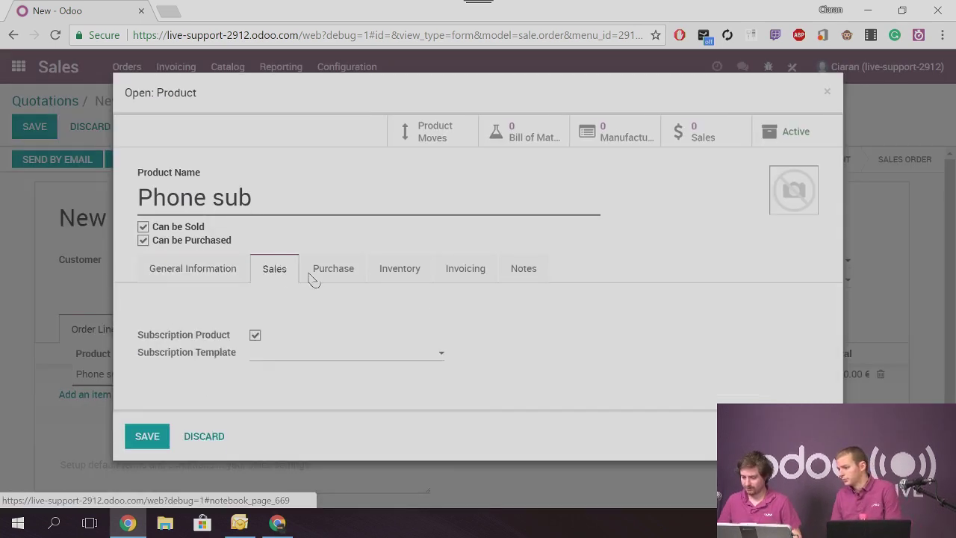
click(347, 275)
click(291, 269)
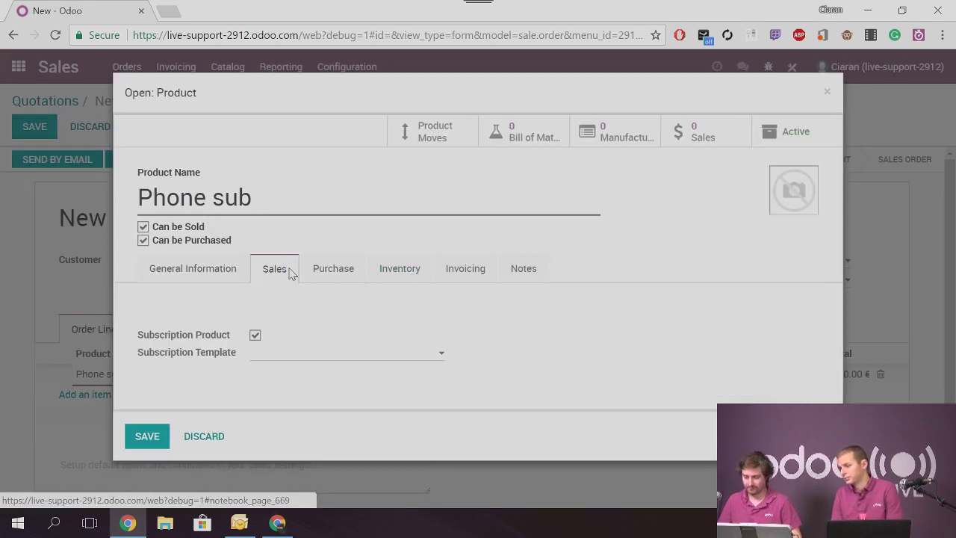
click(254, 354)
click(296, 386)
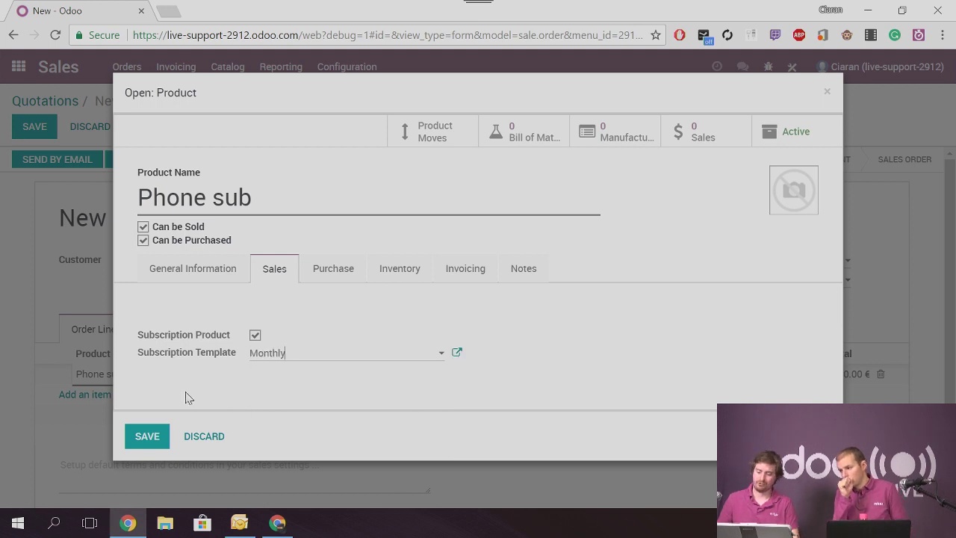
click(134, 437)
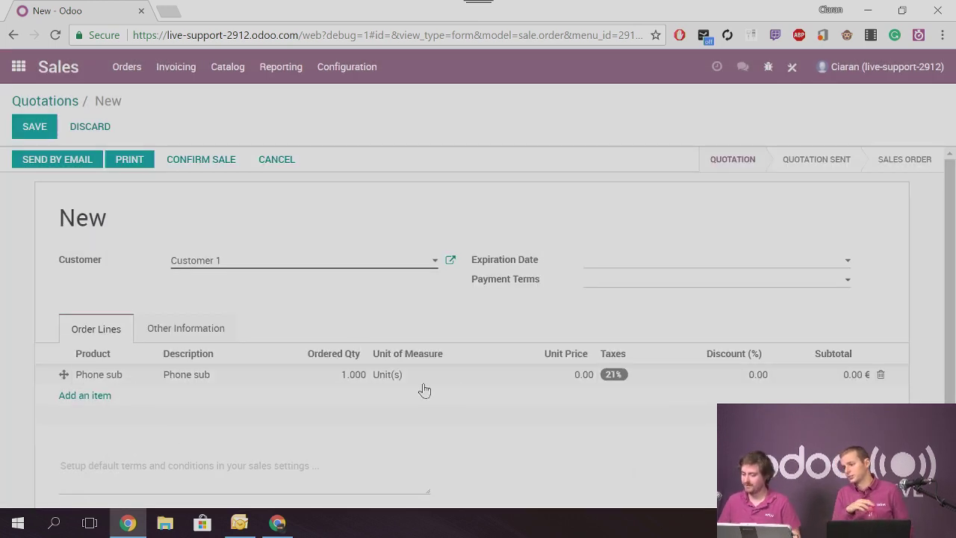
Price the Phone sub line at 40, save quotation SO003, and confirm the sale
click(562, 374)
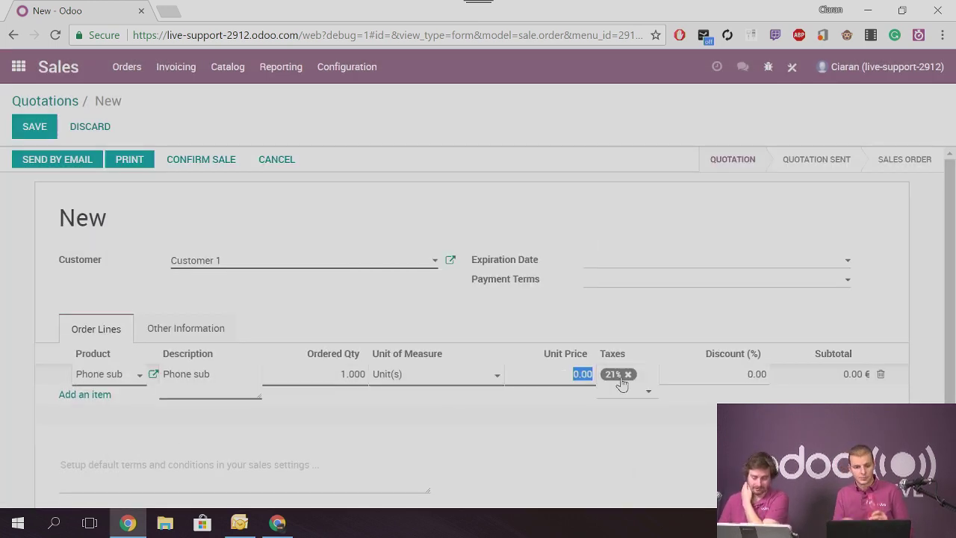
text(40)
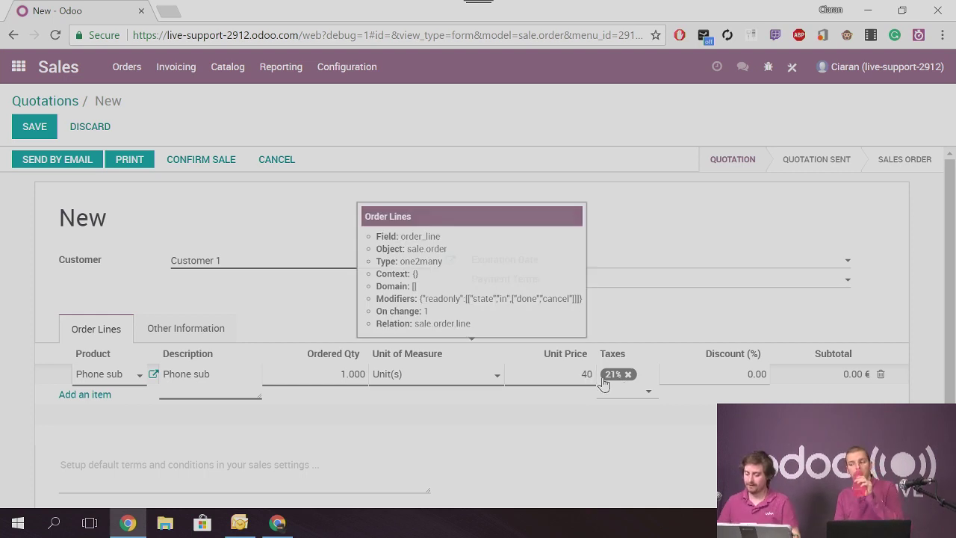
click(179, 434)
click(38, 125)
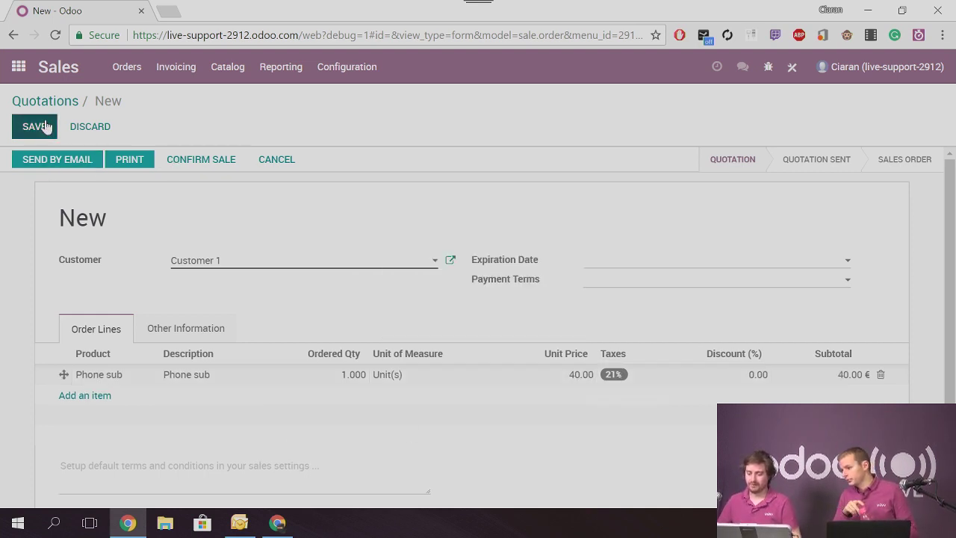
click(206, 164)
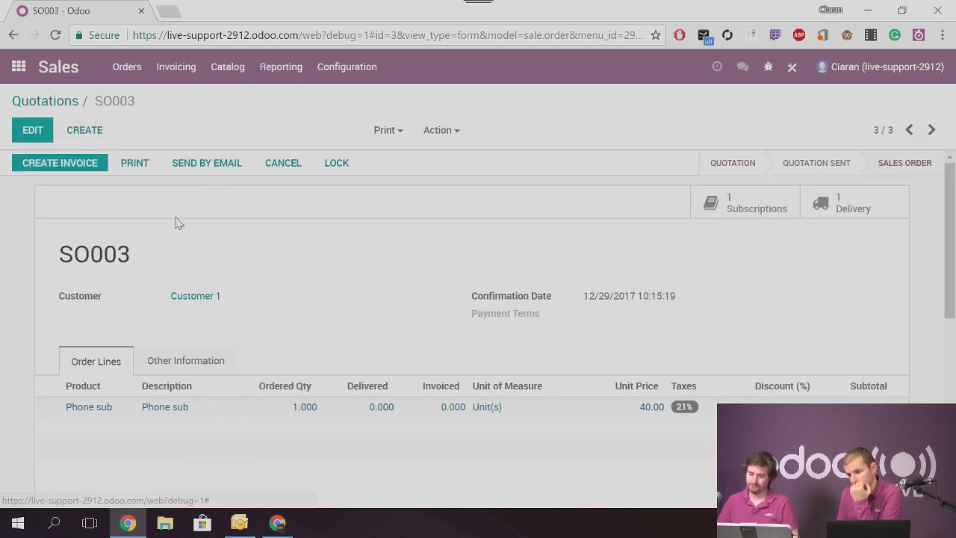
Check the resulting SUB002 subscription in the Subscriptions list, then return home
click(17, 66)
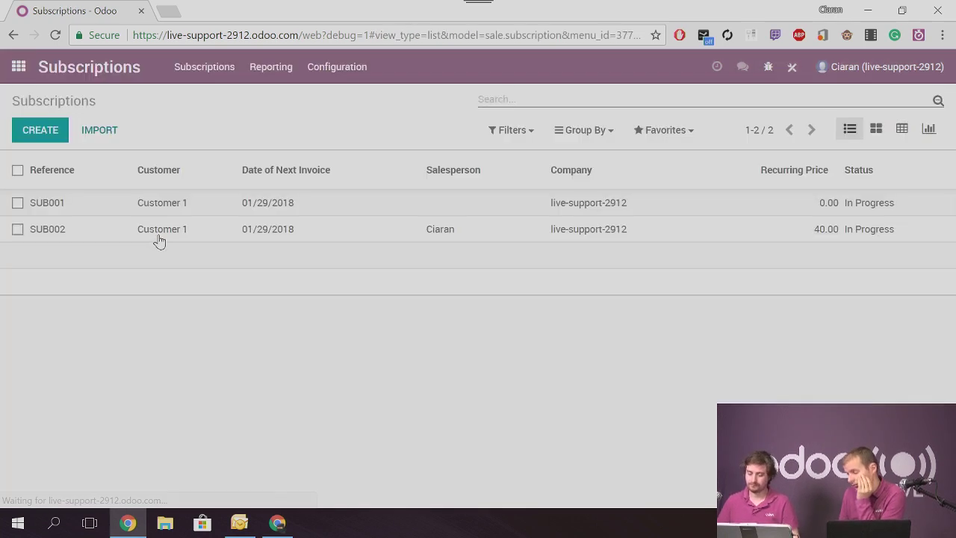
click(157, 239)
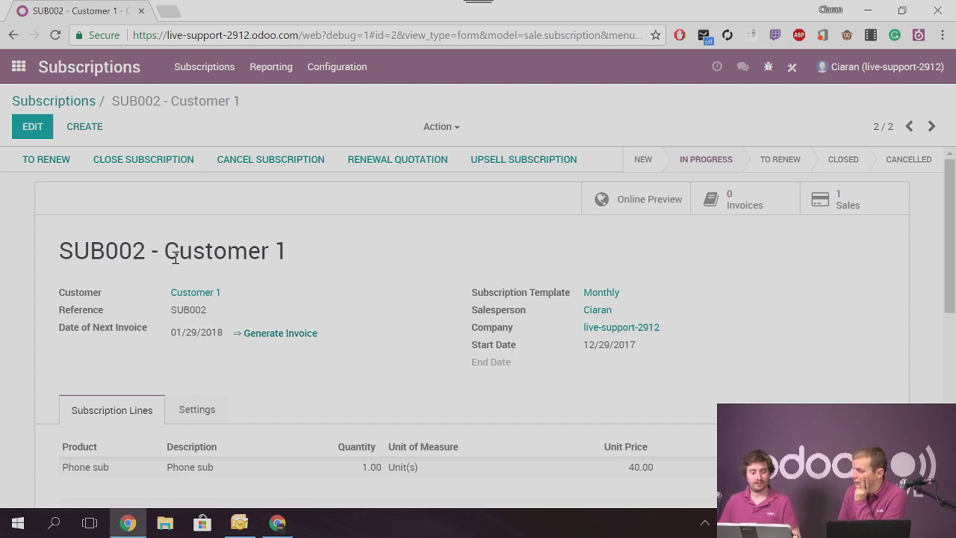
mouse_move(176, 258)
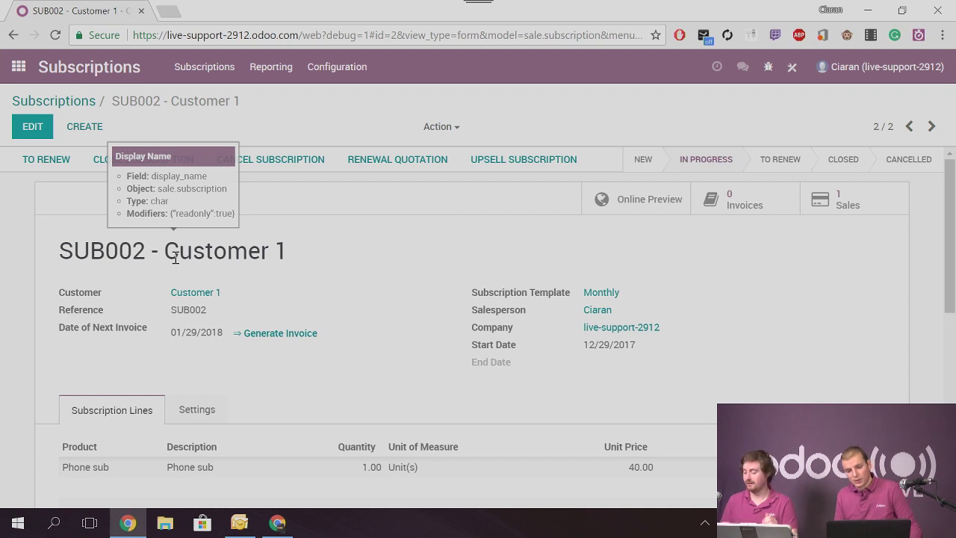
click(43, 99)
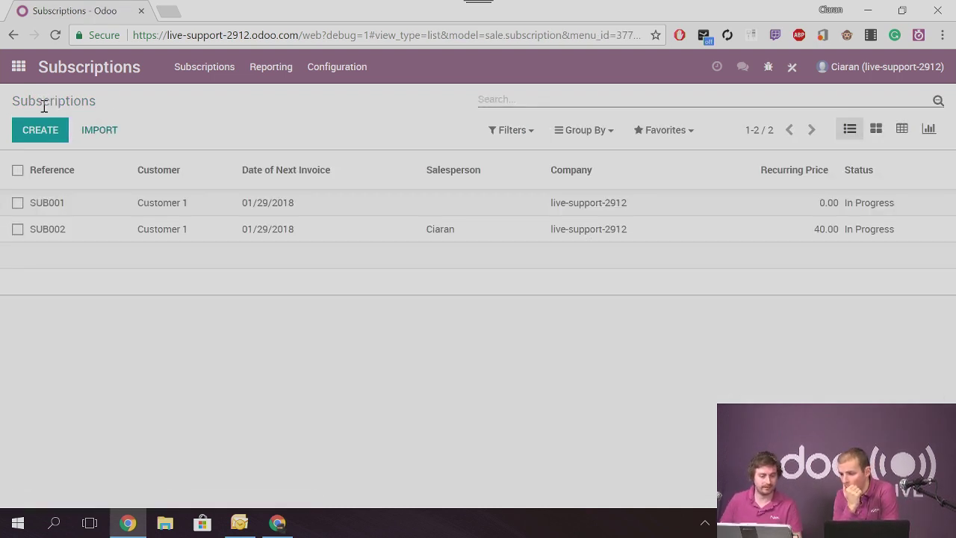
click(20, 67)
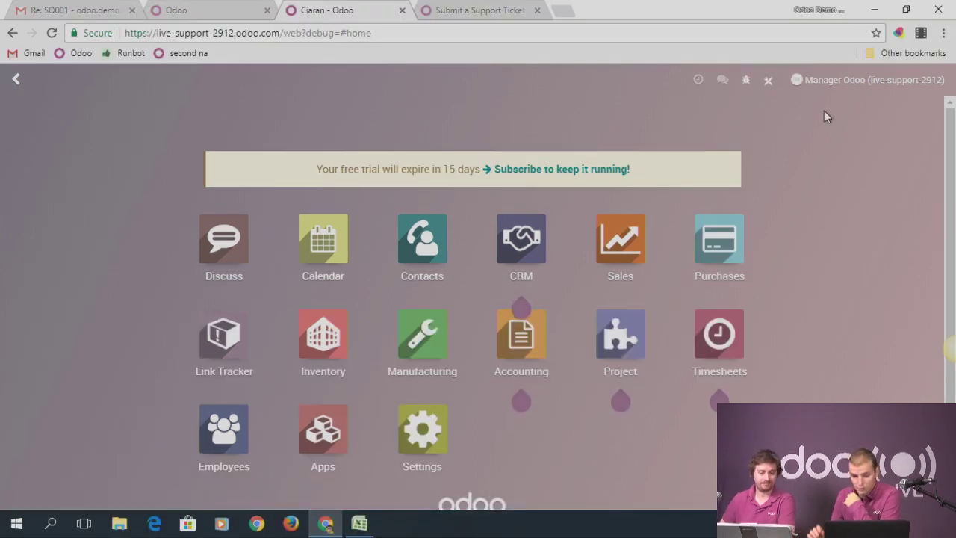
Install the Odoo Studio module from the Studio toggle and confirm the installation
click(769, 82)
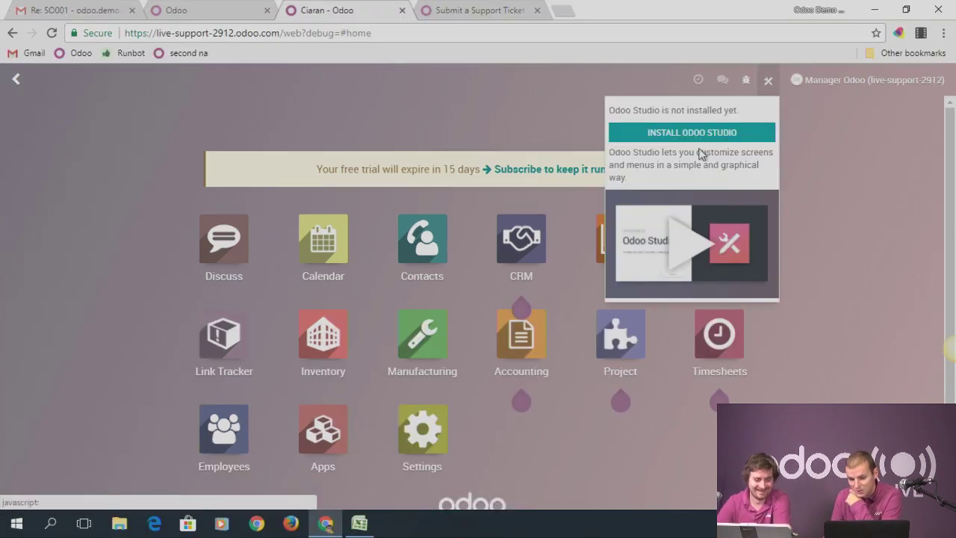
click(700, 133)
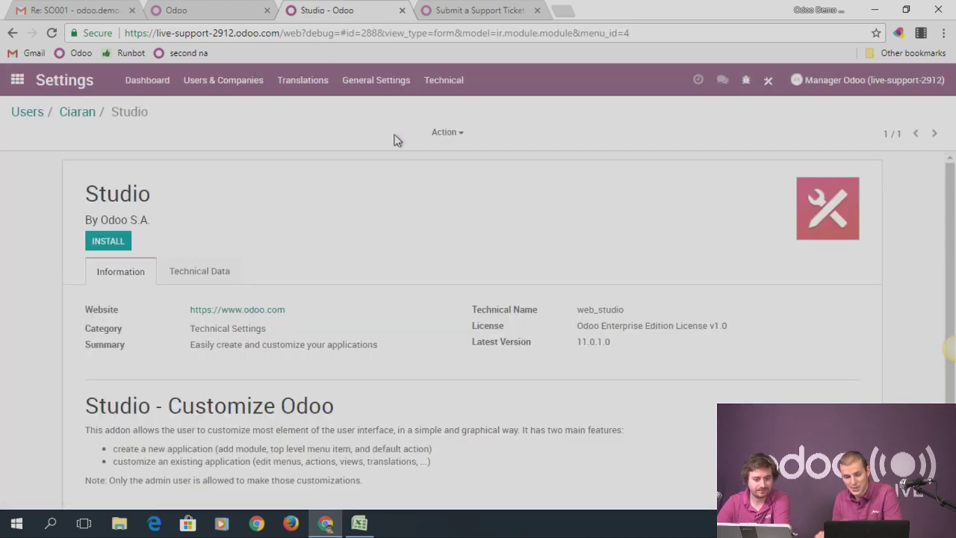
click(108, 241)
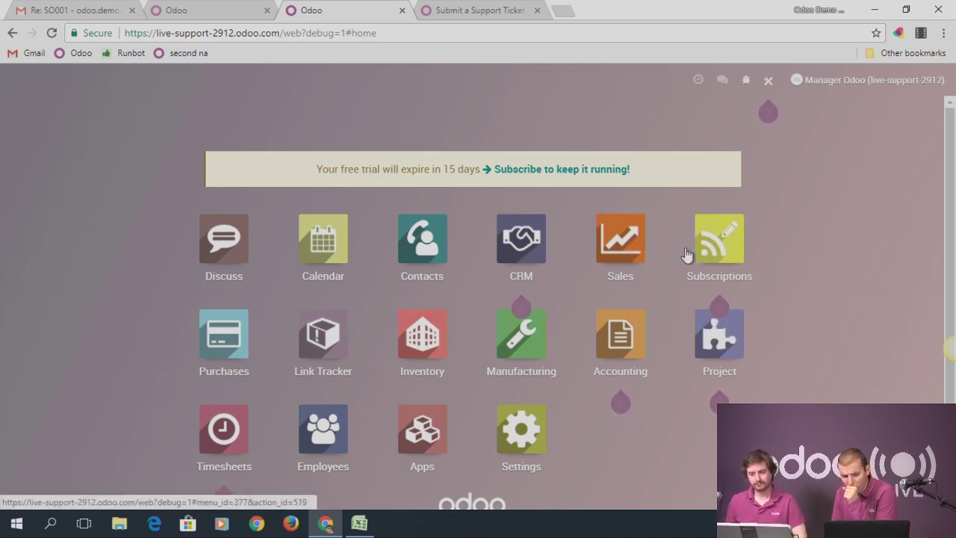
Open customer invoice INV/2017/0001 from Accounting > Sales > Customer Invoices
click(612, 336)
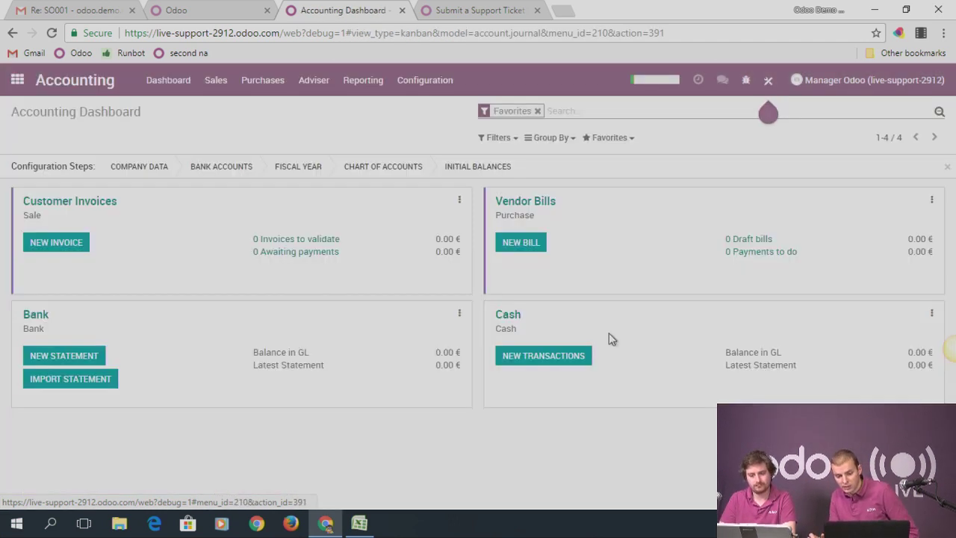
click(216, 81)
click(230, 133)
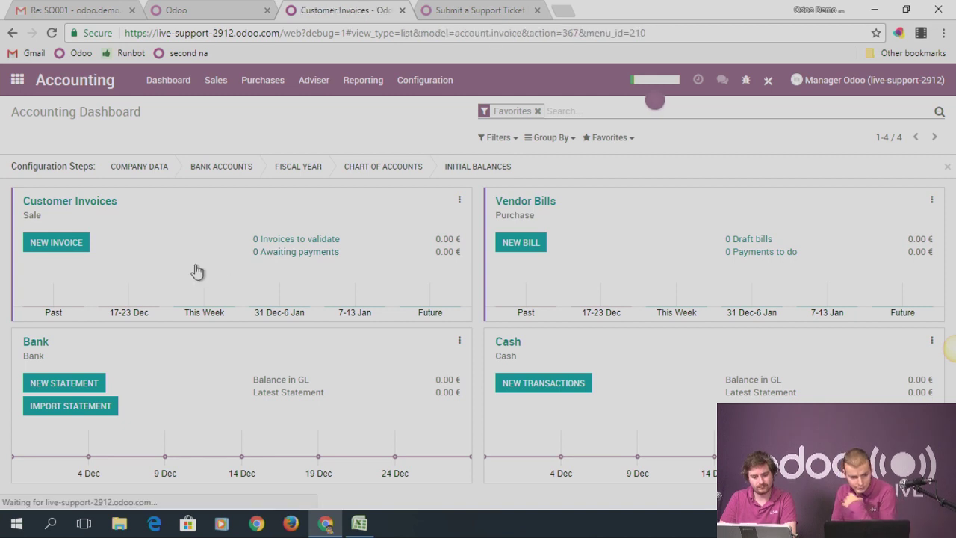
click(64, 204)
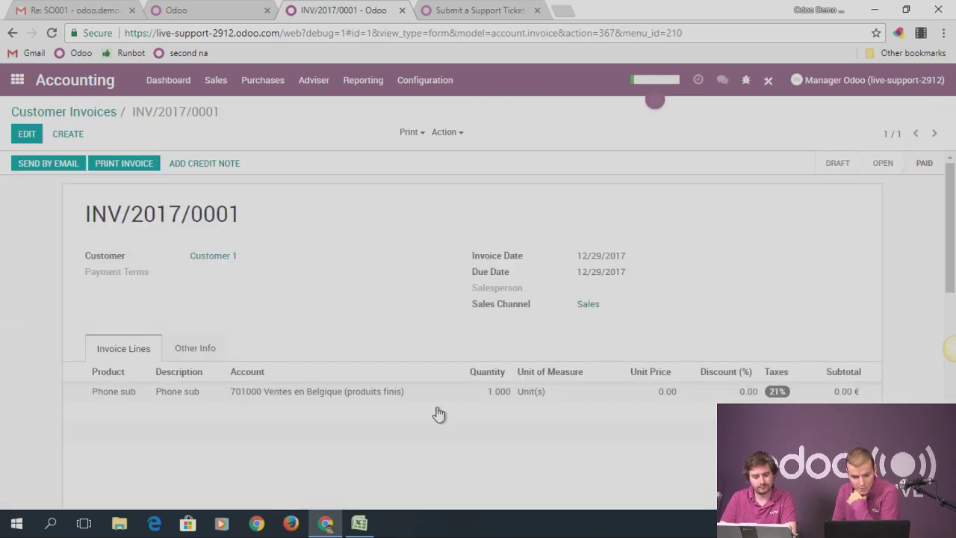
Show the invoice's Other Info and list the account.invoice fields via the debug menu's View Fields
click(204, 351)
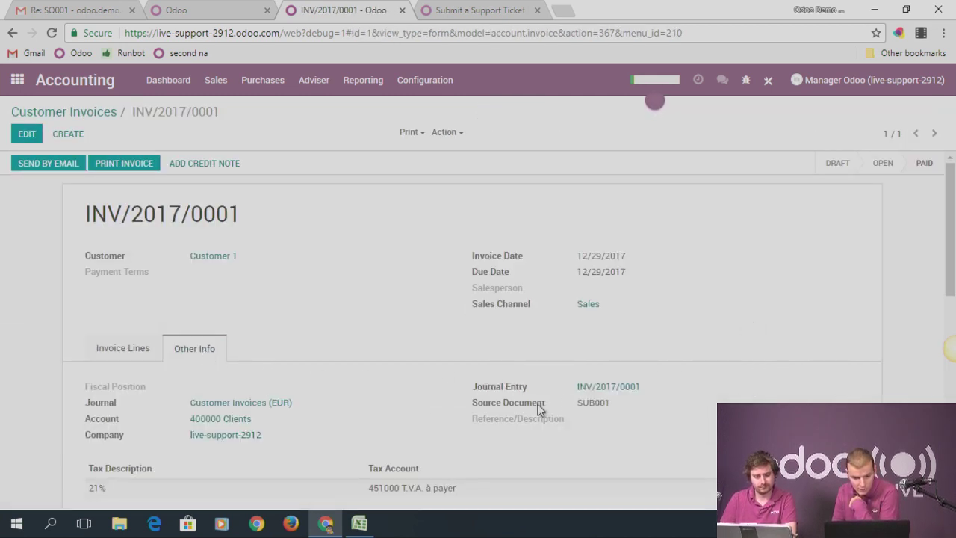
scroll(322, 422, down, 1)
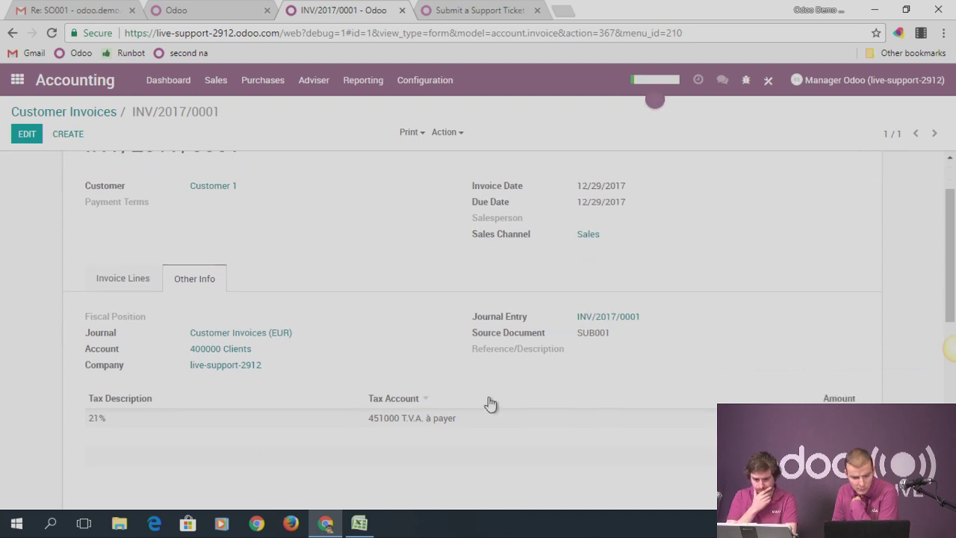
scroll(492, 406, up, 1)
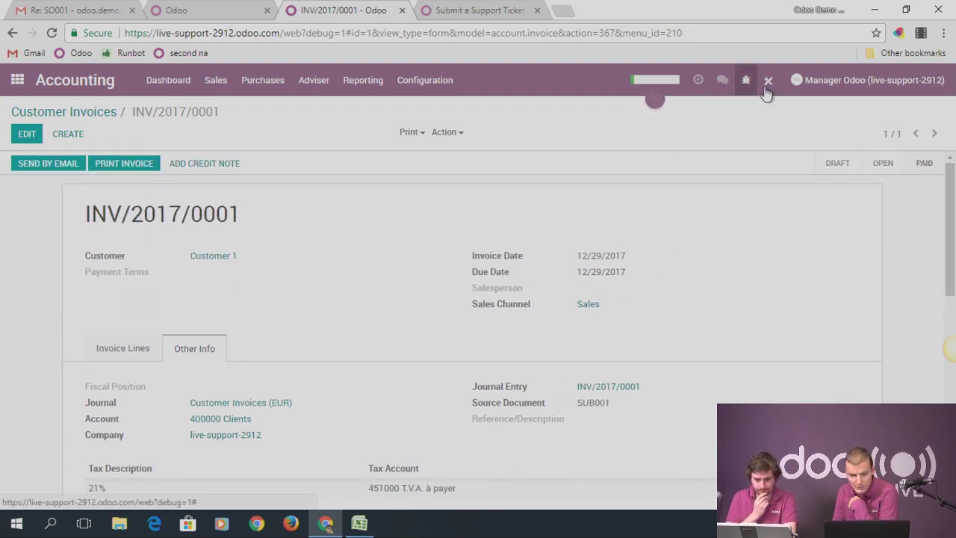
click(746, 82)
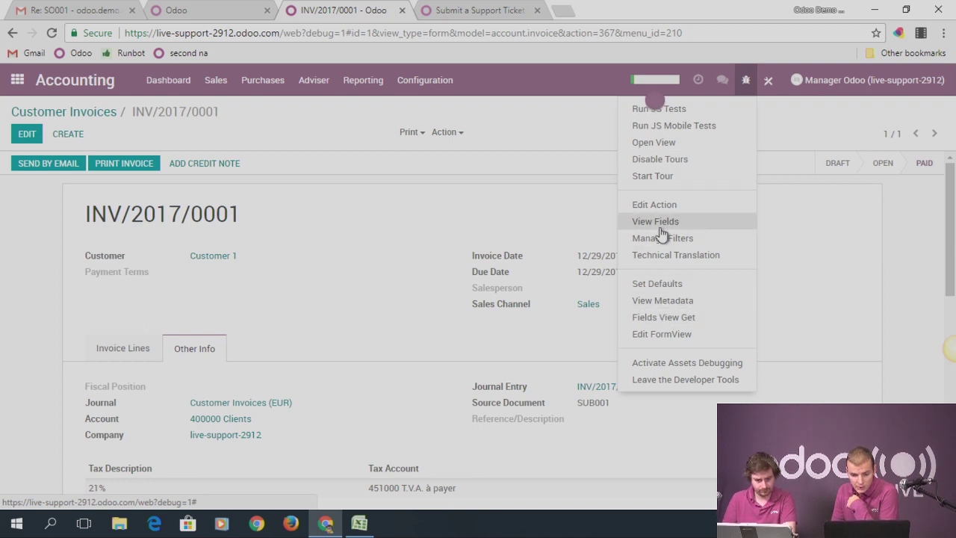
click(662, 224)
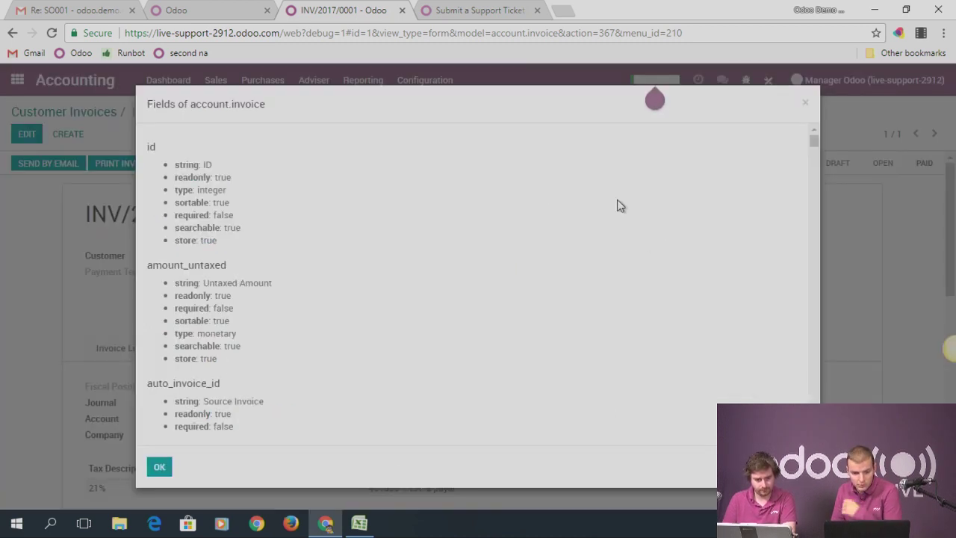
Search the account.invoice field list for 'sub', then close the fields list
key(ctrl+f)
text(subs)
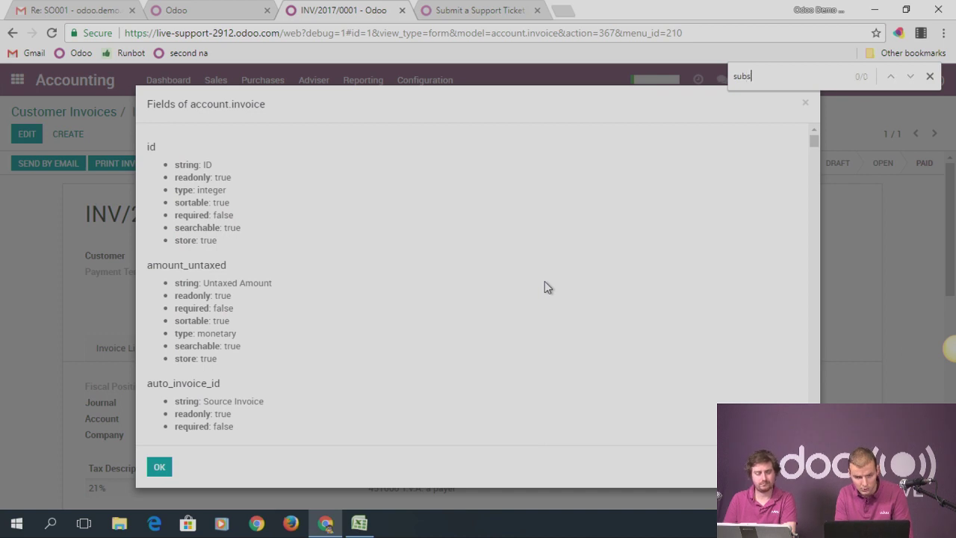
key(BackSpace)
key(BackSpace)
key(BackSpace)
text(ub)
key(Return)
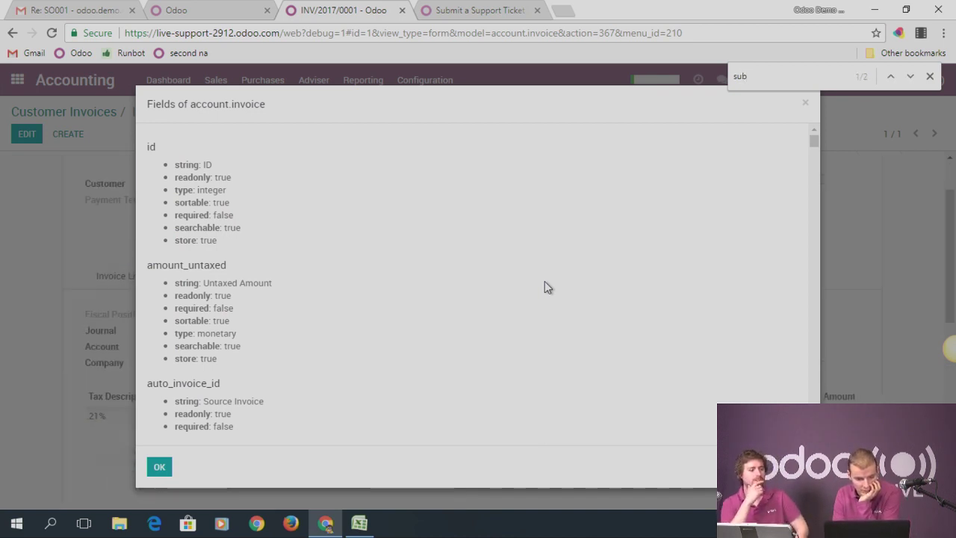
click(804, 104)
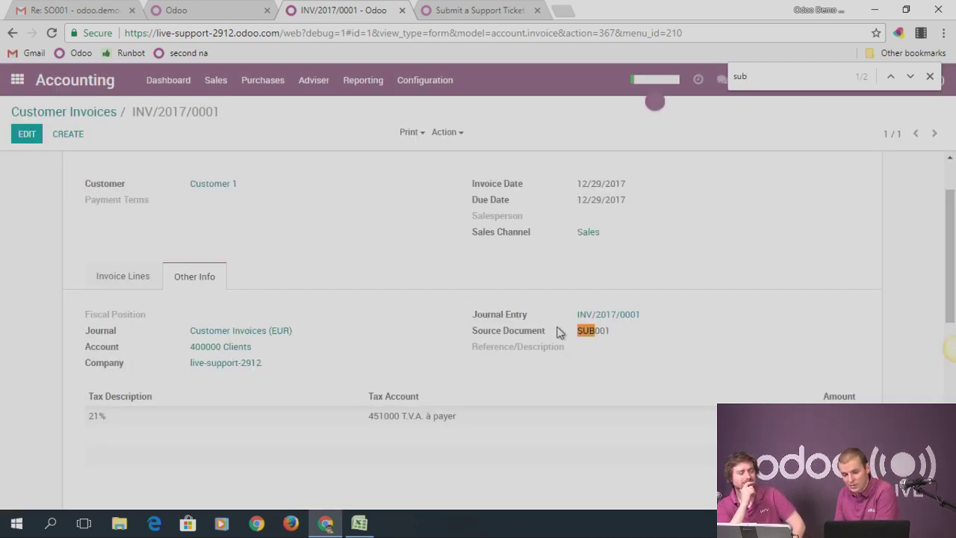
Highlight the Source Document value SUB001, then close the browser's find bar
drag(473, 334, 563, 340)
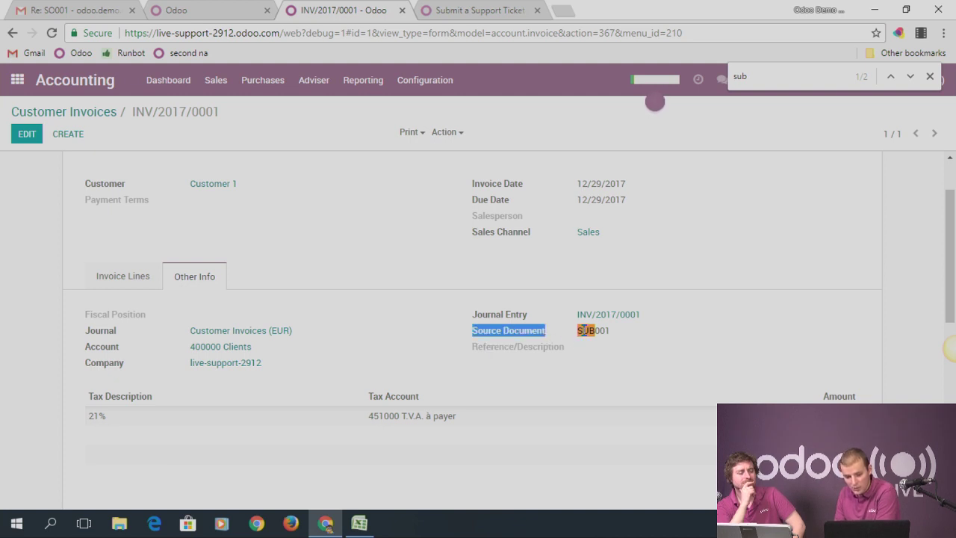
double_click(586, 331)
click(593, 335)
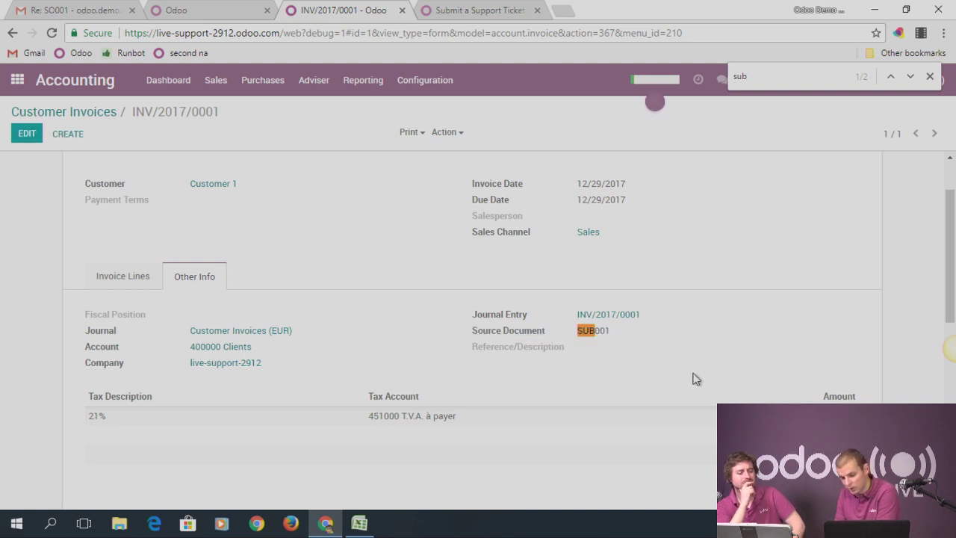
click(929, 76)
Select the SUB001 source document text and open the debug menu
drag(576, 331, 606, 329)
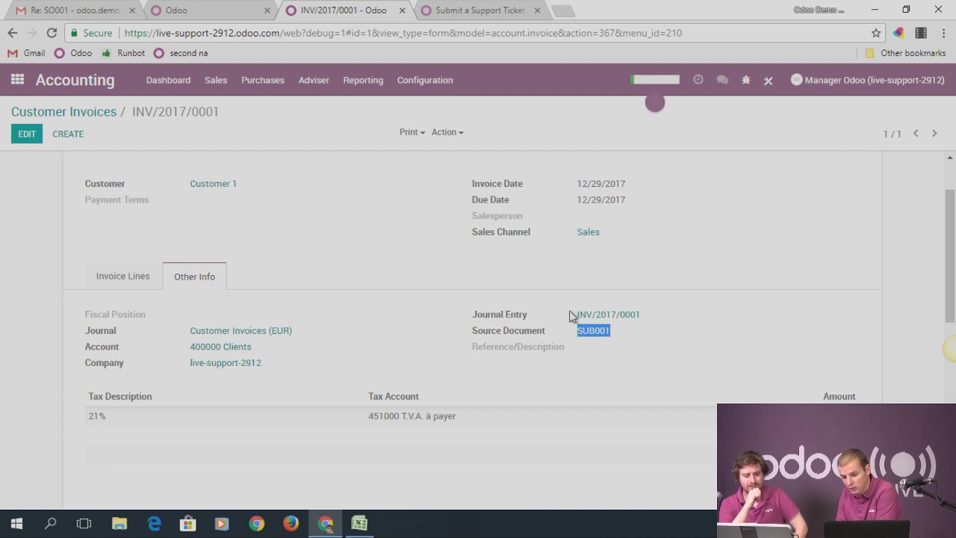
mouse_move(519, 333)
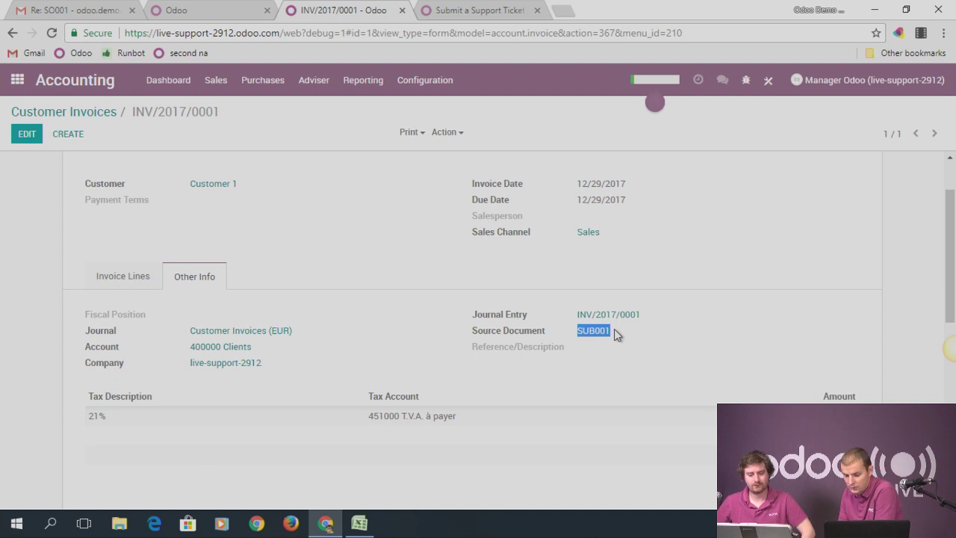
click(614, 334)
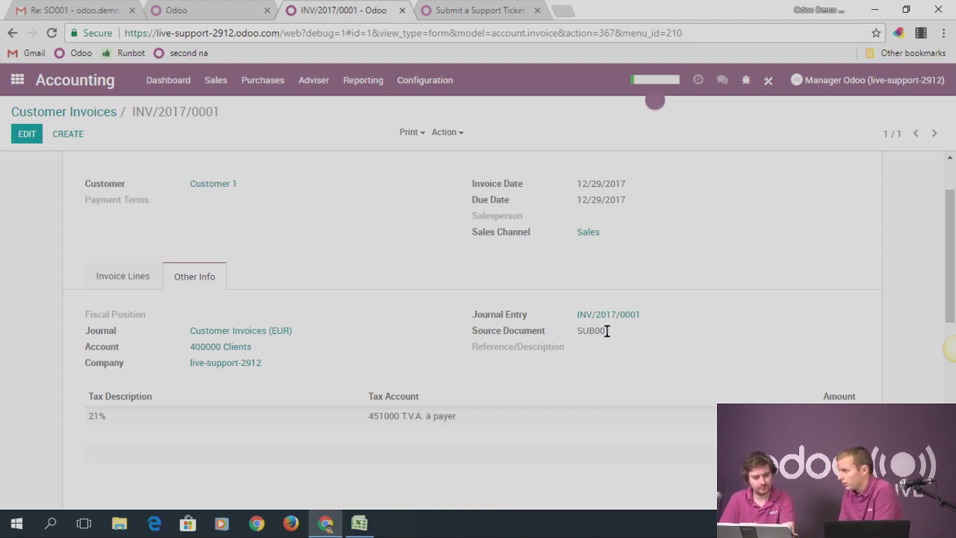
drag(575, 331, 618, 332)
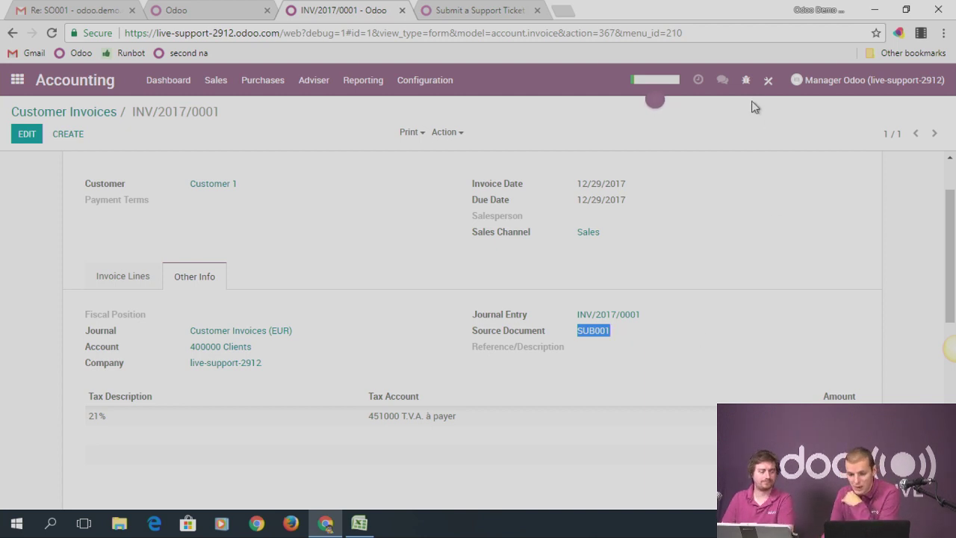
click(745, 81)
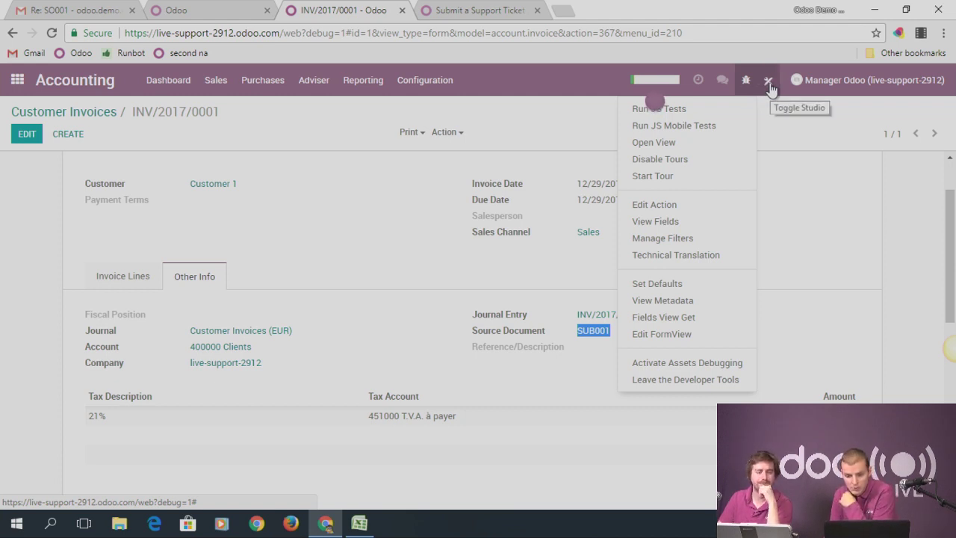
Enter Studio on the invoice form, opening the Other Info tab and the new-field panel
click(769, 83)
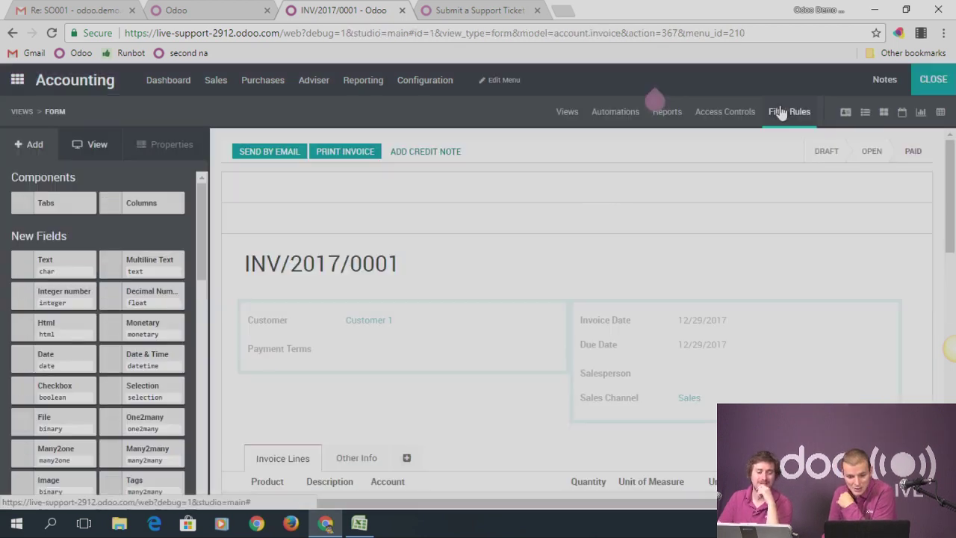
scroll(570, 284, down, 2)
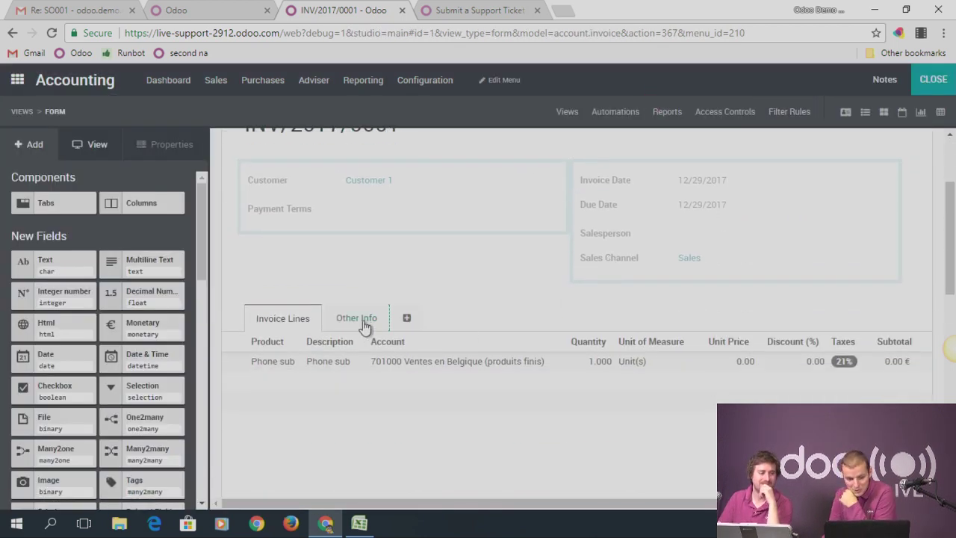
click(364, 320)
scroll(461, 315, down, 1)
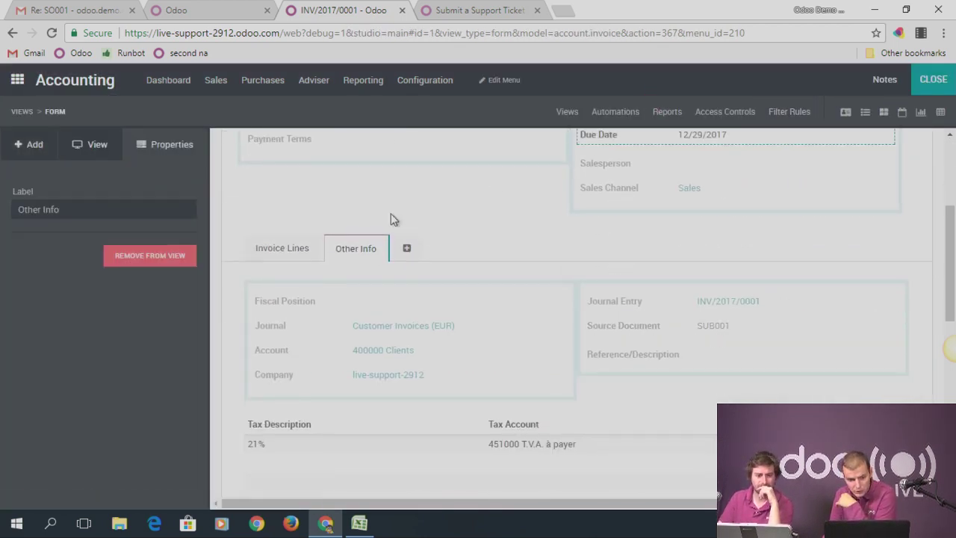
click(37, 149)
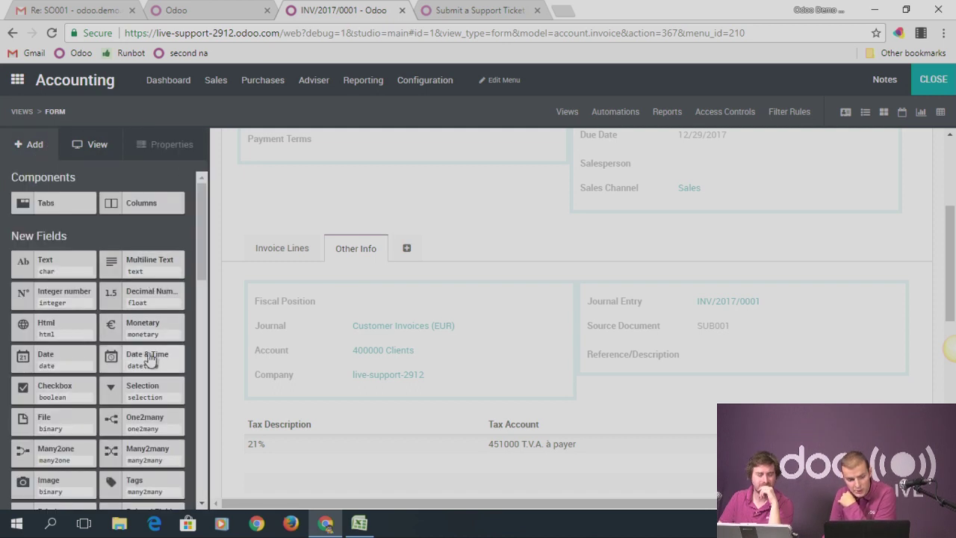
scroll(82, 392, down, 1)
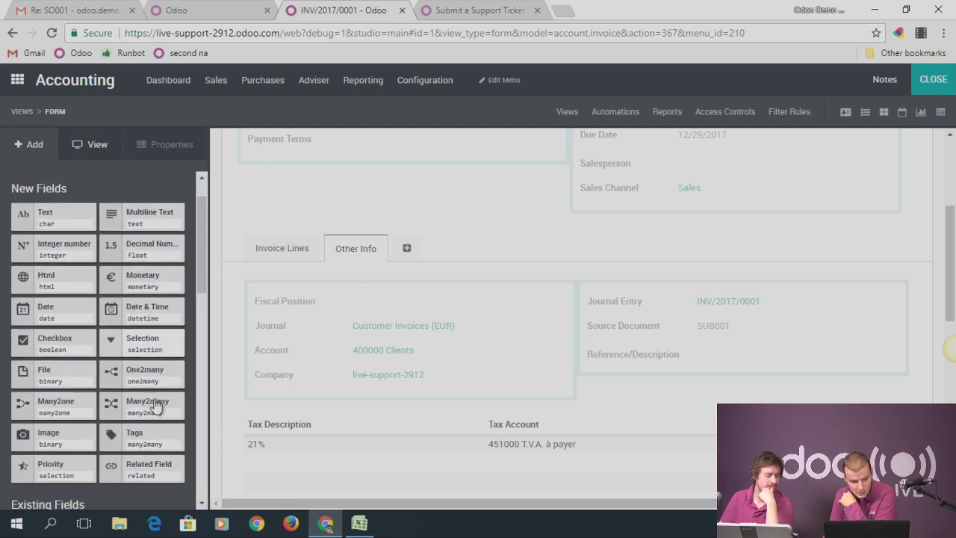
Drop a Many2one field under Source Document with relation Sale Subscription and confirm
drag(81, 392, 632, 360)
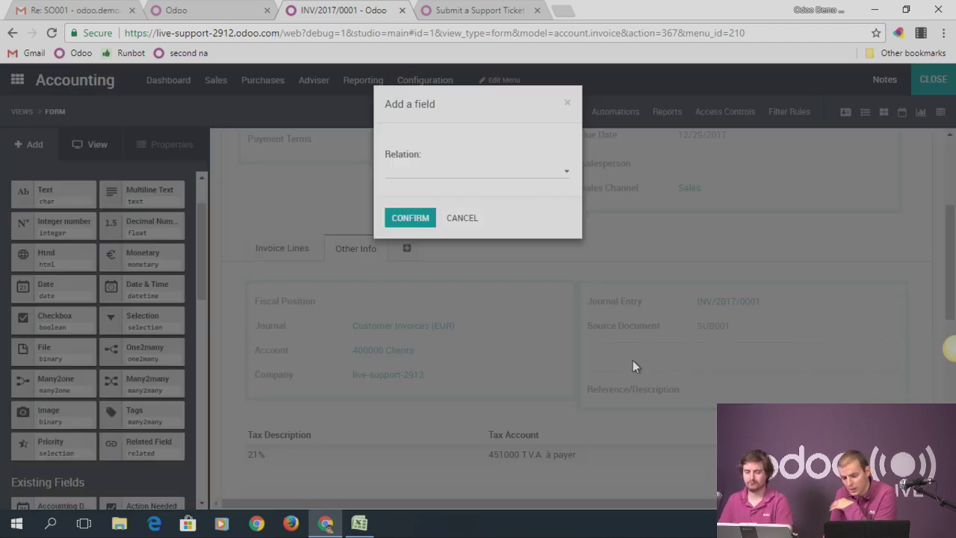
click(496, 177)
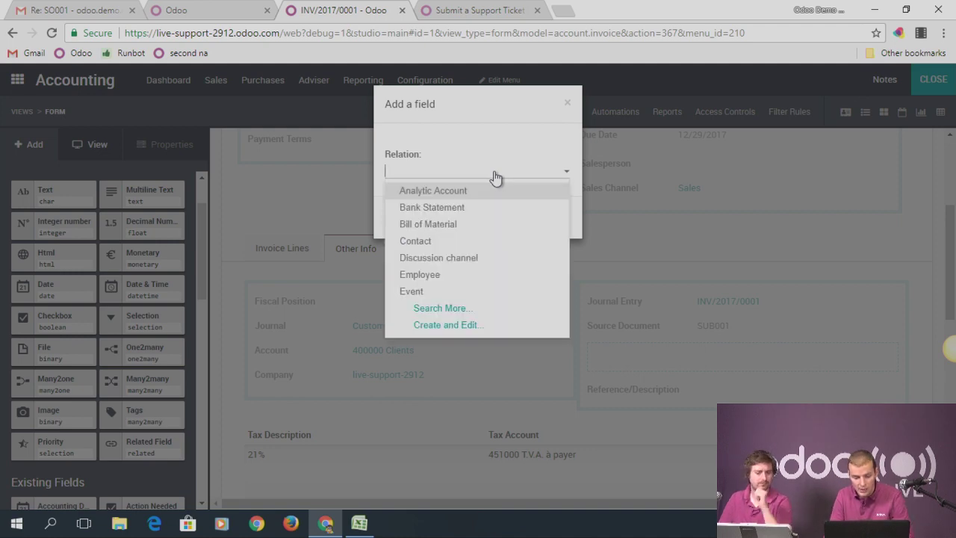
text(subscr)
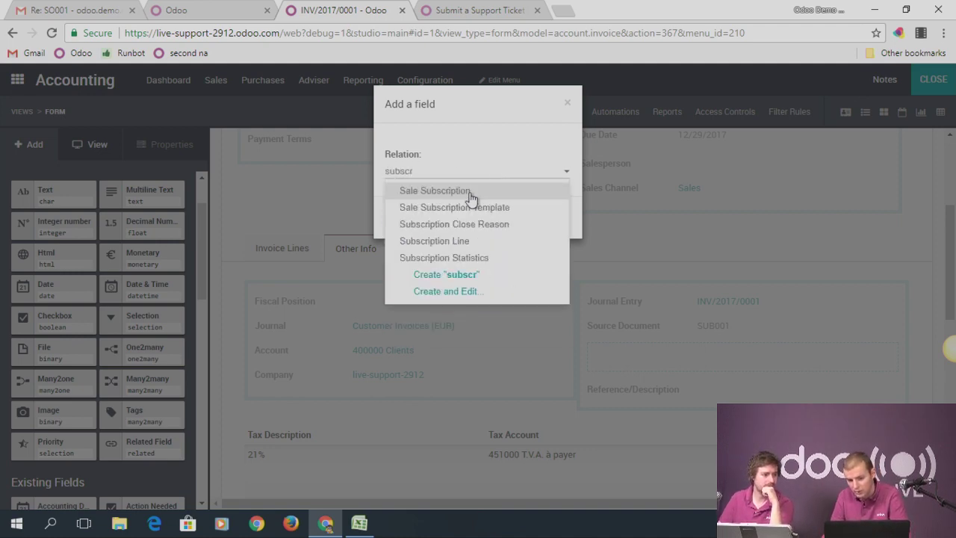
click(471, 193)
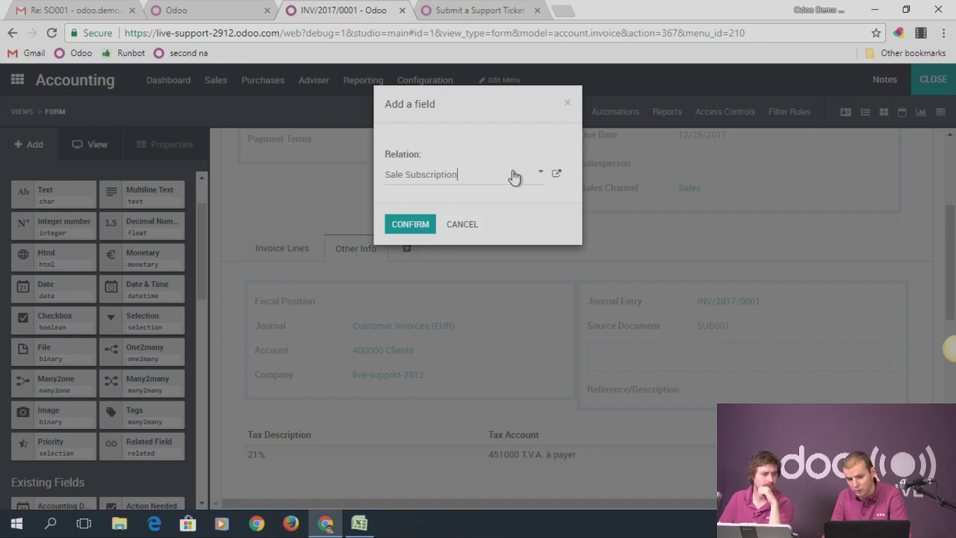
click(409, 224)
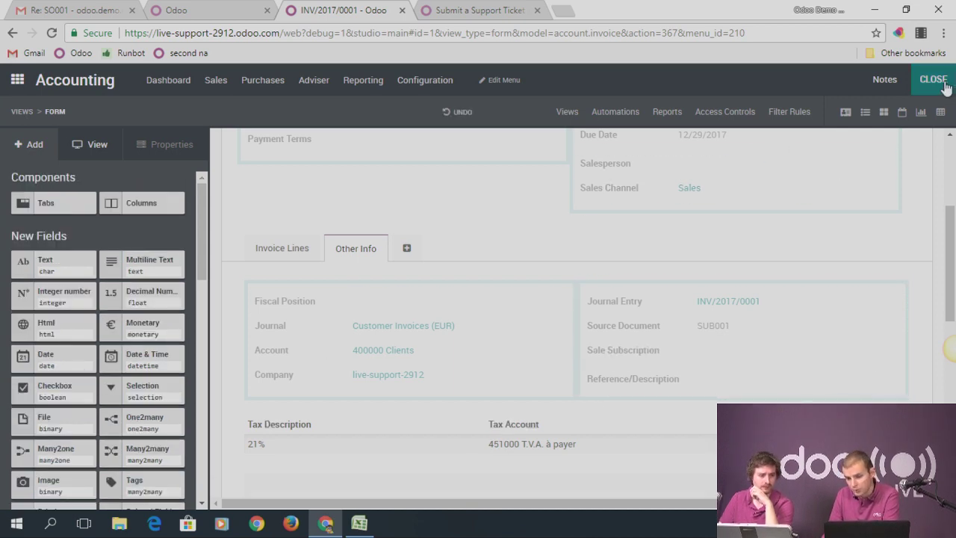
Leave Studio, set the invoice's Sale Subscription to SUB001 - Customer 1, and save
click(944, 85)
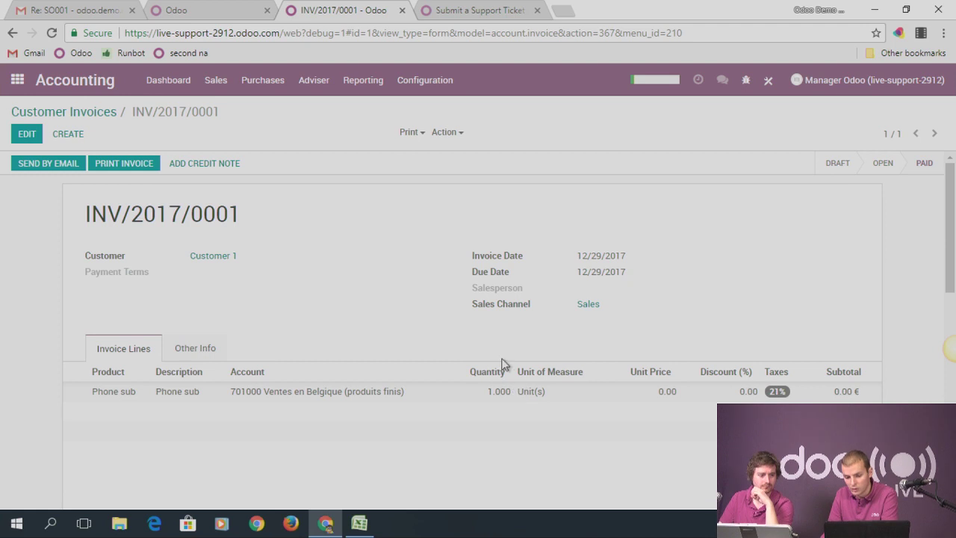
click(195, 348)
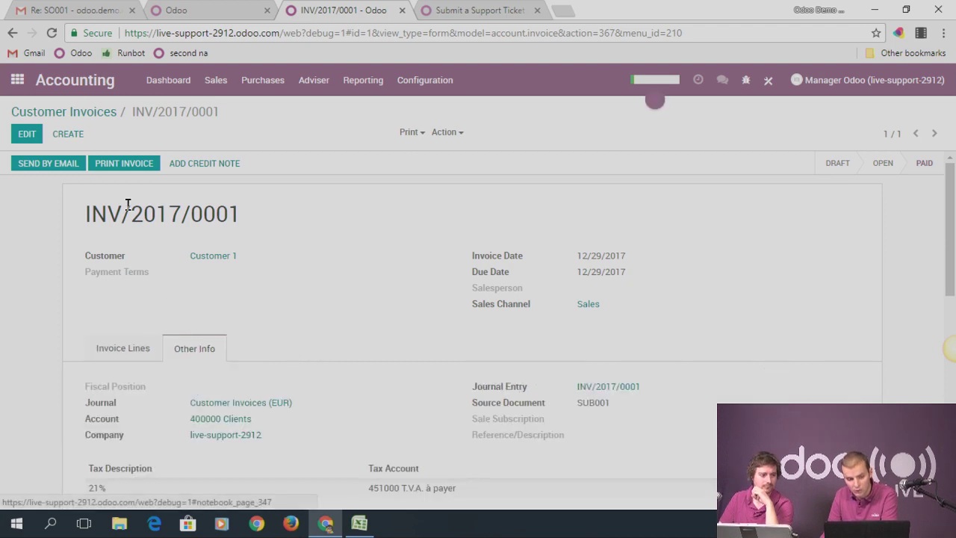
click(26, 134)
scroll(606, 383, down, 1)
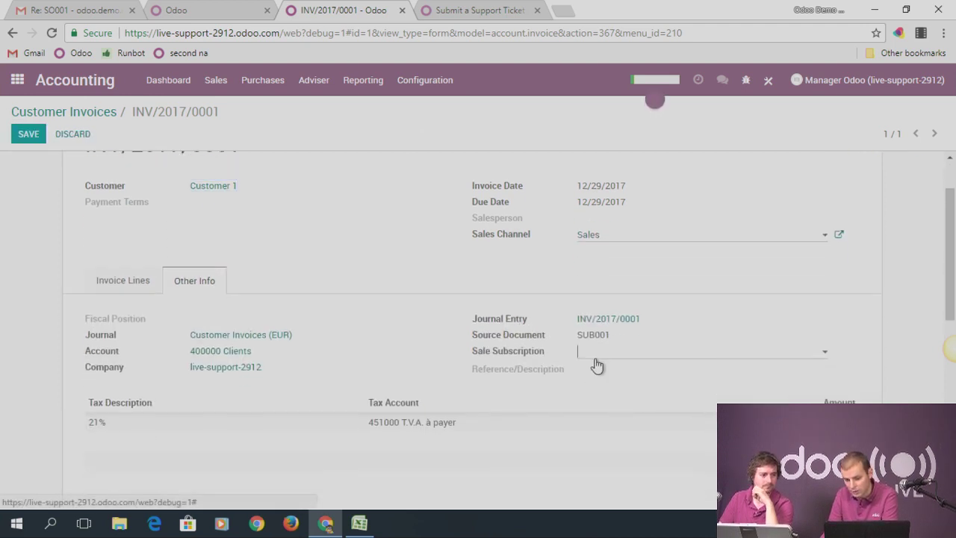
click(597, 363)
click(609, 372)
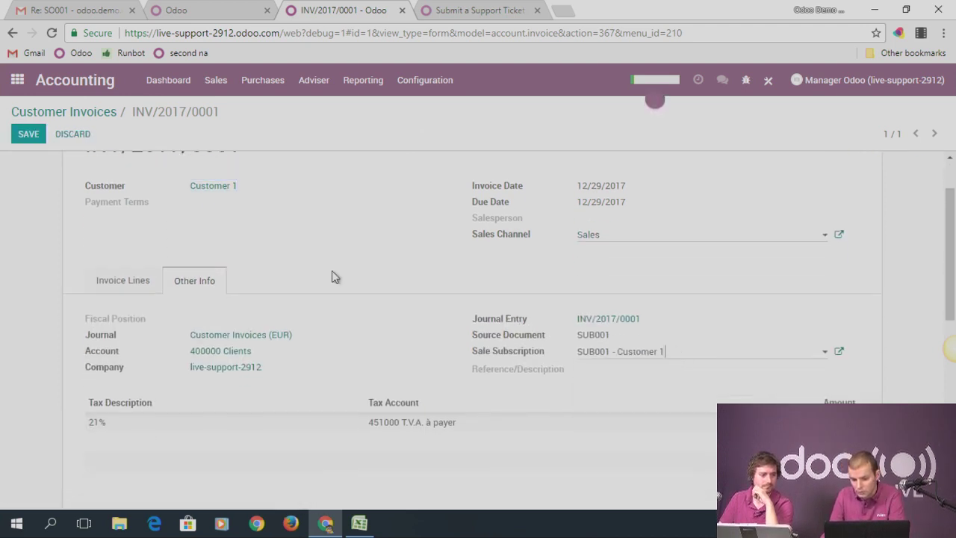
click(28, 133)
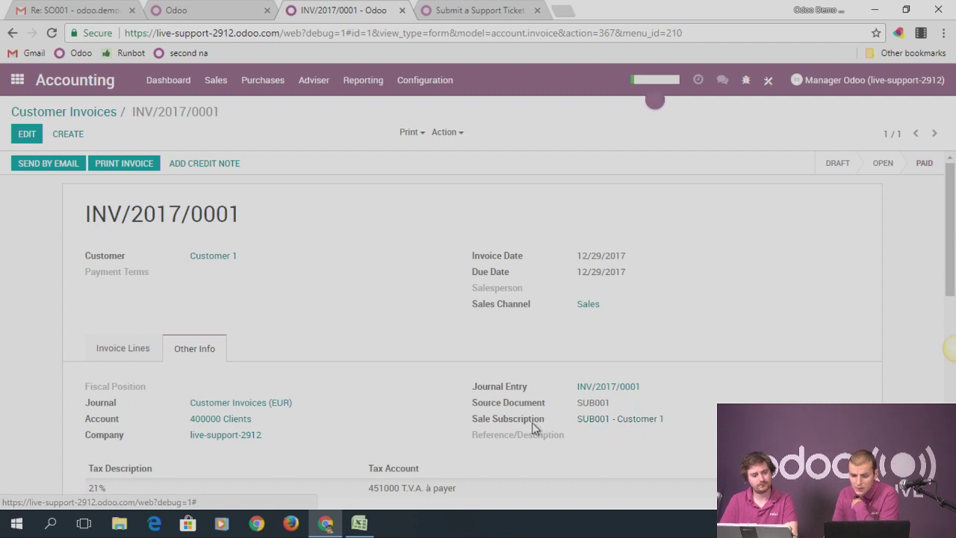
mouse_move(534, 427)
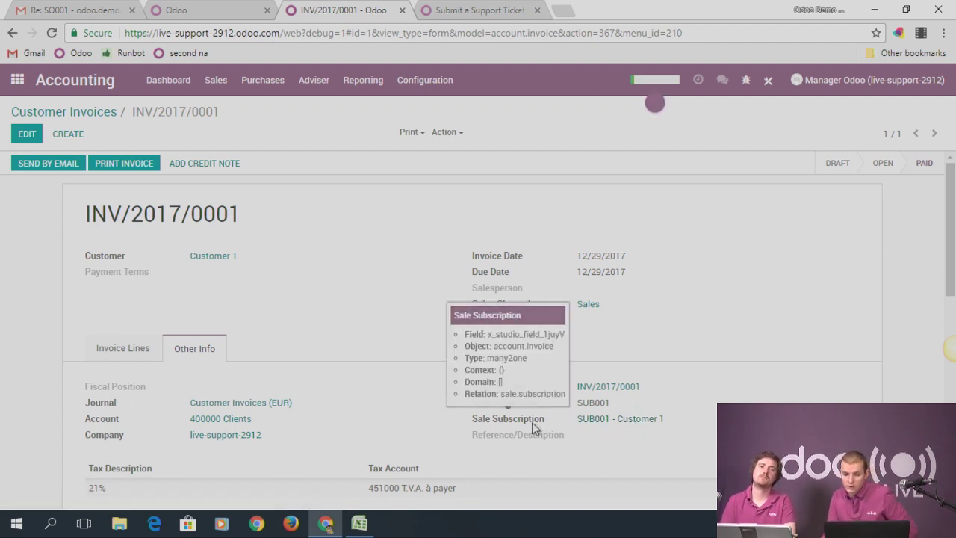
mouse_move(521, 402)
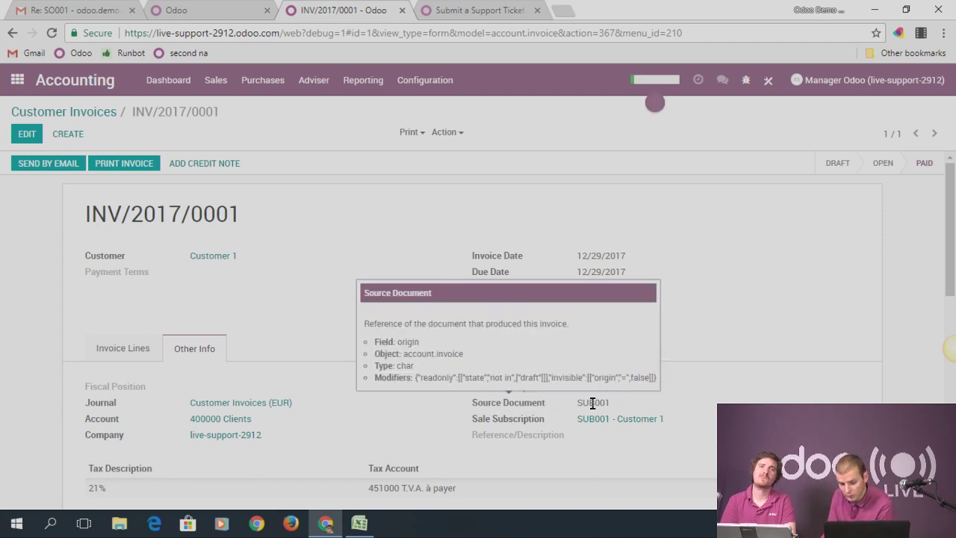
drag(574, 402, 610, 403)
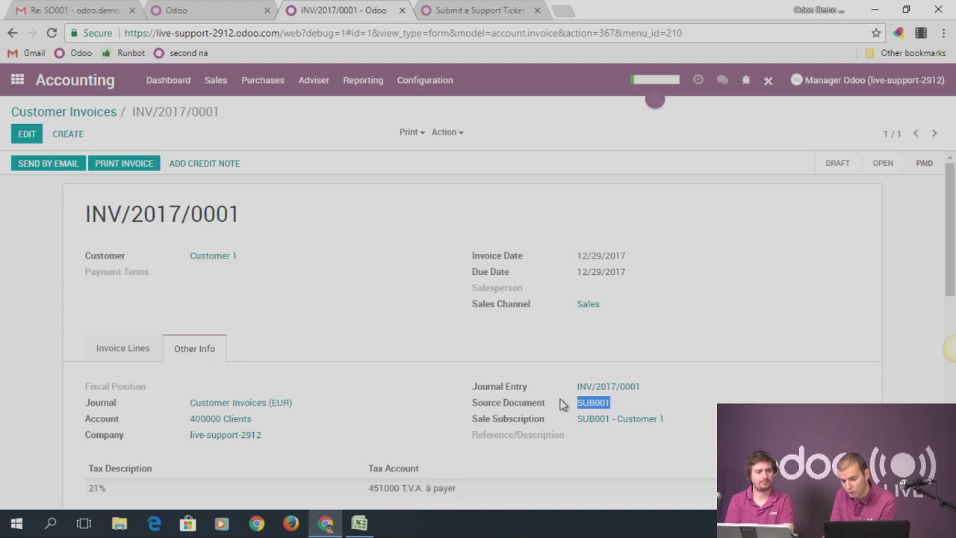
mouse_move(491, 425)
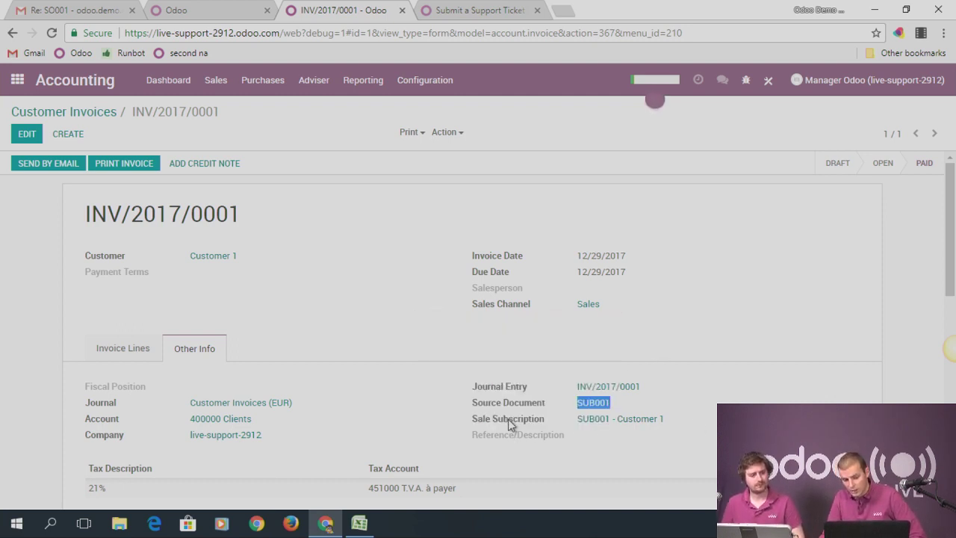
click(768, 80)
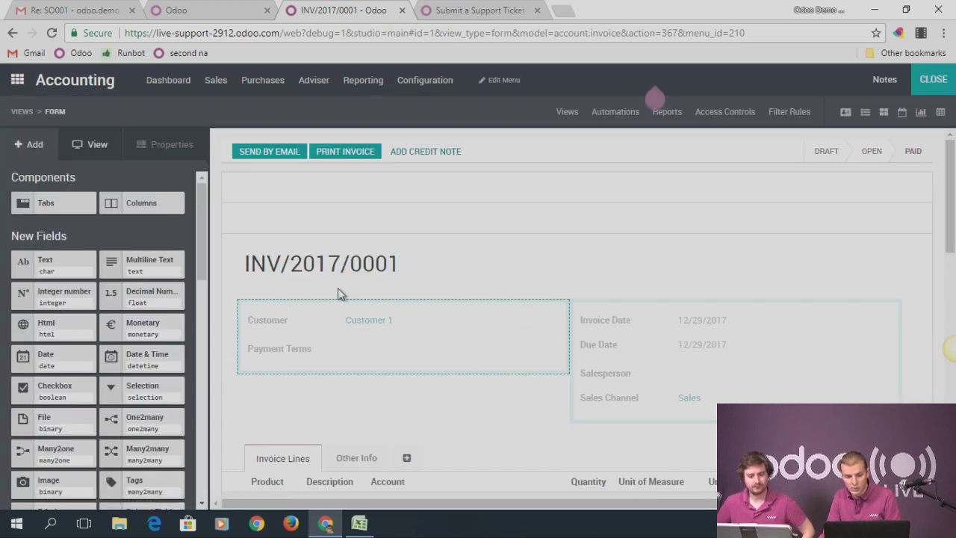
scroll(491, 341, down, 3)
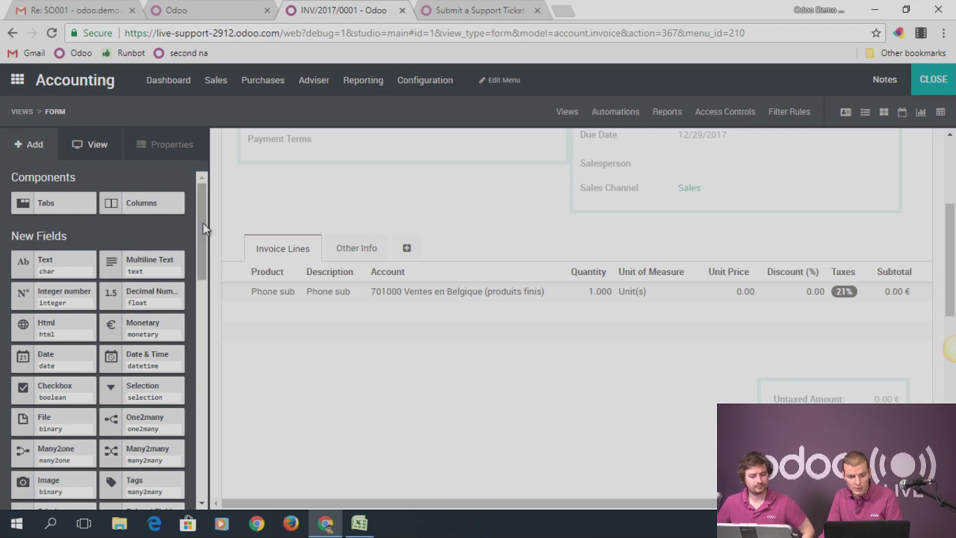
scroll(201, 224, up, 5)
drag(200, 224, 154, 198)
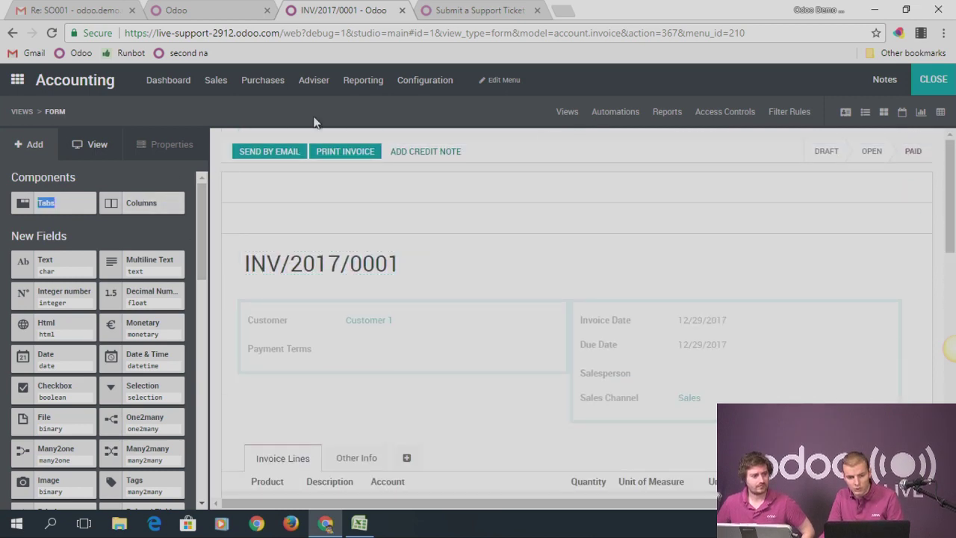
click(16, 80)
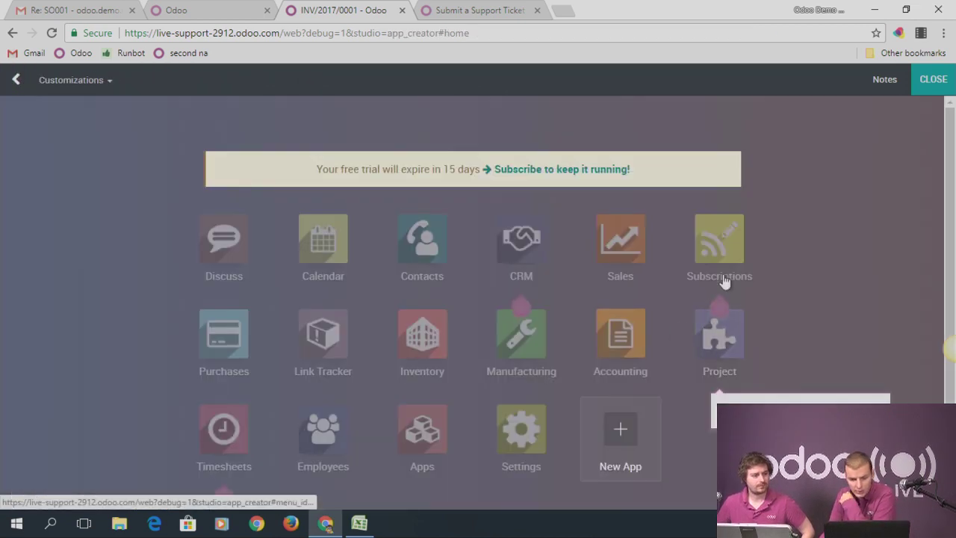
click(719, 243)
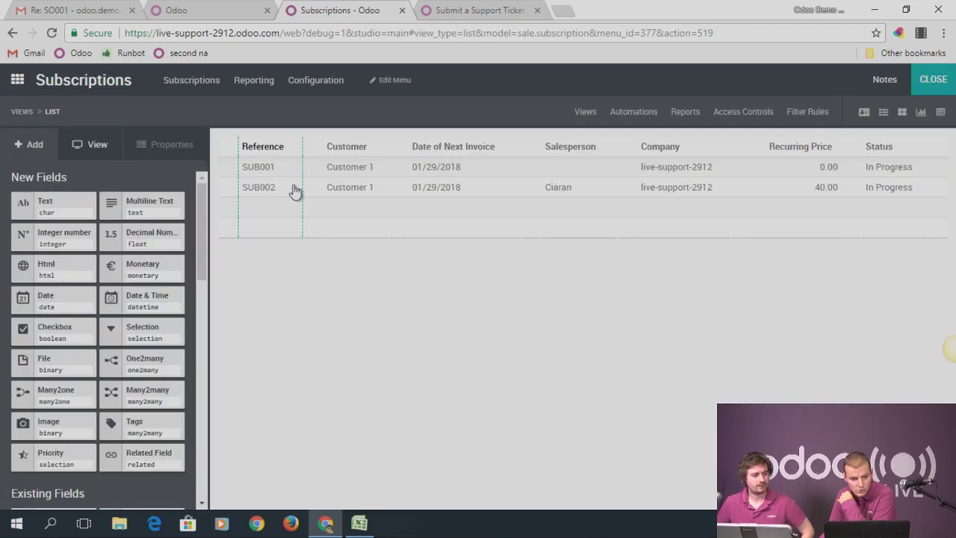
click(269, 170)
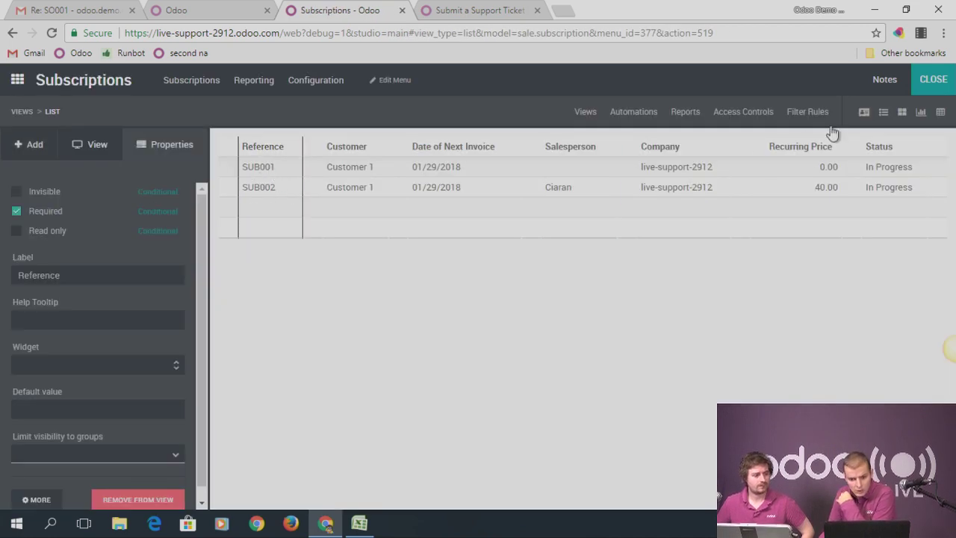
click(866, 115)
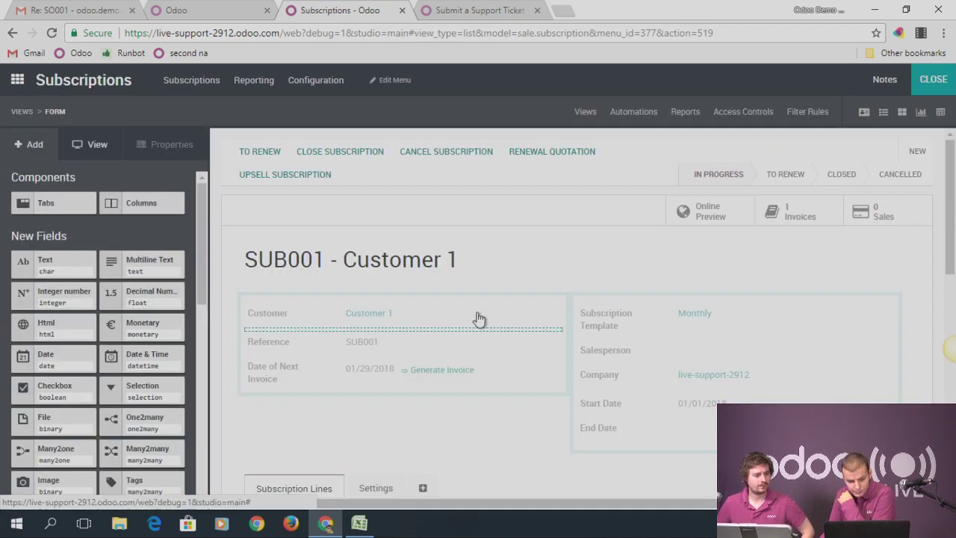
scroll(604, 336, down, 2)
scroll(520, 341, up, 1)
scroll(521, 340, up, 1)
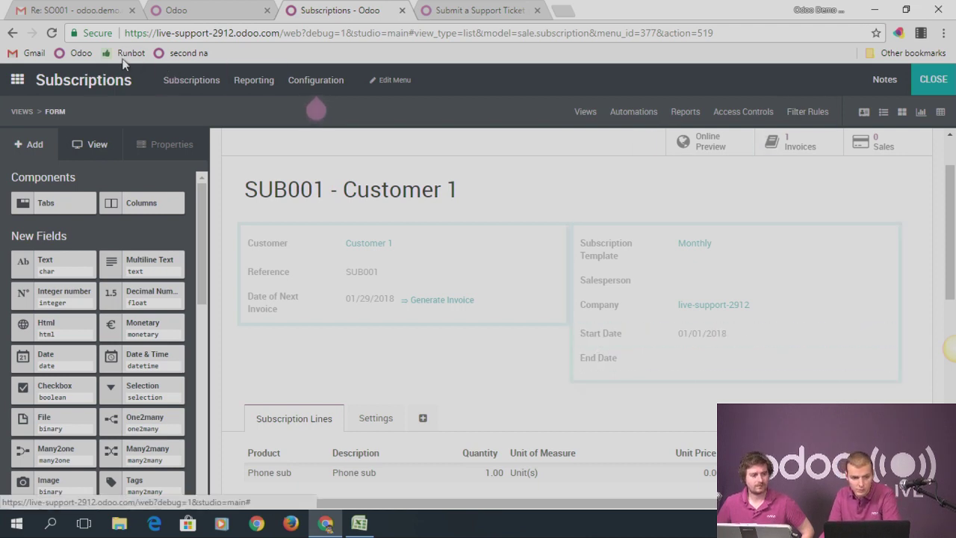
click(16, 80)
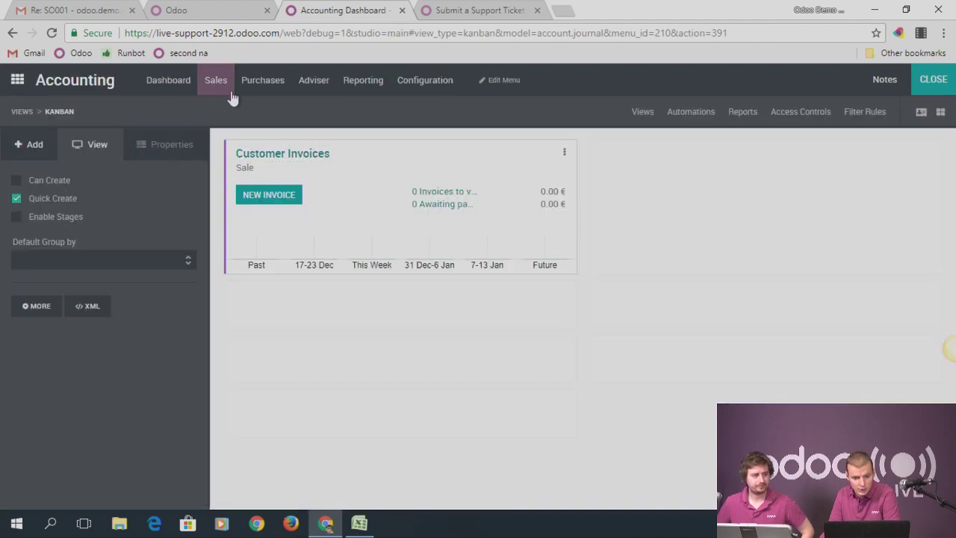
click(216, 80)
click(224, 124)
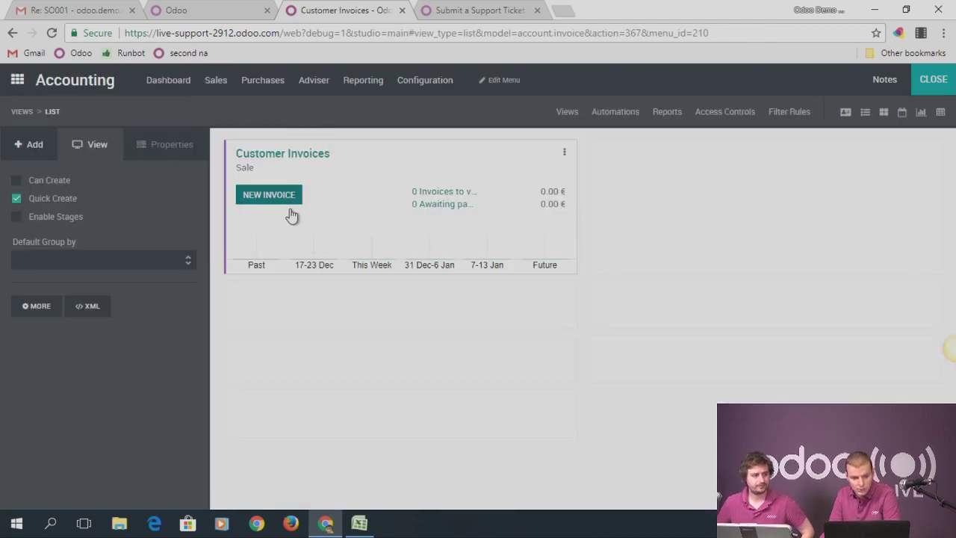
click(273, 193)
click(846, 112)
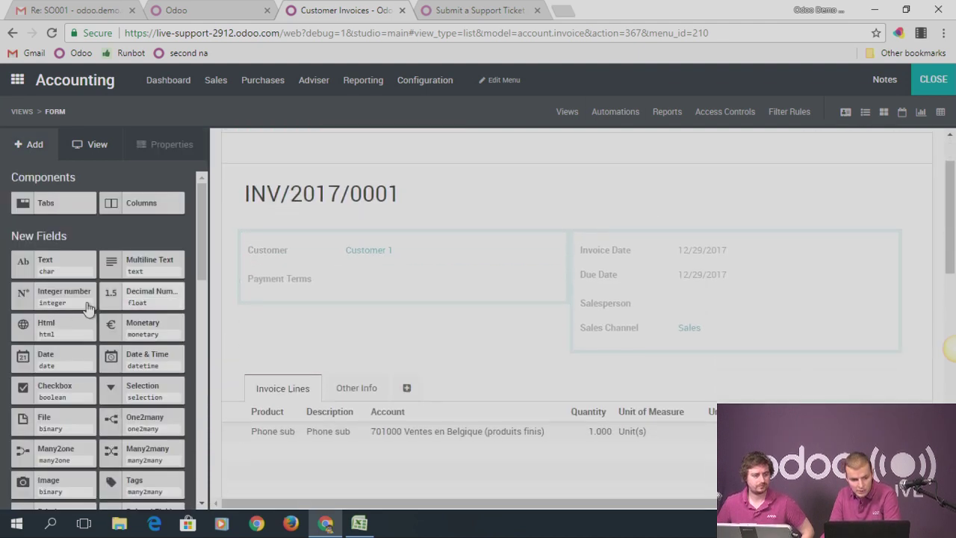
Open Other Info in Studio and place a new Date field below Sale Subscription
scroll(60, 350, down, 1)
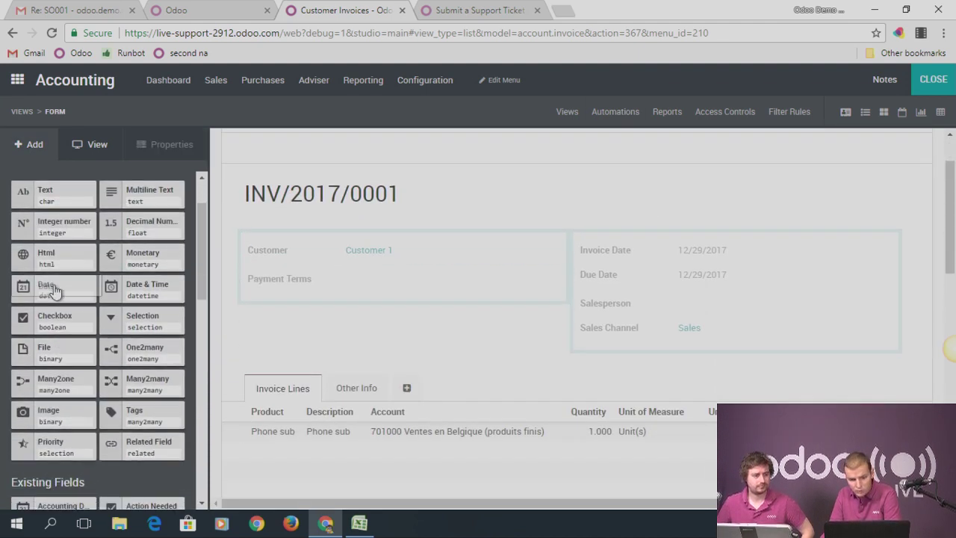
click(356, 388)
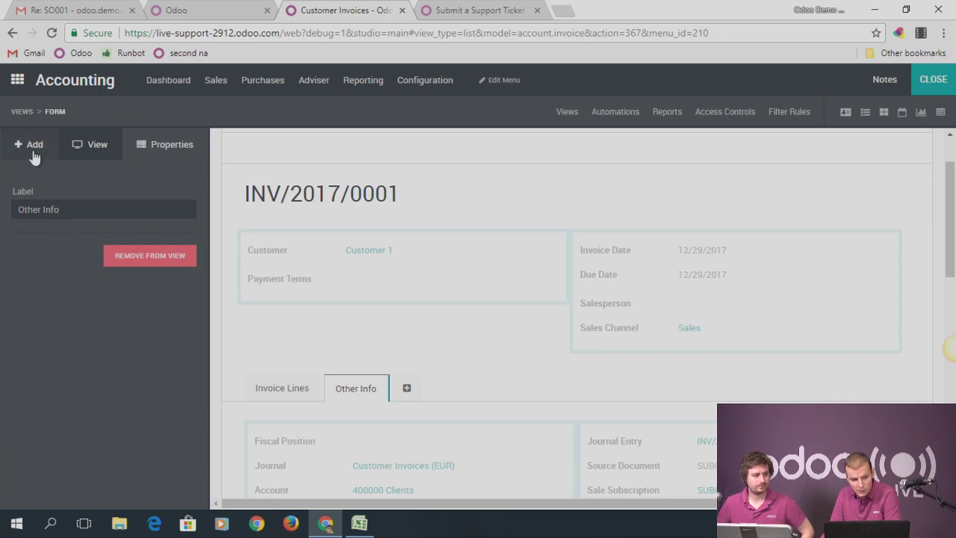
click(31, 147)
drag(57, 364, 19, 258)
scroll(683, 412, down, 3)
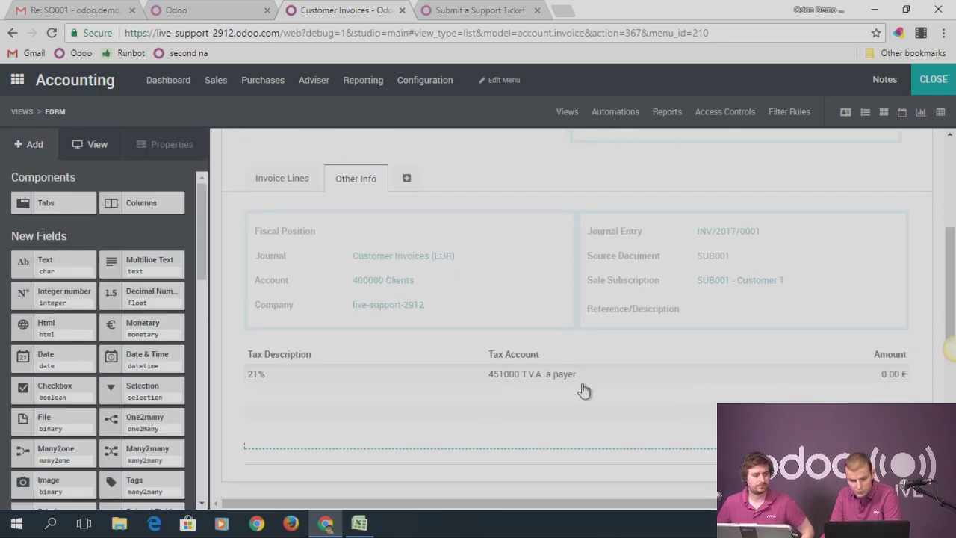
scroll(241, 293, up, 1)
drag(56, 362, 630, 387)
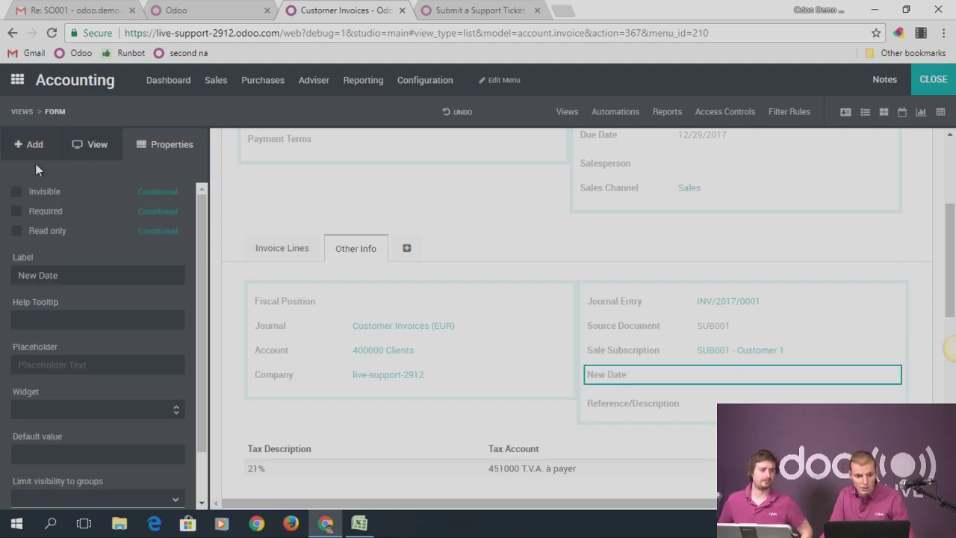
Type 'Start' into the Date field's label, then remove the field from the view
drag(62, 273, 2, 278)
text(Start d)
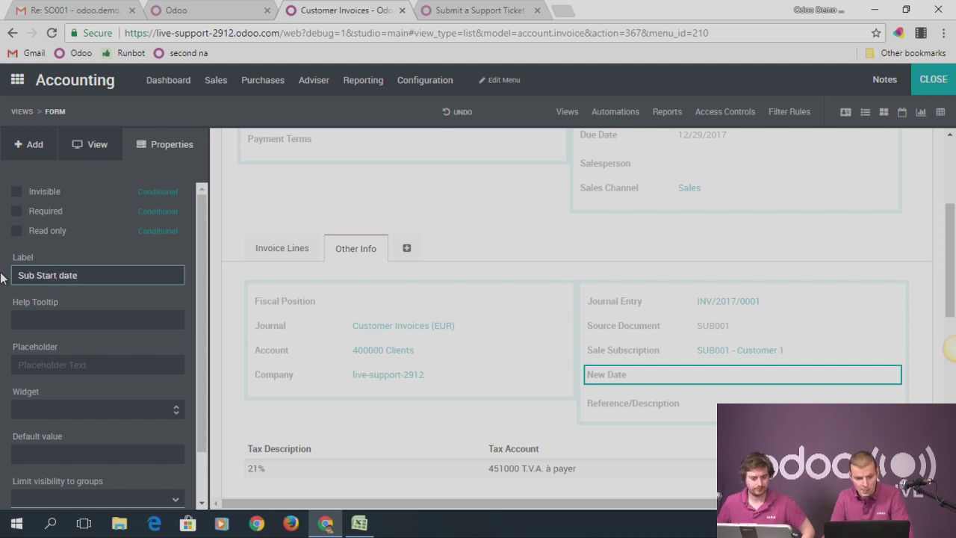
scroll(89, 337, down, 1)
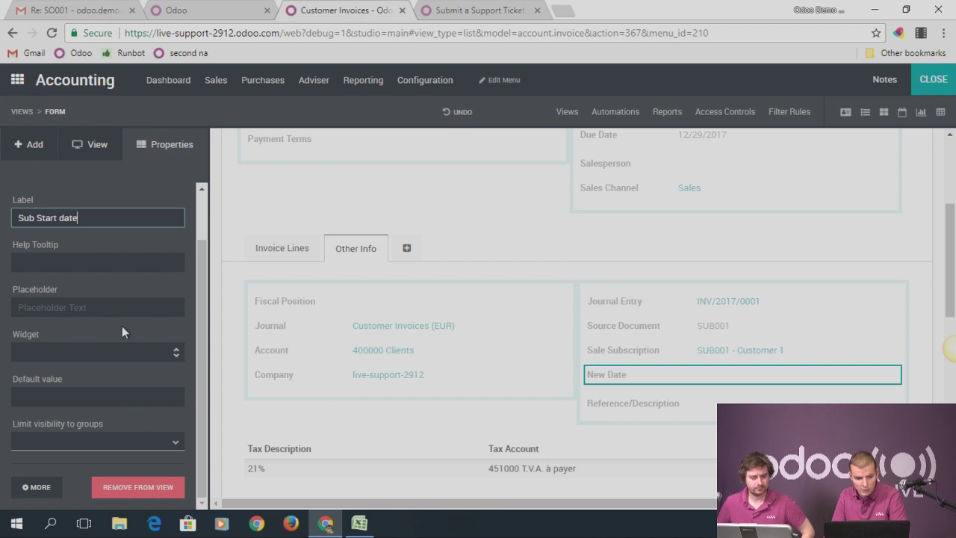
scroll(122, 326, up, 1)
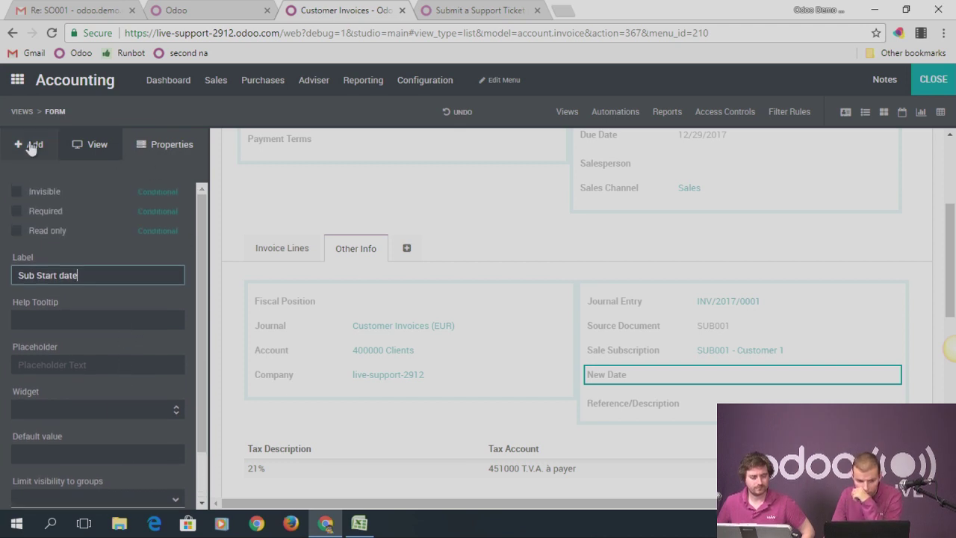
drag(97, 275, 33, 277)
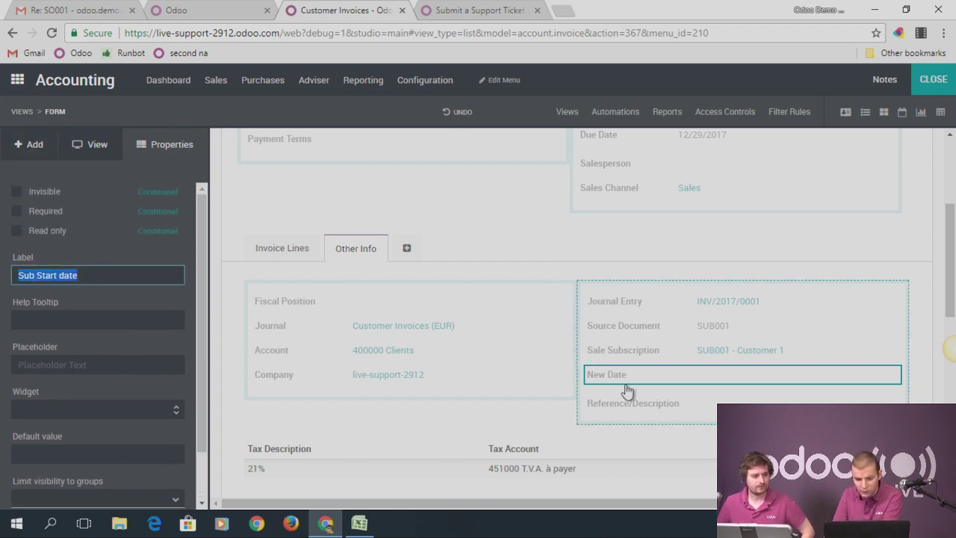
scroll(122, 333, down, 1)
click(127, 488)
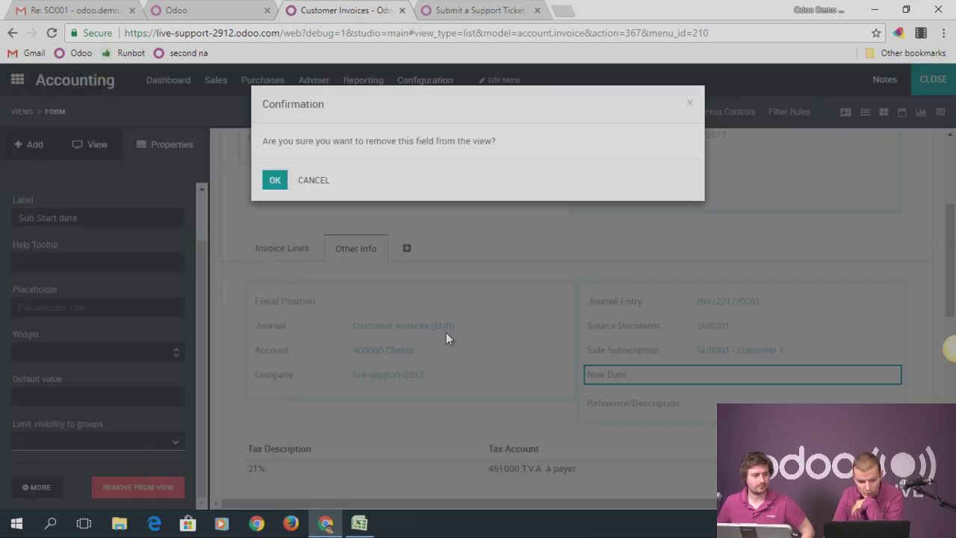
click(275, 182)
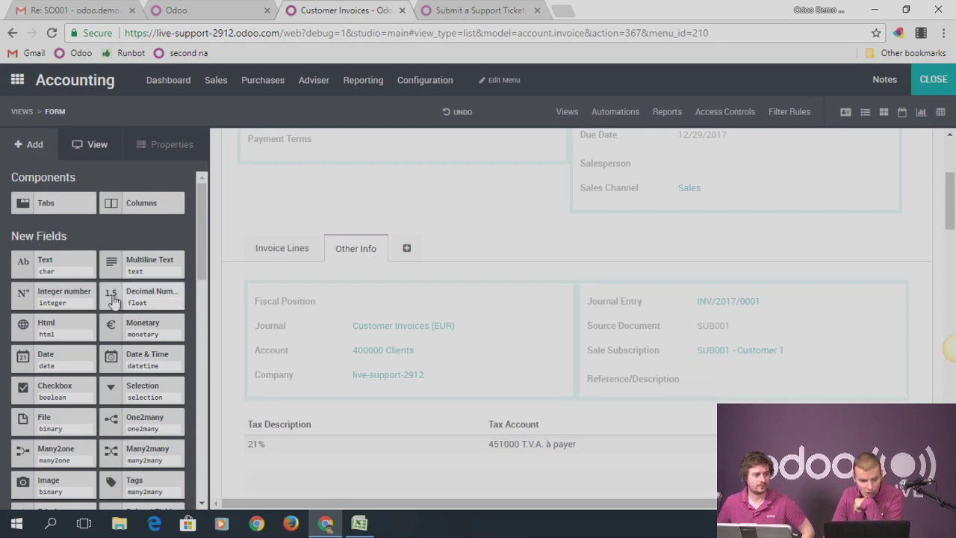
scroll(155, 426, down, 2)
drag(146, 375, 127, 333)
scroll(188, 206, up, 2)
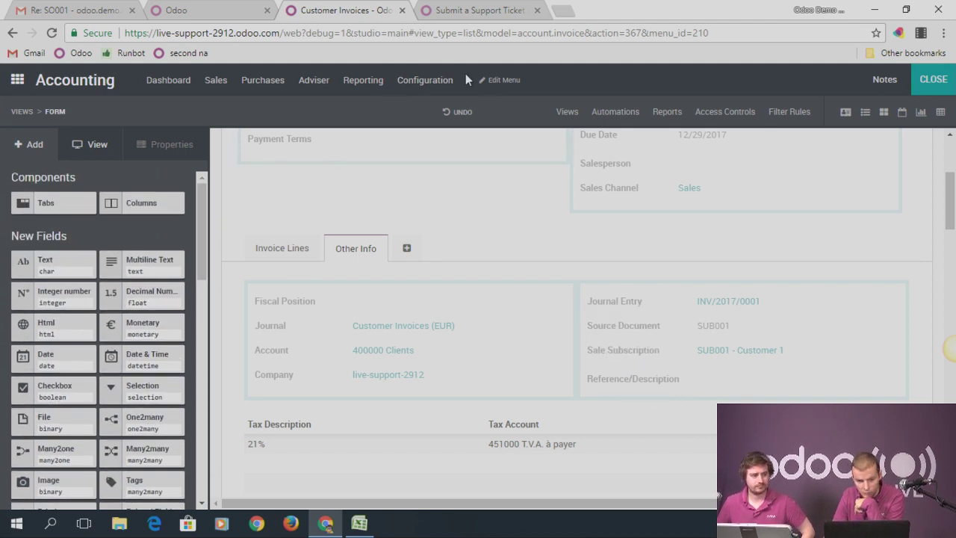
click(51, 33)
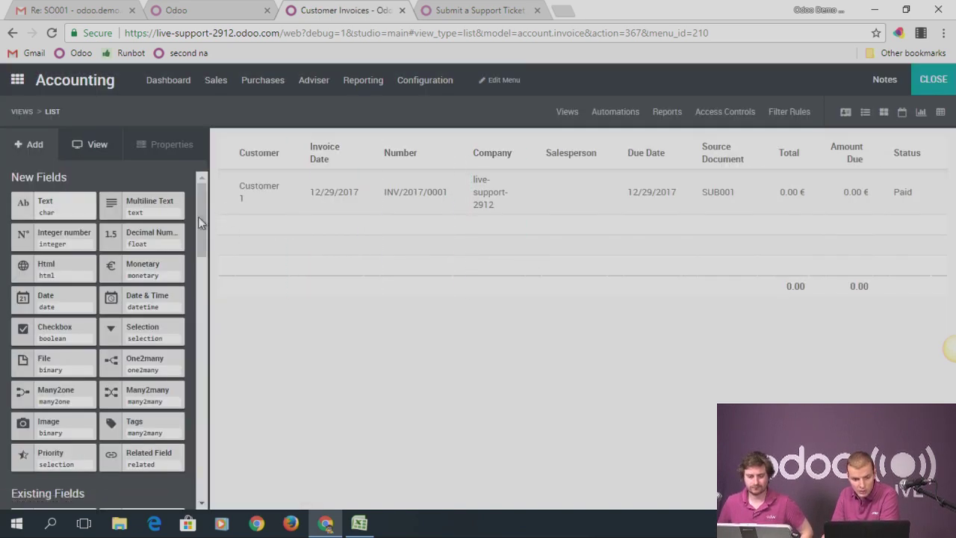
click(845, 113)
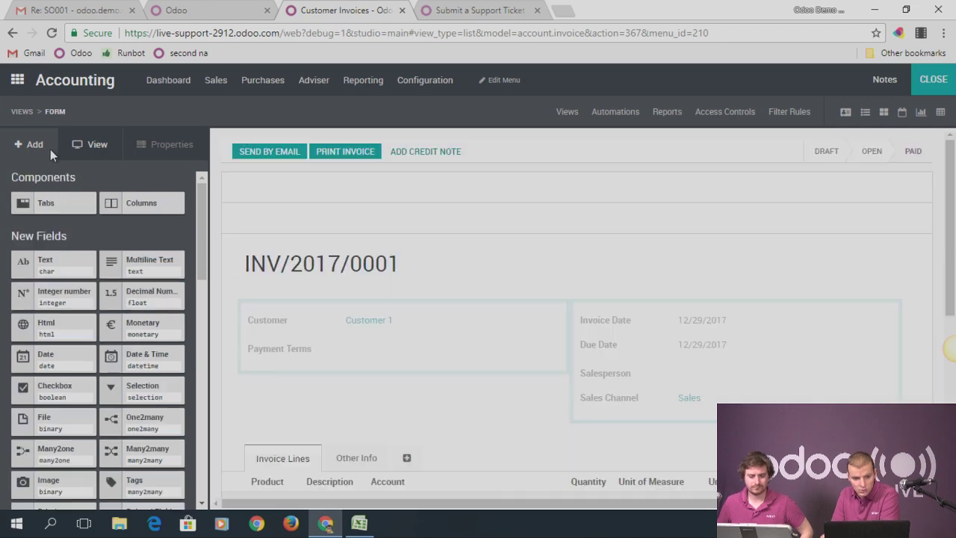
scroll(107, 326, down, 2)
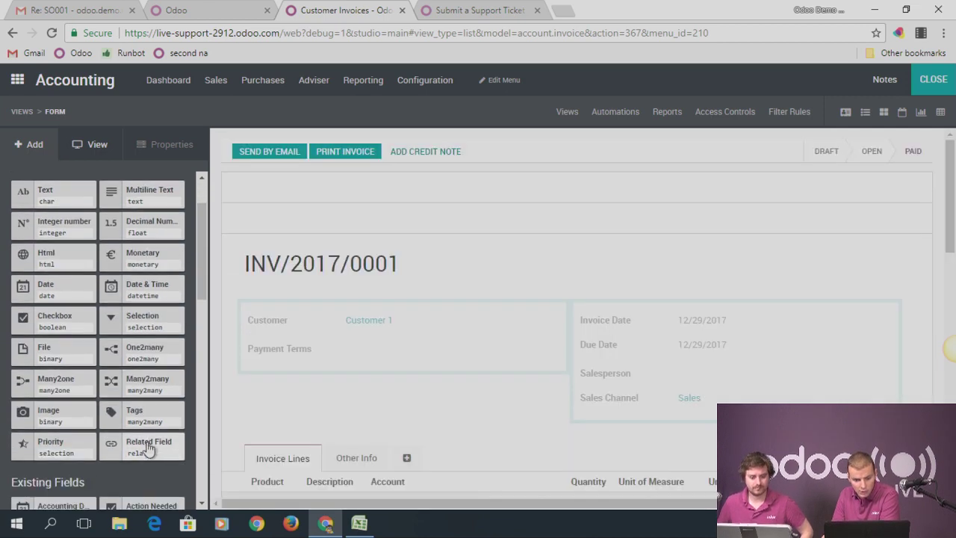
scroll(351, 407, down, 2)
click(333, 394)
scroll(263, 371, down, 2)
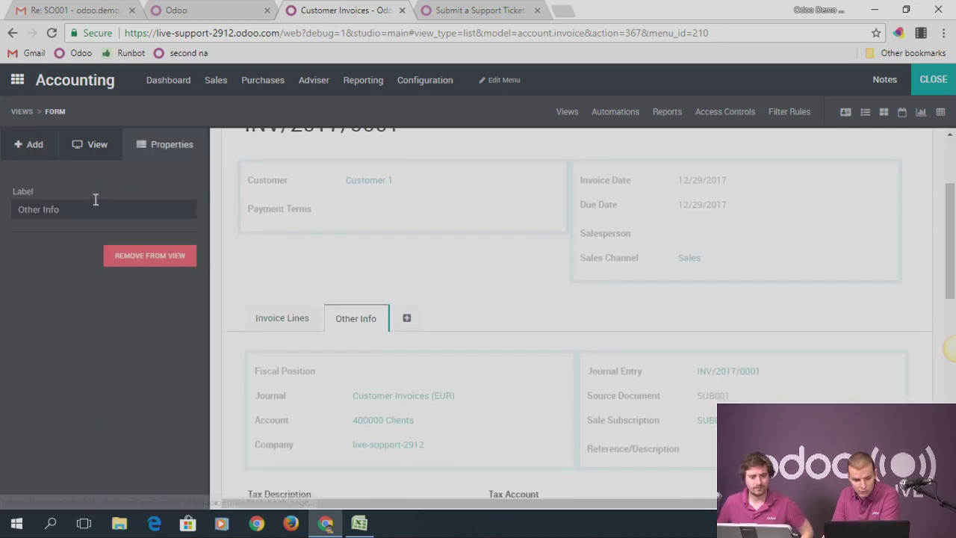
click(22, 144)
scroll(135, 239, down, 1)
scroll(135, 239, down, 3)
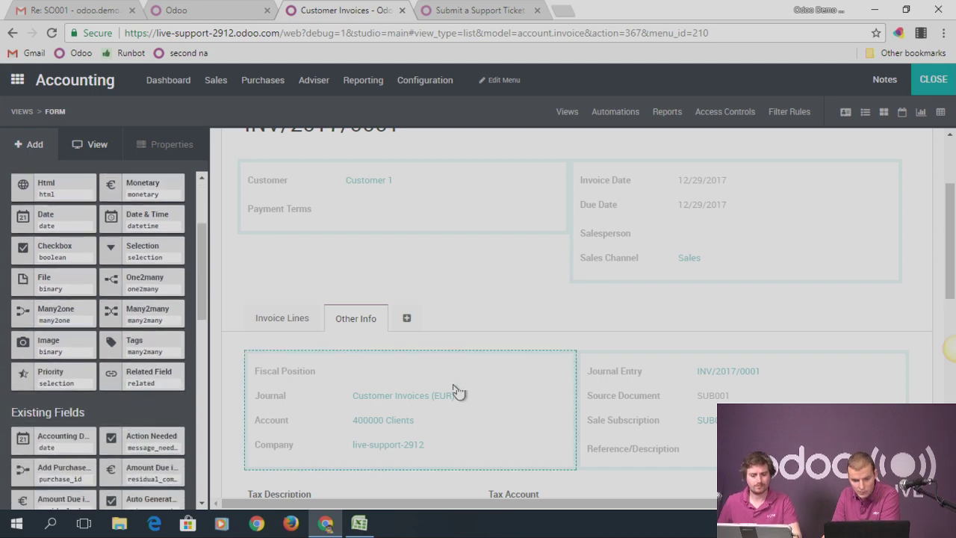
Add a related field below Sale Subscription pointing to Sale Subscription > Start Date
drag(333, 382, 645, 461)
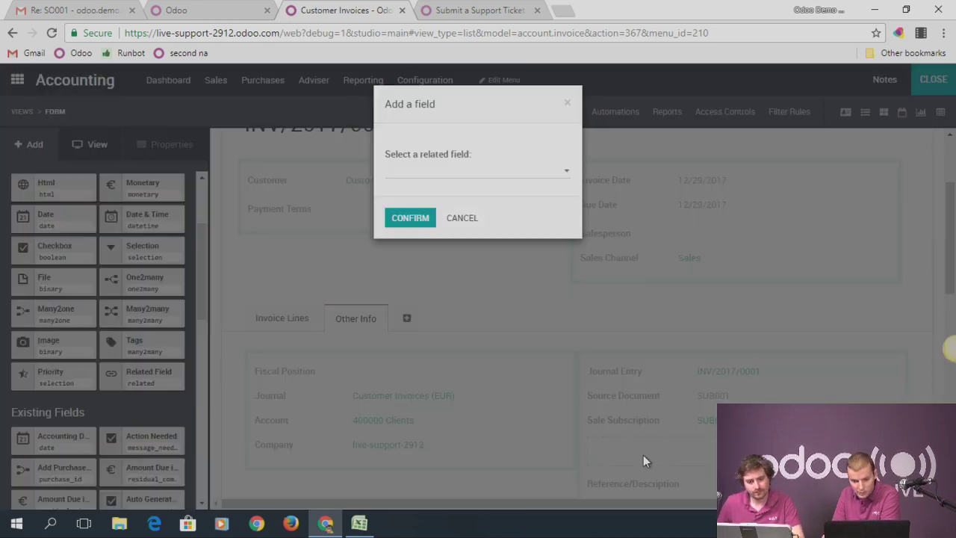
click(448, 173)
scroll(451, 277, down, 1)
scroll(451, 277, down, 5)
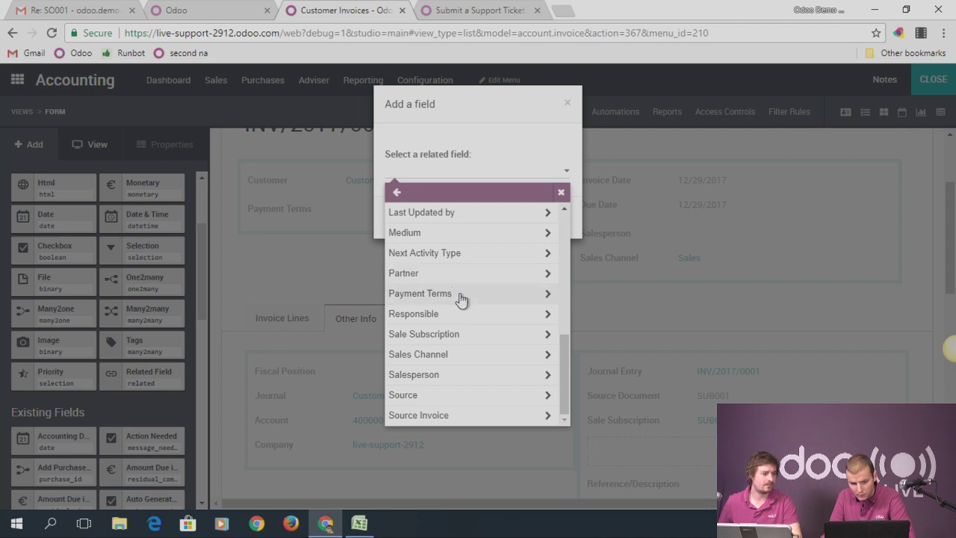
click(446, 336)
scroll(469, 323, down, 5)
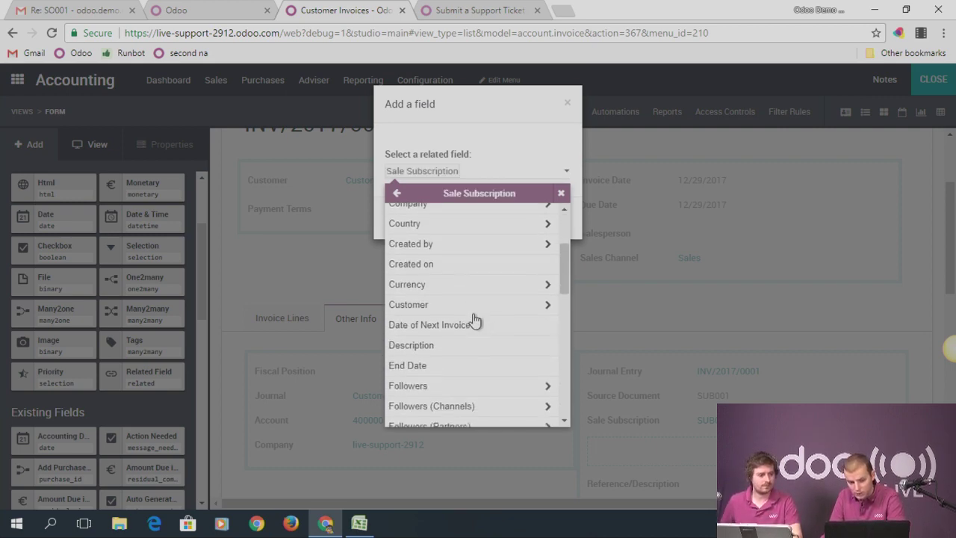
scroll(453, 351, down, 4)
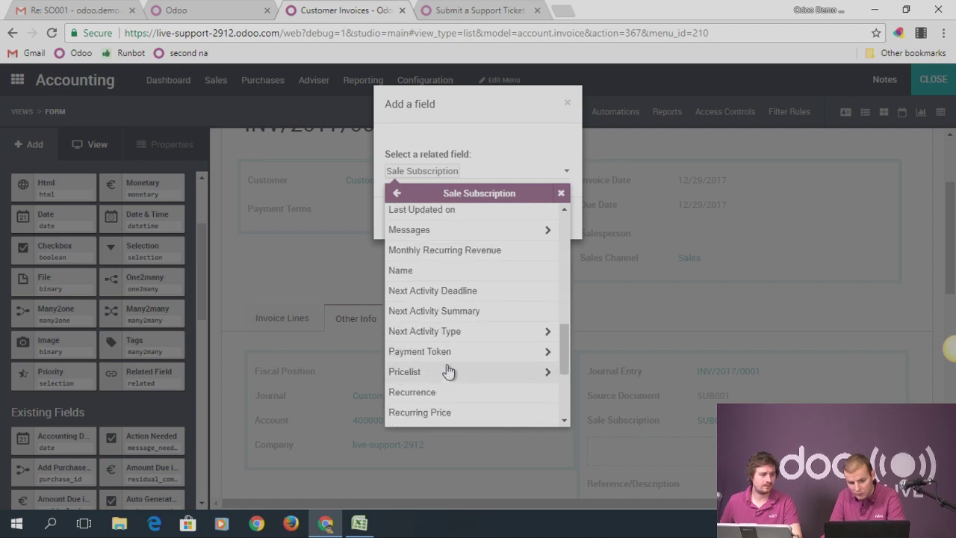
scroll(449, 362, up, 1)
scroll(442, 351, down, 4)
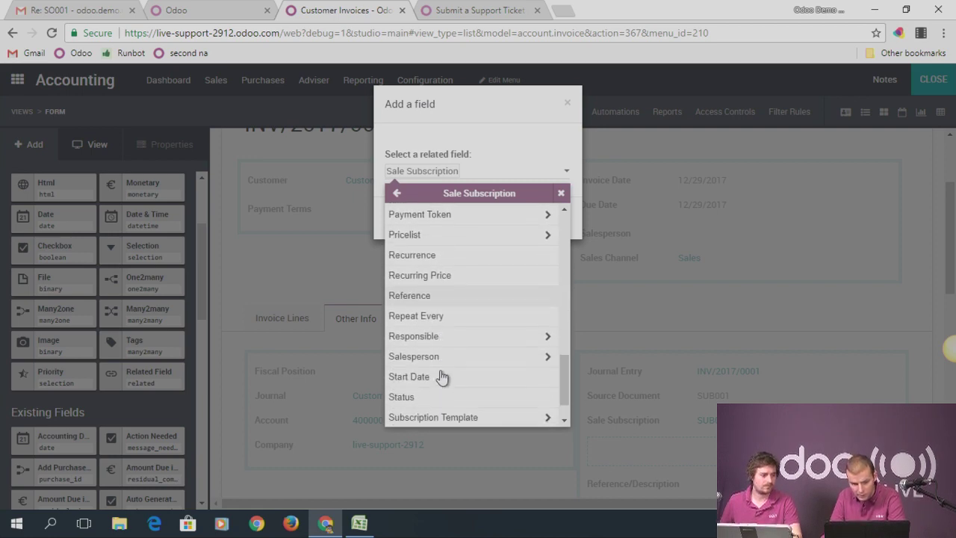
click(420, 370)
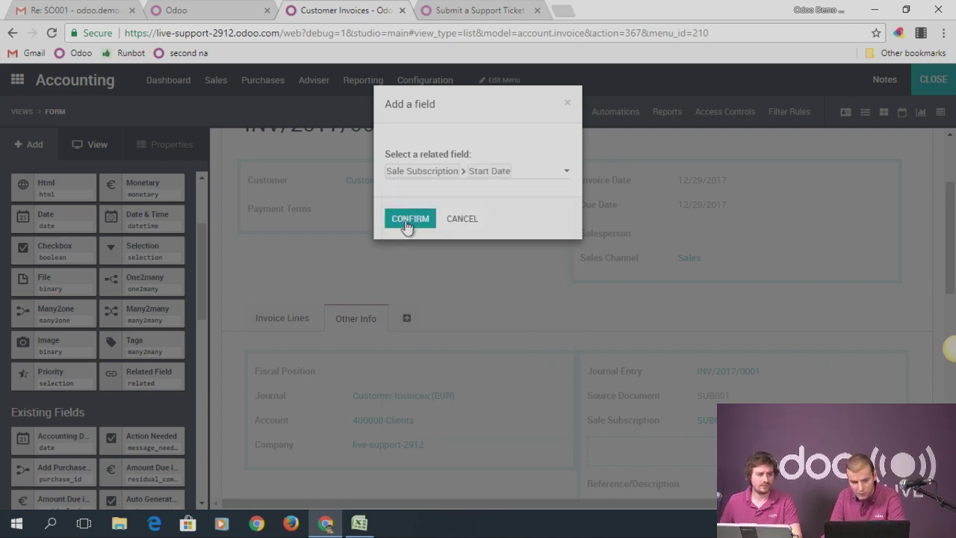
click(410, 219)
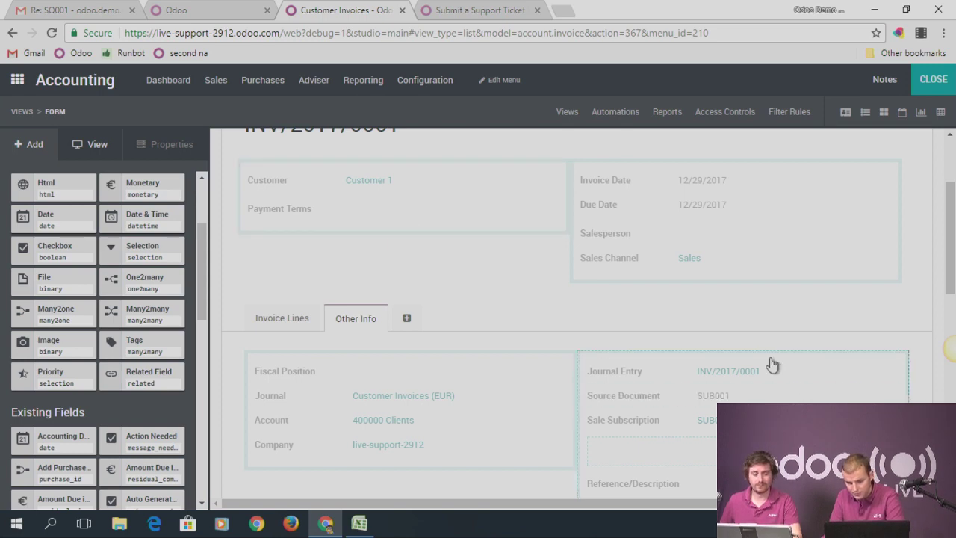
Leave Studio and check that INV/2017/0001's Other Info shows the related date 01/01/2018
click(922, 87)
click(104, 213)
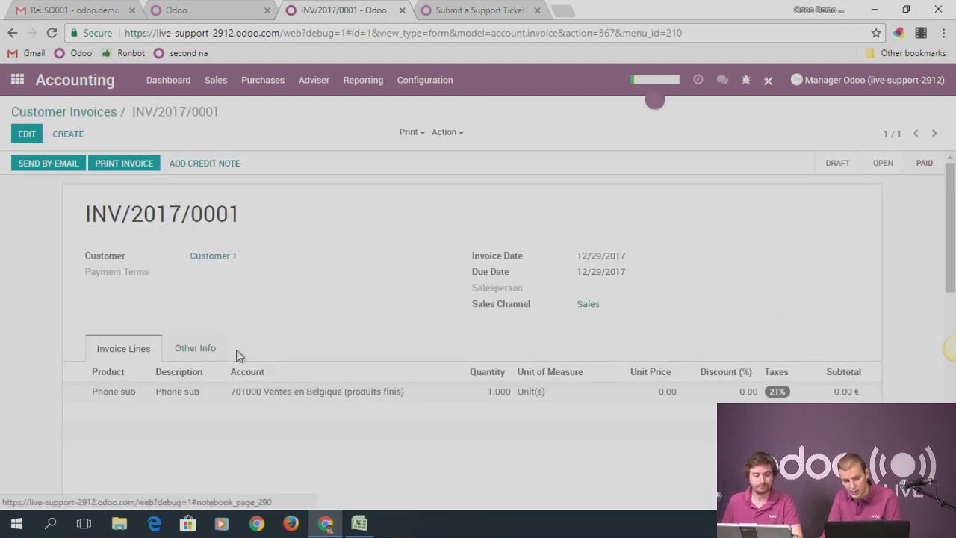
click(212, 351)
scroll(794, 348, down, 2)
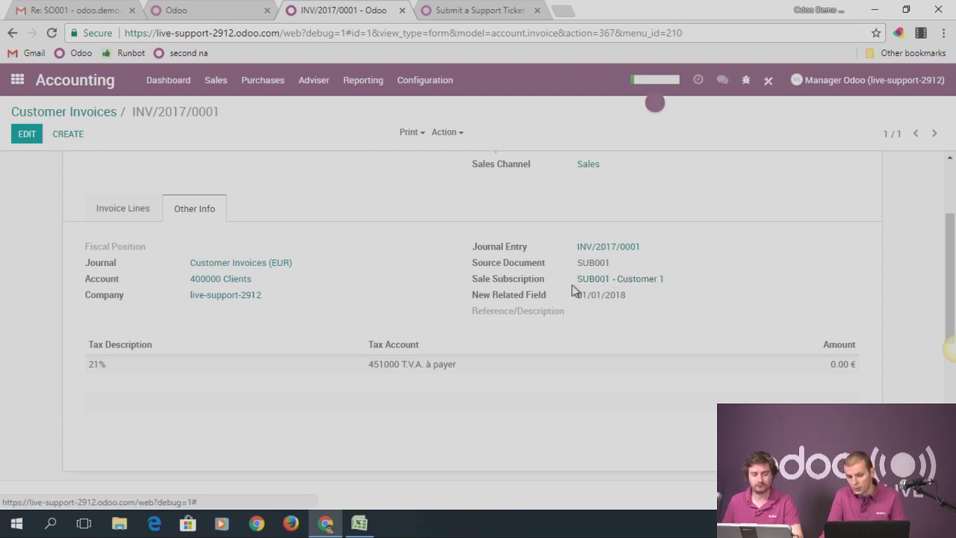
drag(576, 295, 632, 298)
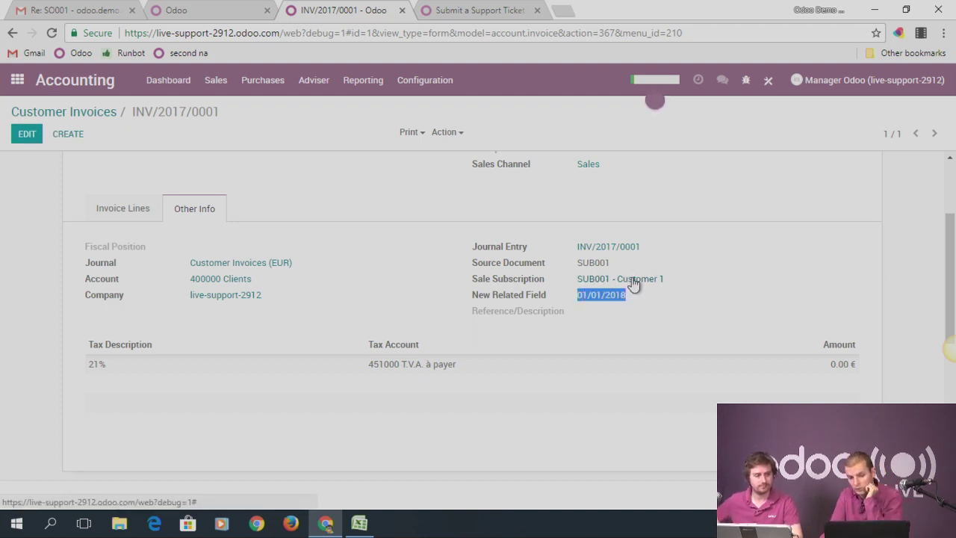
Compare with subscription SUB001 - Customer 1's start date, then return to the invoice's Other Info
click(633, 280)
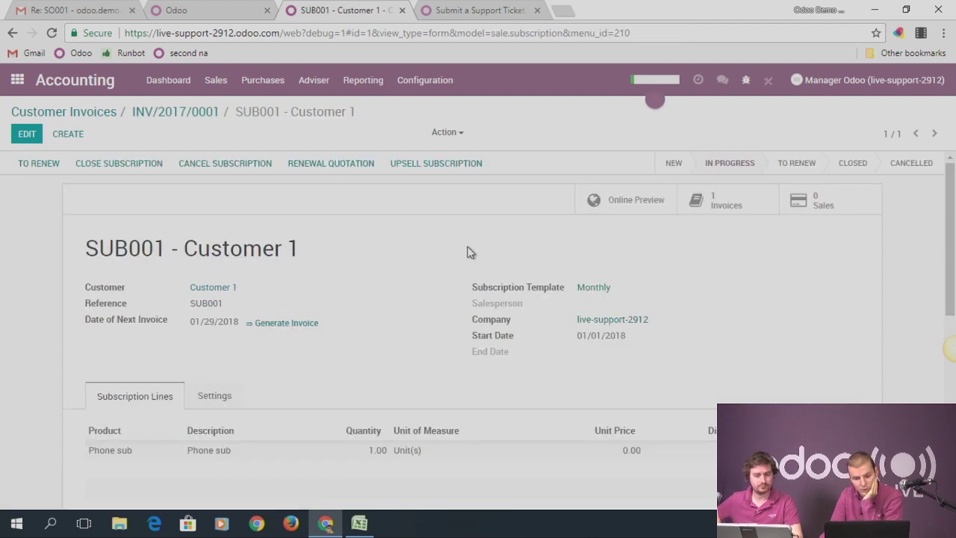
drag(581, 335, 641, 337)
click(185, 116)
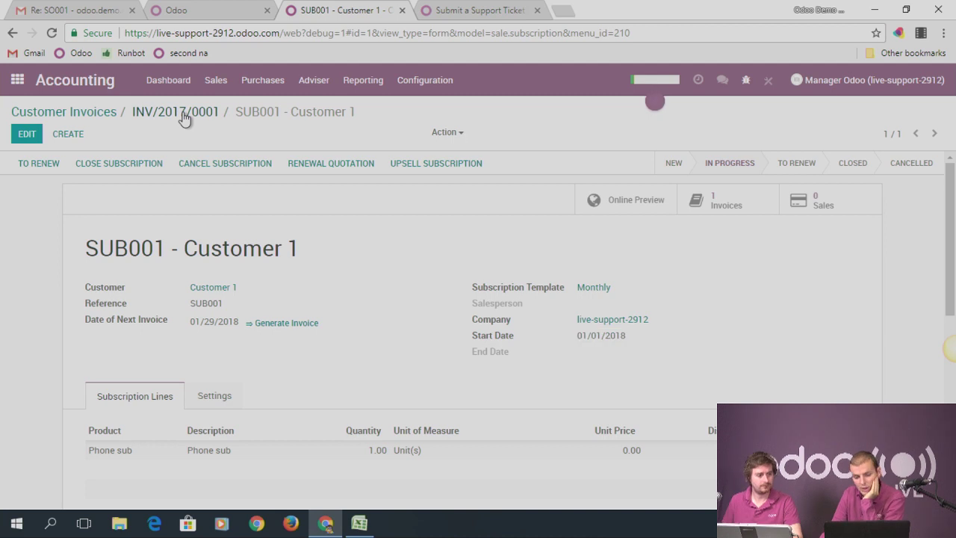
click(205, 208)
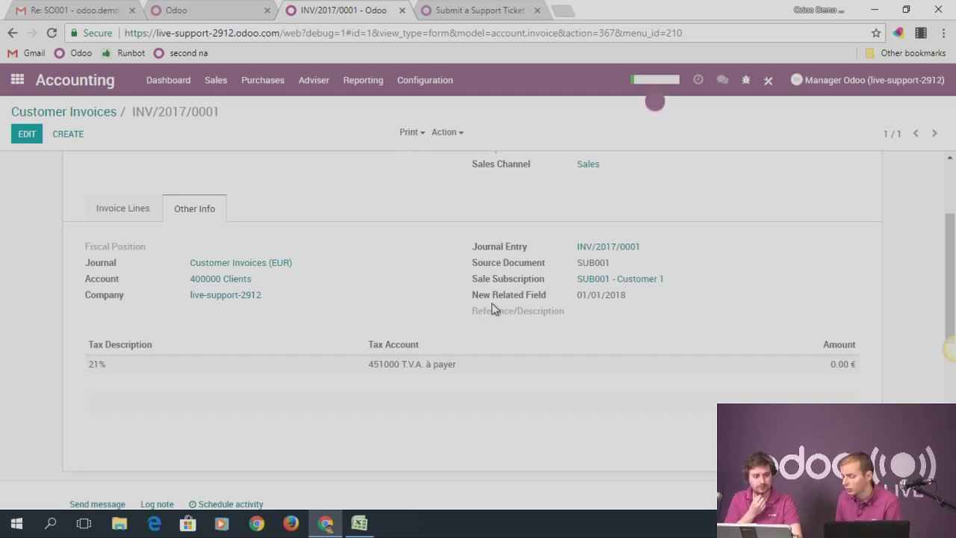
Open the invoice's journal entry INV/2017/0001 and bring up the debug menu
click(492, 308)
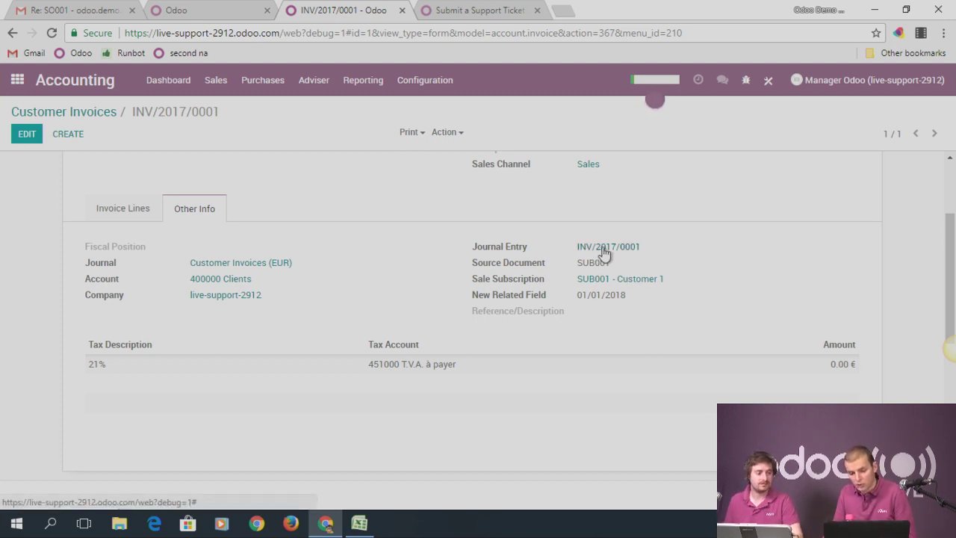
click(604, 254)
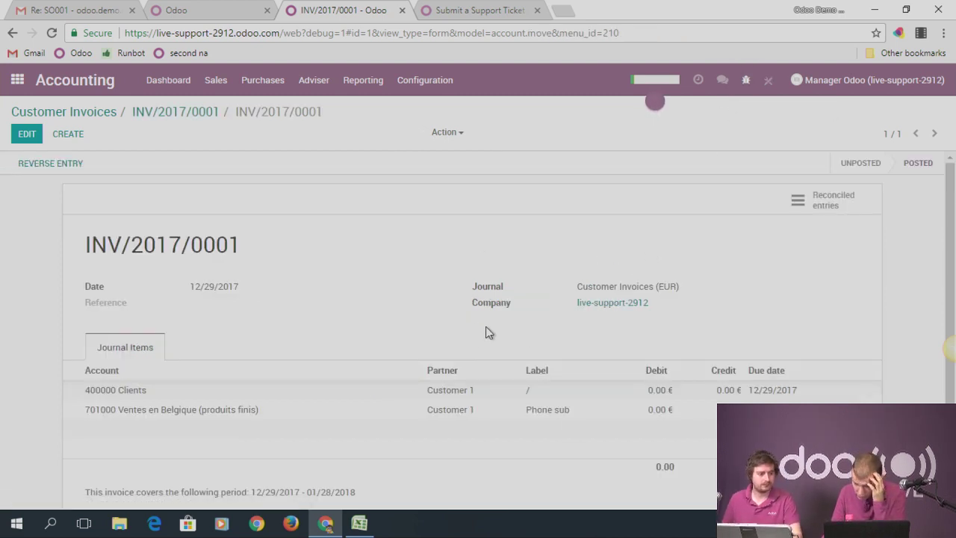
click(746, 80)
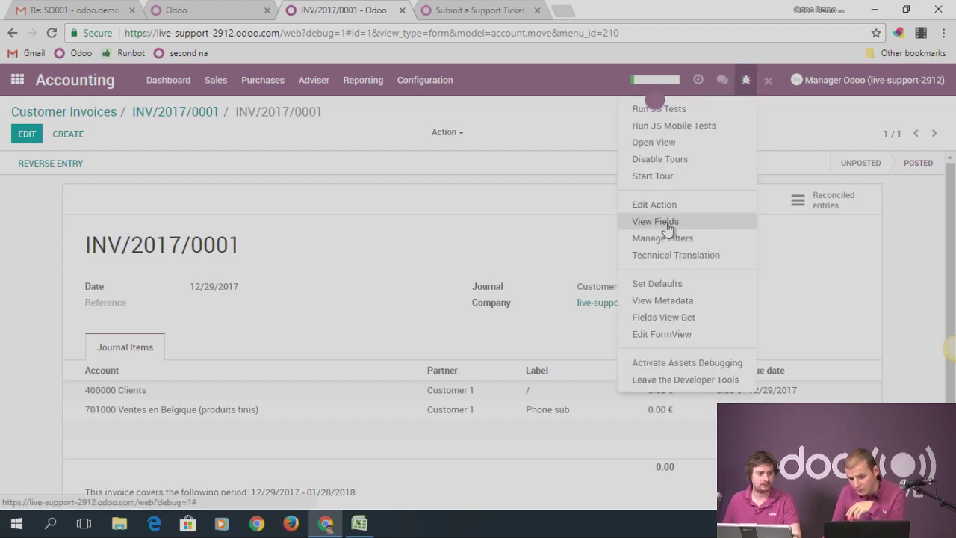
Browse the account.move field list, search it for 'invo', then return to the main app overview
click(667, 224)
scroll(319, 307, down, 5)
scroll(320, 307, down, 6)
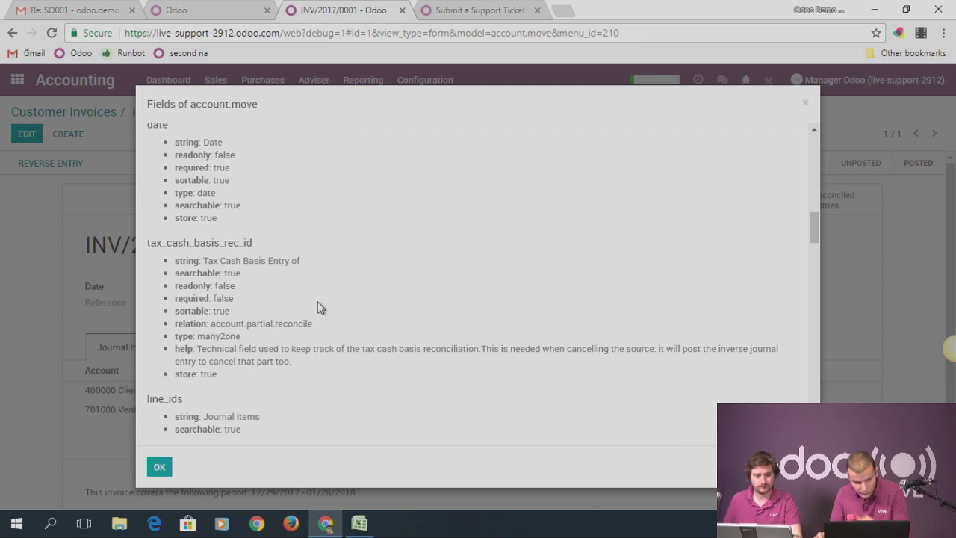
key(ctrl+f)
text(invoi)
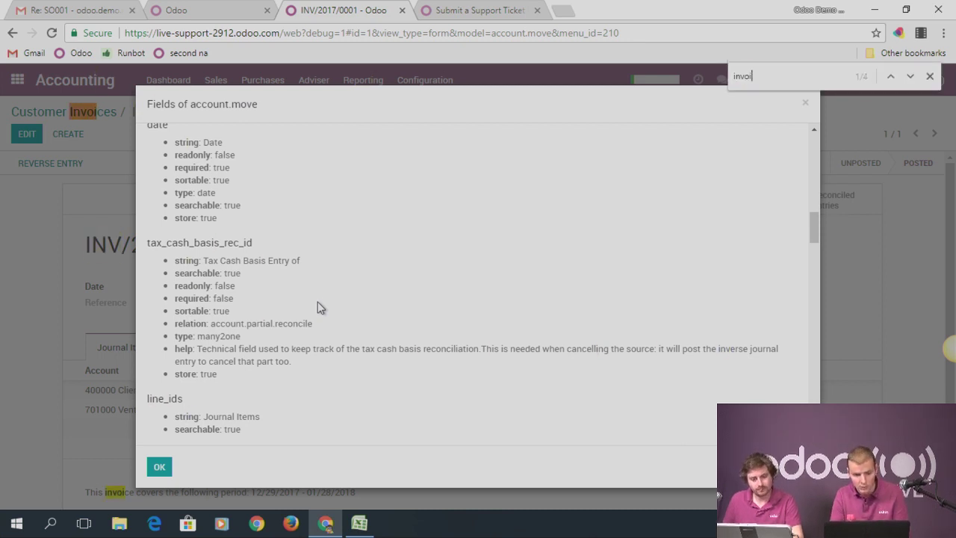
key(BackSpace)
key(BackSpace)
key(BackSpace)
key(BackSpace)
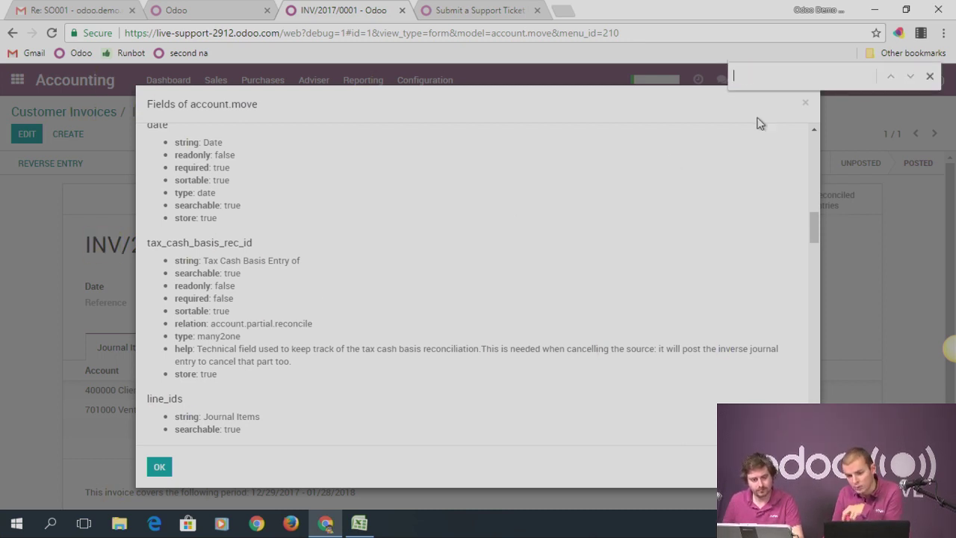
click(805, 103)
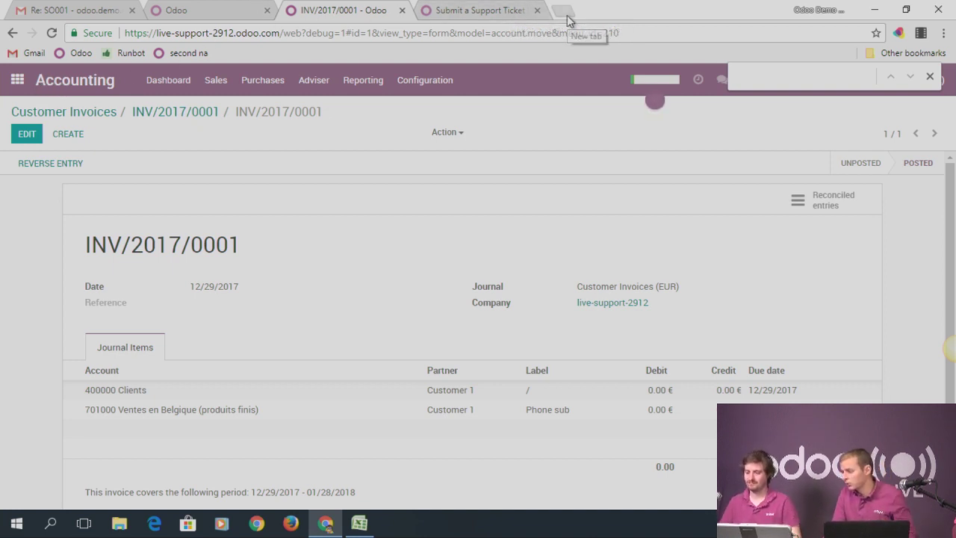
click(18, 80)
Search the installable Apps list for the 'voip' module
click(424, 403)
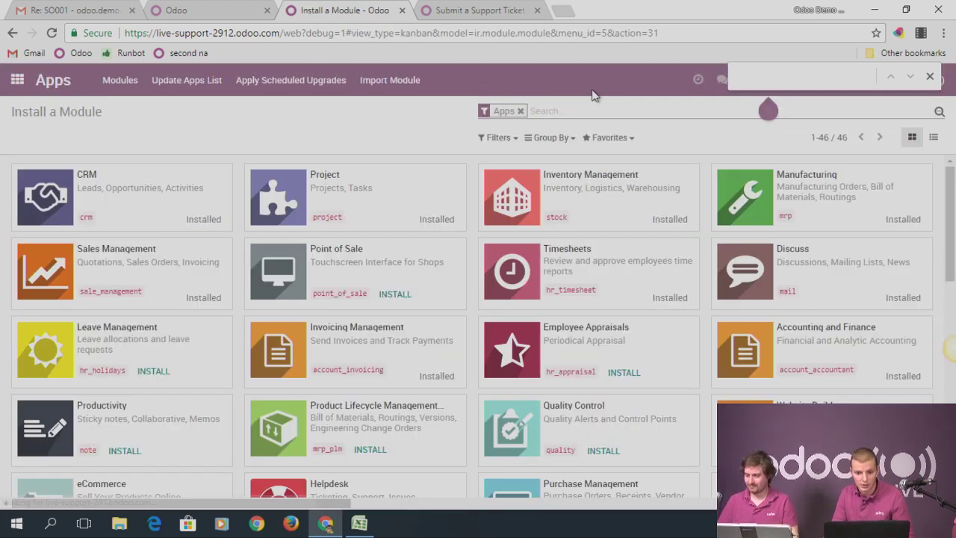
click(573, 112)
text(voip)
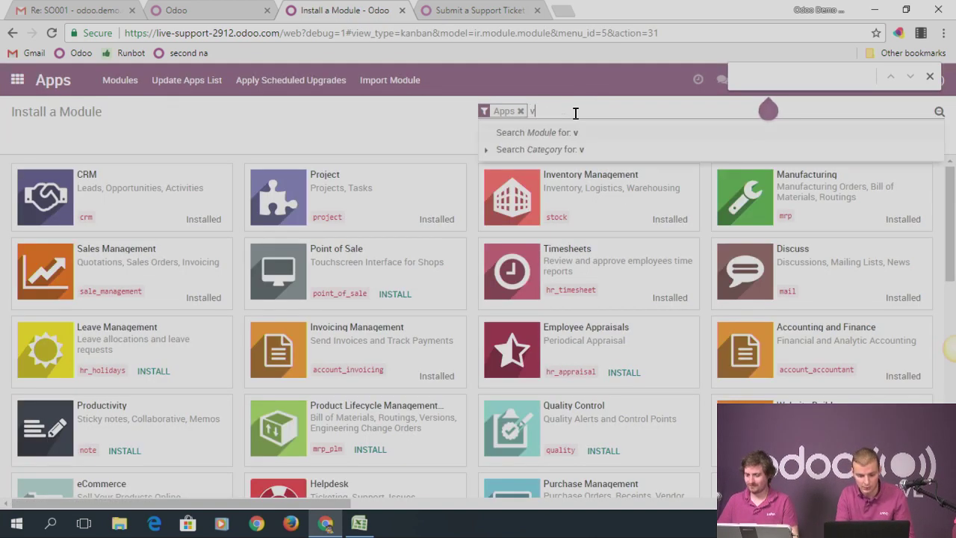
key(Return)
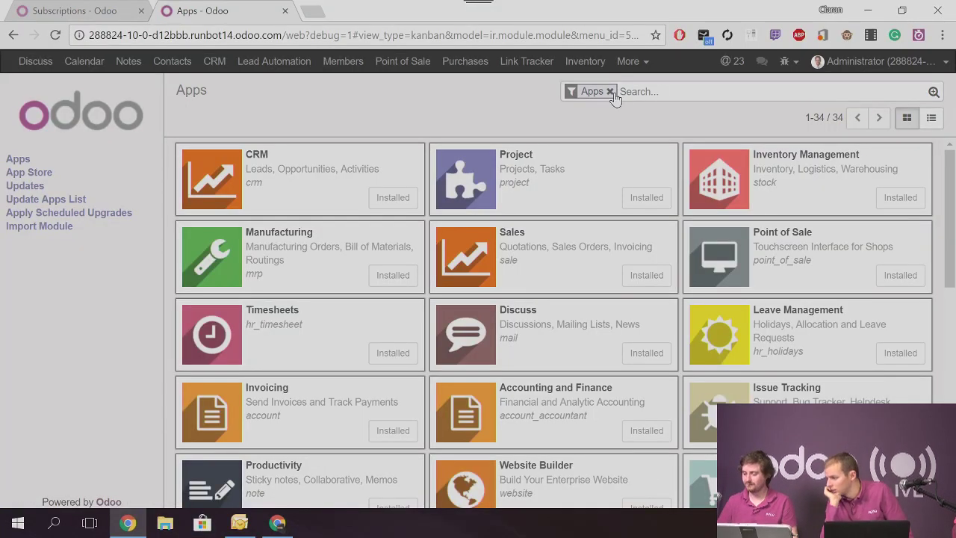
Search all 282 modules without the Apps filter for 'voip', find none, and clear the search
click(610, 91)
text(voip)
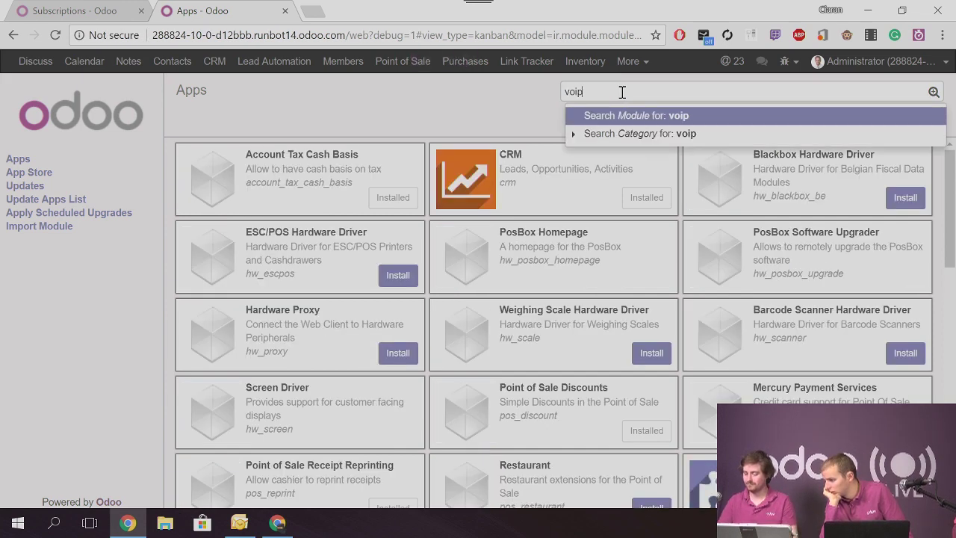
key(Return)
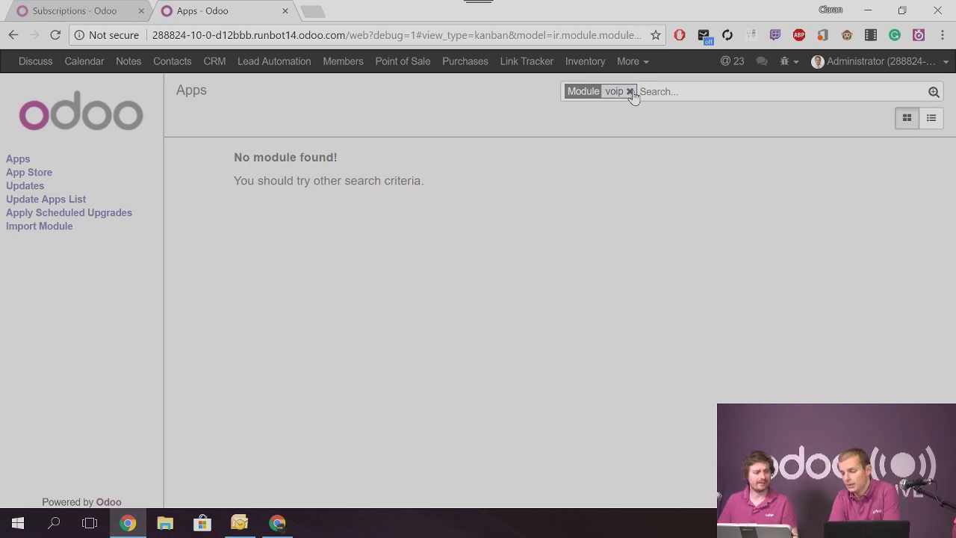
click(631, 92)
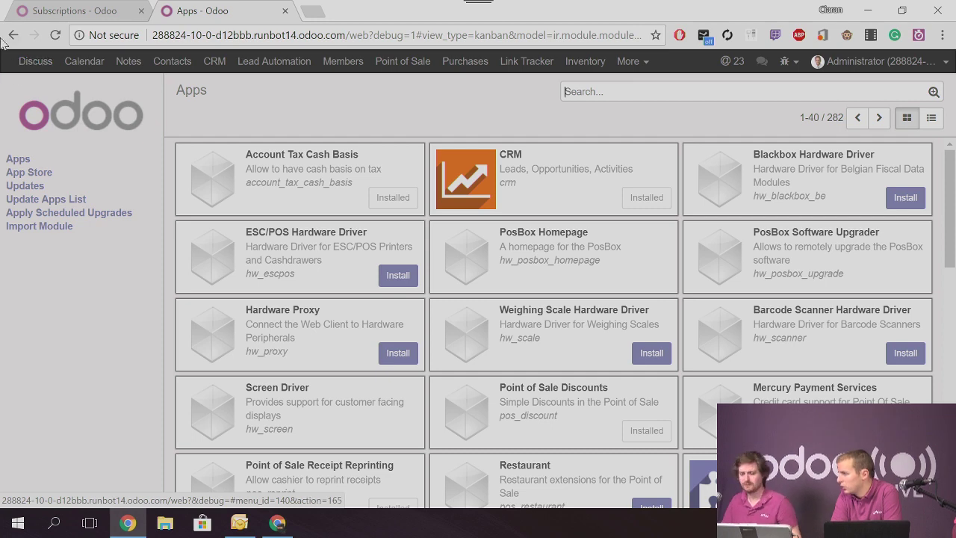
Load runbot.odoo.com to bring up the Odoo runbot build list
click(227, 35)
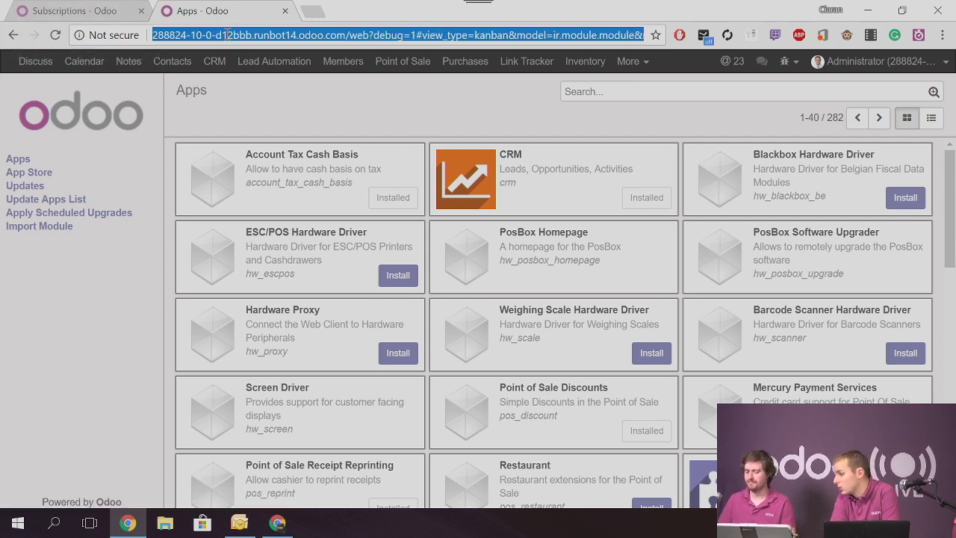
text(runo)
key(BackSpace)
text(bot)
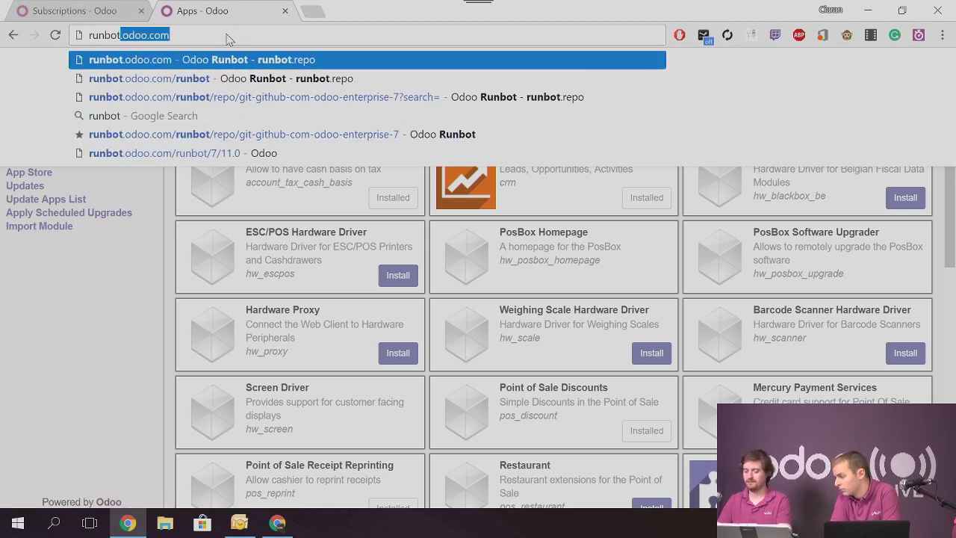
key(Return)
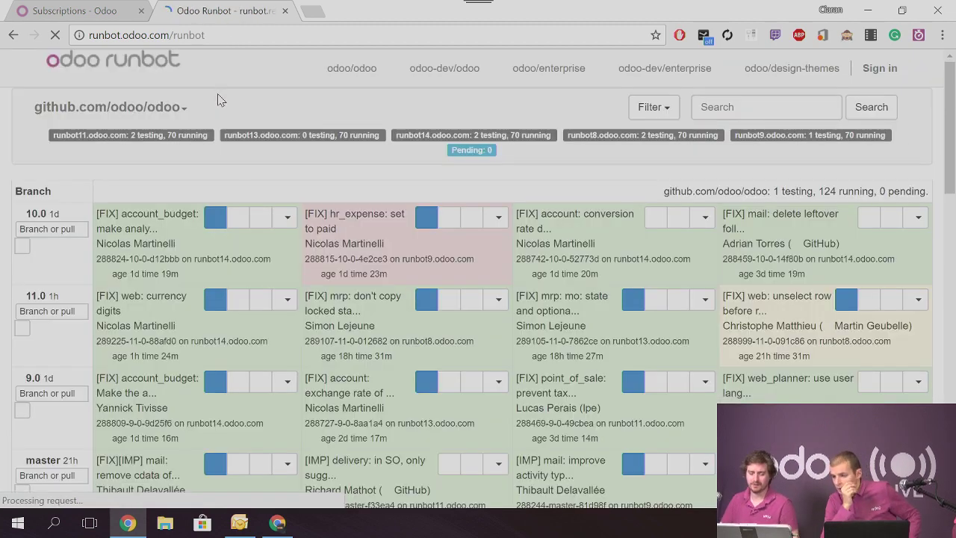
Log in to a running 11.0 runbot test build with the saved credentials
click(216, 298)
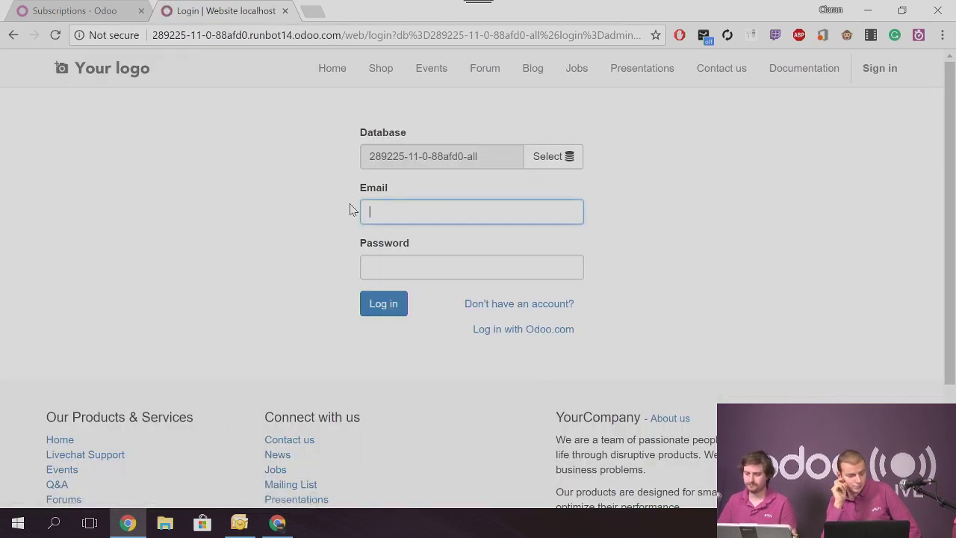
click(380, 211)
click(380, 232)
click(383, 303)
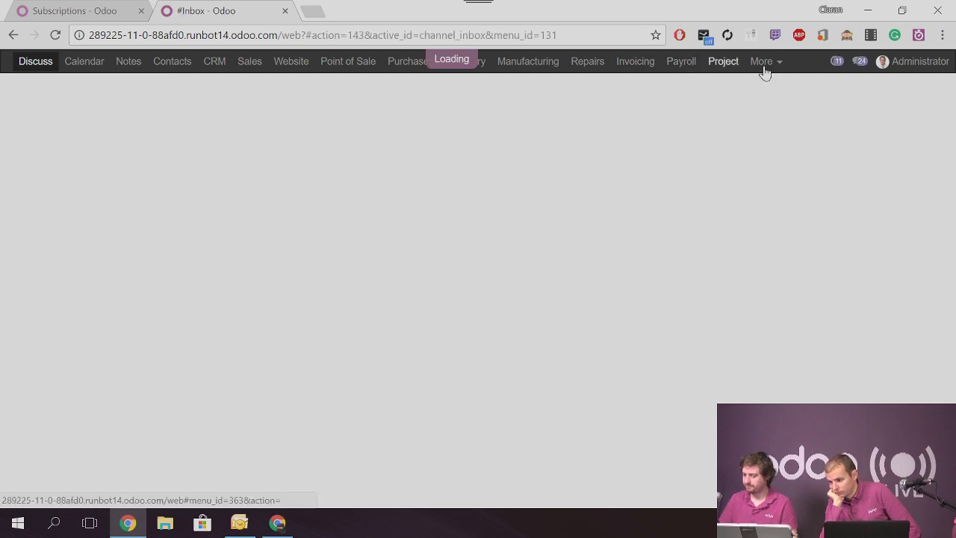
Search the test build's full module list for 'voip', clear it, and close the test tab
click(763, 66)
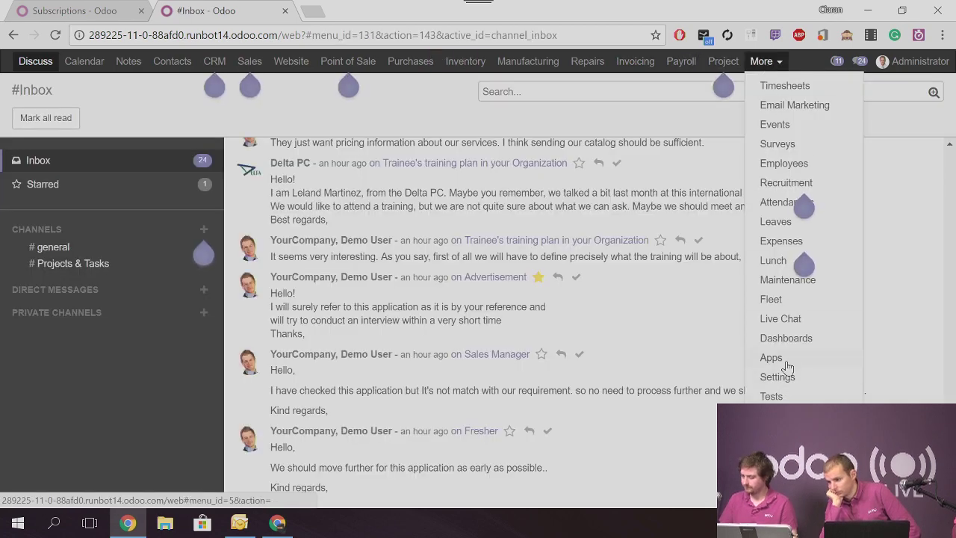
click(782, 360)
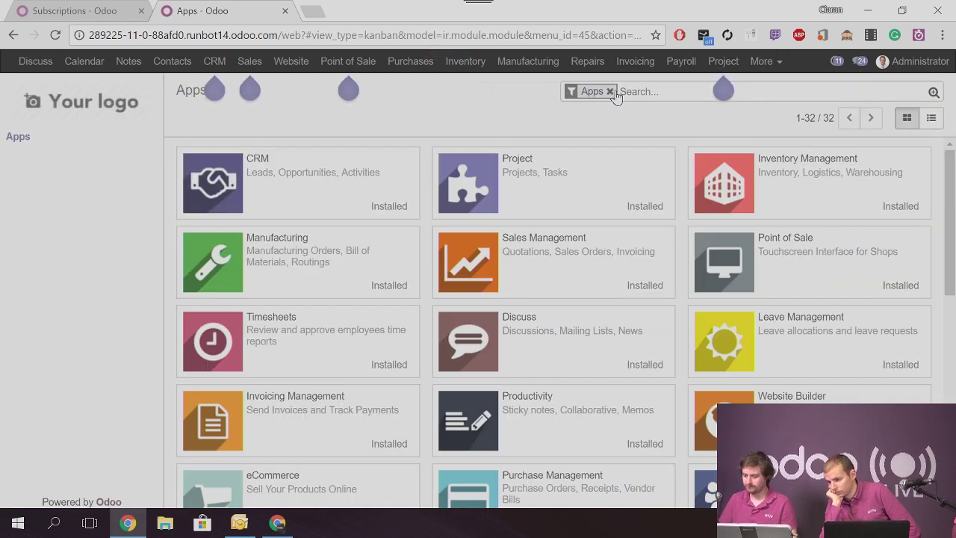
click(610, 91)
text(voip)
key(Return)
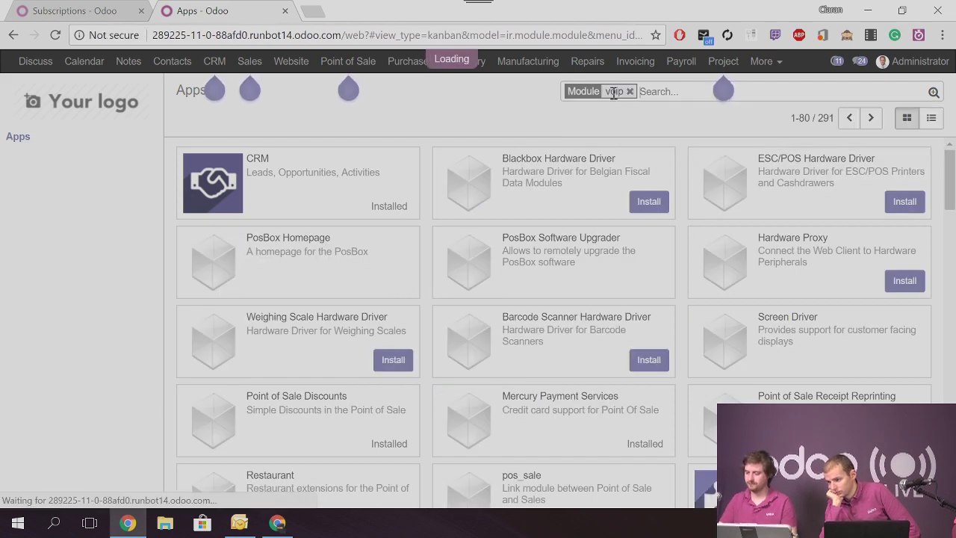
click(630, 92)
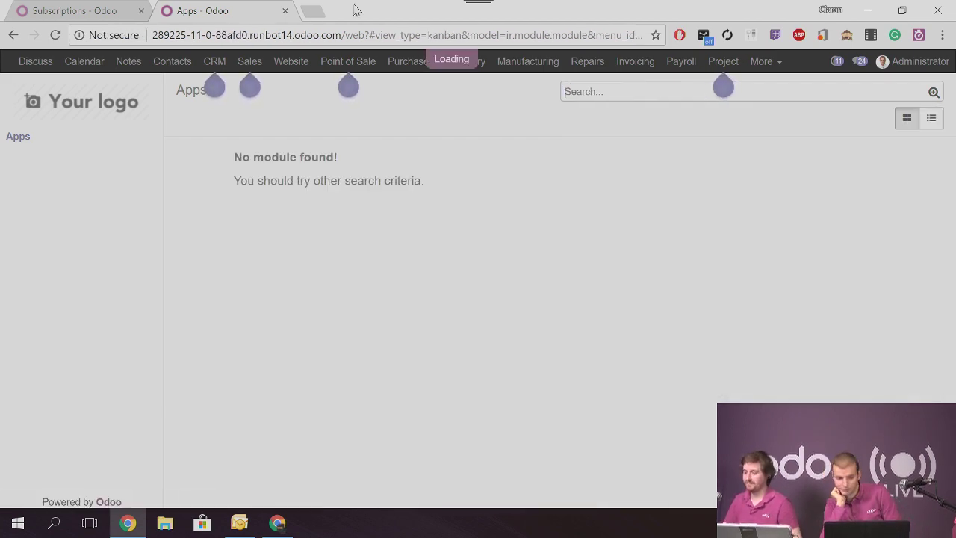
click(284, 12)
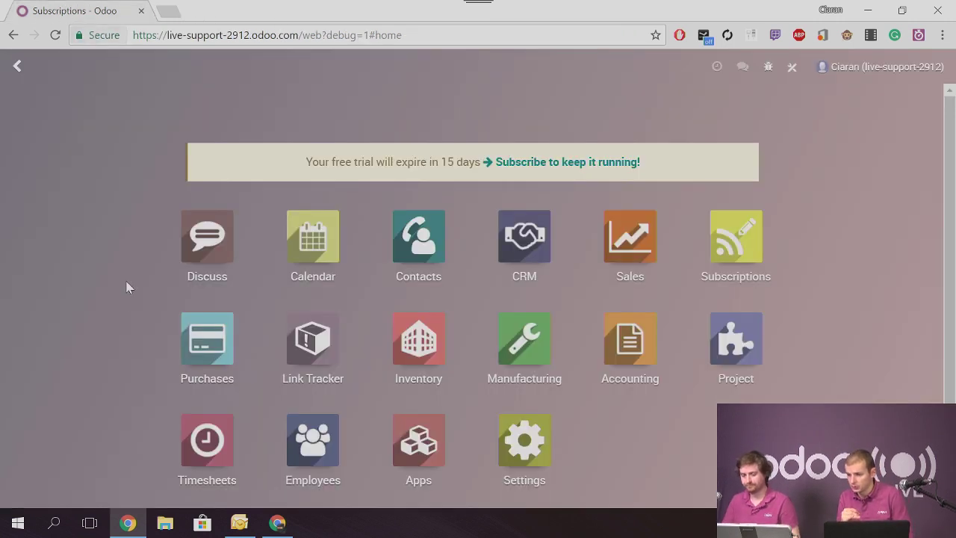
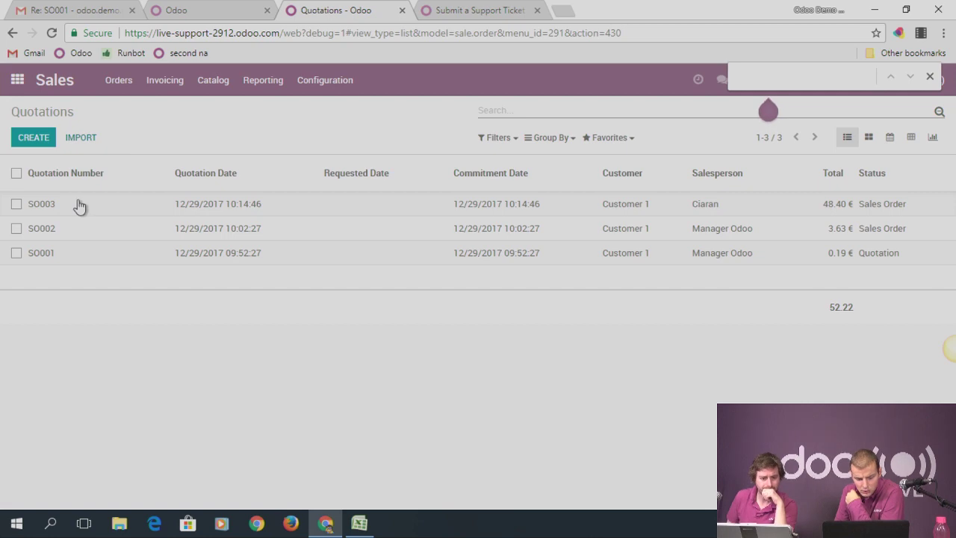
Open quotation SO003, then page back to SO001 and scroll through its chatter
click(77, 205)
click(915, 134)
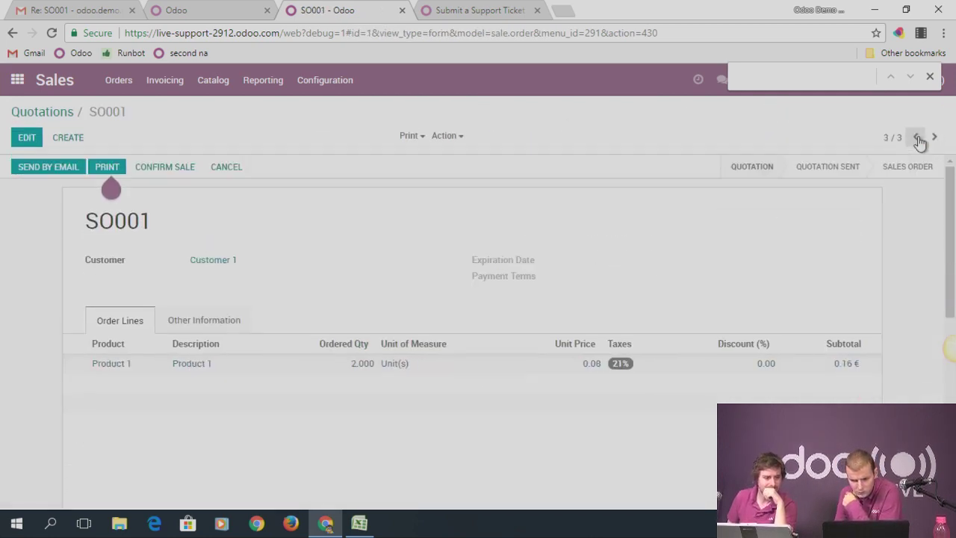
scroll(394, 268, down, 5)
scroll(393, 267, down, 1)
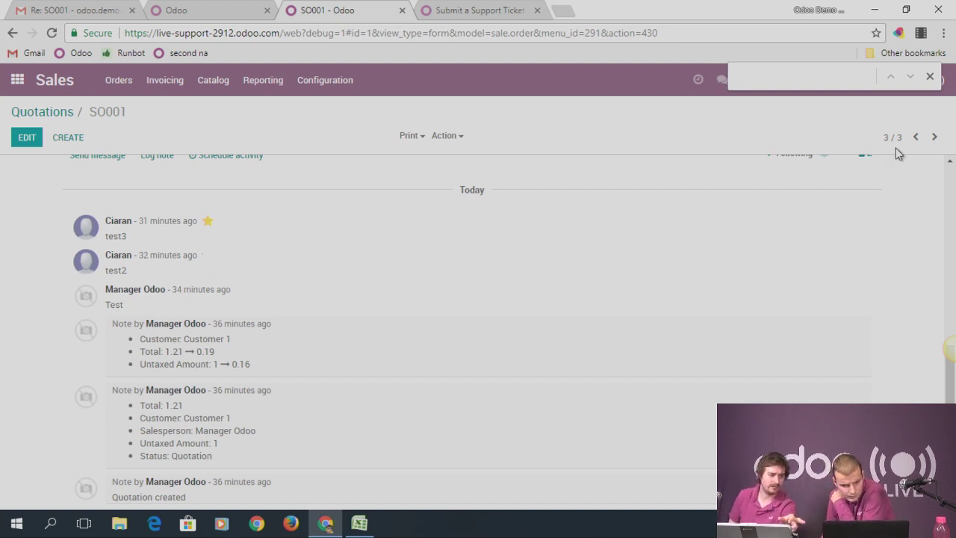
scroll(876, 202, up, 1)
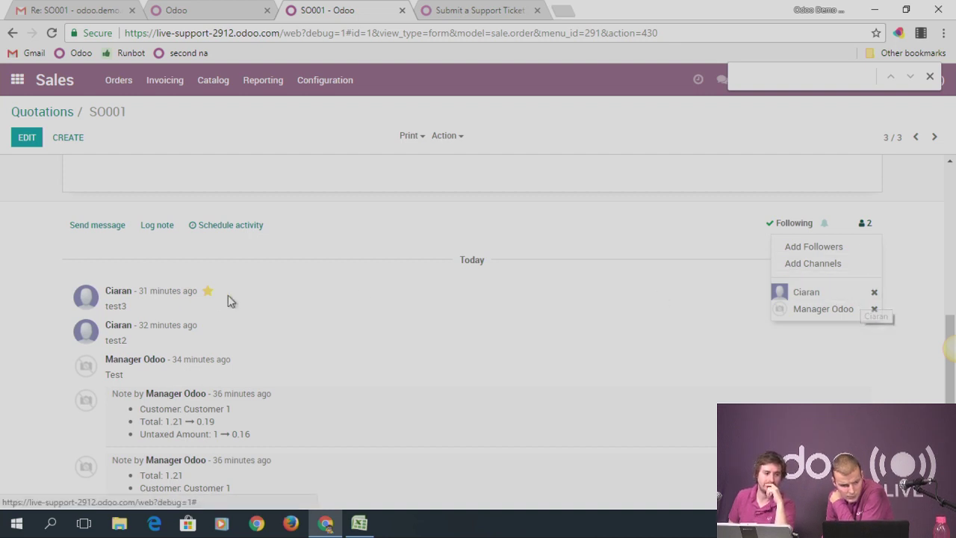
Check the second follower's subscription settings unchanged, then start a message to SO001's followers
click(858, 309)
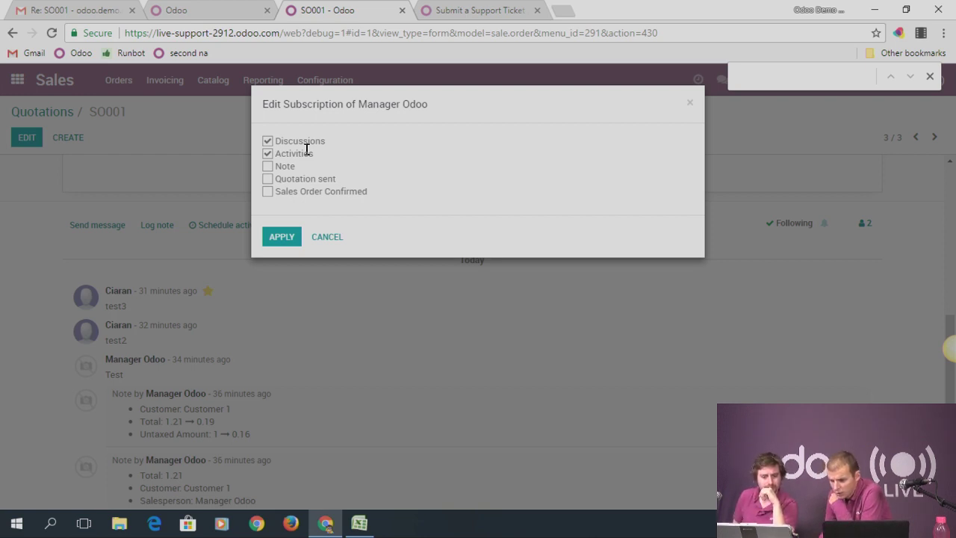
click(691, 106)
click(99, 226)
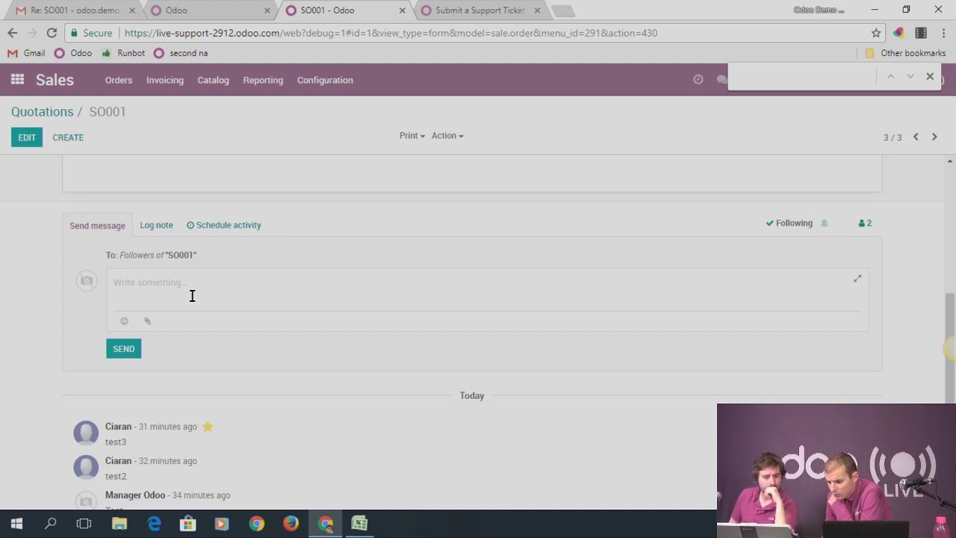
Abandon the message after trying the attachment and full composer, then open the Discuss inbox
click(149, 323)
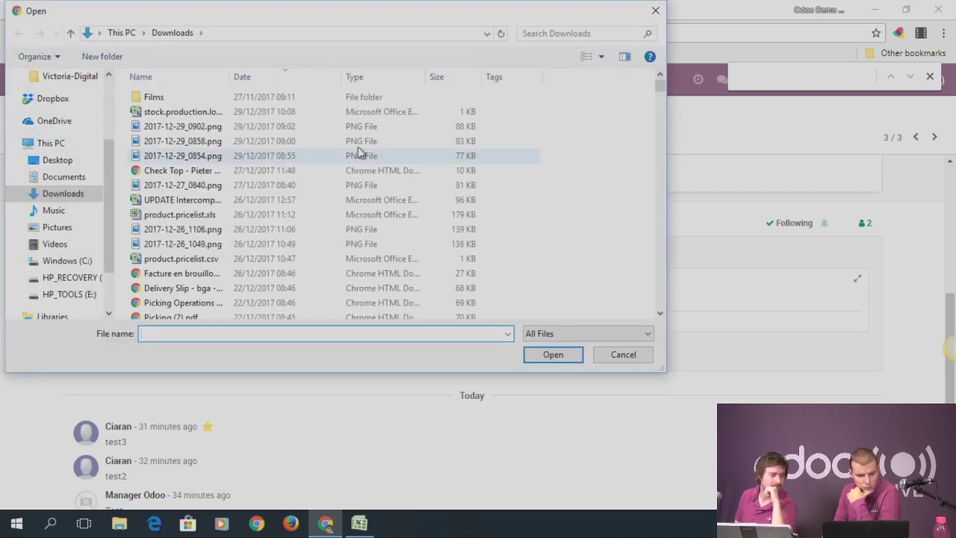
click(652, 12)
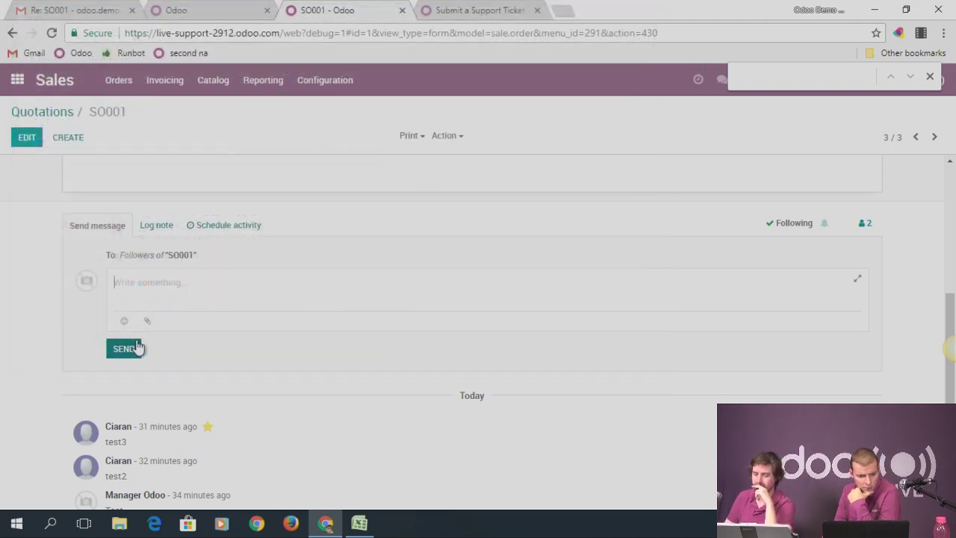
click(861, 282)
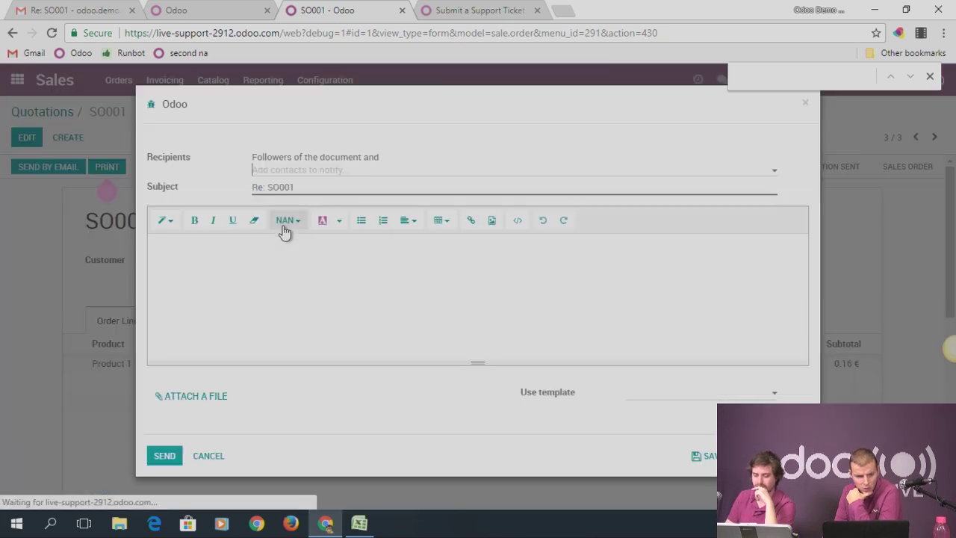
click(339, 281)
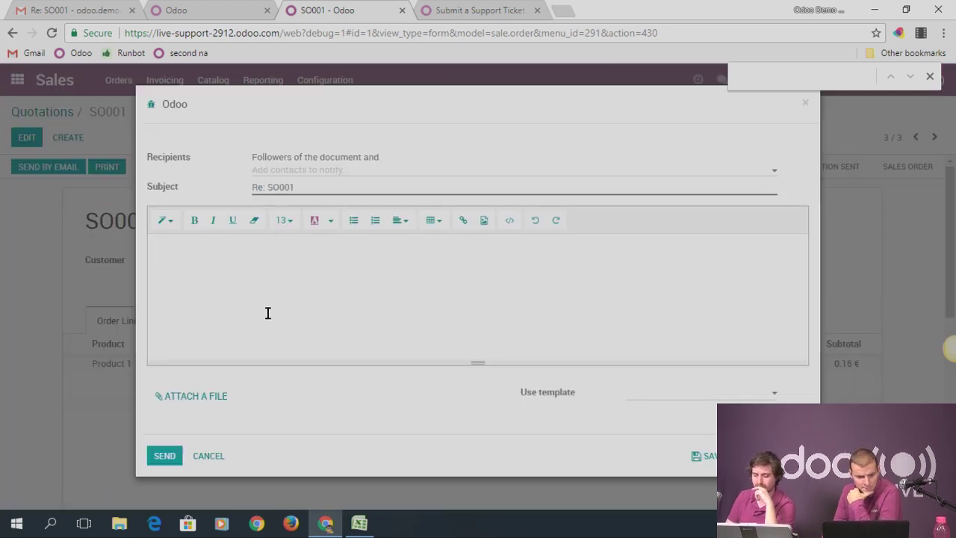
click(805, 104)
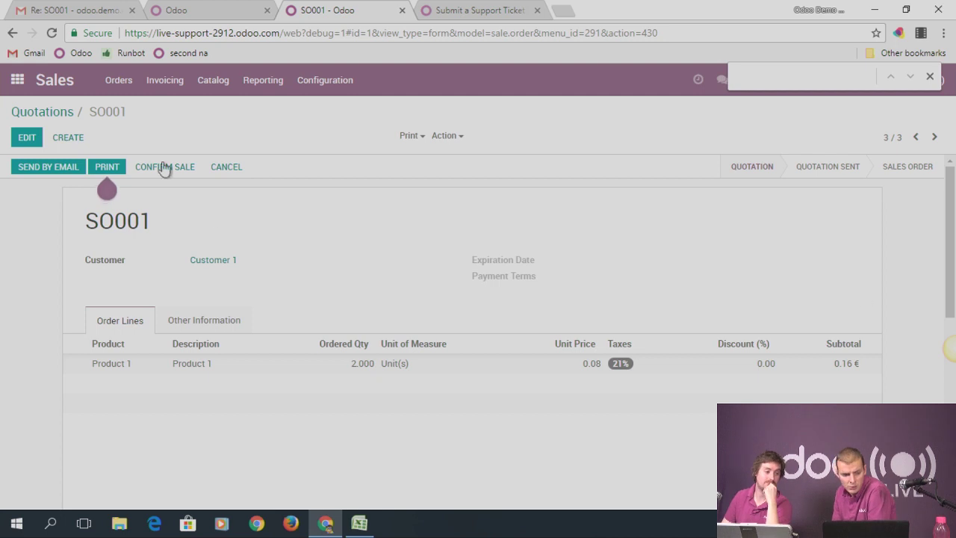
click(16, 79)
click(246, 249)
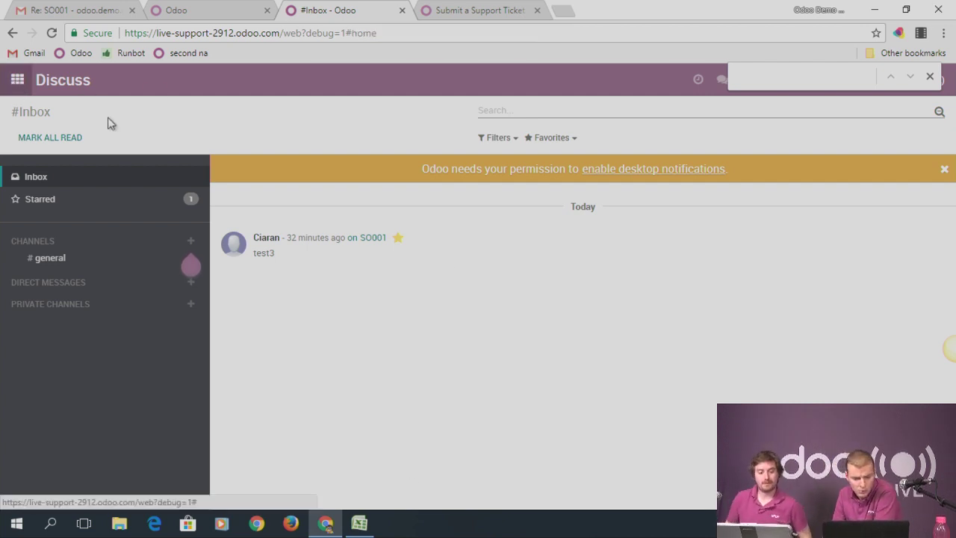
Start a new request for quotation in Purchases with Vendor 1 as the vendor
click(17, 79)
click(252, 328)
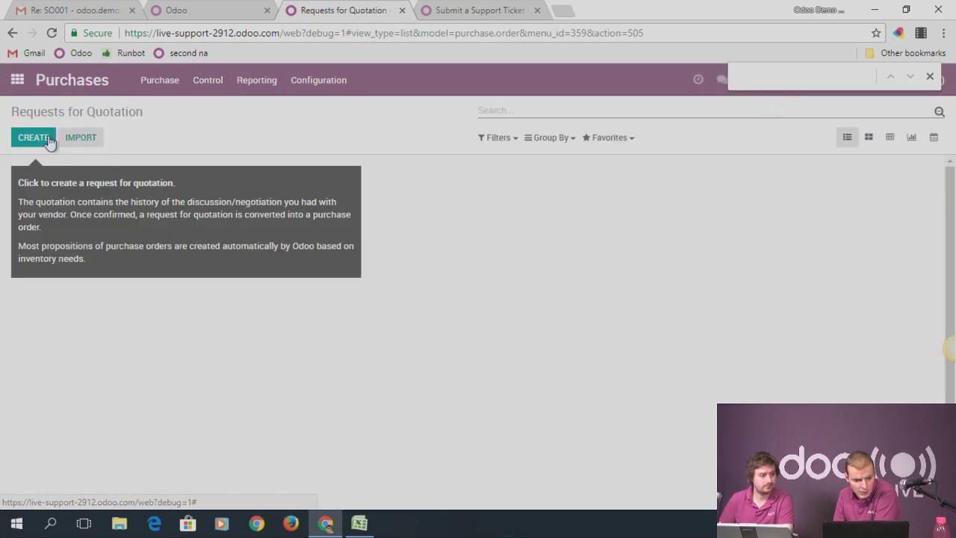
click(34, 143)
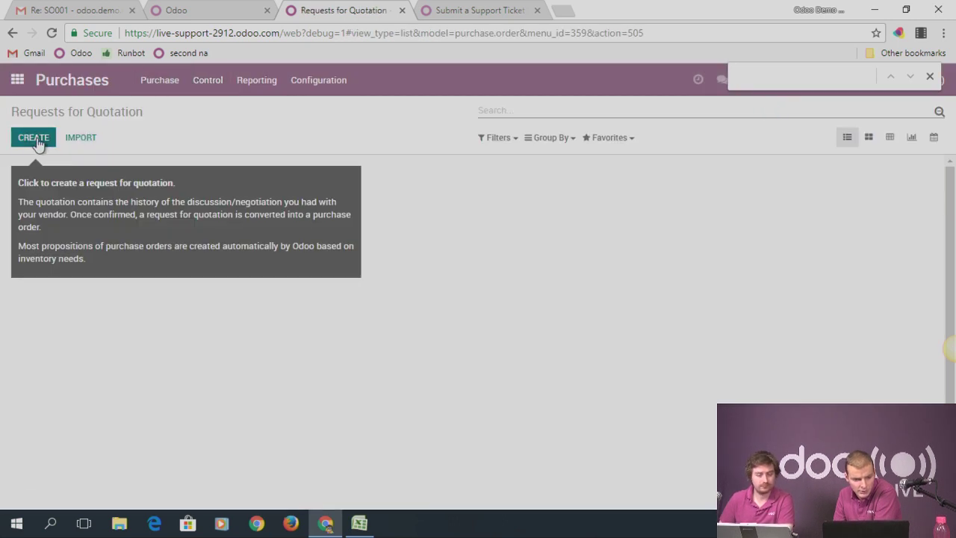
scroll(175, 380, down, 2)
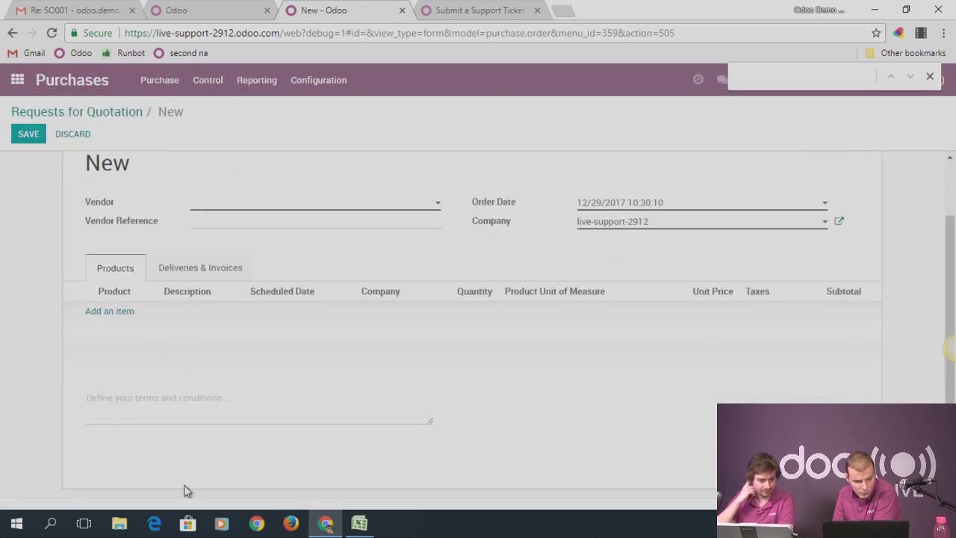
click(229, 207)
click(222, 219)
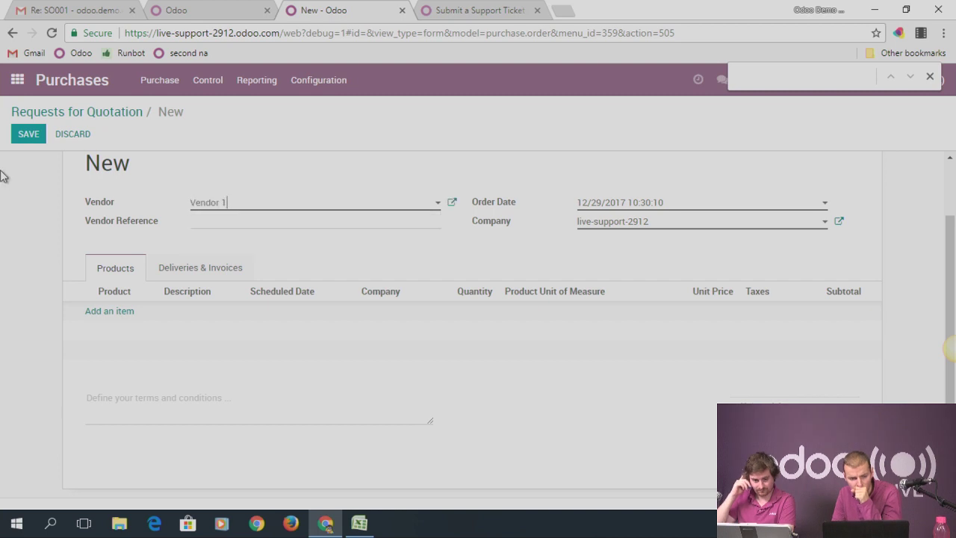
click(30, 139)
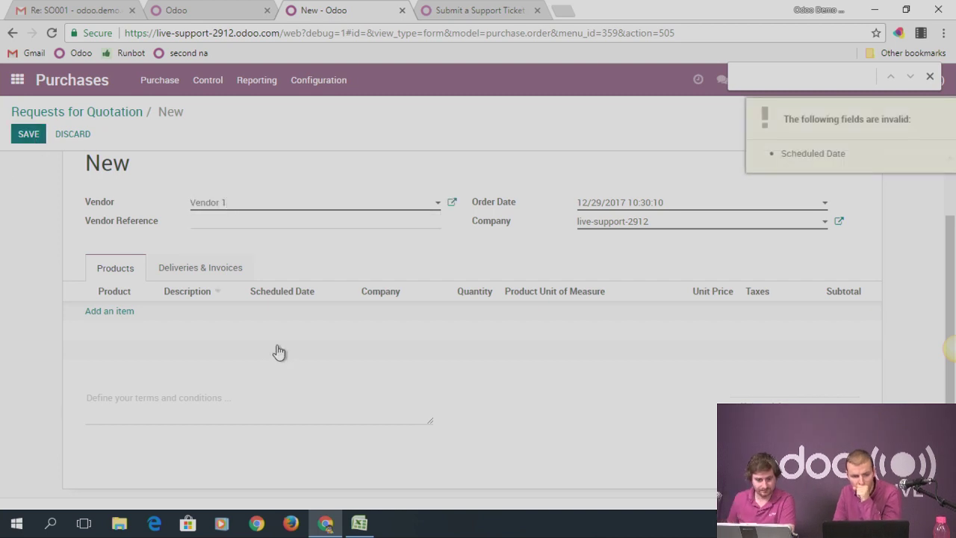
Set the scheduled date to January 5, 2018 and save it as PO00002
click(208, 267)
click(226, 369)
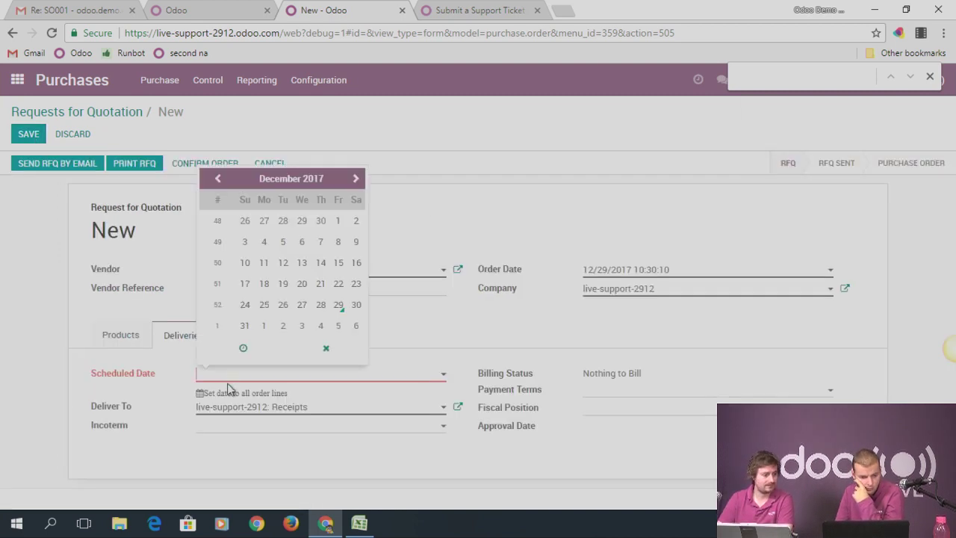
click(338, 326)
click(28, 133)
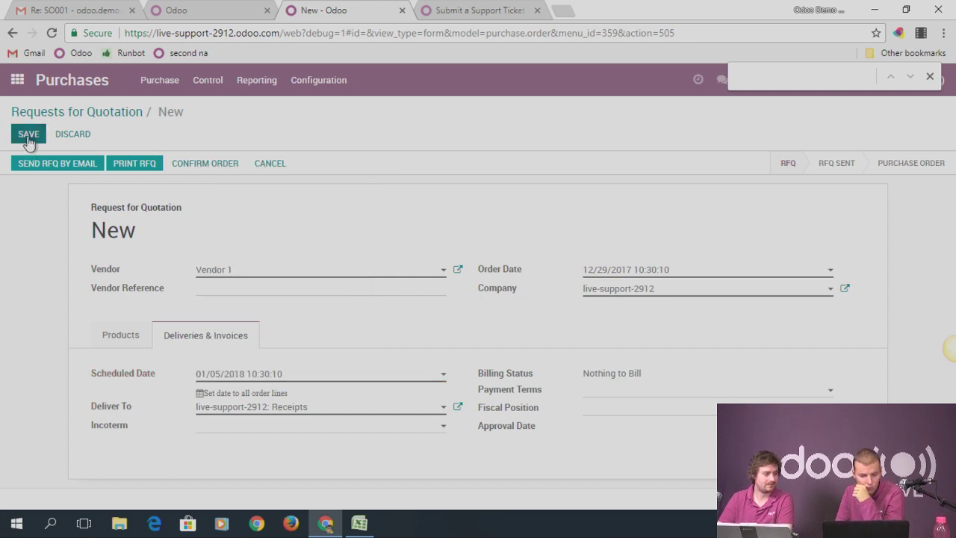
Review PO00002's product lines and start a message to its followers
click(112, 332)
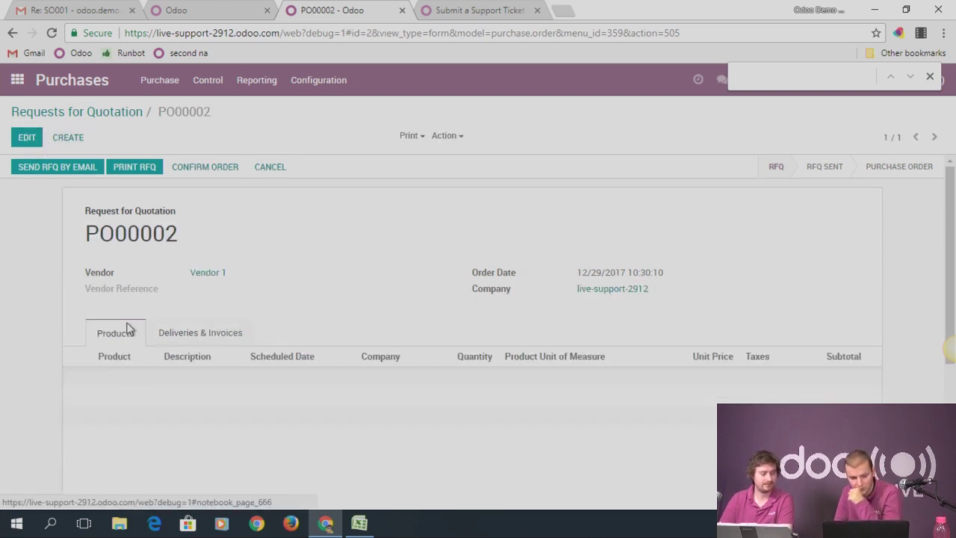
scroll(149, 328, down, 5)
click(109, 379)
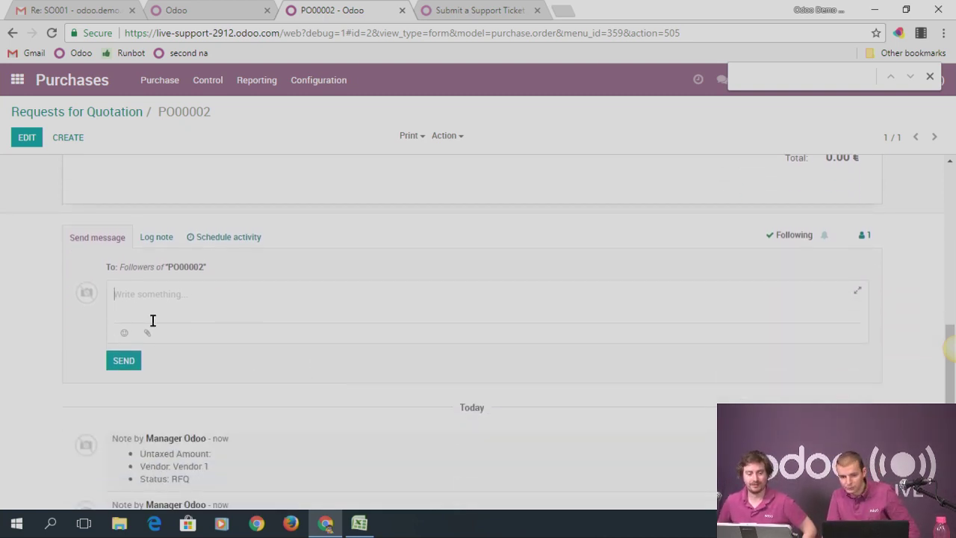
click(566, 15)
Load runbot.odoo.com and browse the odoo/enterprise, then the odoo/odoo builds
text(runb)
key(Return)
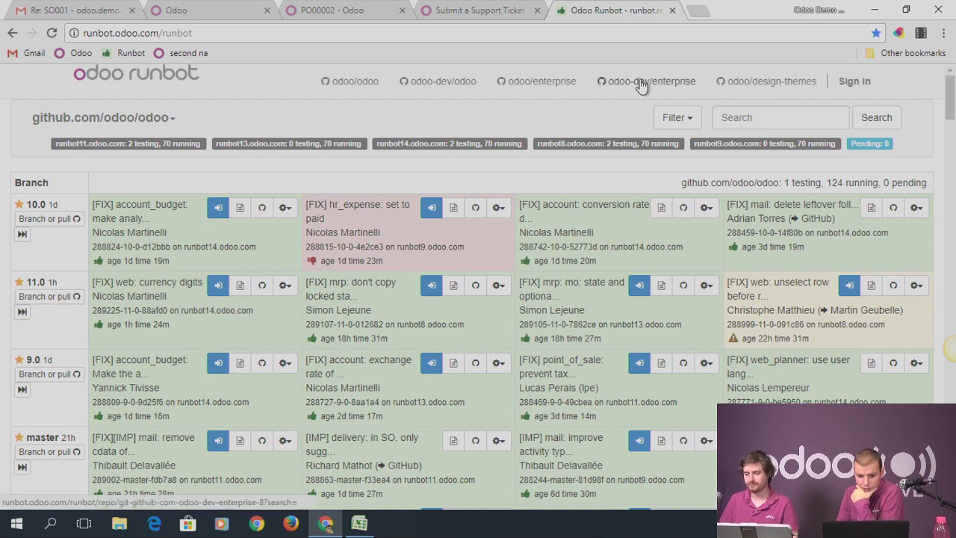
click(539, 82)
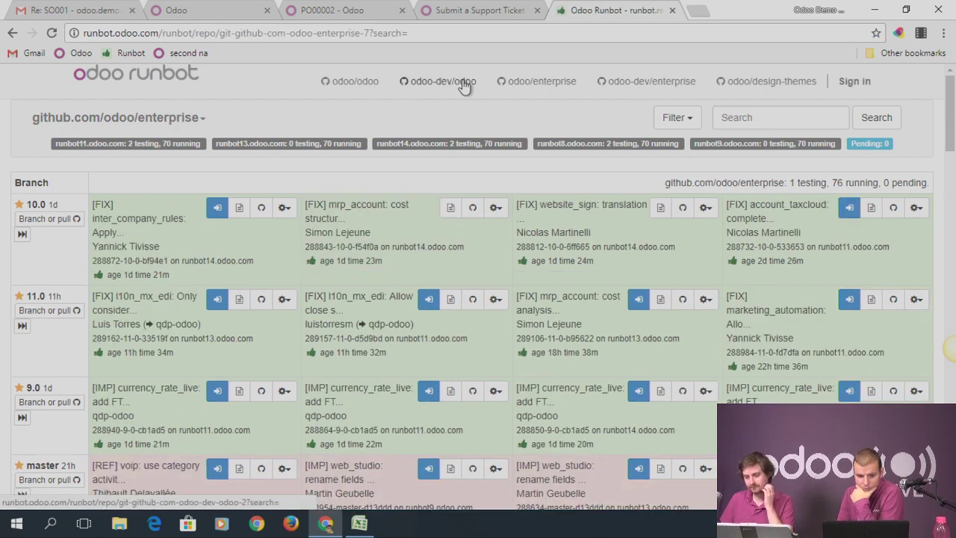
click(351, 81)
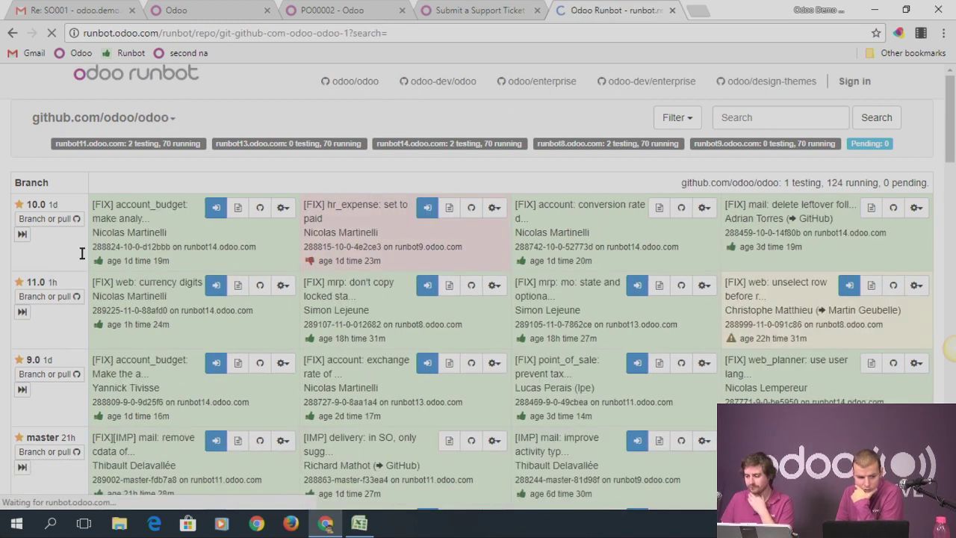
Connect to the 10.0 test build and log in as admin
click(217, 209)
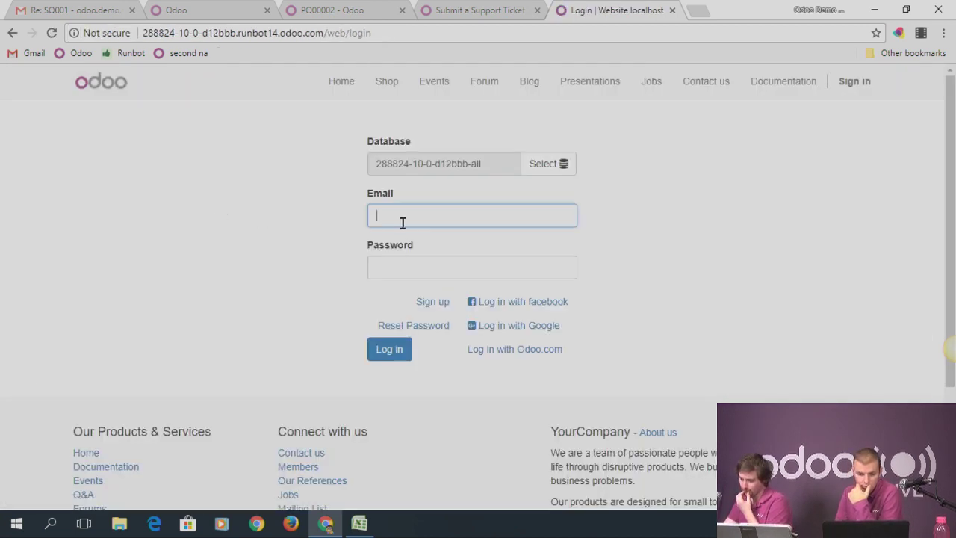
text(admin)
key(Down)
key(Return)
key(Tab)
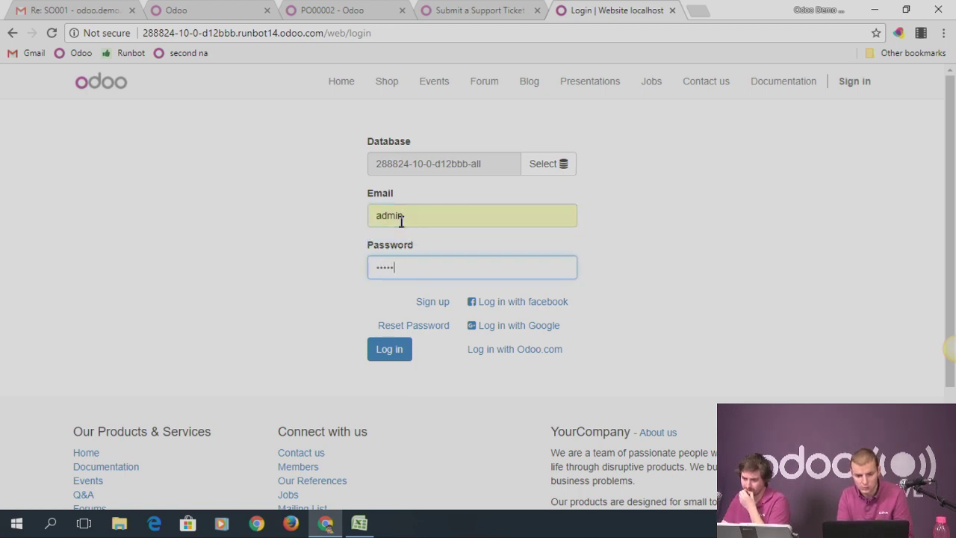
text(admin)
key(Return)
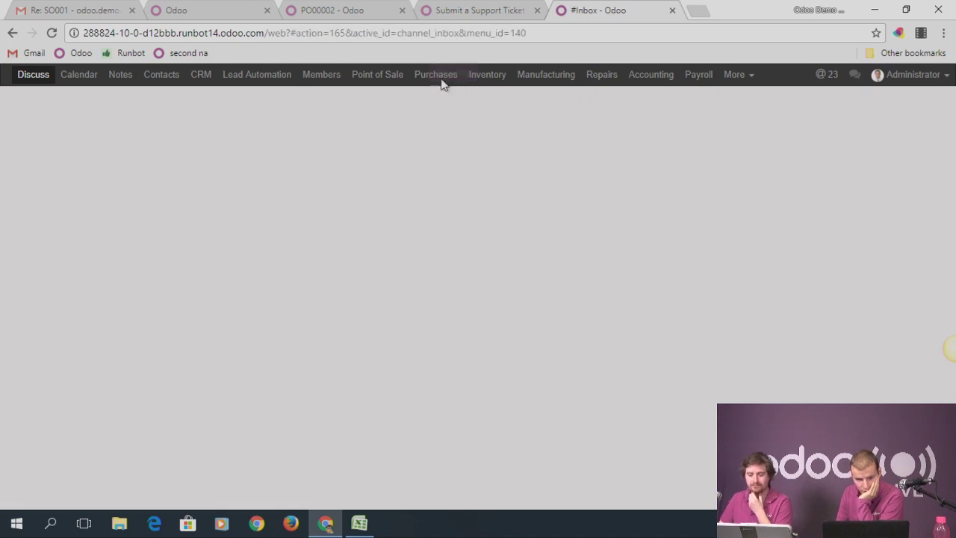
click(448, 77)
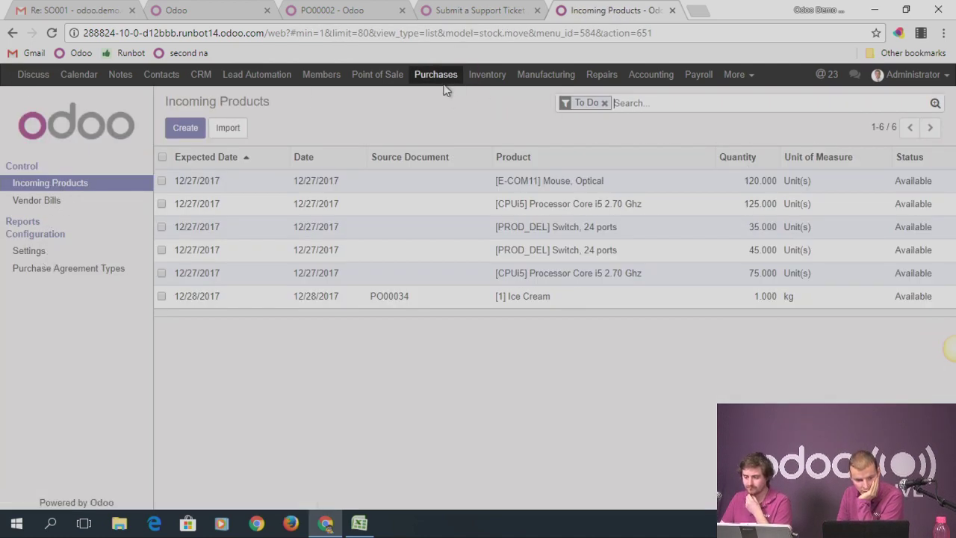
Open the optical mouse incoming shipment, then the Administrator user under Settings > Users
click(203, 184)
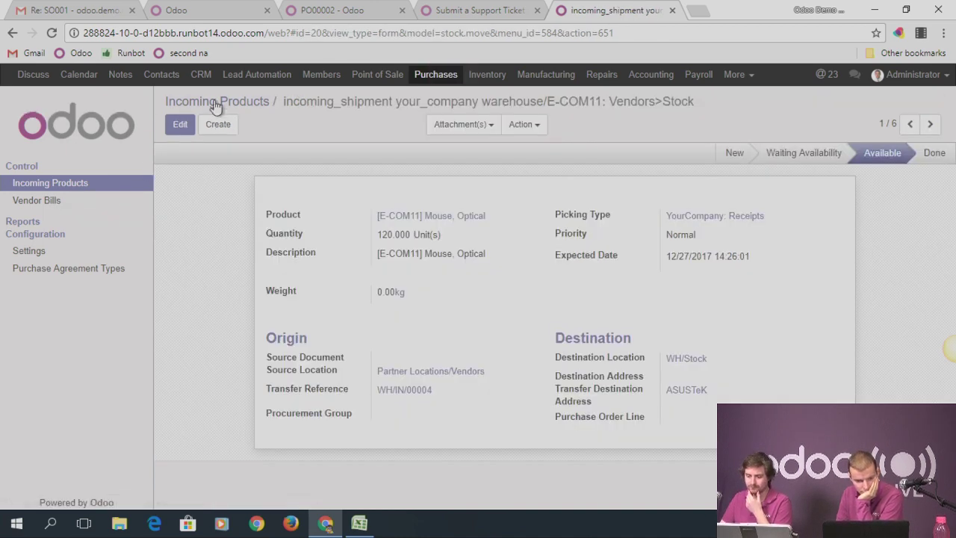
click(747, 75)
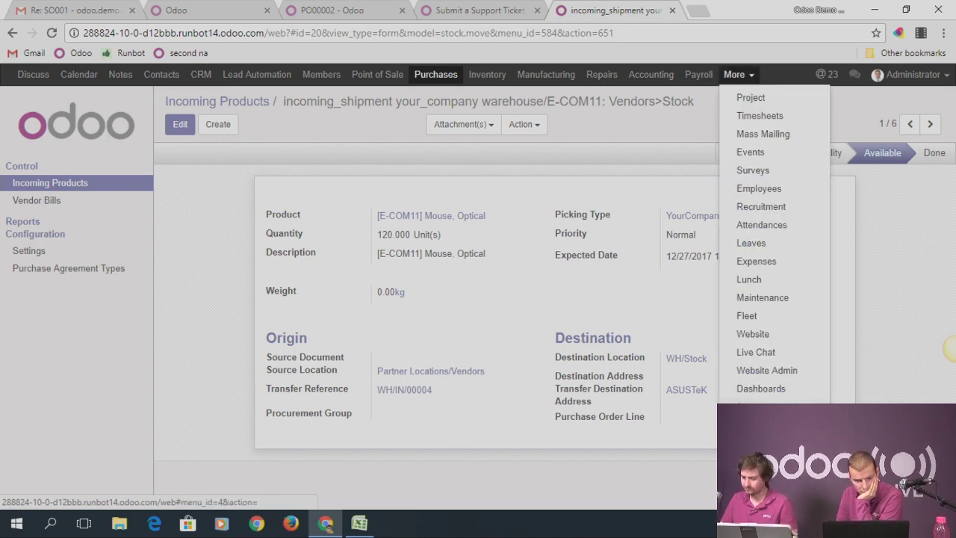
click(750, 407)
click(28, 222)
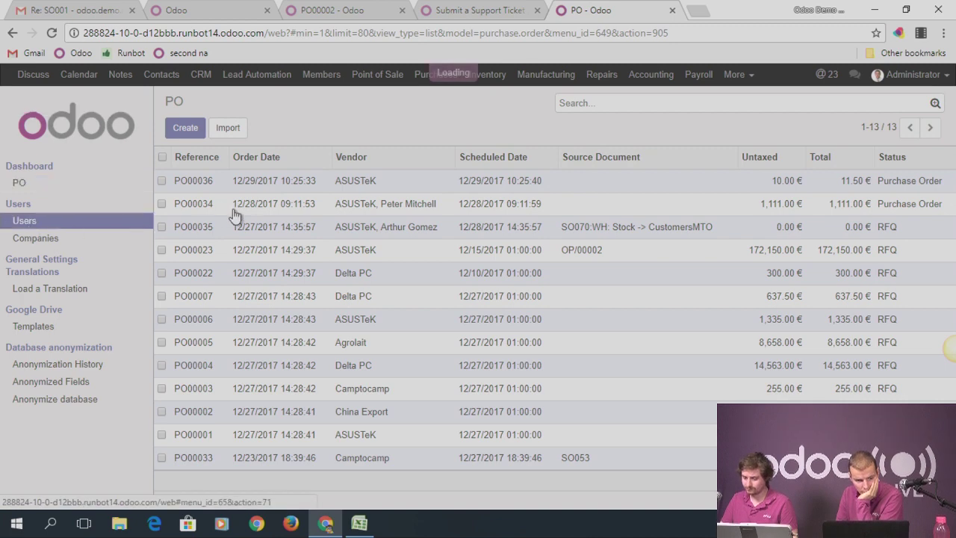
click(196, 181)
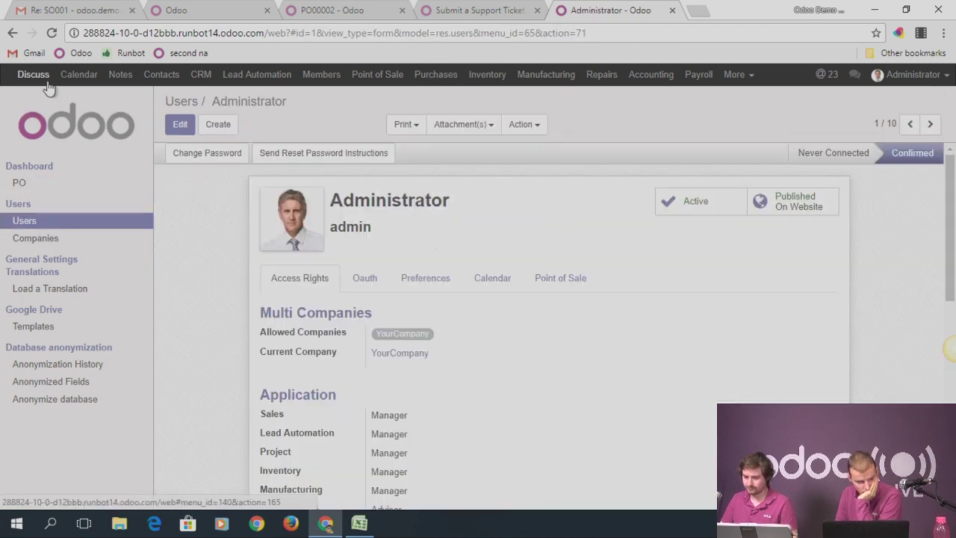
Search the Administrator's form for the Purchases access rights with 'purca'
scroll(292, 346, down, 3)
scroll(351, 355, down, 2)
scroll(401, 388, up, 1)
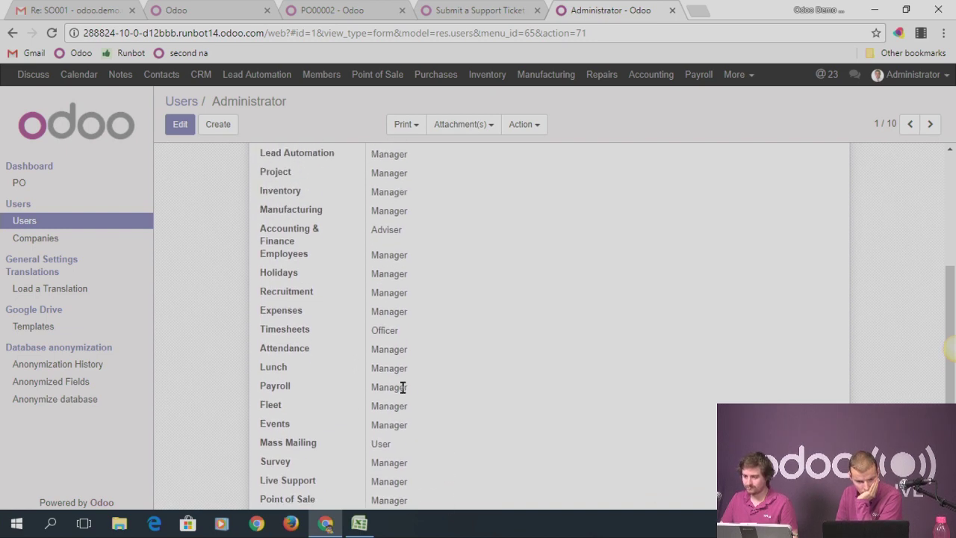
key(ctrl+f)
text(purcaj)
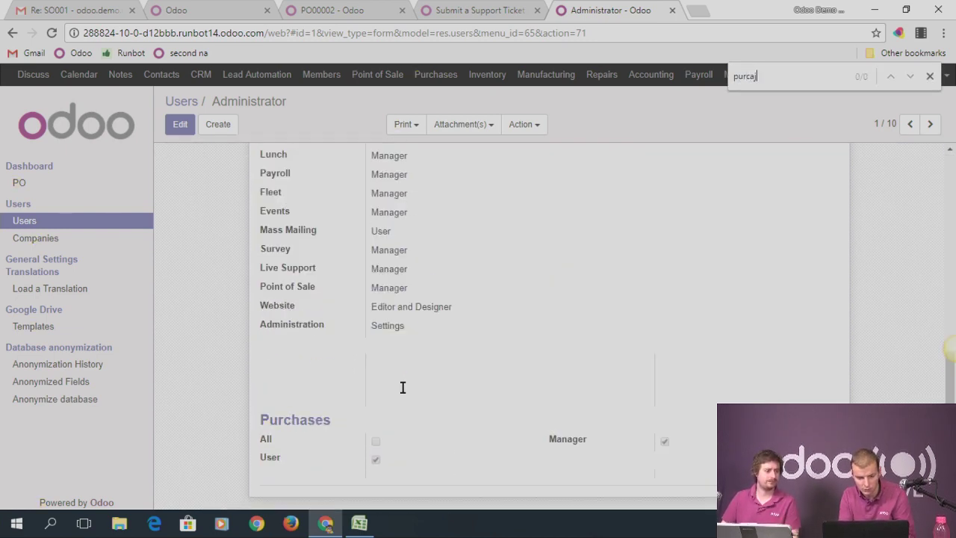
scroll(188, 219, up, 4)
Open Purchases, close the page search, and return to the Settings app
click(441, 77)
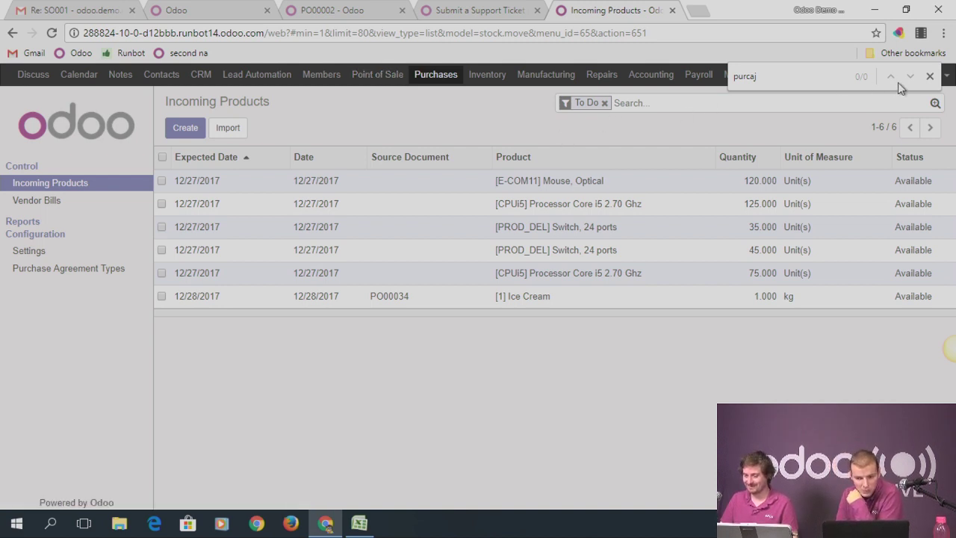
key(BackSpace)
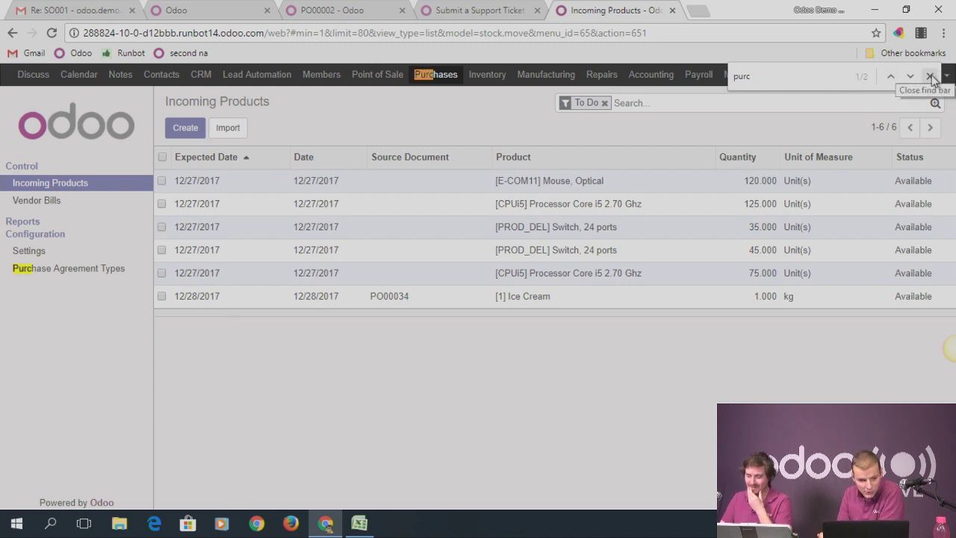
click(932, 78)
click(735, 75)
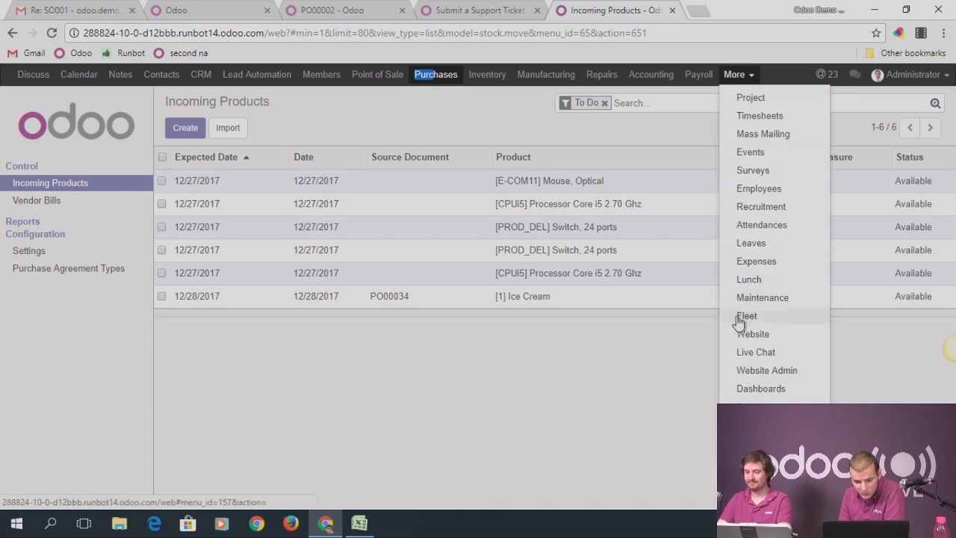
click(753, 425)
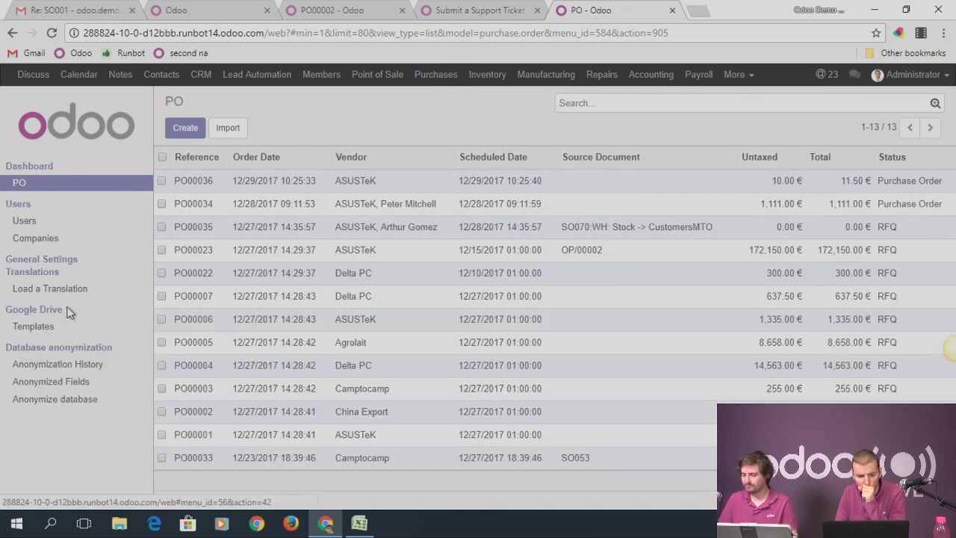
Turn on developer mode by adding debug to the page address
click(291, 32)
click(290, 32)
text(debug)
key(Return)
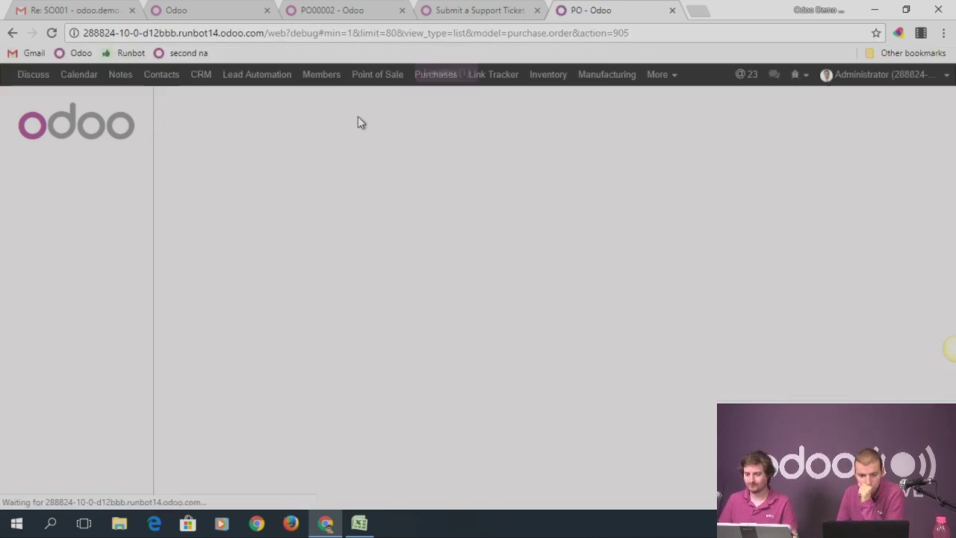
Browse the Purchases Products configuration, then switch to the Settings app
click(435, 74)
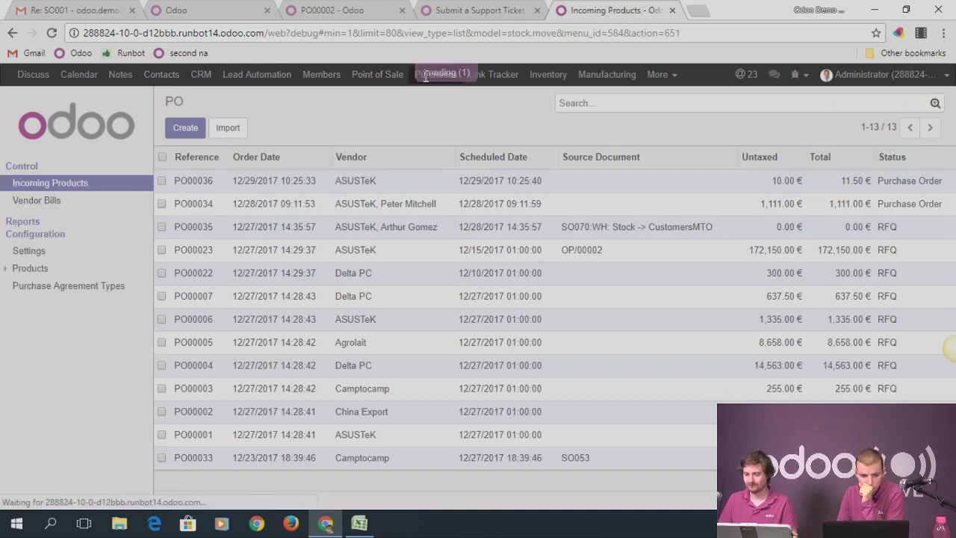
click(33, 271)
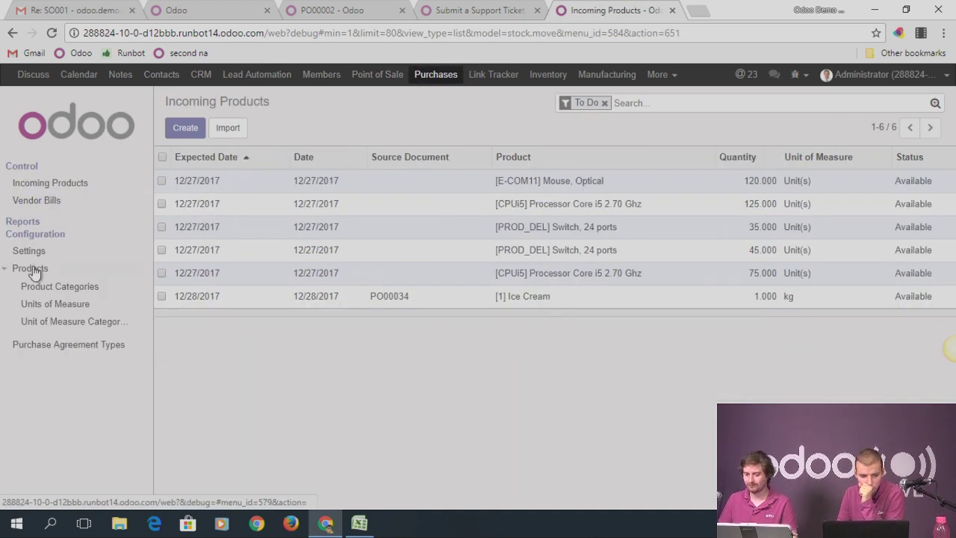
click(34, 271)
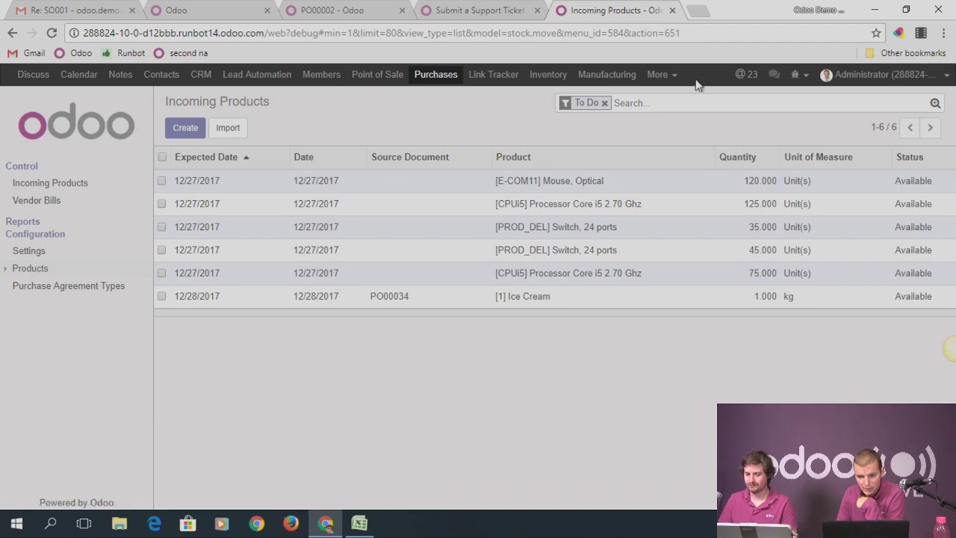
click(661, 74)
click(681, 478)
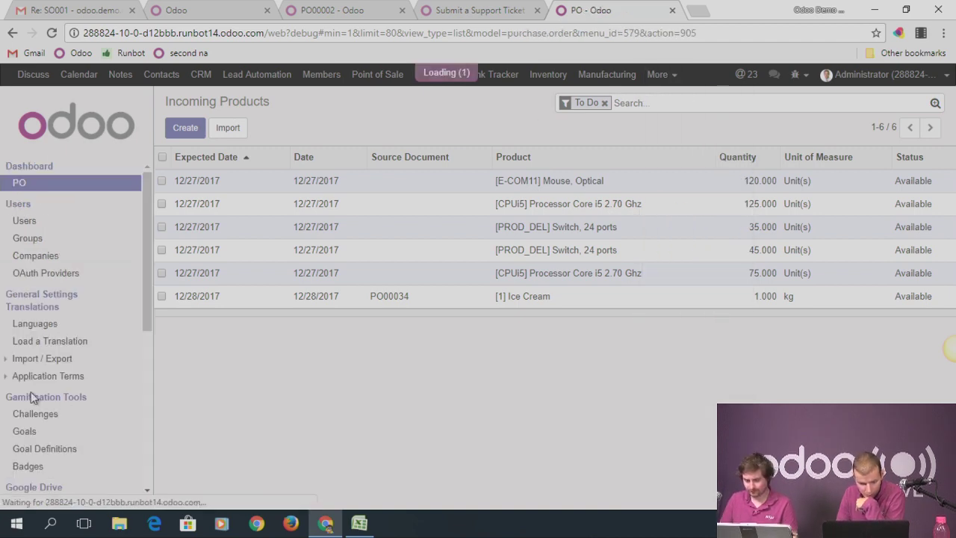
Find and open the purchase.order model under Database Structure > Models
scroll(37, 394, down, 5)
click(43, 346)
click(35, 359)
click(640, 103)
text(purcah)
text(hase)
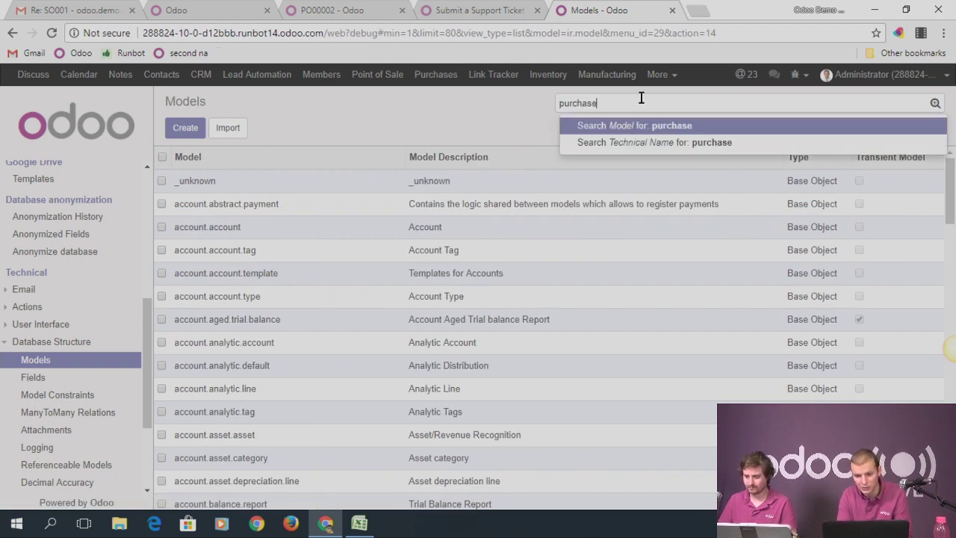
key(Return)
click(198, 212)
scroll(316, 327, down, 10)
Create a menu named 'PO' for purchase orders under Purchases/Purchase
click(306, 474)
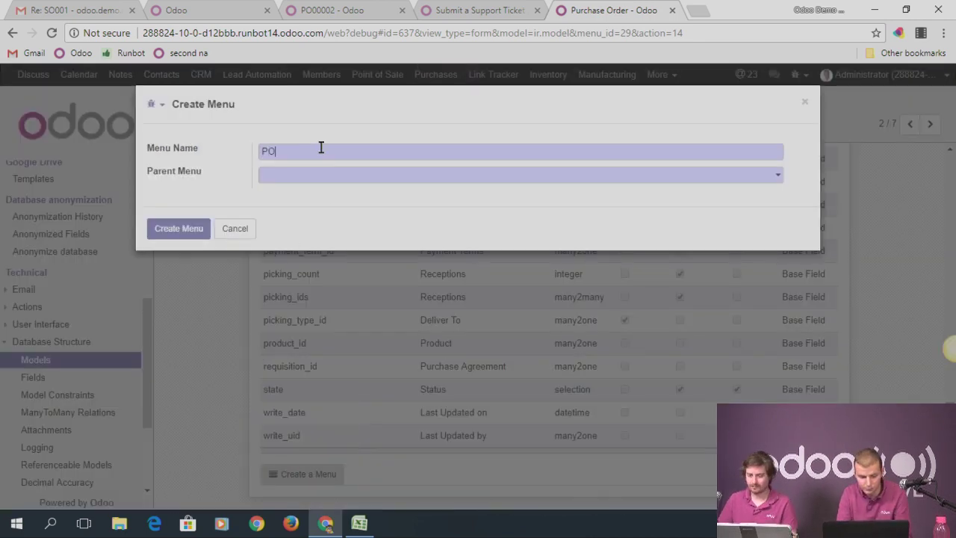
click(284, 179)
text(purcah)
key(BackSpace)
key(BackSpace)
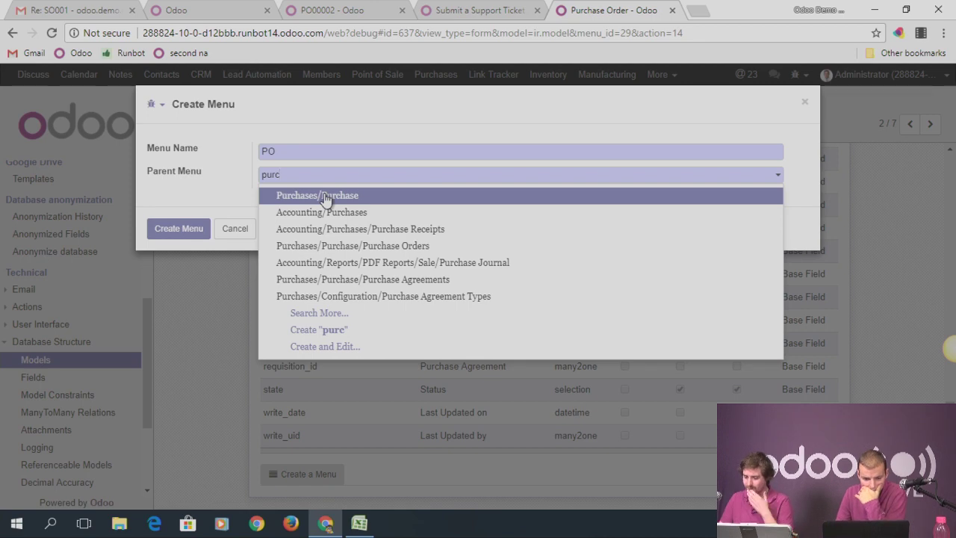
click(325, 198)
click(190, 230)
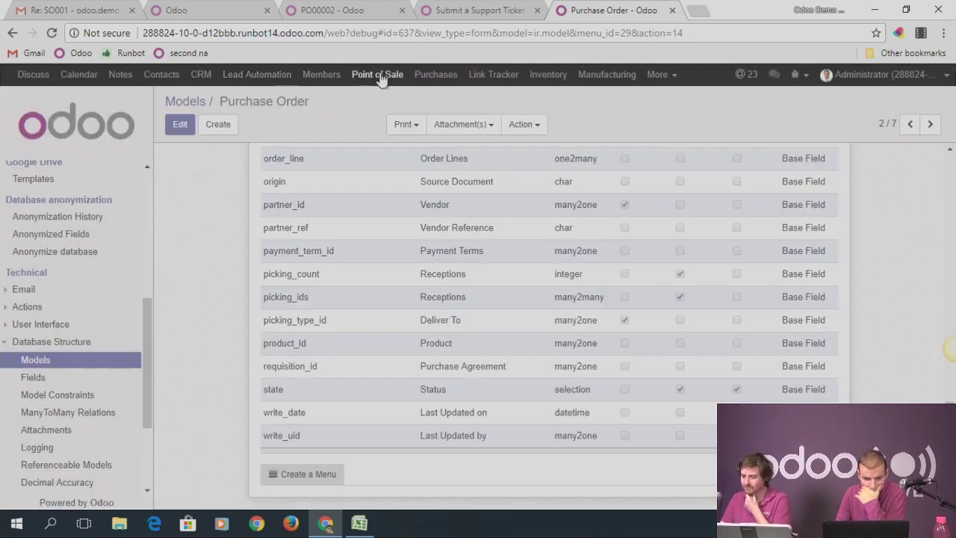
Open Purchases and reload the page to look for the new PO menu
click(432, 76)
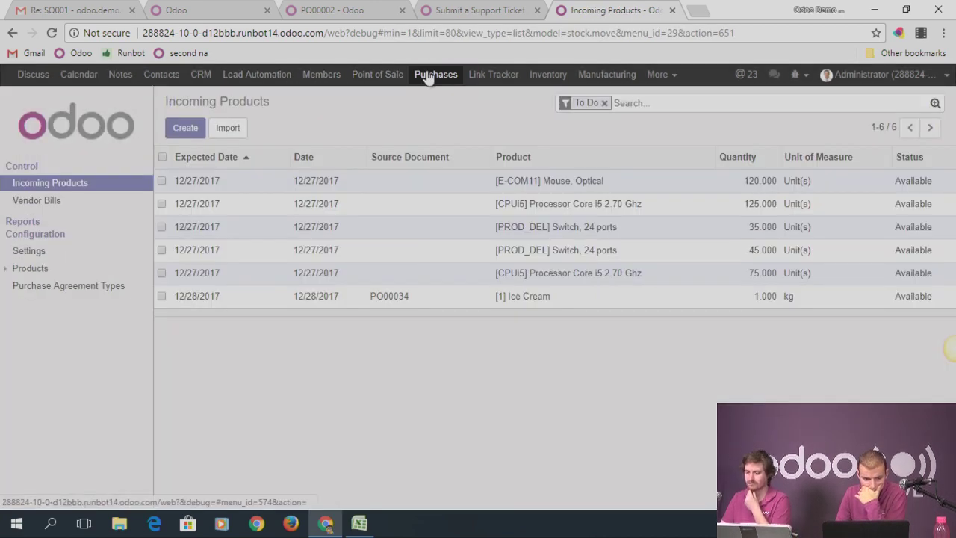
click(51, 34)
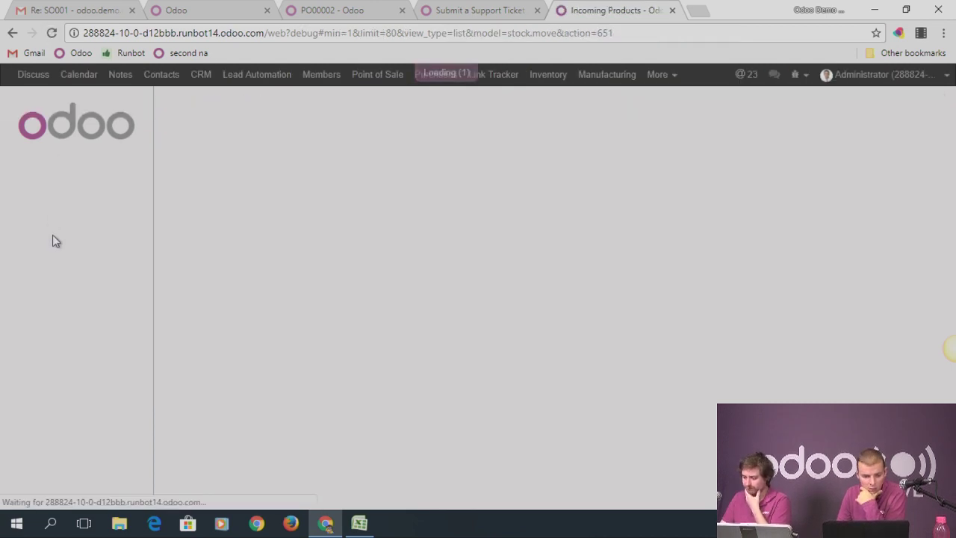
click(673, 76)
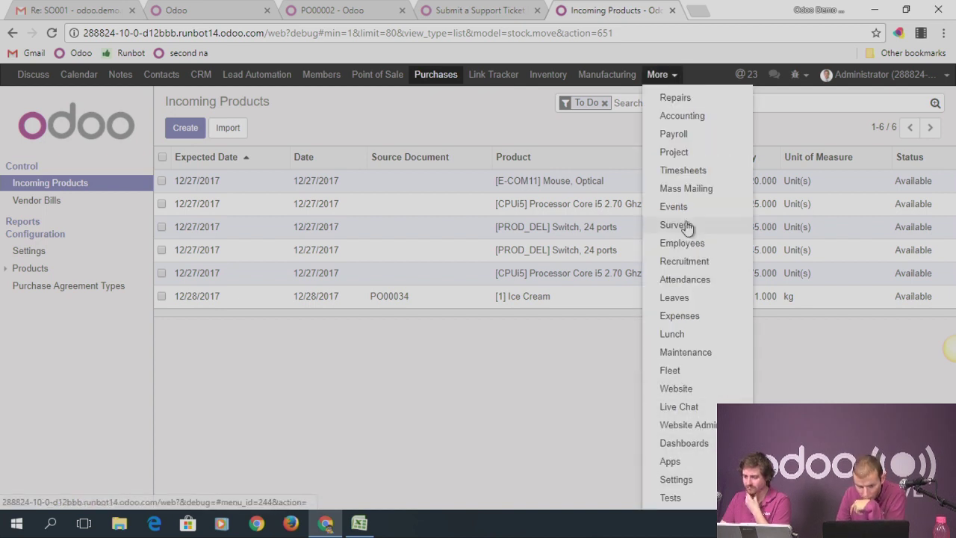
click(646, 160)
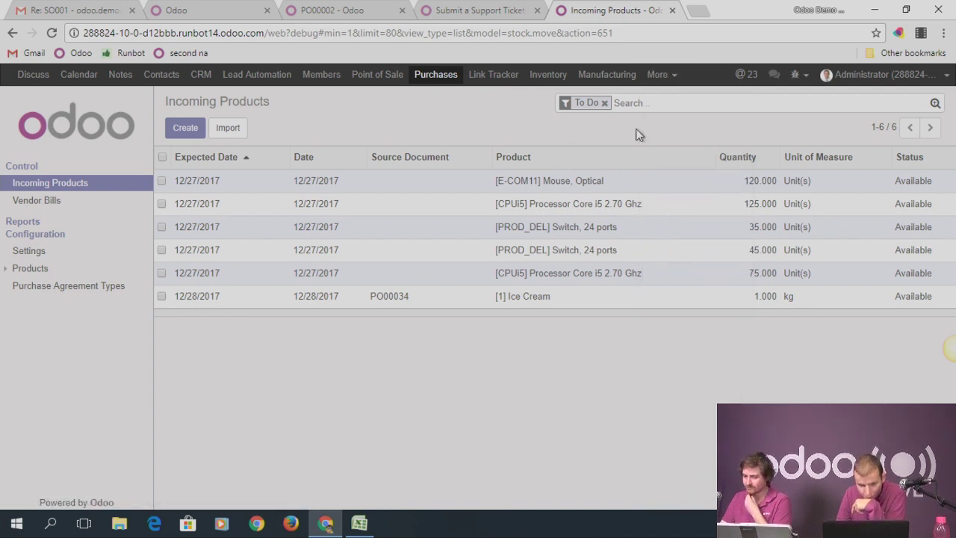
click(658, 78)
Open purchase order PO00036 from the PO list in Settings
click(704, 484)
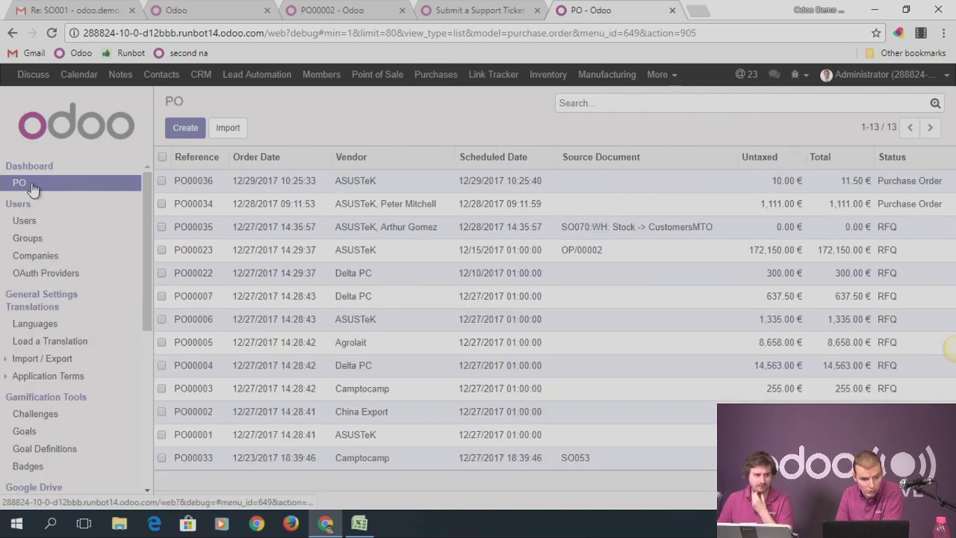
click(215, 188)
scroll(306, 361, down, 3)
scroll(299, 351, down, 1)
Start a new message on PO00036, view it in the full composer, then close it
click(279, 317)
scroll(501, 275, down, 1)
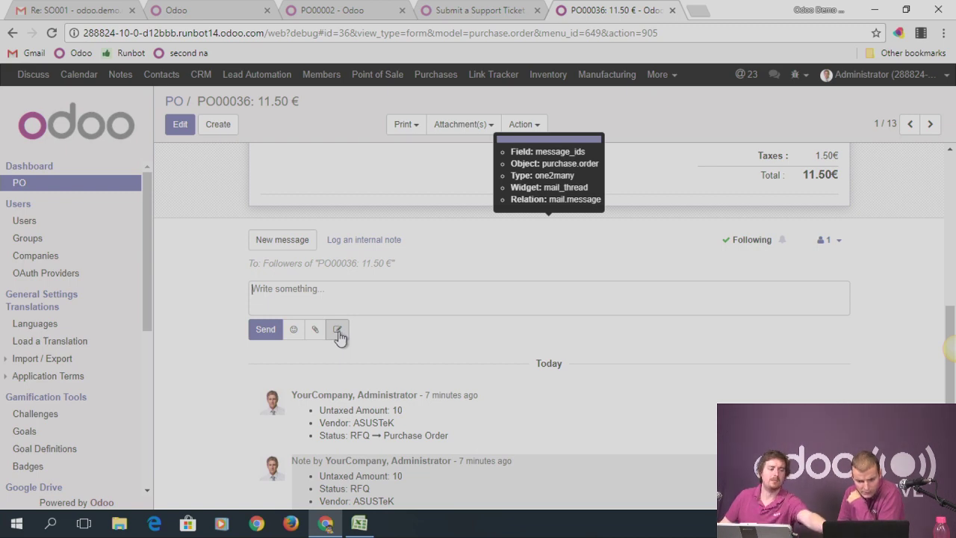
scroll(384, 321, down, 1)
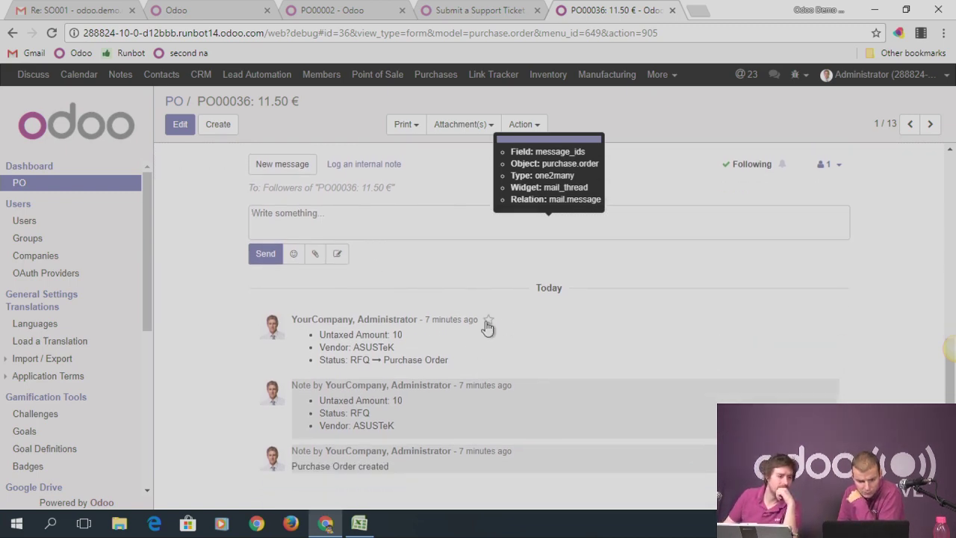
click(338, 257)
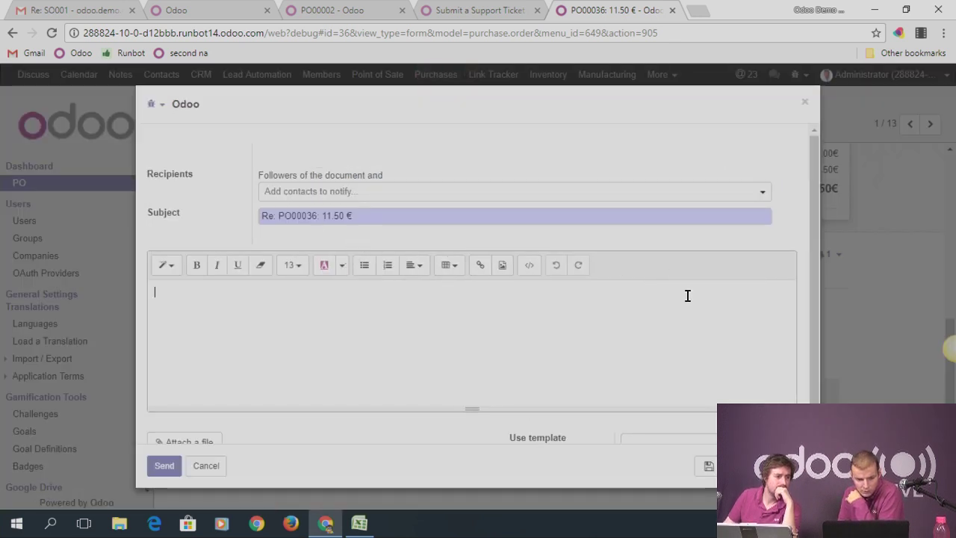
scroll(691, 336, down, 1)
scroll(688, 333, up, 1)
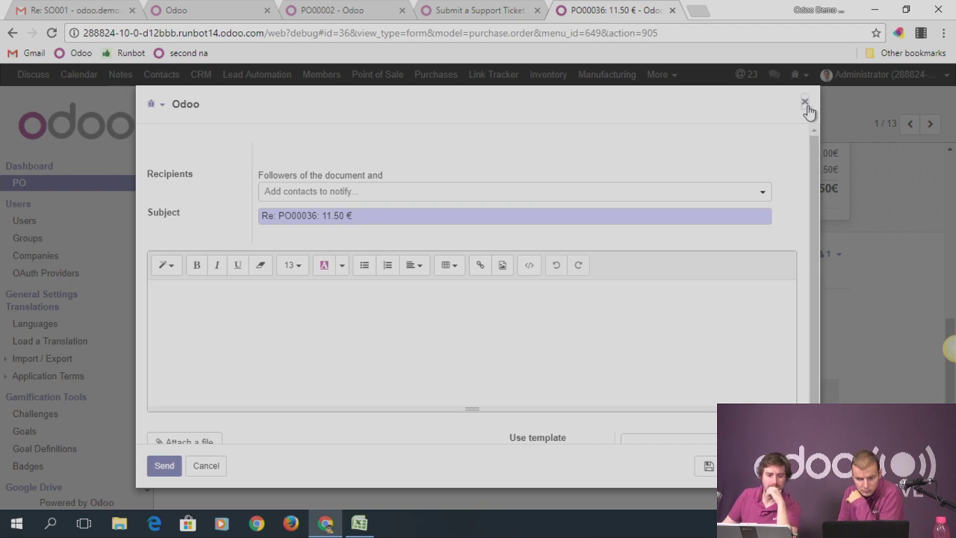
click(806, 103)
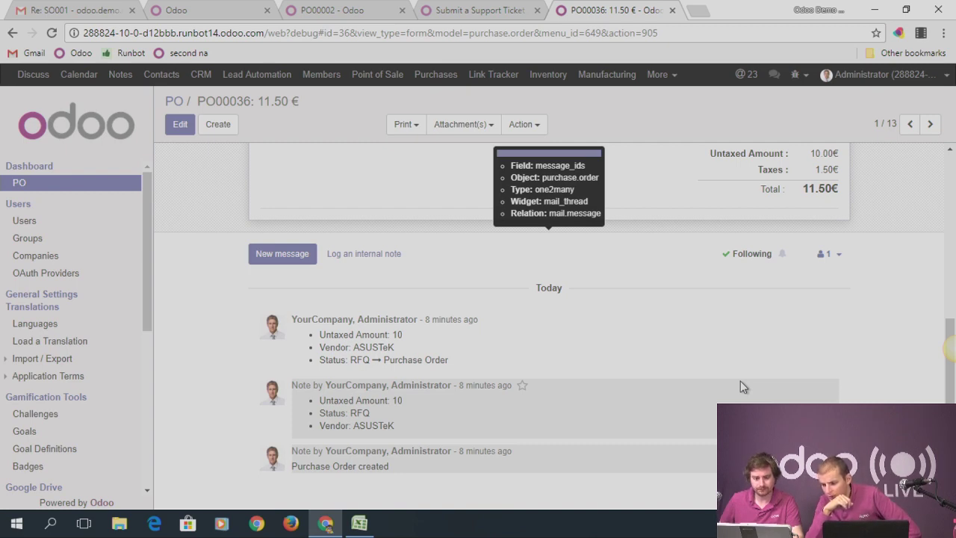
click(357, 10)
In Accounting settings, find 'ana', tick Analytic Accounting, and save
click(17, 80)
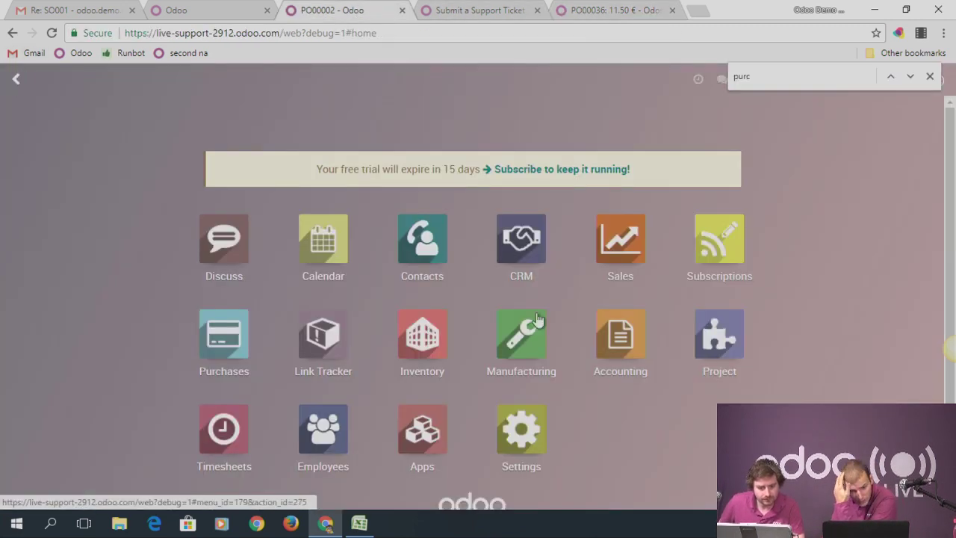
click(613, 345)
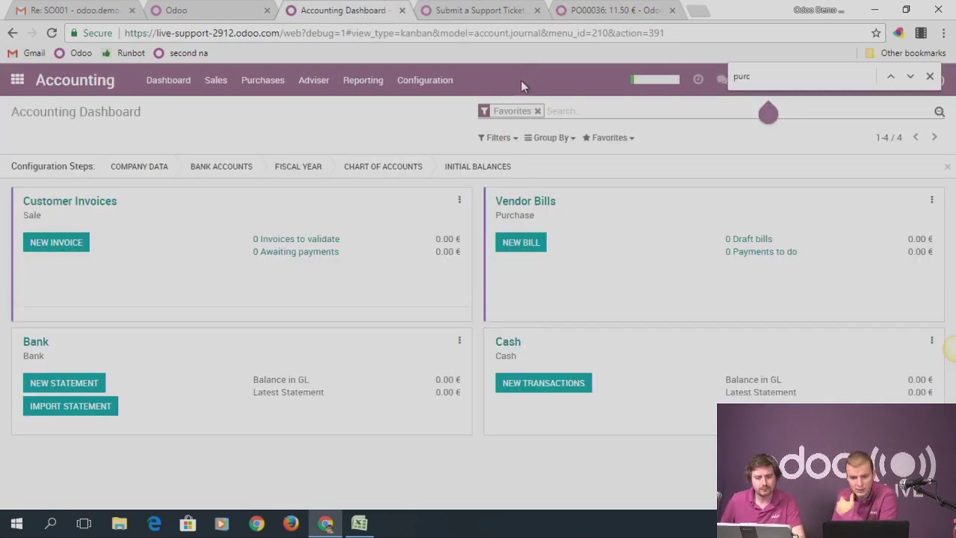
click(422, 82)
click(422, 109)
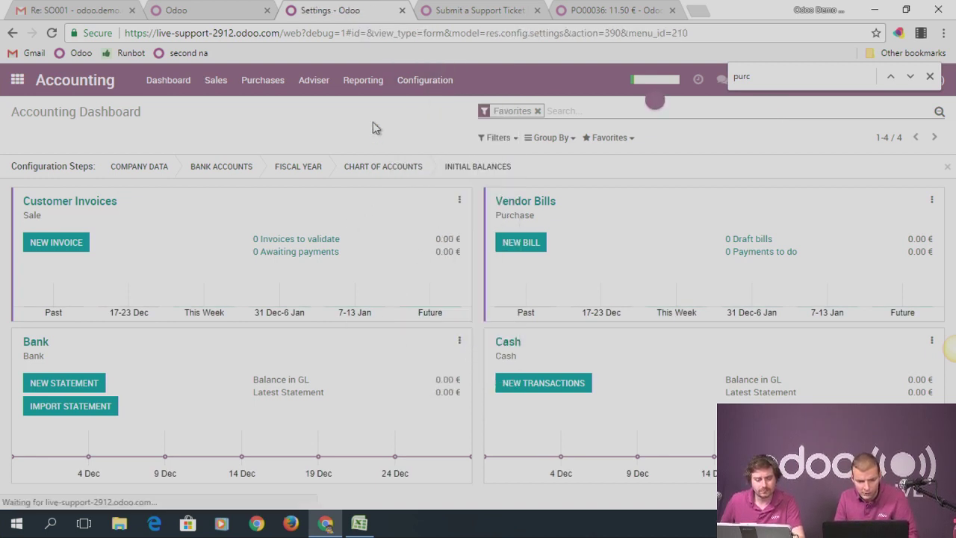
scroll(433, 291, down, 1)
scroll(435, 292, down, 5)
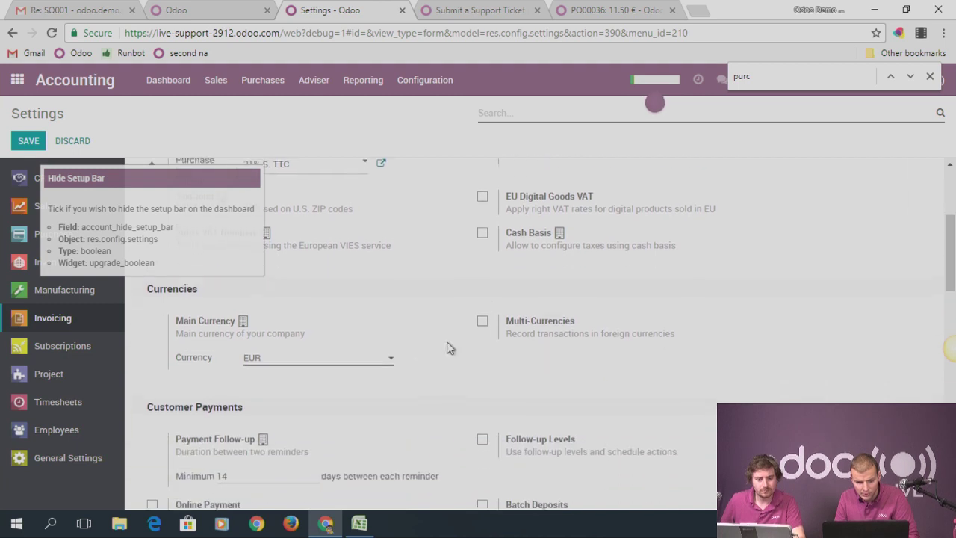
key(ctrl+f)
text(ana)
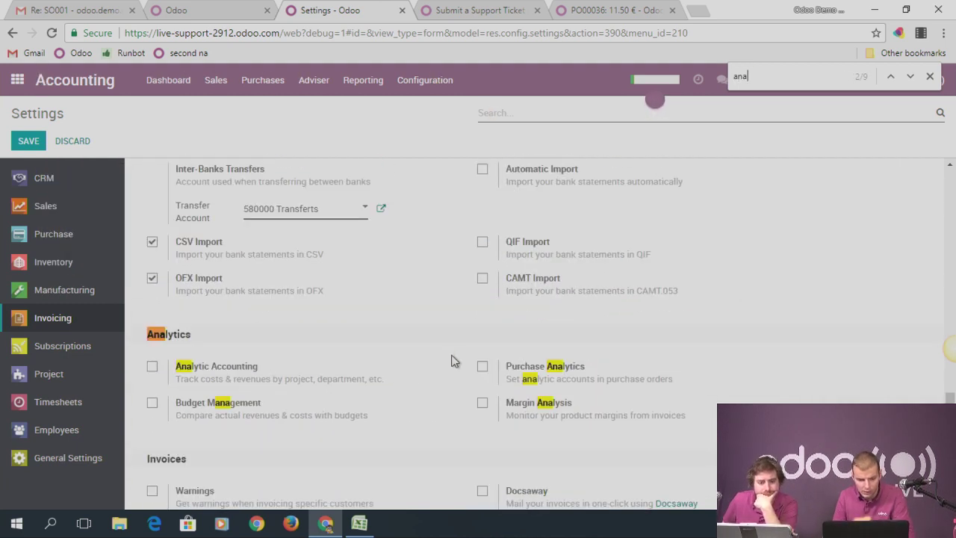
click(152, 366)
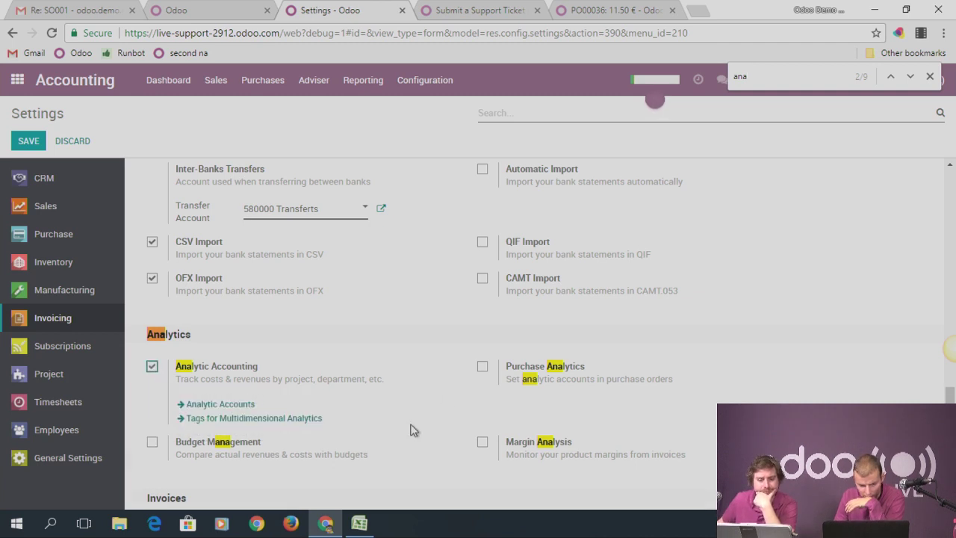
click(28, 140)
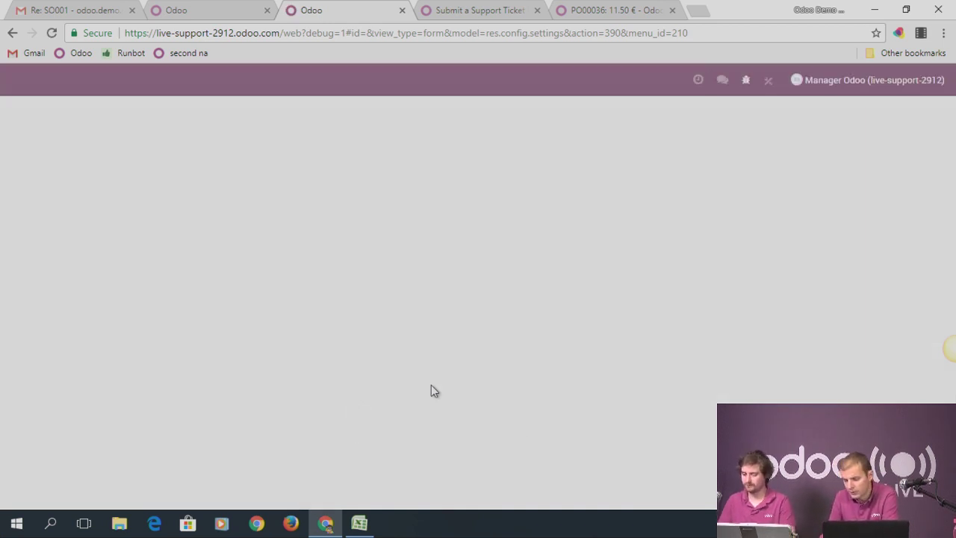
Browse the Accounting menus, then search 'analyti' from the home menu to open Analytic Accounts
click(16, 79)
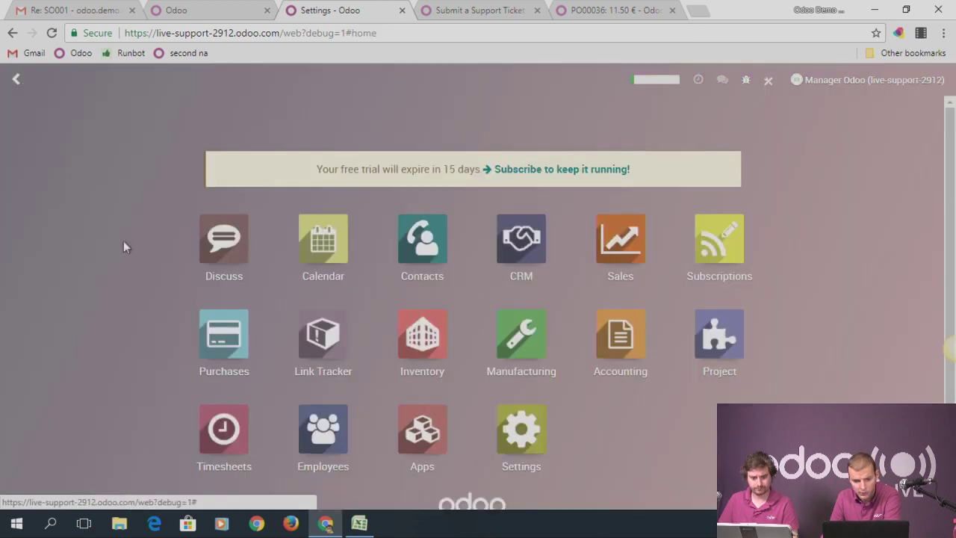
click(535, 256)
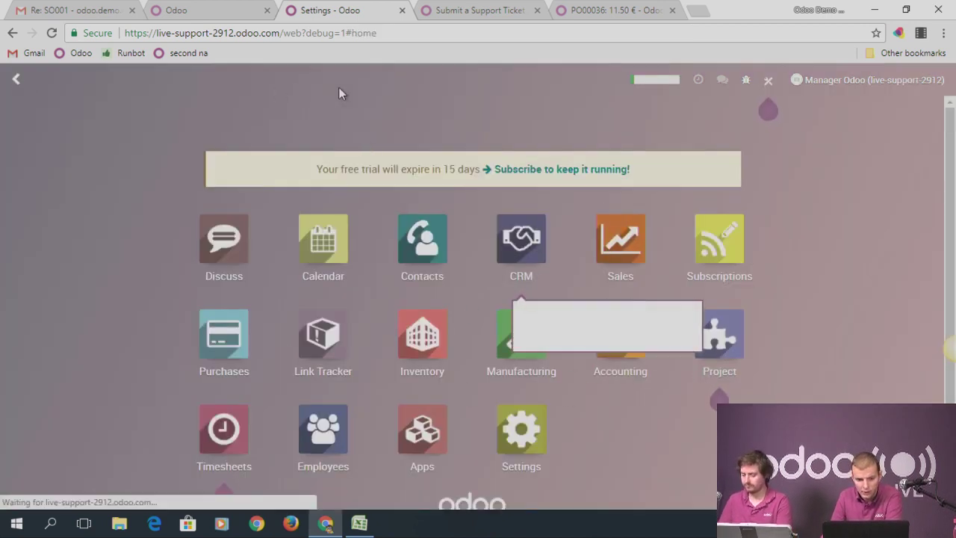
click(313, 80)
click(363, 80)
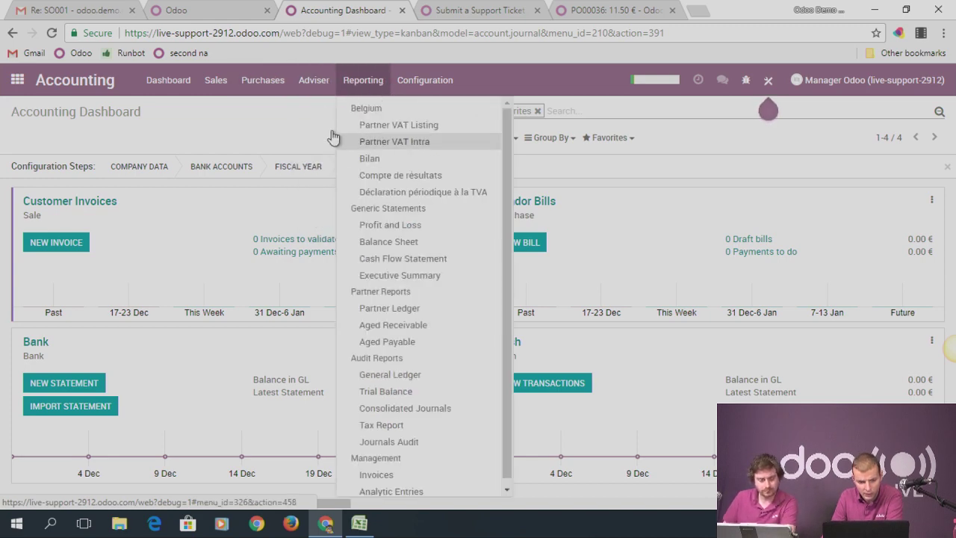
click(313, 80)
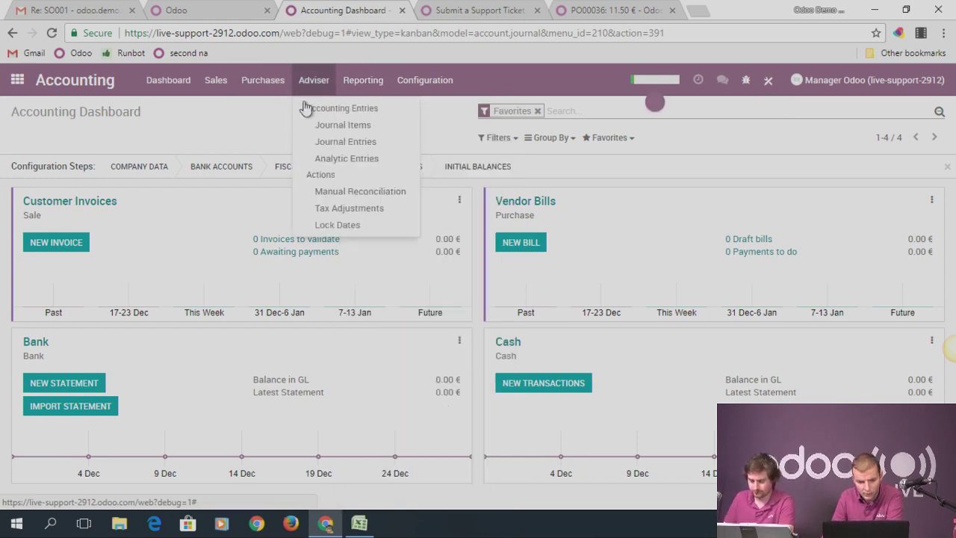
click(18, 81)
text(analyti)
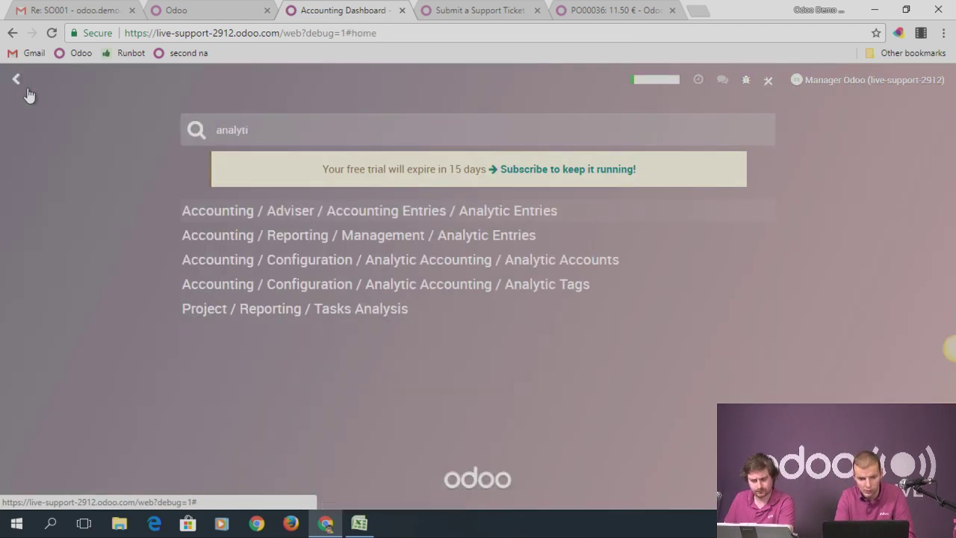
click(533, 269)
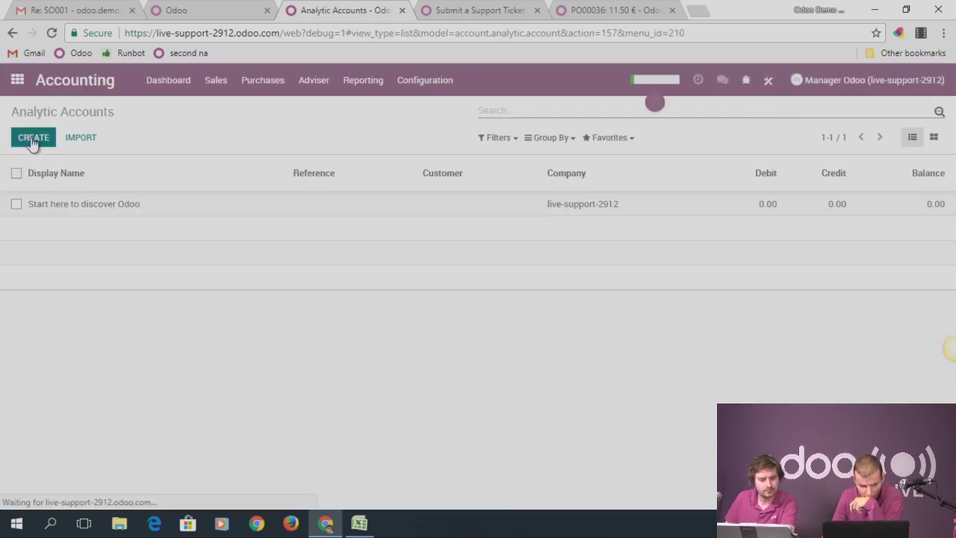
Start a new analytic account and look at the tag options without creating a tag
click(33, 139)
click(668, 288)
click(734, 303)
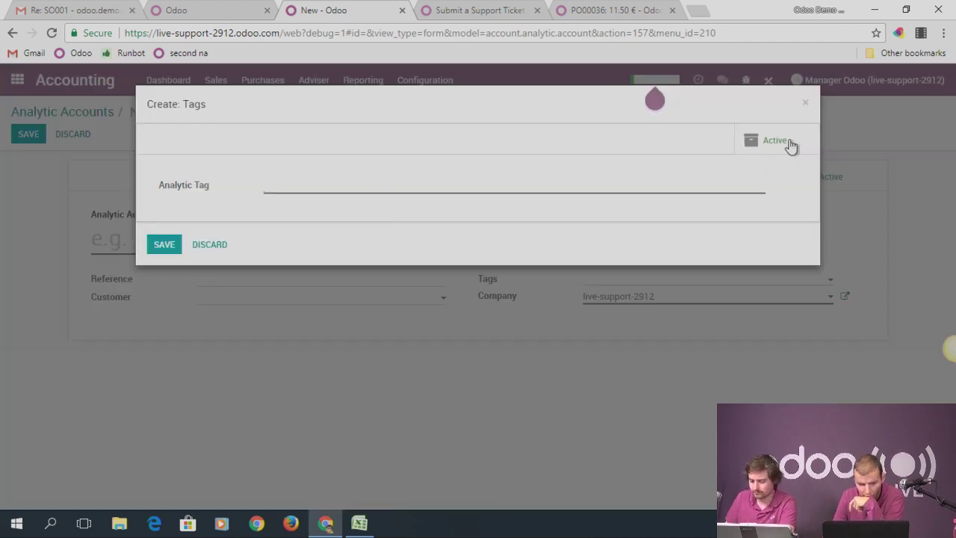
click(804, 103)
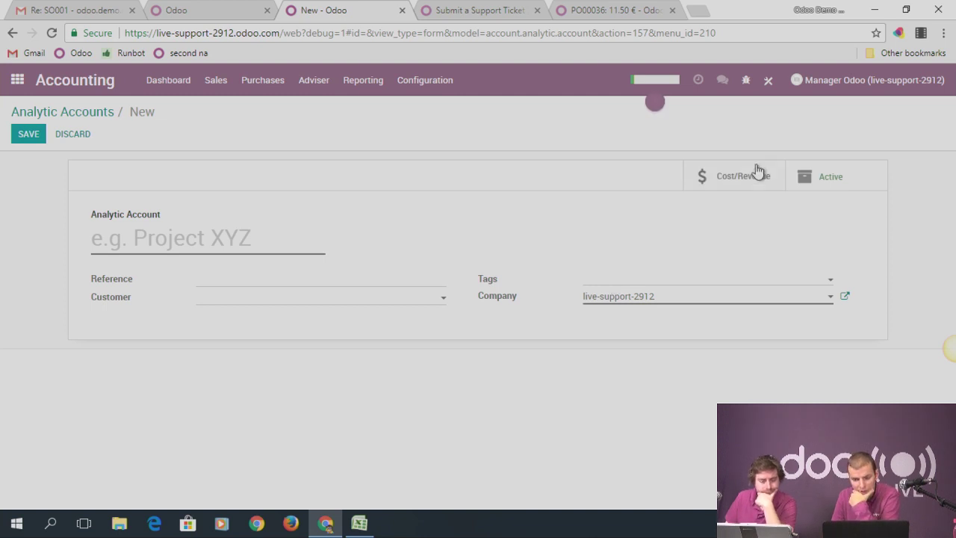
Name the new analytic account 'AA 1' and save it
click(182, 239)
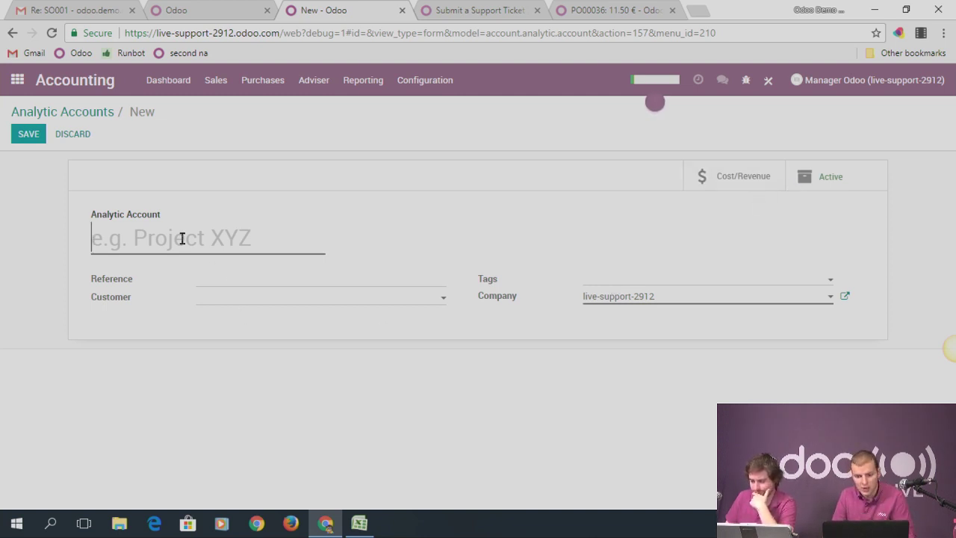
text(Fist)
key(BackSpace)
key(BackSpace)
key(BackSpace)
key(BackSpace)
text(AA 1)
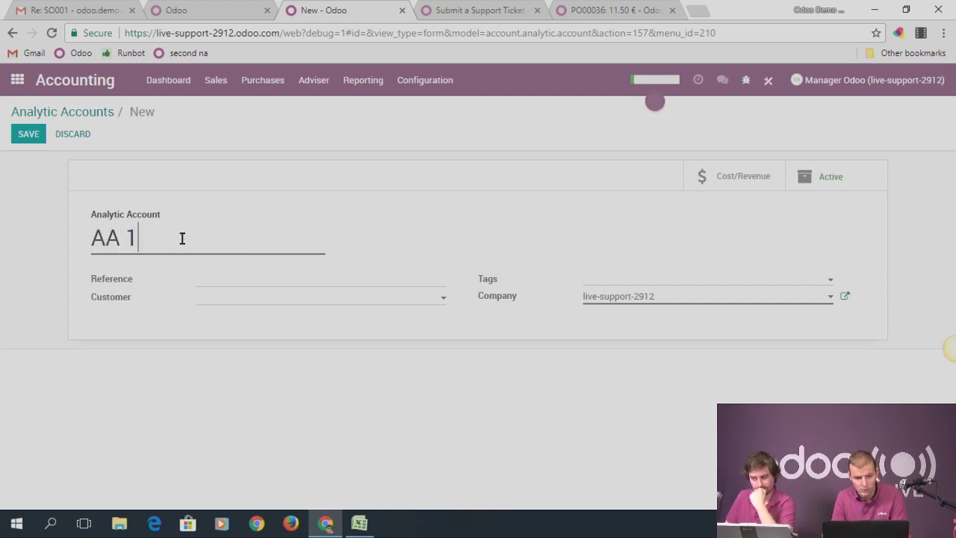
click(26, 134)
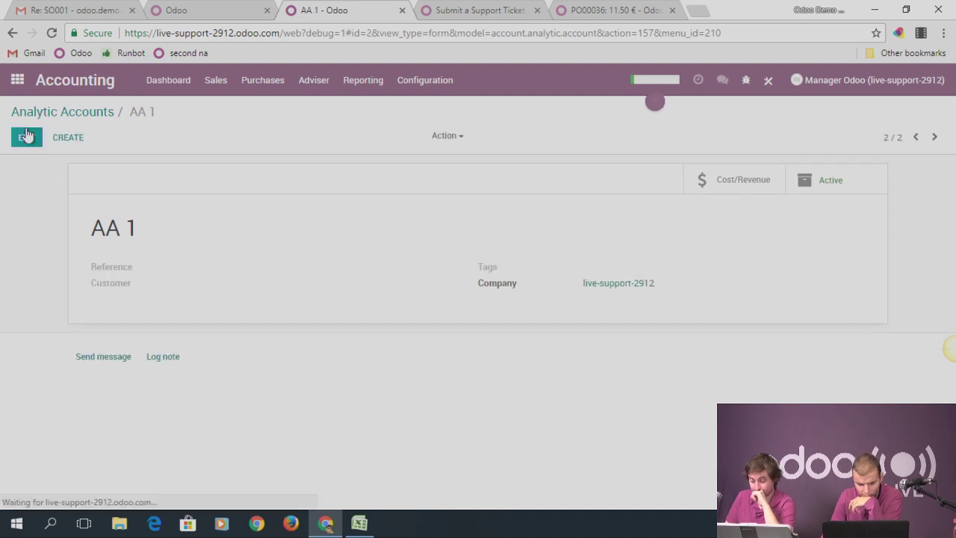
Start a new vendor bill for Vendor 1
click(257, 80)
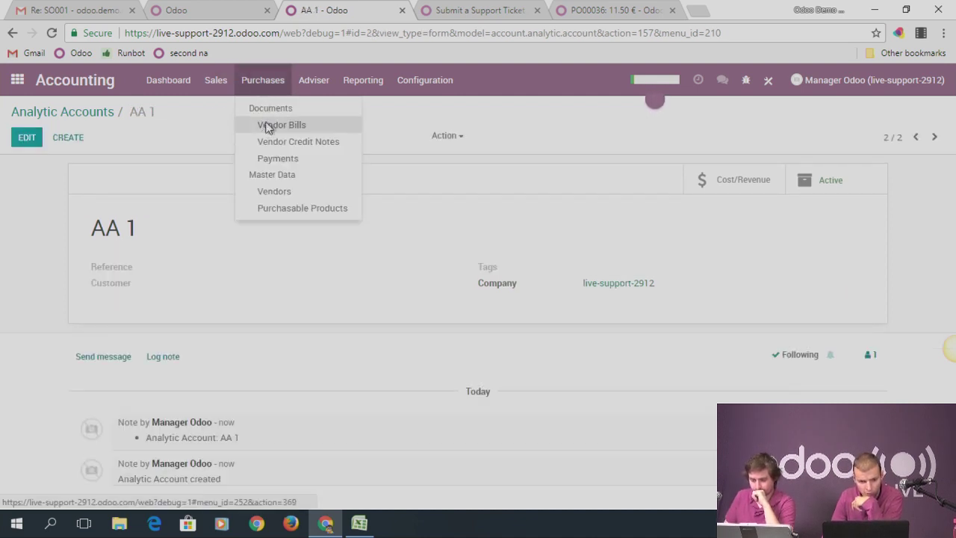
click(274, 125)
key(alt+c)
click(287, 277)
click(237, 290)
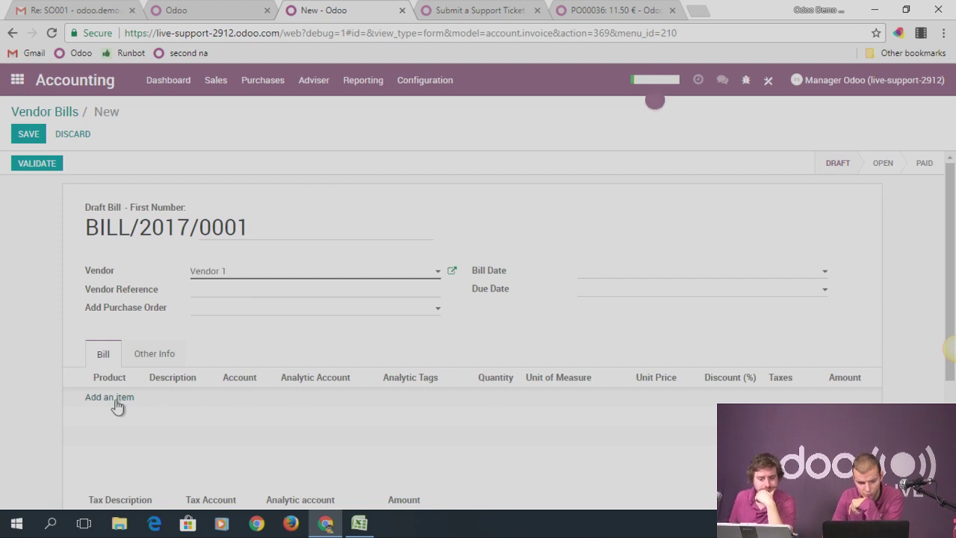
Add a Product 1 line on analytic account AA 1 with a new 'Marketing department' tag
click(116, 399)
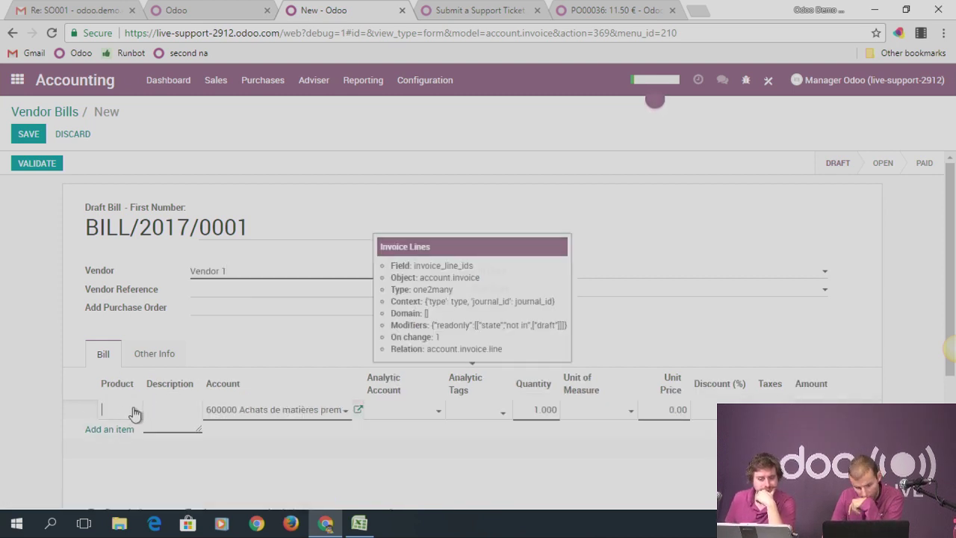
click(135, 413)
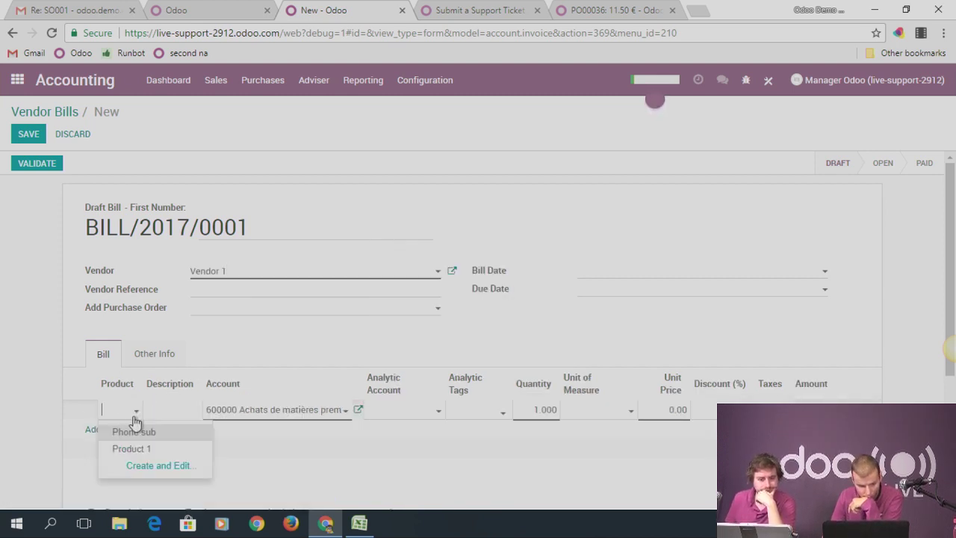
click(142, 449)
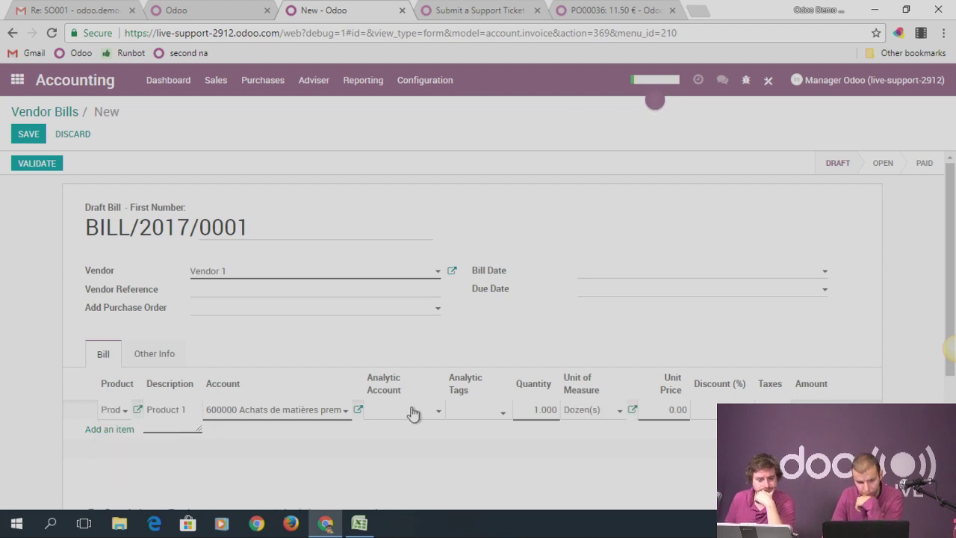
click(407, 415)
click(404, 434)
click(488, 414)
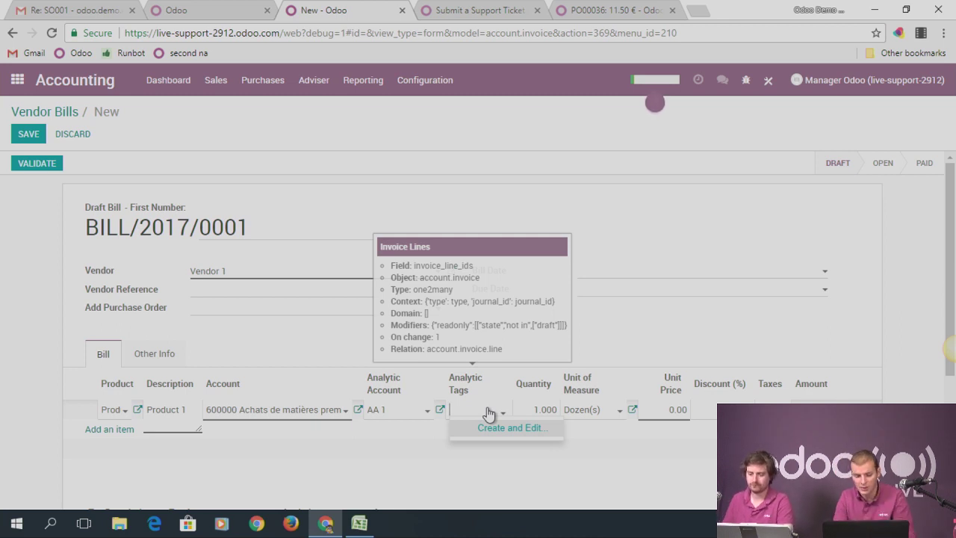
text(Depart)
text(ment)
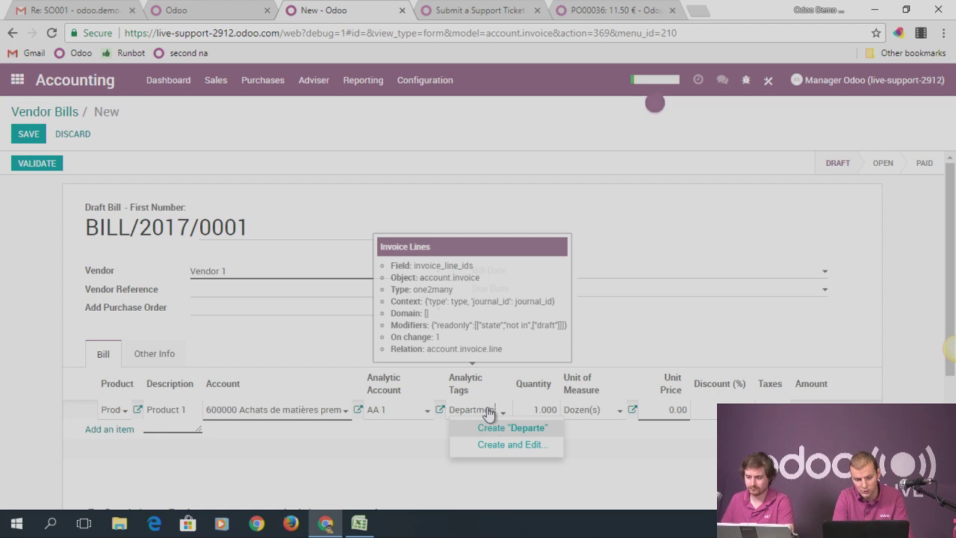
key(BackSpace)
key(BackSpace)
key(BackSpace)
key(BackSpace)
key(BackSpace)
key(BackSpace)
key(BackSpace)
key(BackSpace)
key(BackSpace)
key(BackSpace)
text(Marketin)
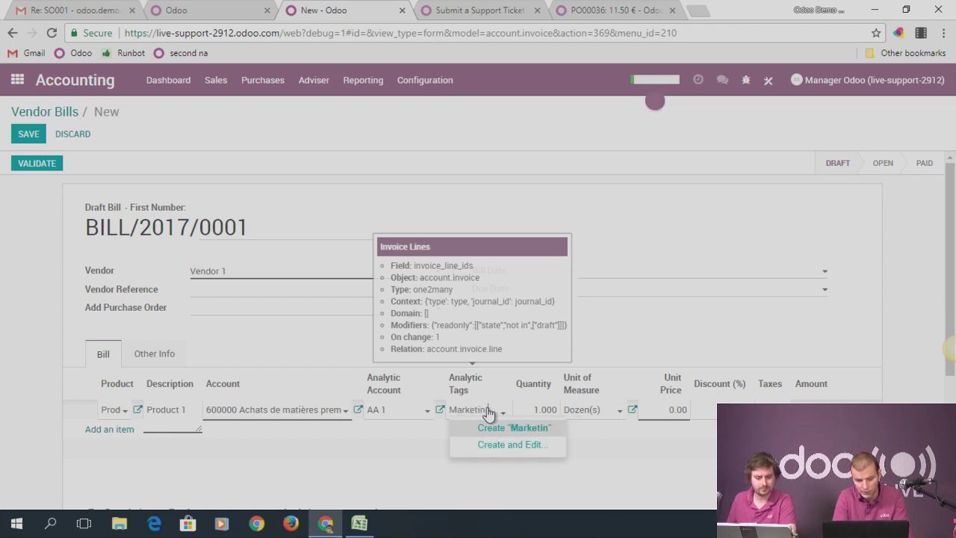
text(g department)
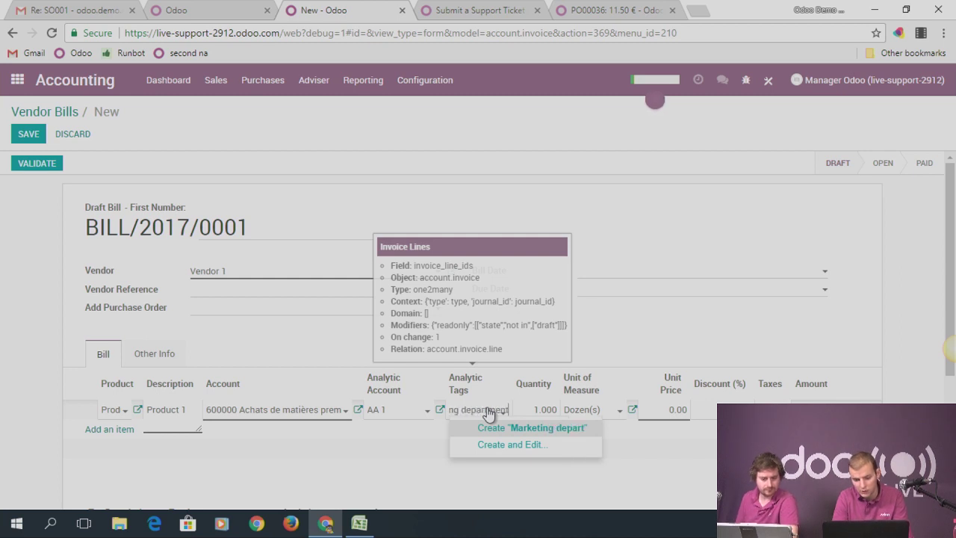
click(524, 435)
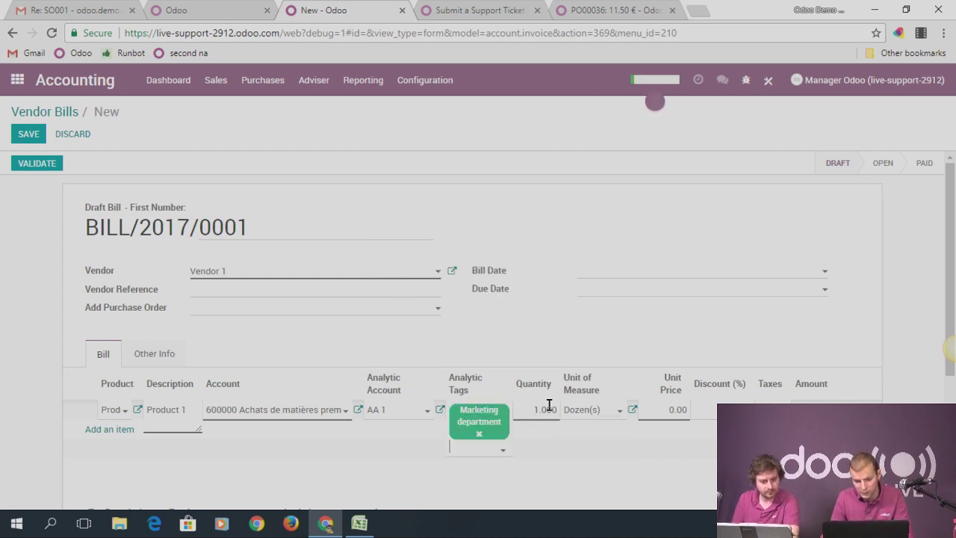
Set the first line's unit price to 3 and quantity to 4
click(677, 411)
text(3)
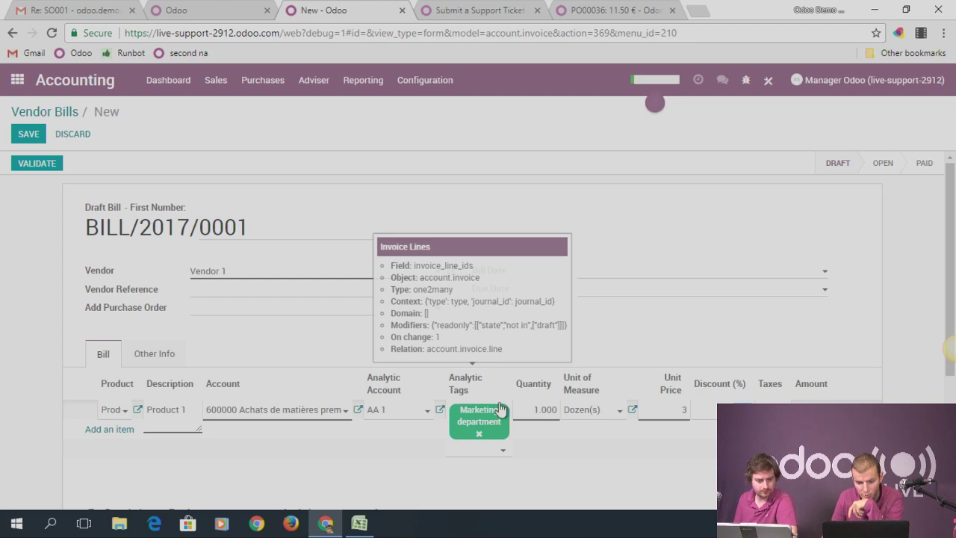
click(536, 407)
text(4)
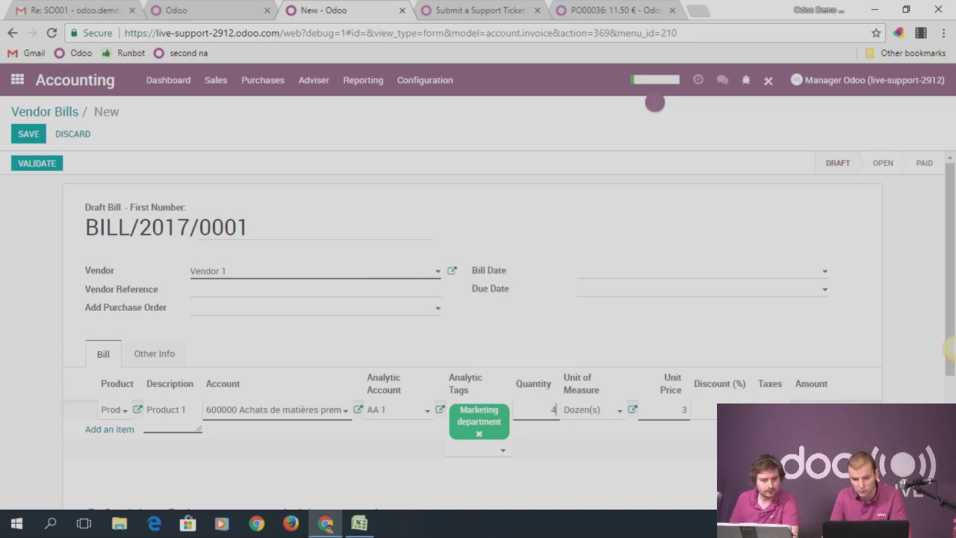
click(902, 340)
scroll(674, 369, down, 2)
scroll(644, 365, up, 2)
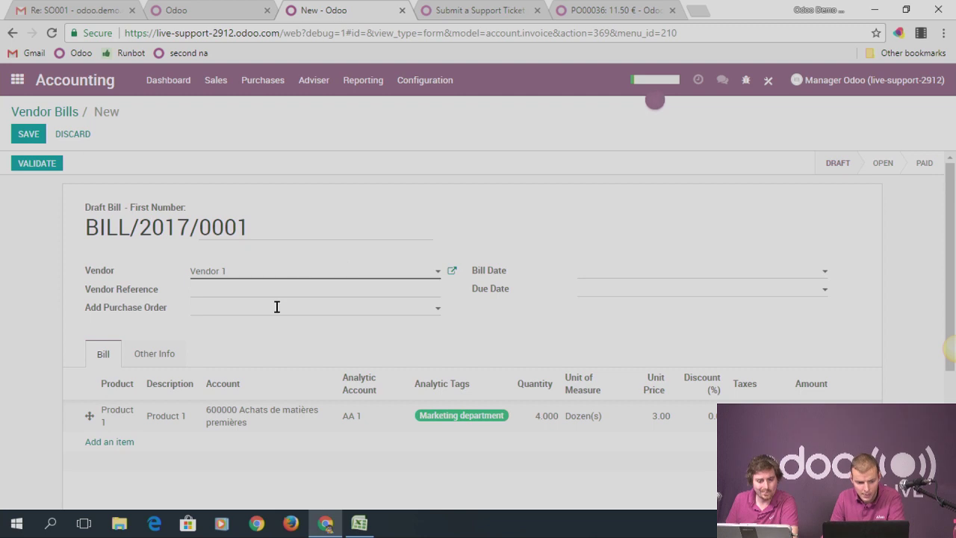
Add a Phone sub line on AA 1 with a newly created 'Employees' tag
click(124, 442)
click(124, 443)
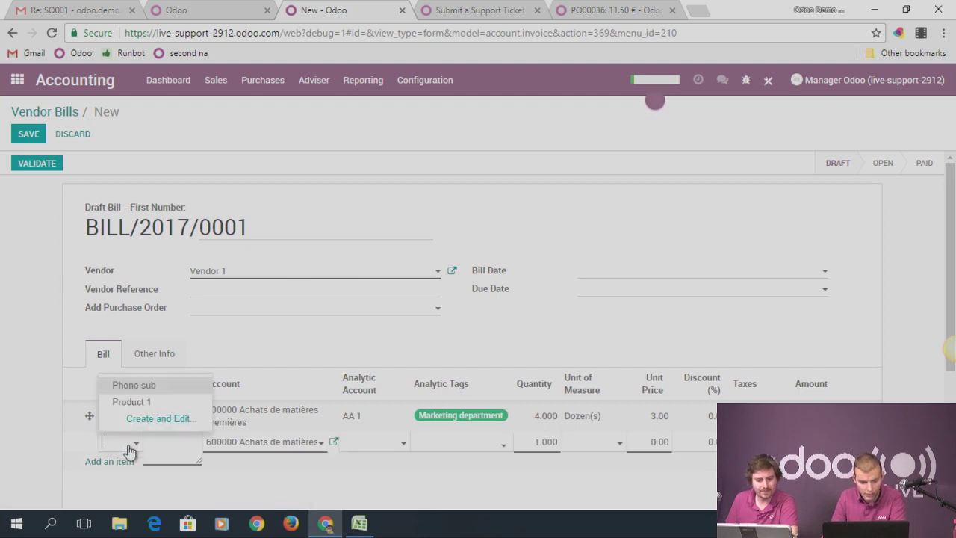
click(151, 386)
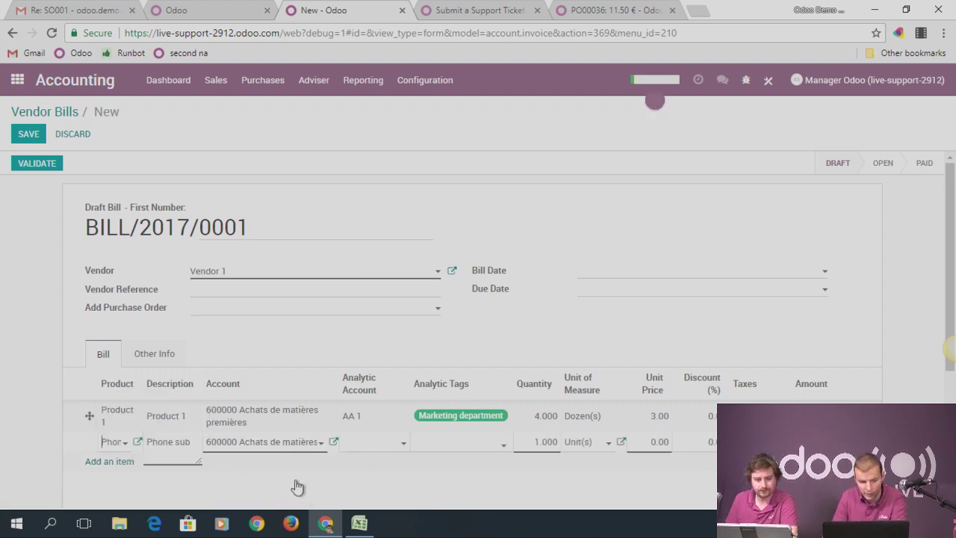
click(376, 448)
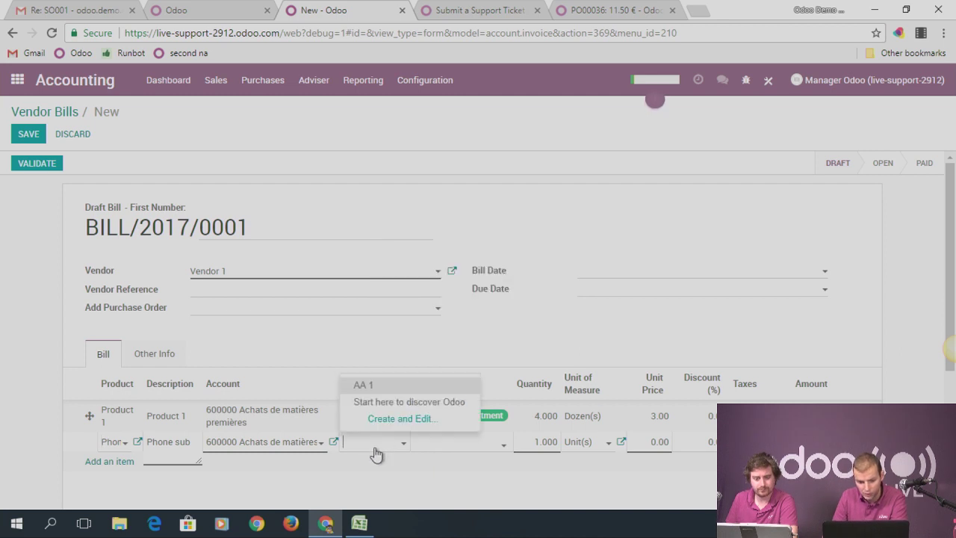
click(363, 385)
click(467, 447)
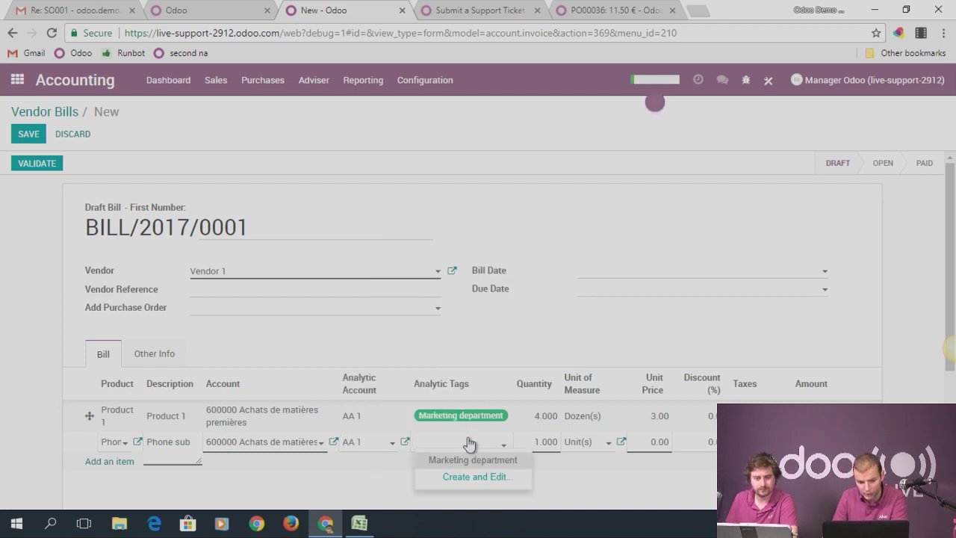
text(Employees)
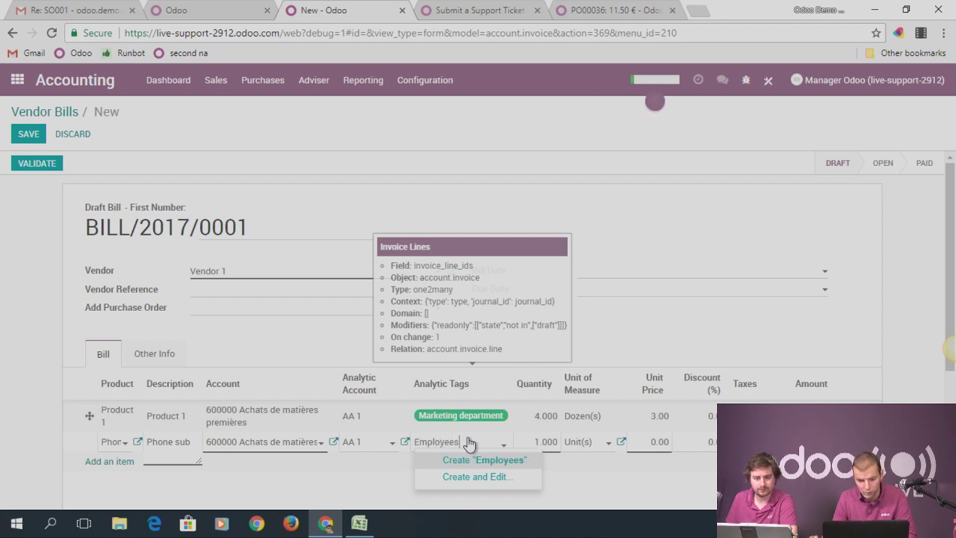
click(471, 458)
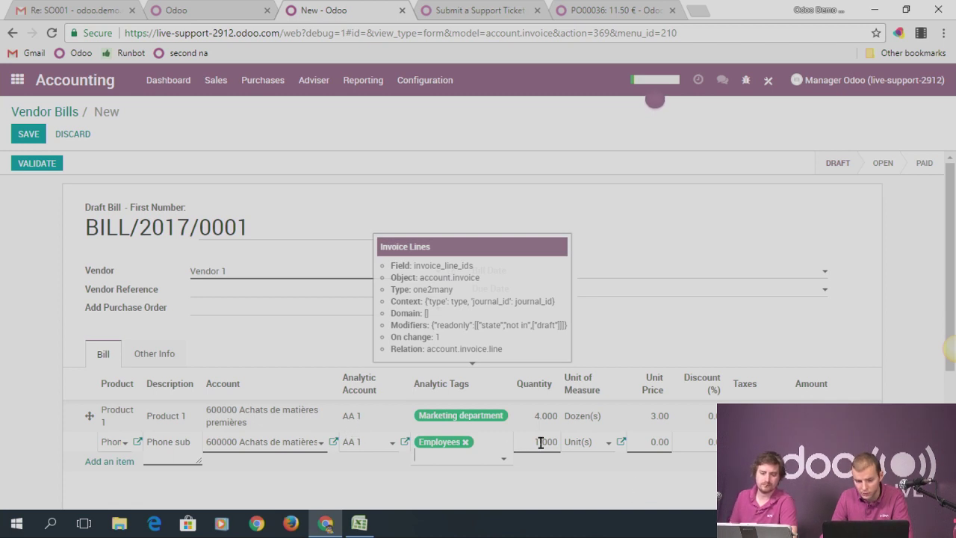
Set the Phone sub unit price to 50 and save the bill
click(655, 441)
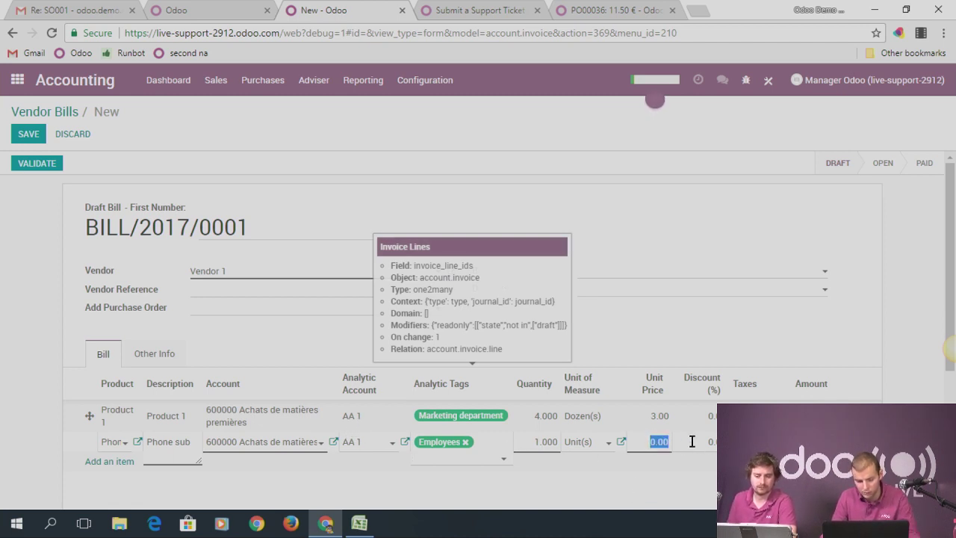
text(50)
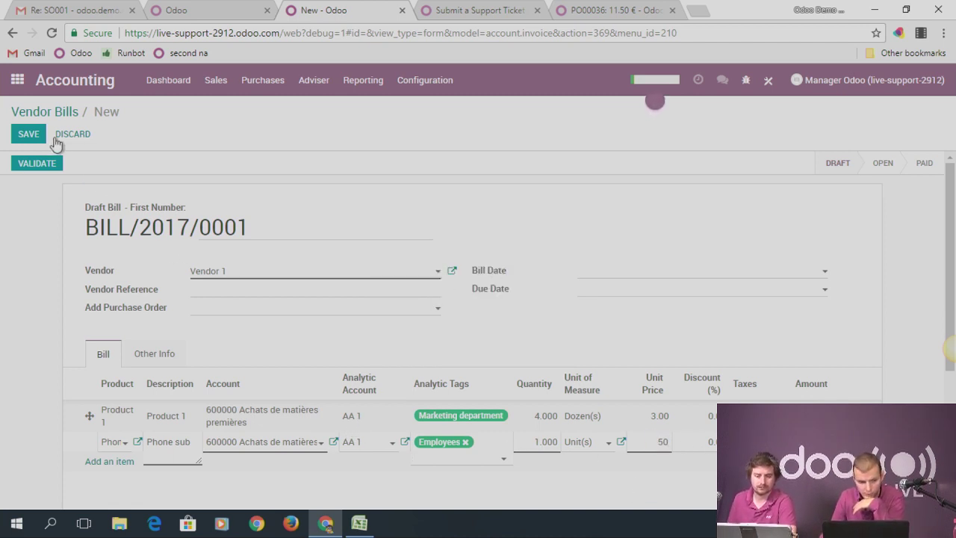
click(29, 134)
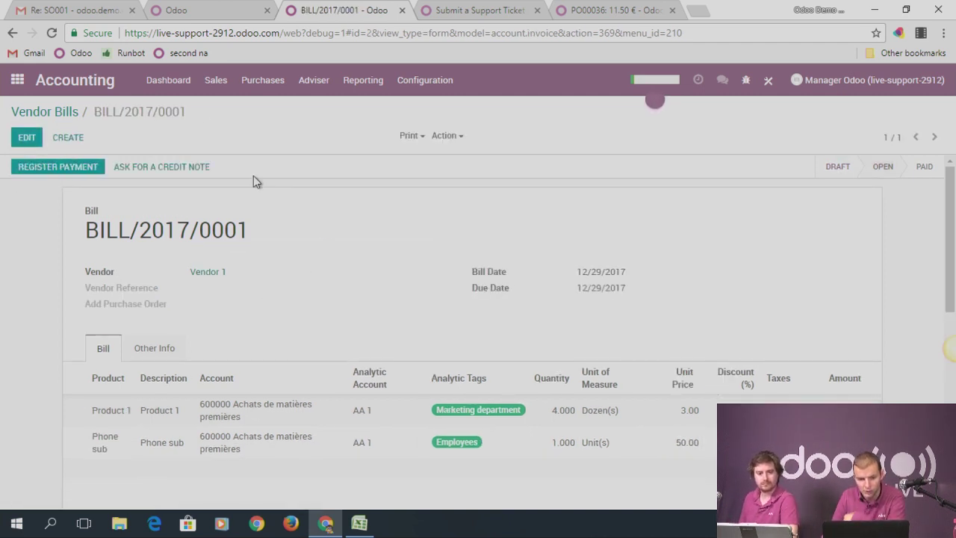
Find Analytic Accounts via the 'analy' menu search and open AA 1's Cost/Revenue lines
click(313, 80)
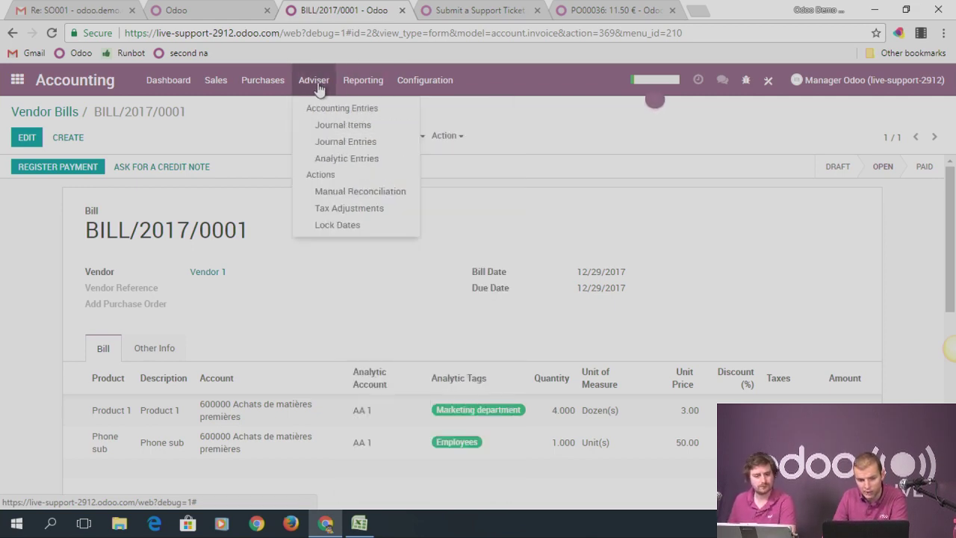
click(18, 81)
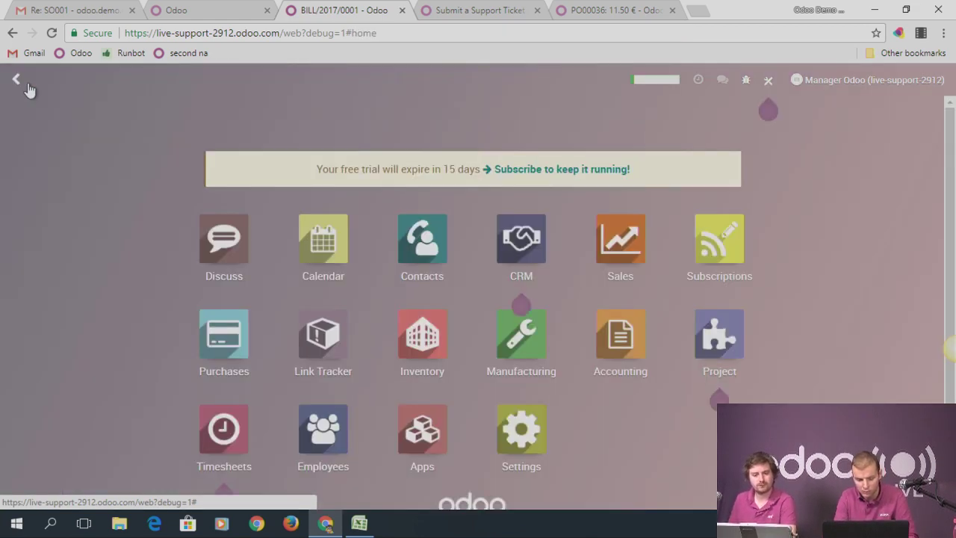
text(analy)
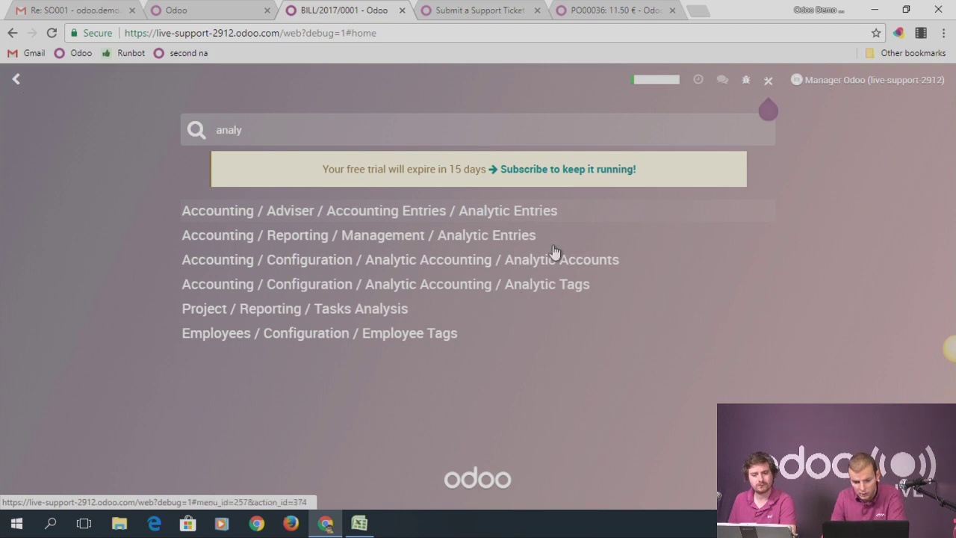
click(560, 261)
click(38, 205)
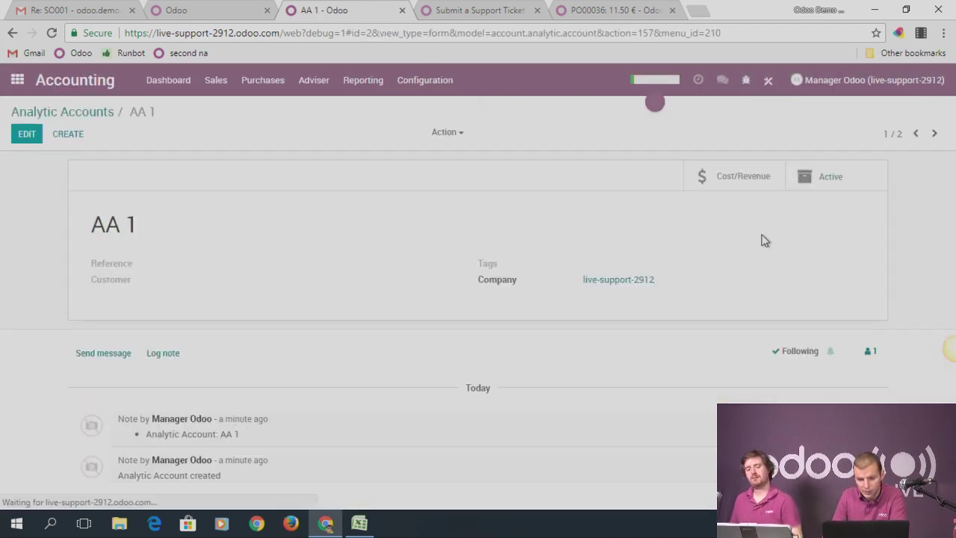
click(751, 190)
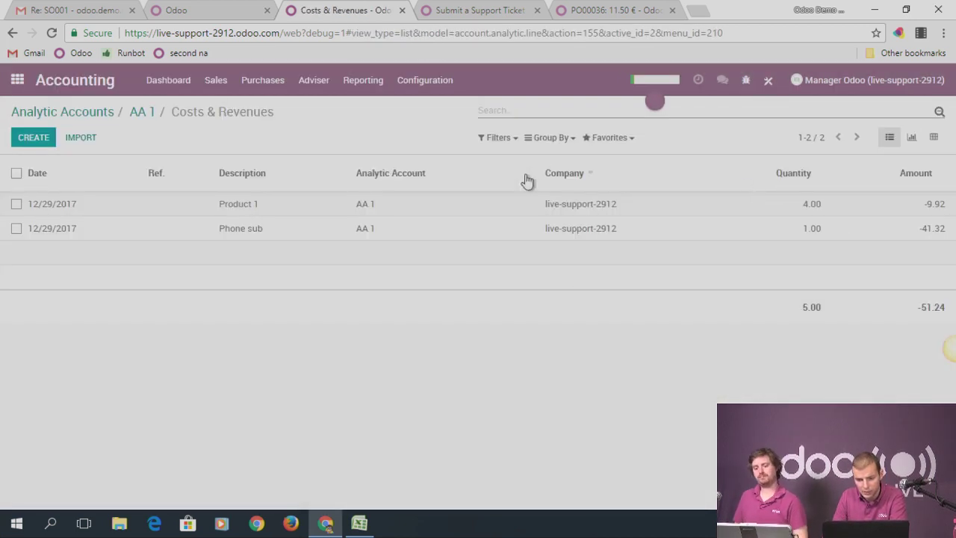
Try a custom filter and an 'empl' text search on the list, then clear the search
click(498, 140)
click(528, 295)
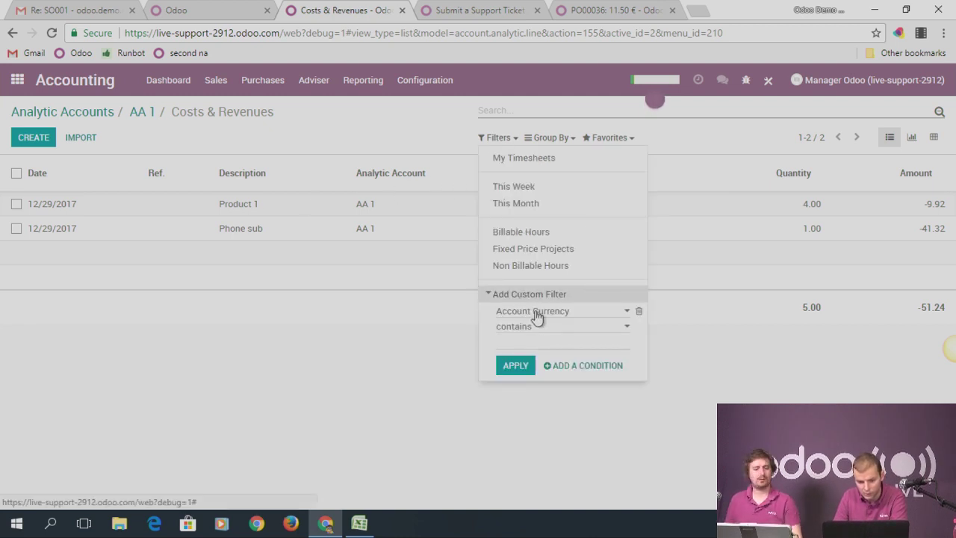
click(537, 314)
scroll(545, 239, down, 2)
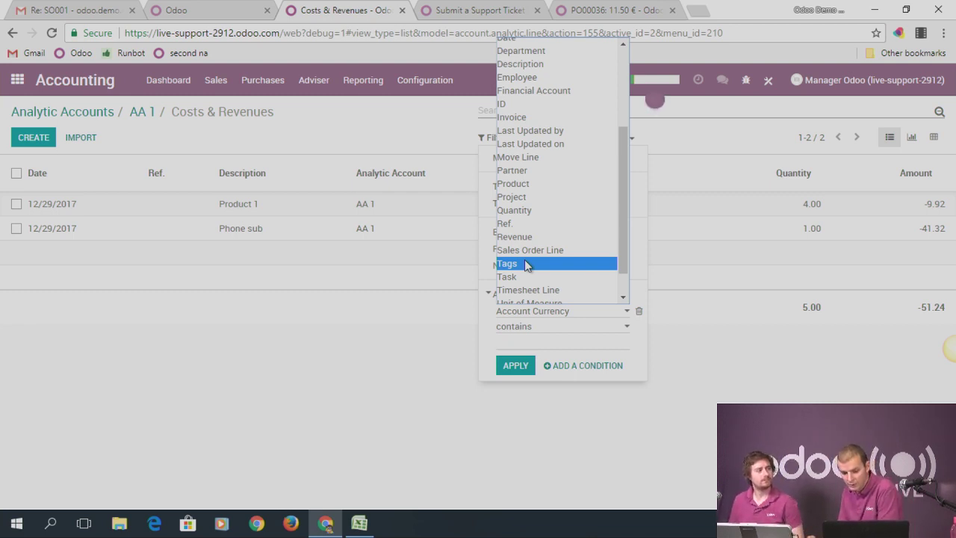
click(379, 137)
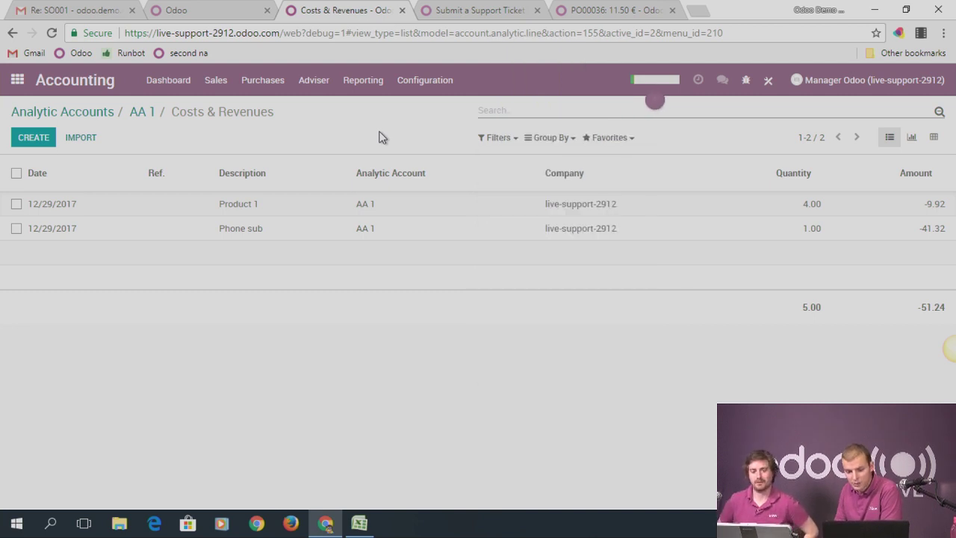
click(539, 142)
click(491, 142)
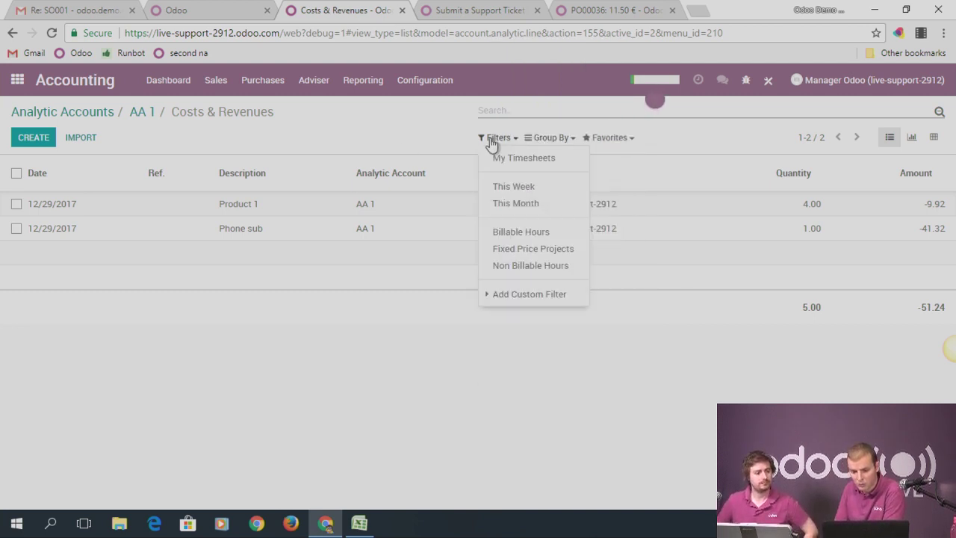
click(536, 107)
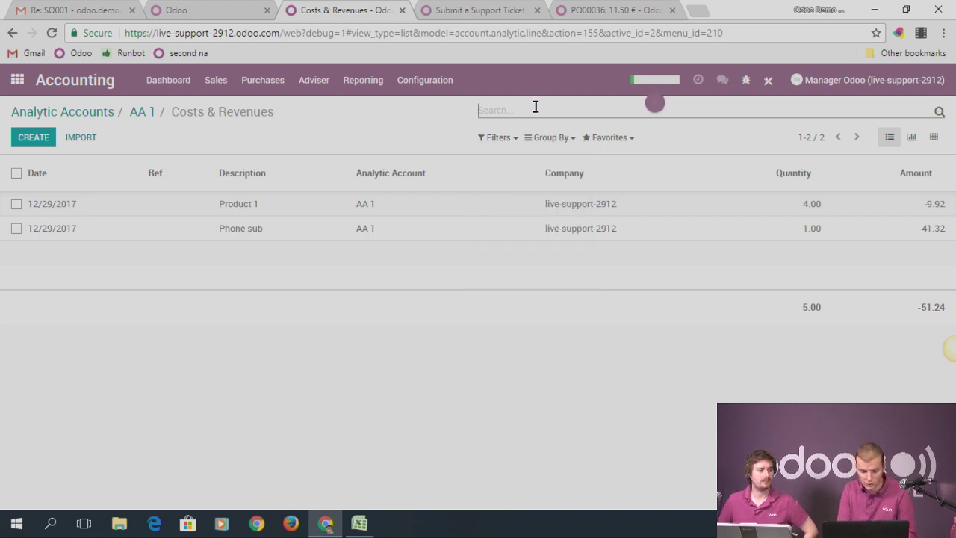
text(empl)
key(ctrl+a)
key(BackSpace)
Apply a custom filter Tags contains 'emplo' to the cost and revenue lines
click(490, 143)
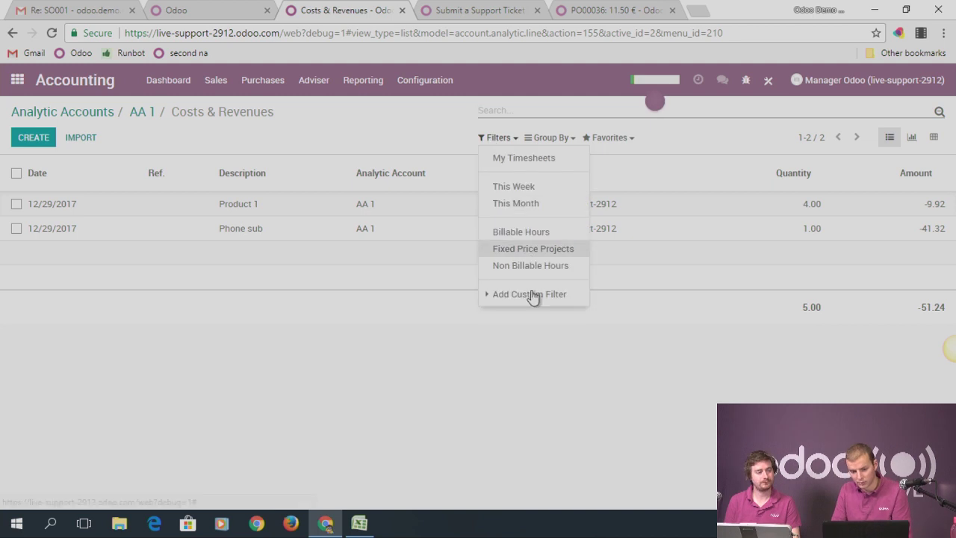
click(530, 290)
click(529, 311)
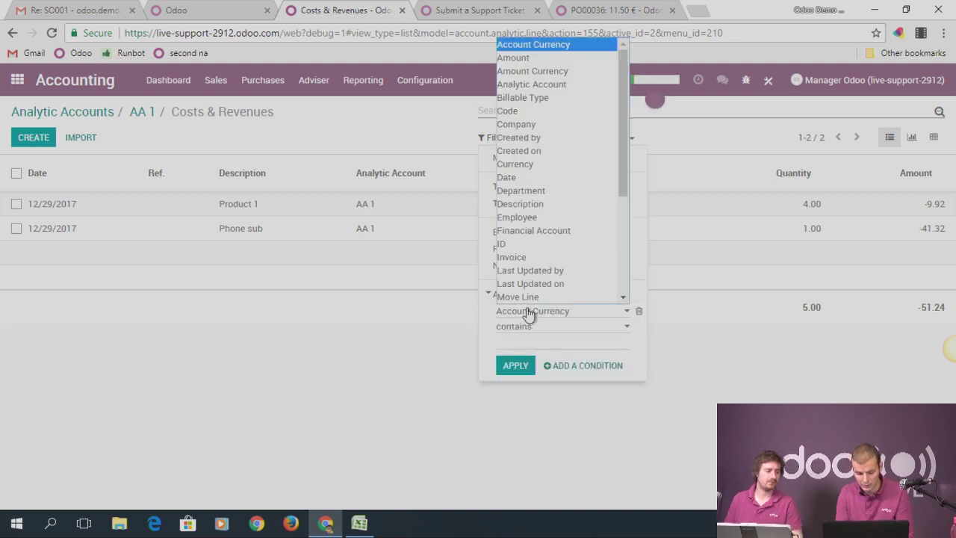
key(t)
click(514, 298)
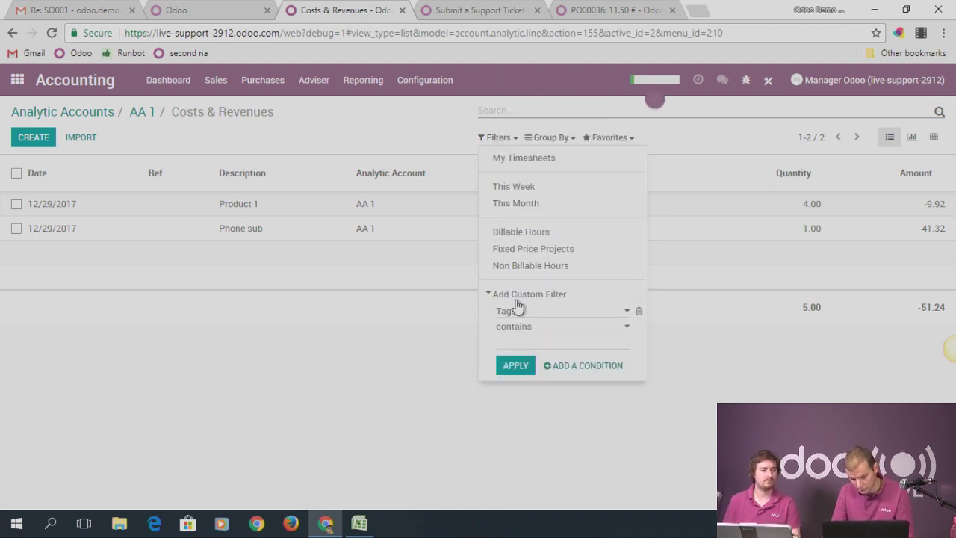
click(523, 338)
text(emplo)
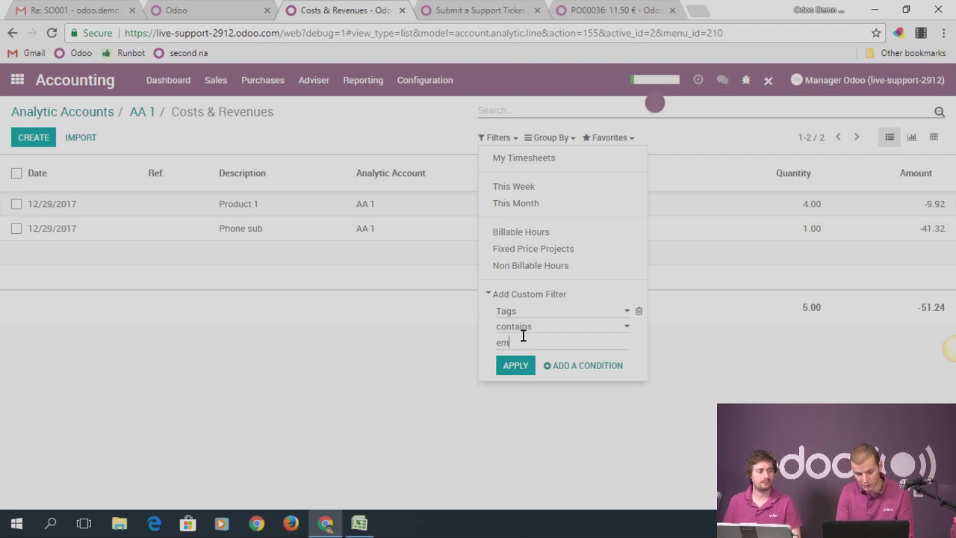
click(514, 366)
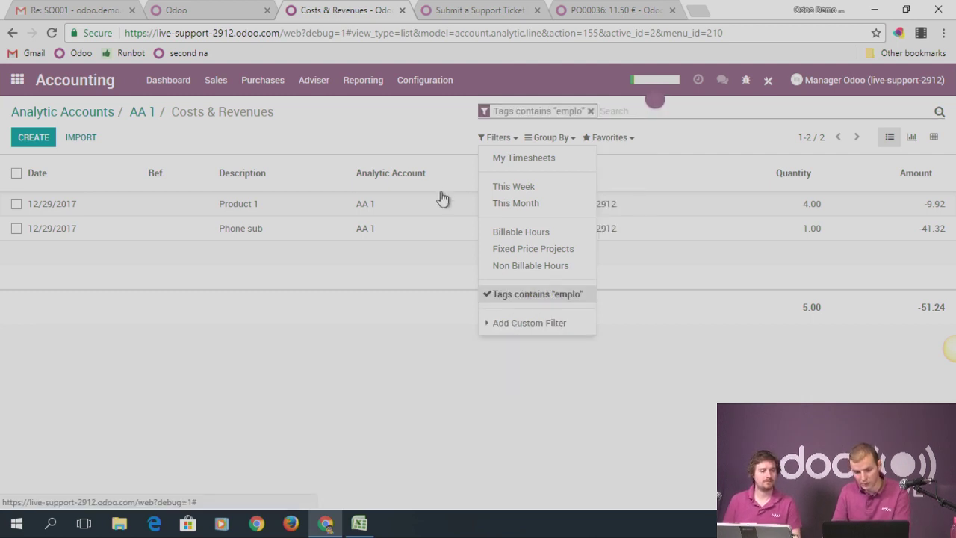
click(363, 110)
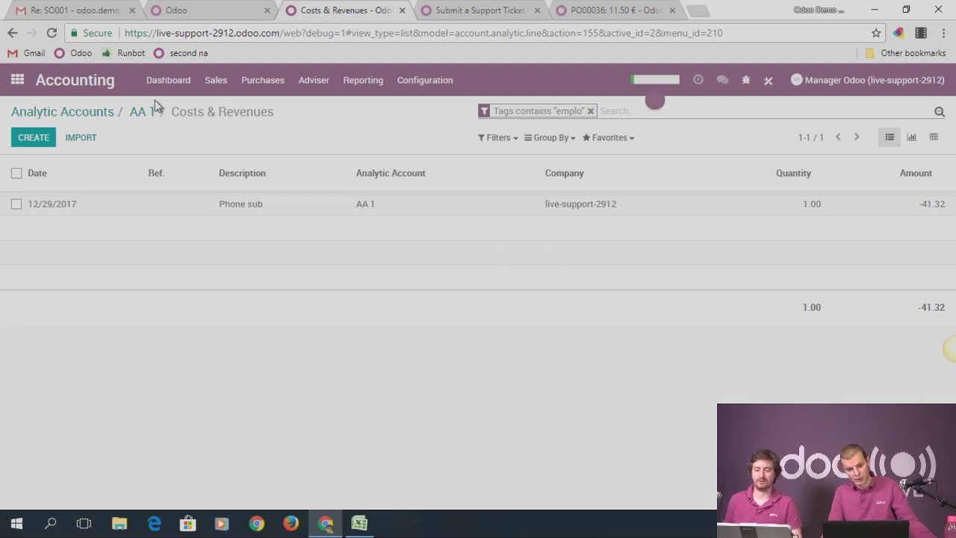
Open the Analytic Entries pivot report and try breaking down the AA 1 row
click(327, 84)
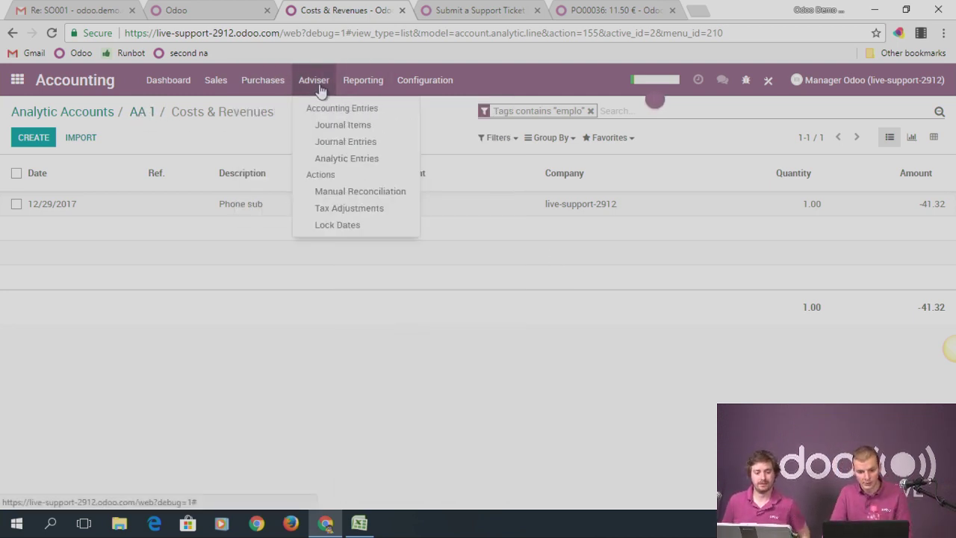
mouse_move(363, 80)
scroll(388, 299, down, 1)
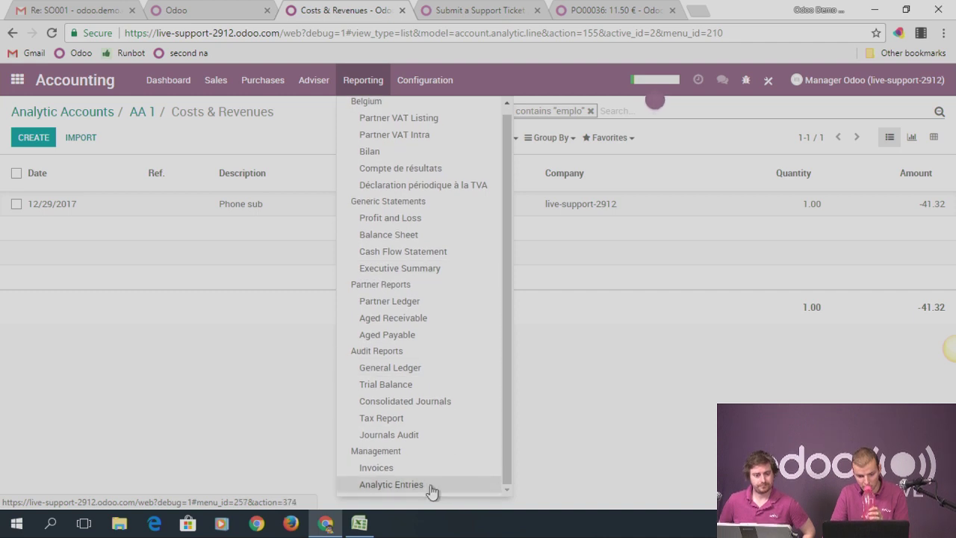
click(430, 489)
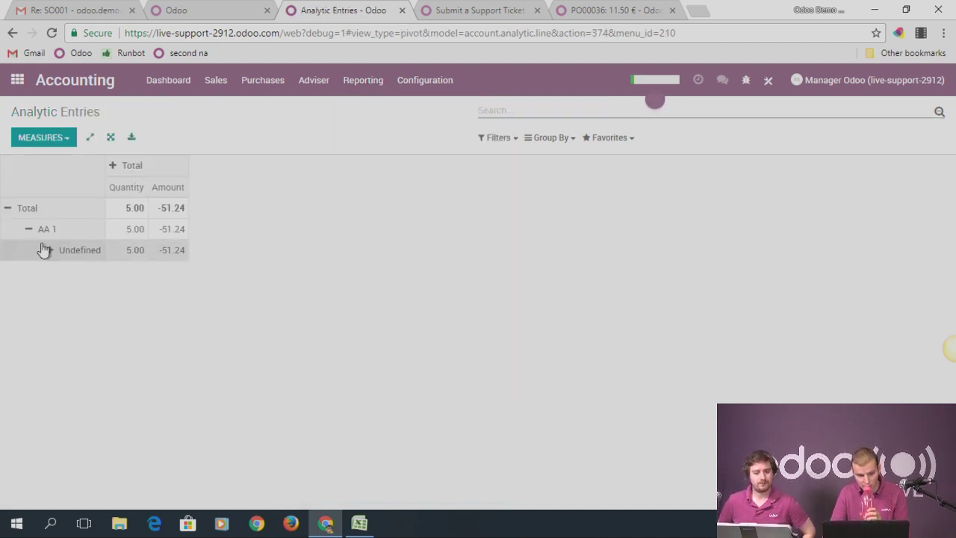
click(27, 231)
click(28, 232)
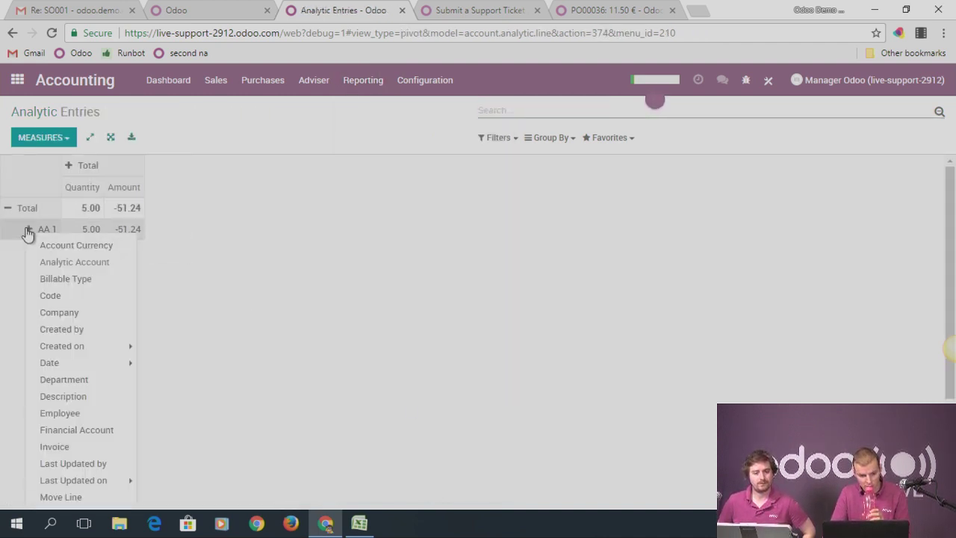
scroll(75, 374, down, 2)
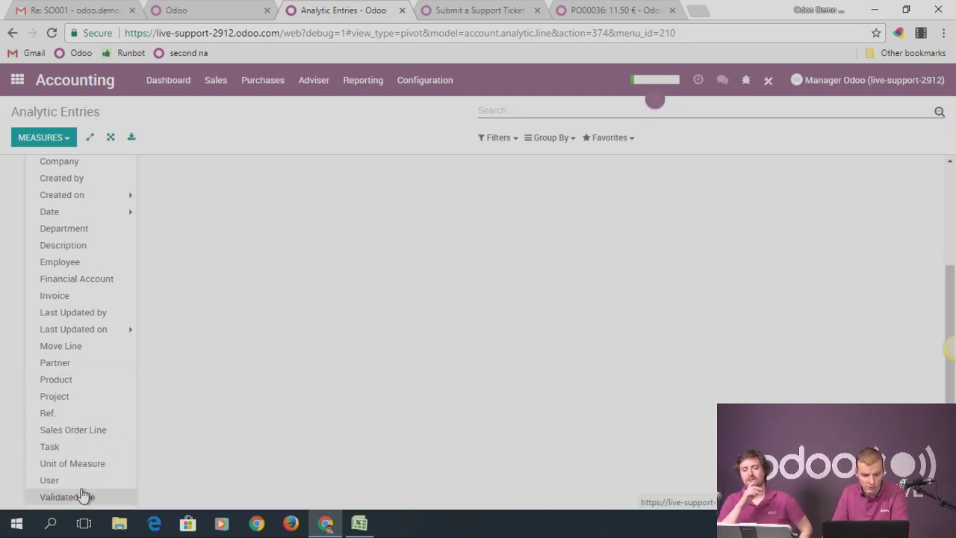
scroll(220, 340, up, 2)
click(513, 112)
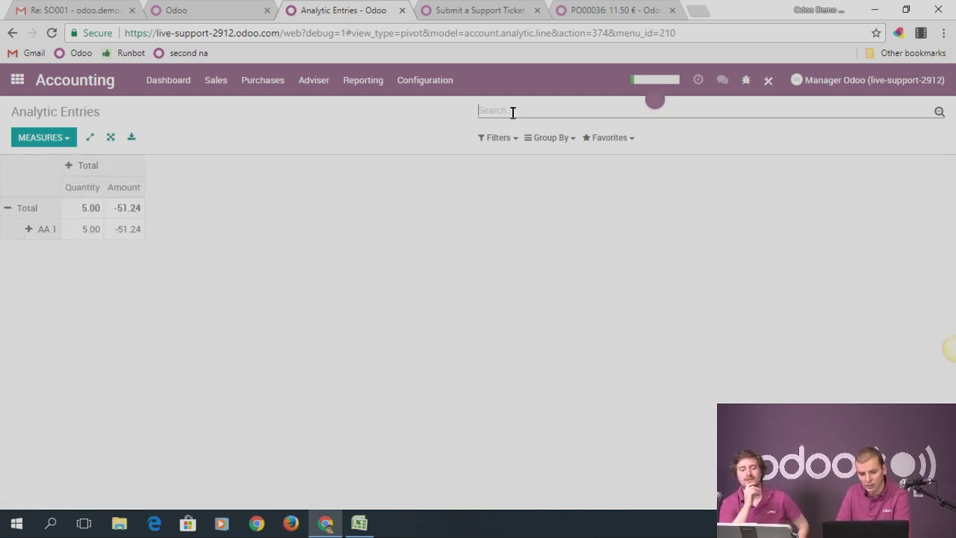
Start a custom filter on the report with Tags as the field
click(498, 137)
click(516, 158)
click(502, 179)
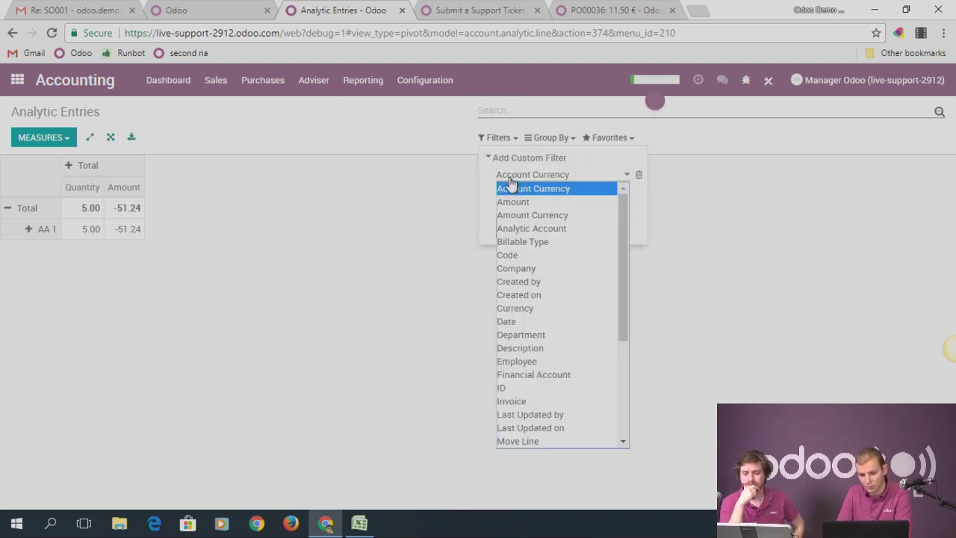
scroll(545, 359, down, 3)
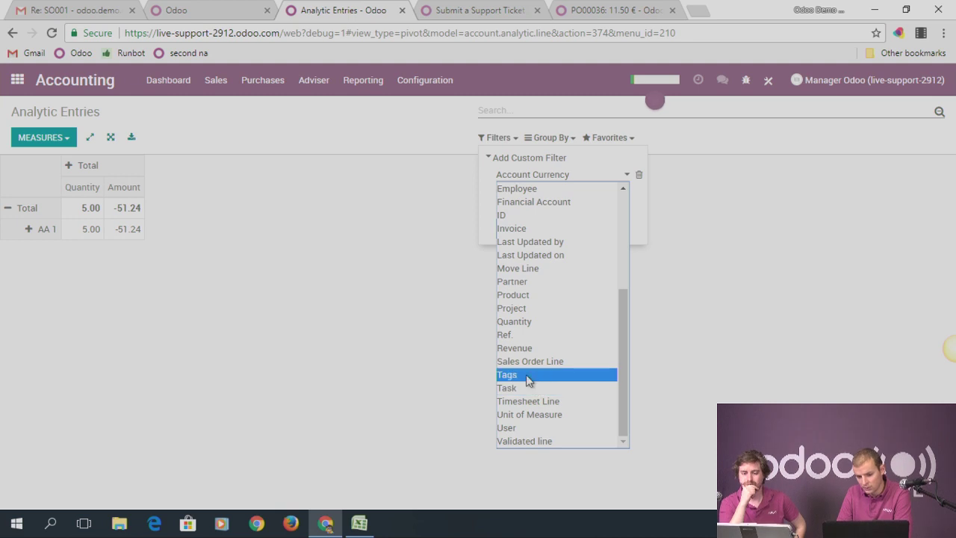
click(526, 375)
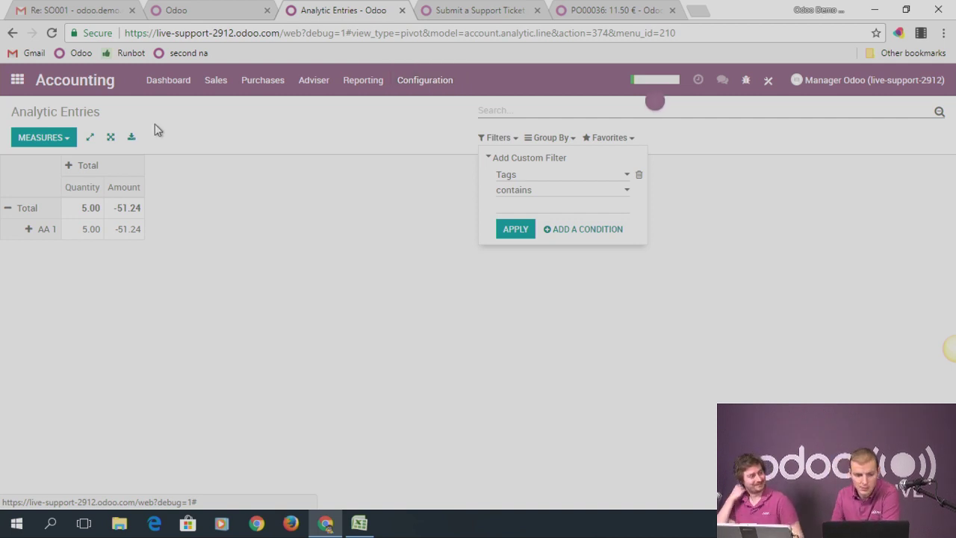
In Apps, drop the Apps filter and search all modules for 'academ'
click(16, 79)
click(422, 409)
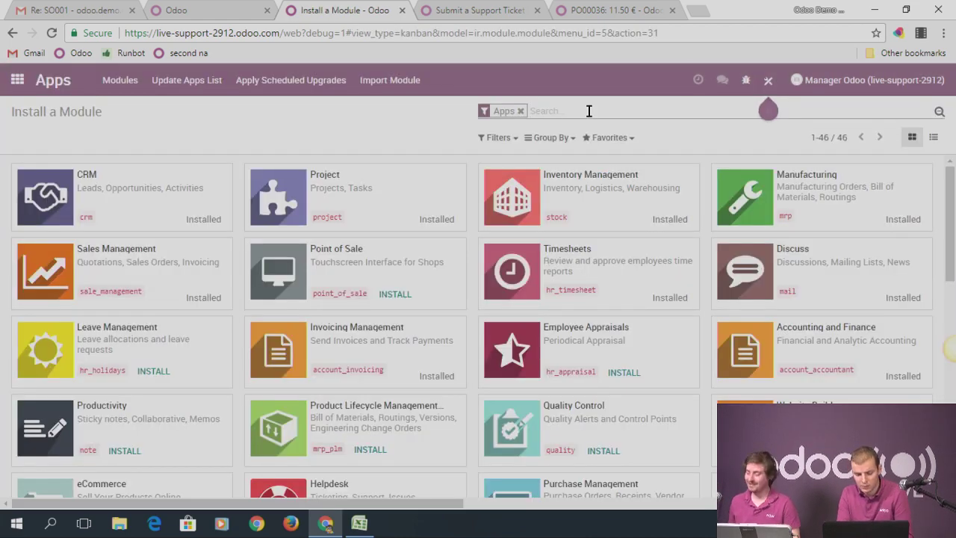
key(BackSpace)
text(academ)
key(Return)
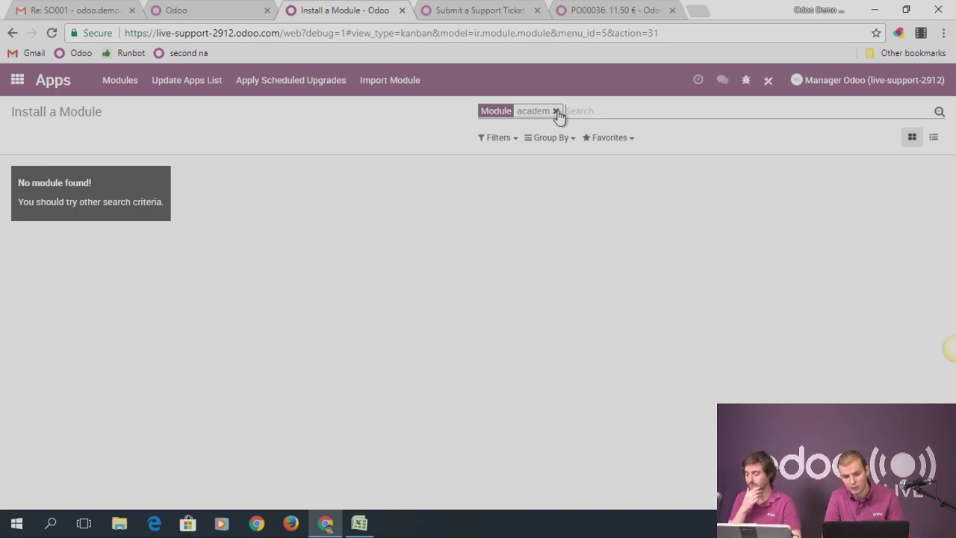
Go to the apps.odoo.com store and search for 'academy'
click(473, 35)
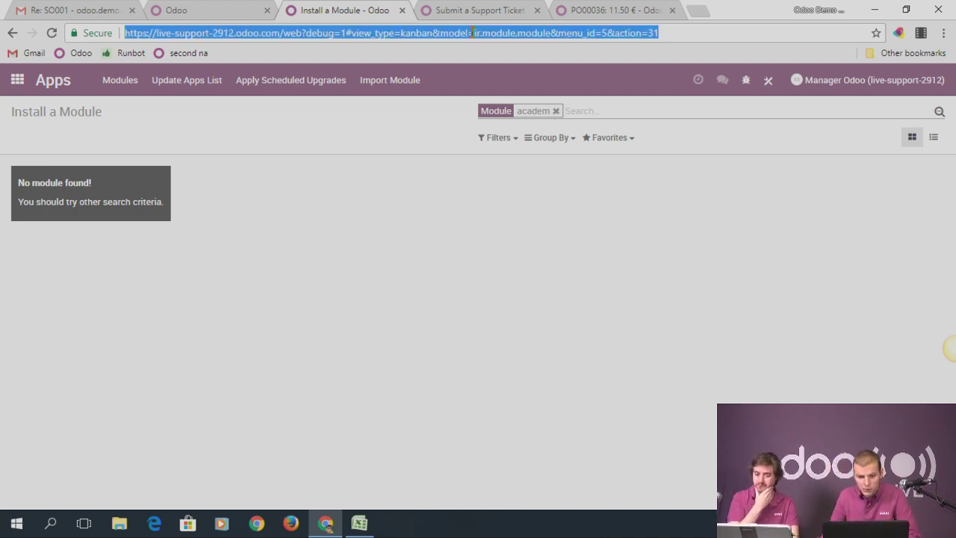
text(apps)
key(Return)
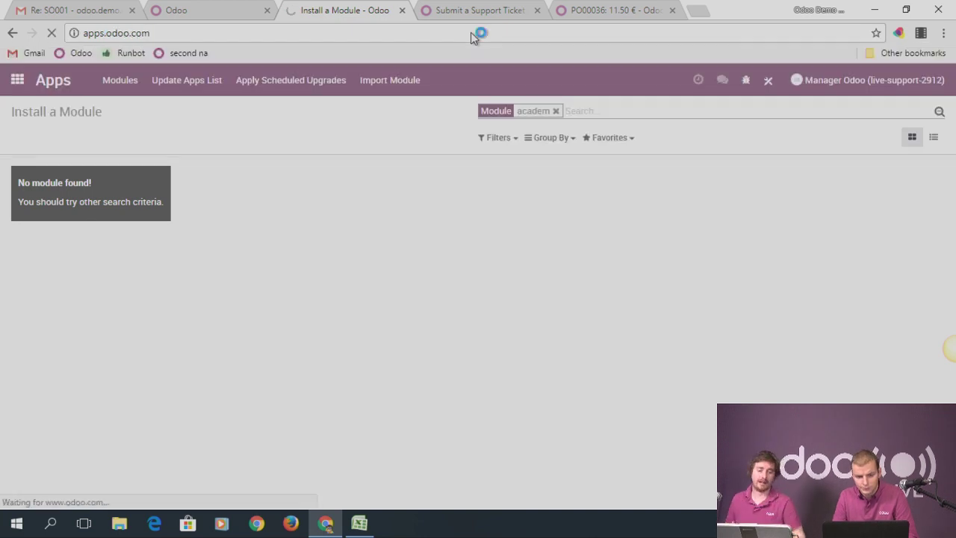
click(416, 120)
text(academy)
key(Return)
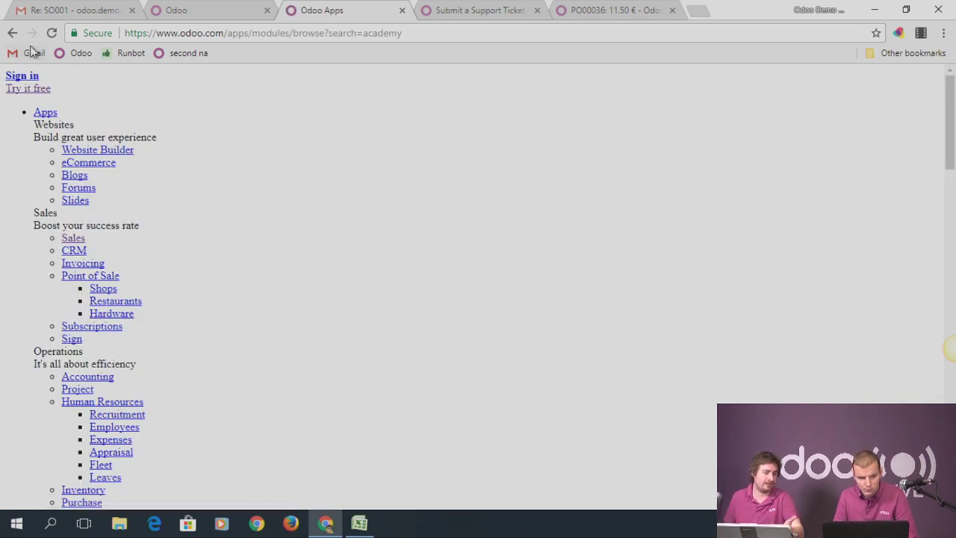
click(50, 34)
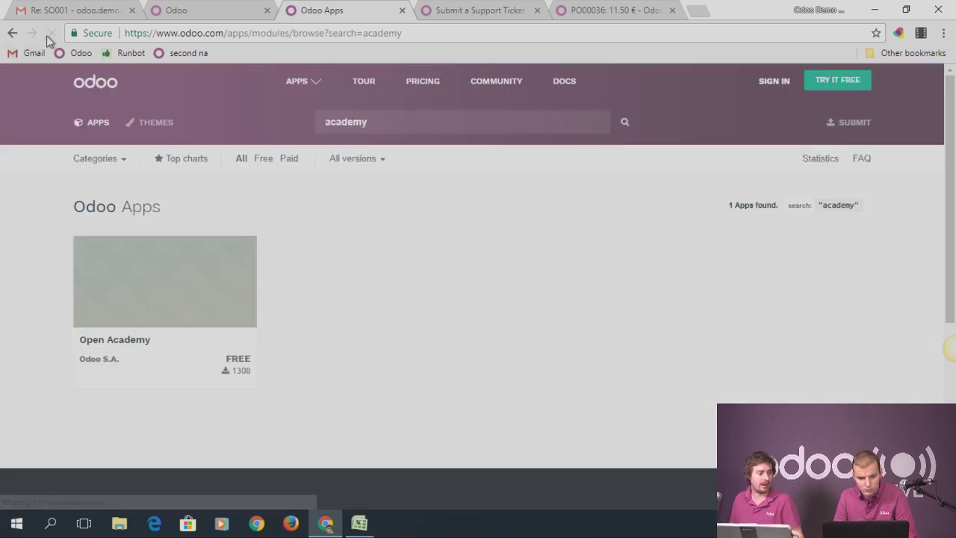
Open the Open Academy module page and dismiss the new release notification
click(177, 293)
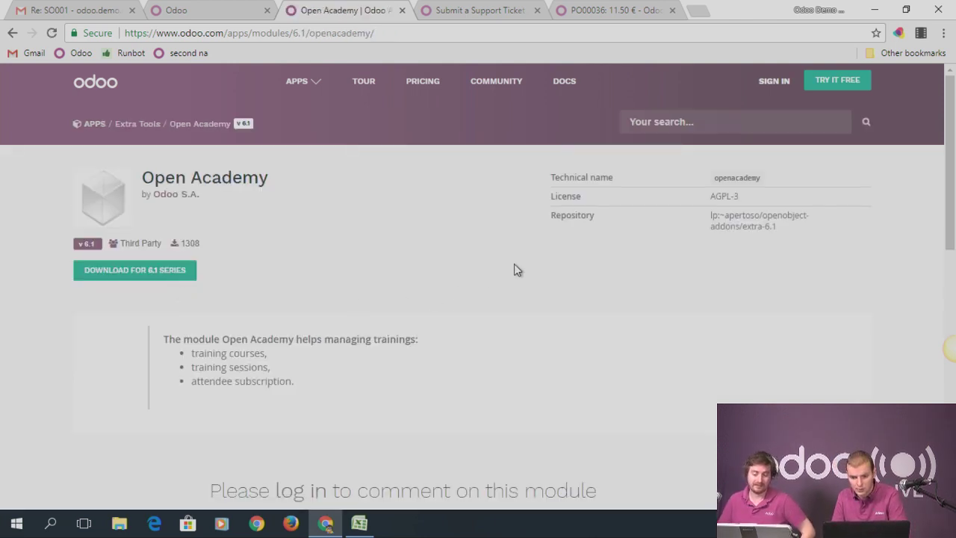
scroll(450, 338, down, 4)
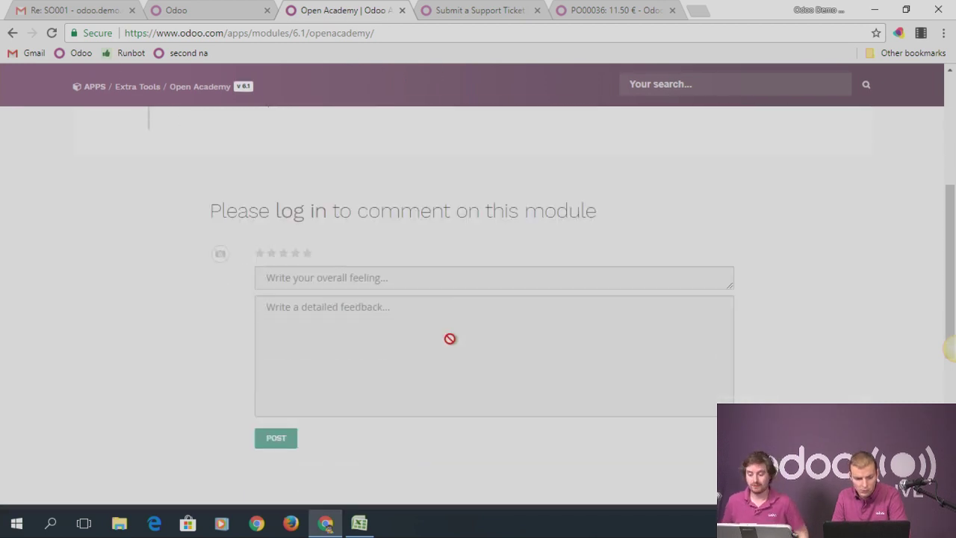
scroll(478, 212, down, 3)
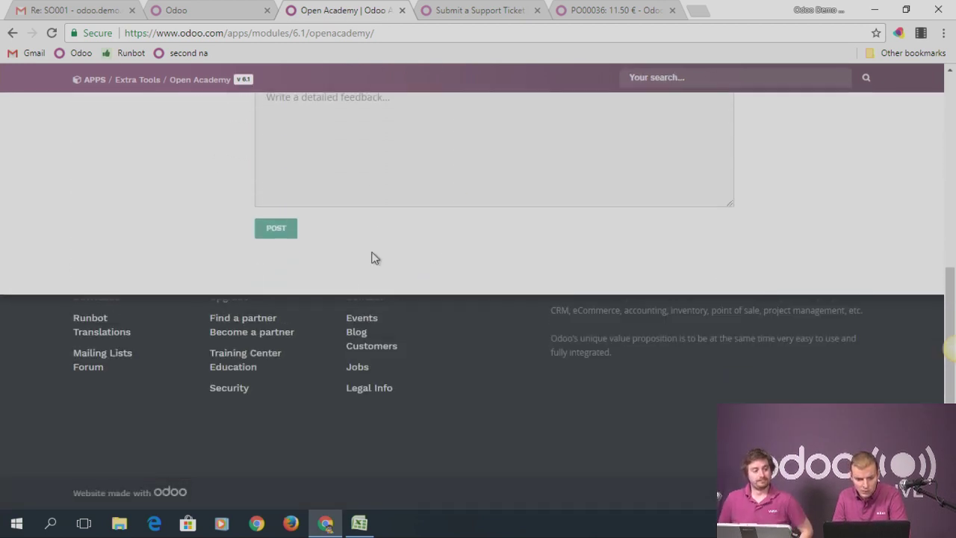
scroll(379, 216, up, 5)
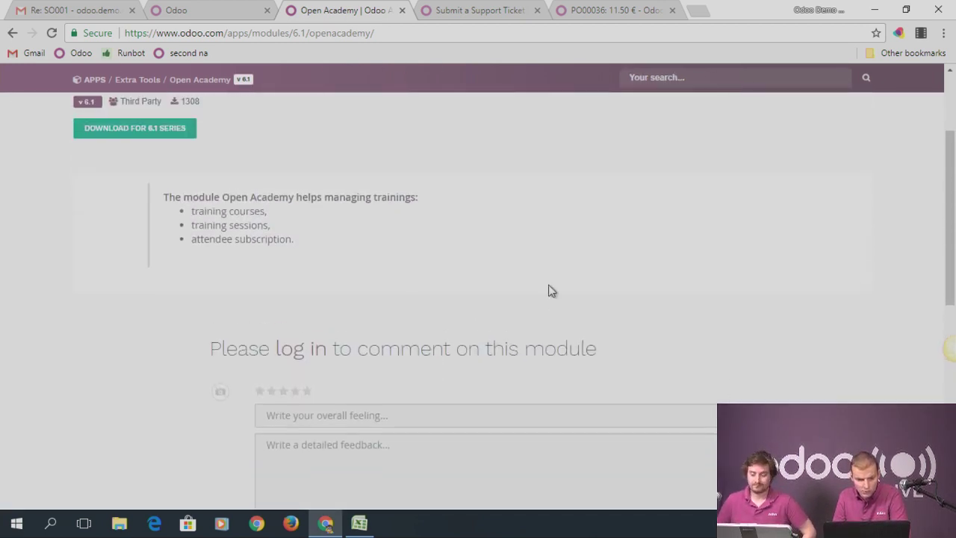
scroll(411, 305, up, 2)
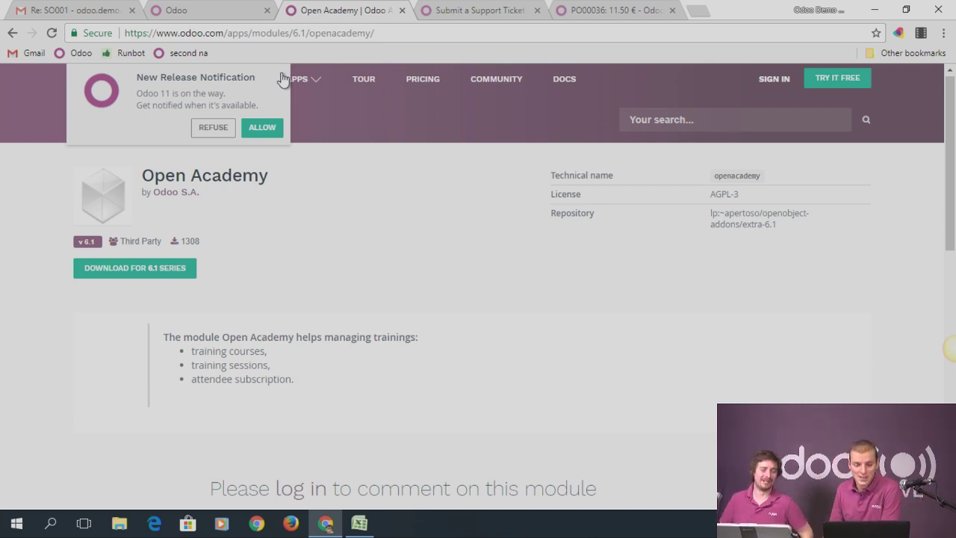
click(282, 76)
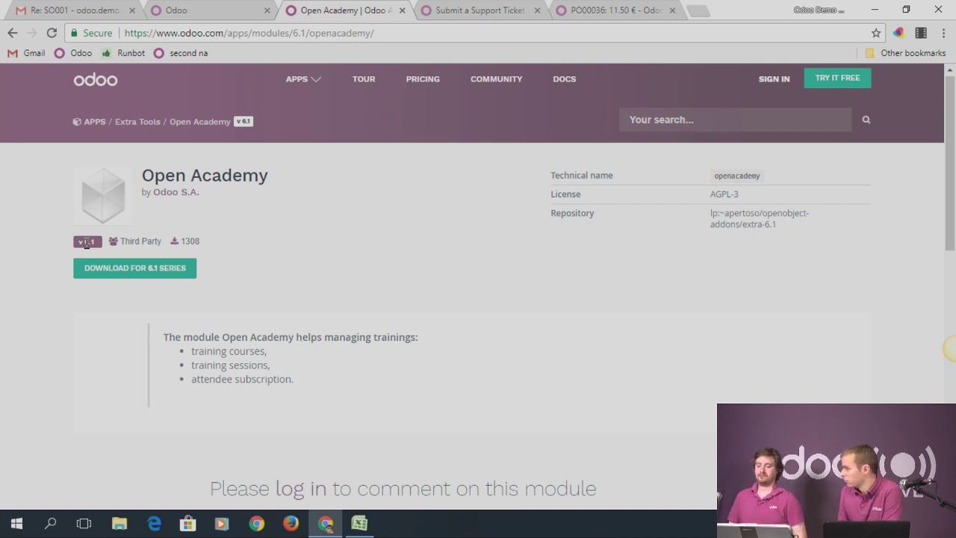
In the purchase order tab, web-search 'odoo docum' and open the Odoo 11.0 User Documentation
click(610, 15)
click(439, 33)
text(odoo docum)
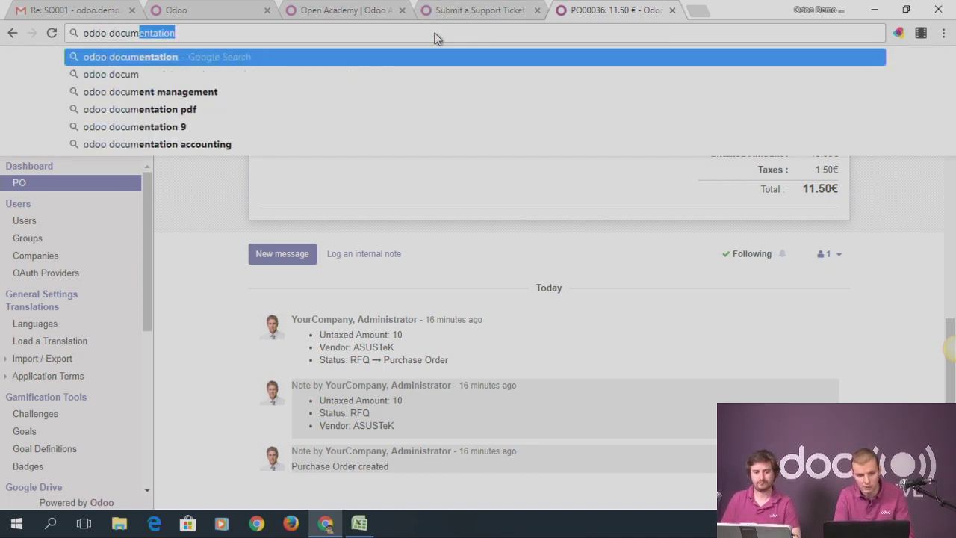
key(Return)
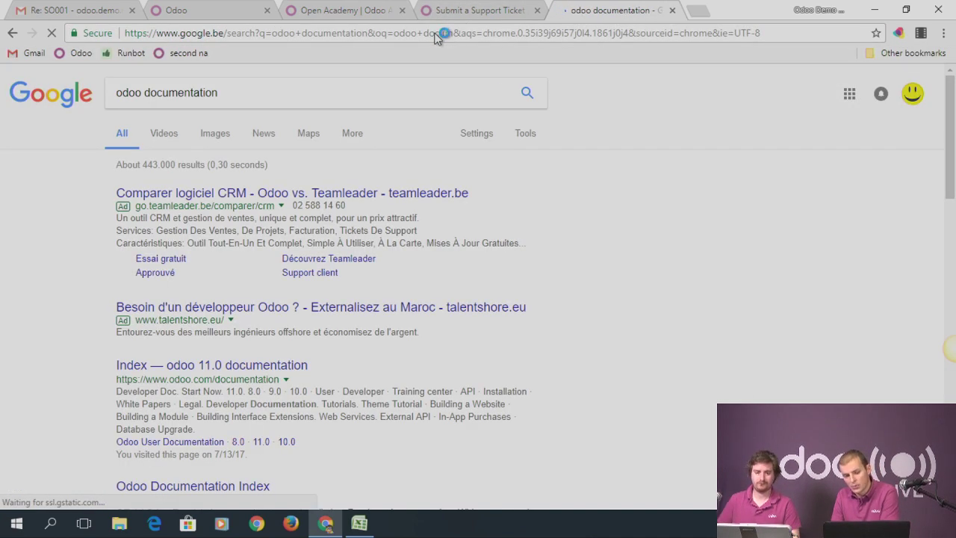
click(230, 363)
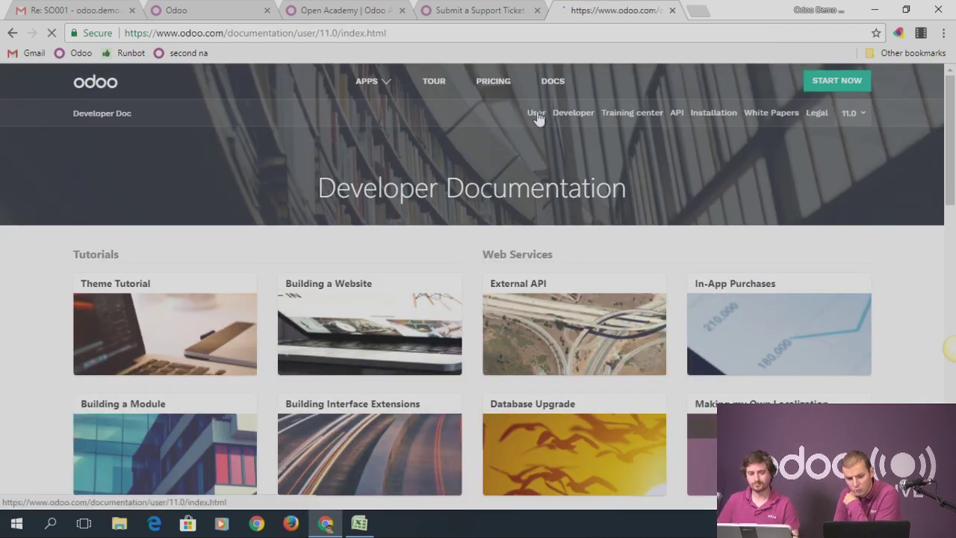
click(536, 114)
scroll(394, 282, down, 2)
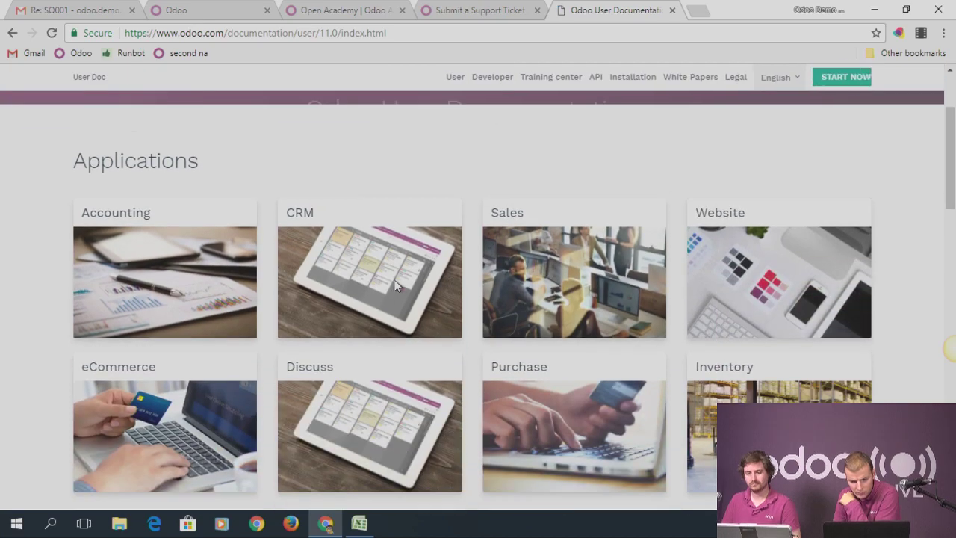
scroll(451, 273, down, 1)
scroll(451, 273, down, 4)
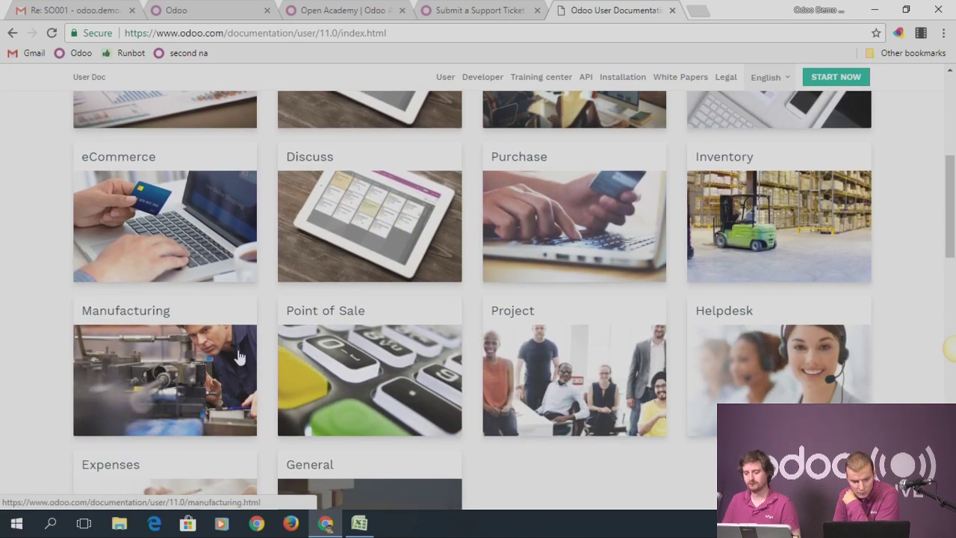
scroll(296, 313, down, 3)
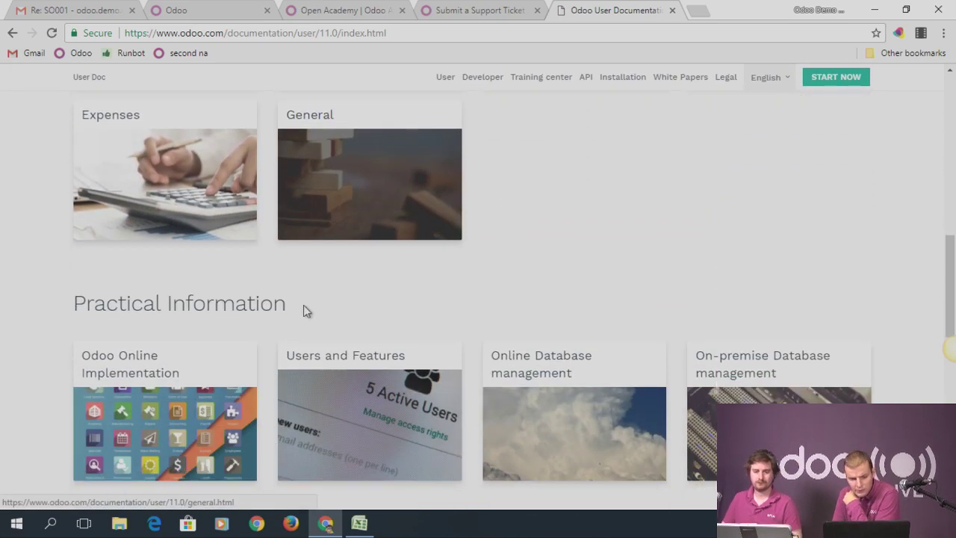
scroll(461, 237, up, 6)
scroll(493, 221, up, 4)
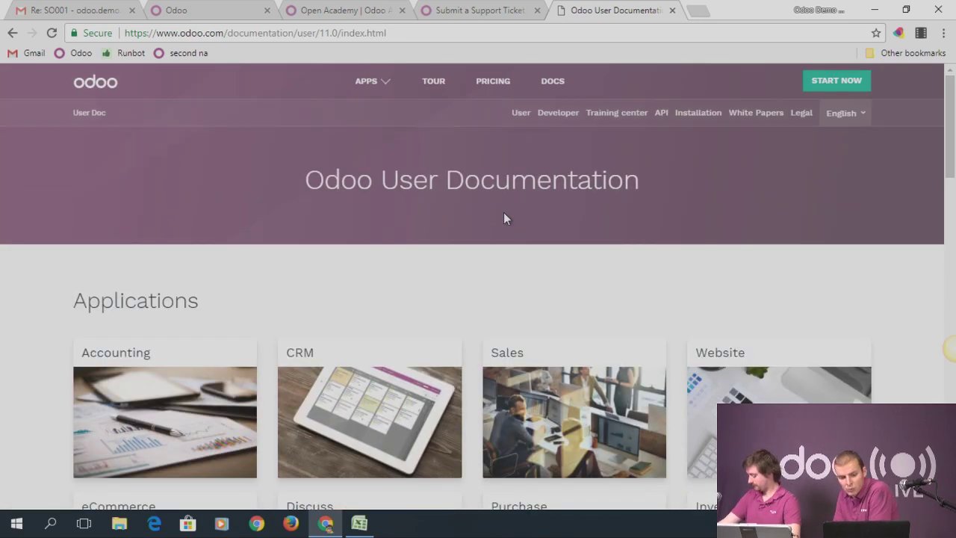
drag(307, 180, 696, 179)
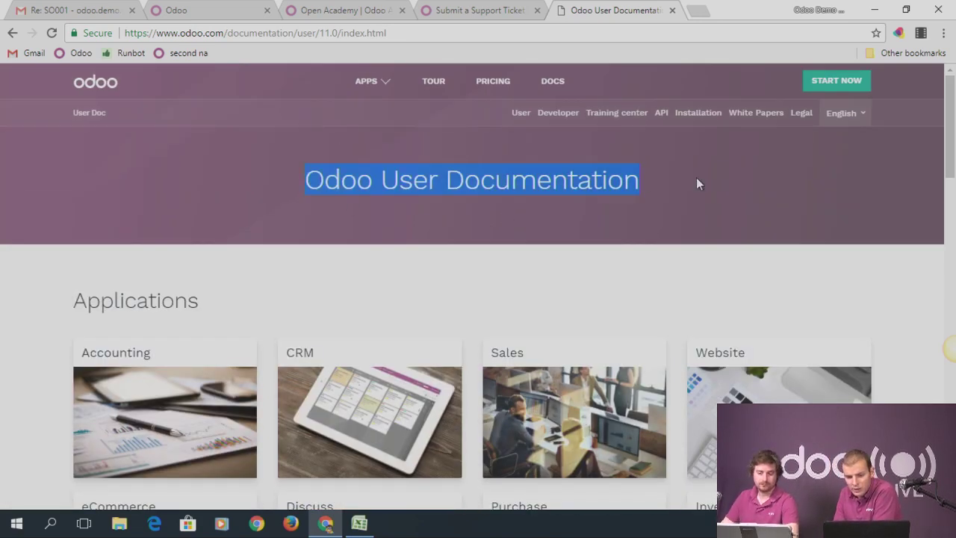
Load odoo.com in that tab, then return to the Open Academy page
click(444, 33)
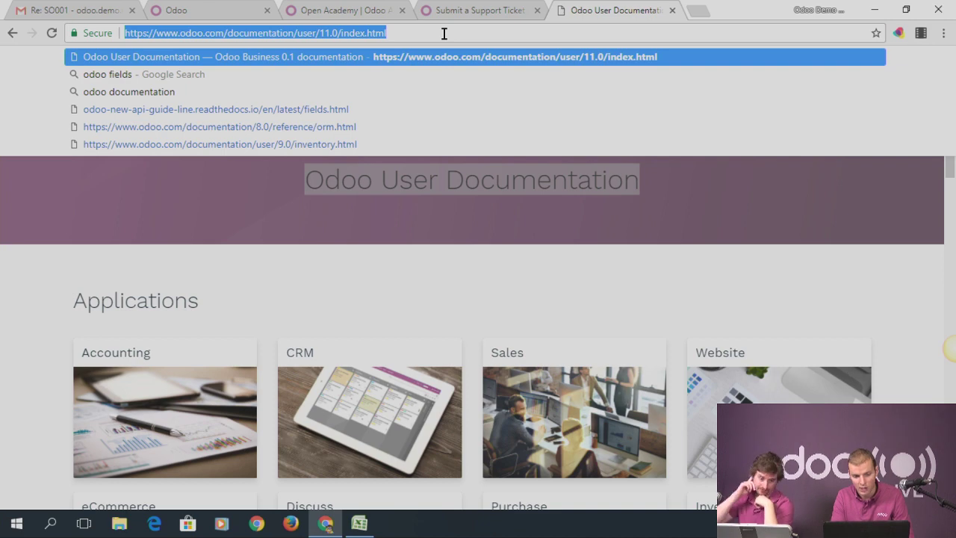
text(odoo.com)
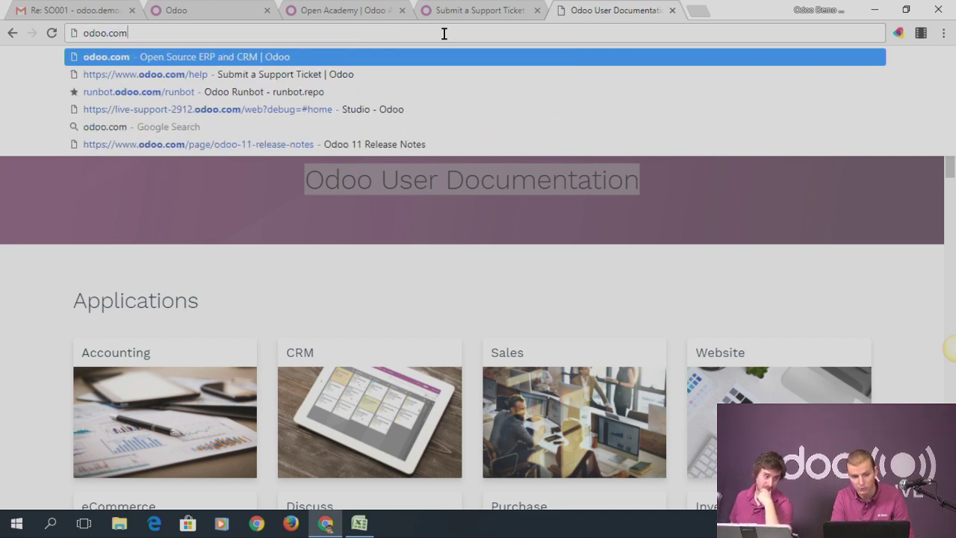
key(Return)
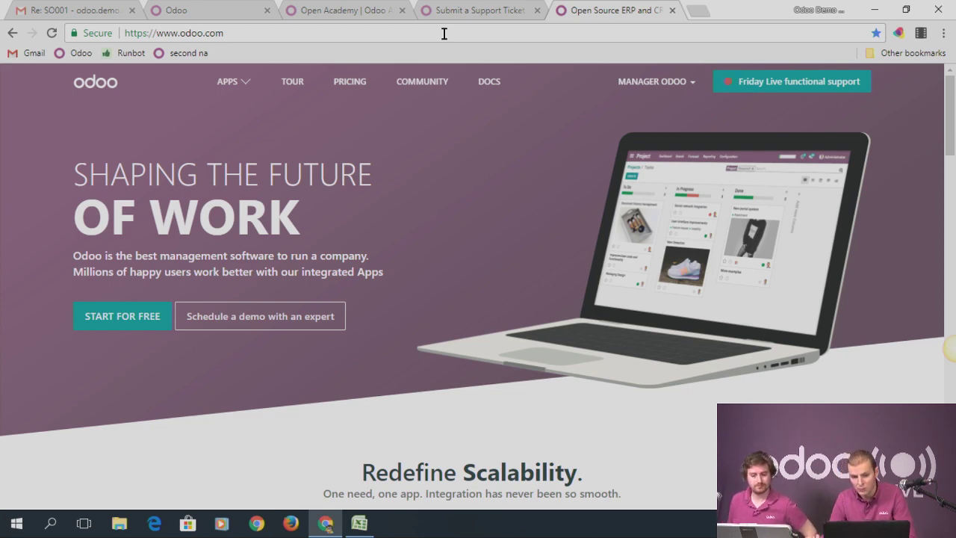
click(322, 9)
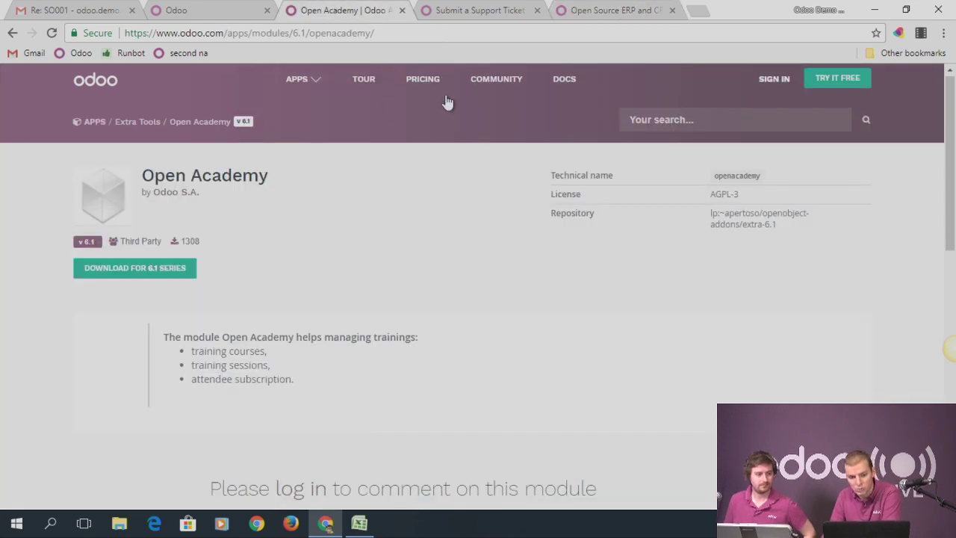
In the Odoo database tab, view Customer 1's Sales & Purchases details, then return home
click(186, 10)
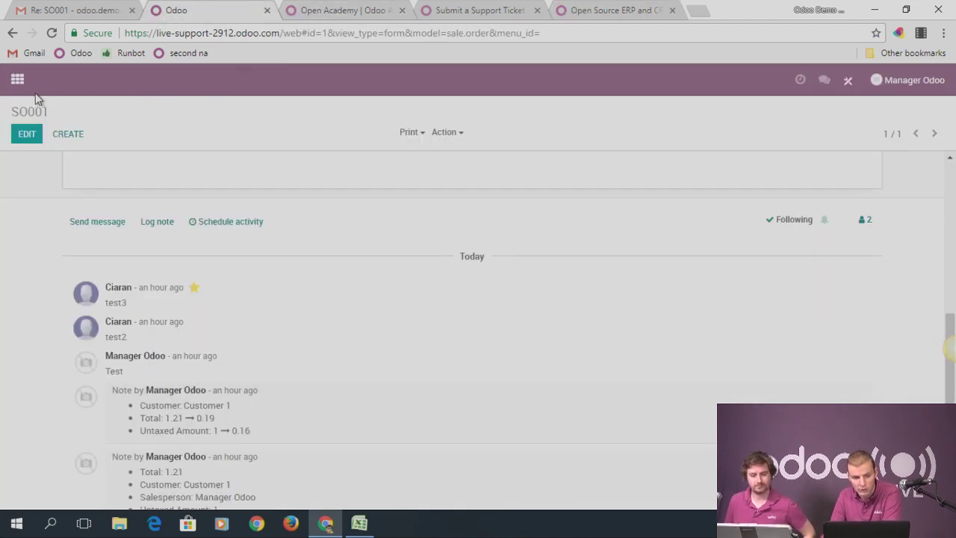
click(17, 79)
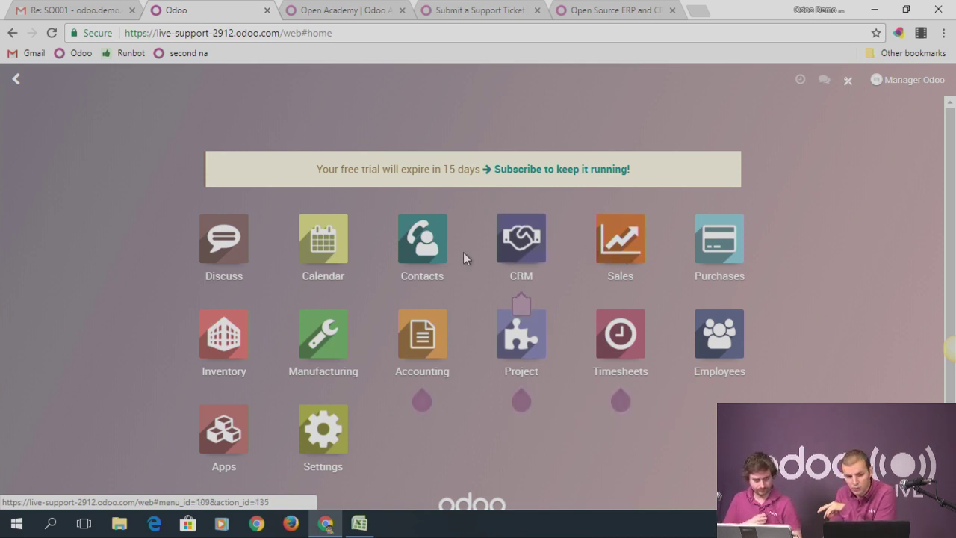
click(433, 238)
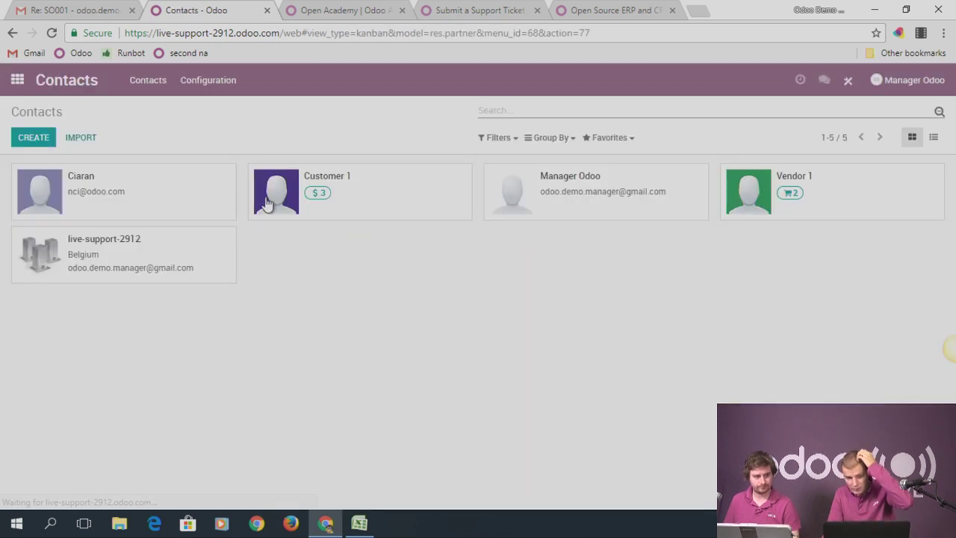
click(404, 202)
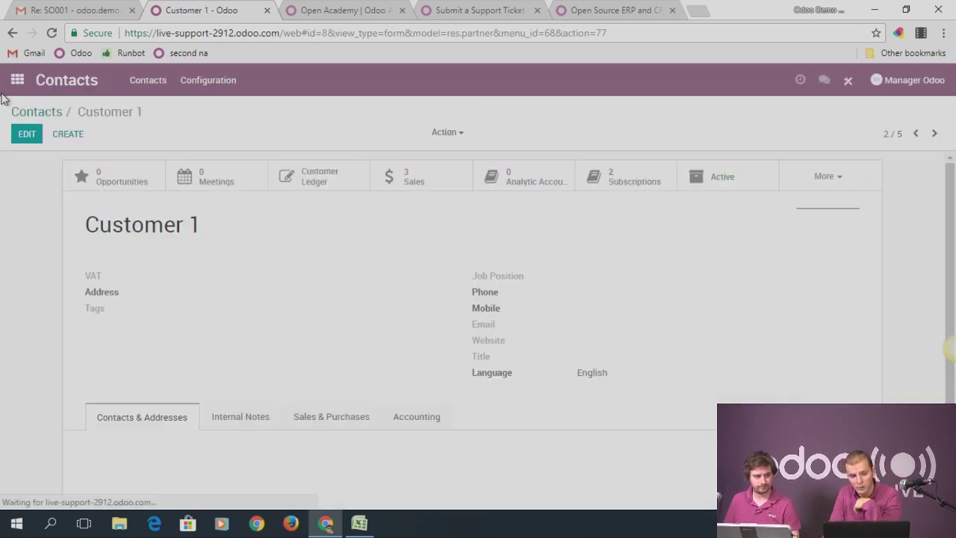
click(351, 440)
scroll(357, 331, down, 3)
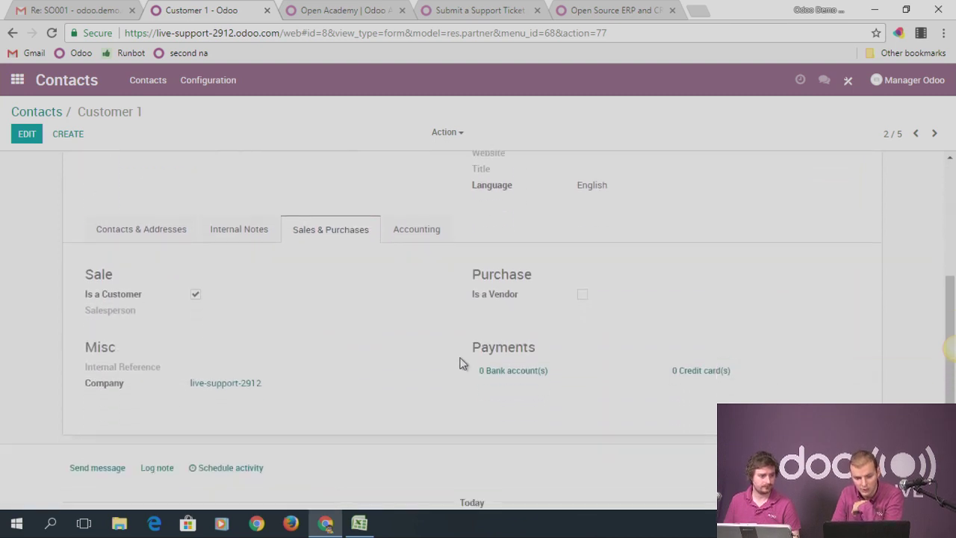
scroll(470, 341, up, 5)
click(17, 80)
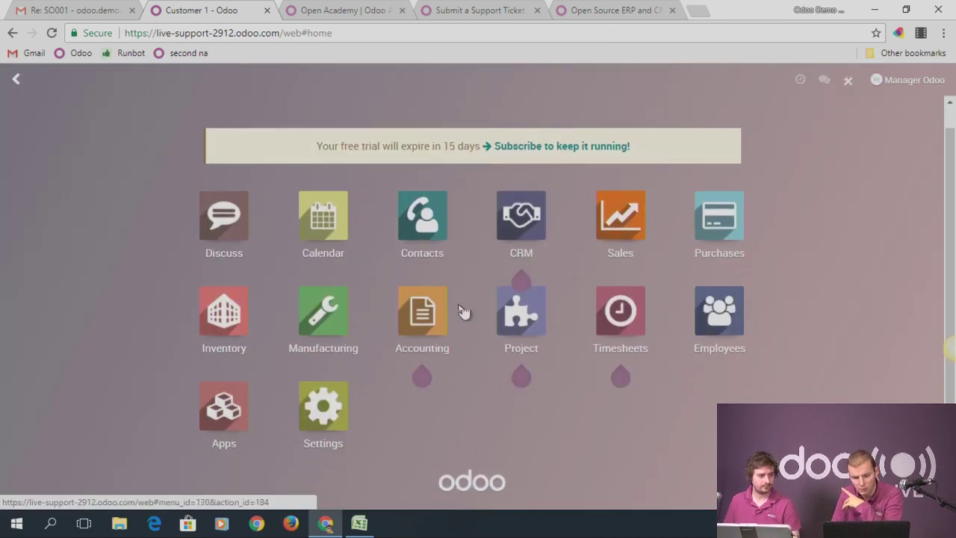
Search all modules for 'partner' and install the Resellers module
click(262, 416)
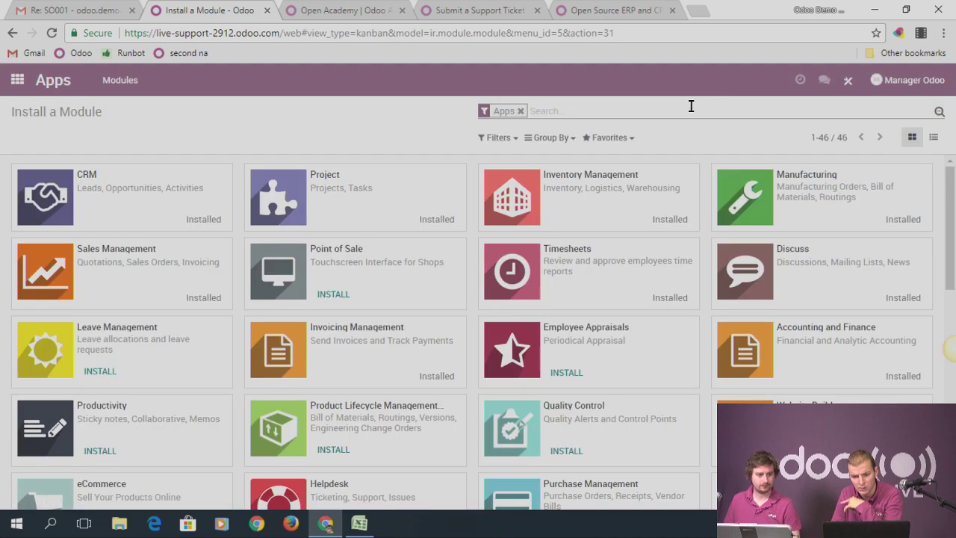
text(partner)
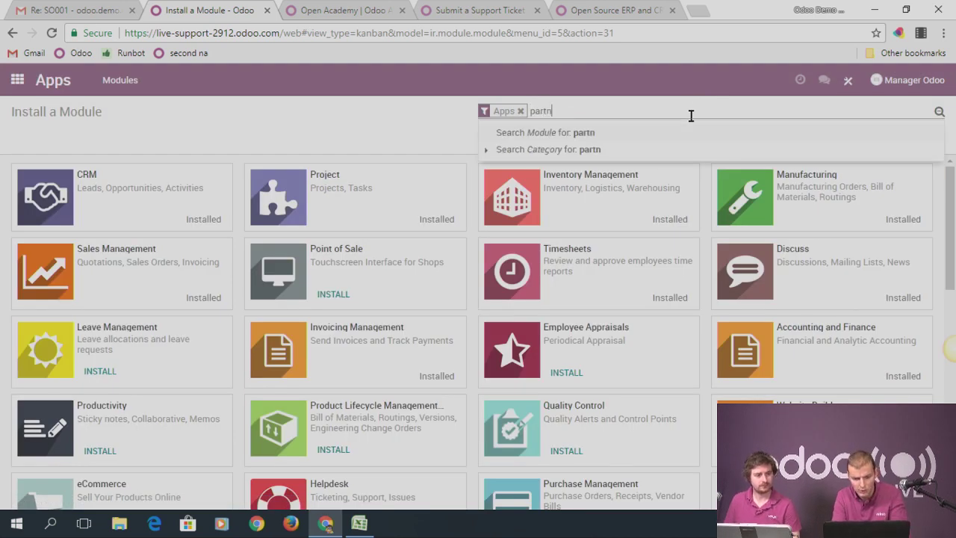
key(Return)
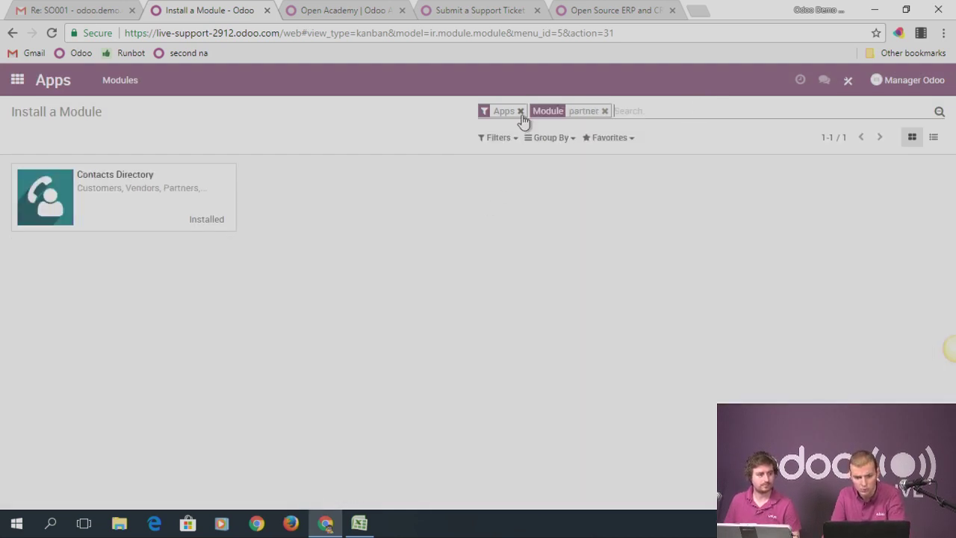
click(520, 111)
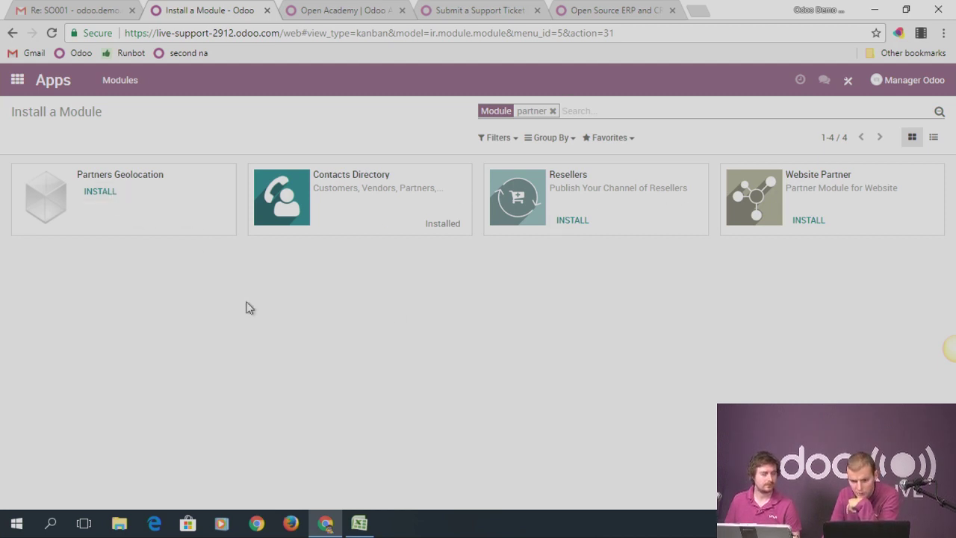
click(529, 231)
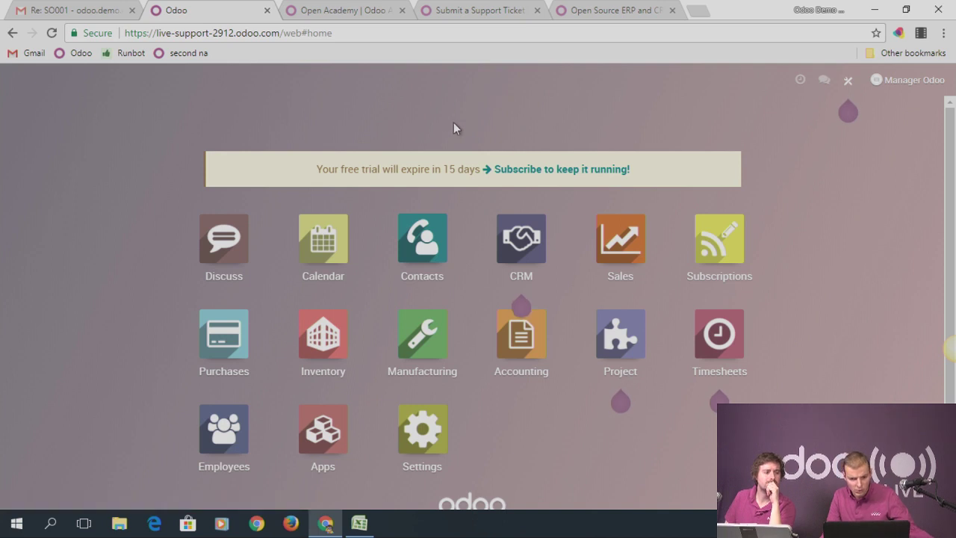
Open Customer 1 in edit mode, review its Sales & Purchases tab, then reopen it from Contacts
click(419, 244)
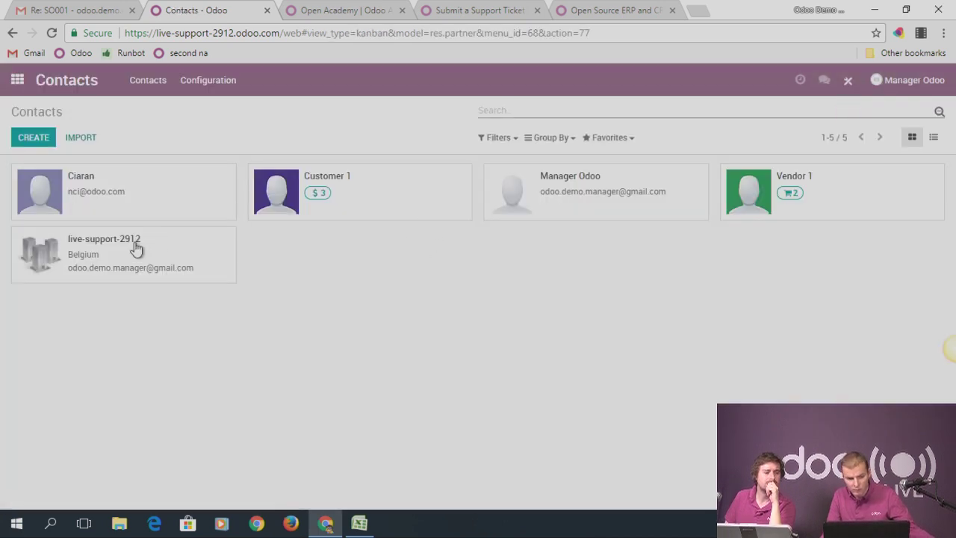
click(384, 198)
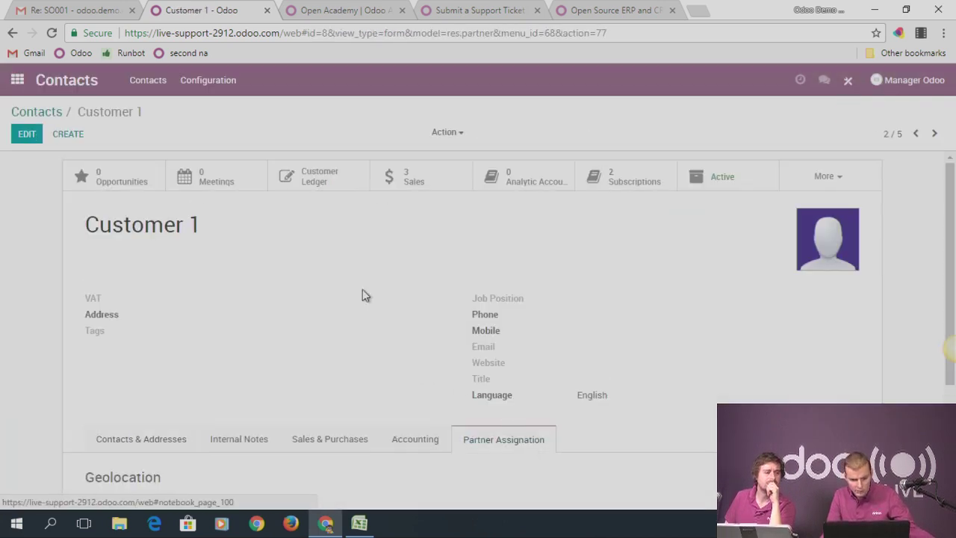
scroll(506, 424, down, 2)
click(22, 138)
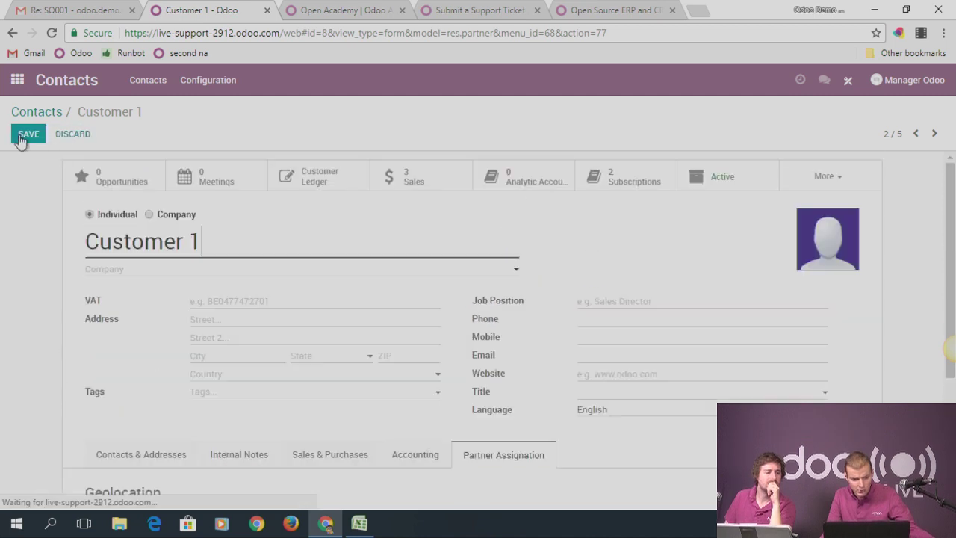
scroll(309, 358, down, 3)
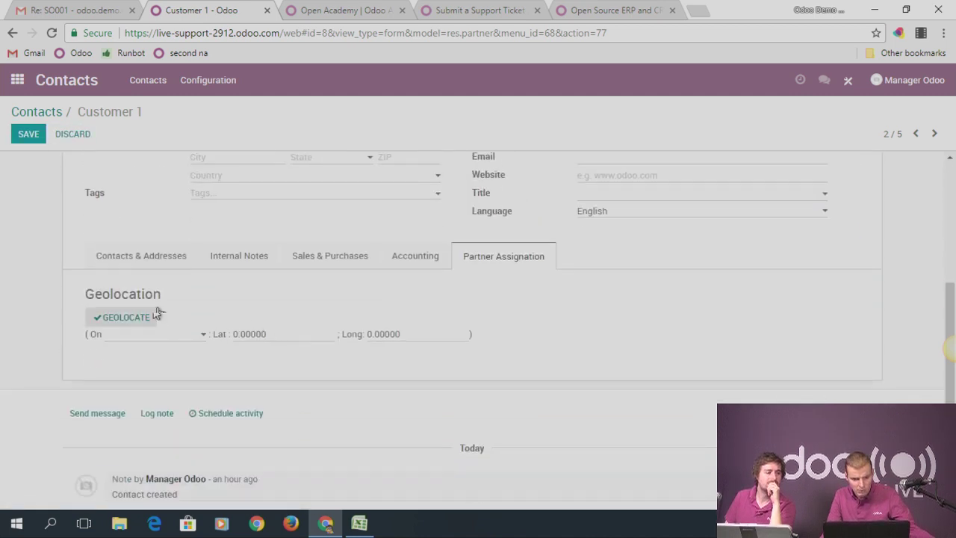
click(332, 262)
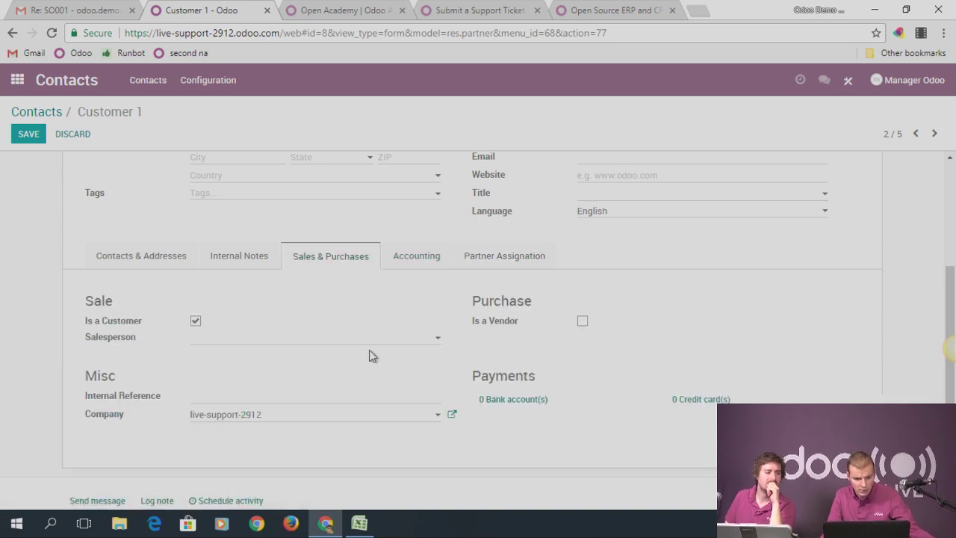
scroll(371, 356, up, 3)
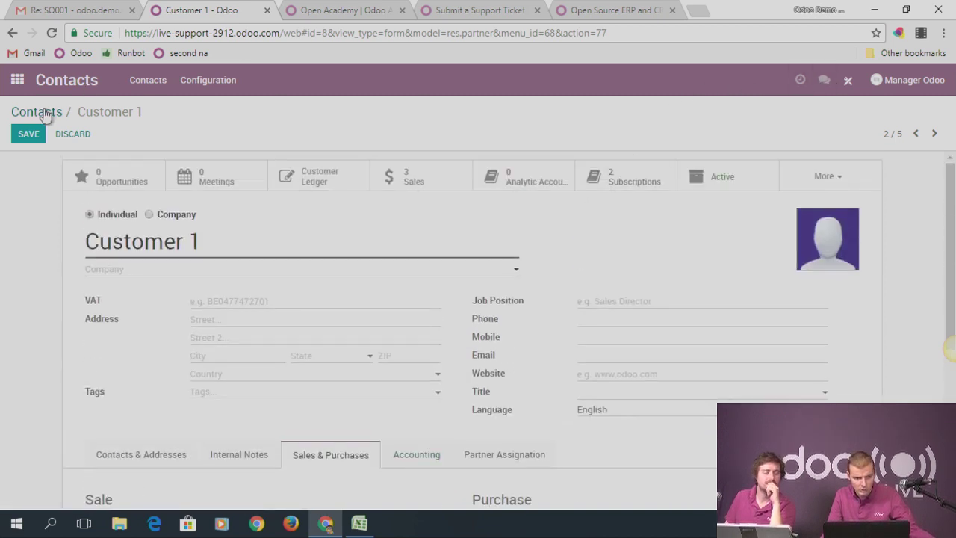
click(39, 111)
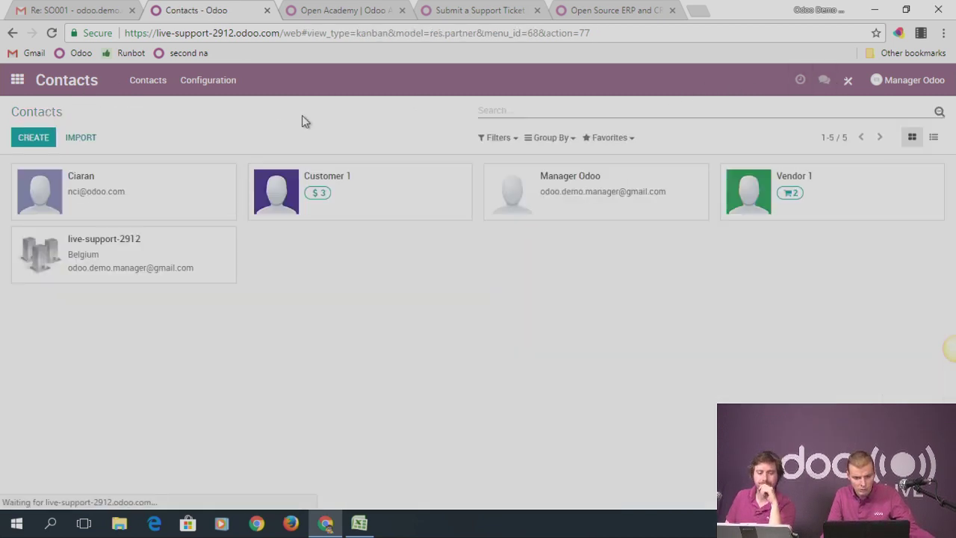
click(373, 191)
Reload the contact page with ?debug and open the res.partner fields list
drag(307, 36, 301, 35)
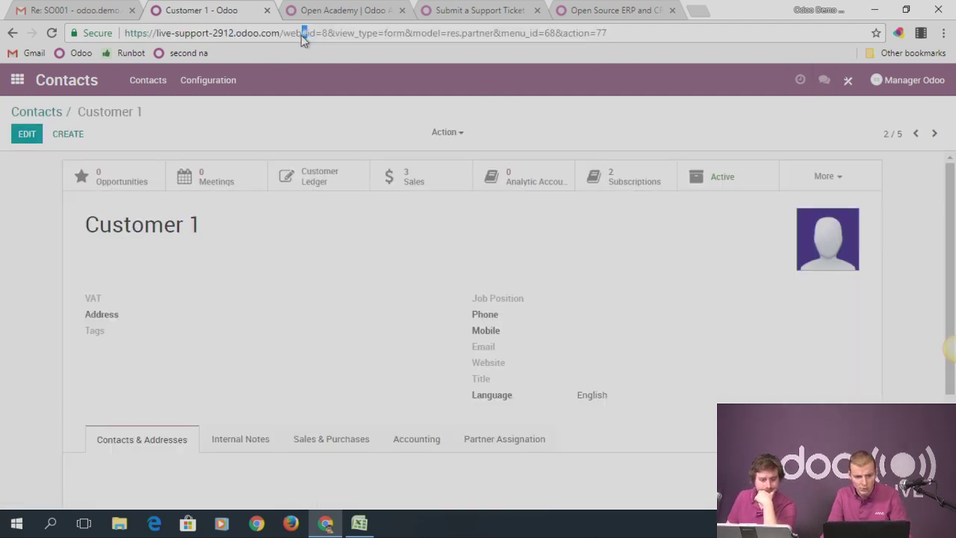
text(?debug#i)
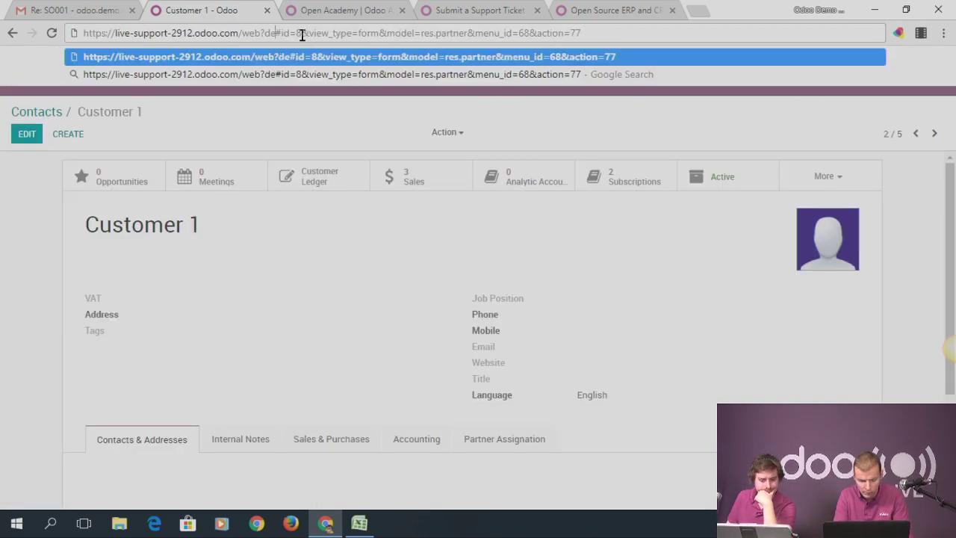
key(Return)
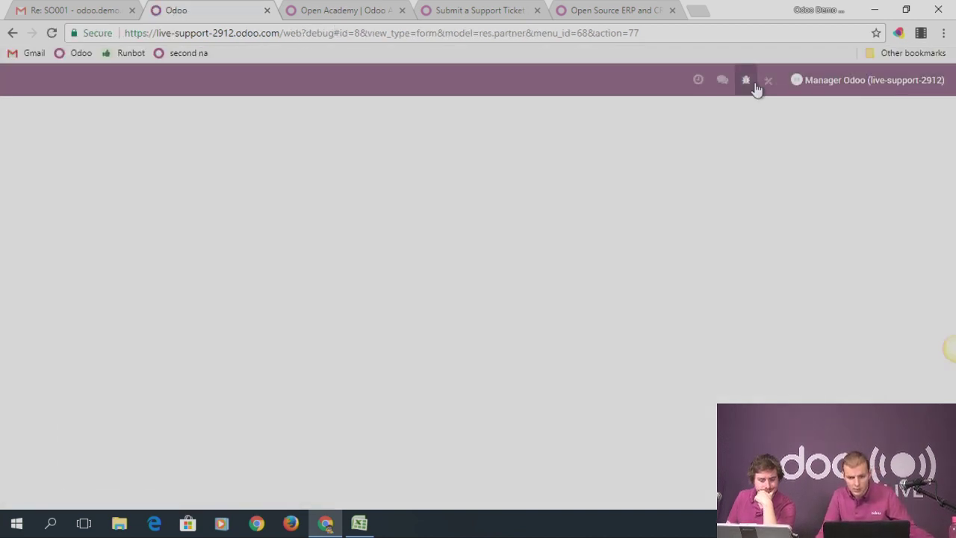
click(746, 82)
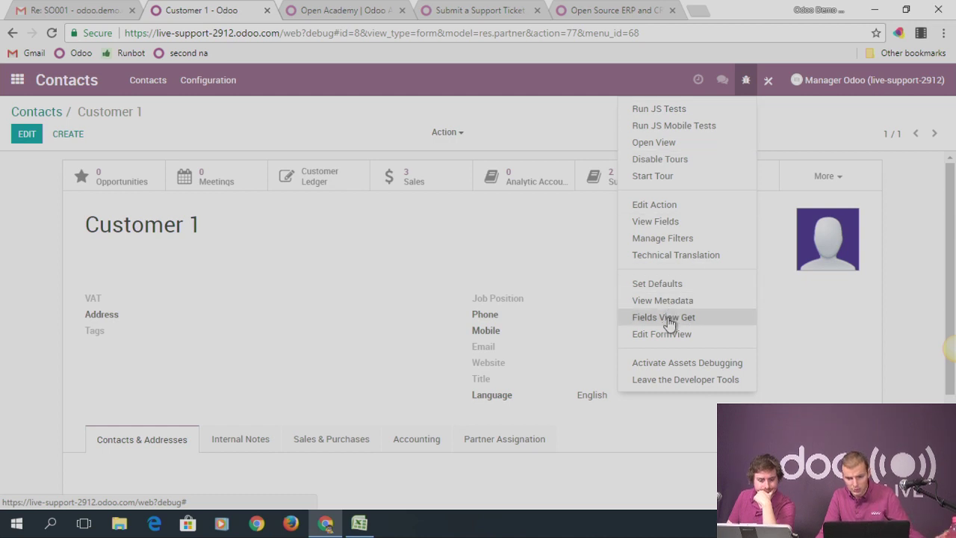
click(667, 222)
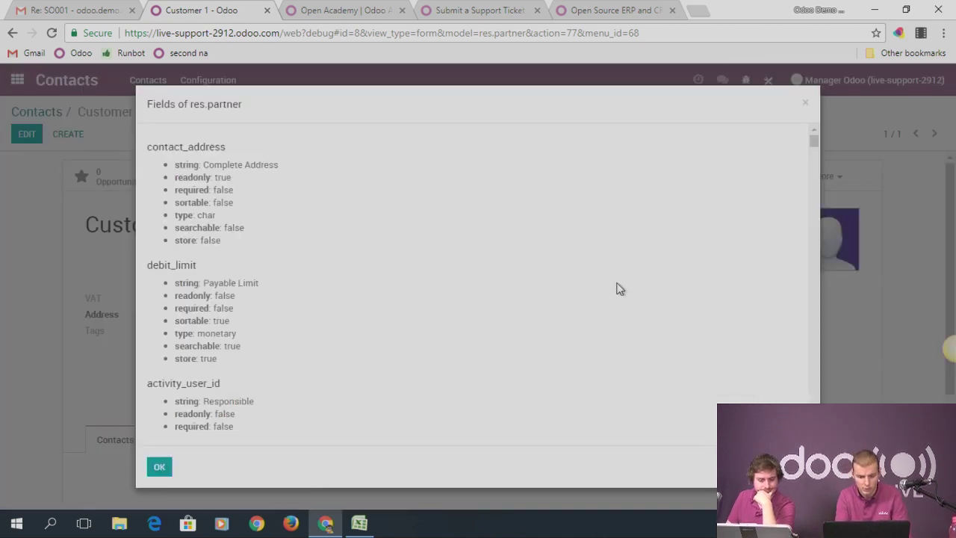
Find 'partner' in the field list, step through all matches including partner_share and partner_ledger_label, then close it
key(ctrl+f)
text(partner)
key(Return)
key(Return)
key(Return)
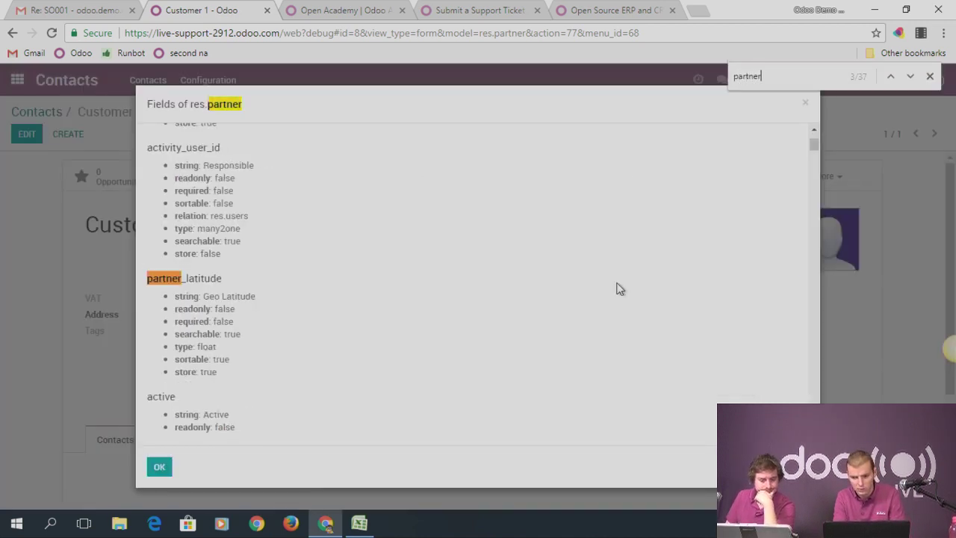
key(Return)
key(Return)
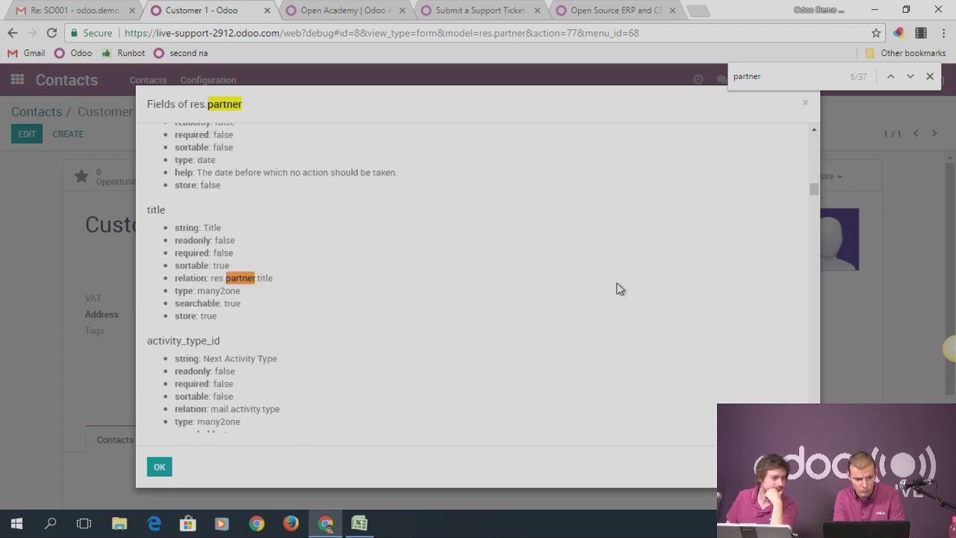
key(Return)
key(Return)
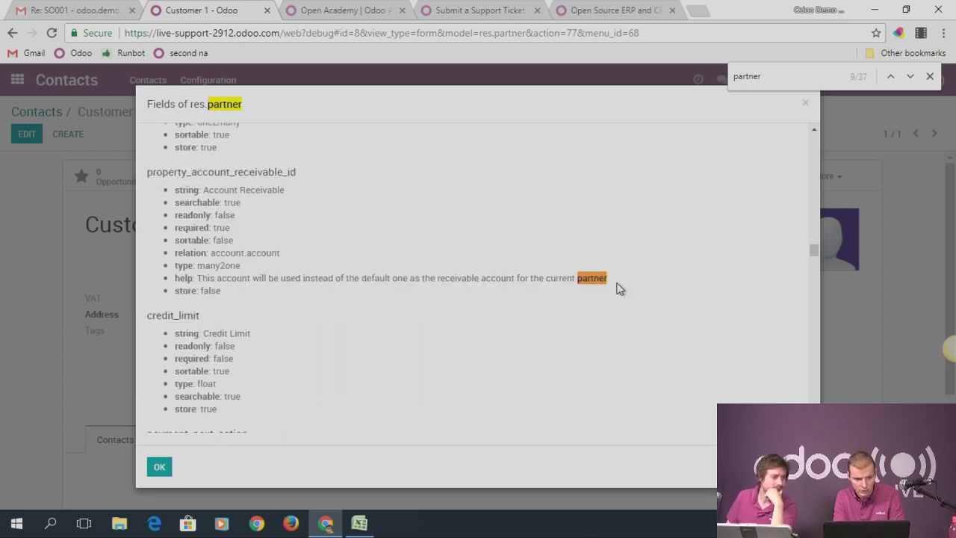
key(Return)
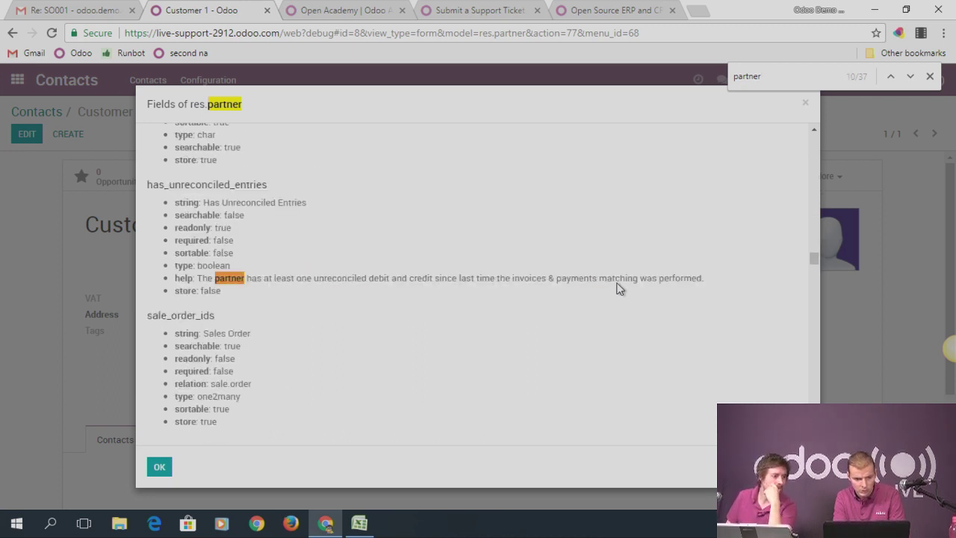
key(Return)
key(Return)
key(Return)
key(Return)
key(Return)
key(Return)
key(Return)
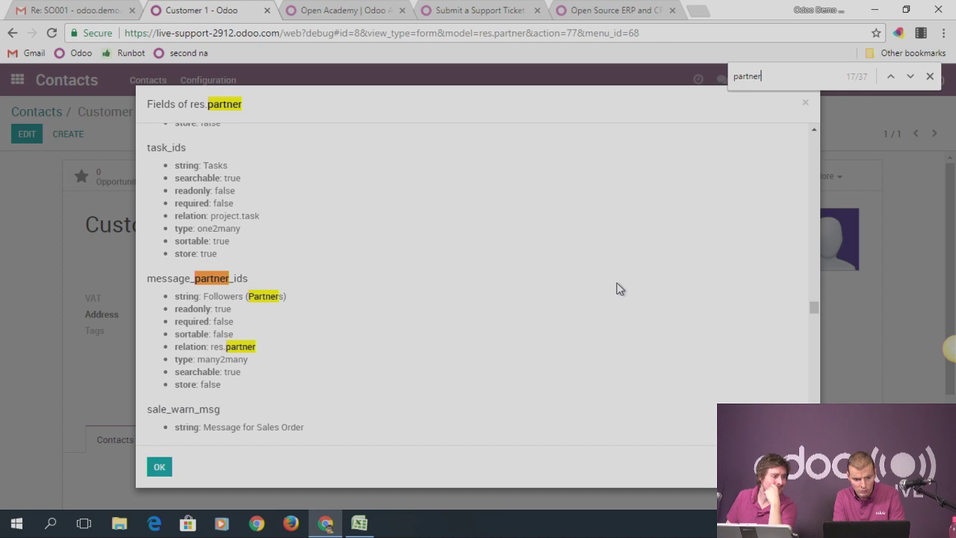
key(Return)
key(Return)
key(Return)
key(Return)
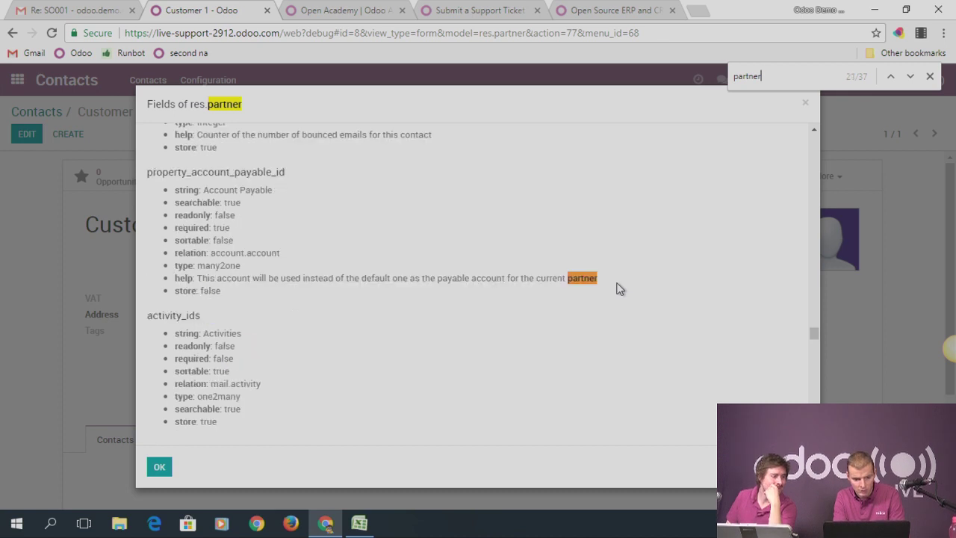
key(Return)
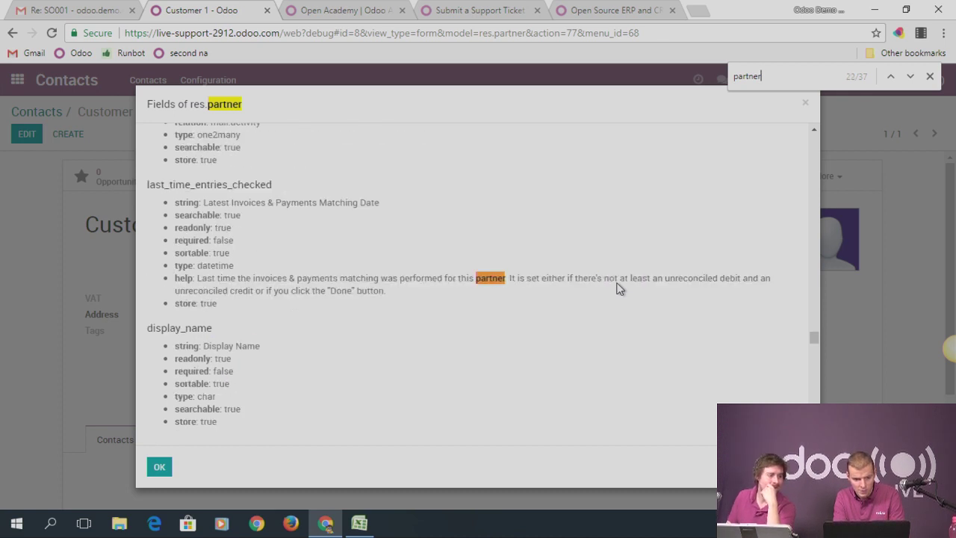
key(Return)
key(Return)
key(Return)
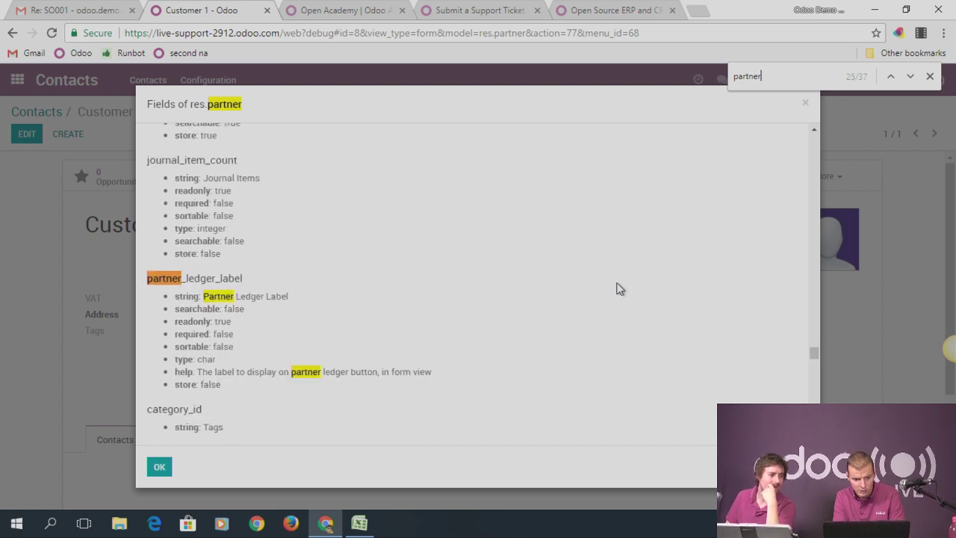
key(Return)
key(Return)
key(Return)
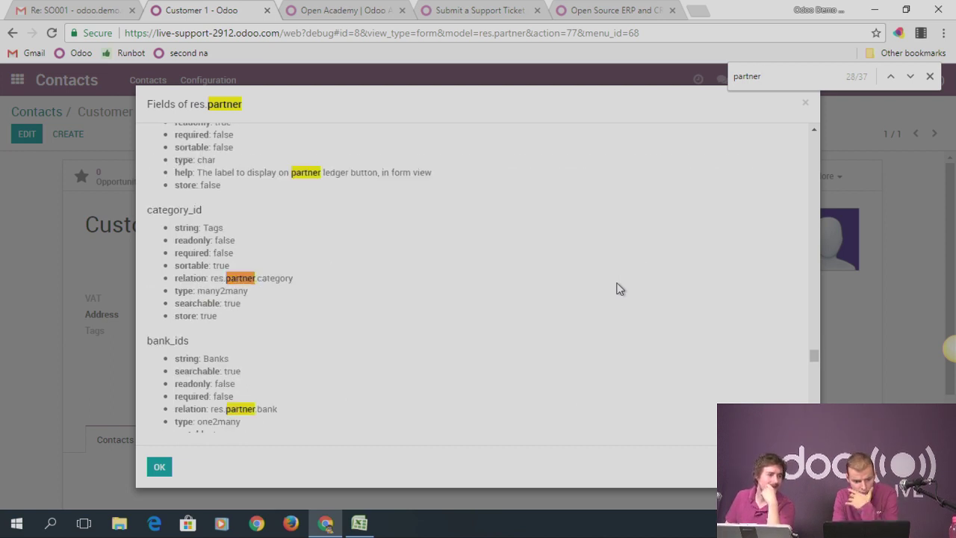
key(Return)
key(Return)
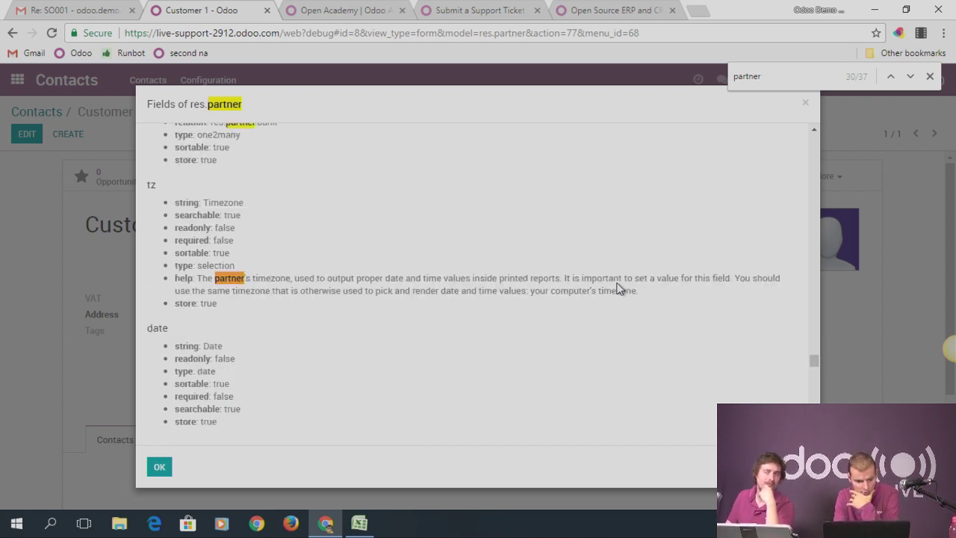
key(Return)
key(Return)
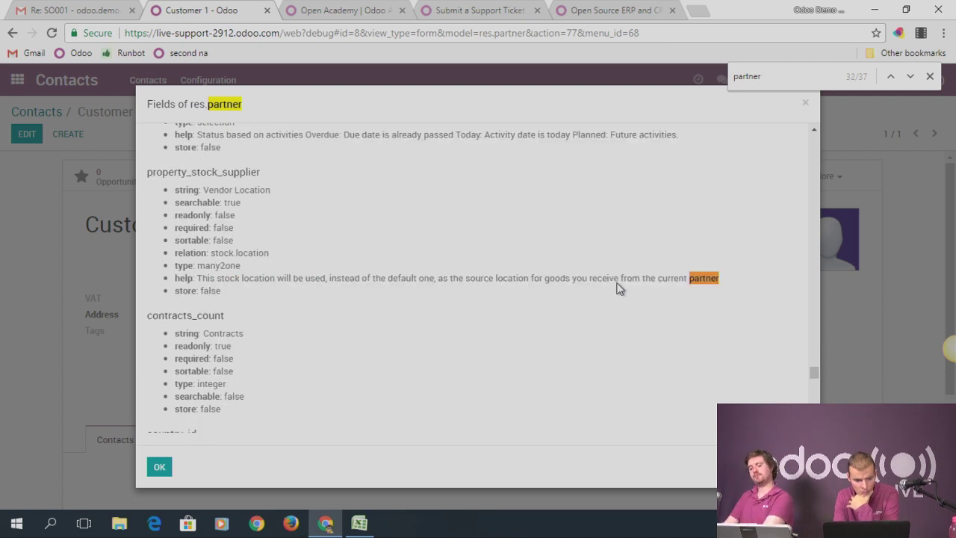
key(Return)
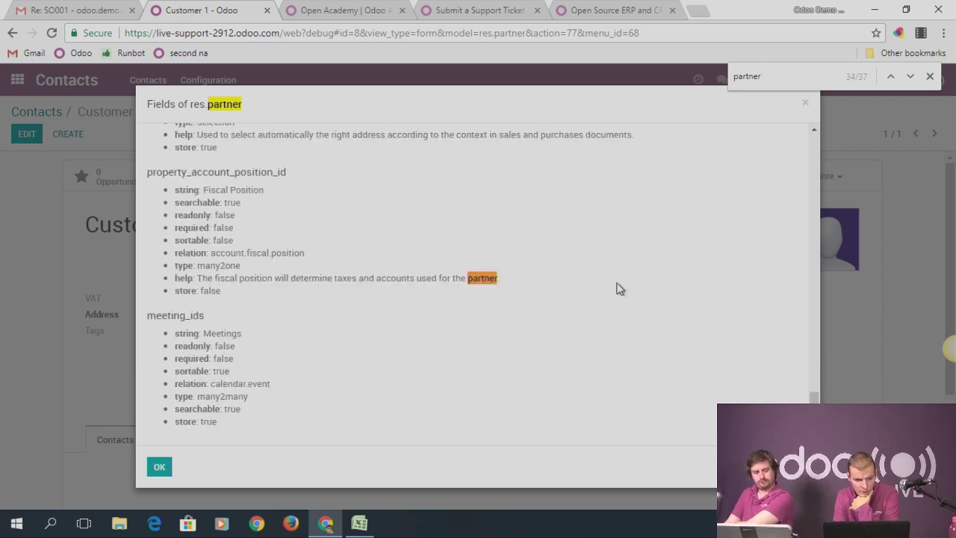
key(Return)
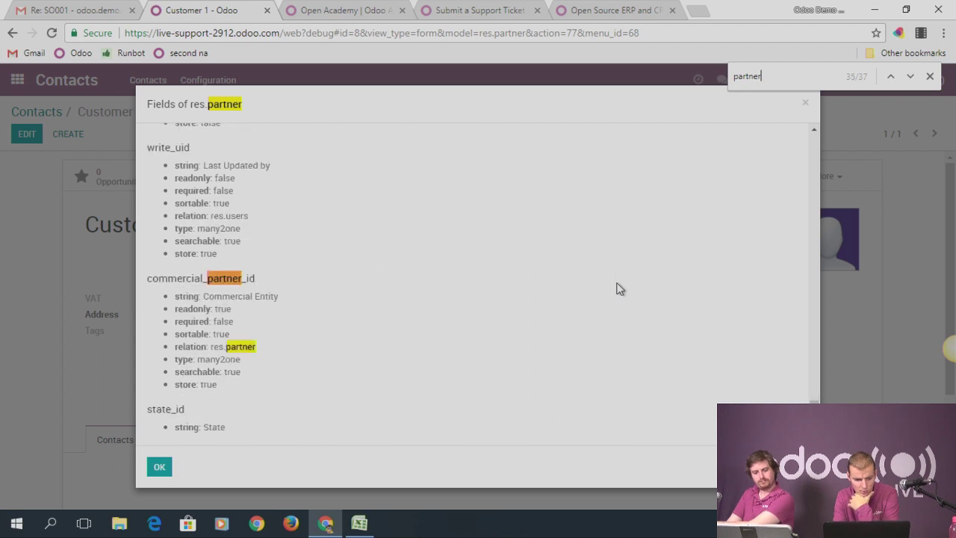
key(Return)
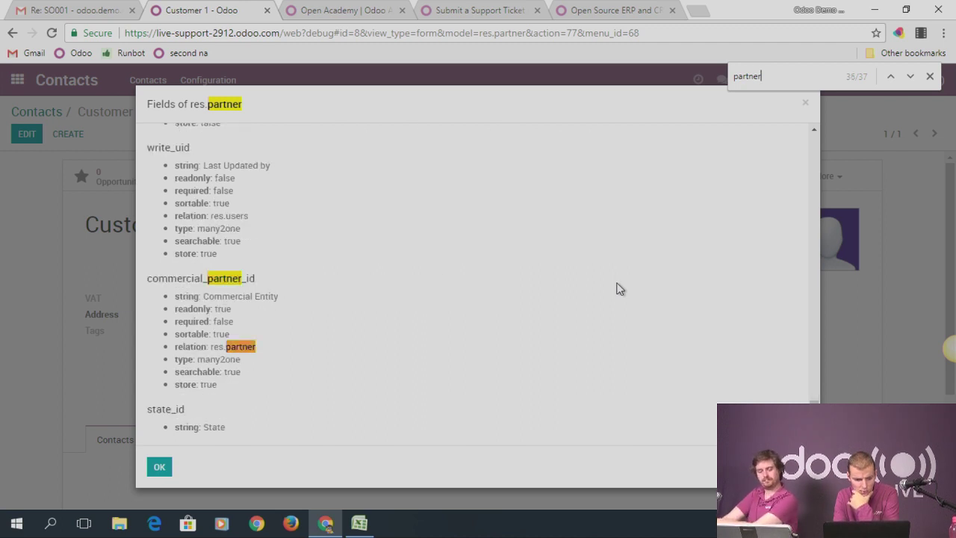
key(Return)
key(Return)
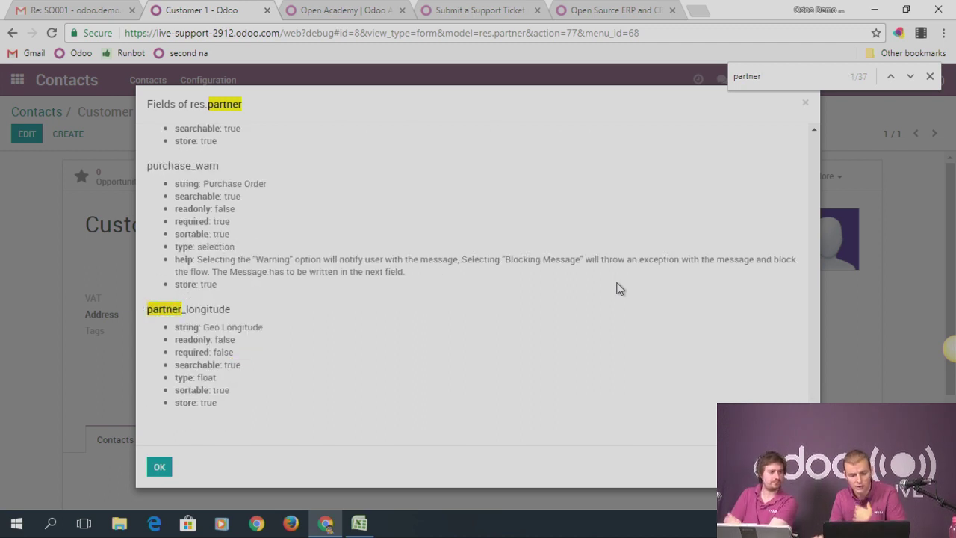
click(805, 103)
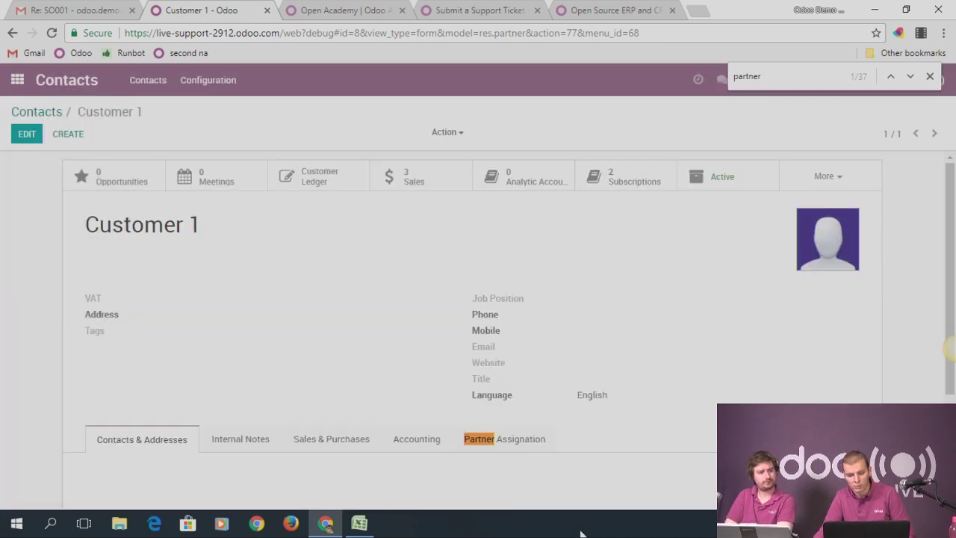
Show Customer 1's Partner Assignation tab and close the in-page find bar
click(501, 441)
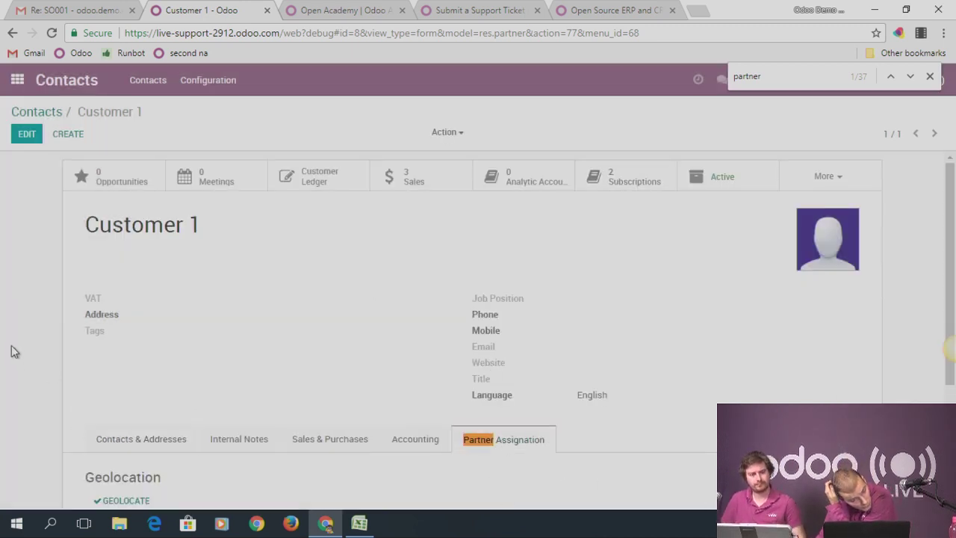
scroll(214, 312, down, 3)
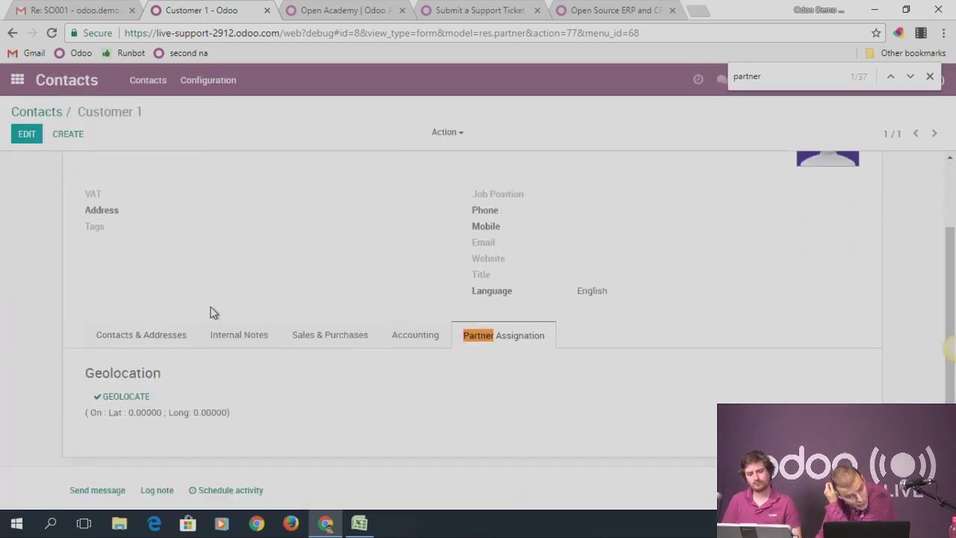
click(930, 77)
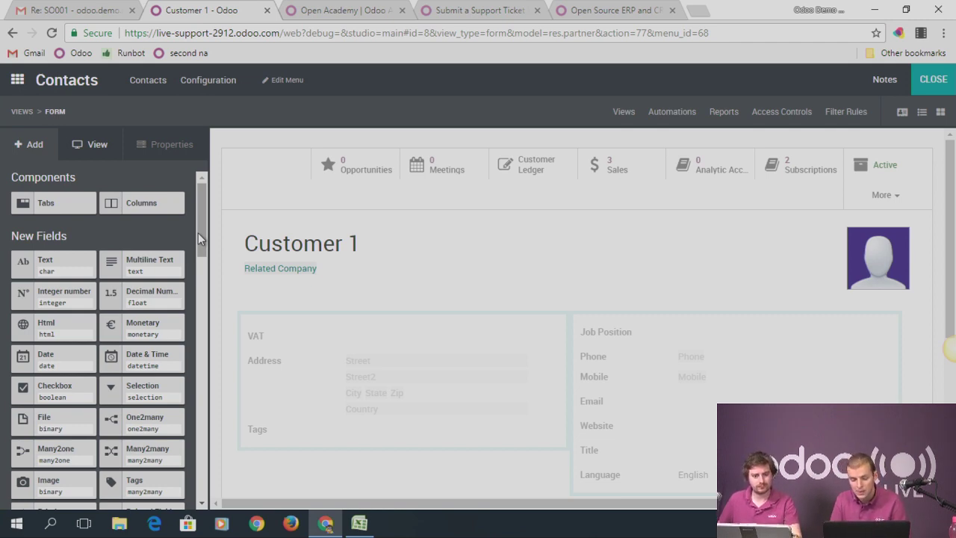
scroll(154, 316, down, 2)
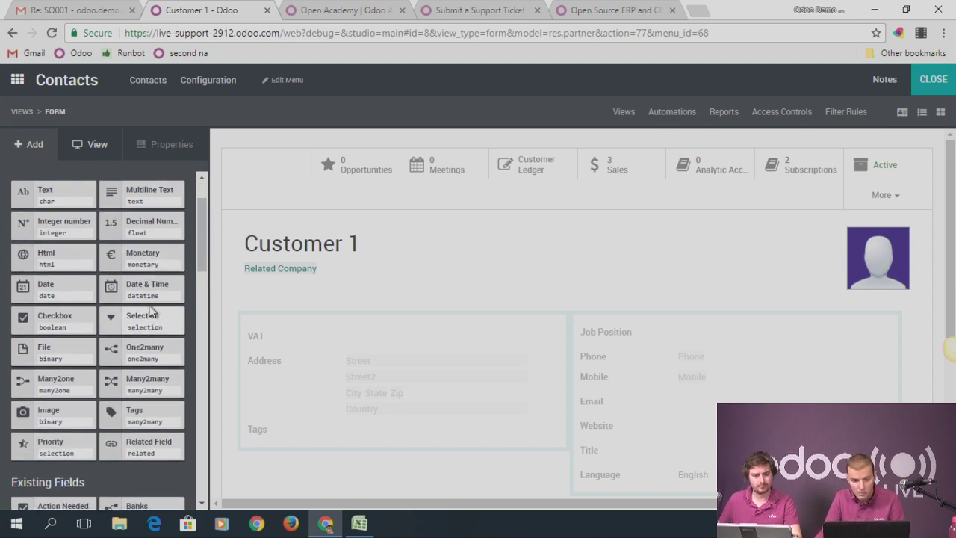
scroll(131, 329, up, 2)
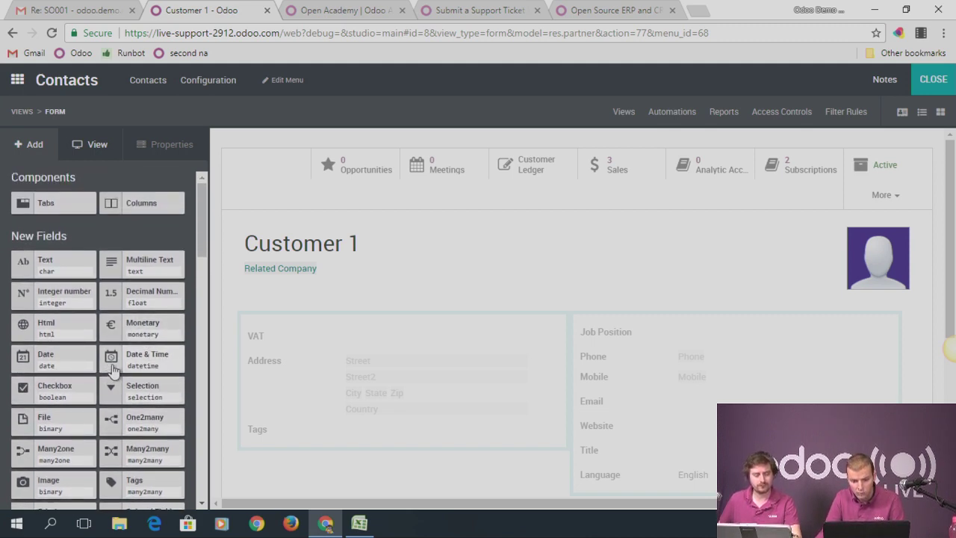
scroll(116, 370, down, 2)
scroll(337, 351, down, 2)
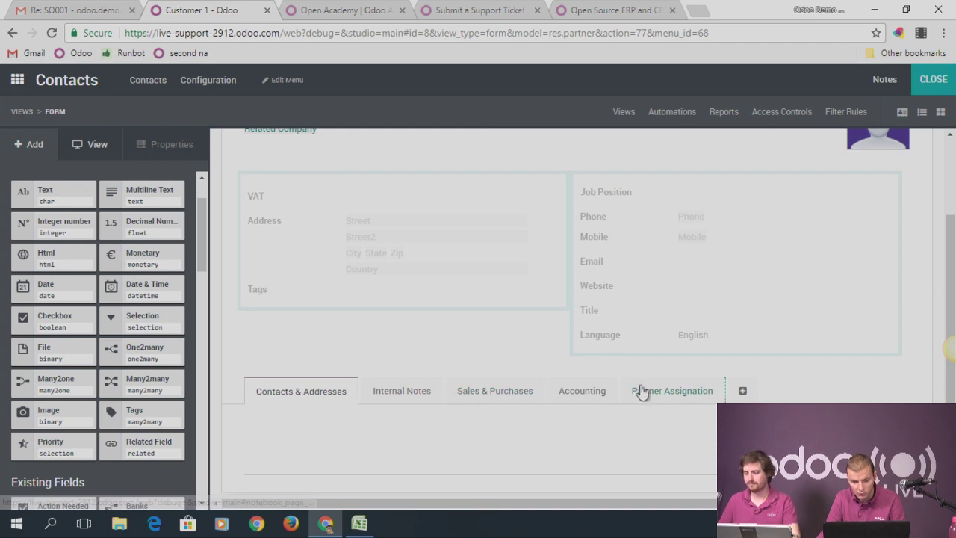
In Studio, select the Partner Assignation tab and drop a Many2one field above Geolocation
click(642, 390)
scroll(404, 321, down, 1)
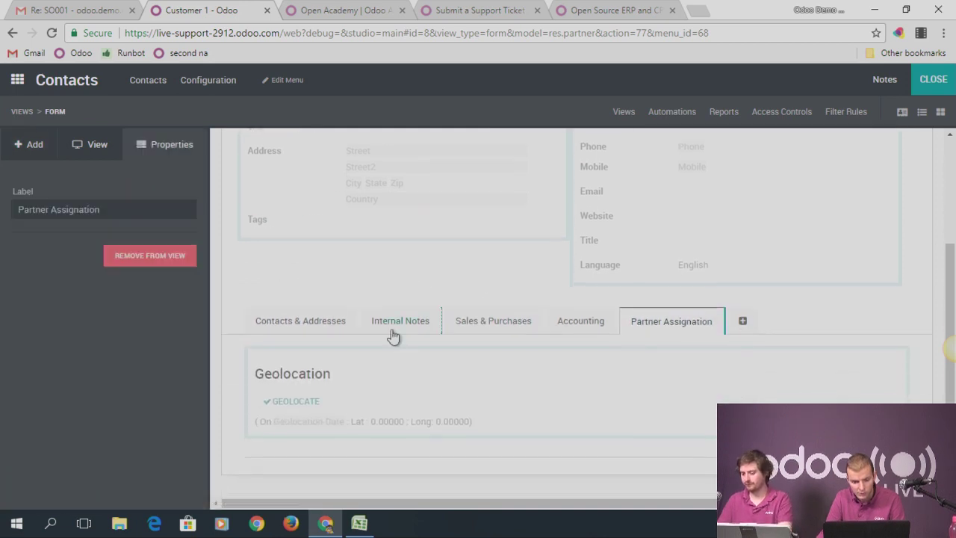
click(37, 150)
scroll(104, 294, down, 1)
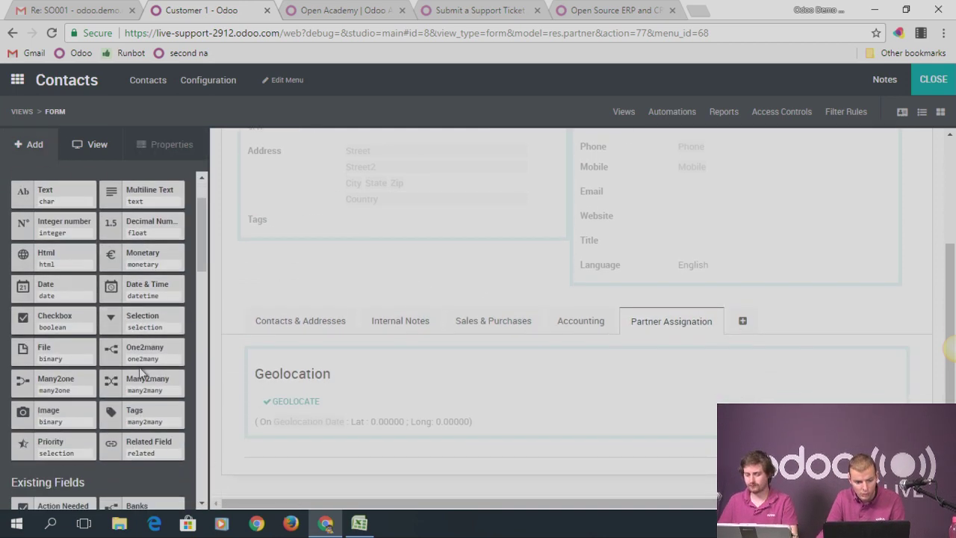
drag(180, 385, 281, 382)
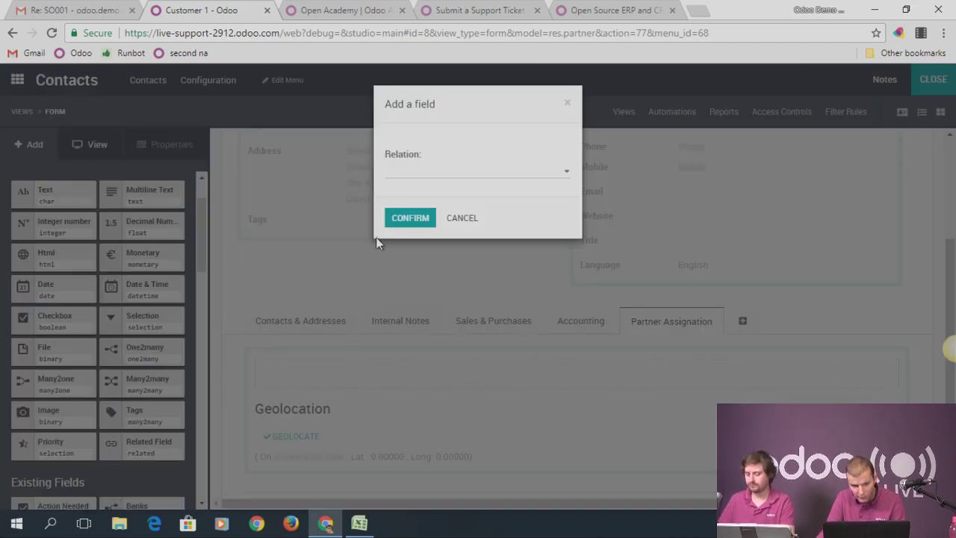
Link the Many2one field to a new 'Partner level' model and confirm it
click(402, 172)
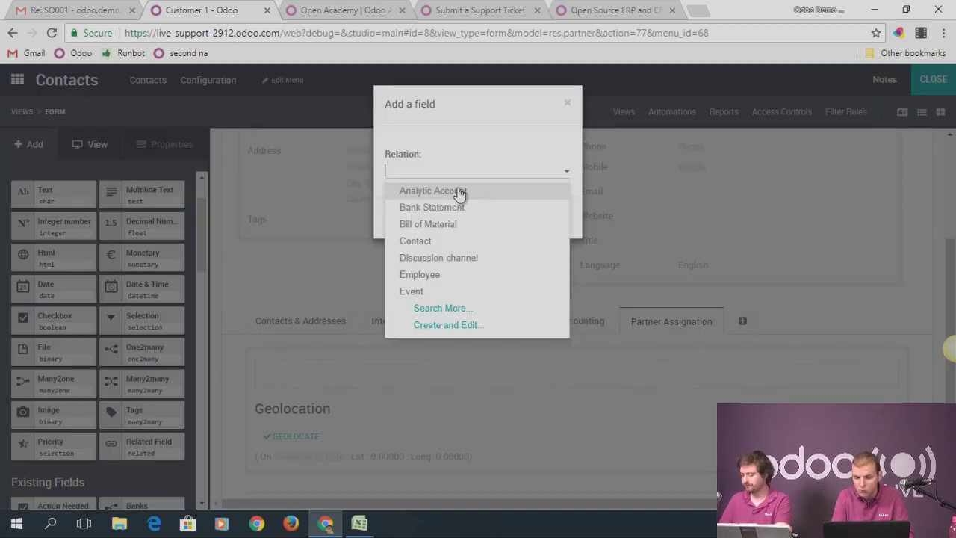
text(Partner level)
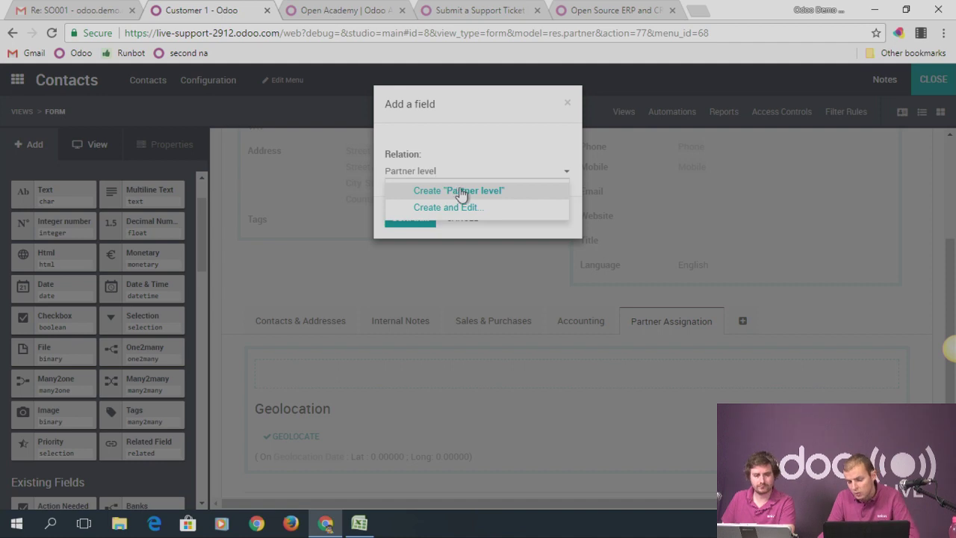
click(478, 192)
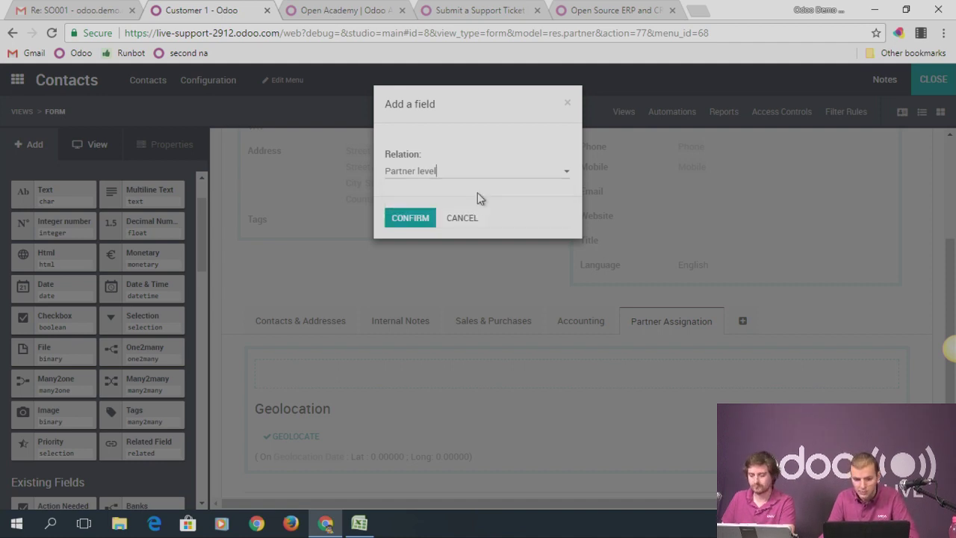
click(410, 224)
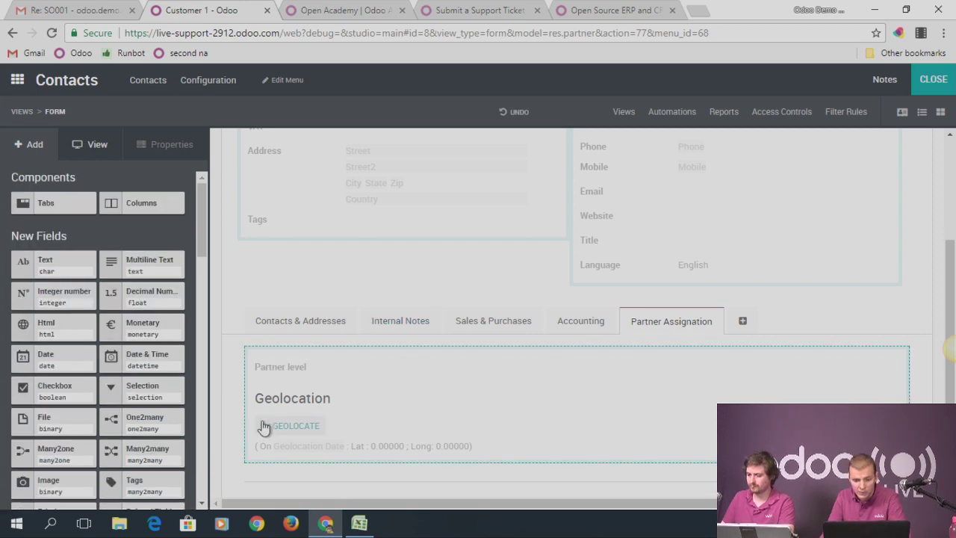
click(282, 373)
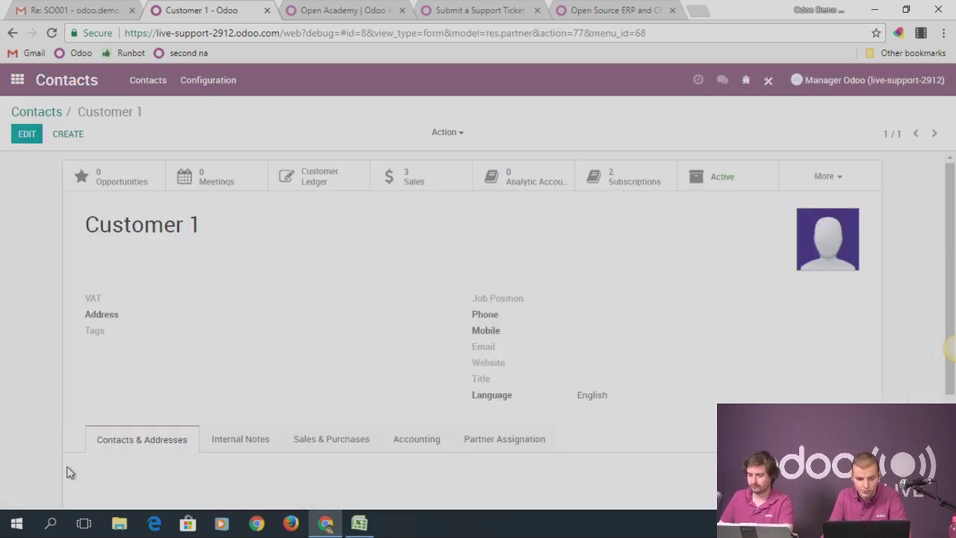
Close Studio and put Customer 1's contact into edit mode
click(484, 448)
click(27, 135)
scroll(254, 368, down, 3)
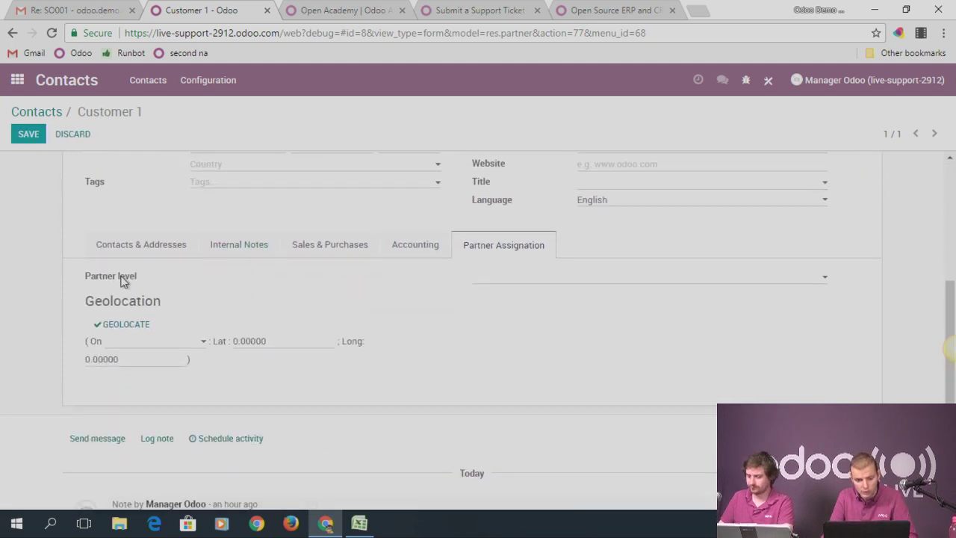
Create the 'Gold' and 'Silver' partner levels from the Partner level dropdown
click(496, 279)
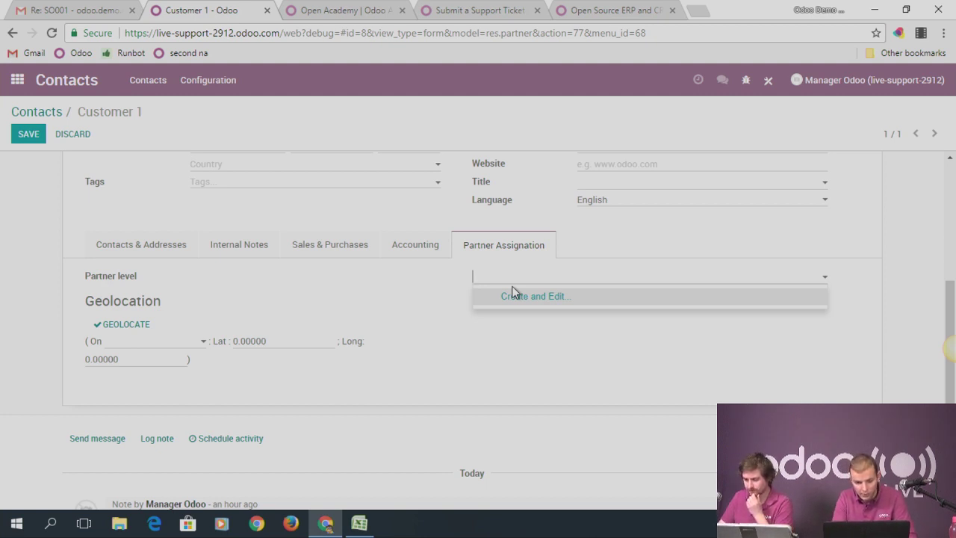
text(Gold)
click(524, 296)
double_click(523, 283)
text(Silver)
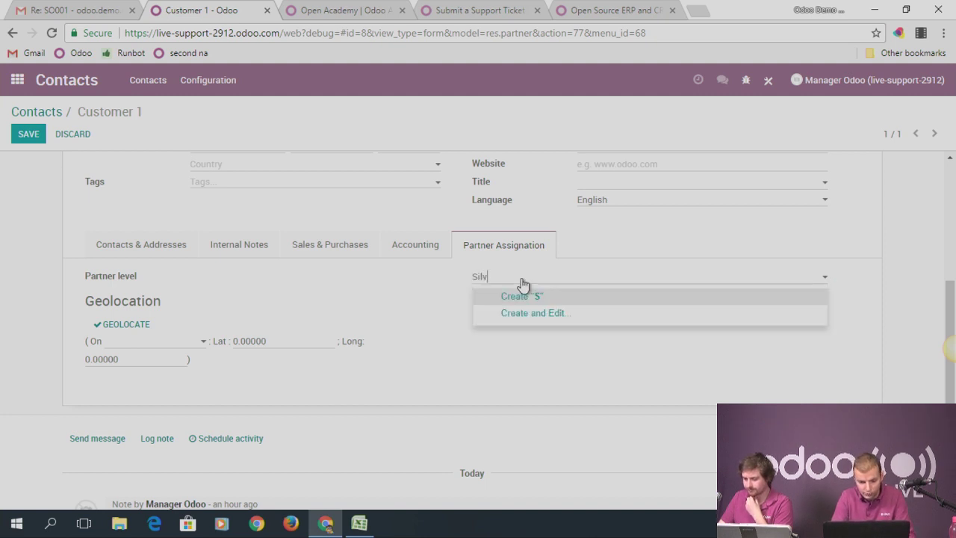
click(539, 296)
Set Customer 1's Partner level to Gold and save the contact
double_click(515, 282)
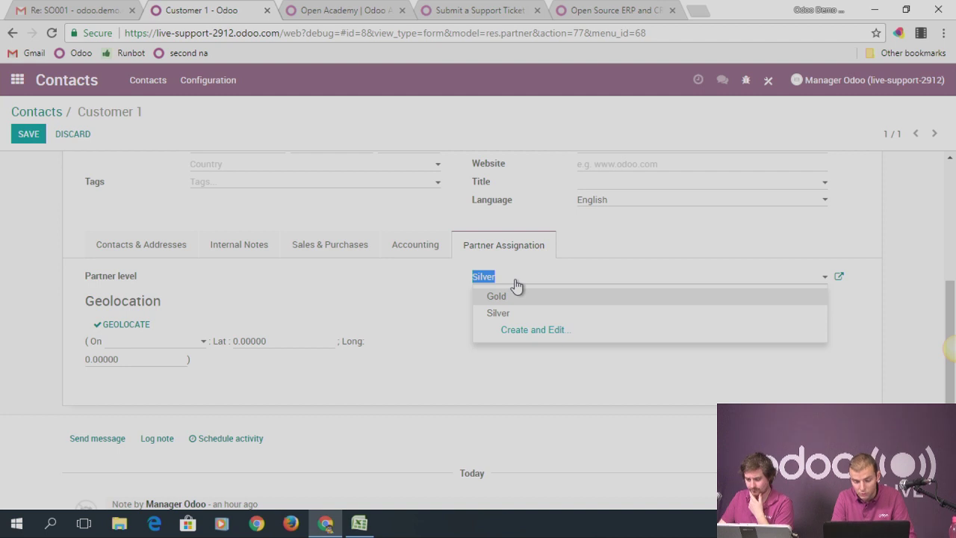
key(BackSpace)
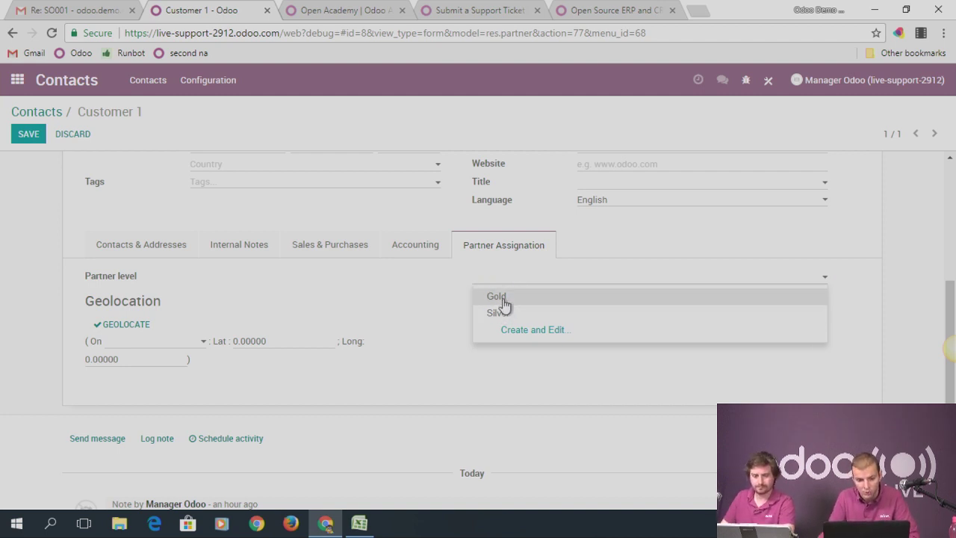
click(502, 298)
click(24, 138)
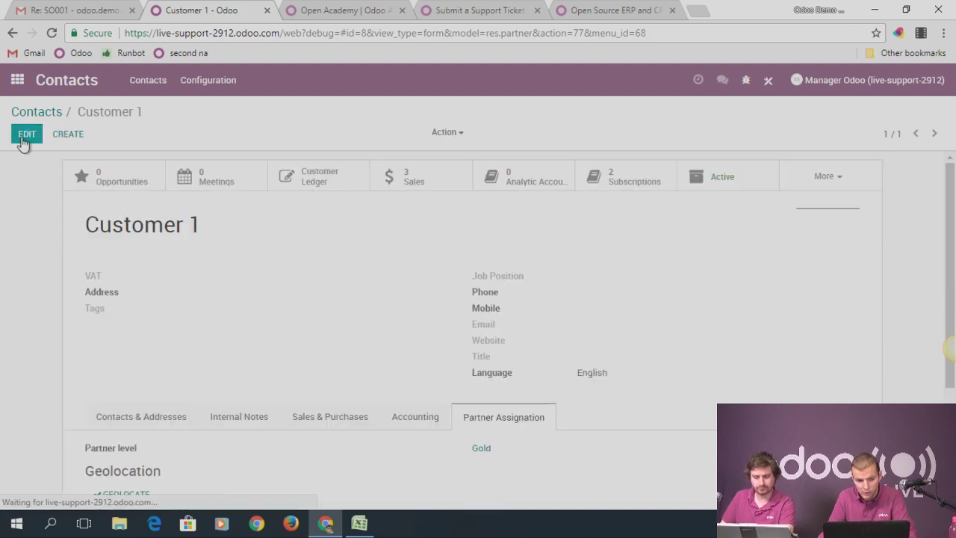
Group the contacts overview by the custom Partner level field
click(37, 112)
click(563, 138)
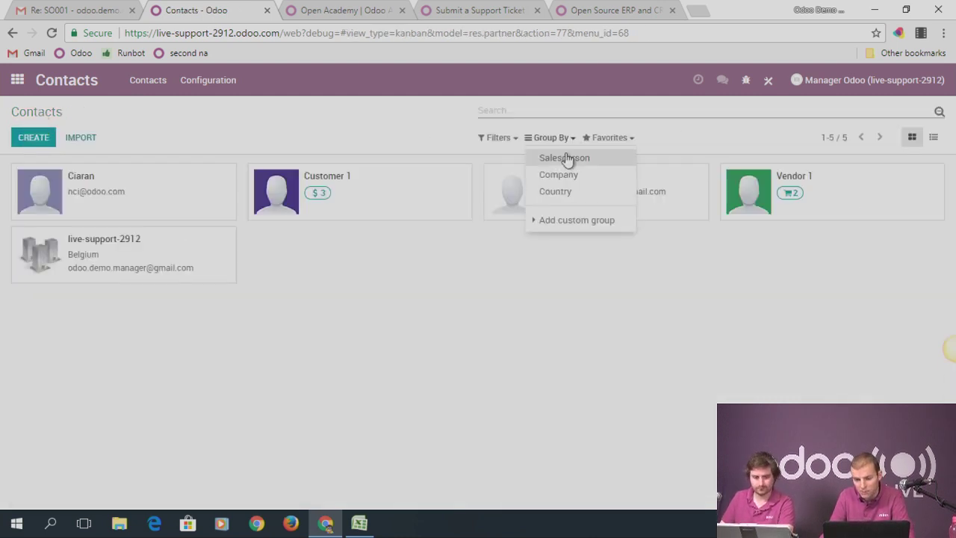
click(573, 220)
click(568, 237)
scroll(609, 346, down, 7)
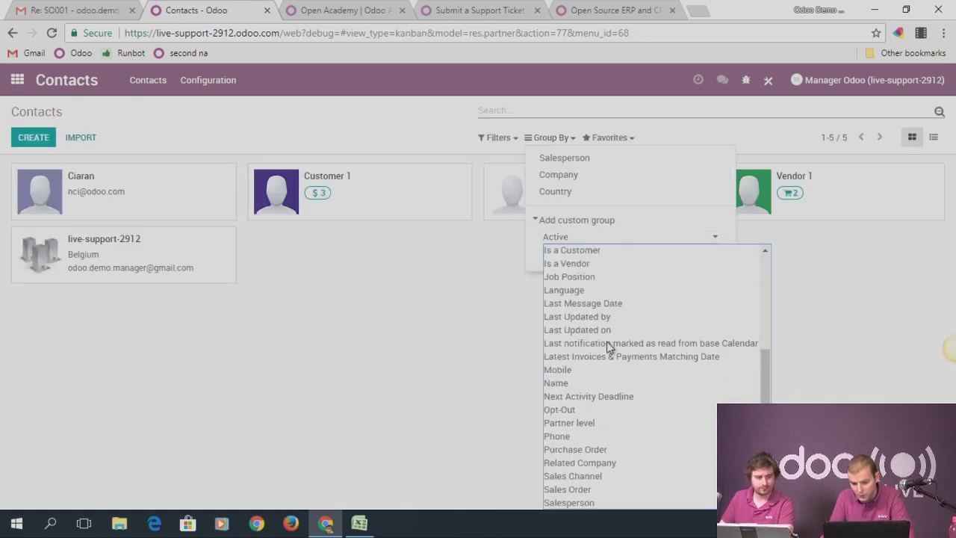
scroll(608, 346, down, 3)
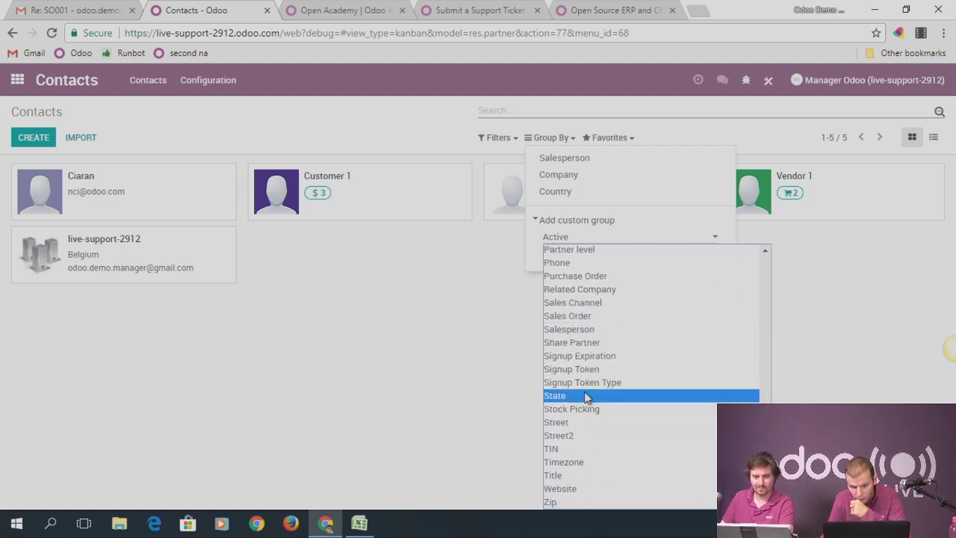
scroll(589, 329, up, 4)
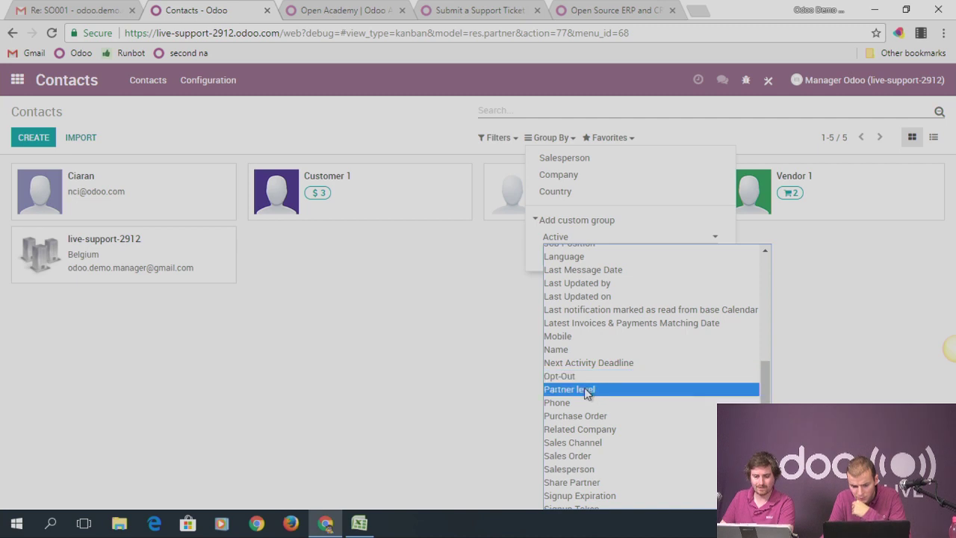
click(562, 389)
click(562, 256)
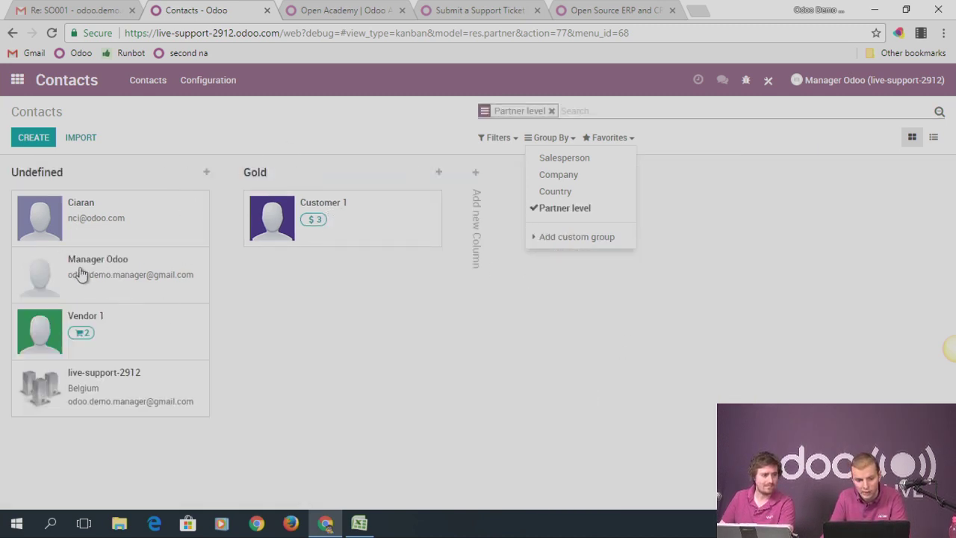
Move Vendor 1 into Gold, check its Partner Assignation tab, and open Studio's Edit Menu
drag(138, 331, 366, 295)
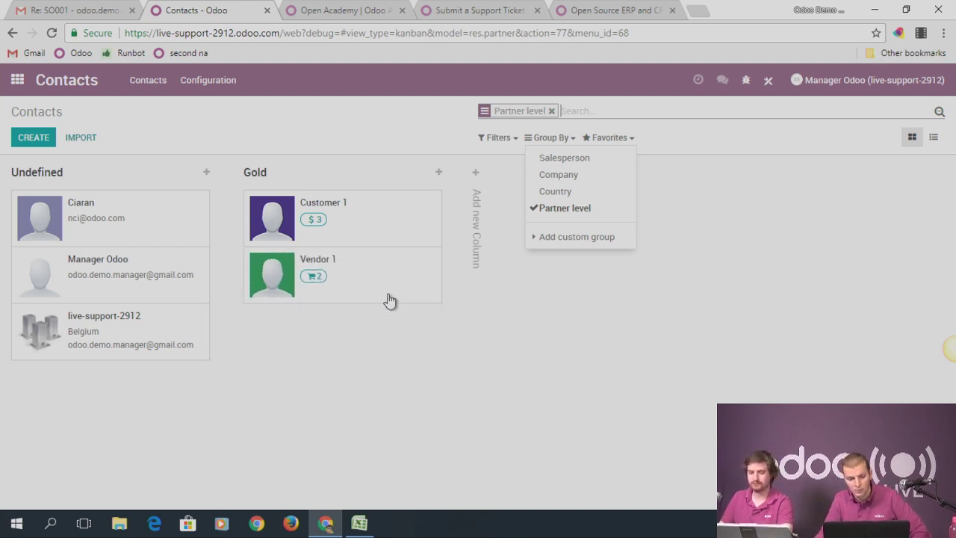
click(381, 294)
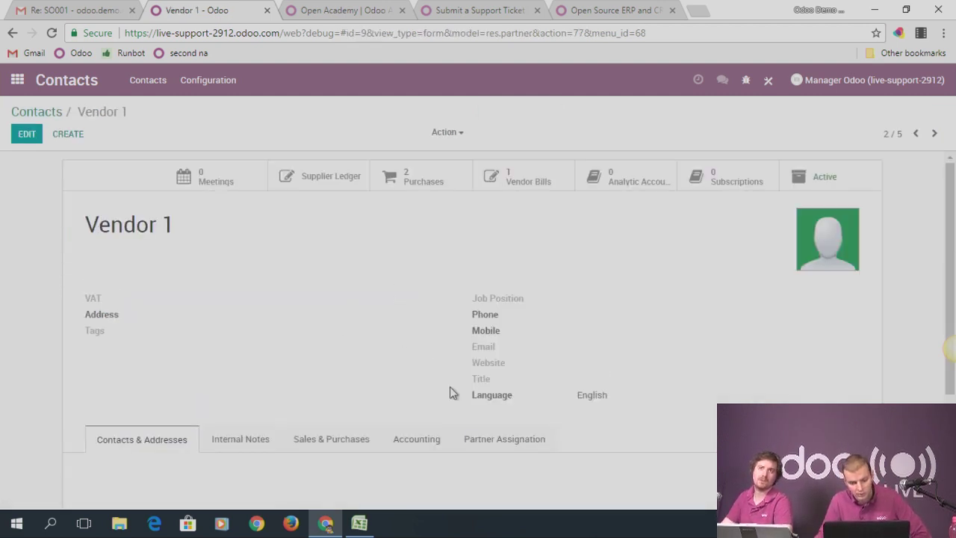
click(484, 439)
scroll(348, 390, down, 2)
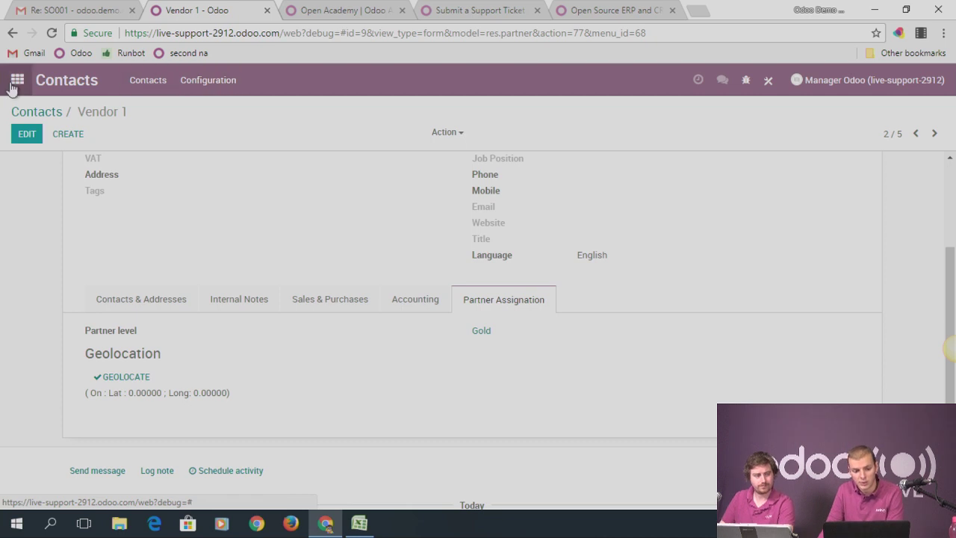
click(766, 86)
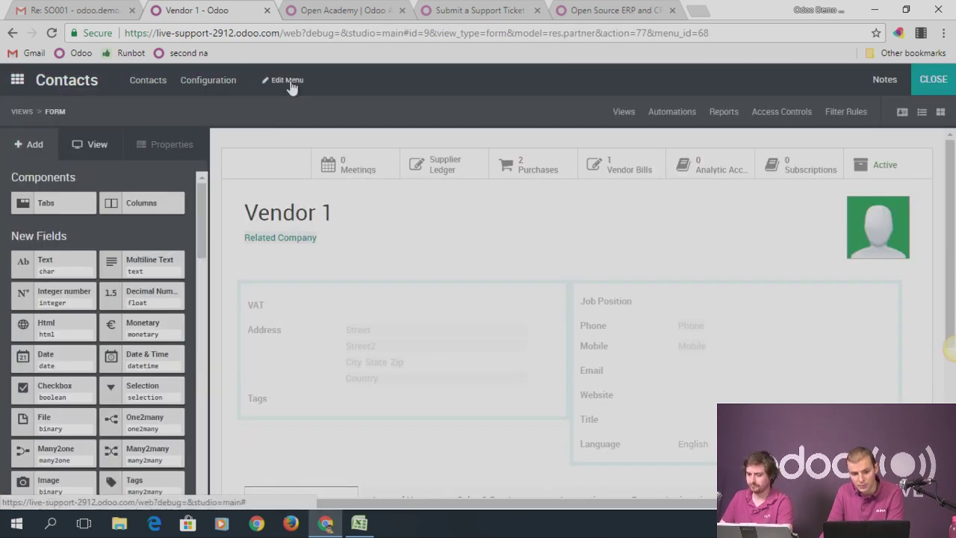
click(292, 88)
Create a new menu 'Partner levels' using the Partner level model
scroll(418, 305, down, 1)
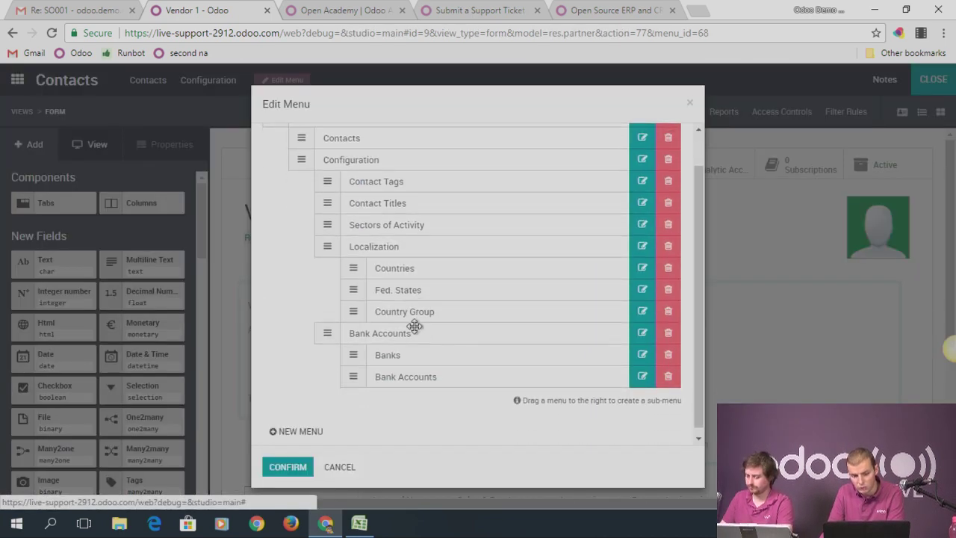
click(288, 424)
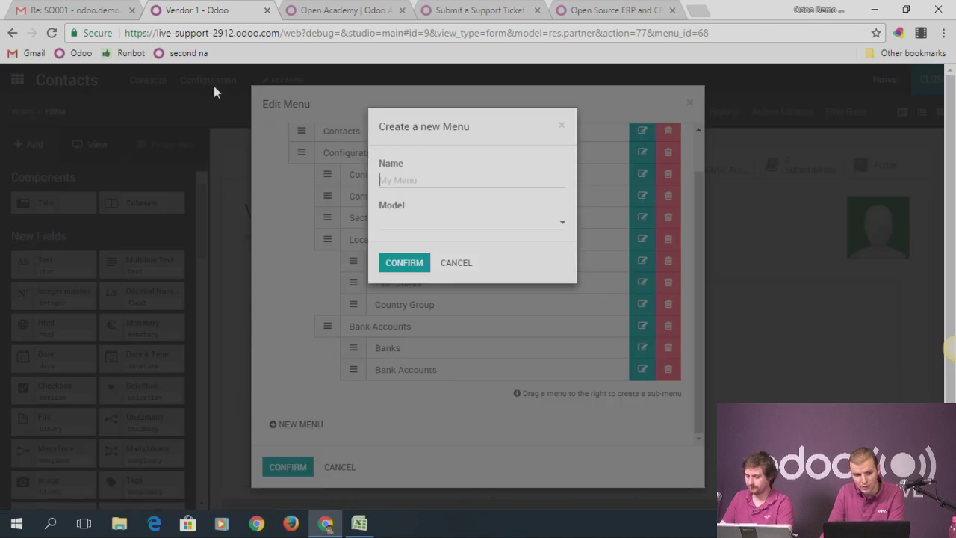
text(Partner levels)
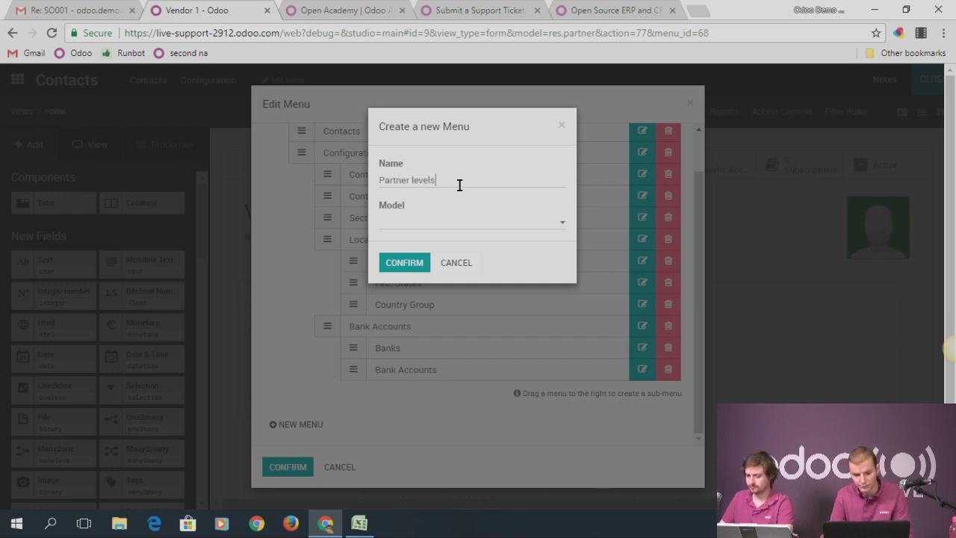
click(454, 222)
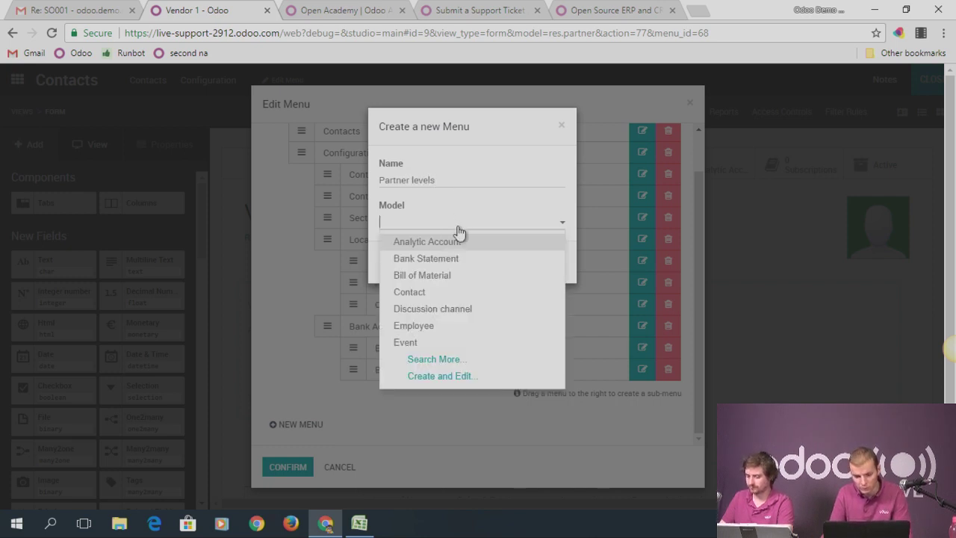
text(partner)
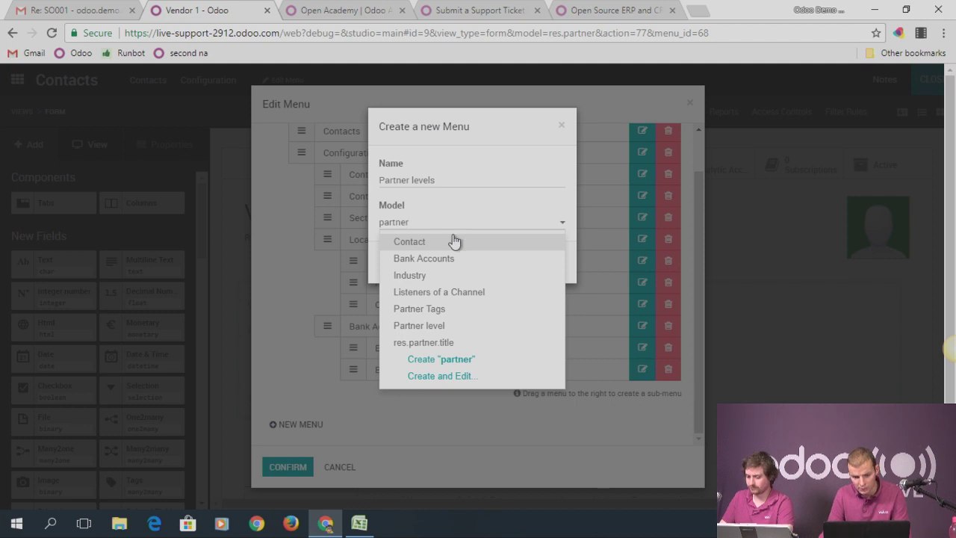
text( le)
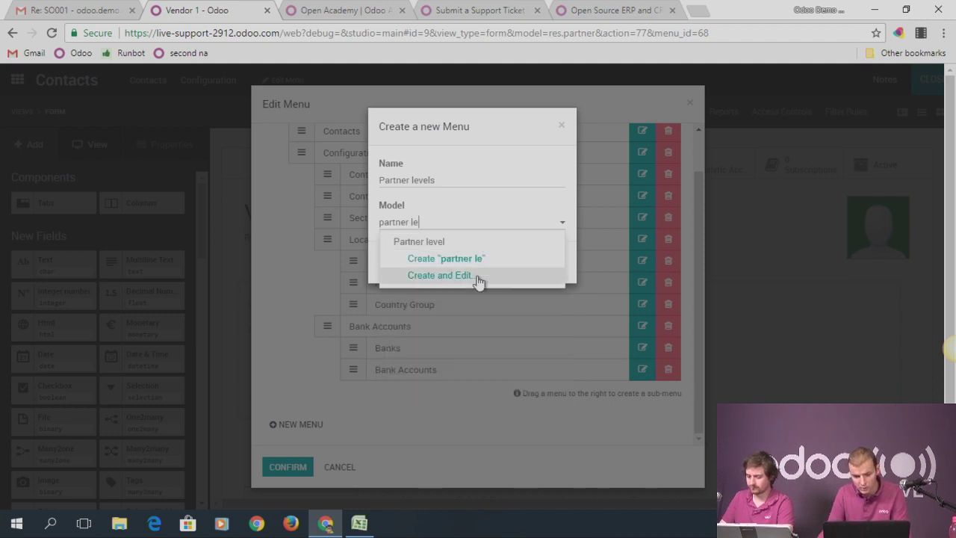
click(444, 241)
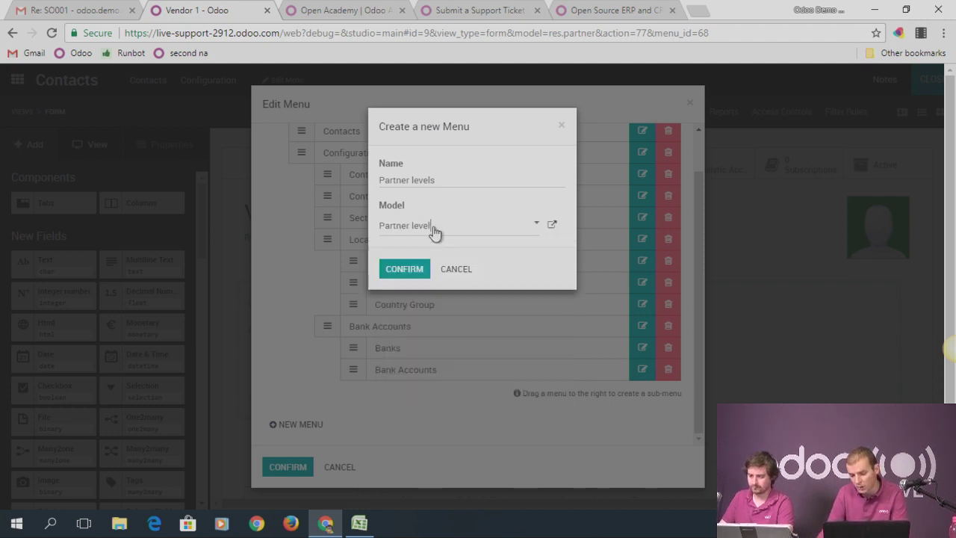
click(403, 269)
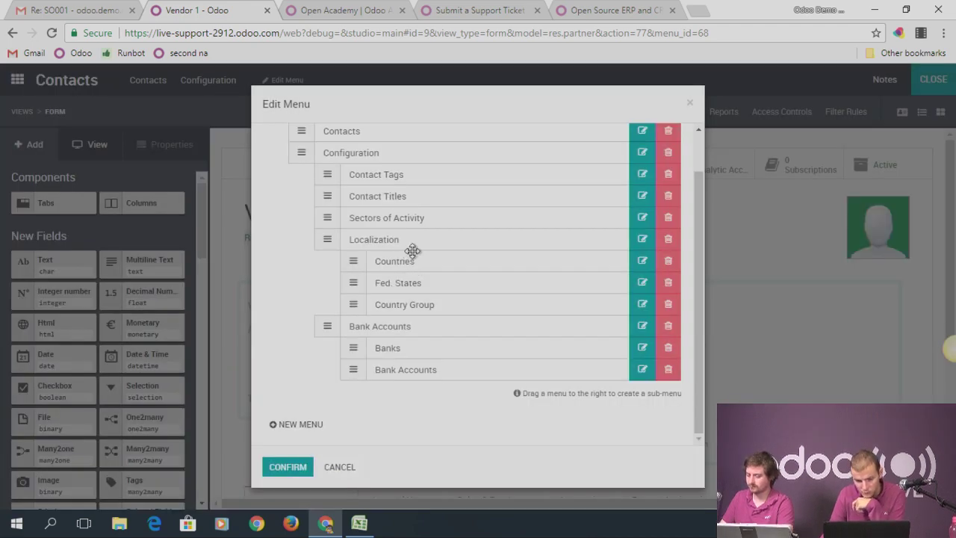
Move Partner levels just below Contact Tags and confirm the menu structure
scroll(388, 291, down, 1)
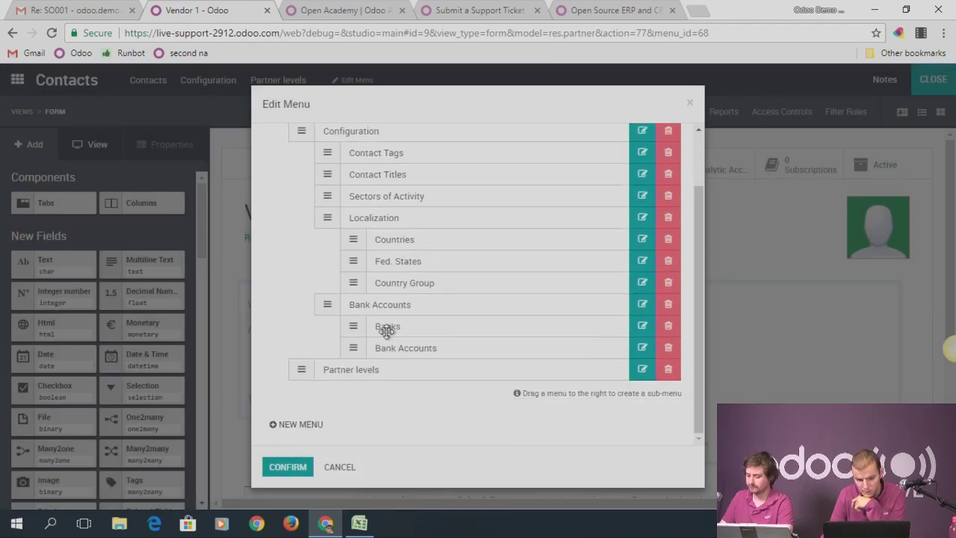
drag(305, 375, 328, 196)
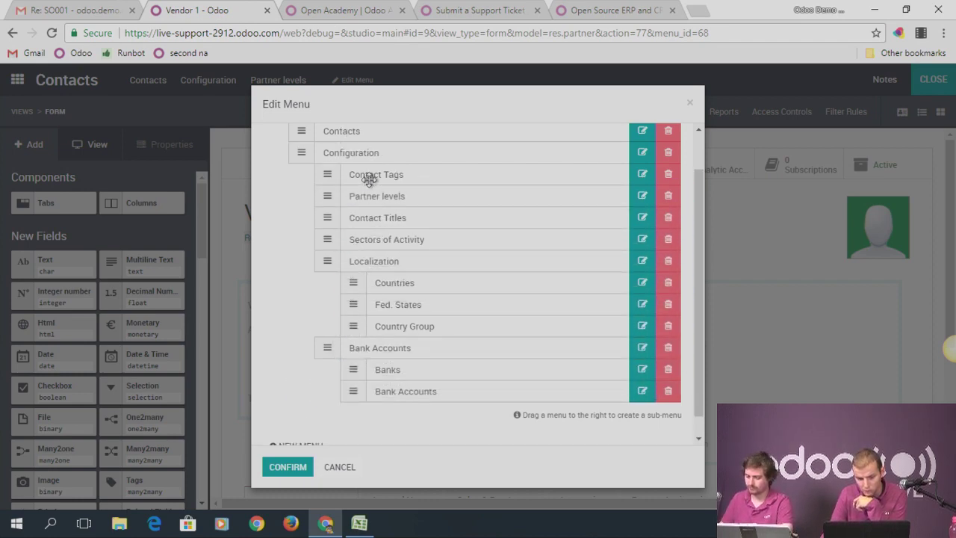
click(287, 467)
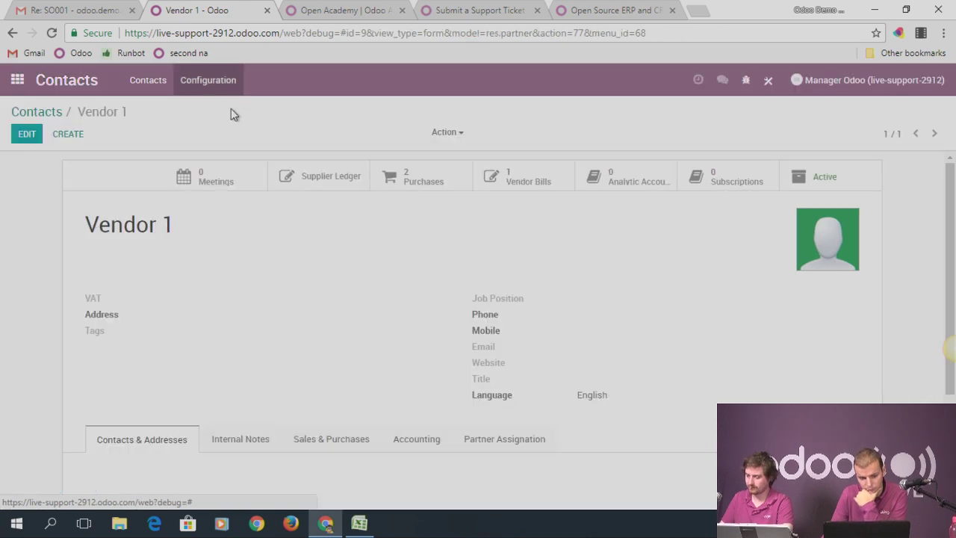
Open Configuration > Partner levels, try and discard a new level, then go to the apps home
click(231, 96)
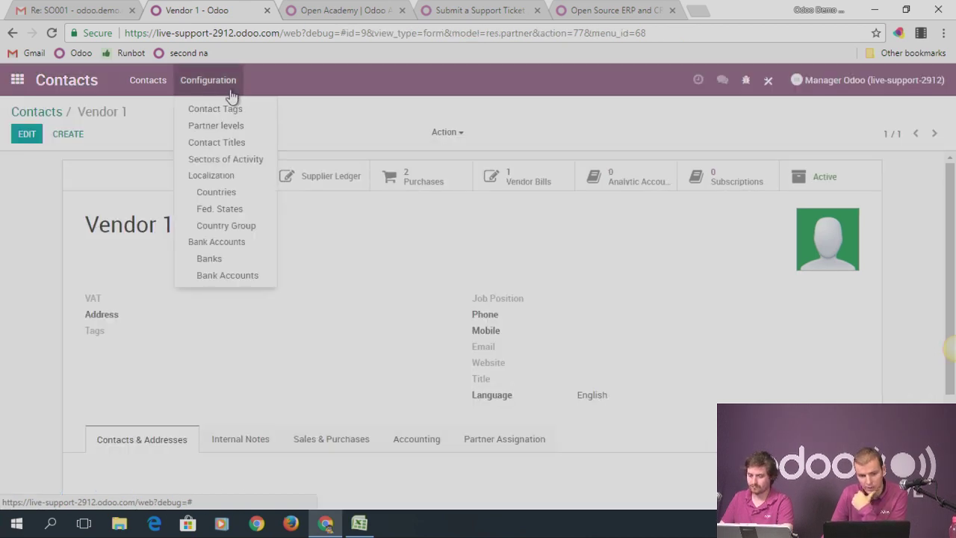
click(224, 127)
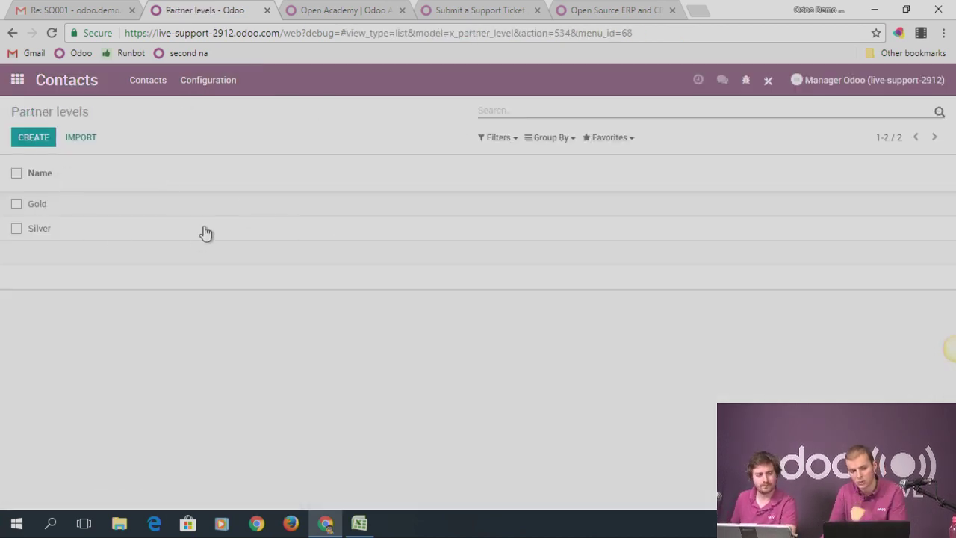
click(30, 138)
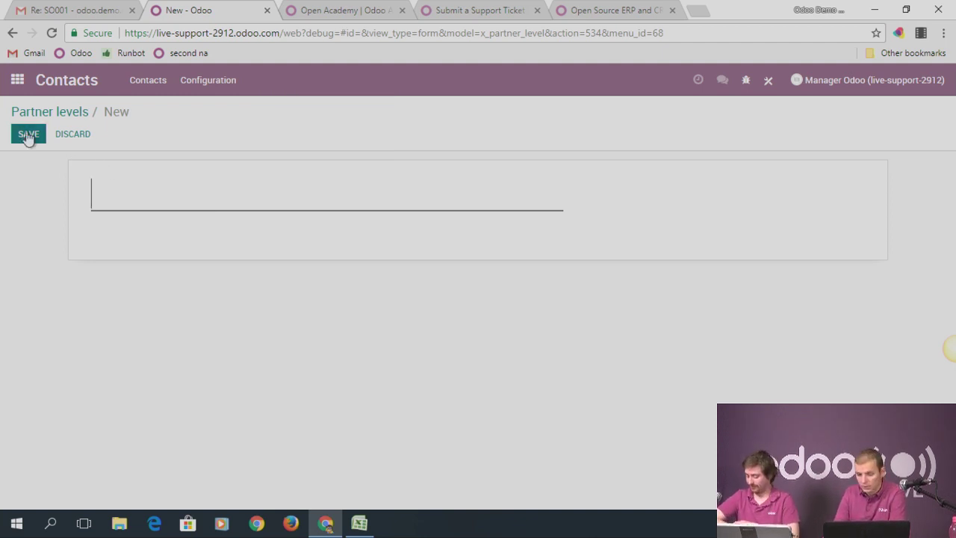
click(79, 113)
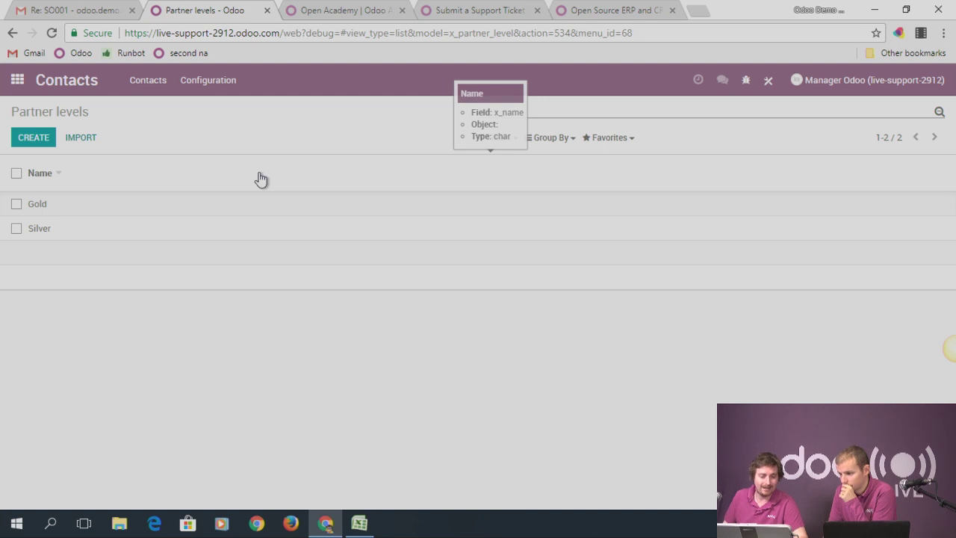
click(21, 81)
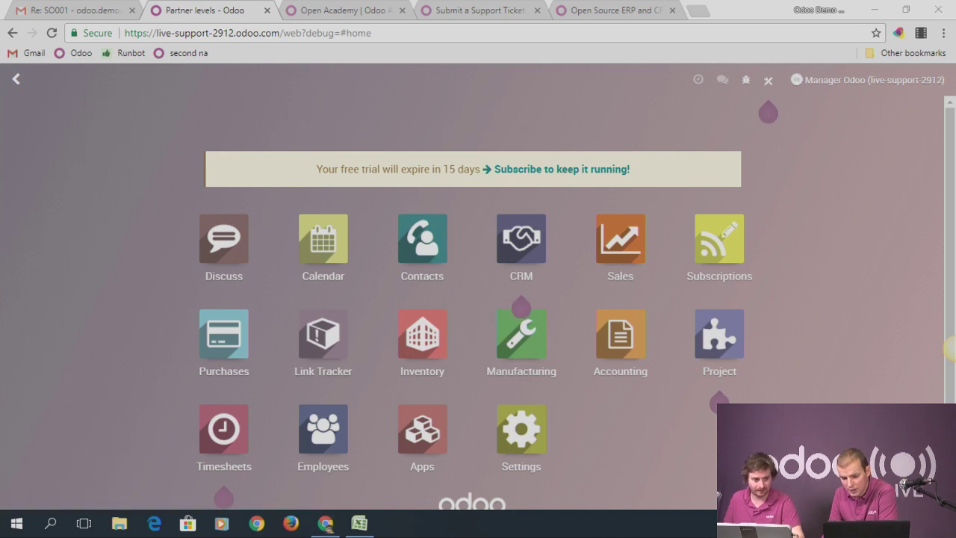
click(923, 523)
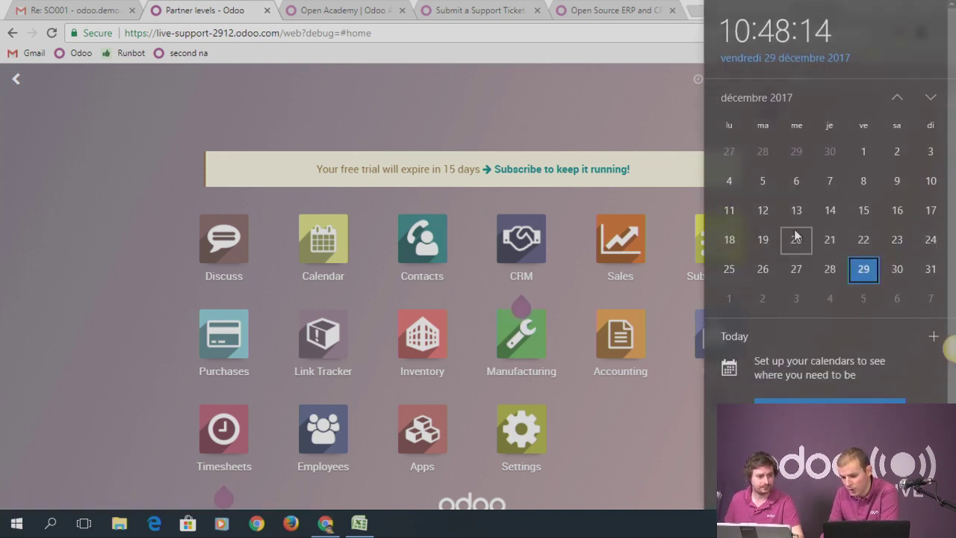
Close the Windows calendar flyout and open the Settings app
scroll(797, 232, down, 2)
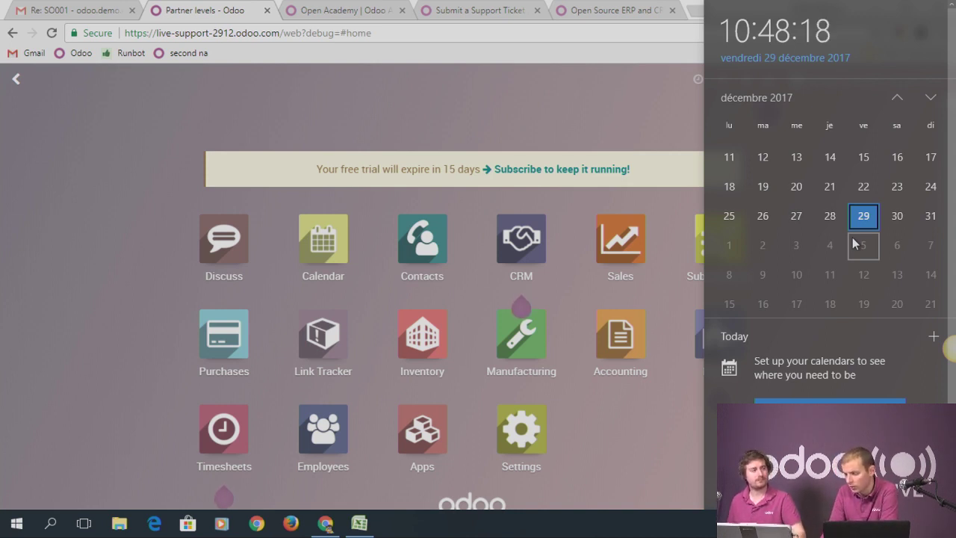
scroll(852, 237, down, 1)
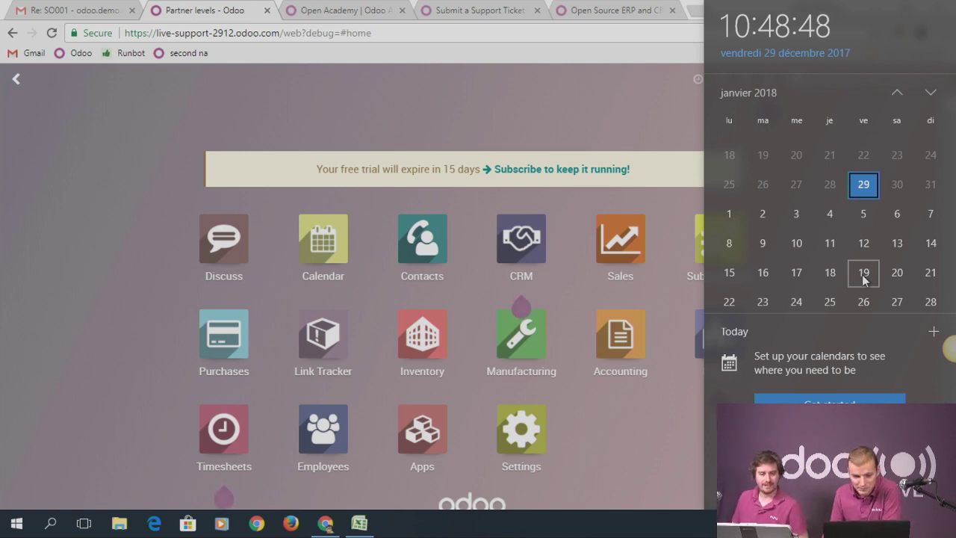
click(216, 105)
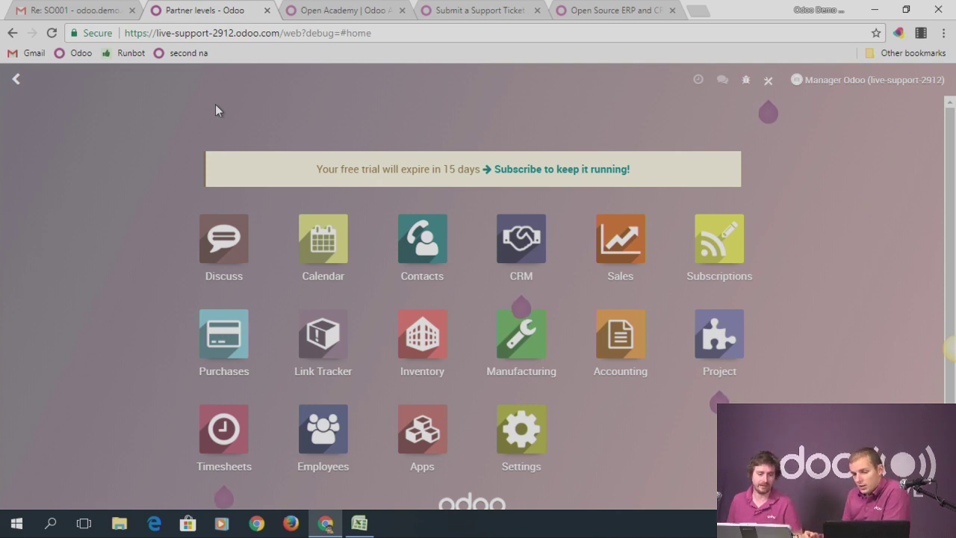
click(520, 430)
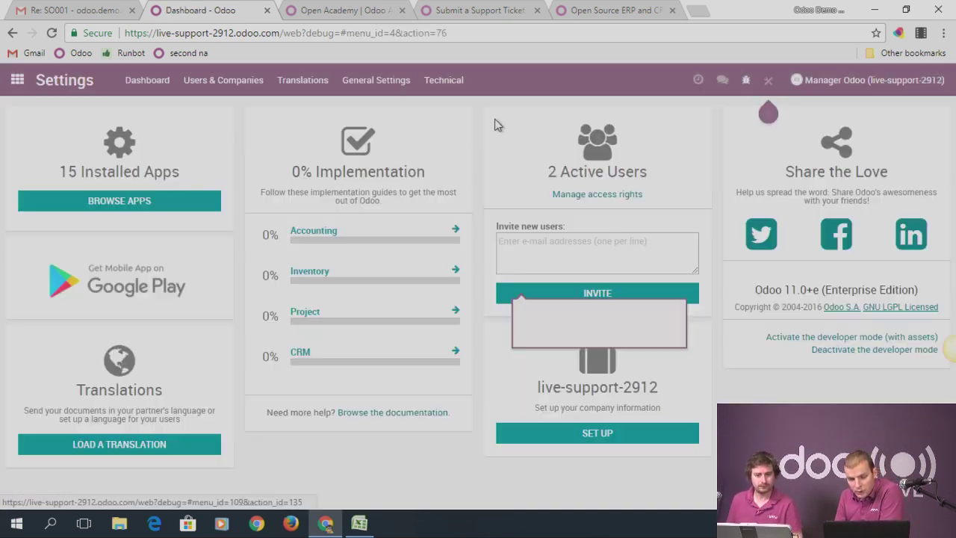
Open Technical > Record Rules filtered on 'warehouse'
click(446, 83)
scroll(502, 351, down, 10)
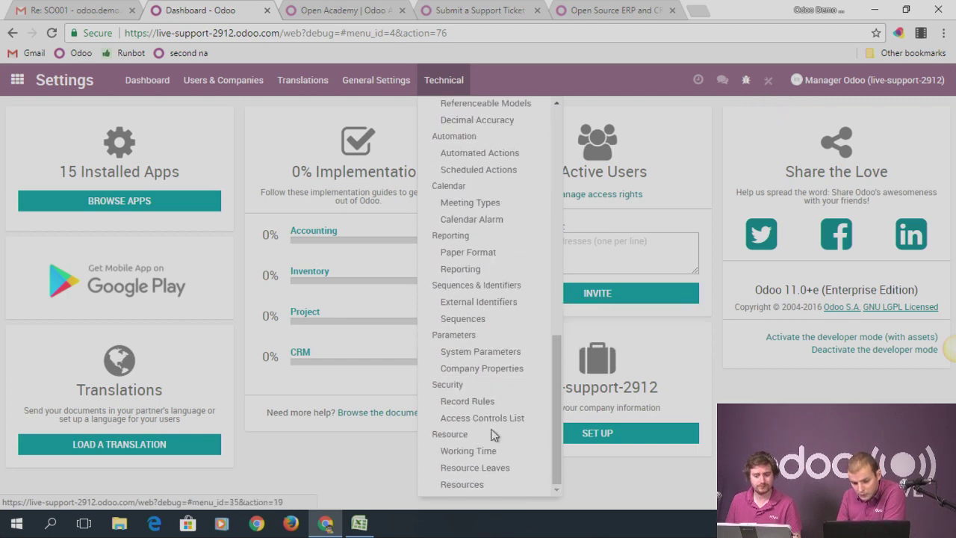
click(478, 403)
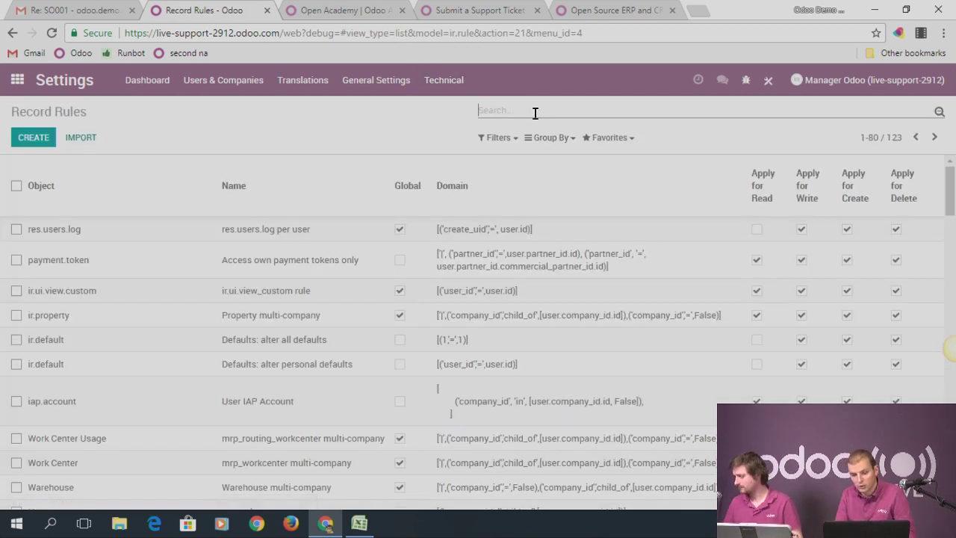
text(warehouse)
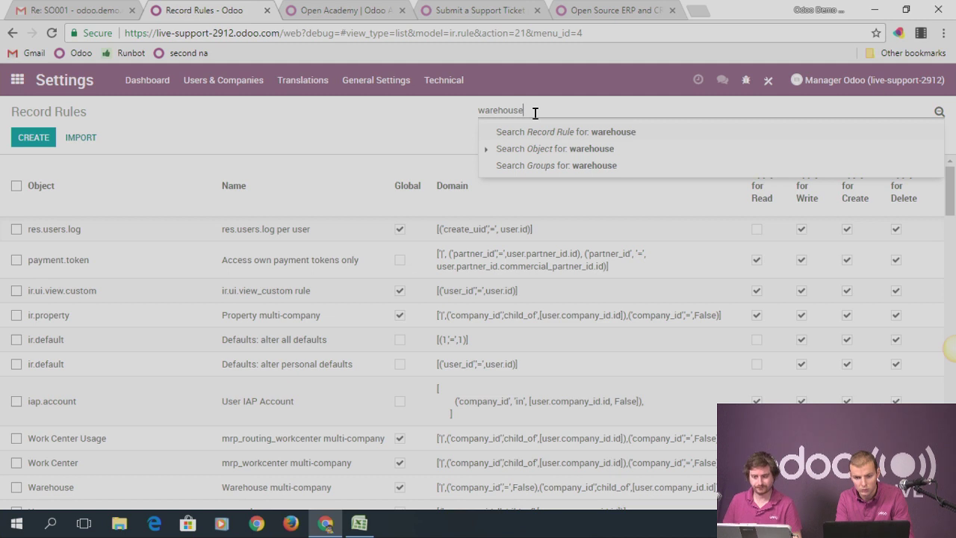
key(Return)
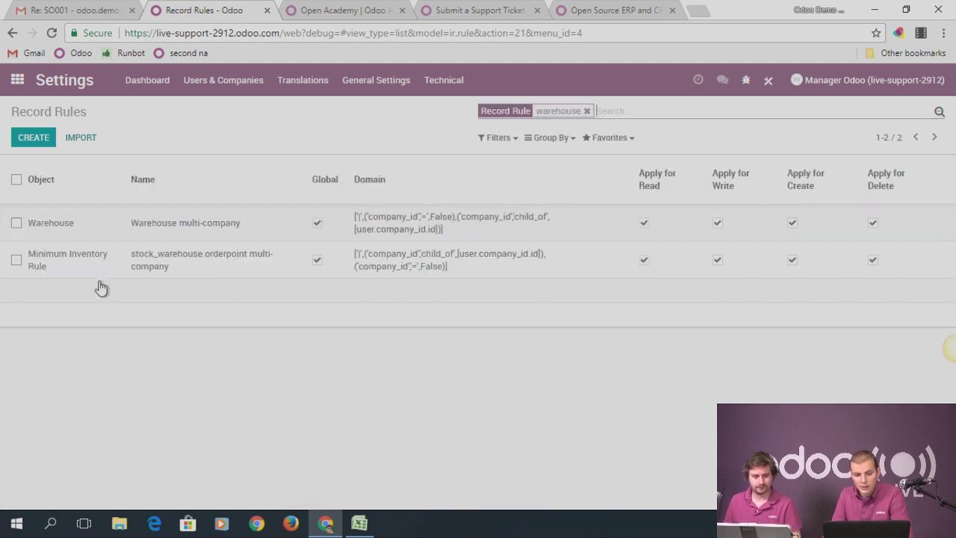
Inspect the Warehouse multi-company rule's domain, then return to the rules list
click(167, 222)
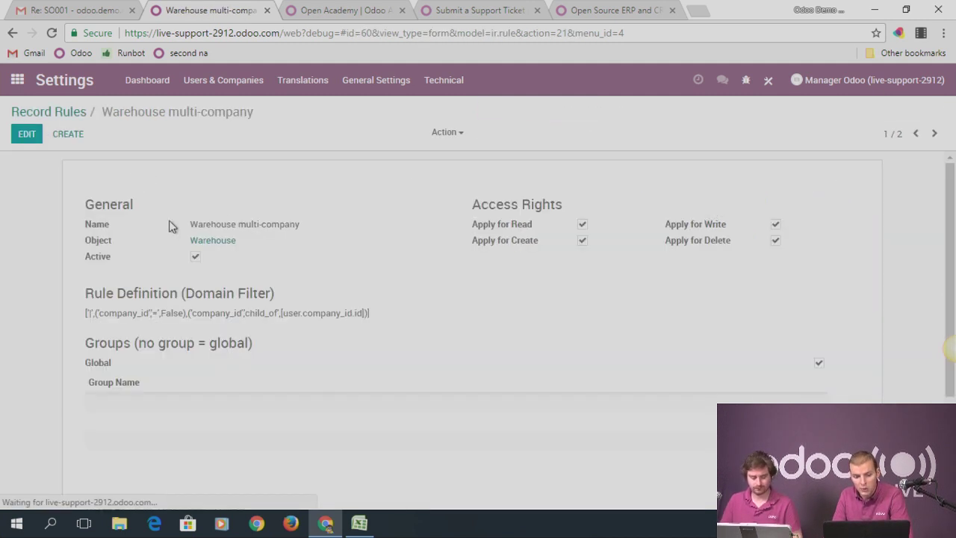
drag(87, 313, 155, 313)
double_click(162, 312)
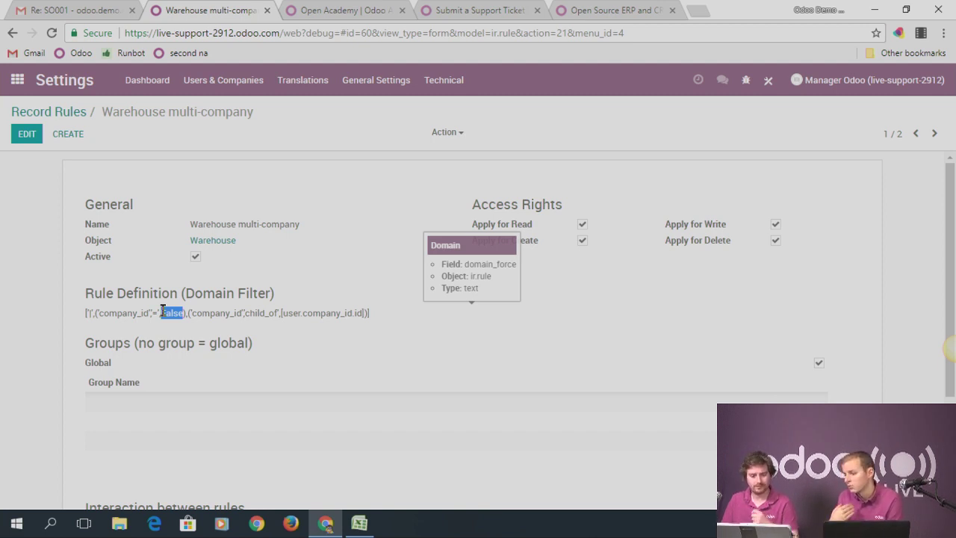
click(75, 112)
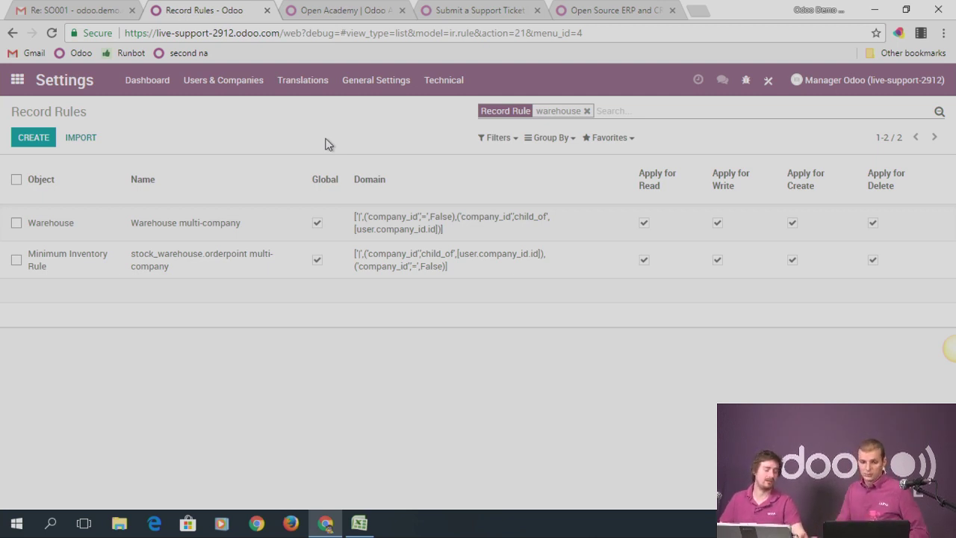
Create new quotations in both user sessions and check their default warehouse under Other Information
click(442, 89)
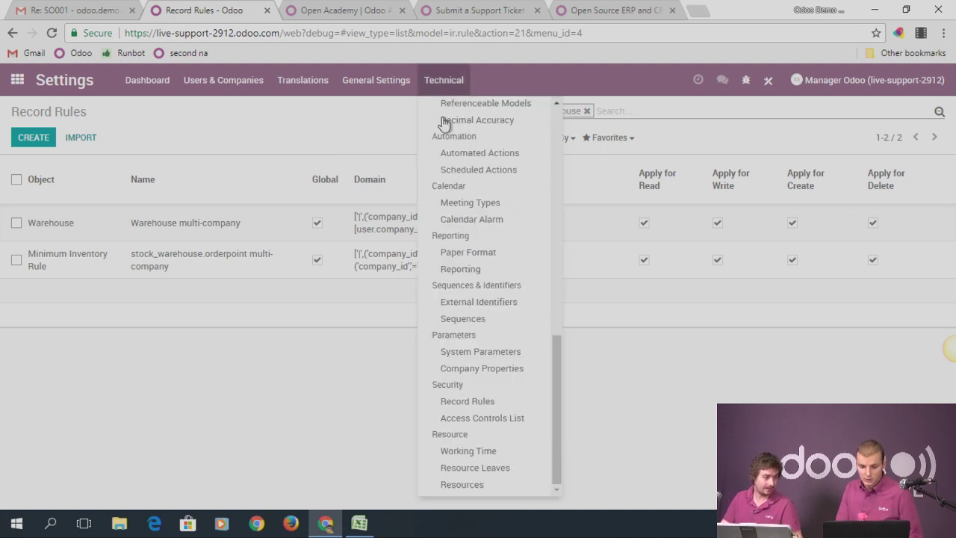
click(17, 80)
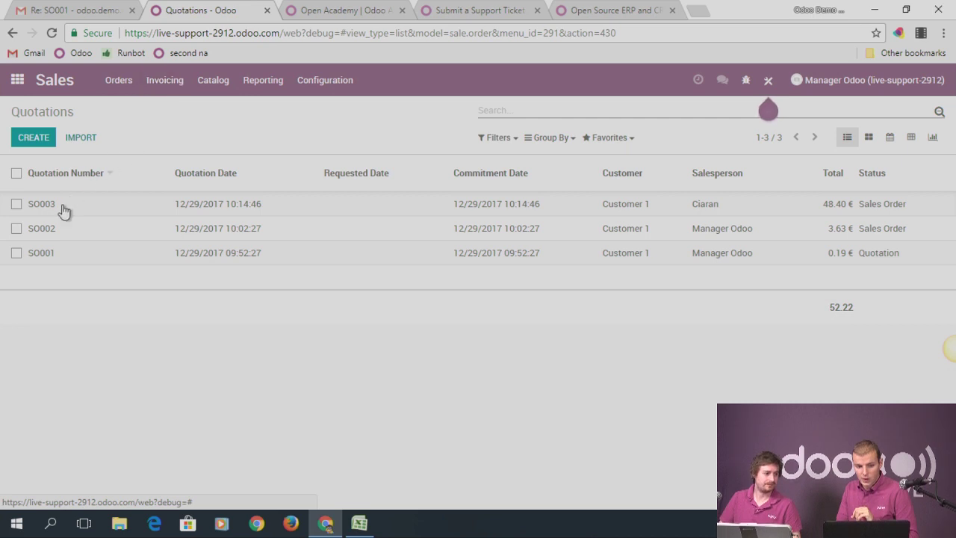
click(34, 141)
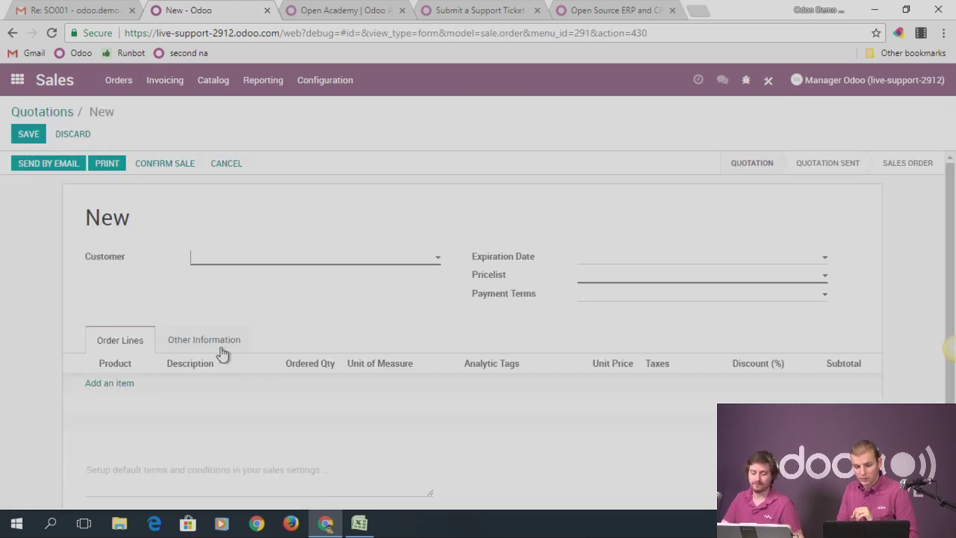
click(232, 348)
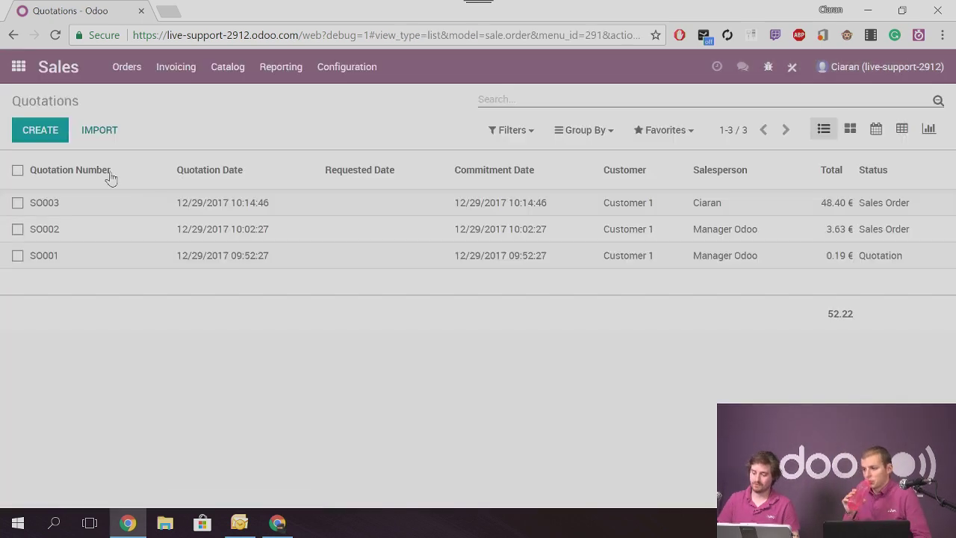
key(alt+c)
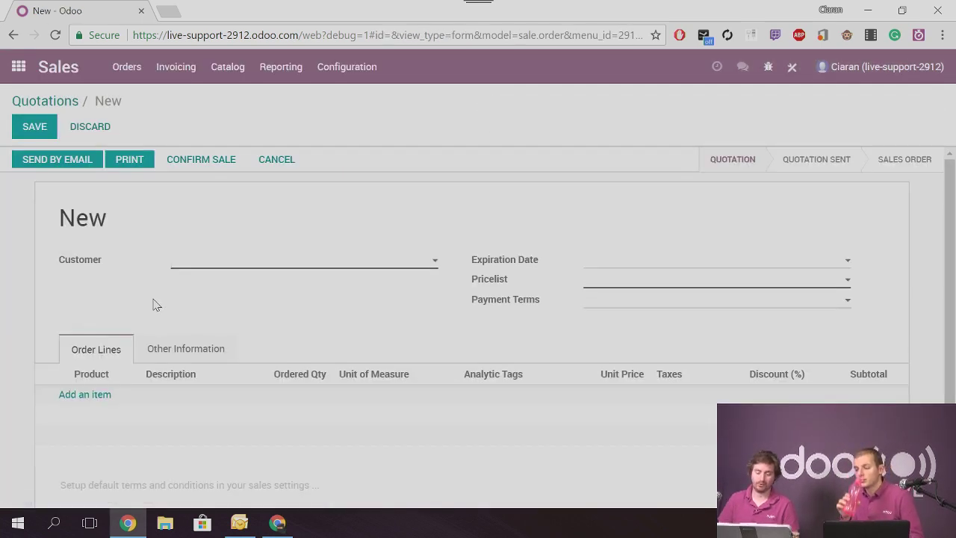
click(174, 351)
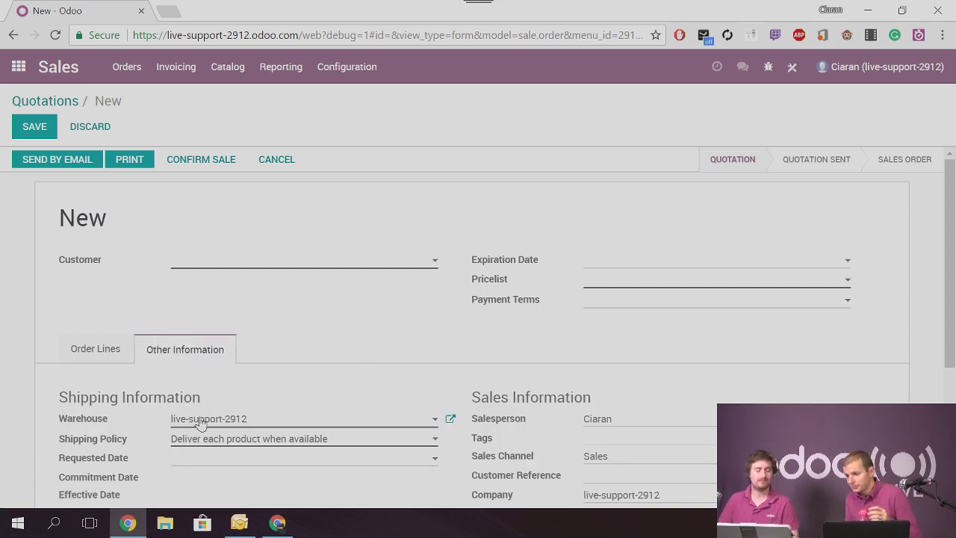
click(22, 69)
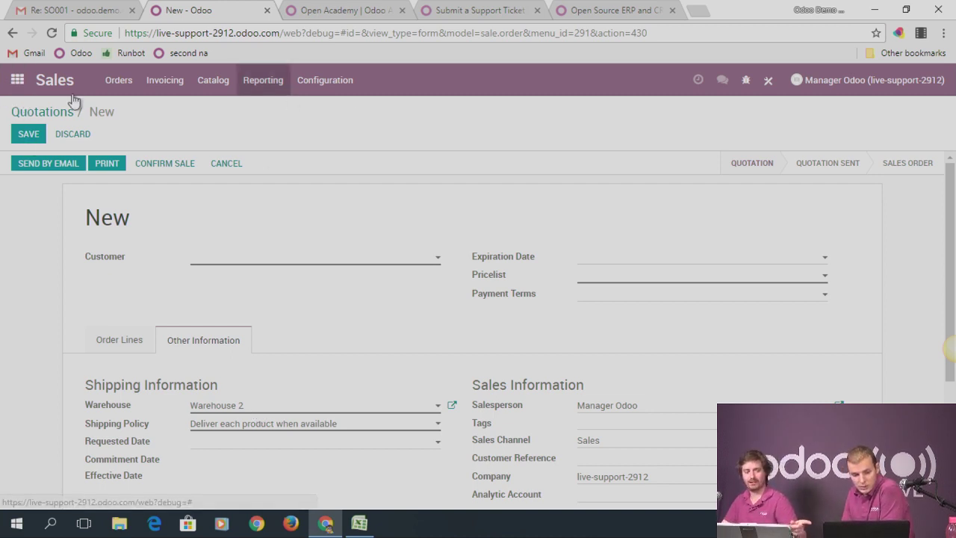
Review the warehouses in Inventory > Configuration, then open the Sales quotations
click(12, 86)
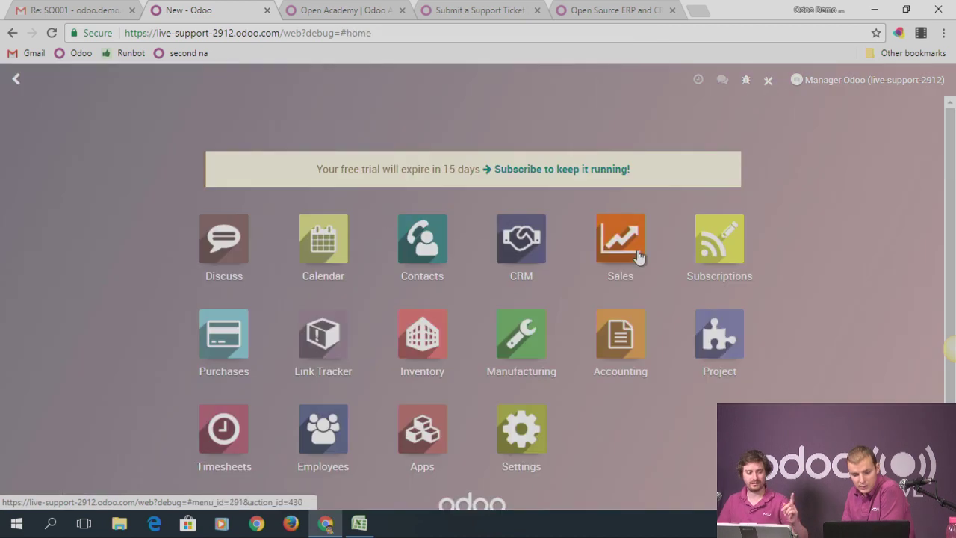
click(412, 352)
click(390, 82)
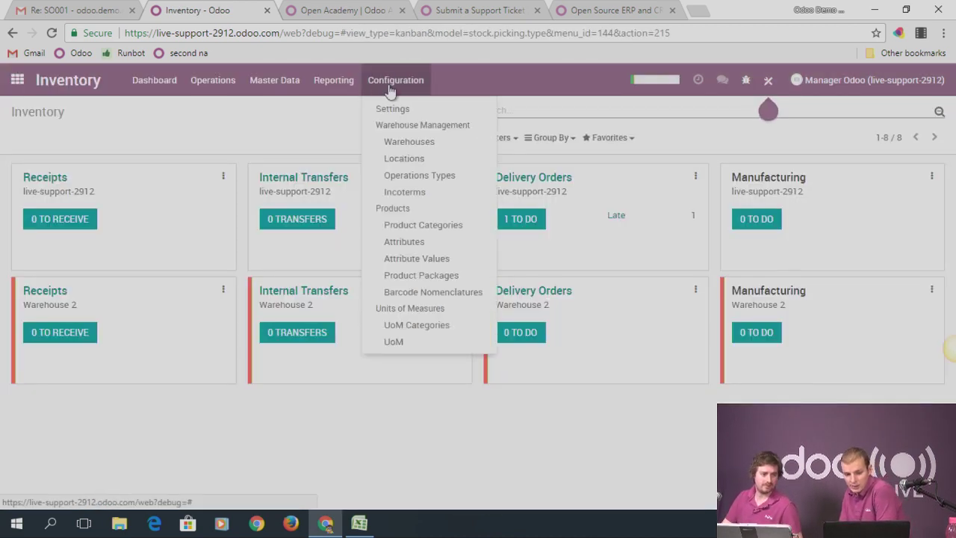
click(422, 145)
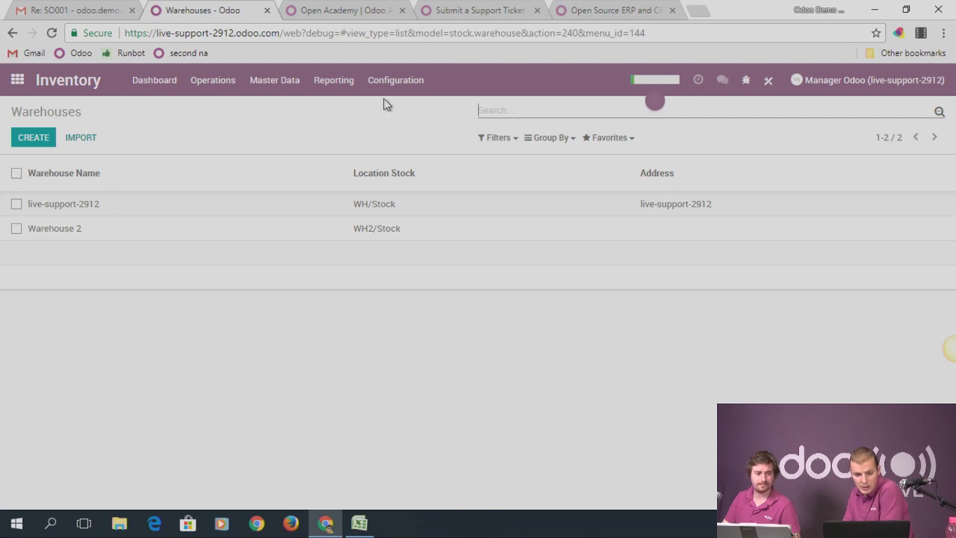
click(12, 84)
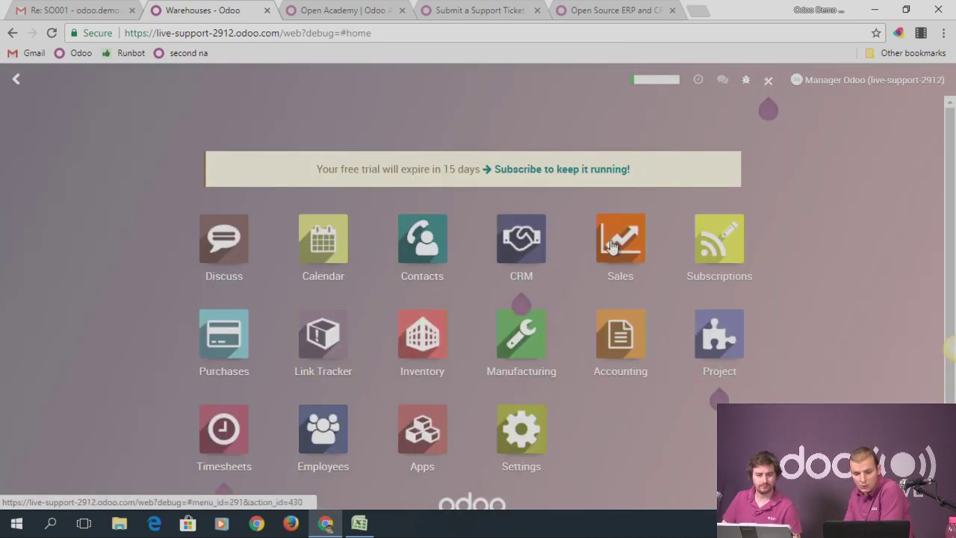
click(656, 245)
On quotation SO003, review the Set Defaults field and condition lists, then close without saving a default
click(65, 212)
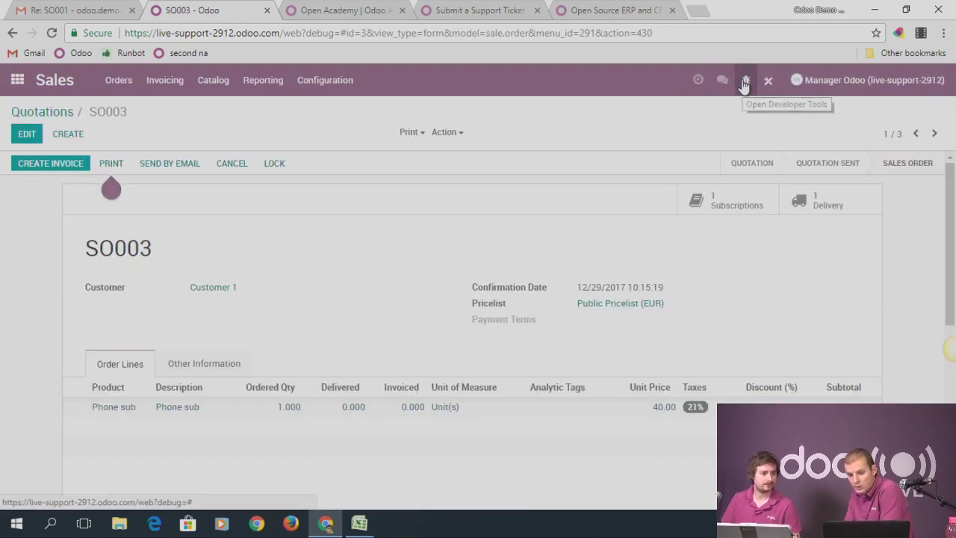
click(744, 80)
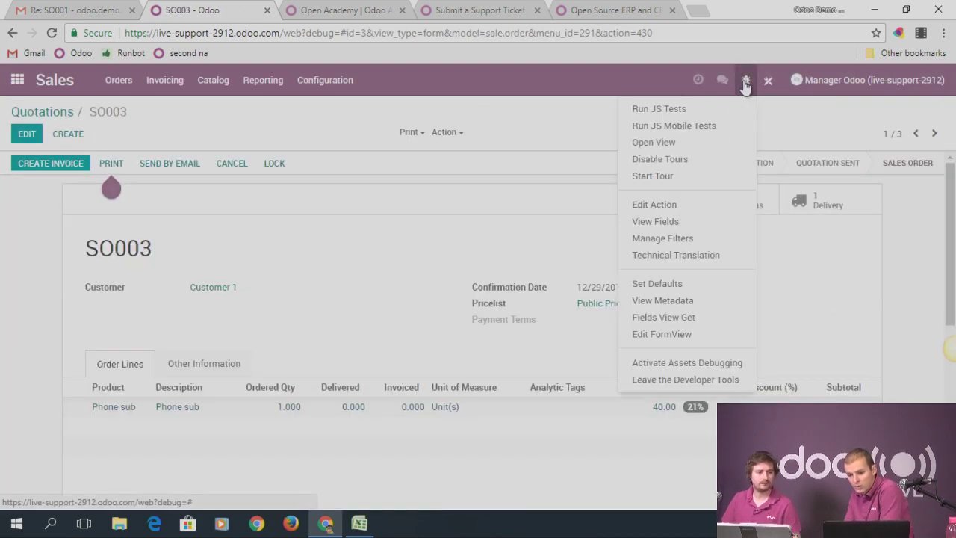
click(676, 285)
click(370, 146)
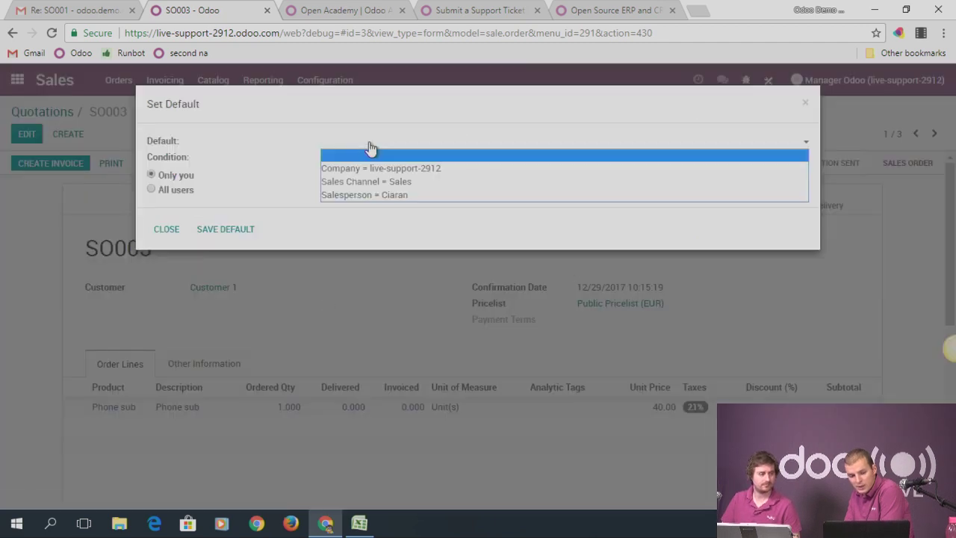
click(372, 153)
click(367, 158)
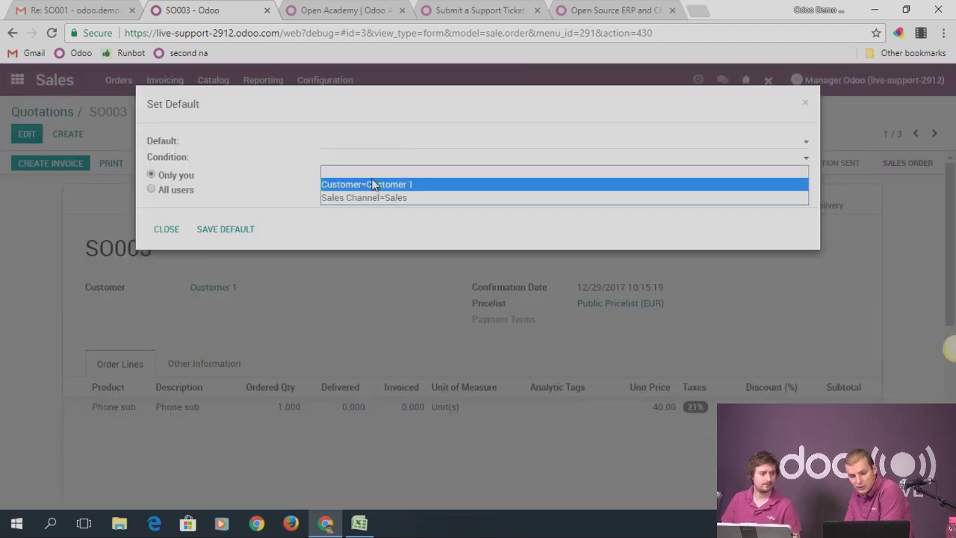
click(343, 144)
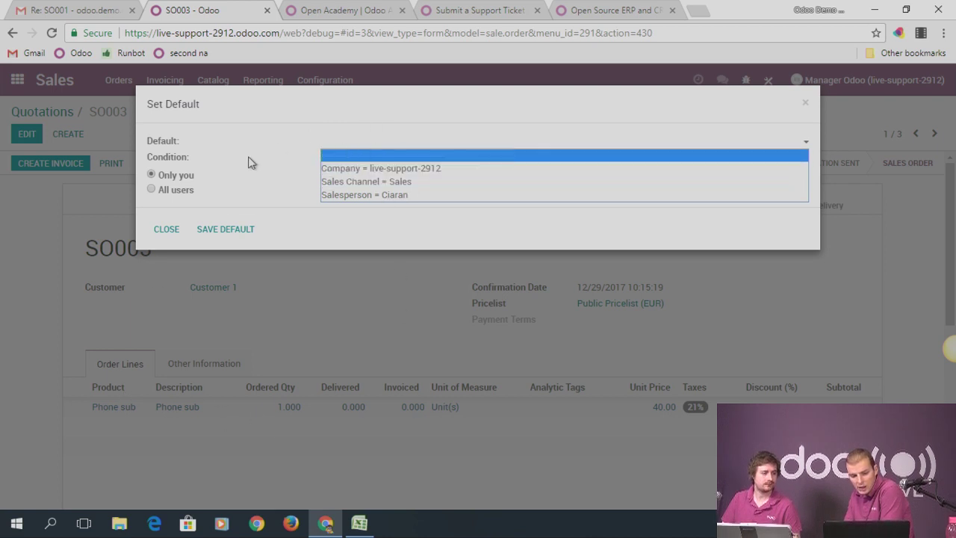
click(804, 103)
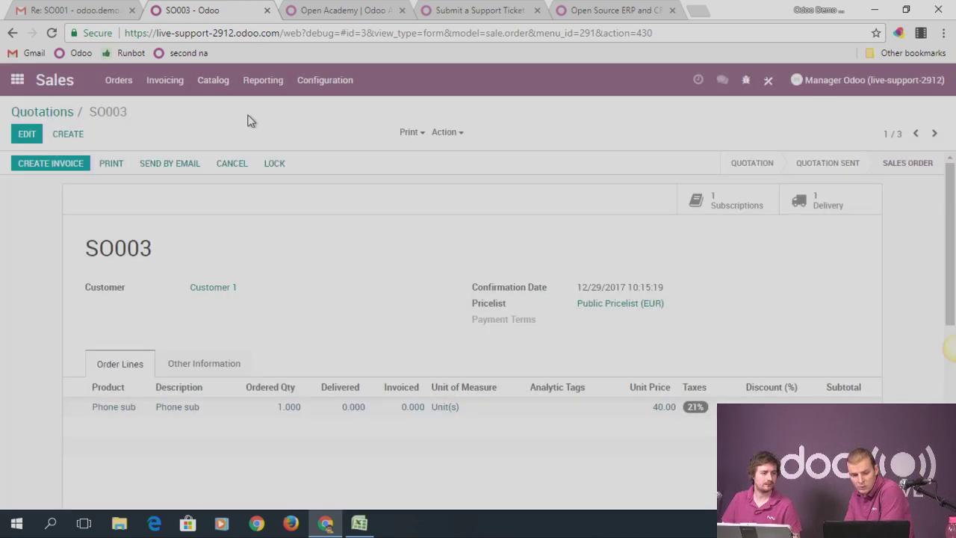
In Settings > Technical > User-defined Defaults, inspect the Warehouse (sale.order) default of value 2, then return to the list
click(17, 80)
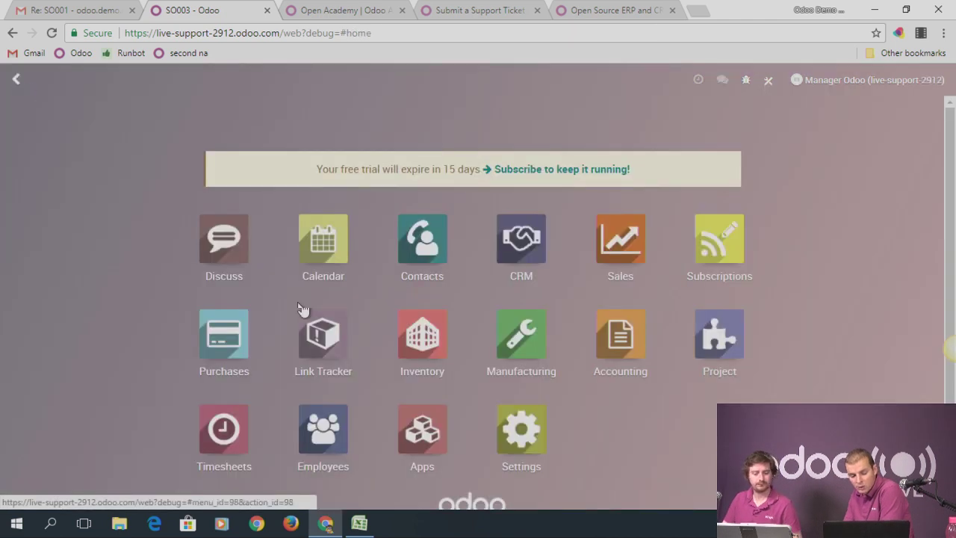
click(523, 425)
click(444, 80)
scroll(478, 382, down, 1)
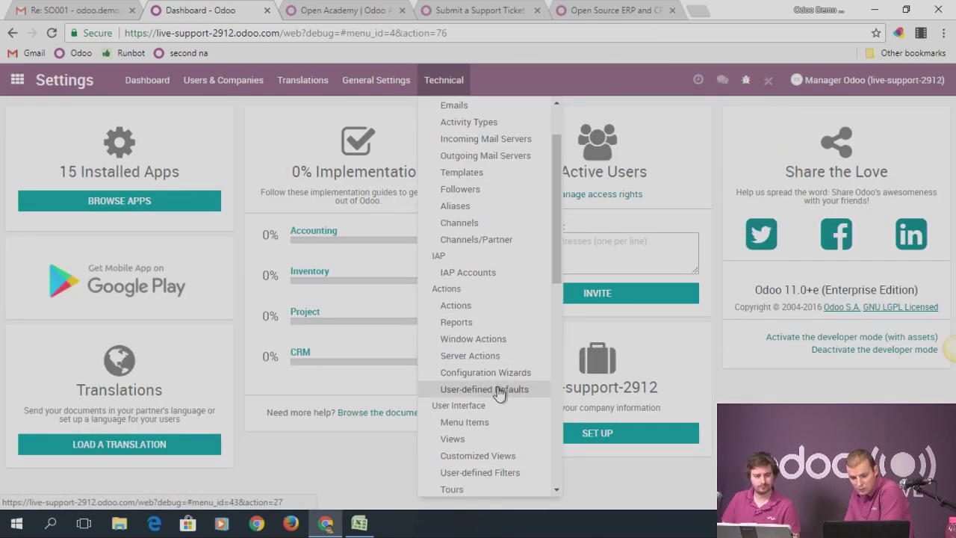
click(499, 390)
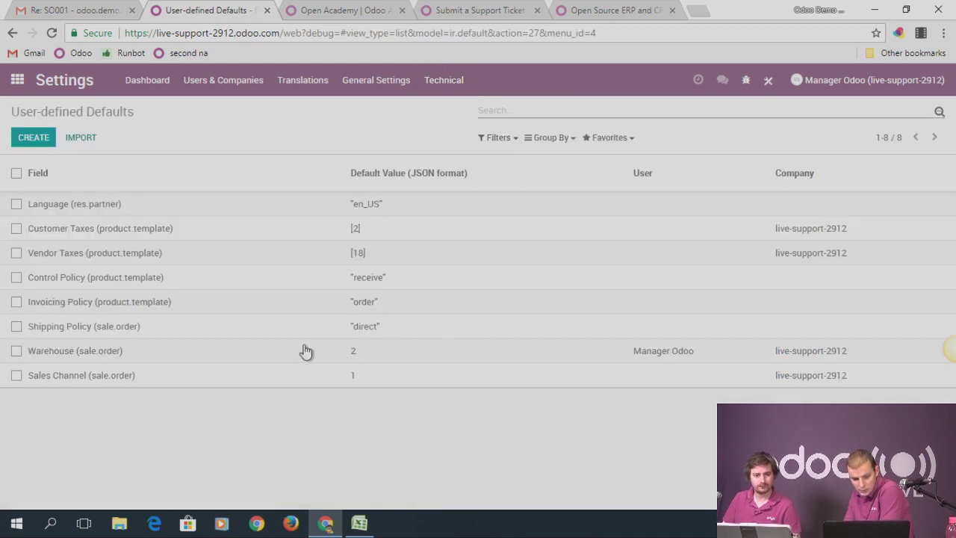
click(85, 351)
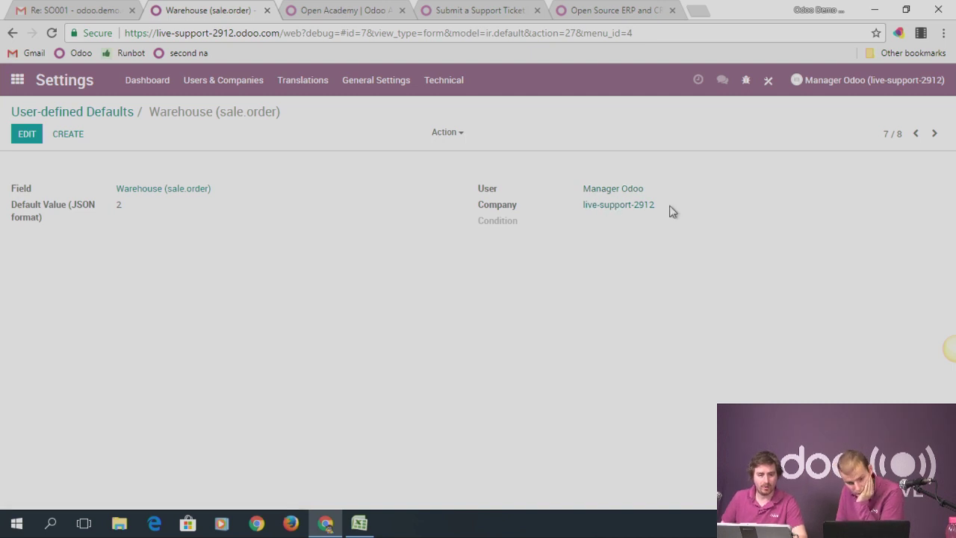
click(91, 113)
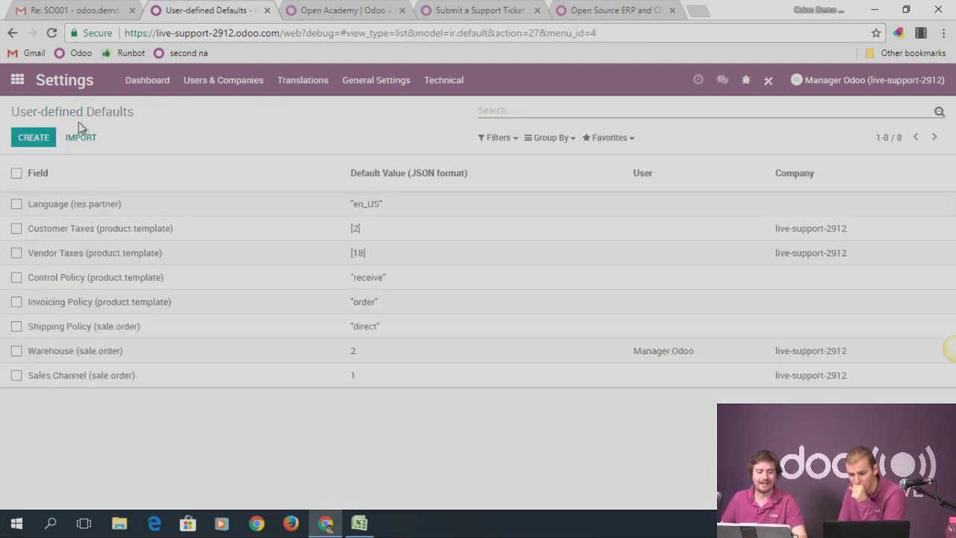
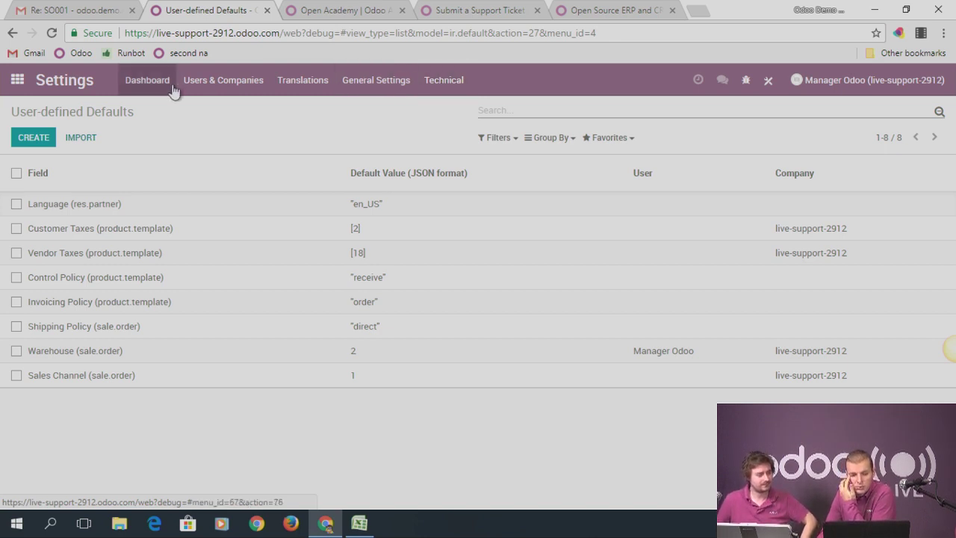
Create a new company named Company B in Users & Companies > Companies
click(191, 83)
click(218, 141)
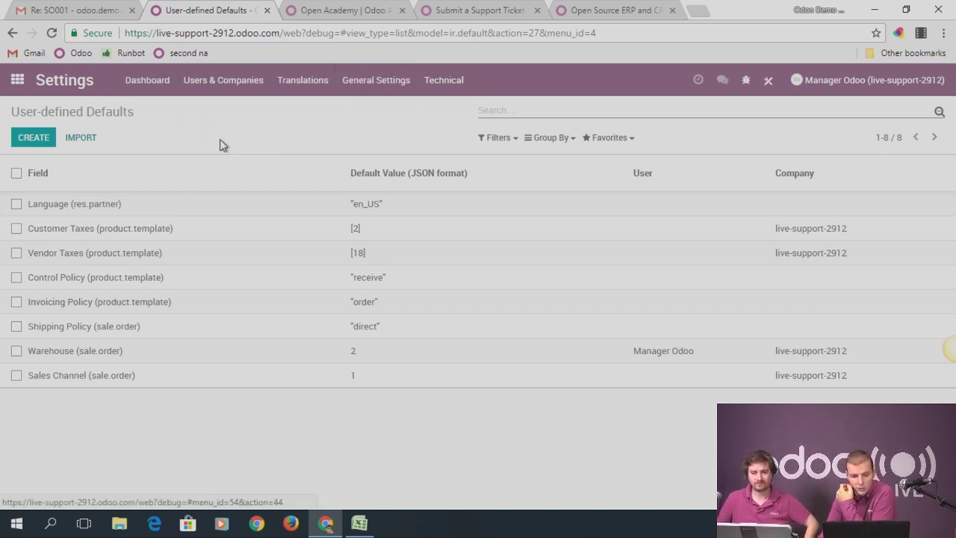
click(36, 140)
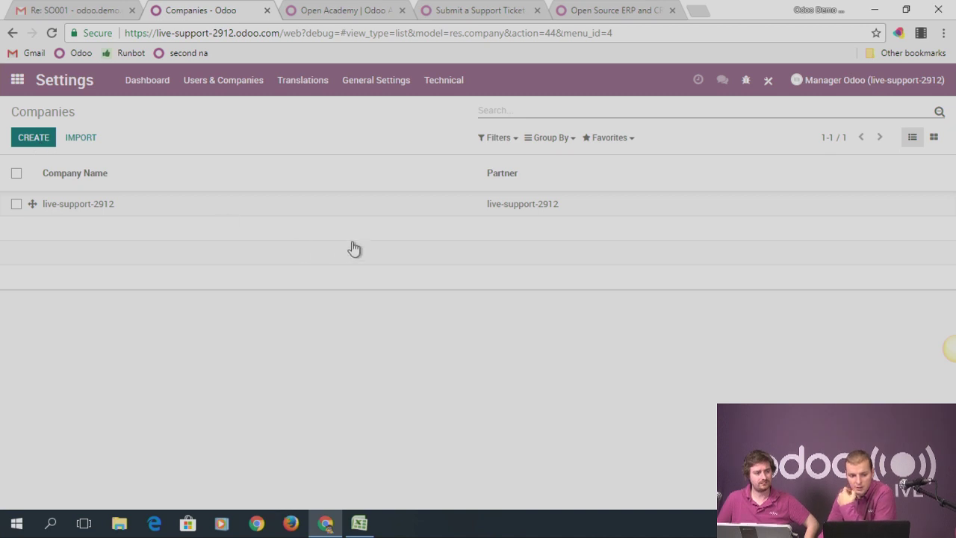
text(Company B)
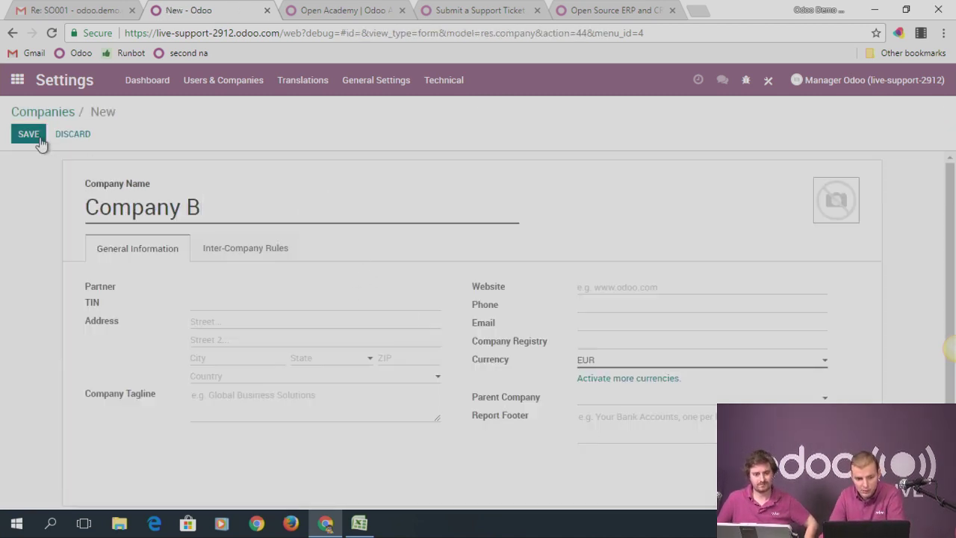
click(39, 140)
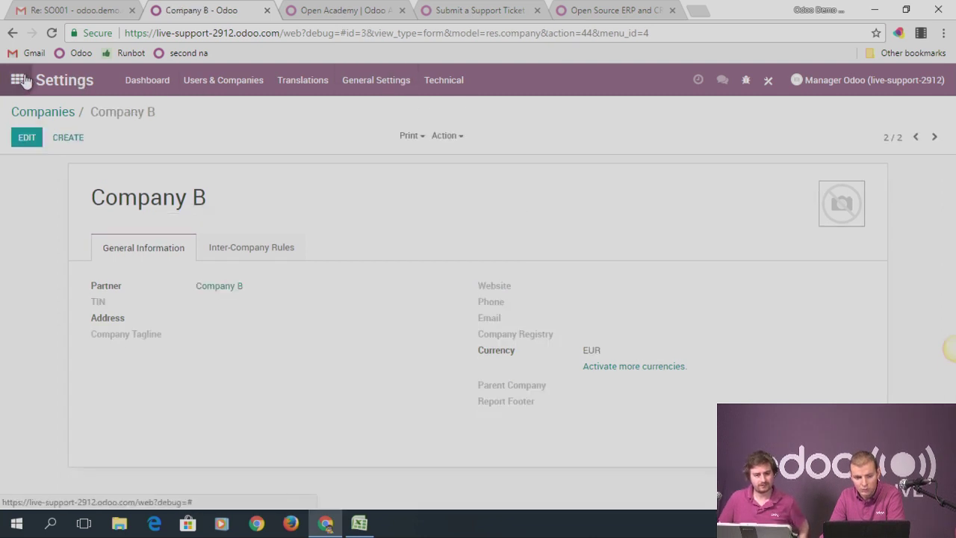
Open the manager user's record from Settings > Users
click(17, 79)
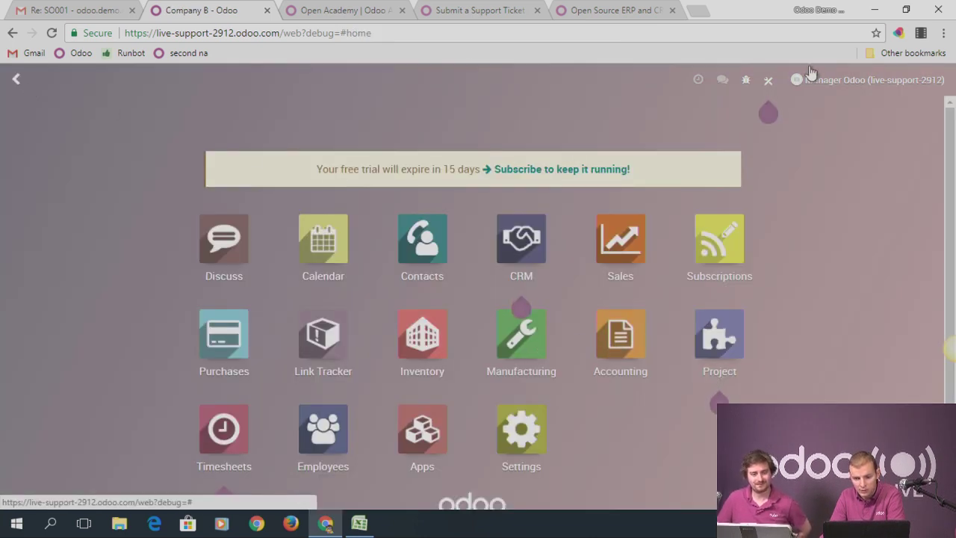
click(521, 431)
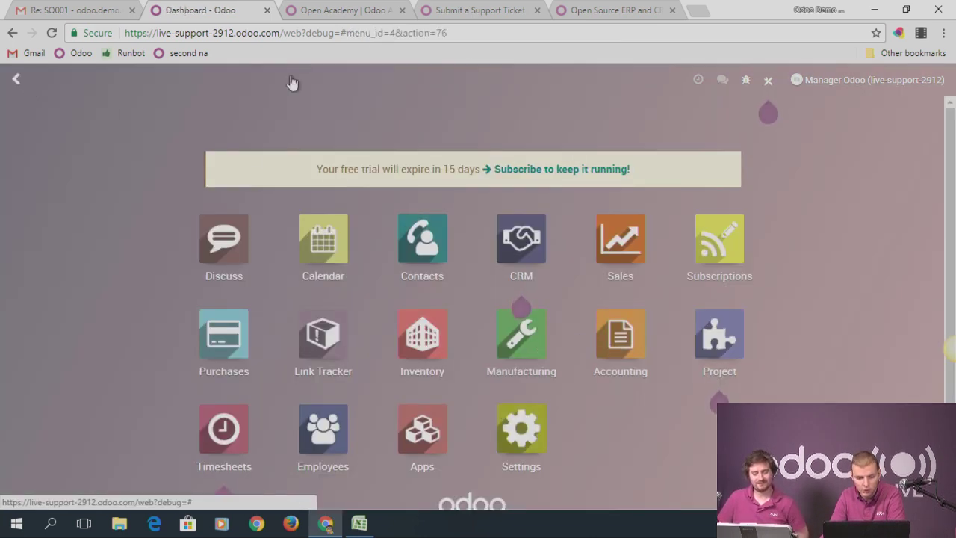
click(213, 80)
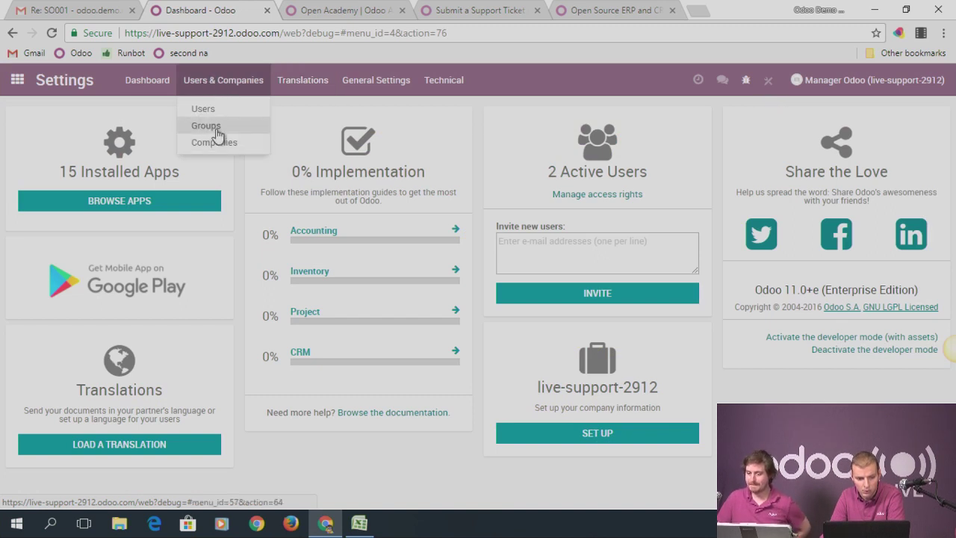
click(206, 110)
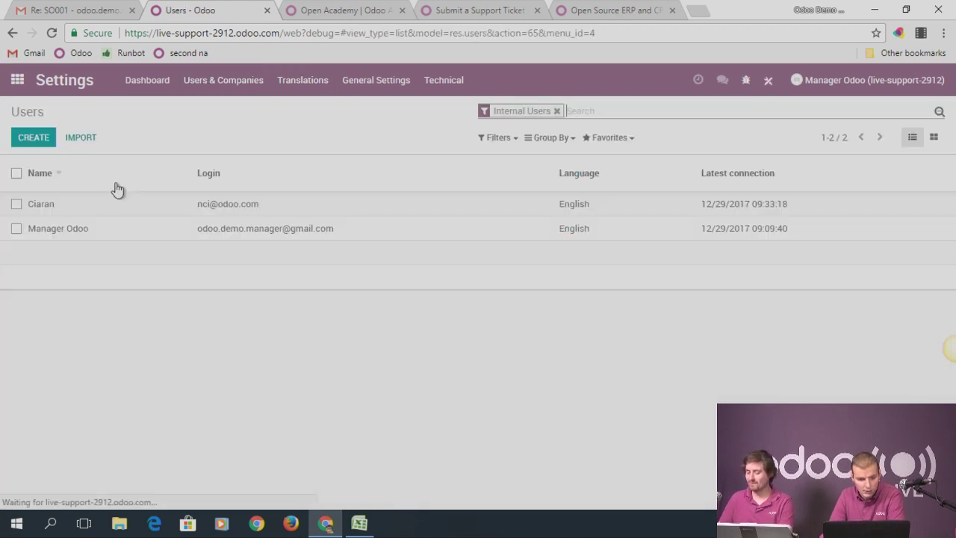
click(59, 229)
Make Company B the manager user's current company and add it to allowed companies, then save
click(29, 134)
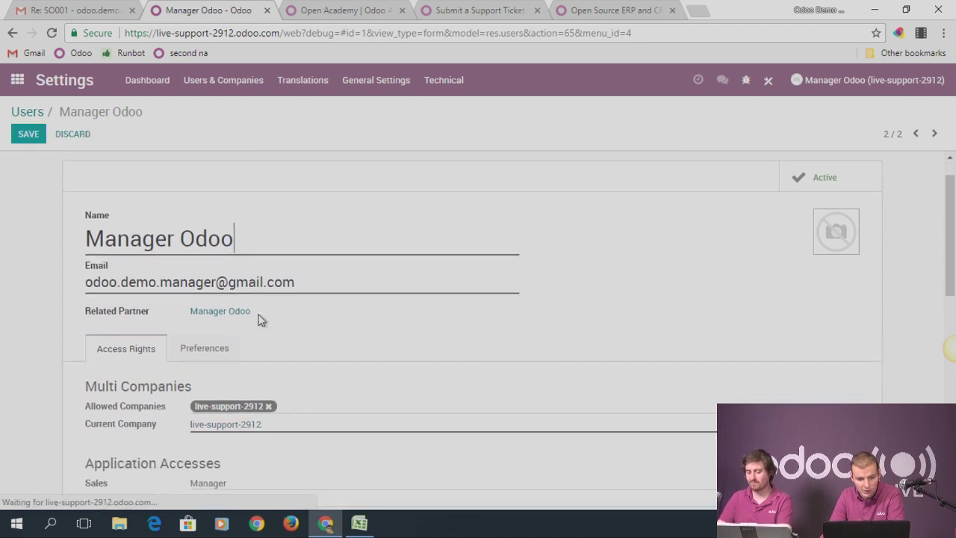
scroll(284, 300, down, 2)
click(312, 321)
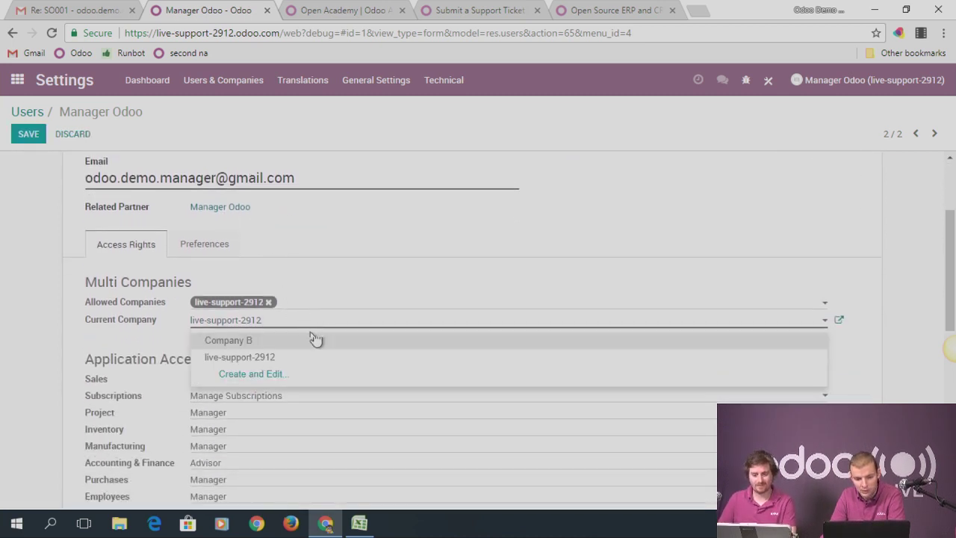
click(297, 342)
click(283, 323)
click(314, 306)
click(329, 319)
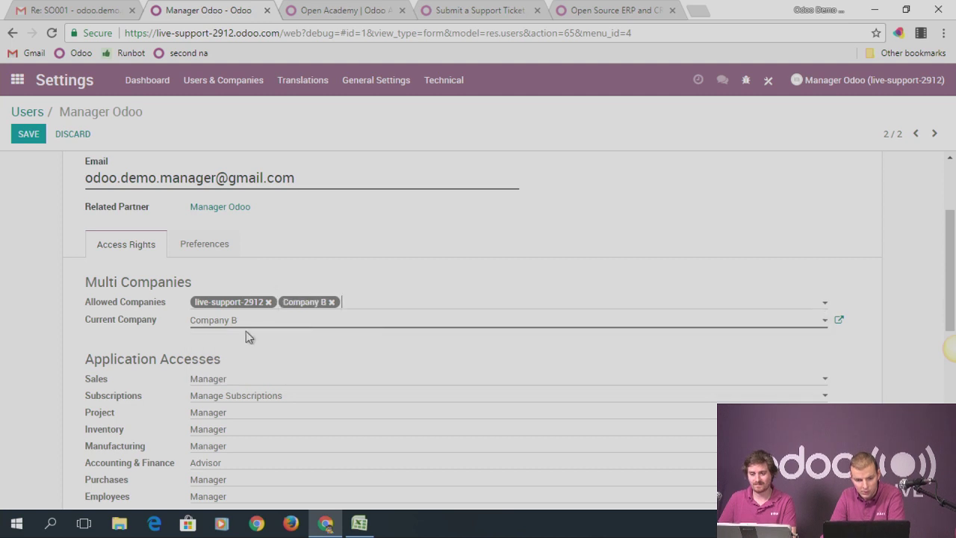
click(32, 141)
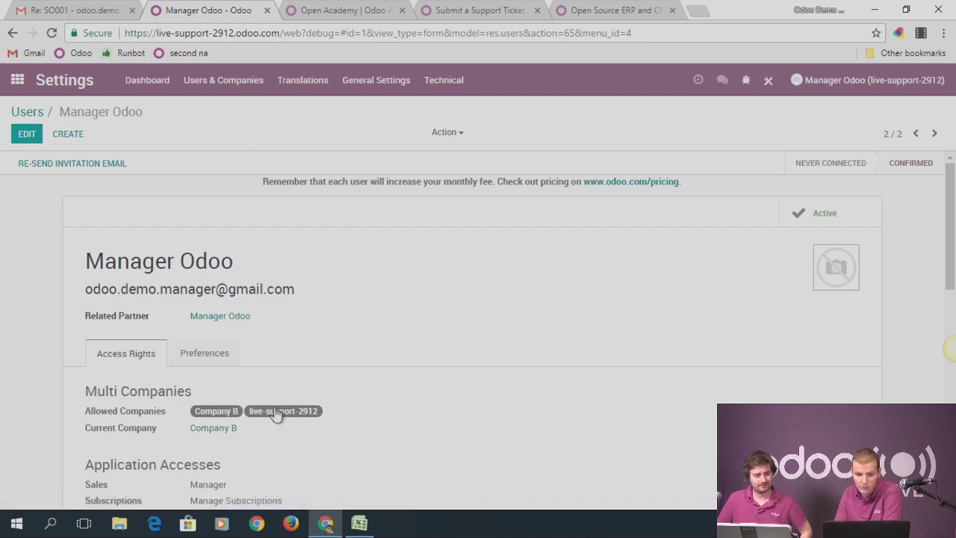
click(16, 80)
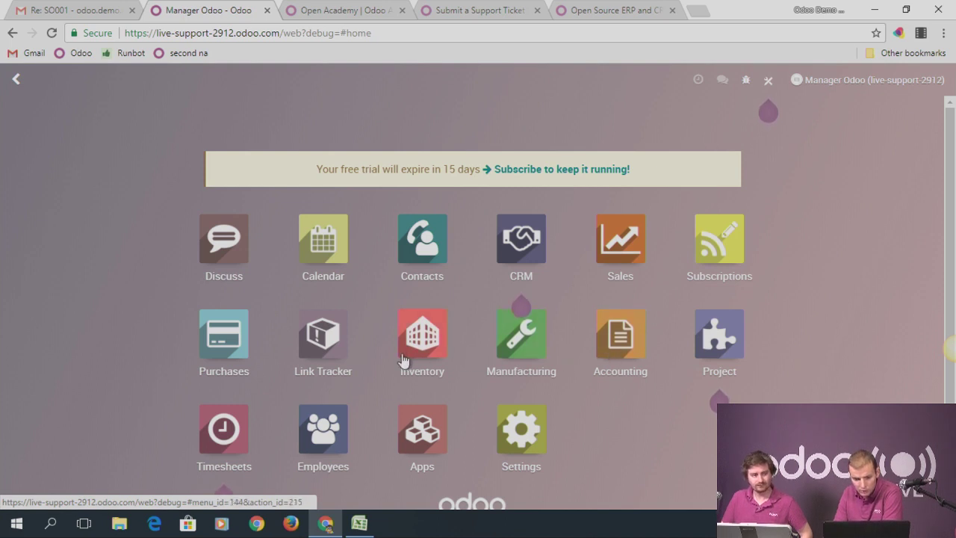
Reload the page and go to Inventory > Configuration > Warehouses
click(52, 34)
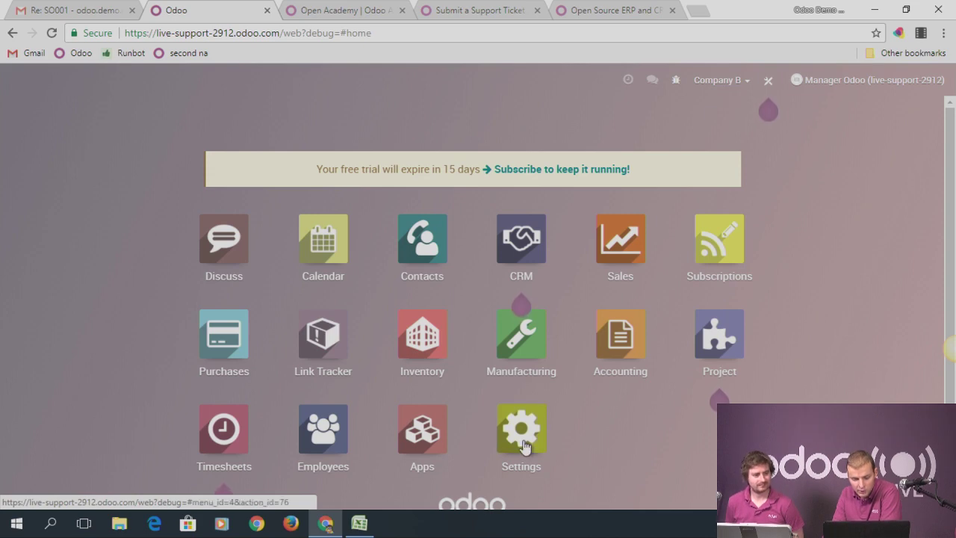
click(414, 345)
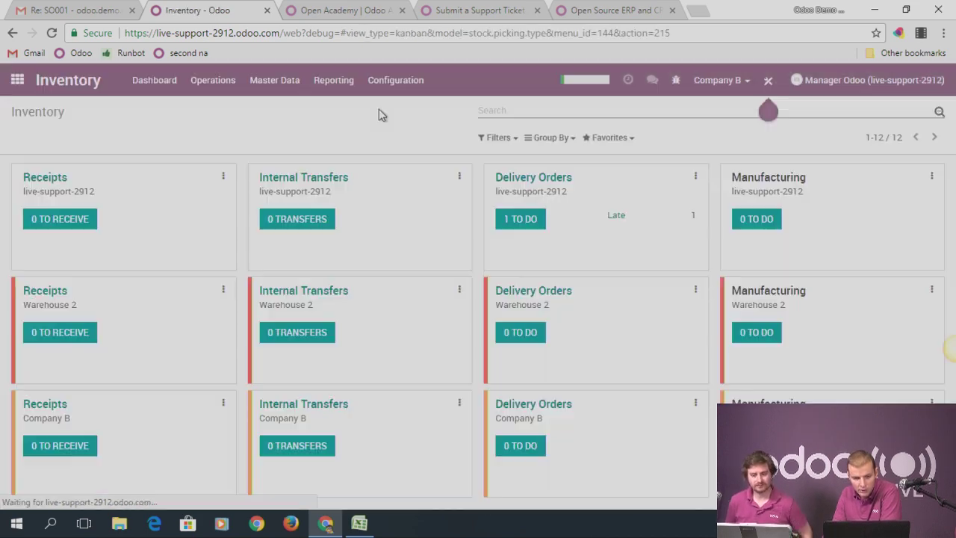
click(388, 80)
click(403, 142)
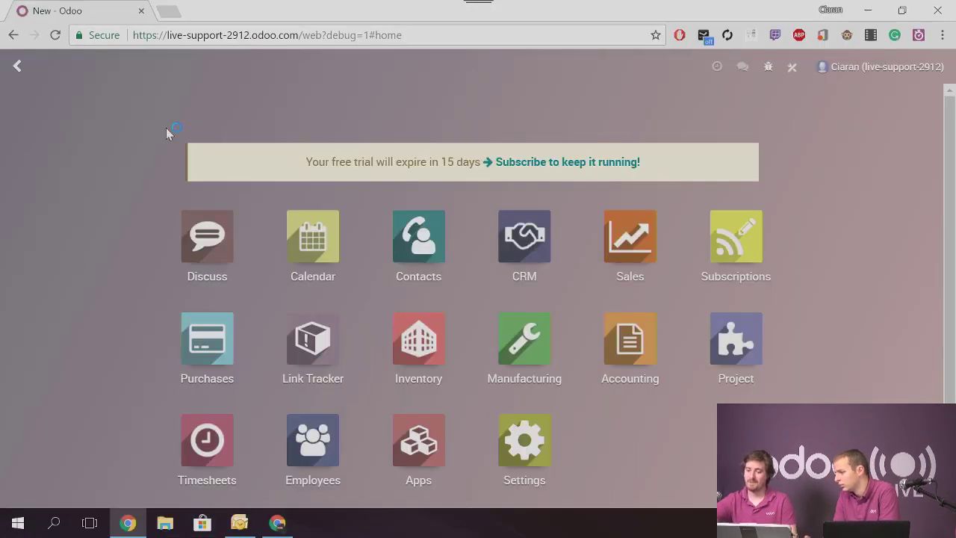
Reload the other user's session and review the Companies list in Settings
click(55, 35)
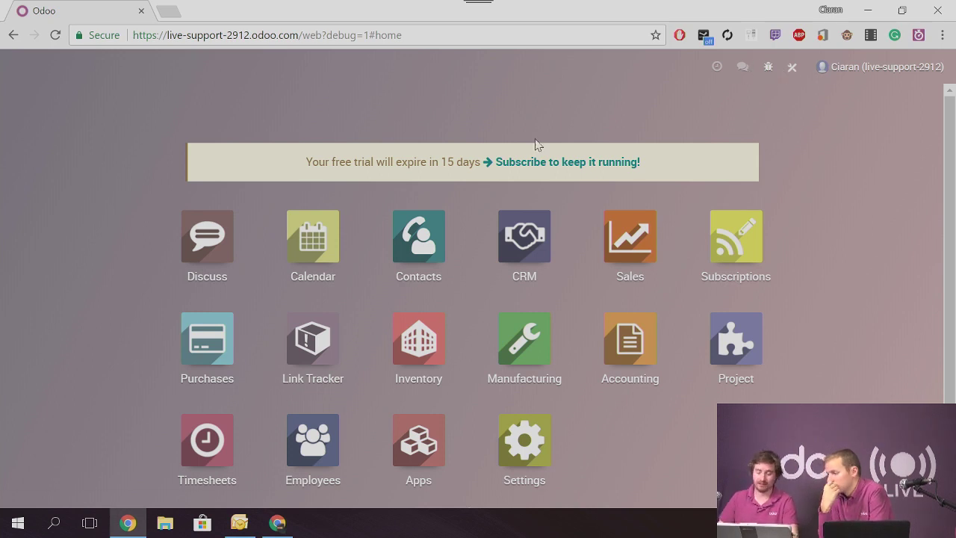
click(520, 452)
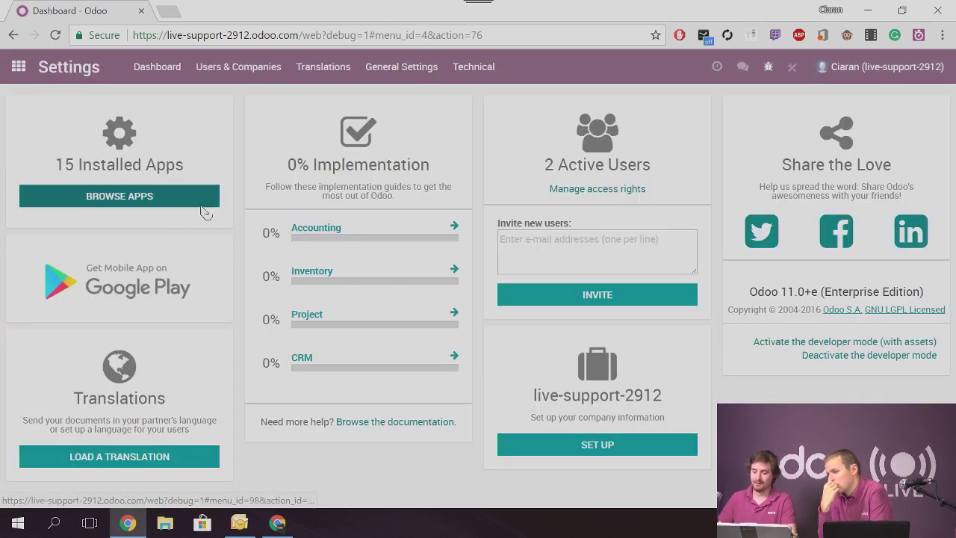
click(238, 67)
click(238, 174)
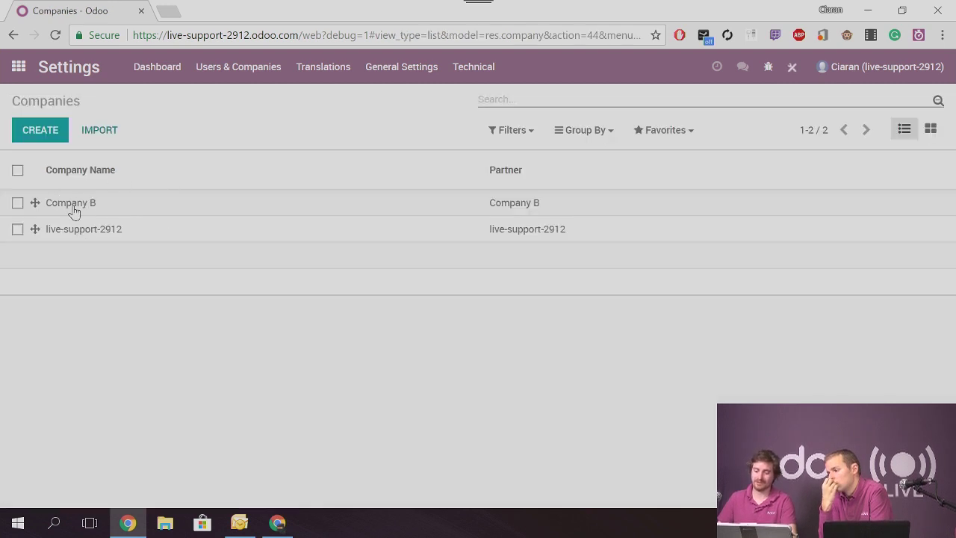
click(21, 74)
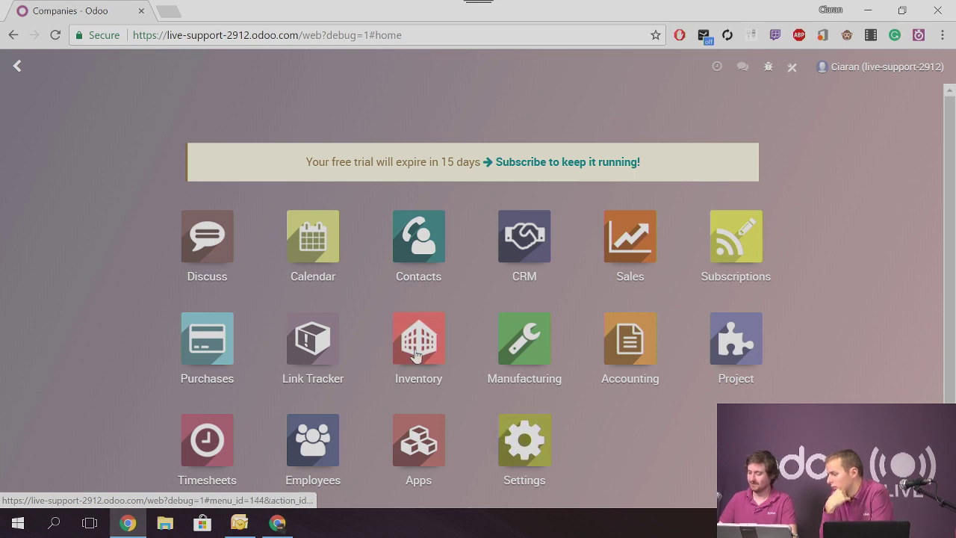
Check the Inventory Warehouses list showing live-support-2912 and Warehouse 2
click(414, 351)
click(419, 78)
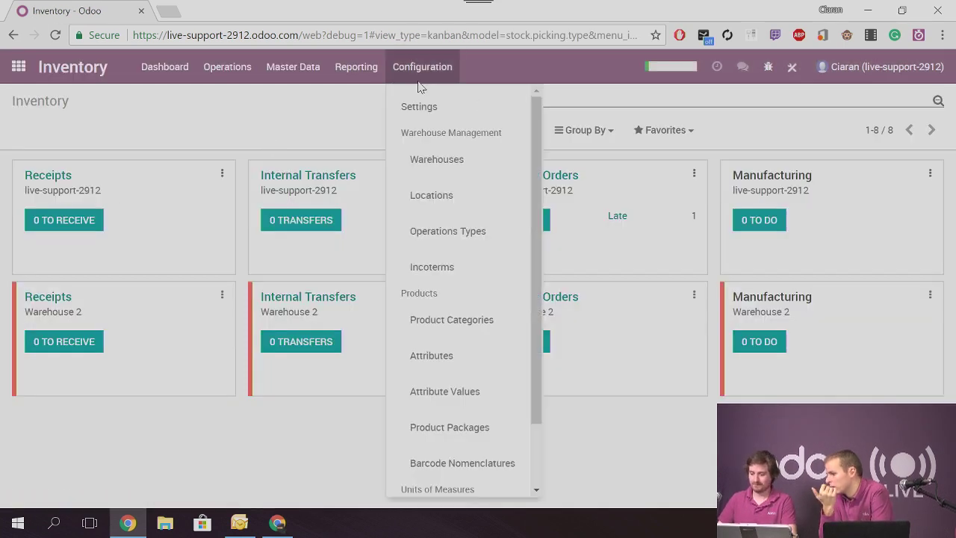
click(430, 162)
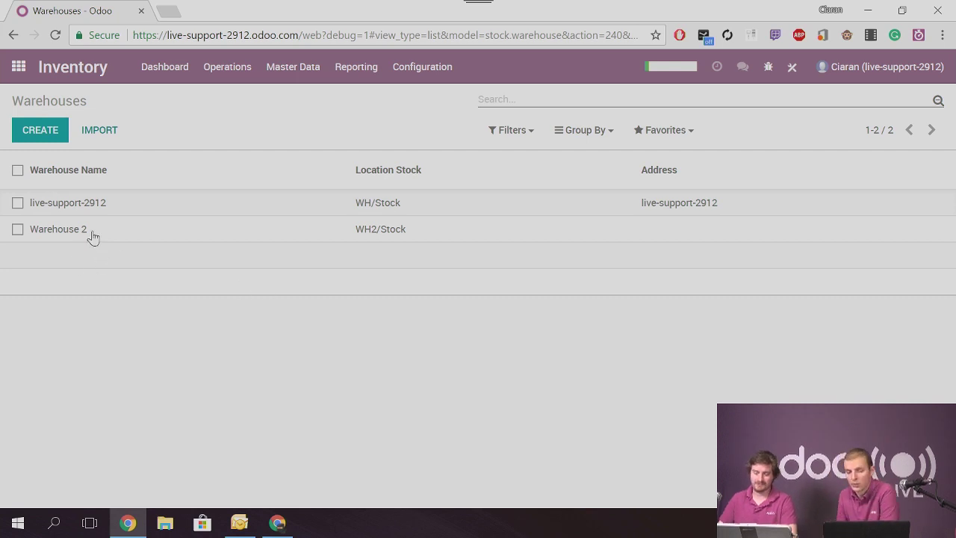
click(18, 67)
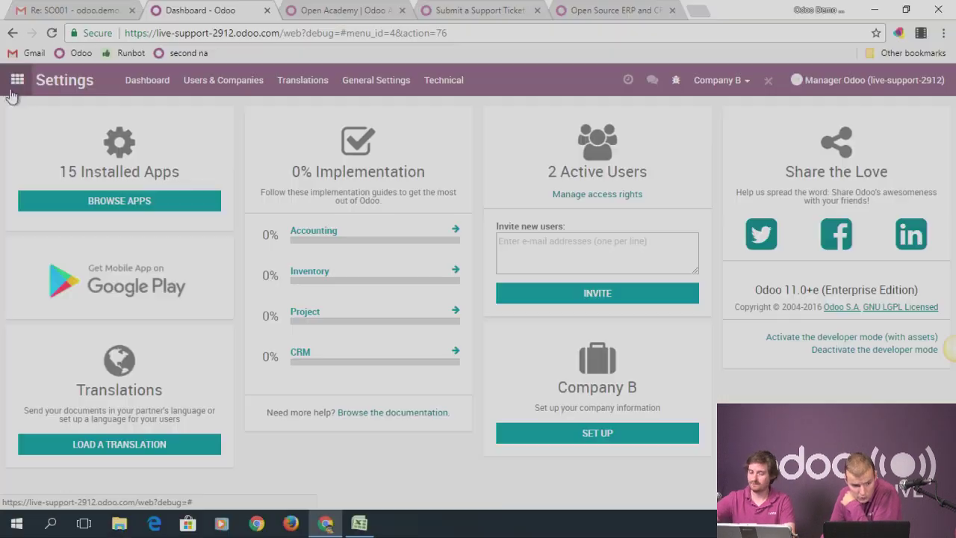
Reopen the Inventory Warehouses list from the apps menu
click(21, 86)
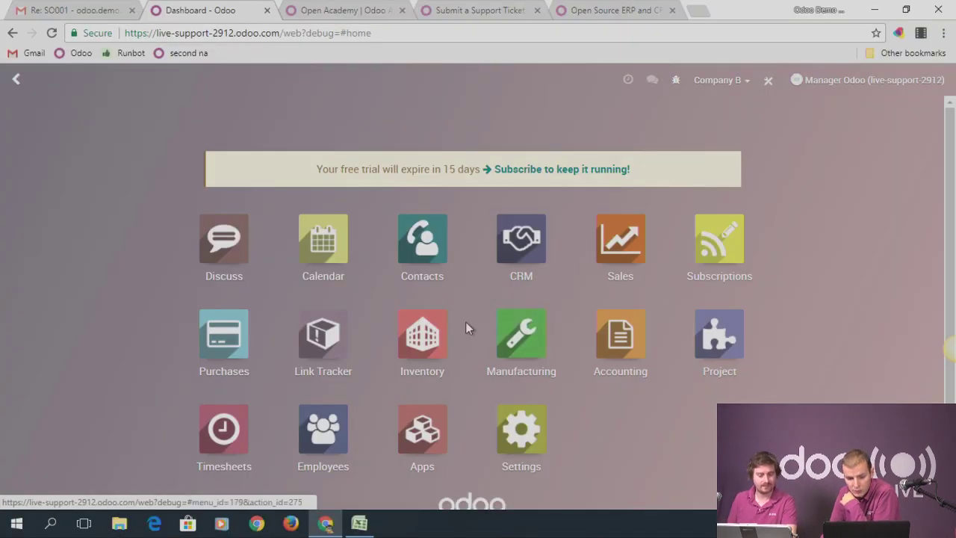
click(437, 345)
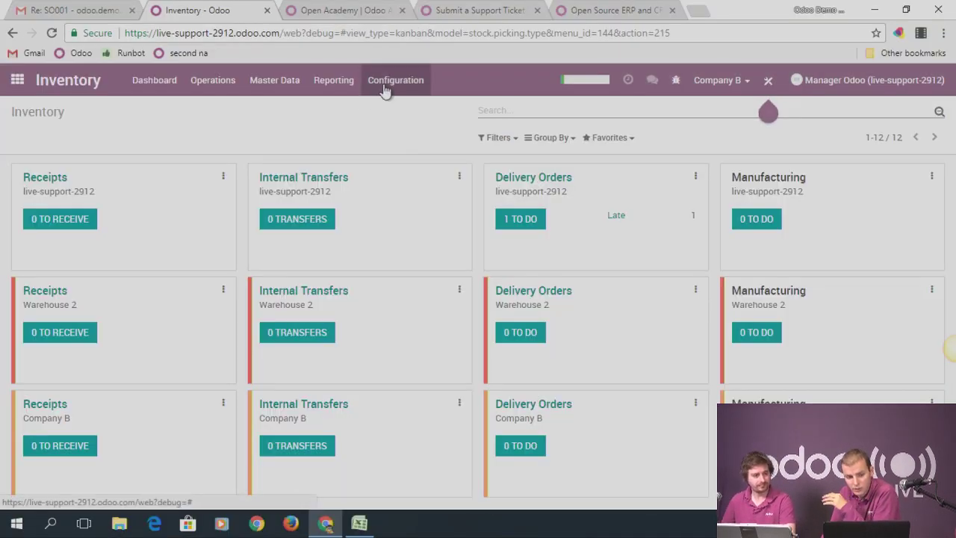
click(387, 86)
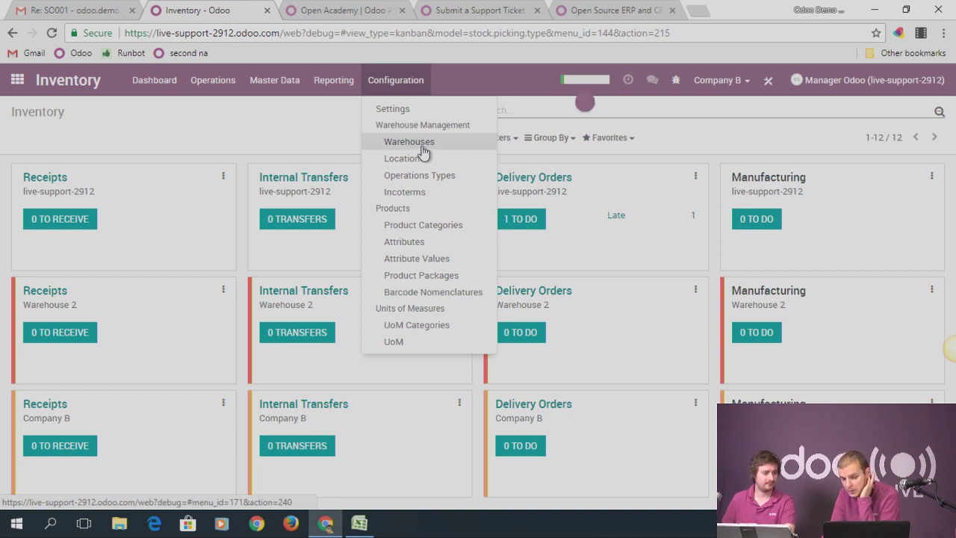
click(409, 142)
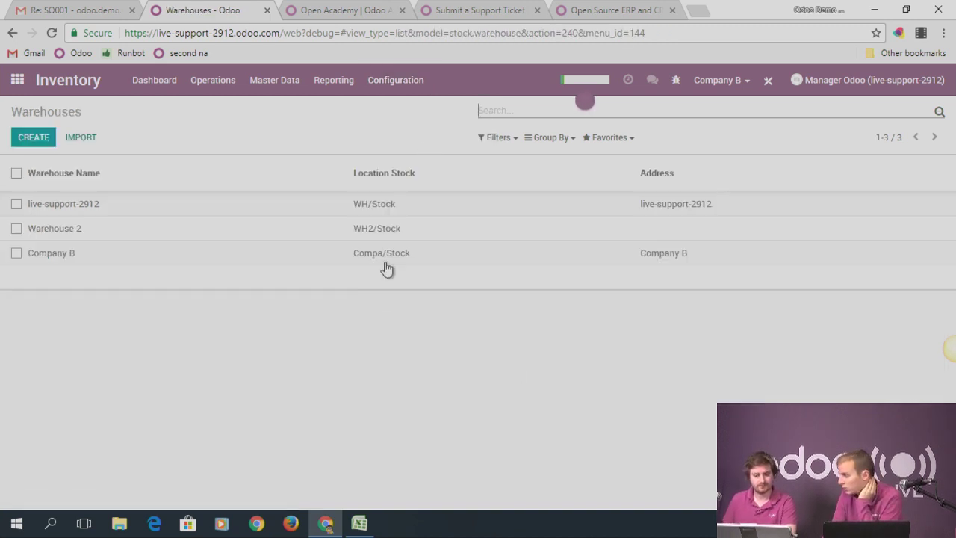
Enable Multi-Step Routes in the Inventory settings and save
click(417, 93)
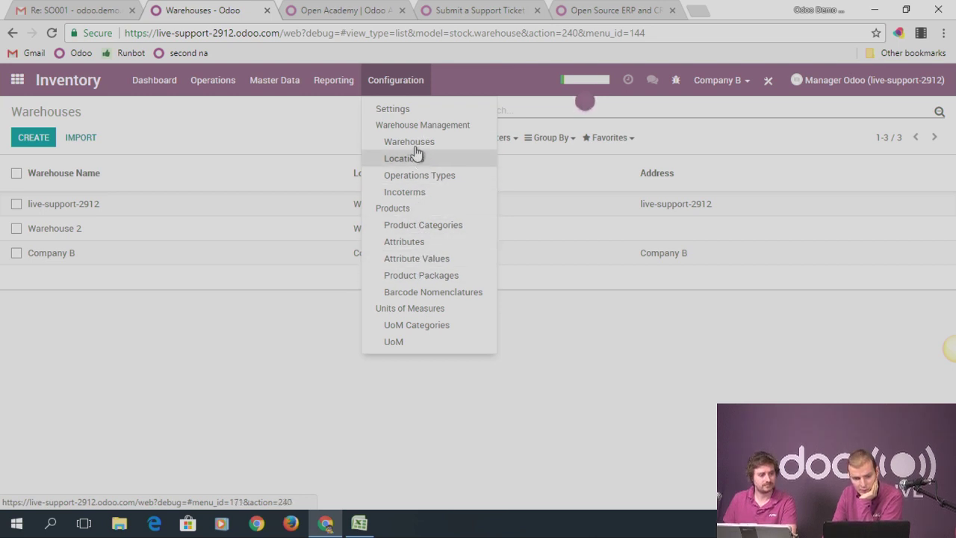
click(411, 110)
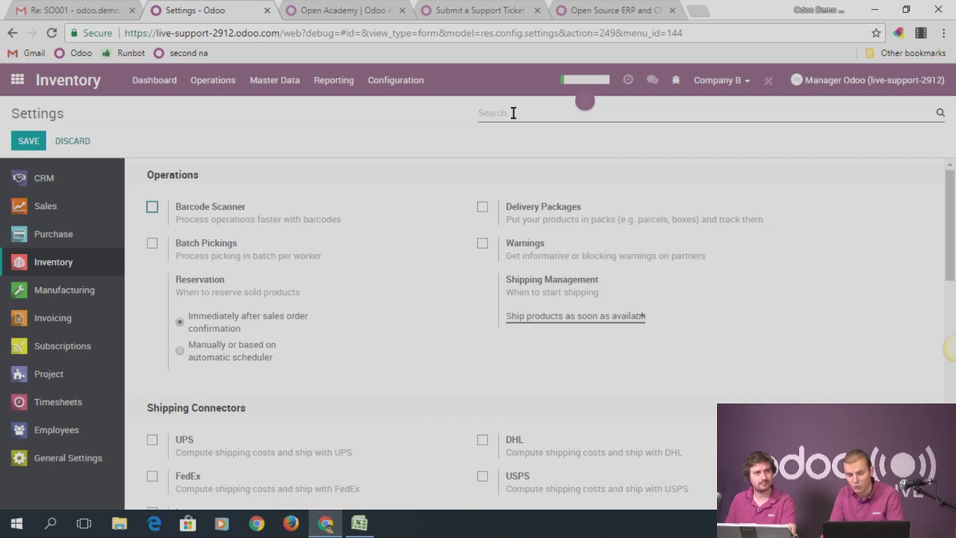
scroll(458, 319, down, 5)
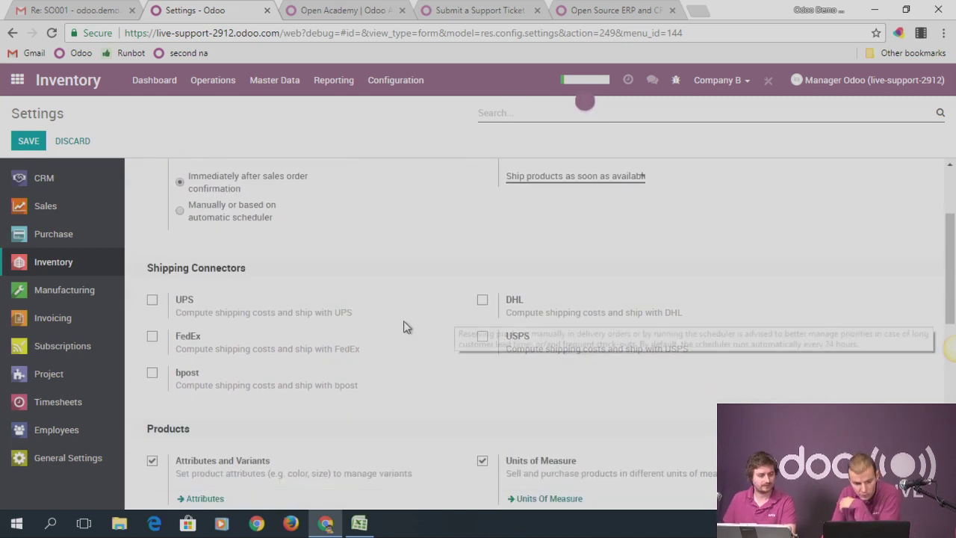
scroll(478, 359, down, 3)
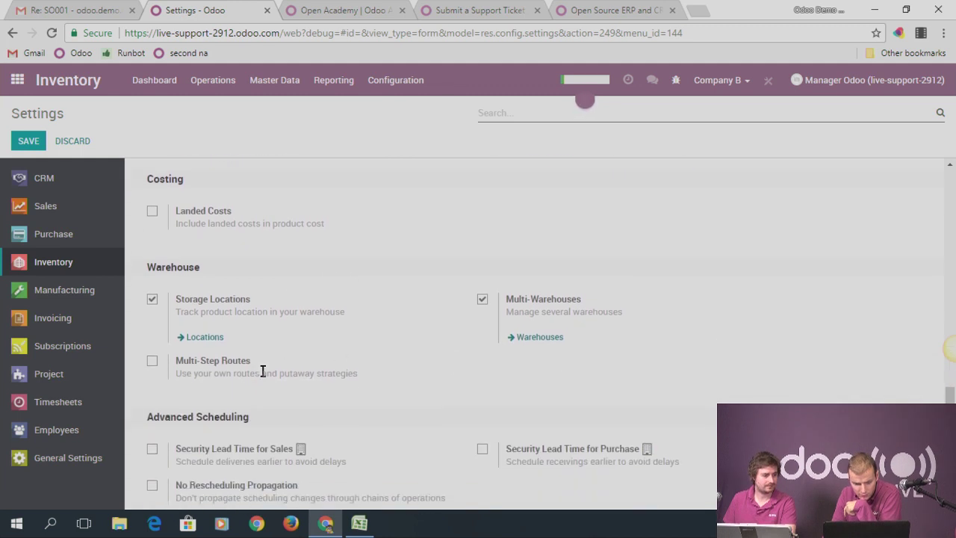
click(150, 364)
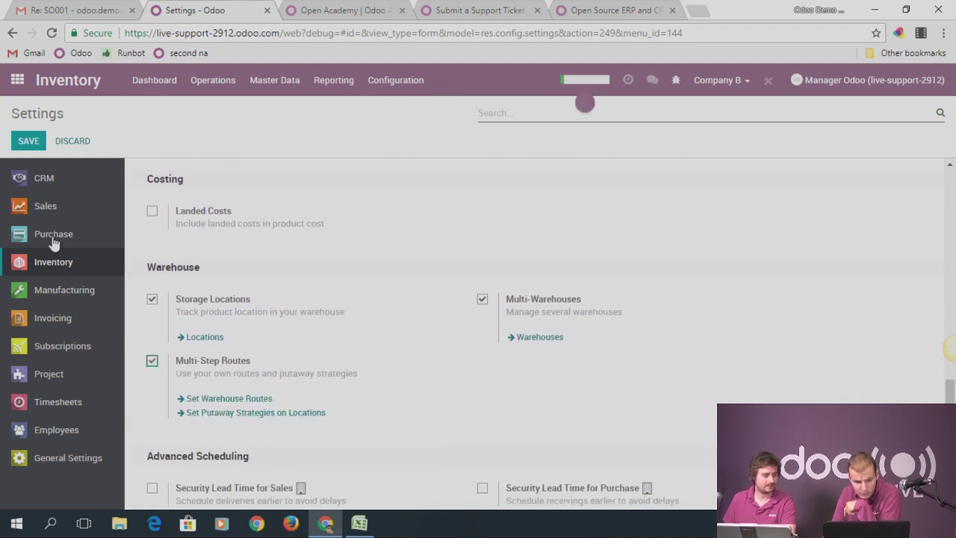
click(29, 142)
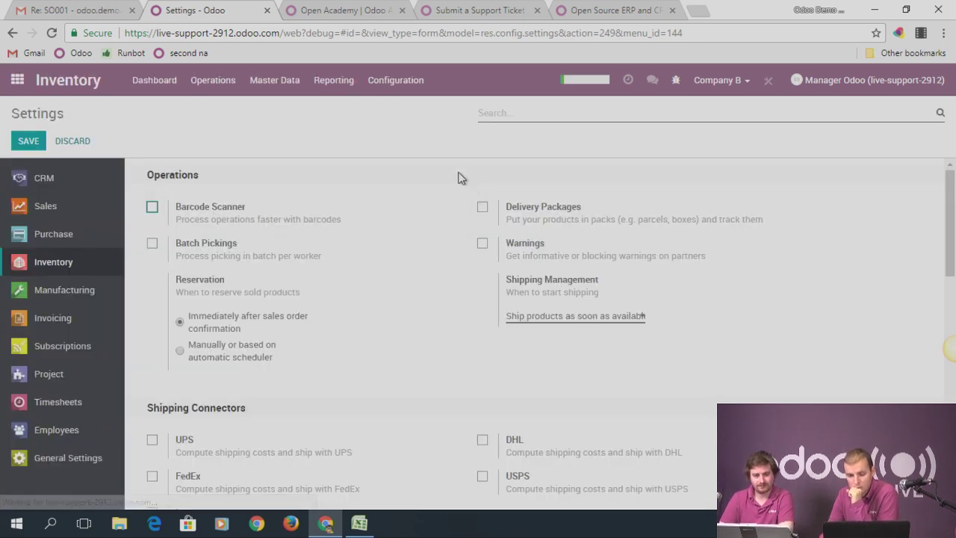
click(418, 86)
Review the procurement rules of the Company B: Ship Only route
click(399, 175)
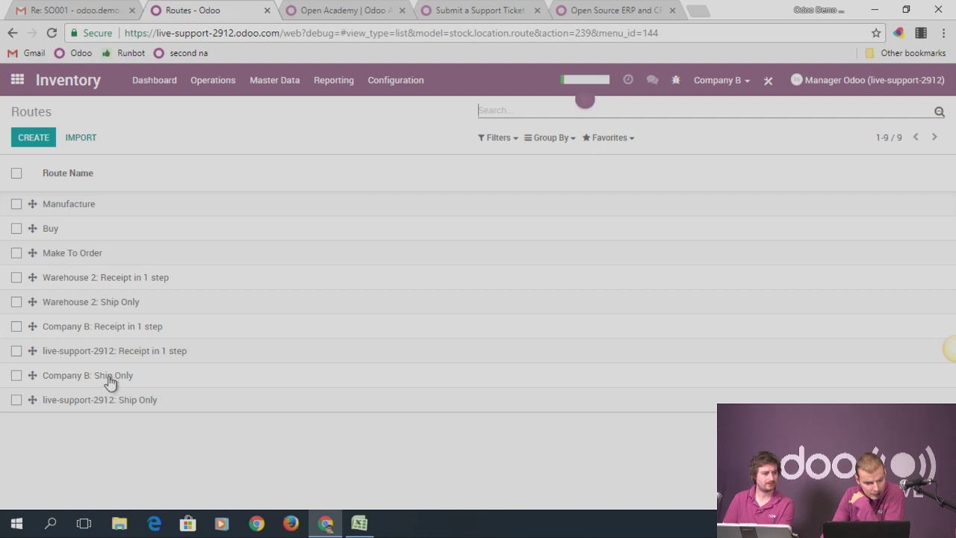
click(110, 378)
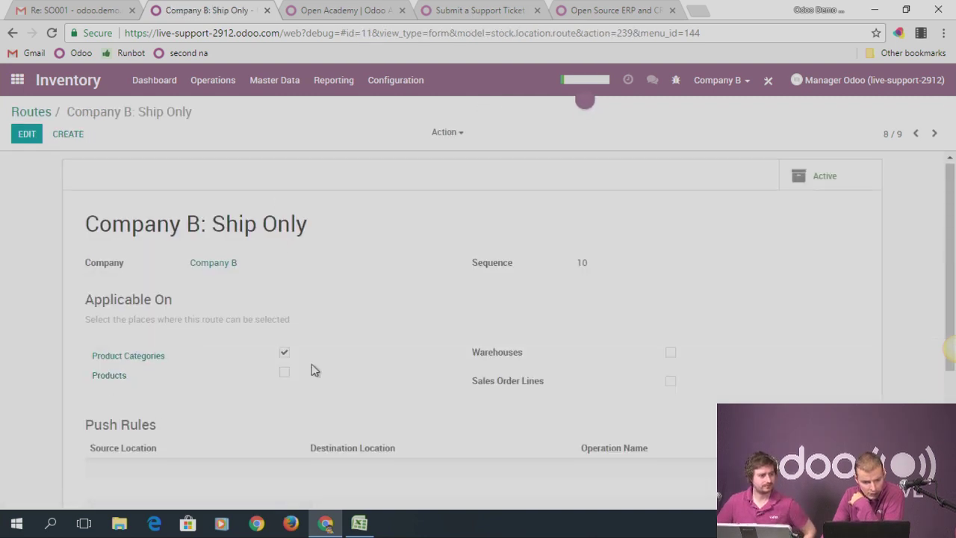
scroll(310, 375, down, 3)
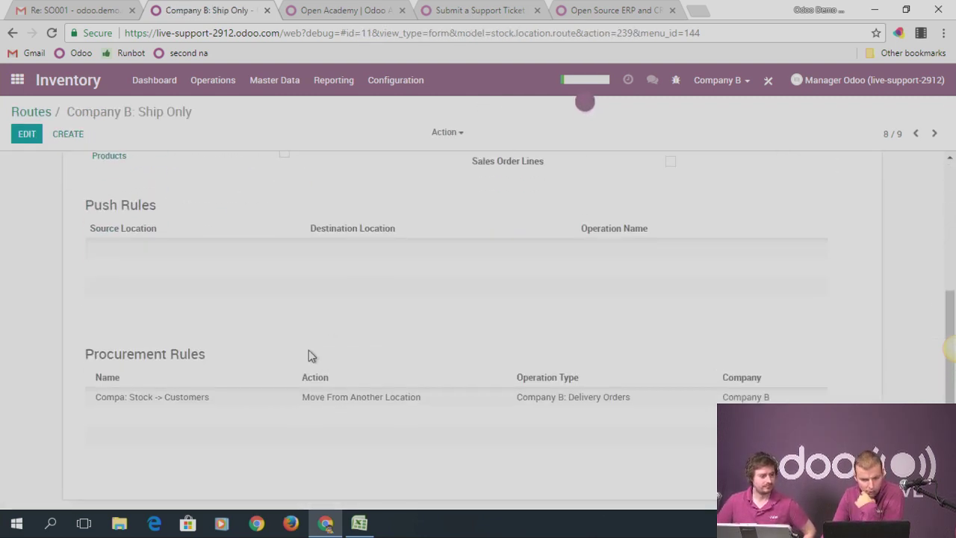
scroll(309, 354, up, 2)
scroll(277, 292, up, 1)
click(38, 112)
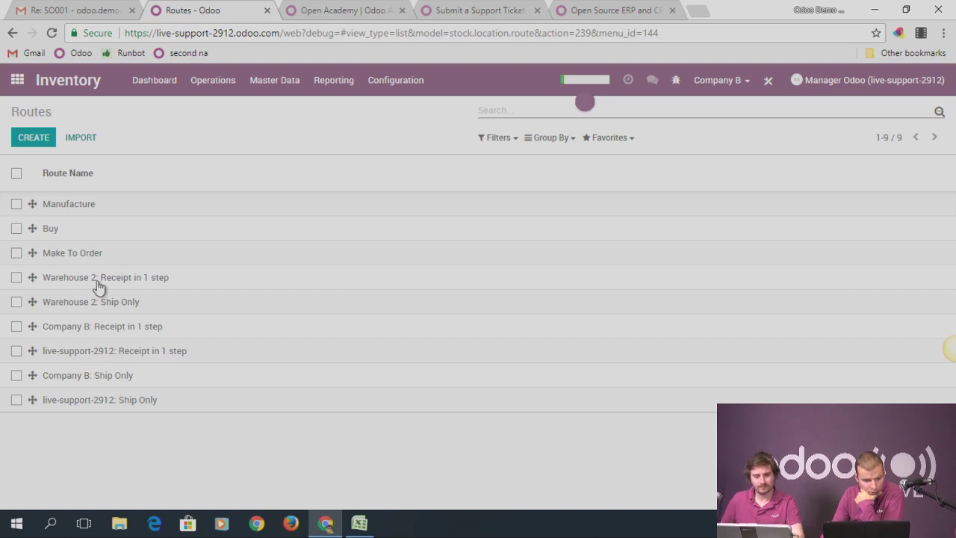
Review the procurement rules of the Buy route
click(55, 234)
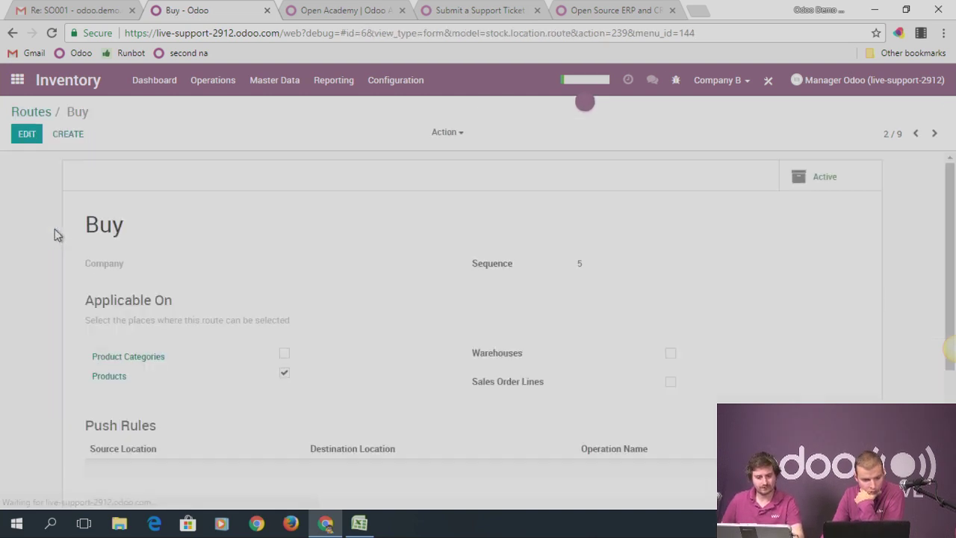
scroll(250, 268, down, 2)
scroll(329, 299, down, 1)
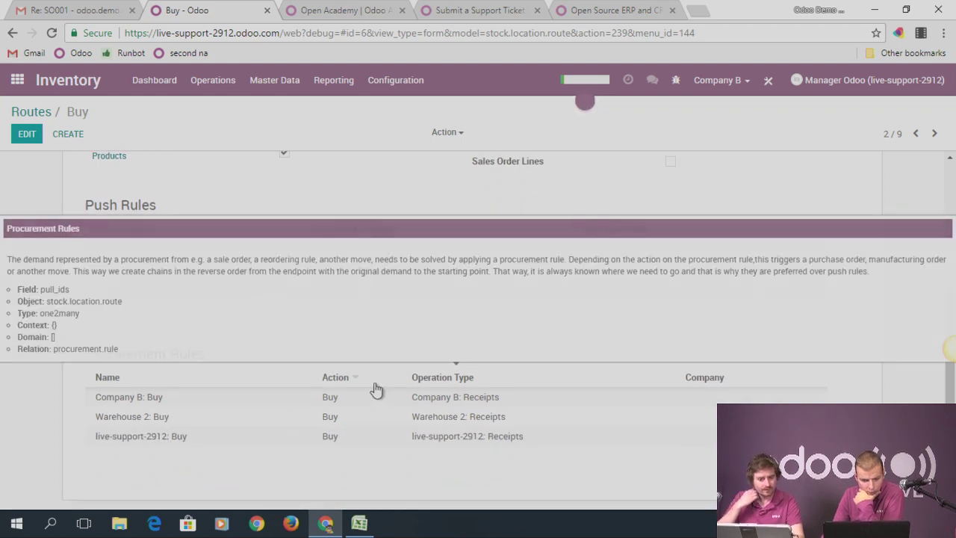
scroll(321, 347, up, 3)
click(33, 112)
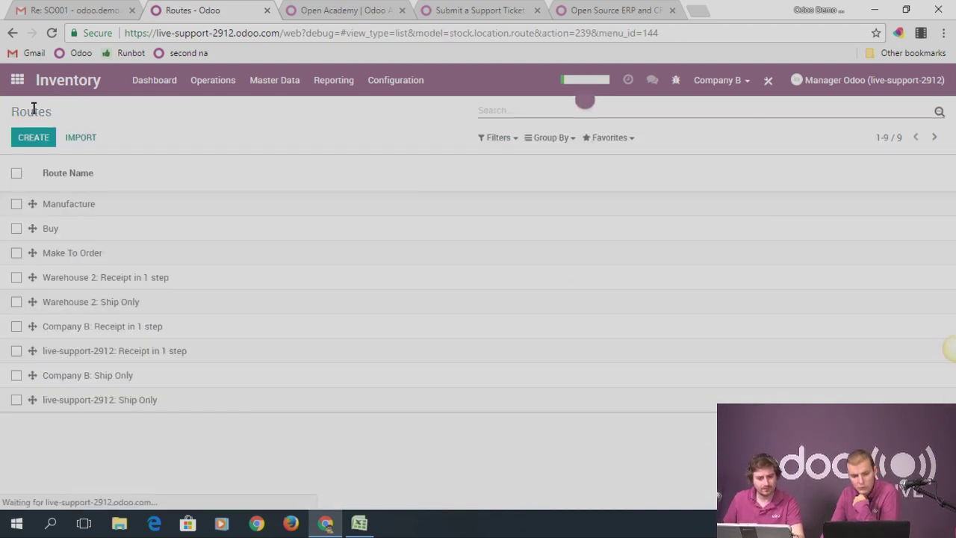
Go to the Users list in the Settings app
click(28, 87)
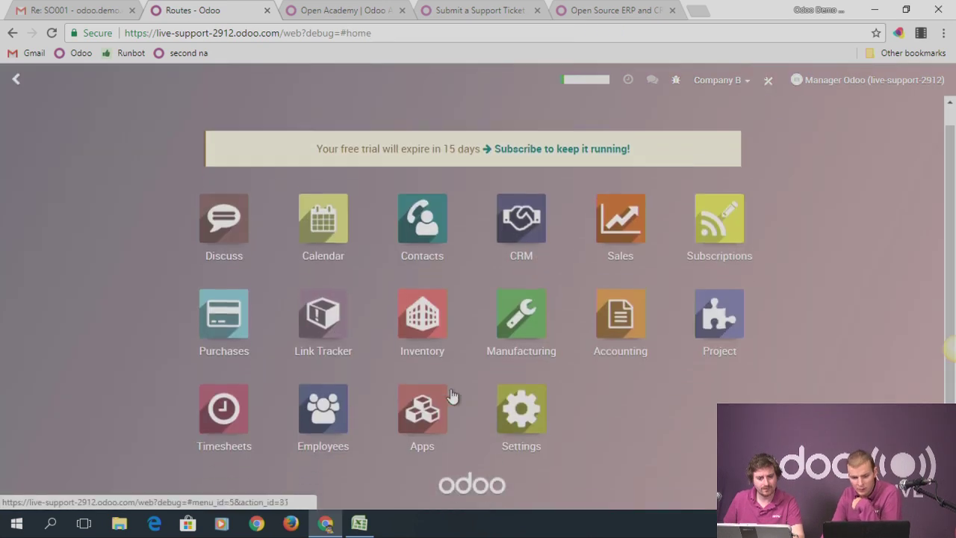
click(542, 416)
click(210, 86)
click(231, 108)
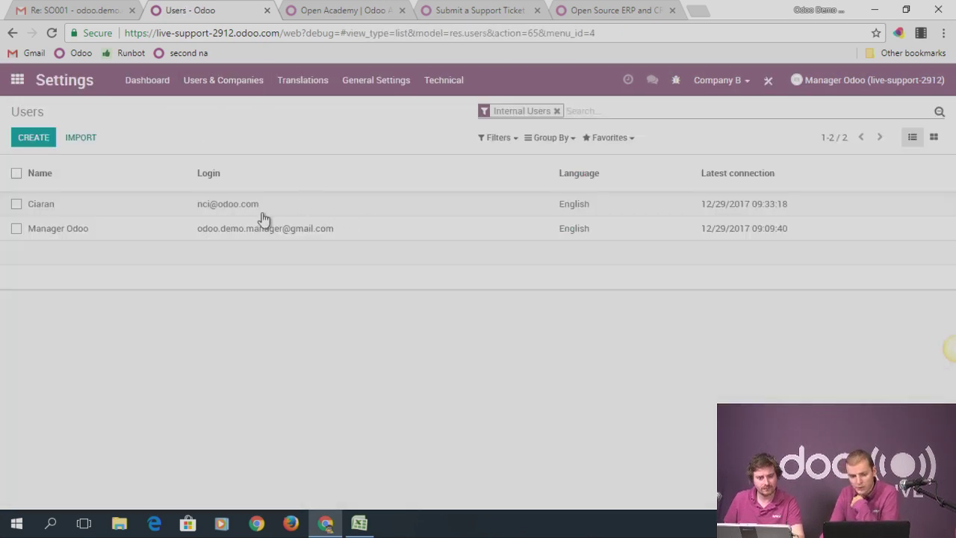
Add Company B to the other internal user's Allowed Companies and save the record
click(40, 207)
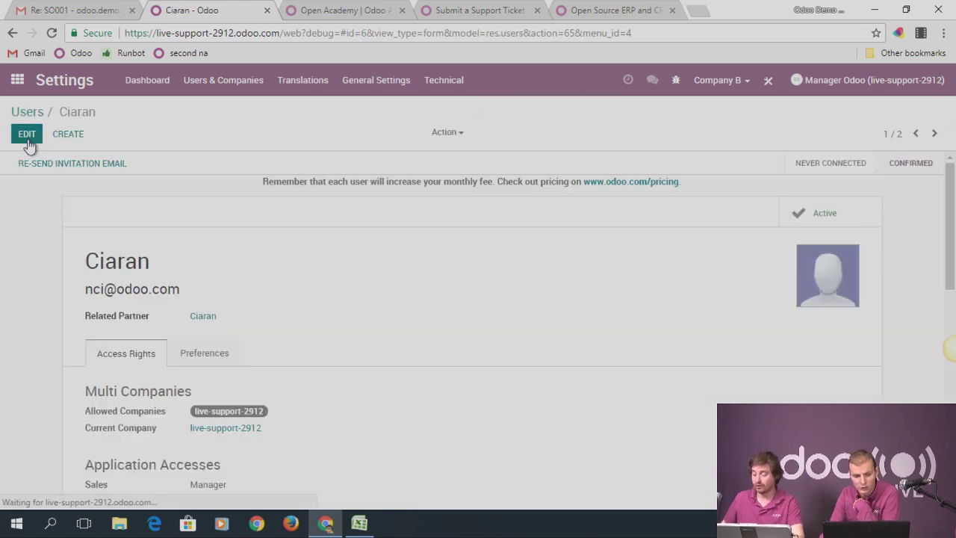
click(27, 133)
scroll(261, 314, down, 2)
scroll(269, 329, down, 1)
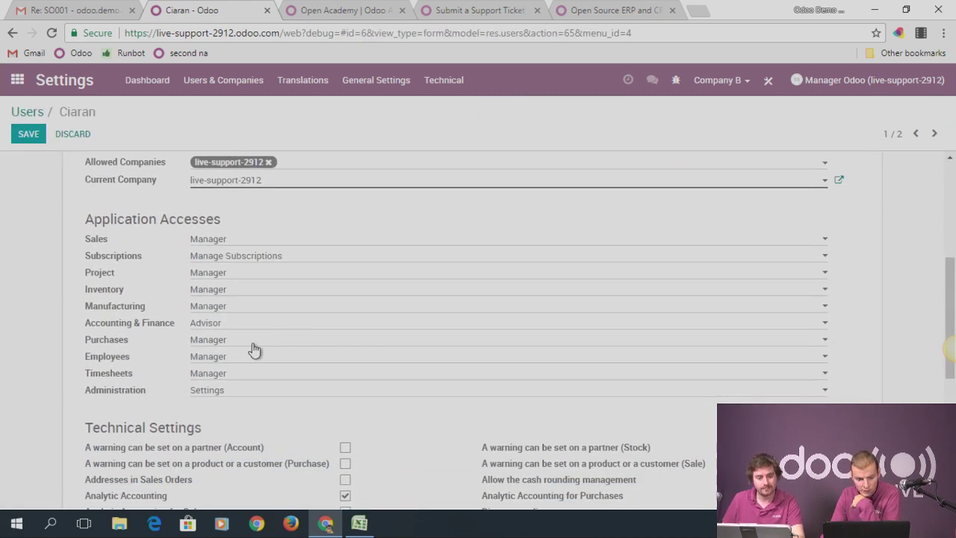
scroll(237, 337, down, 1)
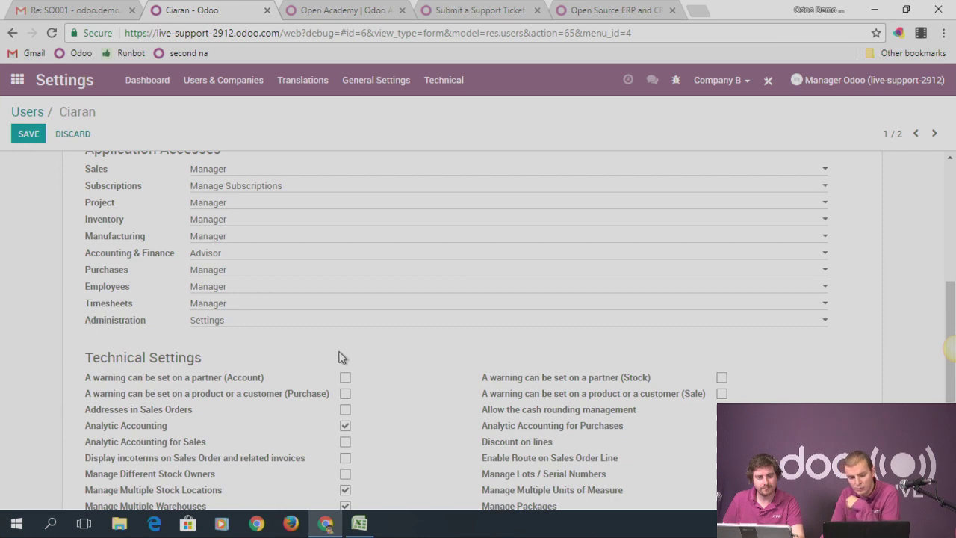
scroll(358, 362, down, 2)
scroll(396, 373, down, 2)
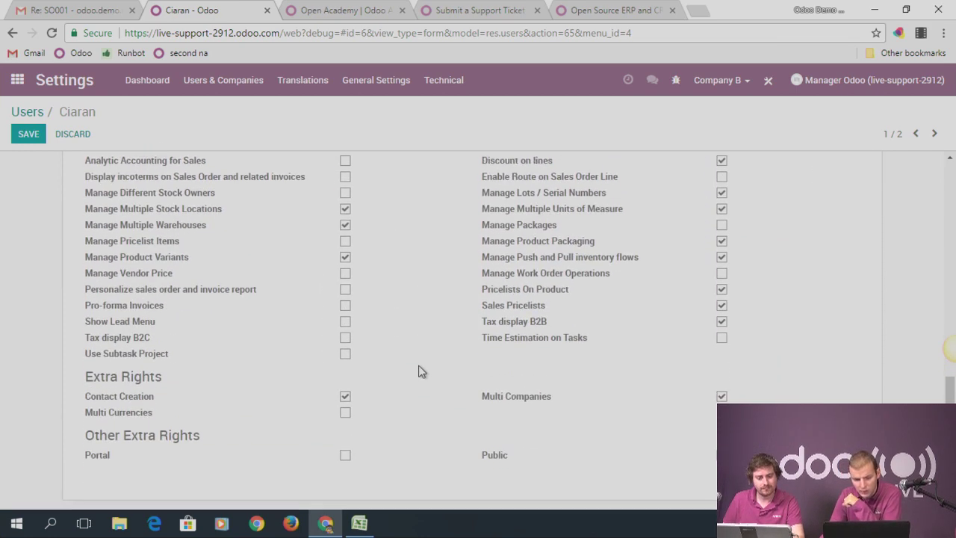
scroll(384, 352, up, 6)
click(306, 233)
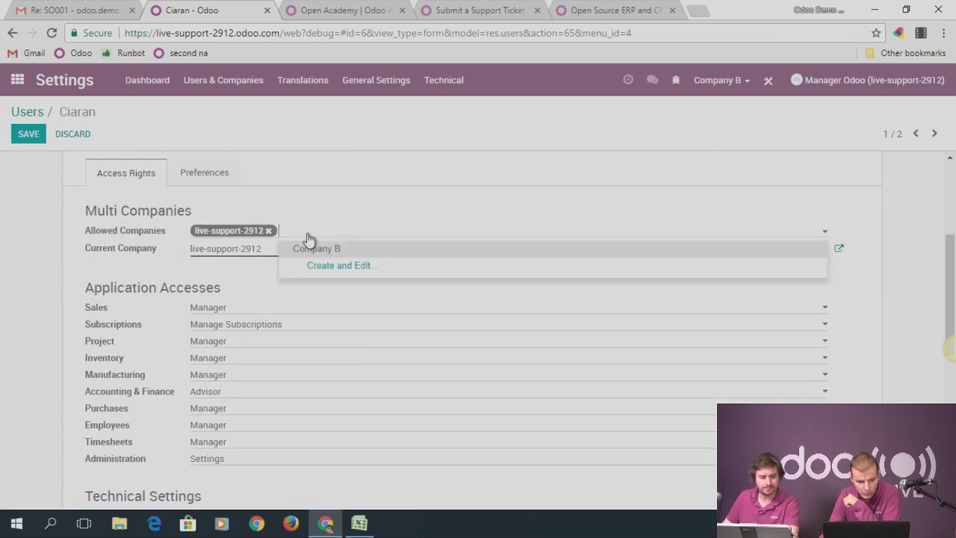
click(314, 250)
click(38, 137)
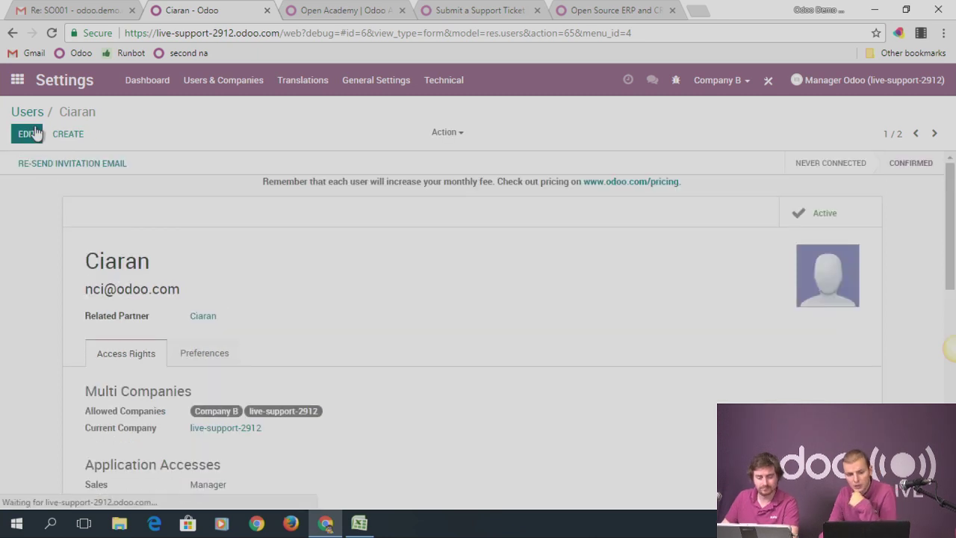
click(32, 108)
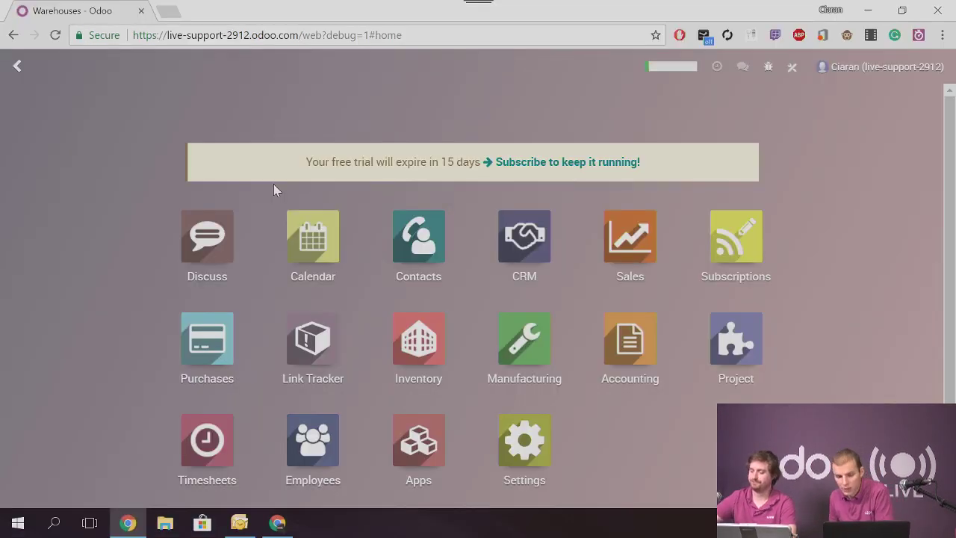
Reload the page and switch the active company to Company B
click(58, 34)
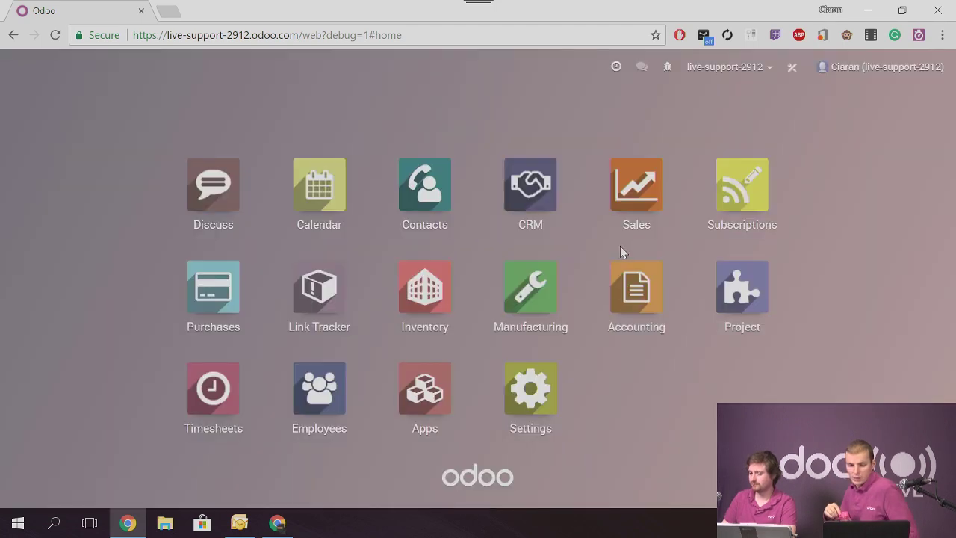
click(744, 66)
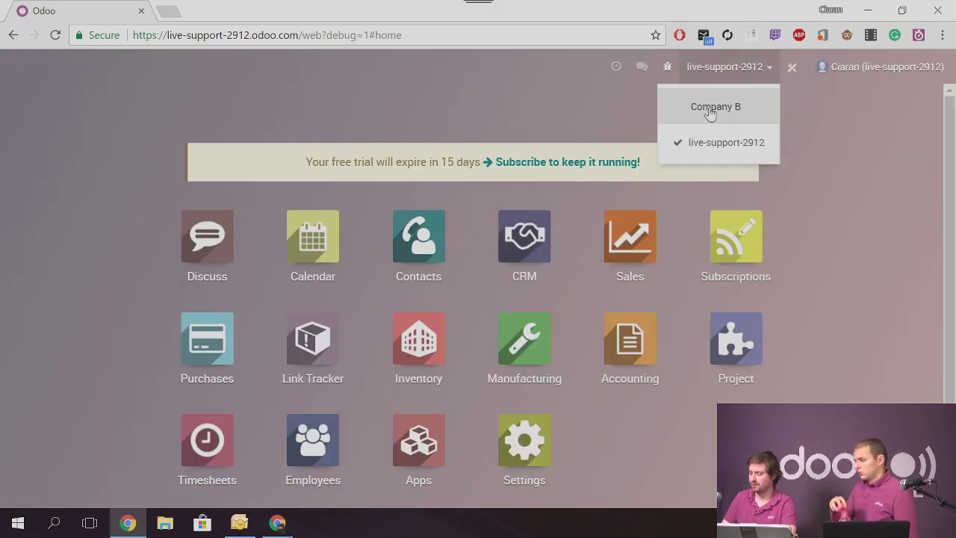
click(717, 112)
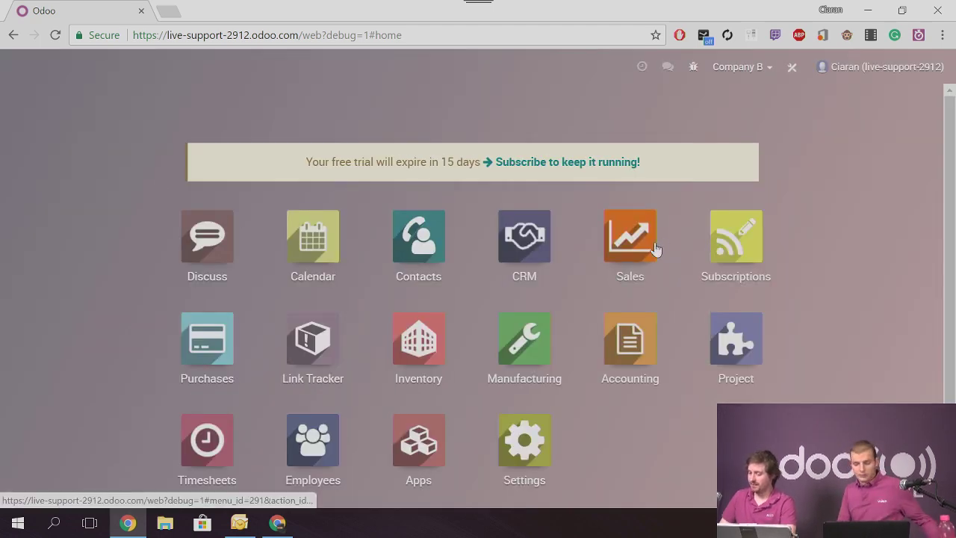
Create sales order SO004 for Customer 1 with a Product 1 line
click(647, 247)
click(36, 127)
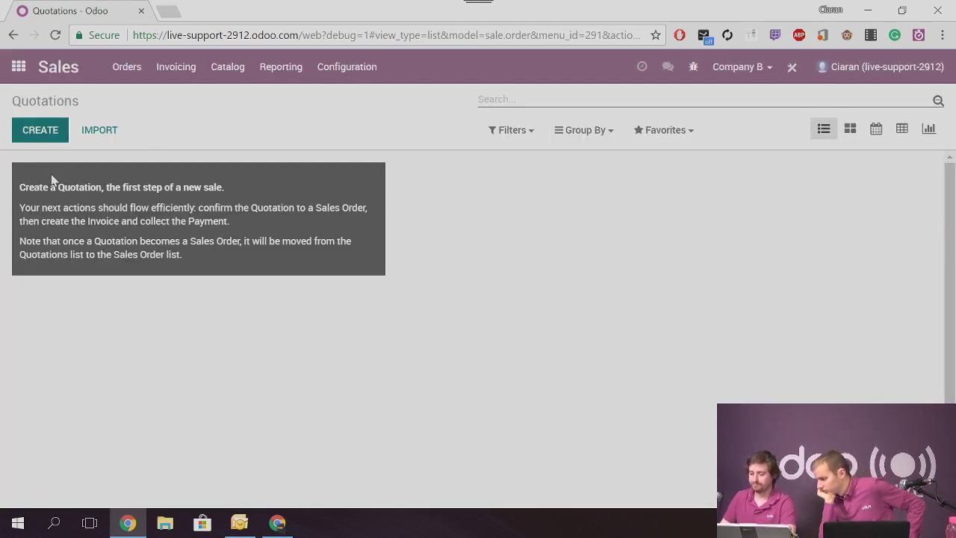
click(224, 263)
click(217, 327)
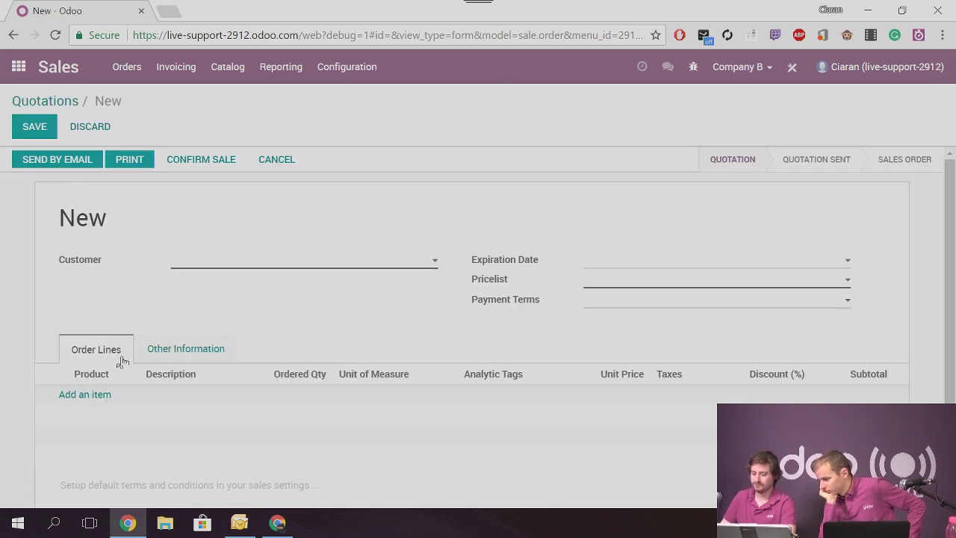
click(93, 394)
click(292, 159)
click(289, 221)
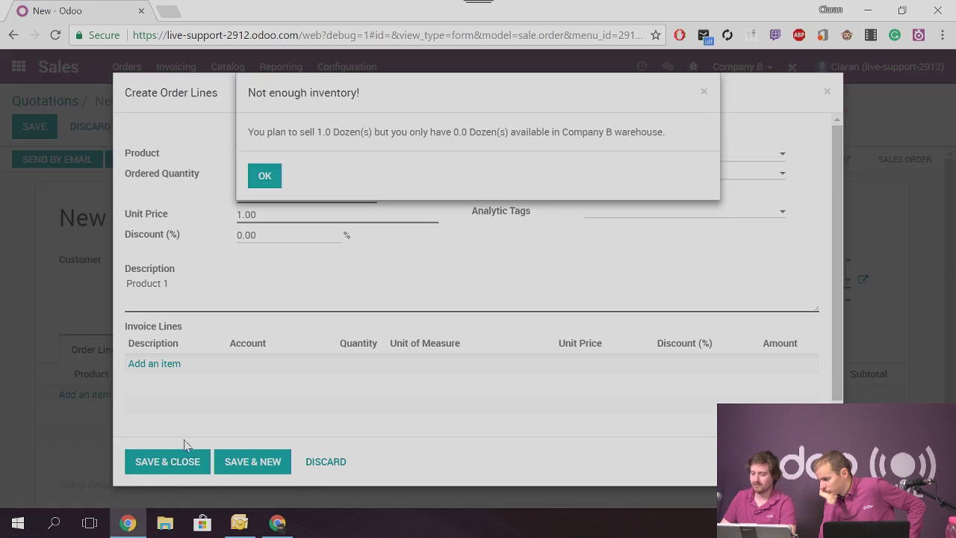
click(265, 175)
click(185, 459)
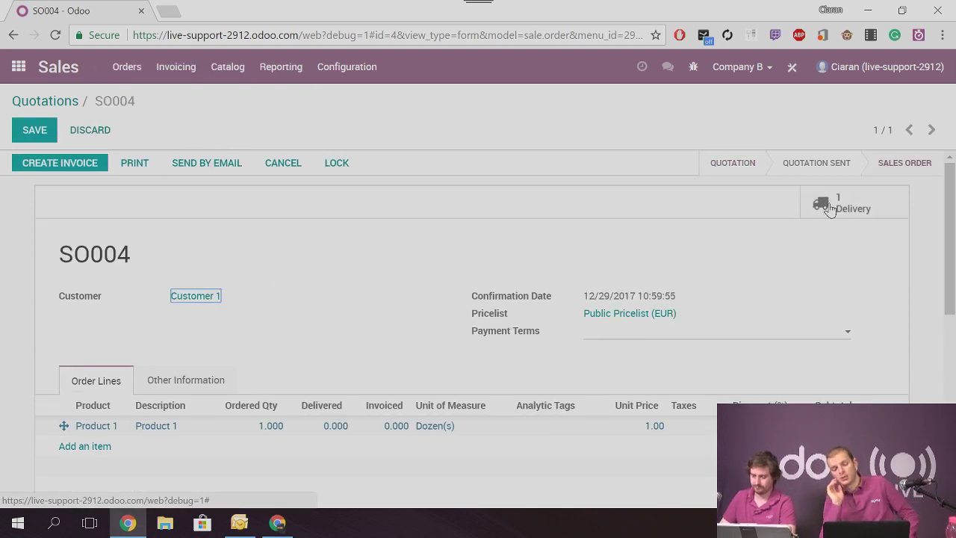
Inspect delivery Compa/OUT/00001's additional info and operations, then go back via SO004
click(829, 208)
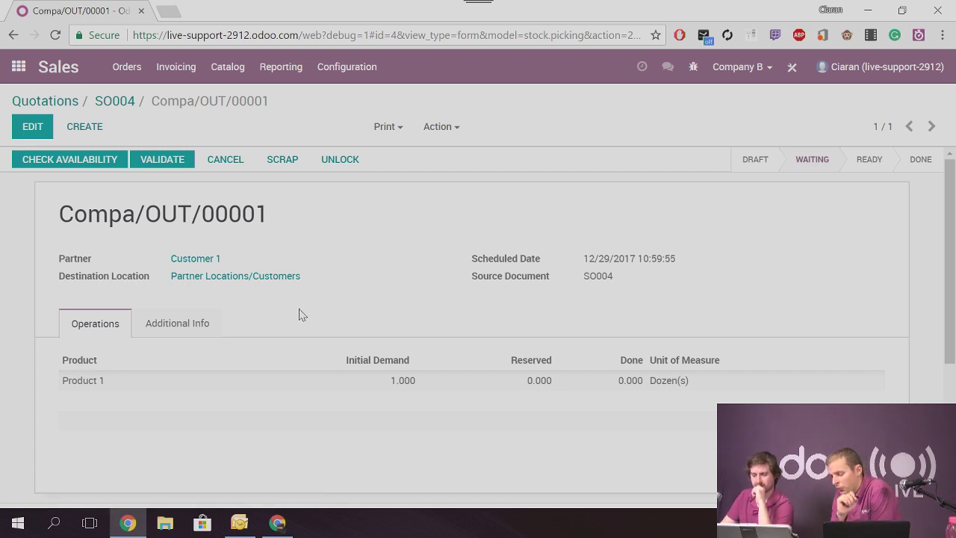
click(178, 326)
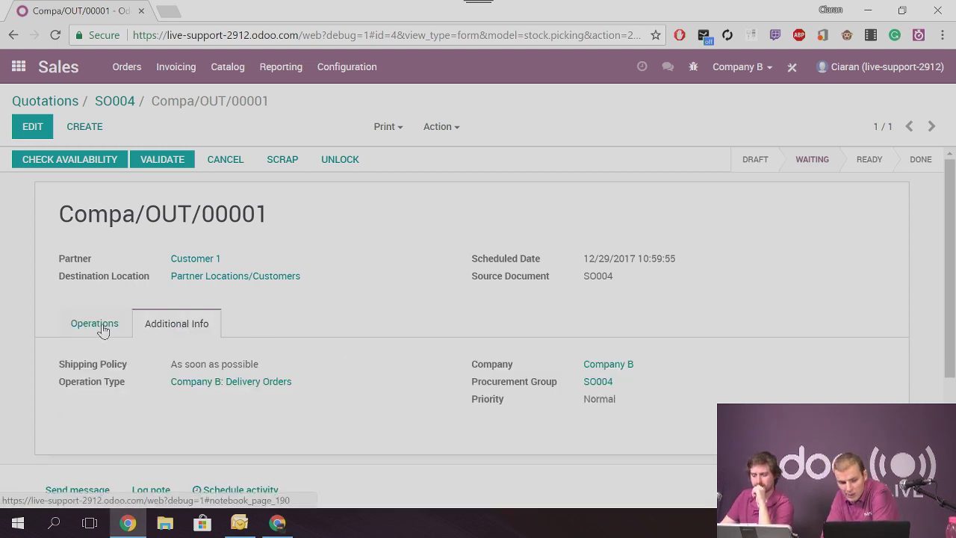
click(95, 323)
click(108, 107)
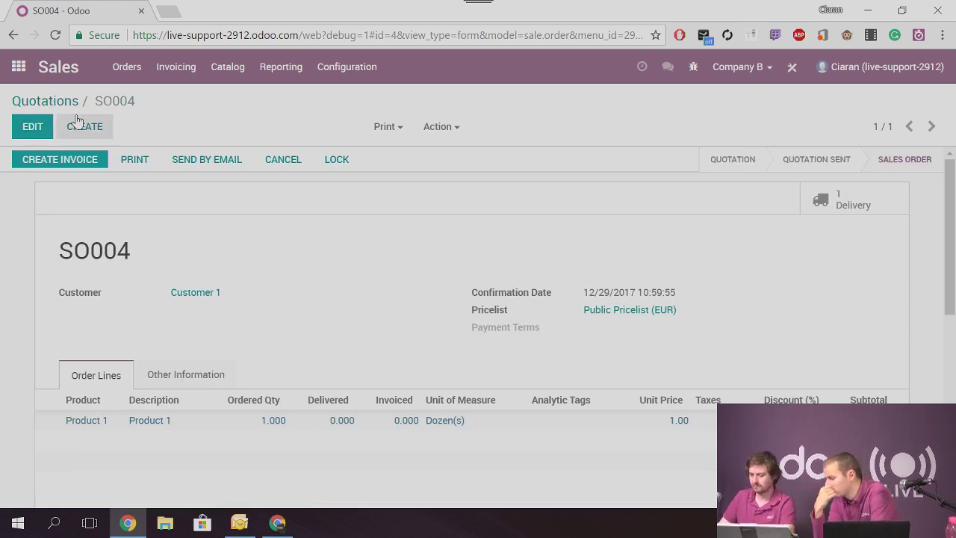
click(346, 69)
click(22, 67)
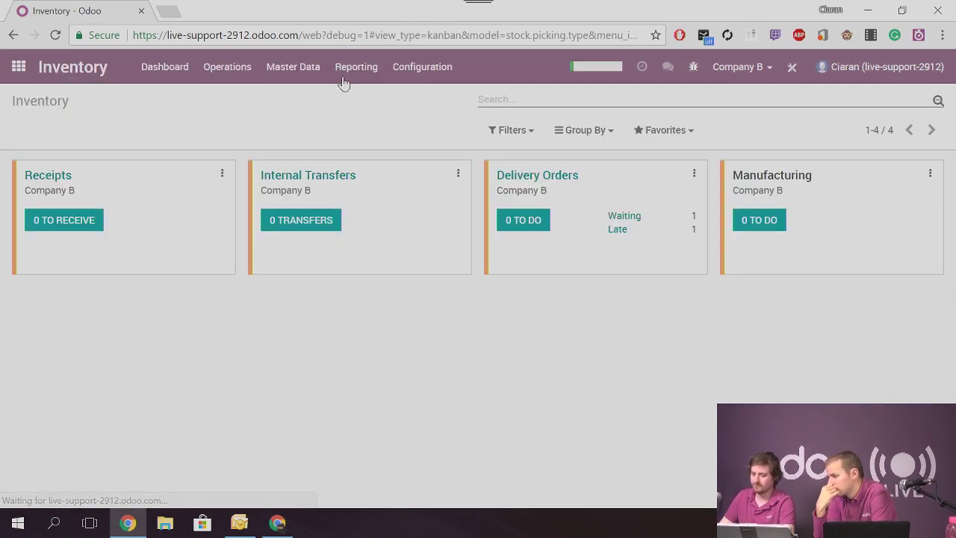
Open the Inventory Routes list and confirm Company B stays the active company
click(422, 66)
click(442, 230)
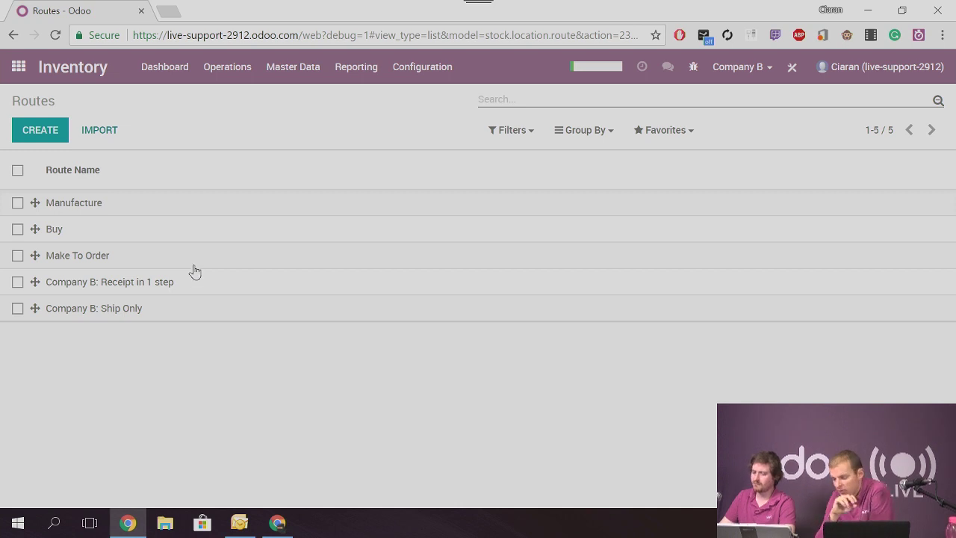
click(431, 65)
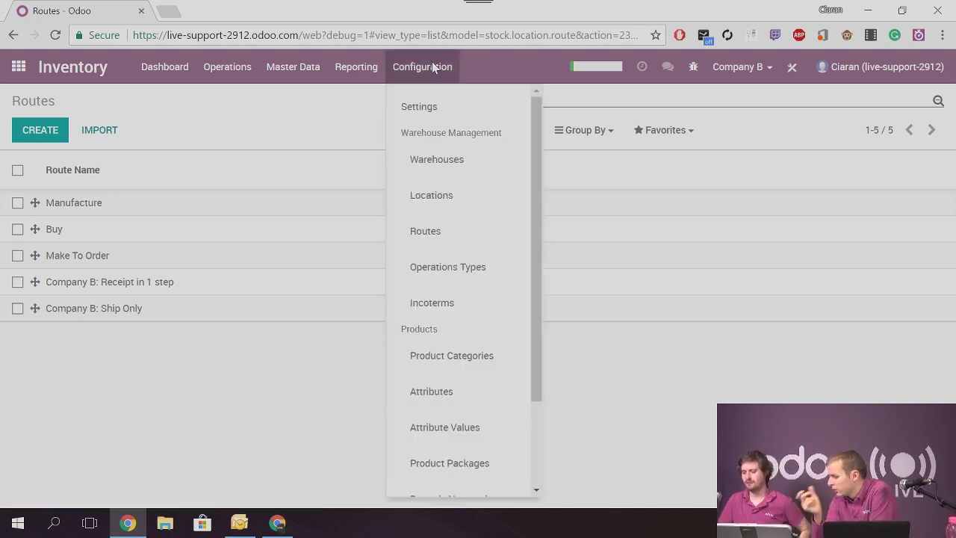
click(431, 64)
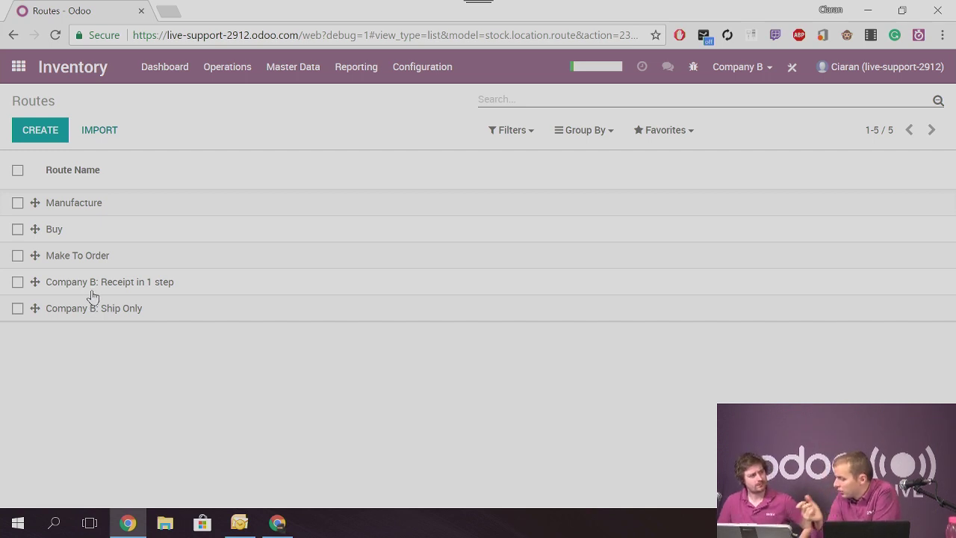
click(720, 66)
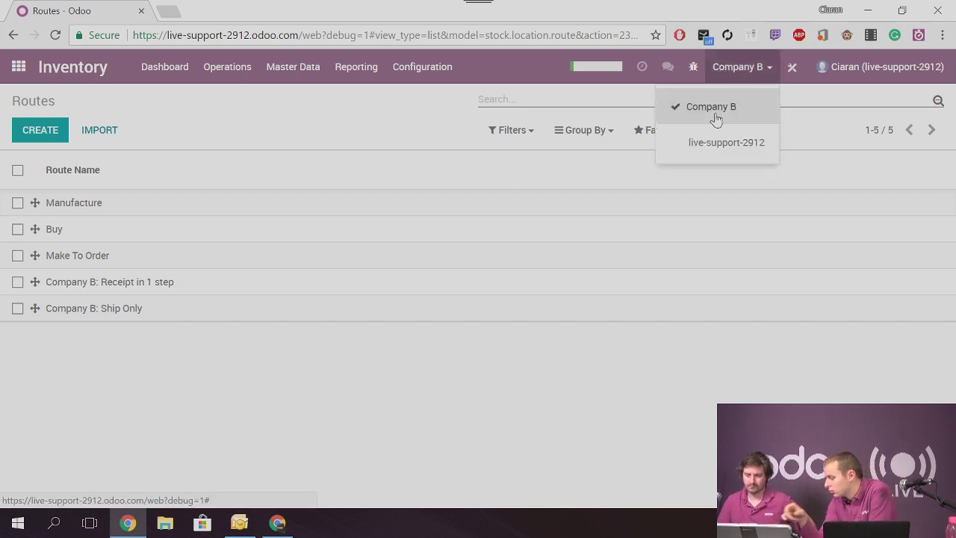
click(14, 77)
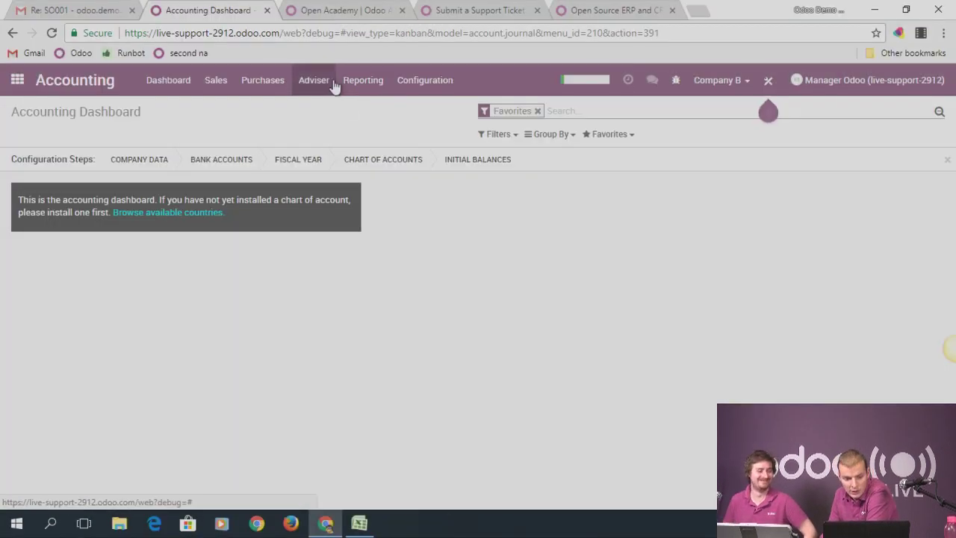
Open the Analytic Entries list in Accounting and start a new analytic entry
click(327, 84)
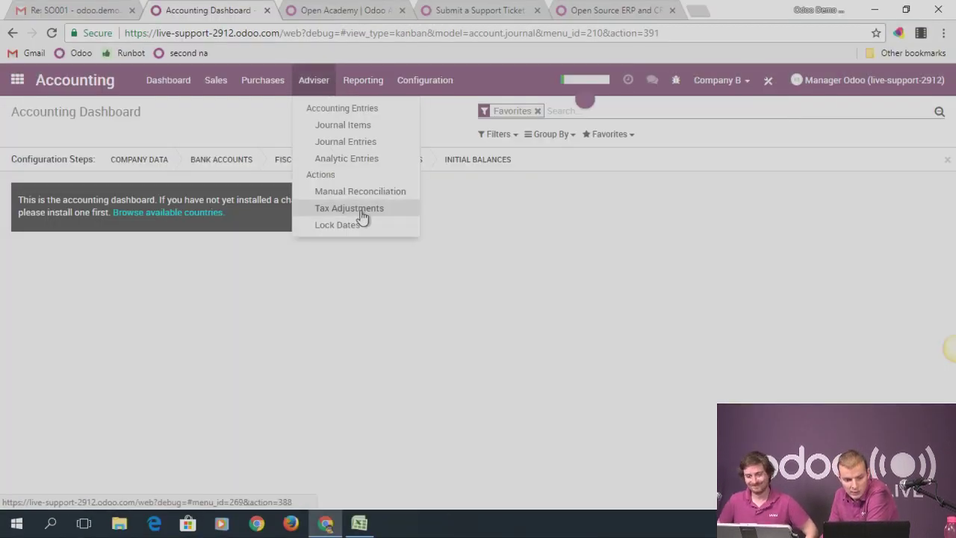
click(363, 84)
click(311, 85)
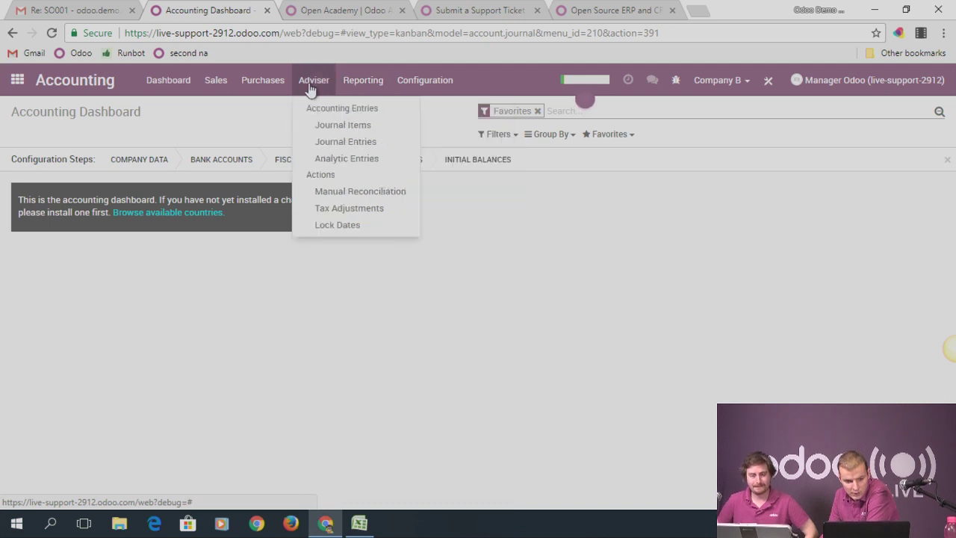
click(341, 157)
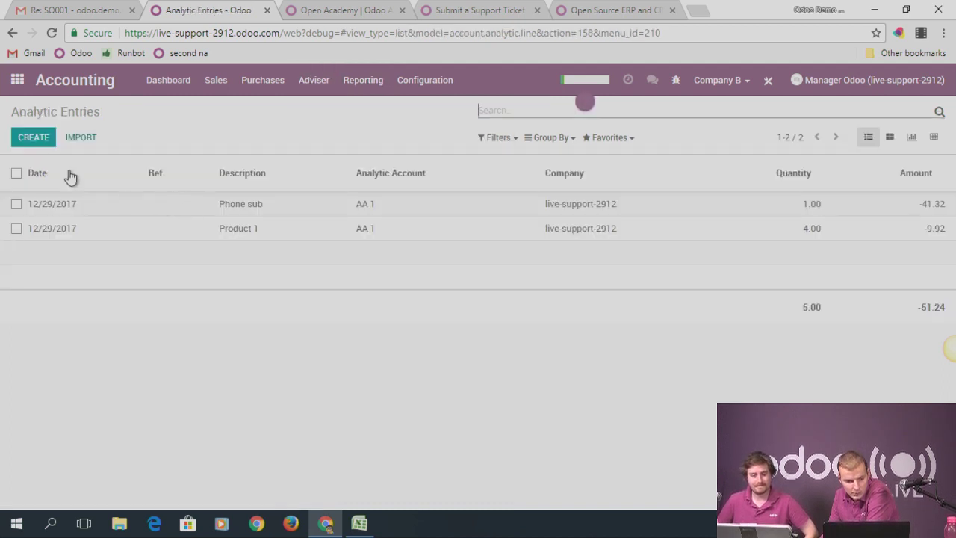
click(33, 139)
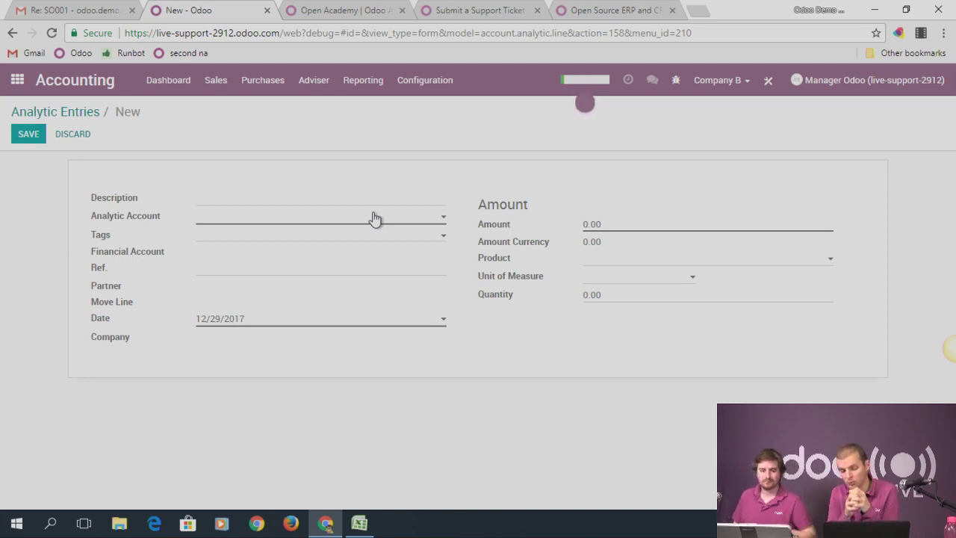
Browse the Journal Items list, then create a new entry from Journal Entries
click(317, 80)
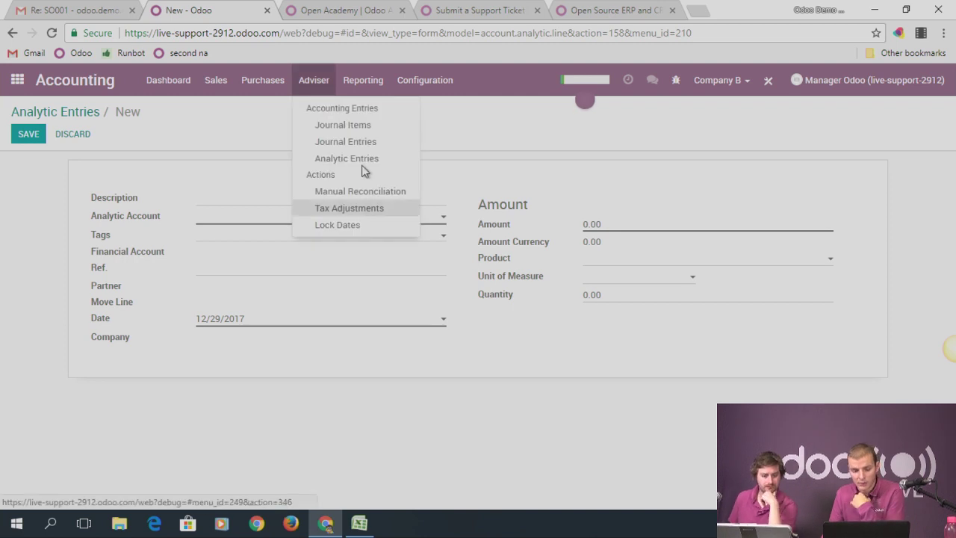
click(358, 84)
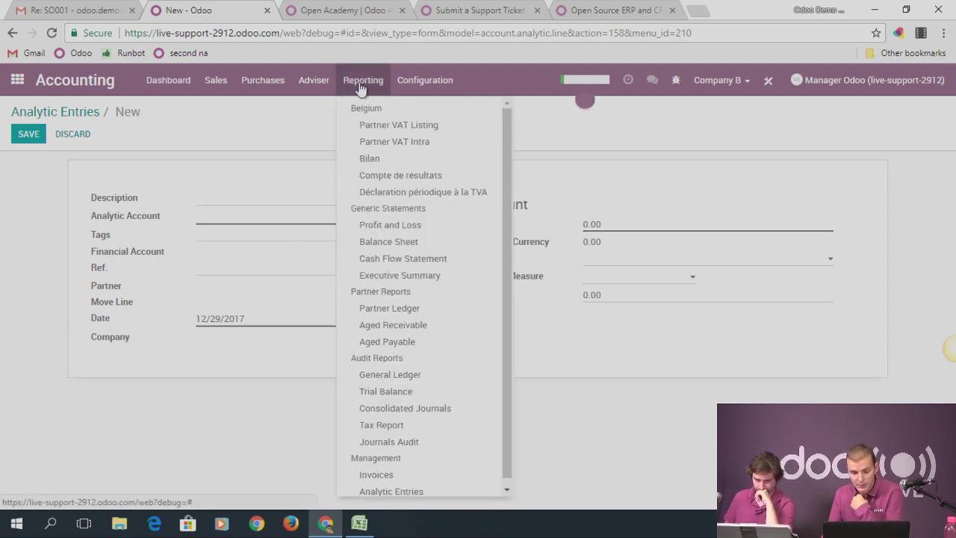
click(320, 81)
click(339, 124)
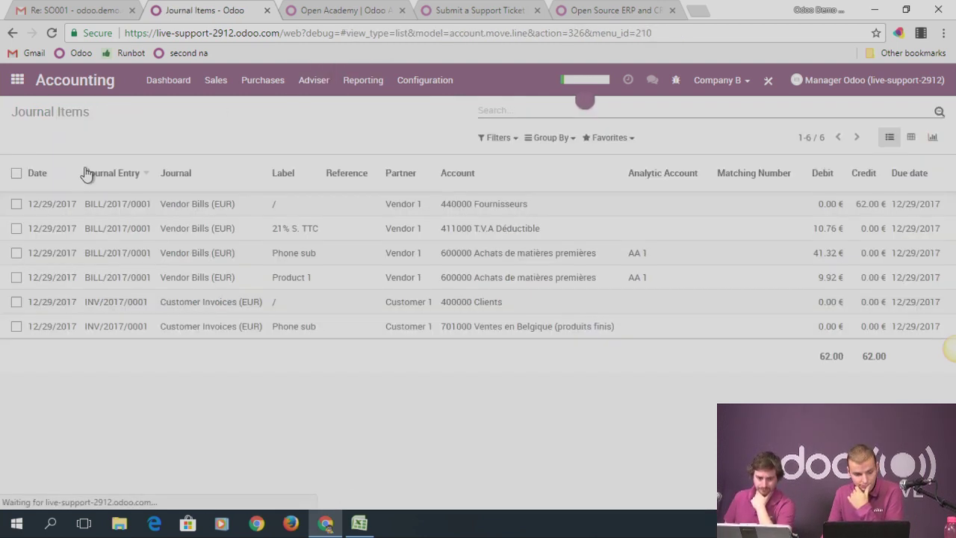
click(321, 81)
click(331, 142)
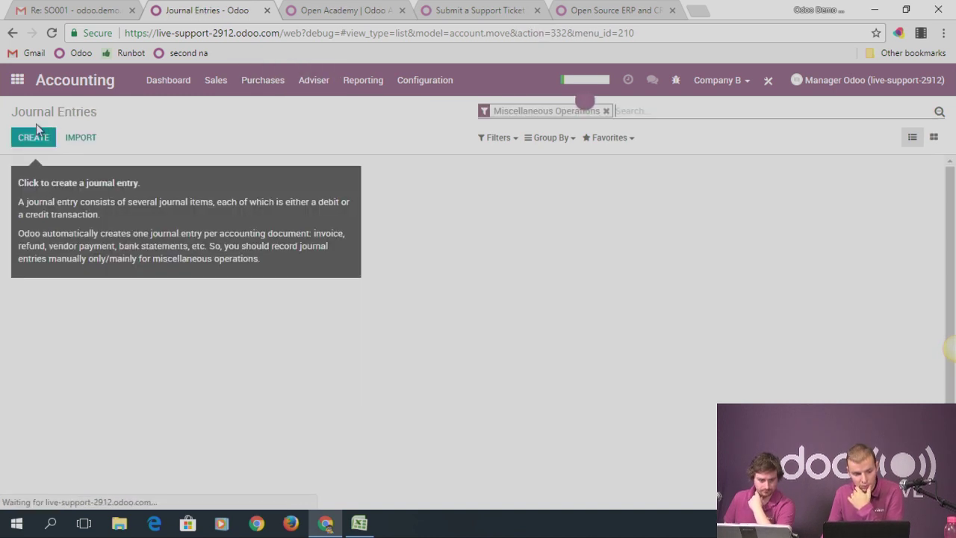
click(33, 141)
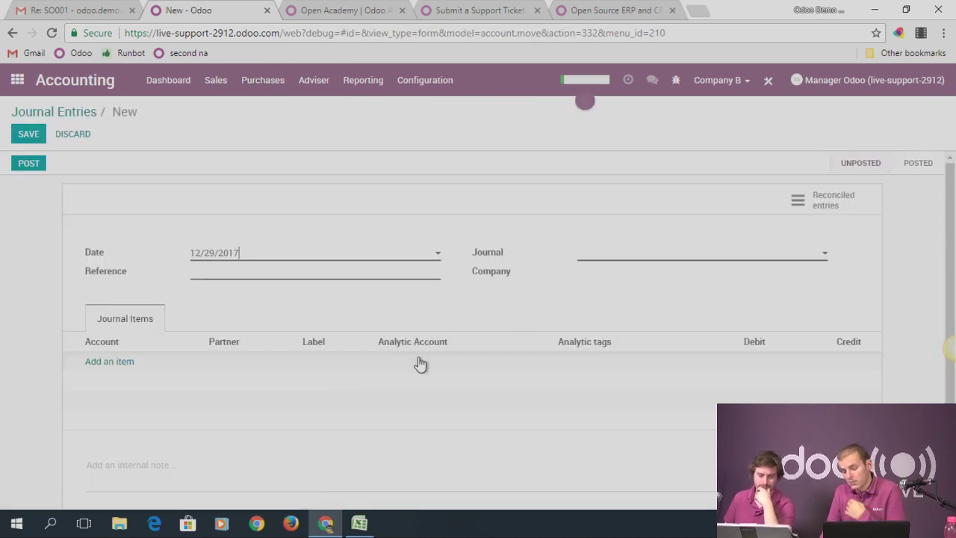
mouse_move(421, 363)
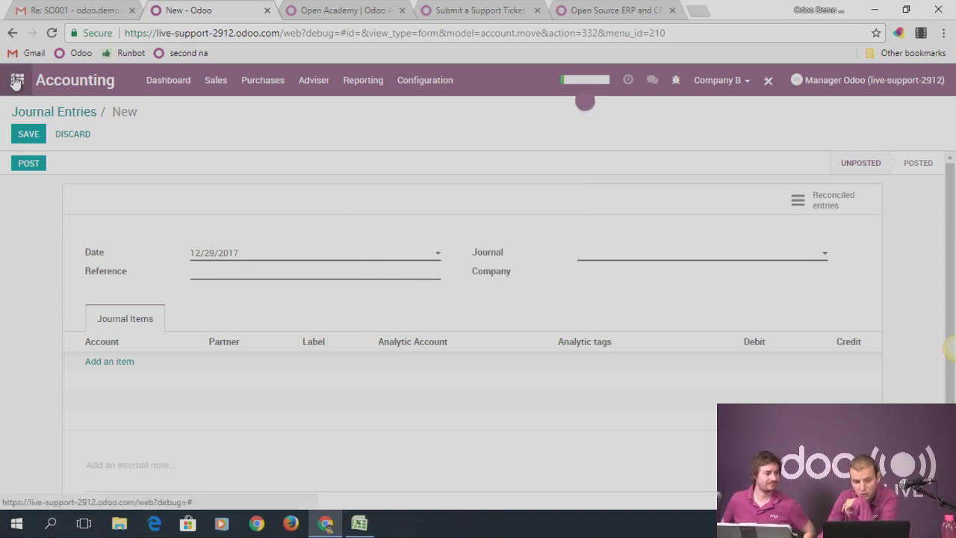
Show all journal entries without the Miscellaneous Operations filter and open INV/2017/0001
click(52, 111)
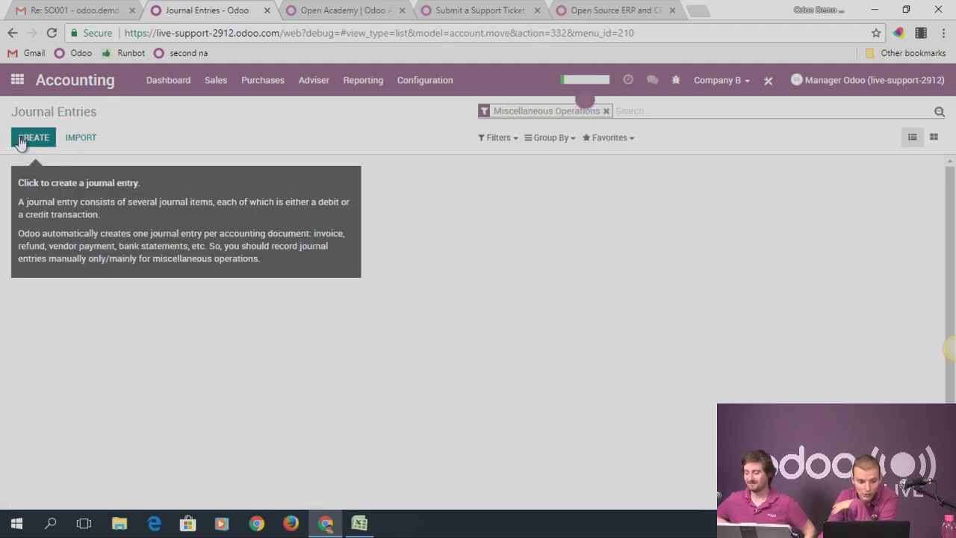
click(606, 111)
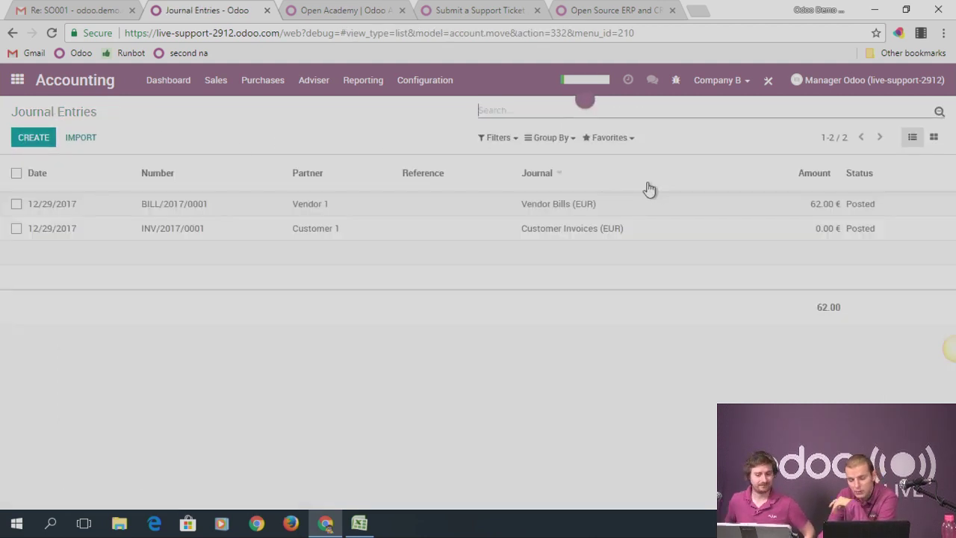
mouse_move(649, 189)
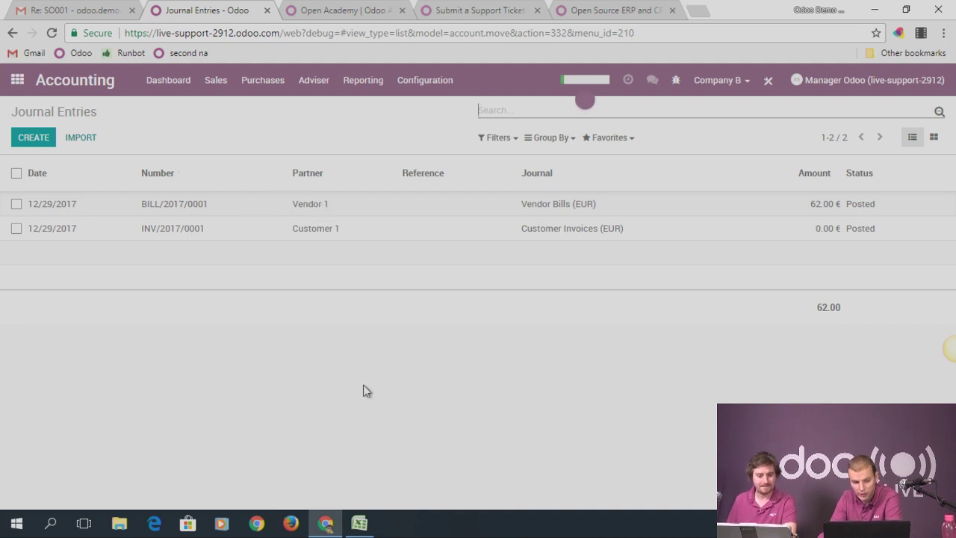
click(179, 235)
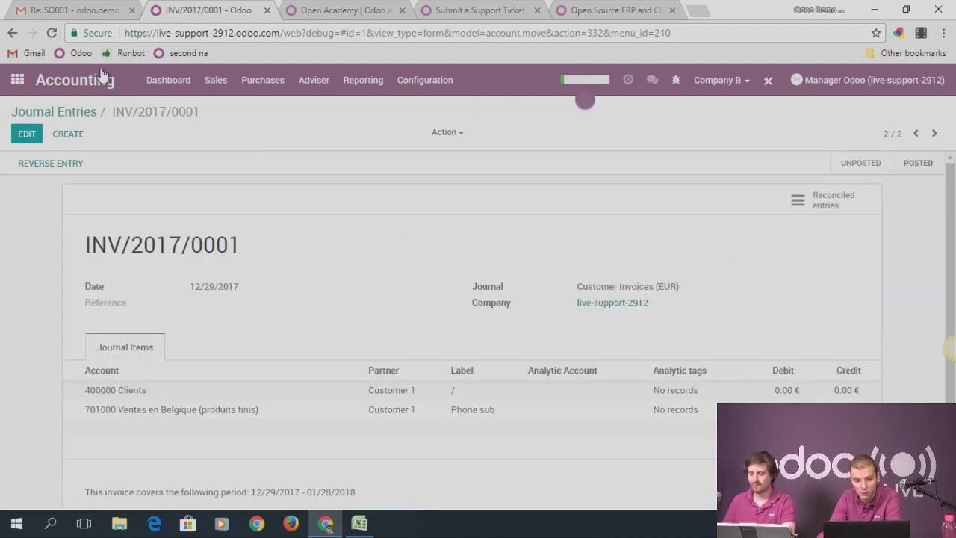
Tick INV/2017/0001 in the Journal Entries list and choose Export from the Action menu
click(68, 112)
click(17, 228)
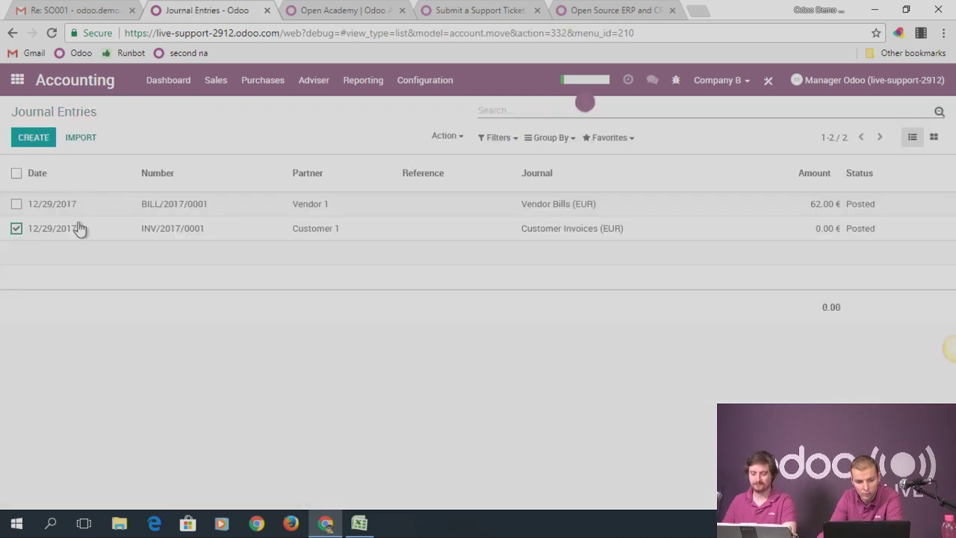
click(451, 140)
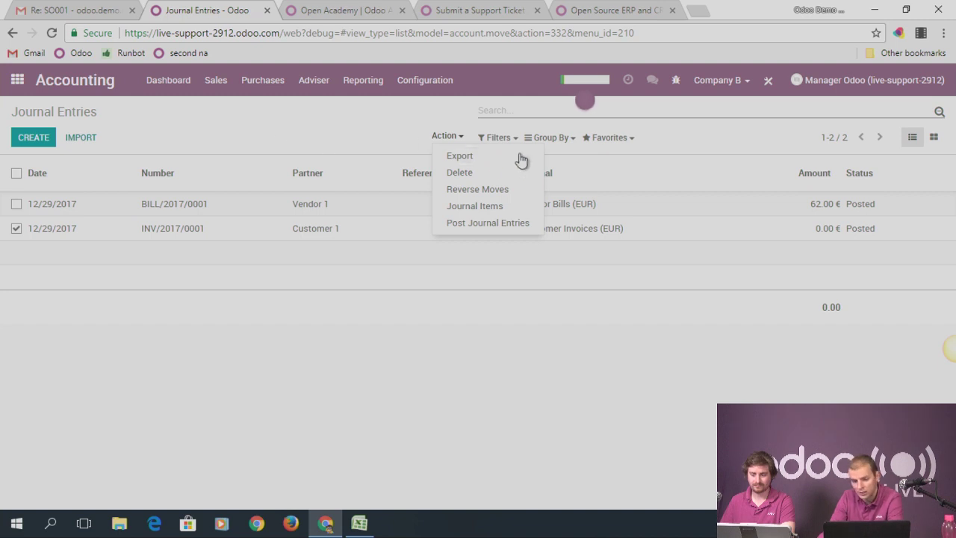
click(463, 159)
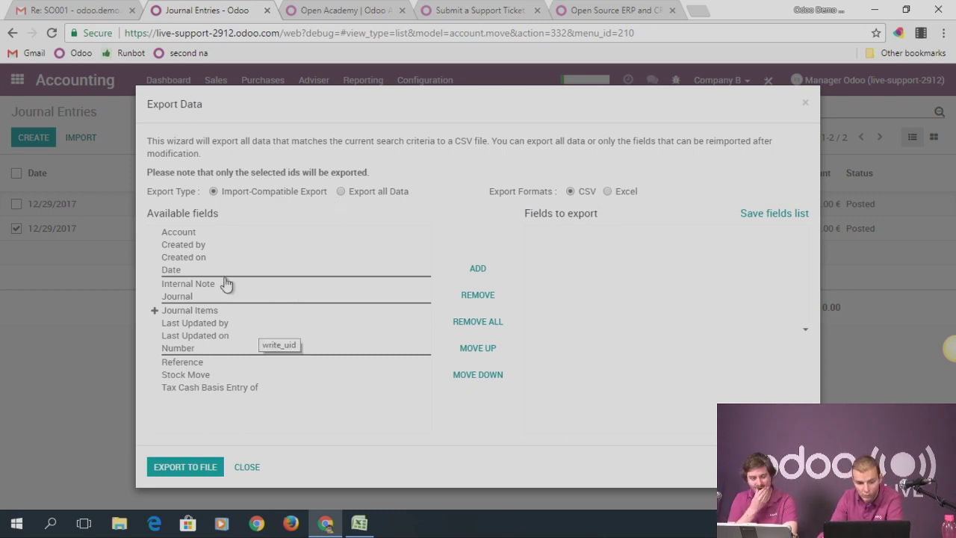
Add Reference, Journal, Date and Journal Items Account, Debit and Credit to the export fields
double_click(197, 235)
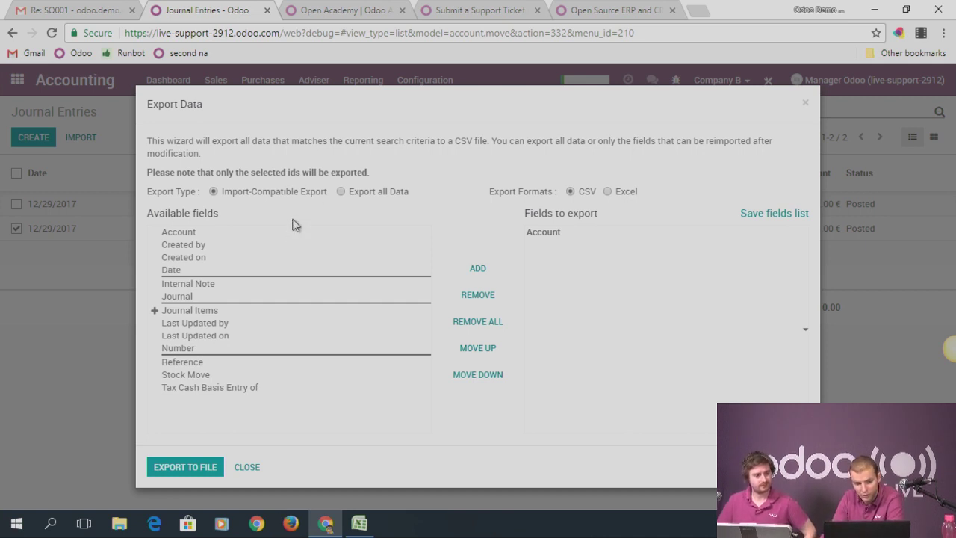
click(559, 235)
click(487, 298)
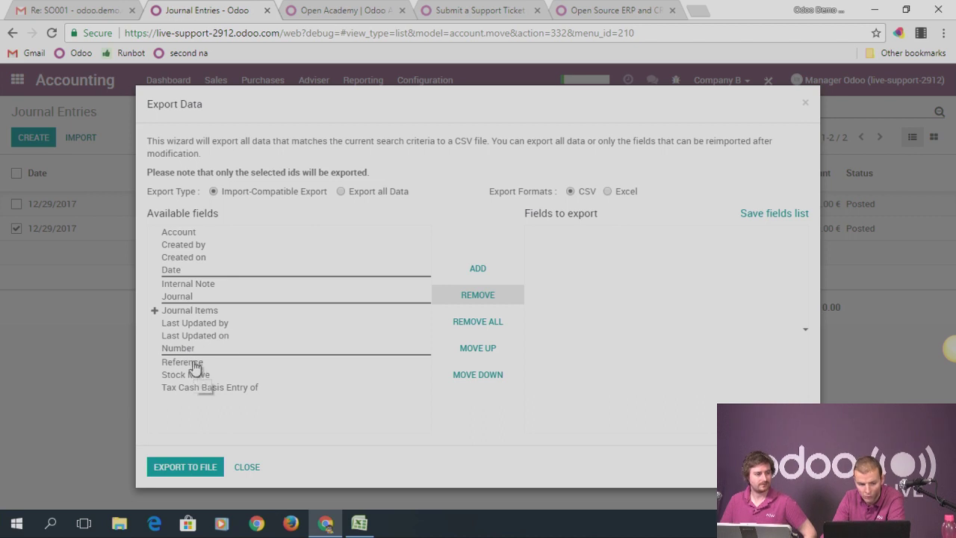
double_click(193, 363)
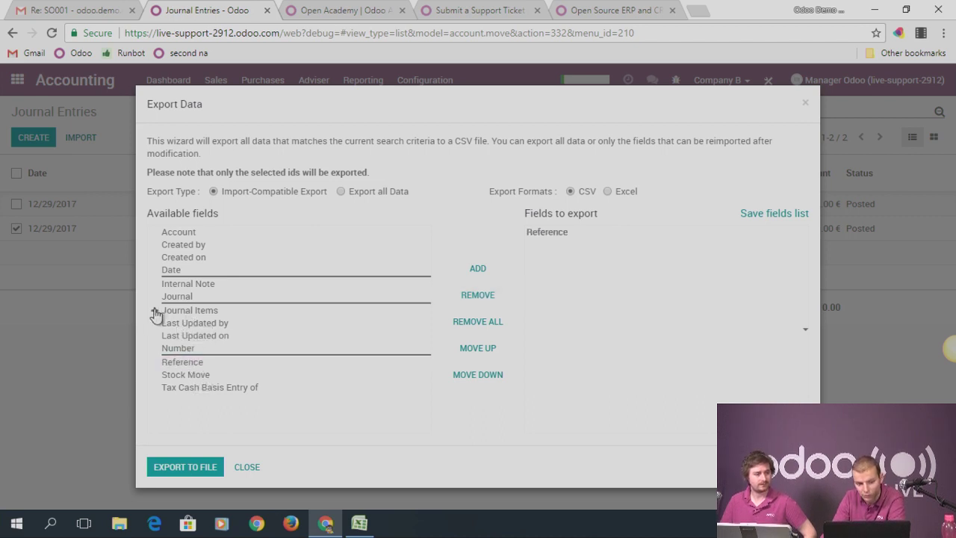
double_click(180, 299)
double_click(179, 269)
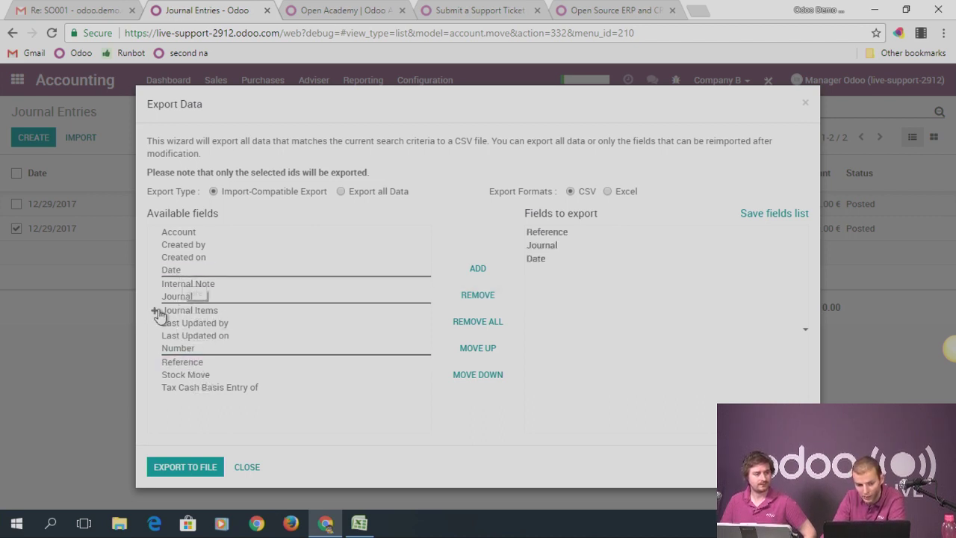
click(154, 310)
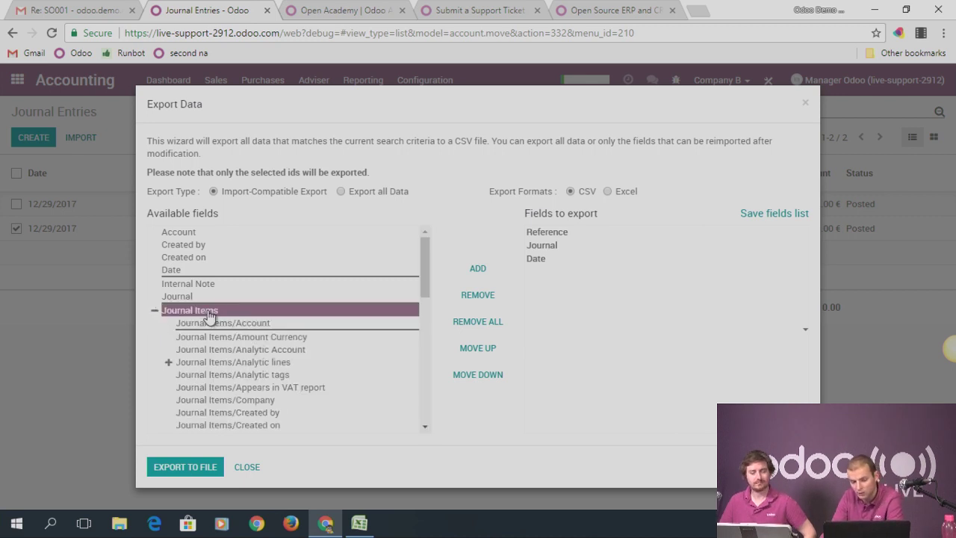
double_click(255, 324)
scroll(254, 359, down, 5)
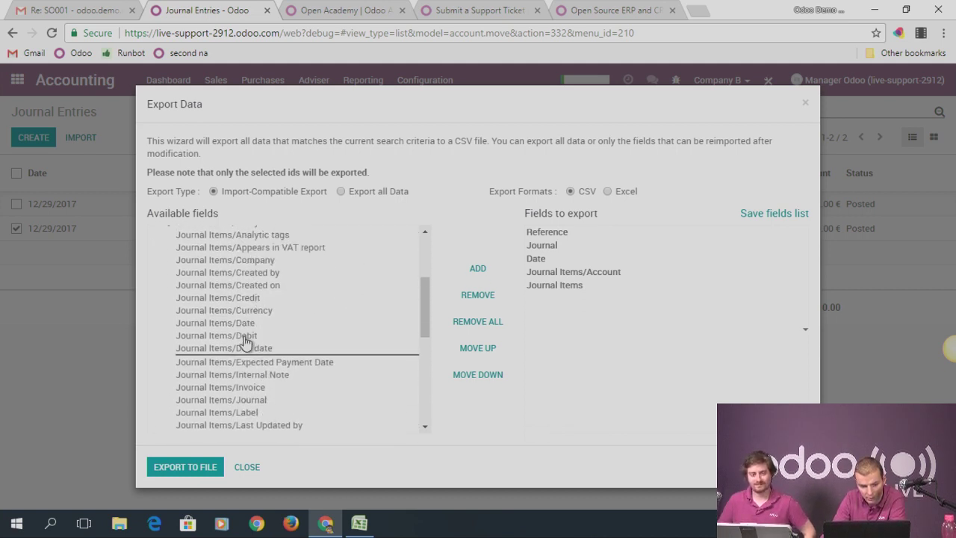
double_click(247, 336)
double_click(245, 299)
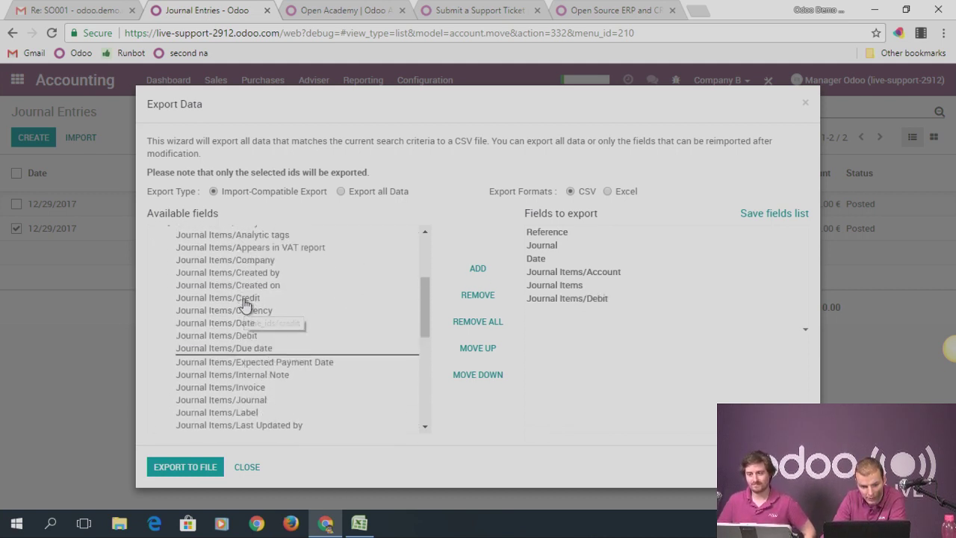
scroll(282, 336, down, 8)
scroll(281, 335, down, 3)
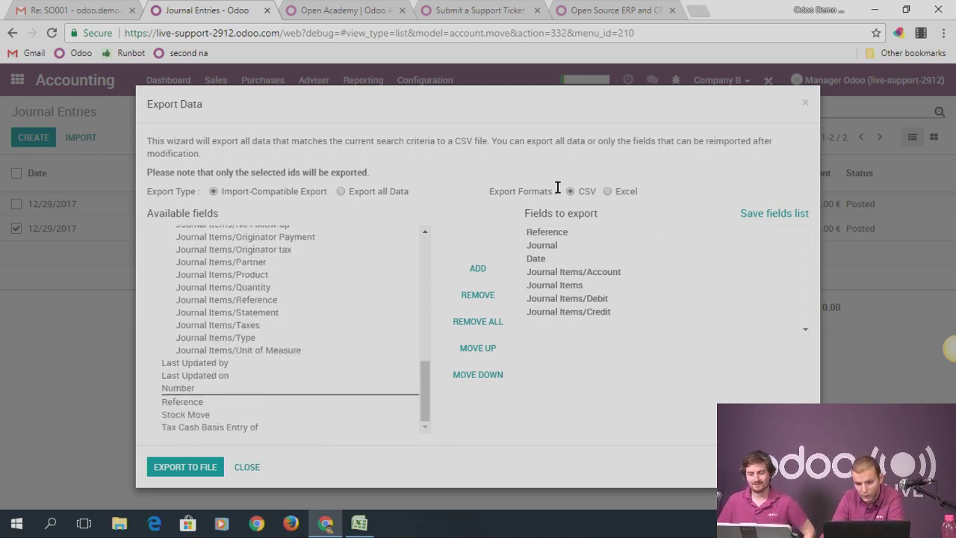
Export those fields in Excel format, saving as account.move.xls, and open the file
click(607, 191)
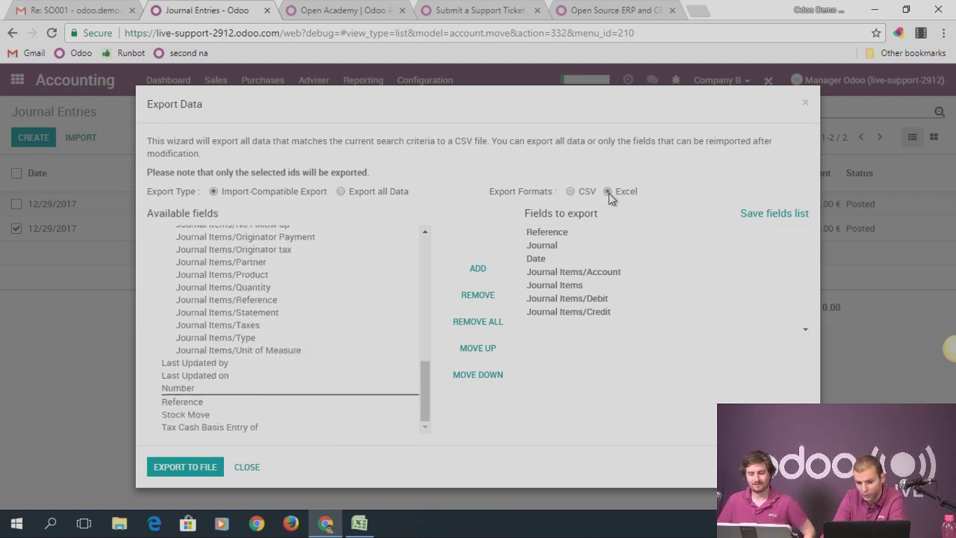
click(186, 466)
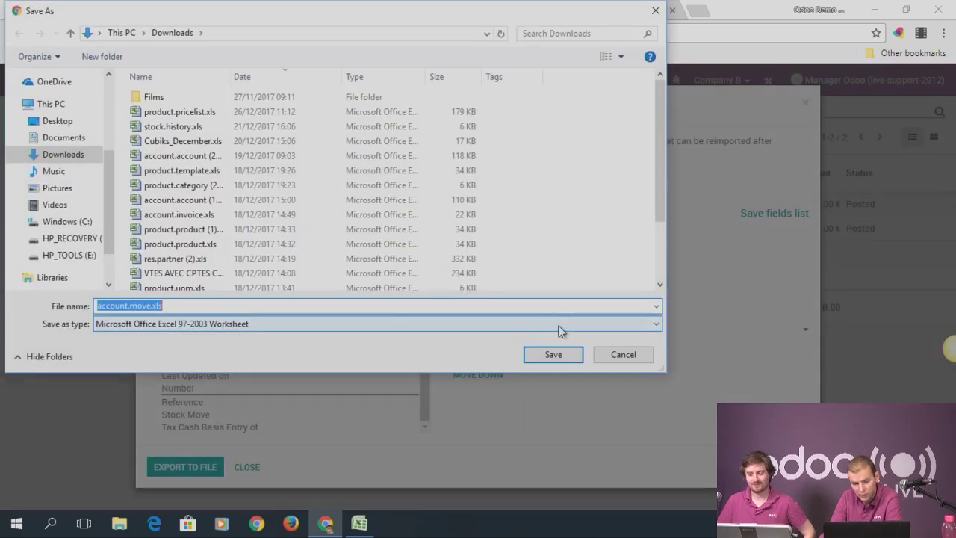
click(553, 354)
click(60, 494)
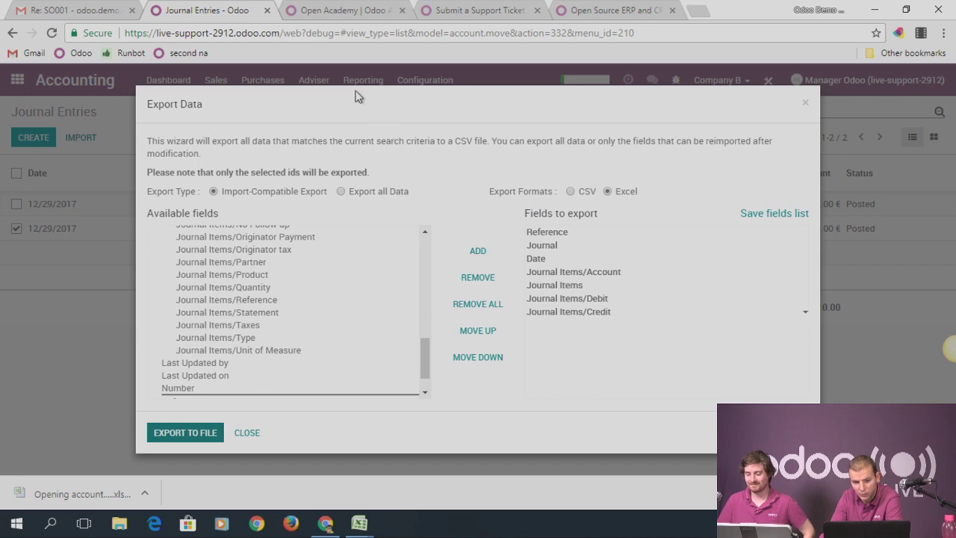
Delete the id column from the account.move.xls sheet in Excel
mouse_move(360, 522)
click(457, 478)
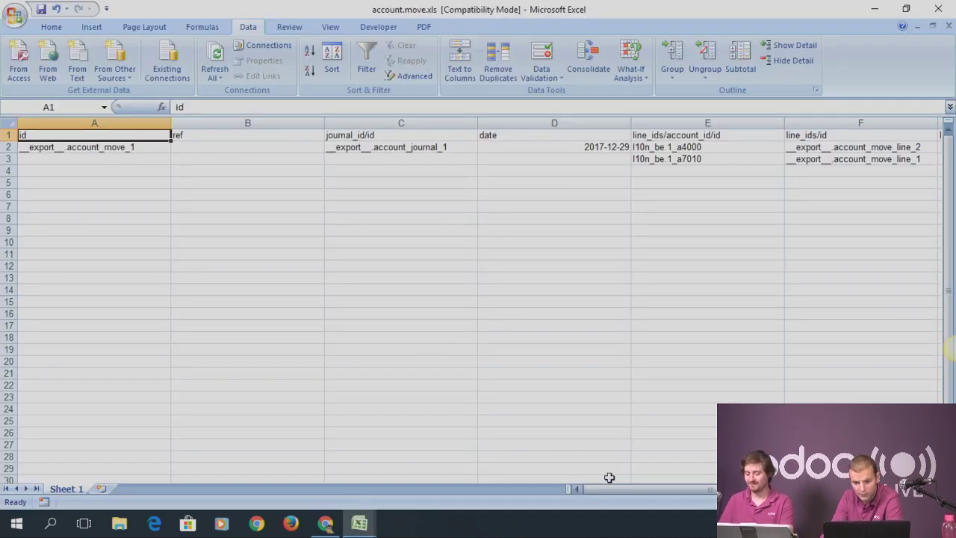
mouse_move(617, 489)
mouse_down()
mouse_move(694, 488)
mouse_move(613, 503)
mouse_up()
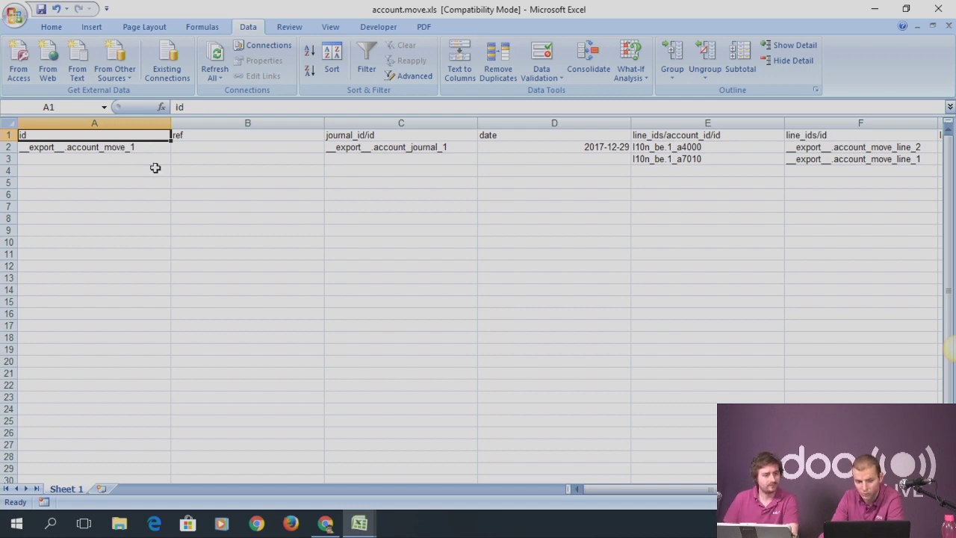
click(378, 199)
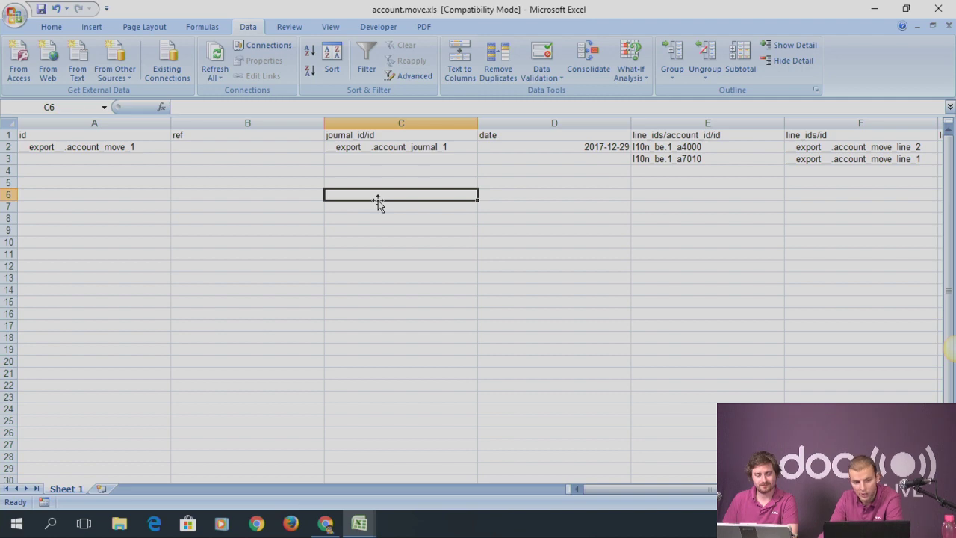
click(95, 121)
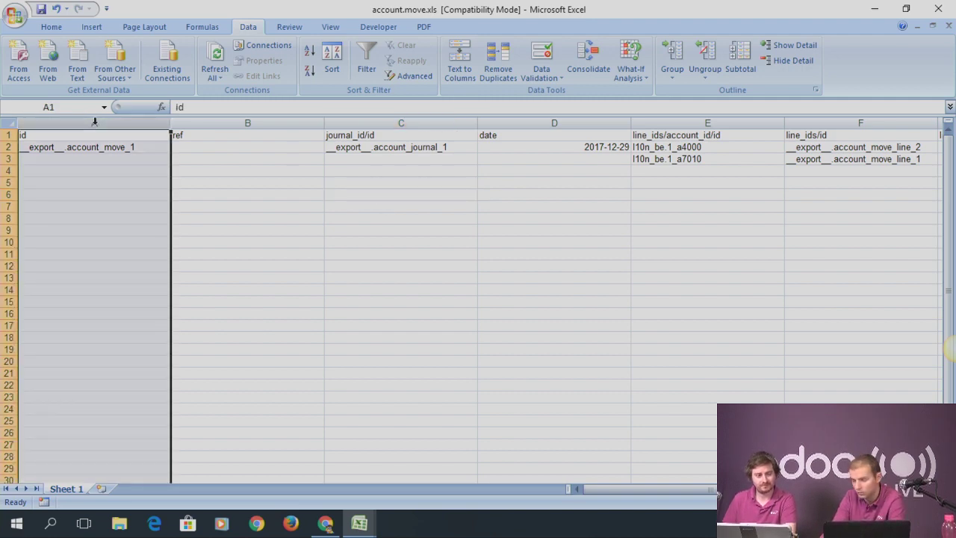
right_click(94, 121)
click(136, 214)
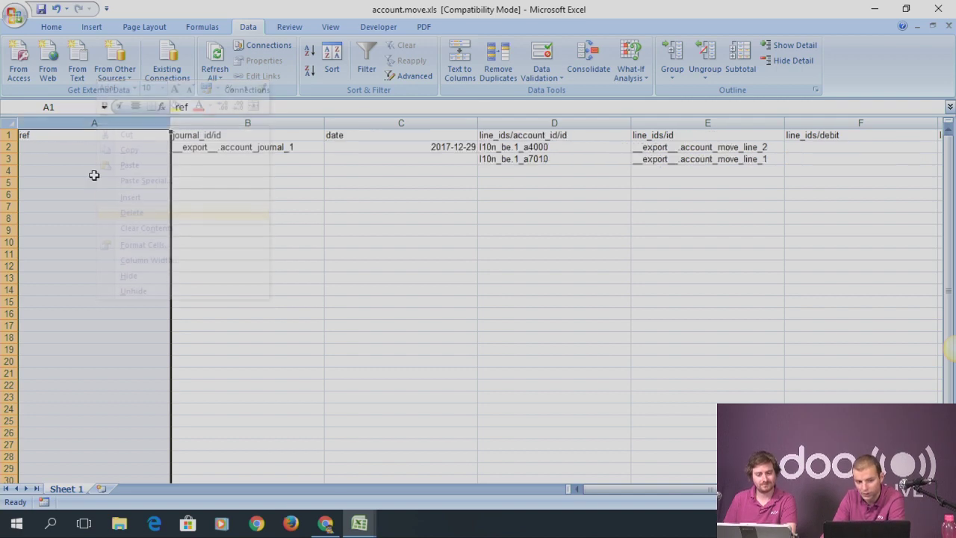
Enter 'Test Import' as the reference in cell A2, then return to Odoo
click(62, 148)
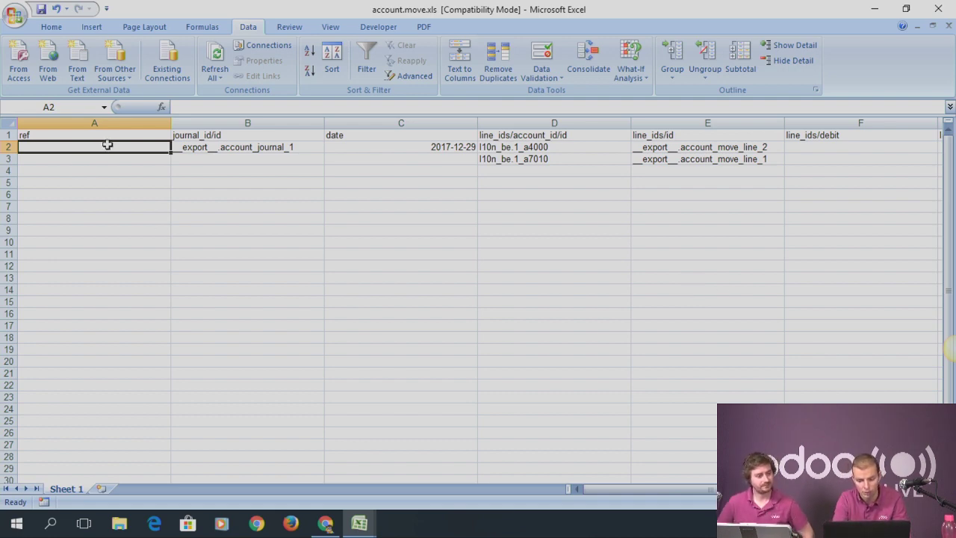
text(Test Import)
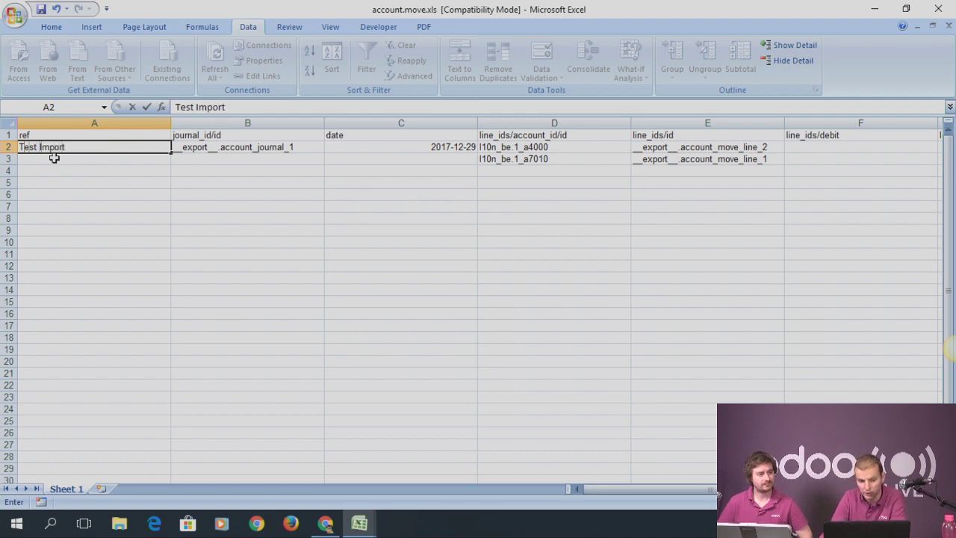
click(266, 149)
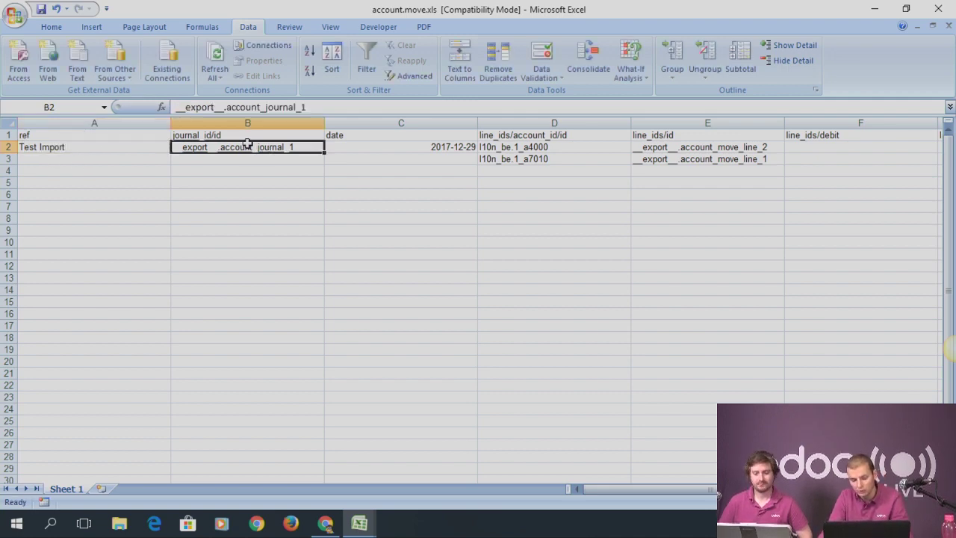
key(alt+Tab)
key(alt+Tab)
key(Tab)
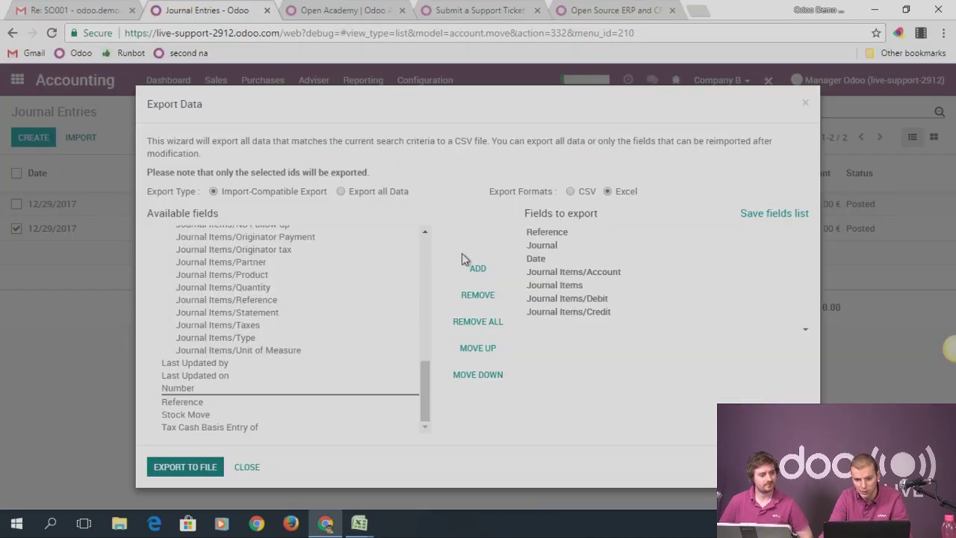
Open INV/2017/0001, note its journal Customer Invoices (EUR), and put it in edit mode
click(806, 103)
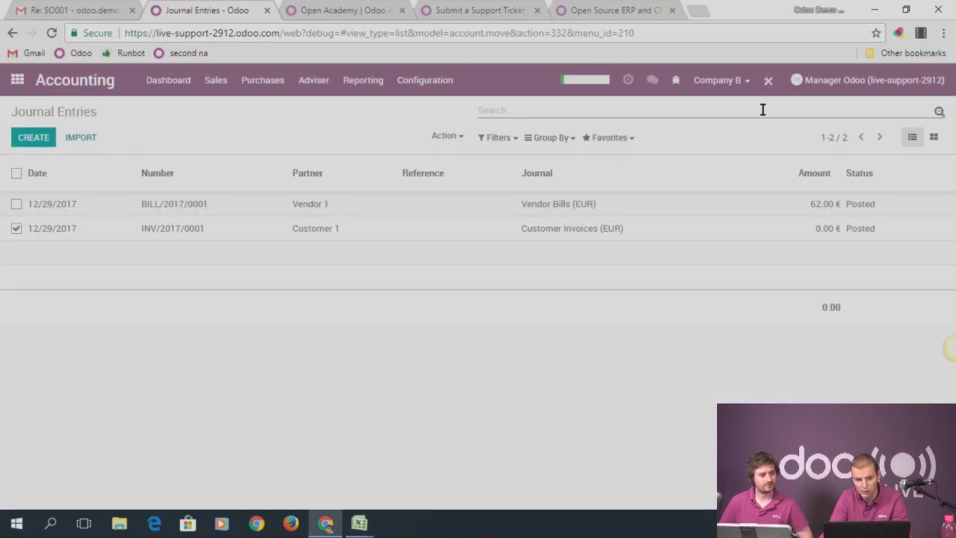
click(67, 229)
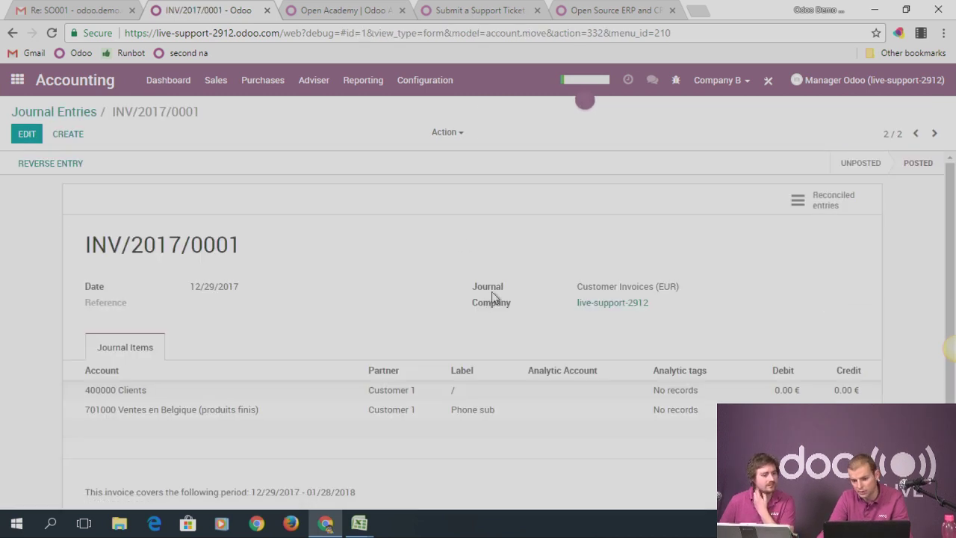
mouse_move(492, 291)
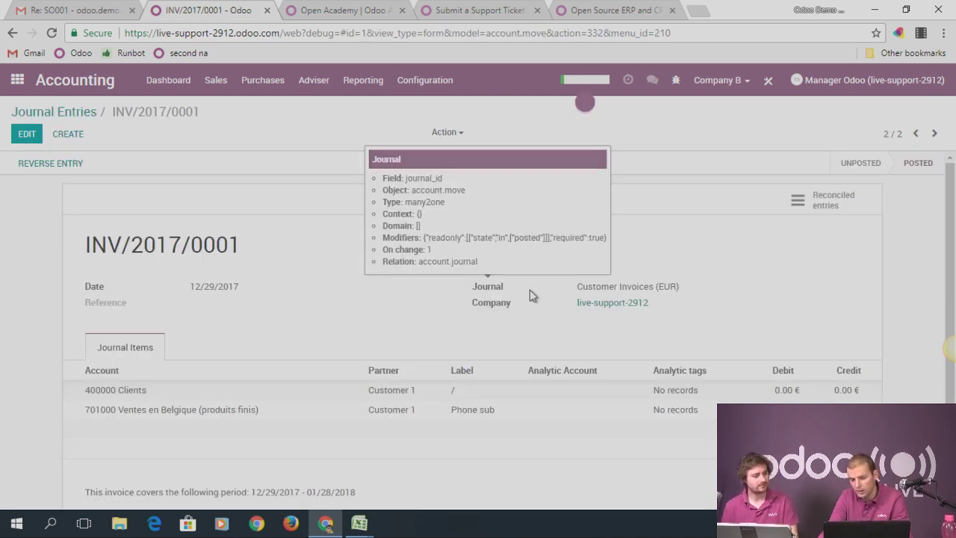
drag(578, 286, 685, 289)
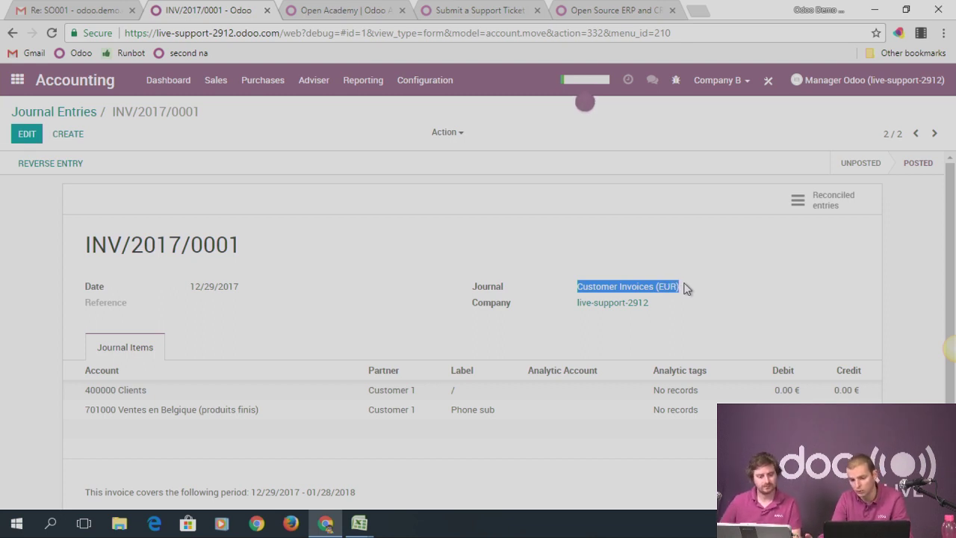
click(27, 134)
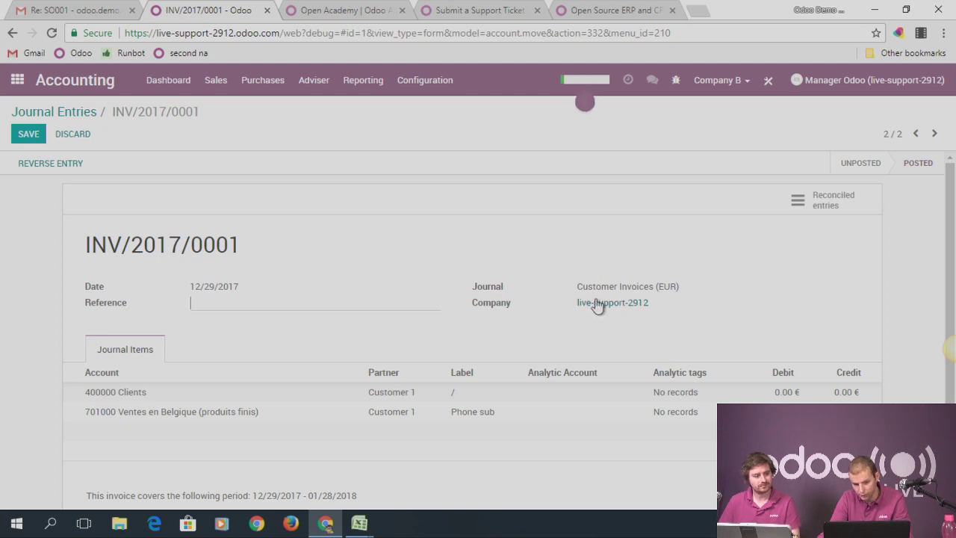
mouse_move(499, 290)
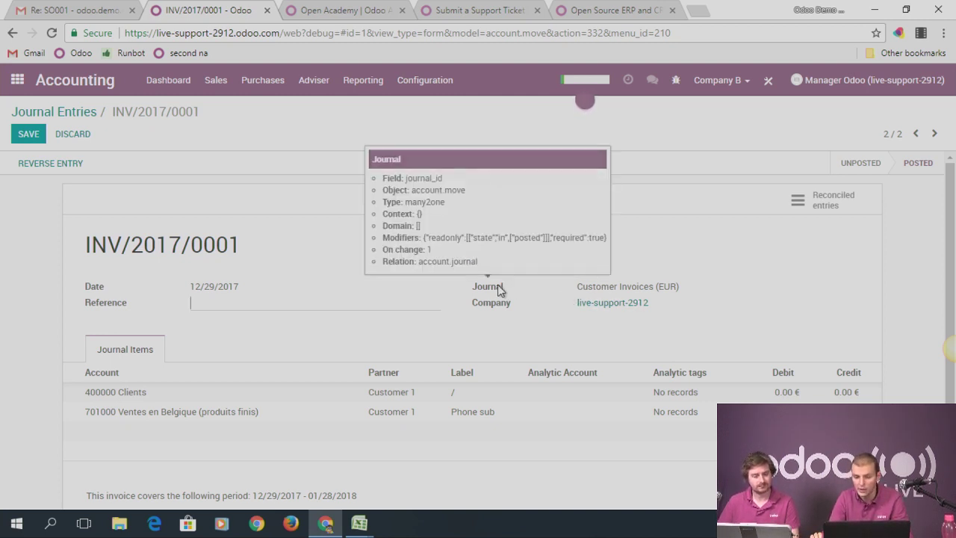
Check the journal ID cell B2 in the Excel sheet, then switch back to Odoo
key(alt+Tab)
key(alt+Tab)
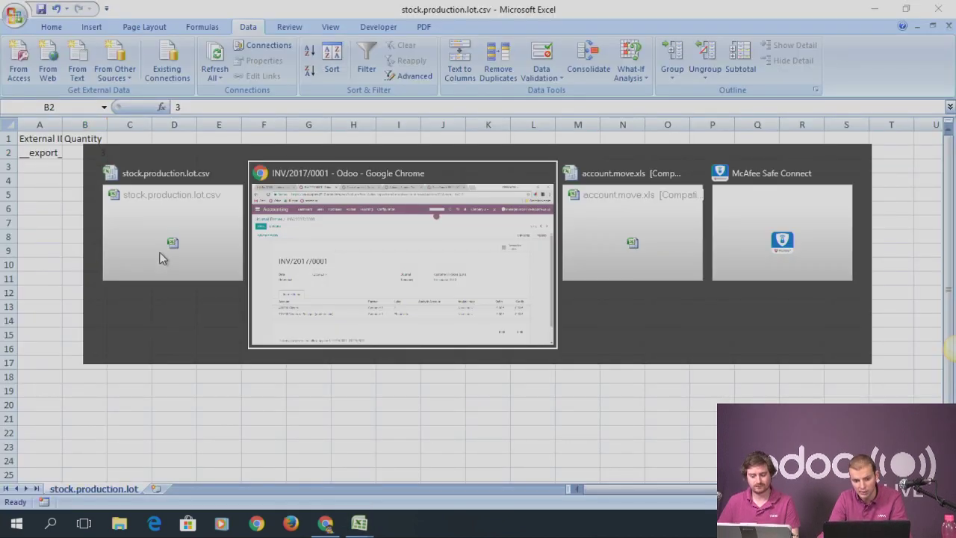
key(alt+Tab)
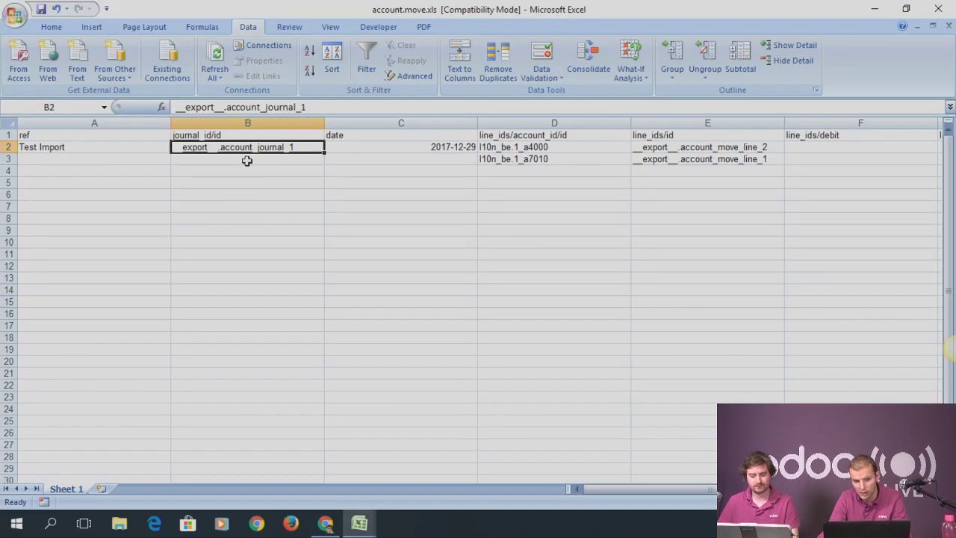
click(238, 162)
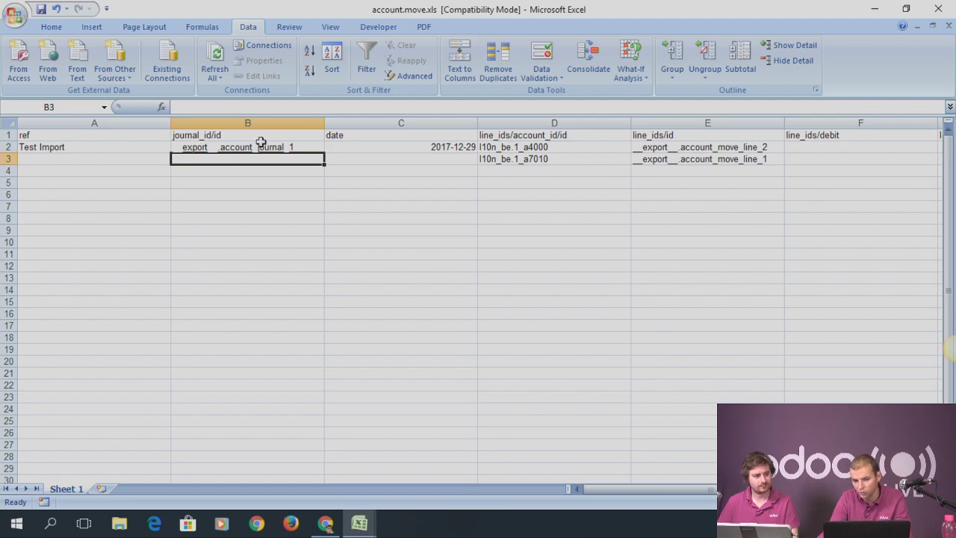
key(alt+Tab)
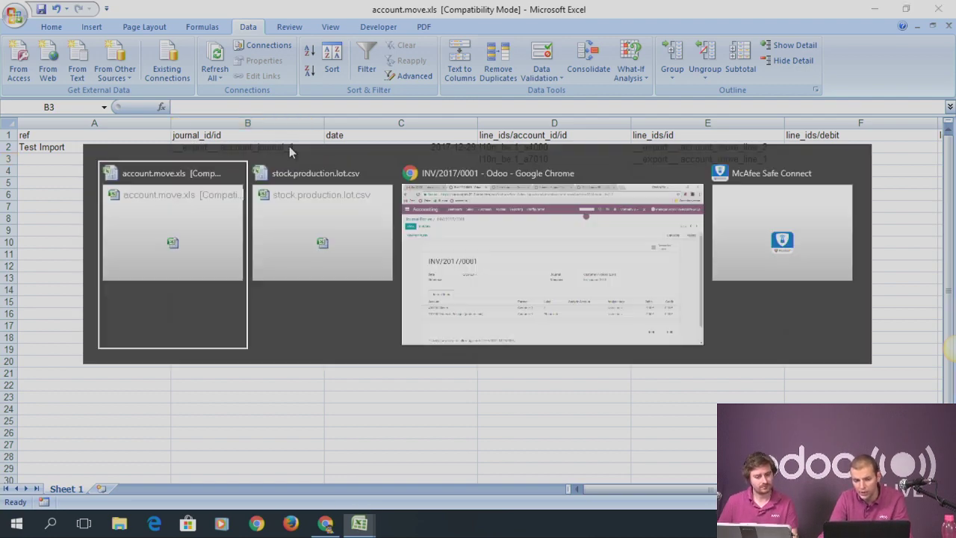
key(alt+Tab)
key(alt+Tab)
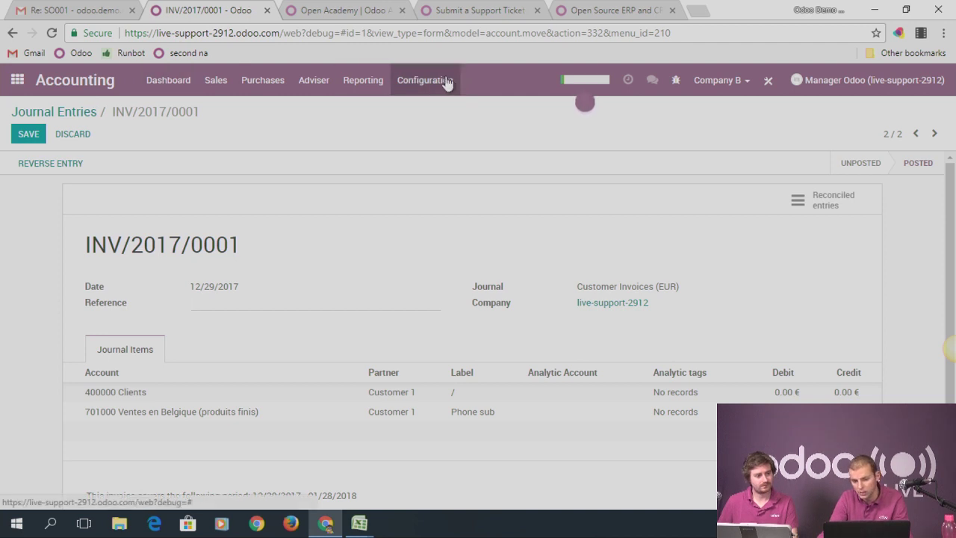
click(447, 82)
View the Miscellaneous Operations journal's metadata, confirming its XML ID is empty
click(440, 211)
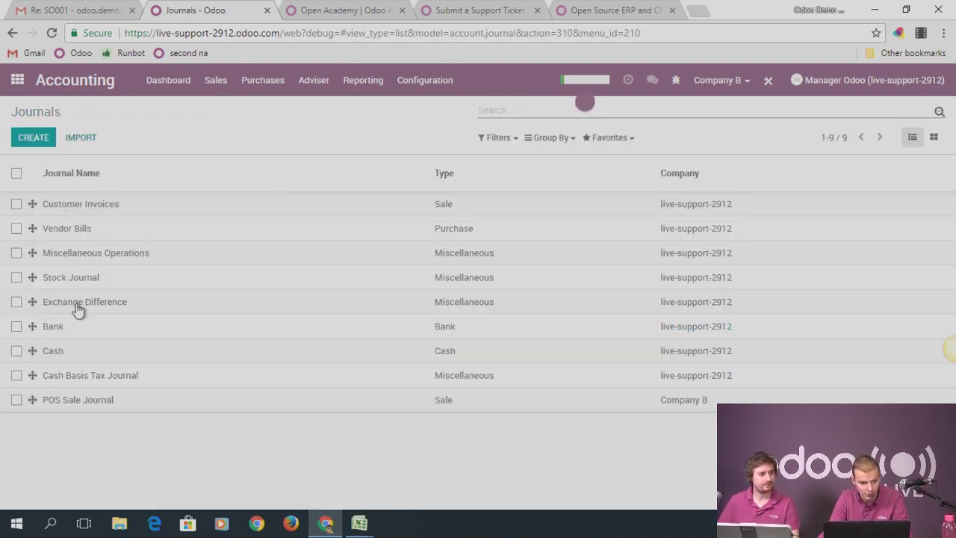
click(97, 254)
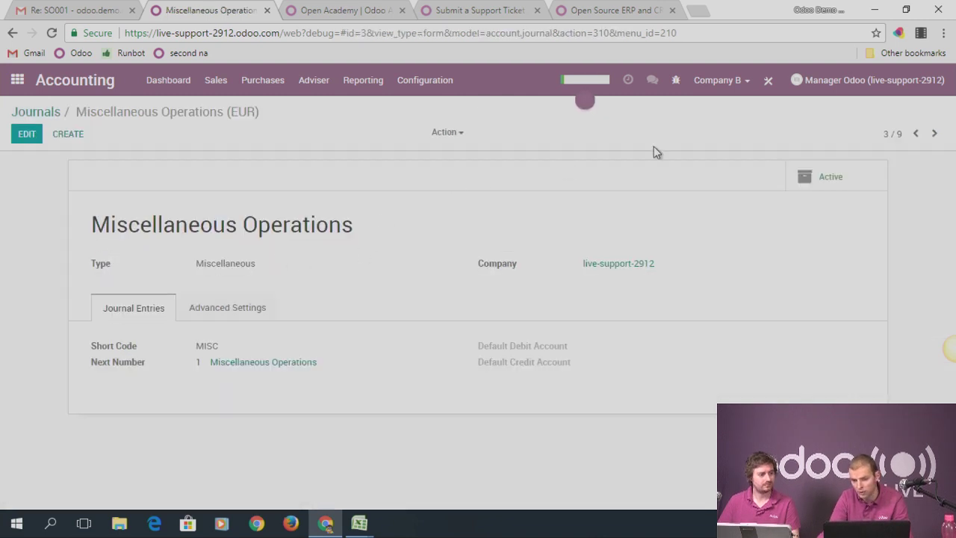
click(677, 82)
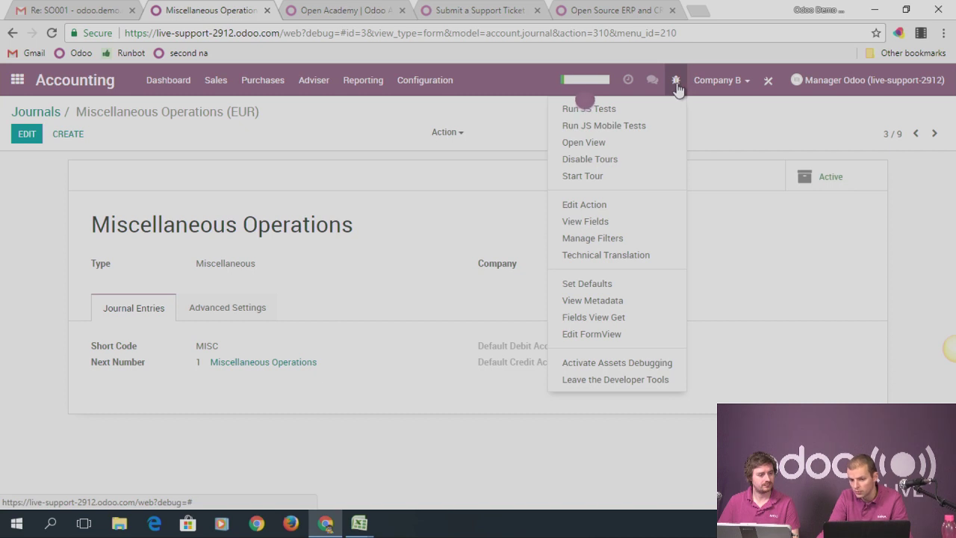
click(586, 301)
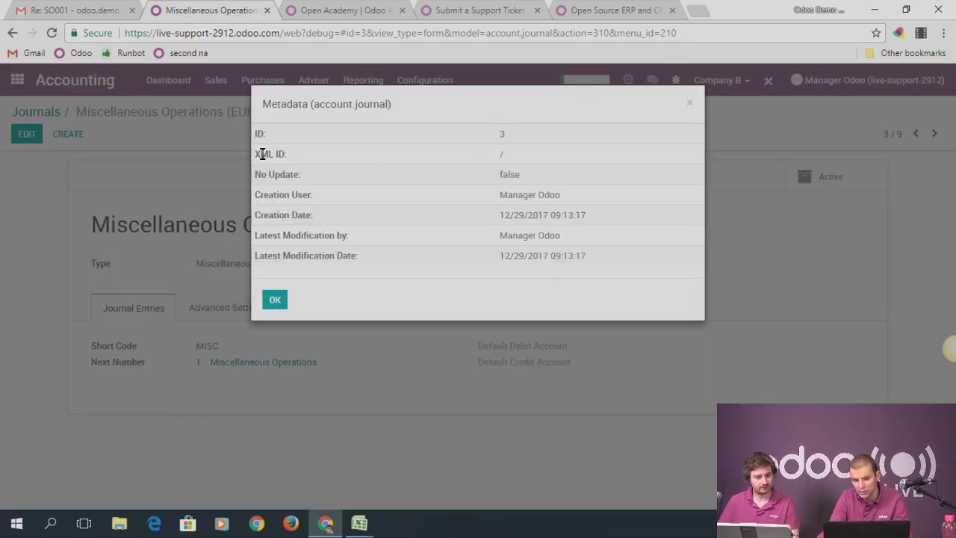
drag(260, 154, 285, 152)
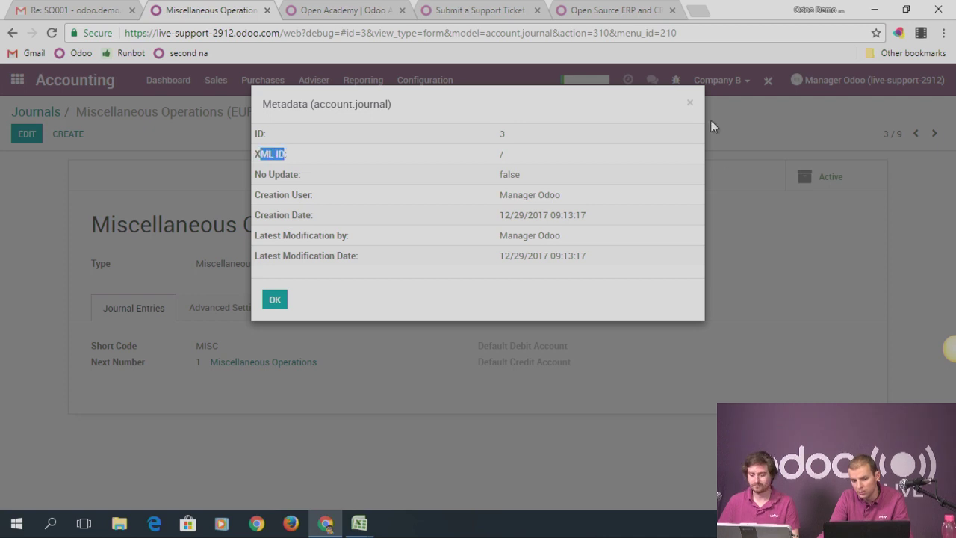
click(689, 104)
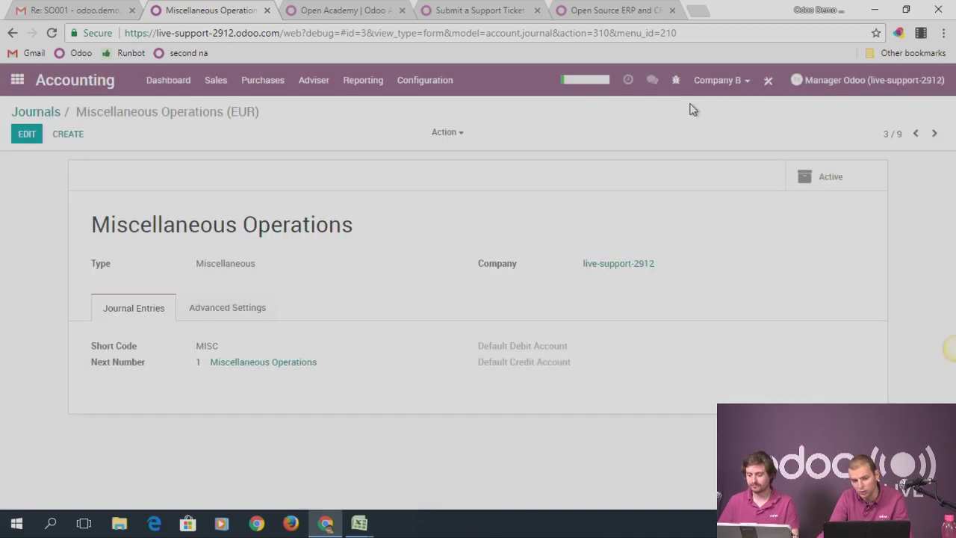
Back in the Journals list, tick Miscellaneous Operations and open the Action menu
click(41, 113)
click(16, 252)
click(446, 136)
Export the journal with Account Types Allowed to account.journal.csv
click(452, 154)
double_click(189, 246)
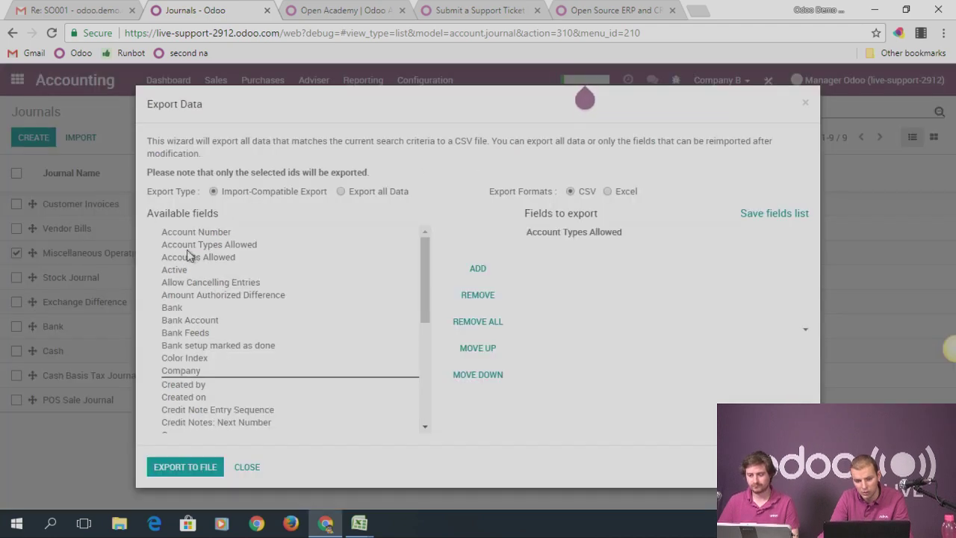
click(200, 463)
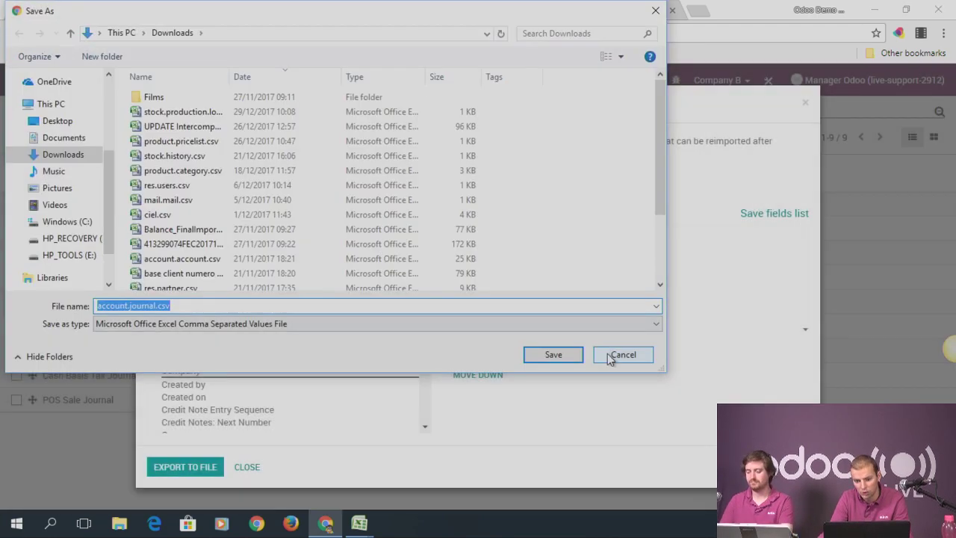
click(554, 354)
click(805, 103)
Reopen the journal's metadata and select its new XML ID __export__.account_journal_3
click(119, 252)
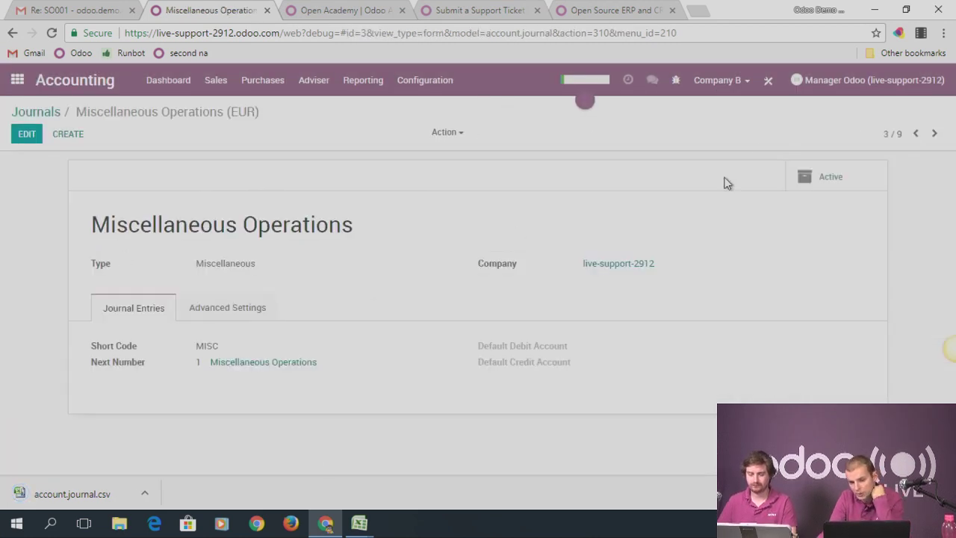
click(675, 80)
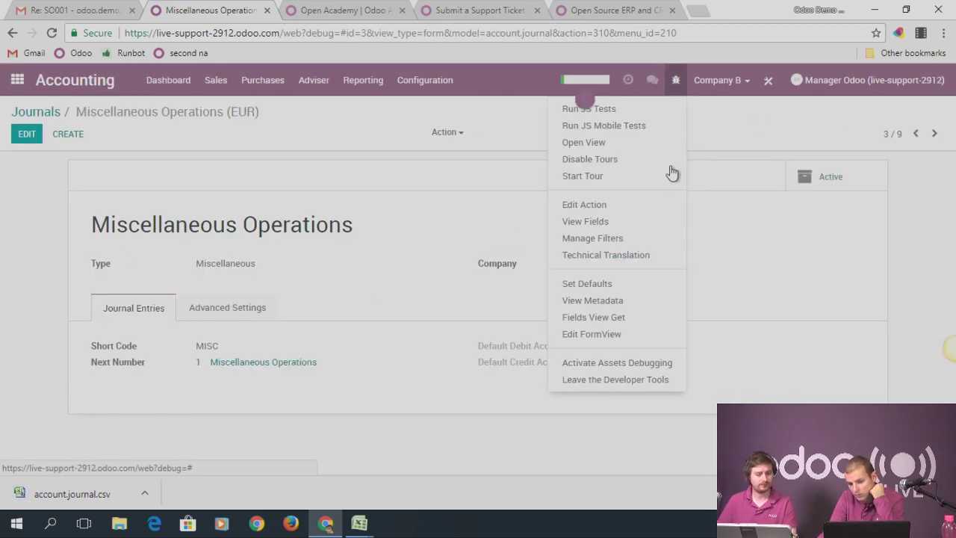
click(605, 301)
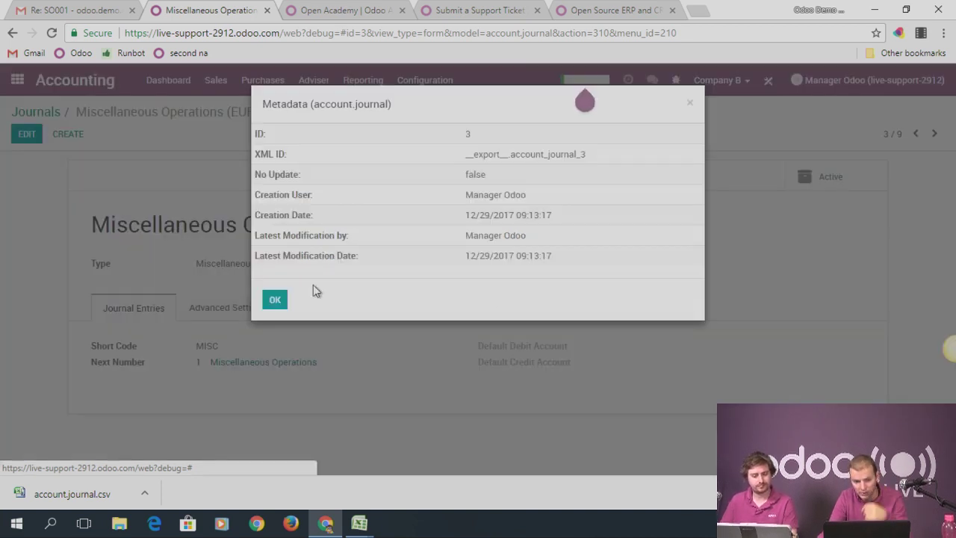
mouse_move(466, 154)
mouse_down()
mouse_move(591, 156)
mouse_move(481, 159)
mouse_up()
key(ctrl+c)
double_click(580, 154)
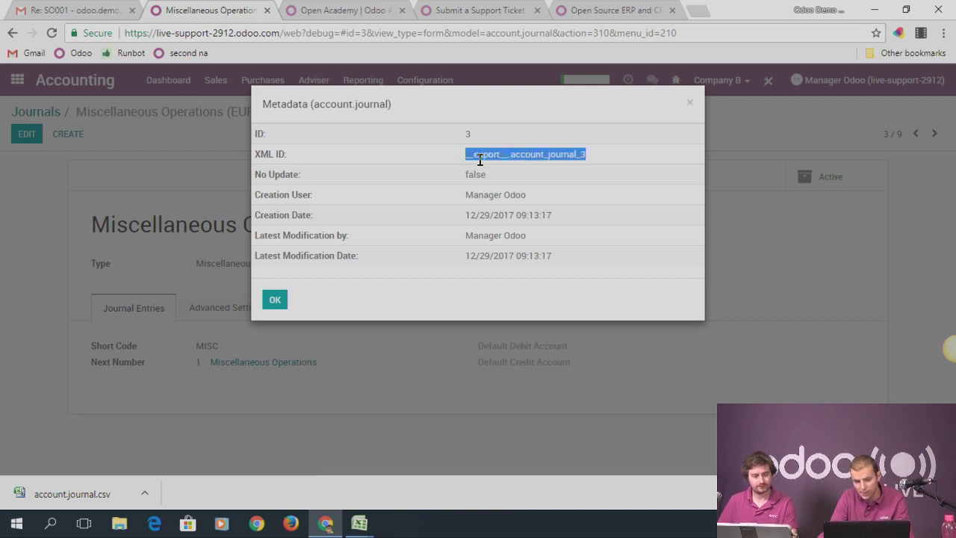
Paste __export__.account_journal_3 into the journal_id cell B2 of account.move.xls
click(690, 107)
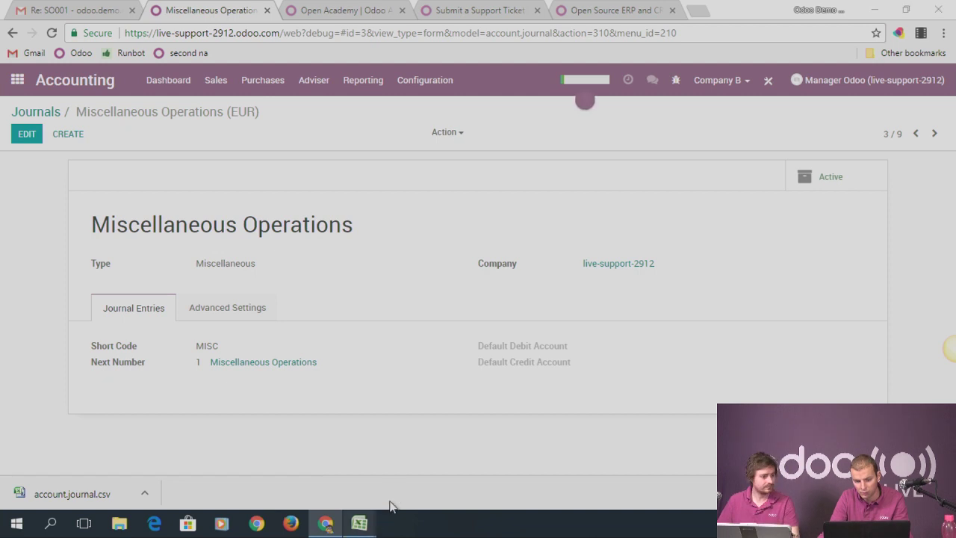
click(472, 455)
click(246, 142)
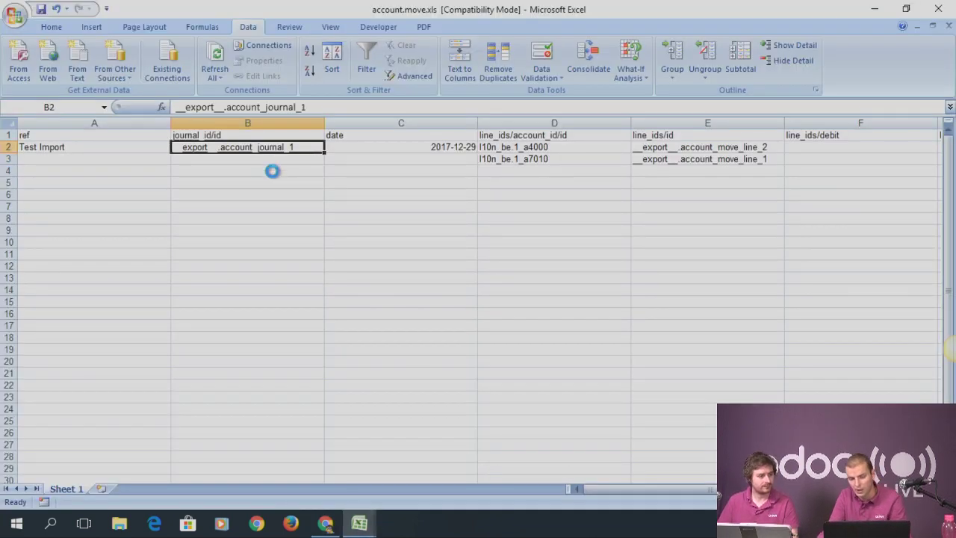
key(ctrl+v)
click(294, 160)
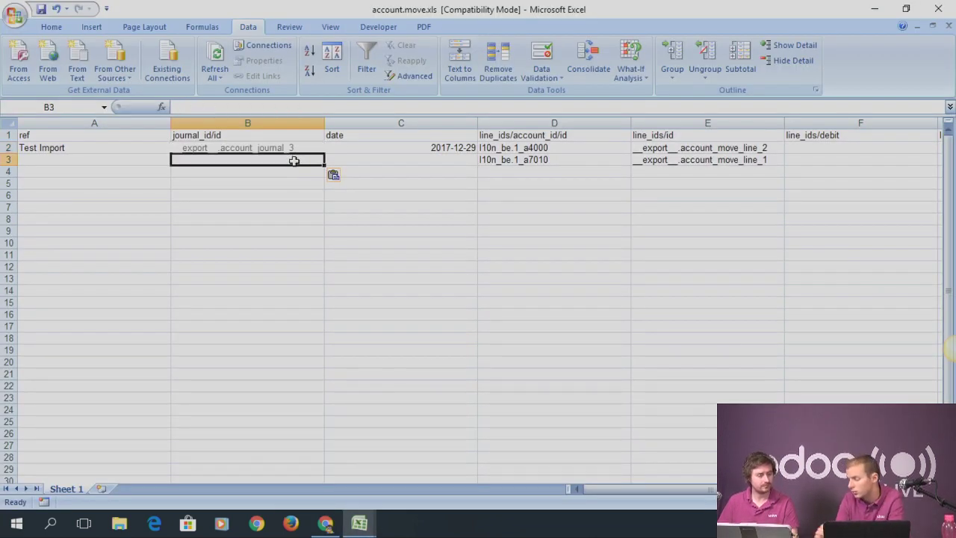
Set the date in C2 to 2018-12-29 and switch back to Odoo
click(367, 146)
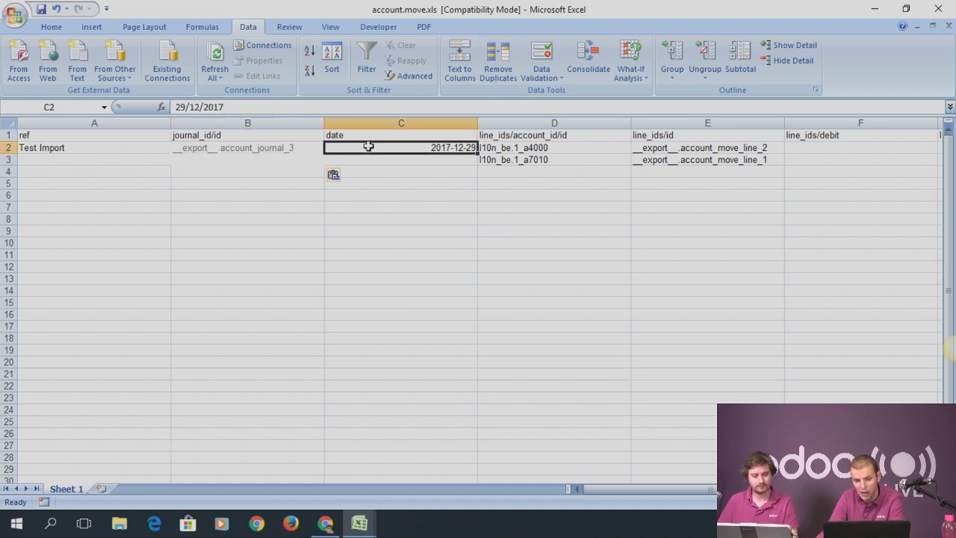
click(235, 109)
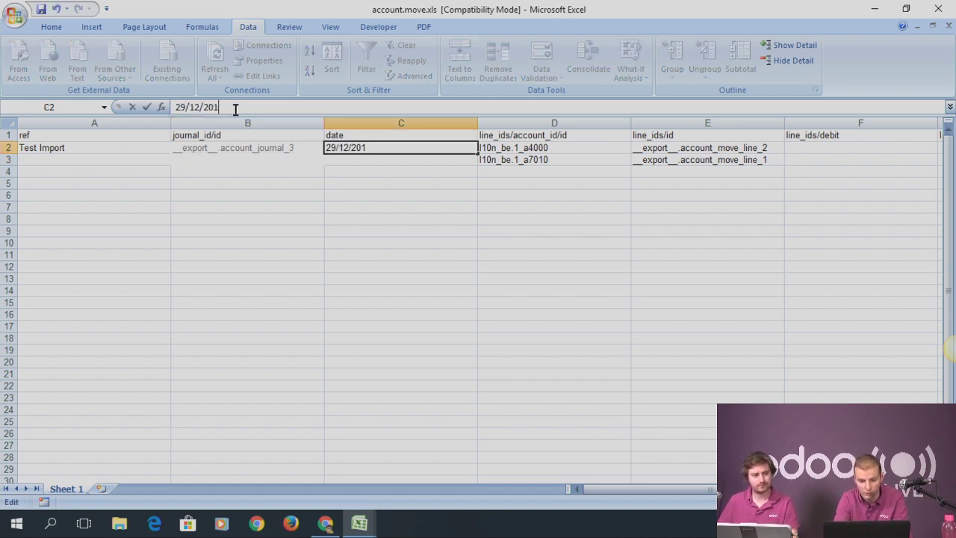
click(372, 205)
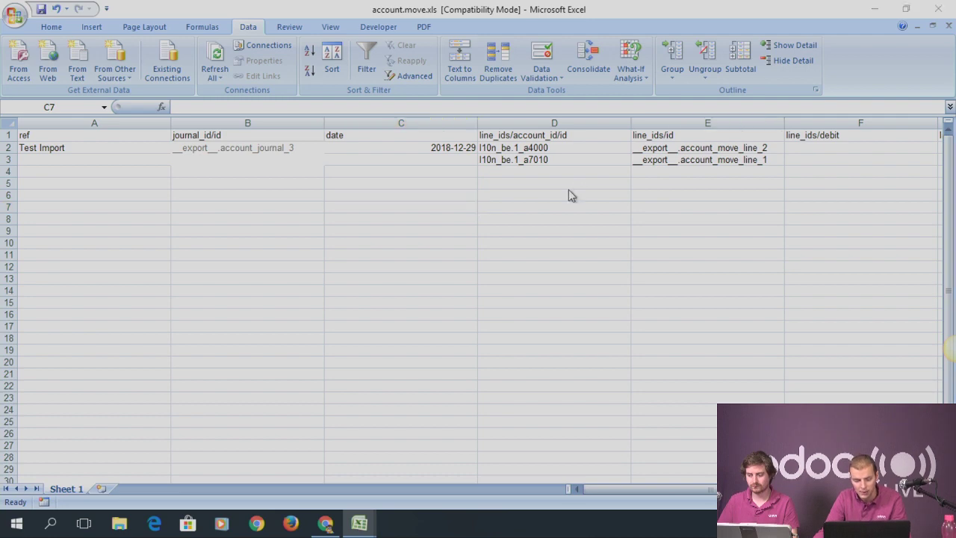
key(alt+Tab)
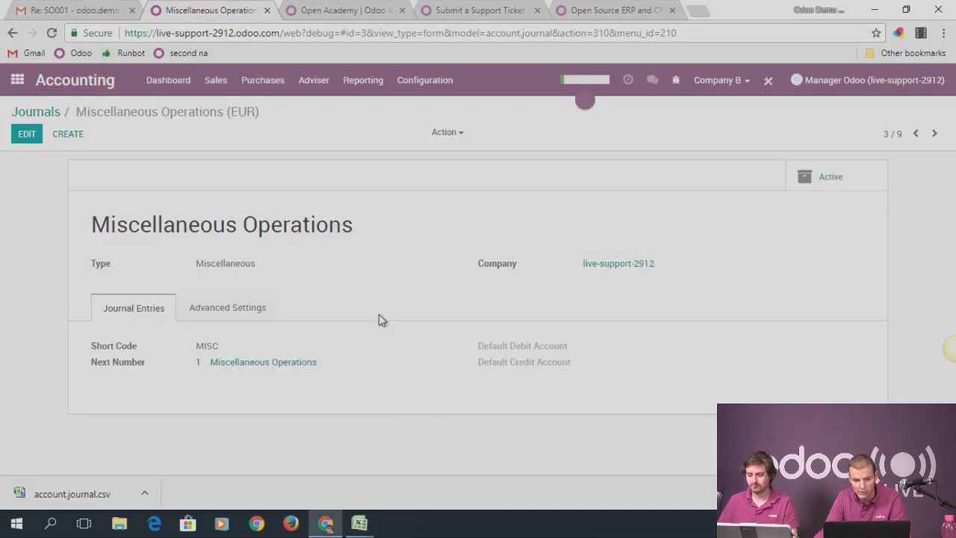
click(303, 88)
click(333, 125)
click(329, 88)
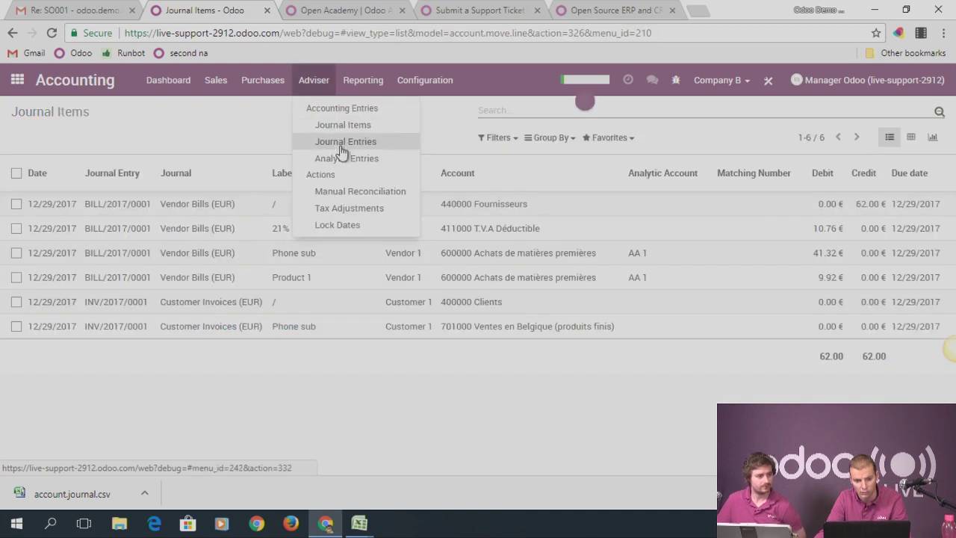
click(341, 147)
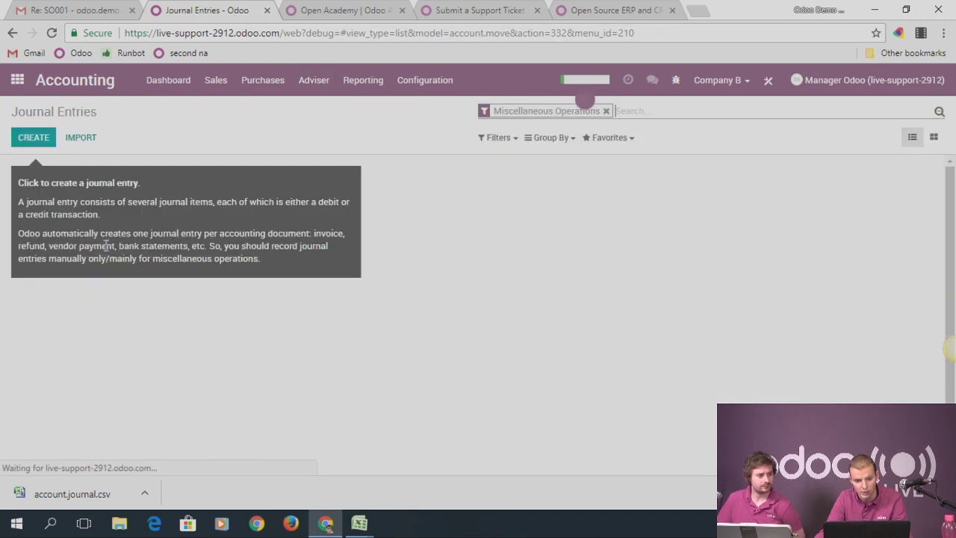
click(606, 110)
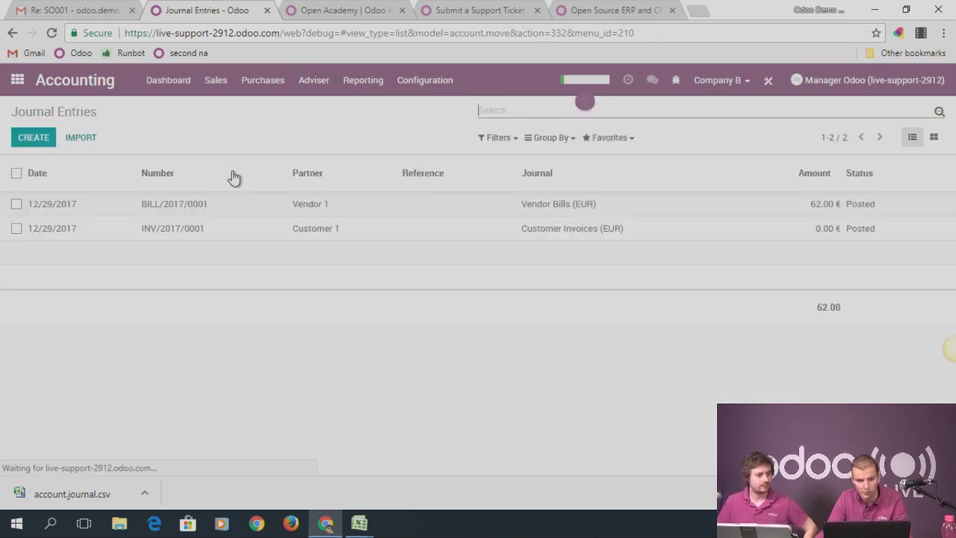
click(66, 214)
scroll(299, 366, down, 1)
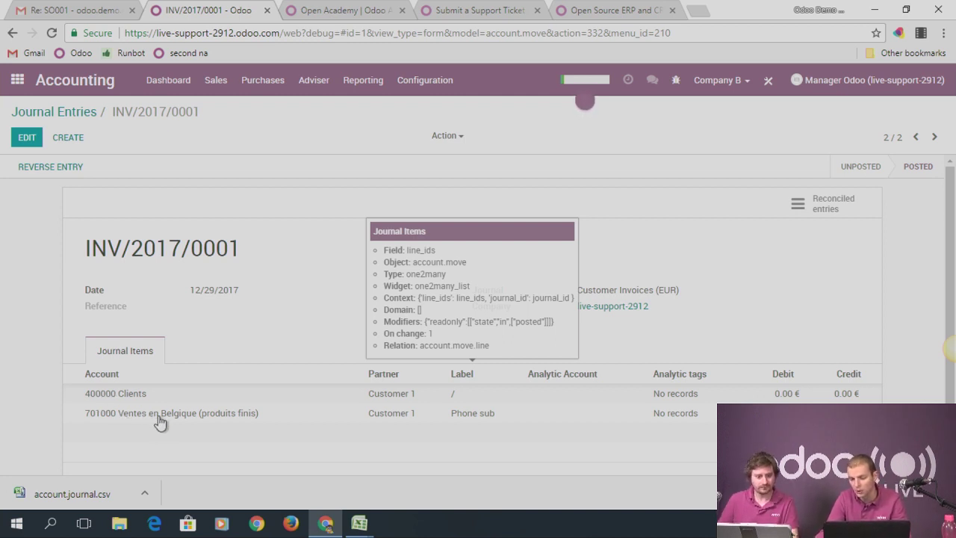
key(alt+Tab)
drag(521, 150, 634, 167)
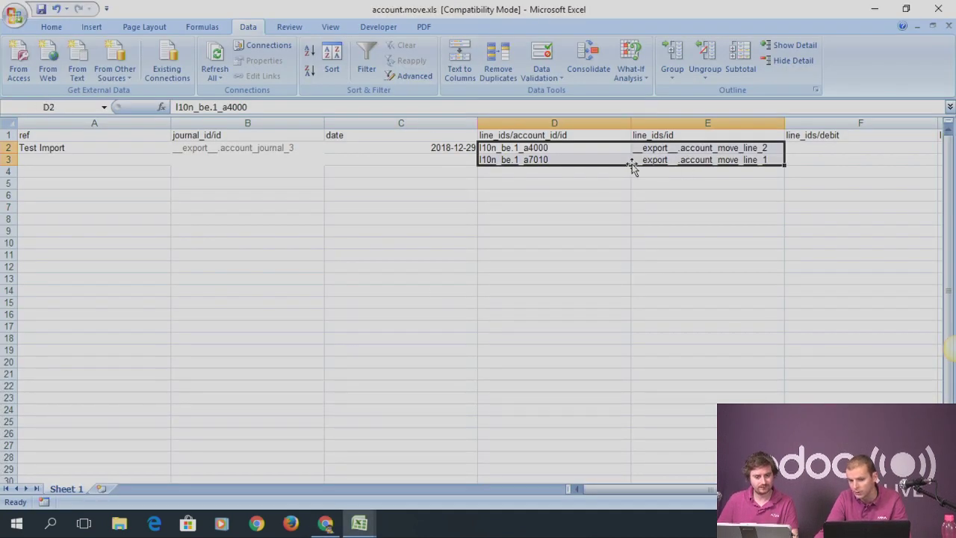
Delete the line_ids/id column E from the sheet
click(550, 148)
click(545, 124)
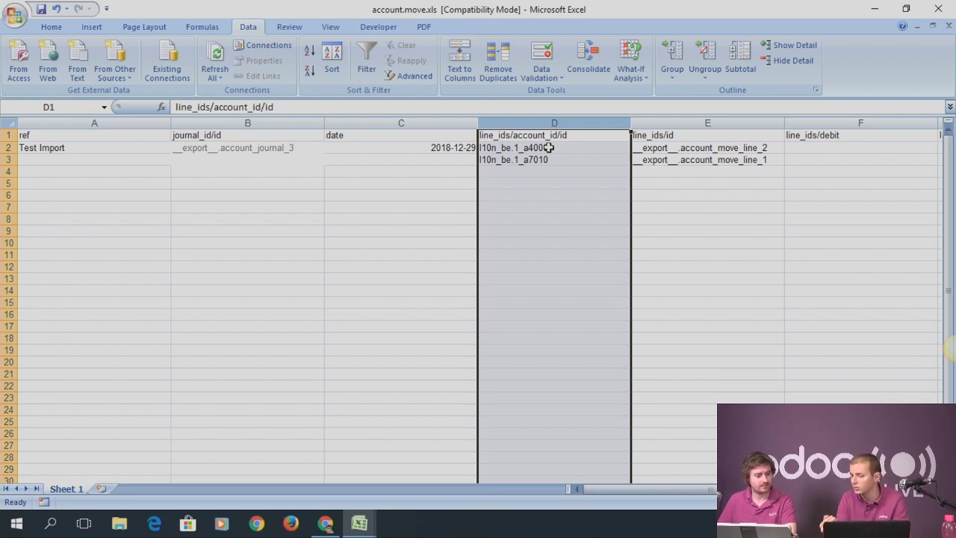
click(663, 124)
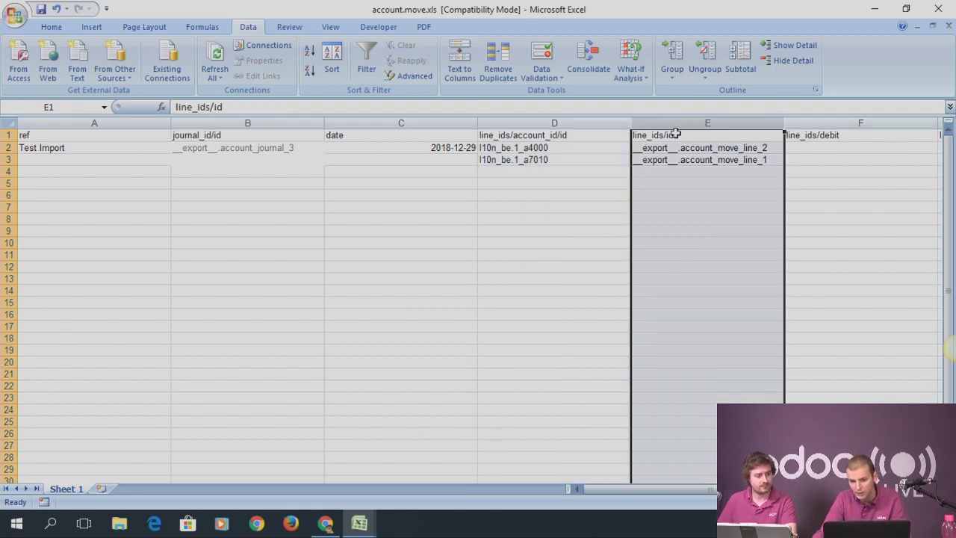
right_click(704, 128)
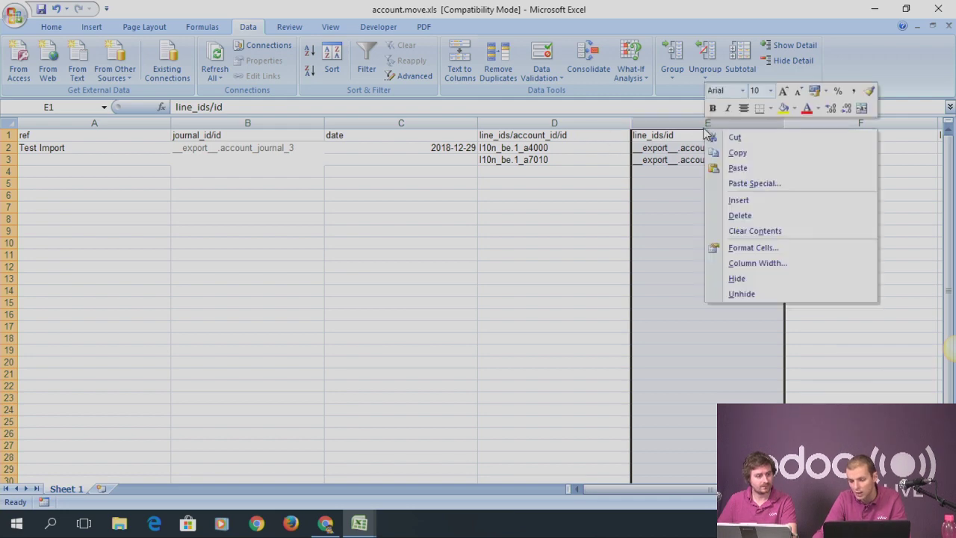
click(749, 217)
Enter a debit of 1 in E2 and a credit of 1 in F3
click(678, 136)
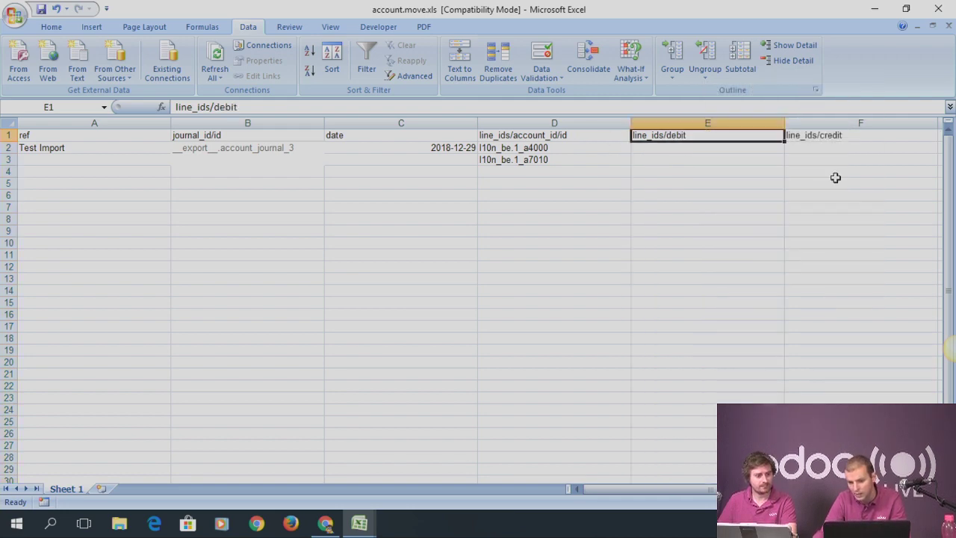
click(826, 147)
click(749, 149)
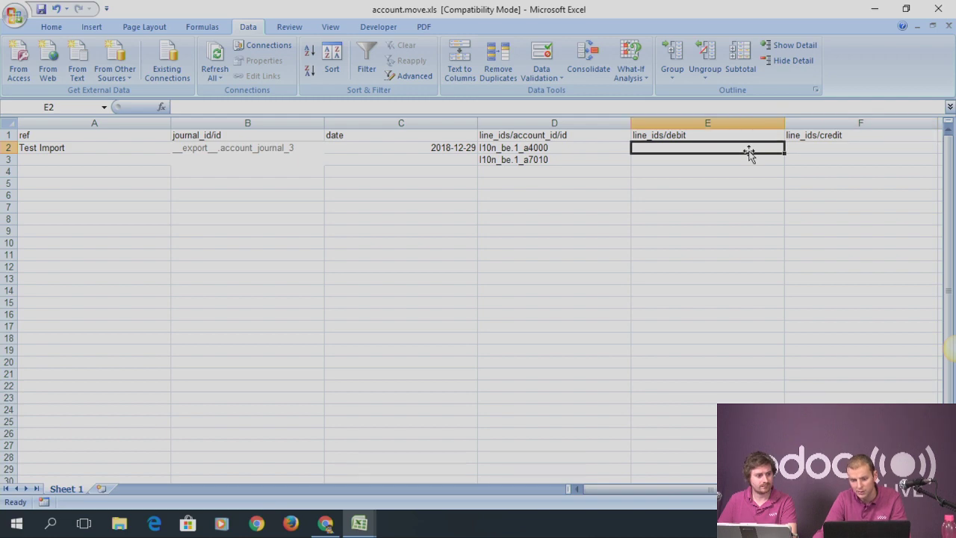
text(1)
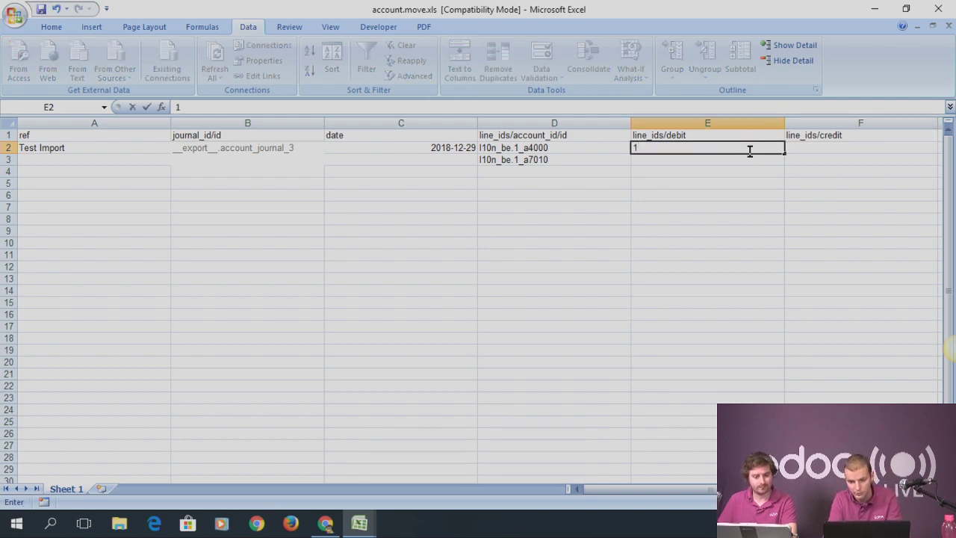
key(Tab)
key(Down)
text(1)
key(Return)
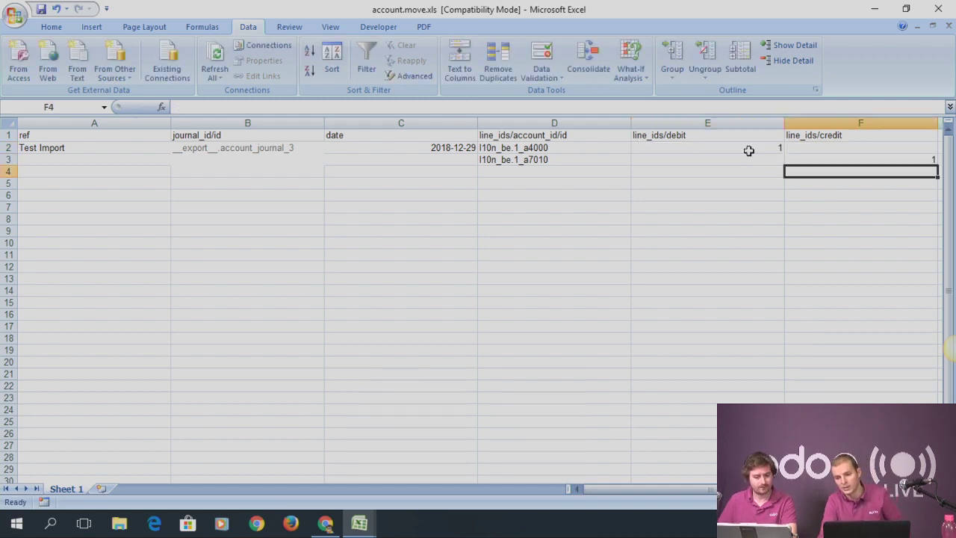
Save the workbook in the older .xls format and return to Odoo
click(309, 254)
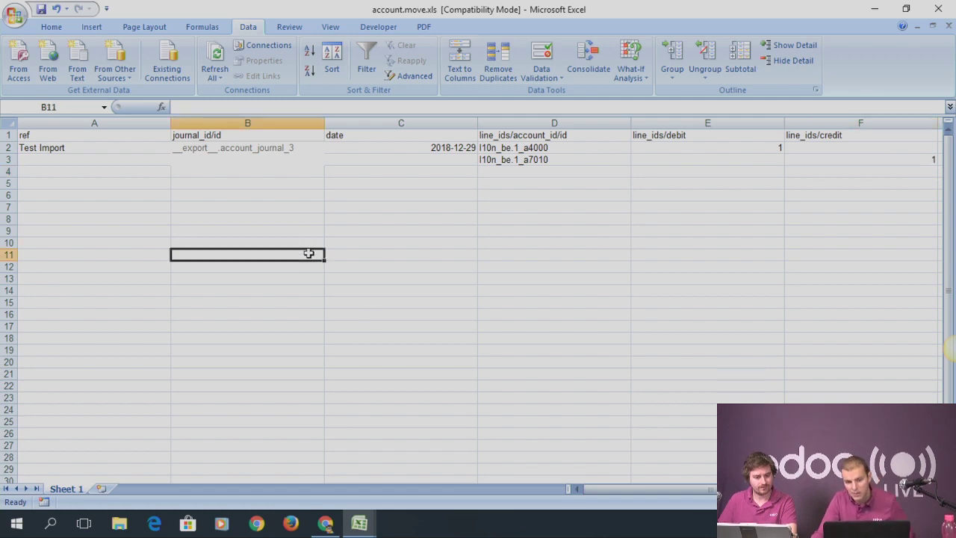
click(444, 231)
key(ctrl+s)
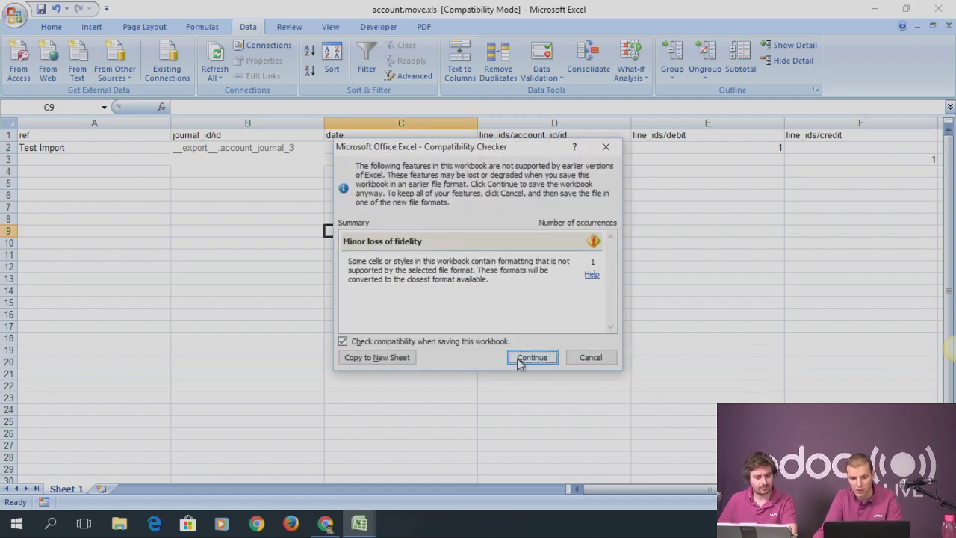
click(532, 358)
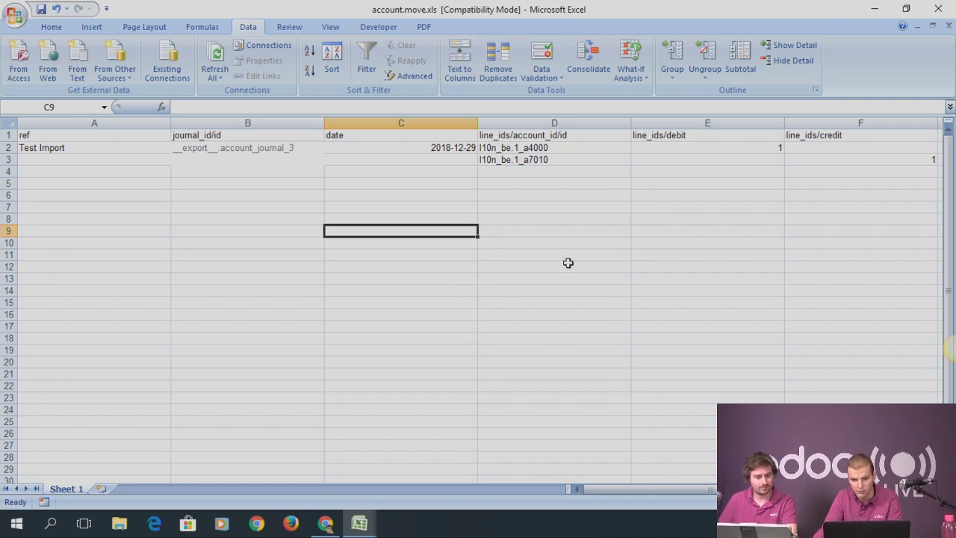
key(alt+Tab)
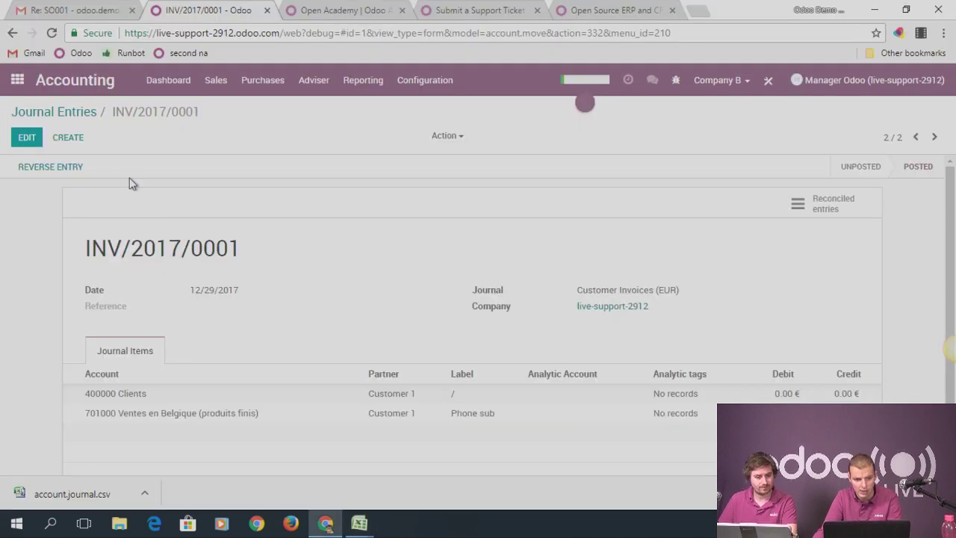
Load account.move.xls into the Journal Entries importer
click(70, 114)
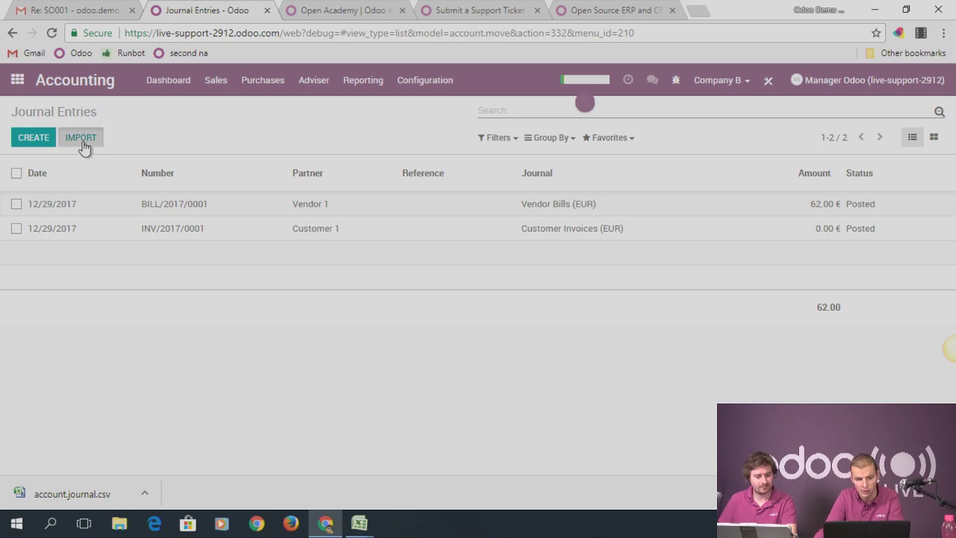
click(83, 139)
click(469, 206)
click(178, 112)
click(549, 356)
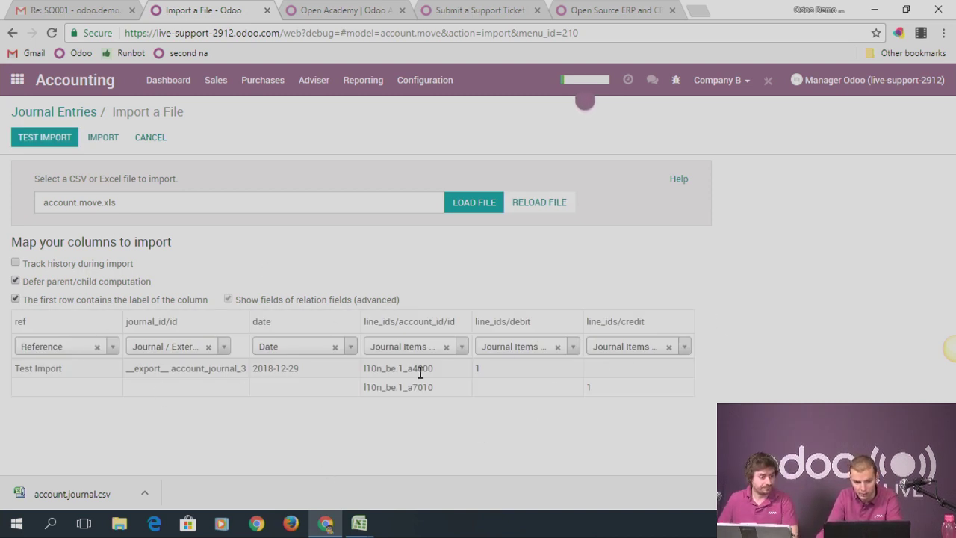
Validate and import the file, then open the new Test Import entry
click(37, 146)
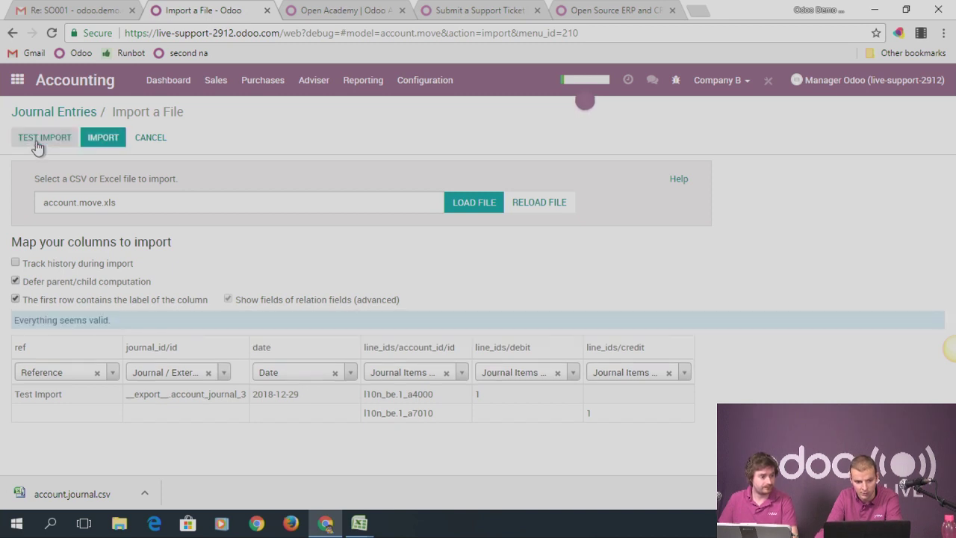
drag(18, 317, 123, 327)
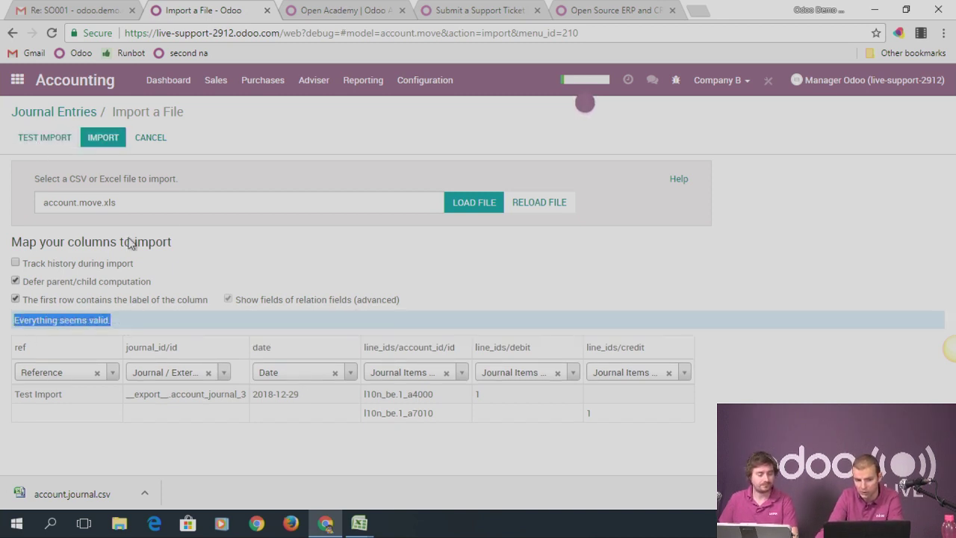
click(103, 142)
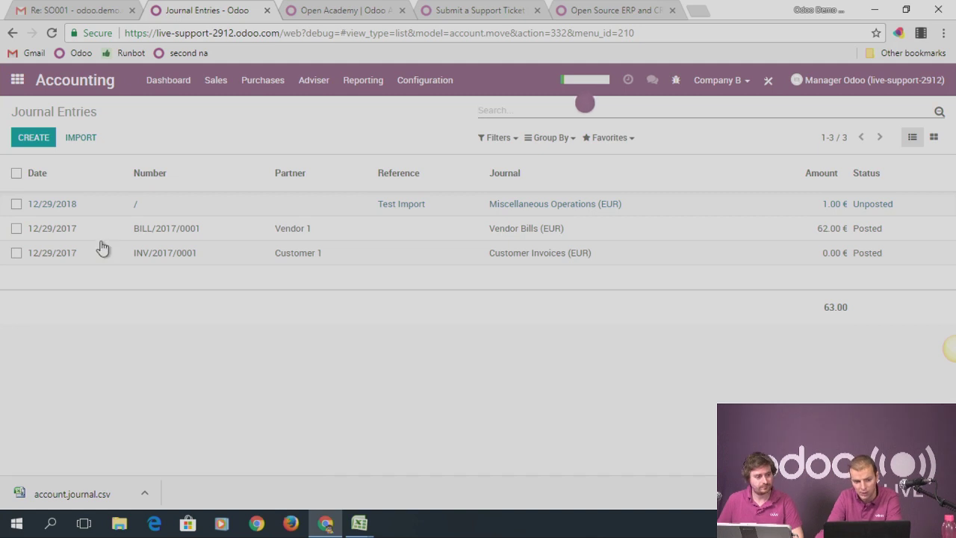
click(570, 209)
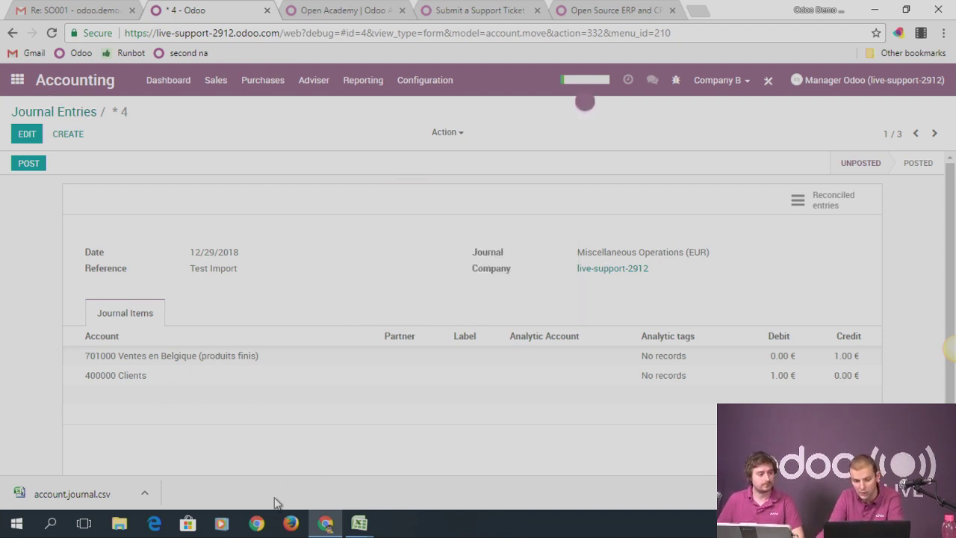
Duplicate the Test Import entry into rows 4–5 and rename the references Test Import 3 and Test Import 2
mouse_move(369, 529)
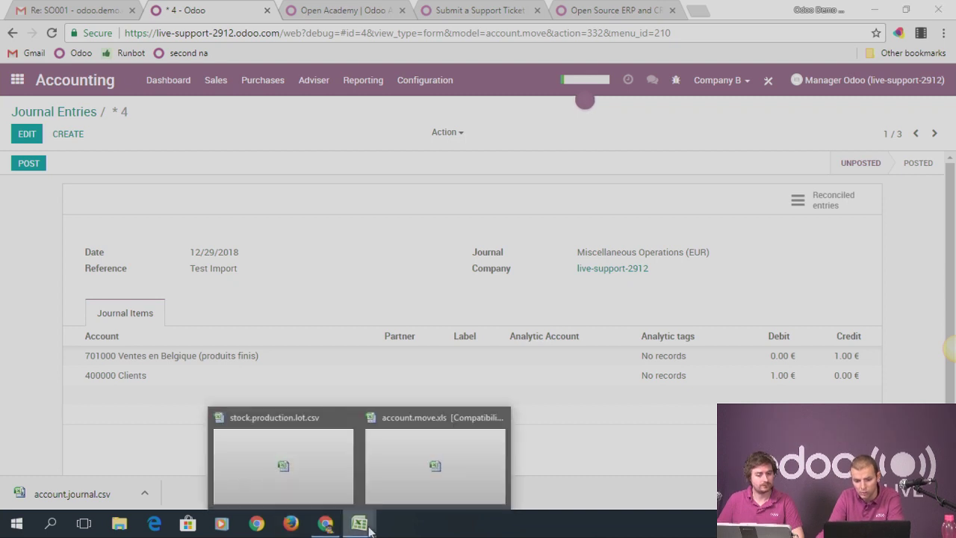
click(432, 467)
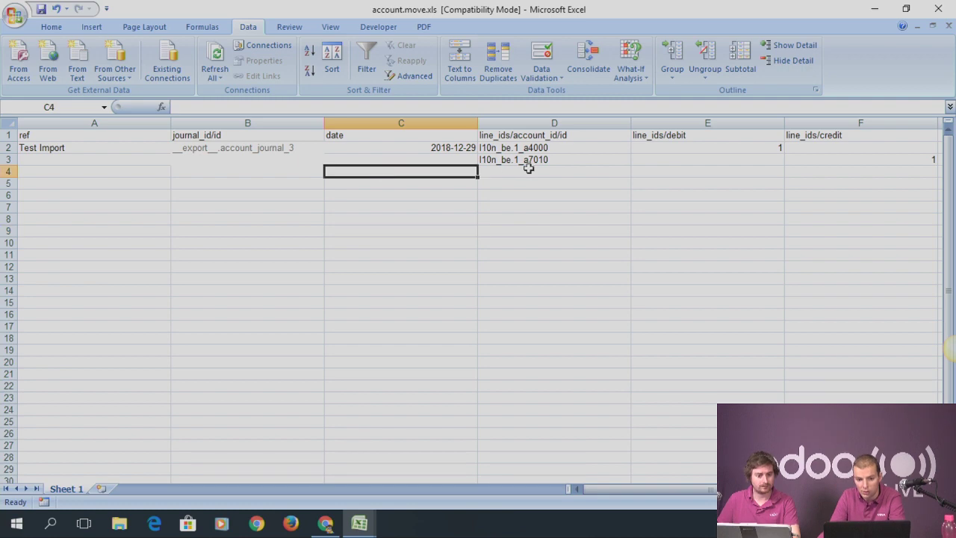
drag(89, 148, 811, 158)
key(ctrl+c)
click(111, 171)
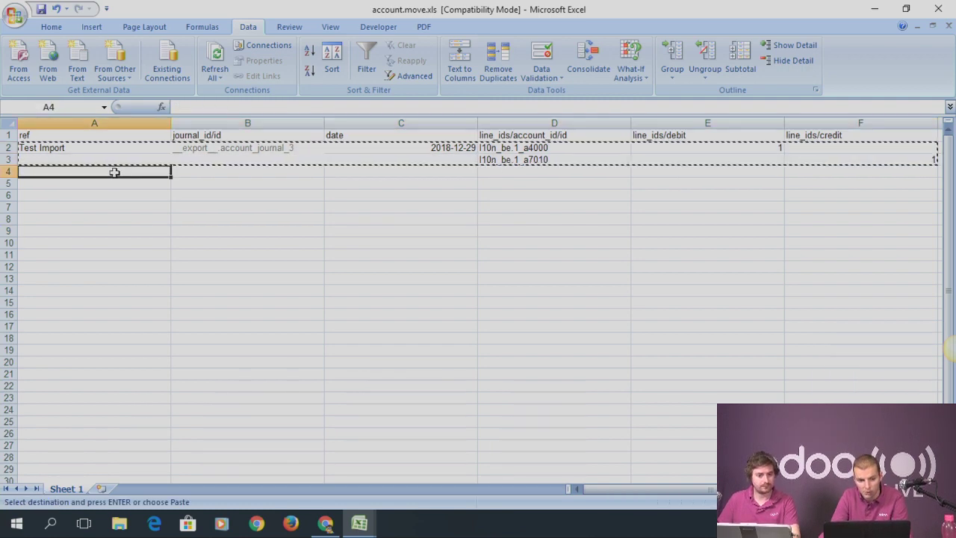
key(ctrl+v)
click(242, 106)
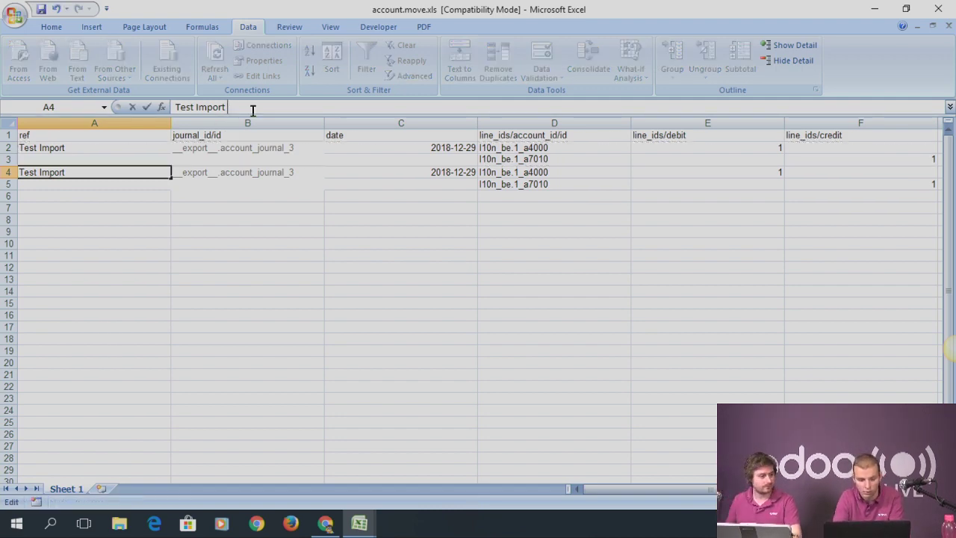
text(2)
click(117, 150)
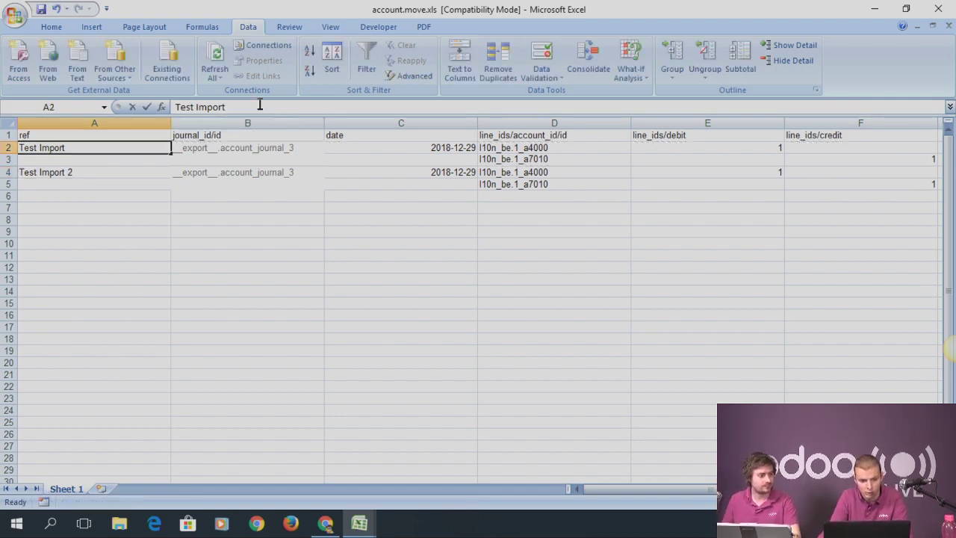
click(260, 107)
text(2)
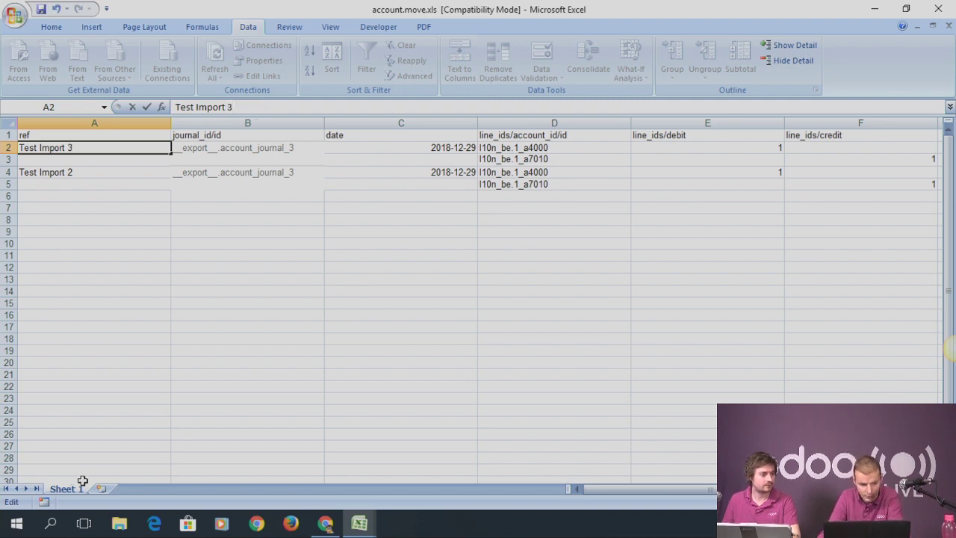
click(305, 319)
Save account.move.xls in its older .xls format and return to Odoo in the browser
key(ctrl+s)
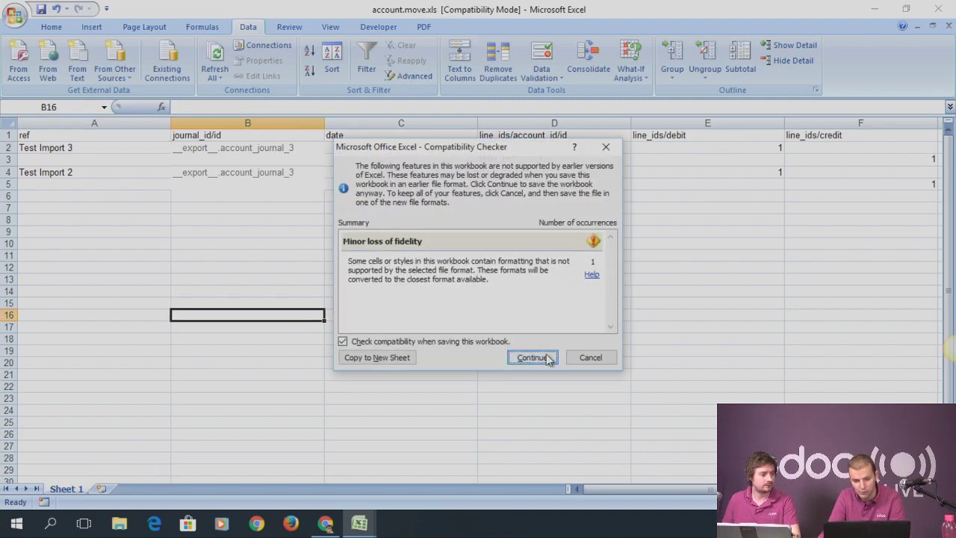
click(527, 356)
key(alt+Tab)
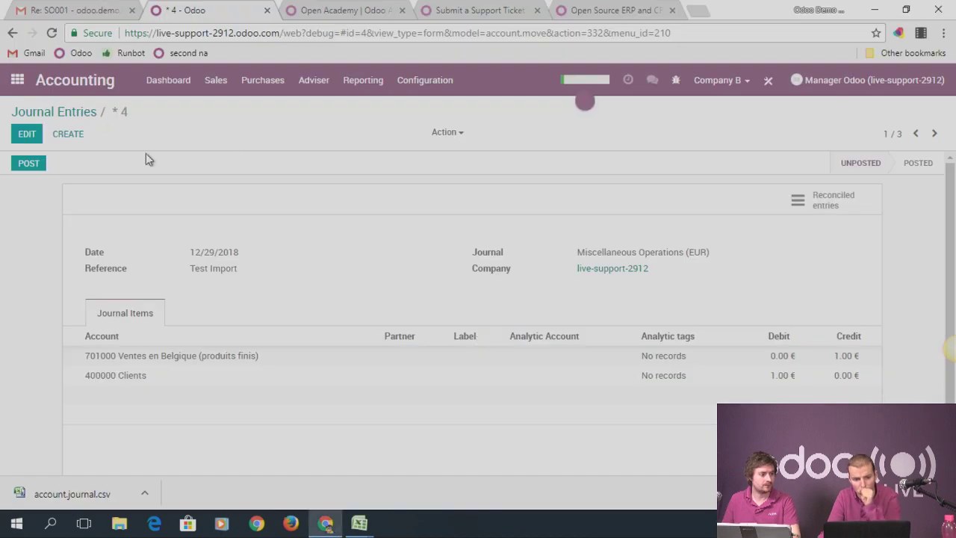
Import account.move.xls into Journal Entries, adding unposted Test Import 2 and Test Import 3
click(91, 113)
click(84, 146)
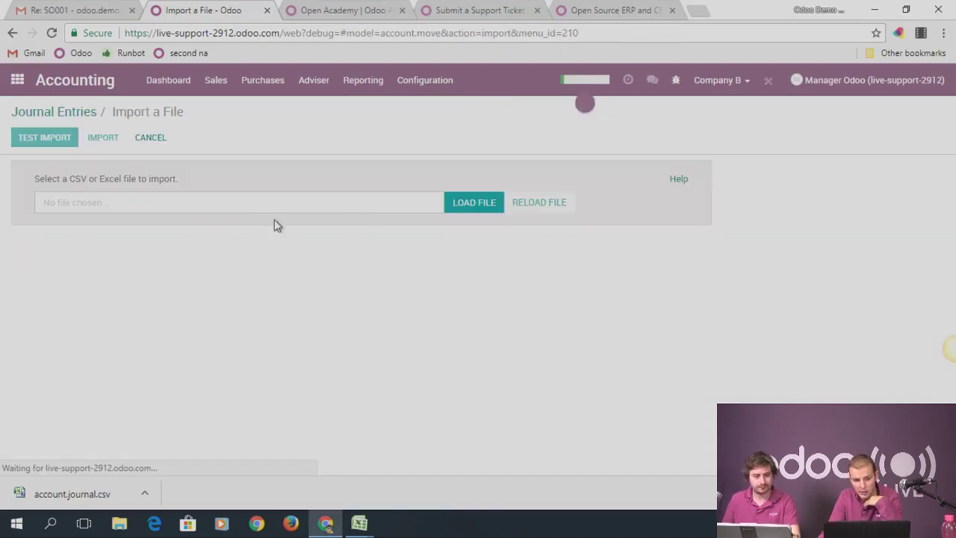
click(498, 202)
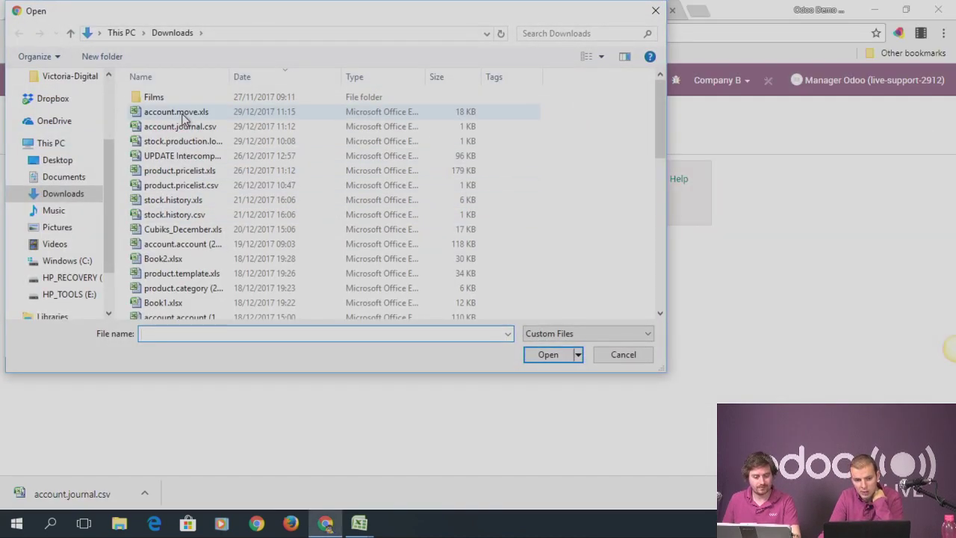
double_click(183, 113)
click(49, 140)
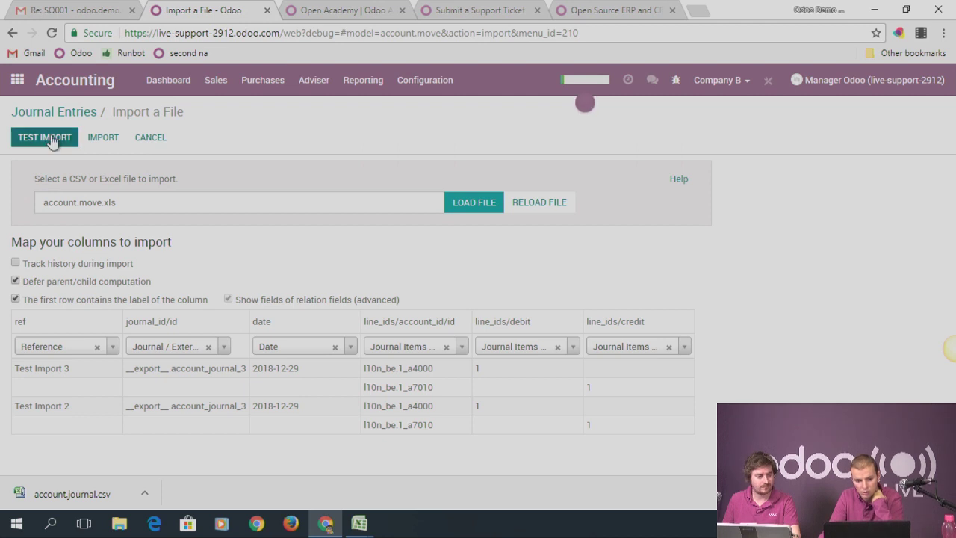
click(104, 139)
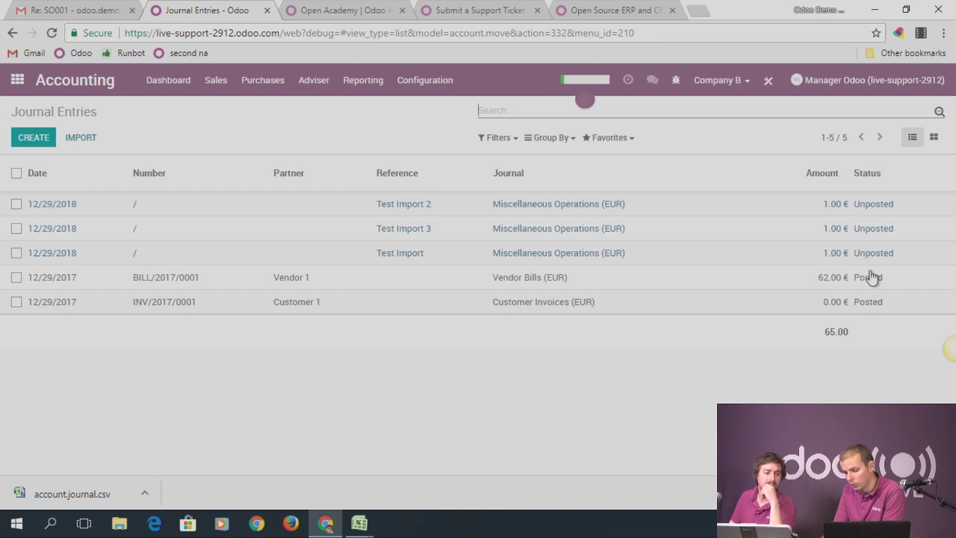
Open Accounting Configuration > Journals to list the company's journals
click(410, 82)
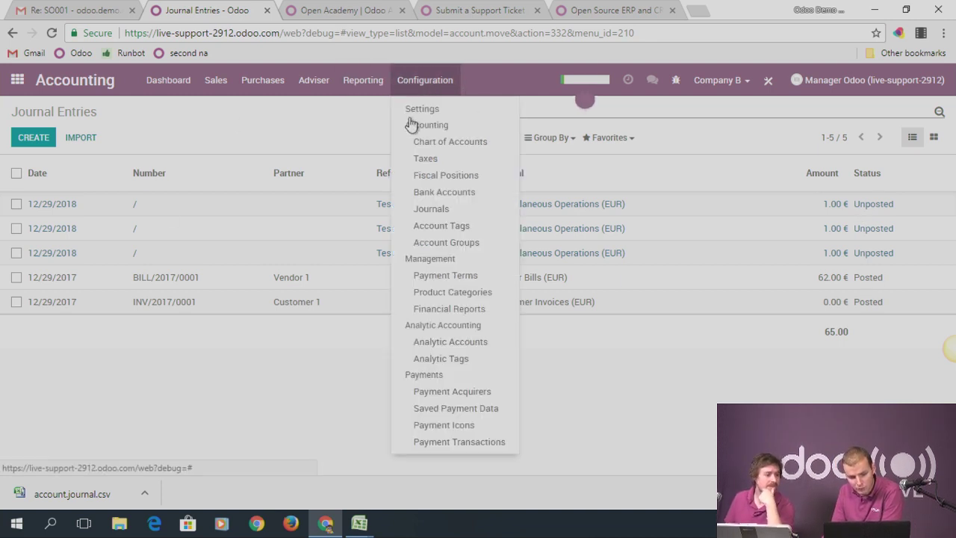
click(441, 210)
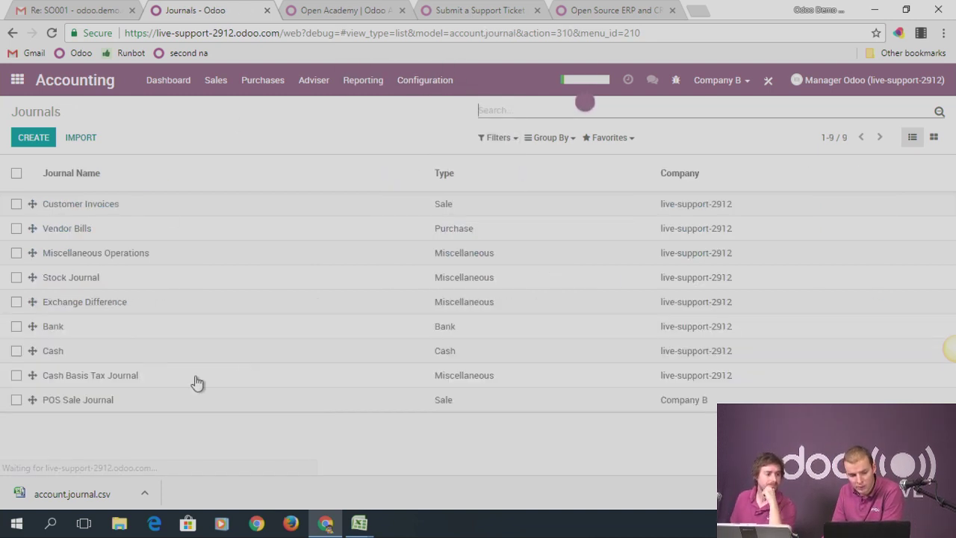
Review the Miscellaneous Operations journal's advanced settings and short code, then start a blank new journal
click(85, 258)
click(243, 310)
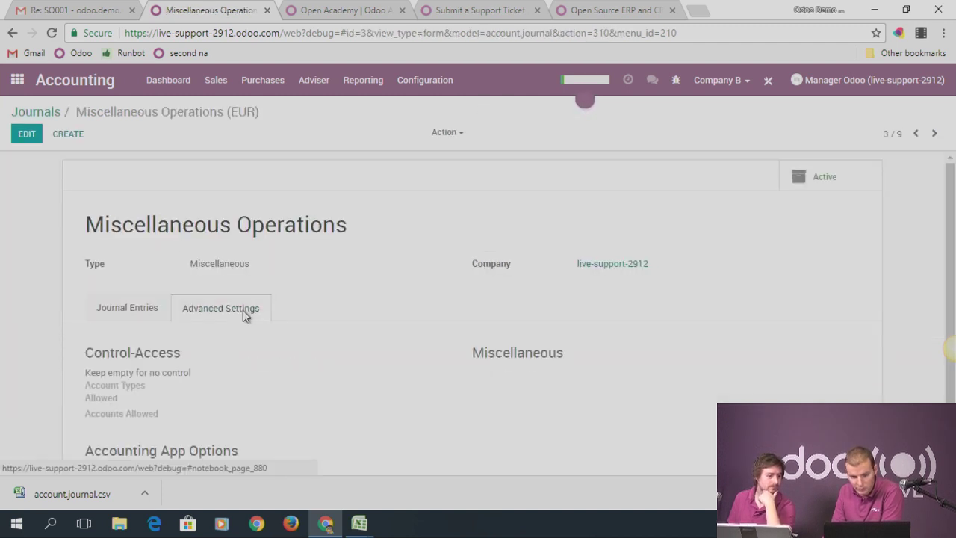
scroll(295, 312, down, 2)
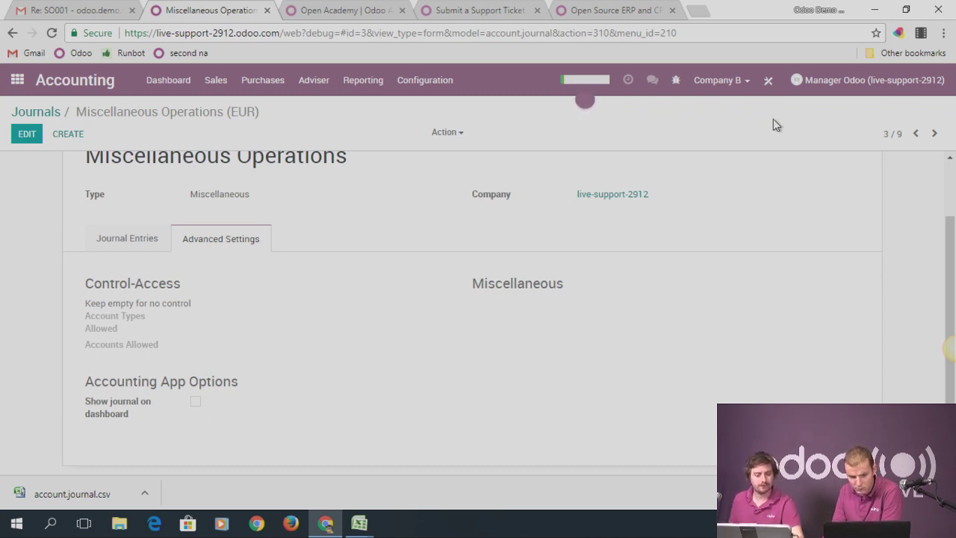
click(27, 134)
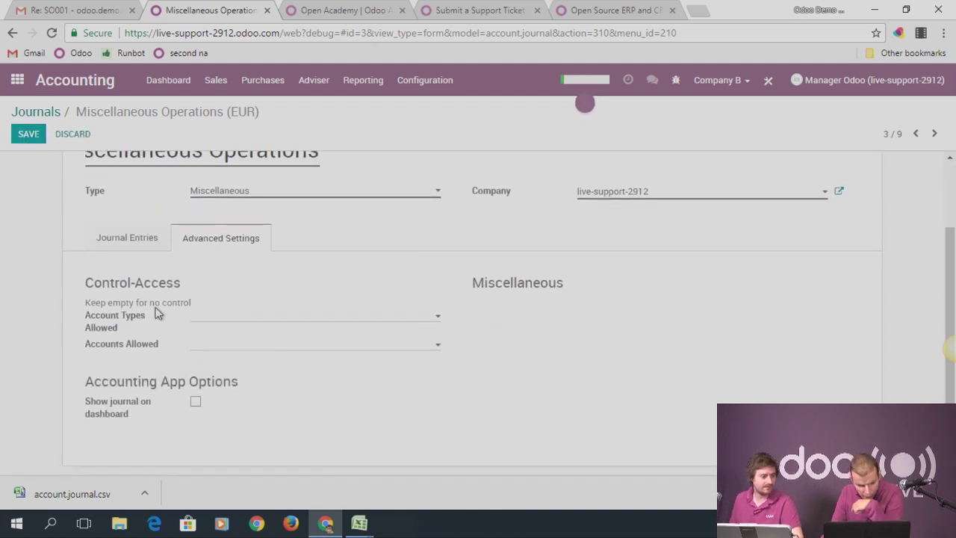
click(142, 240)
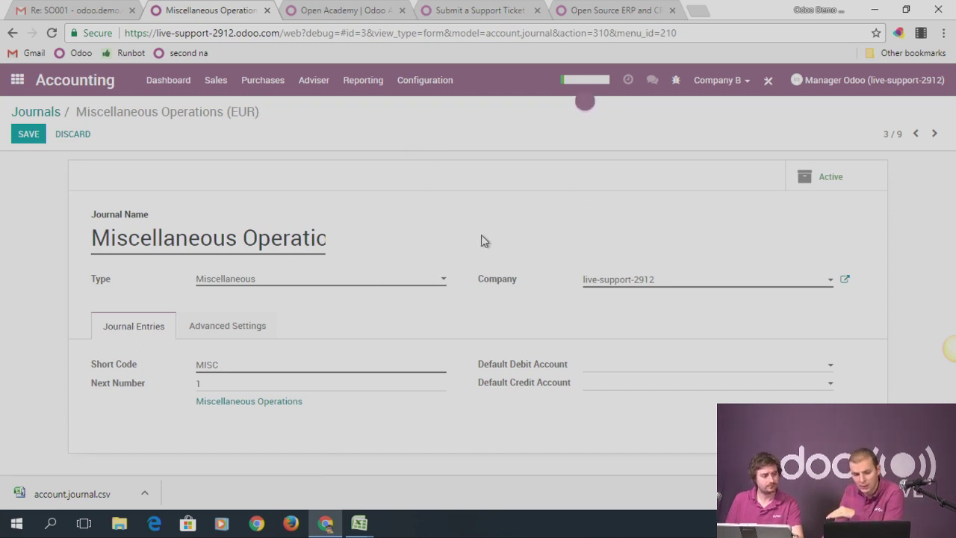
drag(94, 238, 352, 239)
click(44, 112)
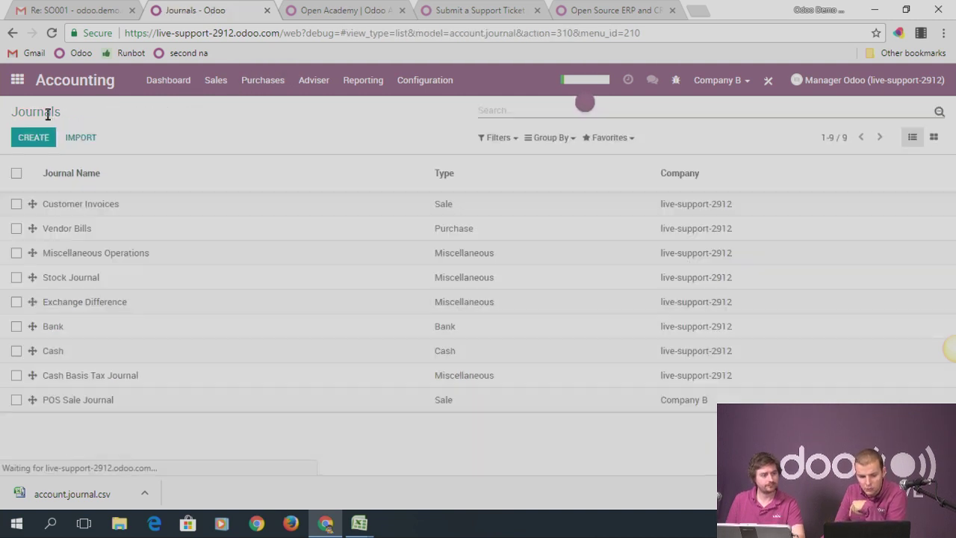
key(alt+c)
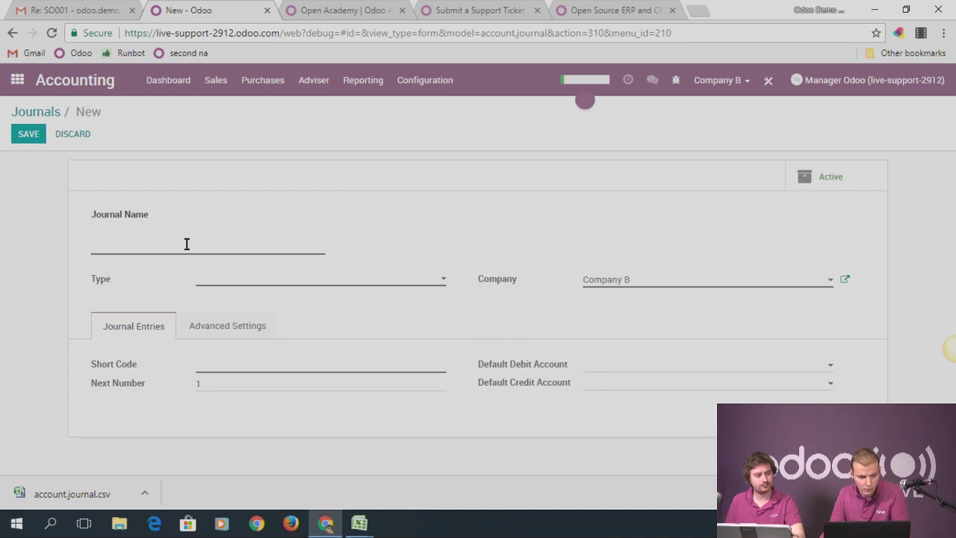
Go to the Adviser > Journal Entries list
click(311, 79)
click(320, 127)
click(313, 80)
click(330, 142)
Create and save journal entry 'Test' in the Customer Invoices (EUR) journal, dated 12/29/2017
click(29, 133)
click(216, 273)
text(sg)
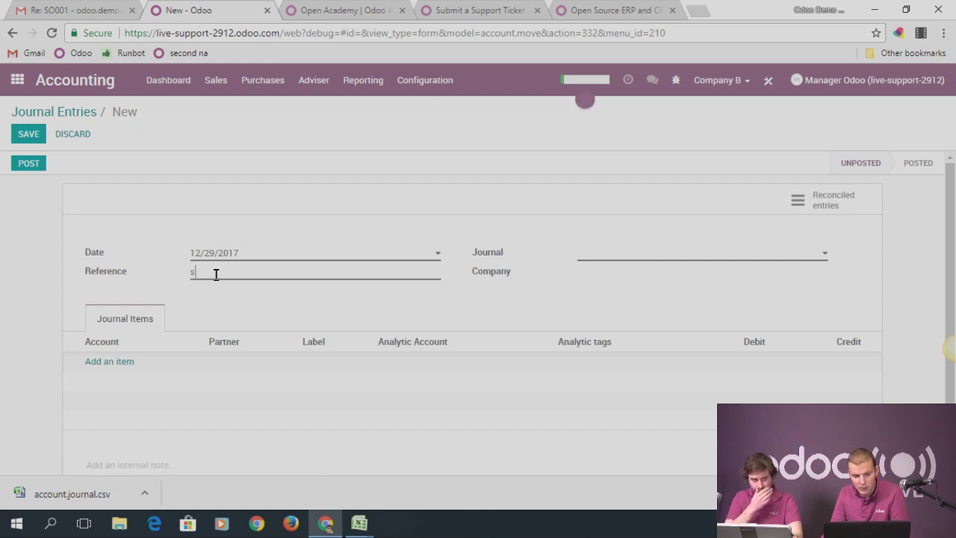
key(BackSpace)
key(BackSpace)
text(Test)
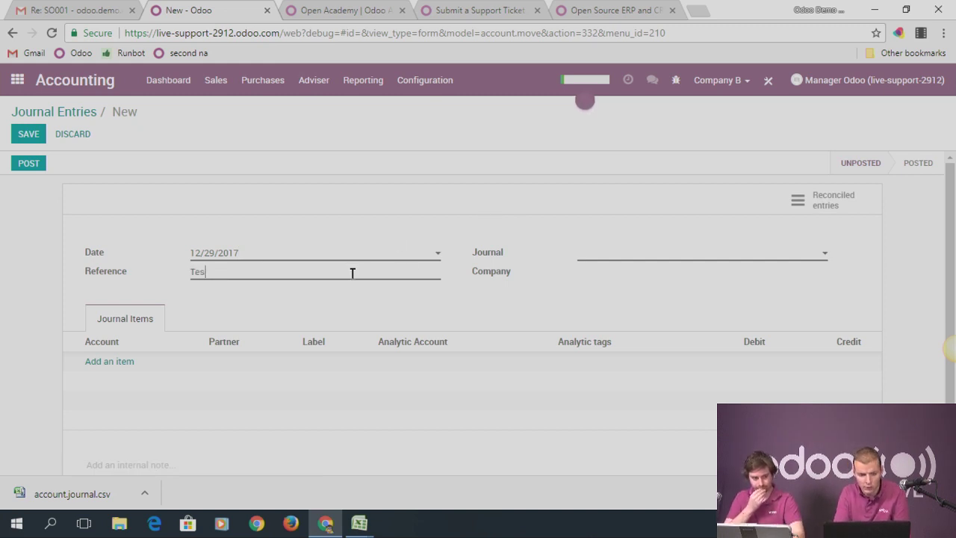
click(601, 259)
click(609, 272)
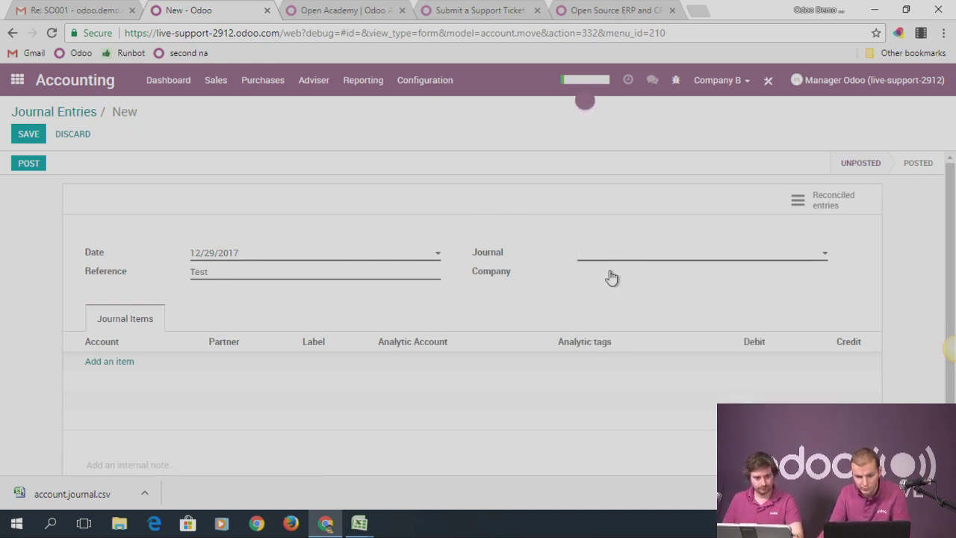
click(28, 134)
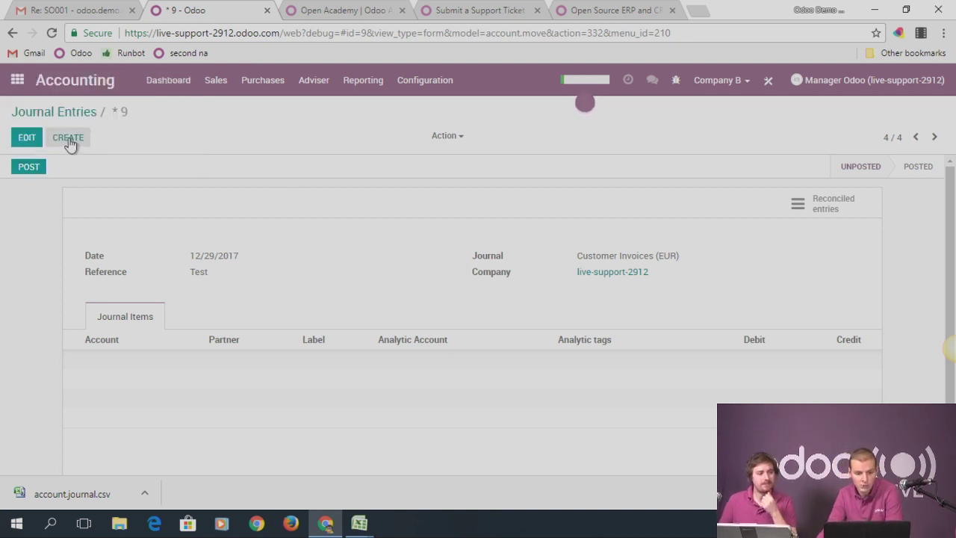
click(67, 139)
Set the entry's journal to Miscellaneous Operations (EUR) and its reference to 'Salary December'
click(579, 257)
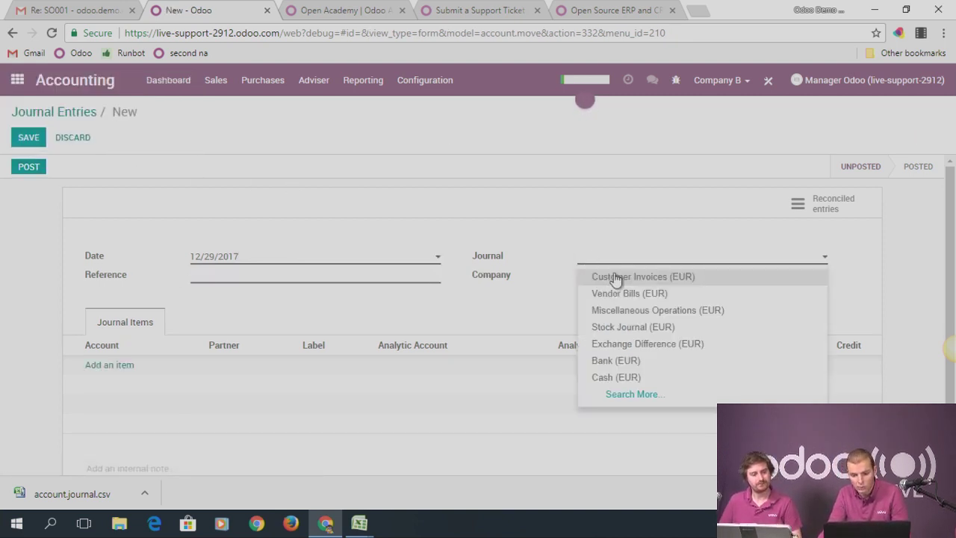
click(631, 312)
click(244, 273)
text(Salary December)
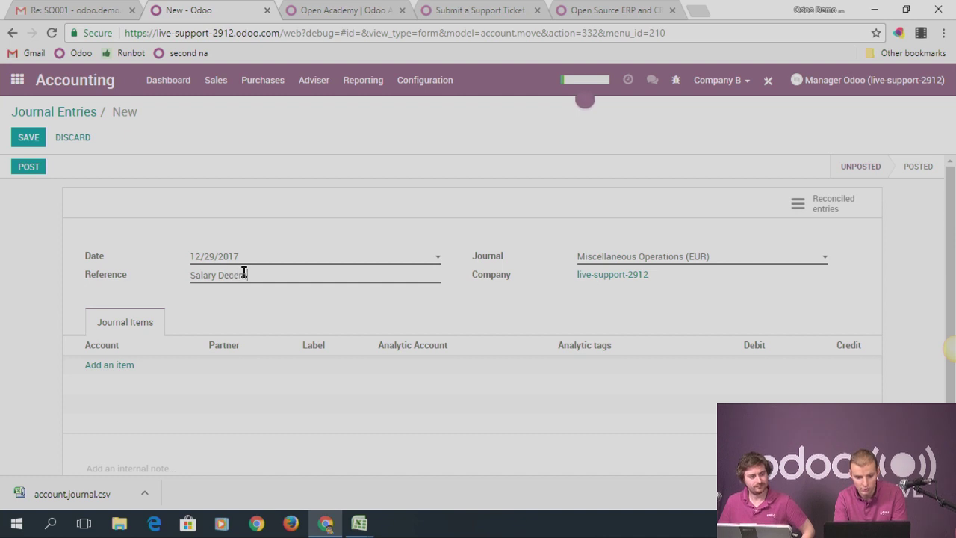
Add a journal item crediting 550001 Bank with 4,000
click(122, 365)
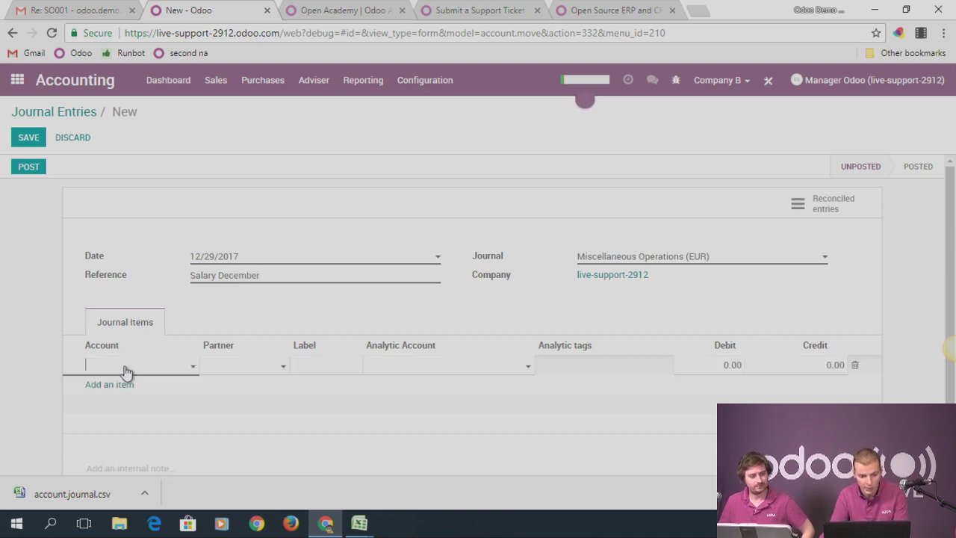
text(500)
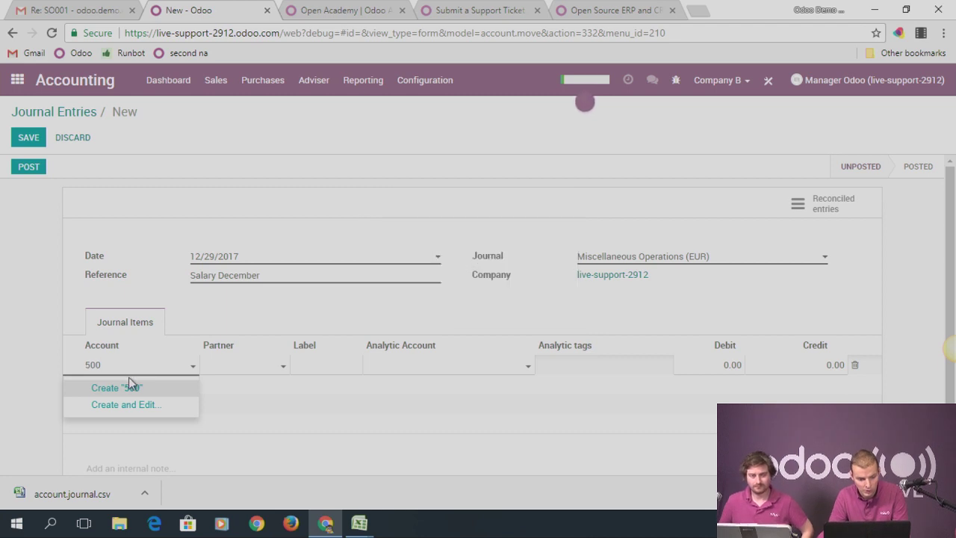
key(BackSpace)
key(BackSpace)
text(ban)
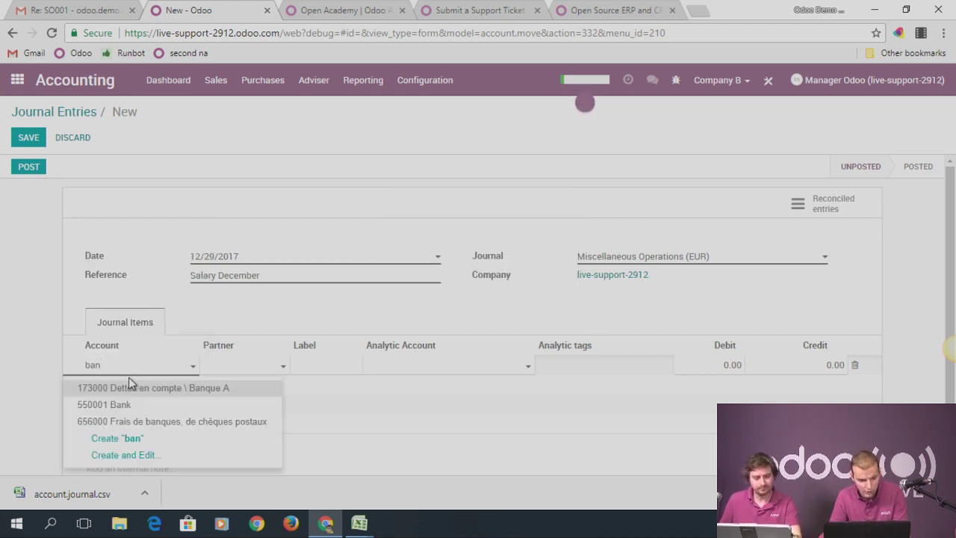
click(110, 405)
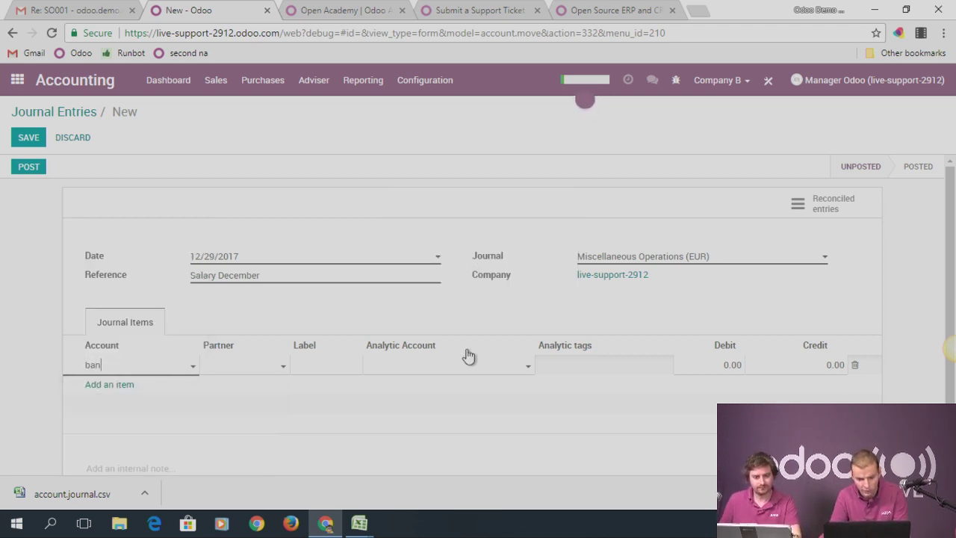
click(806, 363)
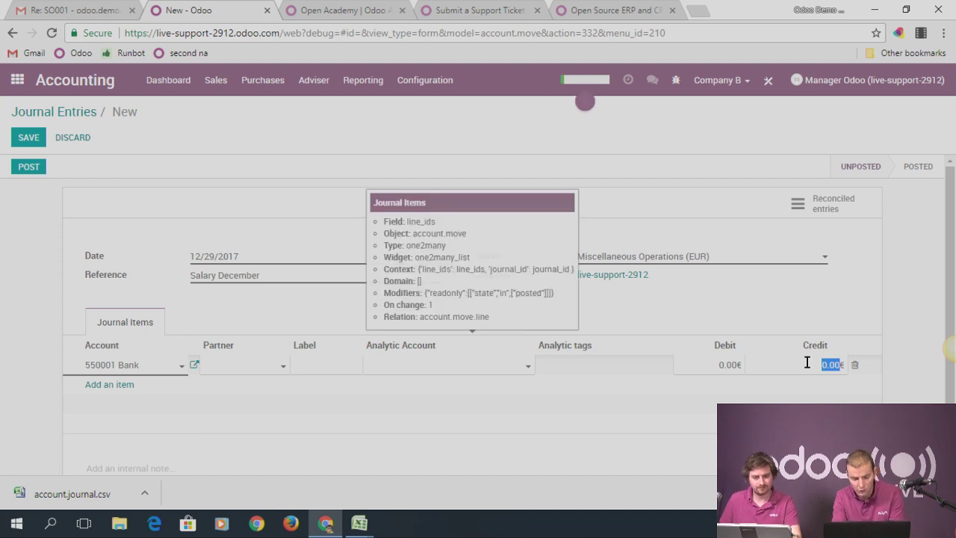
text(4000)
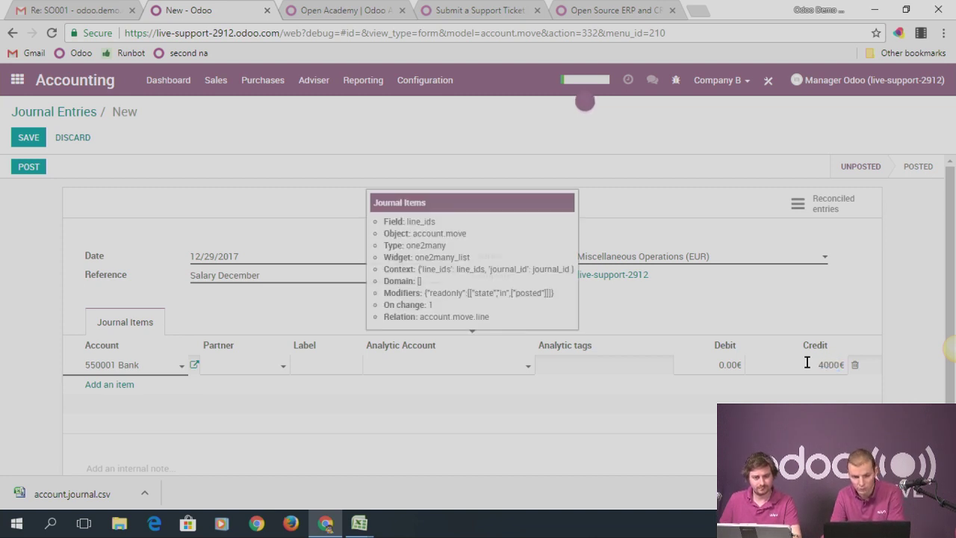
click(109, 384)
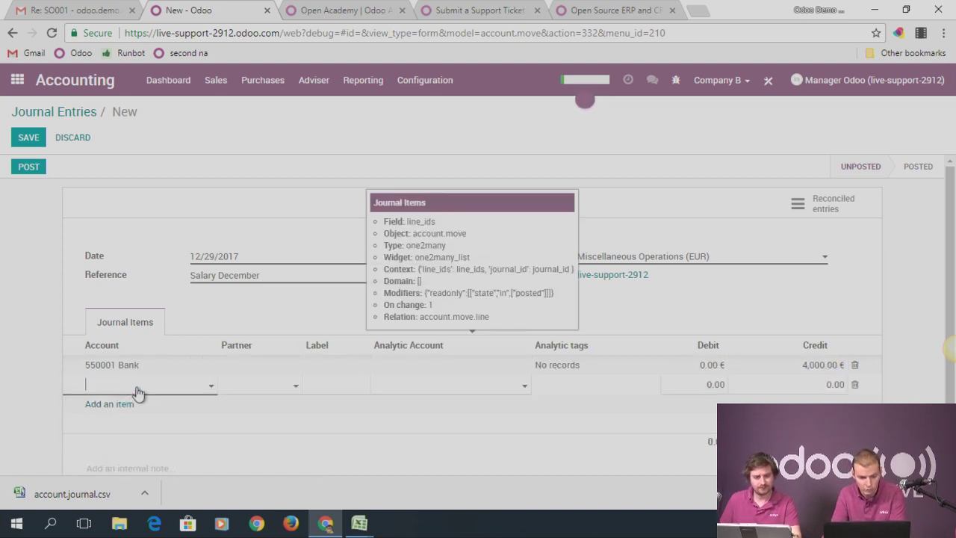
Add two 459310 Assurance salaire garanti lines, each debiting 2,000
text(sala)
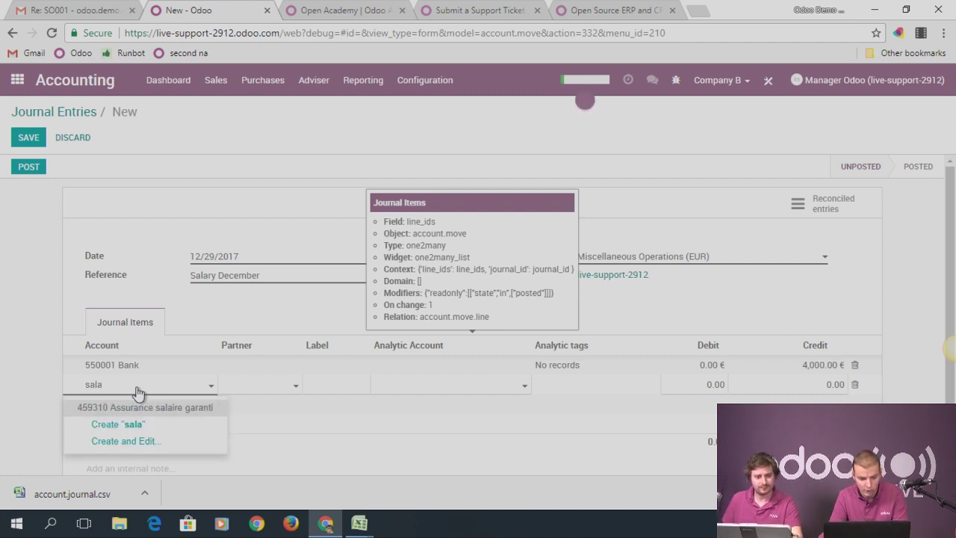
click(149, 407)
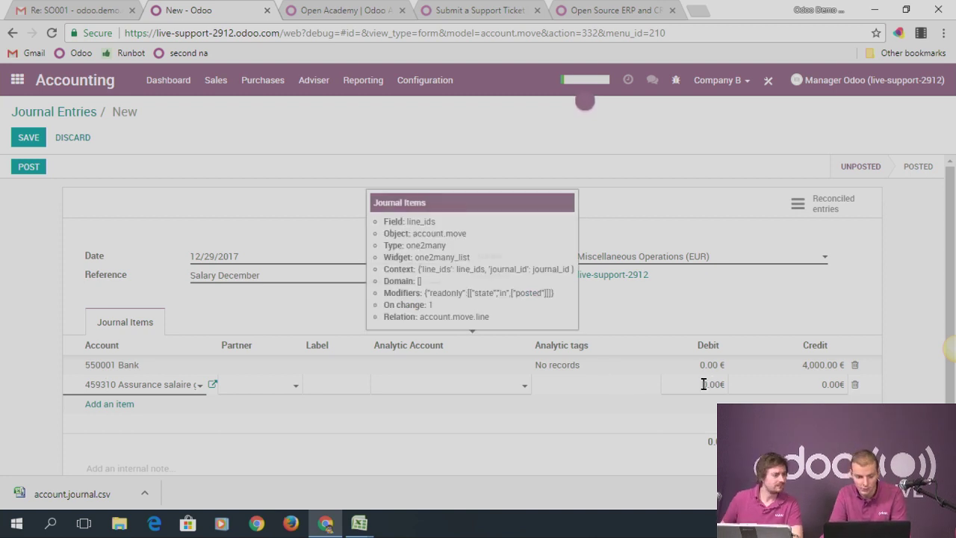
click(704, 384)
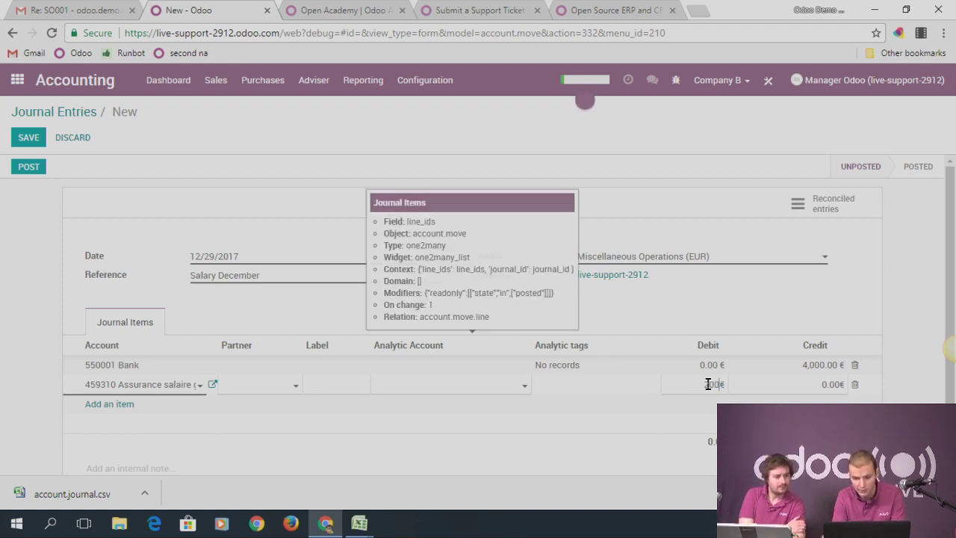
text(2000)
click(126, 404)
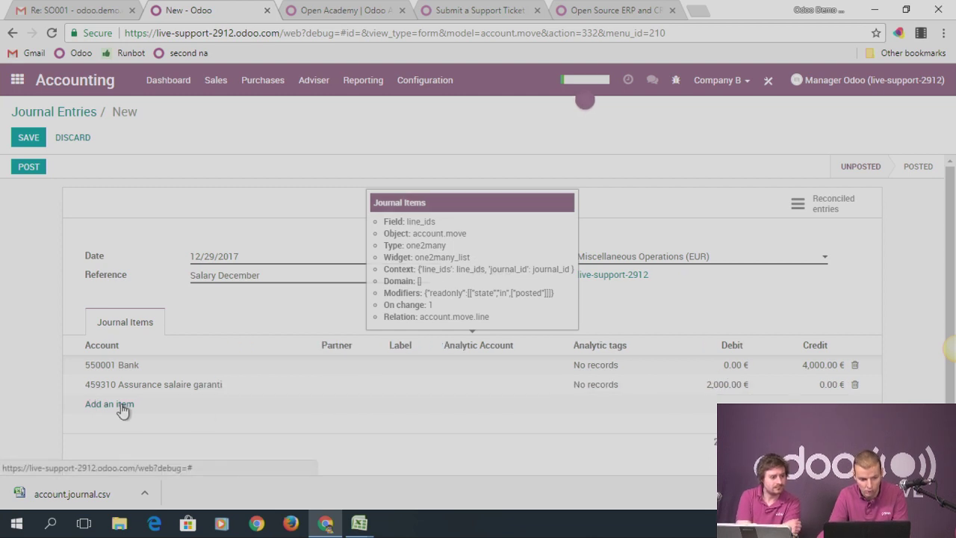
text(sal)
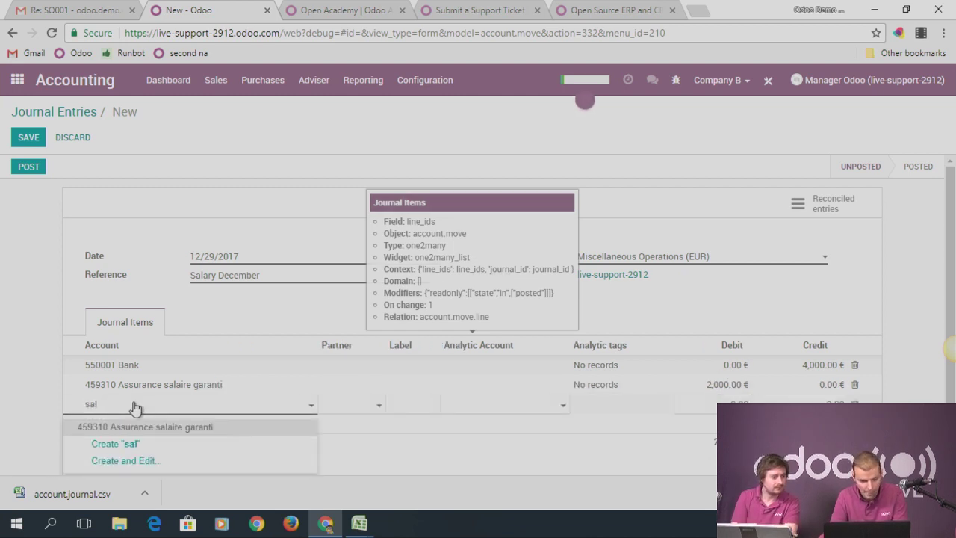
click(163, 427)
click(708, 404)
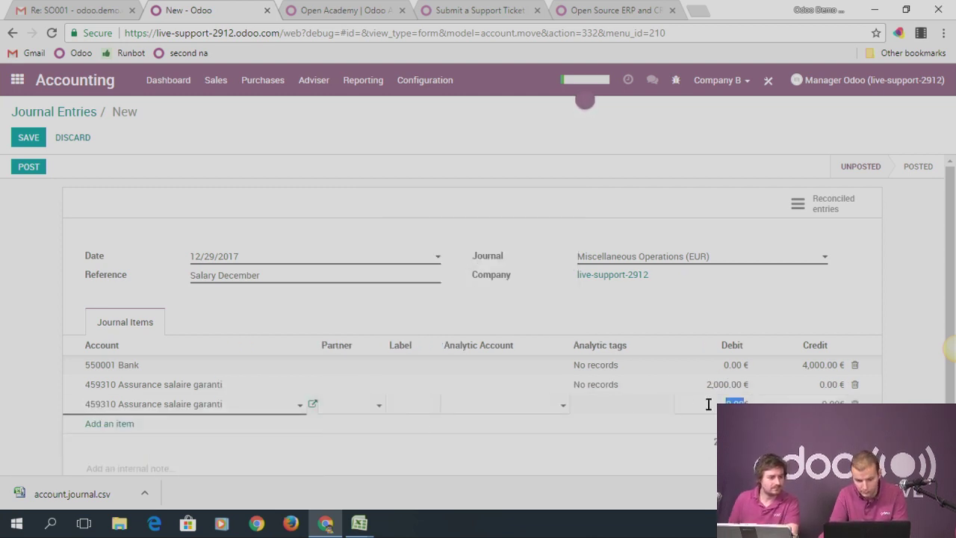
text(2000)
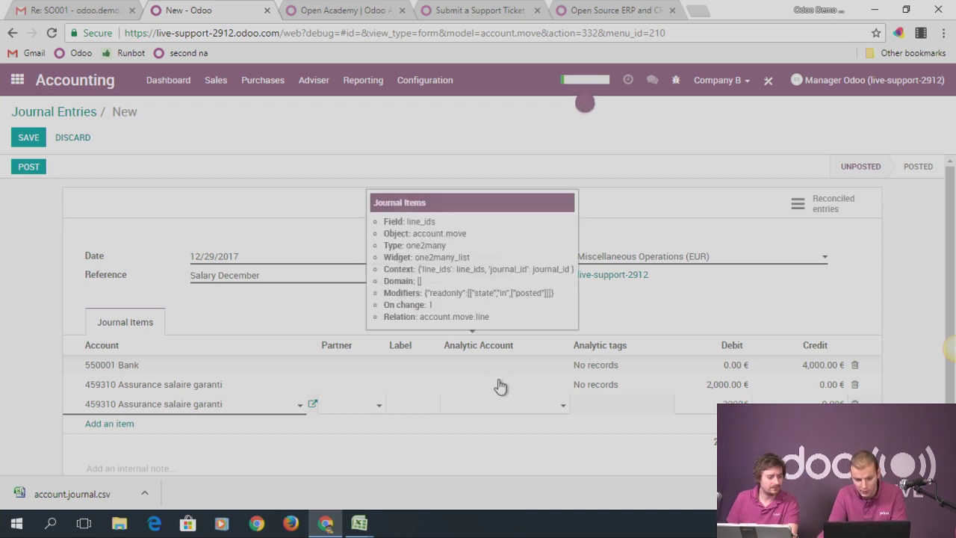
Tag the two salary lines with new analytic accounts Employee 1 and Employee 2
click(500, 389)
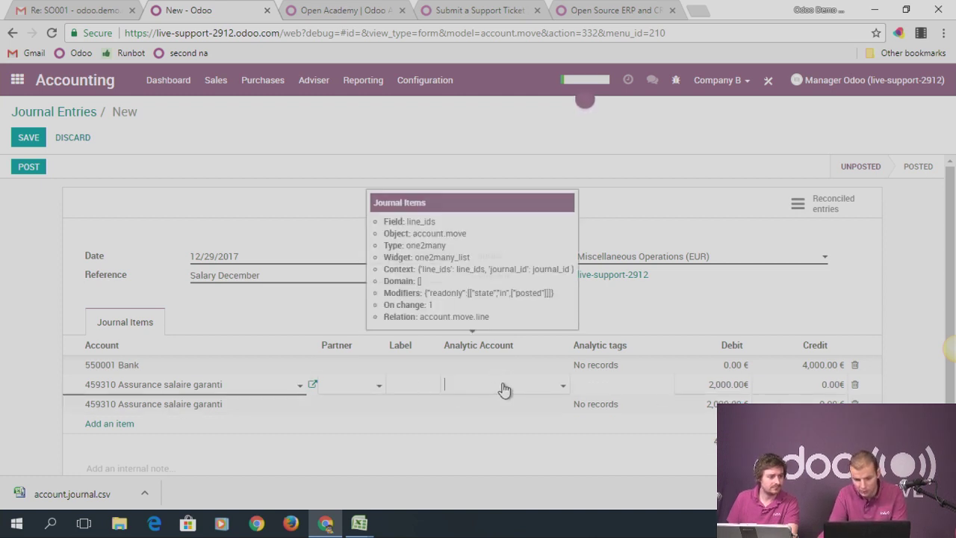
click(504, 389)
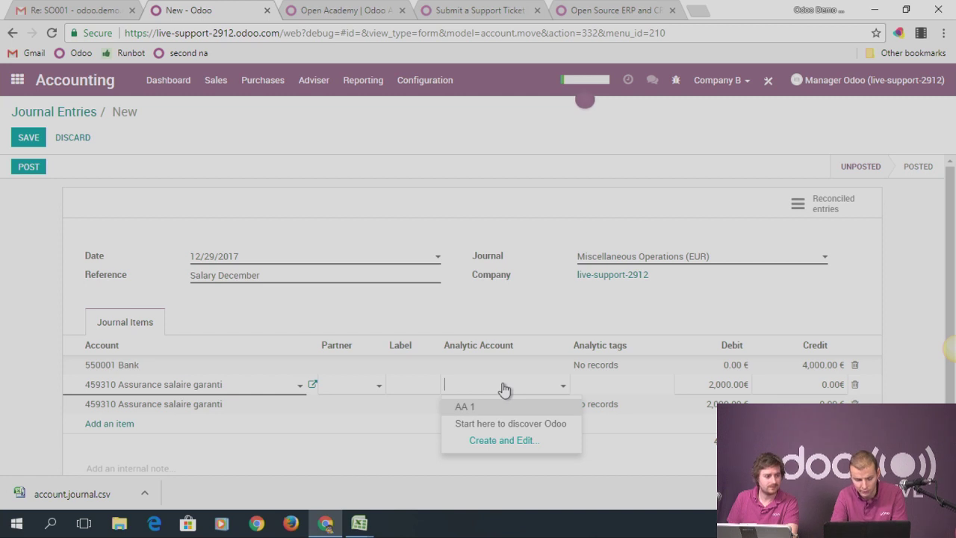
text(Employee)
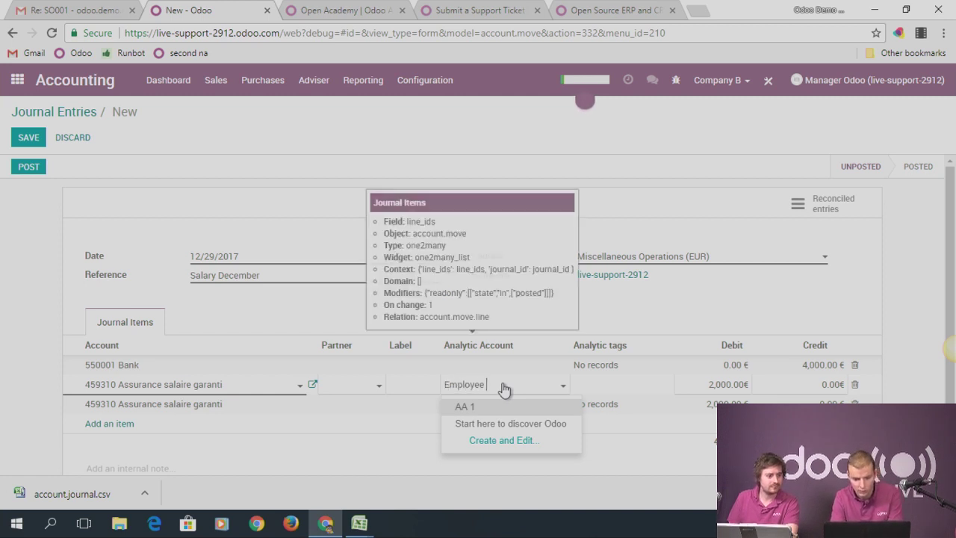
text( 1)
click(487, 407)
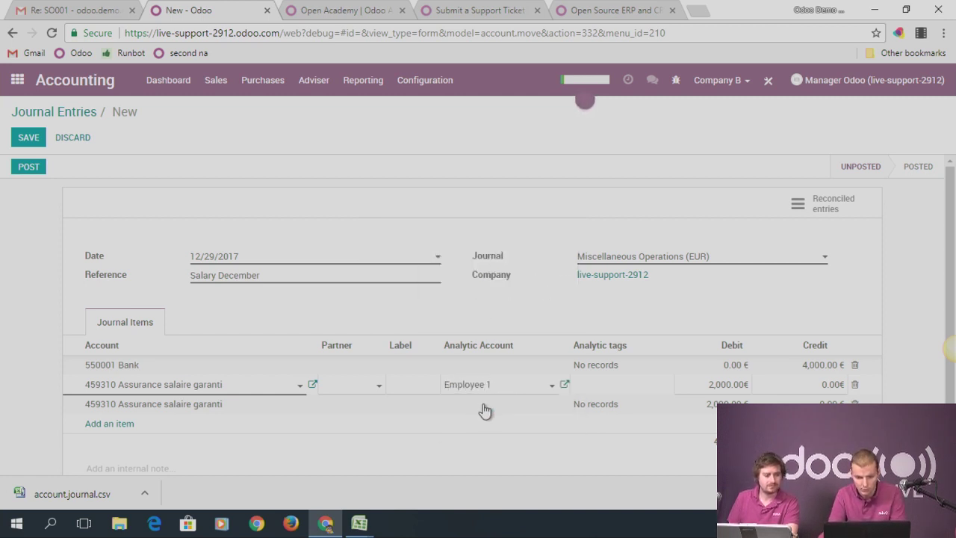
click(484, 410)
text(Employee 2)
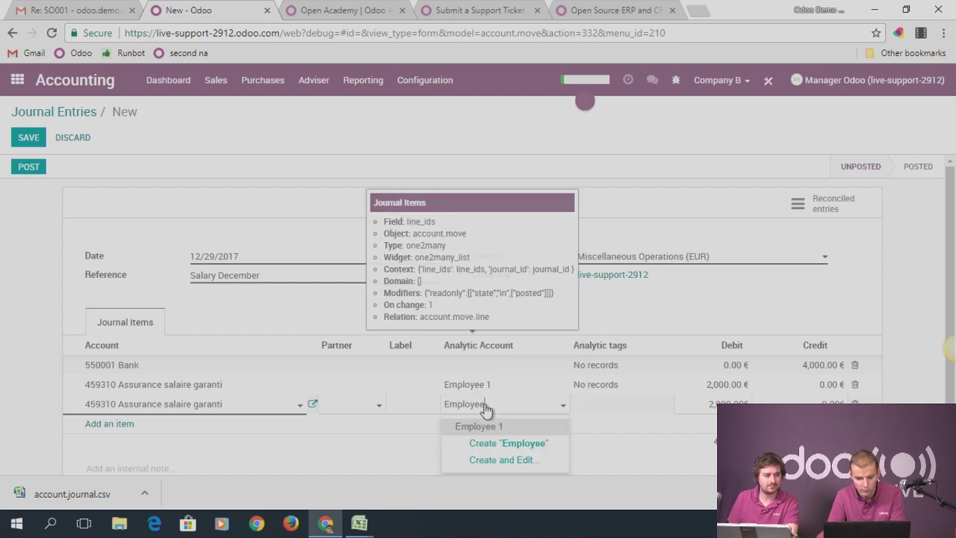
click(510, 430)
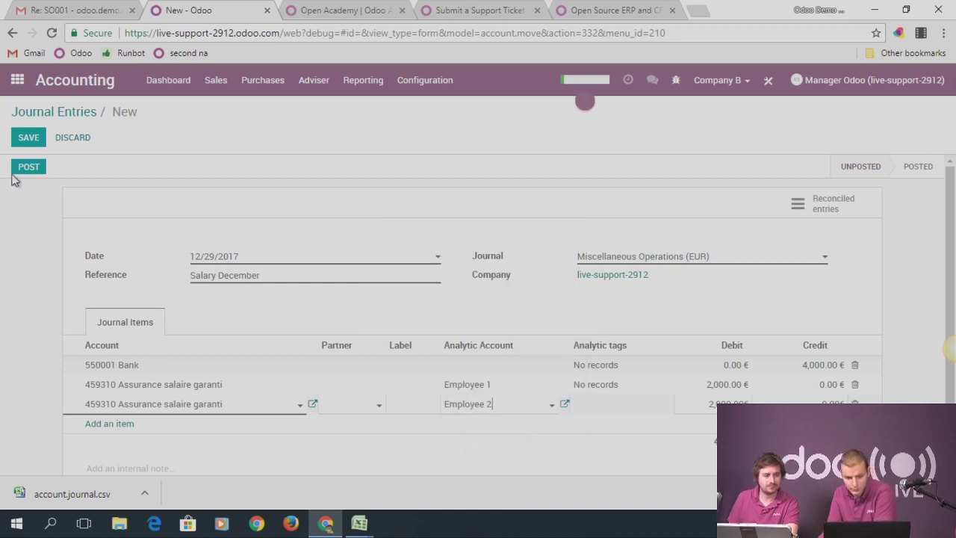
Save and post Salary December as MISC/2017/0001, then open the Analytic Entries pivot report
click(30, 139)
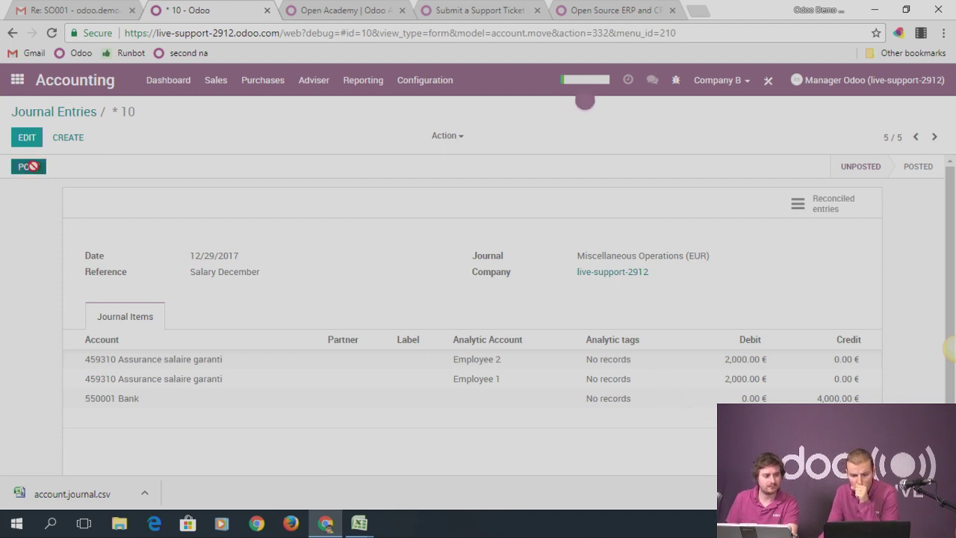
click(30, 168)
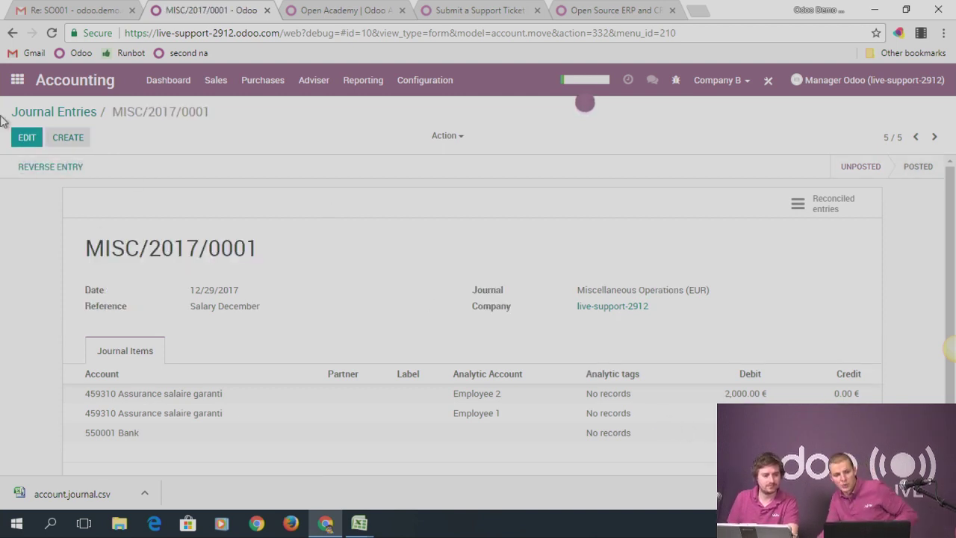
click(363, 81)
click(318, 83)
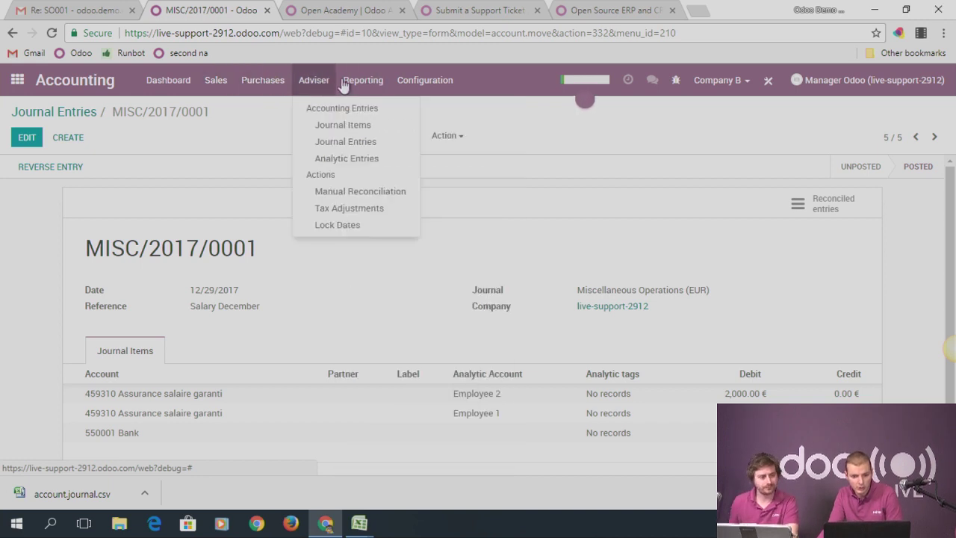
mouse_move(363, 80)
scroll(407, 337, down, 1)
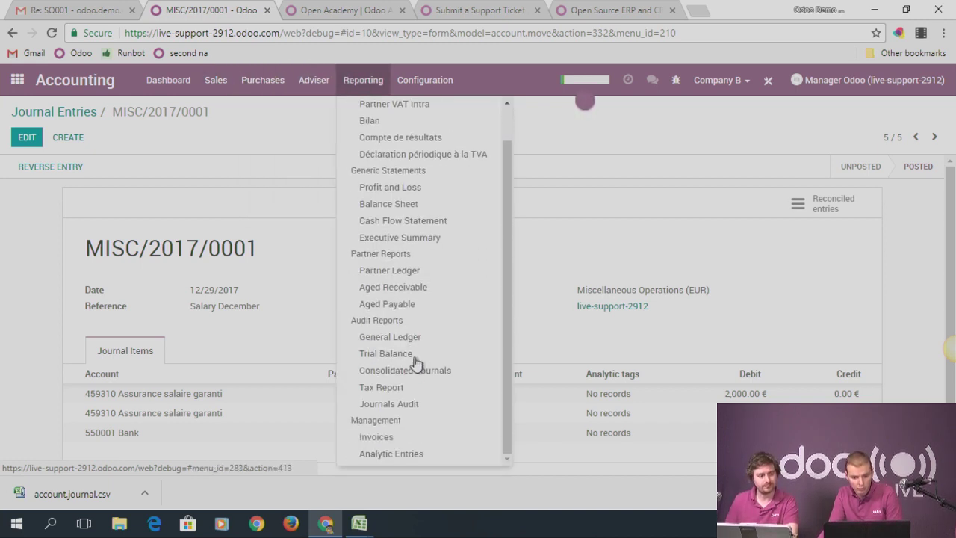
click(409, 456)
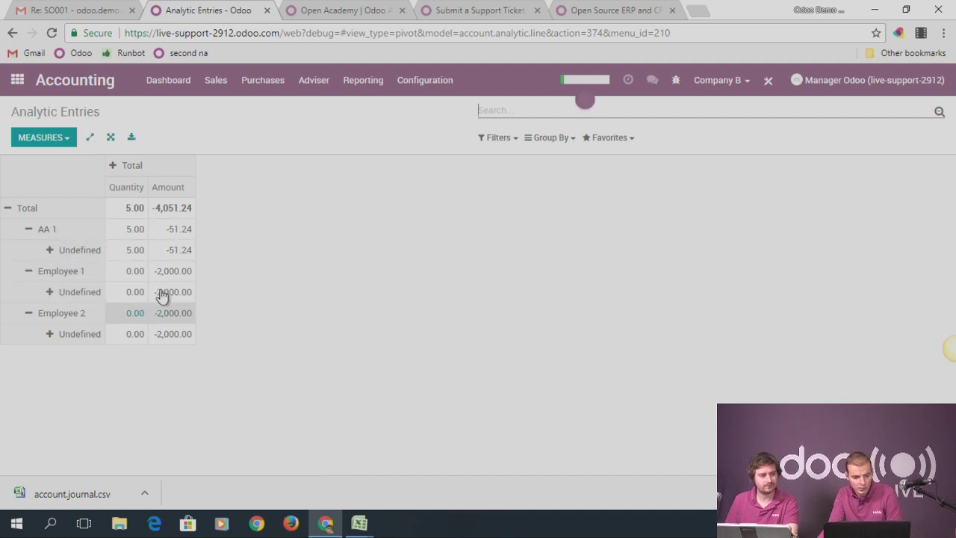
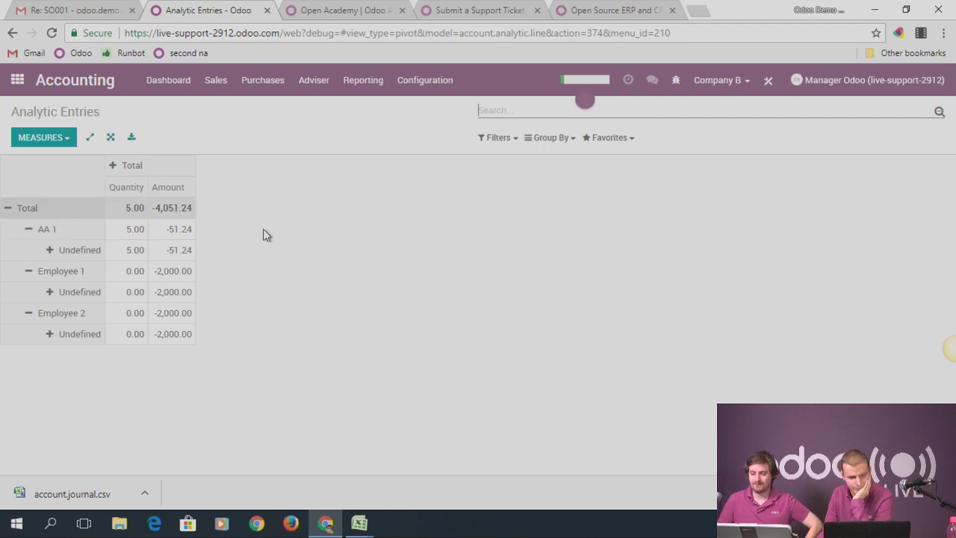
Open the Sales Products catalog and go from Product 1 to its All category
click(16, 80)
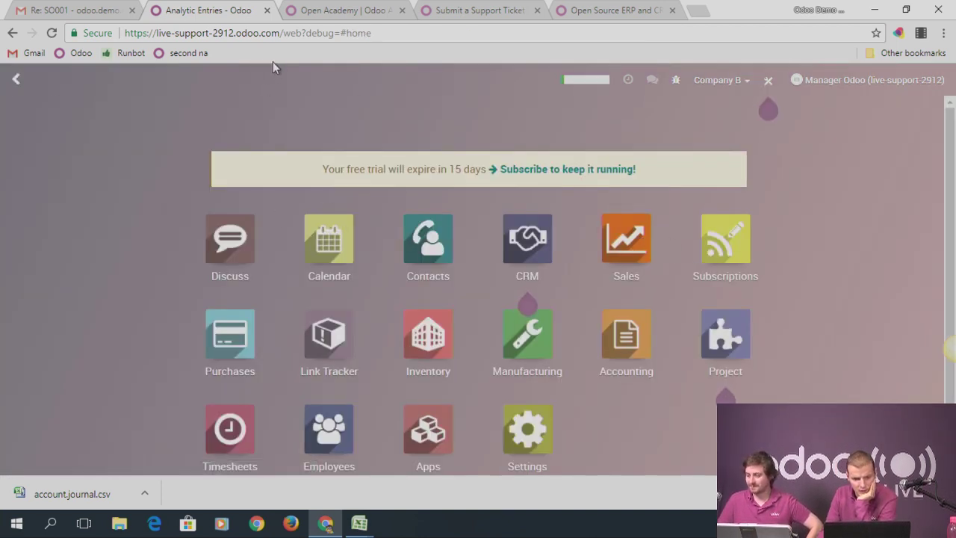
click(627, 240)
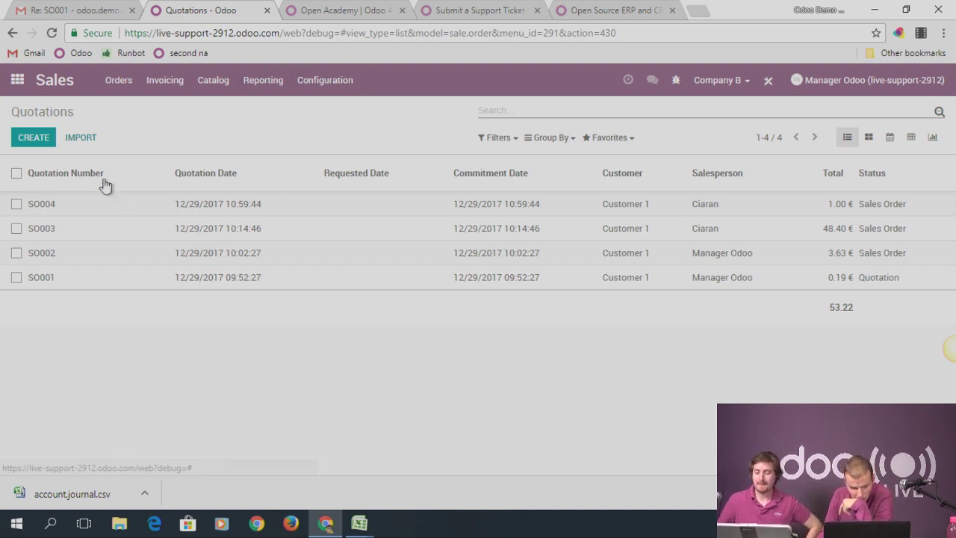
click(213, 84)
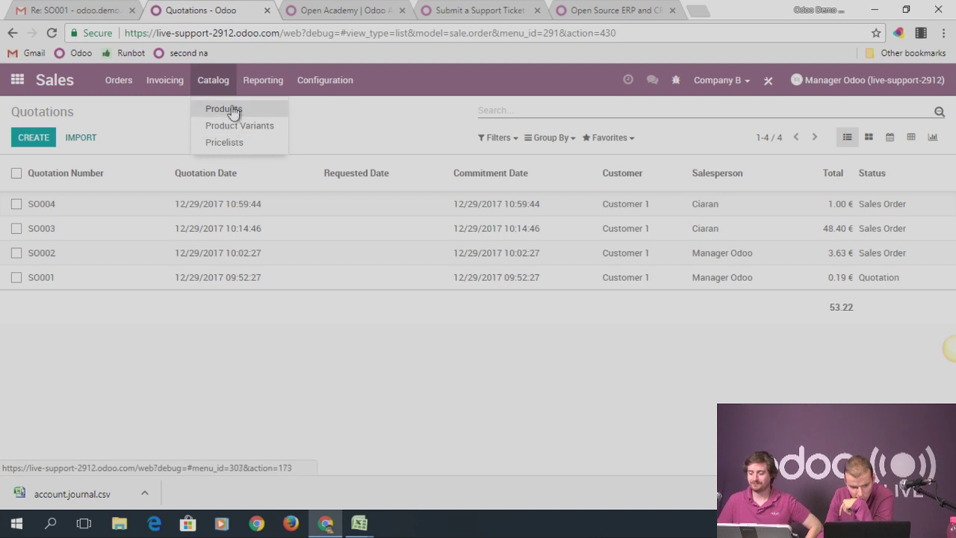
click(231, 112)
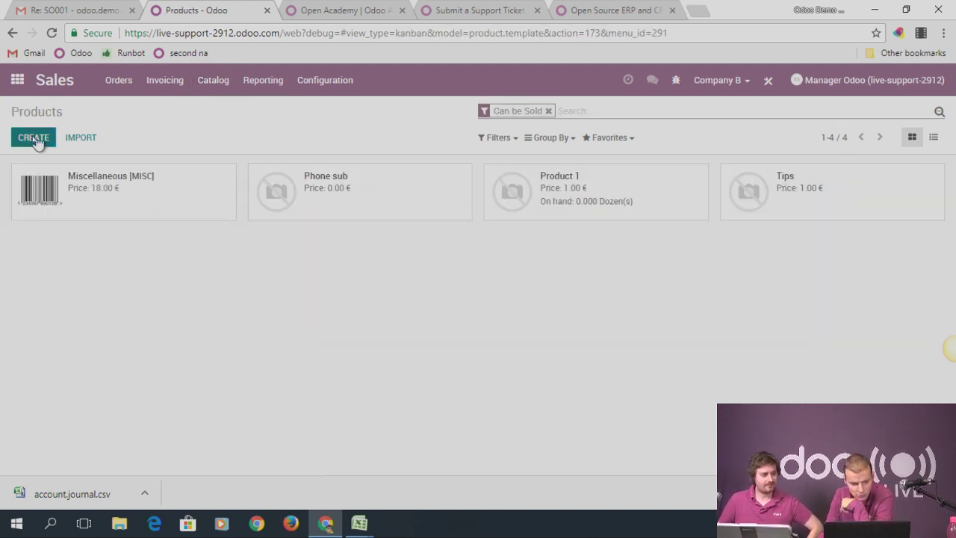
key(alt+Left)
click(195, 361)
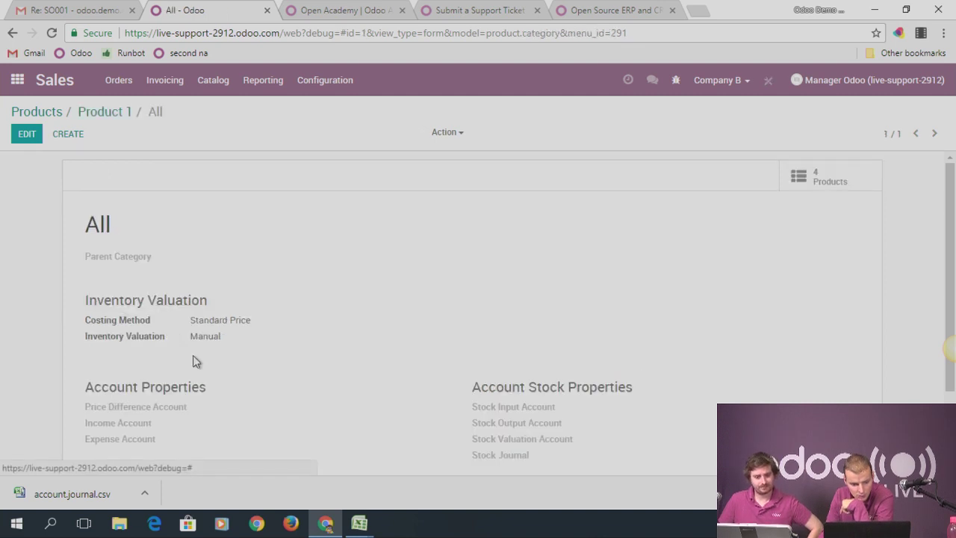
scroll(149, 224, down, 1)
click(26, 133)
click(228, 339)
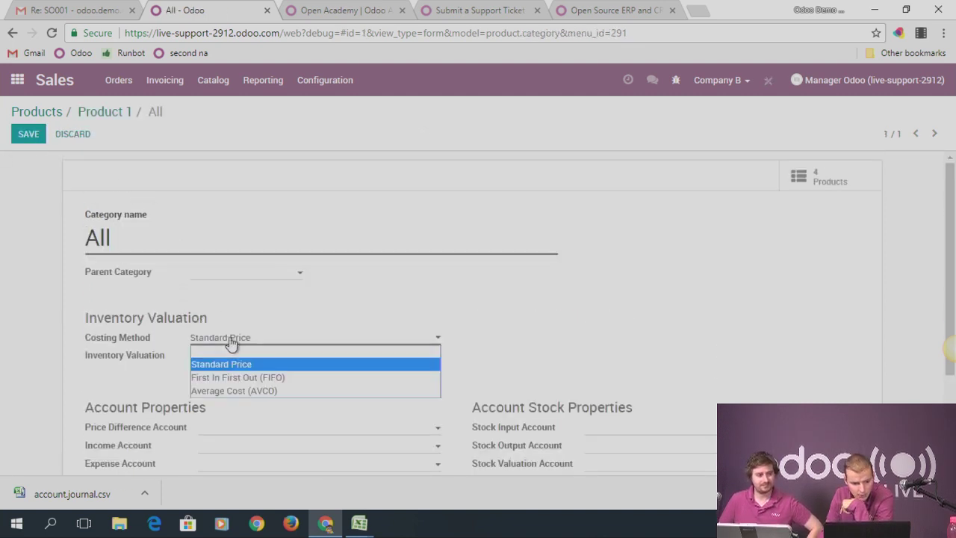
click(253, 342)
click(252, 356)
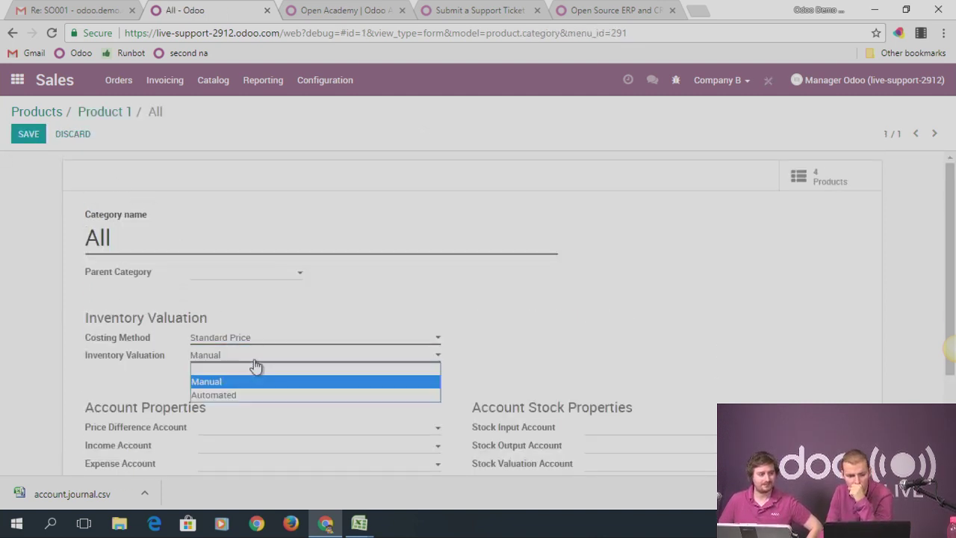
click(248, 394)
click(247, 342)
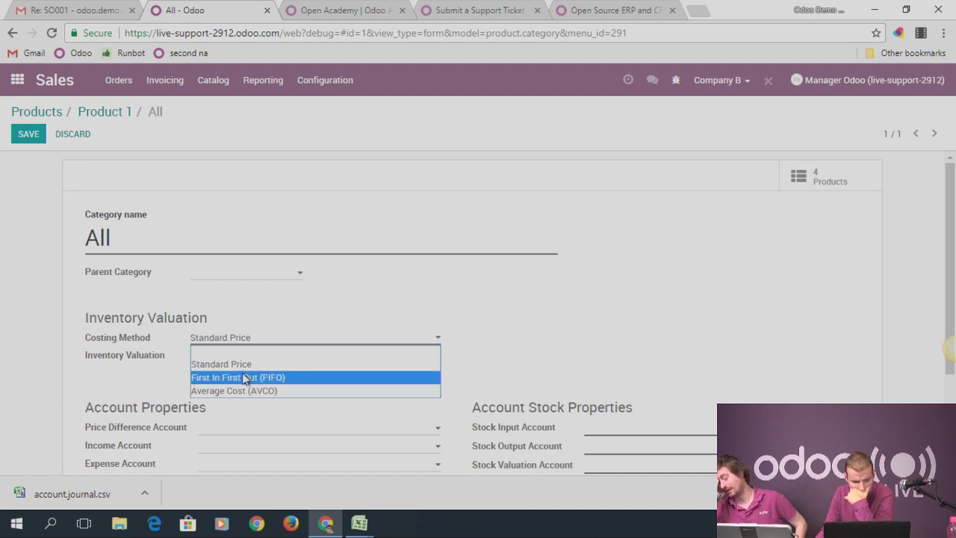
click(242, 377)
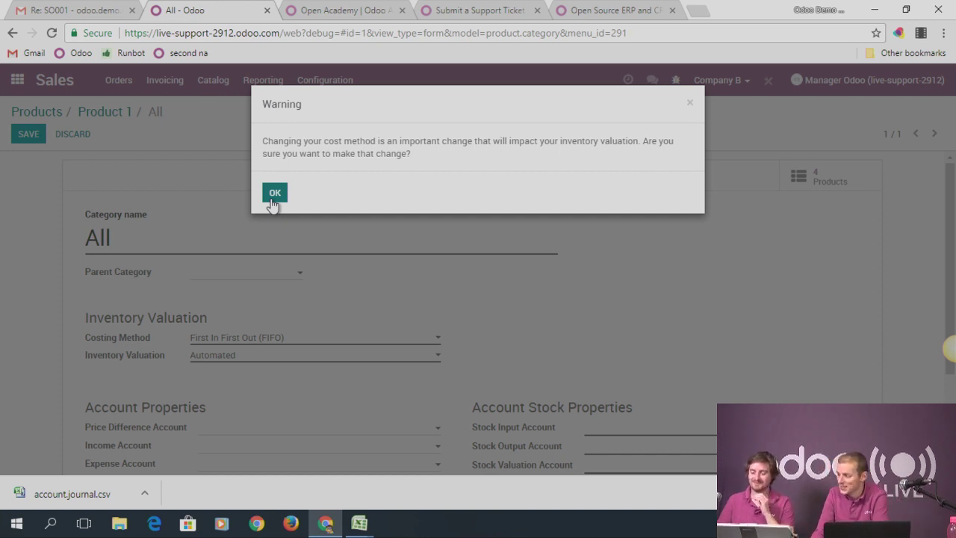
click(274, 194)
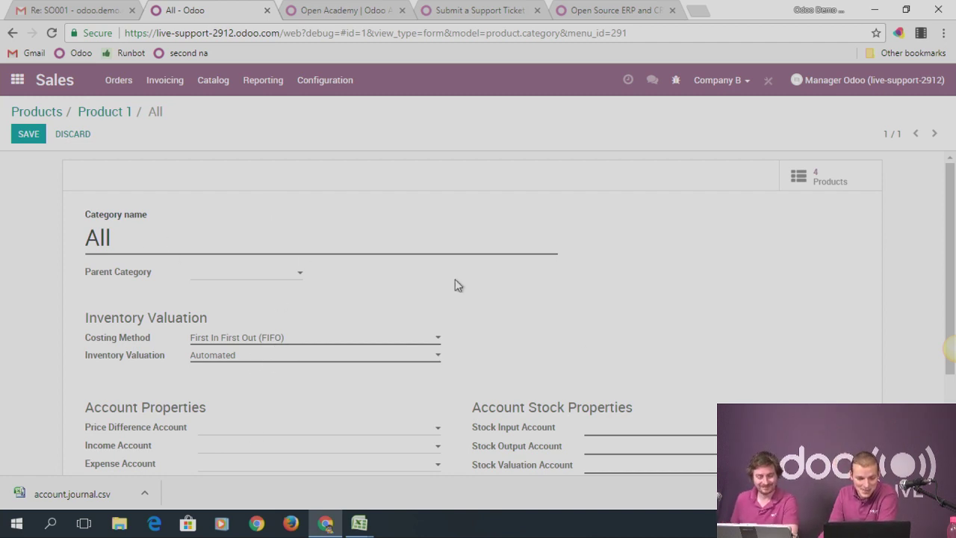
click(69, 137)
click(275, 180)
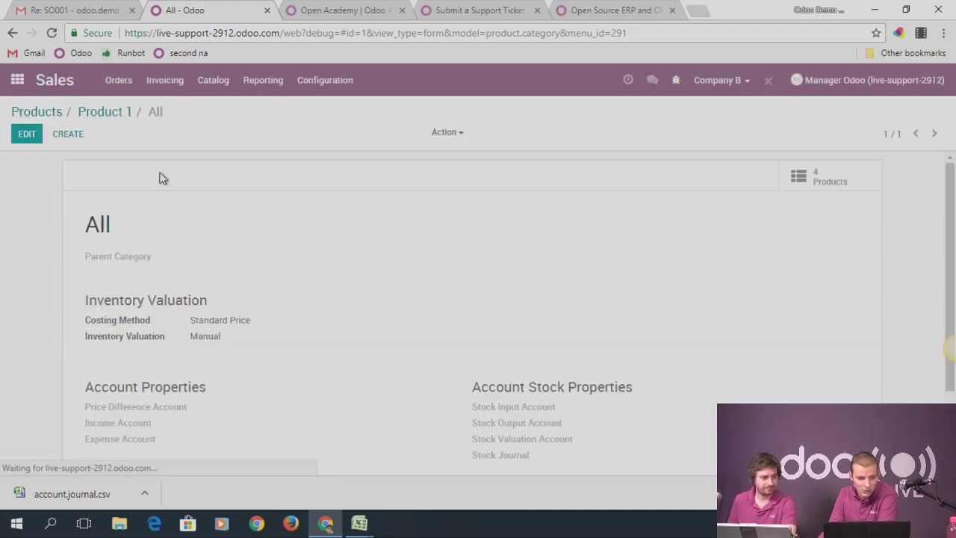
Create a product category named Real Price with FIFO costing and save it
click(66, 134)
text(Real Price)
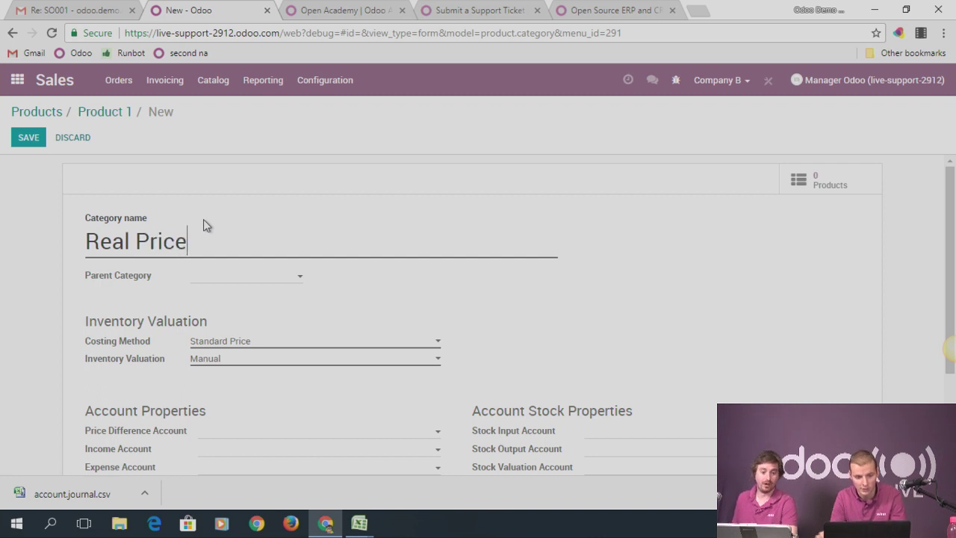
click(274, 342)
click(250, 381)
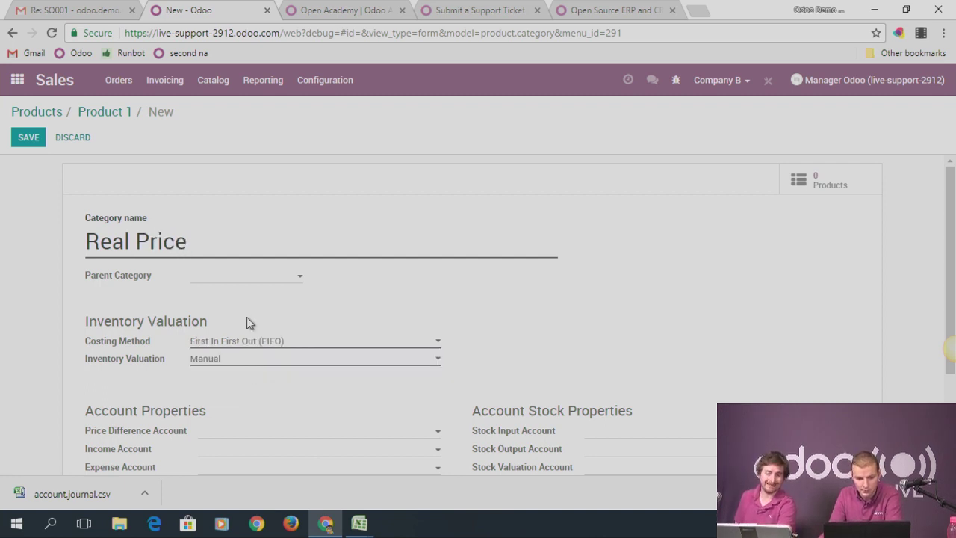
scroll(621, 324, down, 3)
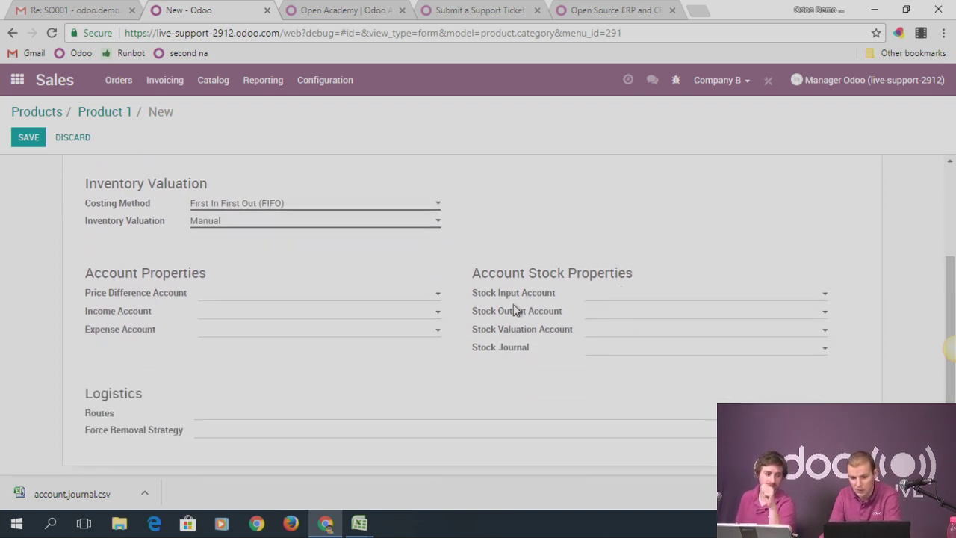
click(30, 140)
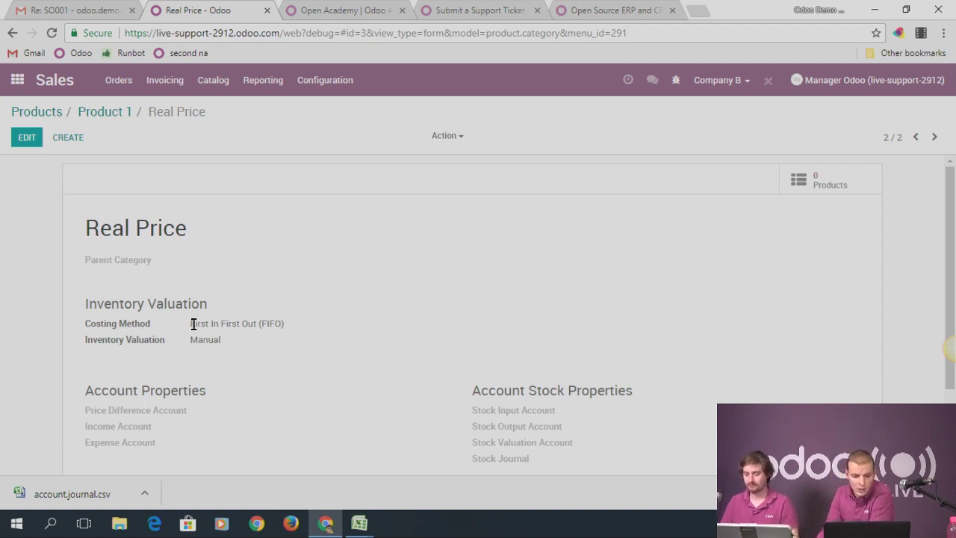
mouse_move(146, 330)
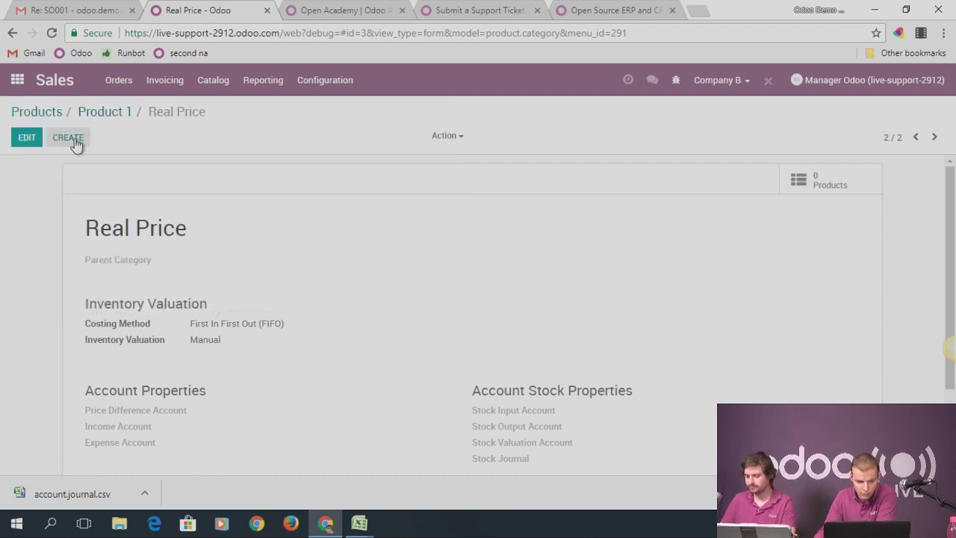
Save a new Stockable Product named Product 2 in the Real Price category
click(70, 142)
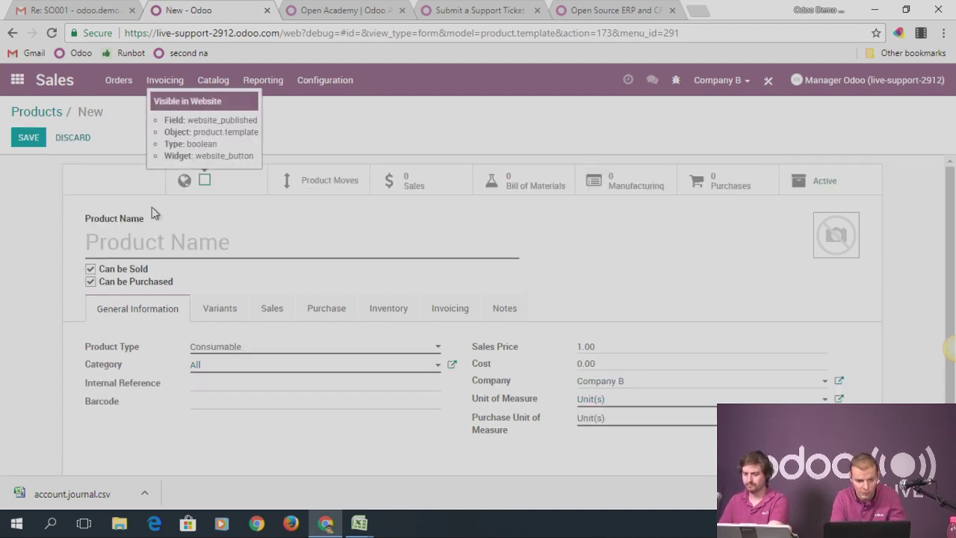
click(162, 237)
text(Prodict)
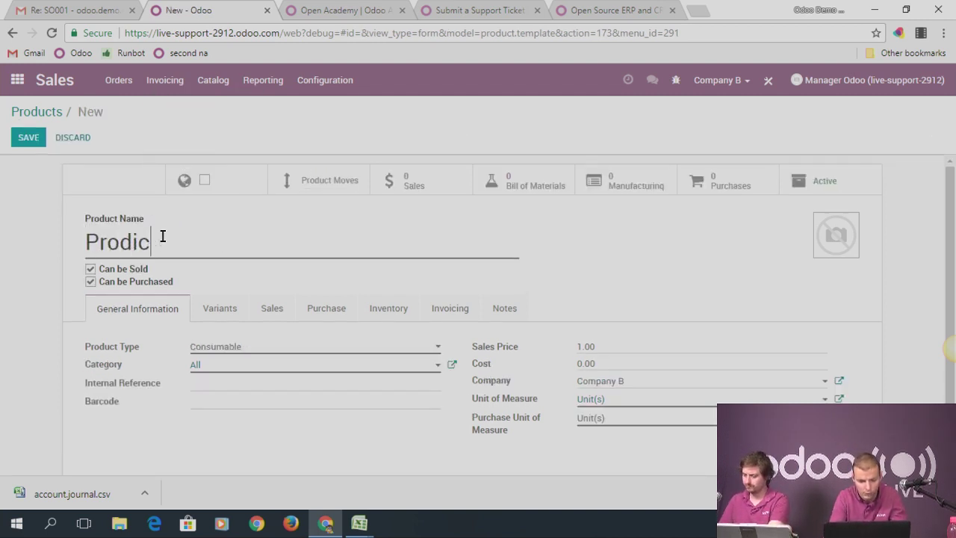
key(BackSpace)
key(BackSpace)
key(BackSpace)
text(uct 2)
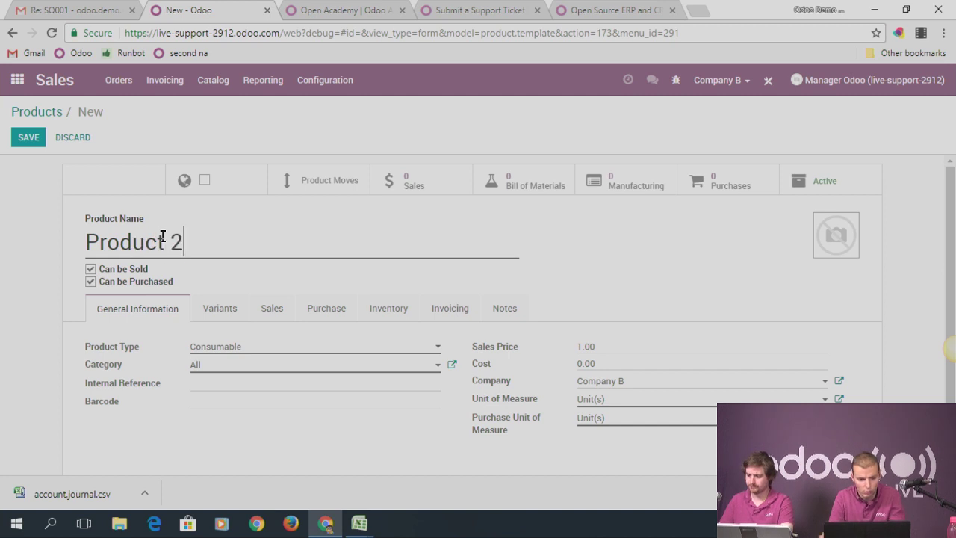
click(205, 348)
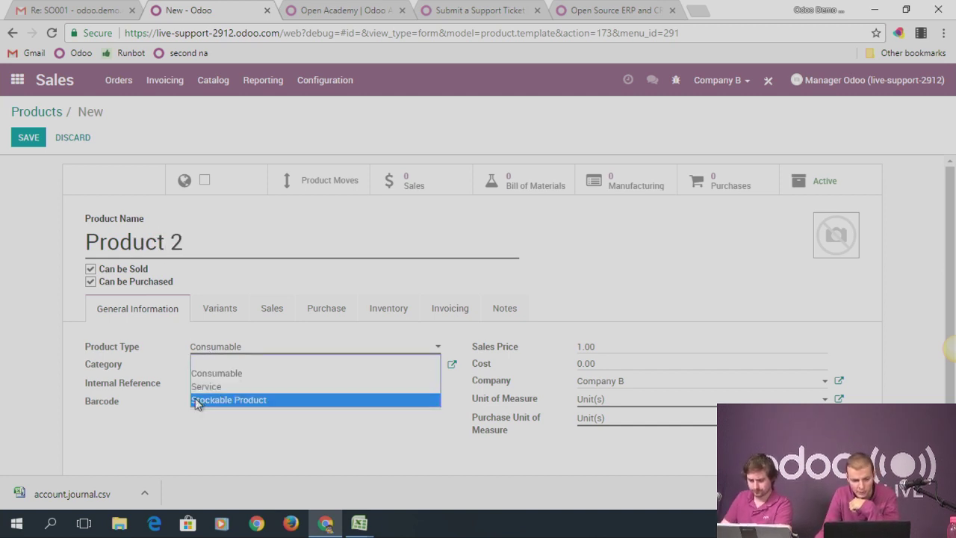
click(200, 399)
scroll(267, 358, down, 1)
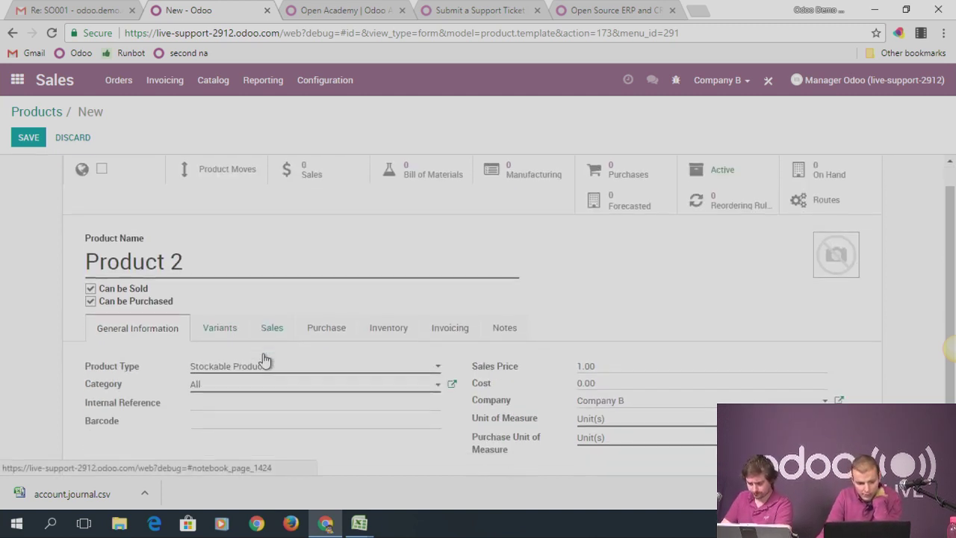
click(237, 350)
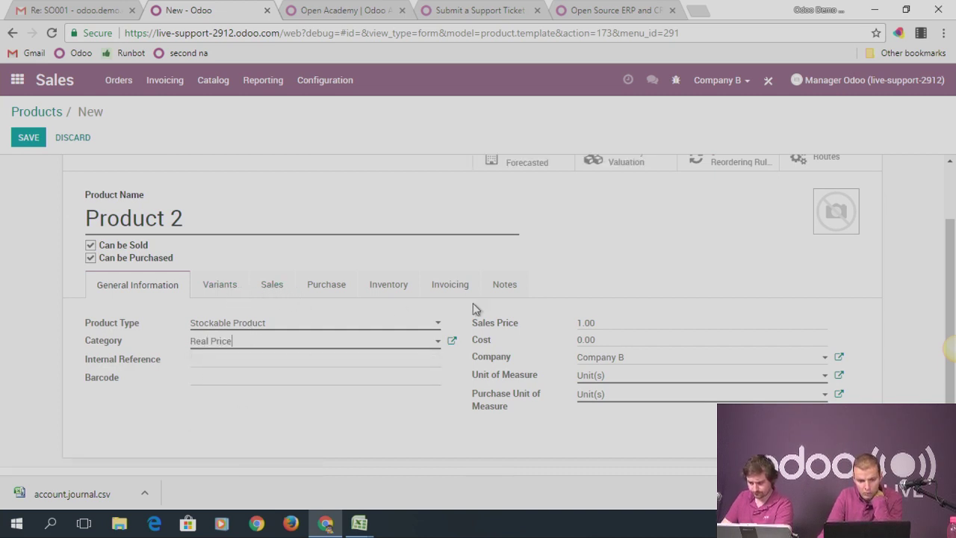
click(30, 139)
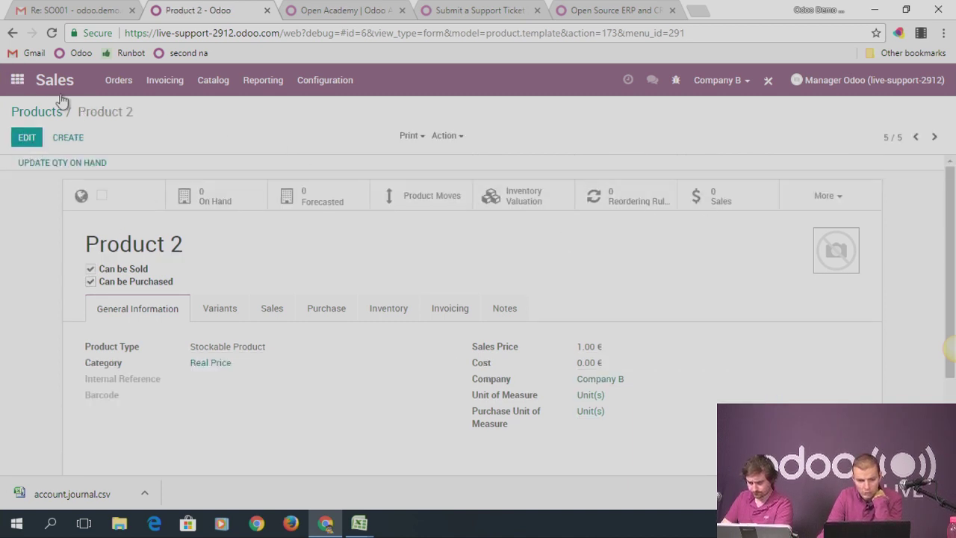
Create and save an RFQ from Vendor 1 for 2 Product 2 at 10.00 each
click(16, 79)
click(254, 345)
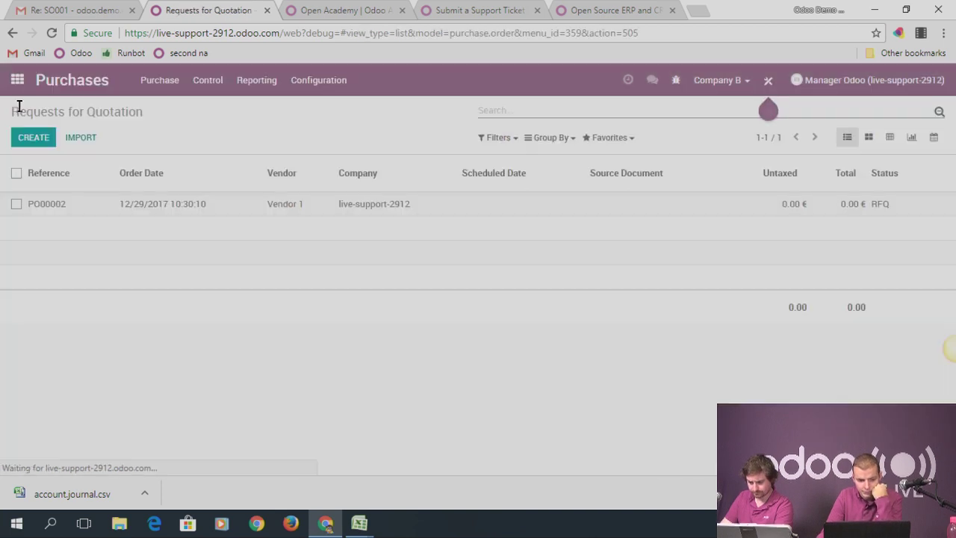
click(253, 275)
click(246, 293)
click(110, 379)
click(152, 379)
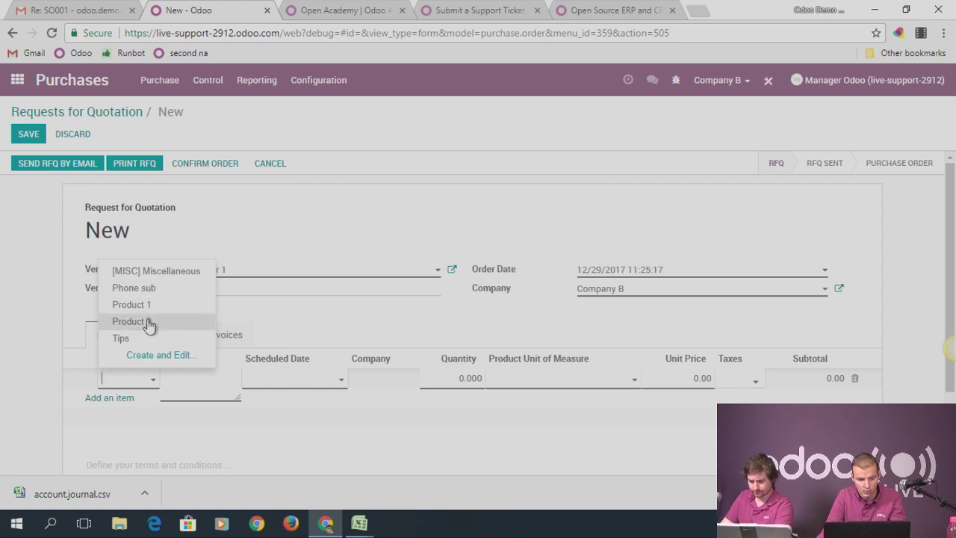
click(149, 322)
click(688, 381)
text(10)
click(453, 381)
text(2)
click(29, 134)
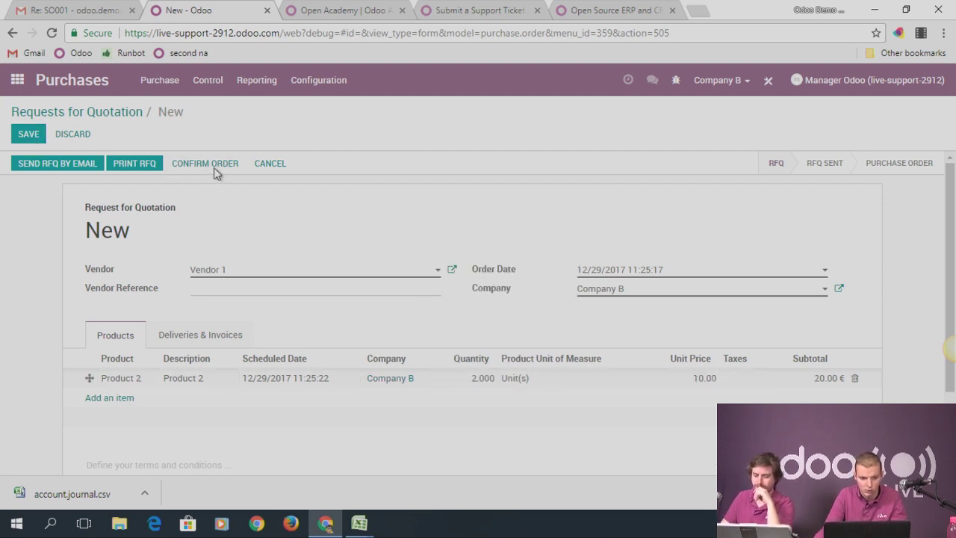
Confirm purchase order PO00003 and validate receipt Compa/IN/00001 for the 2 units
click(207, 173)
click(147, 167)
click(37, 163)
click(163, 212)
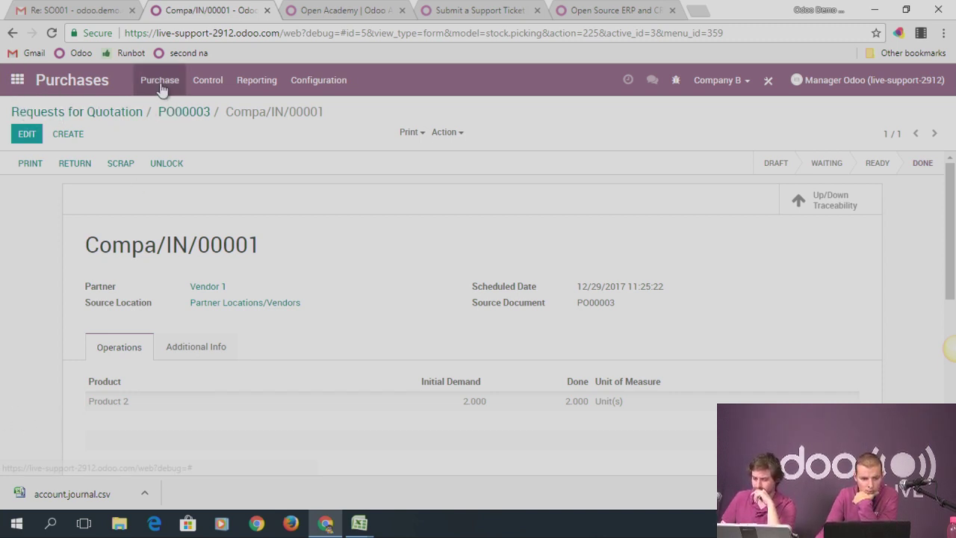
click(203, 82)
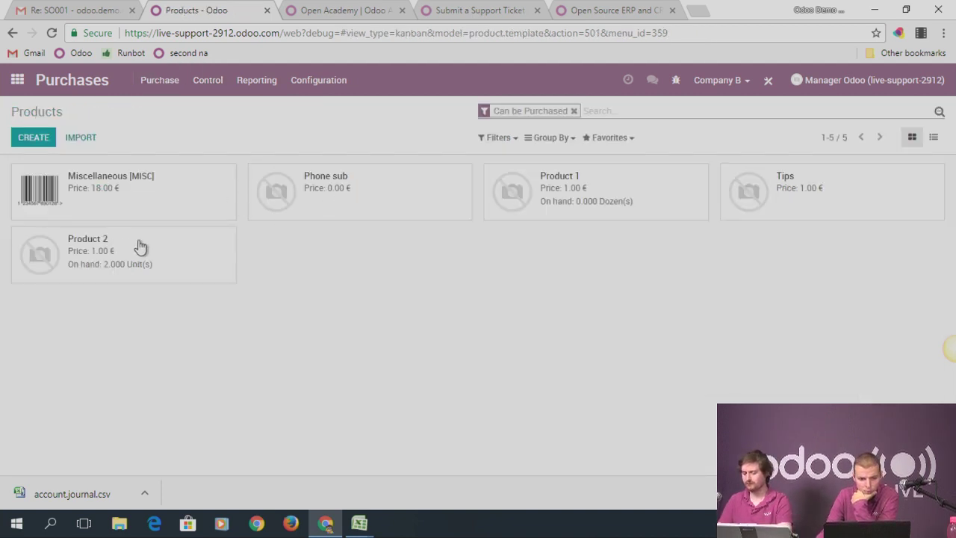
Inspect Product 2's Vendor 1 price line on its Purchase tab, then return to the apps home
click(141, 246)
click(228, 310)
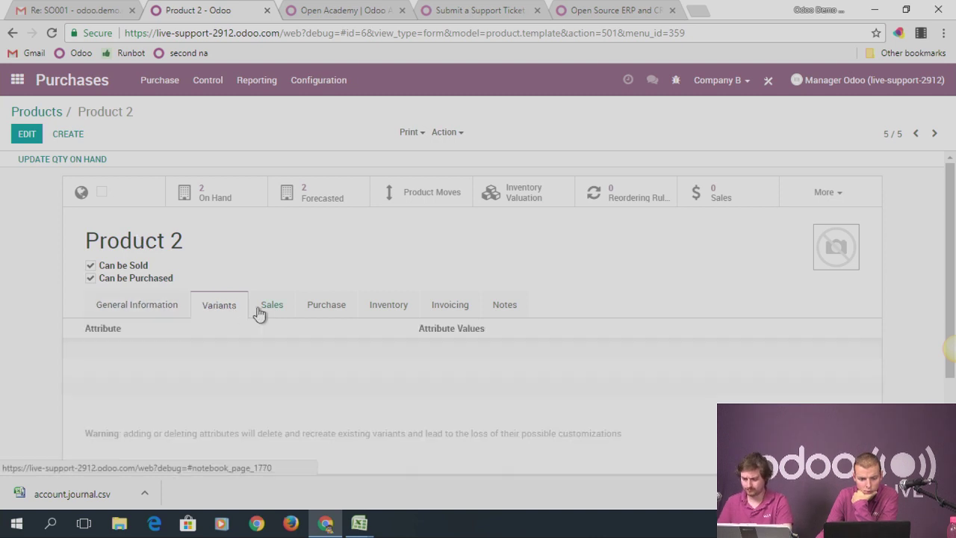
scroll(378, 297, down, 3)
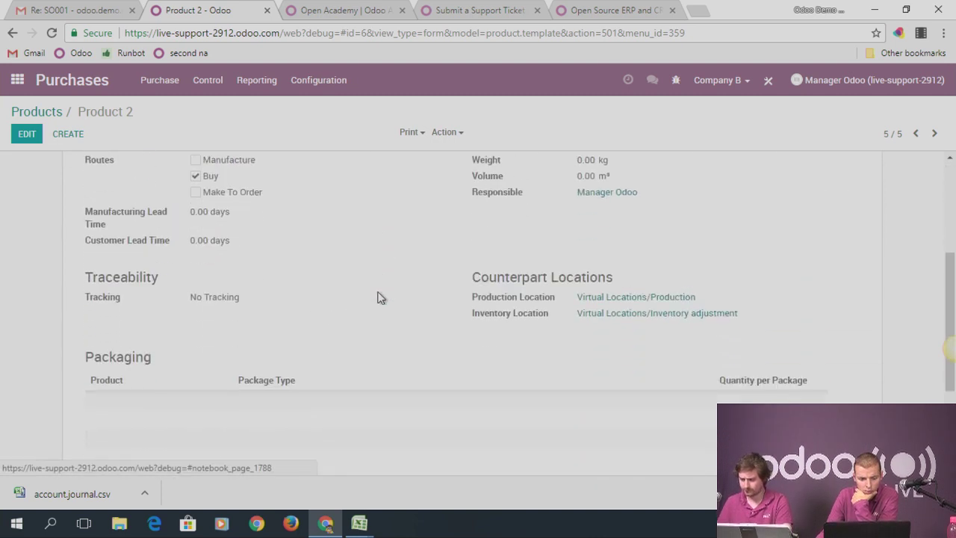
scroll(348, 314, down, 1)
scroll(348, 312, up, 2)
scroll(348, 312, up, 2)
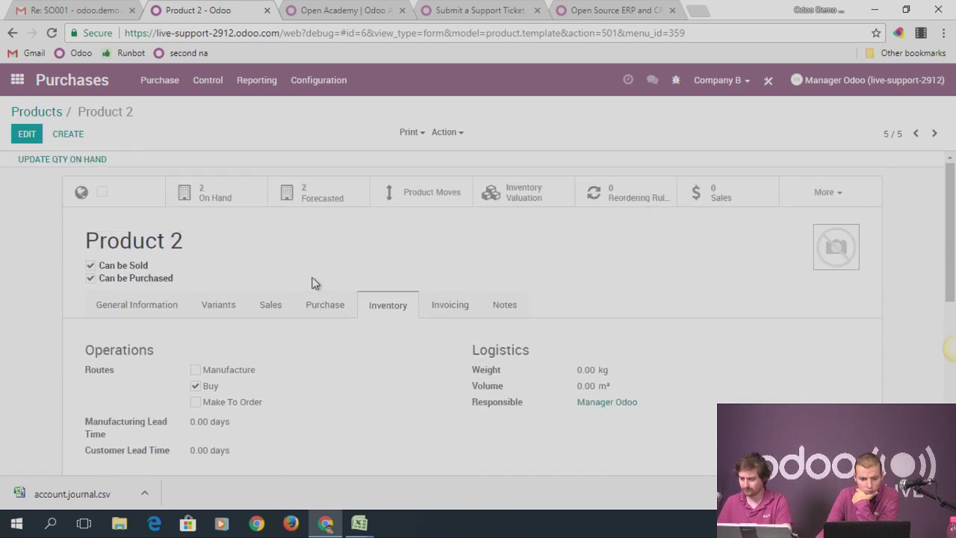
click(322, 303)
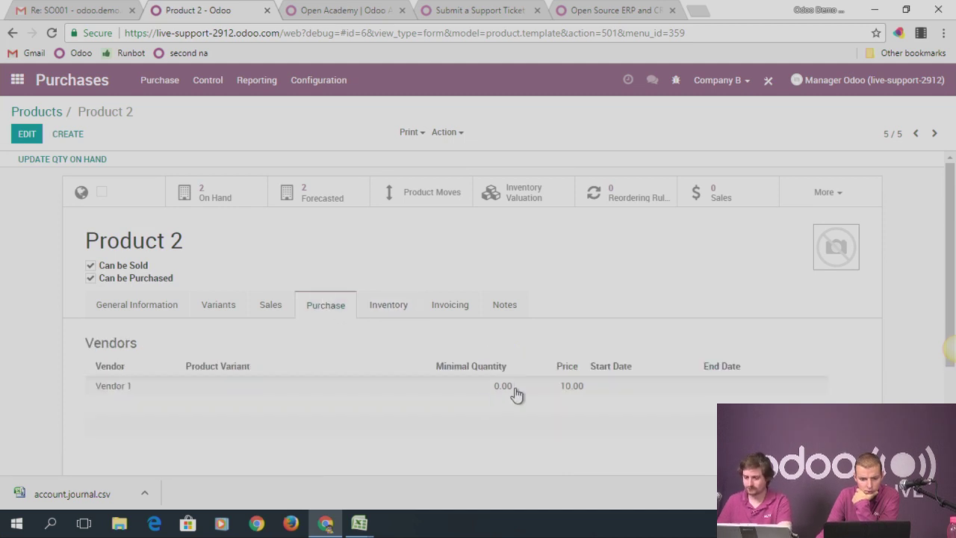
click(516, 393)
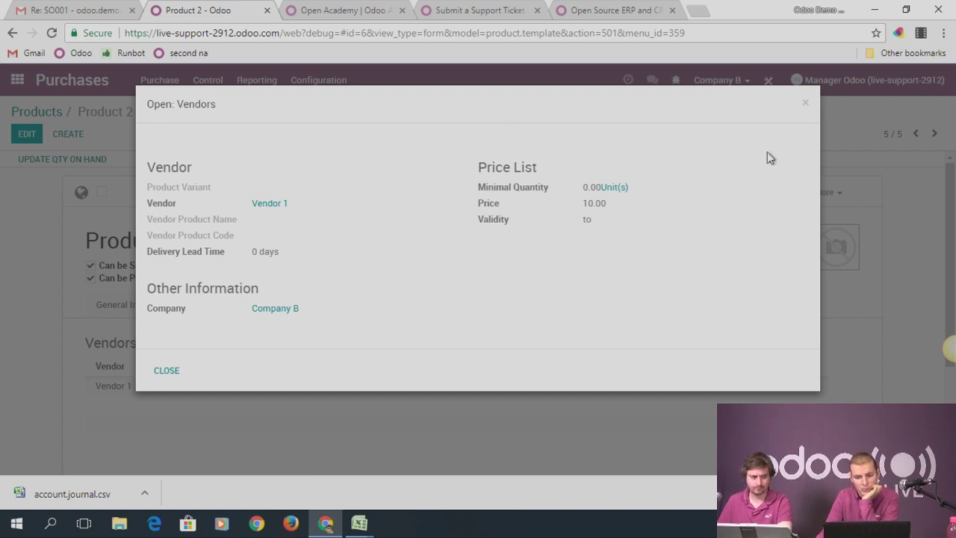
click(805, 104)
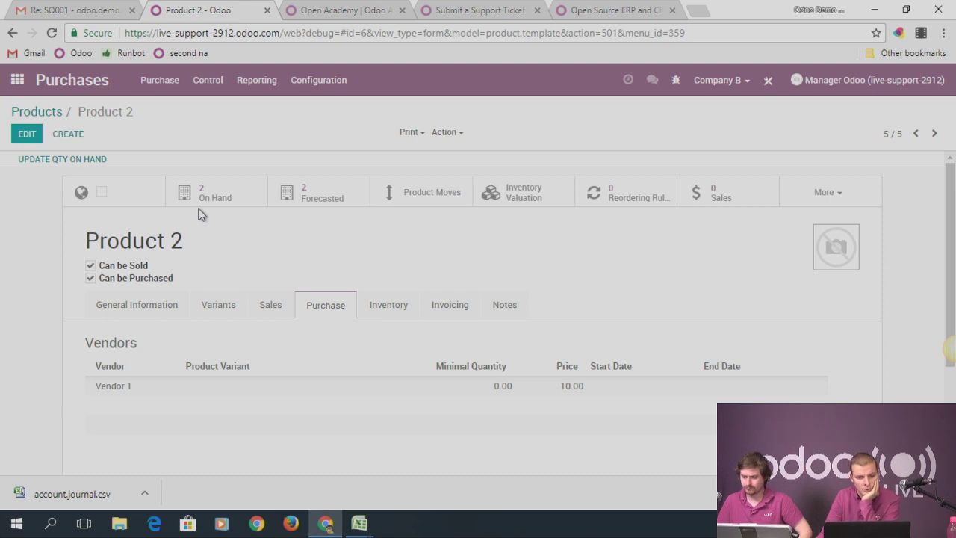
click(18, 80)
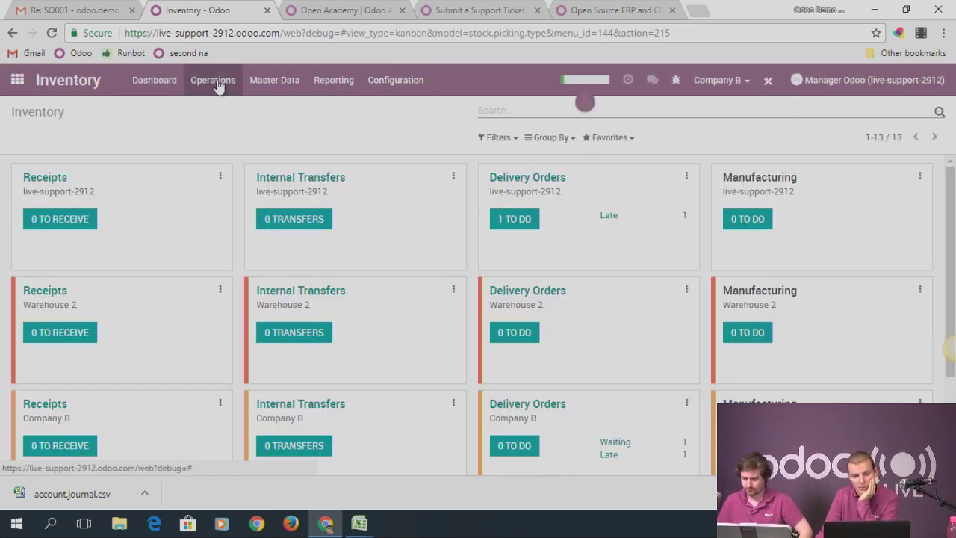
Check Product 2 in the Inventory Valuation report and its on-hand stock at Compa/Stock
click(215, 82)
mouse_move(332, 88)
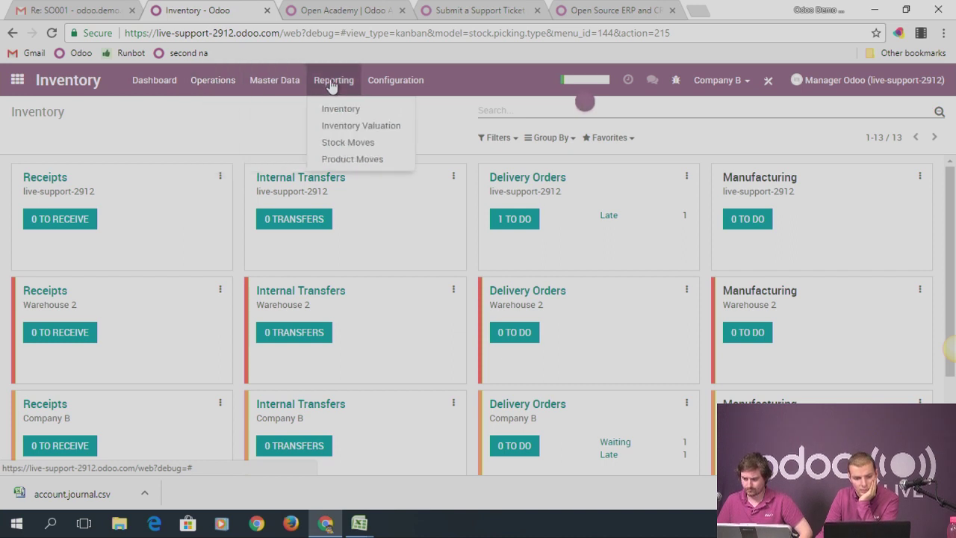
click(356, 125)
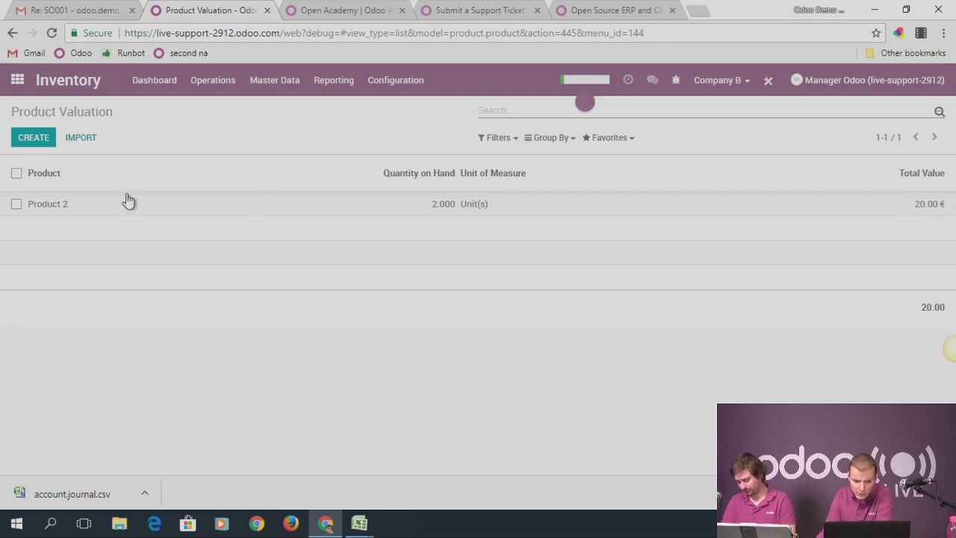
click(59, 209)
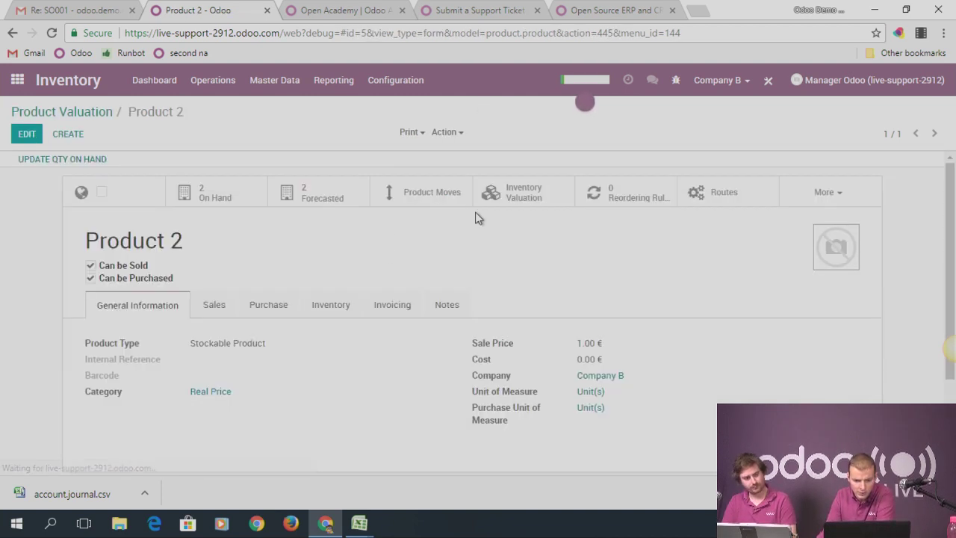
scroll(384, 316, down, 2)
scroll(385, 316, up, 2)
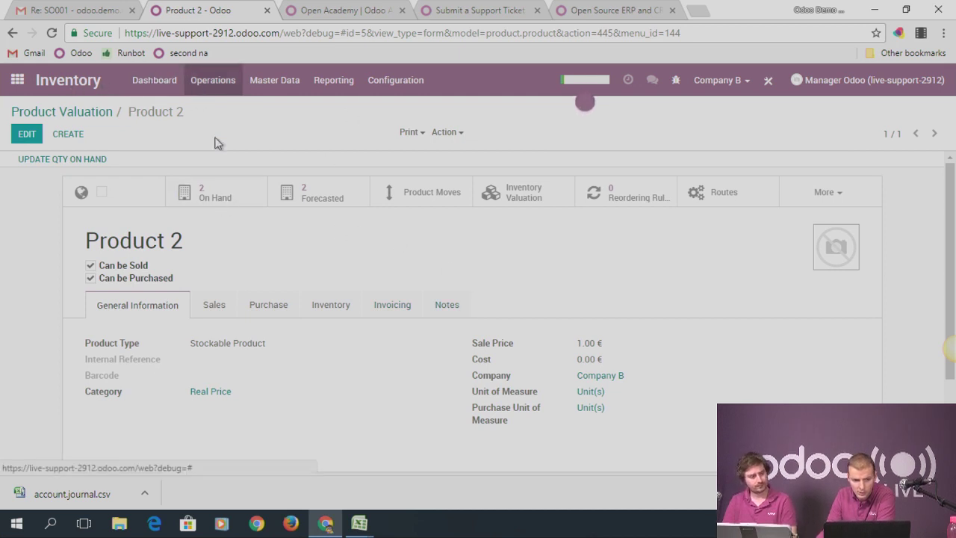
click(215, 202)
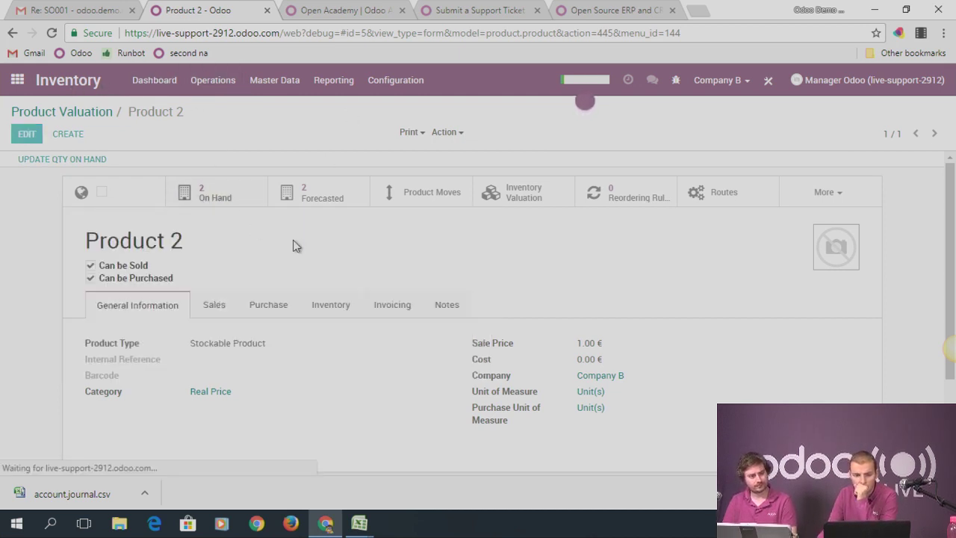
click(267, 223)
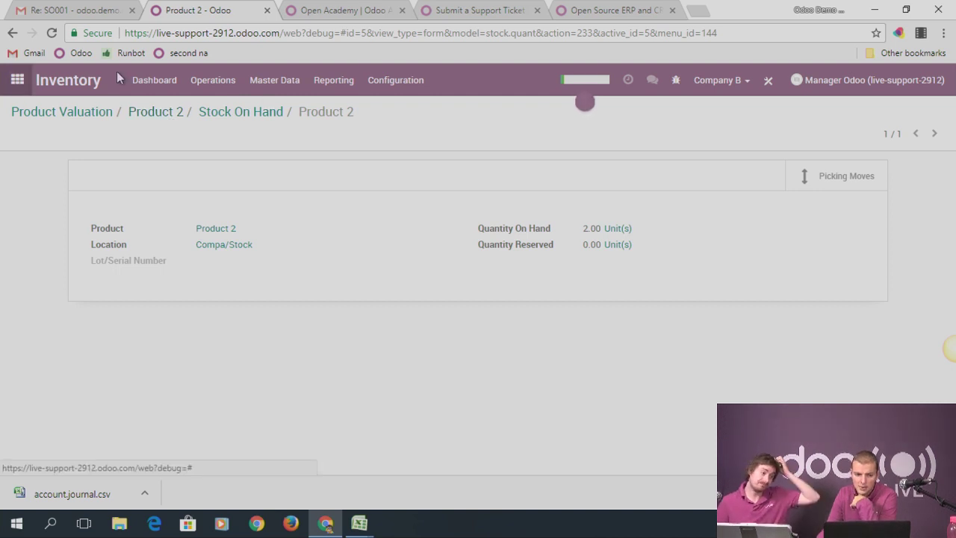
Start a new inventory adjustment from Operations > Inventory Adjustments
click(216, 87)
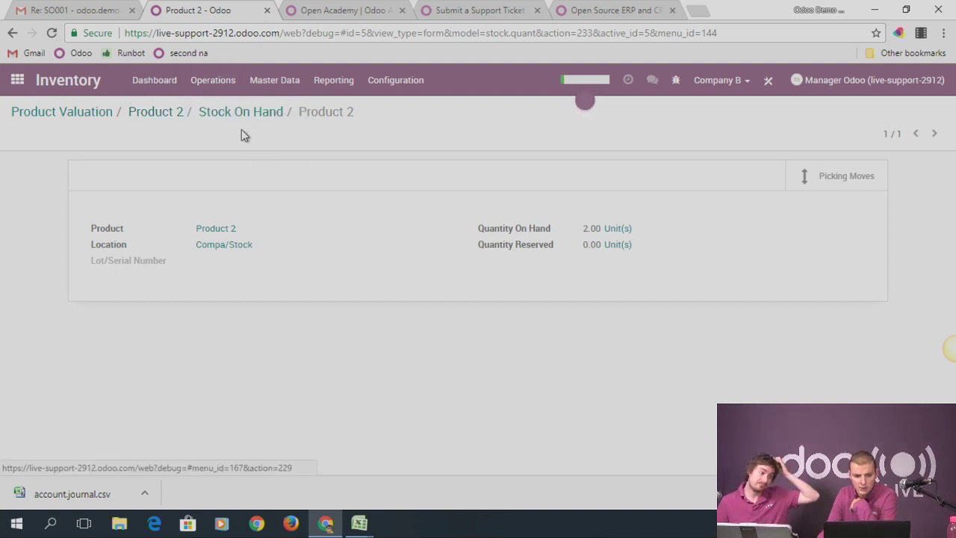
click(241, 127)
click(32, 137)
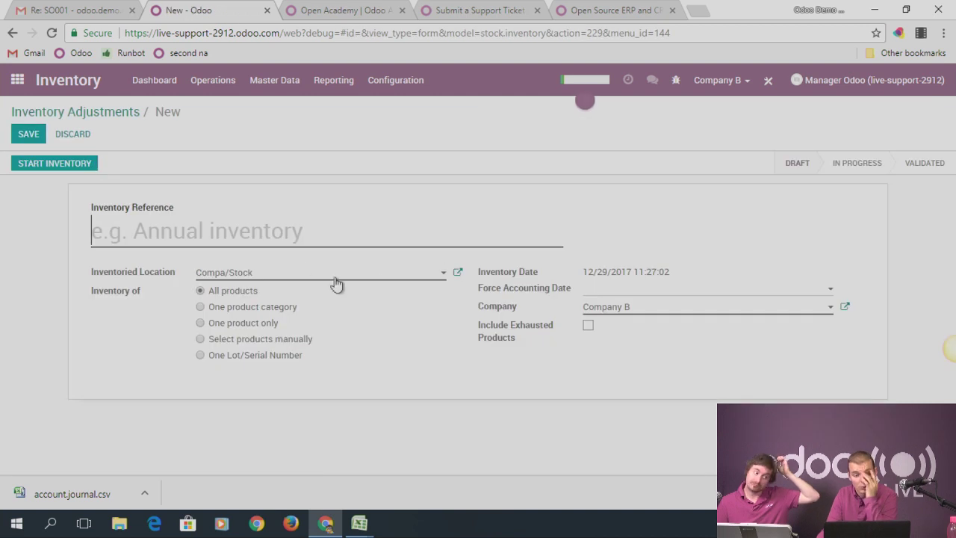
Save and start adjustment Test for the Real Price category, listing Product 2 at 2.000
text(Test)
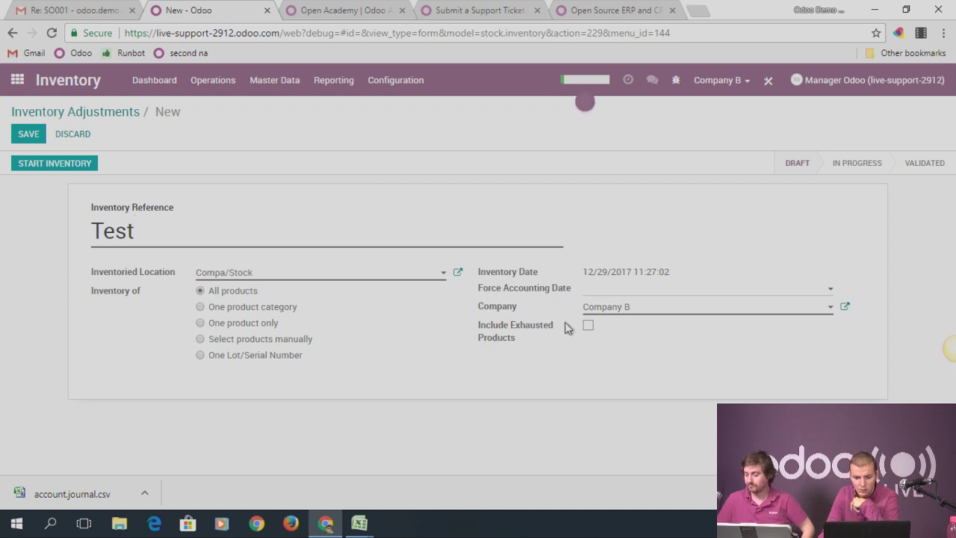
click(256, 307)
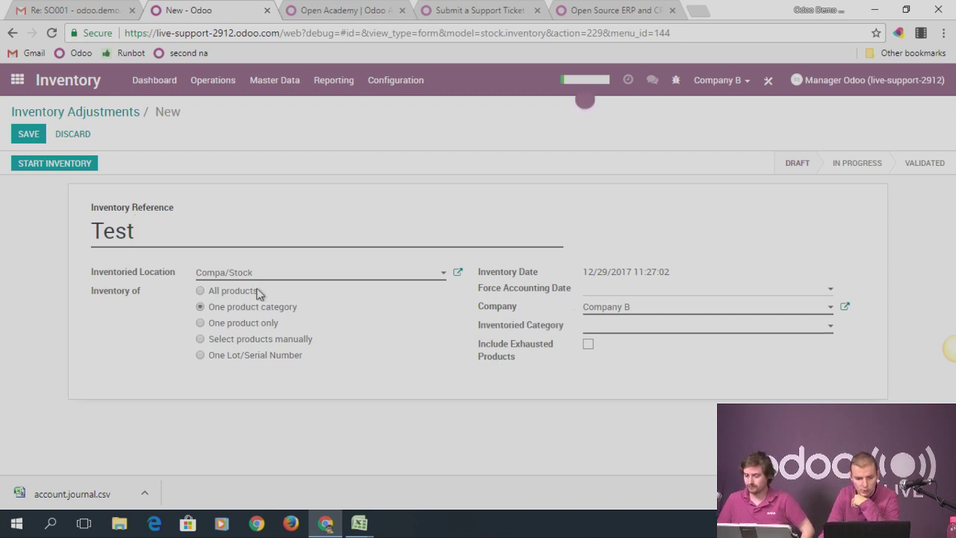
click(645, 329)
click(619, 379)
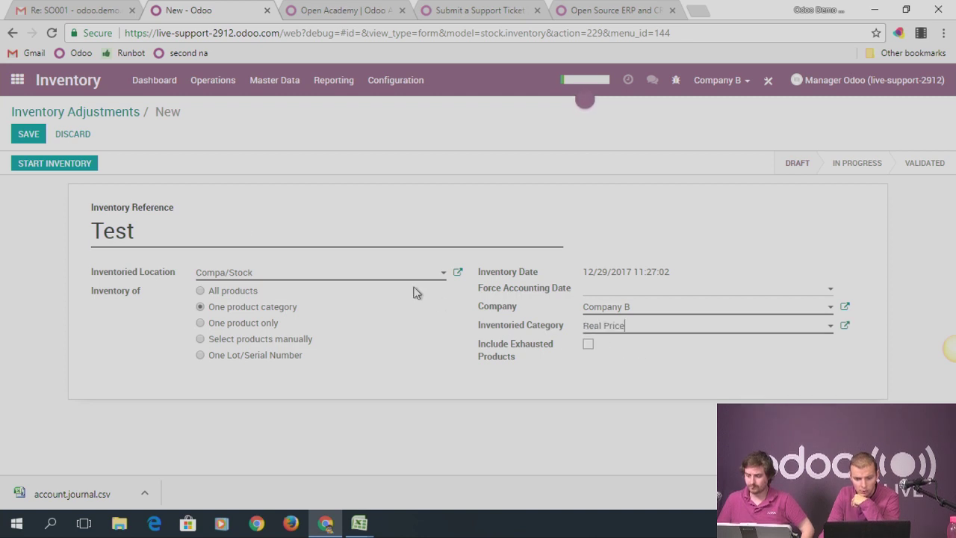
click(30, 139)
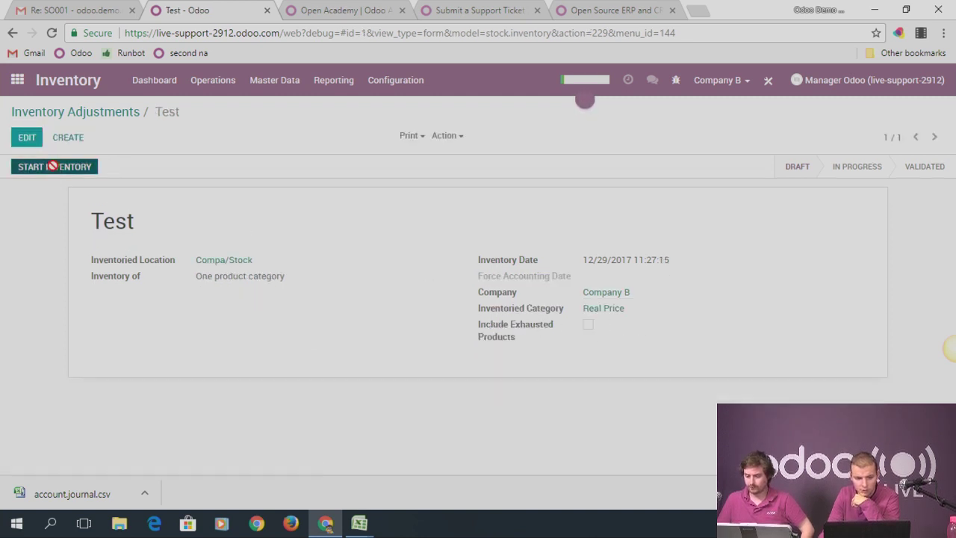
click(55, 169)
scroll(241, 376, down, 3)
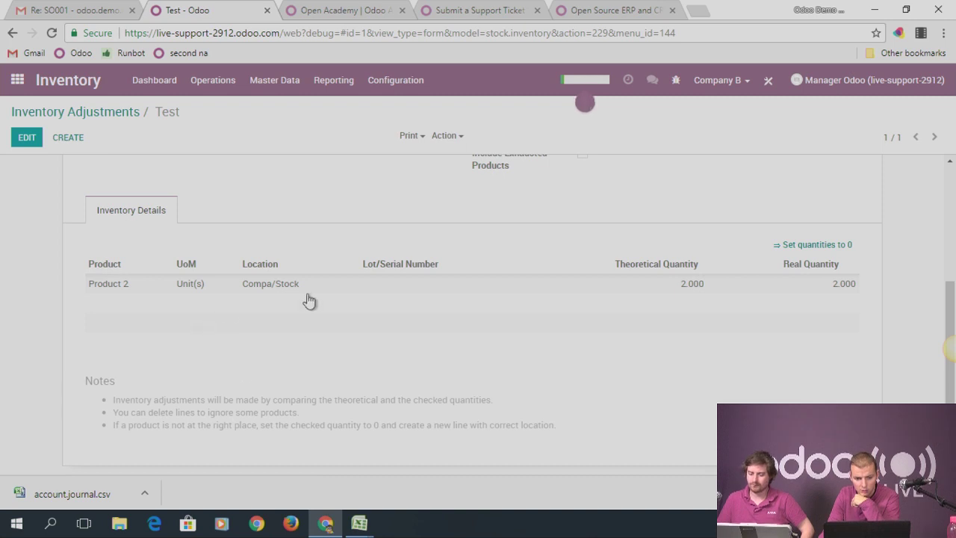
mouse_move(444, 313)
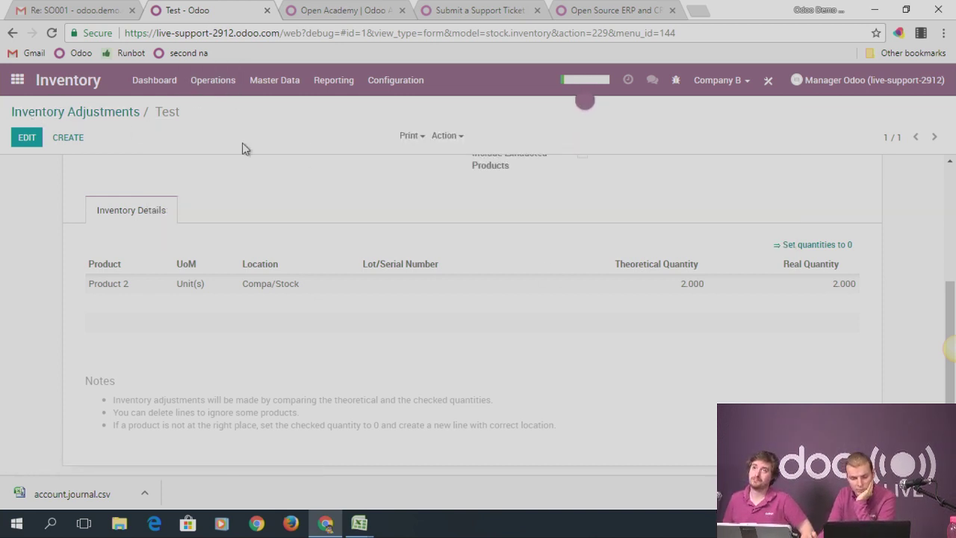
click(20, 85)
Open receipt Compa/IN/00001 under Inventory Transfers and view its Product 2 stock move
click(429, 340)
click(274, 82)
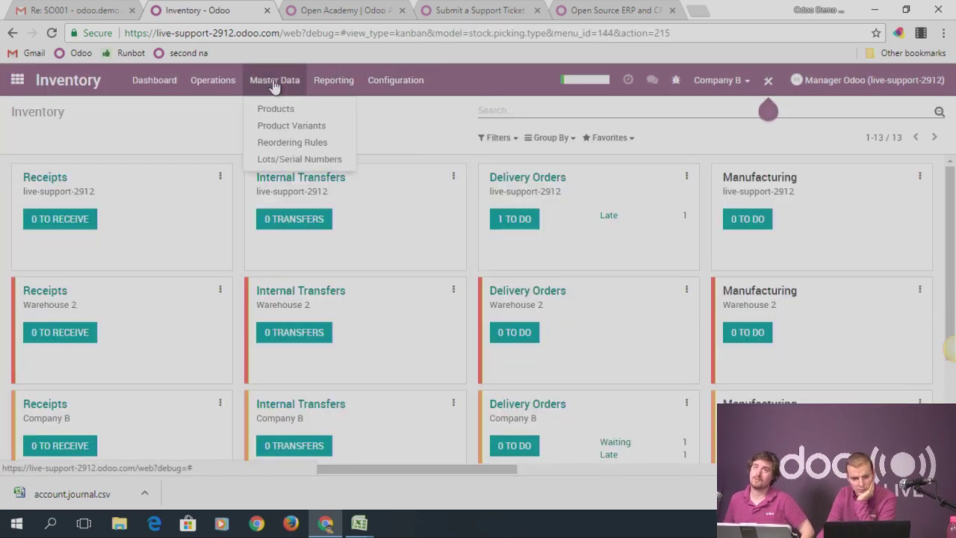
mouse_move(221, 88)
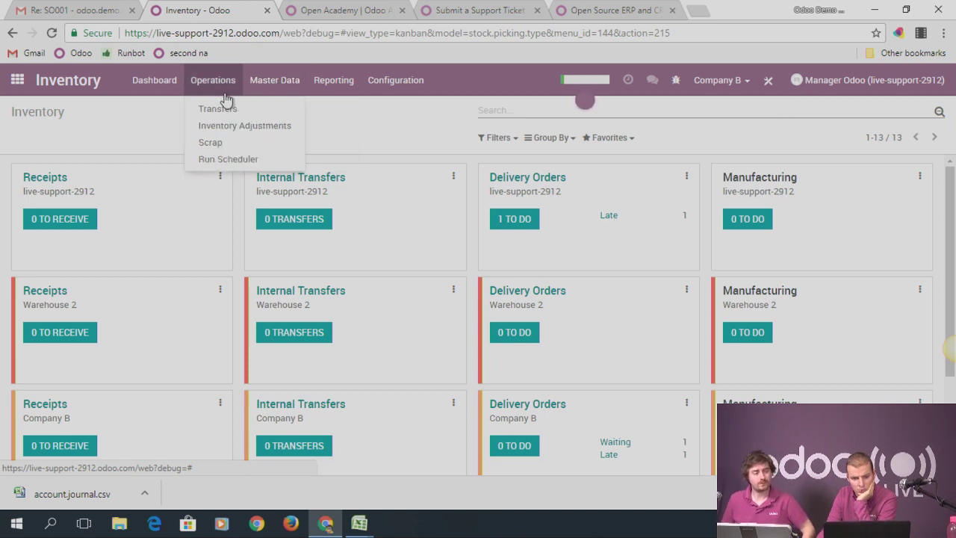
click(215, 109)
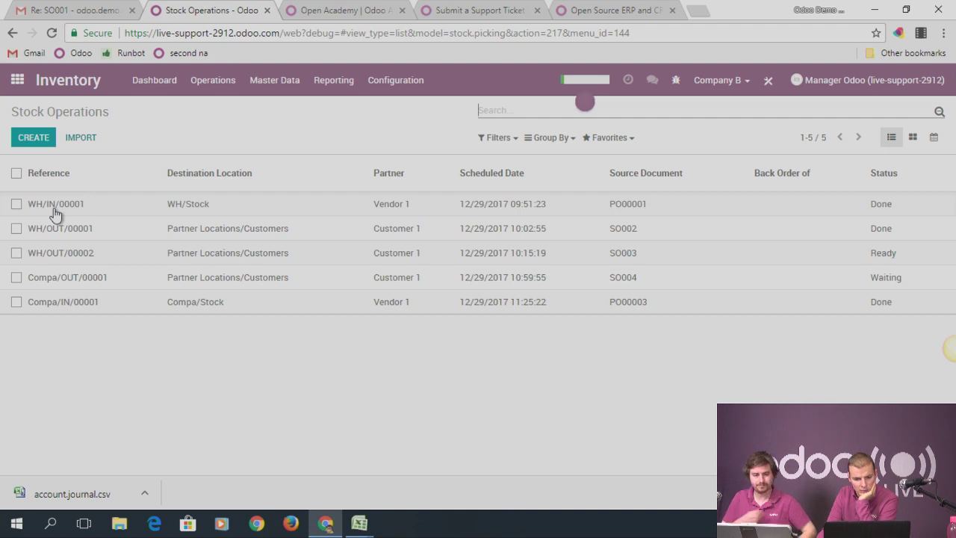
click(84, 303)
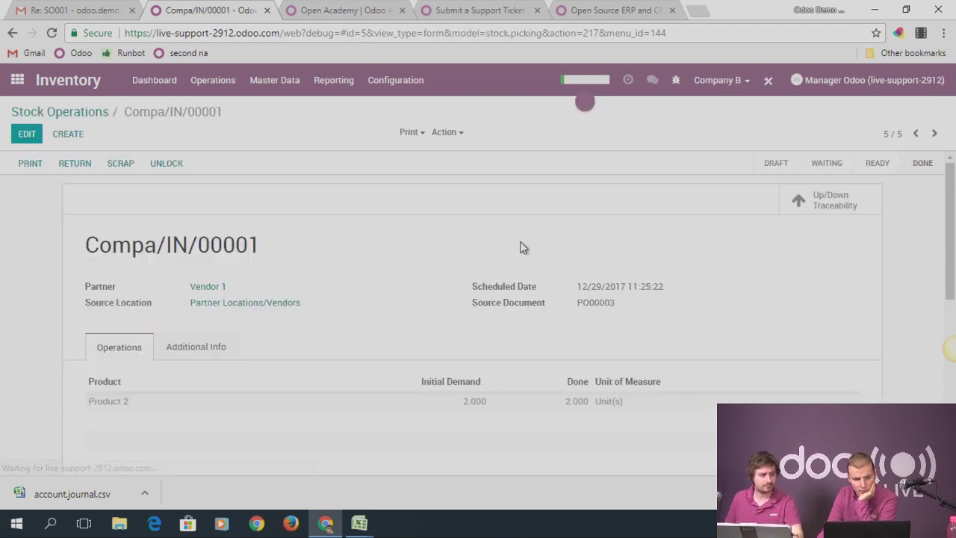
click(129, 400)
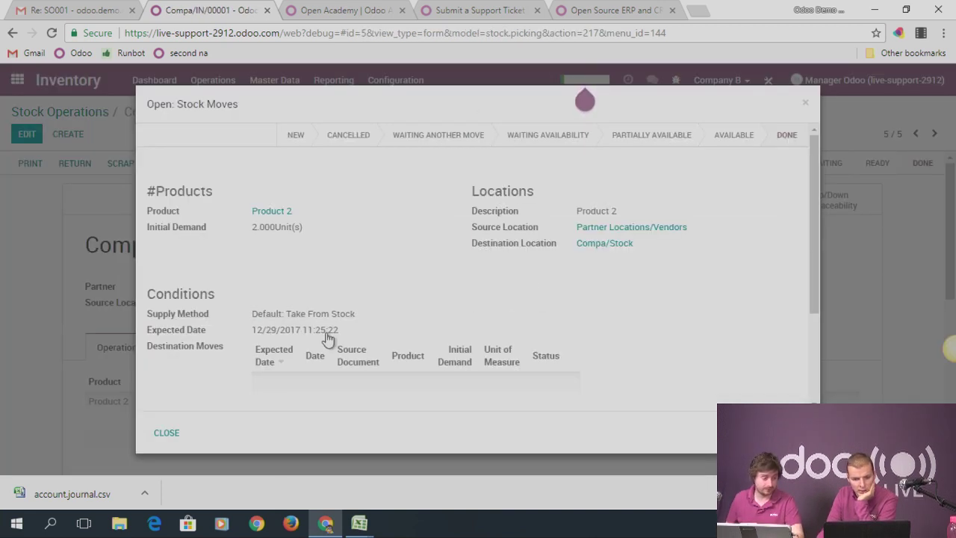
scroll(384, 306, down, 3)
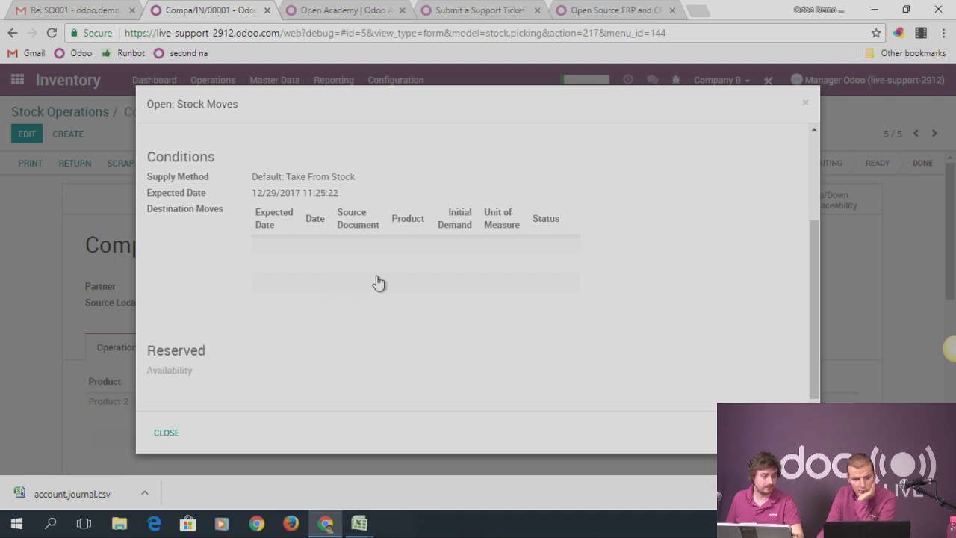
scroll(377, 282, up, 2)
scroll(337, 298, down, 2)
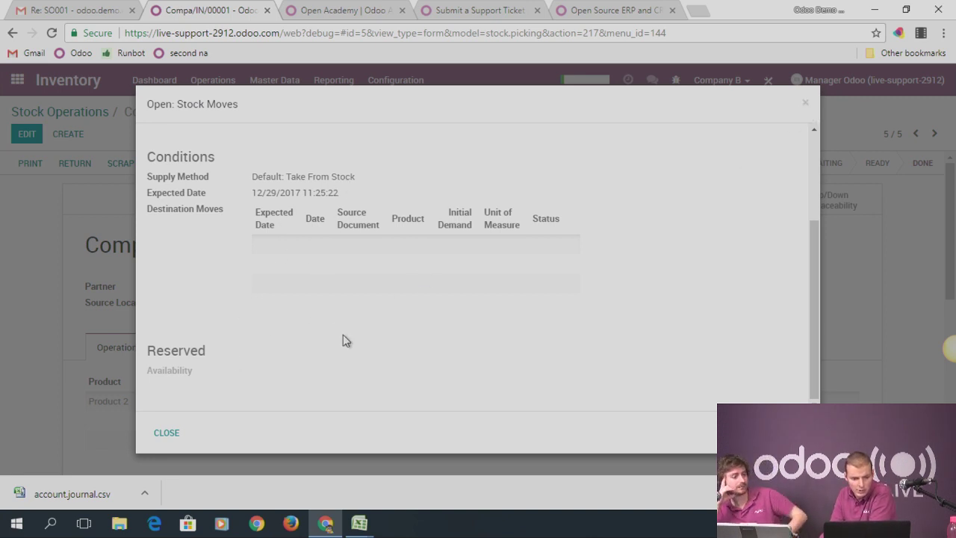
scroll(487, 282, up, 1)
scroll(456, 280, up, 2)
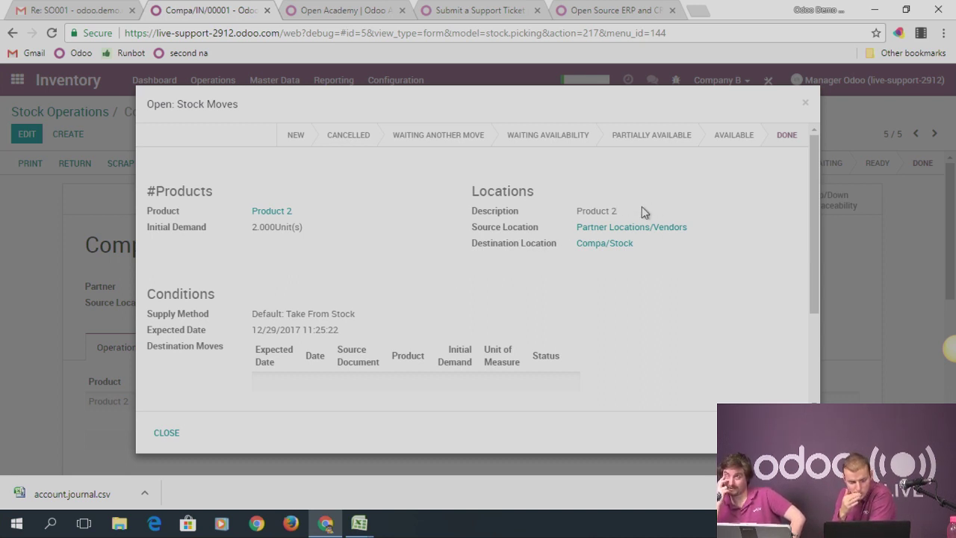
Close the Product 2 stock move details dialog
click(805, 102)
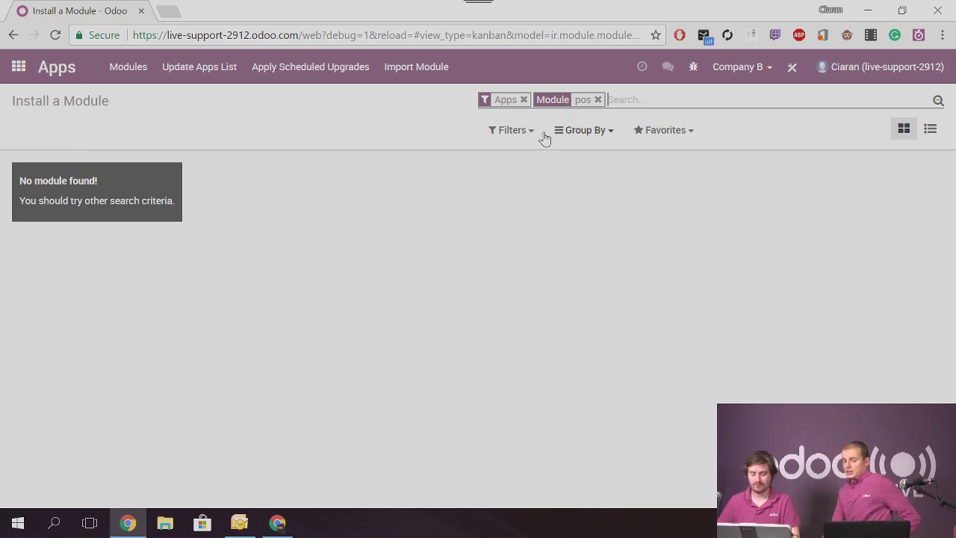
Replace the pos module search with a search for 'point' across all modules
click(524, 100)
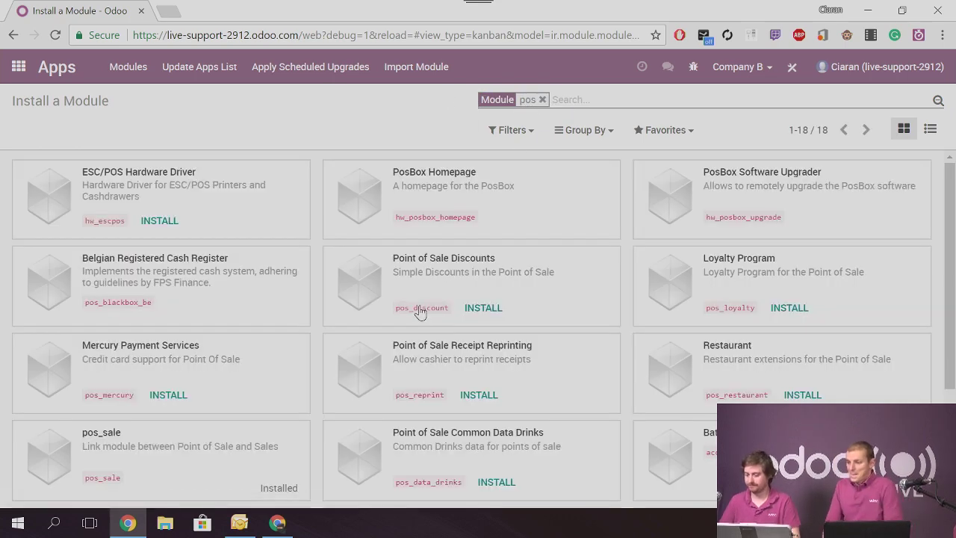
scroll(508, 231, down, 2)
scroll(515, 245, up, 2)
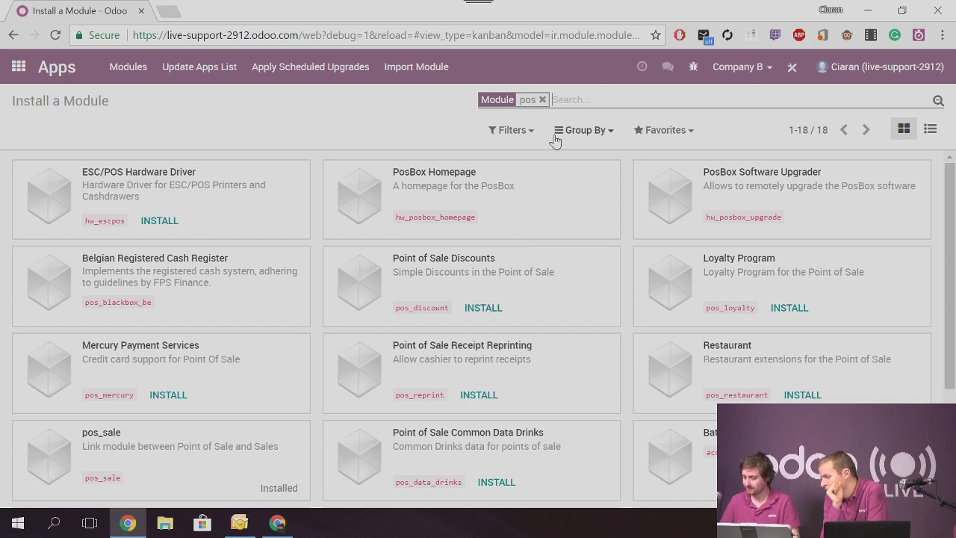
click(544, 100)
text(point)
key(Return)
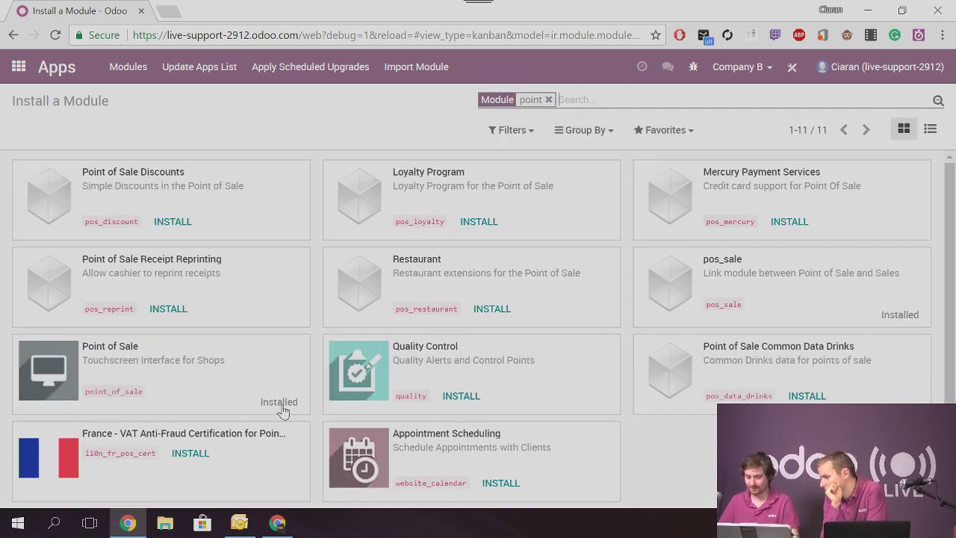
Return to the reloaded home screen, which now lists the Point of Sale app
click(19, 67)
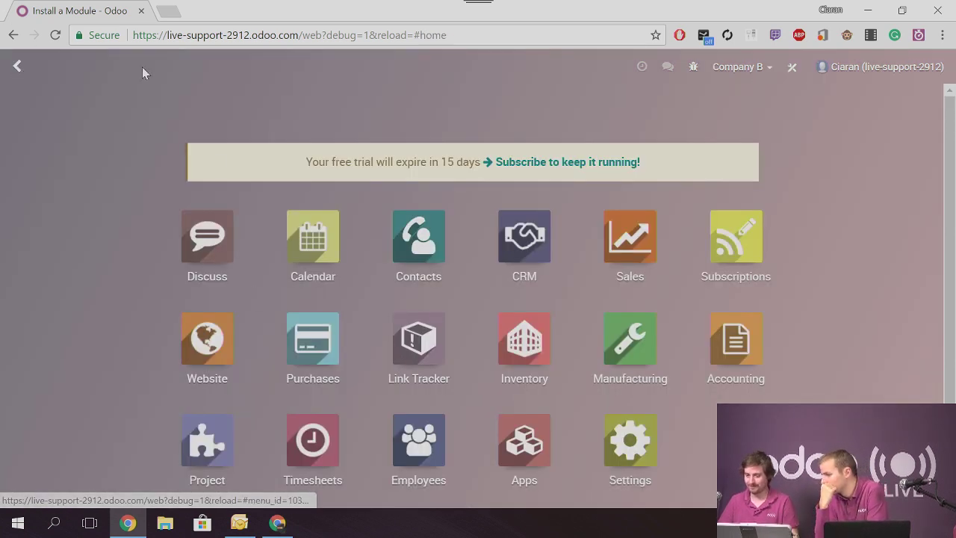
click(56, 37)
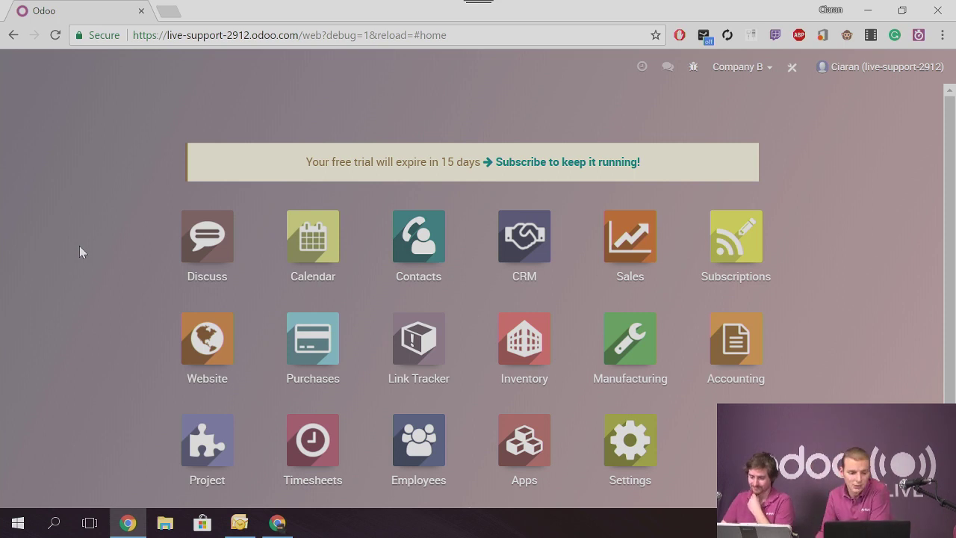
text(point)
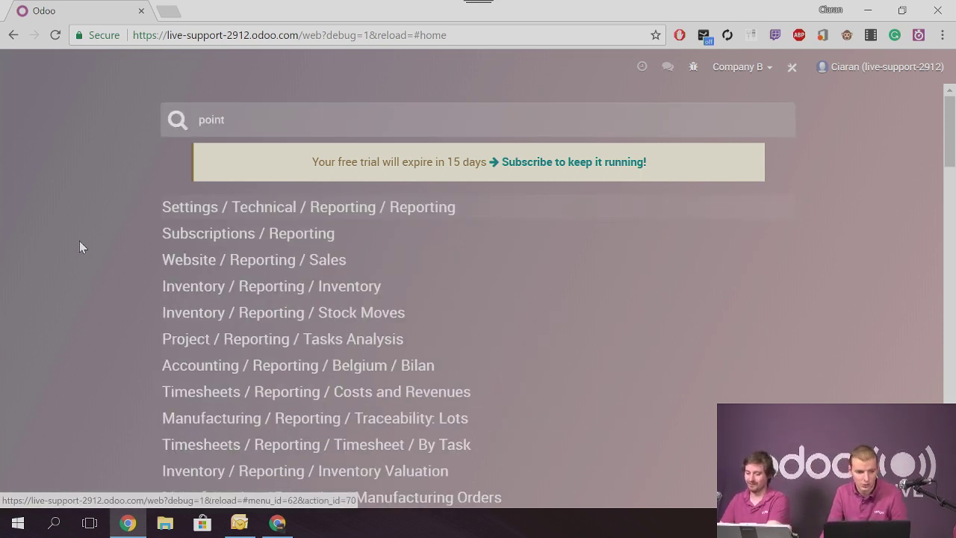
key(BackSpace)
key(BackSpace)
key(BackSpace)
key(BackSpace)
key(BackSpace)
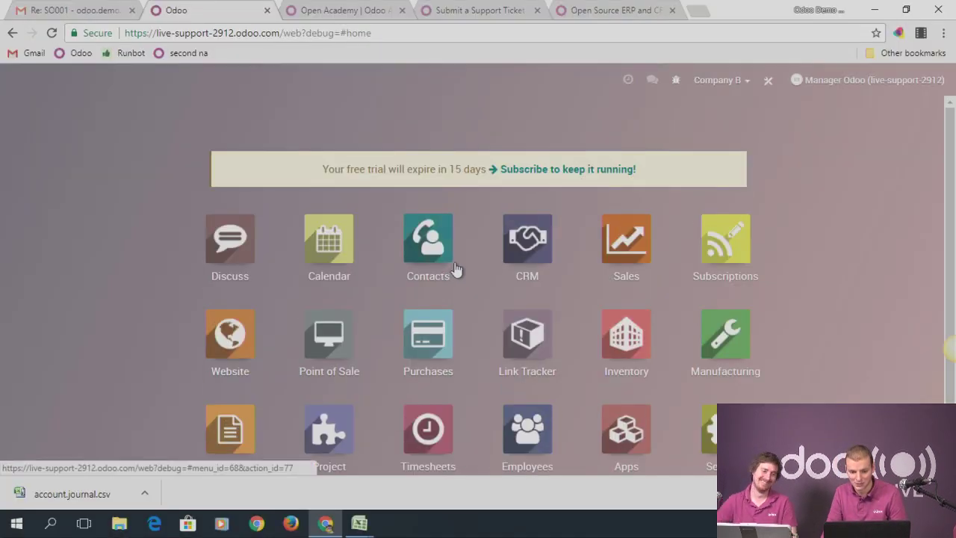
scroll(455, 272, down, 1)
Set the internal user's Point of Sale access right to Manager and save the user record
click(717, 381)
click(219, 88)
click(218, 102)
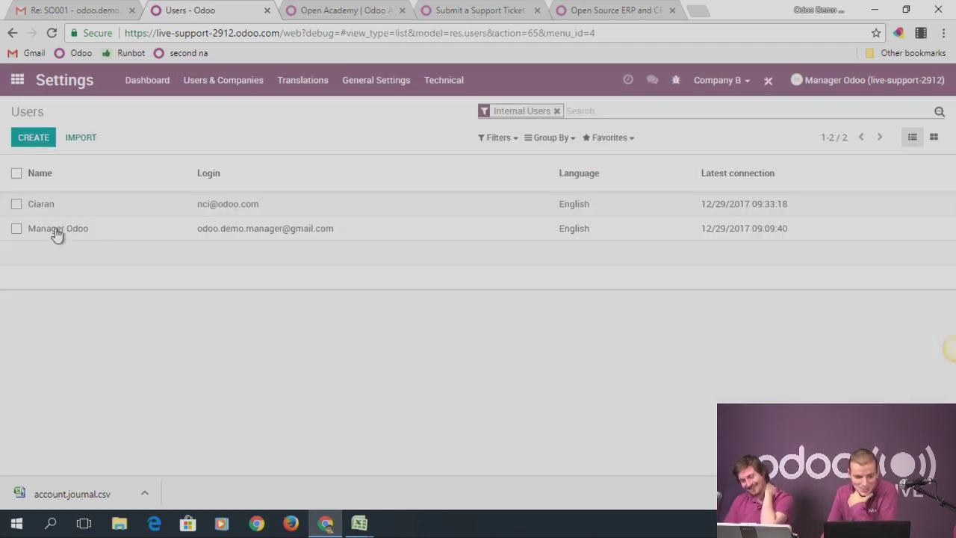
click(75, 200)
click(27, 133)
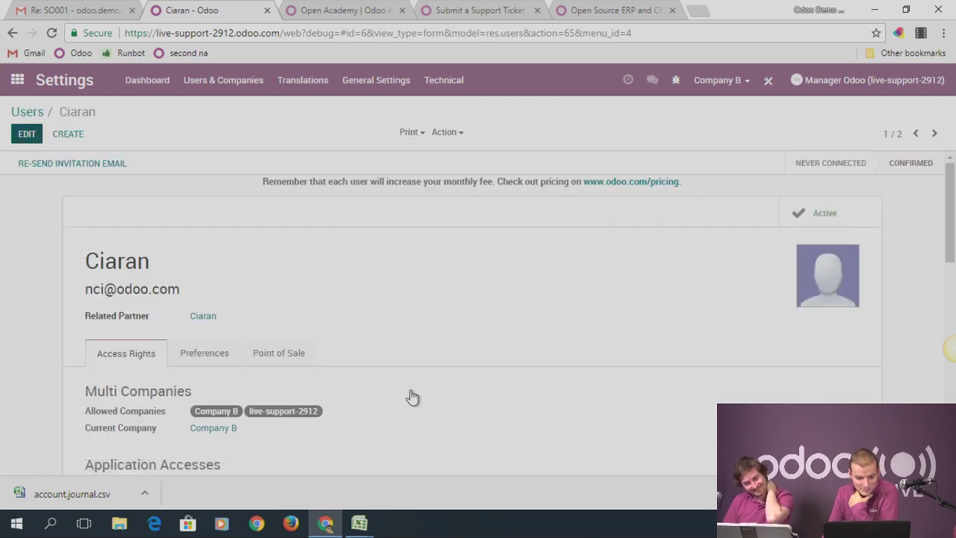
scroll(407, 373, down, 10)
scroll(333, 316, up, 2)
click(216, 320)
click(222, 357)
click(27, 136)
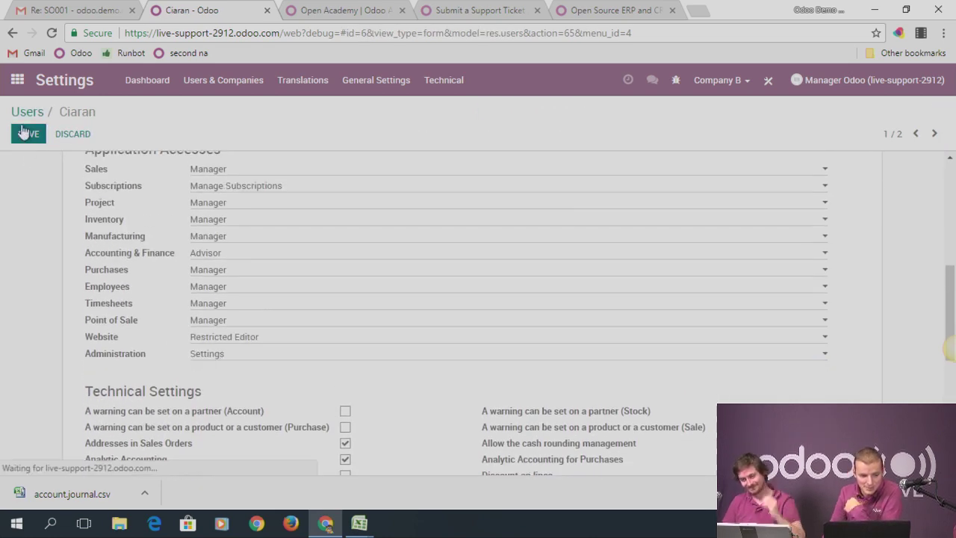
click(21, 85)
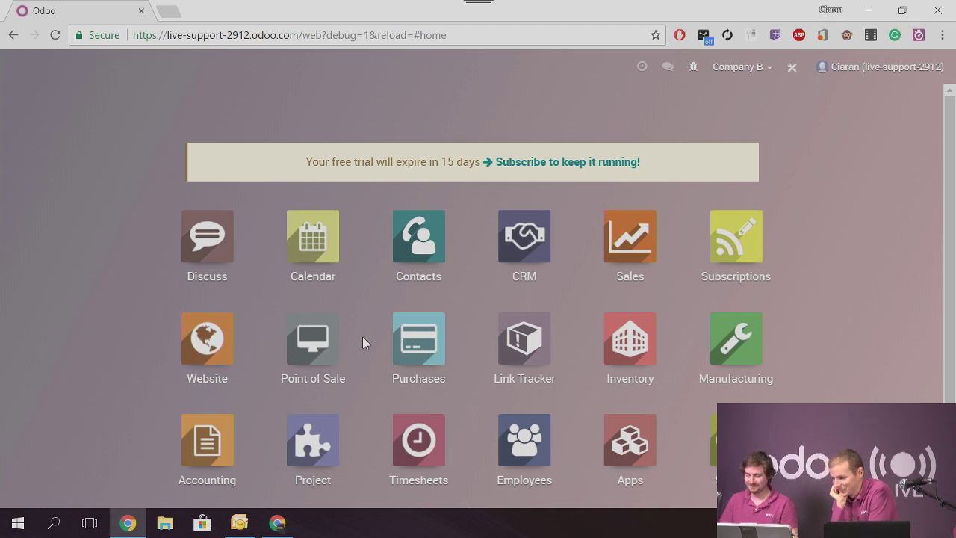
Open the Point of Sale app and review the list of point of sale configurations
click(312, 340)
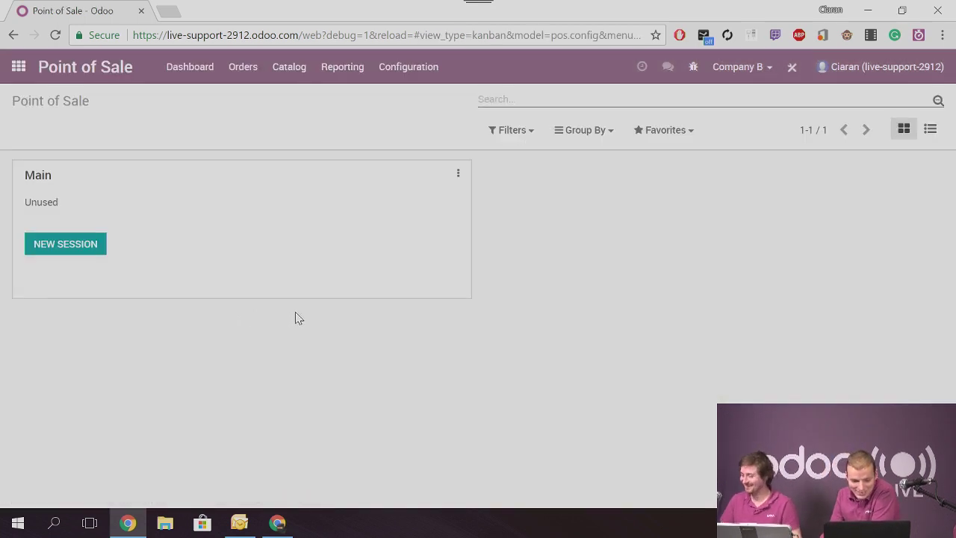
click(407, 70)
click(418, 114)
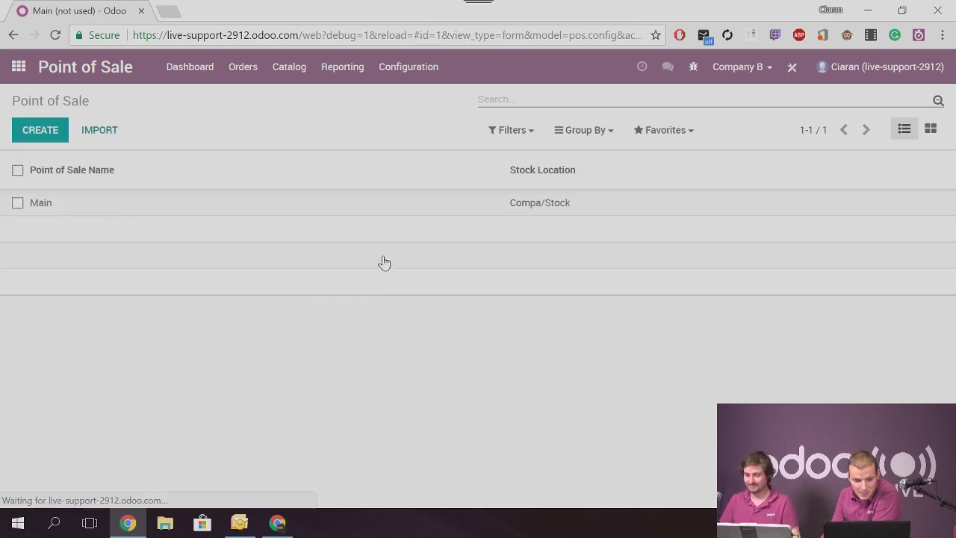
scroll(384, 261, down, 10)
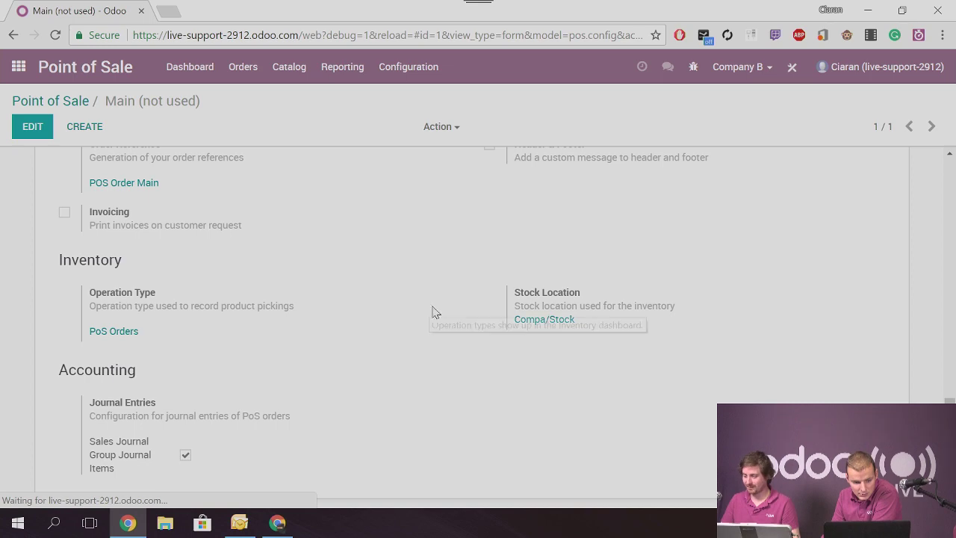
scroll(440, 311, up, 2)
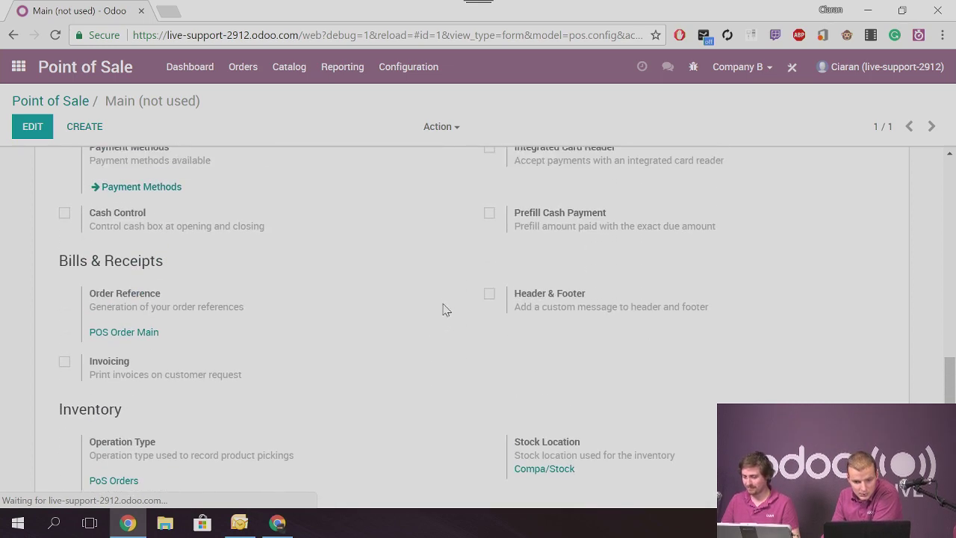
scroll(443, 309, up, 8)
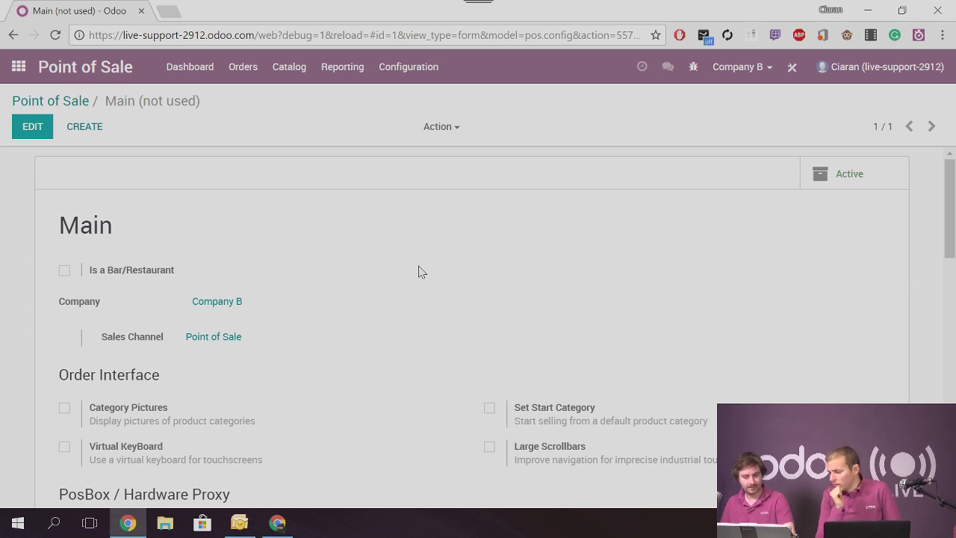
Check the Orders > Sessions list, then go back to the Point of Sale dashboard
click(237, 69)
click(243, 105)
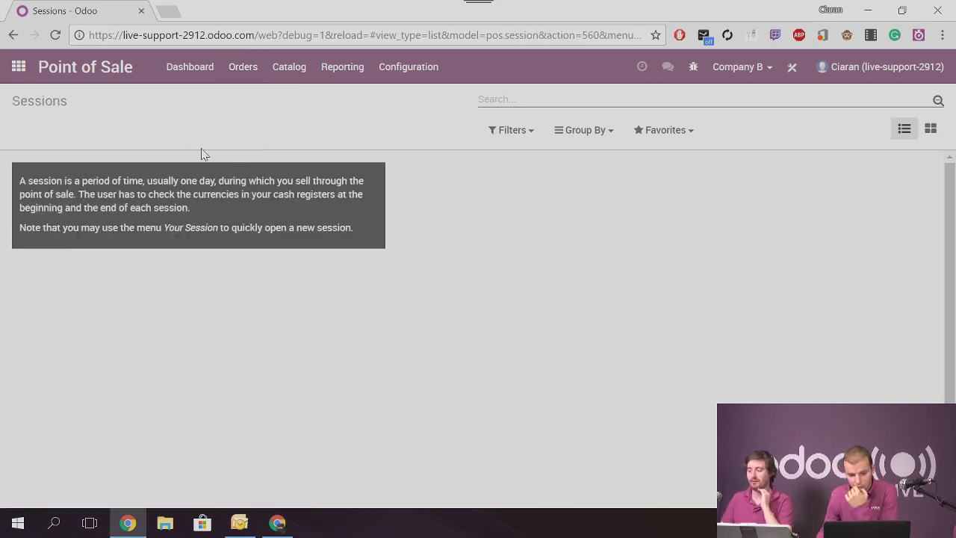
click(241, 68)
click(243, 146)
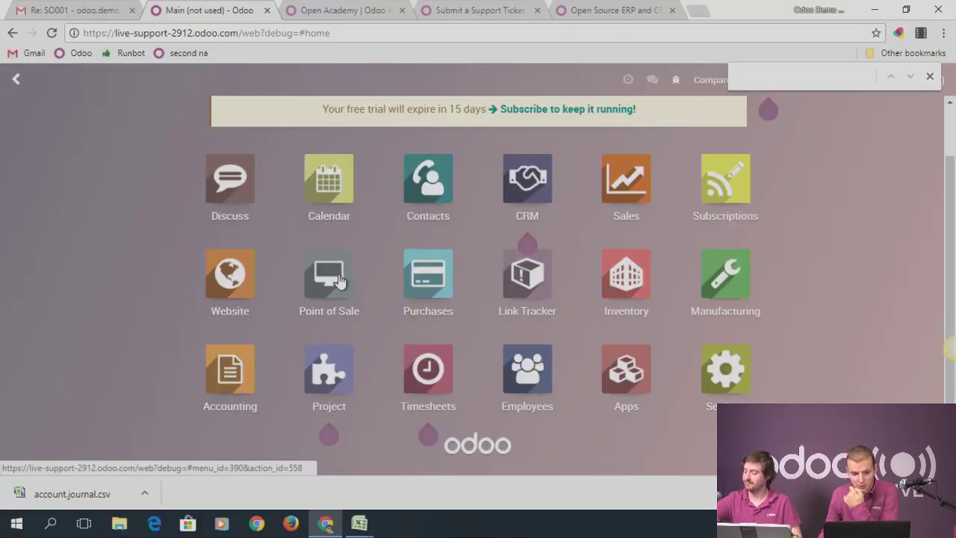
click(335, 278)
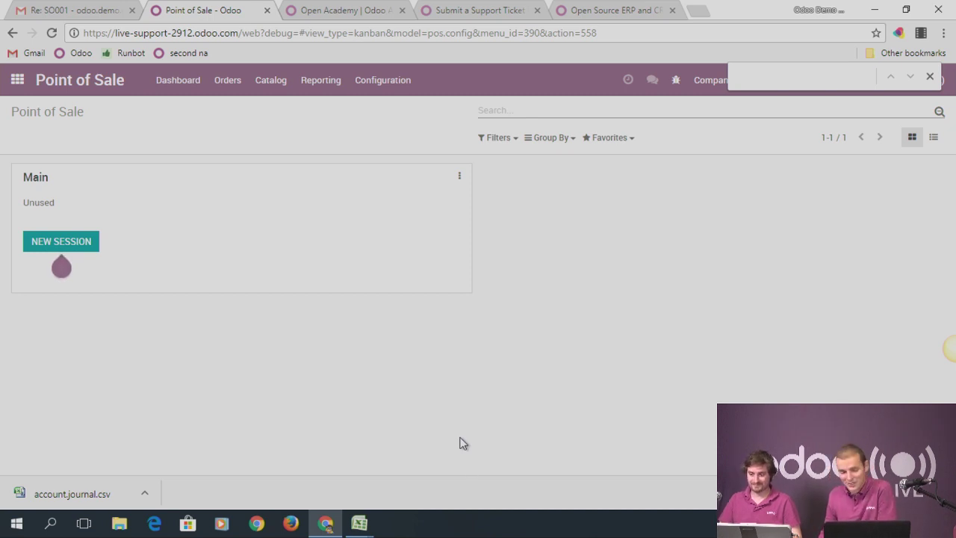
Review the Main point of sale's configuration settings
click(366, 89)
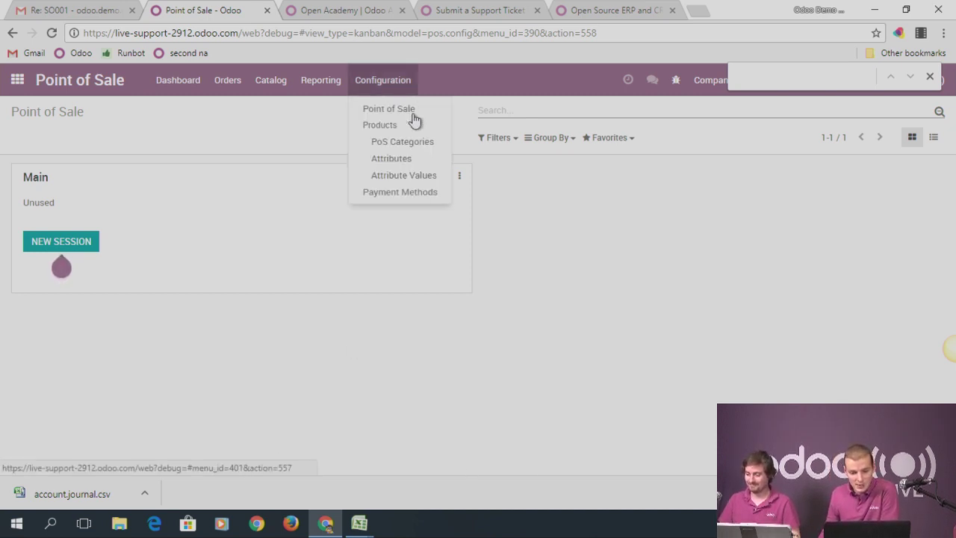
click(390, 112)
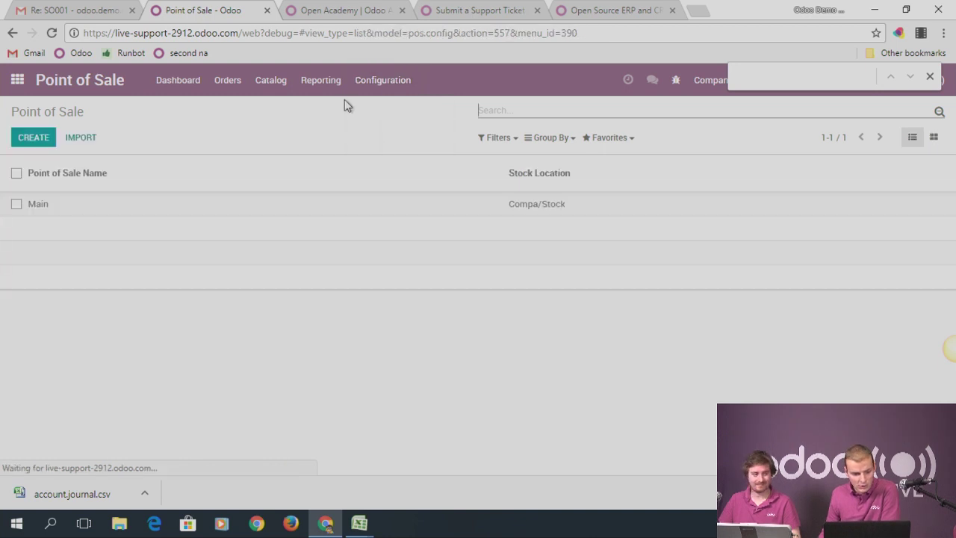
click(35, 206)
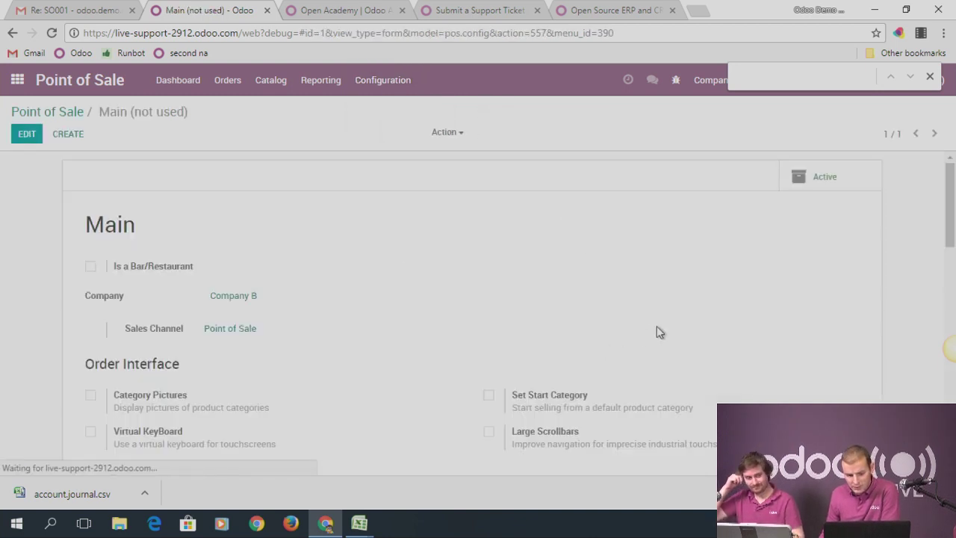
scroll(300, 295, down, 1)
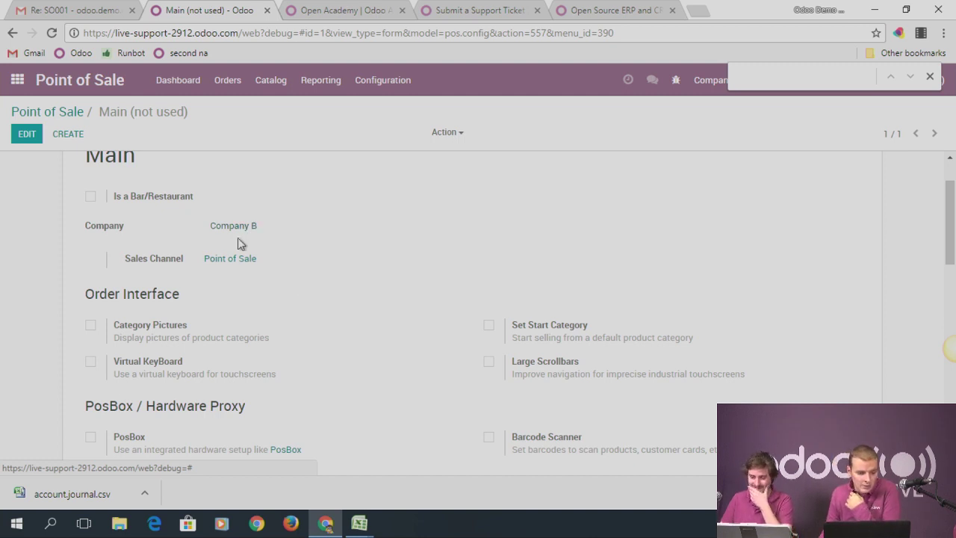
scroll(343, 312, up, 2)
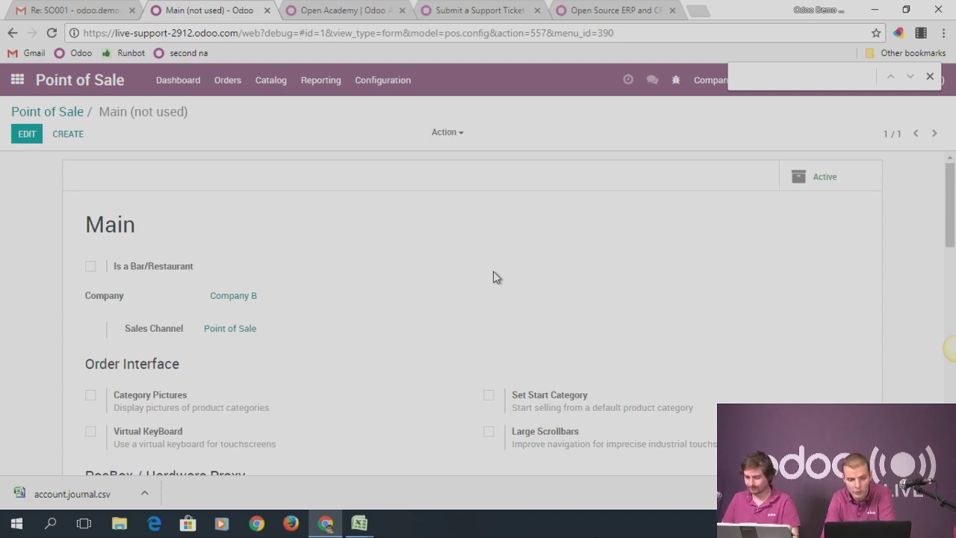
From the dashboard, try a new Main session and dismiss the payment-method company validation error
click(75, 112)
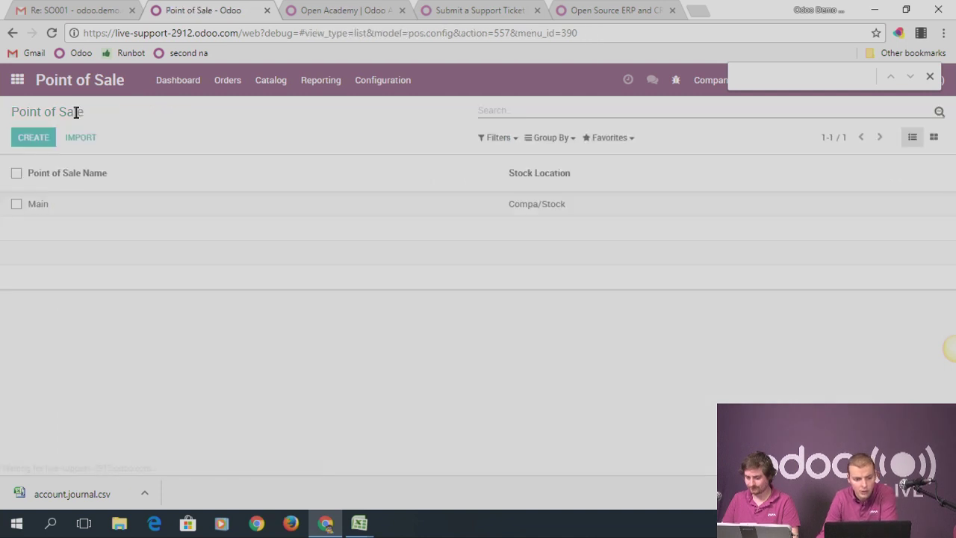
click(171, 80)
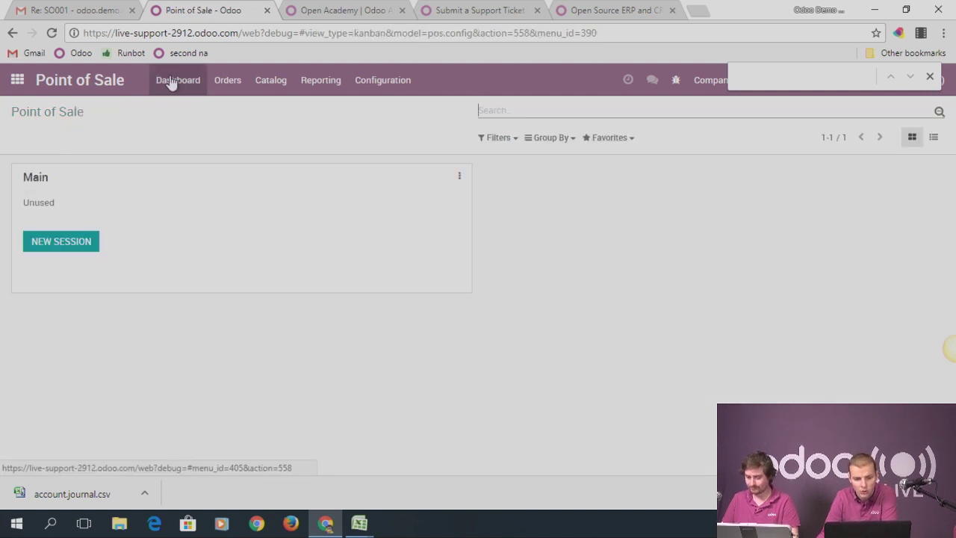
click(64, 244)
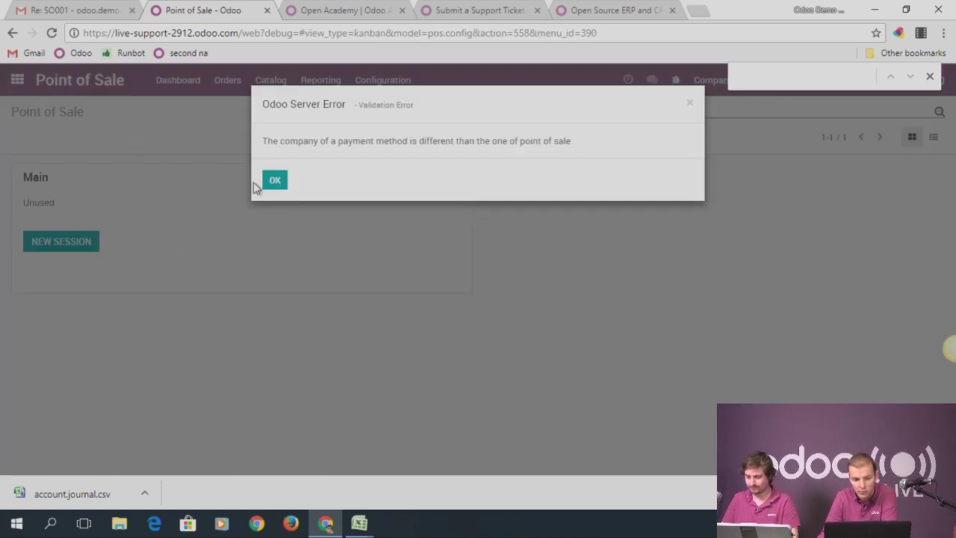
click(276, 182)
click(458, 176)
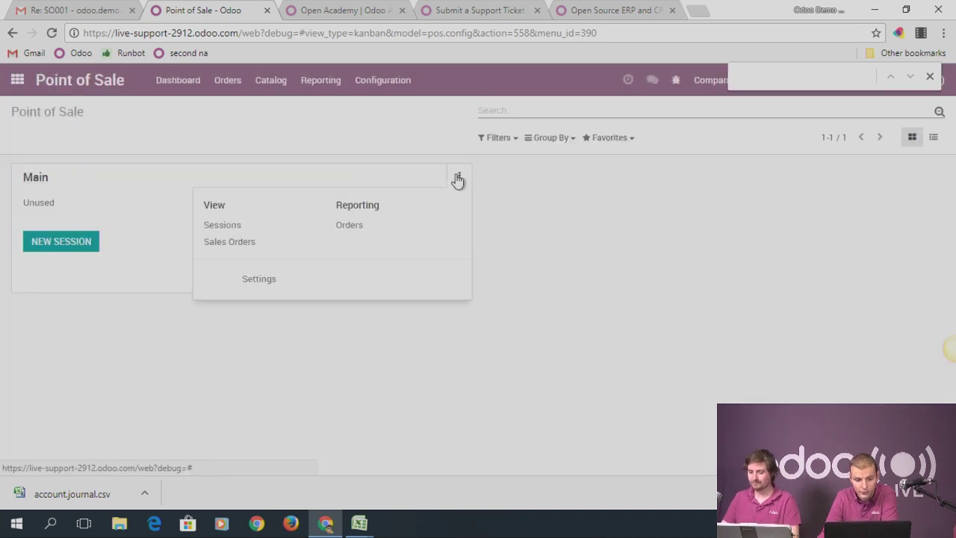
Create a 'Cash' payment method on Main, save the settings, and return to the dashboard
click(271, 280)
scroll(258, 280, down, 4)
scroll(263, 282, down, 6)
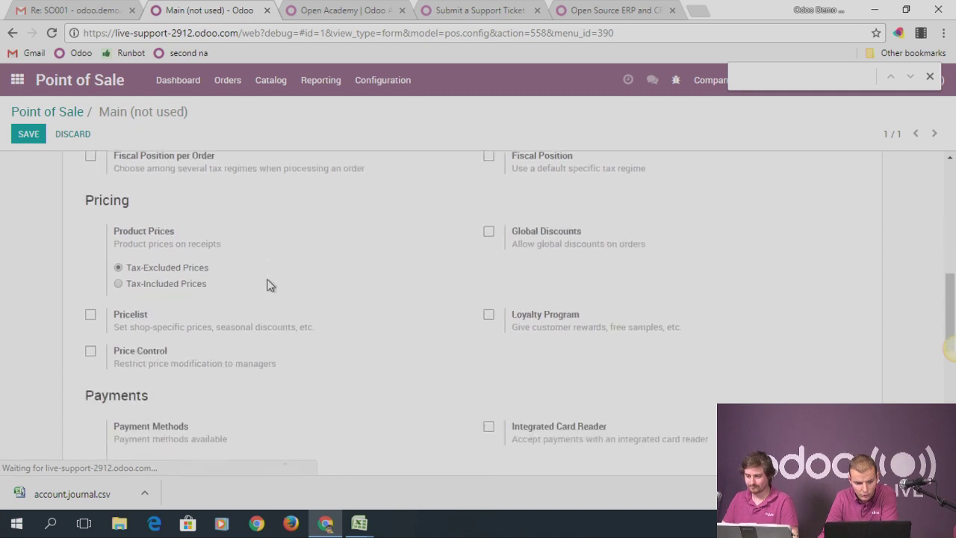
scroll(209, 284, up, 2)
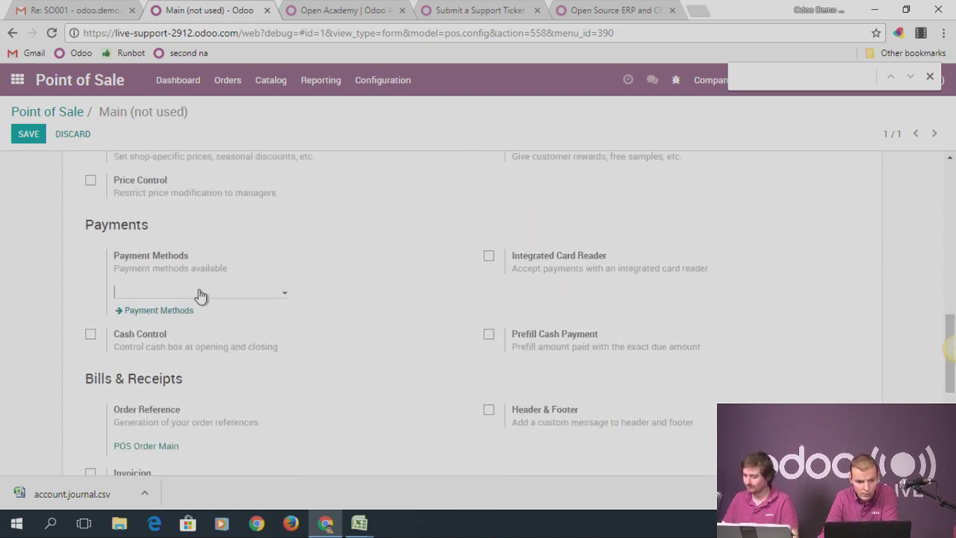
click(200, 296)
click(191, 311)
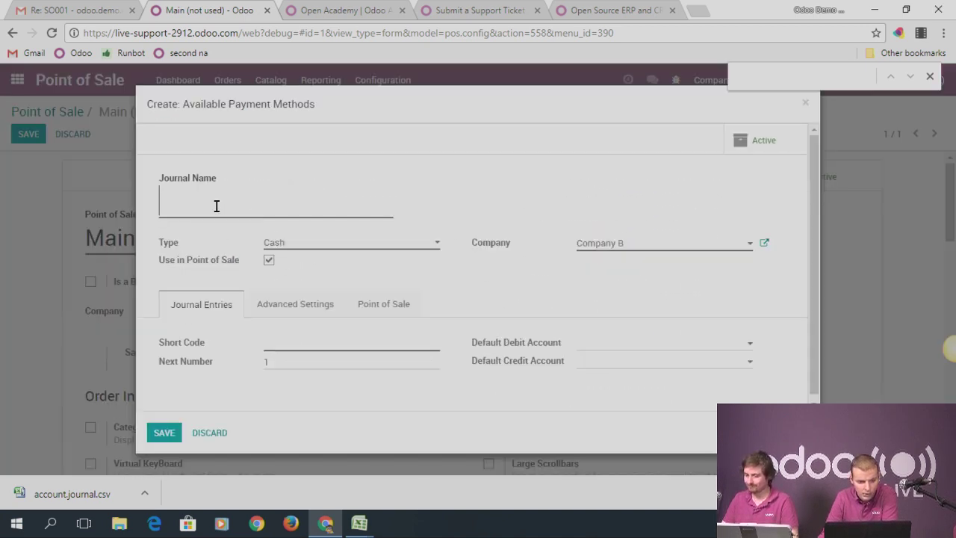
text(Cash)
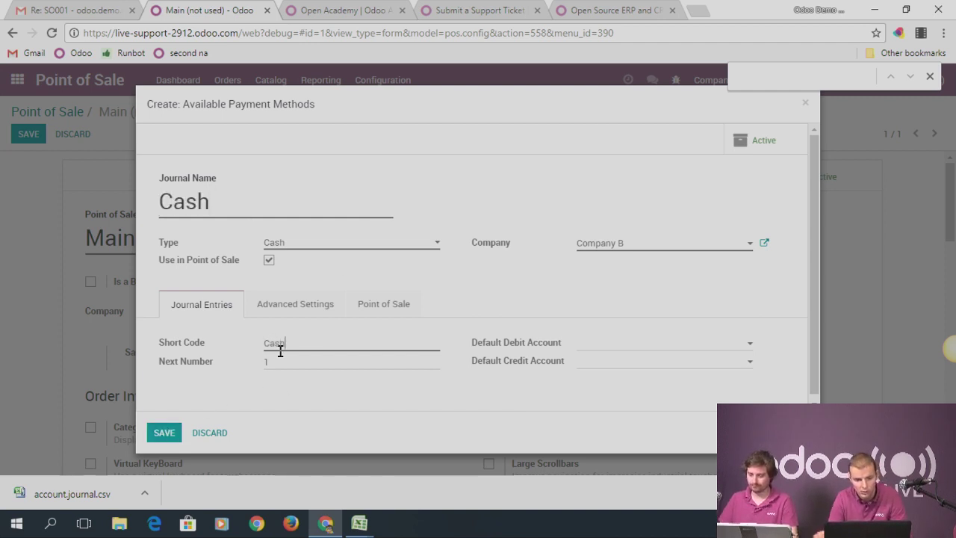
click(163, 432)
click(43, 139)
scroll(245, 217, up, 7)
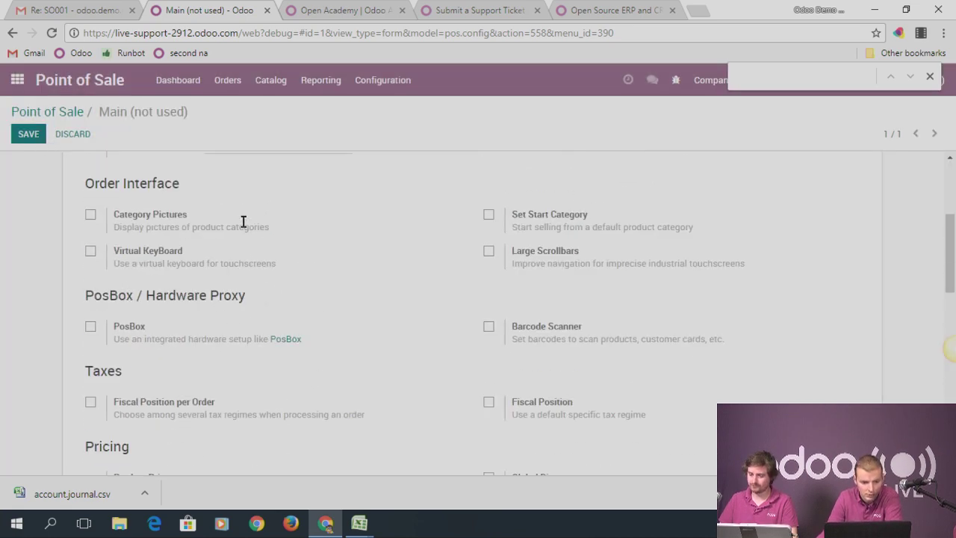
click(74, 112)
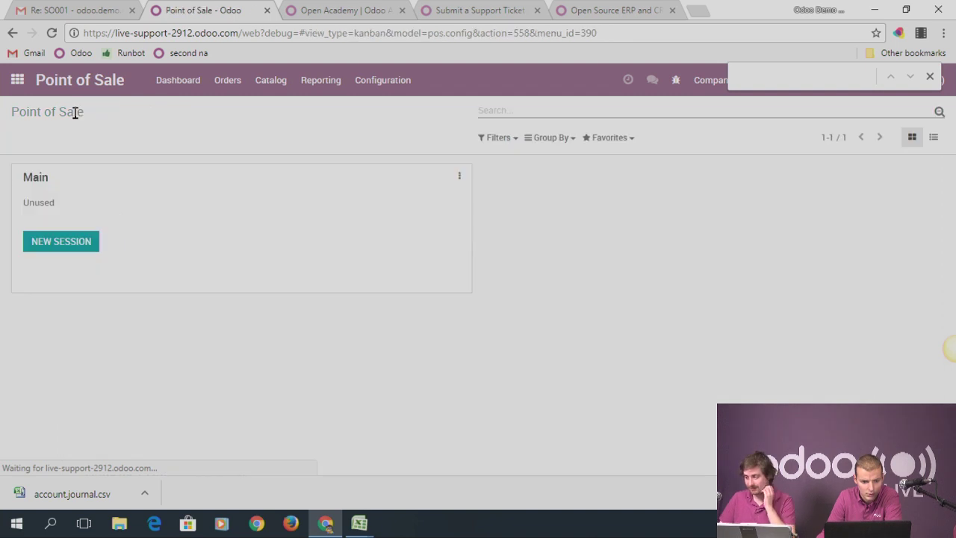
Open a new Main session and add Product 1 to an order for Customer 1
click(81, 243)
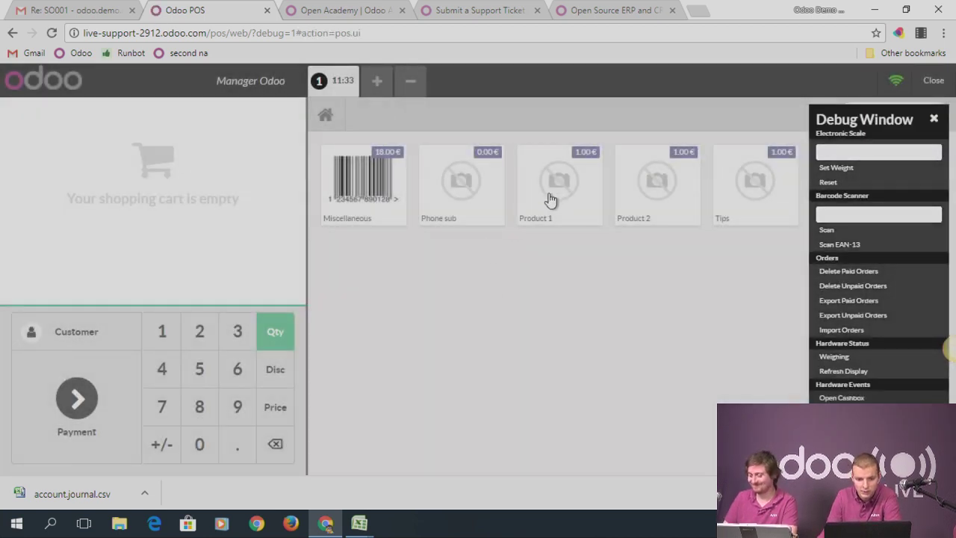
click(550, 200)
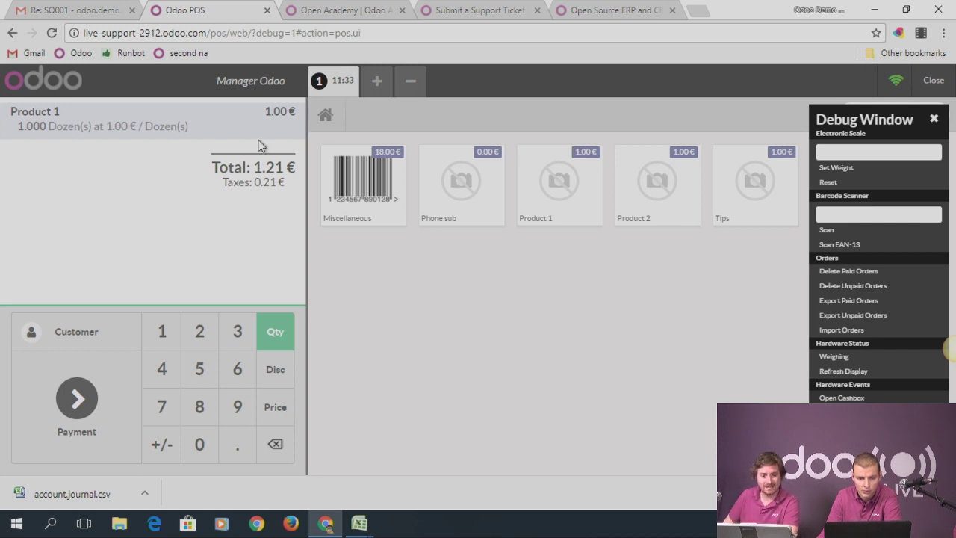
click(76, 333)
click(167, 216)
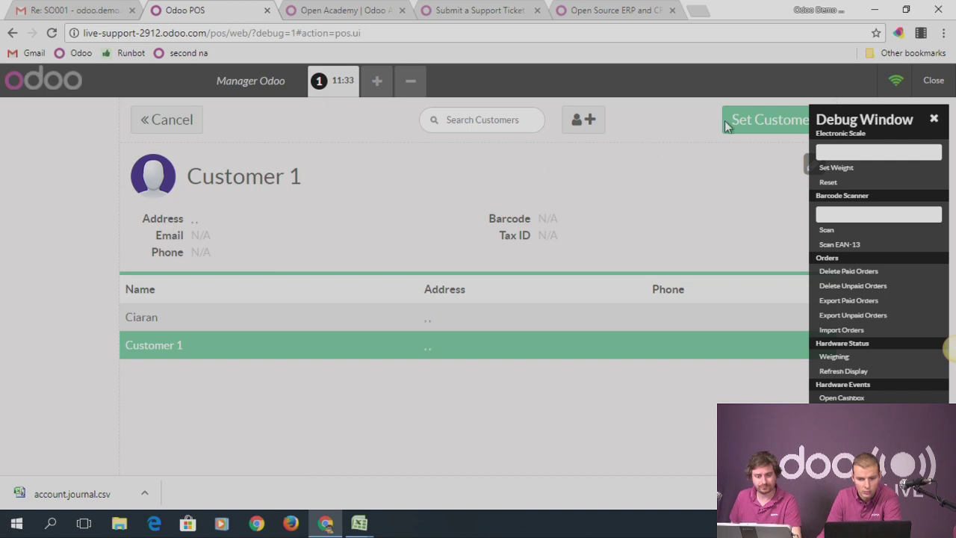
click(729, 123)
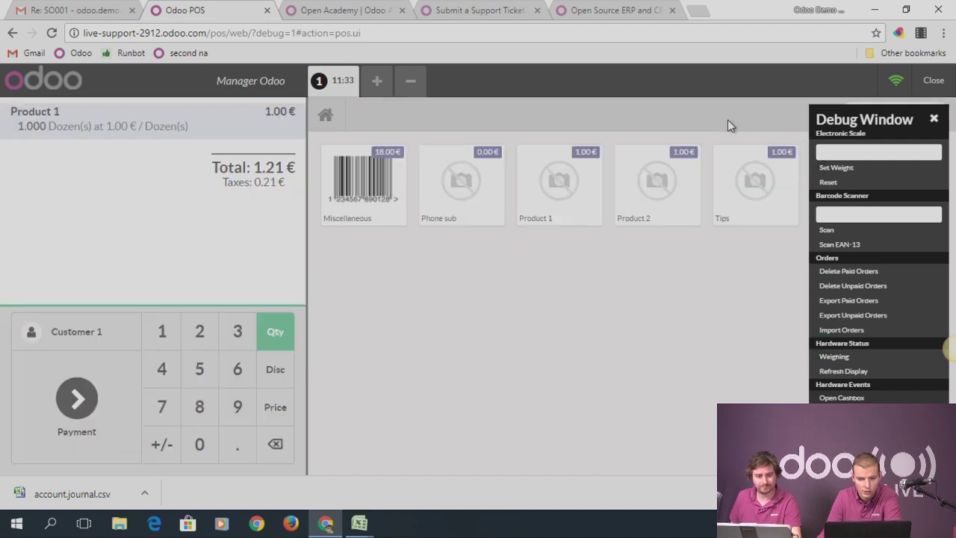
click(933, 118)
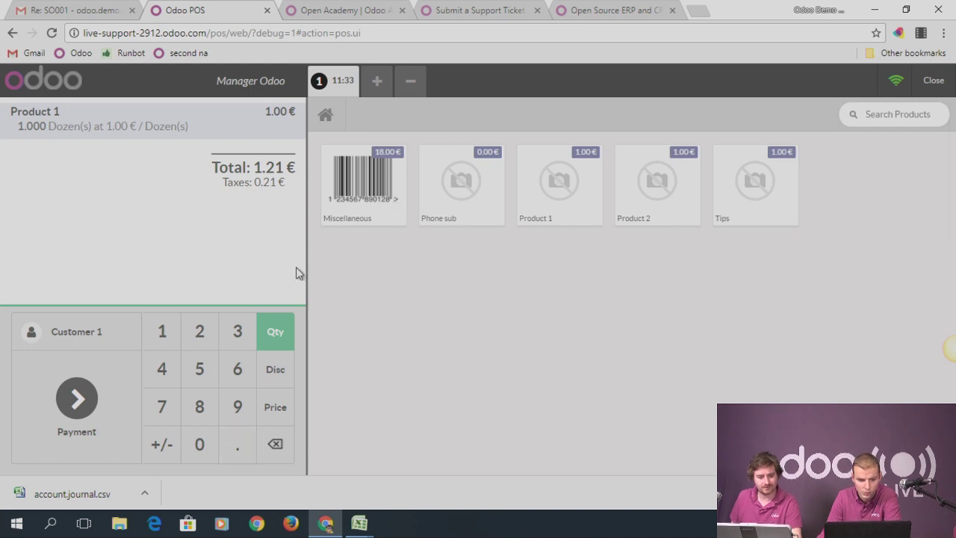
Go to payment, choose cash, and recheck Customer 1 on the order
click(87, 427)
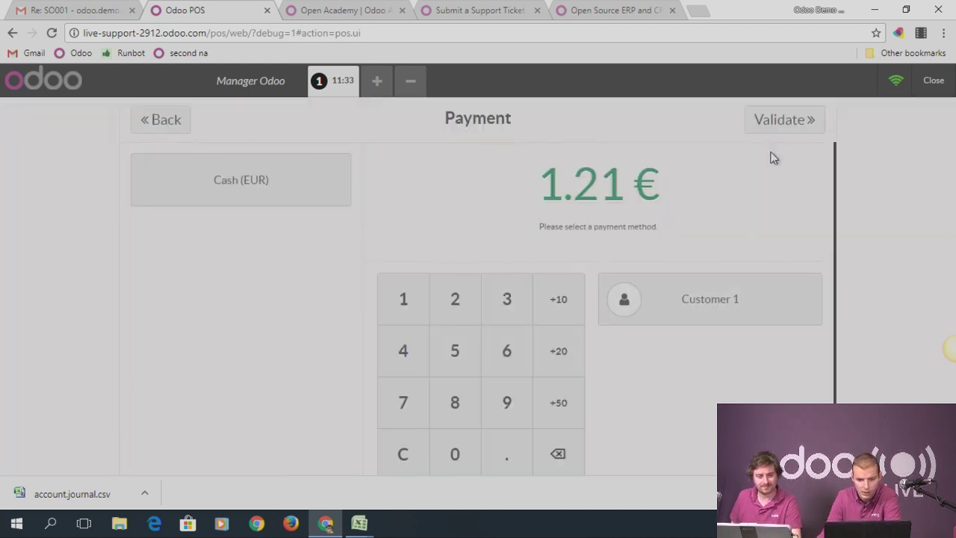
click(290, 196)
scroll(740, 305, down, 1)
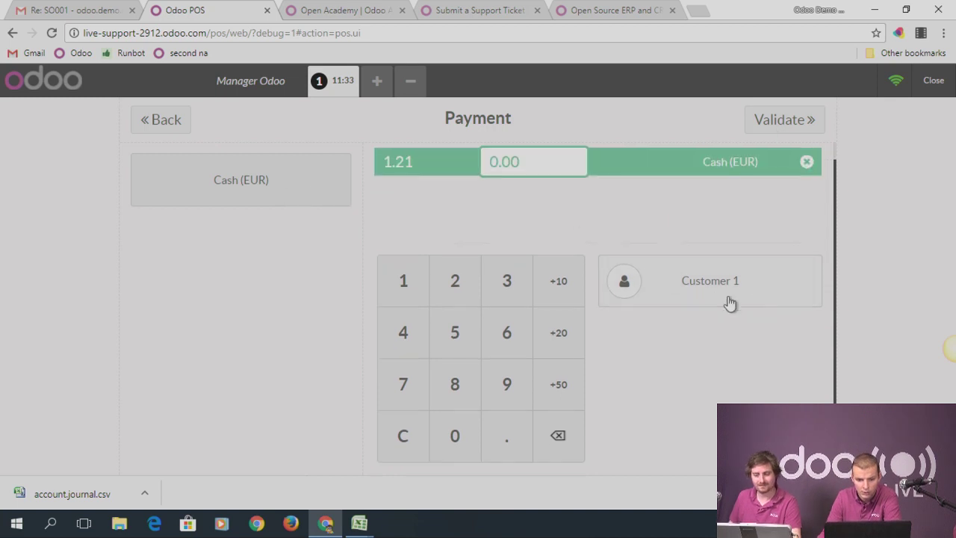
click(656, 287)
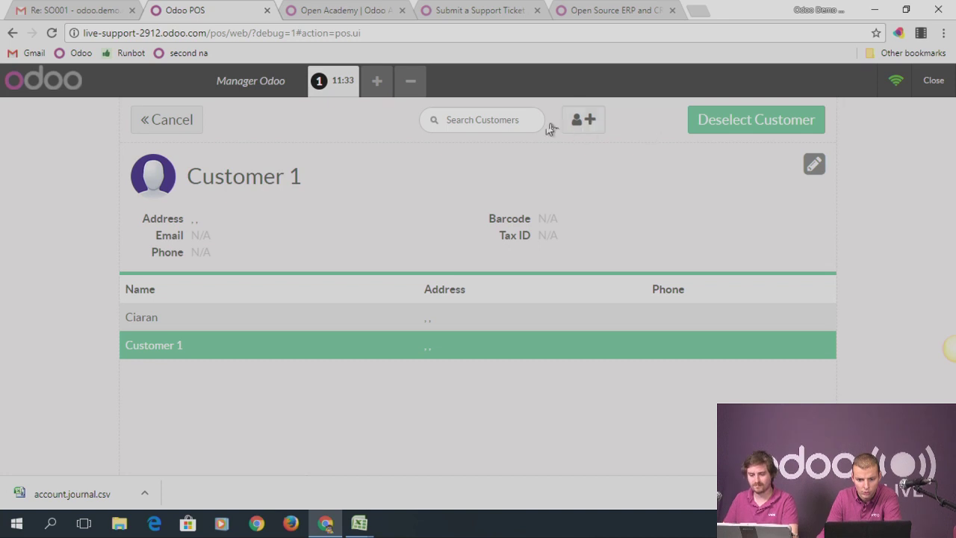
click(168, 126)
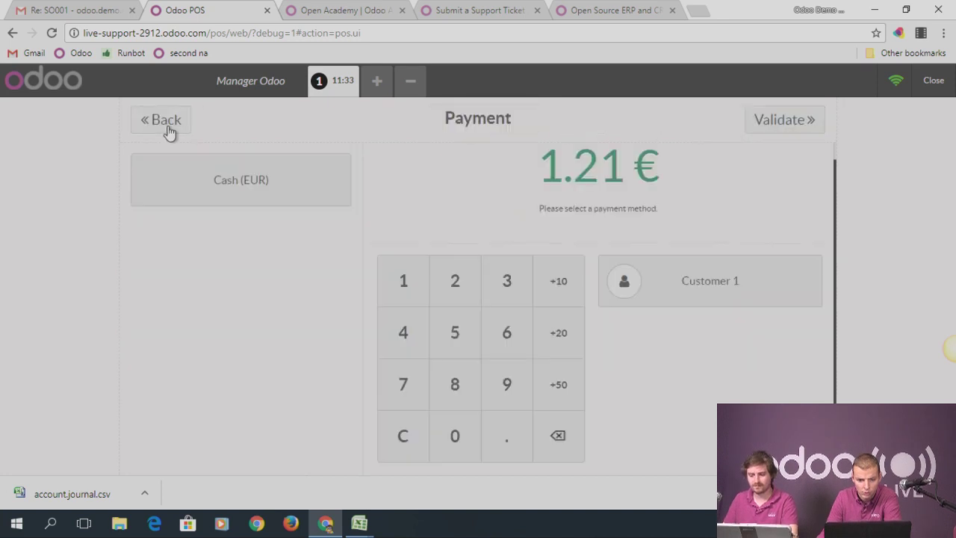
click(786, 124)
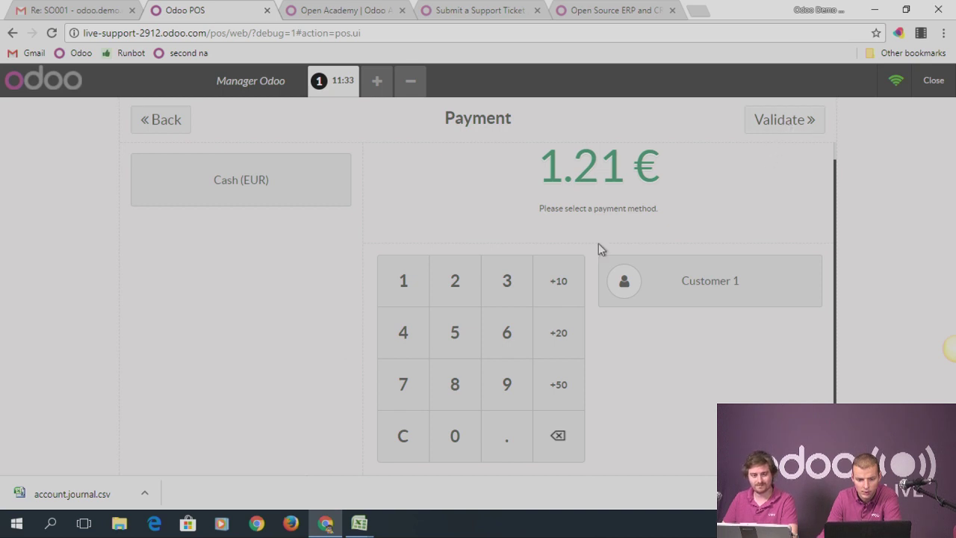
Enter a 2.00 € cash payment, validate, dismiss the receivable-account error, and exit the register
click(310, 201)
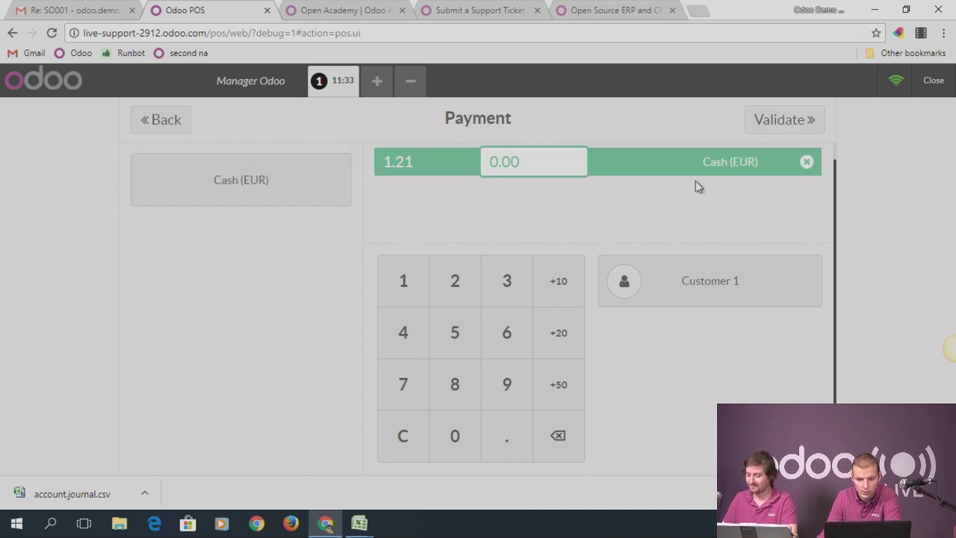
text(2)
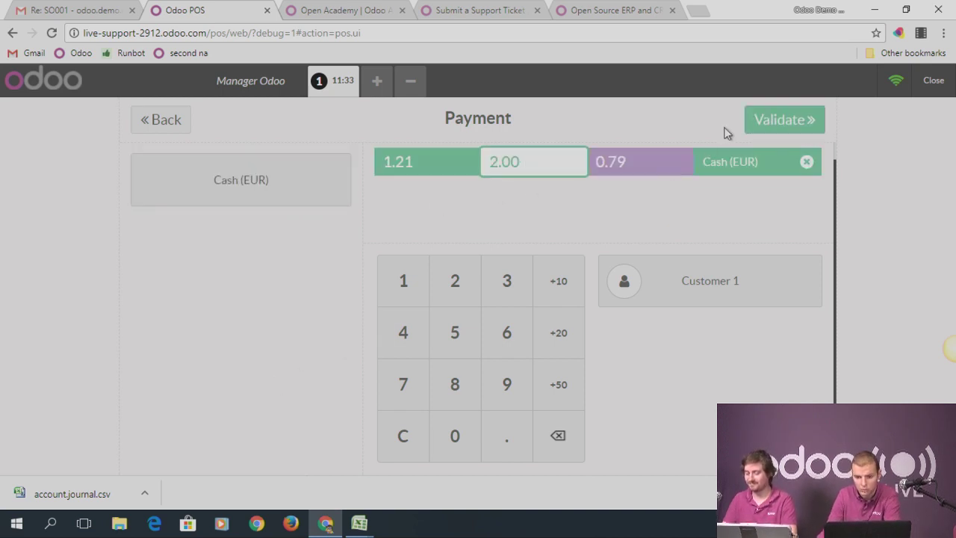
click(760, 122)
scroll(525, 243, down, 5)
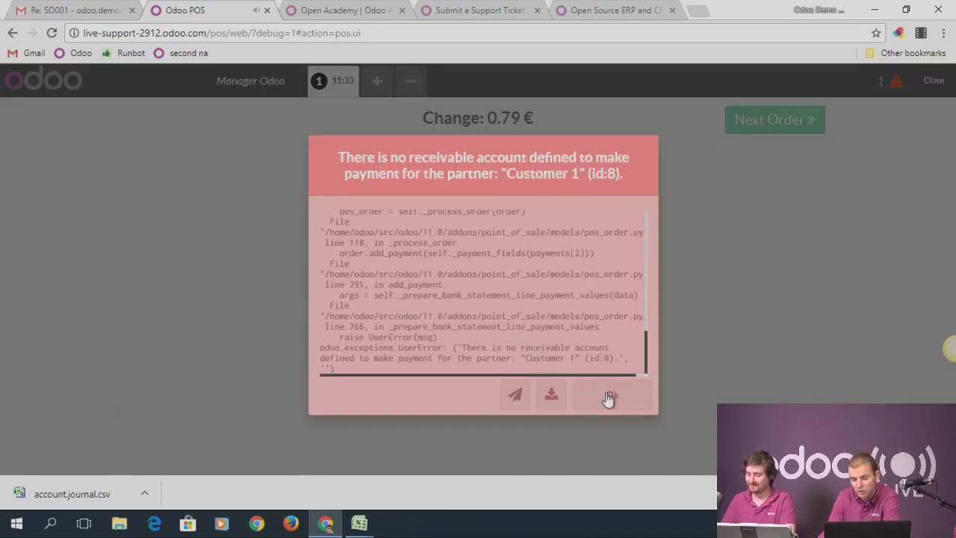
click(608, 398)
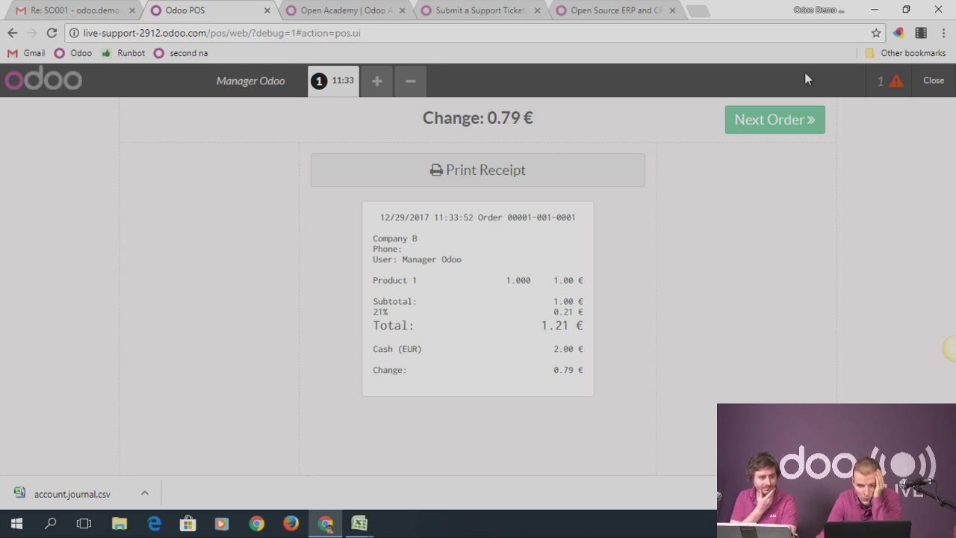
click(942, 88)
click(941, 86)
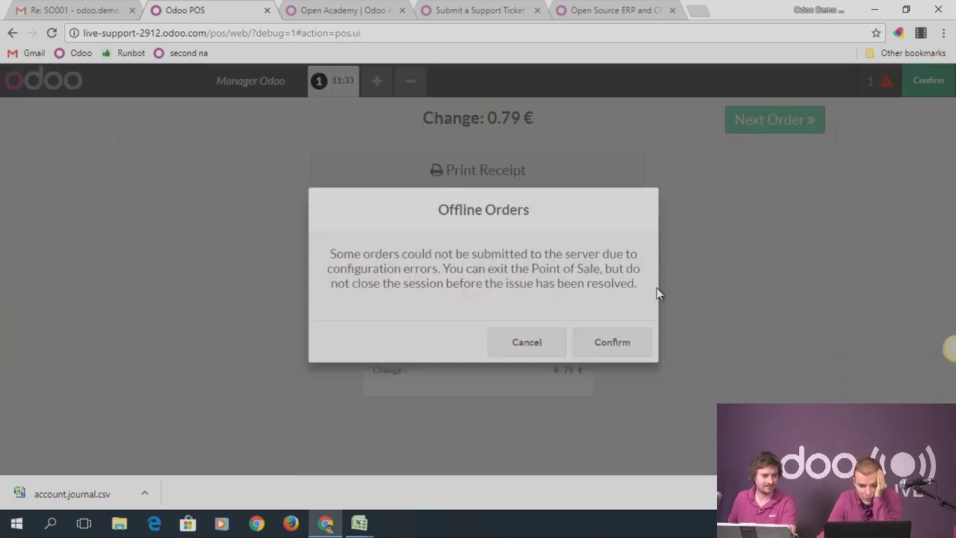
click(612, 344)
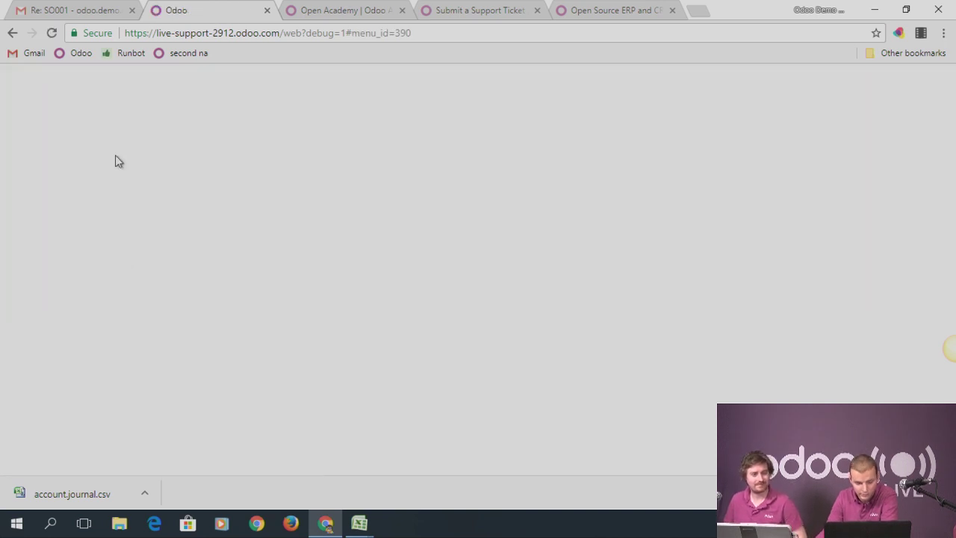
Switch to the live-support-2912 company and start a new point of sale named 'Main'
click(721, 81)
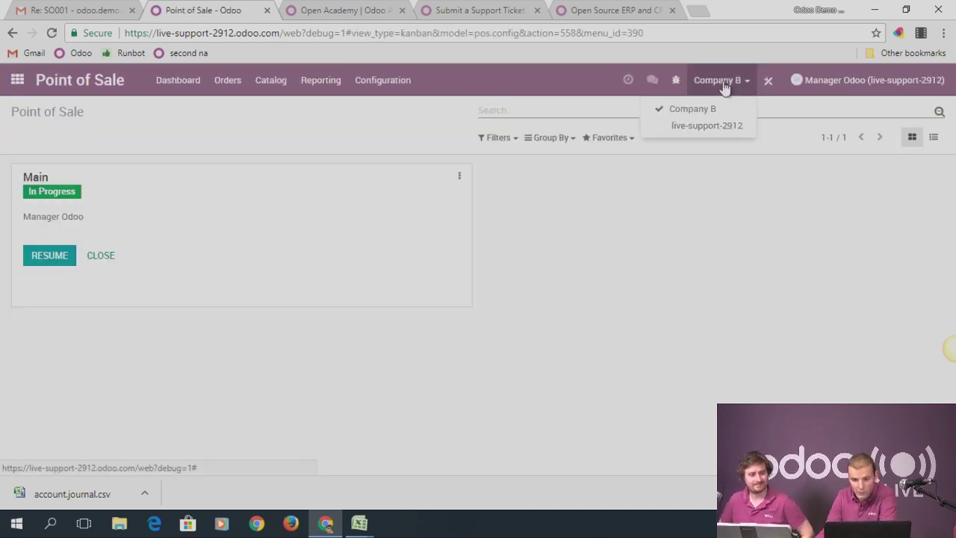
click(706, 127)
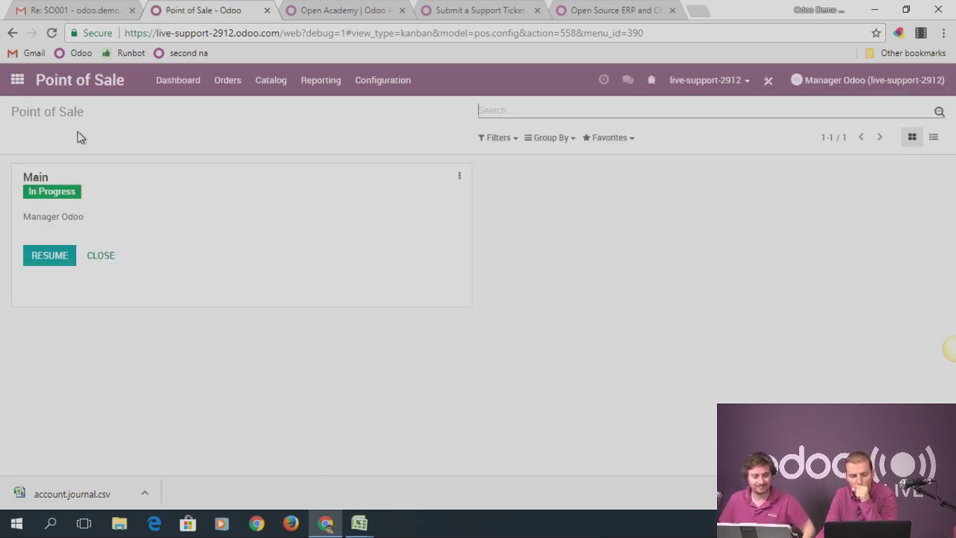
click(369, 82)
click(388, 107)
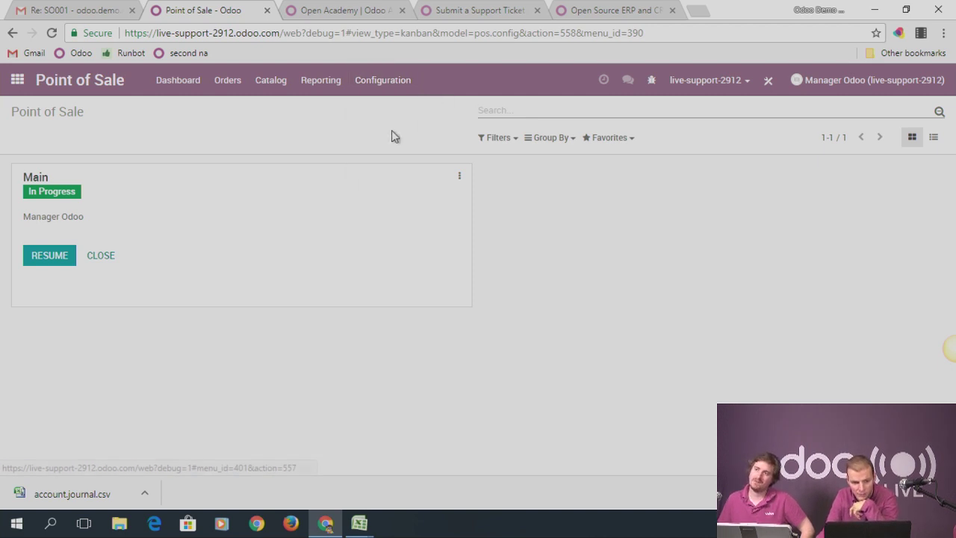
click(36, 139)
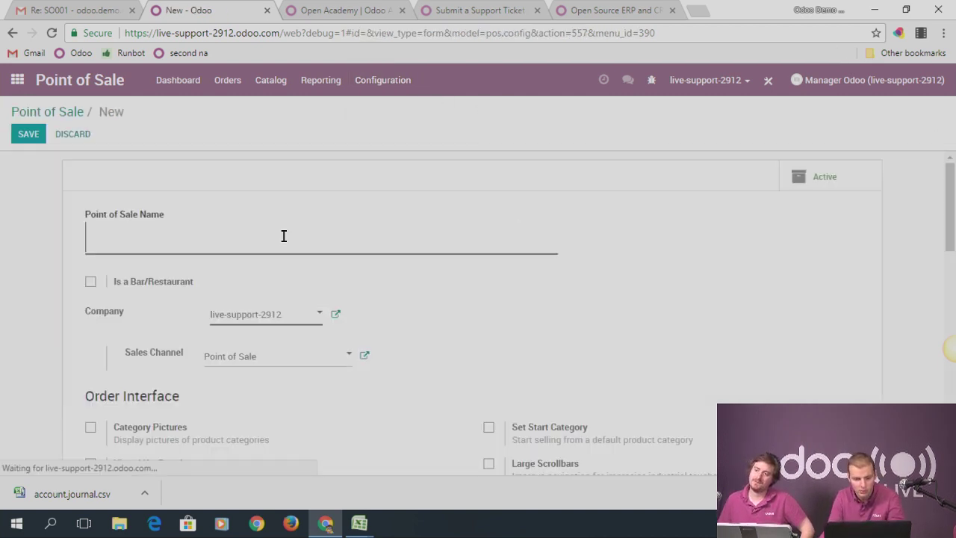
text(Main)
Open the list of POS payment journals from Main's payment methods field
scroll(416, 366, down, 8)
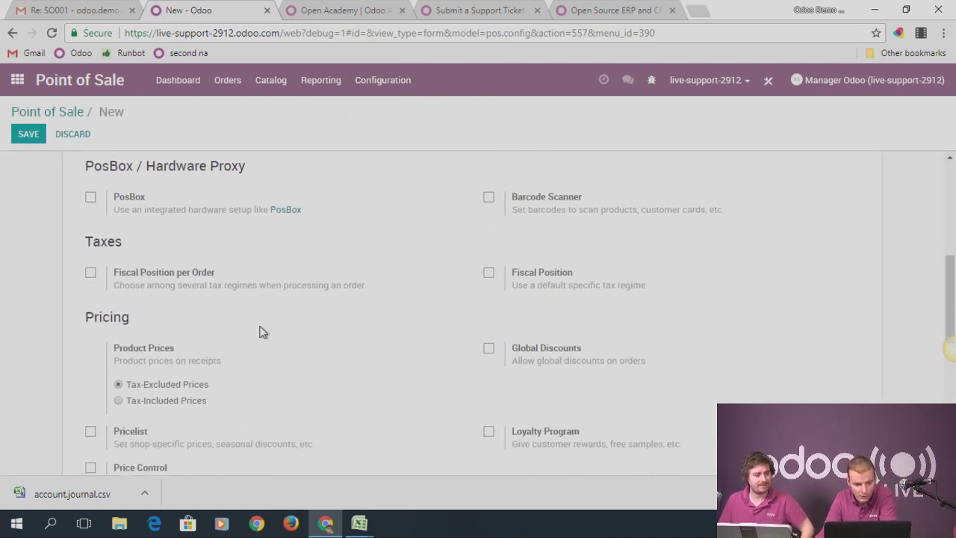
scroll(195, 381, down, 3)
click(179, 364)
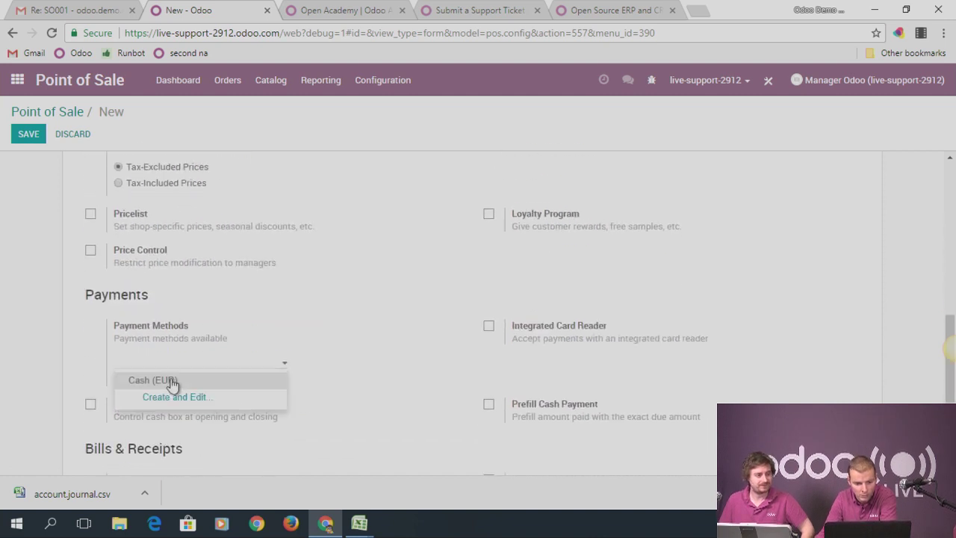
mouse_move(184, 370)
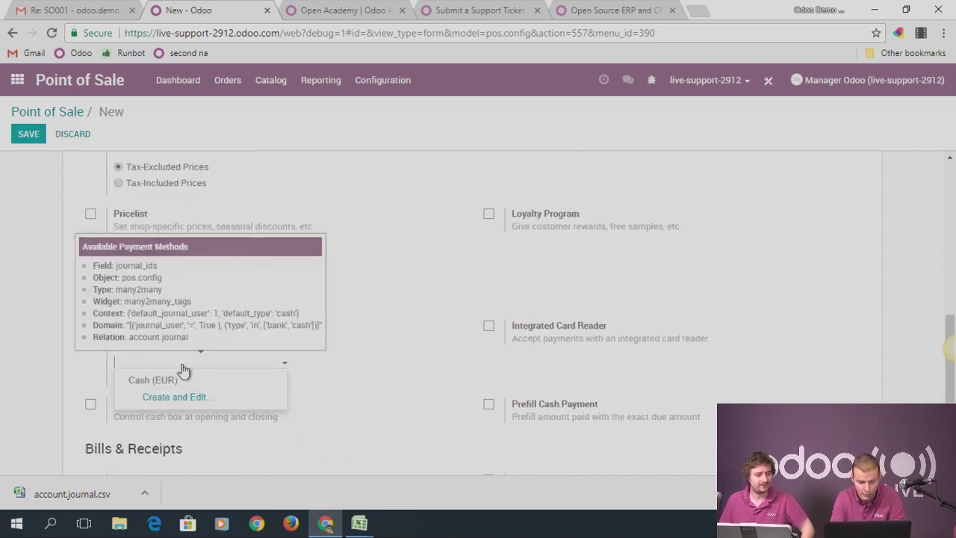
click(462, 384)
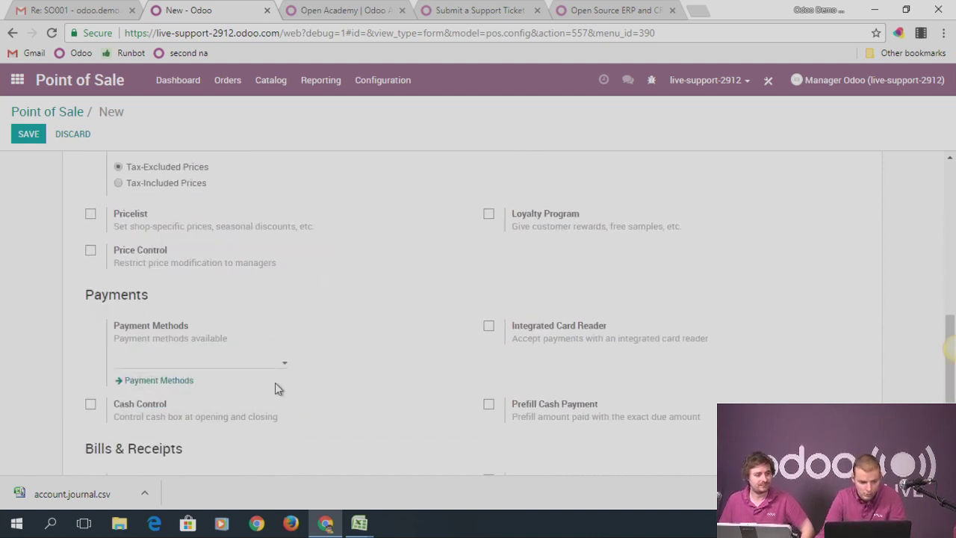
click(171, 384)
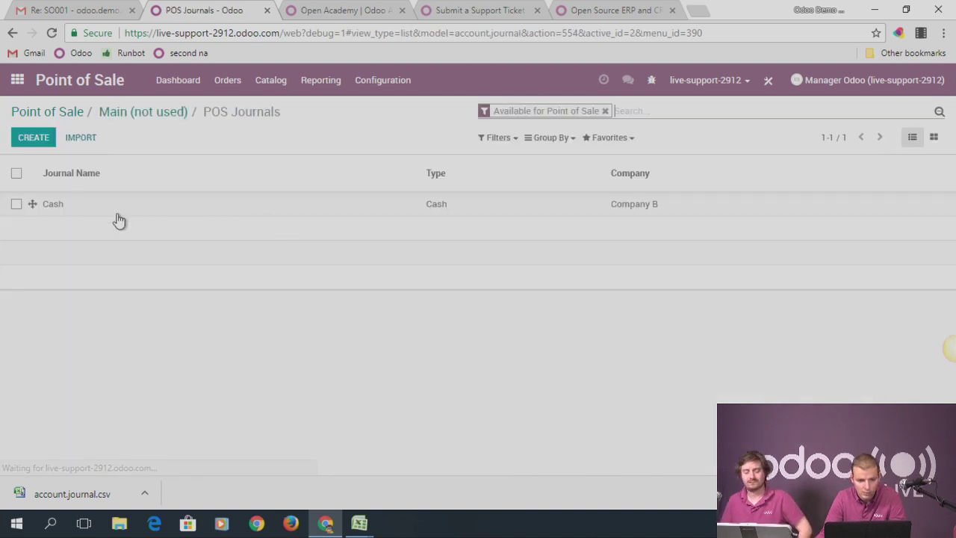
Create a journal named 'Cash' with short code 'Cash' and save it
click(22, 135)
text(Cash)
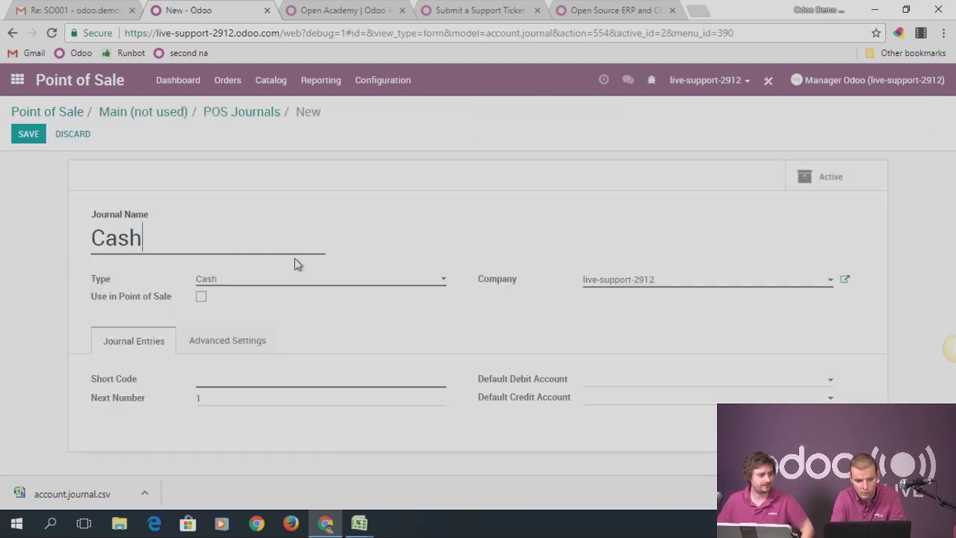
click(27, 134)
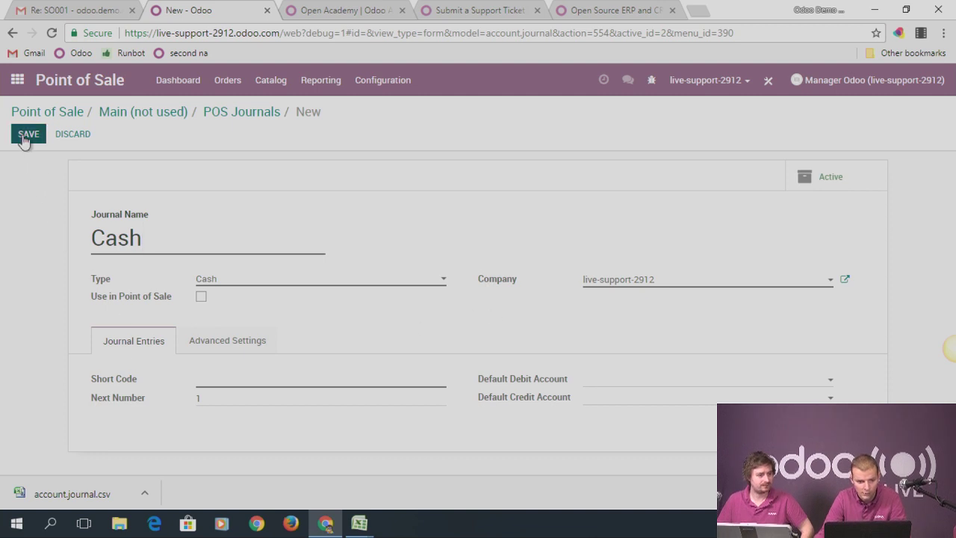
click(221, 377)
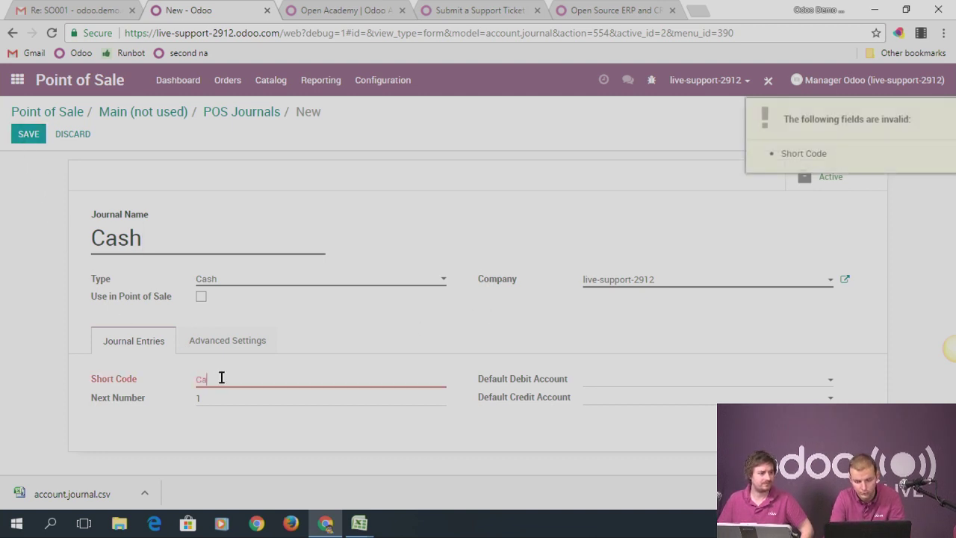
text(Cash)
click(29, 136)
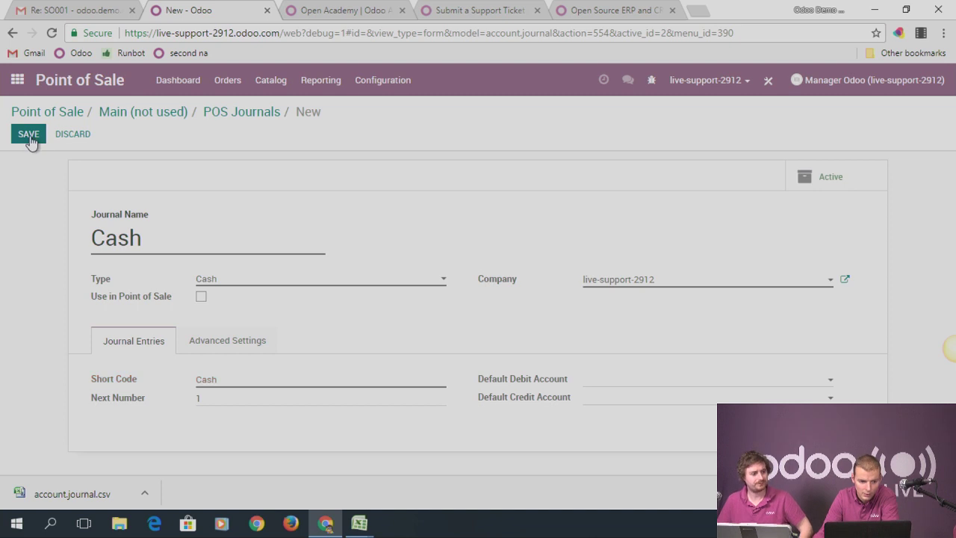
Return to the Main point of sale settings and search the page for 'invo'
click(149, 115)
scroll(299, 399, up, 5)
scroll(298, 399, down, 1)
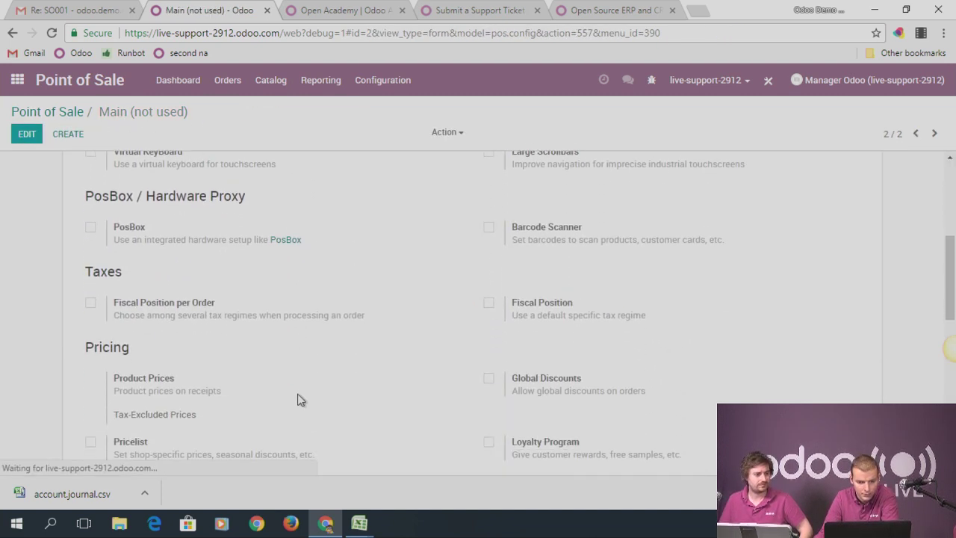
key(ctrl+f)
text(inc)
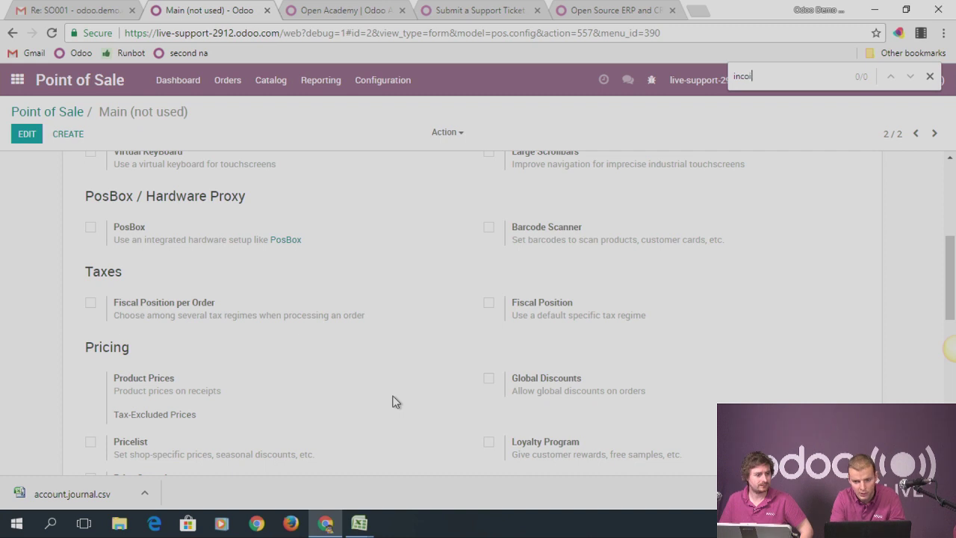
key(BackSpace)
text(vo)
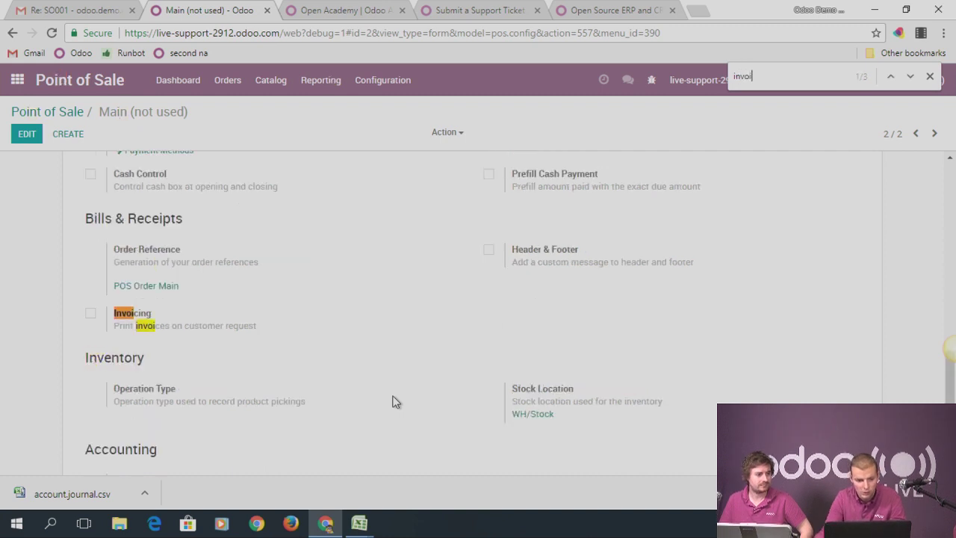
scroll(112, 320, up, 4)
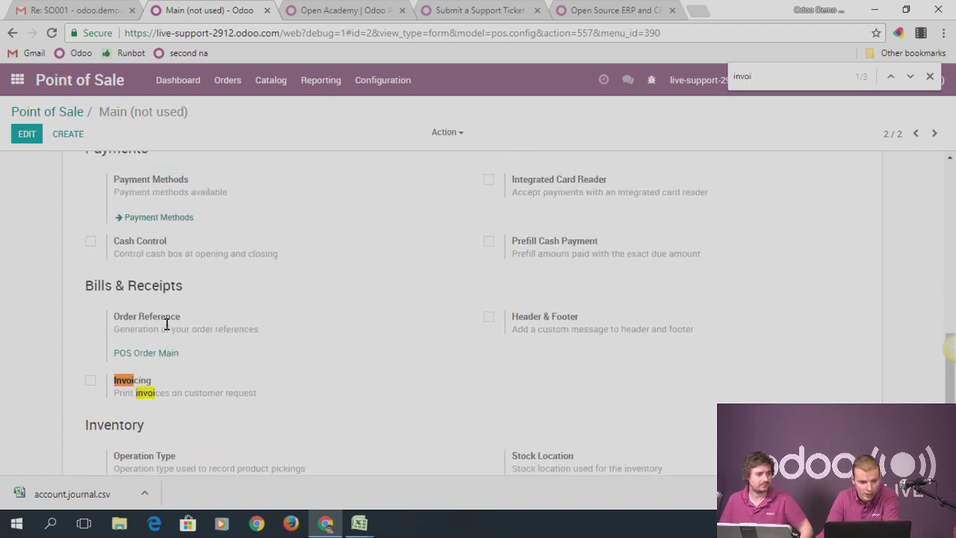
Enable Invoicing on the Main point of sale and save the settings
click(28, 135)
scroll(148, 227, down, 1)
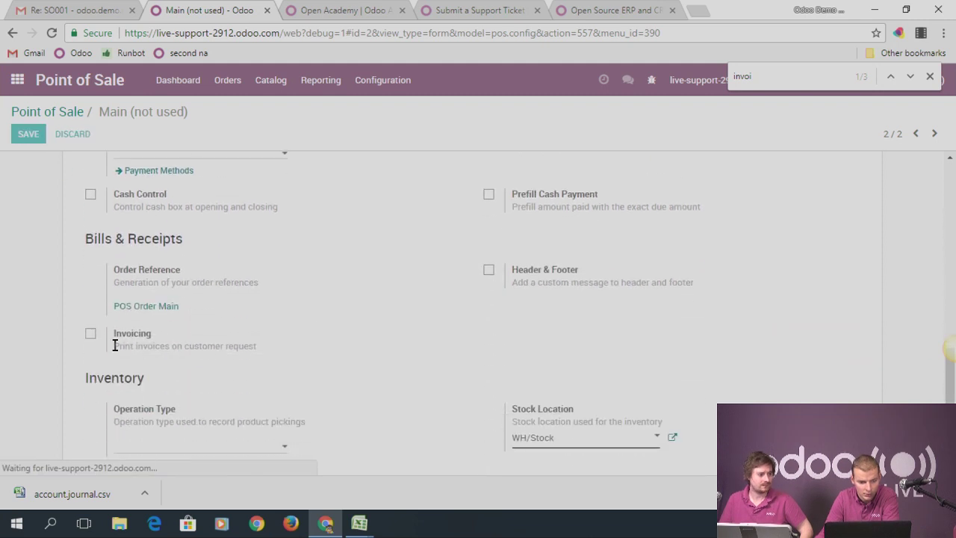
click(90, 333)
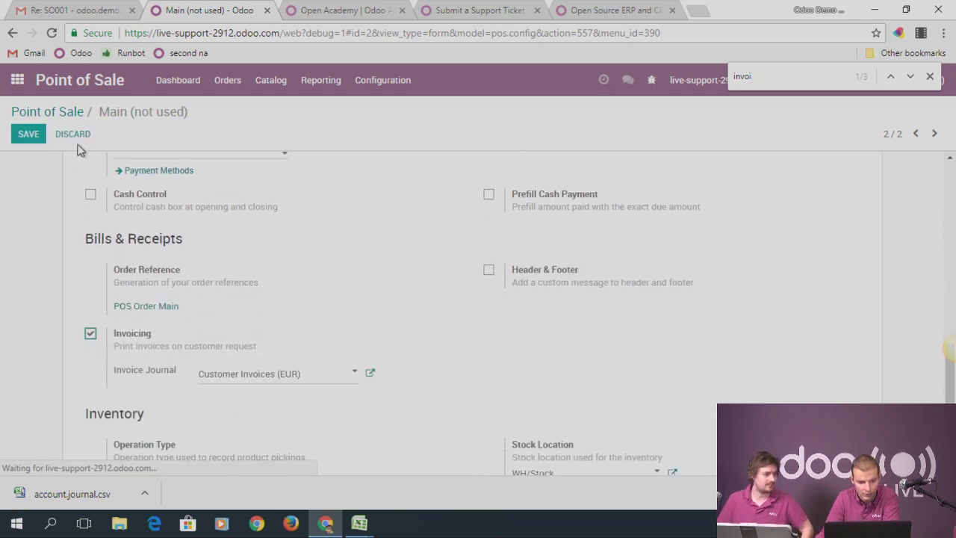
click(28, 135)
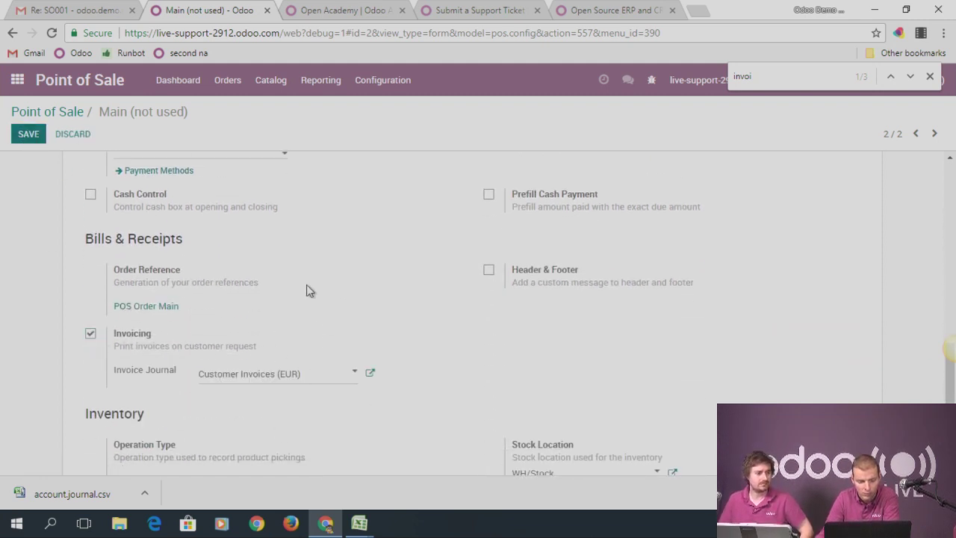
click(171, 88)
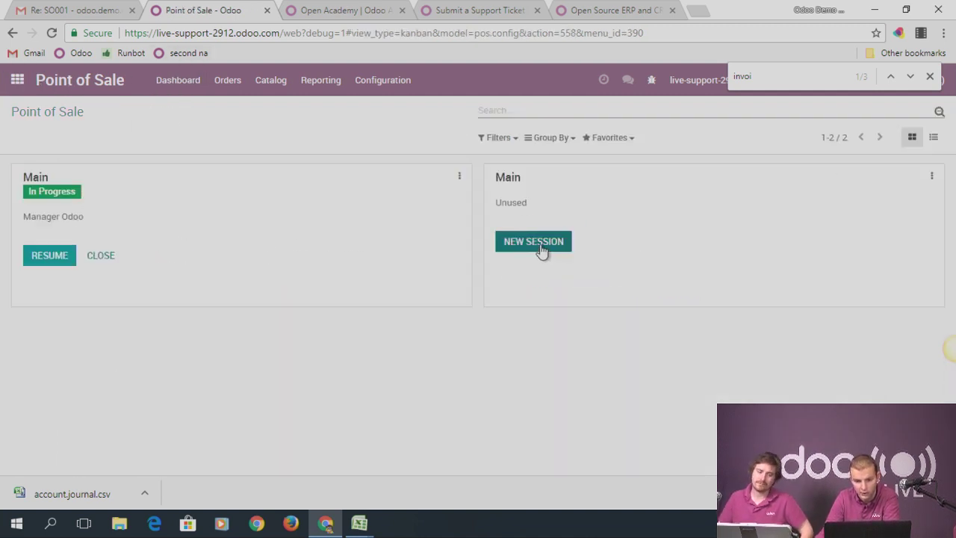
Attempt a new Main session, dismiss the error, and open Main's settings
click(542, 250)
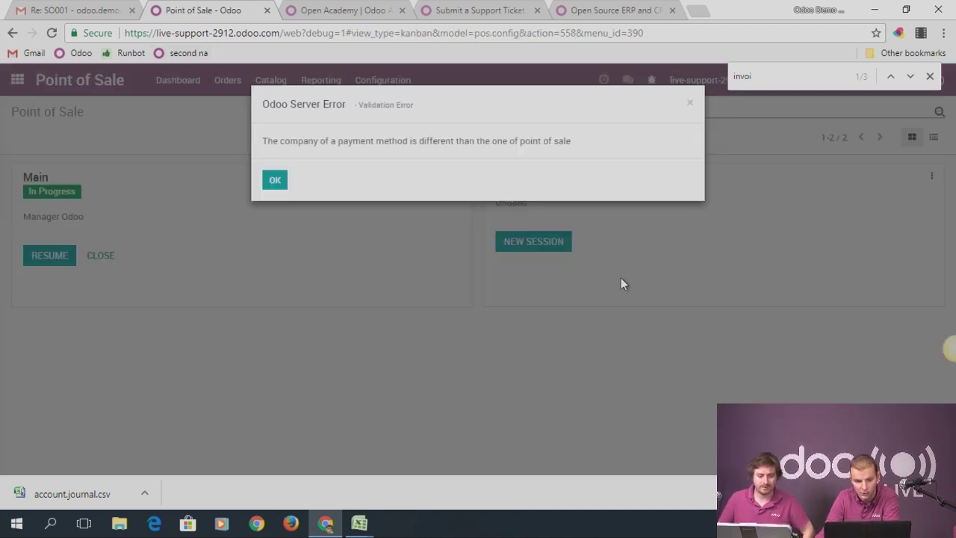
click(275, 180)
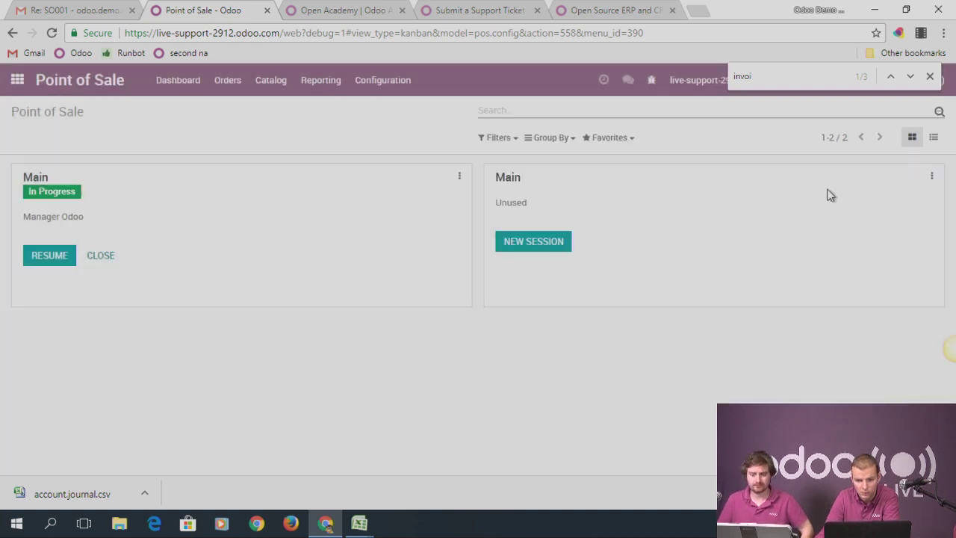
click(931, 176)
click(738, 286)
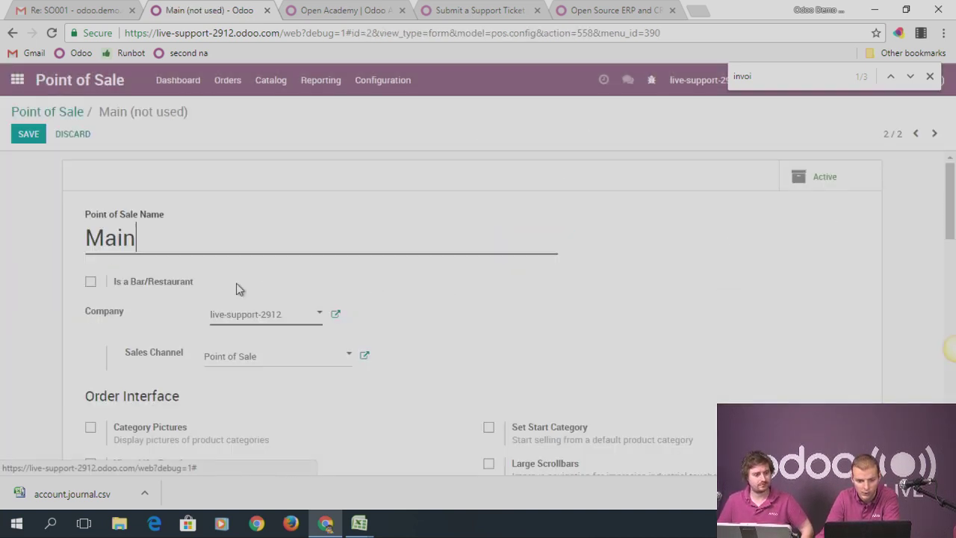
Add Cash (EUR) as a payment method and try saving, which fails on company mismatch
scroll(238, 321, down, 9)
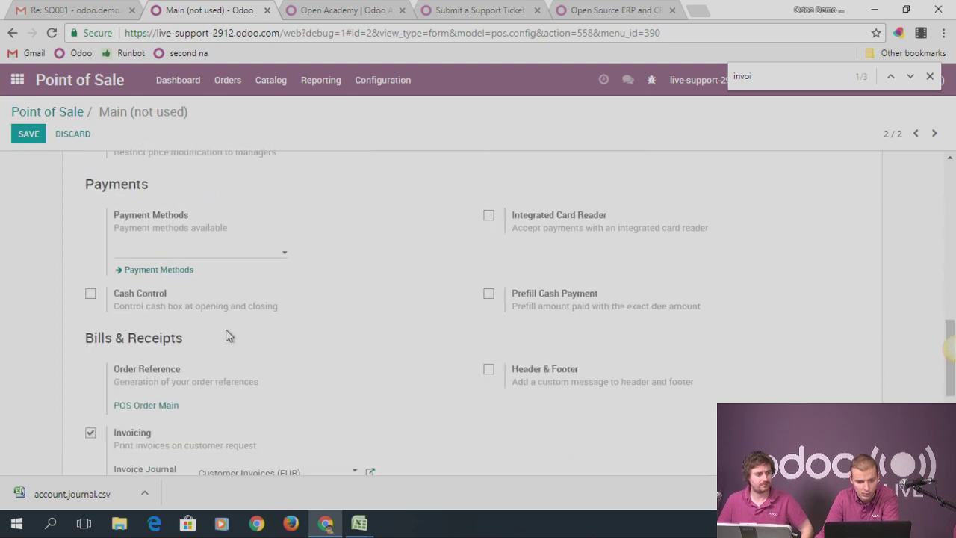
click(171, 224)
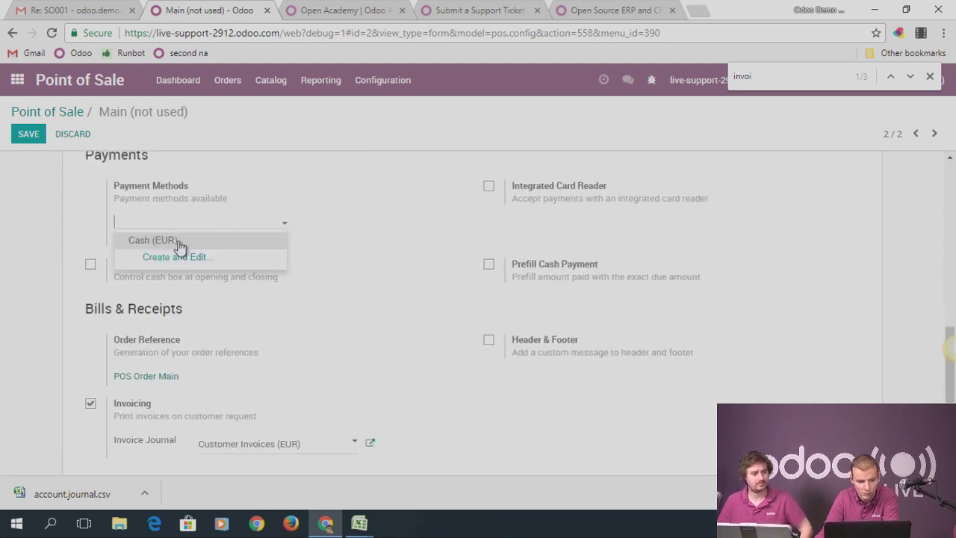
click(153, 239)
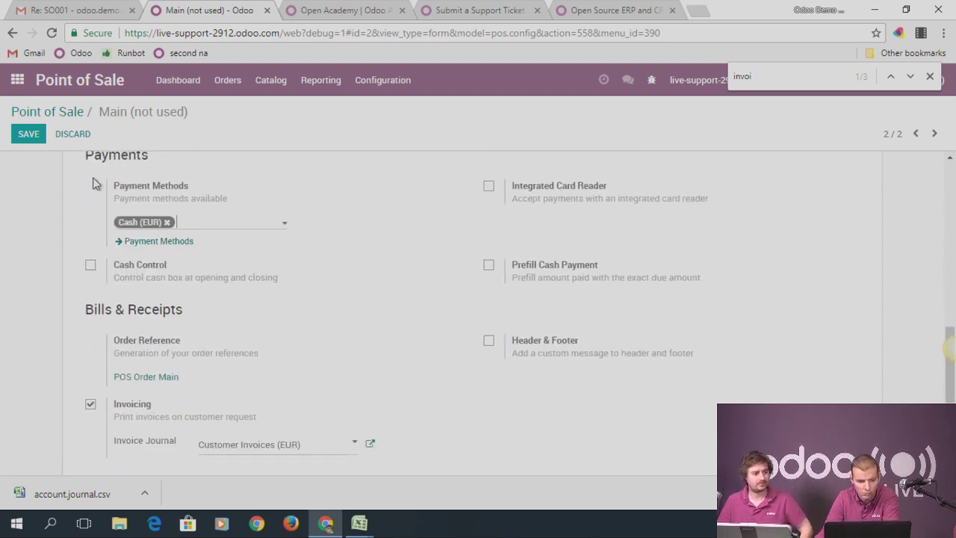
click(26, 135)
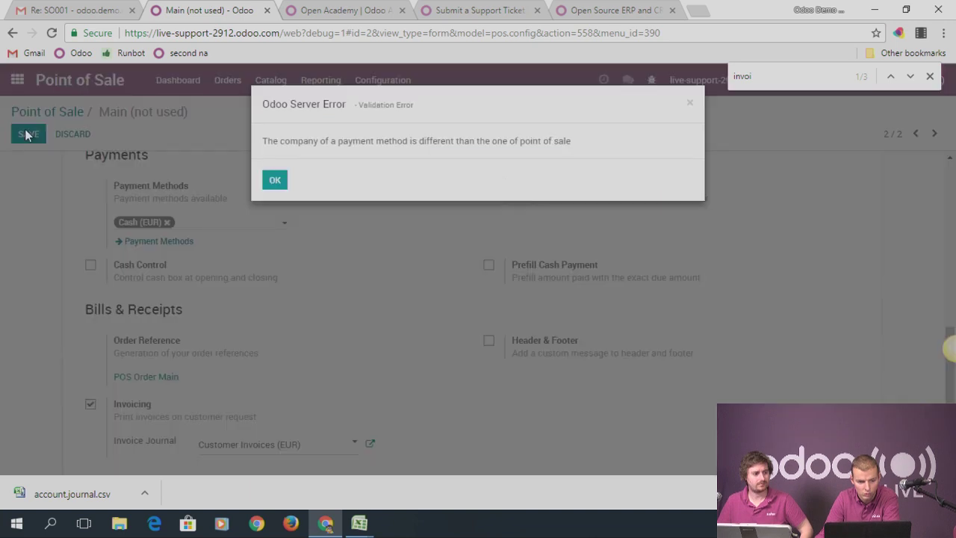
click(275, 180)
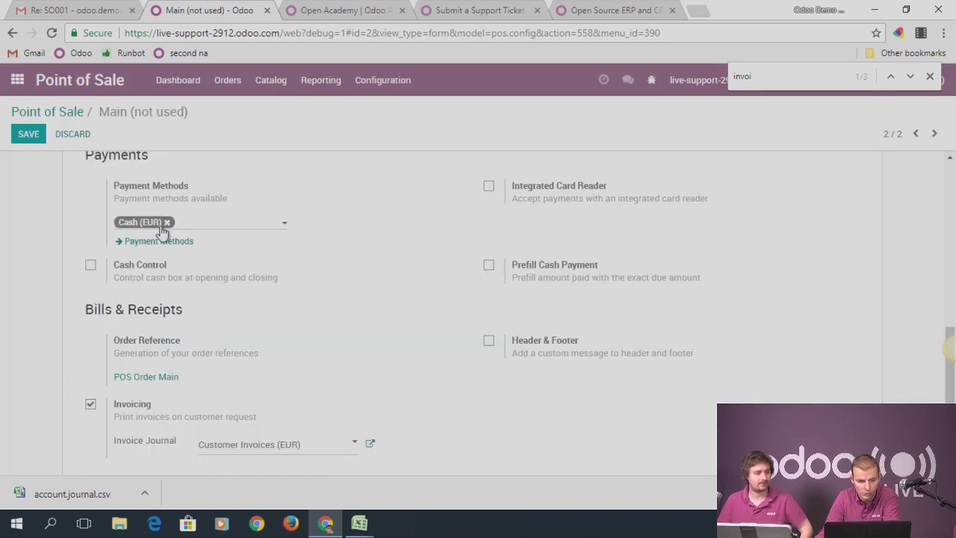
Replace Cash (EUR) with a newly created 'Card' payment method and save it
click(167, 223)
click(153, 231)
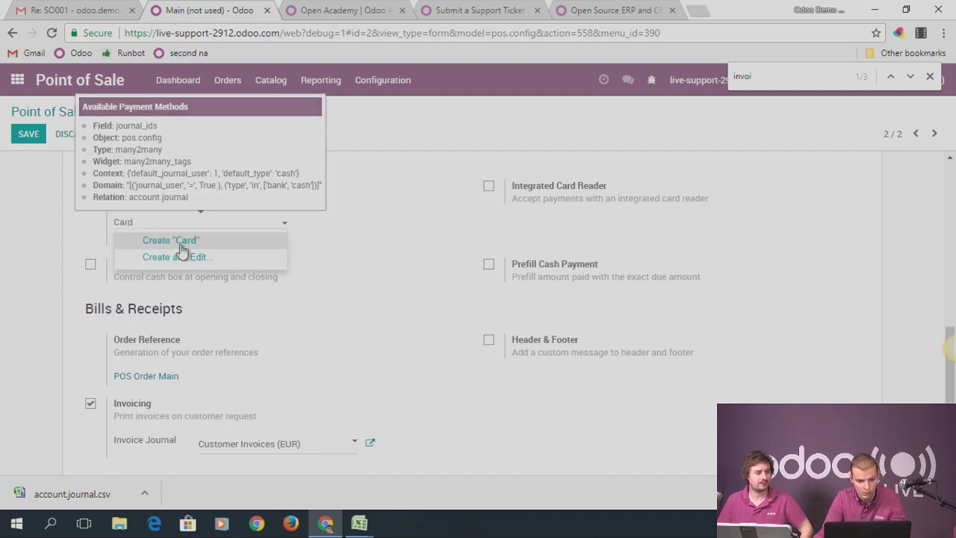
click(183, 256)
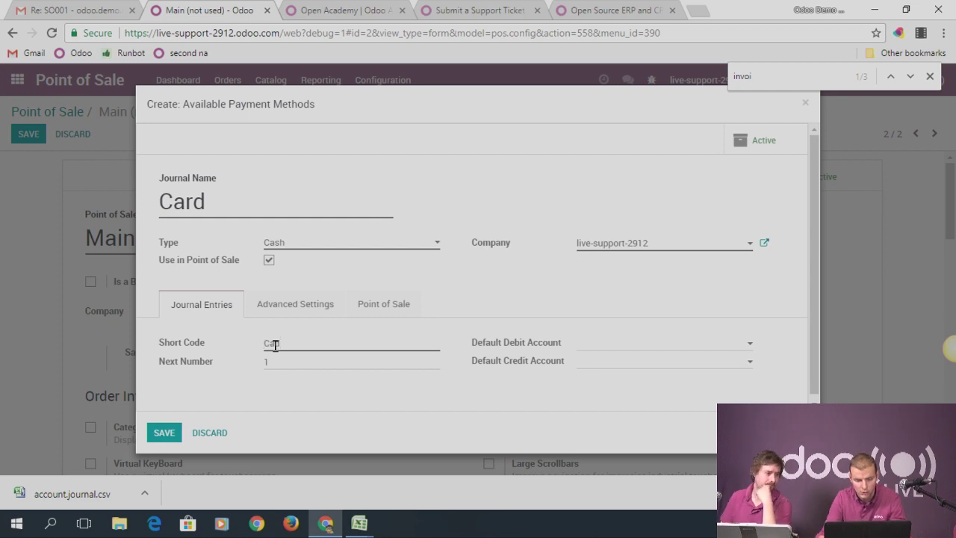
click(166, 433)
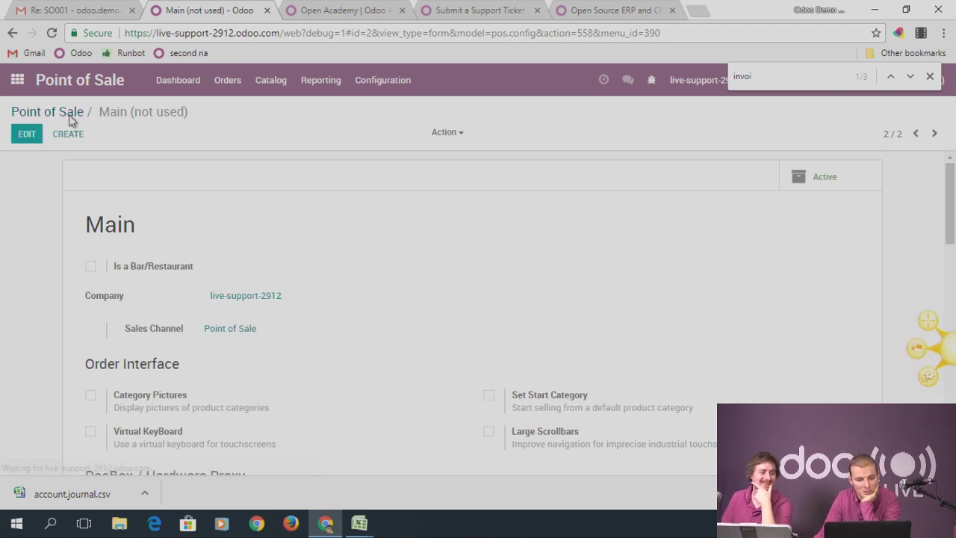
click(540, 241)
Close and post the stuck session, then start a new Main order of Product 1 for Customer 1
click(275, 181)
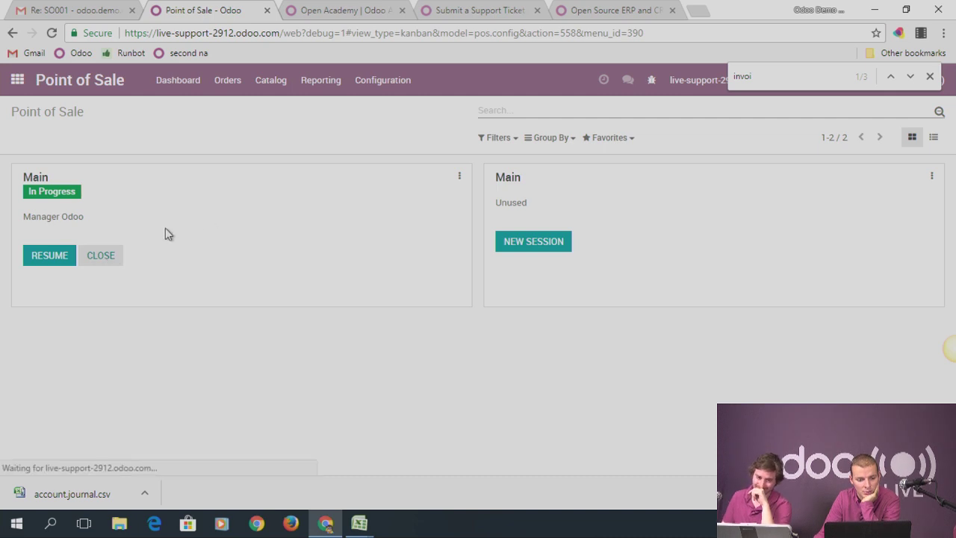
click(146, 166)
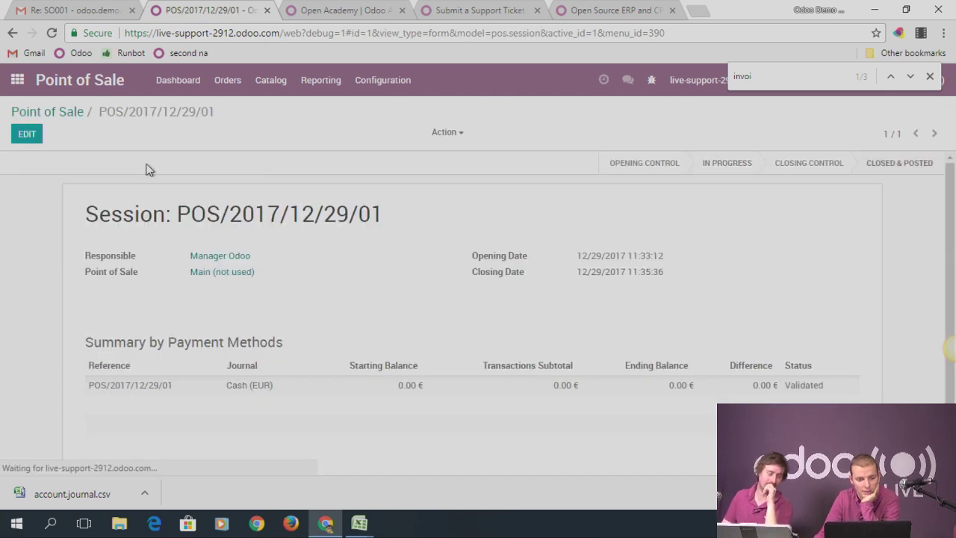
click(68, 112)
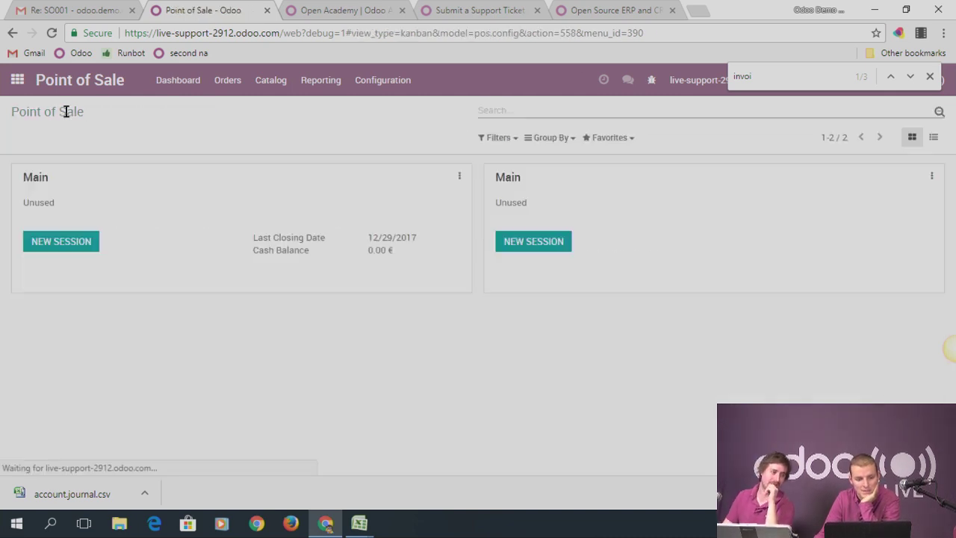
click(541, 246)
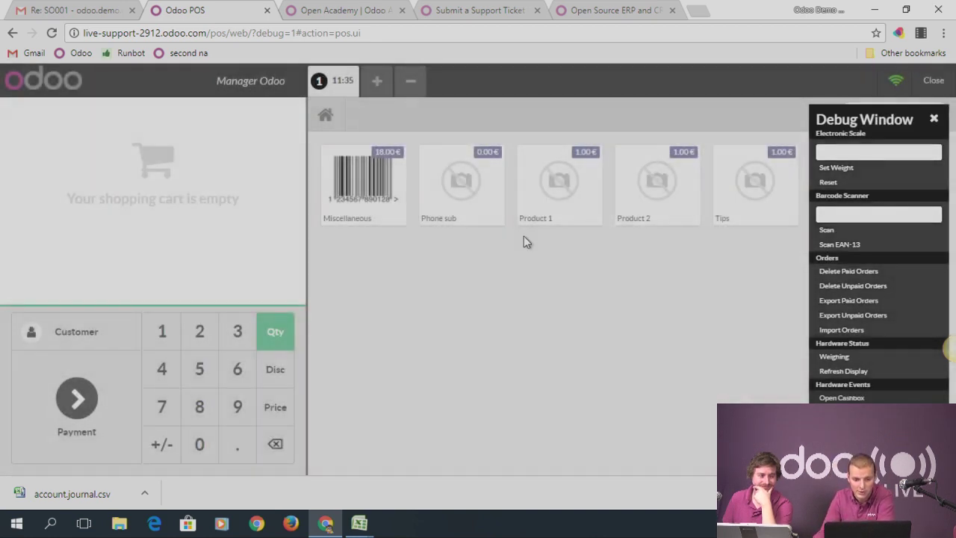
click(570, 188)
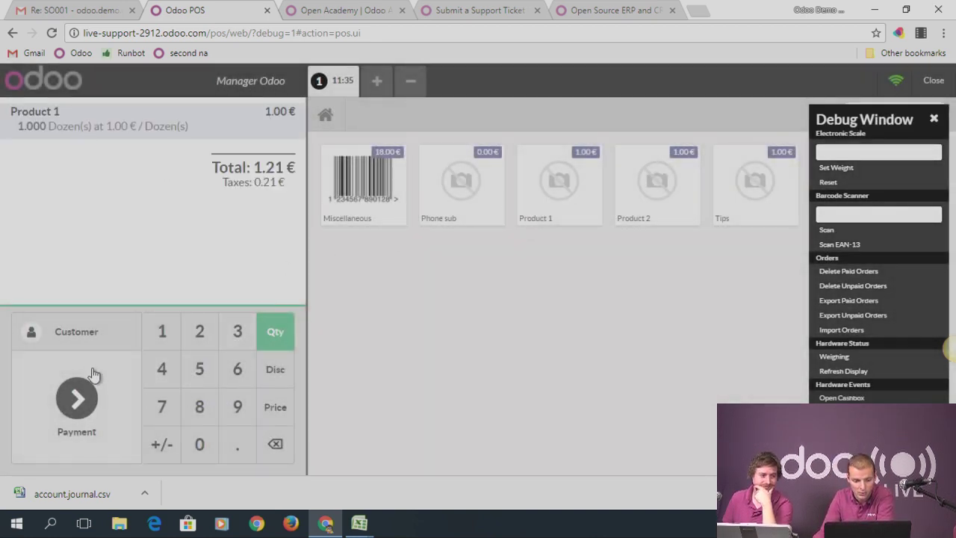
click(76, 332)
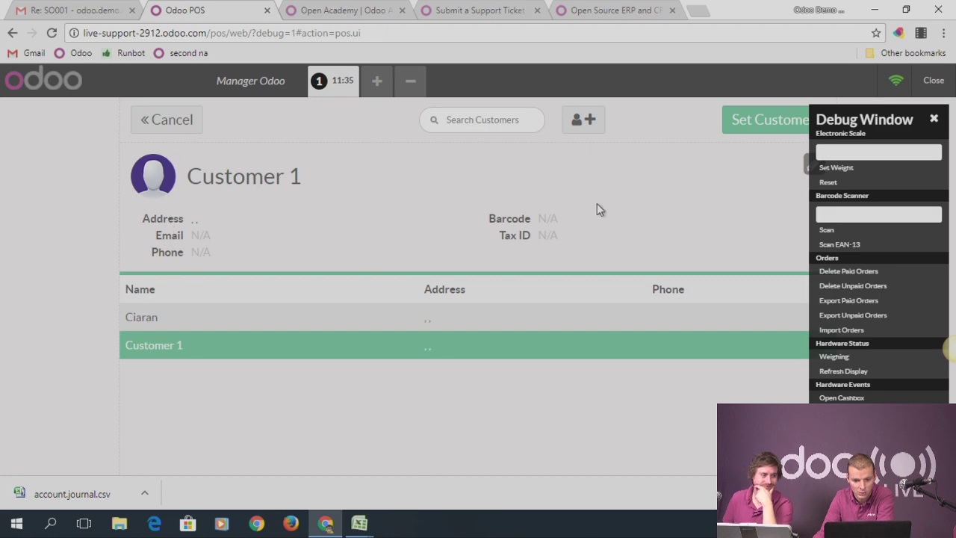
click(761, 123)
click(77, 403)
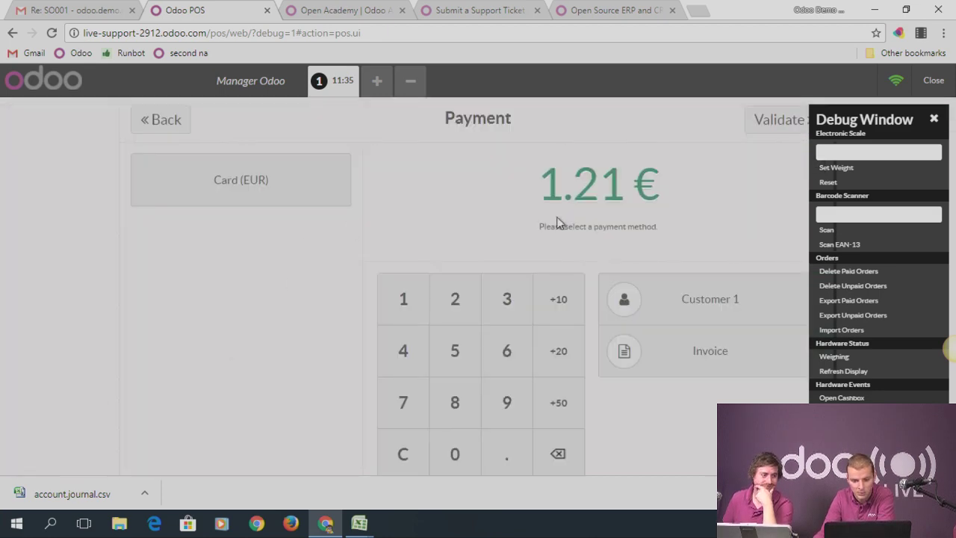
Pay 2.00 € by Card (EUR) with an invoice, validate, skip saving the PDF, and exit
click(239, 190)
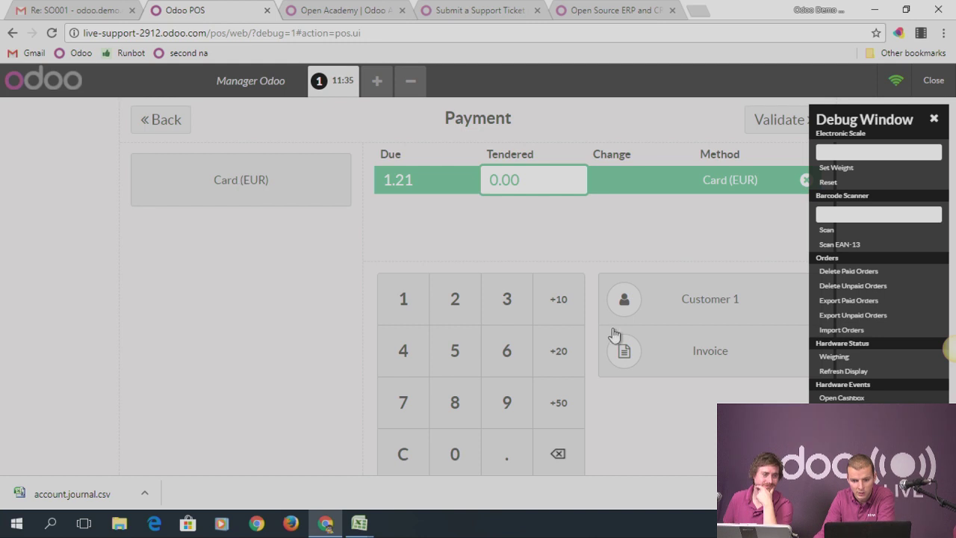
click(678, 366)
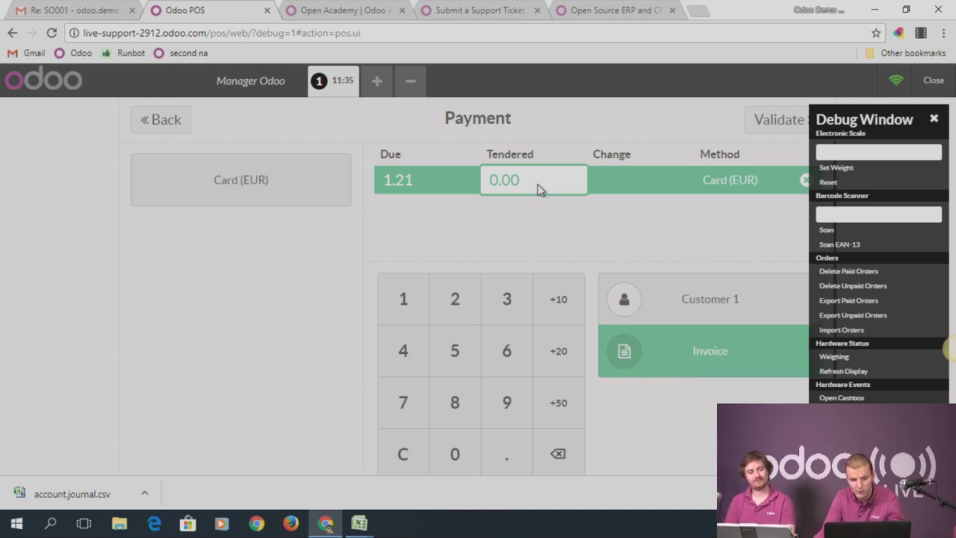
text(2)
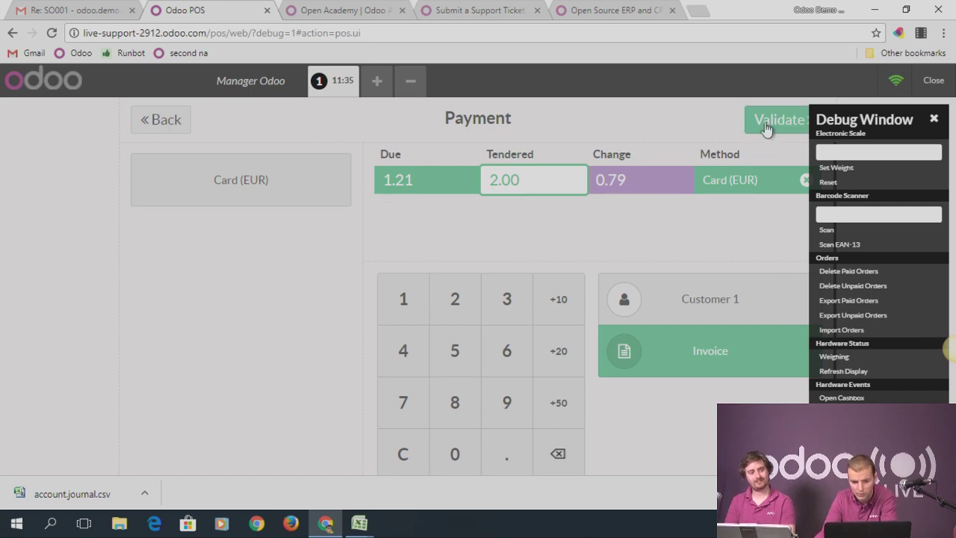
click(766, 128)
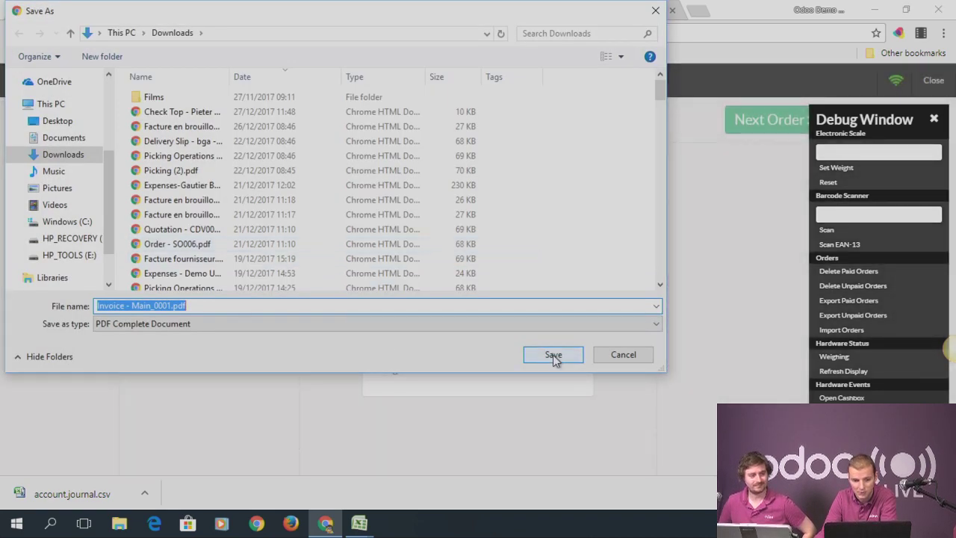
click(620, 354)
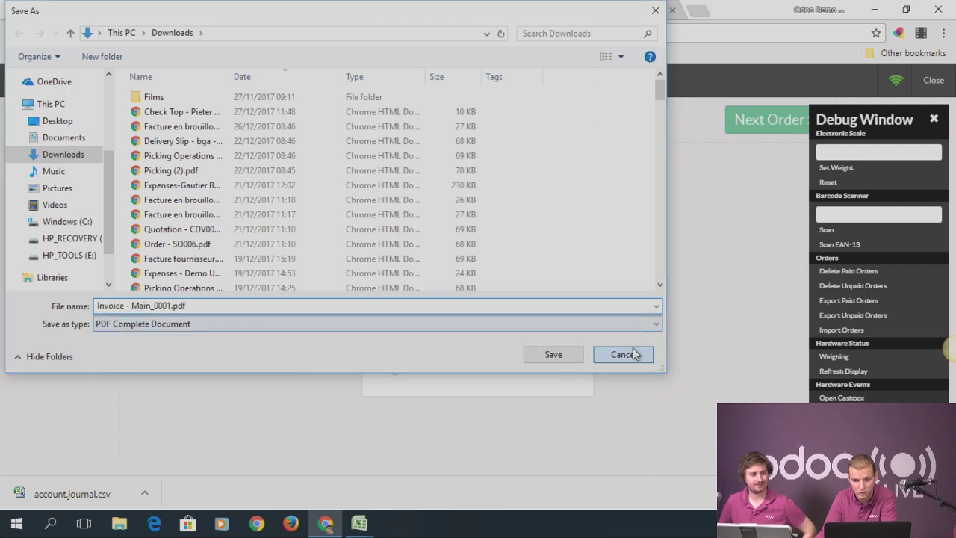
click(920, 88)
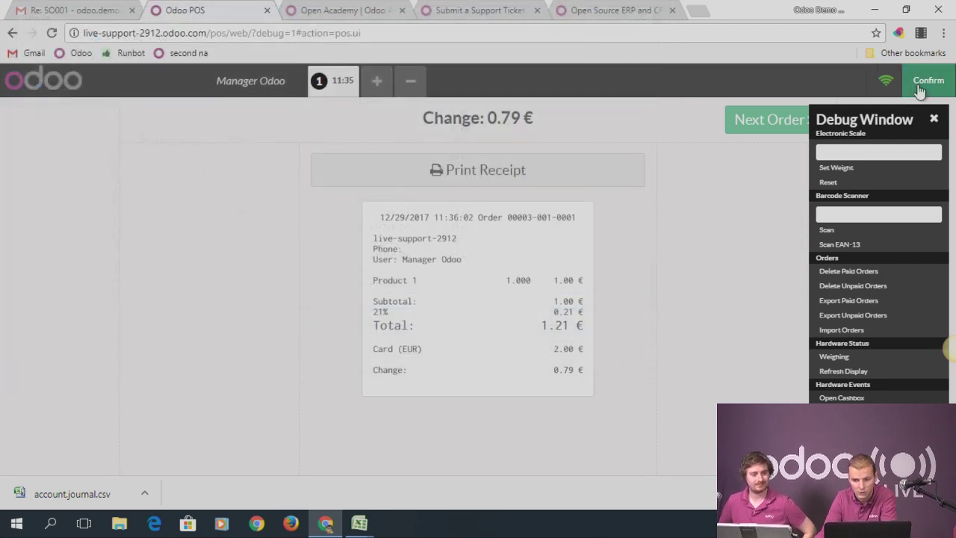
click(918, 88)
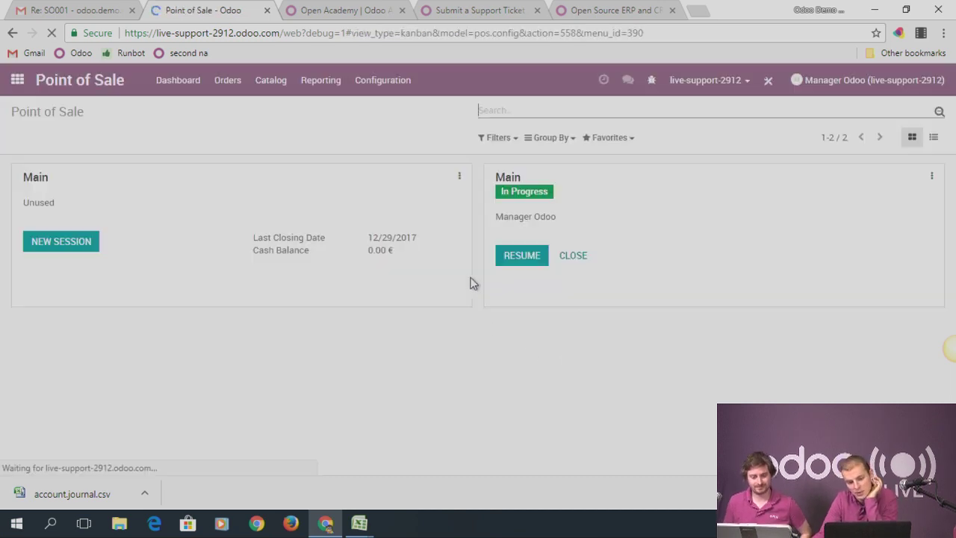
In Accounting, open customer invoice INV/2017/0002 for the POS order
click(13, 81)
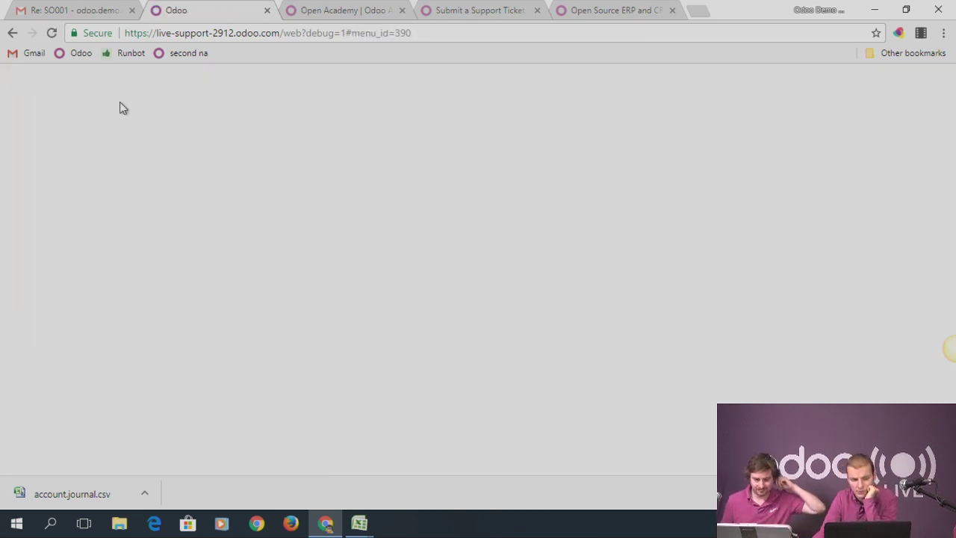
click(16, 81)
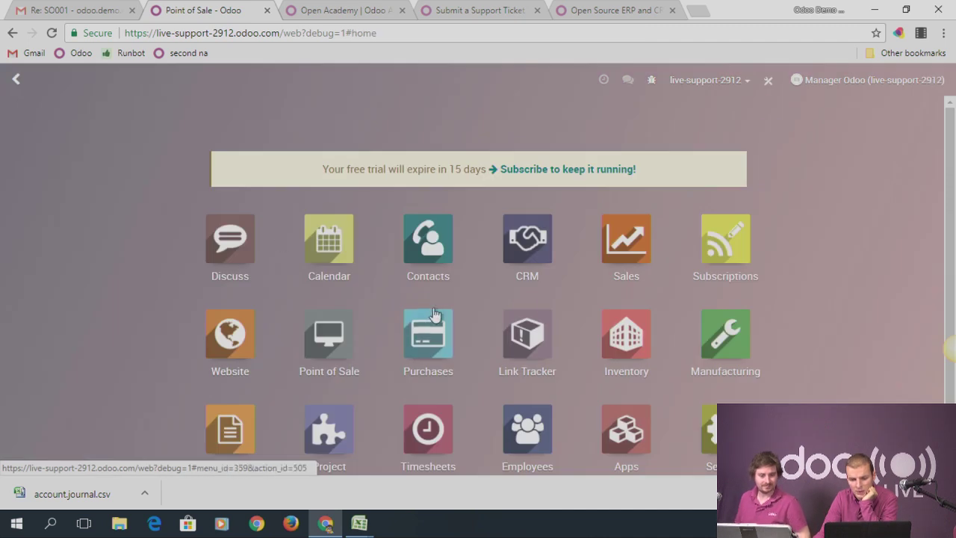
scroll(431, 314, down, 1)
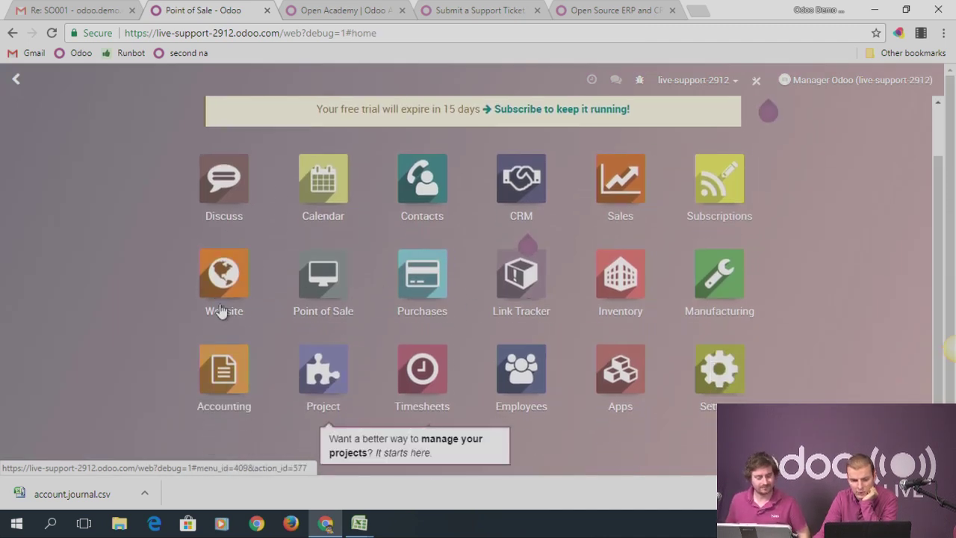
click(228, 372)
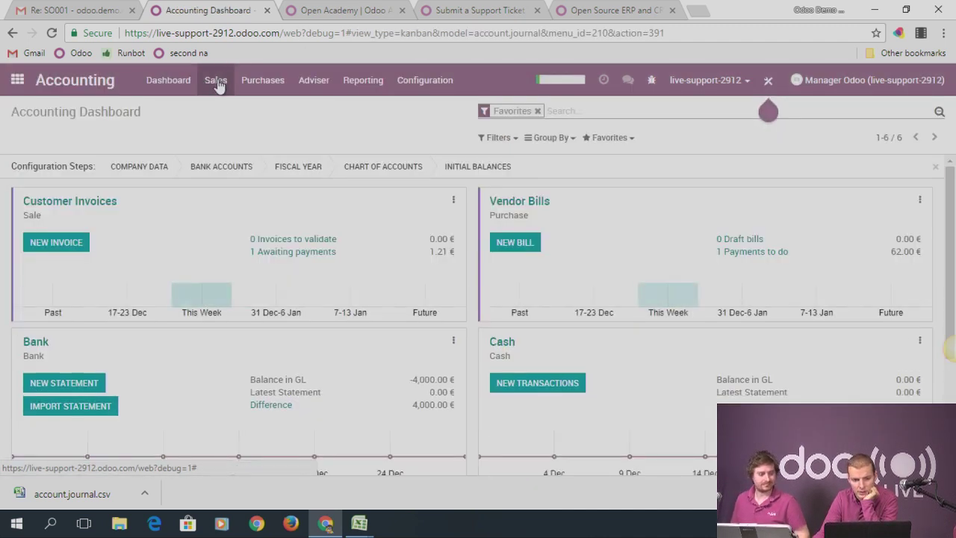
click(217, 83)
click(241, 128)
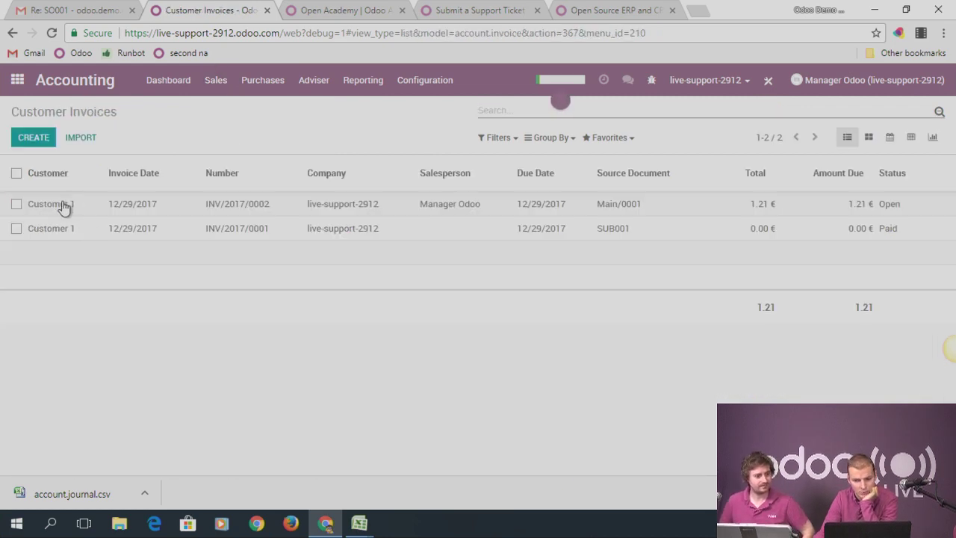
click(64, 207)
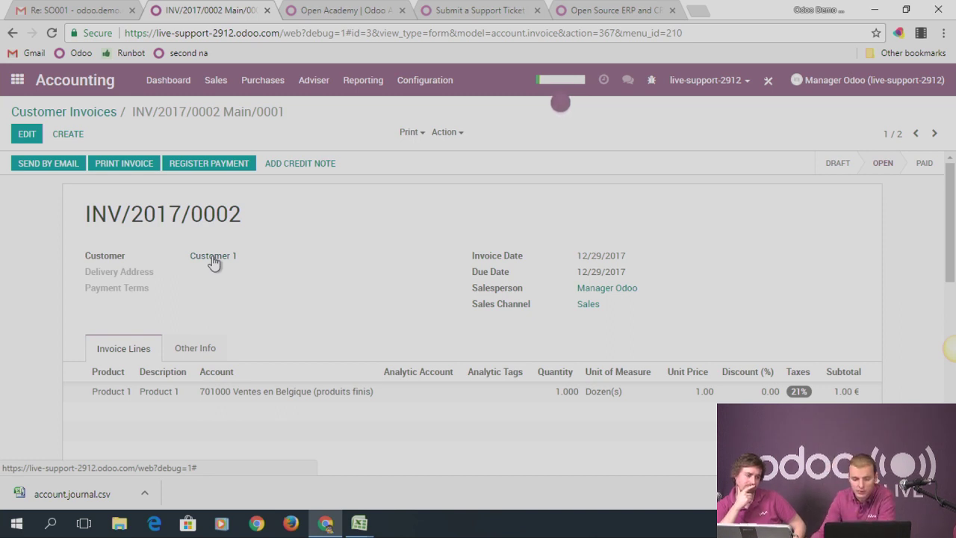
Switch to the Sales app and bring up its product catalog options
click(221, 88)
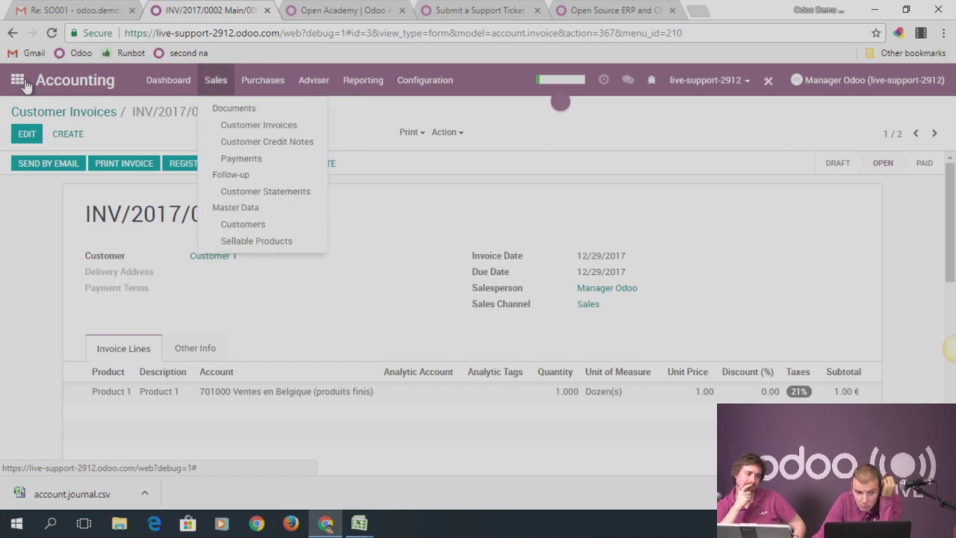
click(17, 80)
click(626, 249)
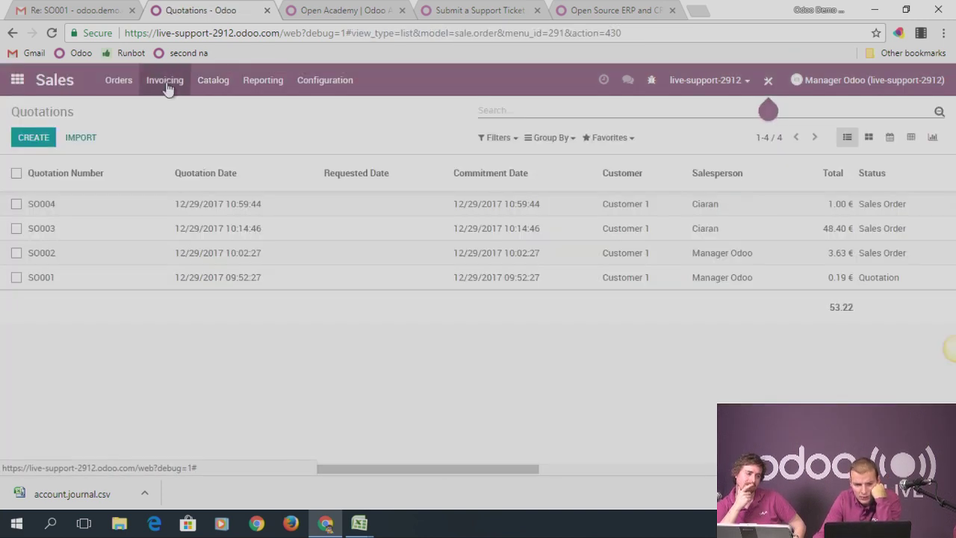
click(213, 88)
Search Product 1's technical field list for 'analytic' fields using the debug View Fields
click(222, 109)
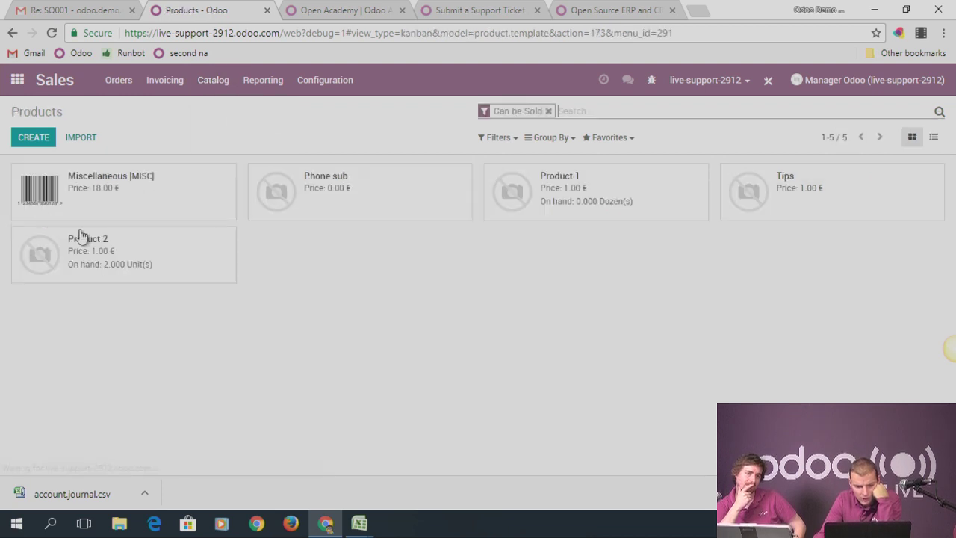
click(626, 194)
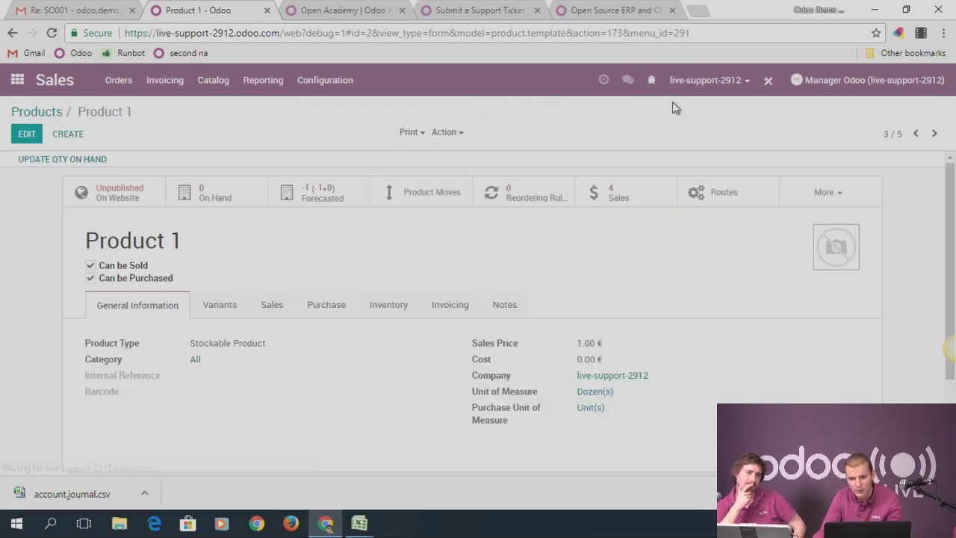
click(651, 80)
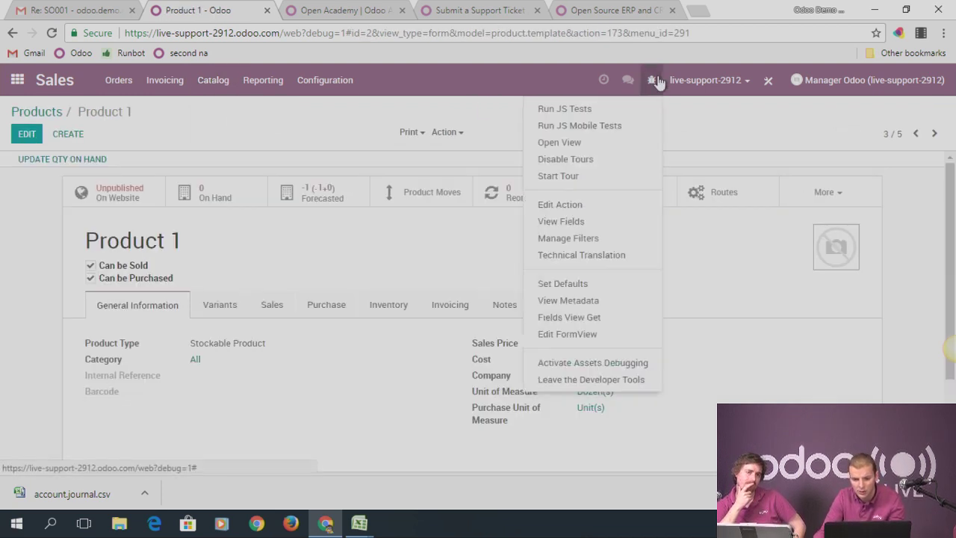
click(581, 222)
key(ctrl+f)
text(ana)
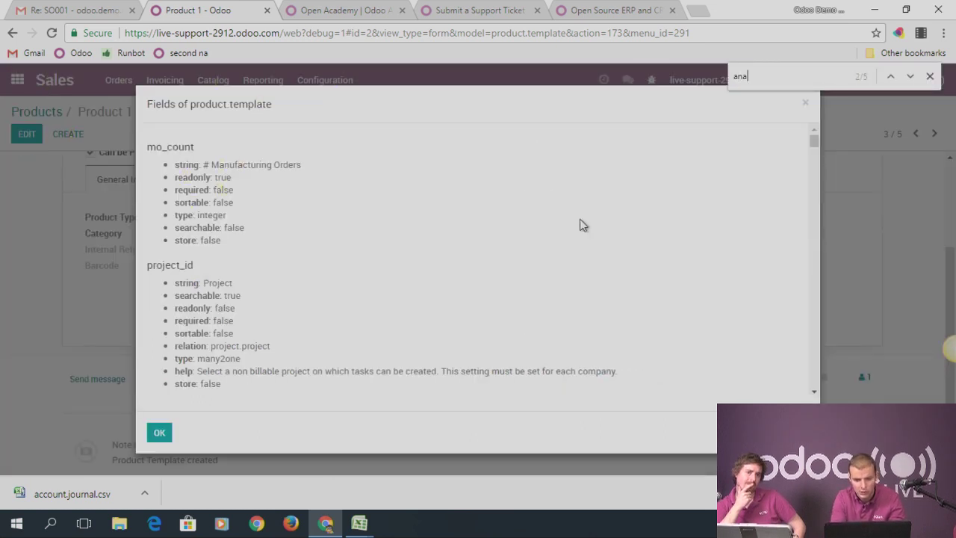
text(lytic)
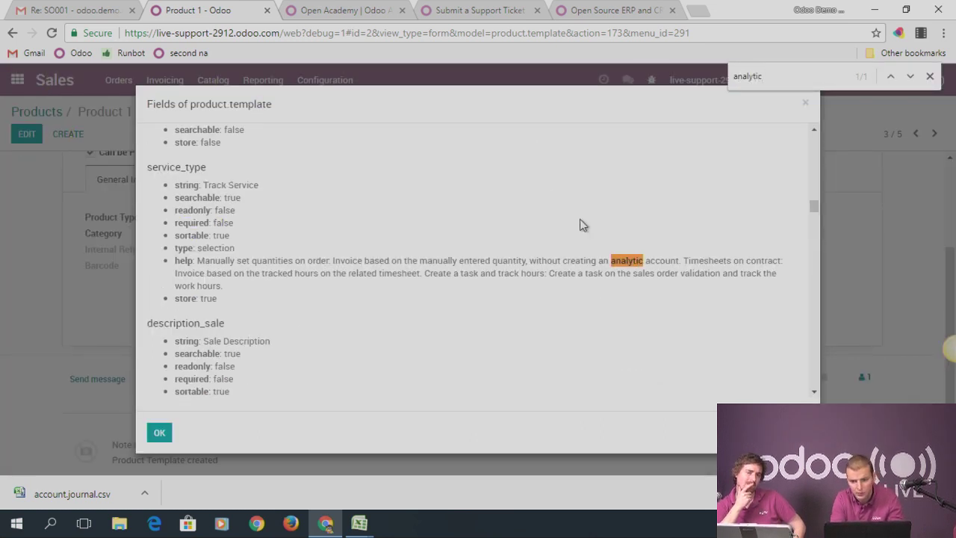
text( ac)
key(BackSpace)
key(BackSpace)
key(BackSpace)
key(BackSpace)
key(BackSpace)
key(BackSpace)
key(BackSpace)
key(BackSpace)
key(BackSpace)
key(BackSpace)
key(BackSpace)
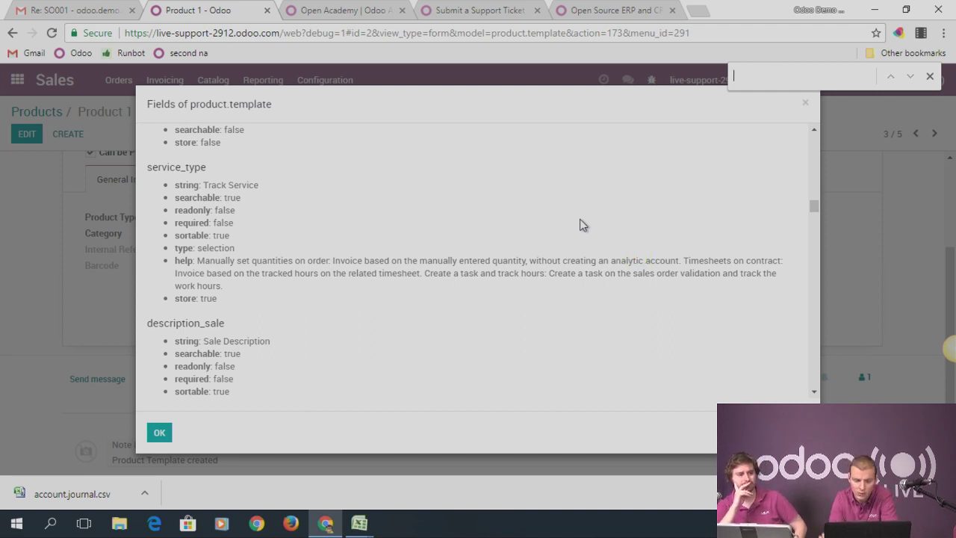
click(804, 104)
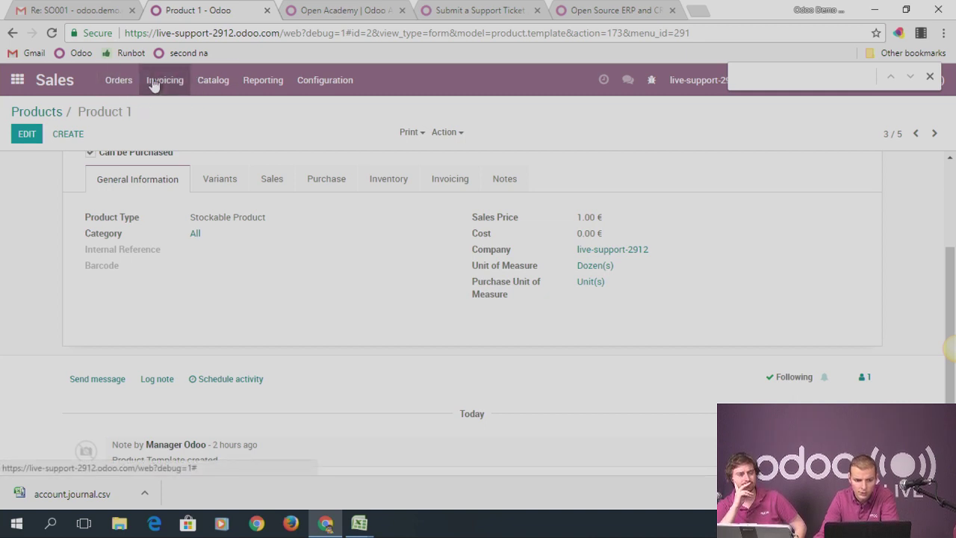
Open the Sales customers list from the Orders menu
click(212, 80)
click(250, 81)
mouse_move(130, 81)
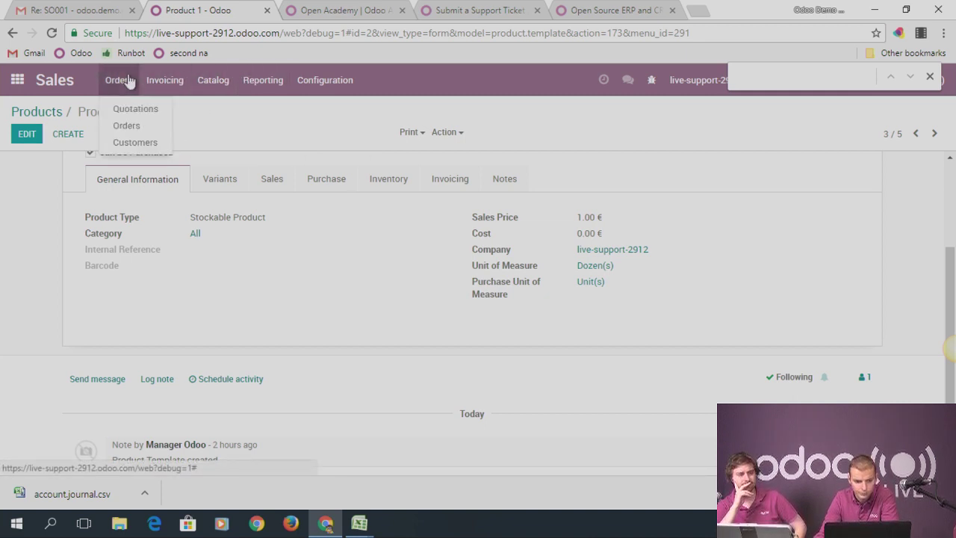
click(152, 144)
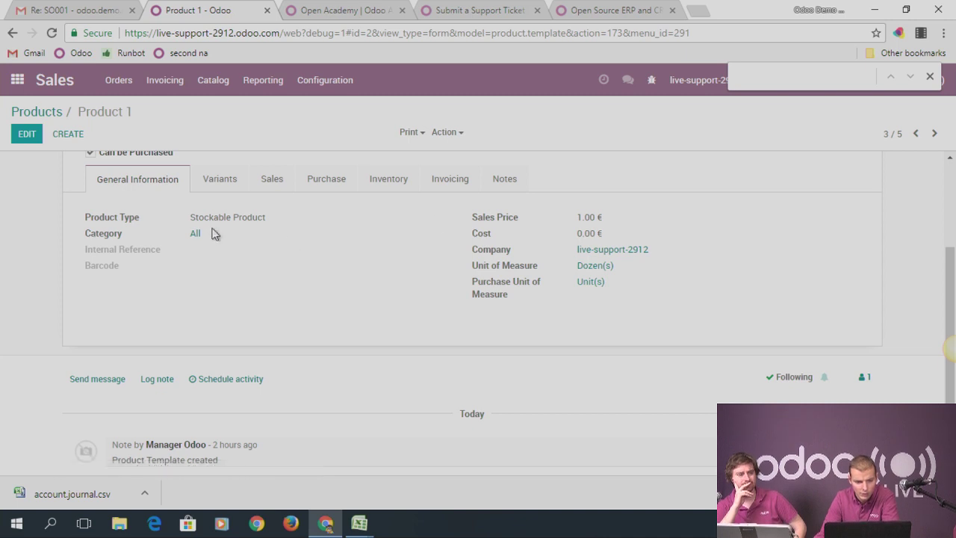
Search Customer 1's technical fields for 'analy' to find its analytic account link
click(394, 174)
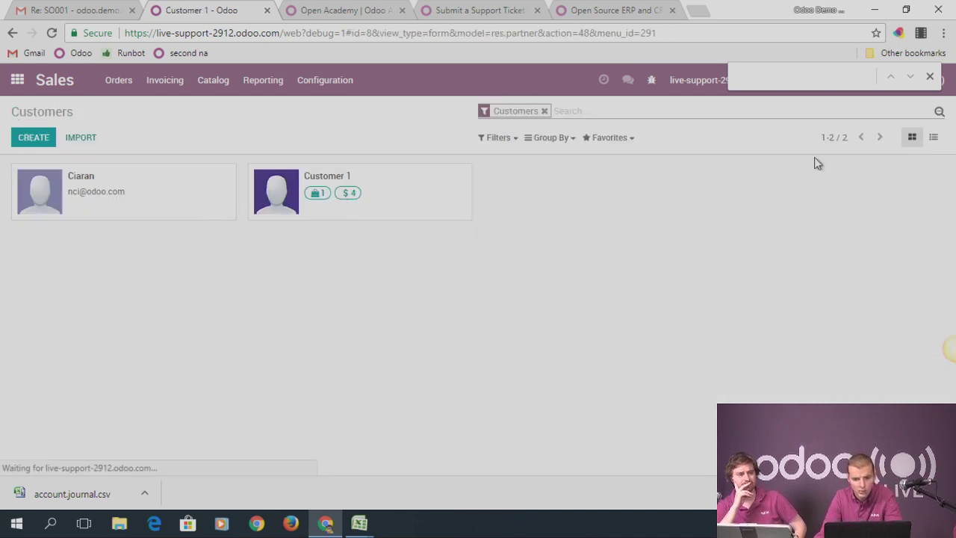
click(652, 80)
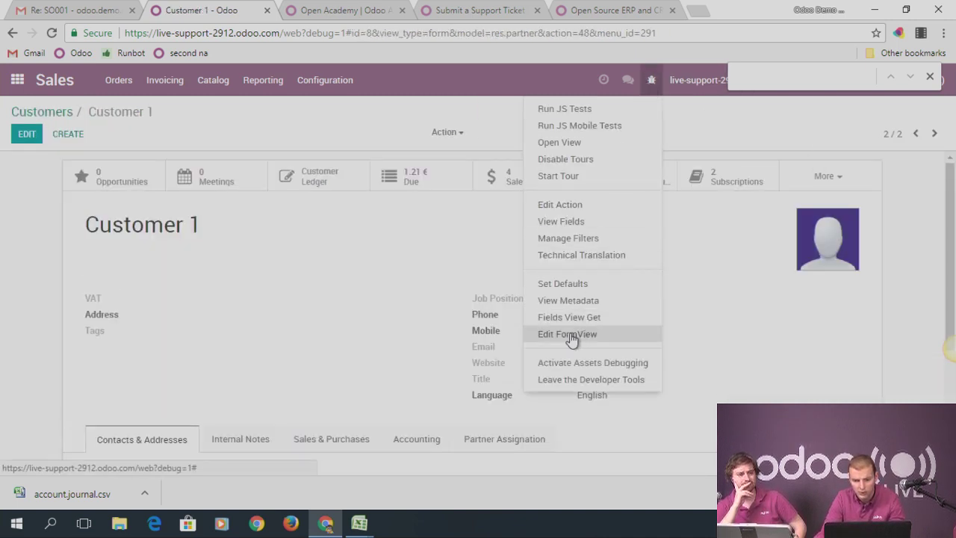
click(560, 222)
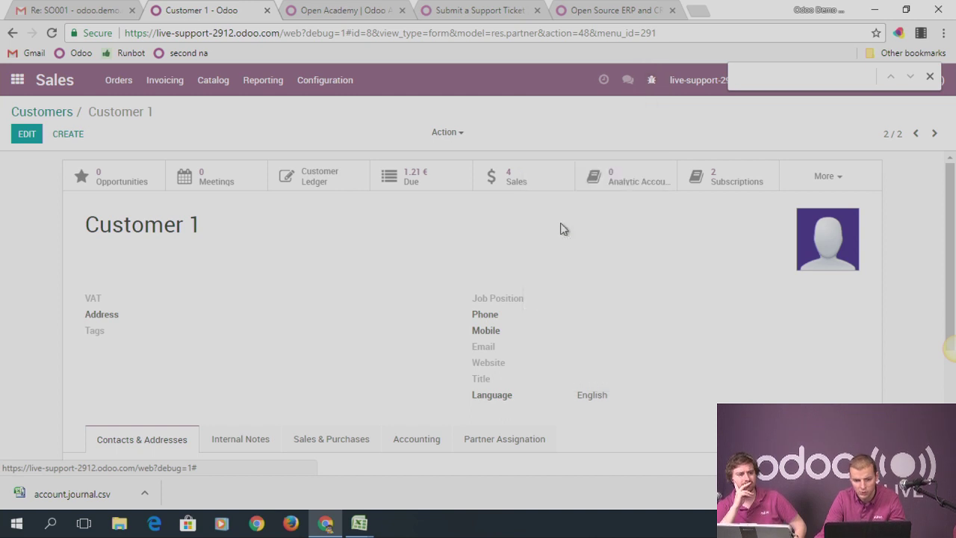
text(analy)
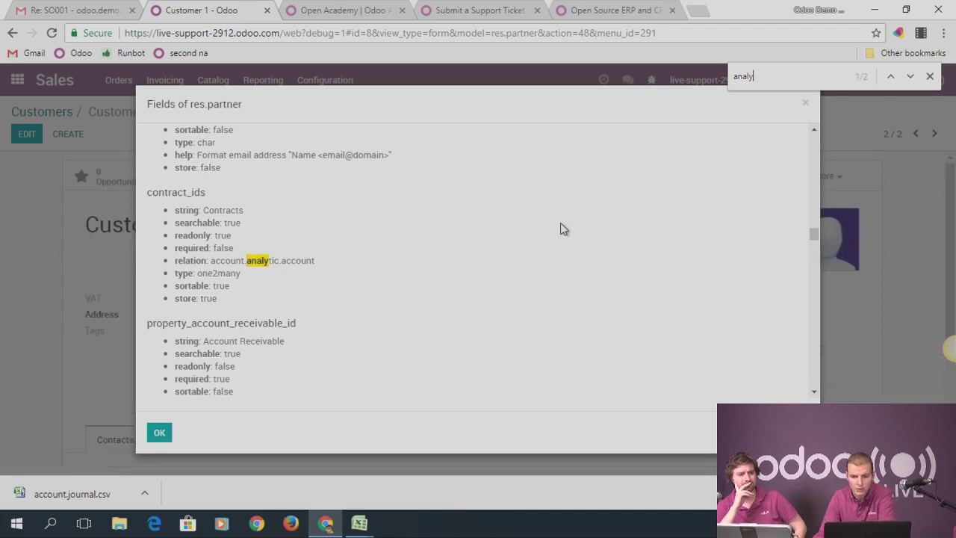
click(805, 103)
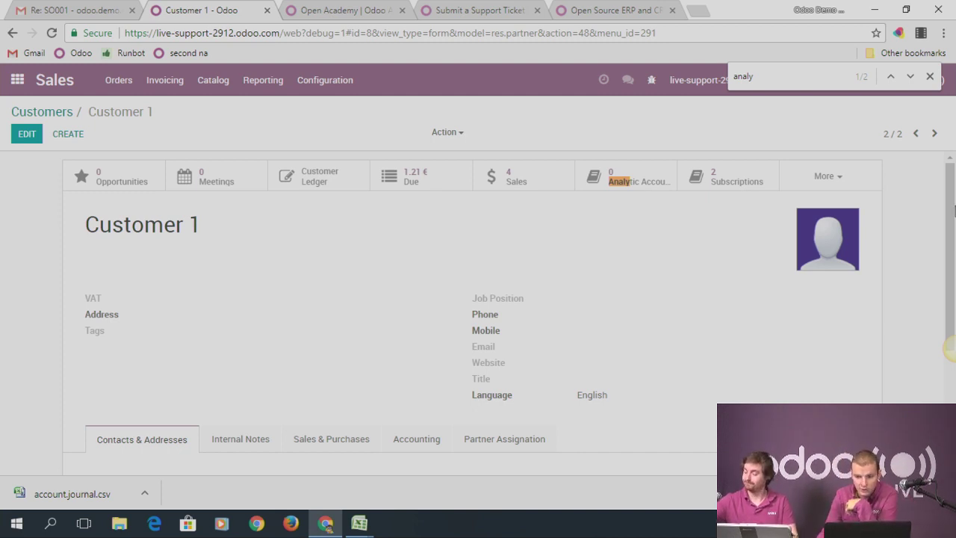
Open a Chrome window under the demo partner profile and close its extra Google and MSN tabs
click(820, 9)
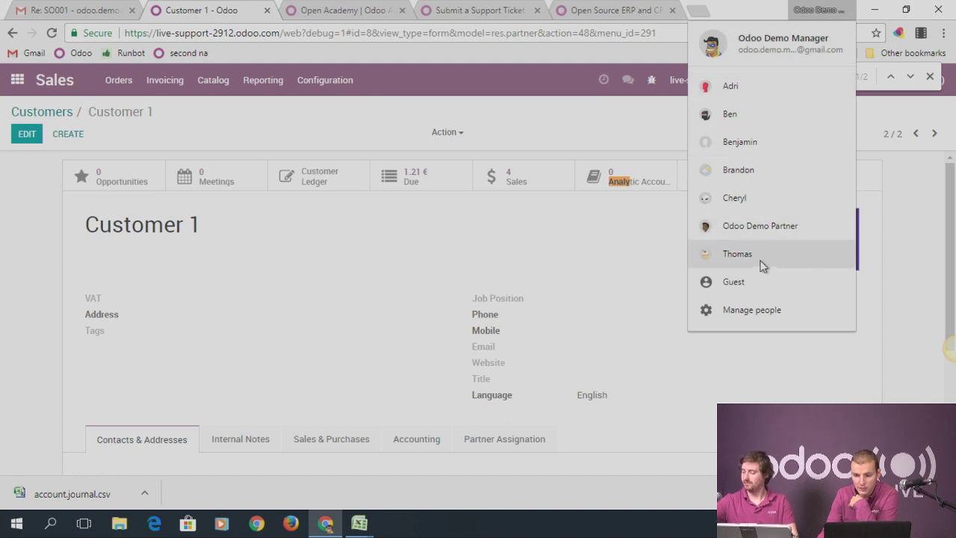
click(769, 228)
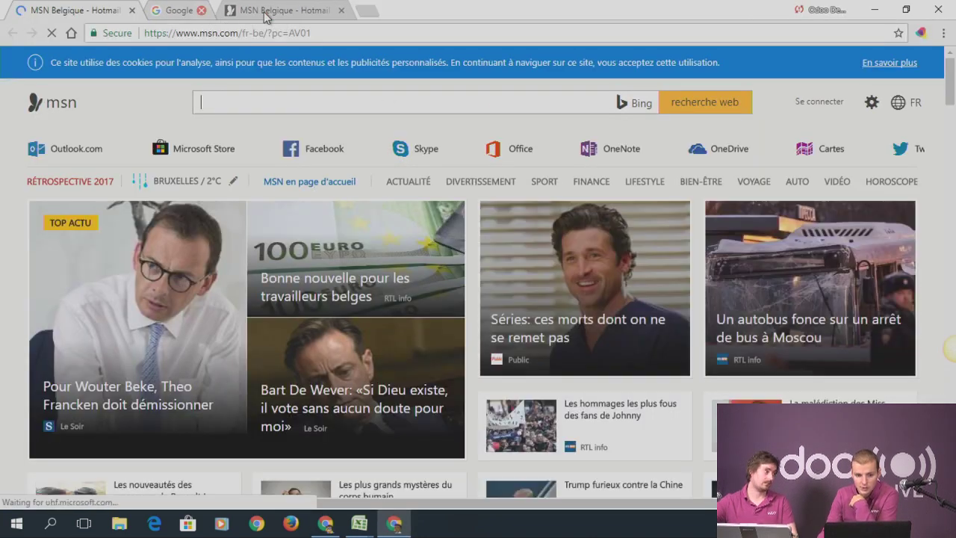
click(266, 10)
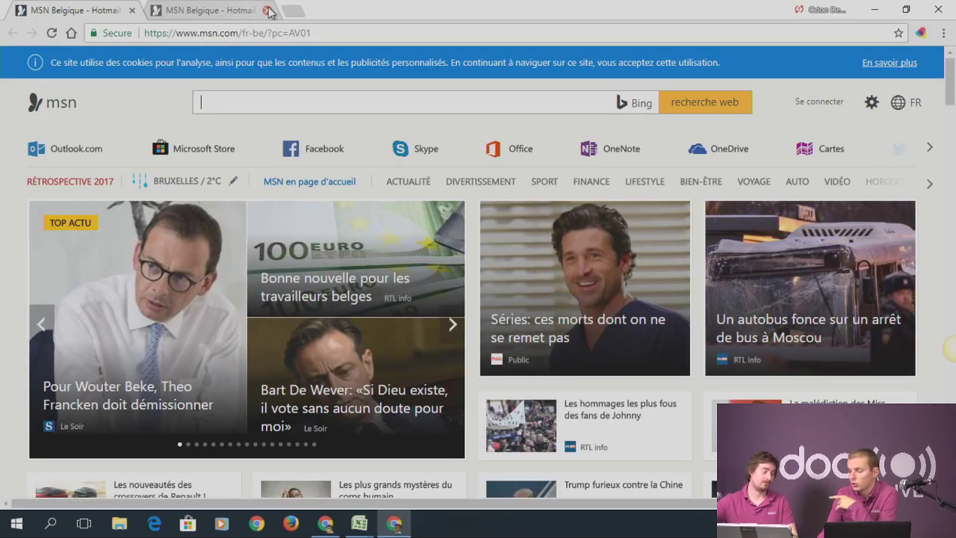
click(265, 10)
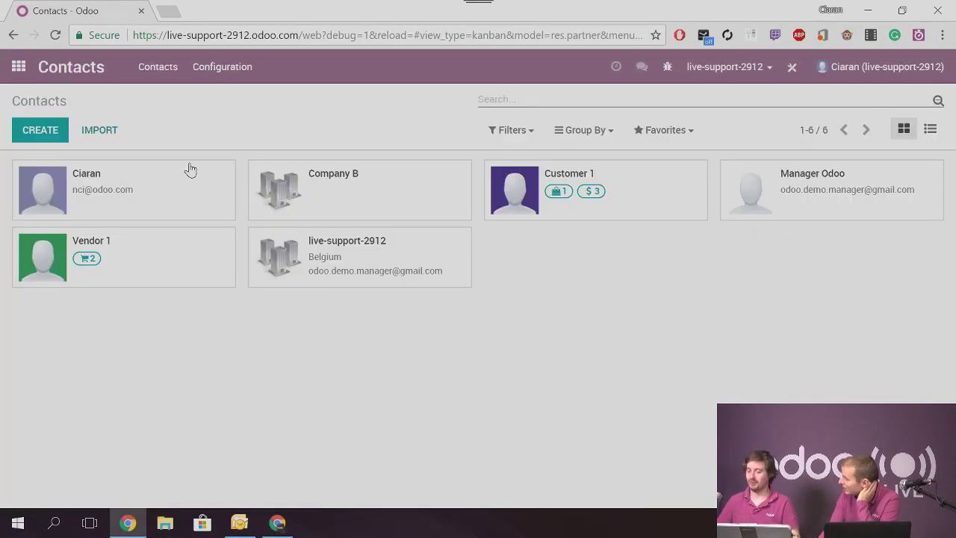
Create and save individual contact 'Portal test' with an e-mail address, lowercasing the mistaken capital O
click(41, 133)
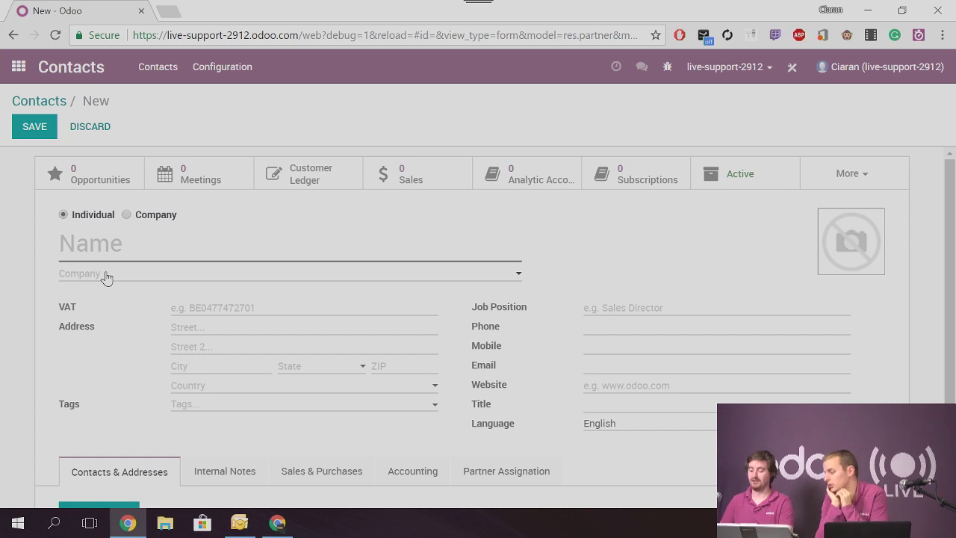
mouse_move(107, 277)
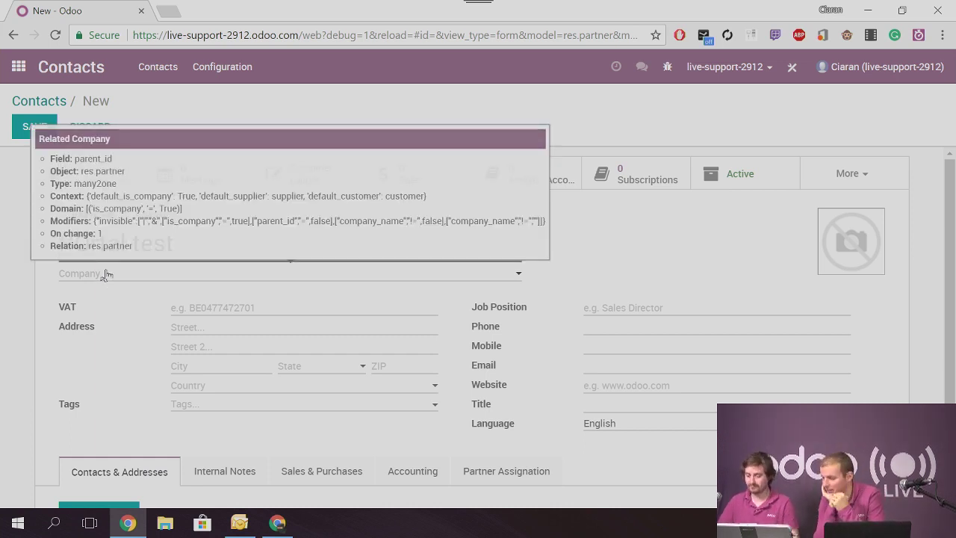
click(590, 365)
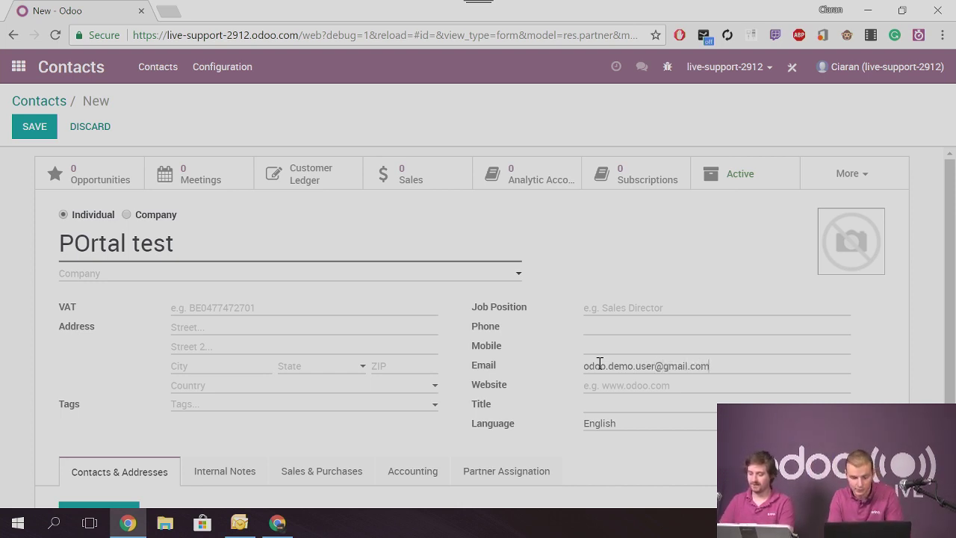
click(94, 248)
key(BackSpace)
text(o)
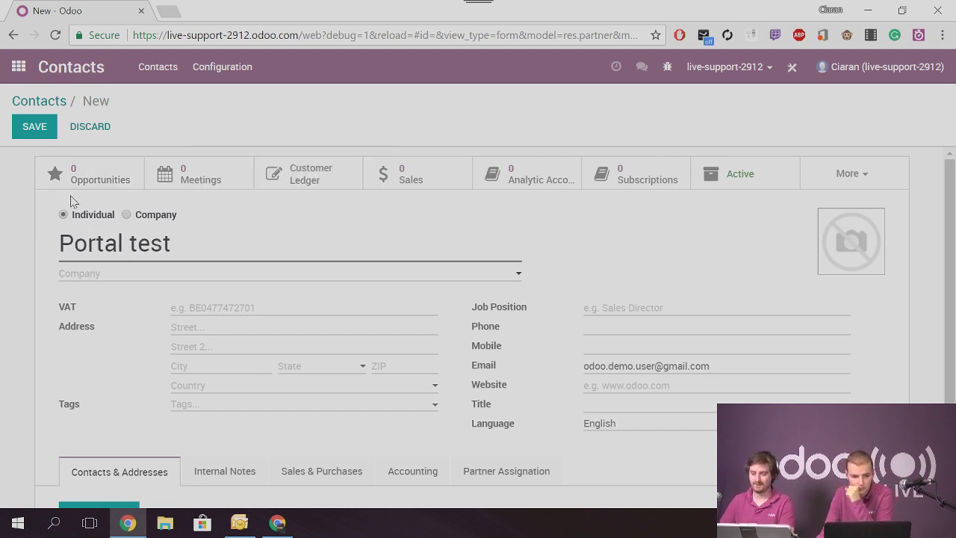
click(35, 124)
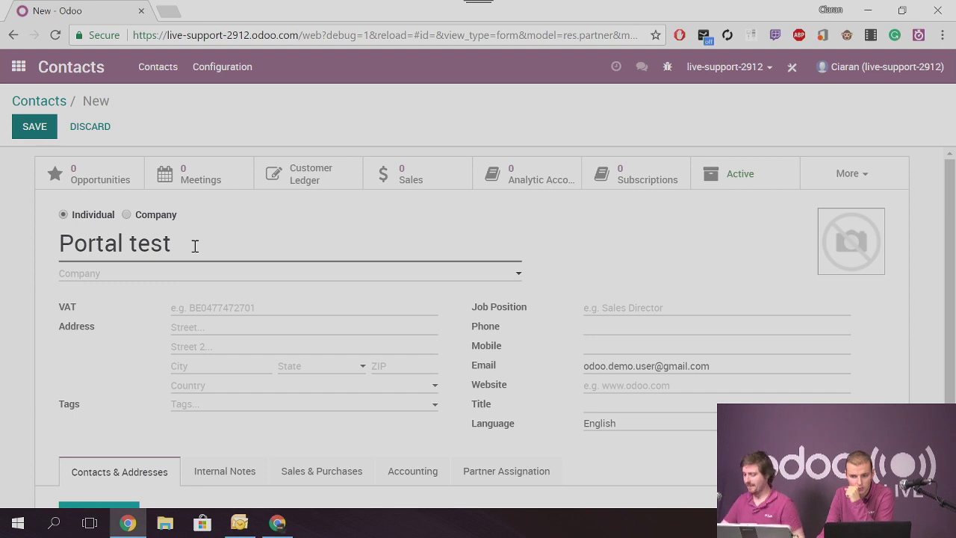
Go to the Project app from the apps home screen
click(18, 67)
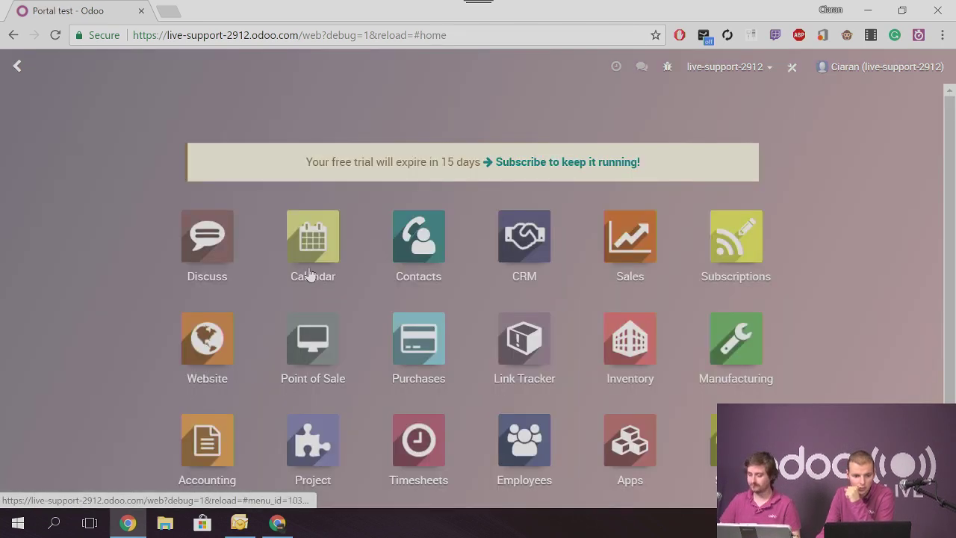
scroll(210, 357, down, 1)
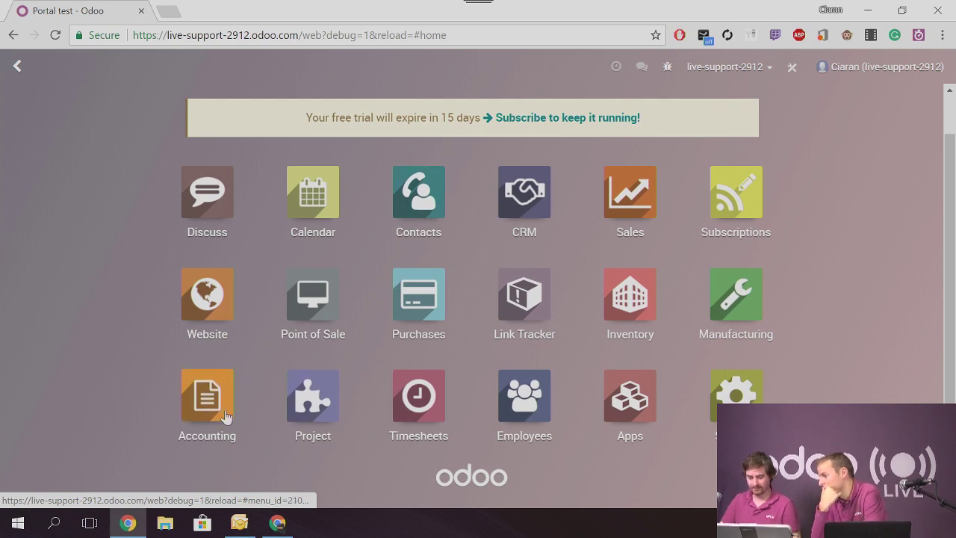
click(304, 413)
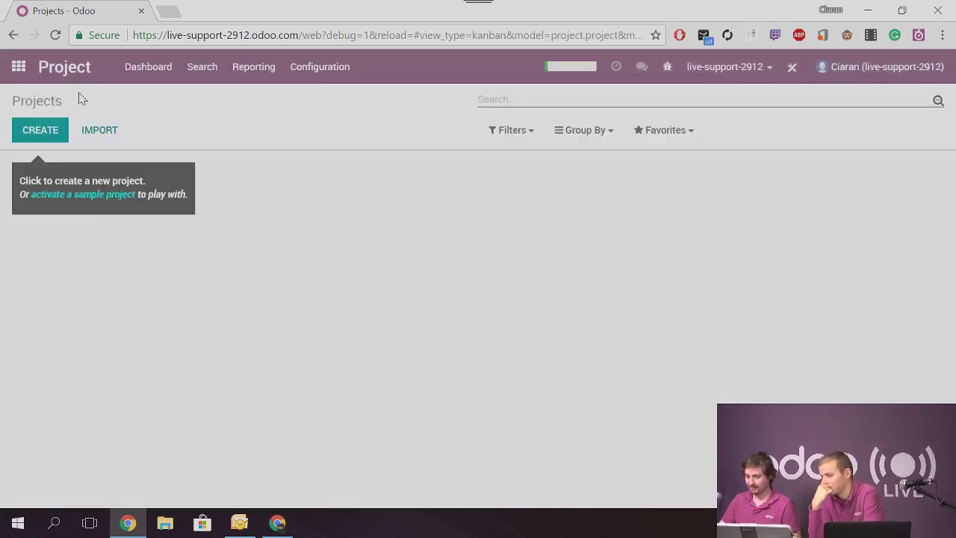
click(19, 67)
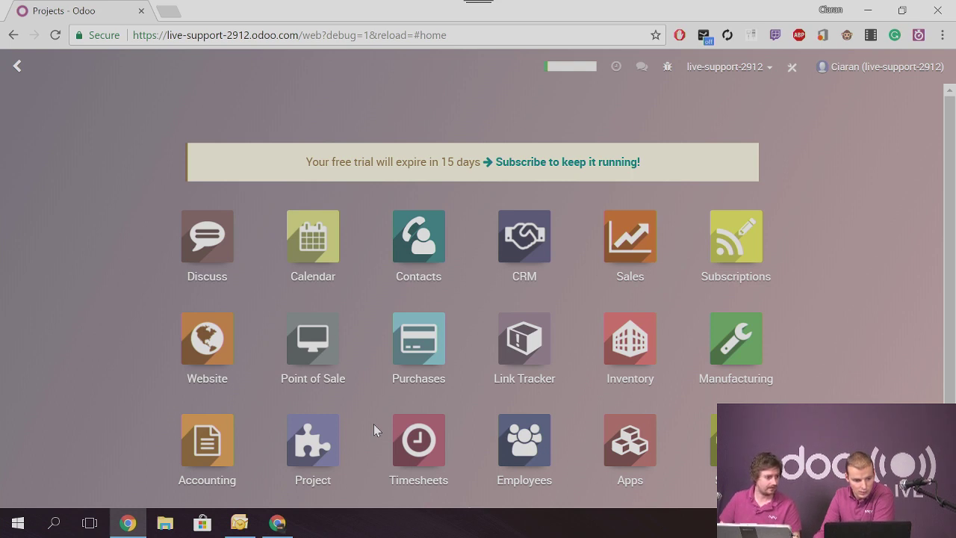
click(313, 440)
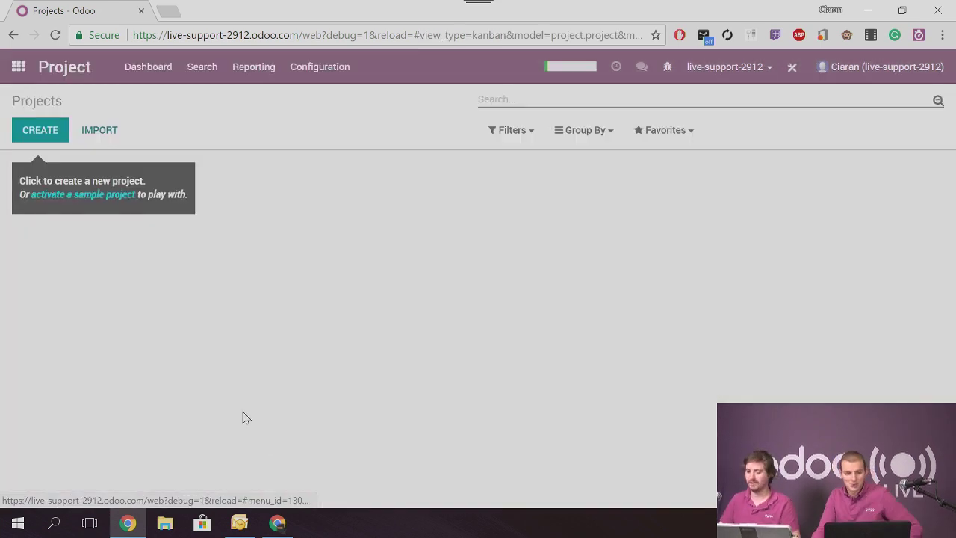
Create project test1 with e-mail alias 'test' and timesheets allowed
click(53, 136)
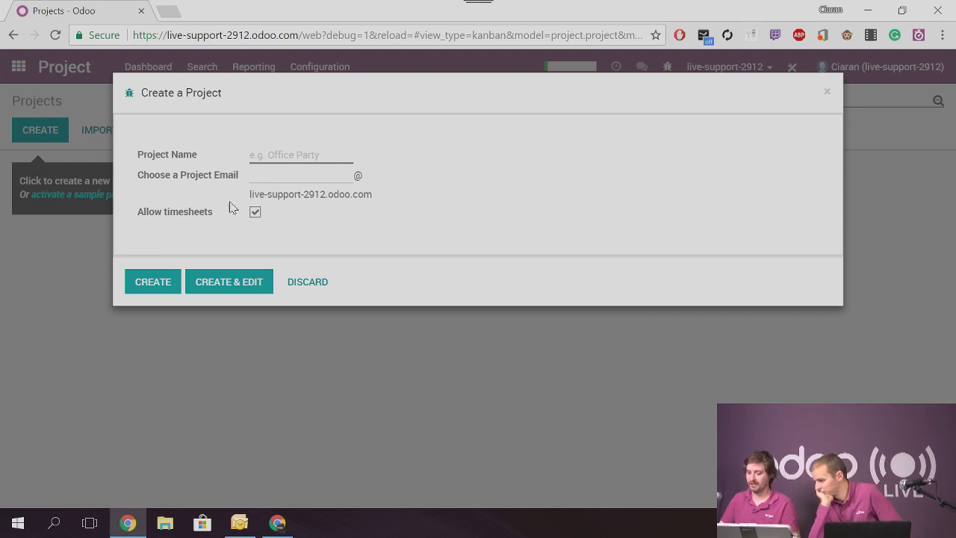
click(268, 157)
text(test1)
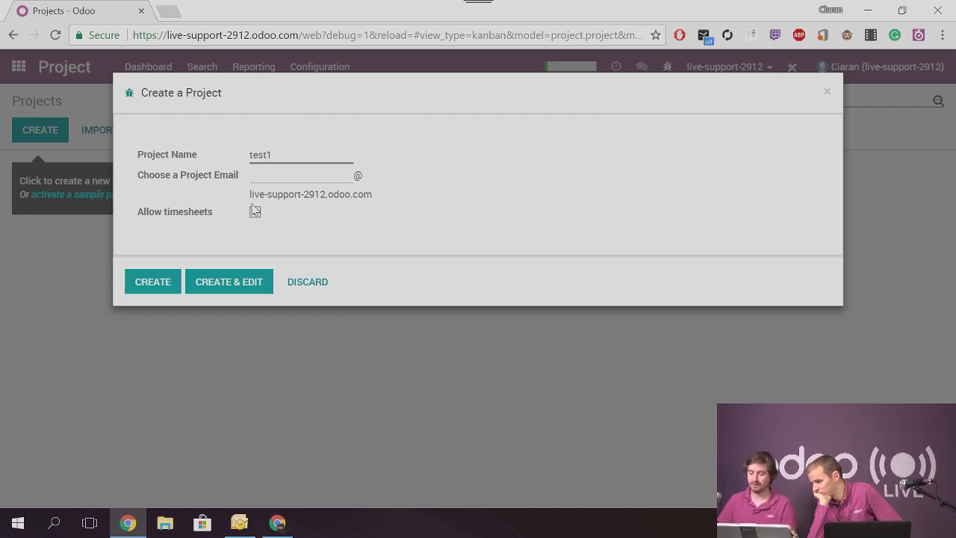
text(test)
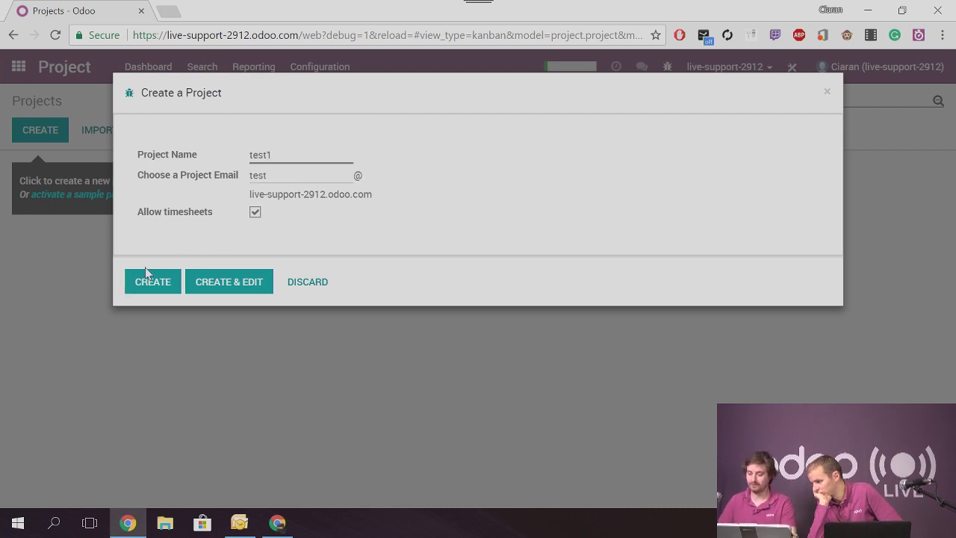
click(153, 282)
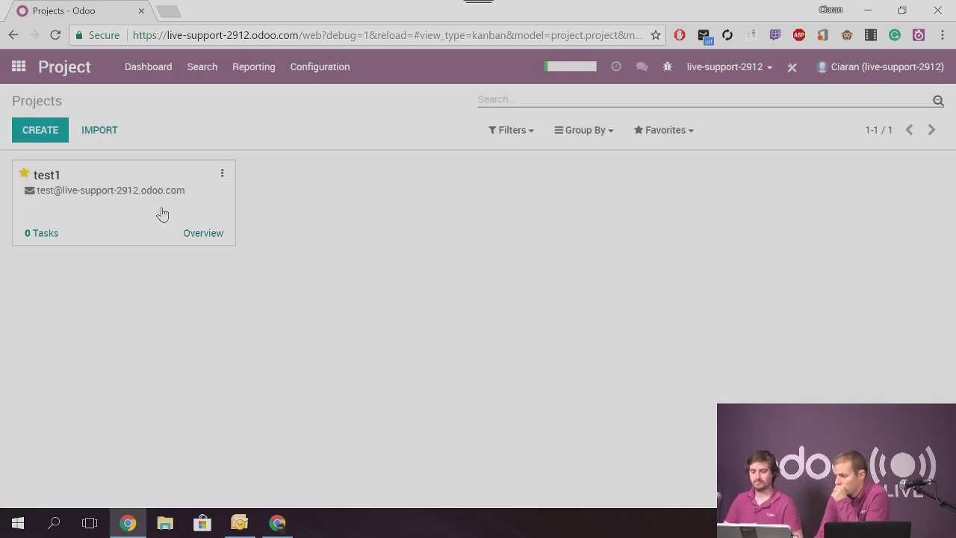
Start a new task 'portal test' in project test1, leaving the assignee unchanged
click(164, 212)
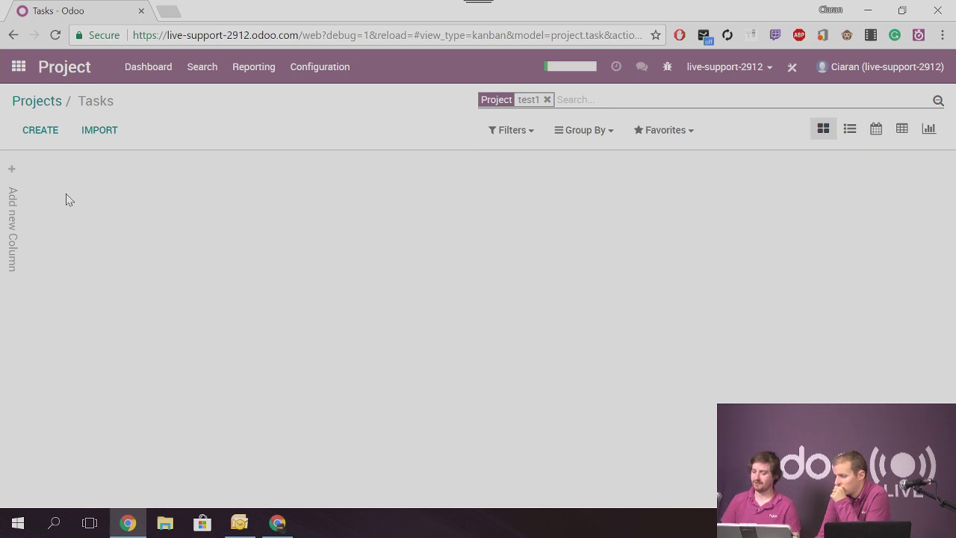
click(49, 134)
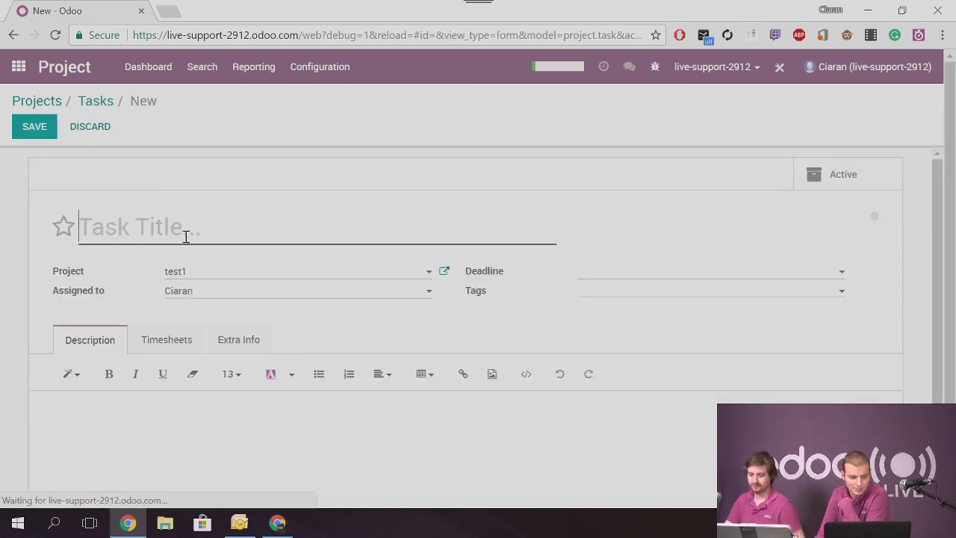
text(port)
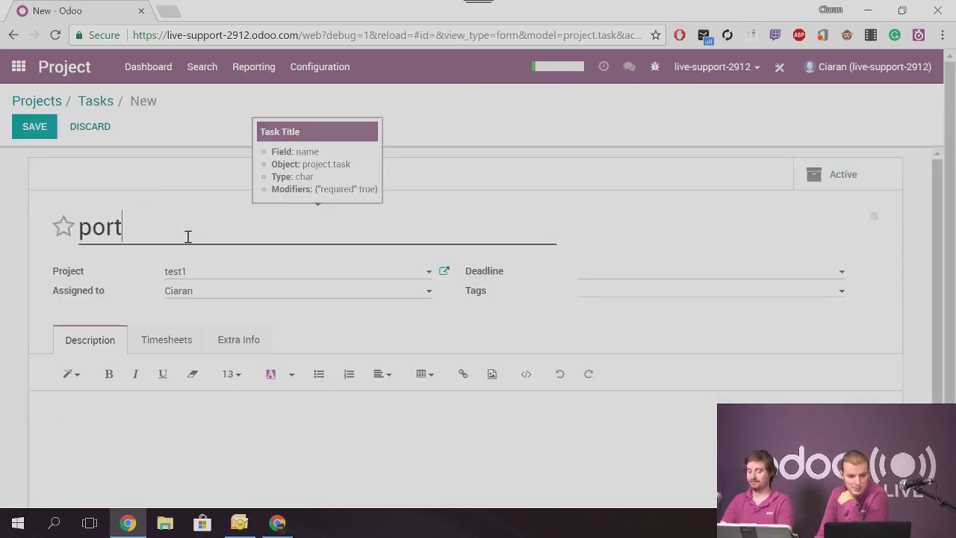
text(al test)
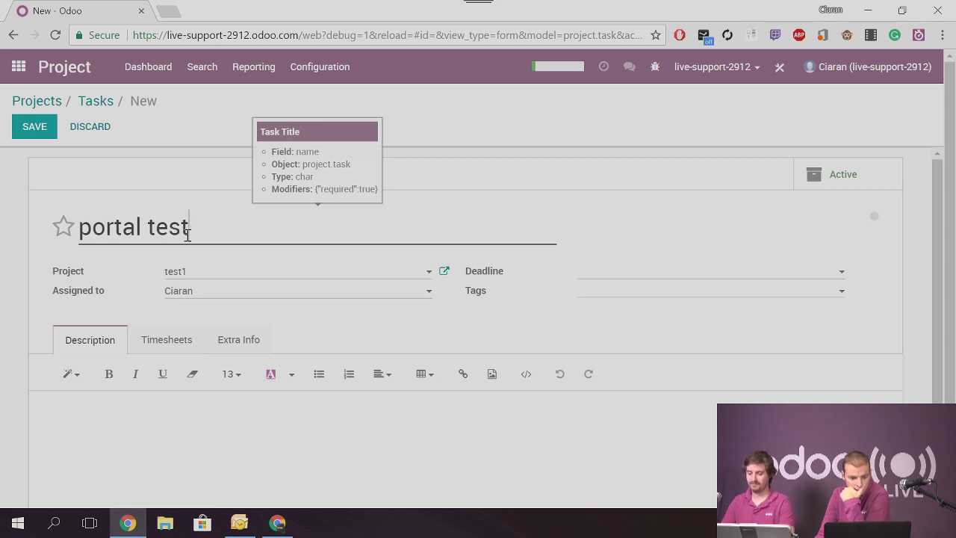
click(227, 293)
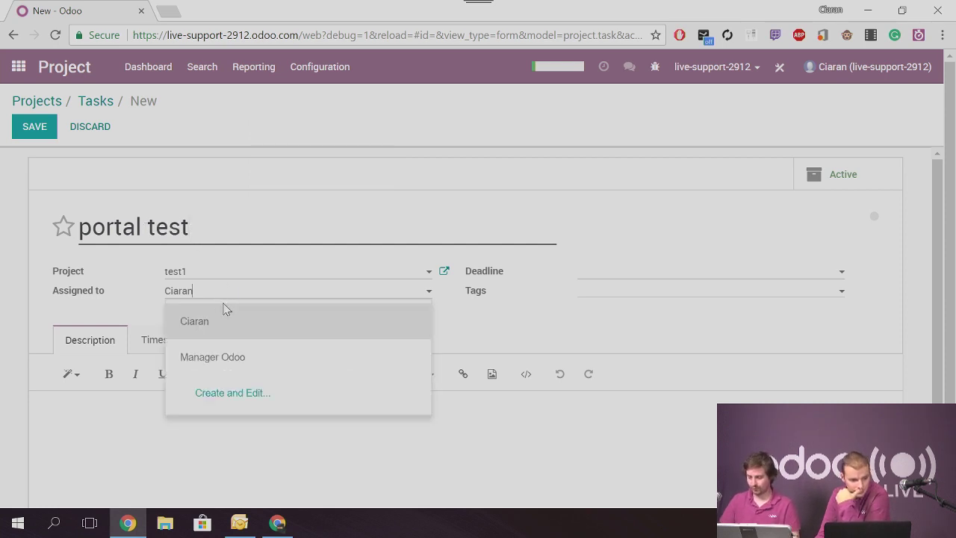
click(225, 295)
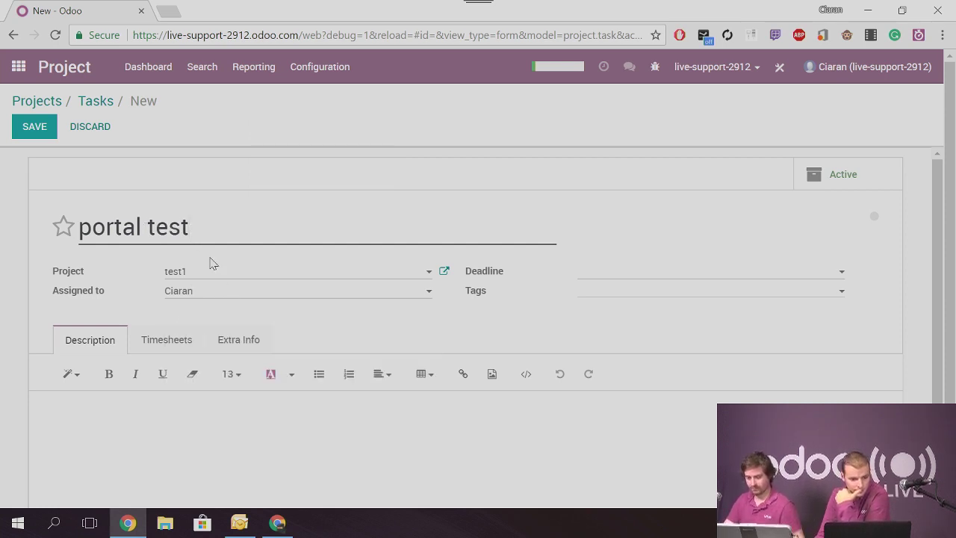
click(190, 351)
scroll(241, 348, down, 1)
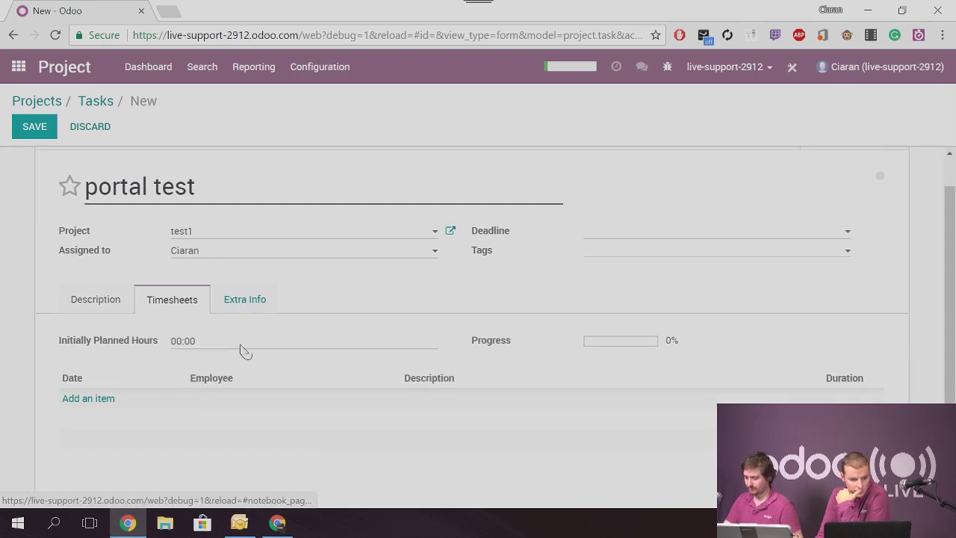
click(258, 216)
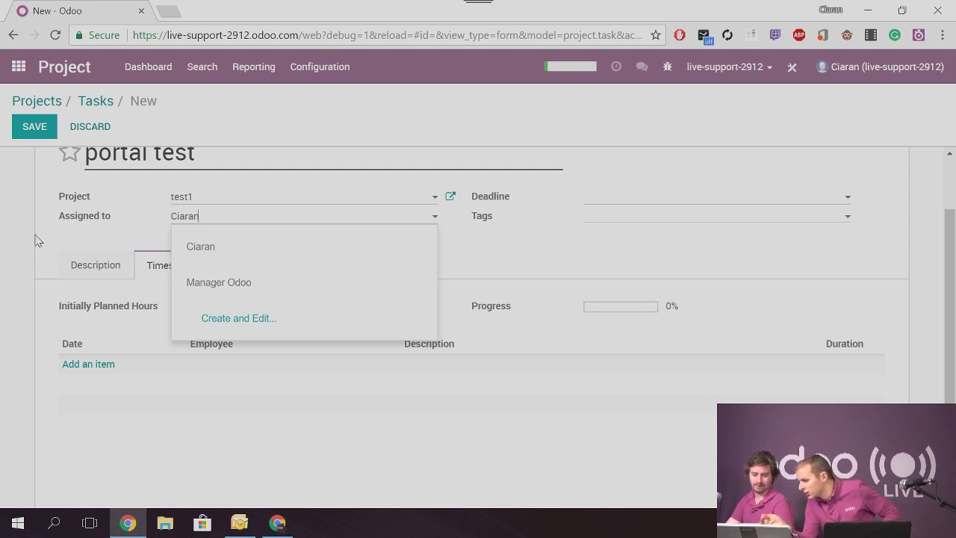
click(36, 240)
scroll(64, 262, up, 1)
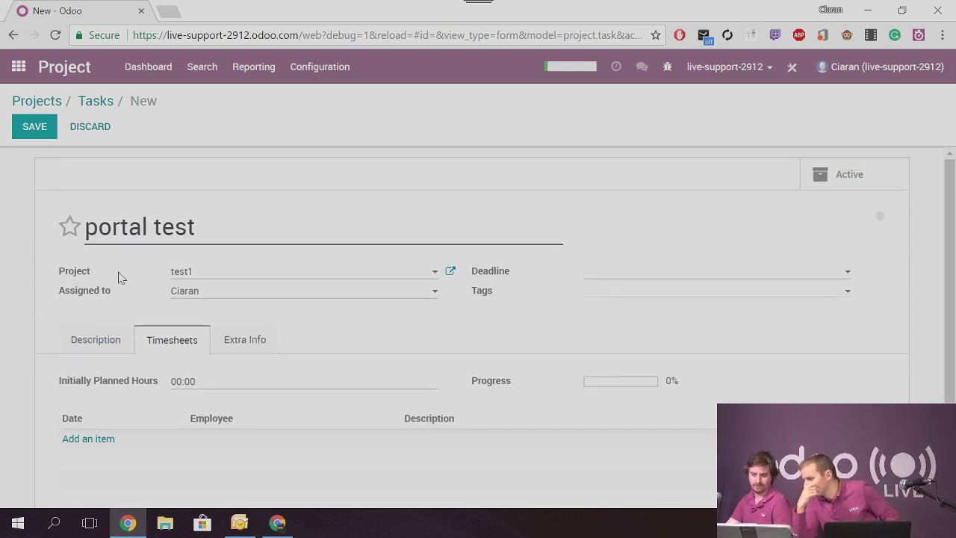
Set Portal test as the task's customer in Extra Info, save, and return home
click(244, 340)
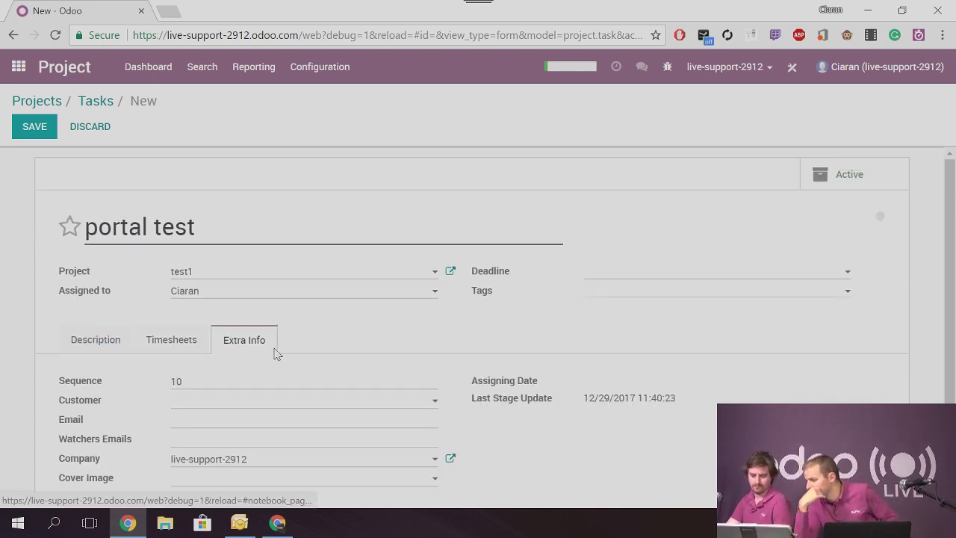
click(273, 404)
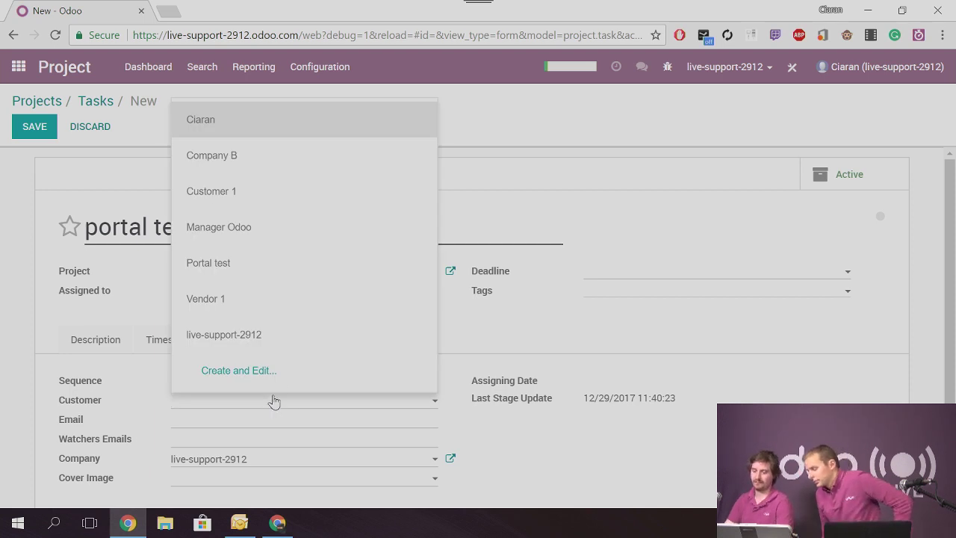
click(247, 266)
scroll(42, 386, down, 1)
scroll(41, 386, down, 1)
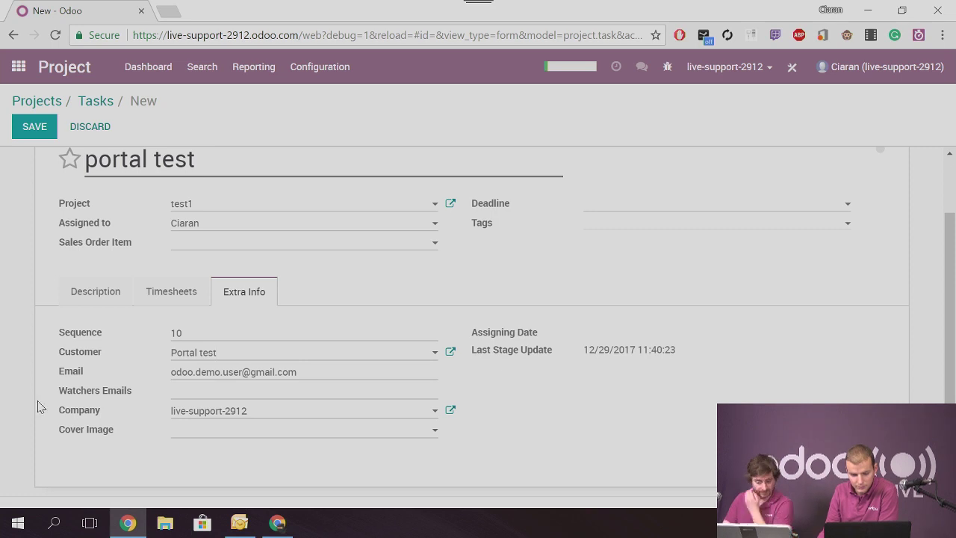
click(33, 126)
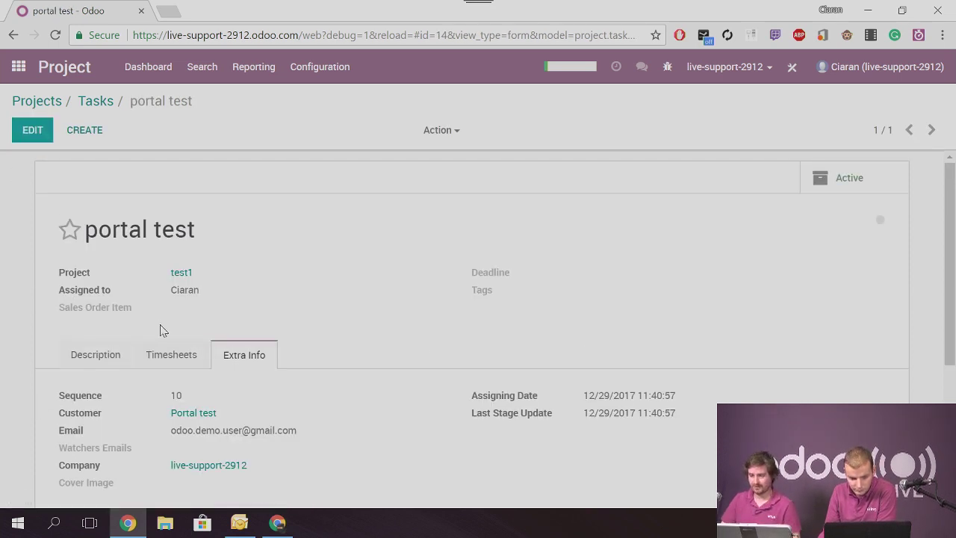
click(18, 66)
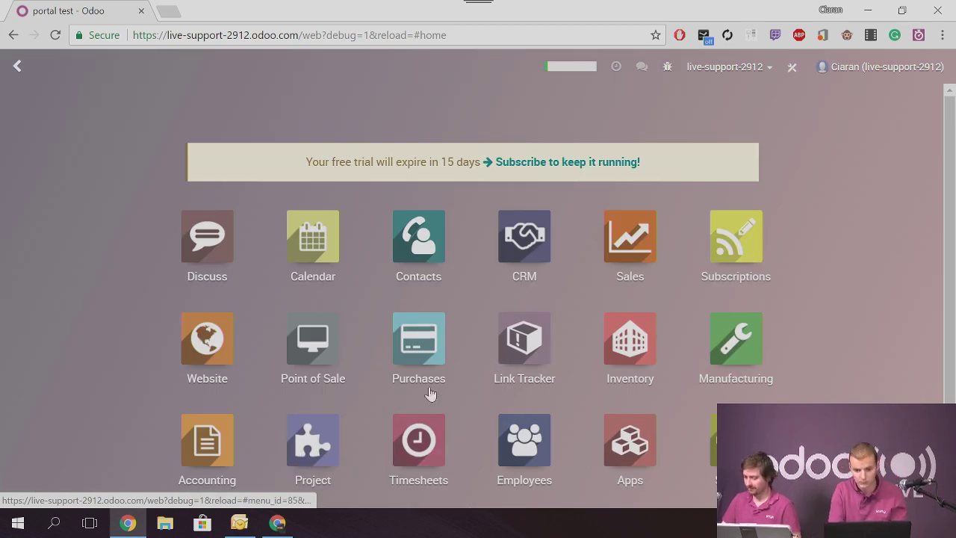
Open the Portal test contact record in the Contacts app
click(219, 360)
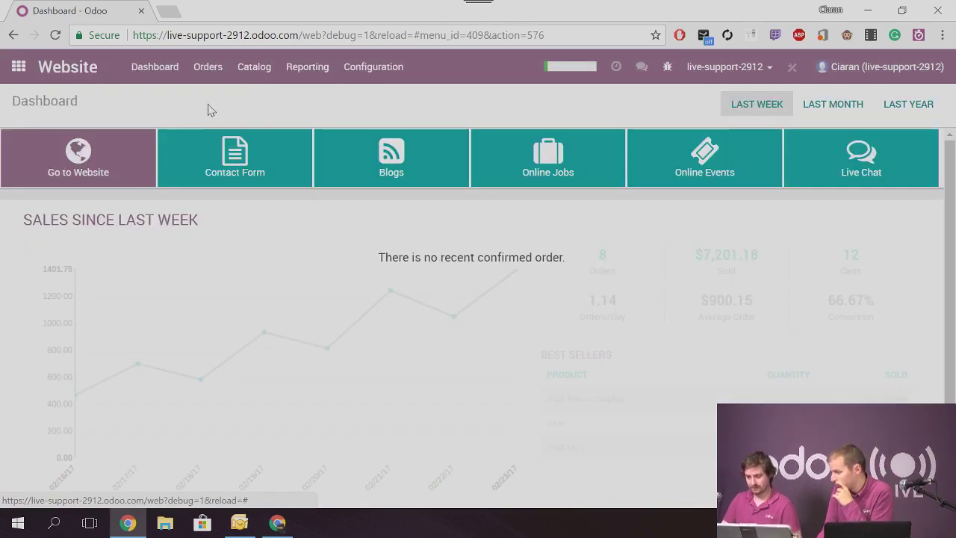
click(373, 67)
click(378, 105)
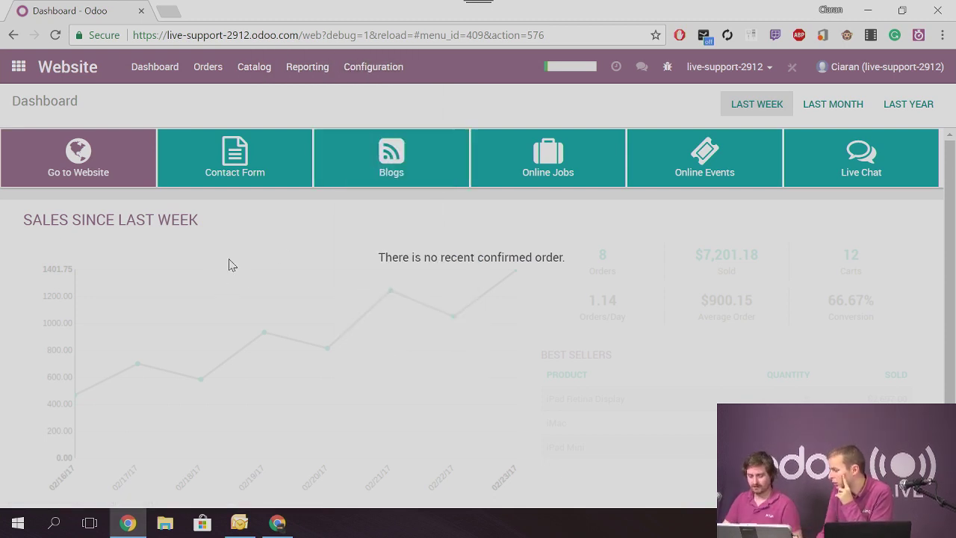
click(20, 66)
click(441, 256)
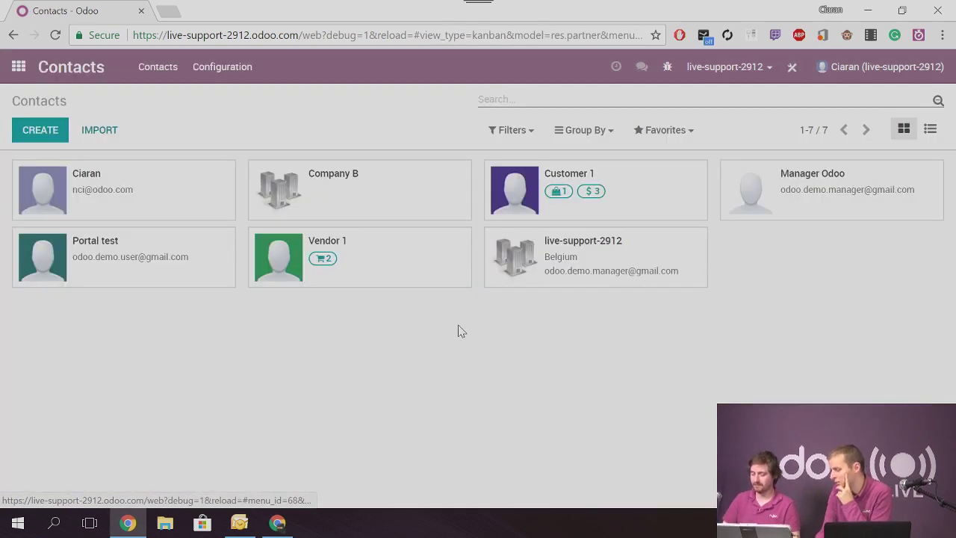
click(135, 268)
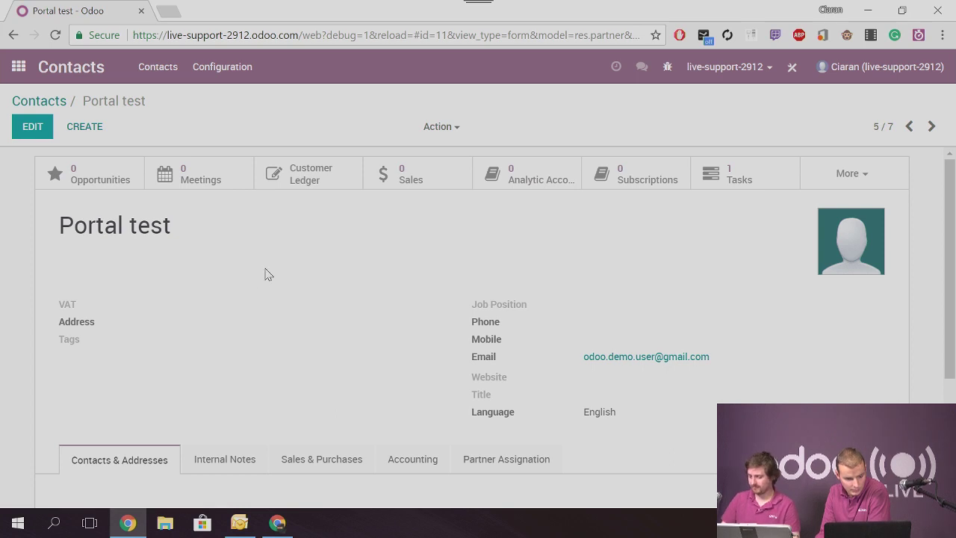
Grant Portal test portal access via Portal Access Management, apply, and return to Contacts
scroll(311, 304, down, 3)
scroll(391, 341, up, 3)
click(440, 126)
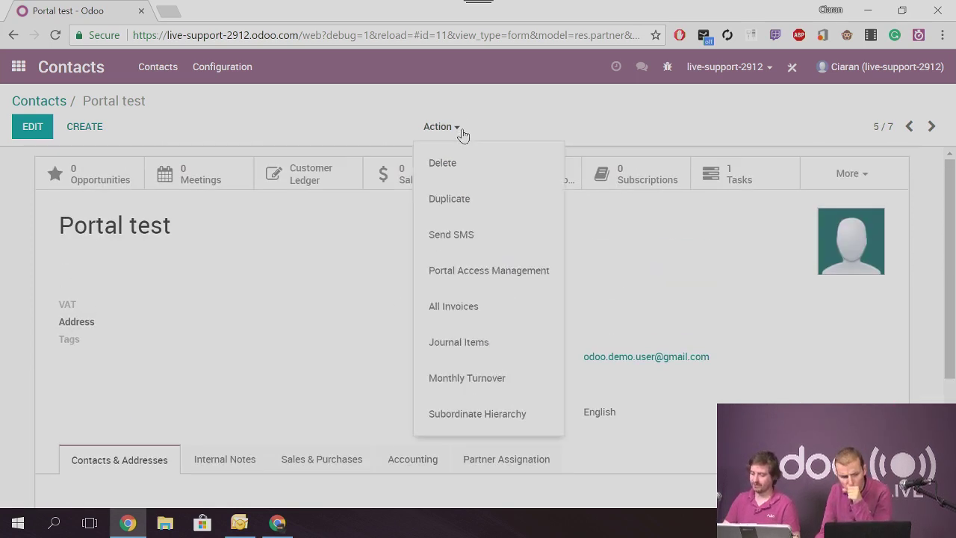
click(482, 272)
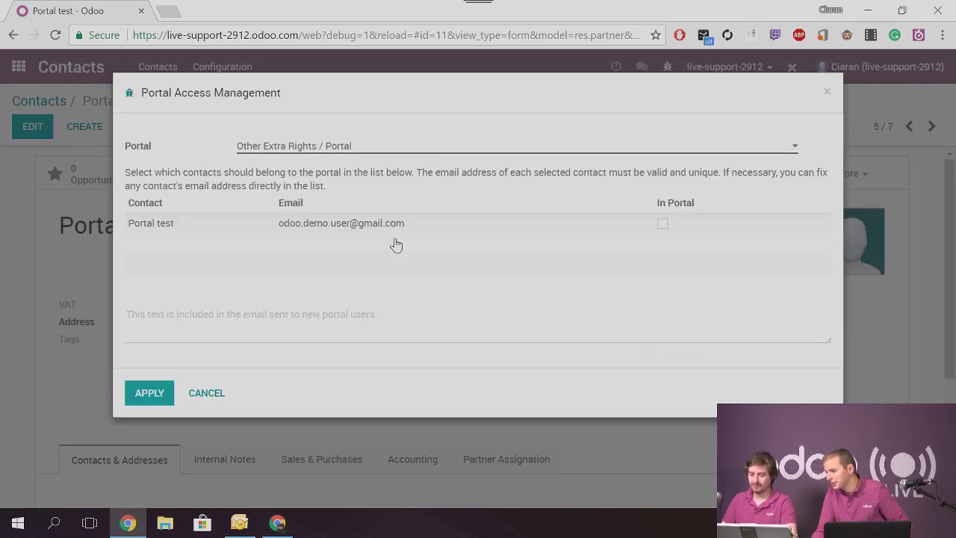
click(358, 146)
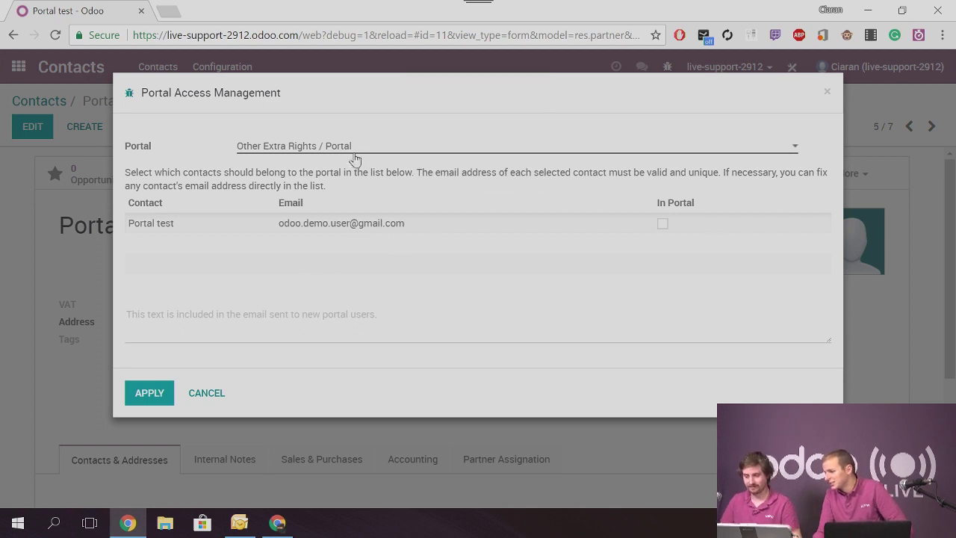
click(358, 147)
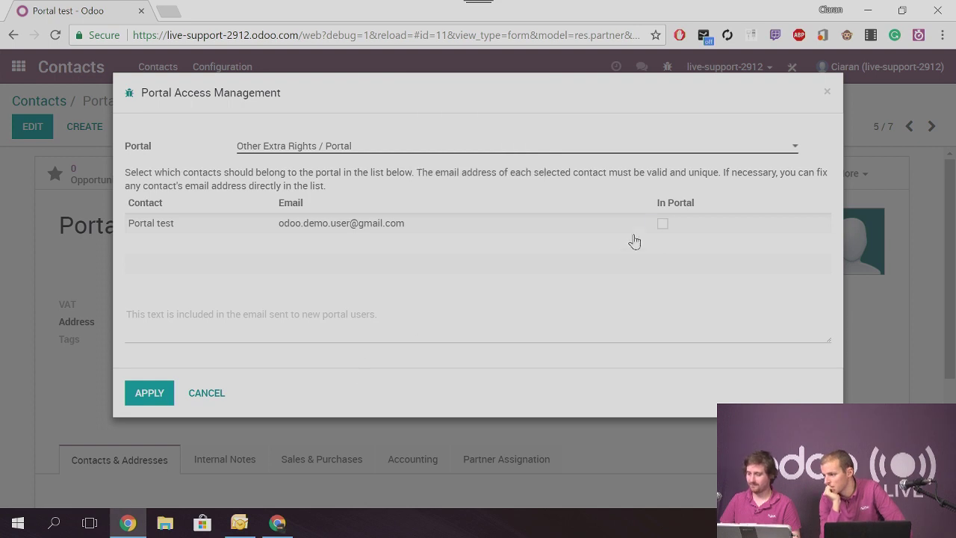
click(664, 224)
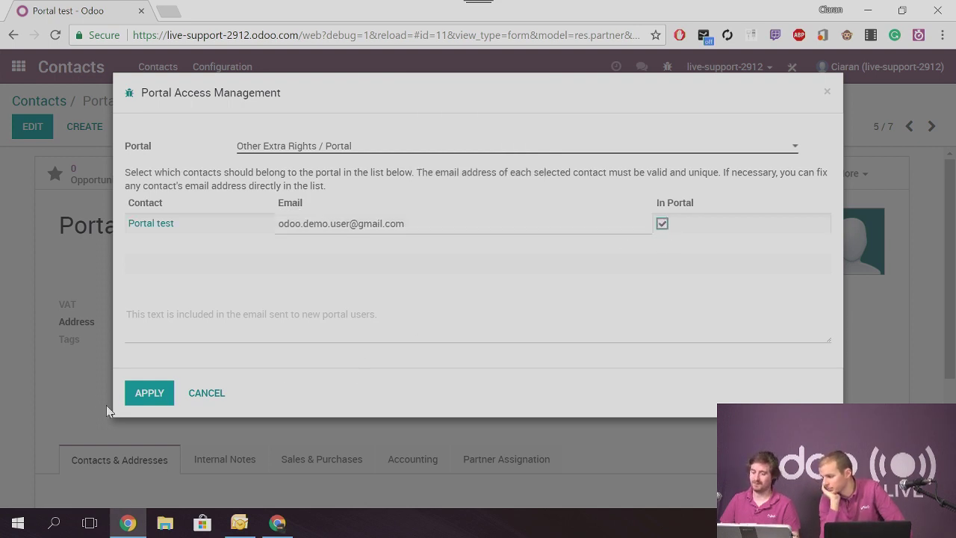
click(128, 392)
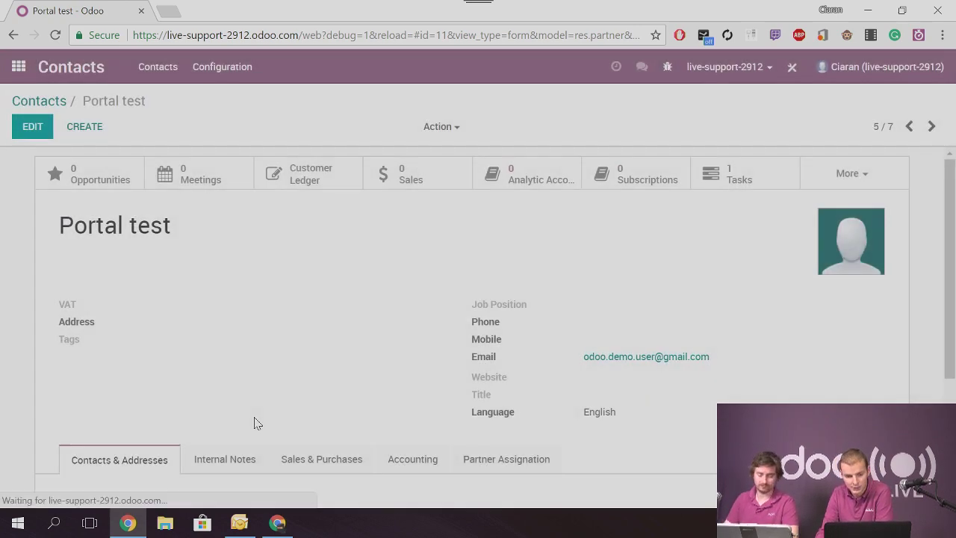
click(39, 102)
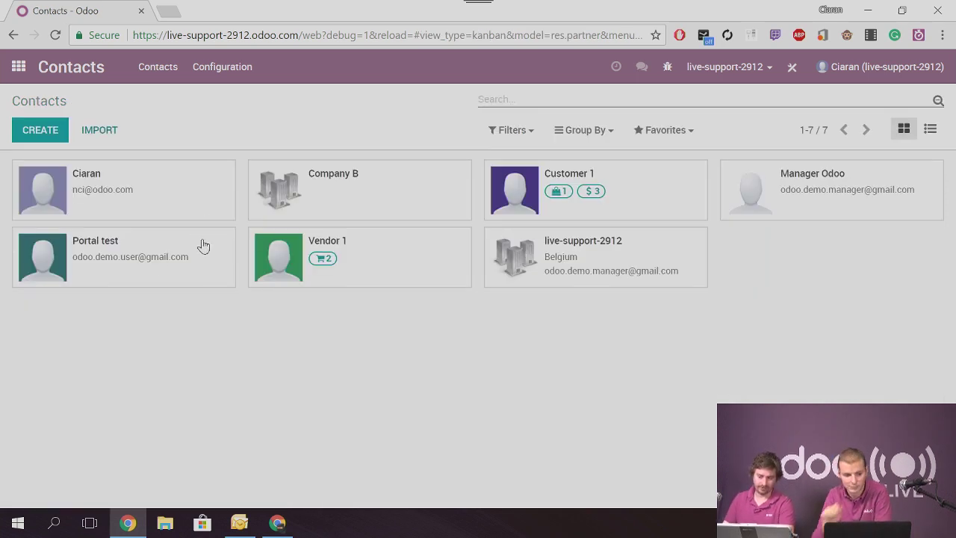
click(19, 67)
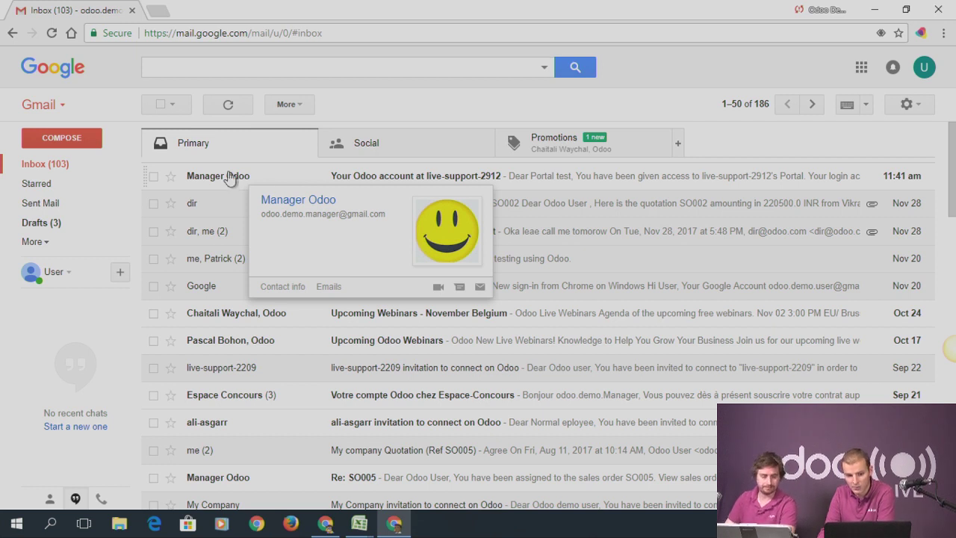
Open the 'Your Odoo account at live-support-2912' email and follow its password-setup link
click(225, 177)
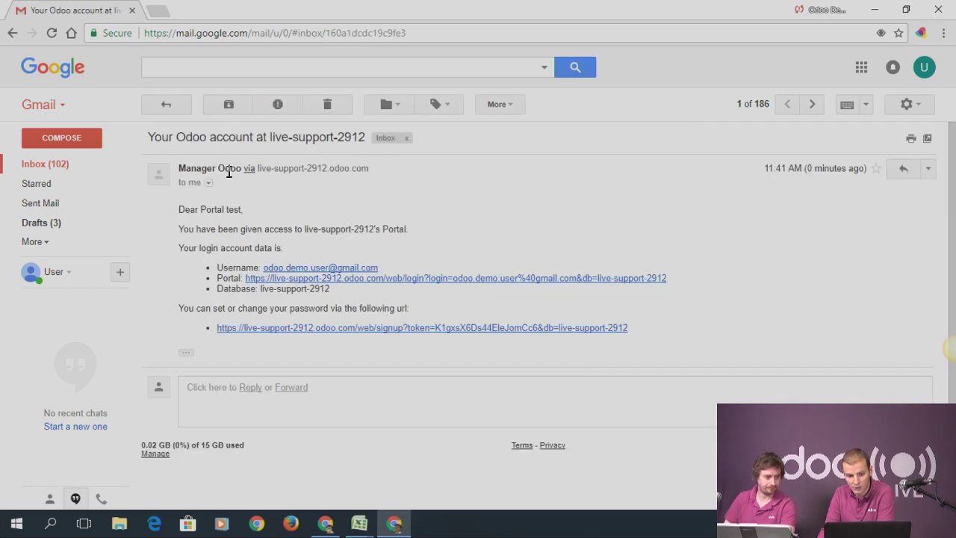
click(262, 329)
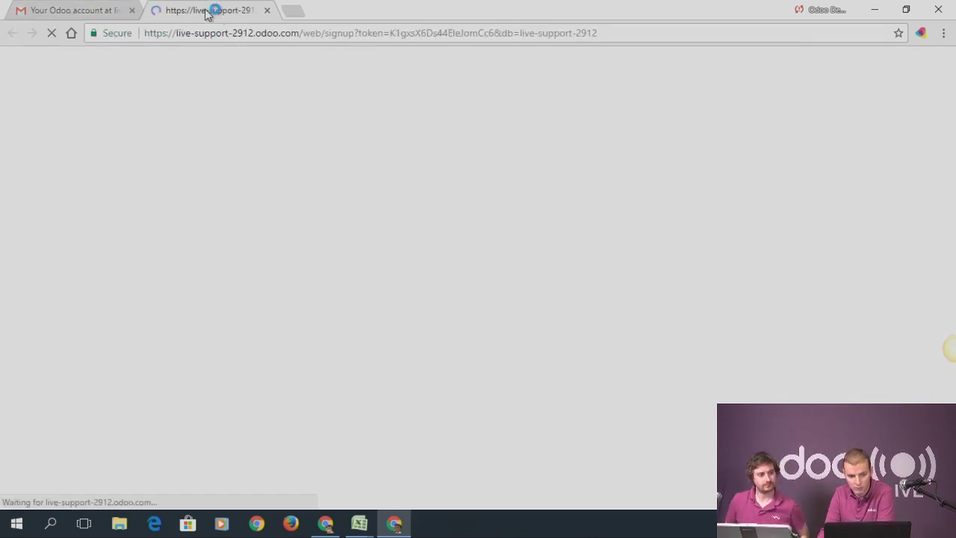
Set and confirm the portal account password, sign up, then switch to the backend window
click(467, 256)
text(*********)
key(Tab)
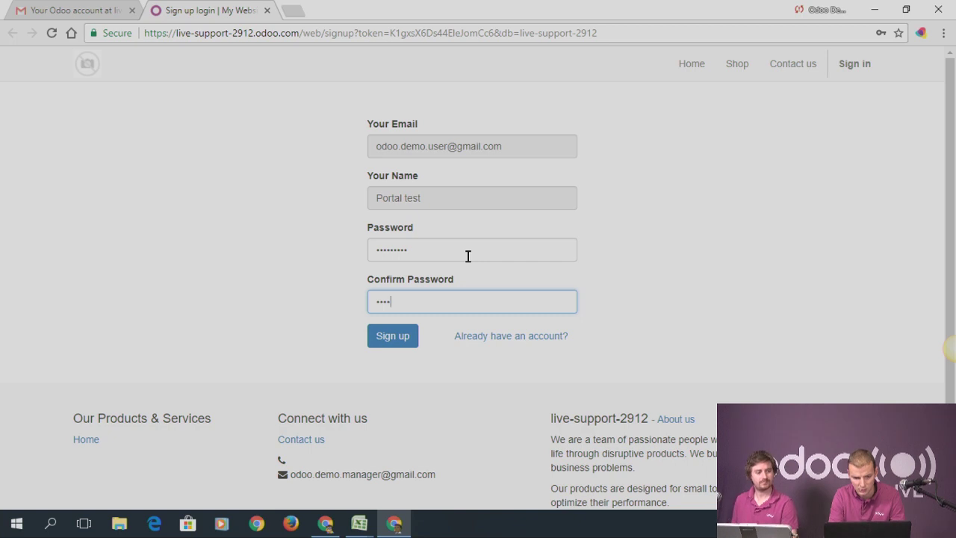
text(*********)
key(Return)
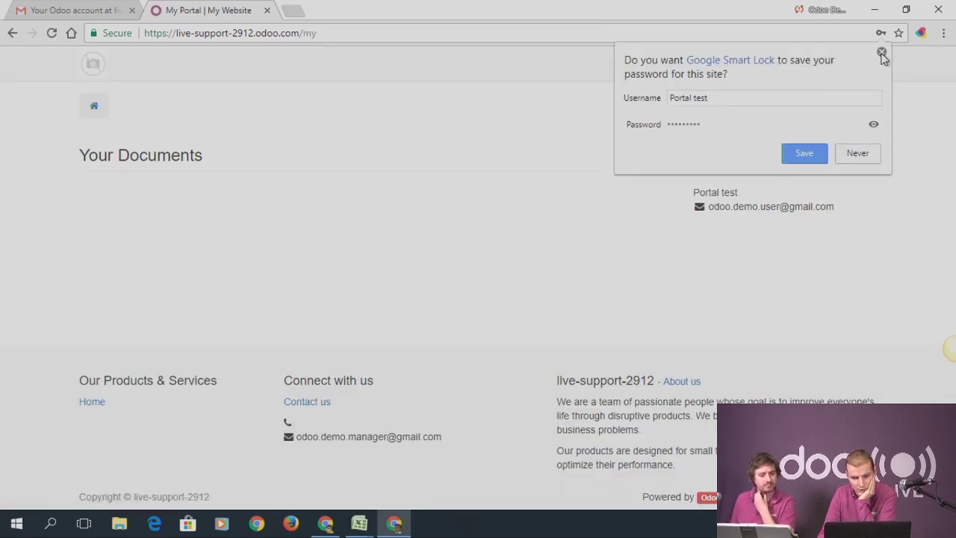
click(881, 52)
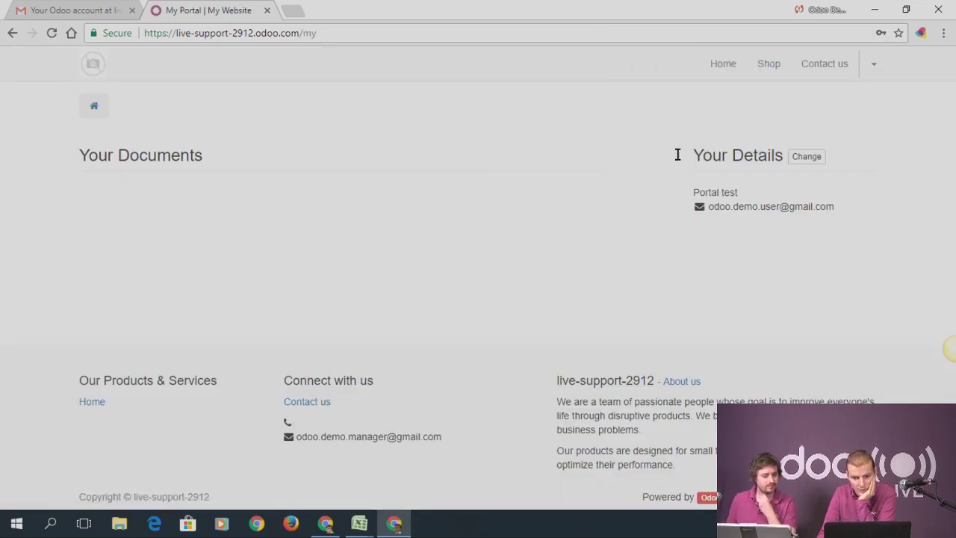
drag(80, 154, 177, 147)
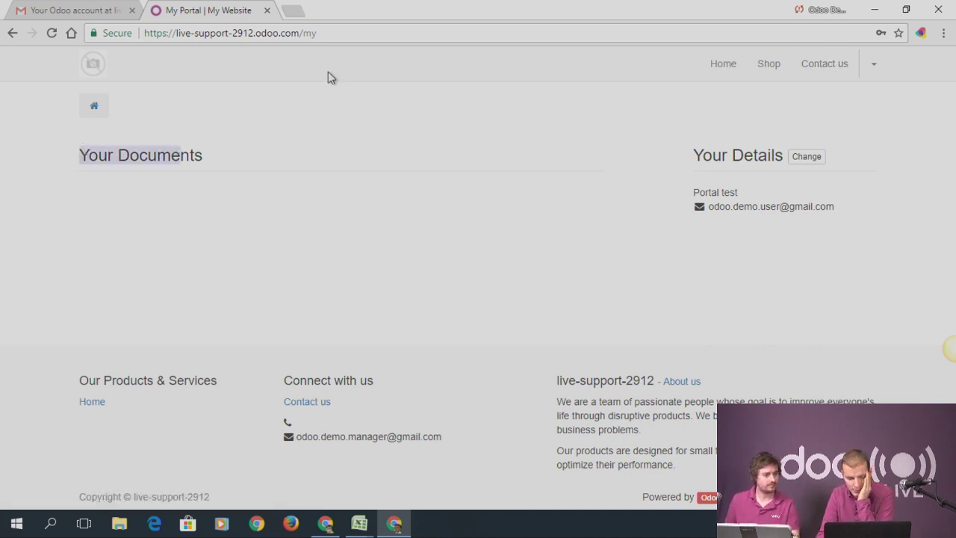
click(325, 523)
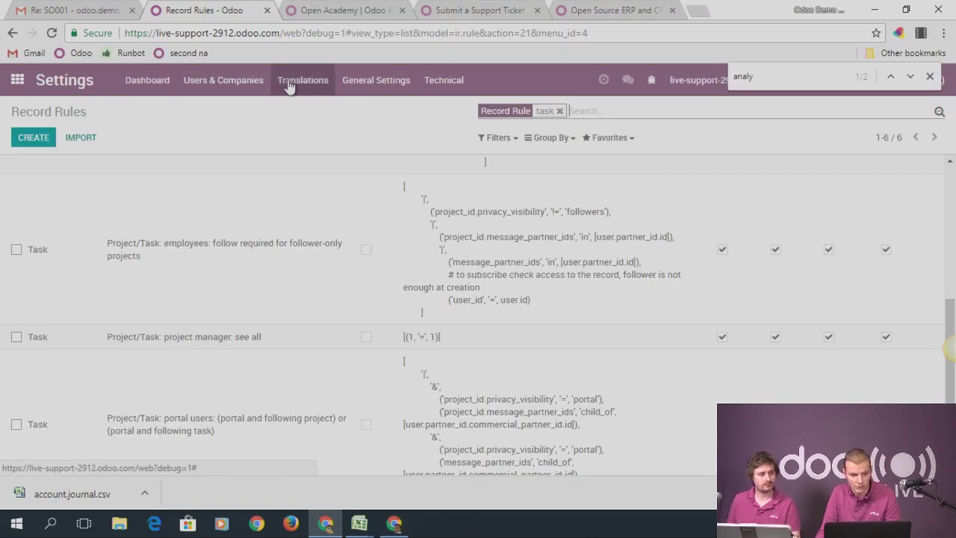
Search all modules for 'portal' to confirm Customer Portal is installed
click(196, 84)
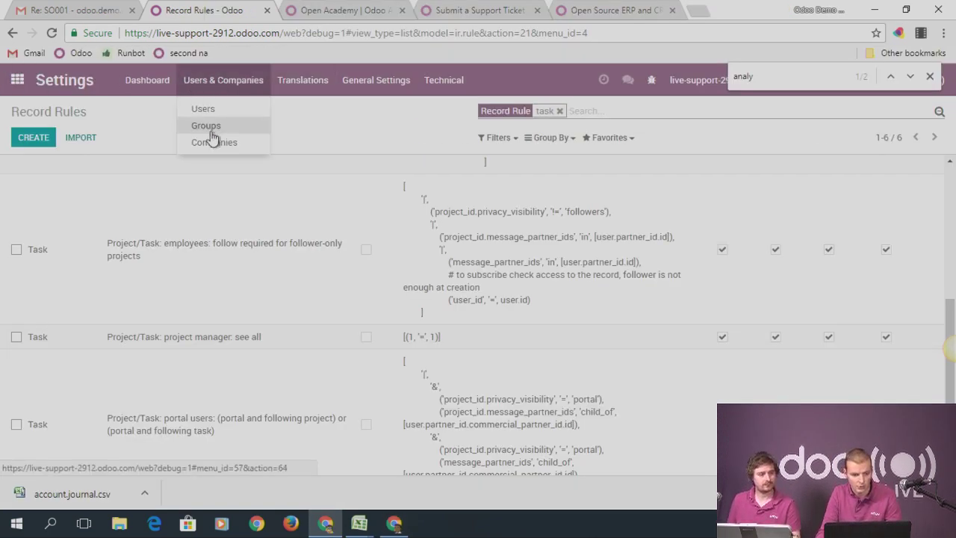
click(139, 80)
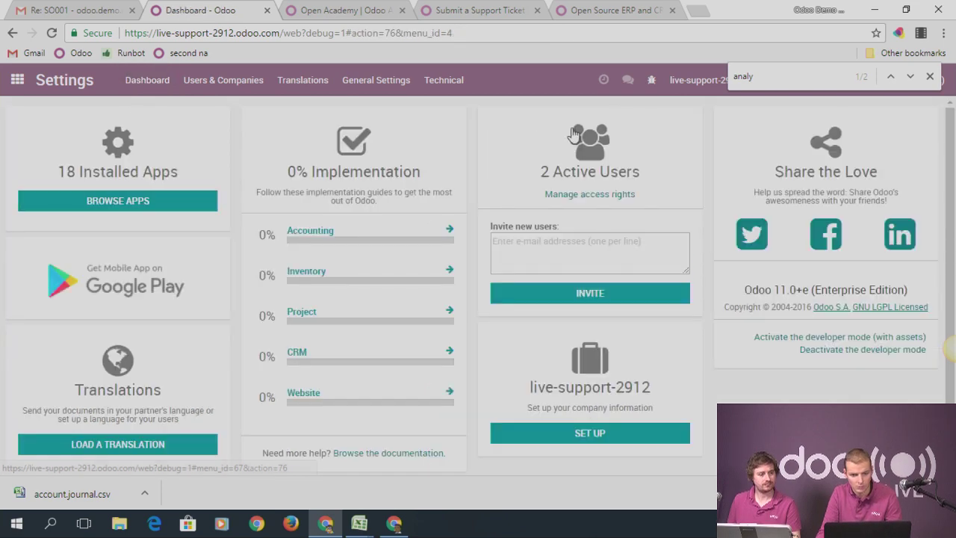
text(portla)
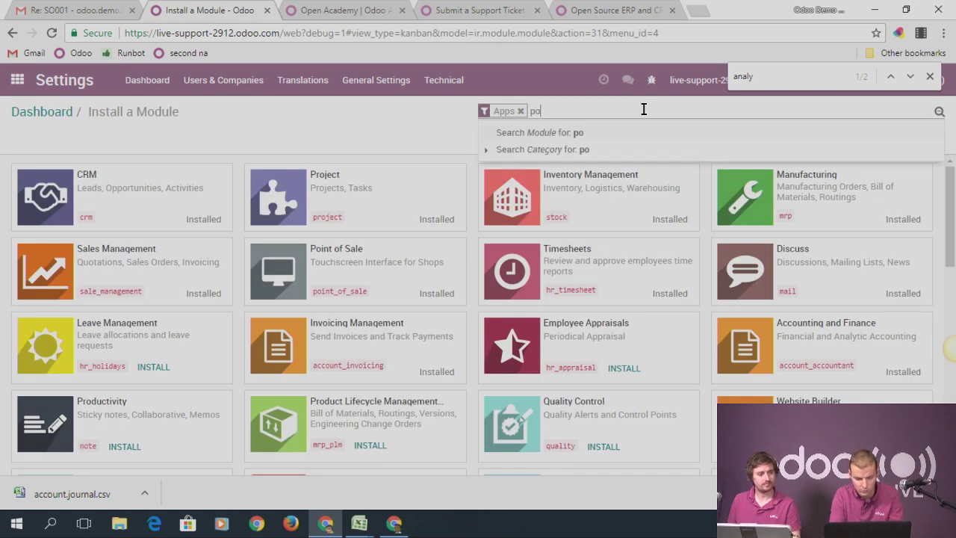
key(BackSpace)
text(al)
key(Return)
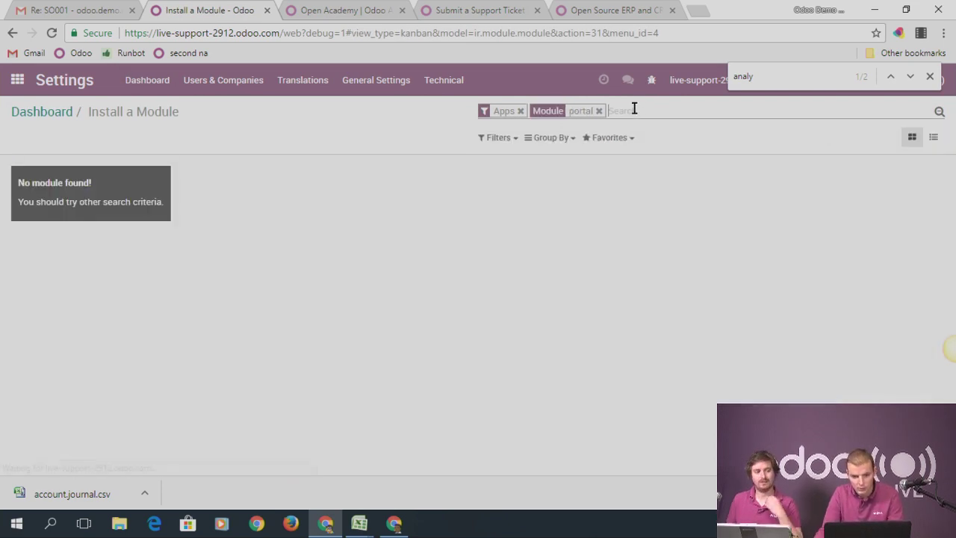
click(520, 110)
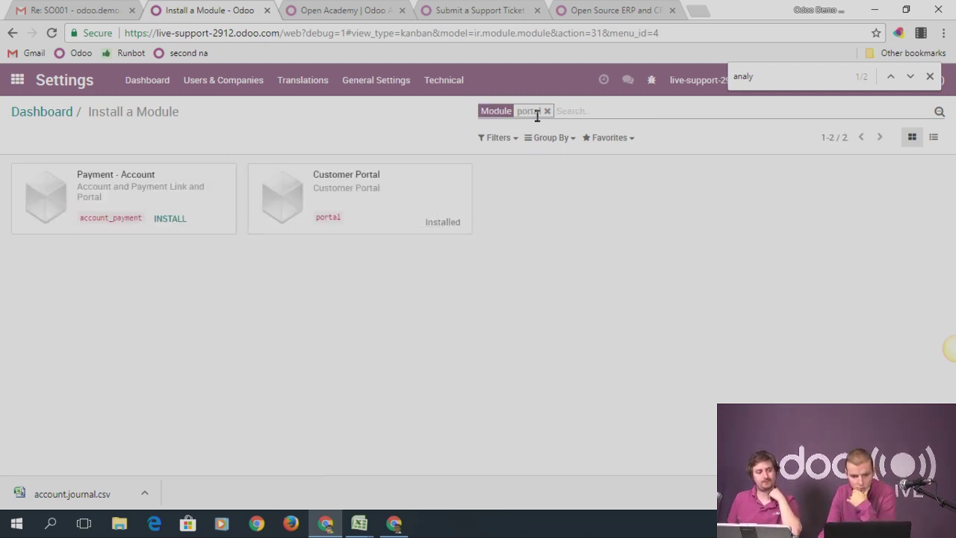
click(331, 92)
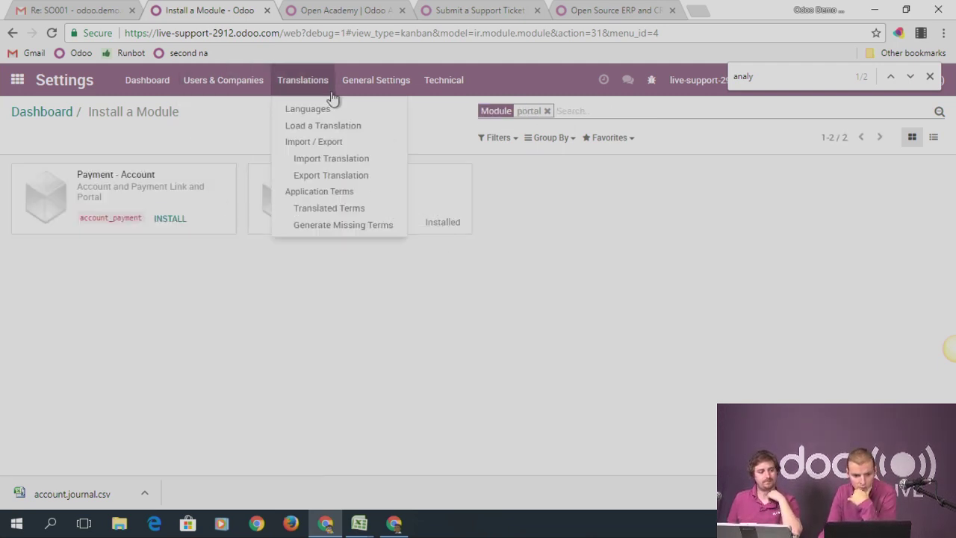
Open project test1's settings, check its Visible by following customers privacy, and save
click(19, 91)
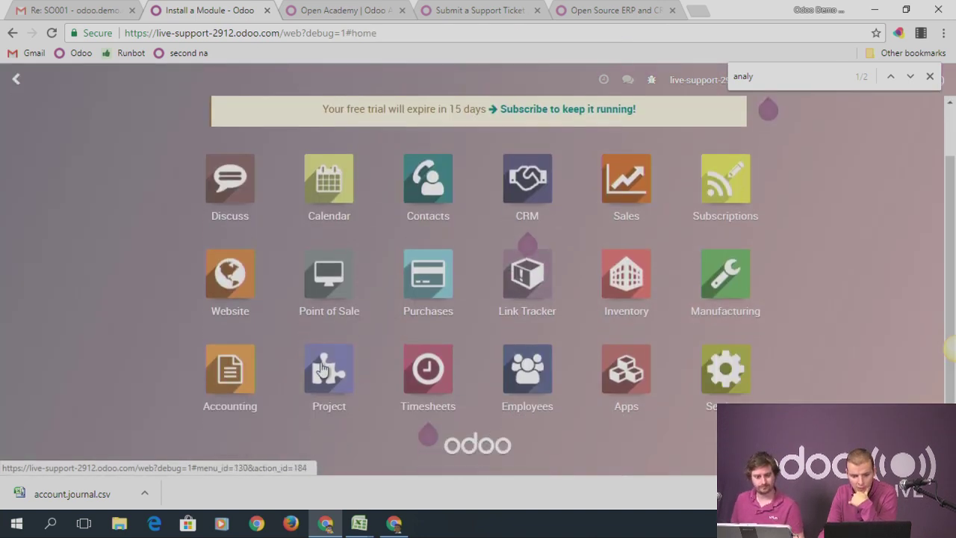
click(324, 373)
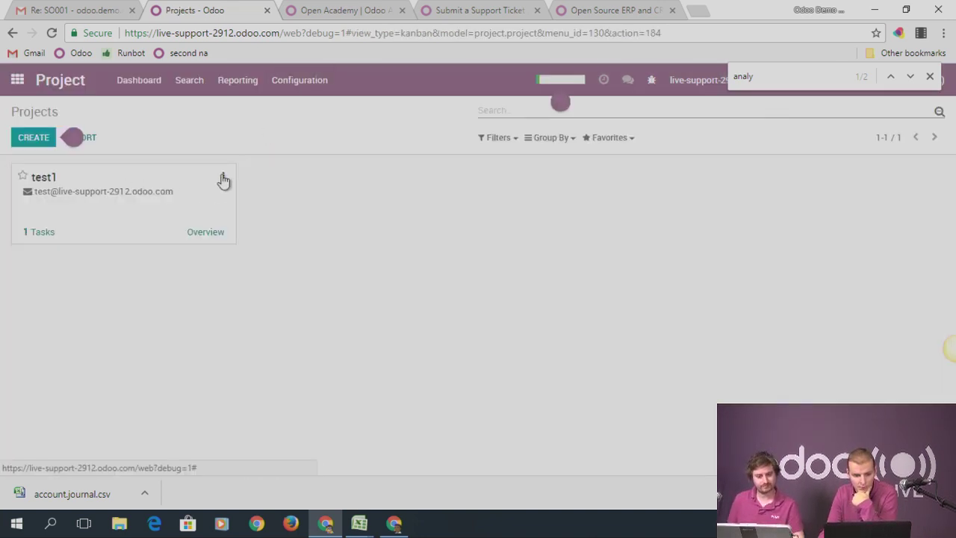
click(222, 177)
click(165, 207)
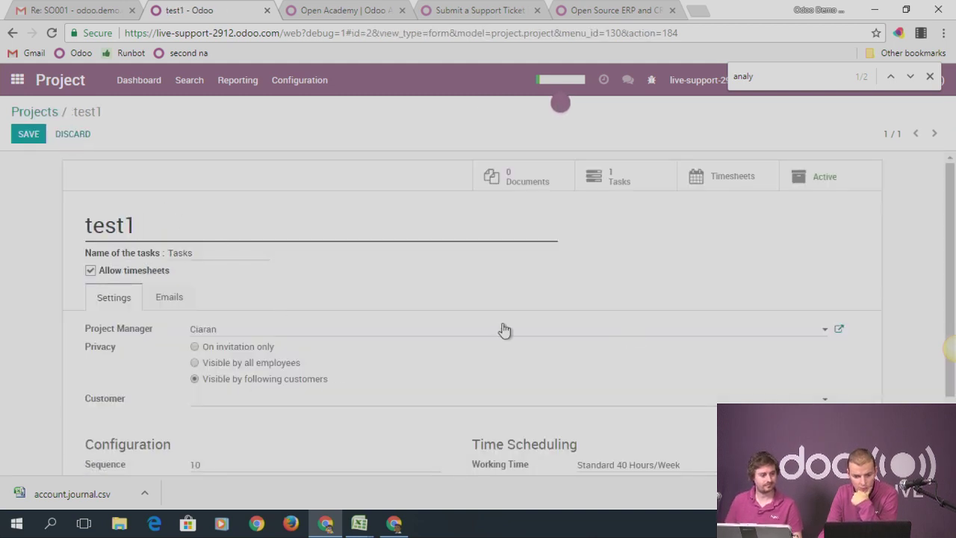
scroll(655, 271, down, 1)
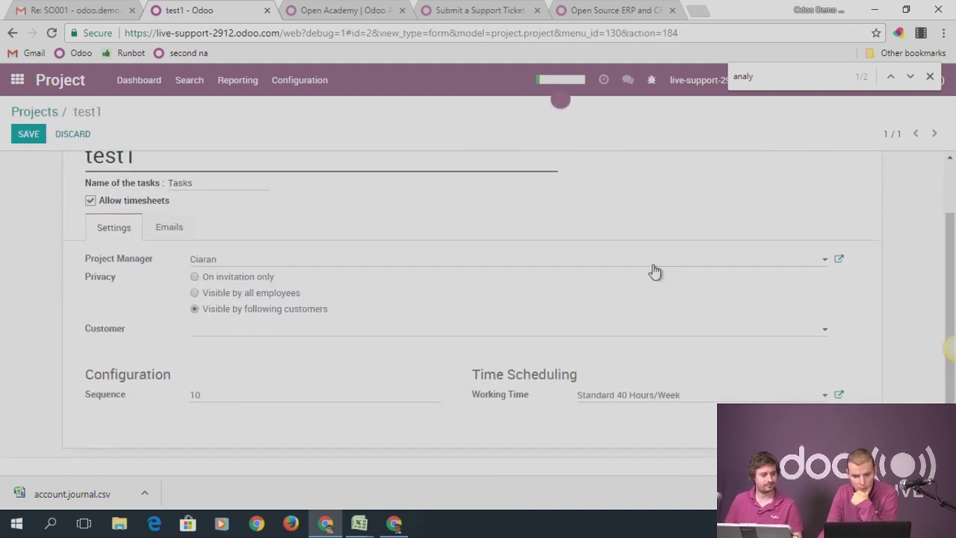
click(39, 134)
Reload the portal user's My Portal page, which still lists no documents
key(alt+Tab)
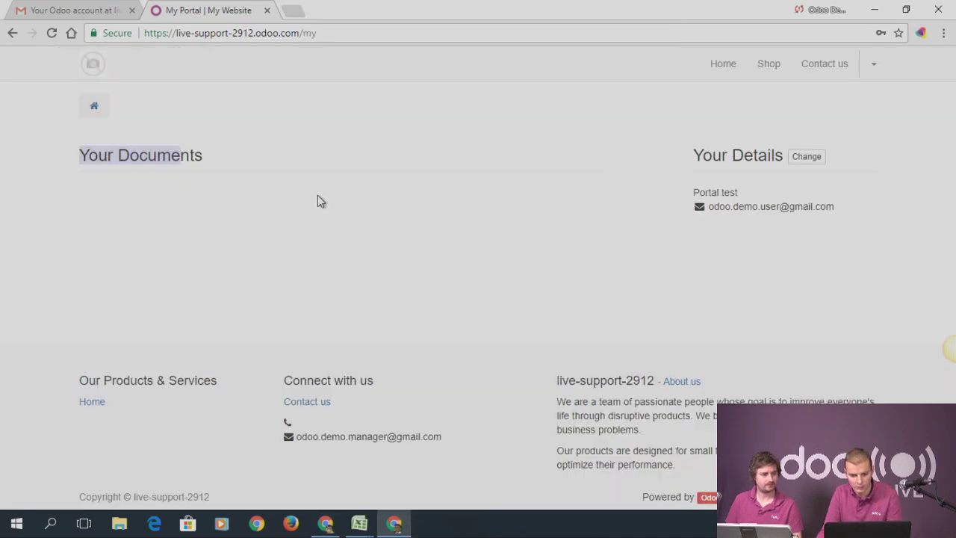
click(51, 33)
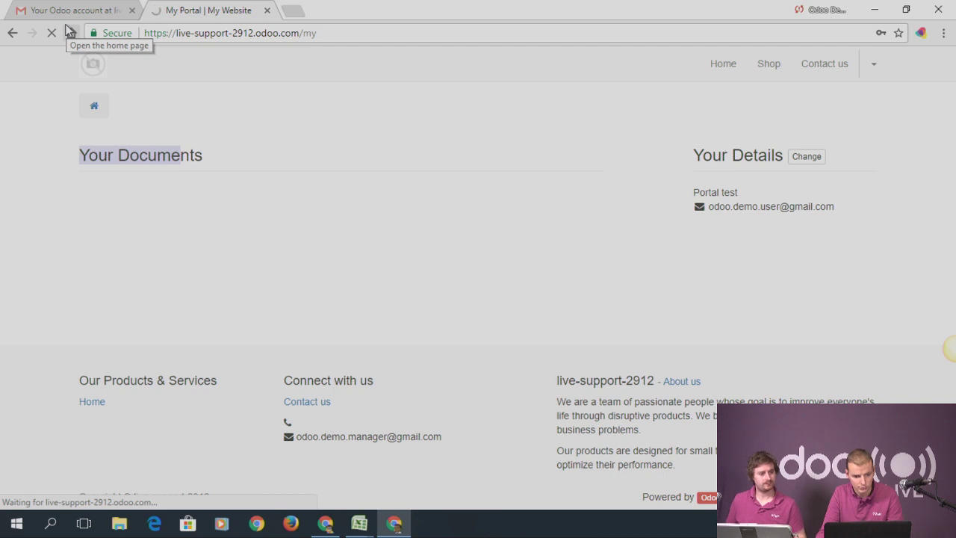
key(alt+Tab)
key(alt+Tab)
Open the portal user's My Account page, then return to the backend test1 project
click(874, 66)
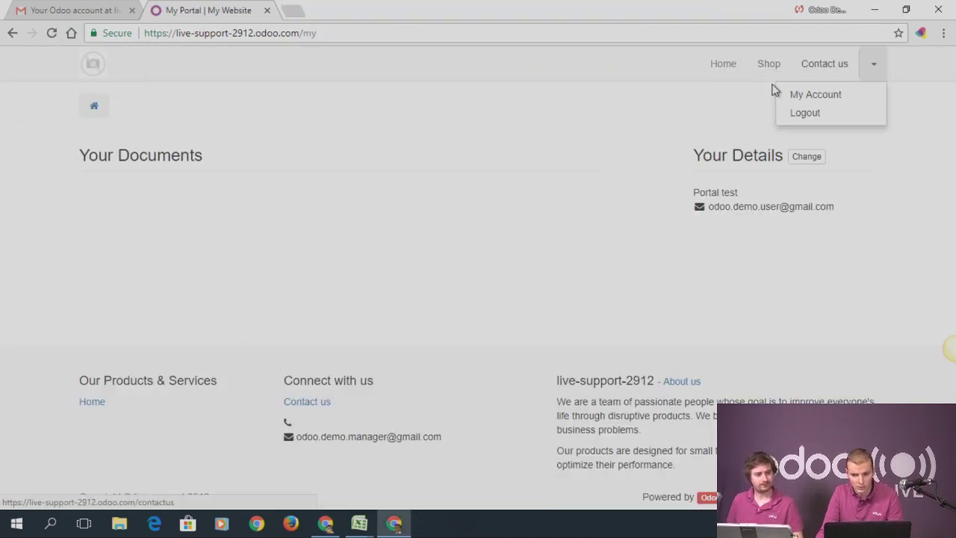
click(803, 95)
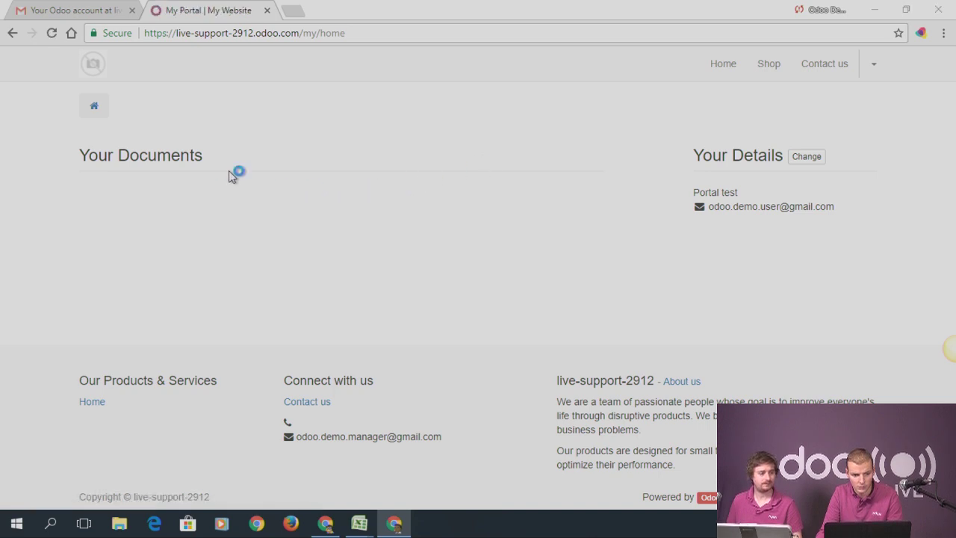
key(alt+Tab)
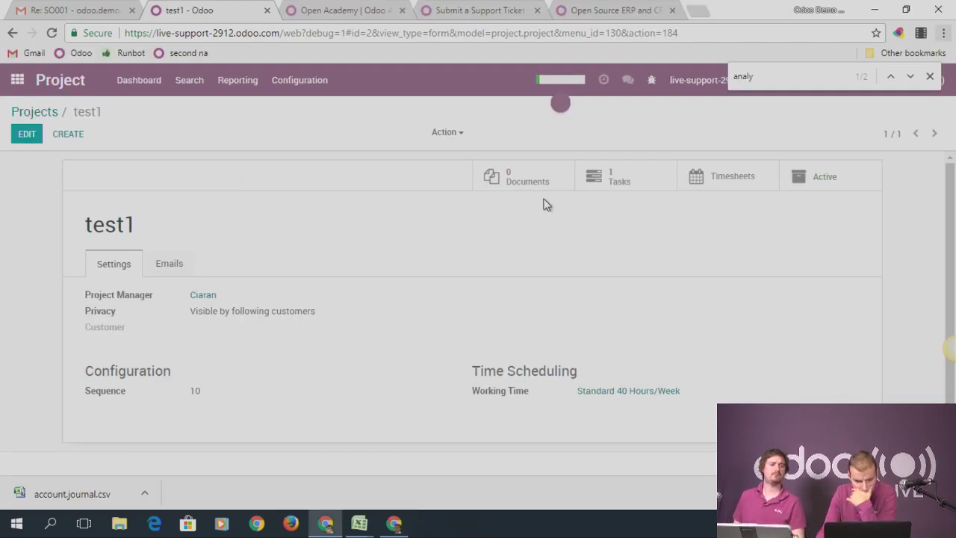
Open the portal test task from project test1's tasks
click(618, 178)
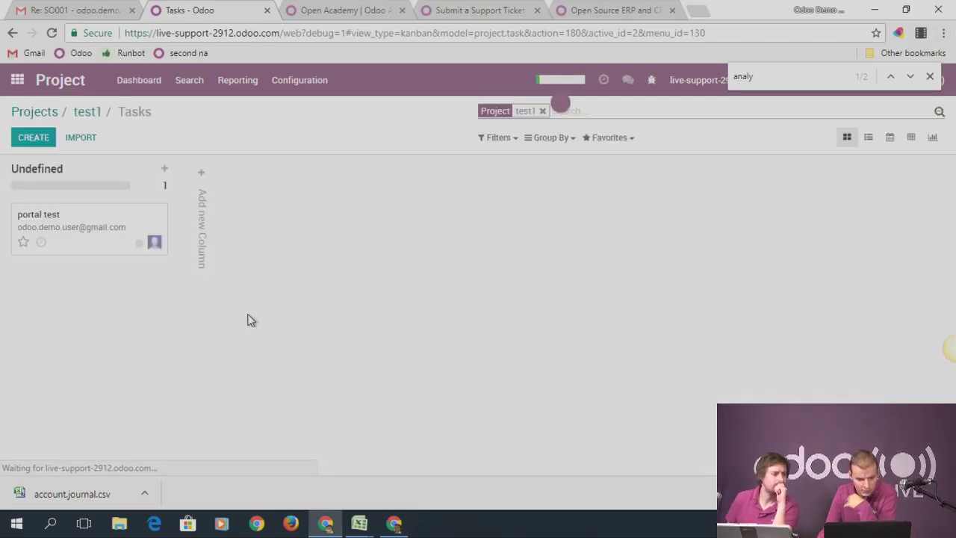
click(87, 230)
scroll(352, 369, down, 2)
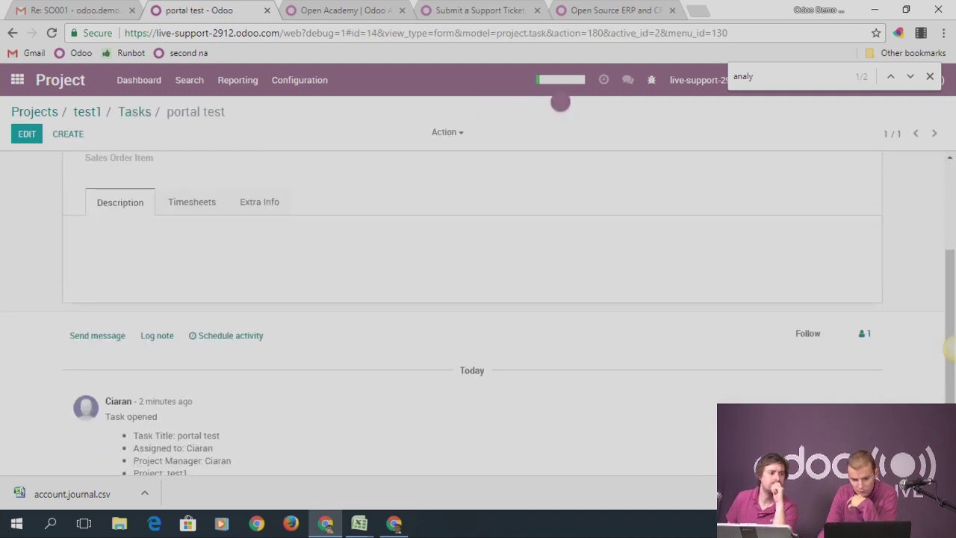
Add Portal test as a follower of the portal test task
click(866, 335)
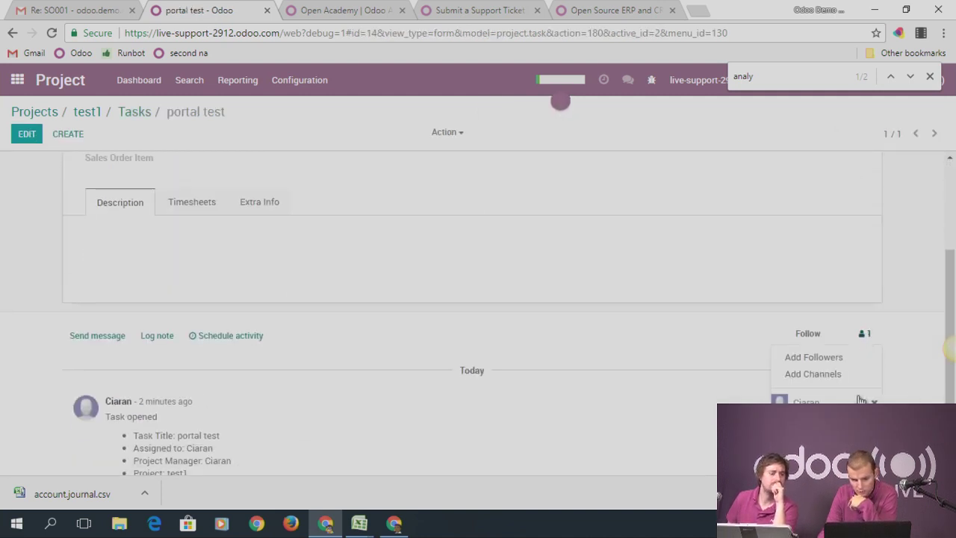
click(838, 358)
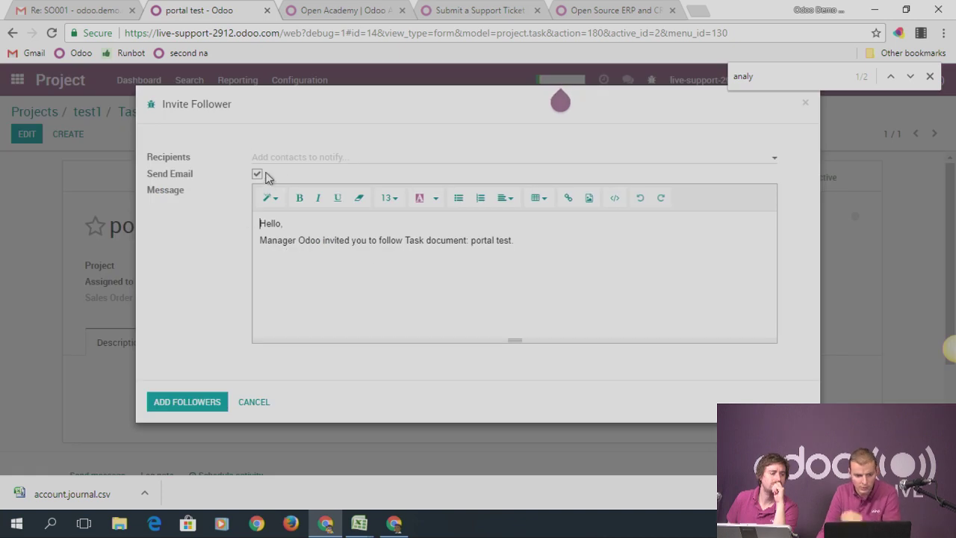
click(273, 160)
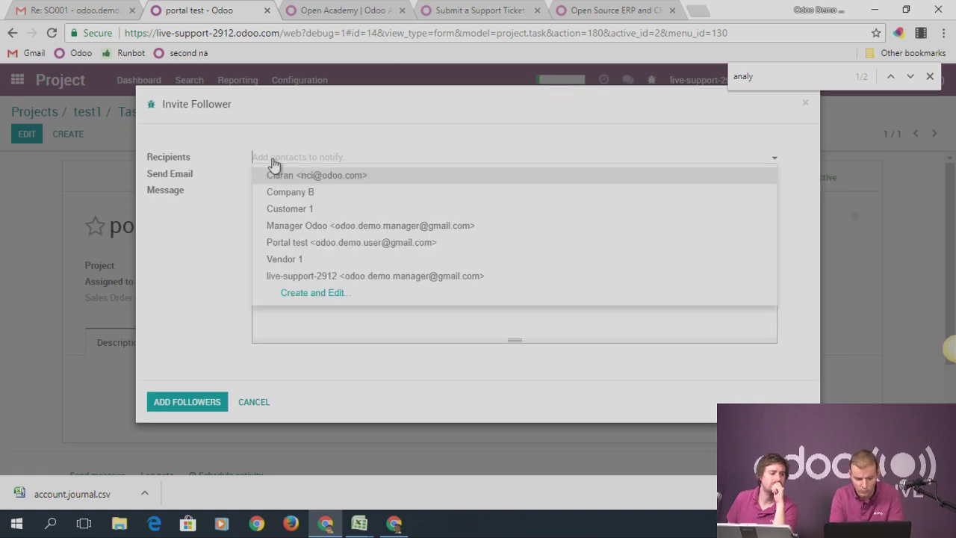
text(por)
click(302, 176)
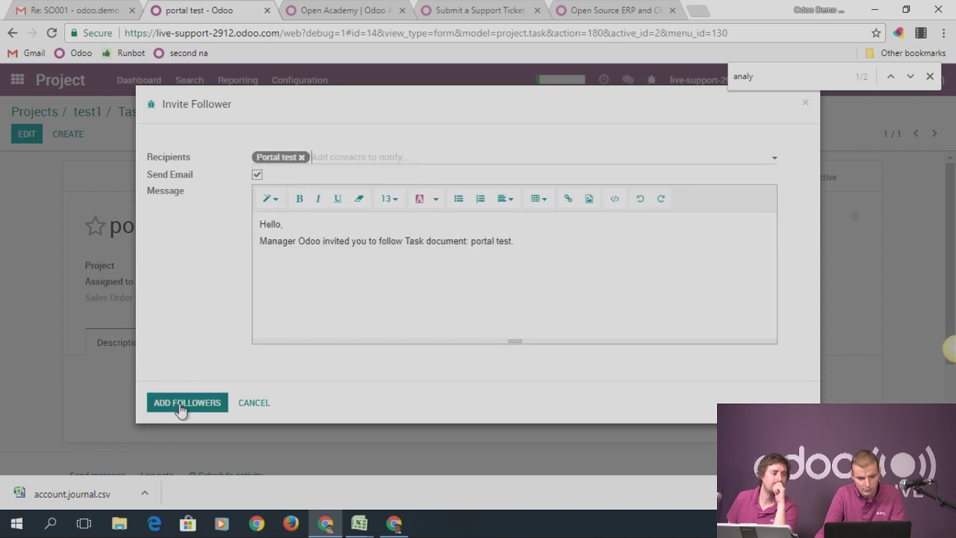
click(180, 409)
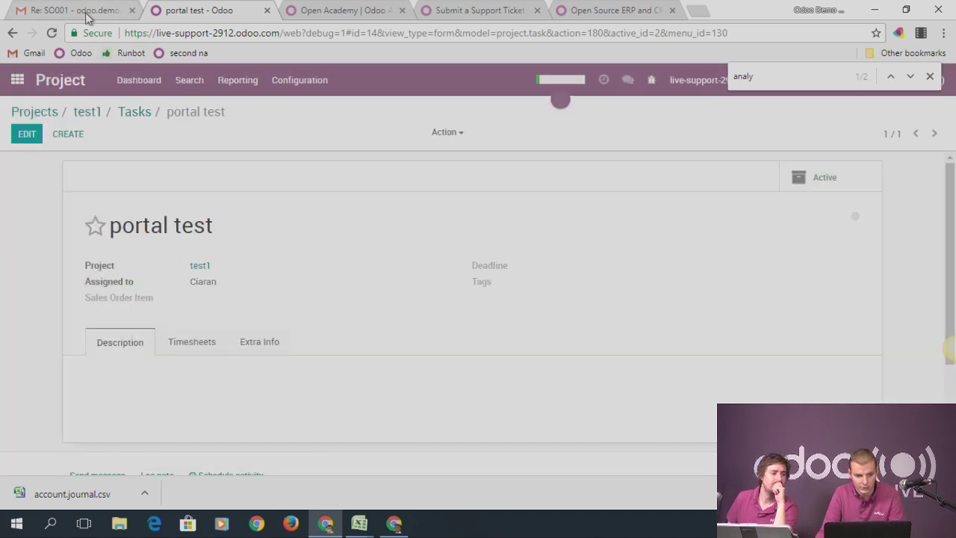
key(alt+Tab)
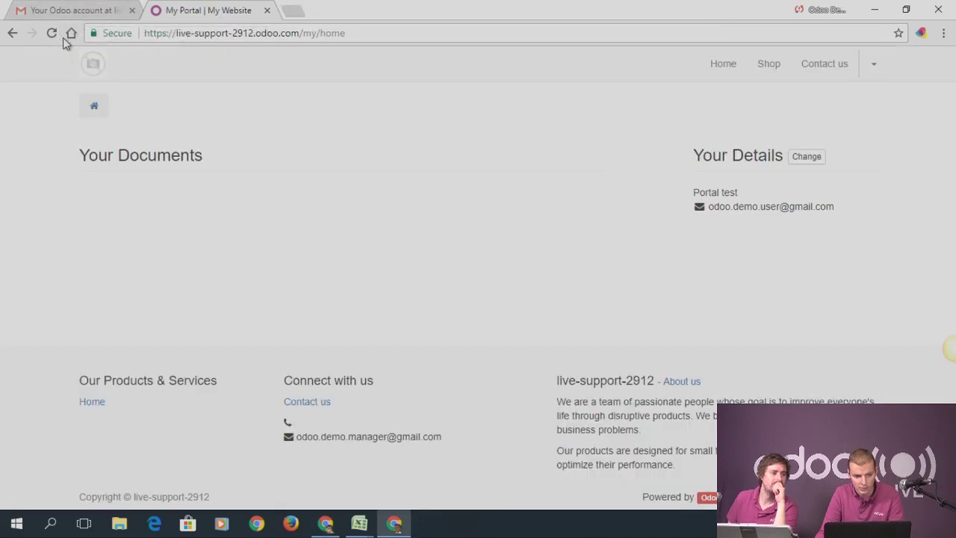
Reload My Portal, which still shows no documents, and go to the Gmail tab
click(53, 34)
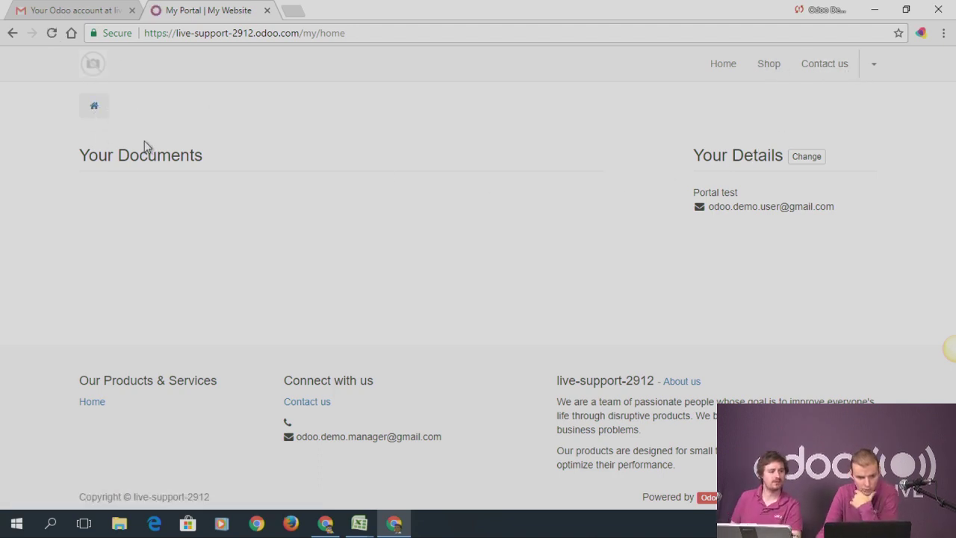
click(71, 11)
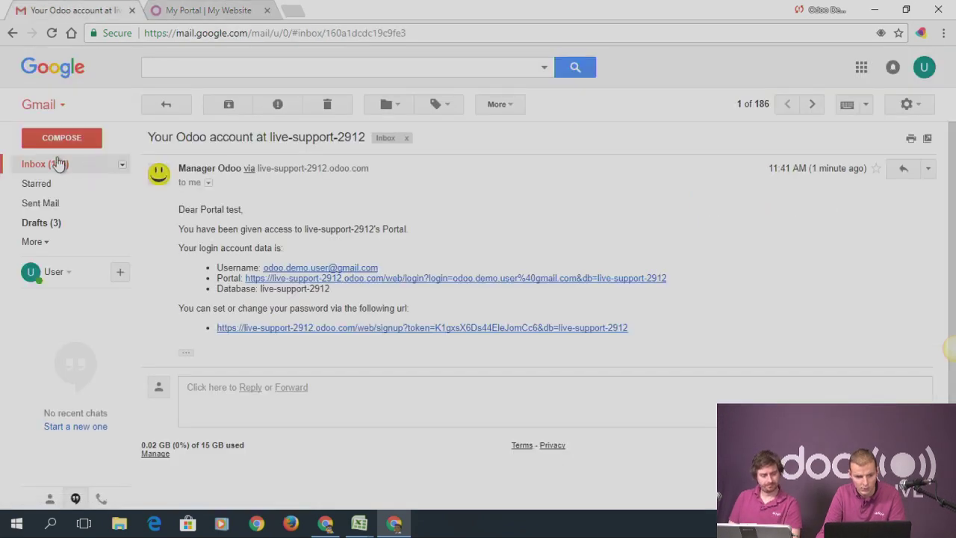
Read the task follow invitation, then open the portal login from the 'Welcome to live-support-2912!' email
click(58, 163)
click(222, 212)
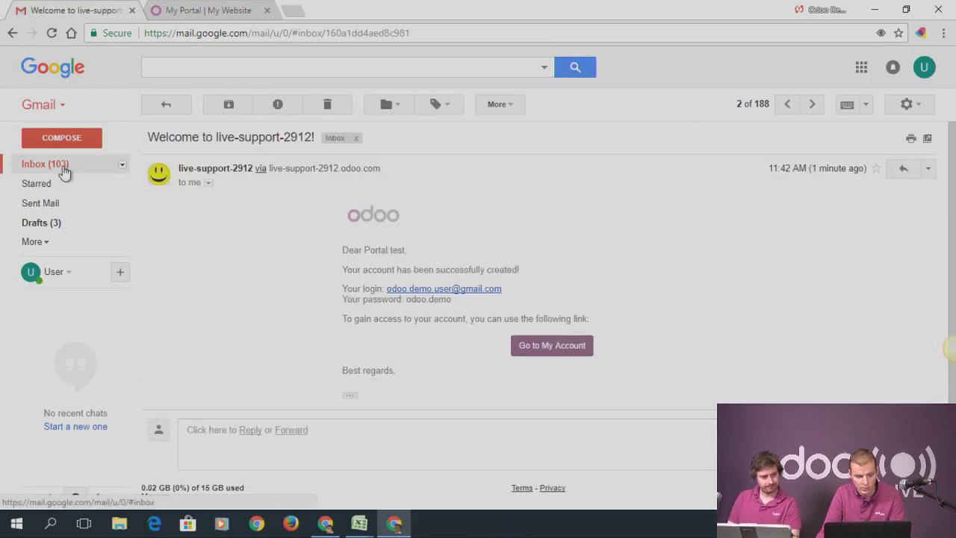
click(63, 168)
click(209, 179)
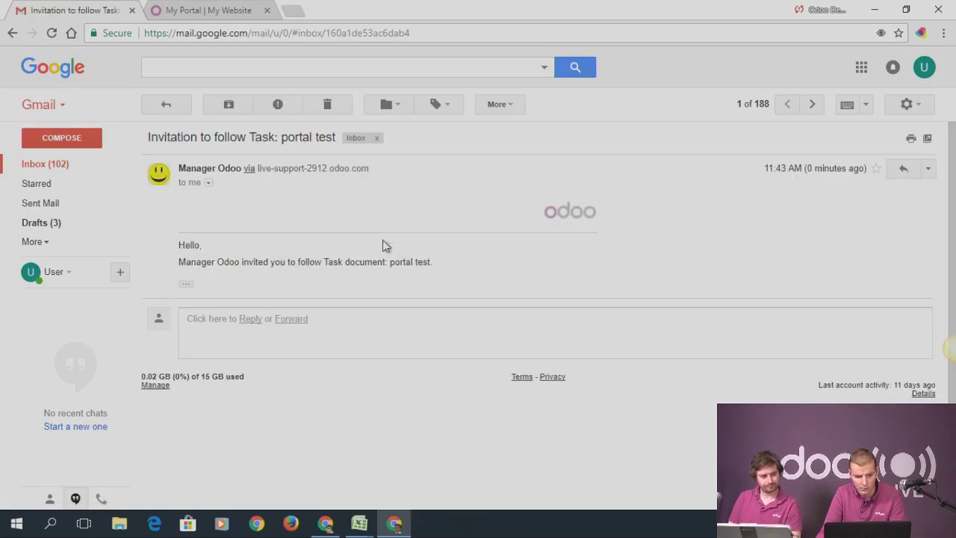
click(188, 286)
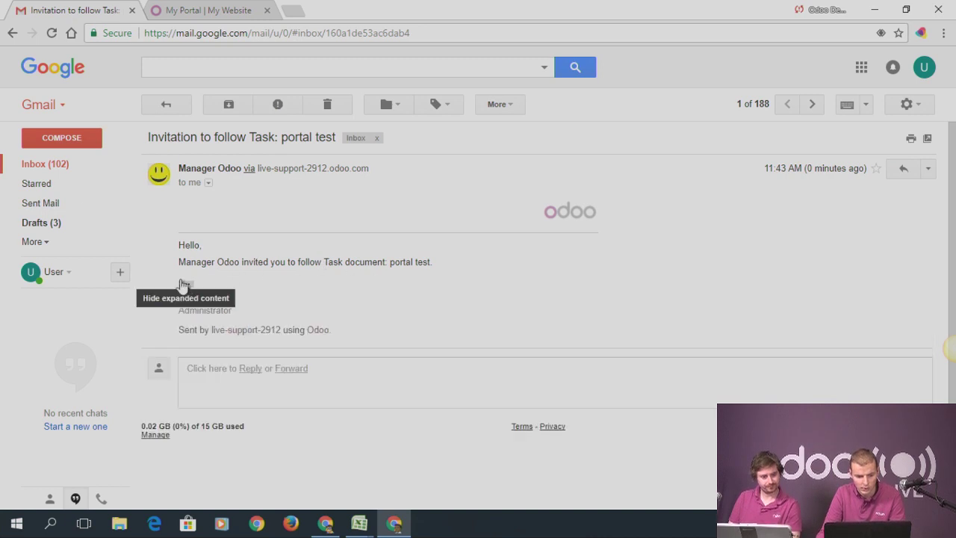
click(185, 284)
click(68, 170)
click(219, 203)
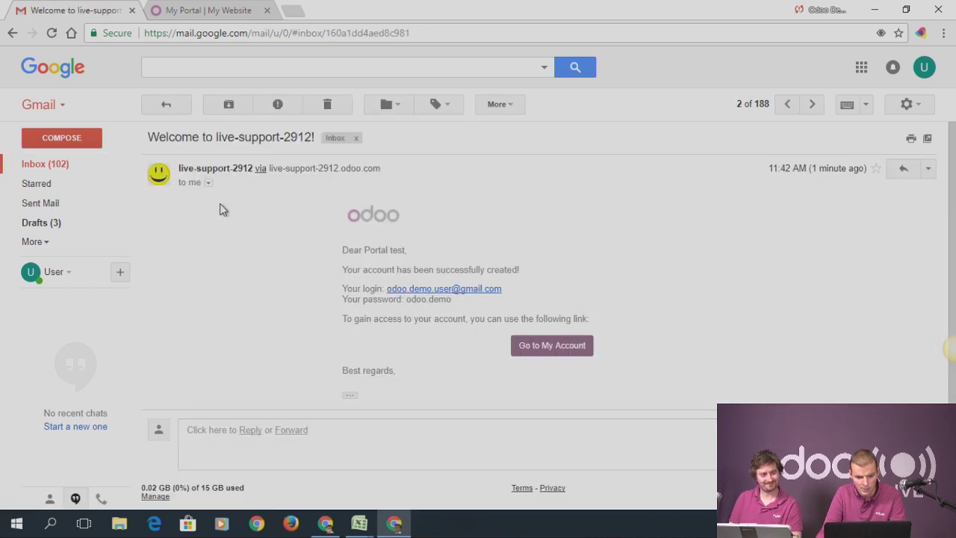
click(543, 346)
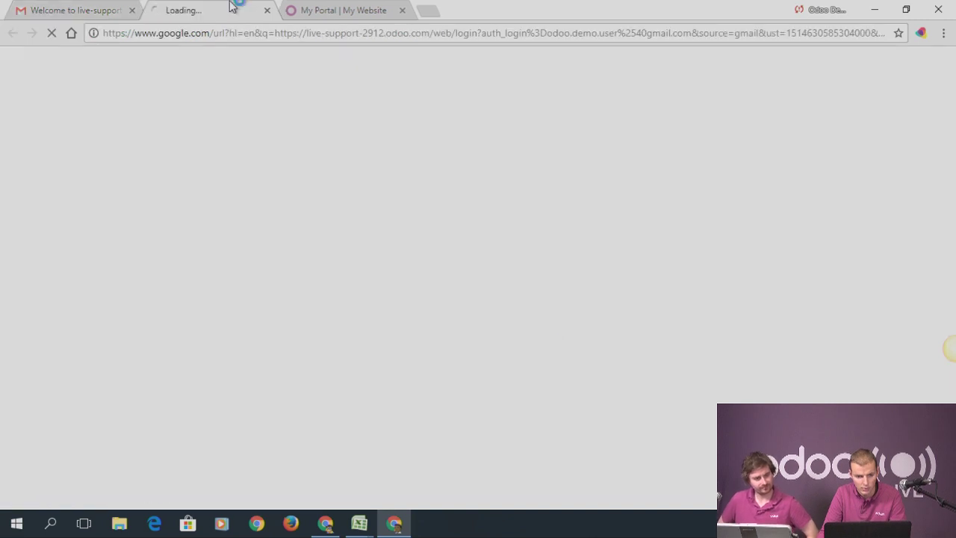
Log in to the portal with the portal user's password and dismiss the save-password prompt
click(416, 190)
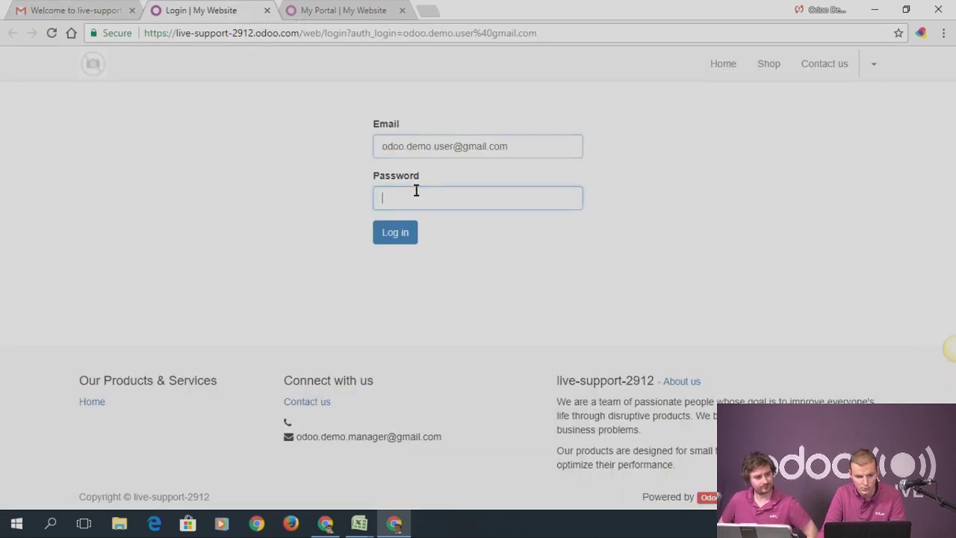
text(*********)
key(Return)
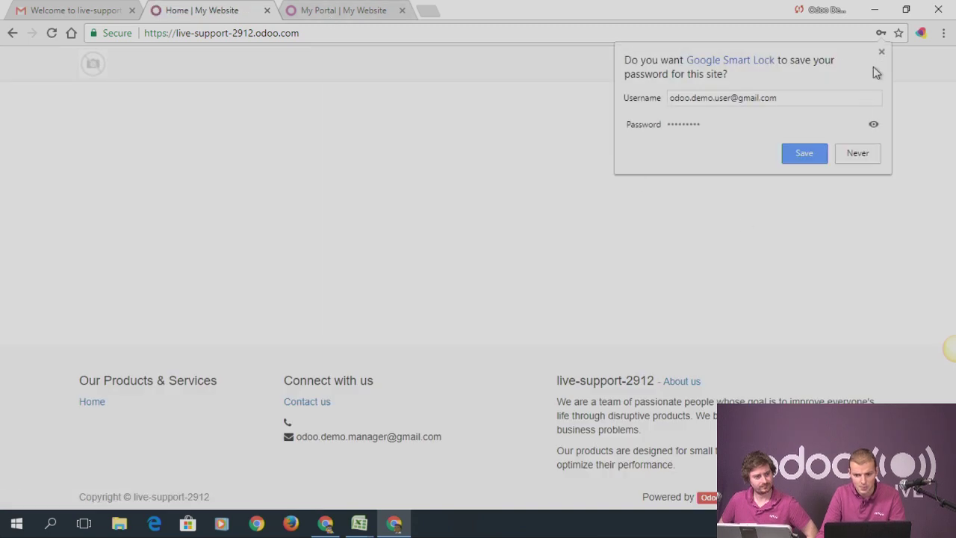
click(881, 54)
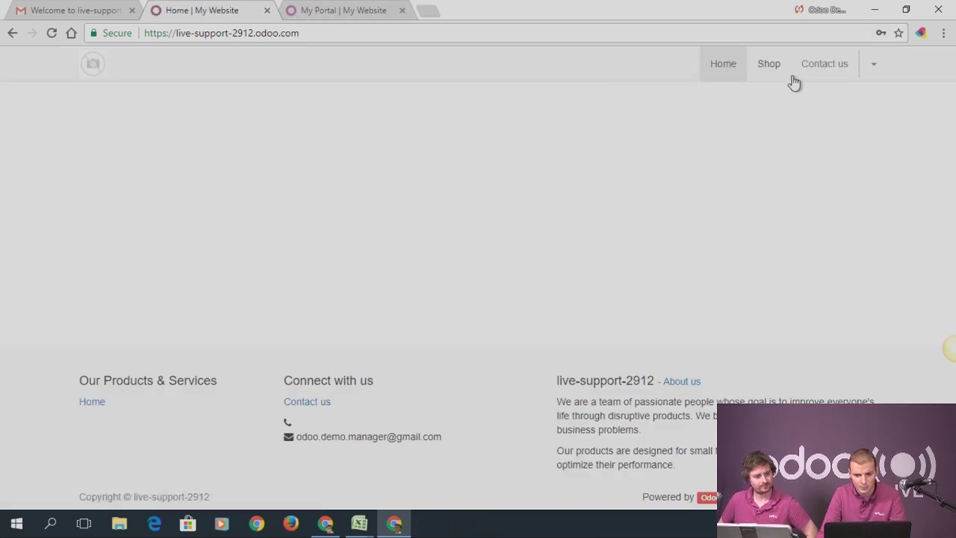
Open the portal user's My Account page, then return to the backend task
click(869, 68)
click(794, 96)
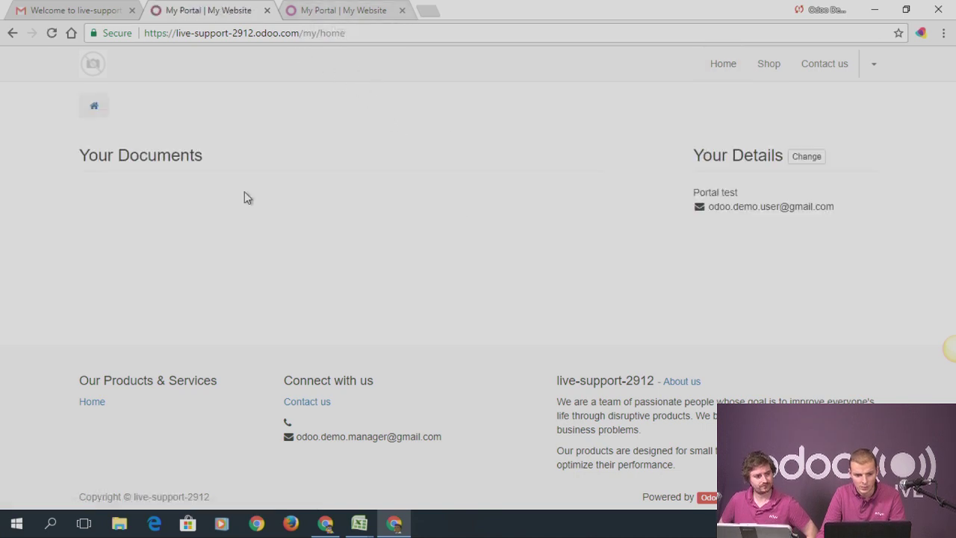
key(alt+Tab)
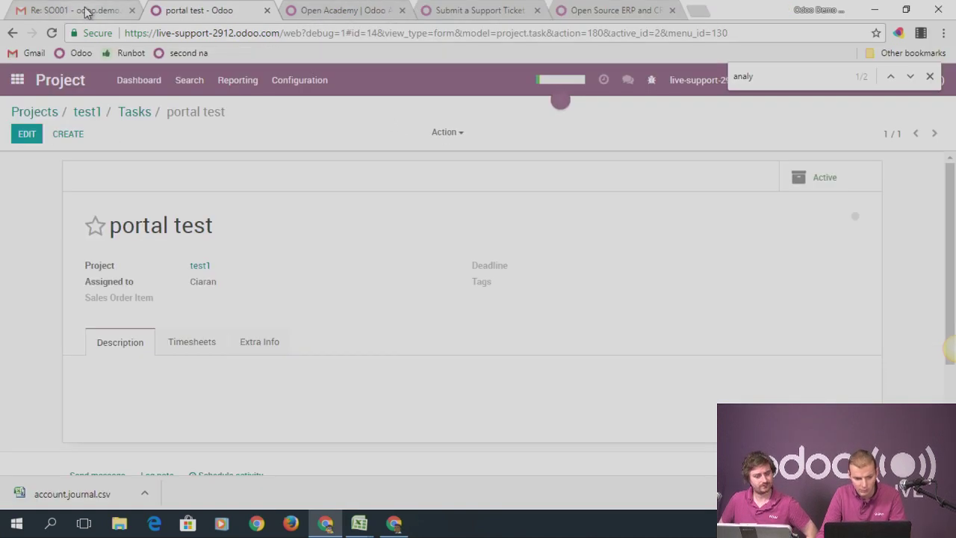
Add Portal test as a follower of project test1
click(88, 112)
click(27, 136)
scroll(620, 325, down, 1)
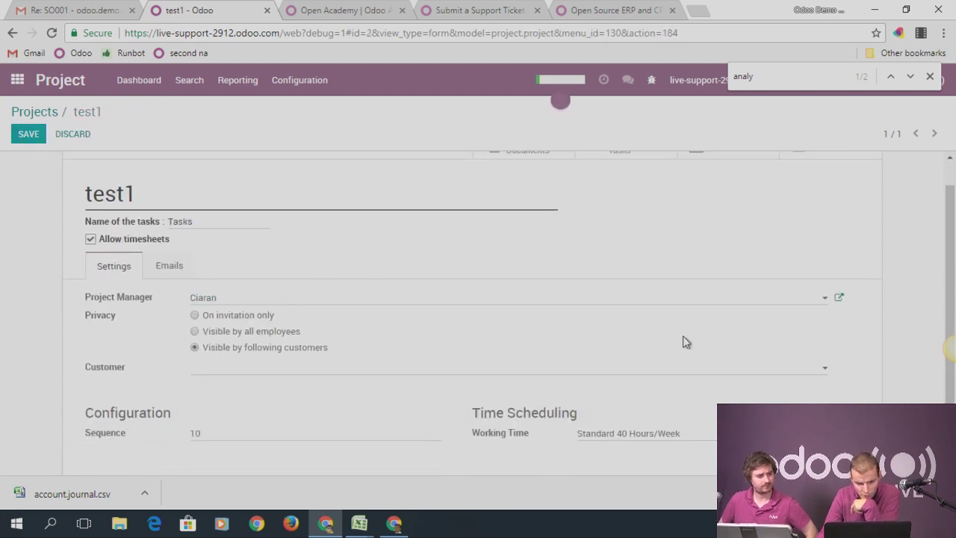
scroll(623, 325, down, 1)
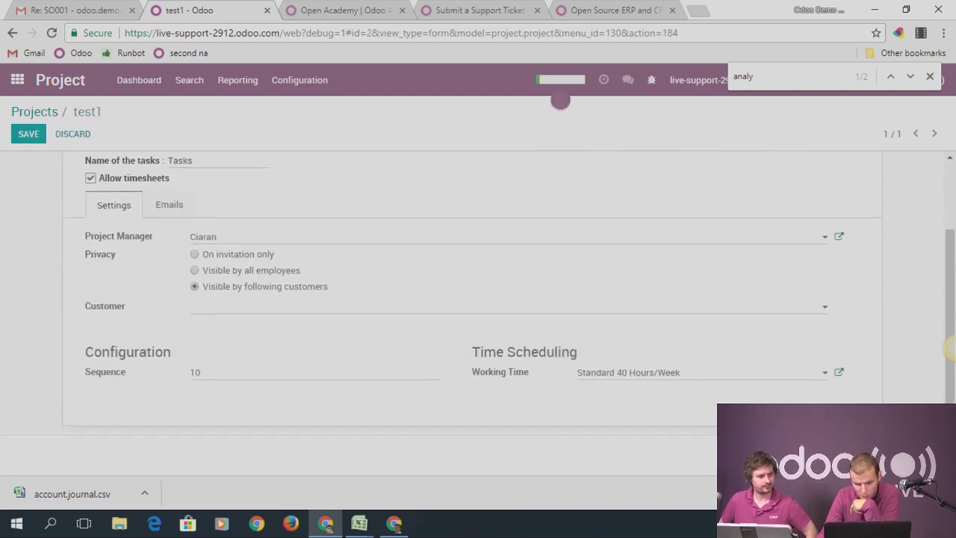
scroll(874, 395, down, 1)
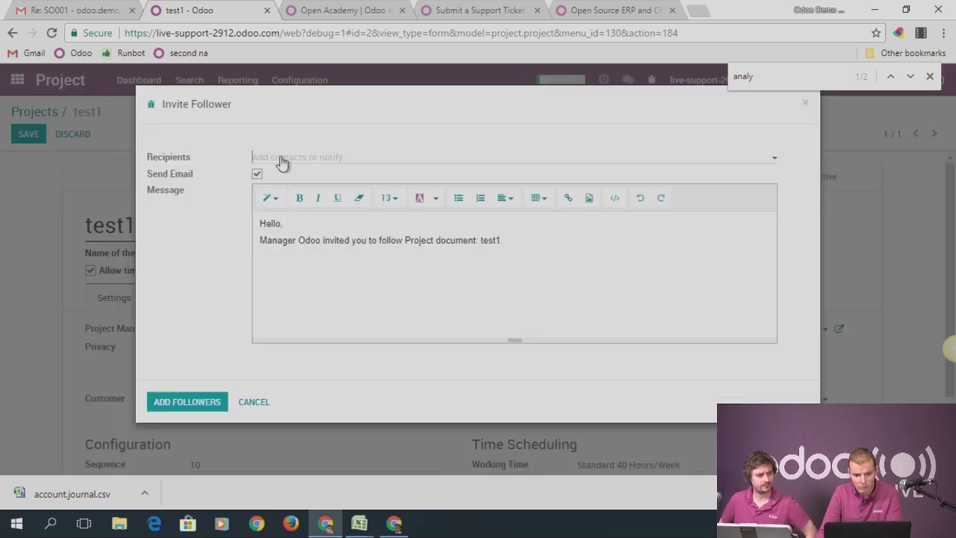
click(281, 160)
text(port)
click(284, 174)
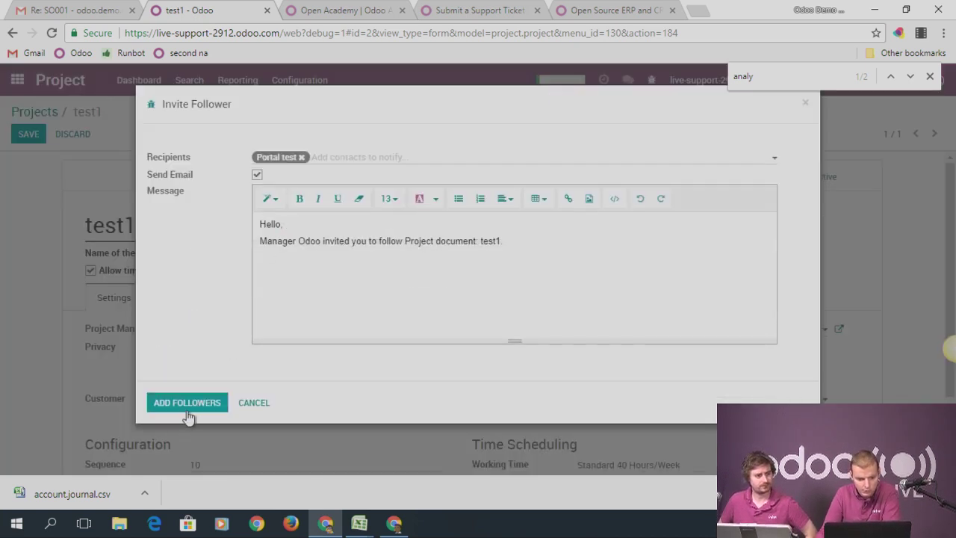
click(187, 407)
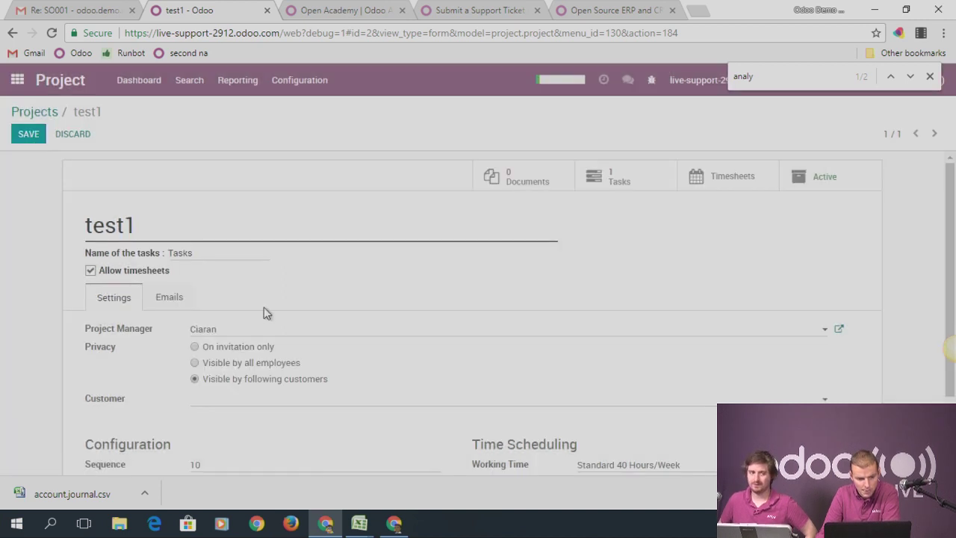
Save test1, confirm the reloaded portal still shows no documents, and reopen test1 for editing
scroll(308, 280, down, 1)
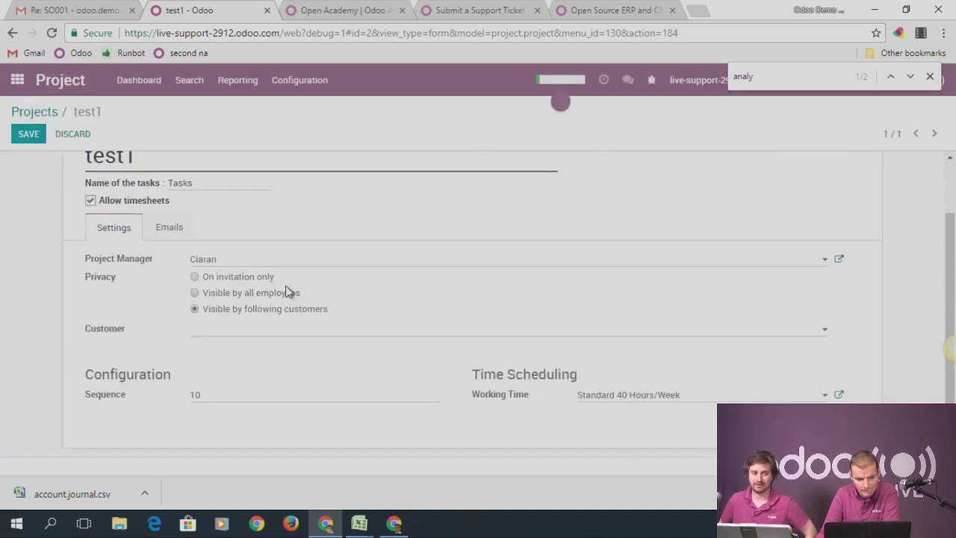
scroll(397, 280, down, 1)
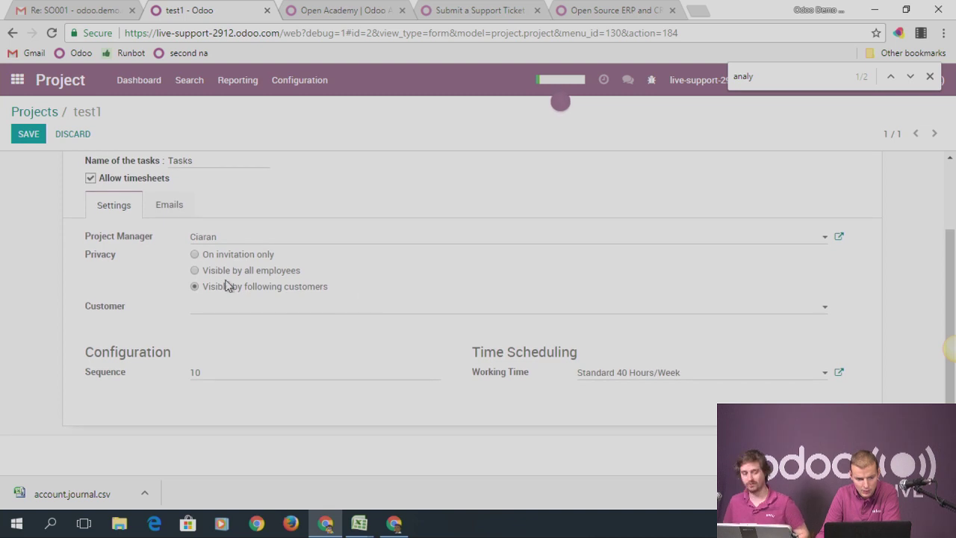
click(29, 134)
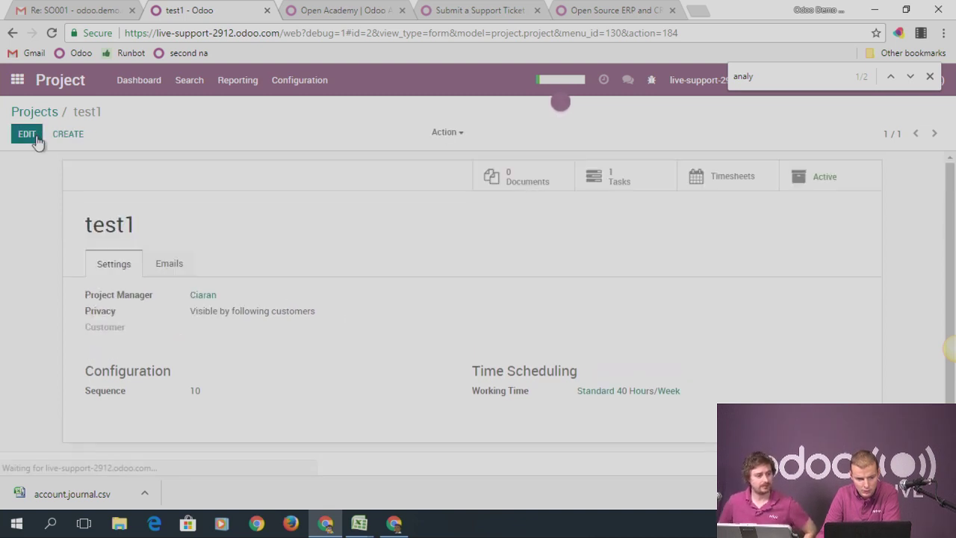
key(alt+Tab)
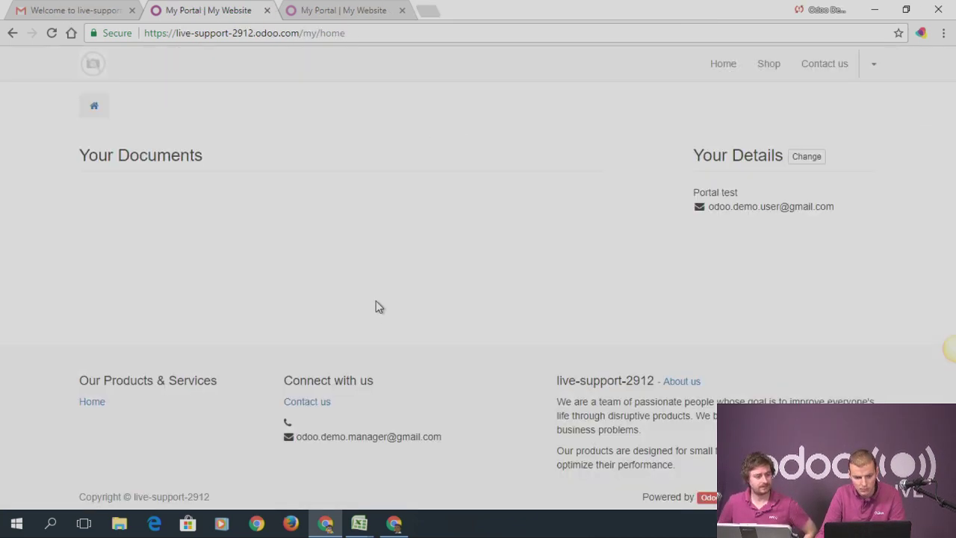
click(52, 34)
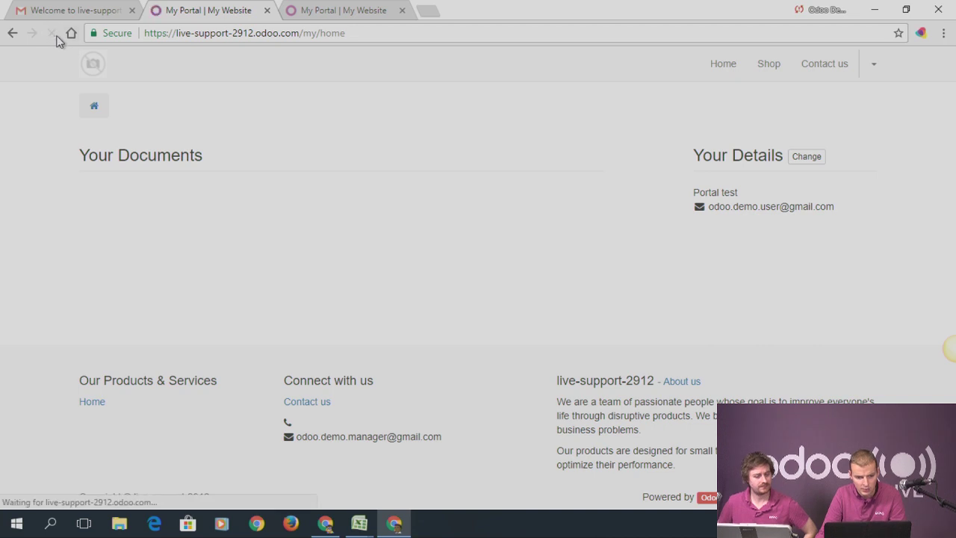
key(alt+Tab)
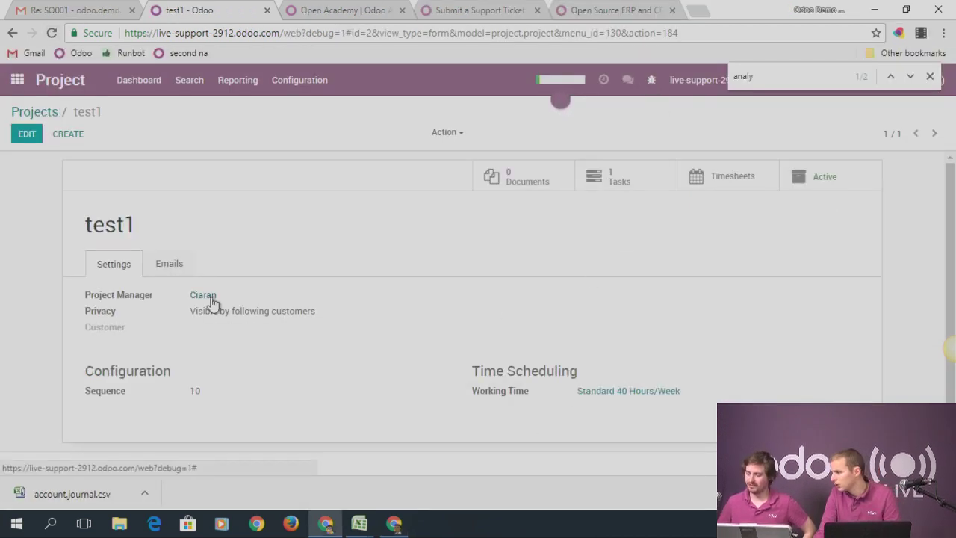
key(alt+Tab)
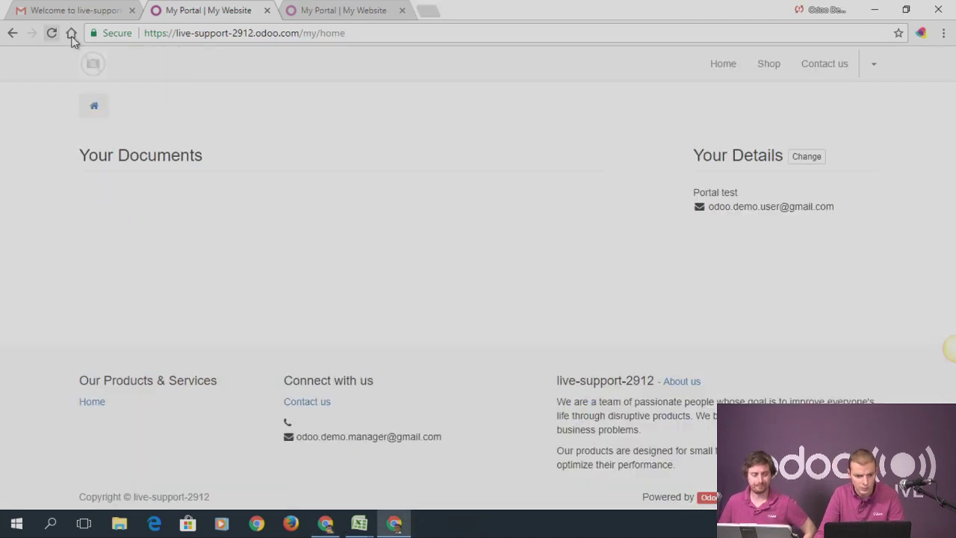
click(51, 33)
key(alt+Tab)
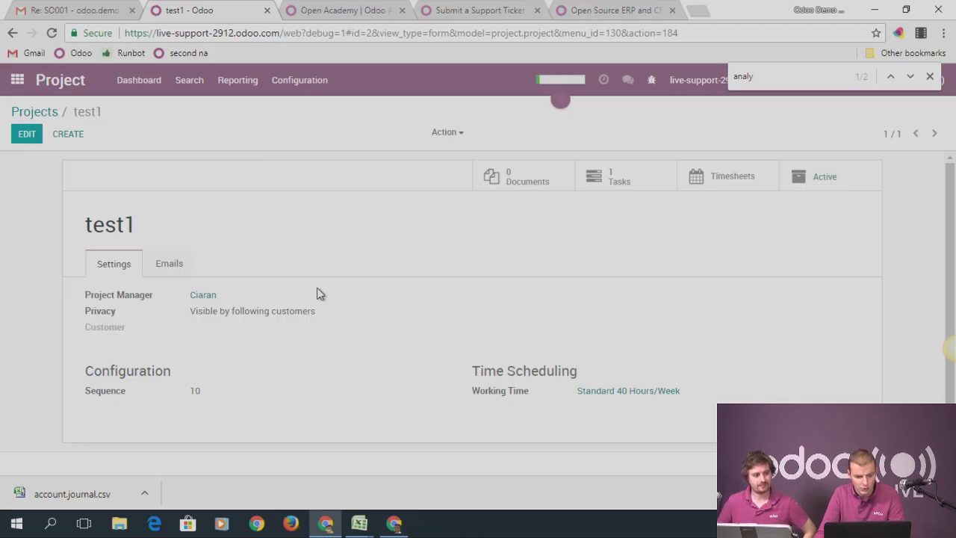
click(29, 132)
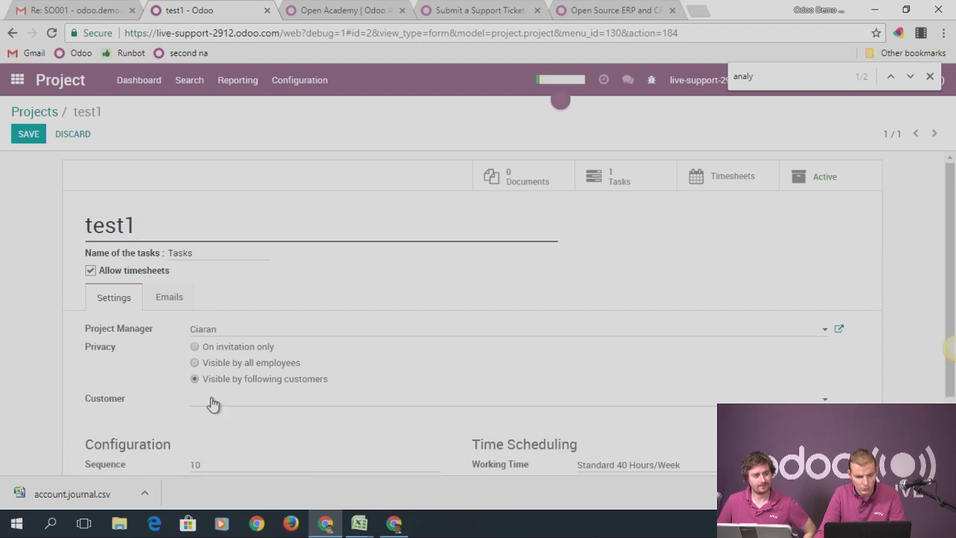
Set Portal test as the customer of project test1 and save
click(212, 402)
text(port)
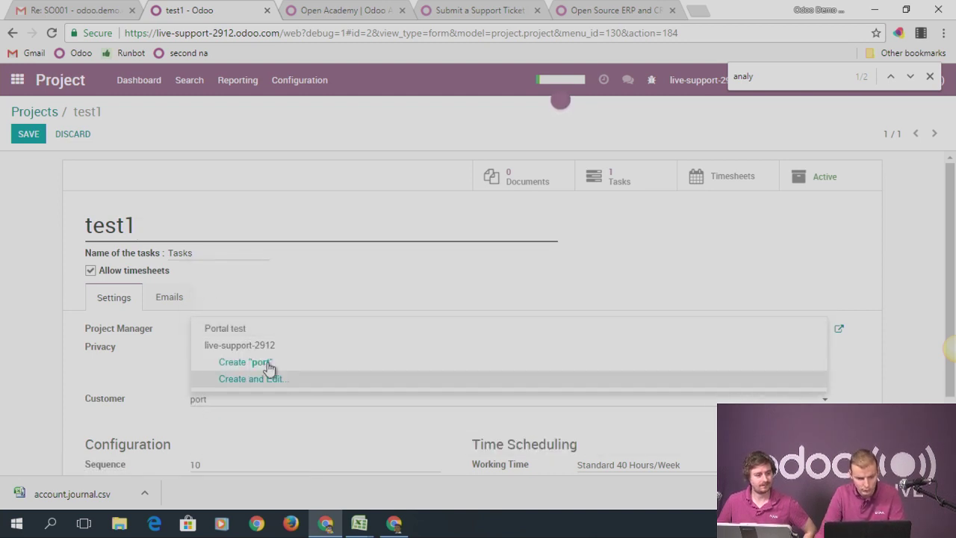
click(233, 328)
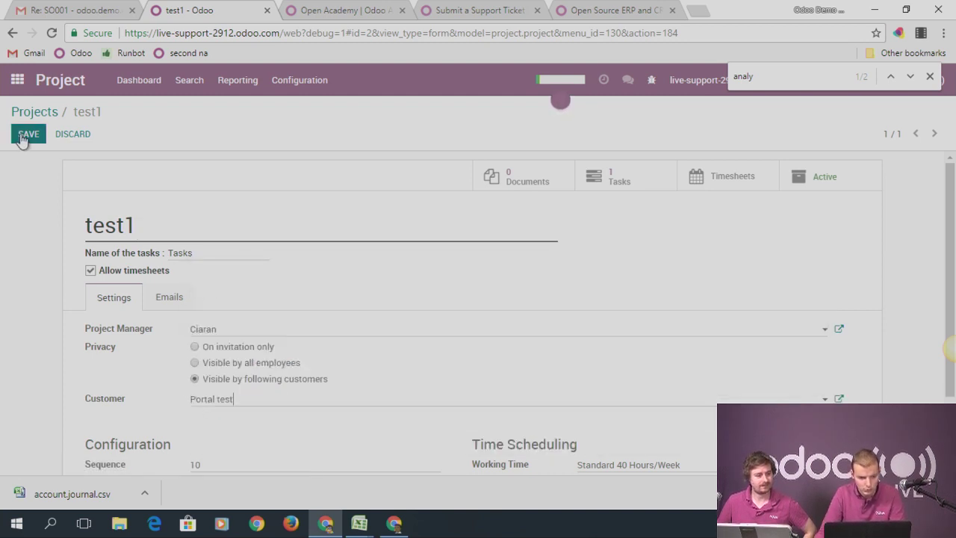
click(23, 136)
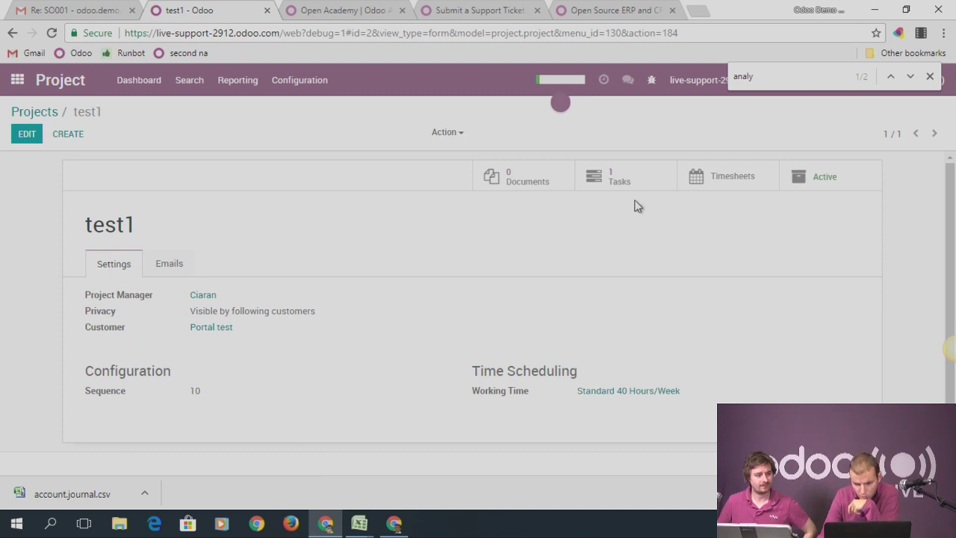
scroll(718, 224, down, 1)
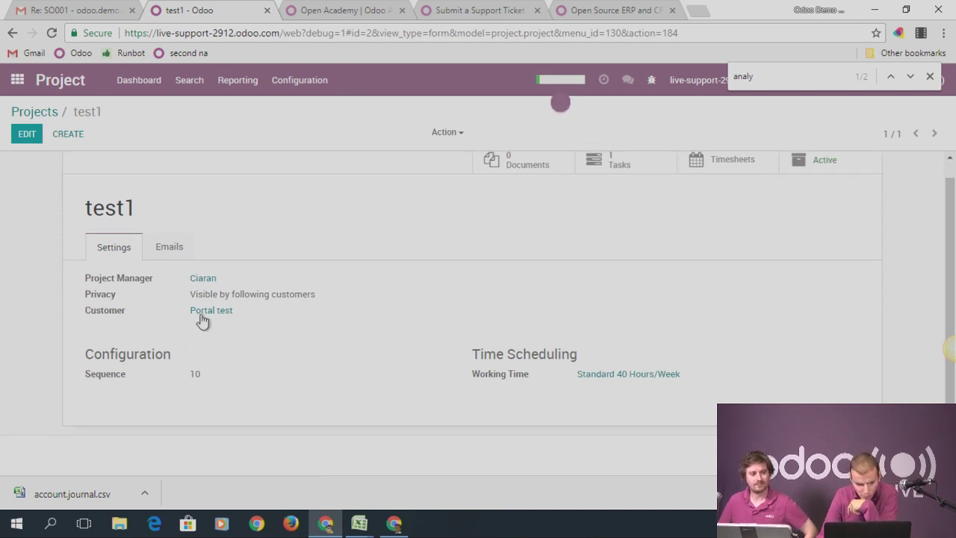
Reload the portal, open the portal test task, then edit test1 again
key(alt+Tab)
click(51, 34)
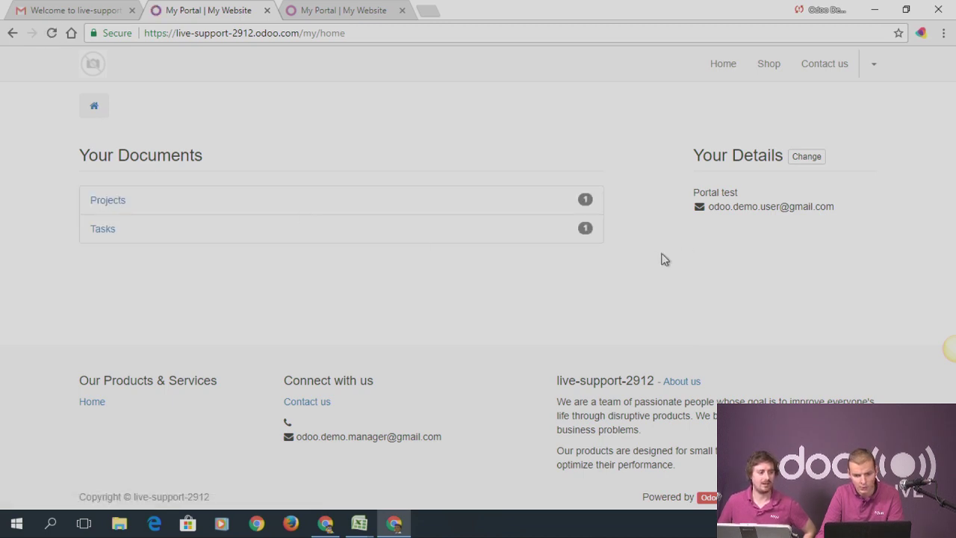
click(104, 230)
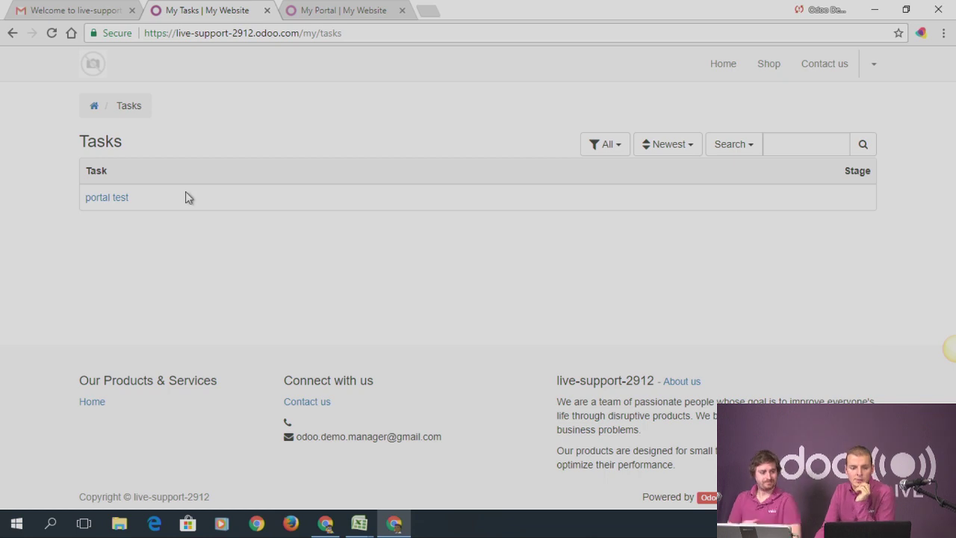
click(97, 198)
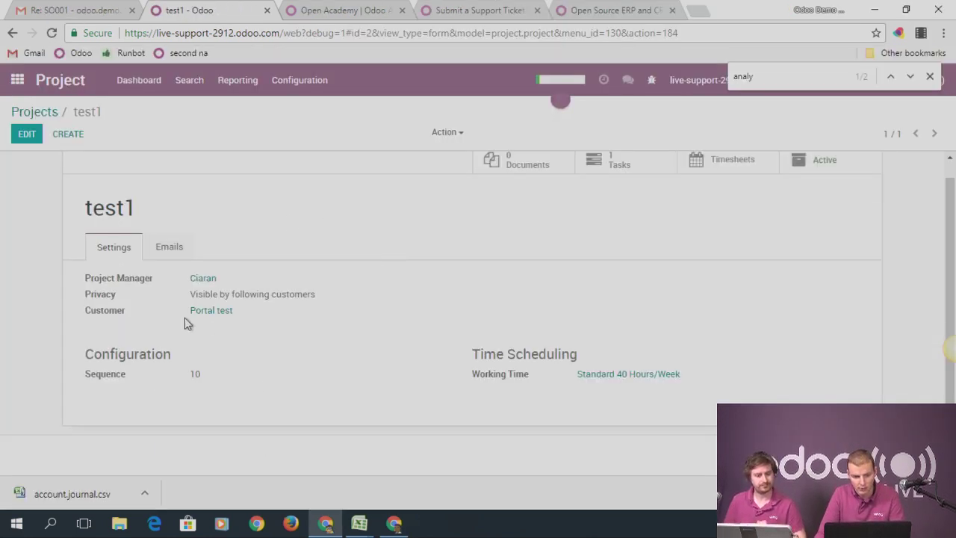
click(26, 137)
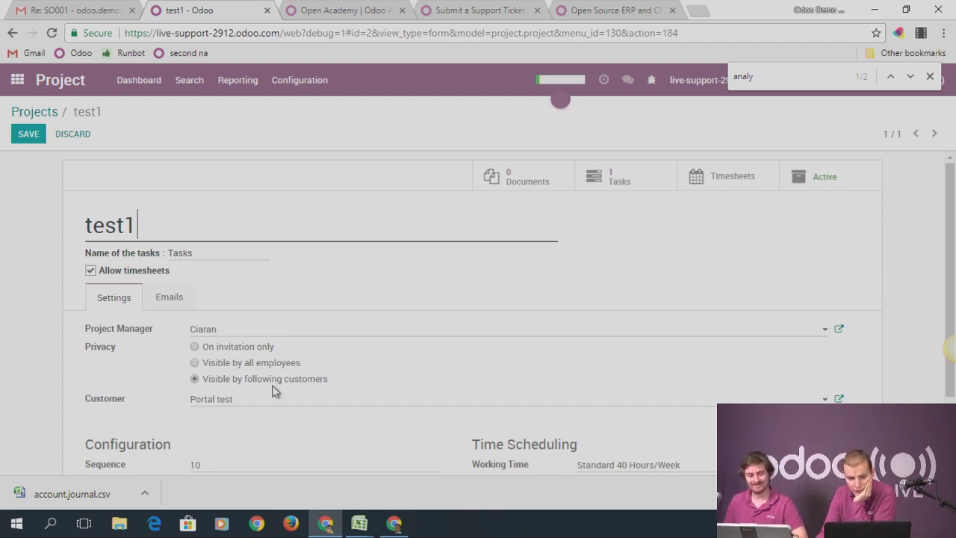
Show test1's Emails settings, then review the portal test task page as the portal user
click(158, 298)
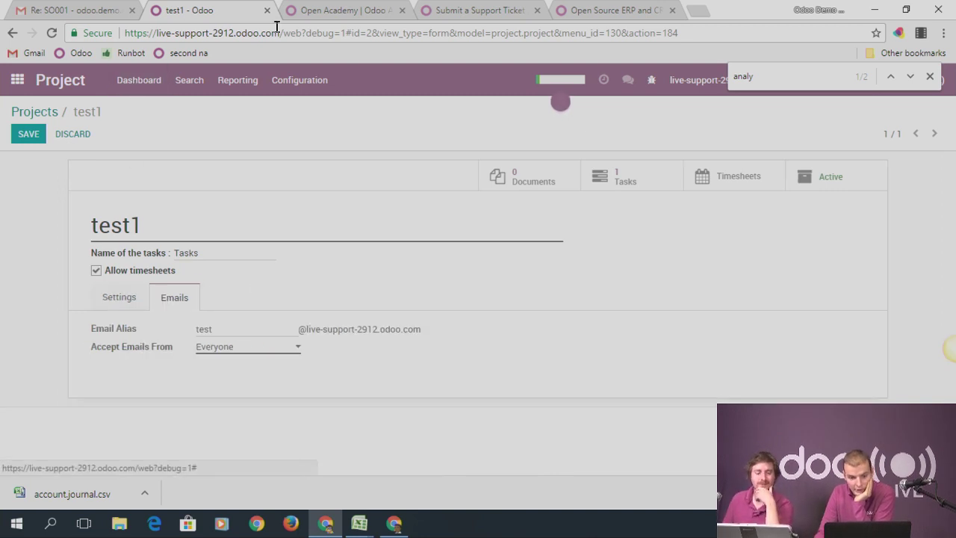
key(alt+Tab)
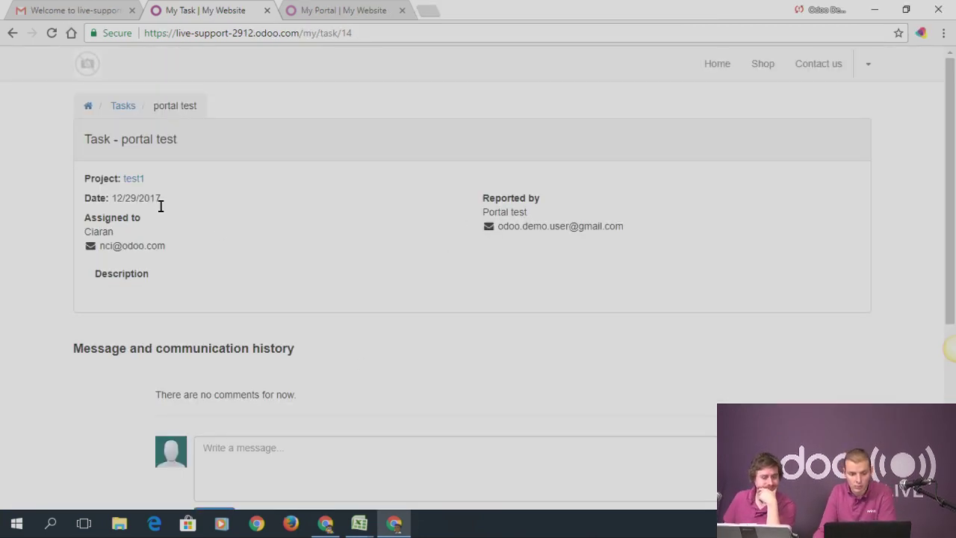
scroll(368, 319, down, 3)
scroll(362, 238, up, 2)
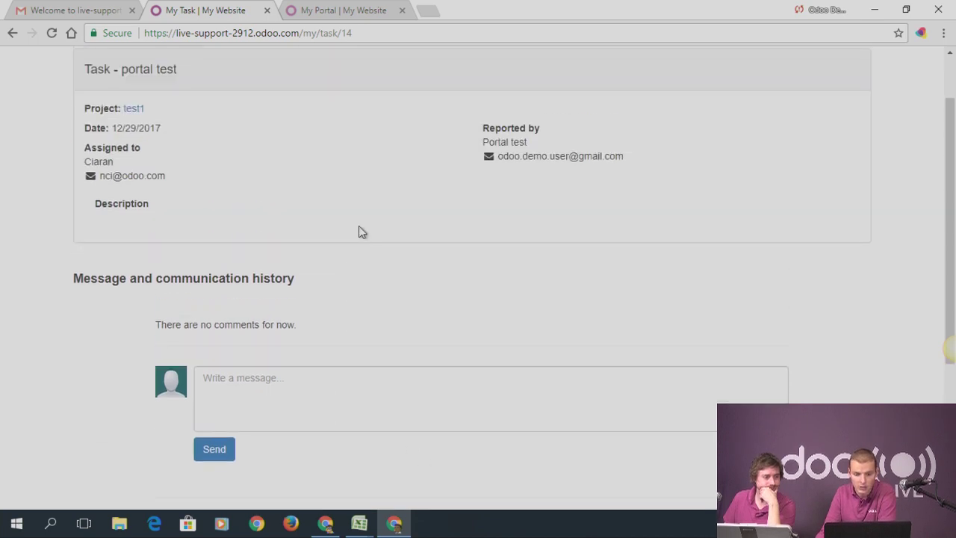
scroll(287, 364, down, 2)
click(256, 236)
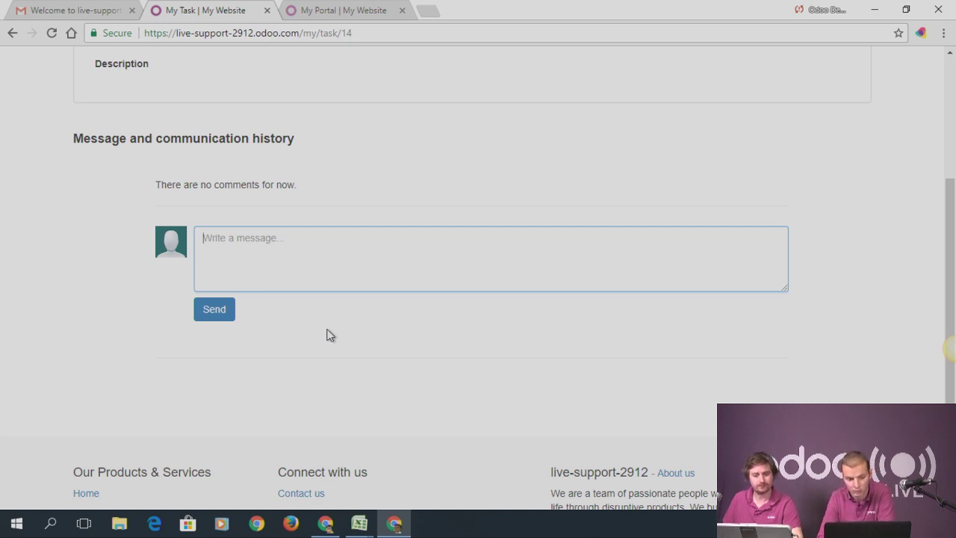
scroll(328, 335, up, 3)
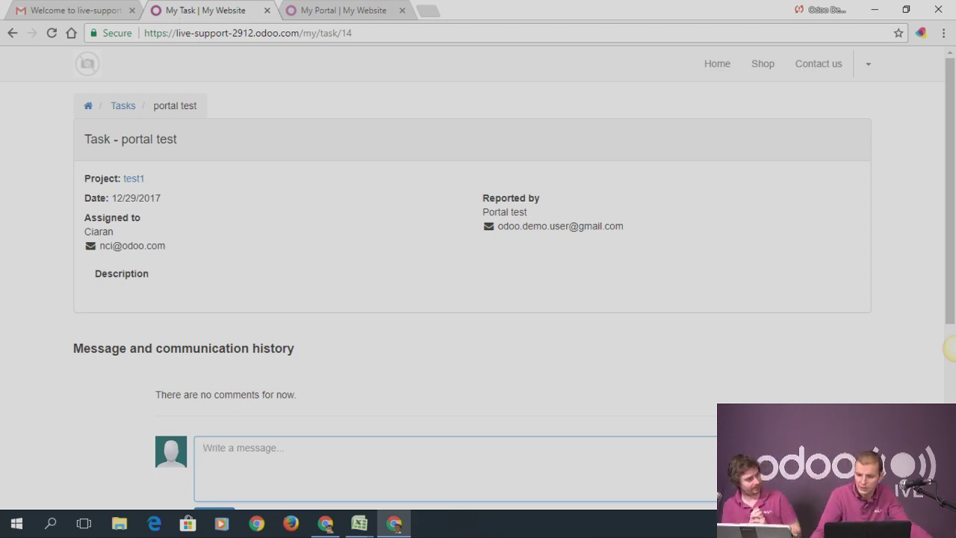
Check today's date in the system calendar, then return the backend to the apps home screen
click(922, 523)
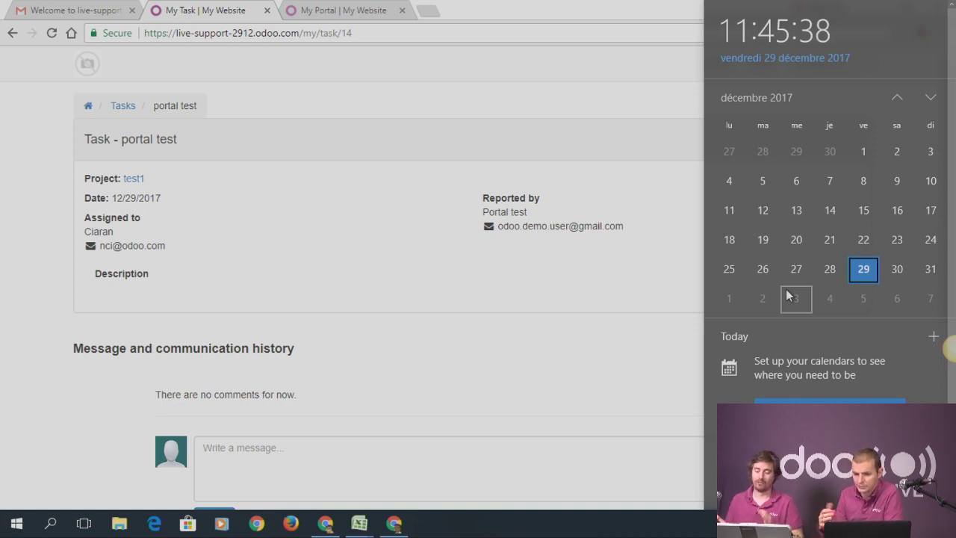
scroll(786, 296, down, 1)
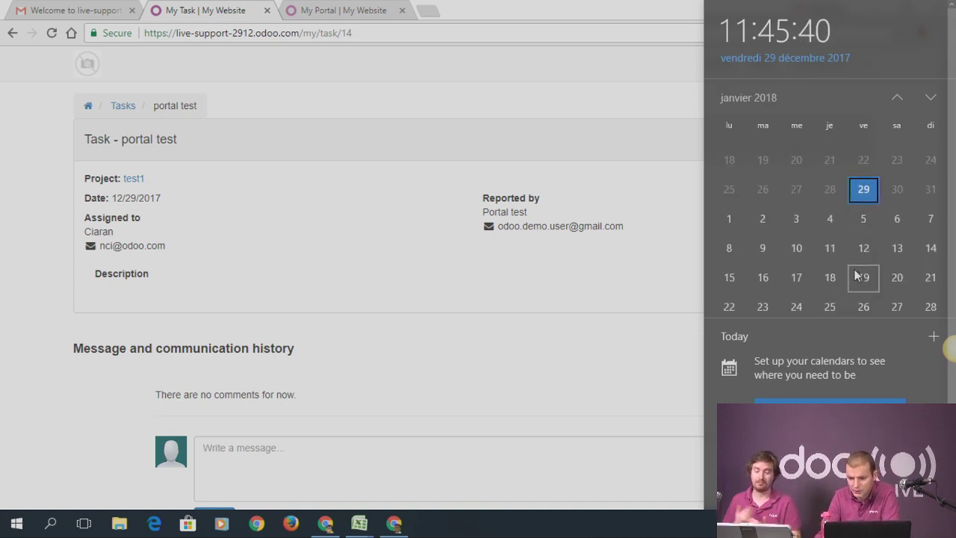
click(666, 192)
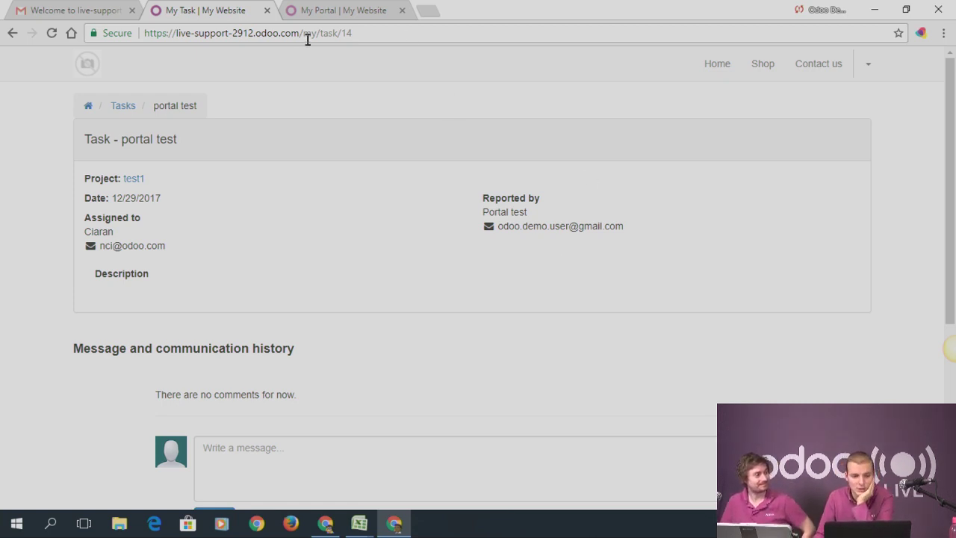
click(325, 522)
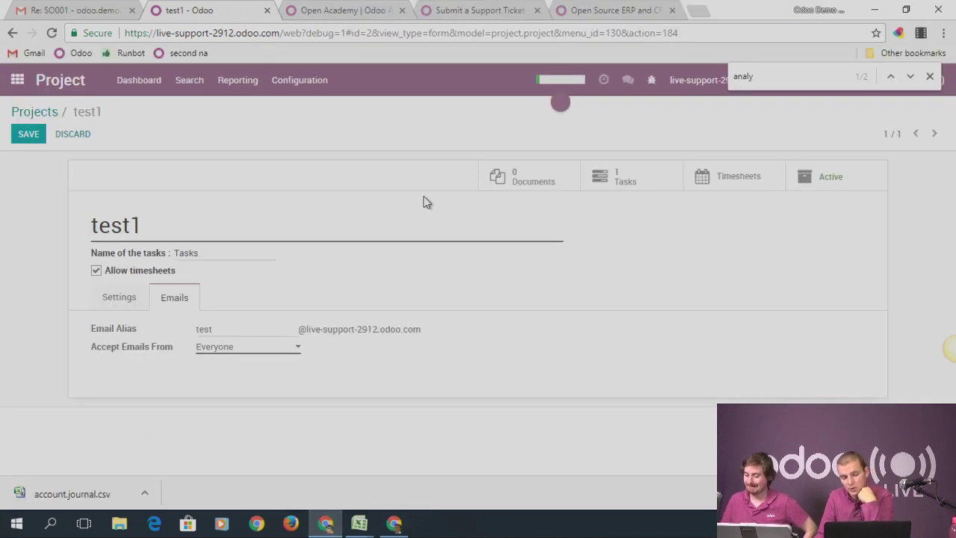
click(21, 79)
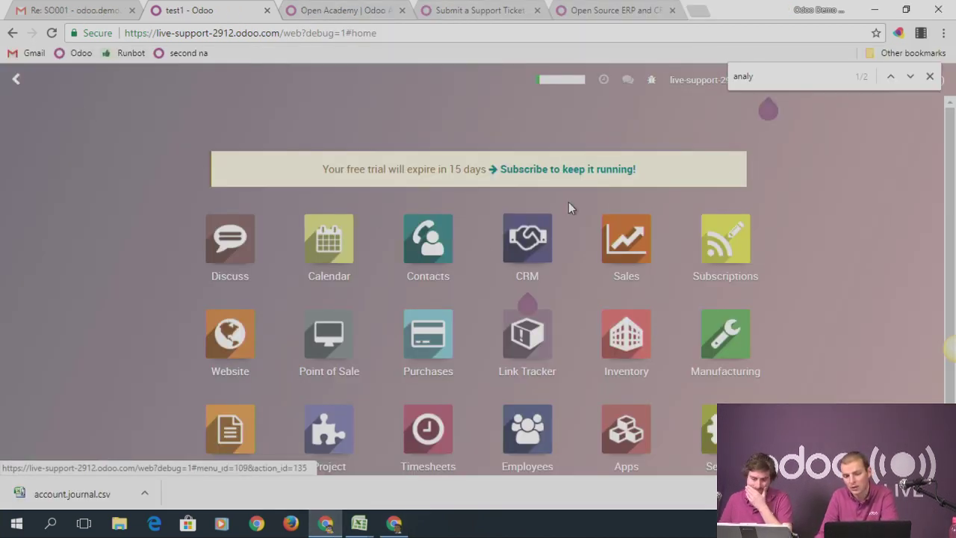
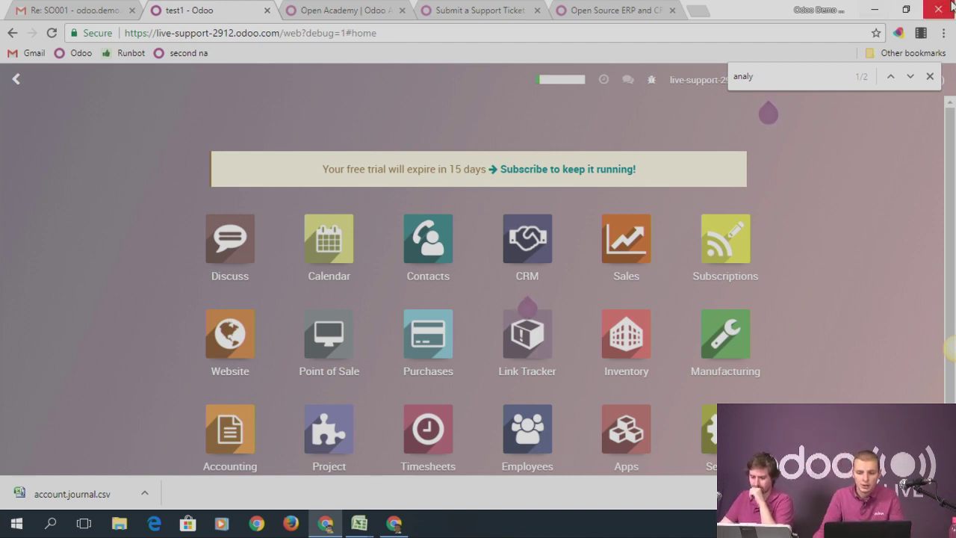
Search Google for 'ebay documentation odoo' and open the French eBay setup documentation result
click(699, 11)
text(ebay documatn)
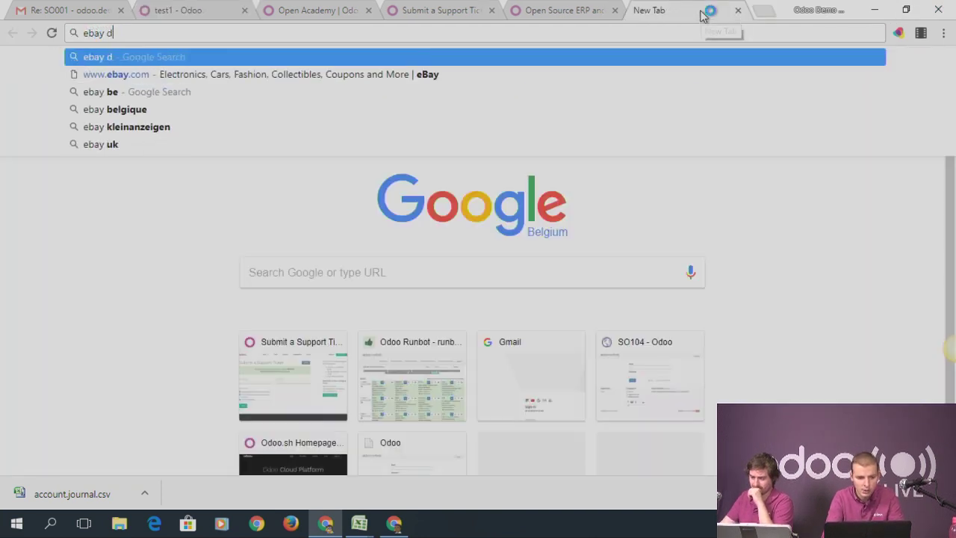
key(BackSpace)
key(BackSpace)
key(BackSpace)
key(BackSpace)
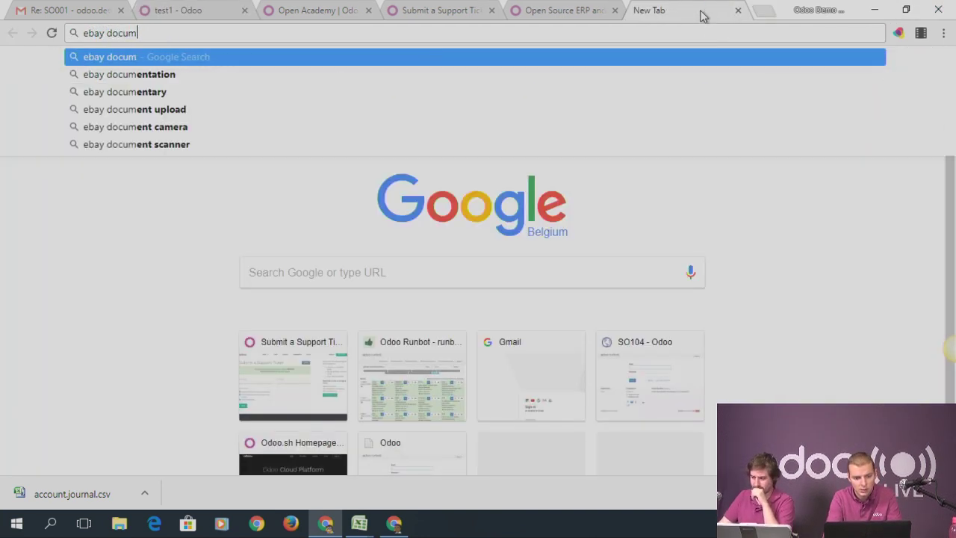
text(mentation odoo)
key(Return)
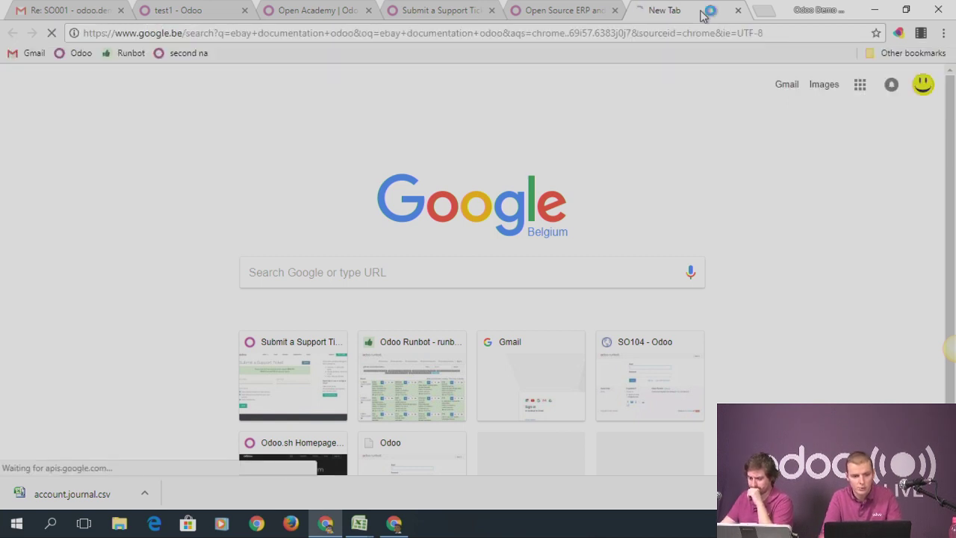
scroll(359, 202, down, 3)
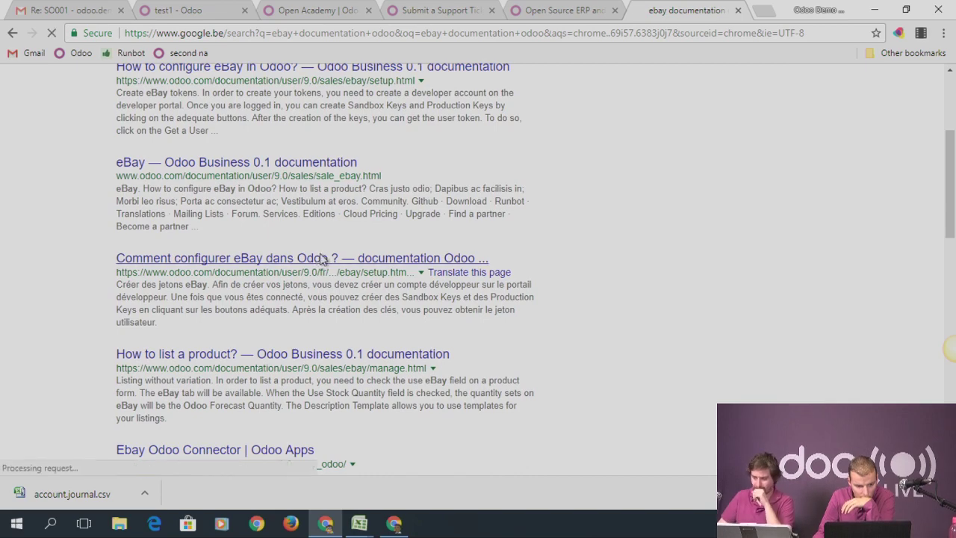
click(320, 258)
Browse the French eBay setup guide, trying the English URL (fr to en) before returning to French
scroll(419, 190, down, 3)
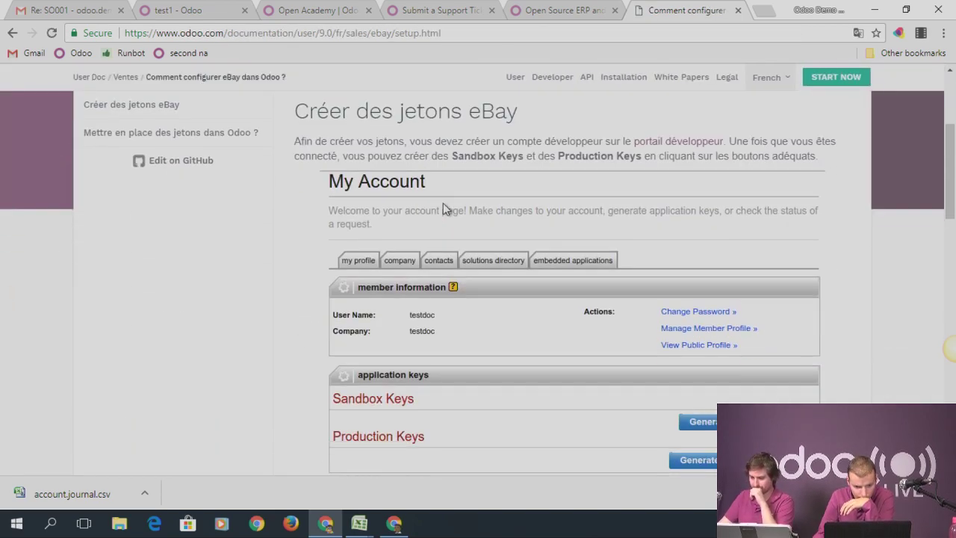
scroll(437, 202, up, 2)
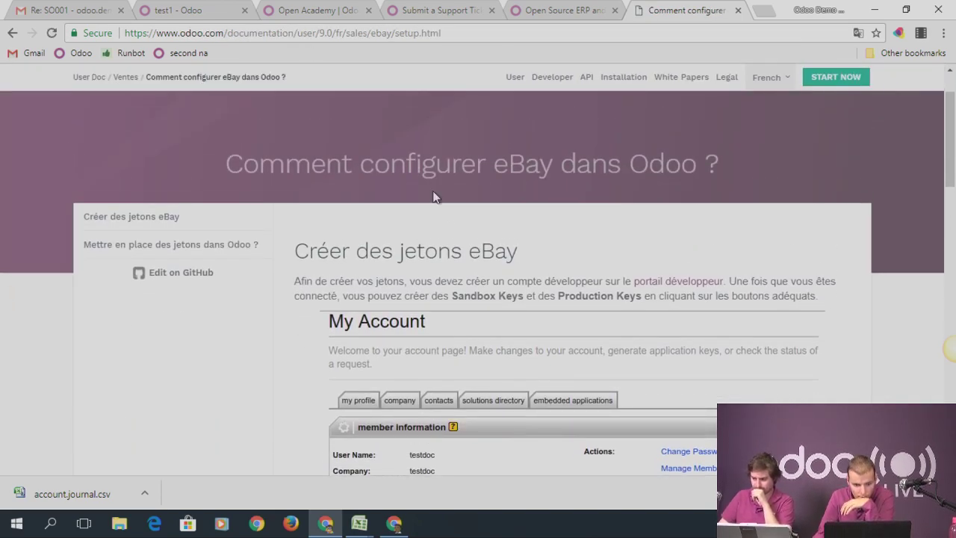
scroll(439, 201, down, 4)
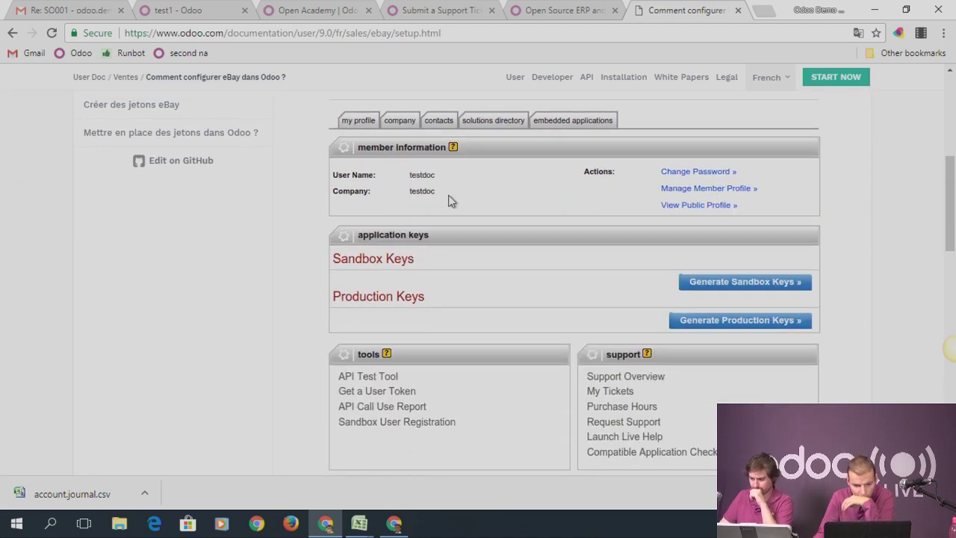
scroll(452, 202, down, 5)
scroll(487, 235, down, 4)
scroll(490, 231, up, 7)
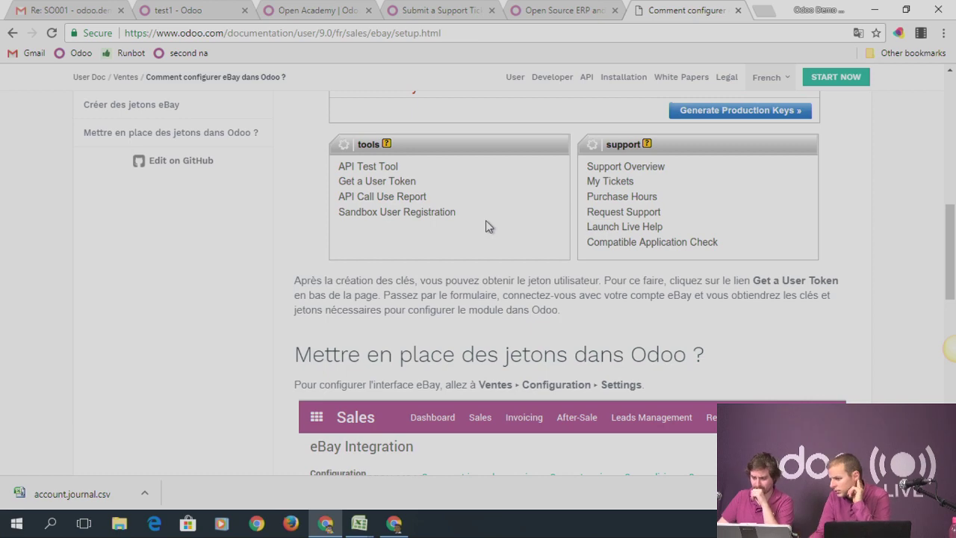
scroll(494, 228, up, 7)
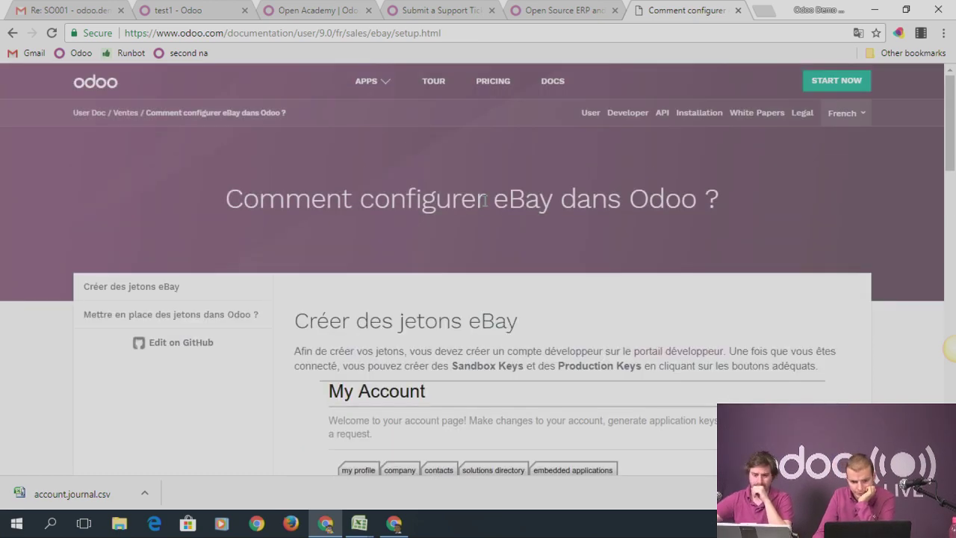
double_click(340, 33)
text(en)
key(Return)
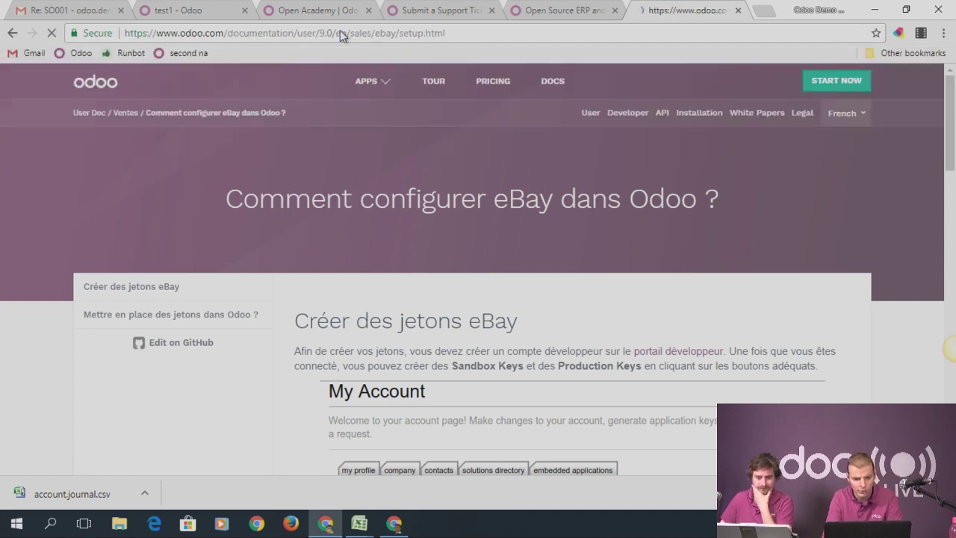
double_click(340, 34)
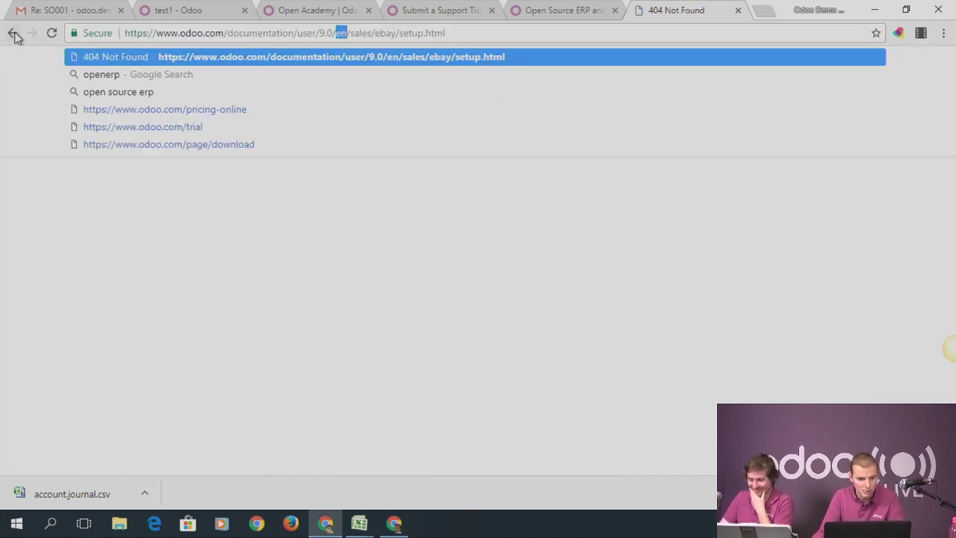
text(fr)
key(Return)
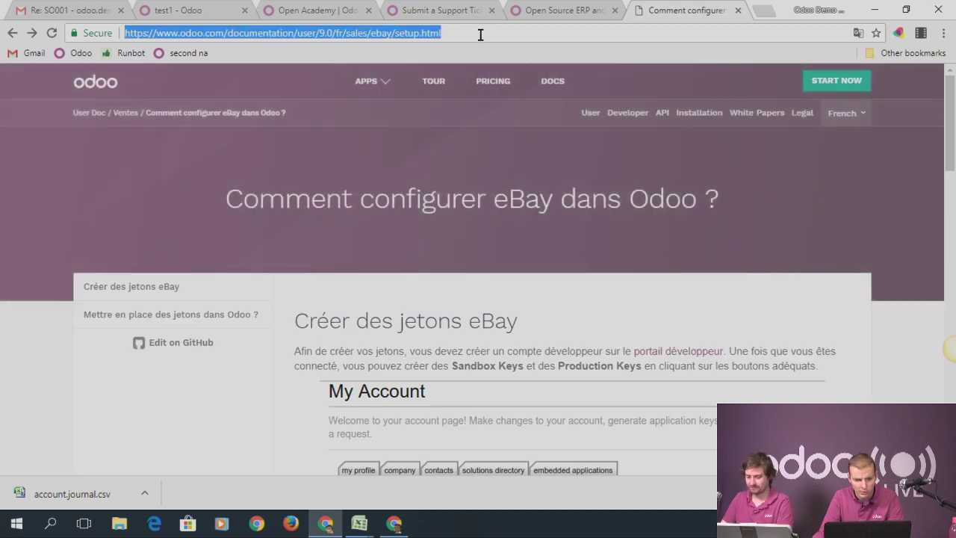
Trim the address to /documentation/user/9.0/ to load the version 9.0 User Documentation home
click(478, 33)
drag(346, 33, 458, 25)
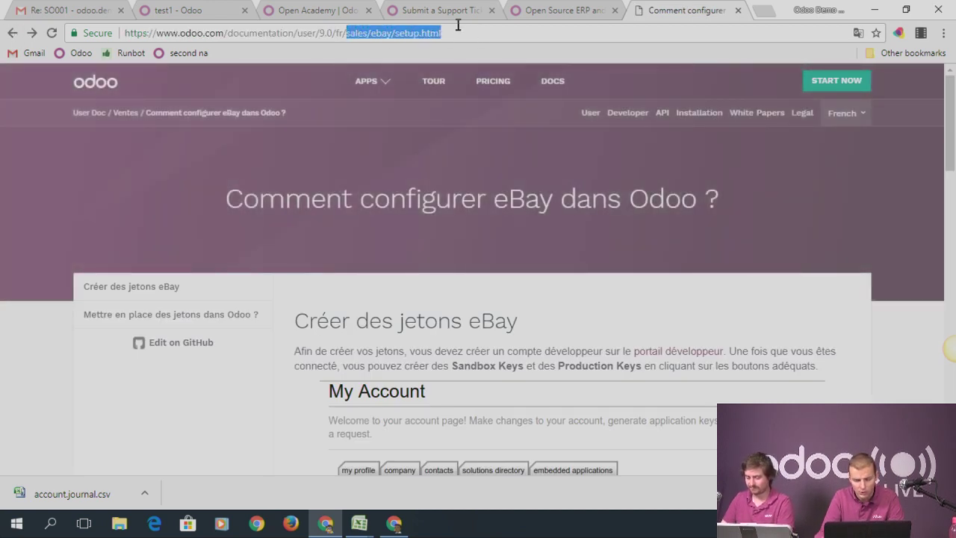
key(BackSpace)
key(BackSpace)
key(BackSpace)
key(BackSpace)
key(Return)
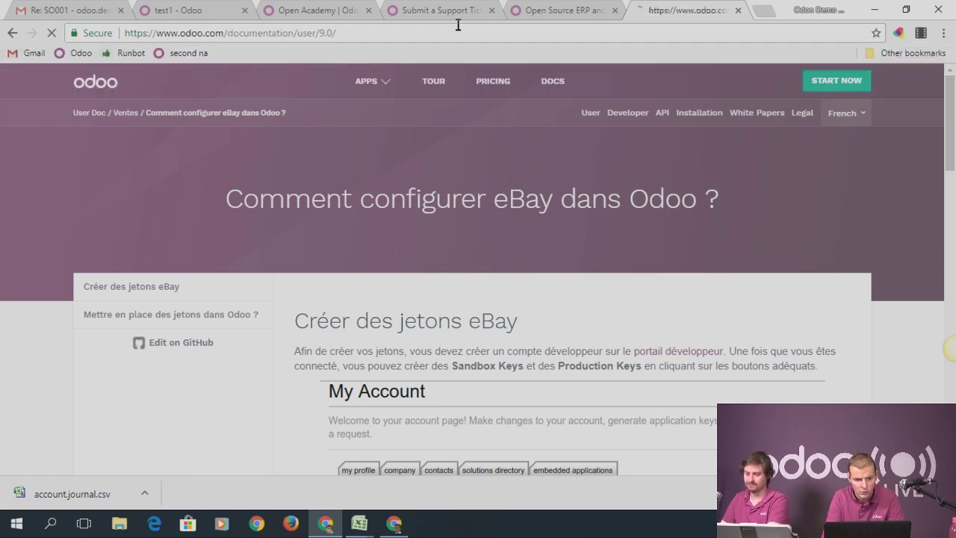
scroll(332, 254, down, 4)
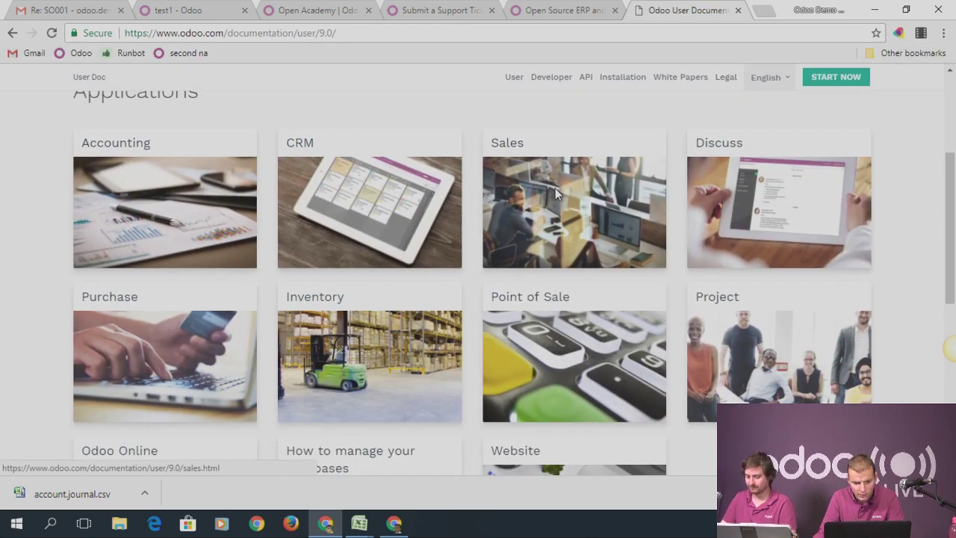
From the Sales docs, find 'ebay' and open 'How to configure eBay in Odoo?' at its token setup section
click(555, 194)
key(ctrl+f)
text(e)
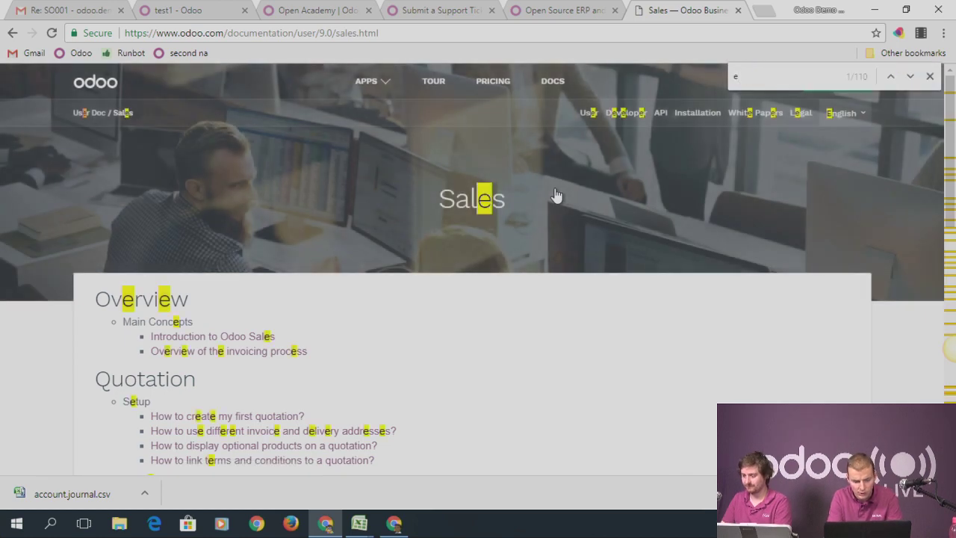
text(bay)
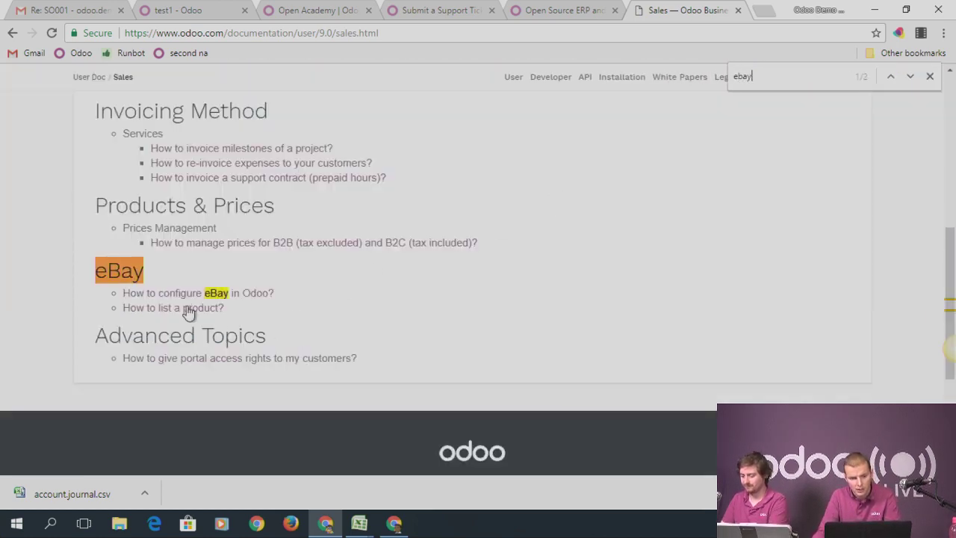
click(186, 296)
scroll(470, 261, down, 1)
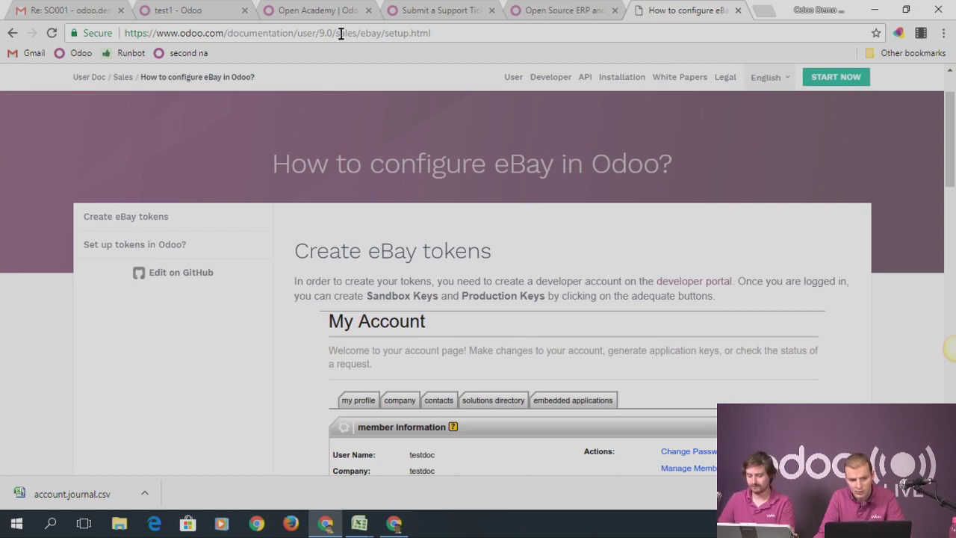
scroll(580, 357, down, 4)
scroll(545, 254, down, 10)
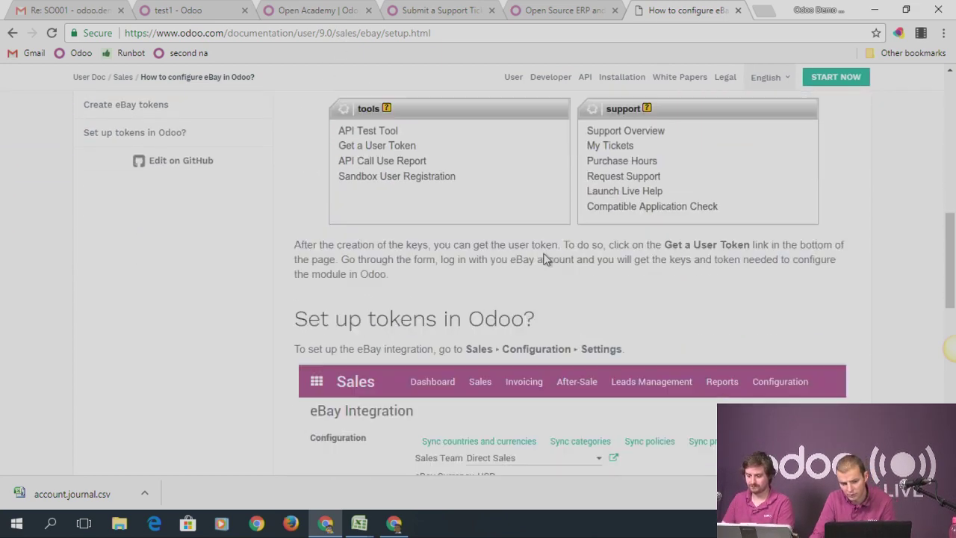
scroll(545, 259, down, 2)
scroll(636, 283, up, 5)
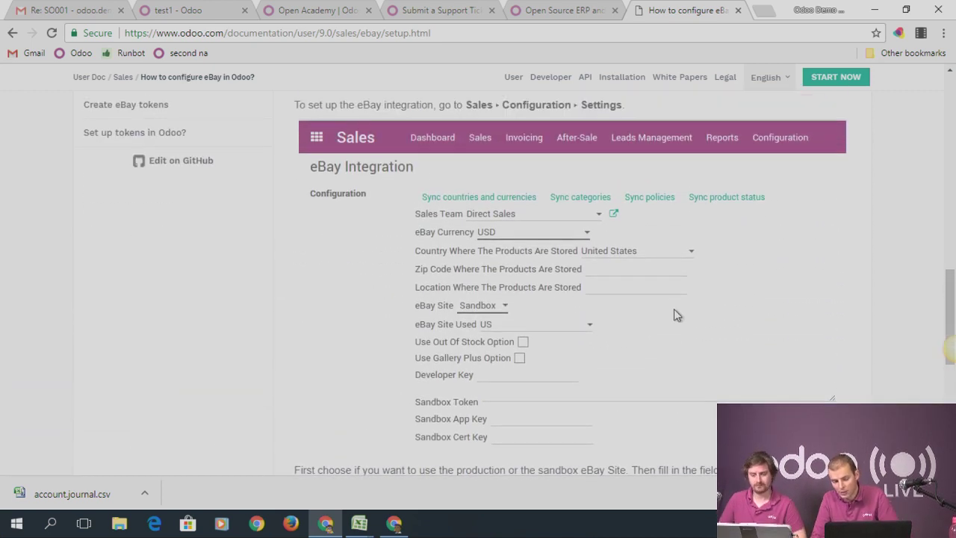
scroll(695, 374, up, 1)
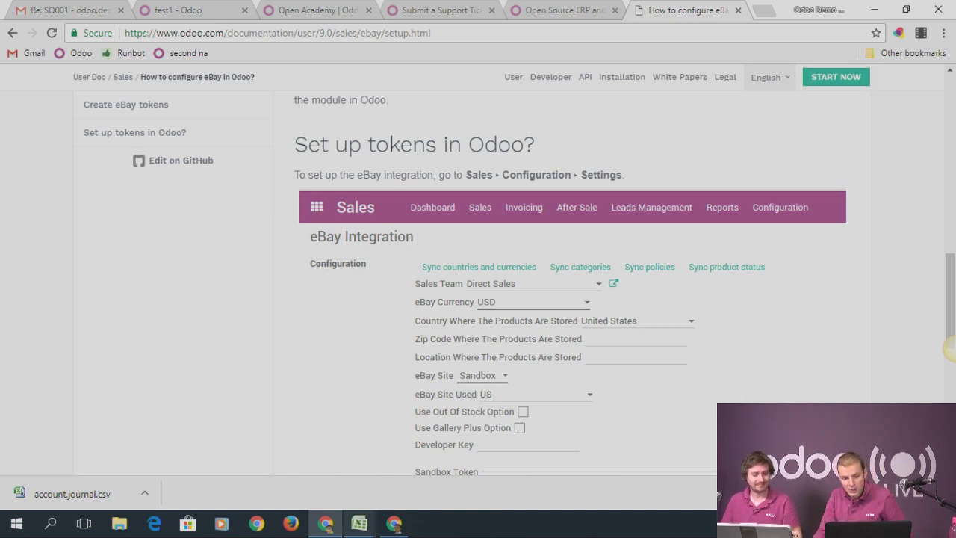
Switch browser windows back to the test1 Odoo database
click(388, 527)
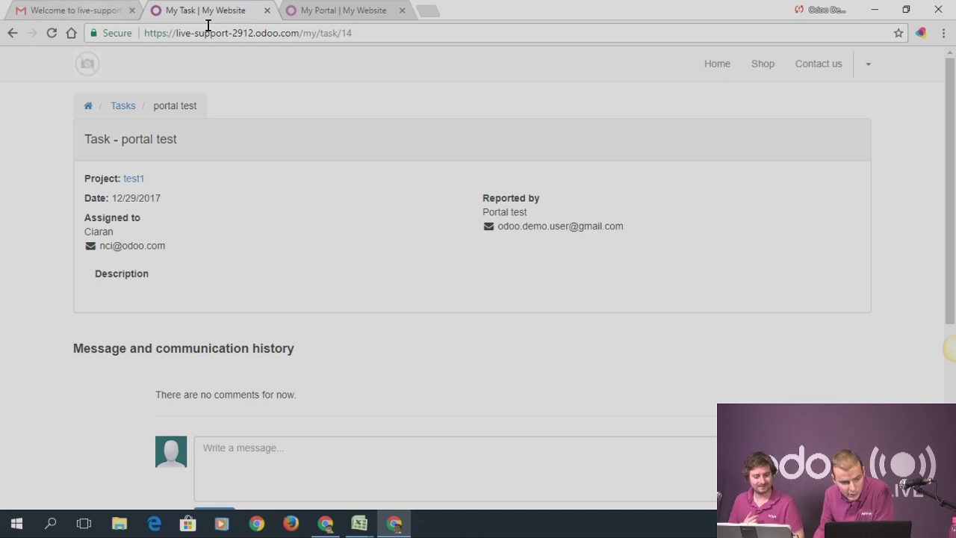
click(324, 523)
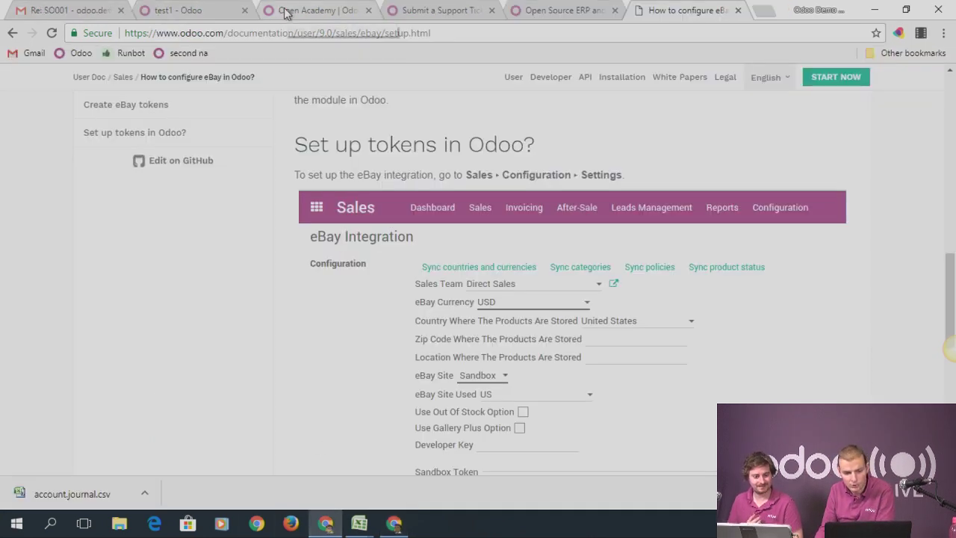
click(203, 9)
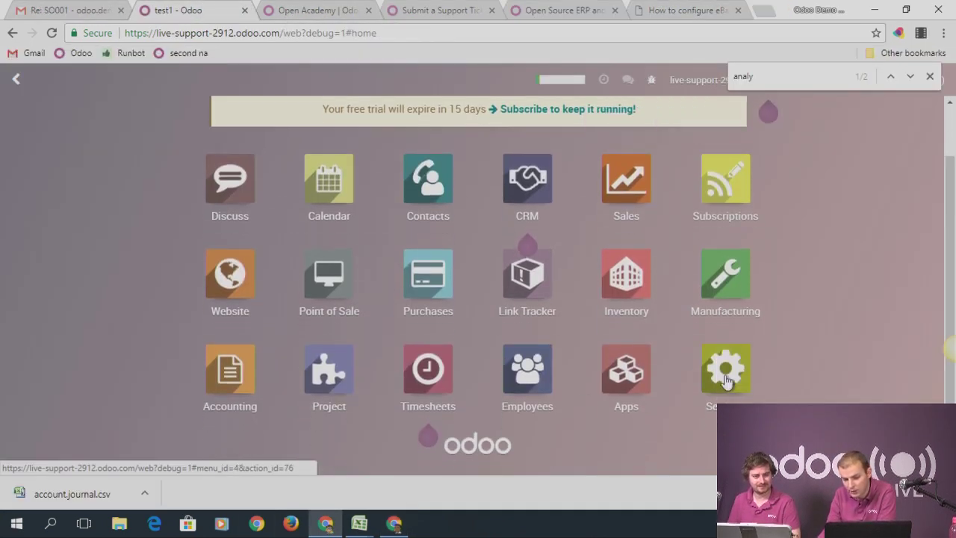
Filter the Settings > Technical > Views list by 'studio'
click(725, 377)
click(448, 82)
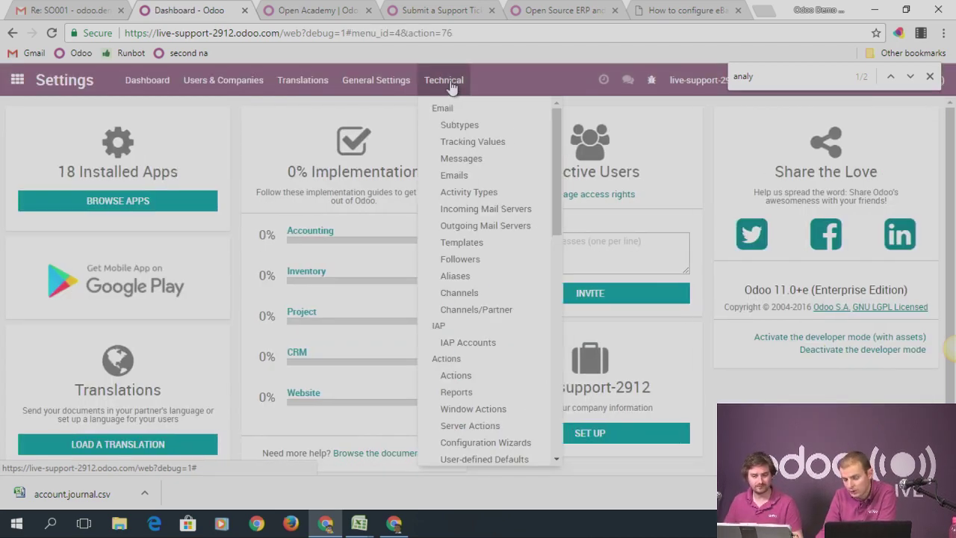
scroll(482, 247, down, 3)
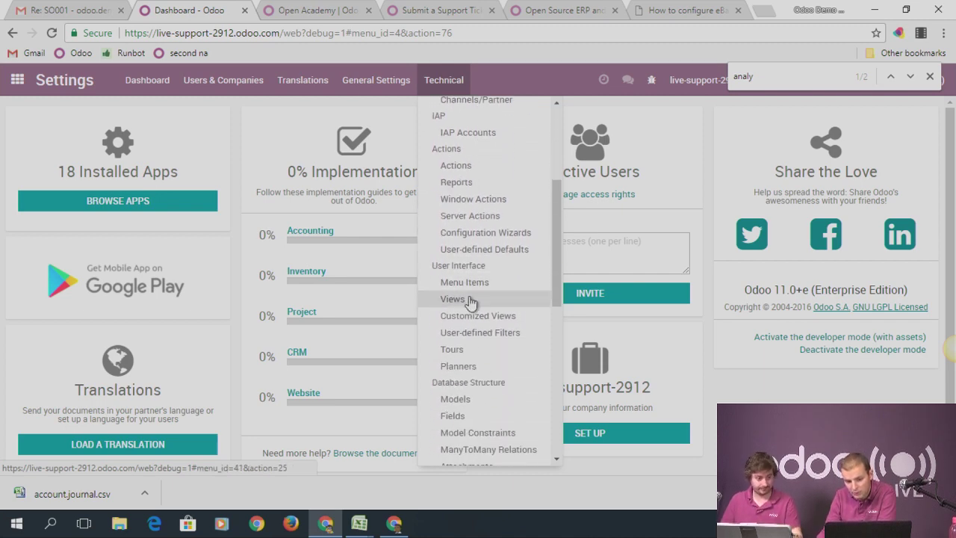
click(452, 298)
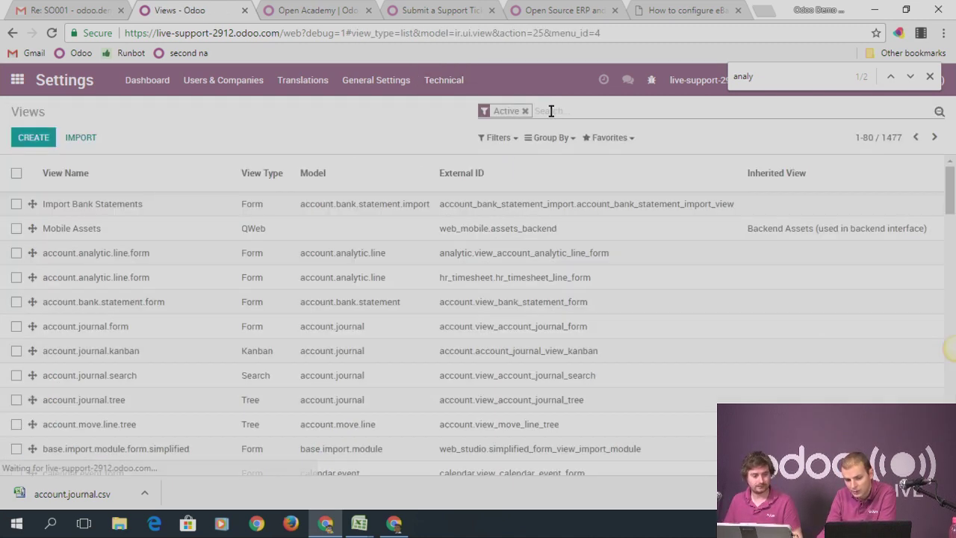
text(studio)
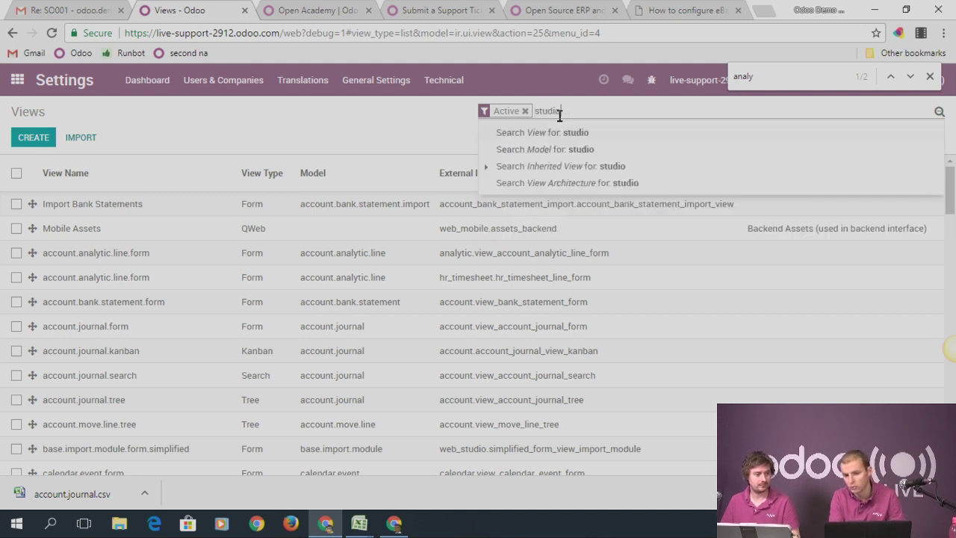
key(Return)
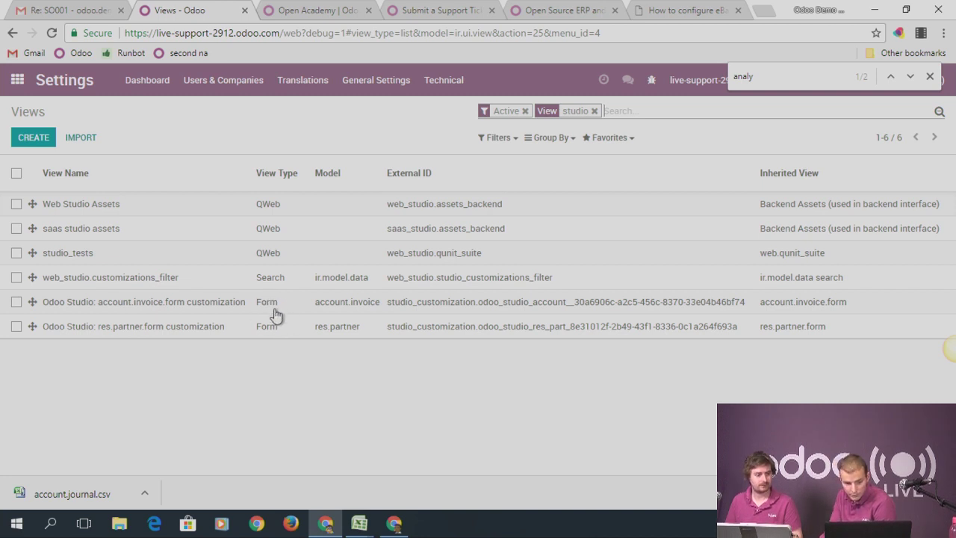
Open the 'Odoo Studio: account.invoice.form customization' view and scroll through its architecture
click(196, 306)
scroll(340, 257, down, 1)
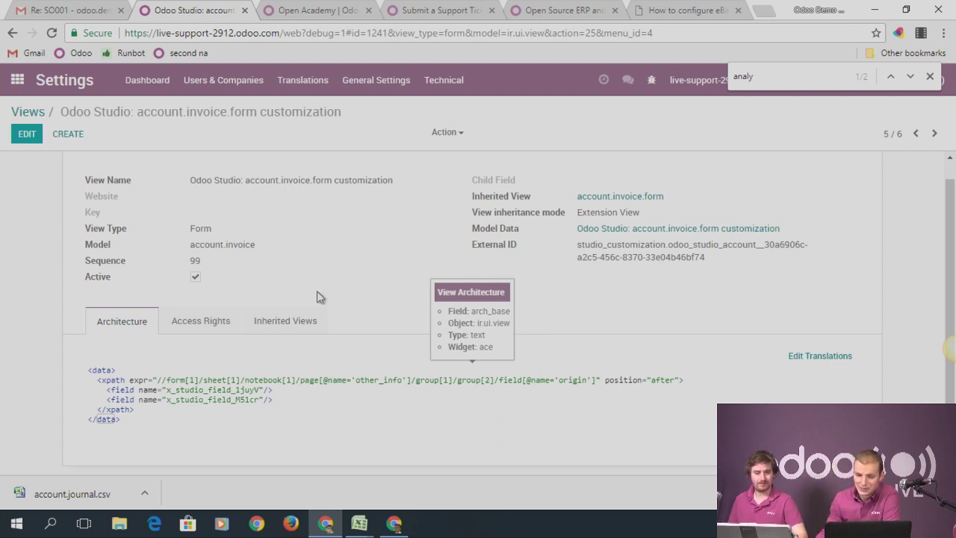
Open Accounting's Adviser > Journal Entries list, then look over the reports menu
click(18, 81)
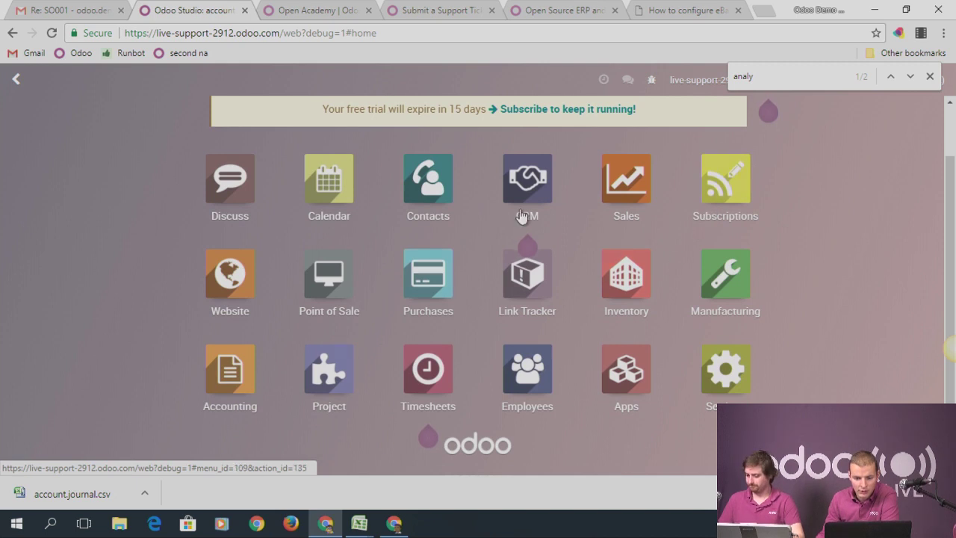
click(229, 368)
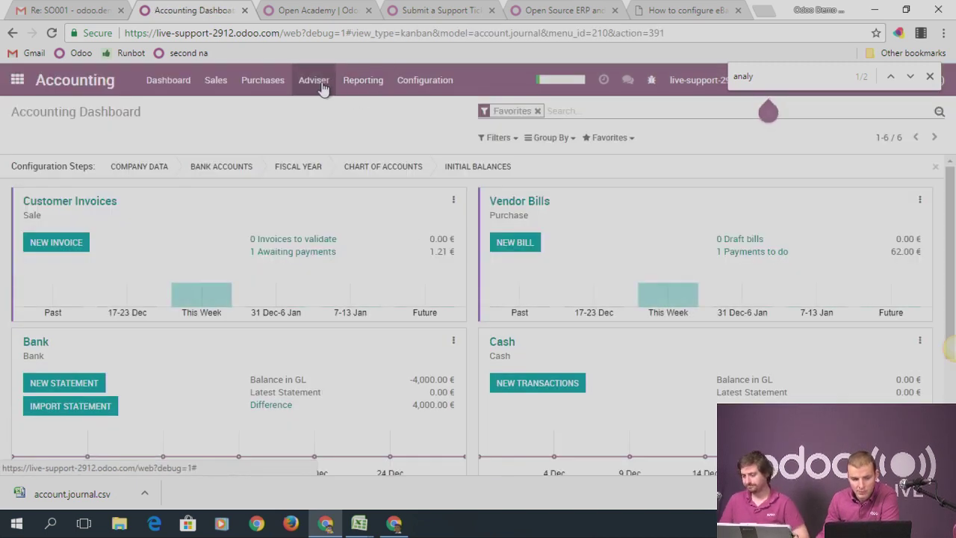
click(317, 82)
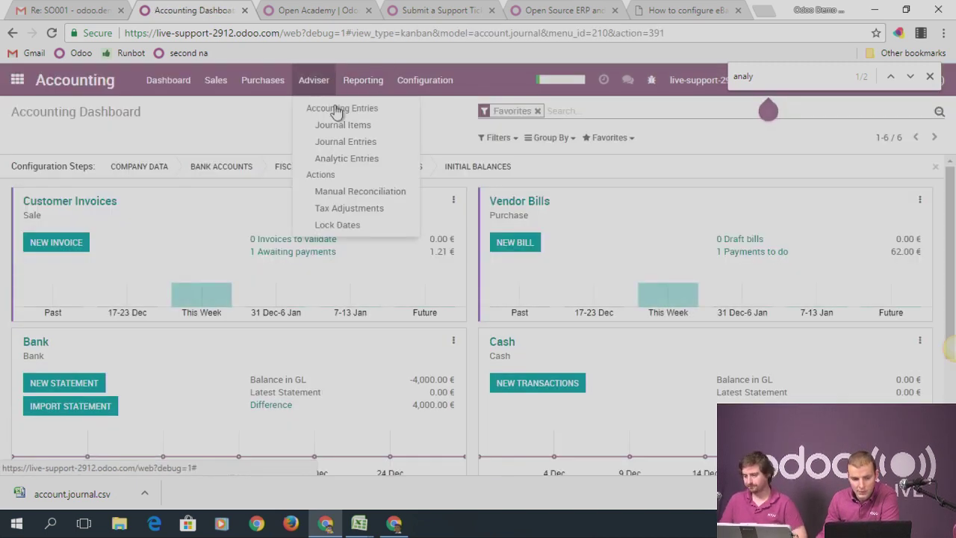
click(346, 142)
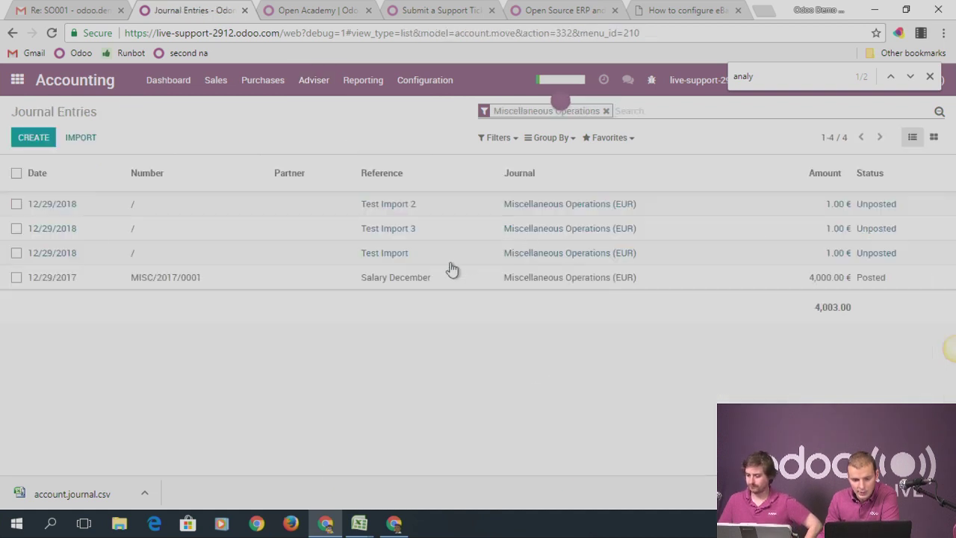
click(316, 82)
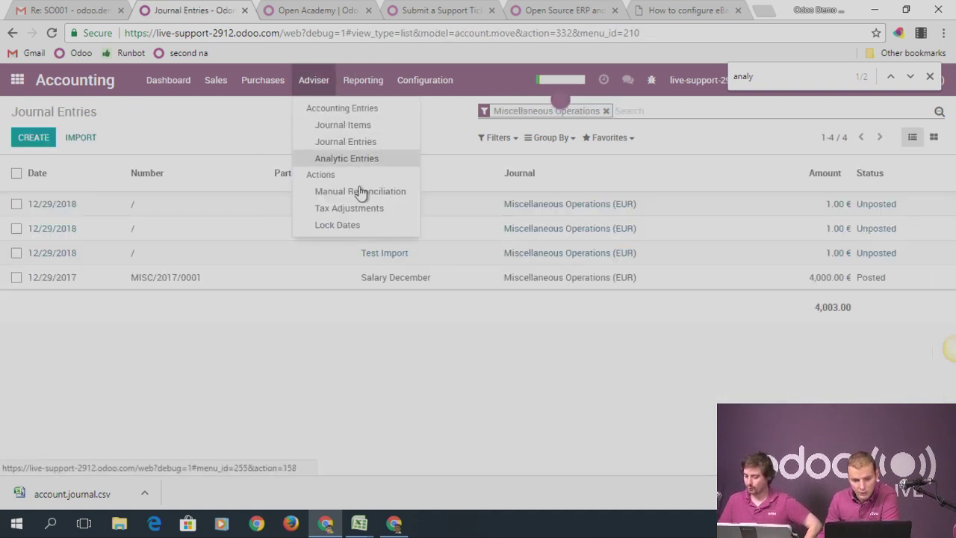
click(363, 80)
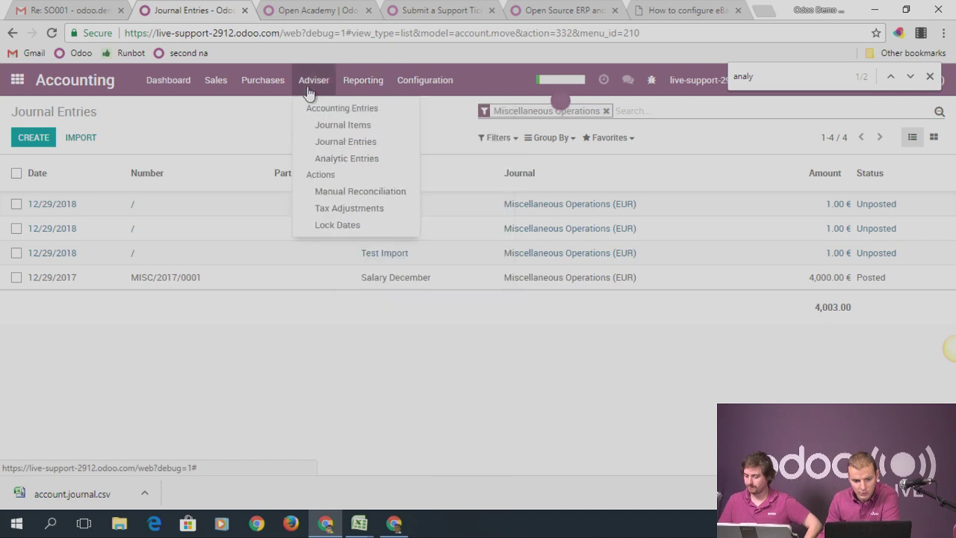
Open account 100000 Capital from Configuration > Chart of Accounts
mouse_move(424, 82)
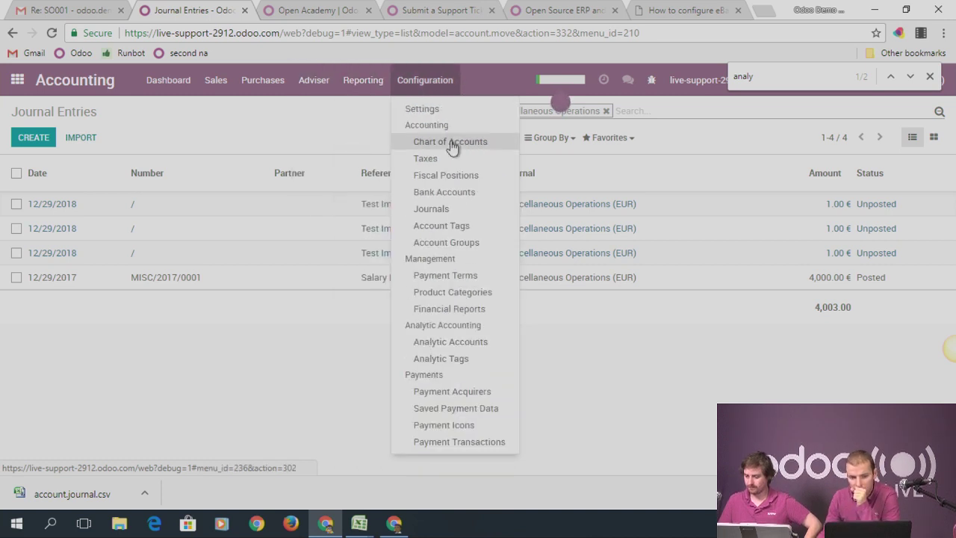
click(450, 141)
click(111, 230)
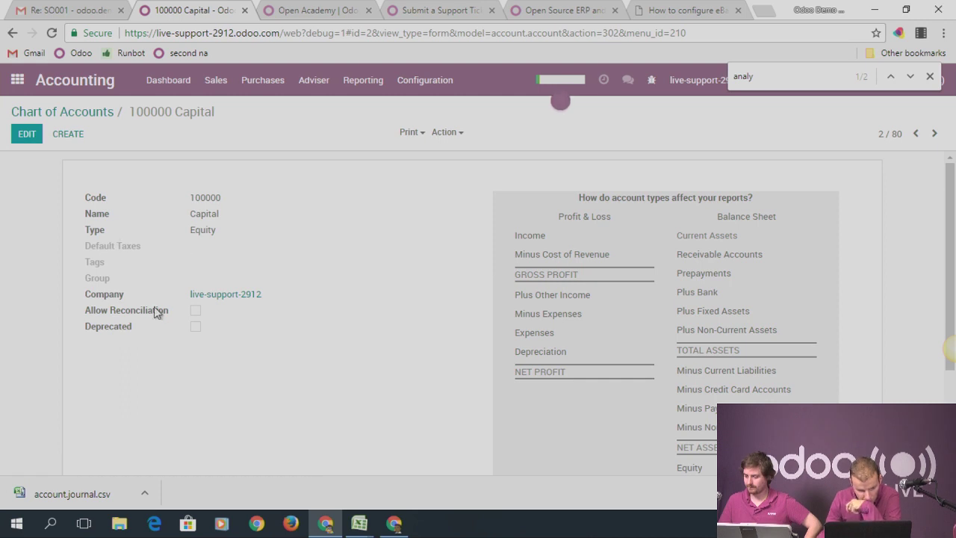
Review the account model's field definitions via the debug menu's View Fields, then close it
click(654, 82)
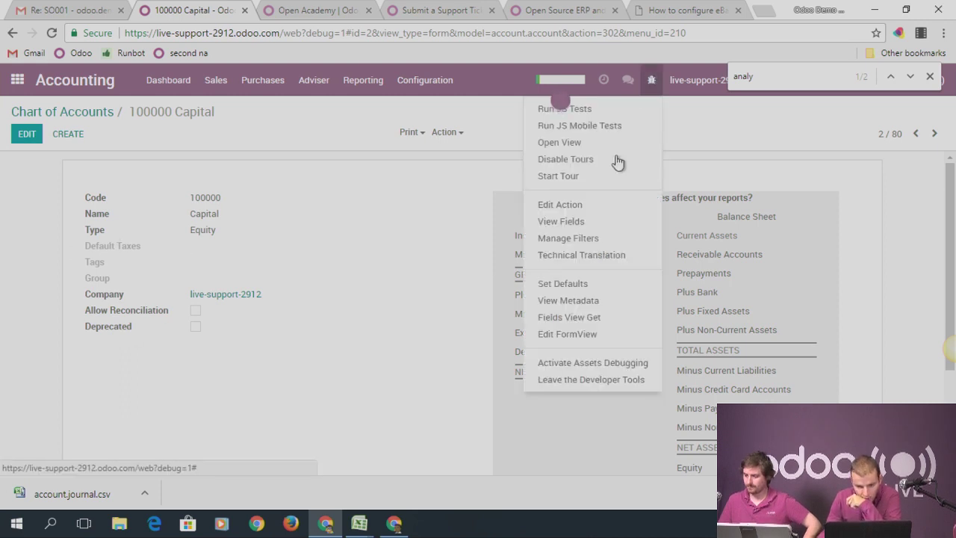
click(563, 222)
key(BackSpace)
key(BackSpace)
text(y)
key(BackSpace)
text(l)
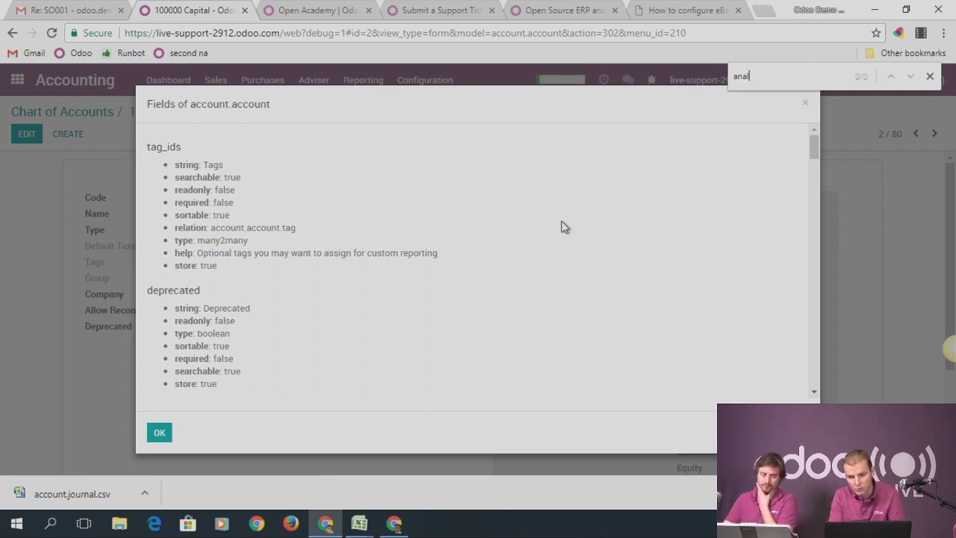
click(804, 104)
Open the Test Import 2 journal item from Accounting > Adviser > Journal Items in edit mode
click(36, 80)
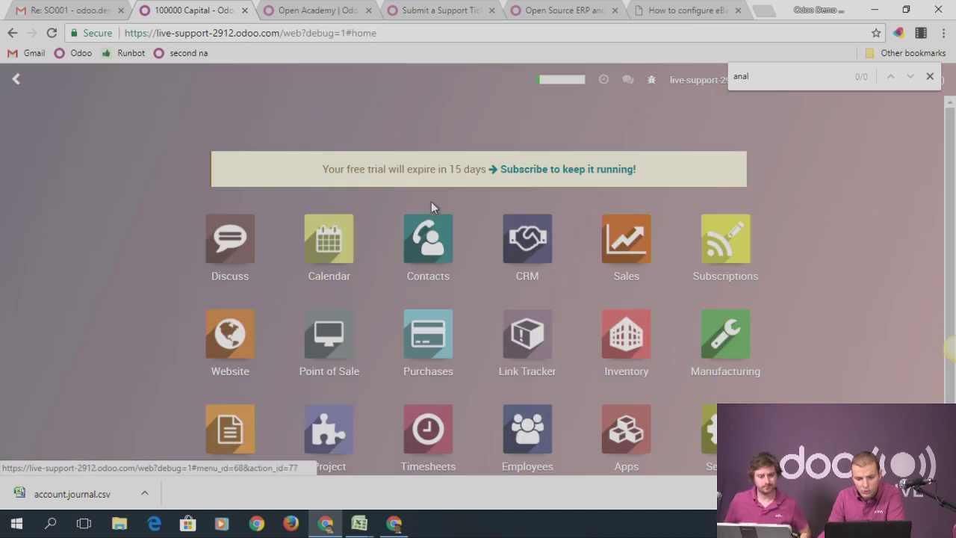
scroll(523, 364, down, 1)
click(229, 384)
click(314, 82)
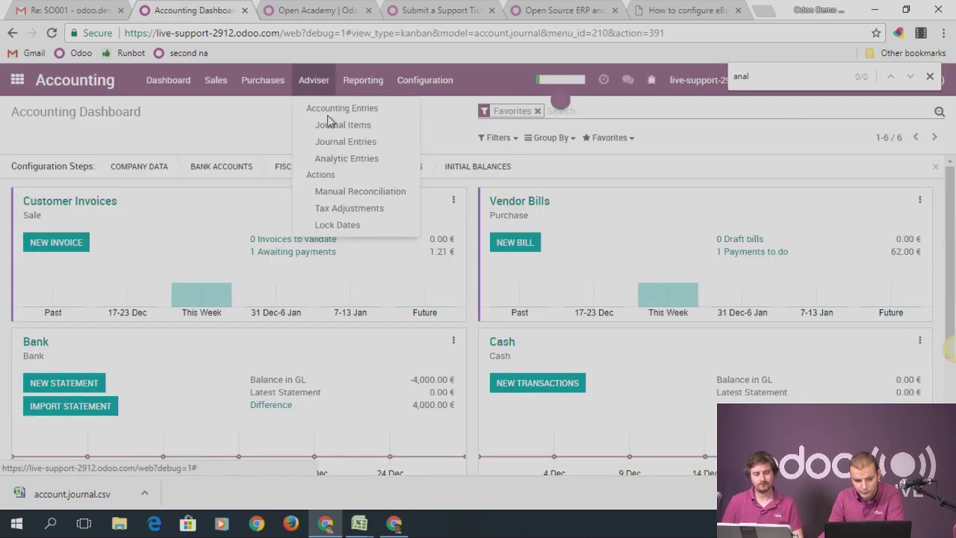
click(321, 124)
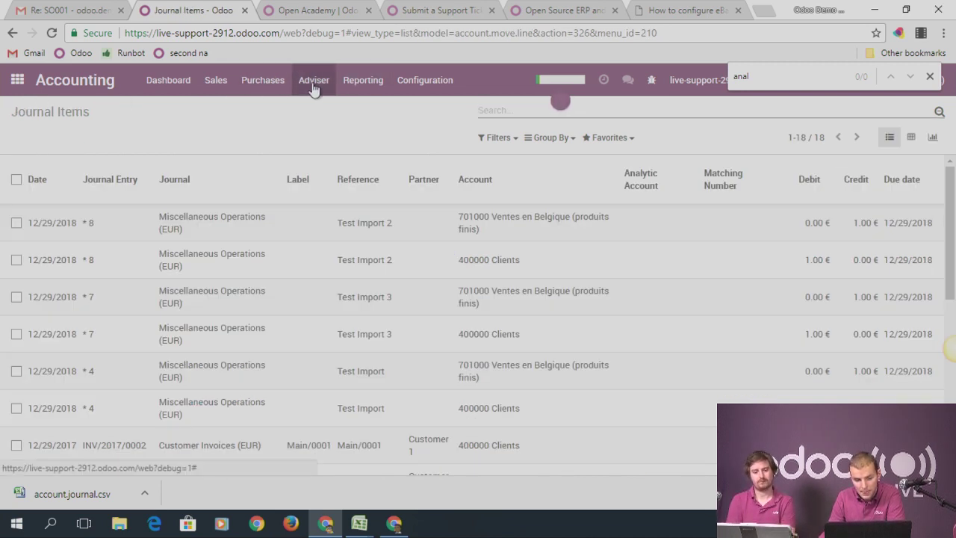
click(49, 224)
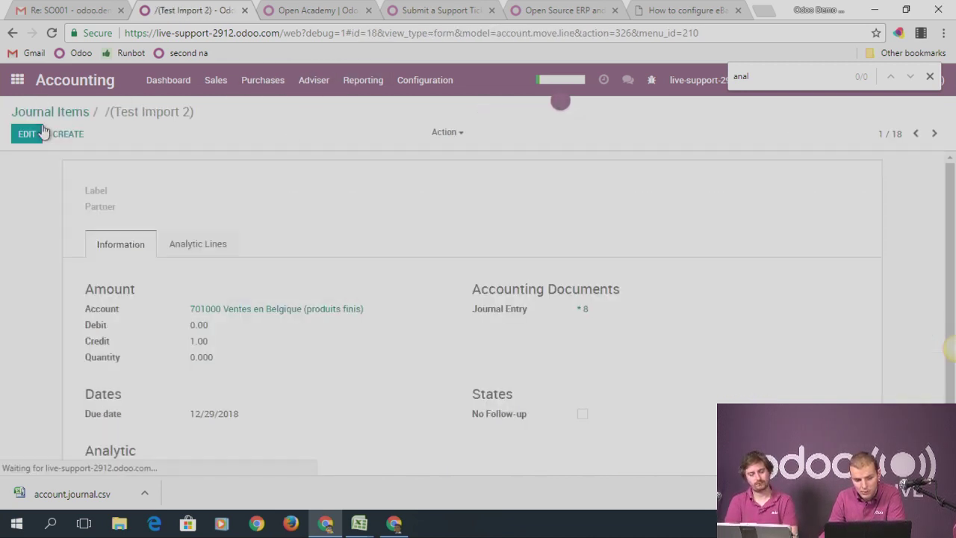
click(27, 134)
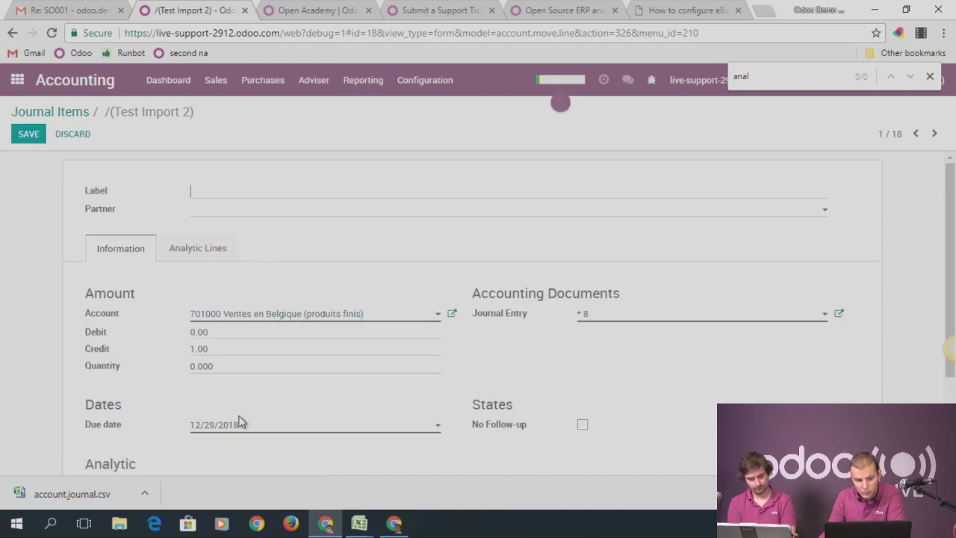
scroll(335, 378, down, 1)
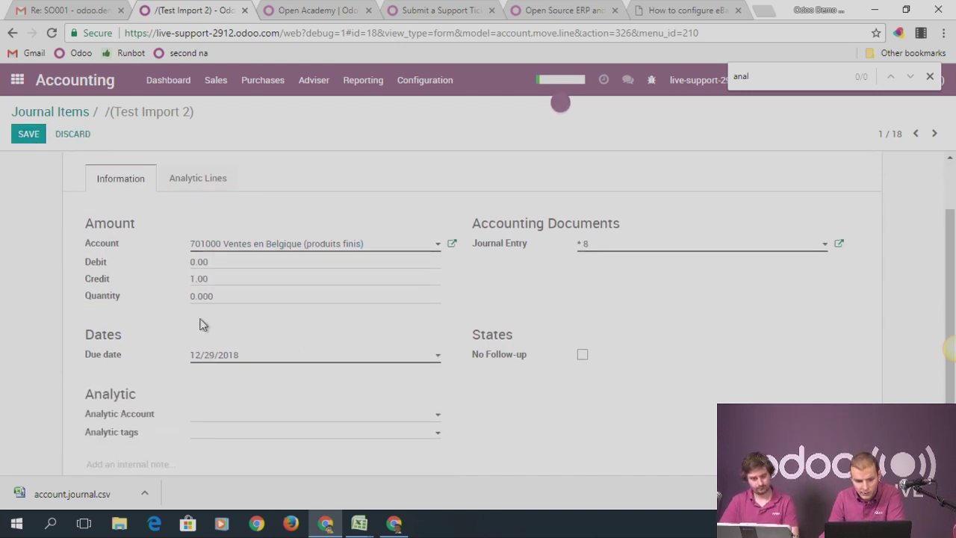
scroll(538, 279, up, 1)
Set the journal item's Analytic Account field to Employee 1
click(651, 80)
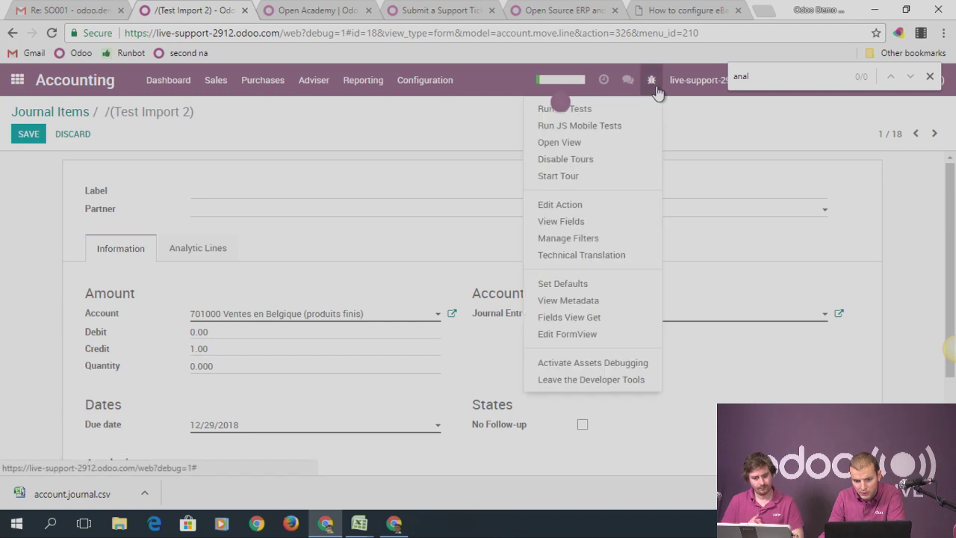
click(572, 283)
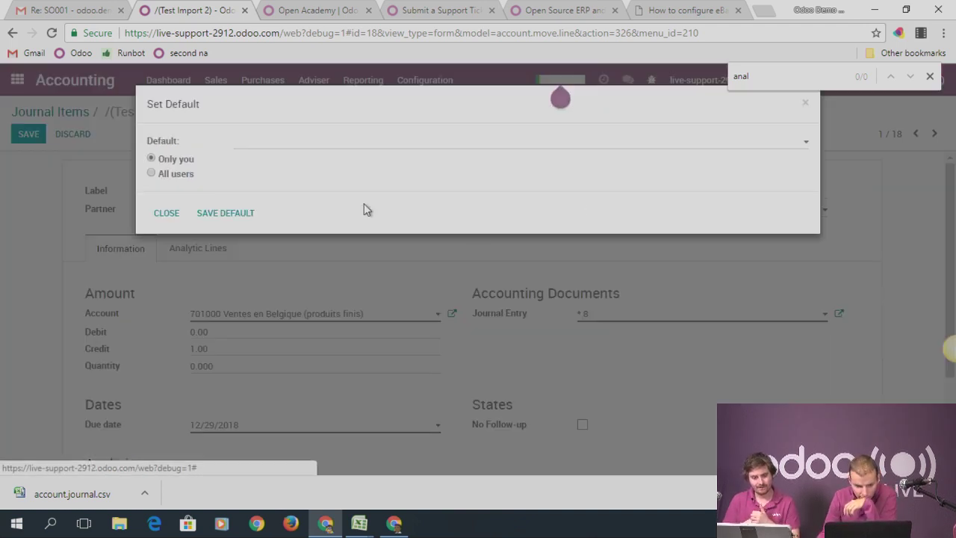
click(241, 147)
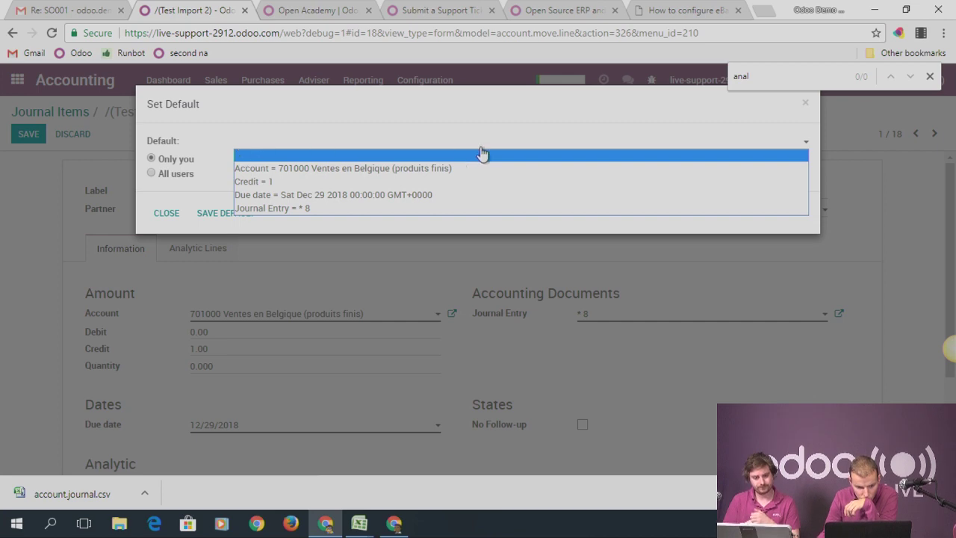
click(805, 102)
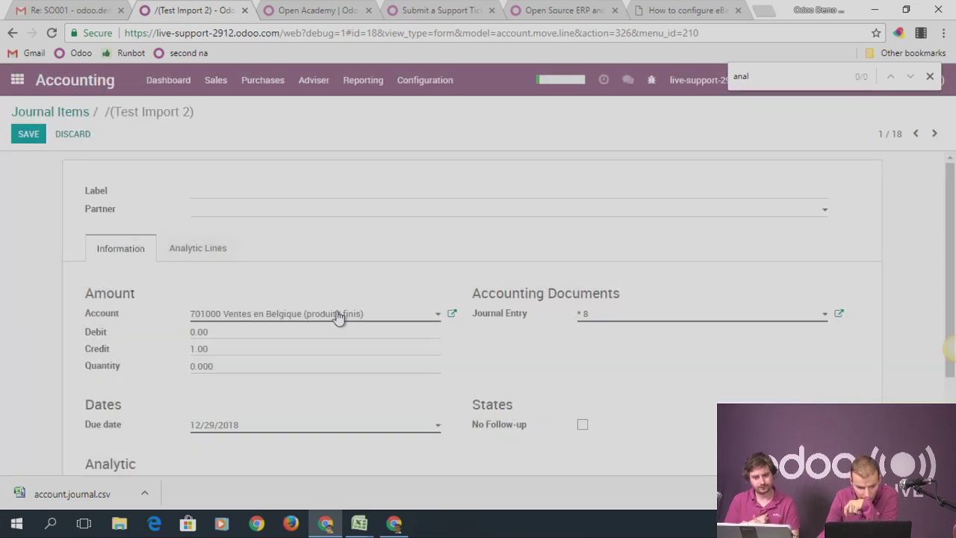
scroll(339, 314, down, 2)
click(220, 355)
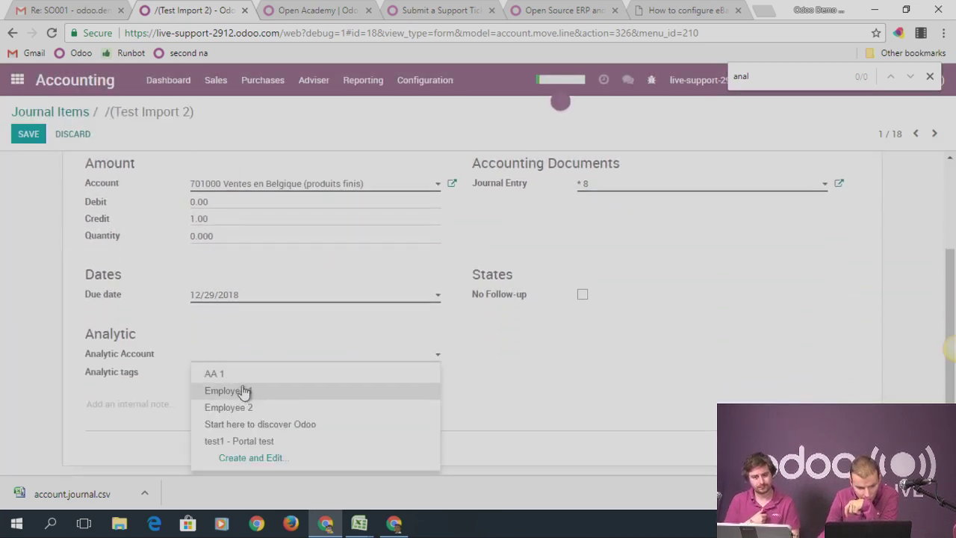
click(249, 391)
scroll(389, 309, up, 2)
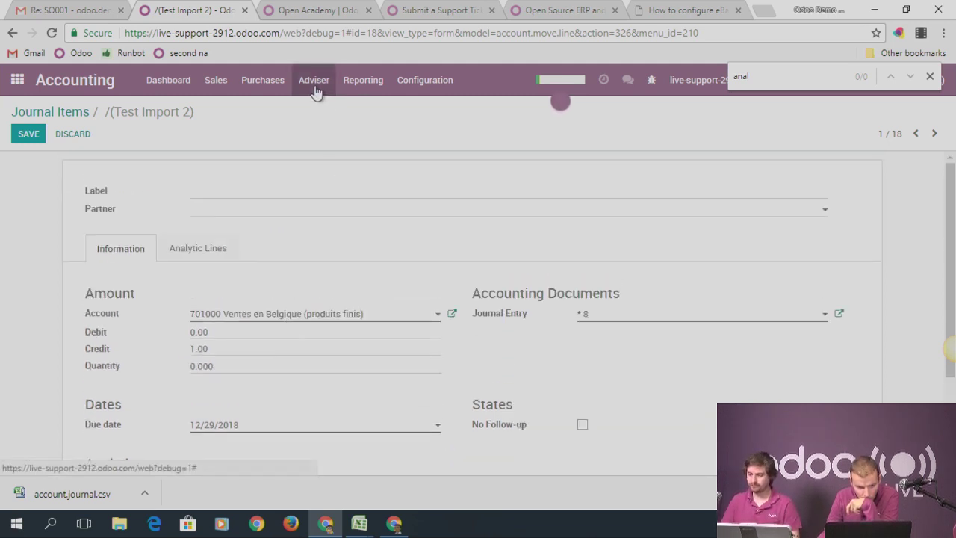
Save 'Analytic Account = Employee 1' as a default for 'Only you' via debug Set Defaults
click(651, 80)
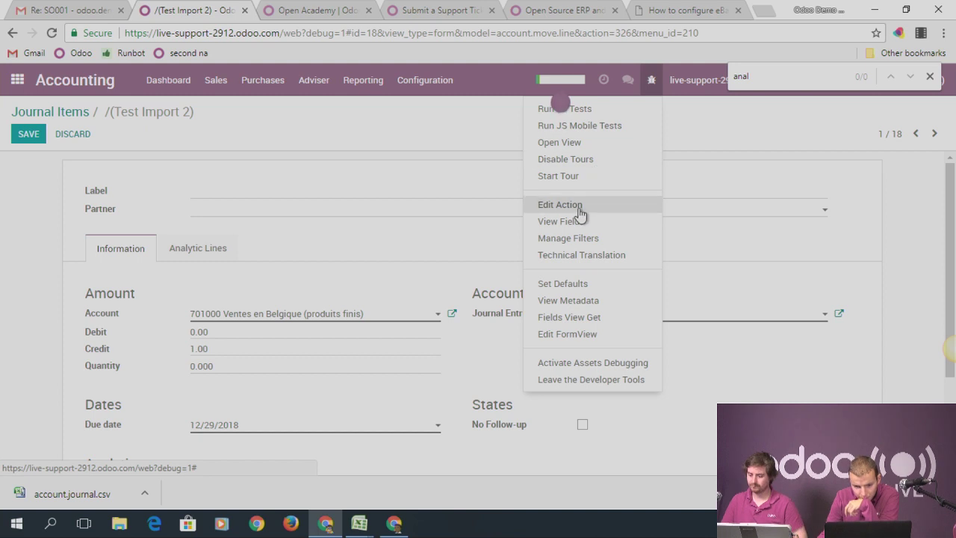
click(568, 284)
click(272, 143)
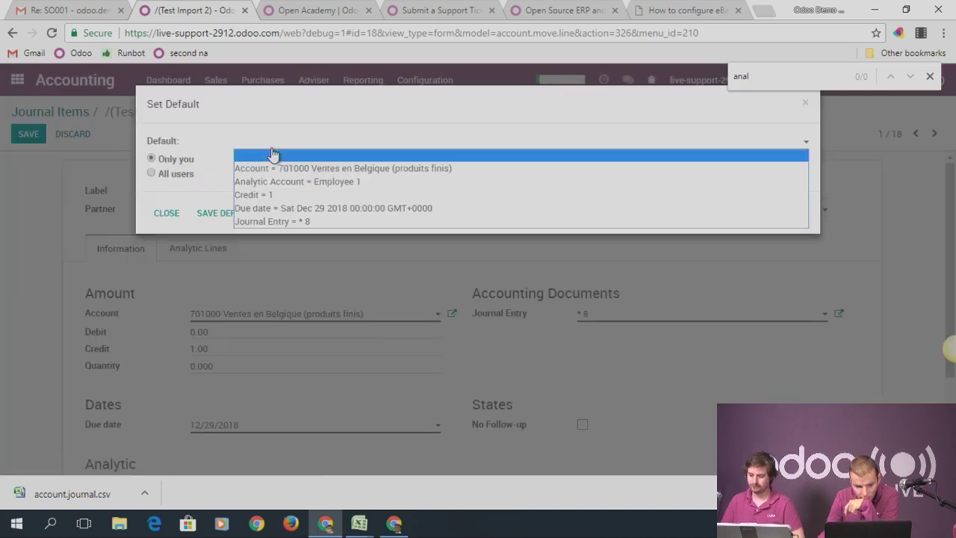
click(265, 168)
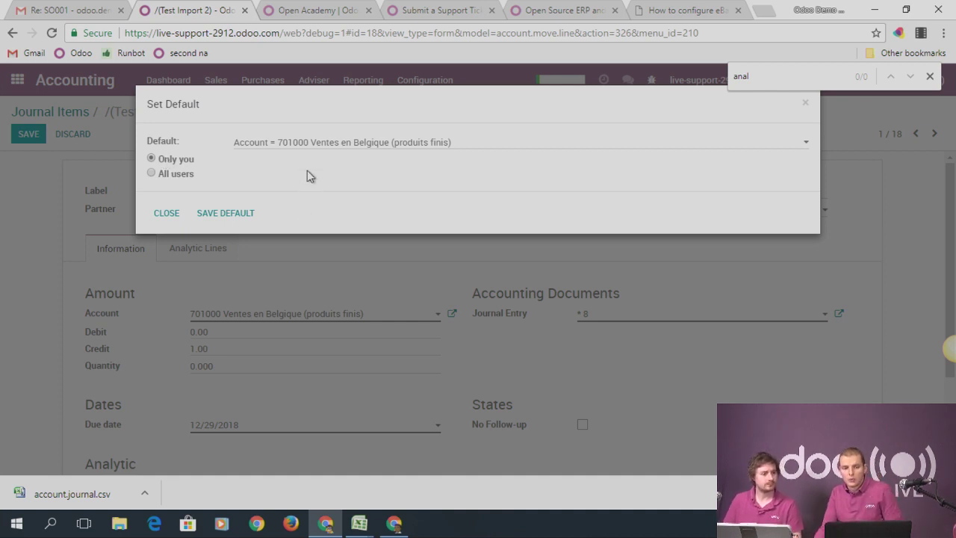
click(301, 145)
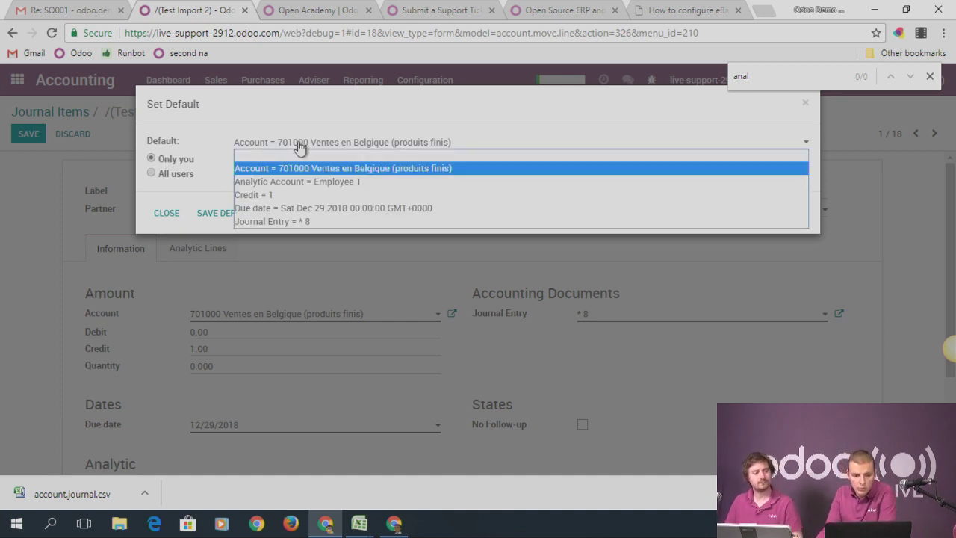
click(299, 184)
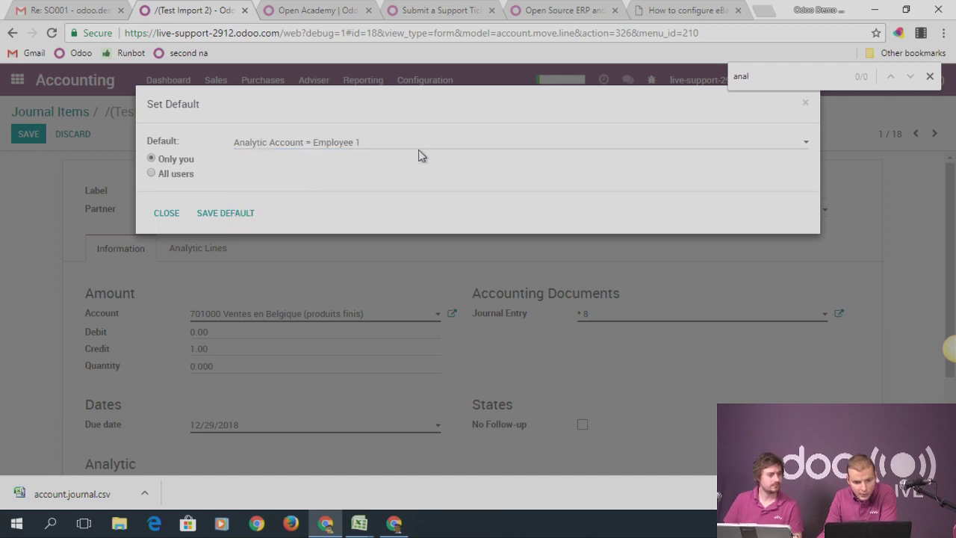
click(241, 151)
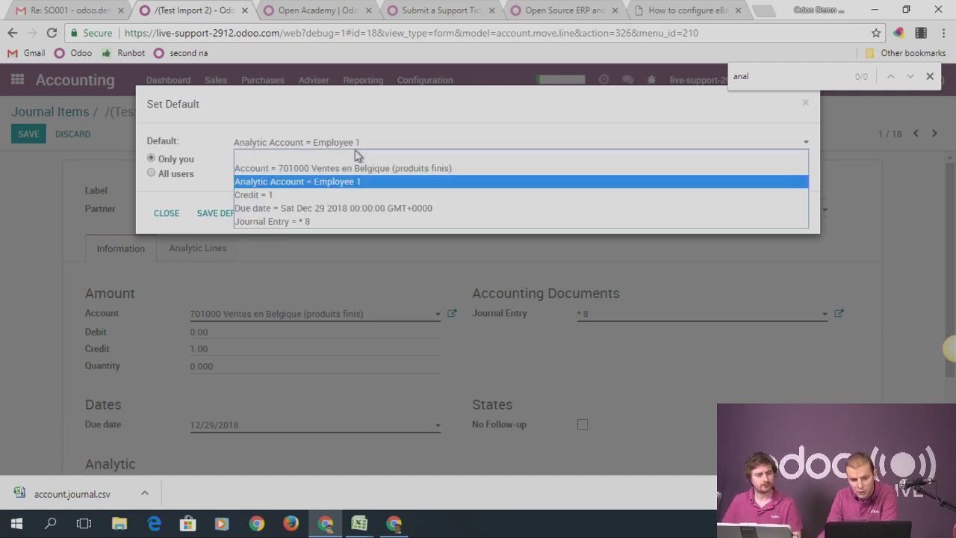
click(346, 185)
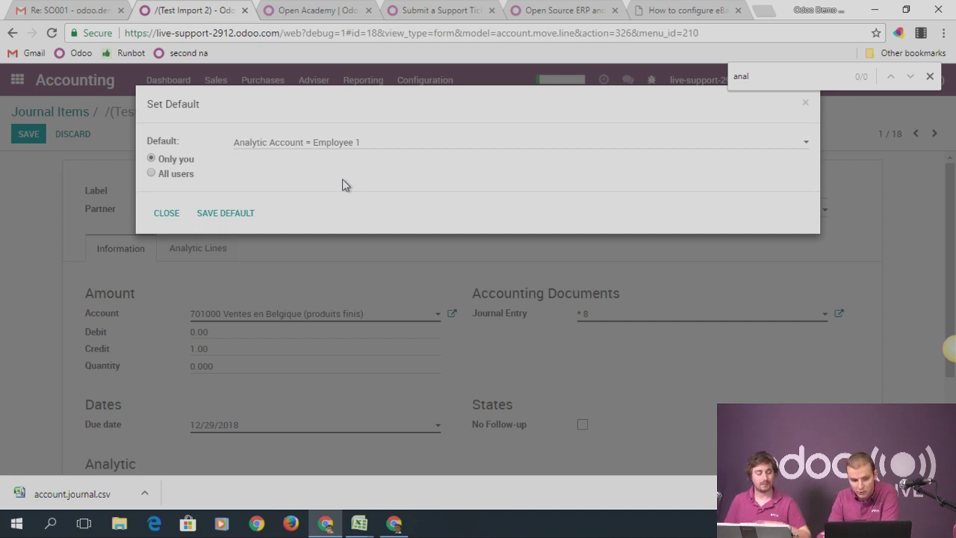
click(225, 213)
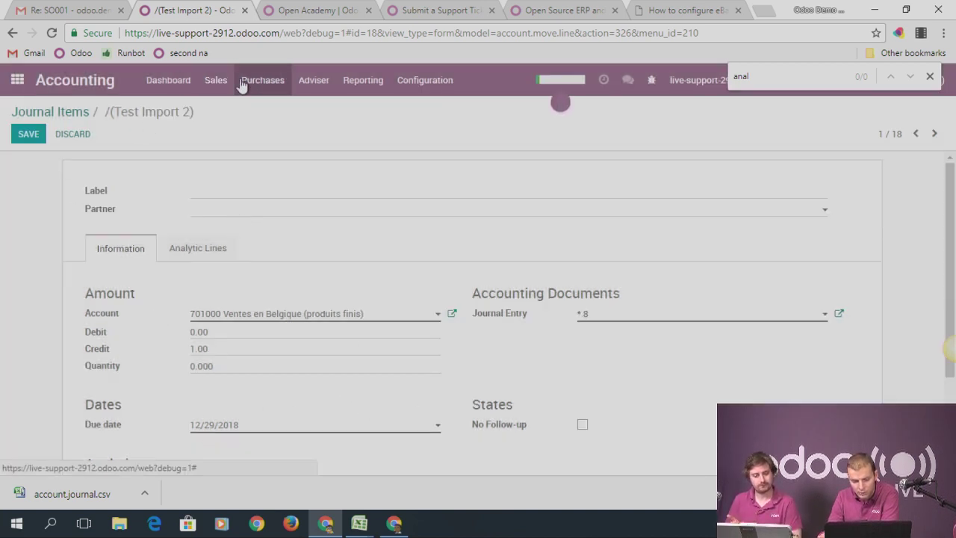
Discard the journal item changes and create a new journal entry with Reference 'Test'
click(215, 82)
click(275, 81)
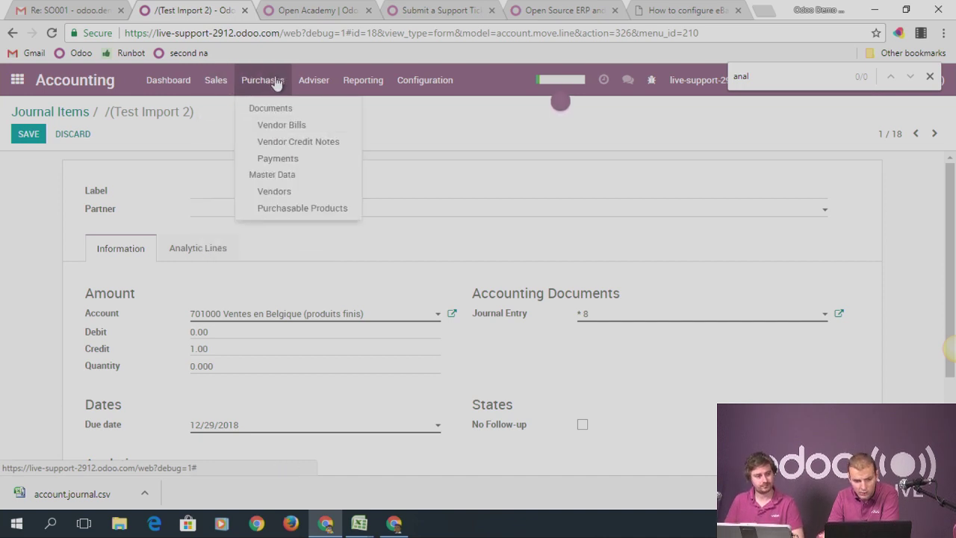
click(313, 80)
click(366, 145)
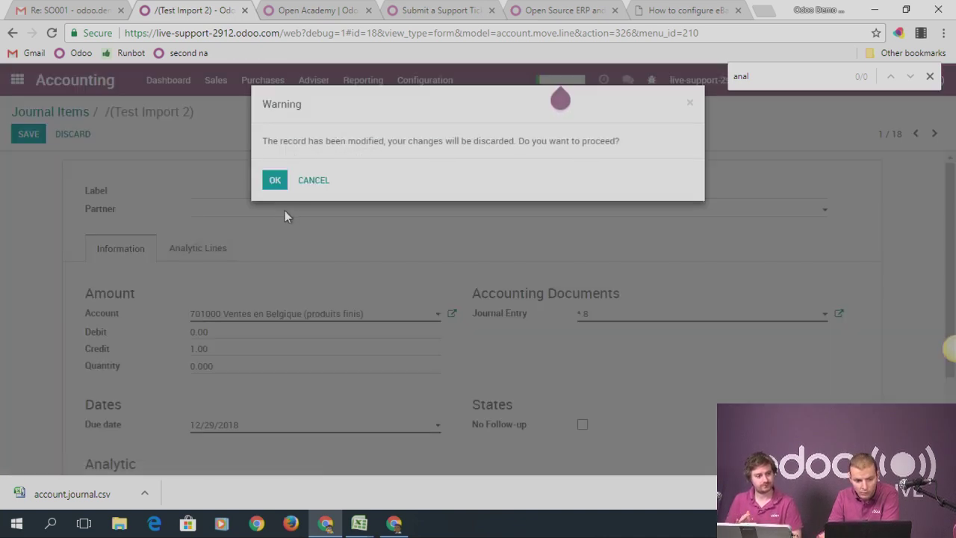
click(275, 180)
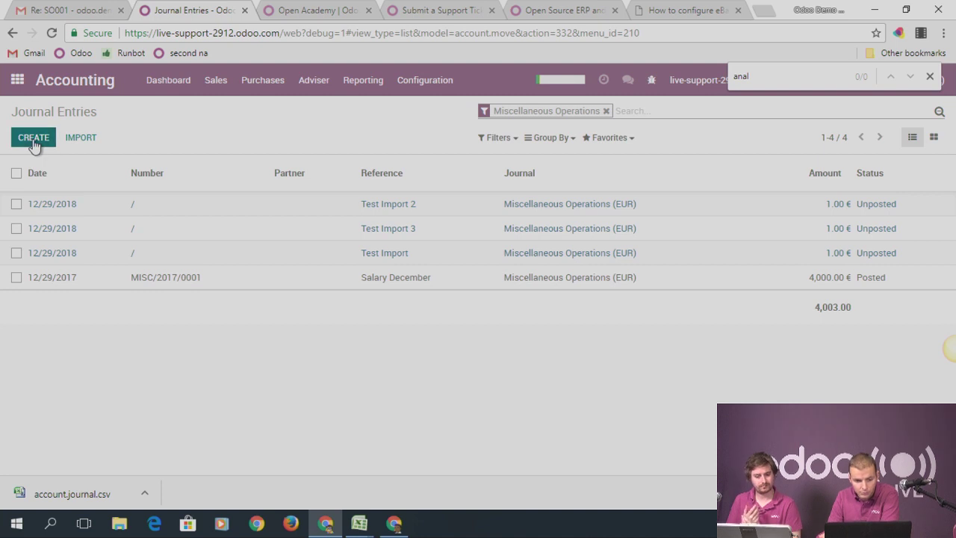
click(33, 139)
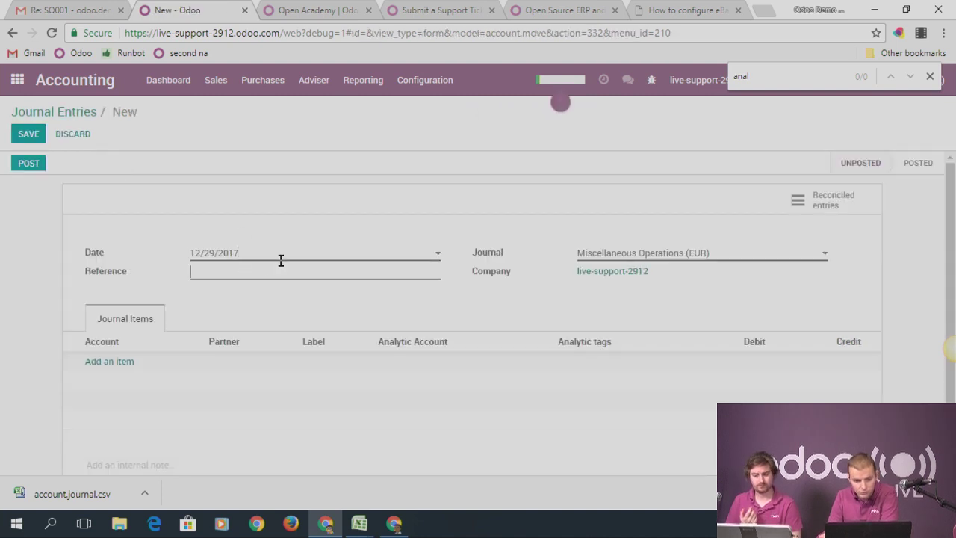
text(Test)
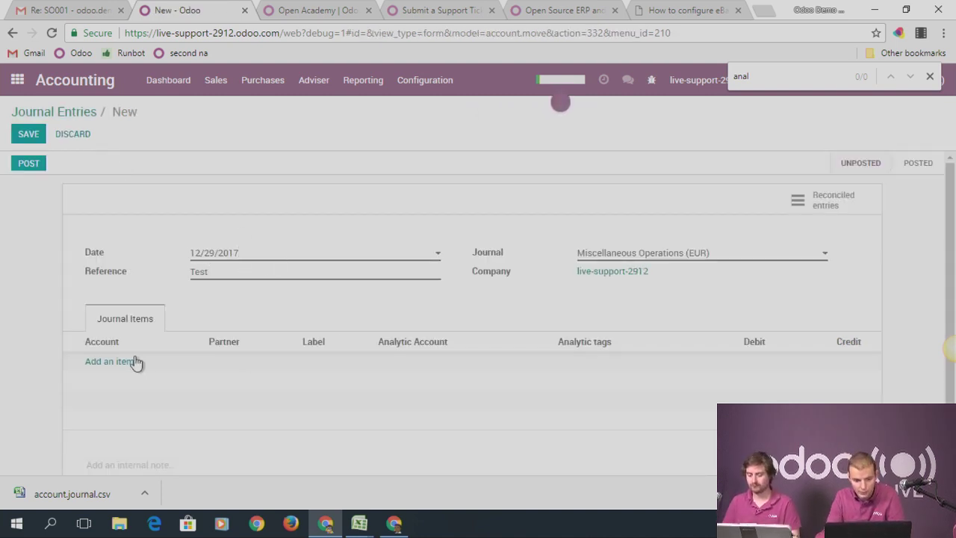
Add a 100000 Capital line, confirming Employee 1 is prefilled as its analytic account
click(130, 363)
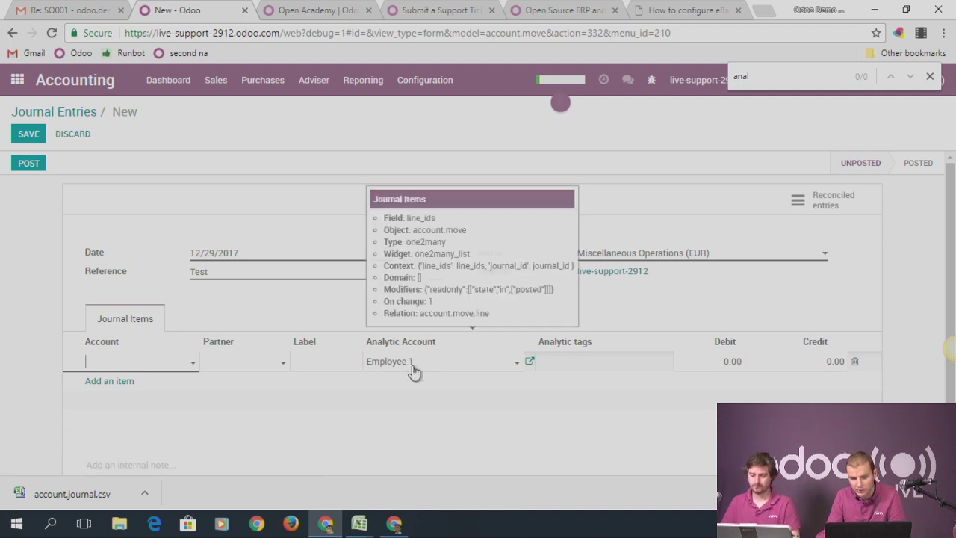
click(375, 373)
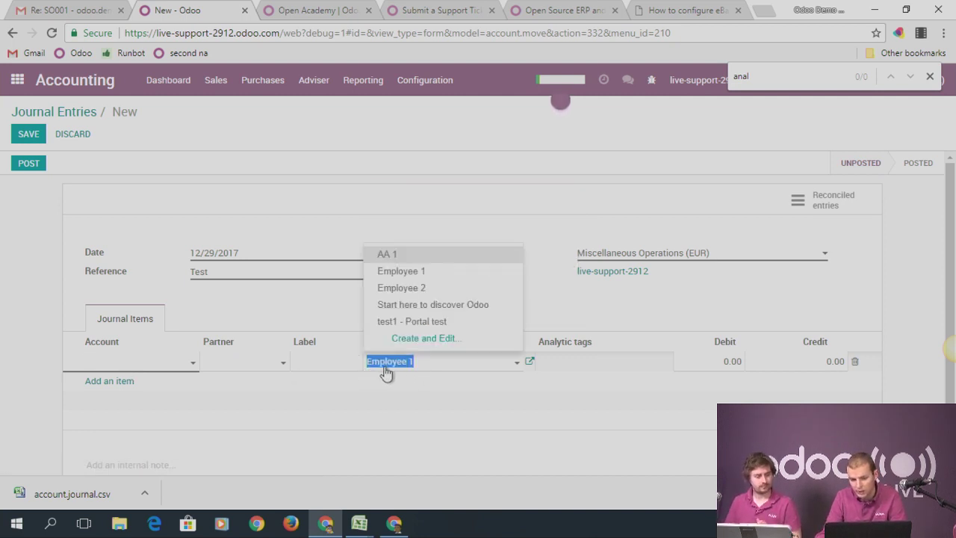
click(9, 287)
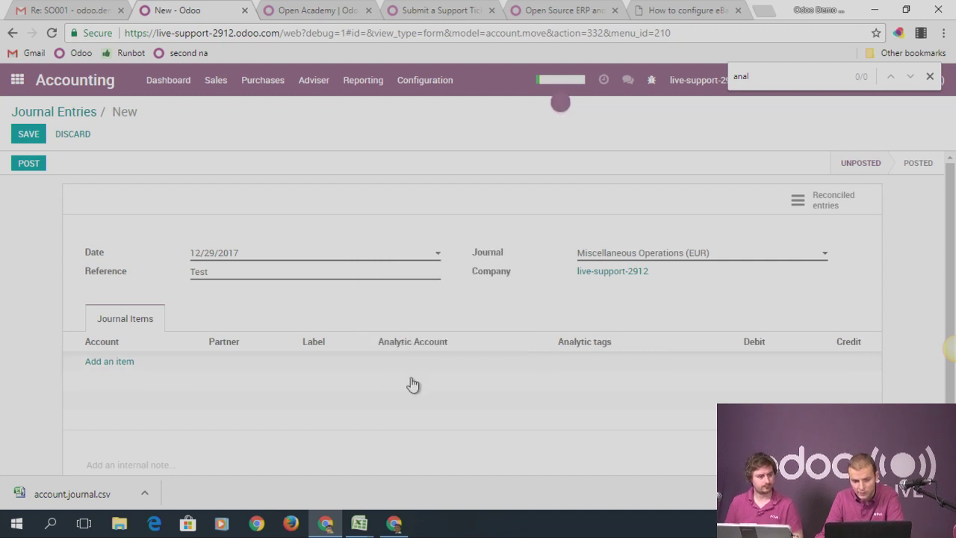
click(101, 362)
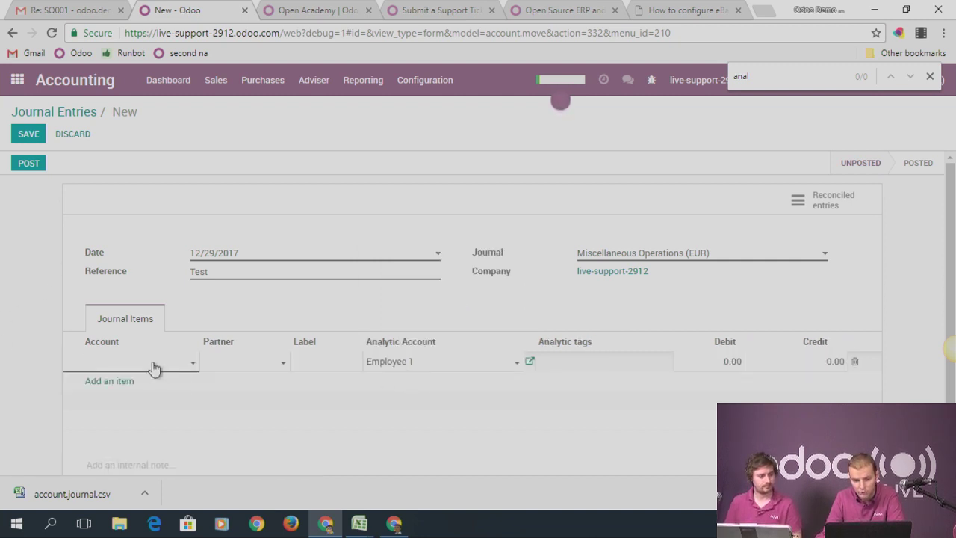
click(153, 366)
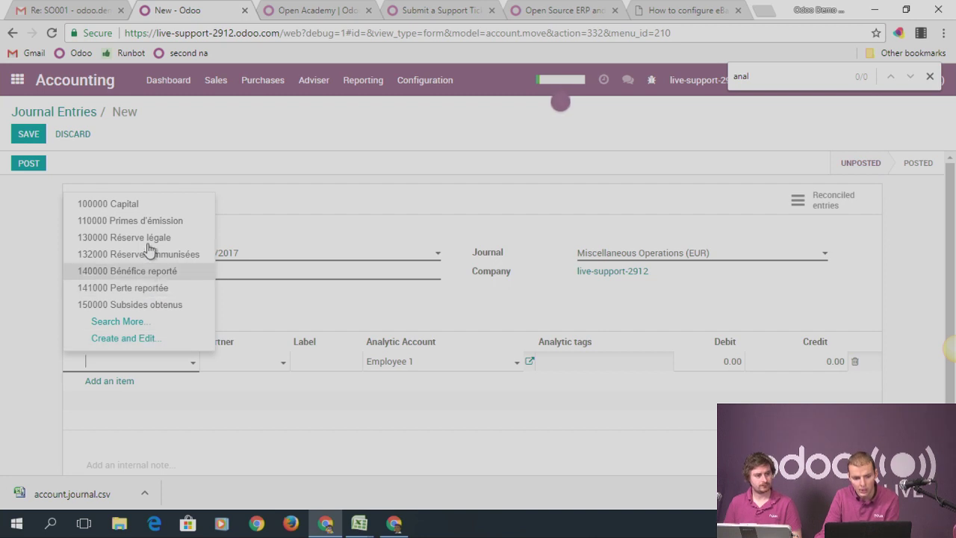
click(136, 207)
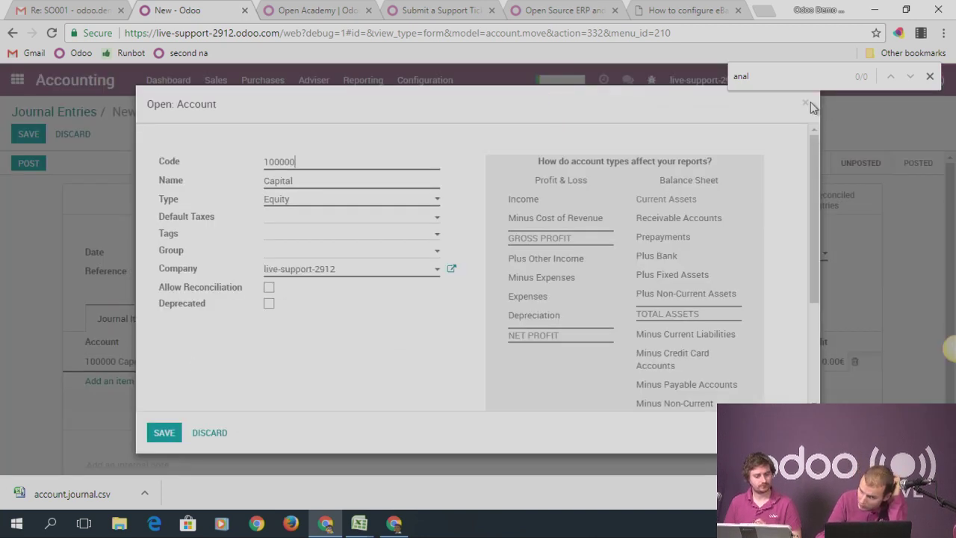
click(805, 104)
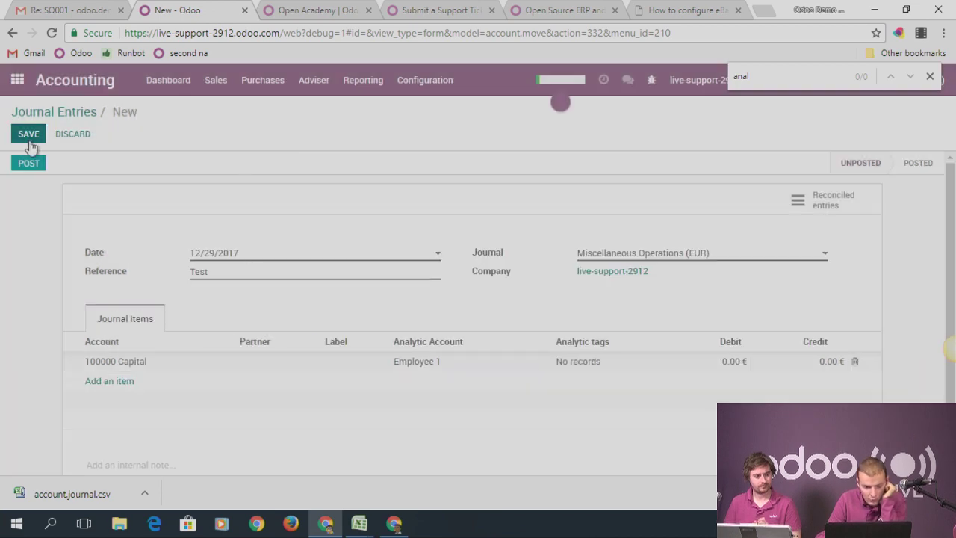
Save the Test journal entry as *13 and open its 100000 Capital line and account
click(116, 364)
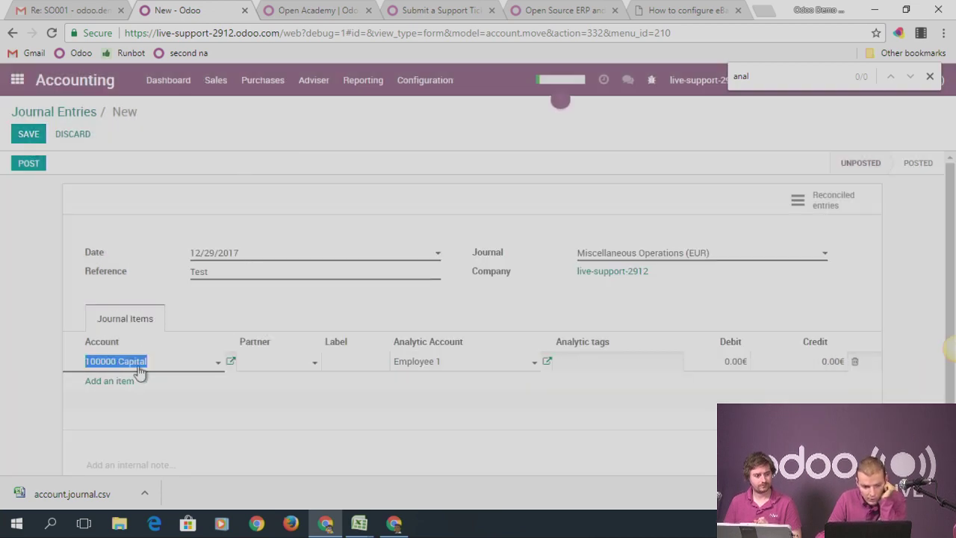
click(230, 363)
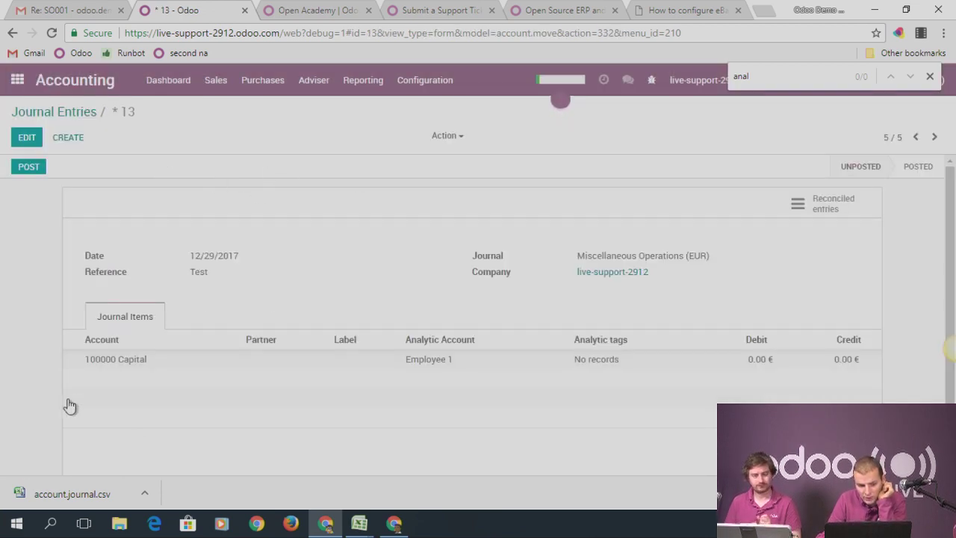
click(103, 371)
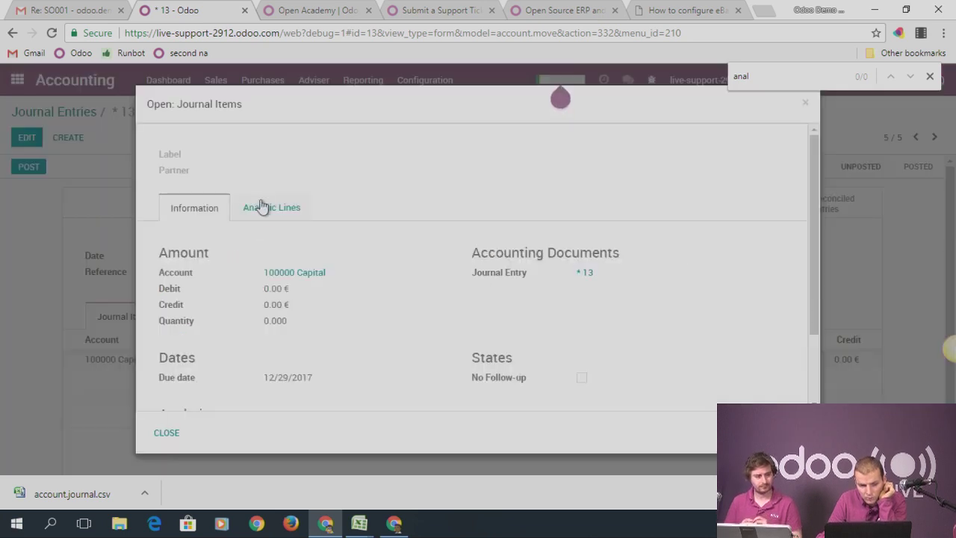
click(296, 274)
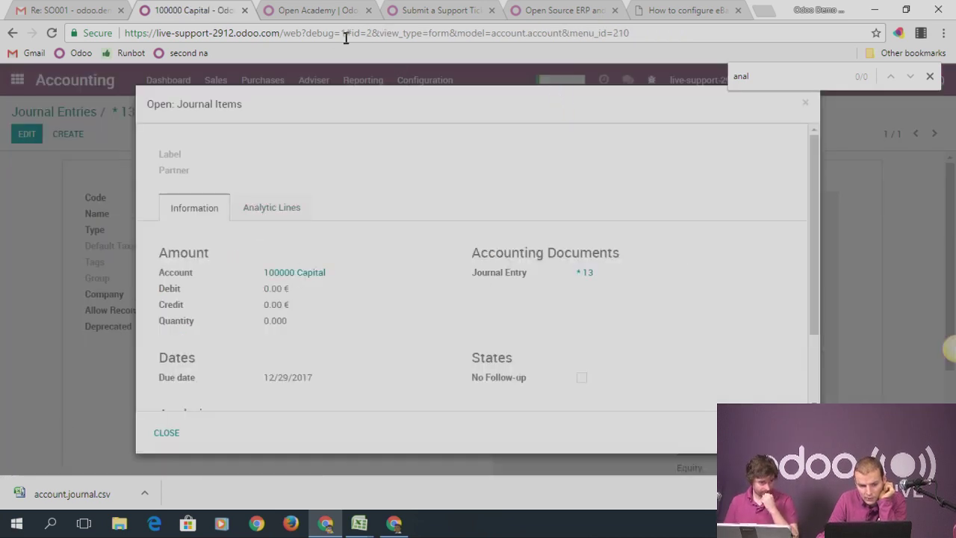
Return to entry *13 and recheck that the Capital line still carries Employee 1
click(799, 105)
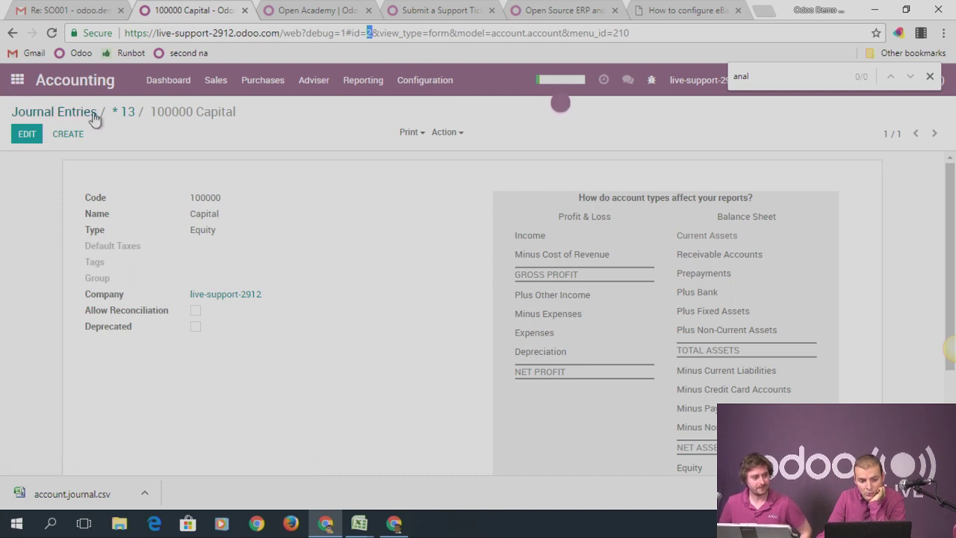
click(123, 112)
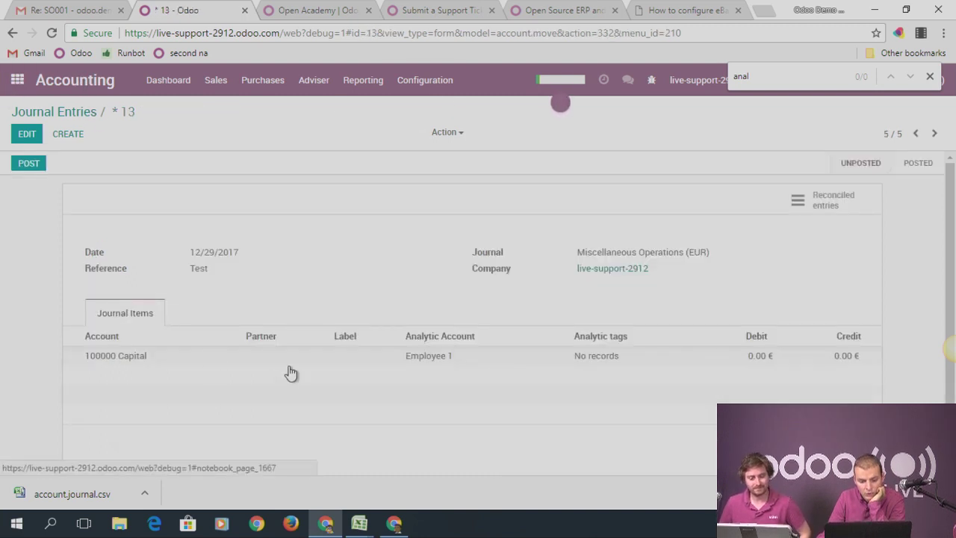
click(142, 359)
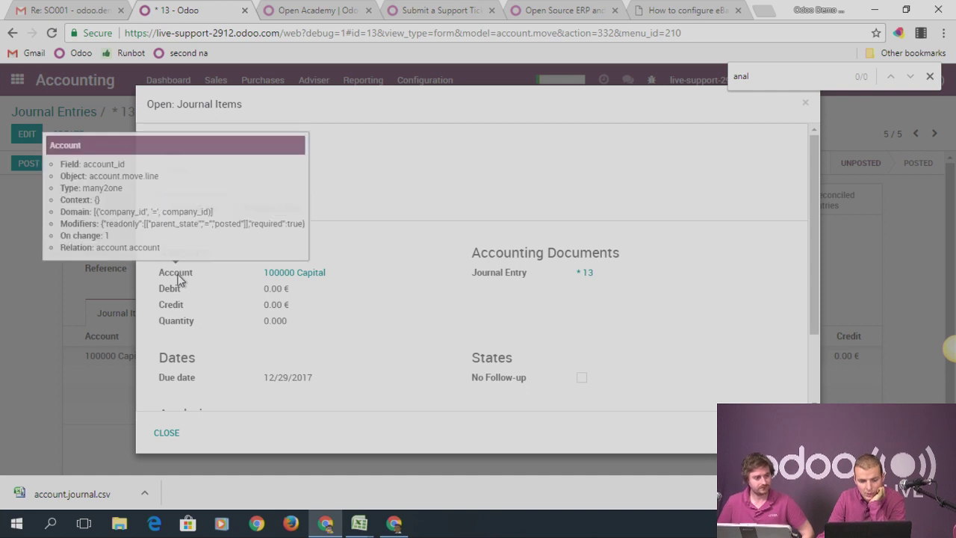
click(804, 108)
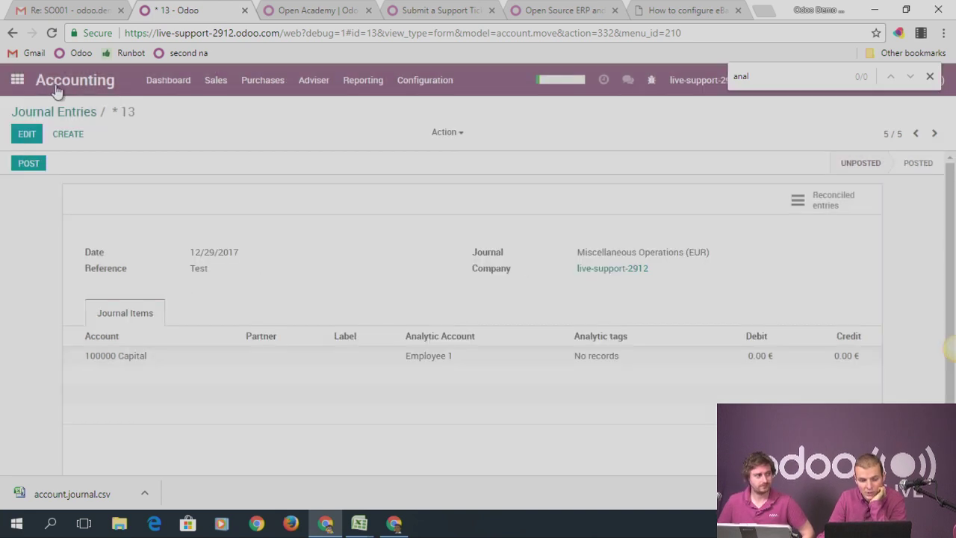
Go from the apps home screen to the Settings dashboard
click(16, 79)
click(712, 381)
click(448, 80)
Add the condition account_id = 2 to the journal-item Analytic Account default (value 3), then return home
scroll(497, 299, down, 5)
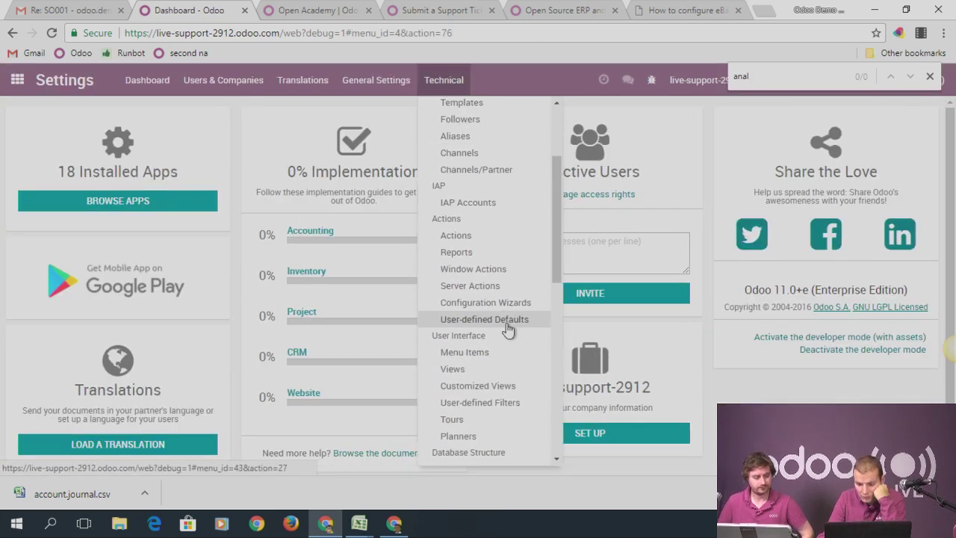
click(478, 261)
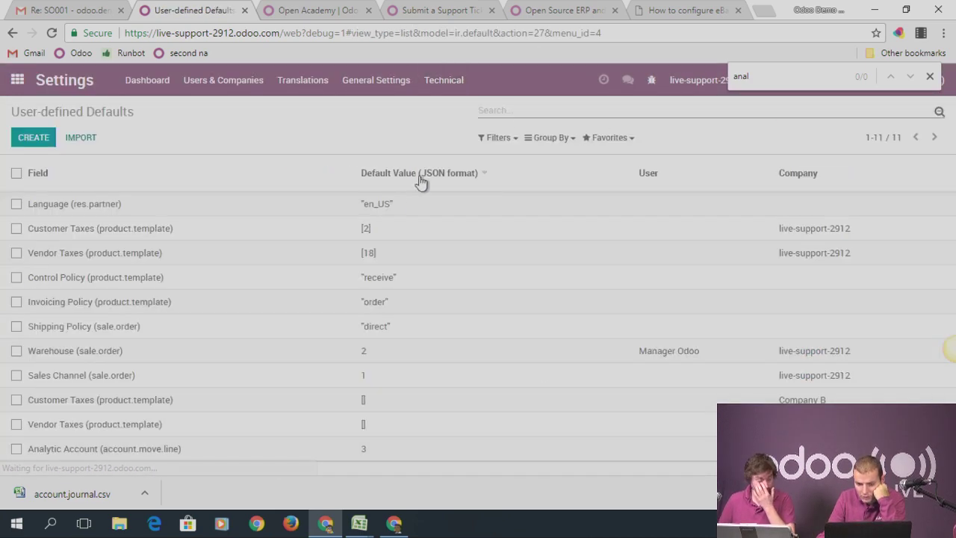
click(94, 455)
click(27, 134)
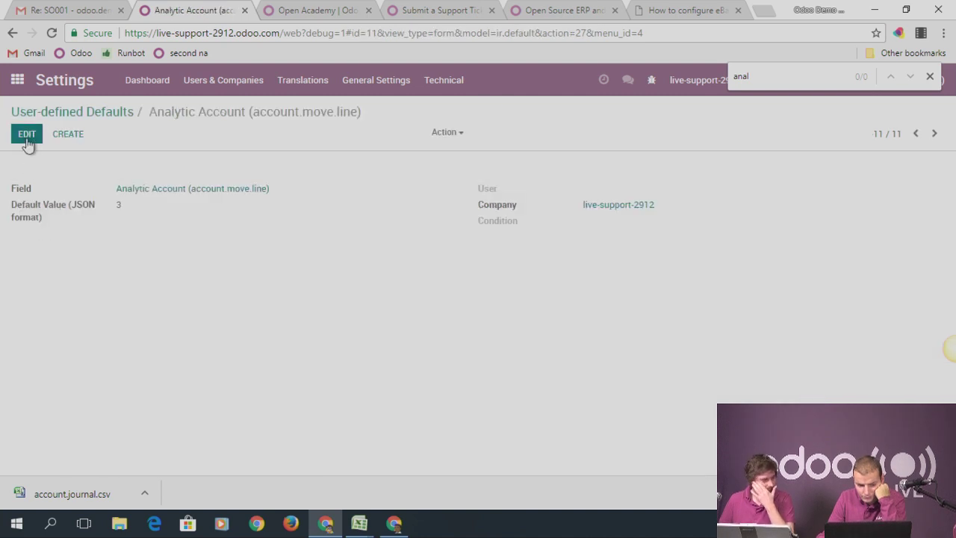
click(588, 226)
text(account_id)
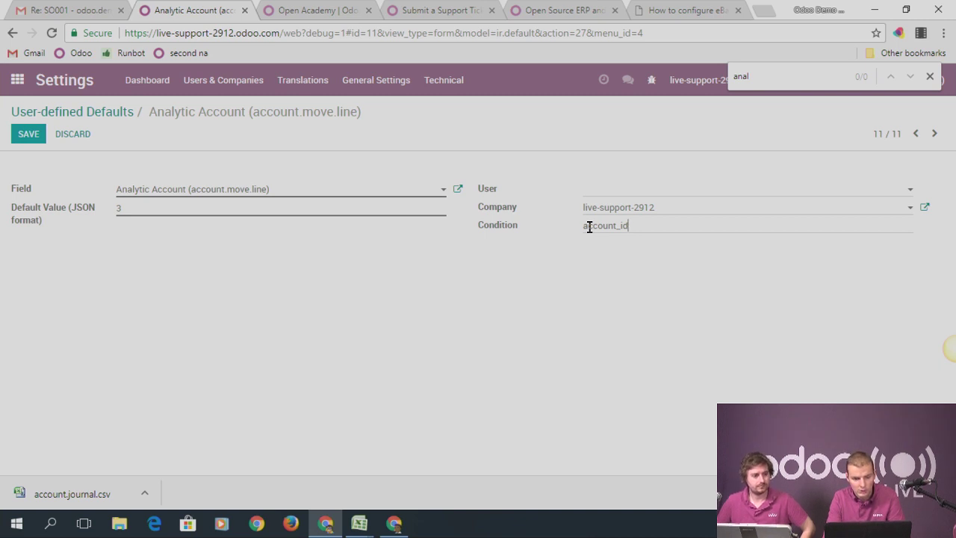
text(= 2)
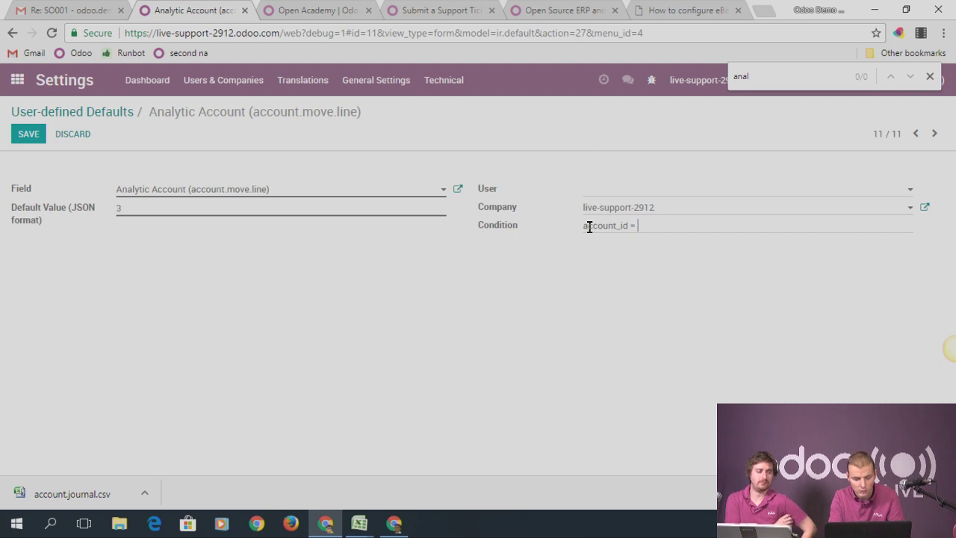
click(22, 139)
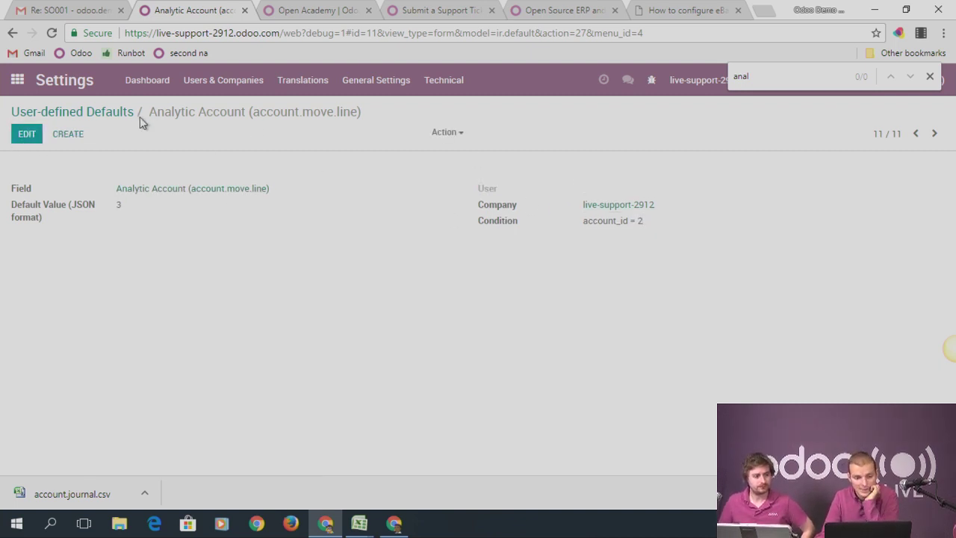
click(19, 84)
scroll(566, 351, down, 1)
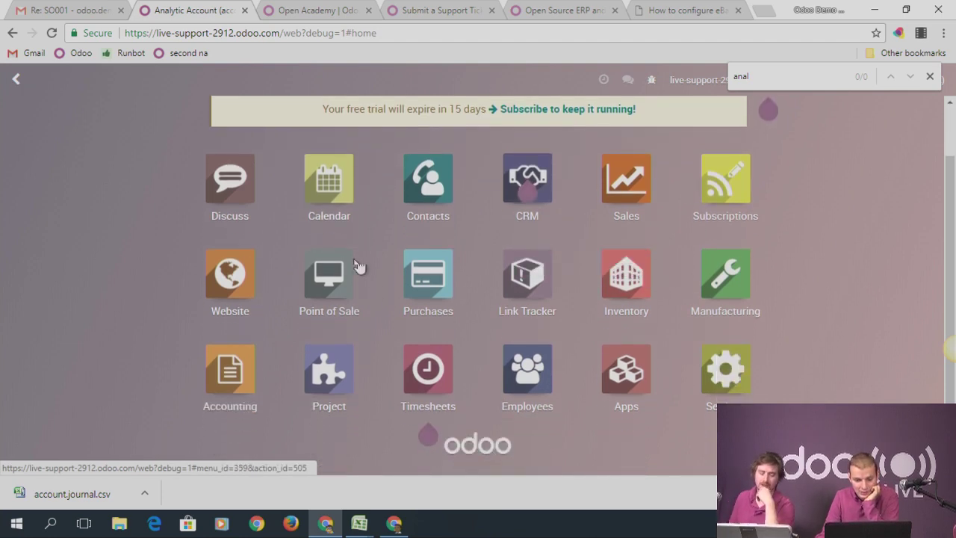
Create a new Accounting journal entry with reference 'Test'
click(228, 371)
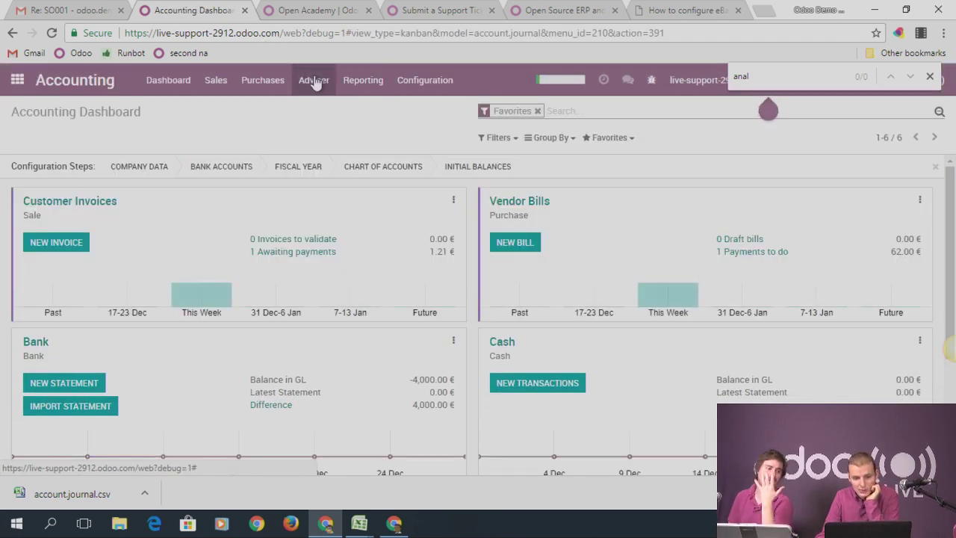
click(313, 80)
click(347, 142)
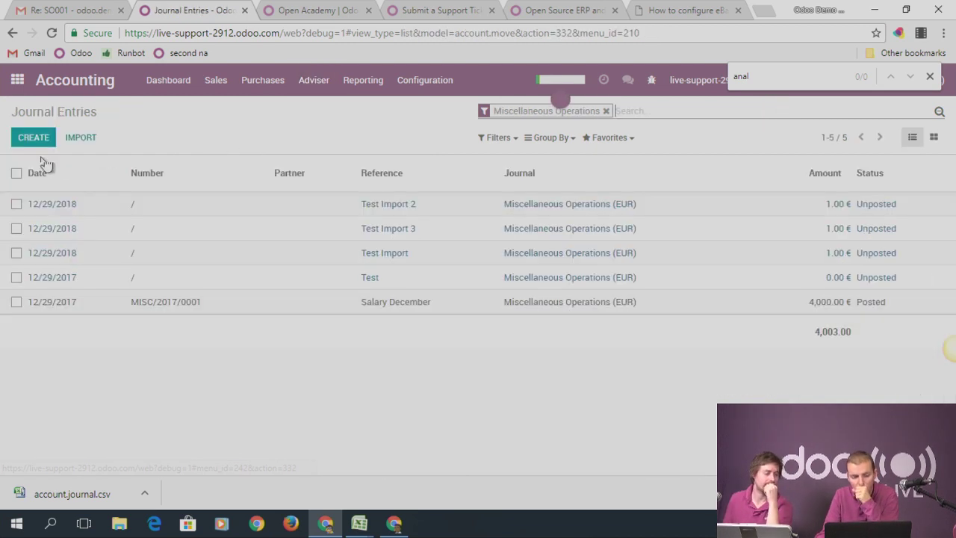
click(33, 139)
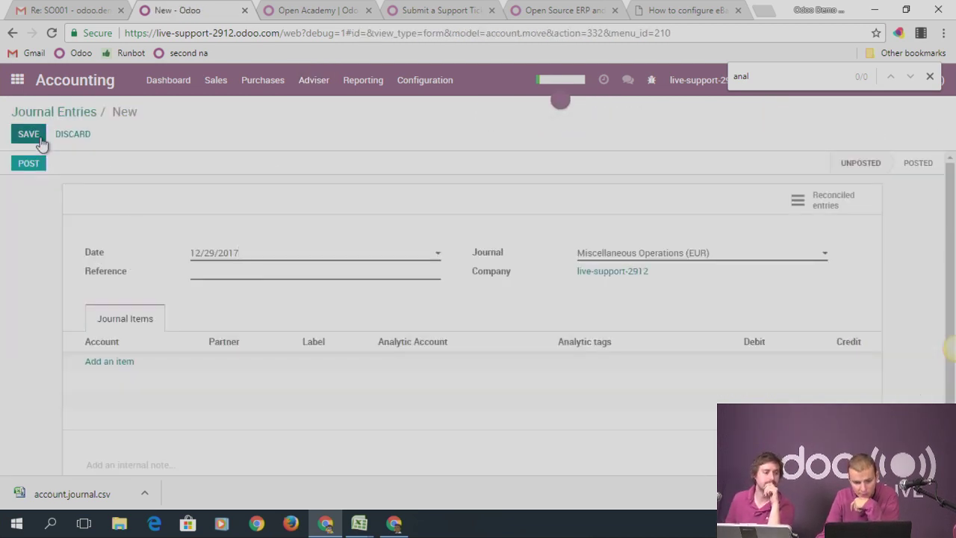
click(211, 271)
text(Test)
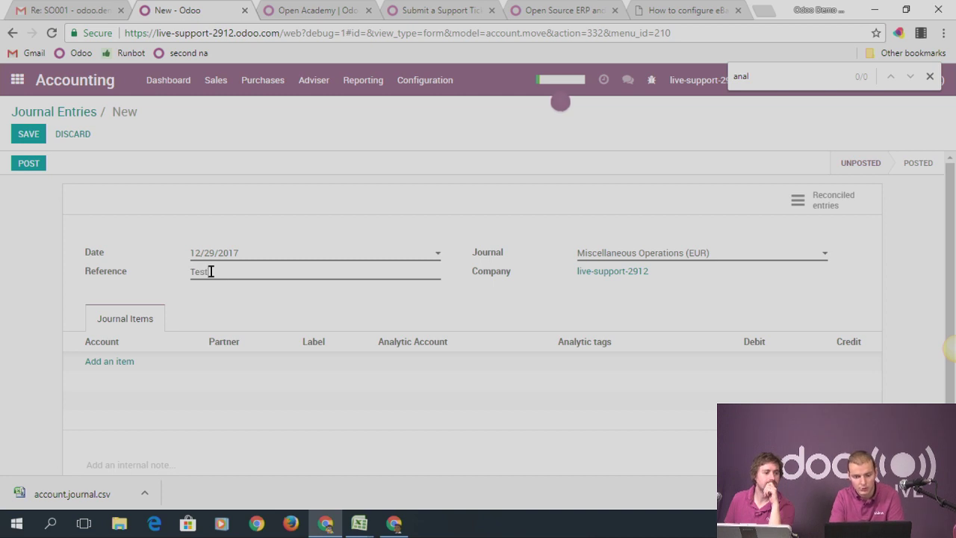
Add a journal item on account 100000 Capital, discarding and redoing the first attempt
click(114, 362)
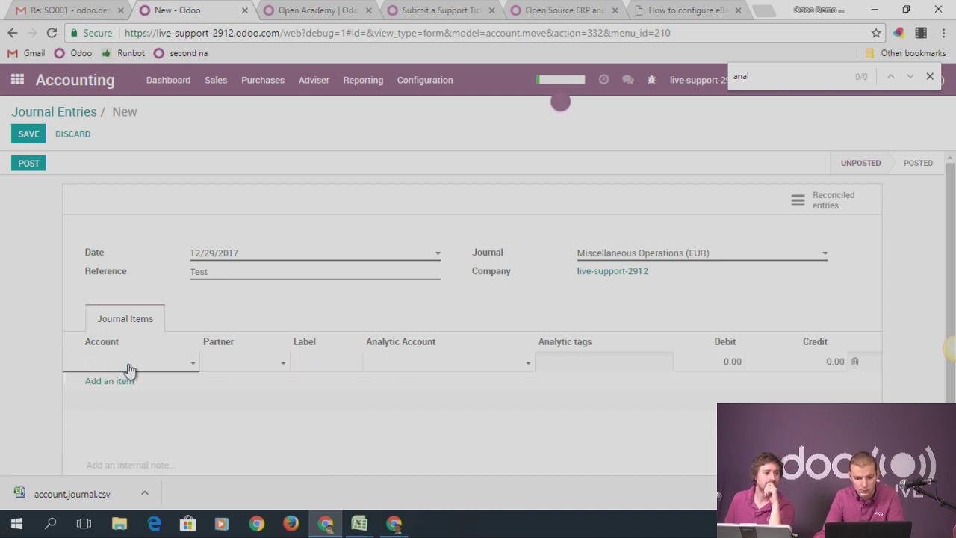
click(124, 366)
click(127, 211)
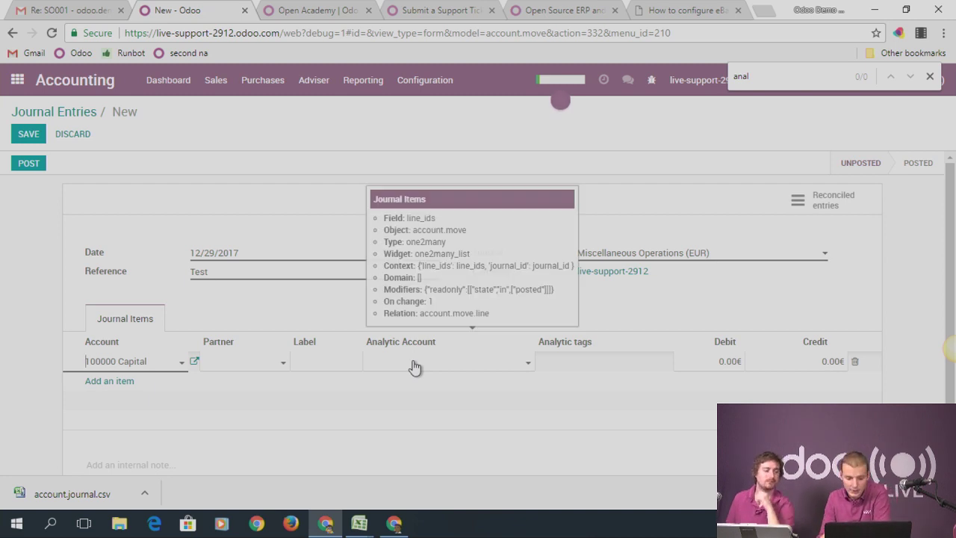
triple_click(164, 366)
key(BackSpace)
click(19, 313)
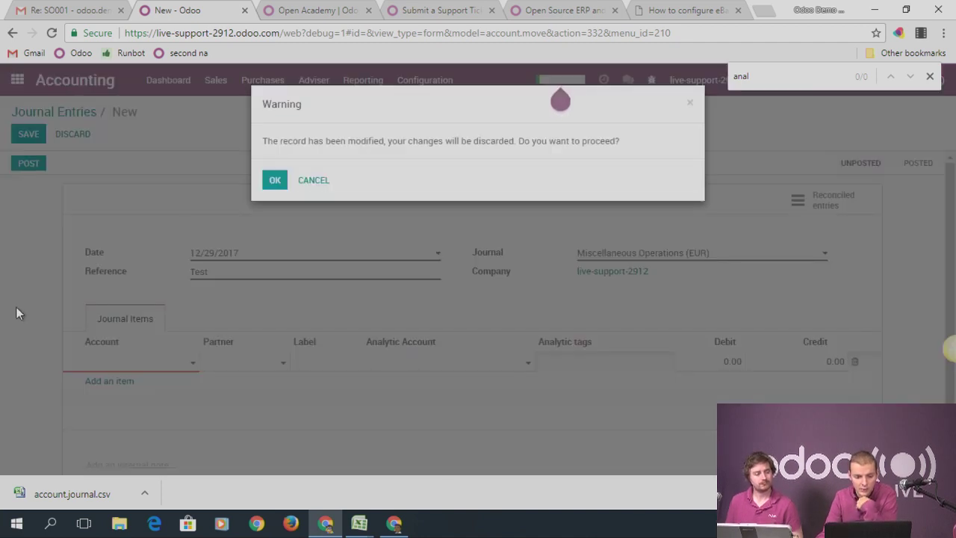
click(273, 179)
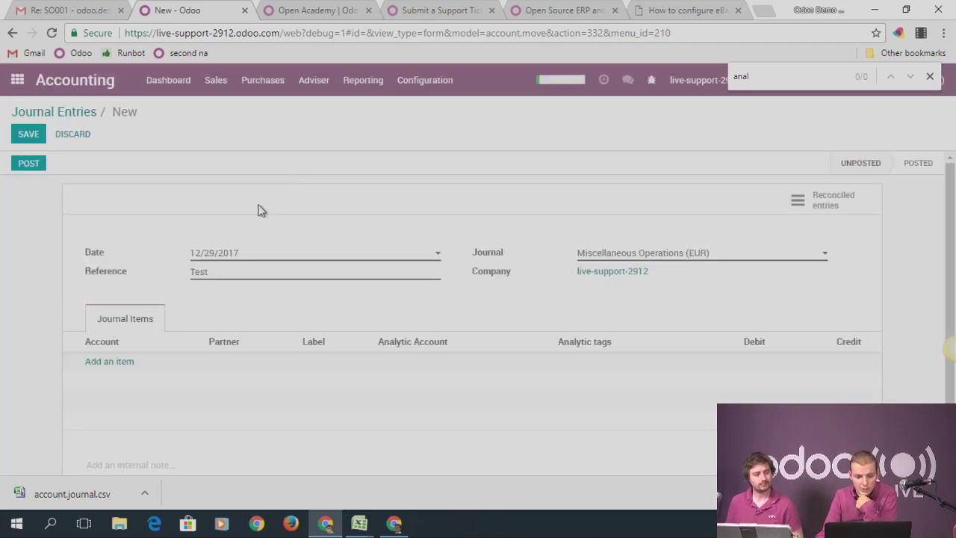
click(109, 362)
click(151, 365)
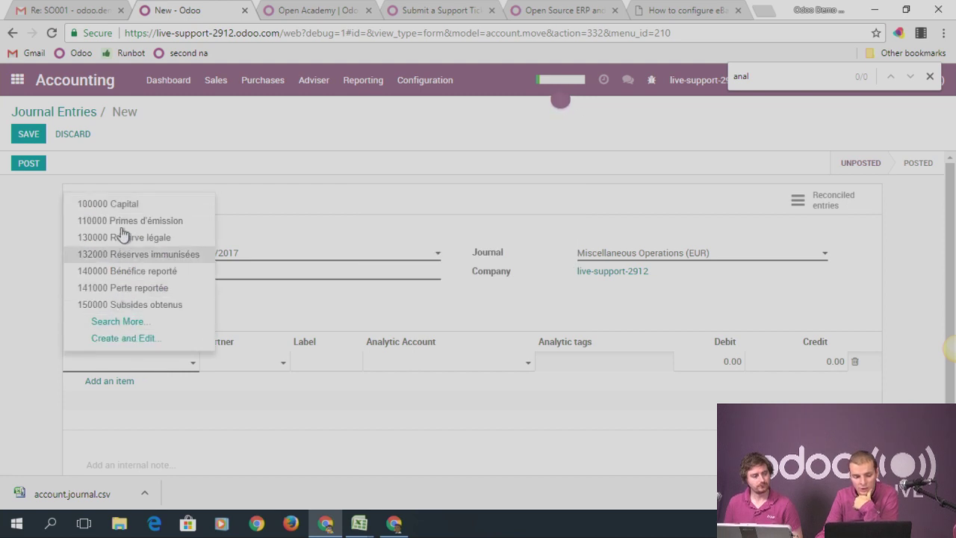
click(112, 203)
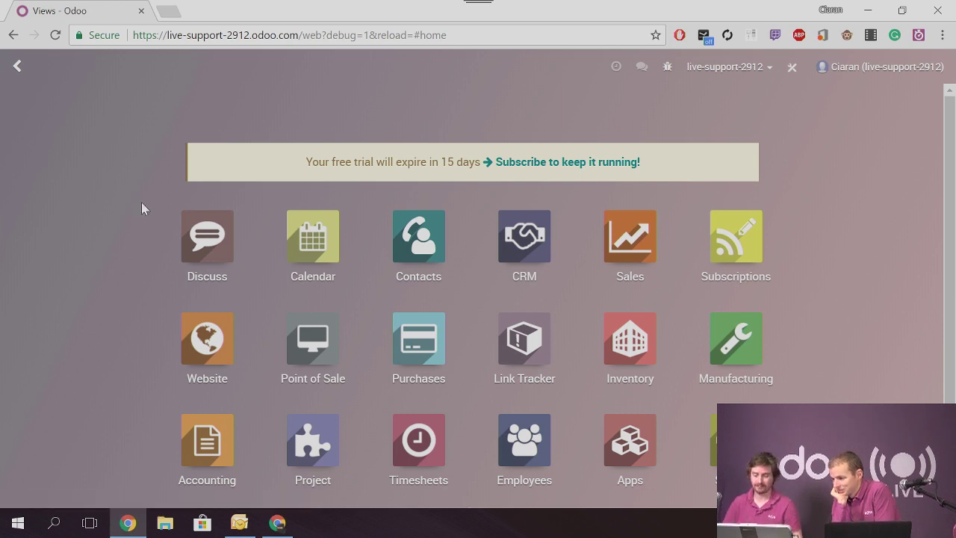
Filter the technical Views list by 'studio' to show the six Studio views
scroll(144, 208, down, 1)
scroll(318, 175, up, 1)
click(735, 441)
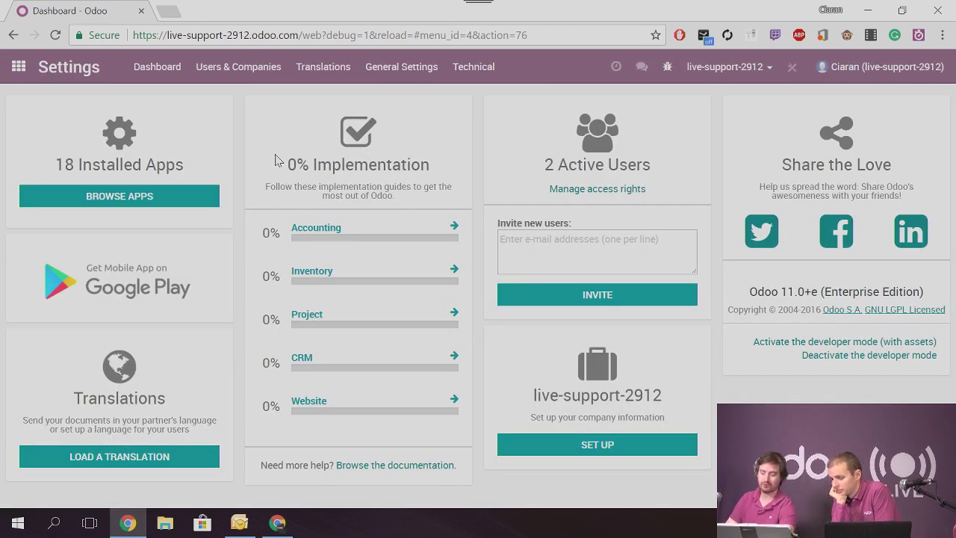
click(485, 71)
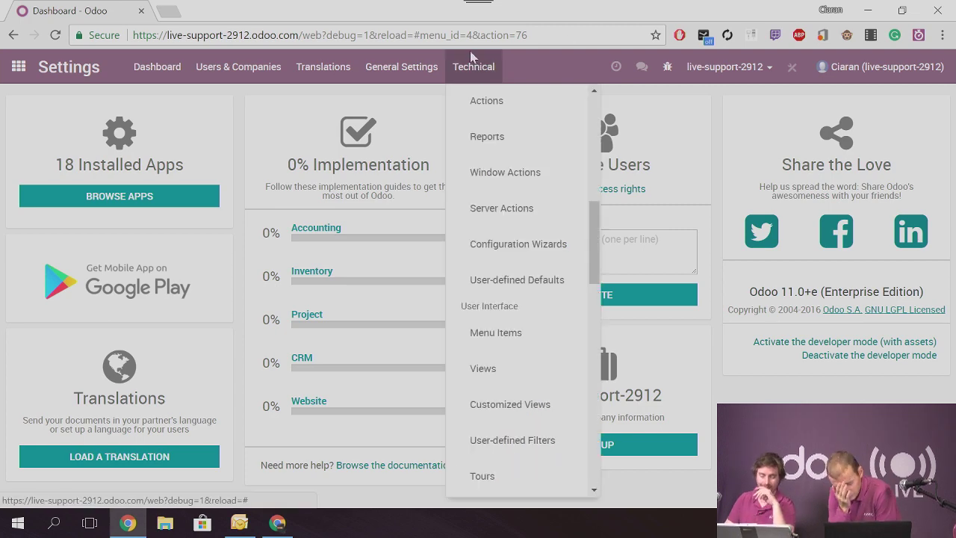
click(496, 371)
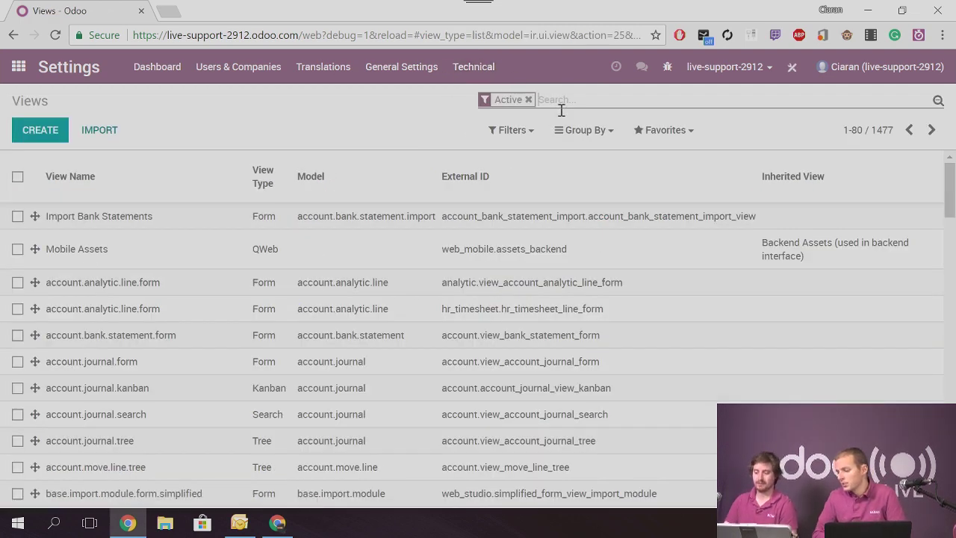
text(studio)
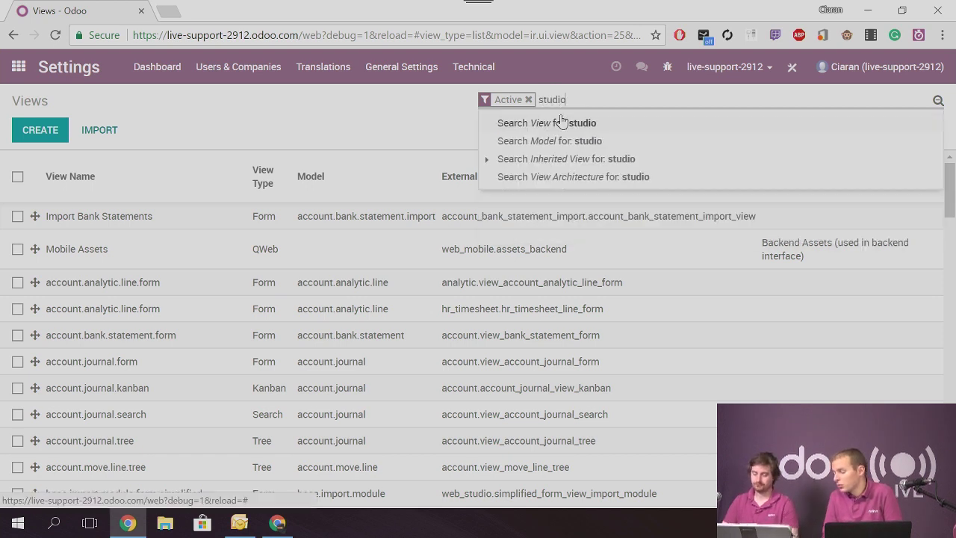
click(562, 121)
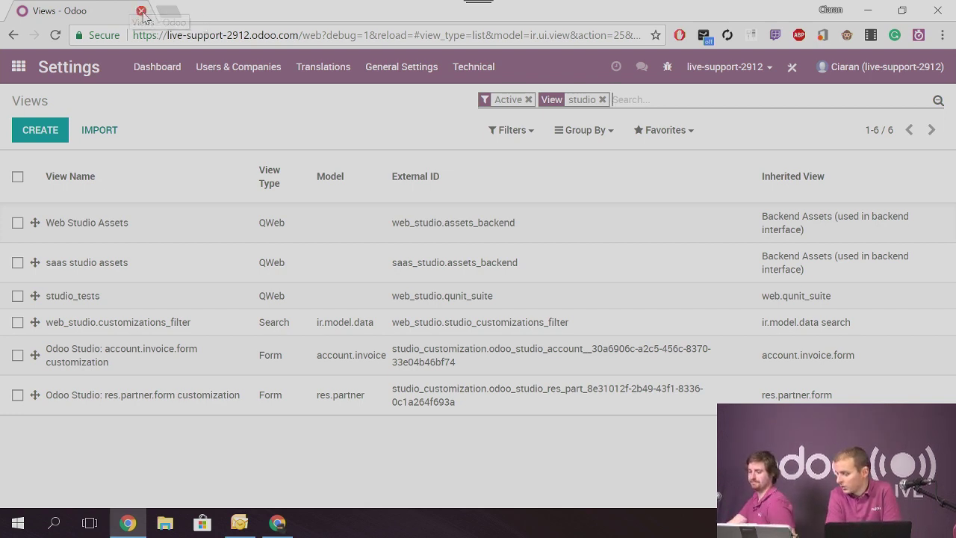
click(141, 11)
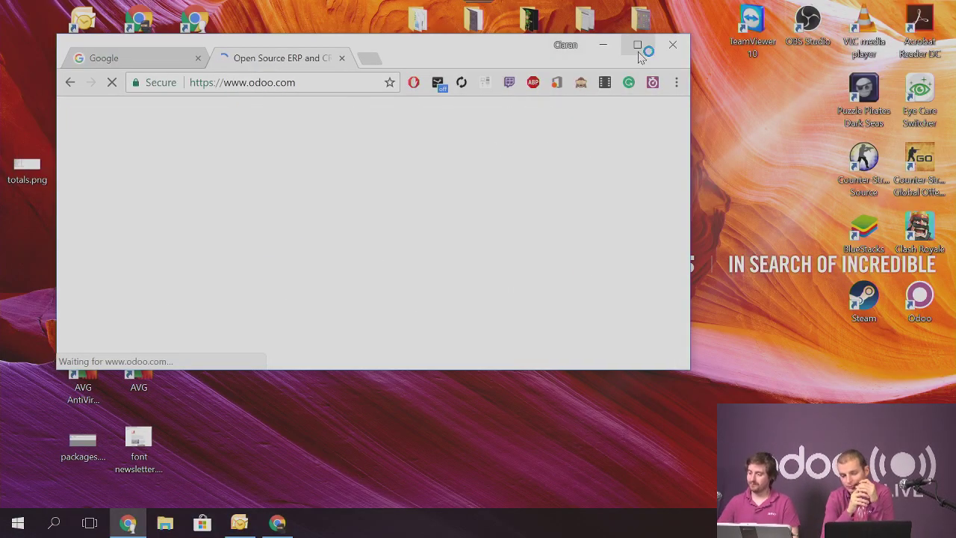
click(636, 43)
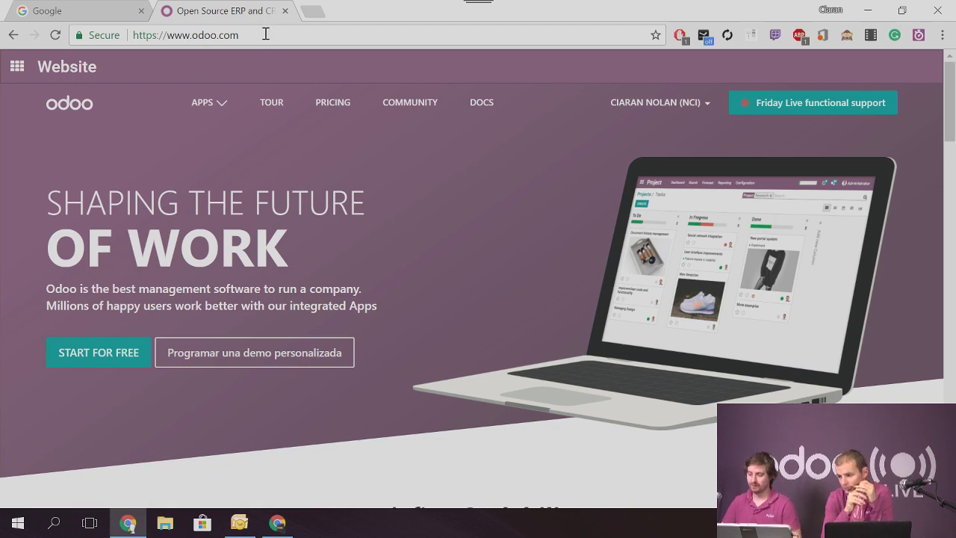
click(265, 34)
click(265, 34)
text(/)
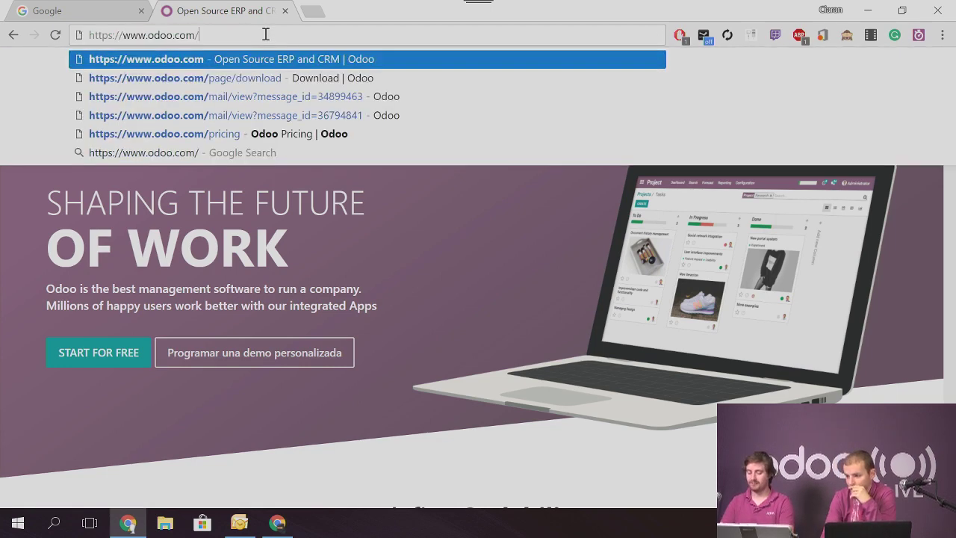
text(page/download)
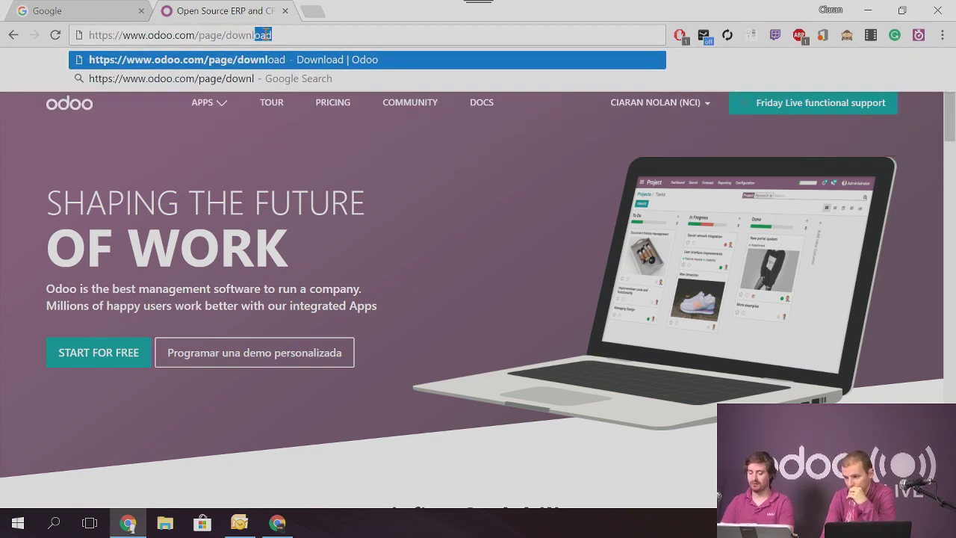
key(Return)
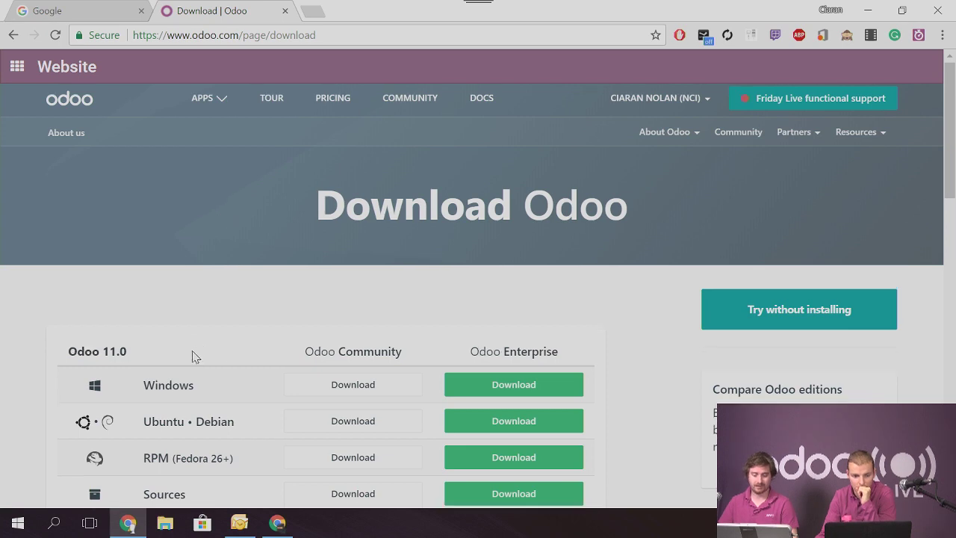
scroll(202, 344, down, 5)
scroll(207, 201, up, 5)
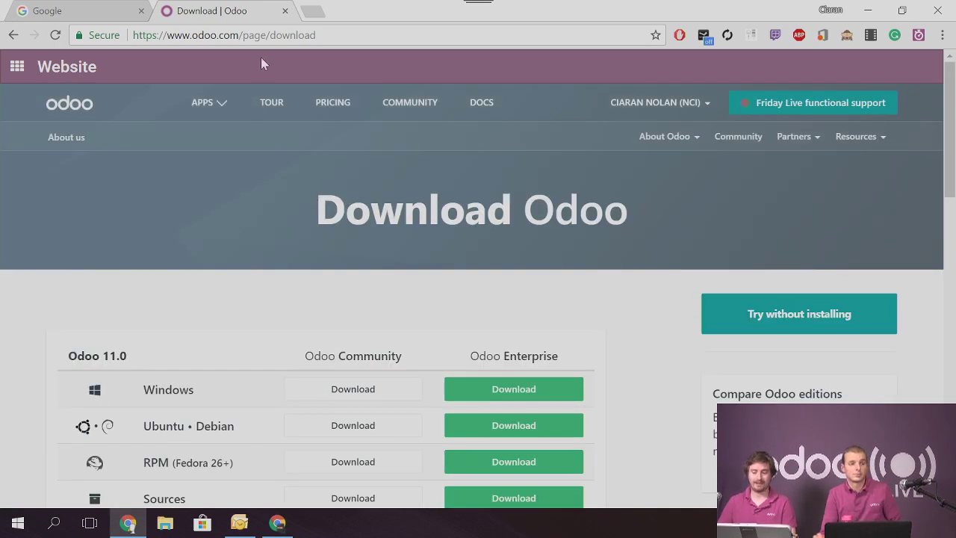
click(262, 39)
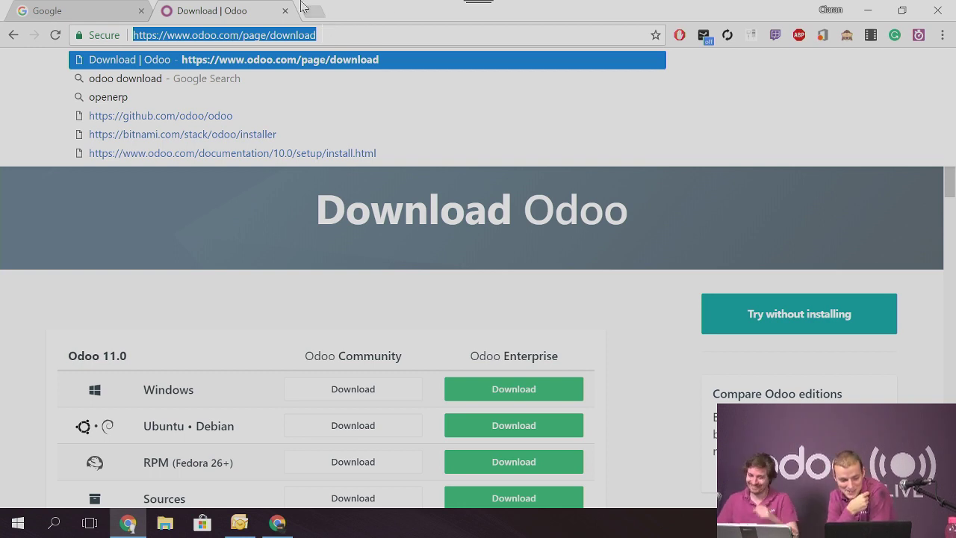
Load the live-support Odoo database by entering 'live' in the Google tab's address bar
click(56, 8)
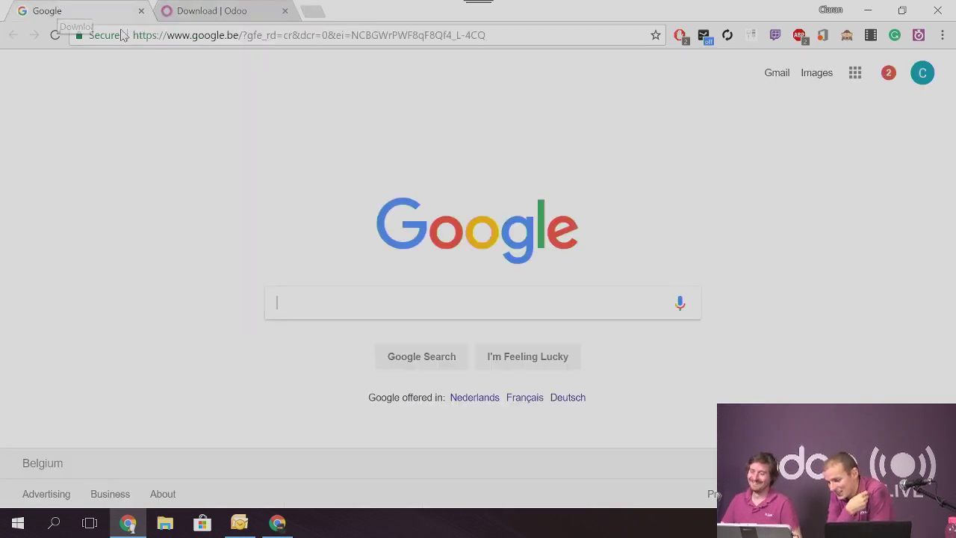
click(207, 35)
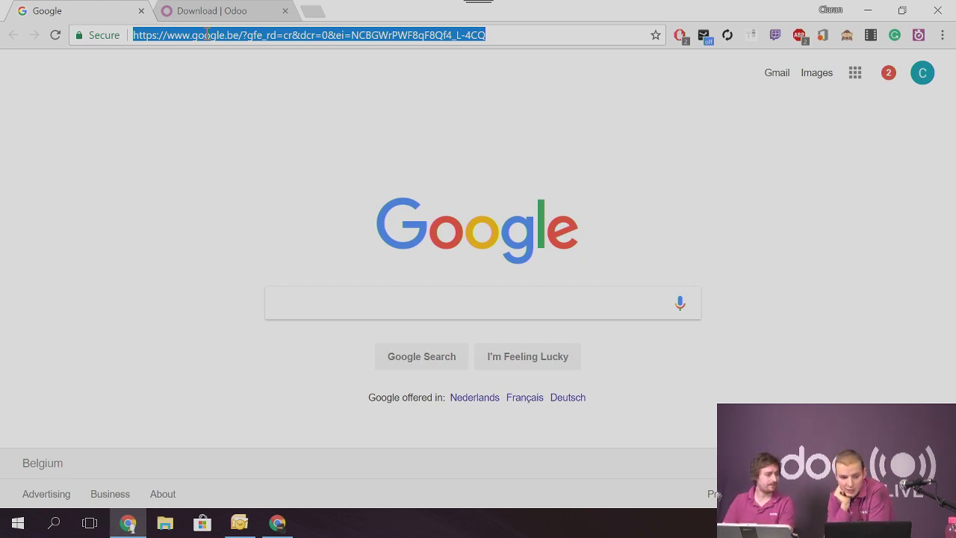
text(live-support-2912.odoo.com/web?debug=1#home)
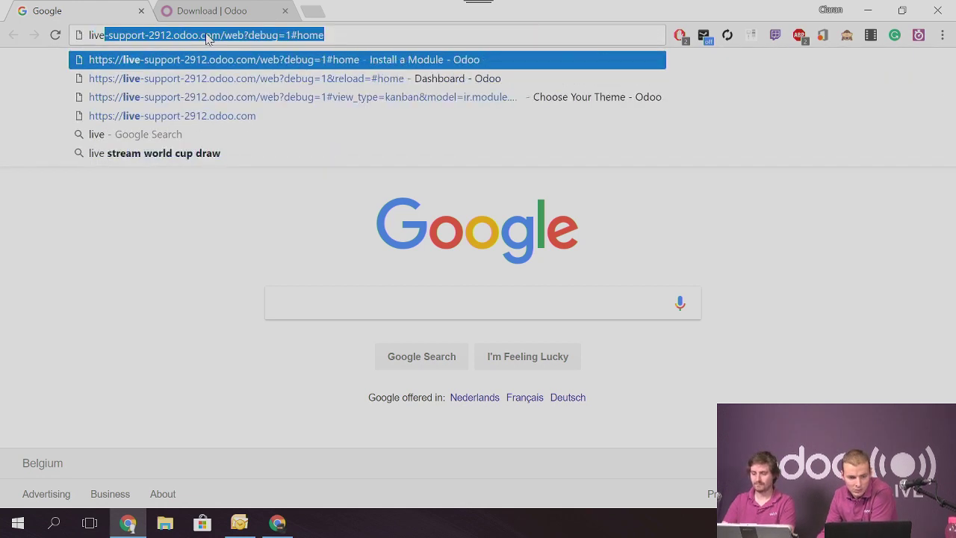
key(Return)
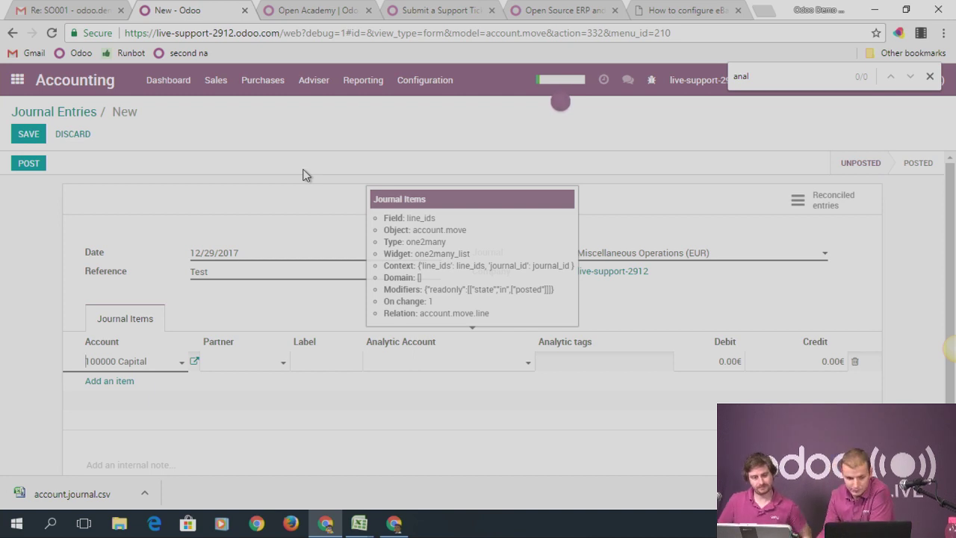
Discard the unsaved Test journal entry and return to the apps home screen
click(13, 88)
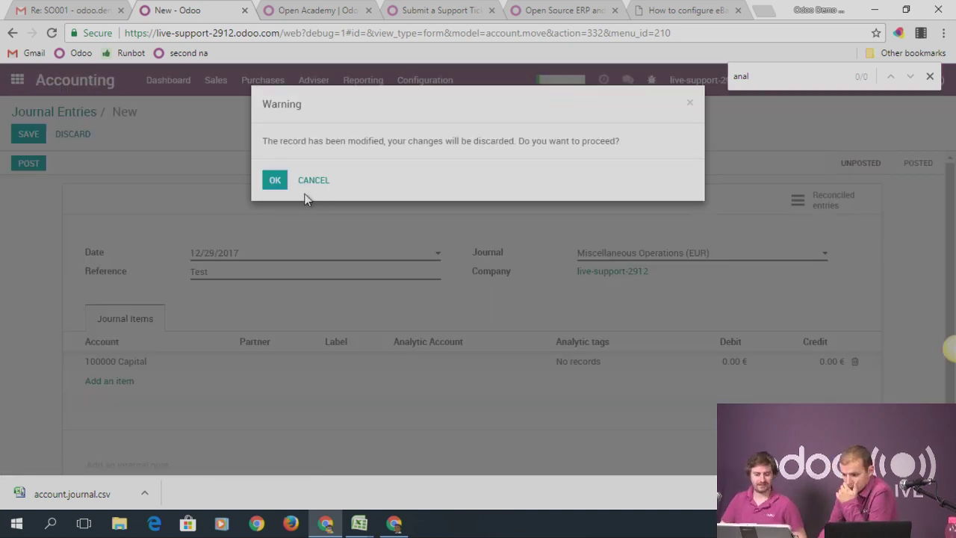
click(275, 181)
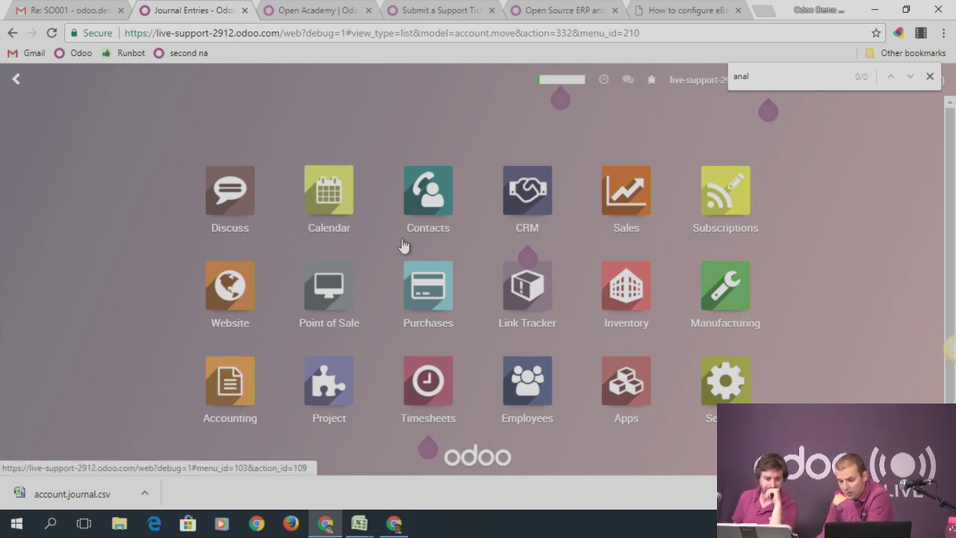
click(619, 202)
Create a new Stockable Product named 'Product to Manu'
click(209, 80)
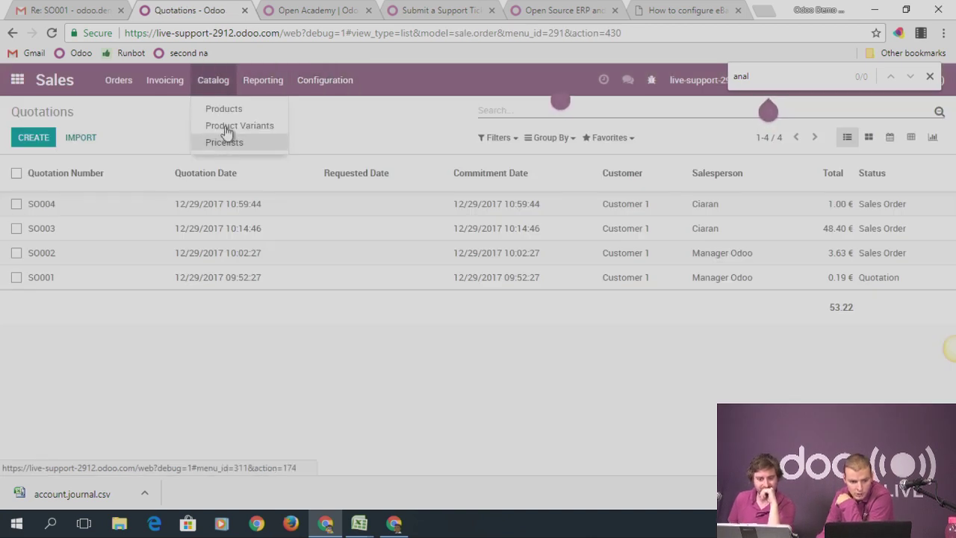
click(220, 108)
click(33, 138)
text(Product to Mana)
text(fc)
key(BackSpace)
key(BackSpace)
key(BackSpace)
text(u)
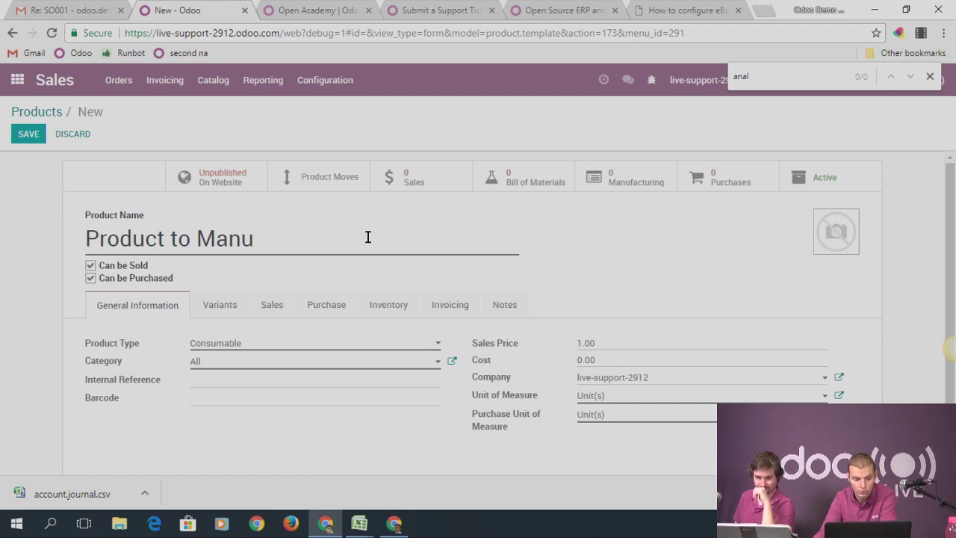
click(252, 344)
click(244, 394)
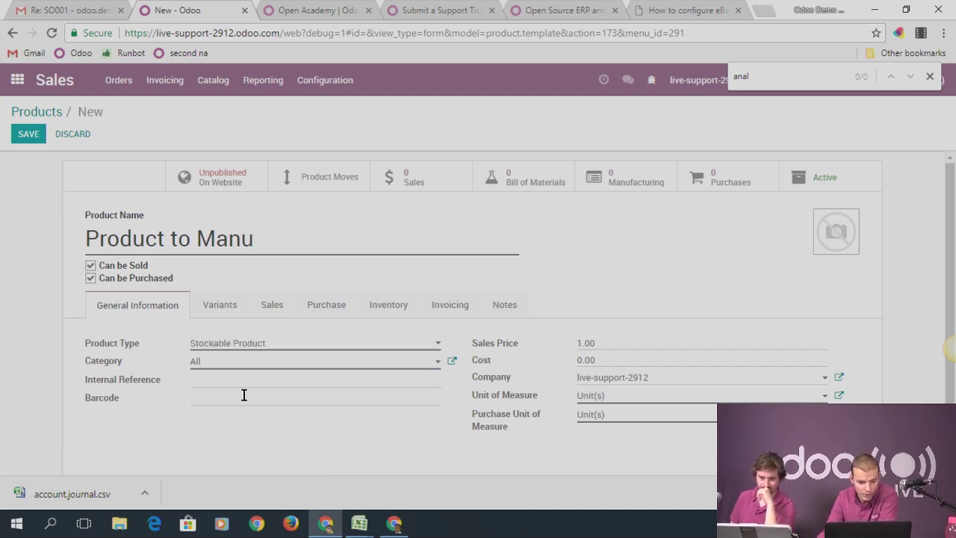
Replace the Buy route with Manufacture on the Inventory tab and save the product
scroll(358, 351, down, 1)
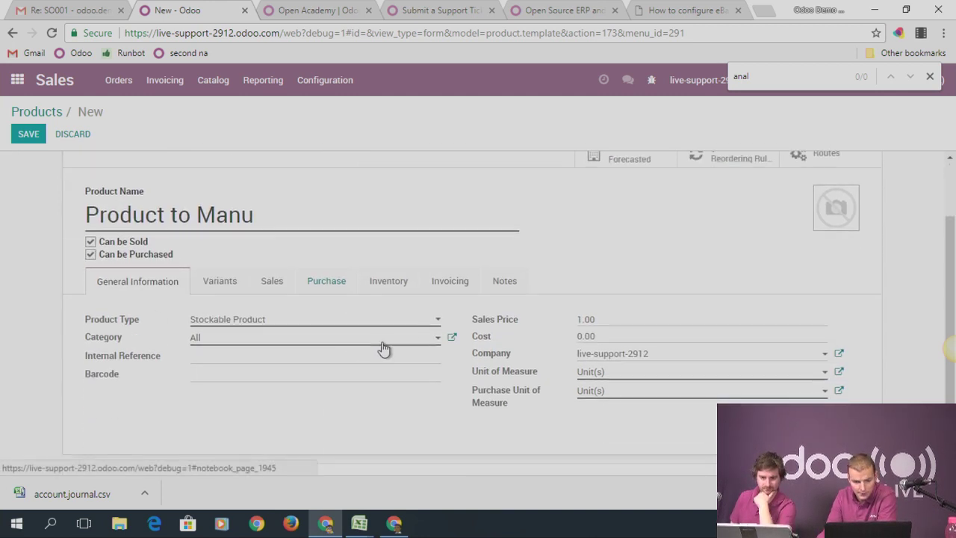
click(211, 281)
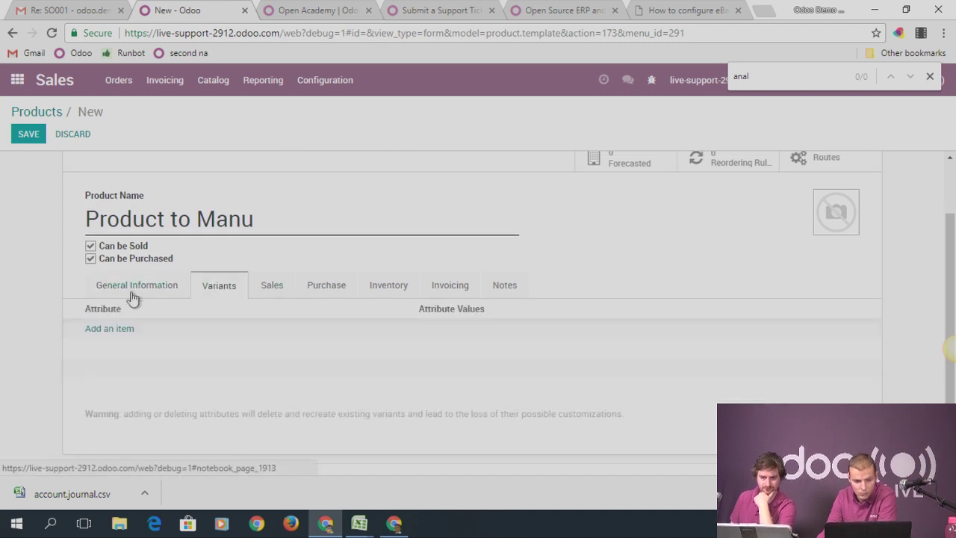
click(273, 286)
click(377, 285)
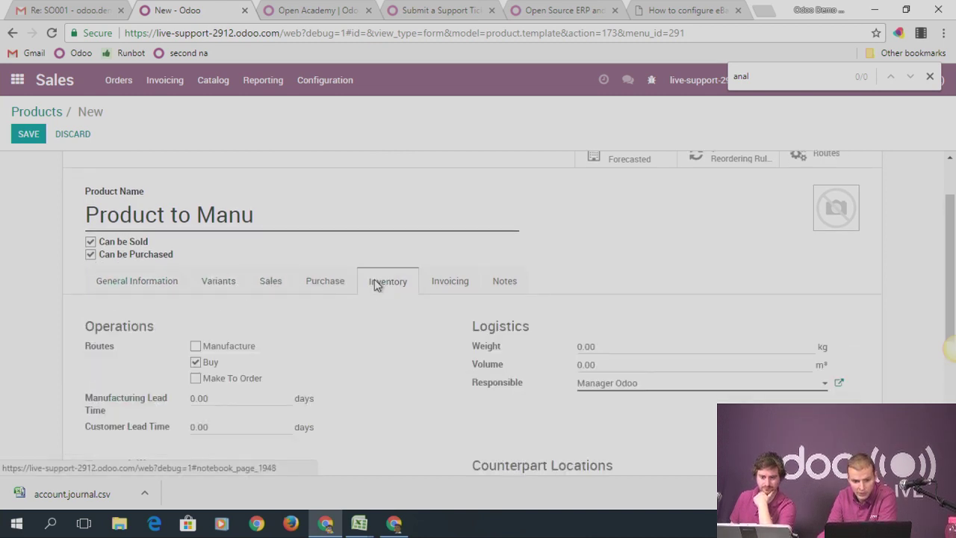
scroll(276, 312, down, 1)
click(195, 293)
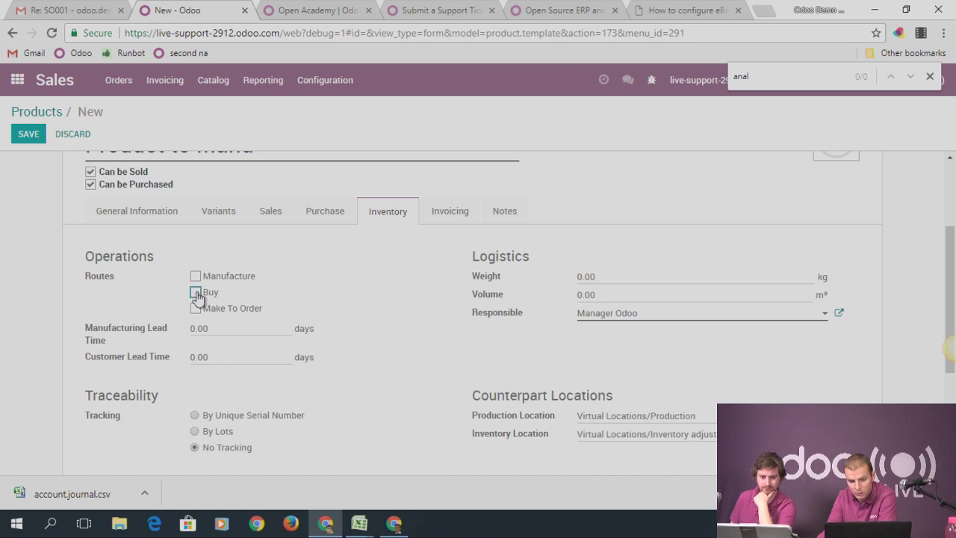
click(195, 276)
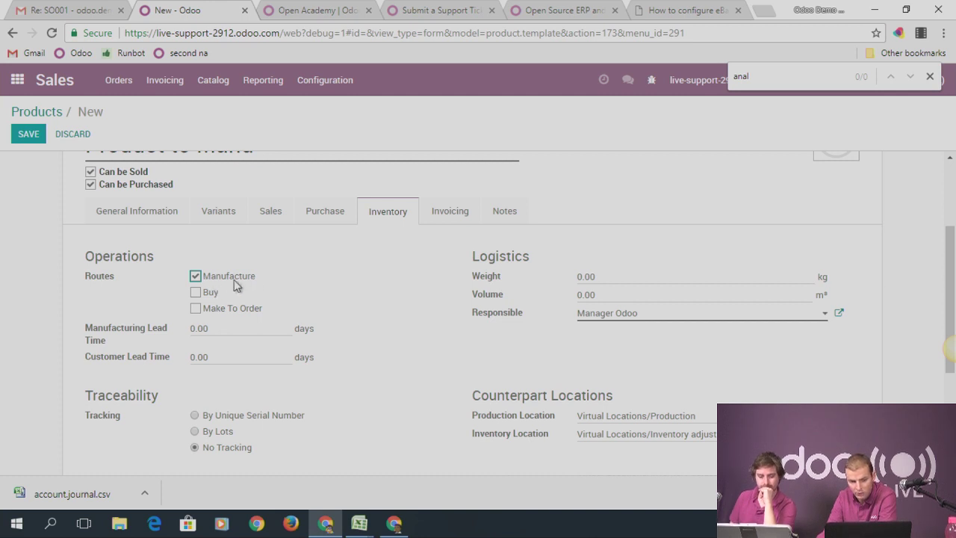
click(30, 134)
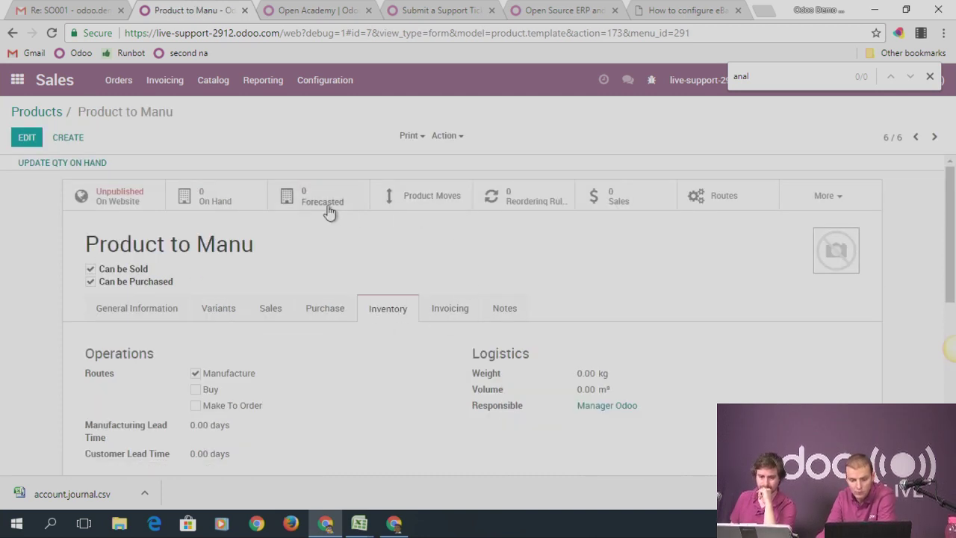
Create and save a bill of materials with components Product 1 and Product 2
click(840, 199)
click(838, 230)
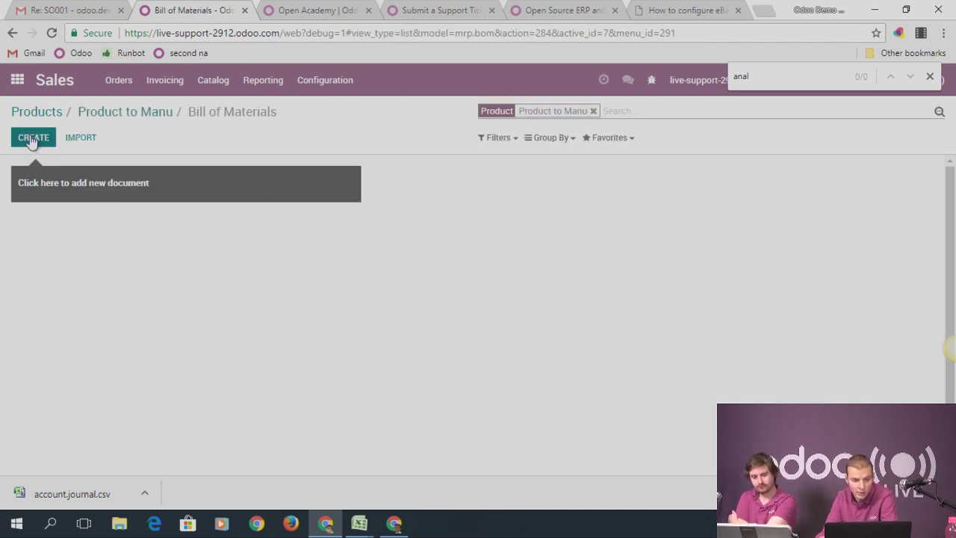
click(32, 141)
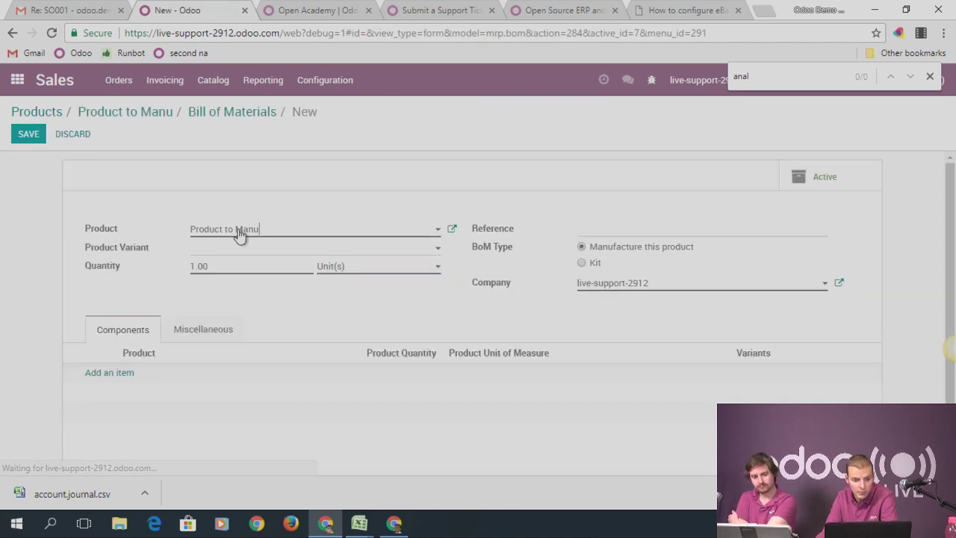
click(109, 372)
click(142, 378)
click(149, 345)
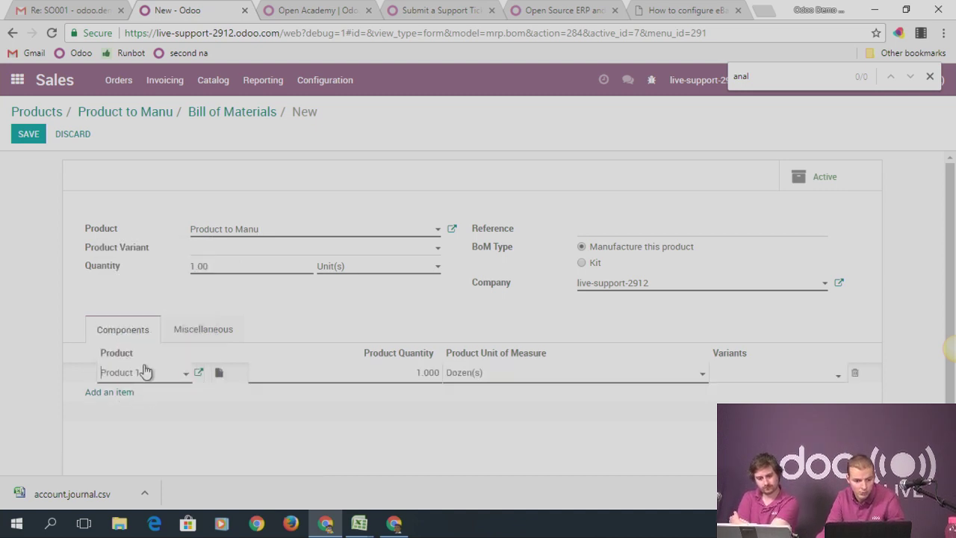
click(119, 394)
click(149, 394)
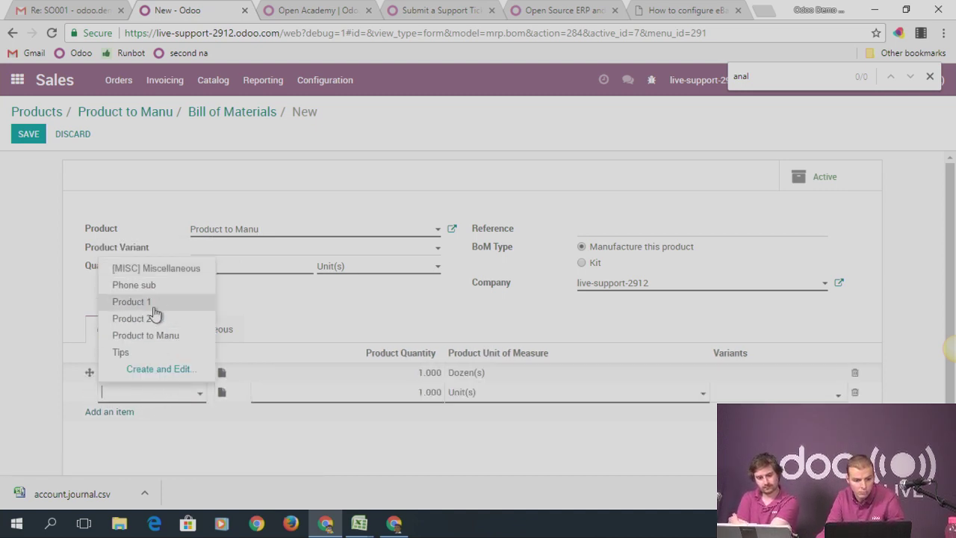
click(135, 318)
click(27, 136)
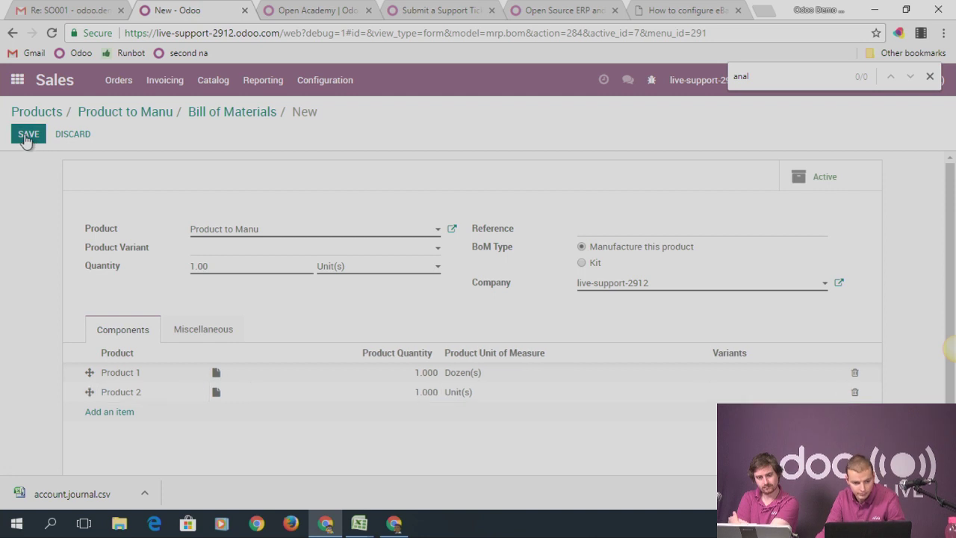
Return to Product to Manu and highlight its Manufacture route on the Inventory tab
click(252, 112)
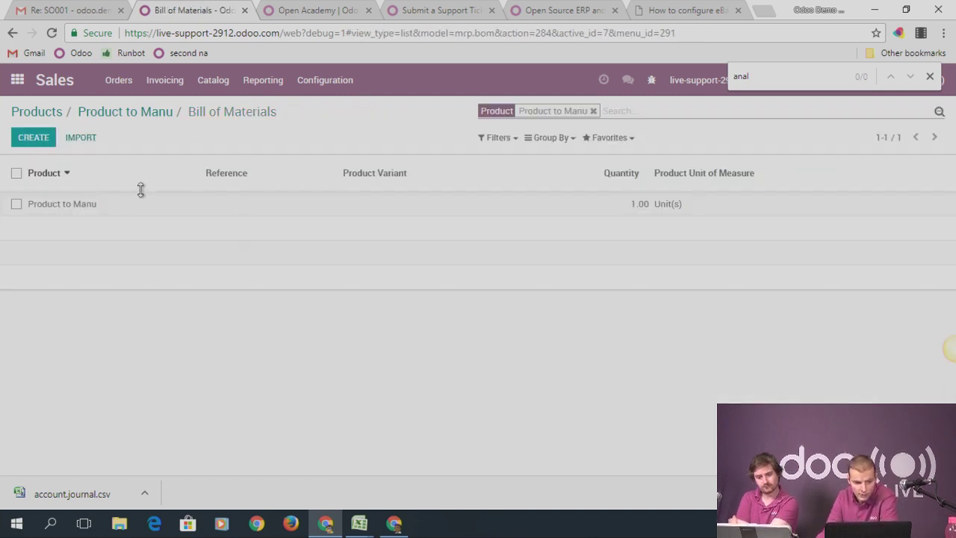
click(139, 115)
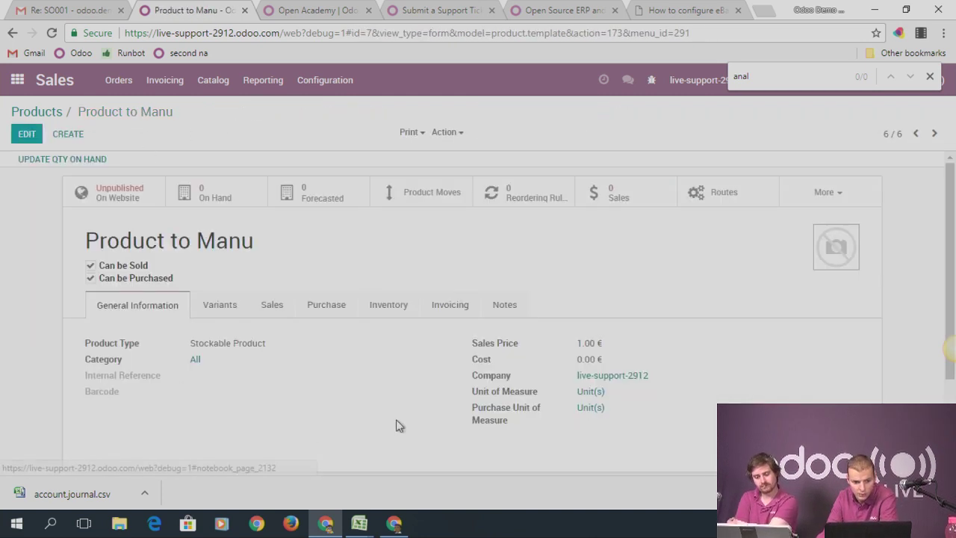
click(377, 312)
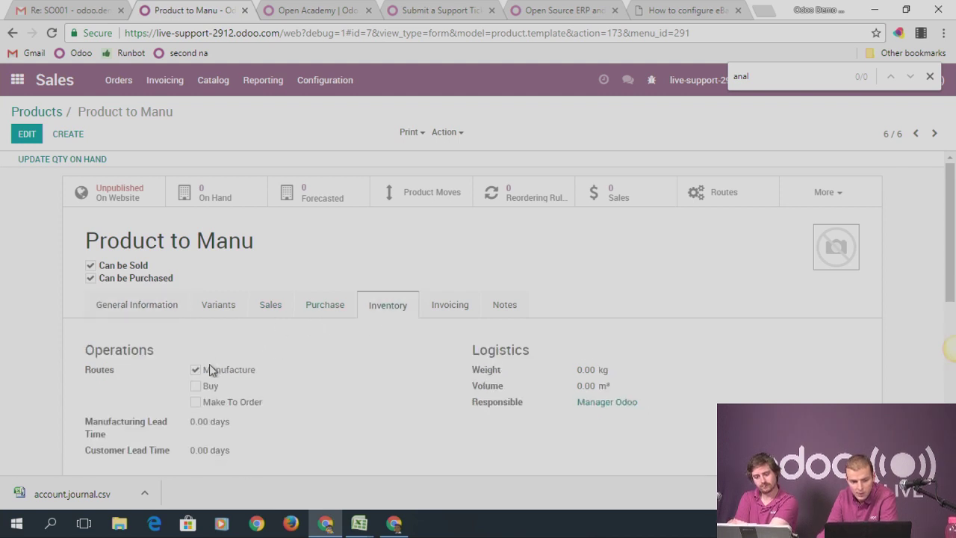
drag(205, 370, 275, 375)
click(800, 200)
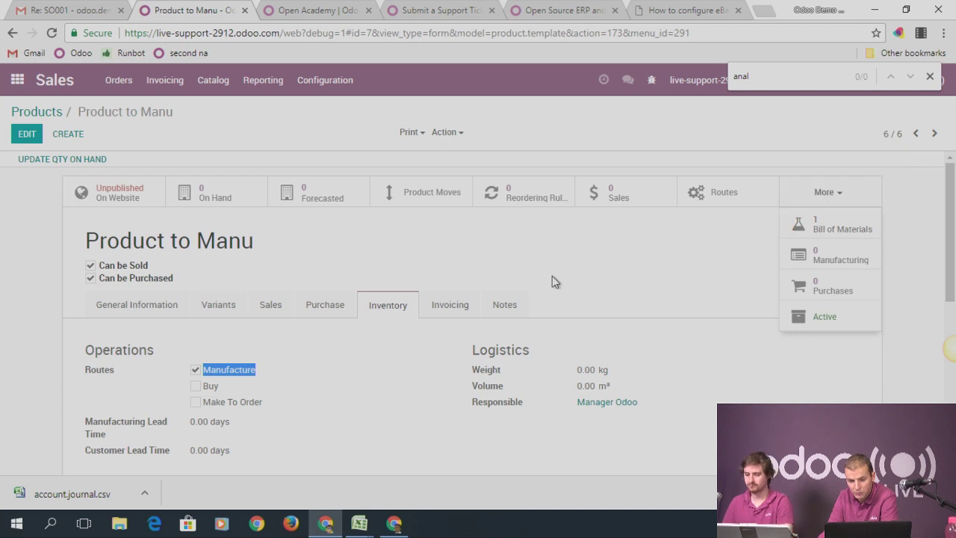
Create a reordering rule for Product to Manu with minimum 5 and maximum 10, and save it
click(512, 196)
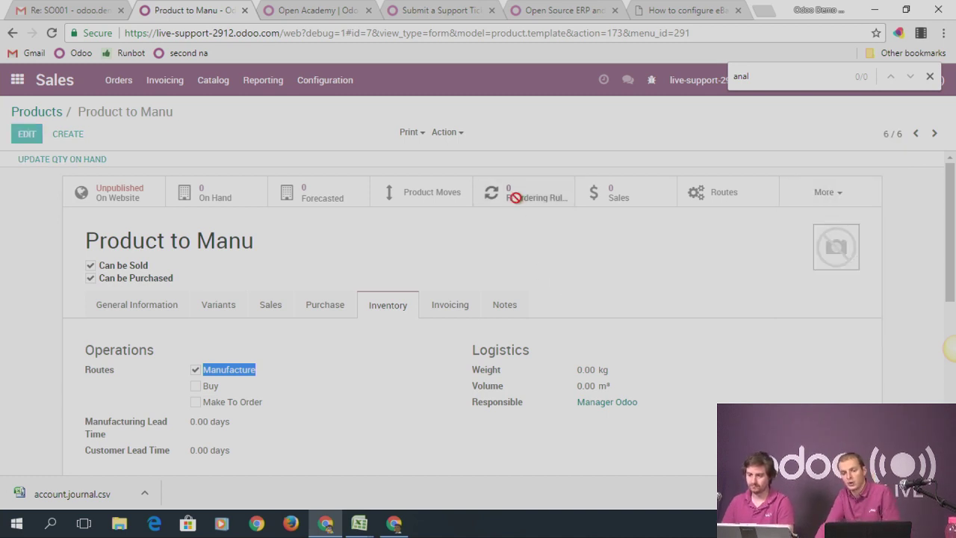
click(18, 138)
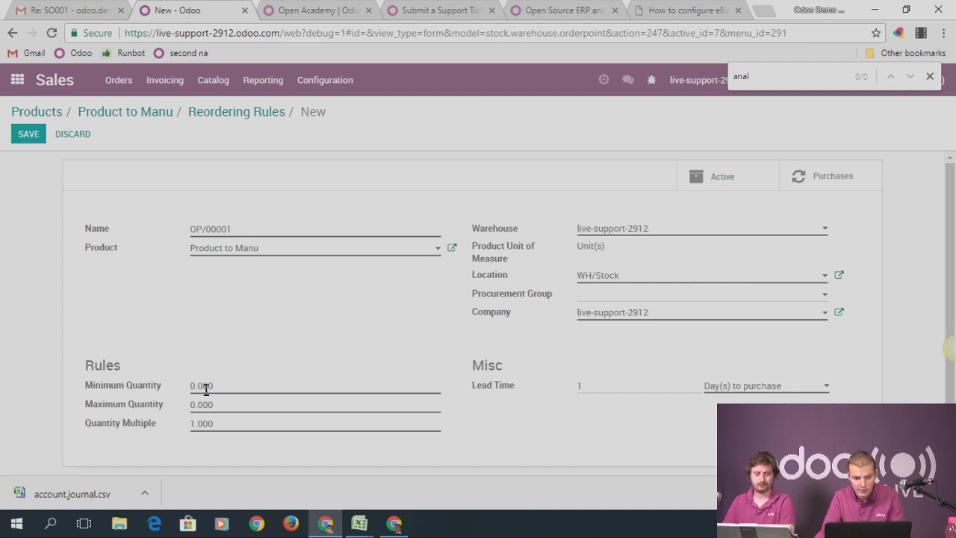
drag(216, 386, 191, 408)
text(5)
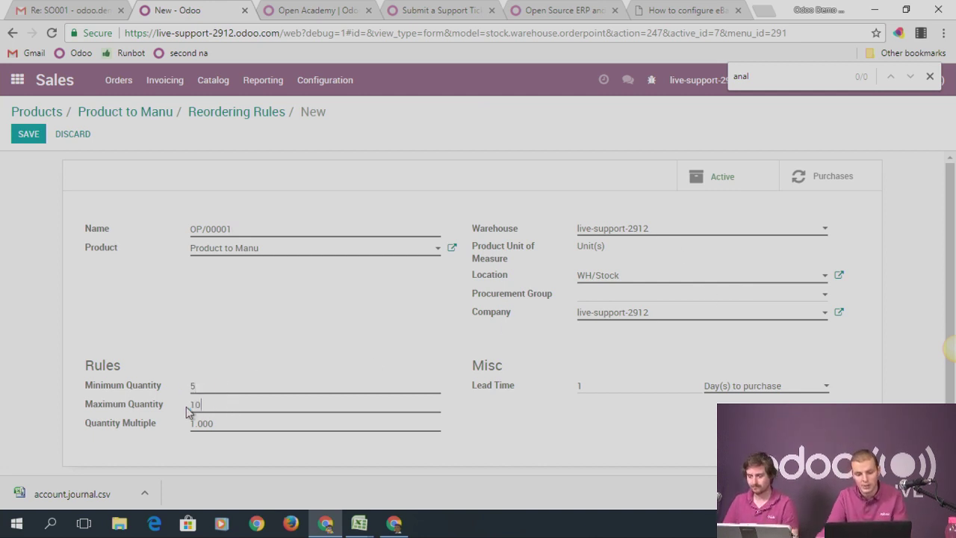
text(10)
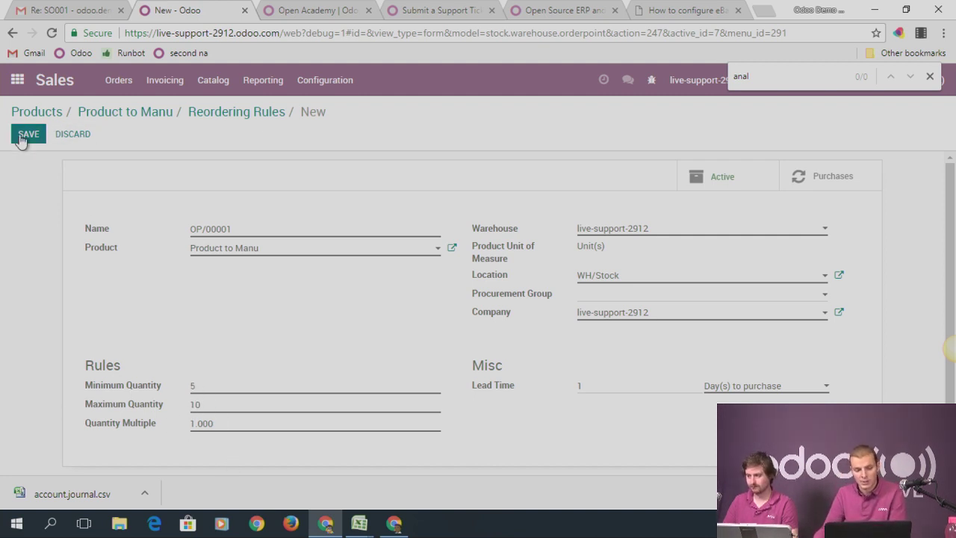
click(27, 135)
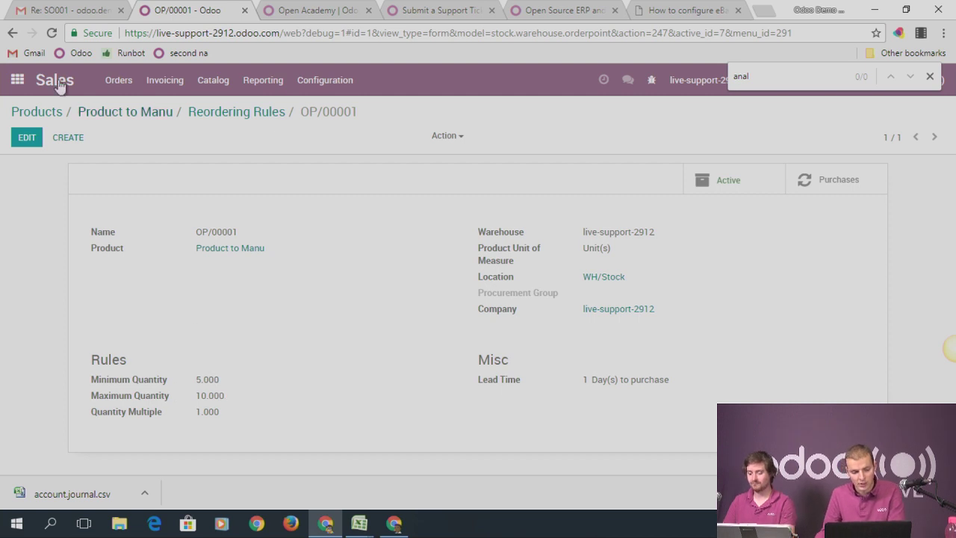
Run the schedulers from Inventory > Operations to process the reordering rule
click(16, 80)
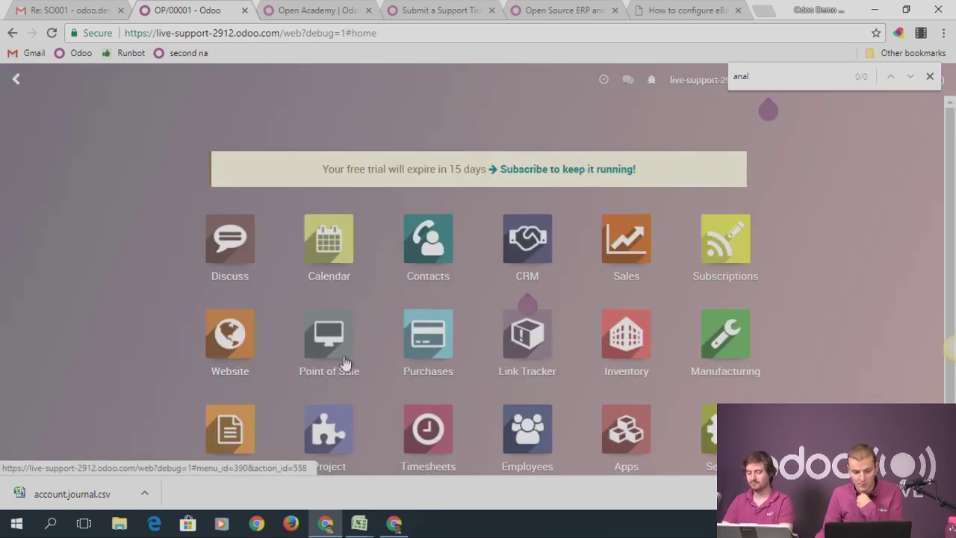
scroll(314, 368, down, 1)
click(726, 275)
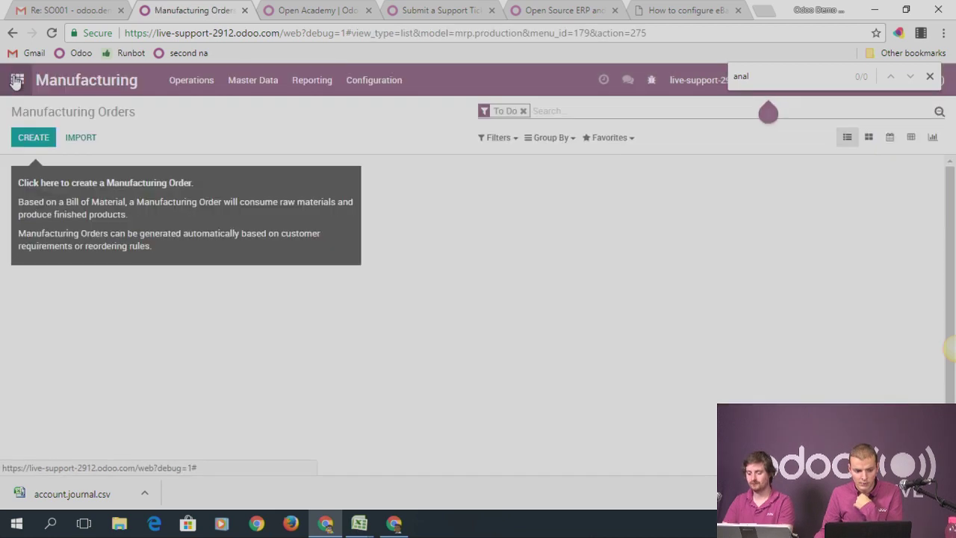
click(17, 80)
click(672, 370)
click(222, 85)
mouse_move(306, 87)
mouse_move(220, 84)
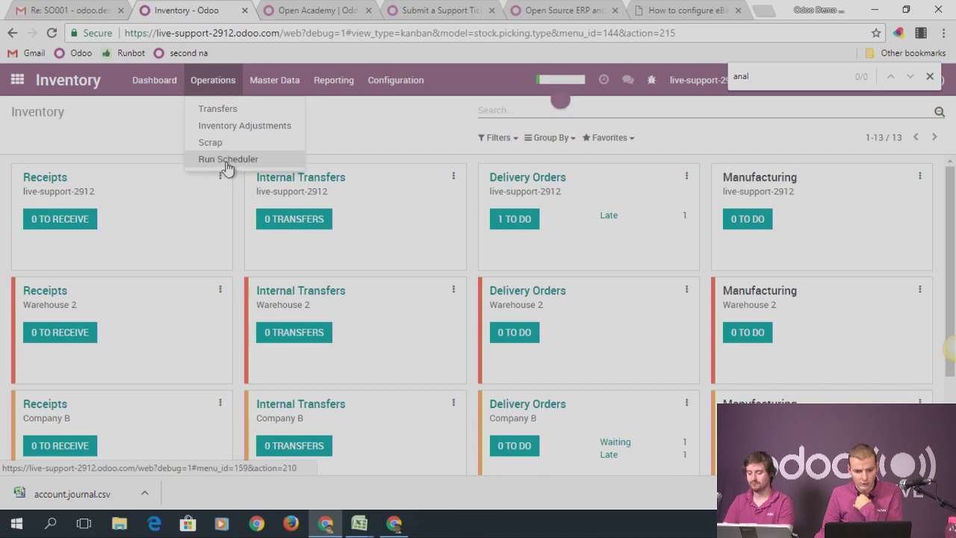
click(213, 156)
click(196, 195)
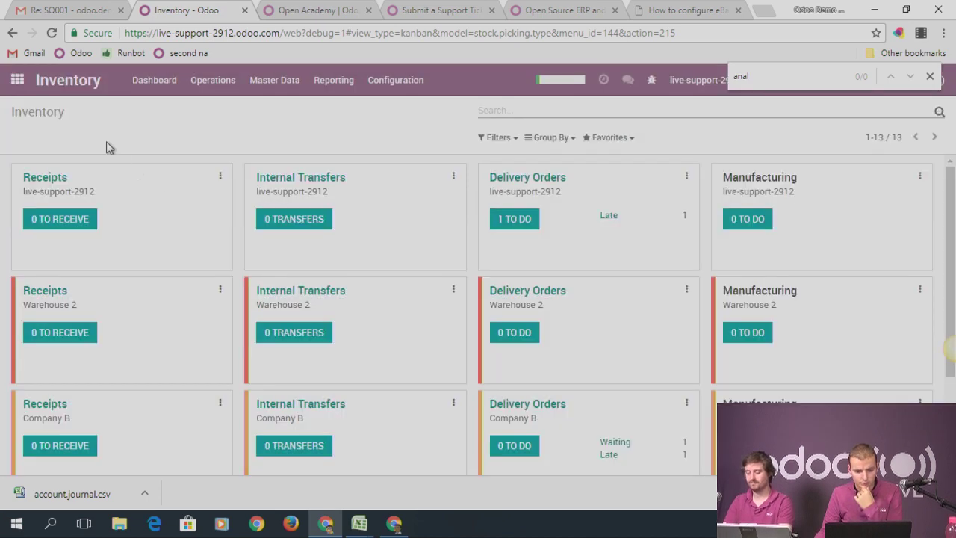
Confirm that MO/00001 for 10 units of Product to Manu now exists
click(18, 84)
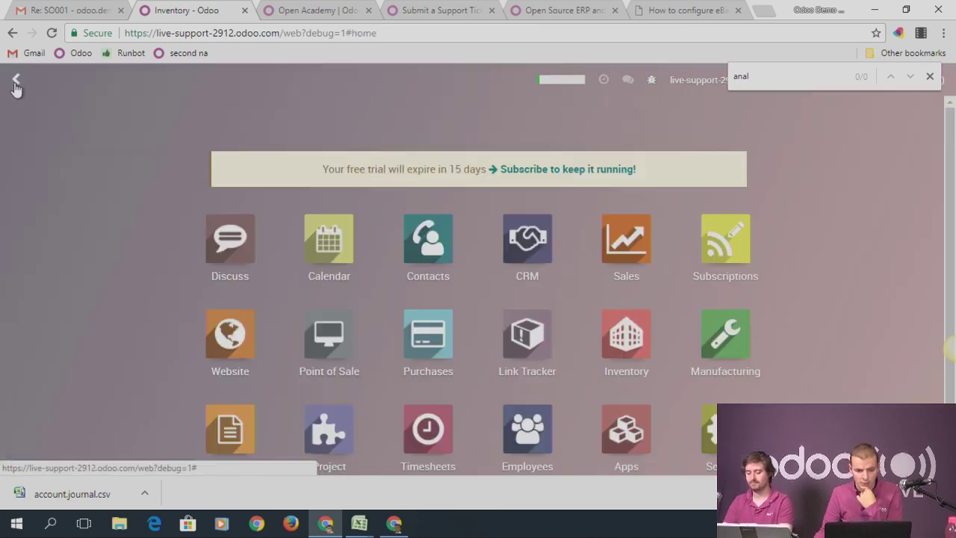
click(747, 337)
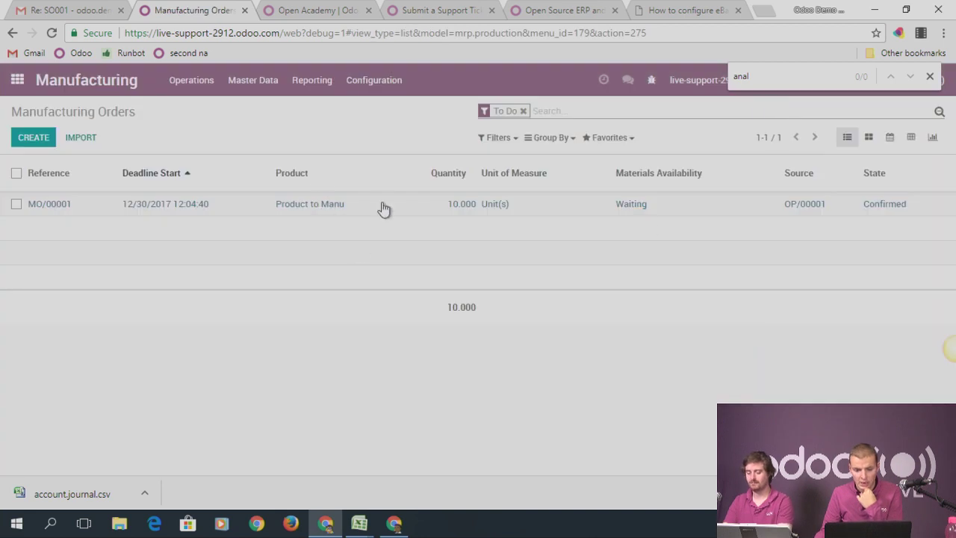
mouse_move(233, 181)
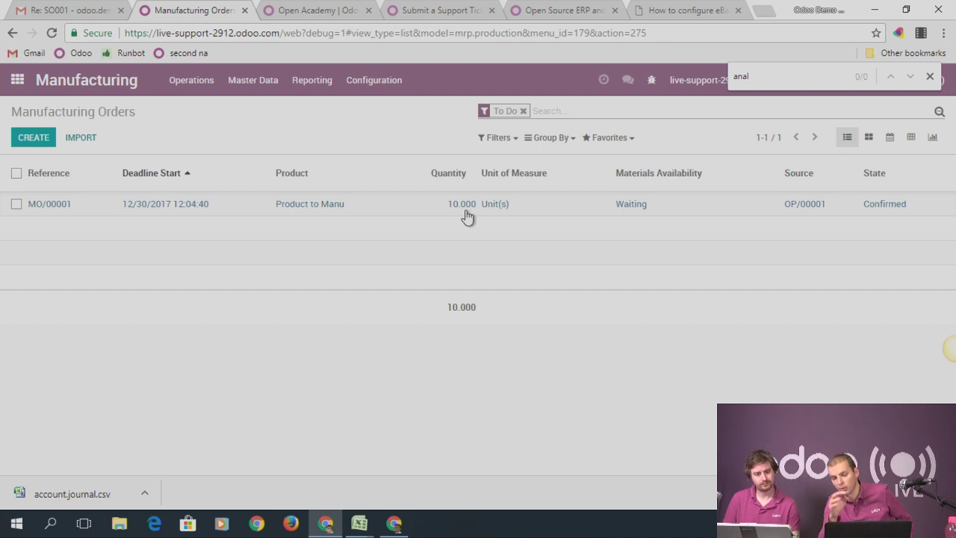
click(16, 79)
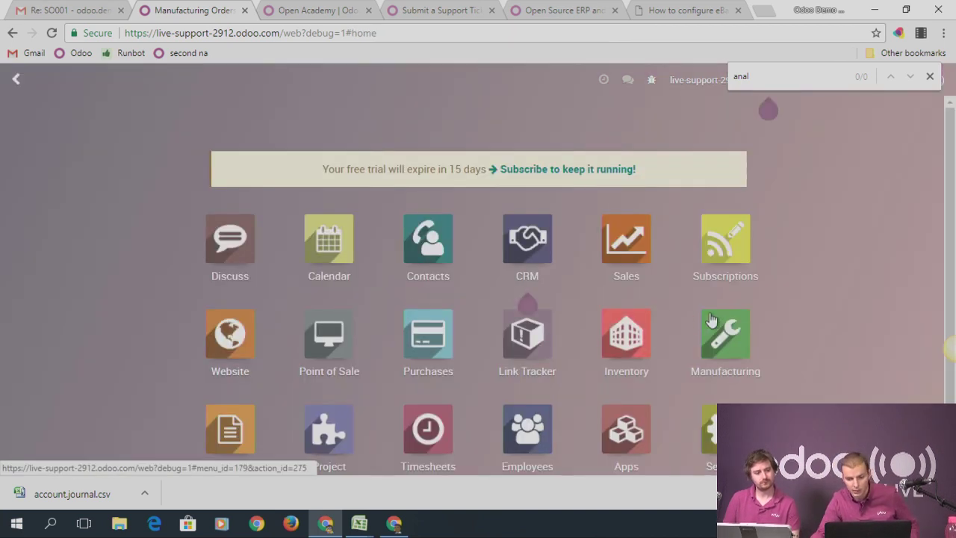
Add the Make To Order route to Product to Manu alongside Manufacture, and save it
click(644, 258)
click(203, 84)
click(226, 112)
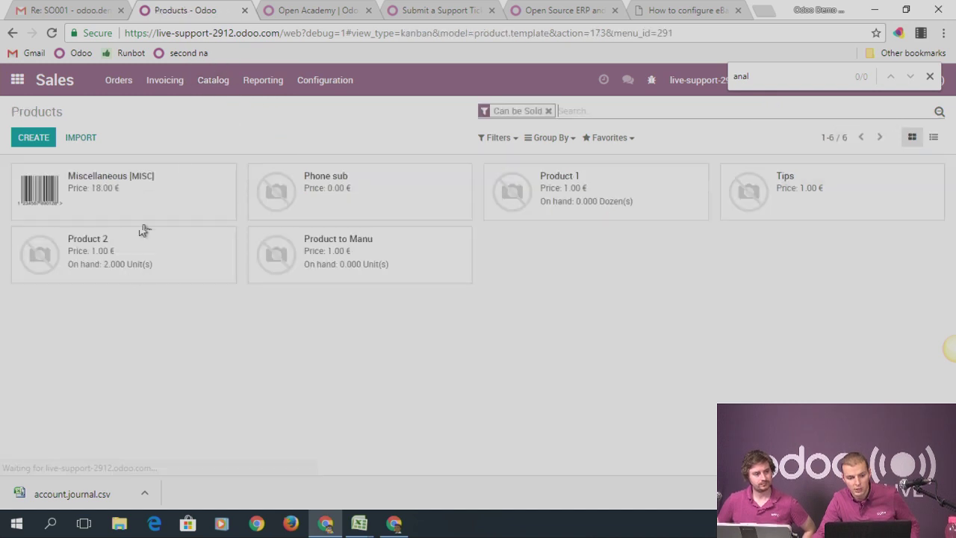
click(384, 240)
click(29, 134)
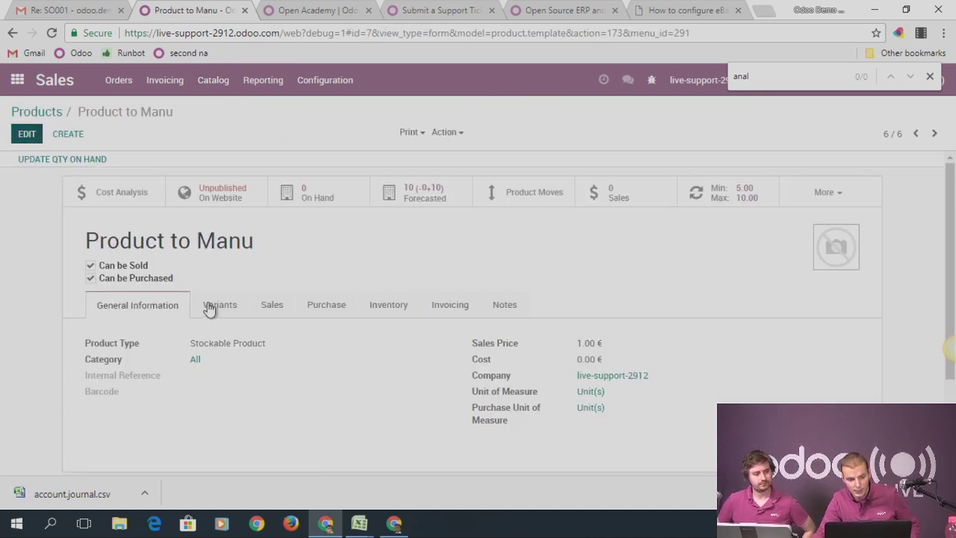
click(372, 323)
click(212, 419)
click(30, 135)
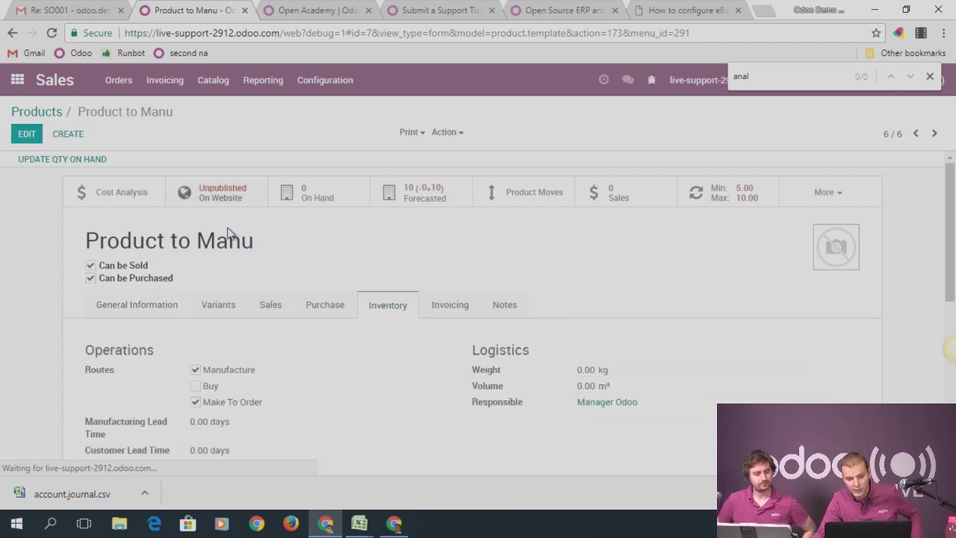
drag(203, 402, 256, 404)
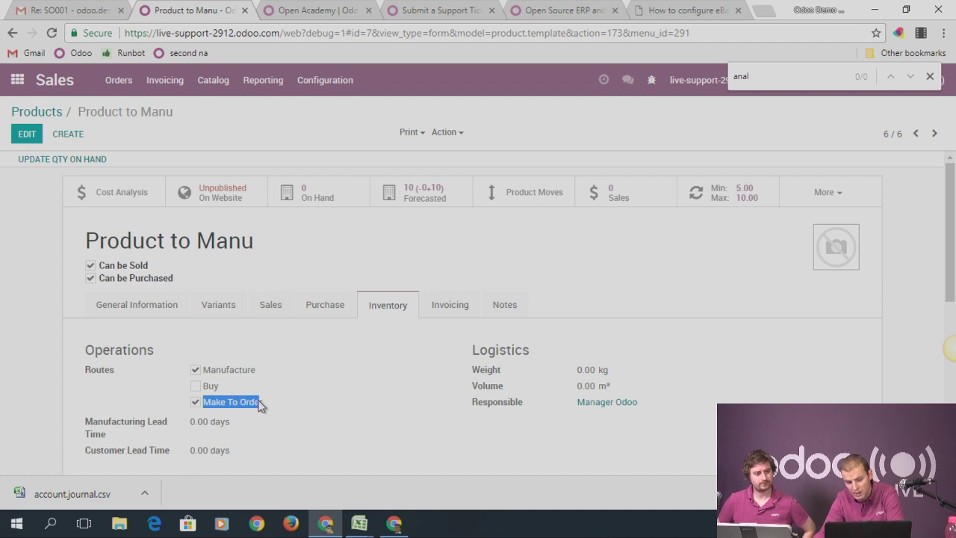
double_click(239, 370)
click(110, 83)
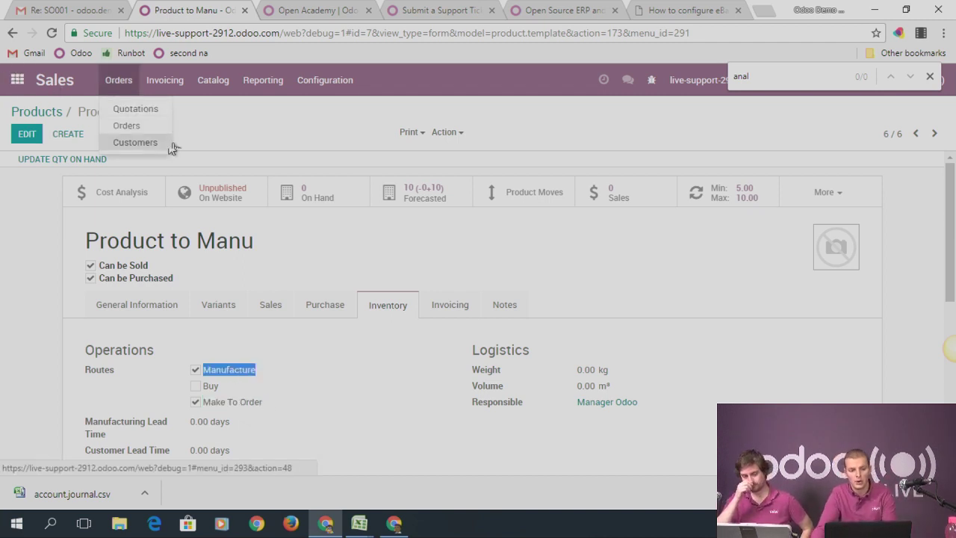
Create a quotation for Customer 1 with 3 Product to Manu and confirm it as SO005
click(136, 109)
click(42, 138)
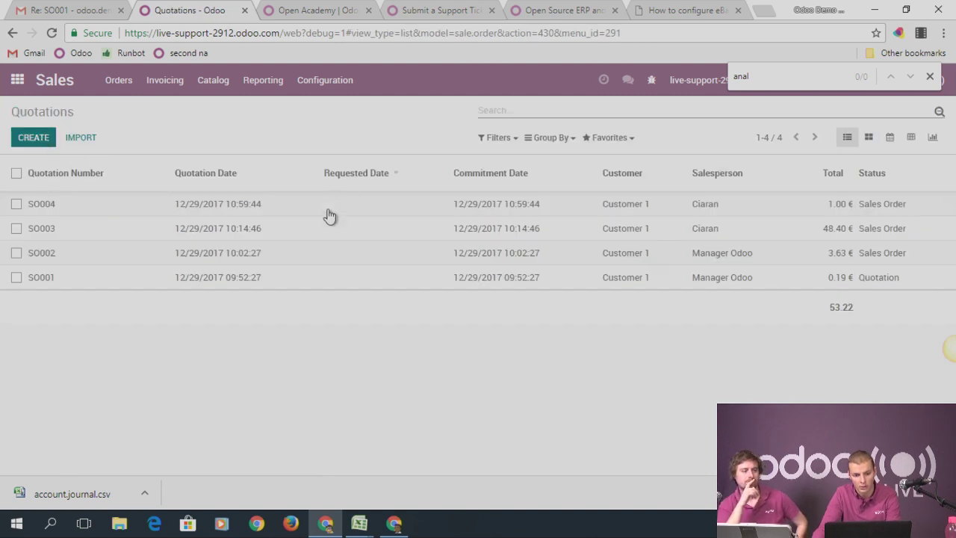
click(222, 261)
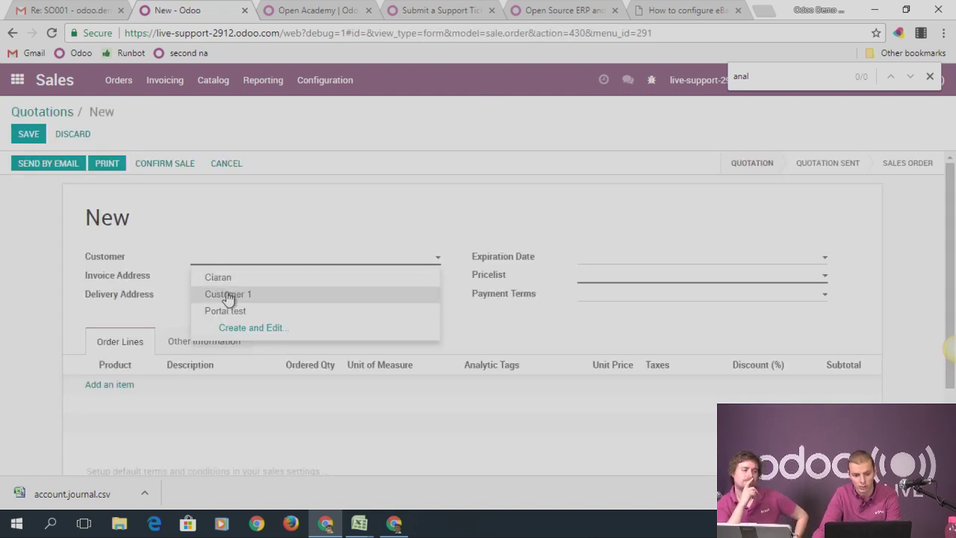
click(230, 294)
click(138, 389)
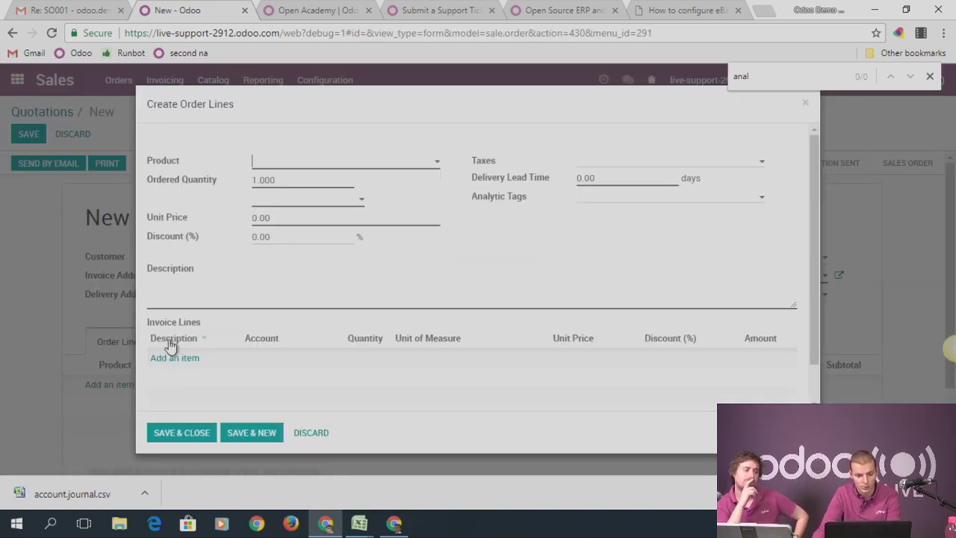
text(manu)
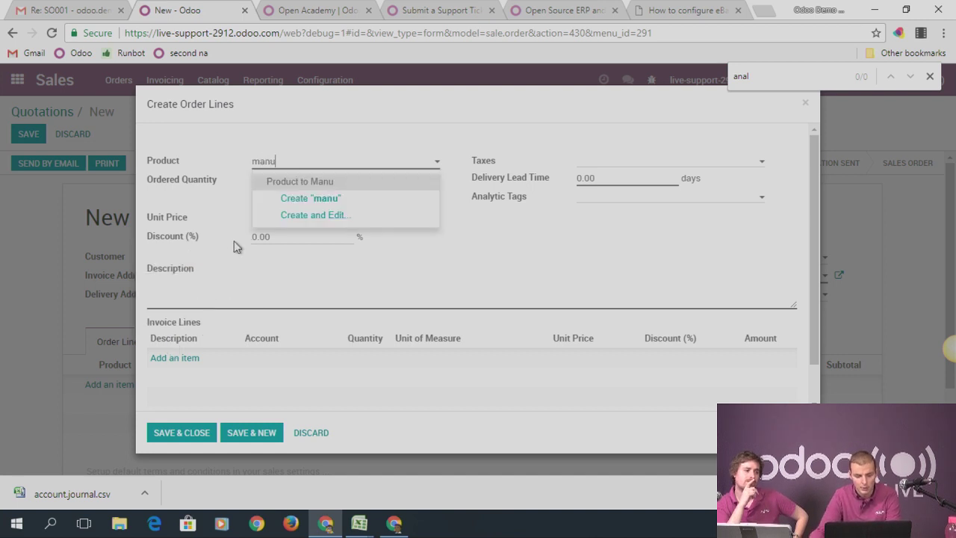
click(287, 183)
double_click(285, 182)
text(3)
click(182, 439)
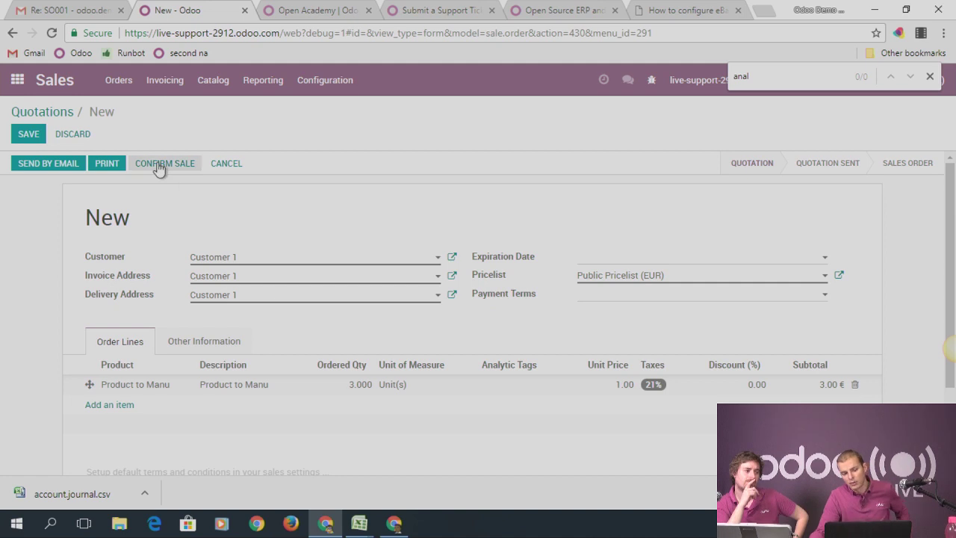
click(160, 166)
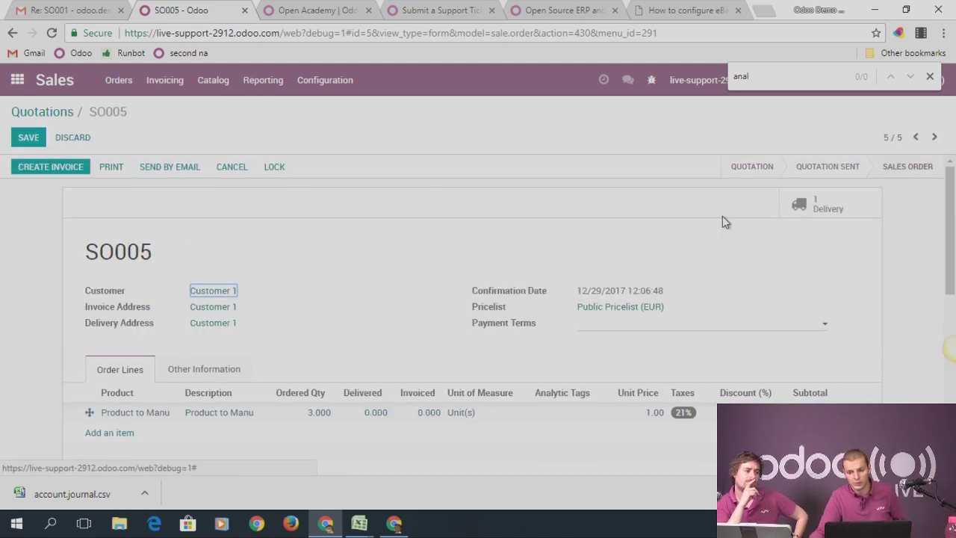
click(17, 80)
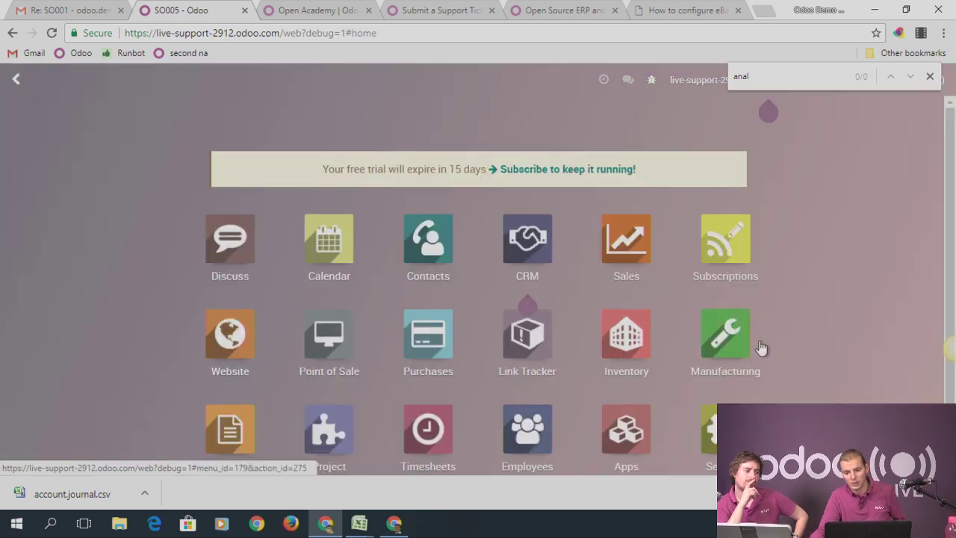
Open MO/00002 for 3 Product to Manu from SO005, consuming Product 1 and Product 2
click(734, 342)
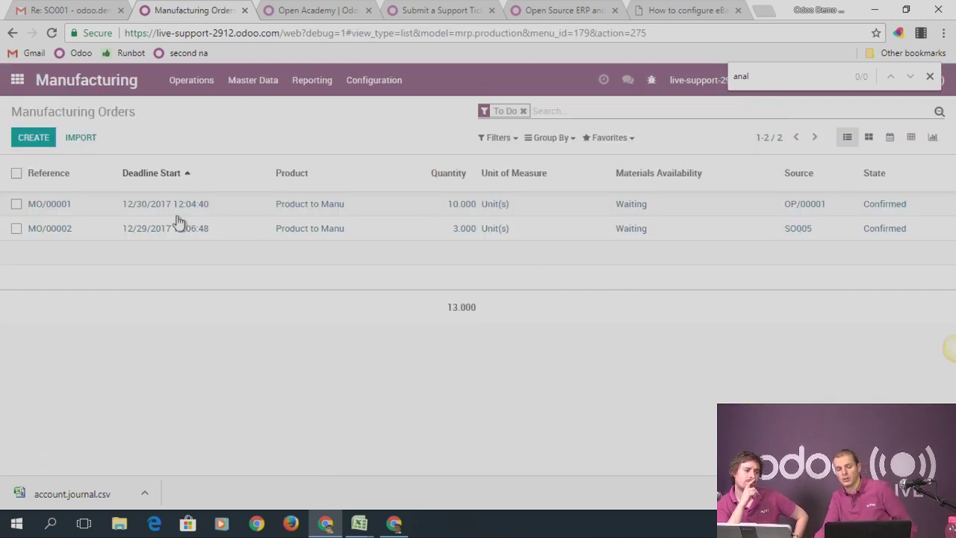
click(476, 229)
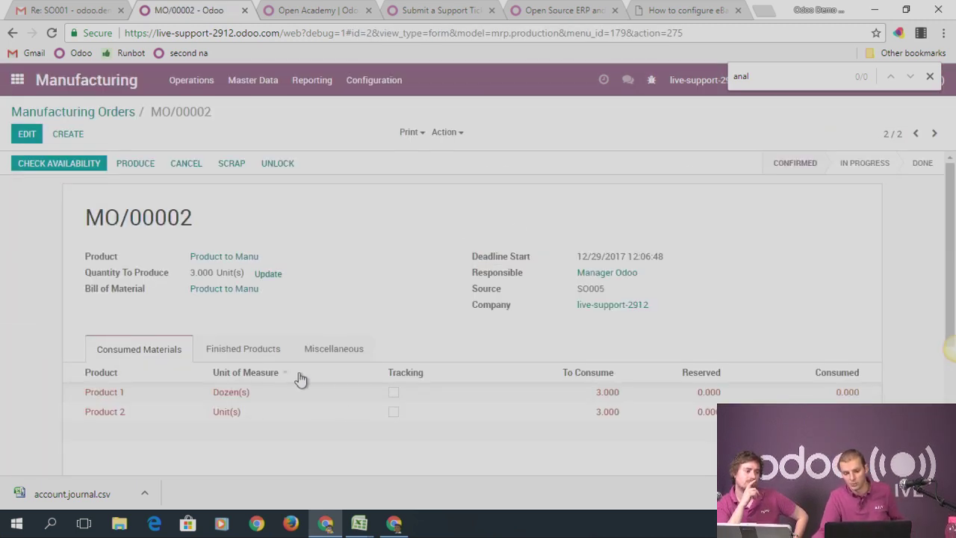
mouse_move(356, 376)
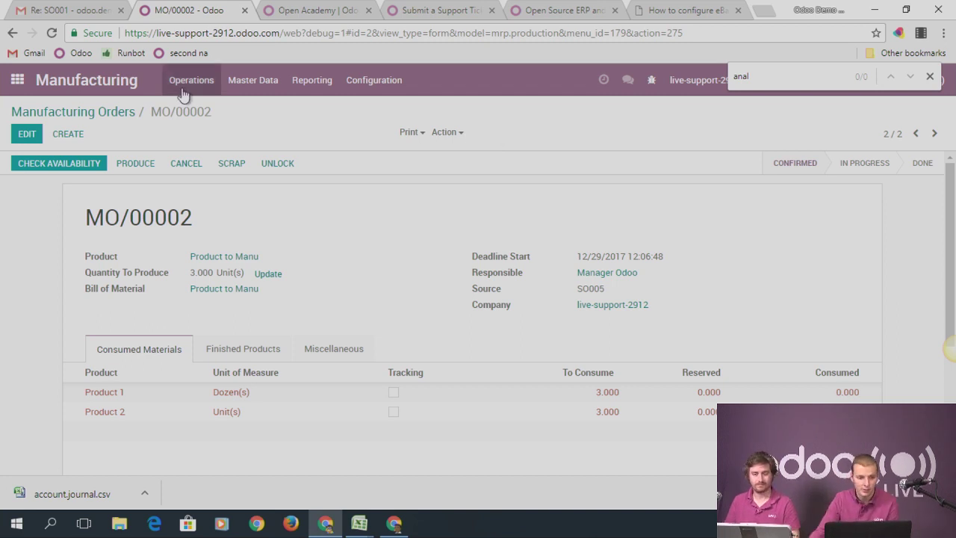
Tick Multi-Currencies in the Accounting settings, with EUR as main currency, and save
click(17, 79)
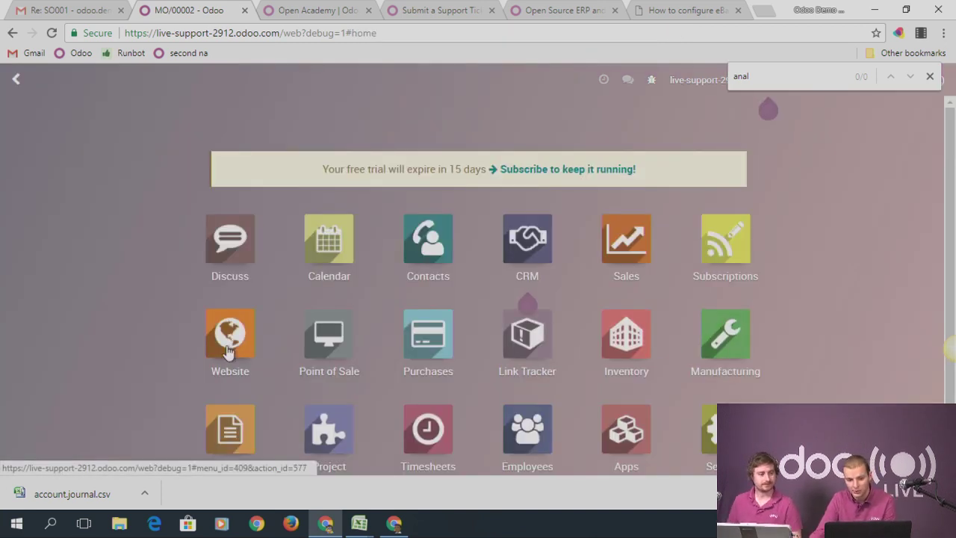
scroll(232, 373, down, 1)
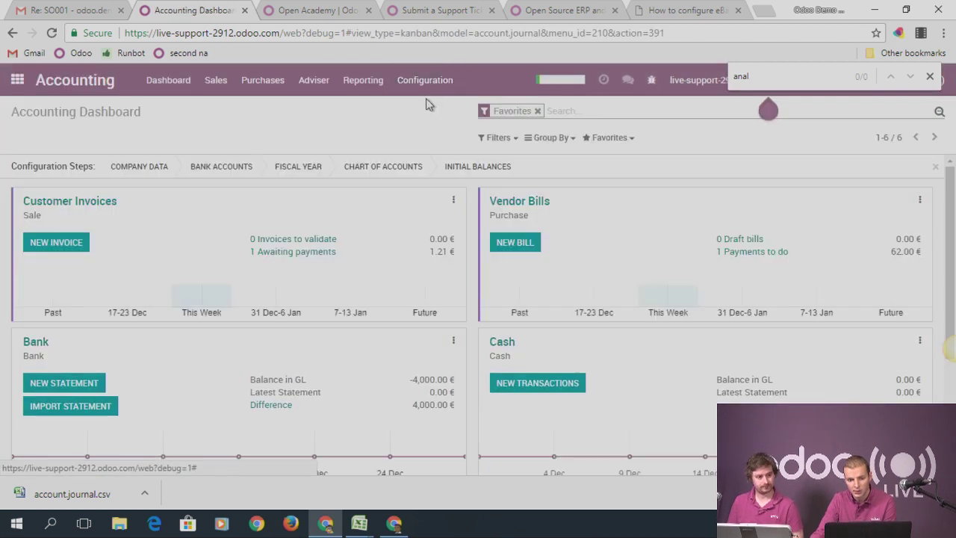
click(428, 96)
click(429, 110)
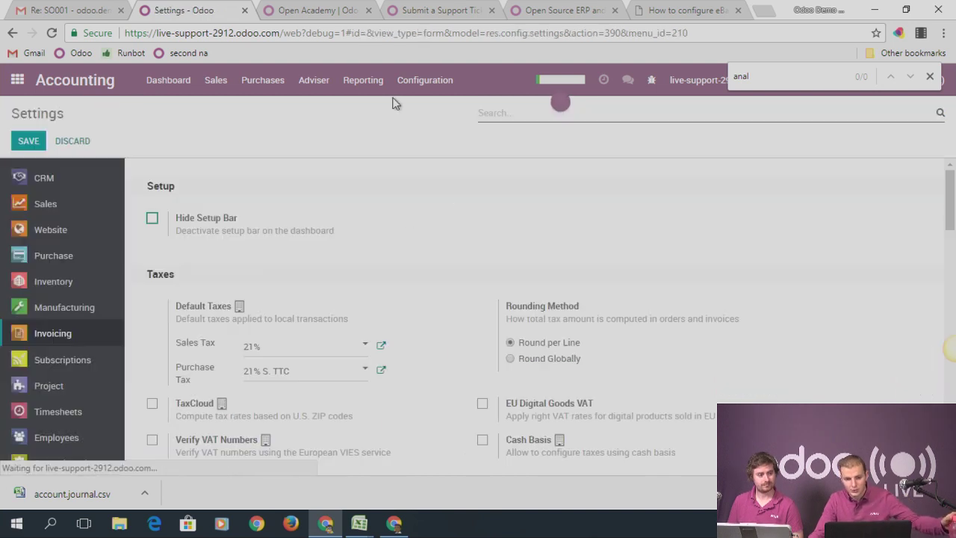
scroll(413, 207, down, 1)
scroll(413, 215, down, 2)
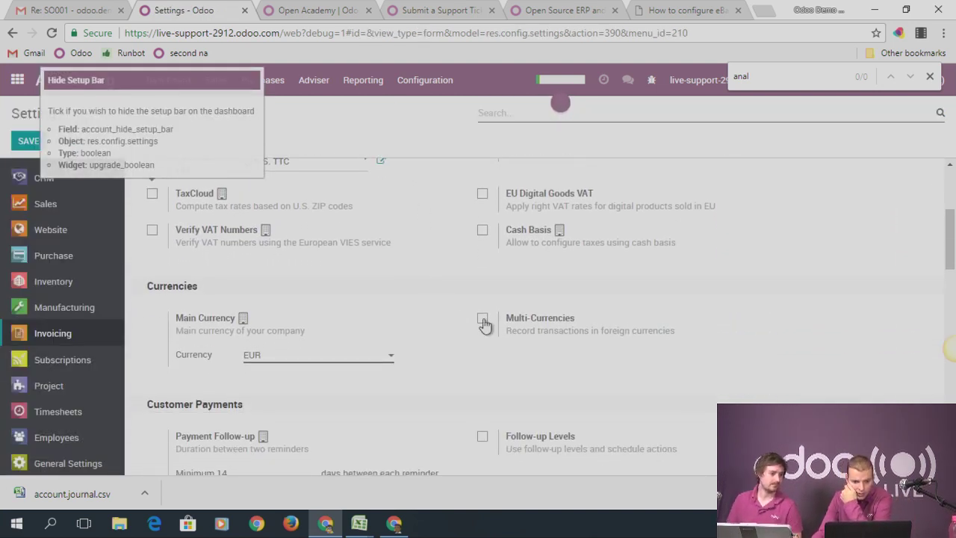
click(482, 320)
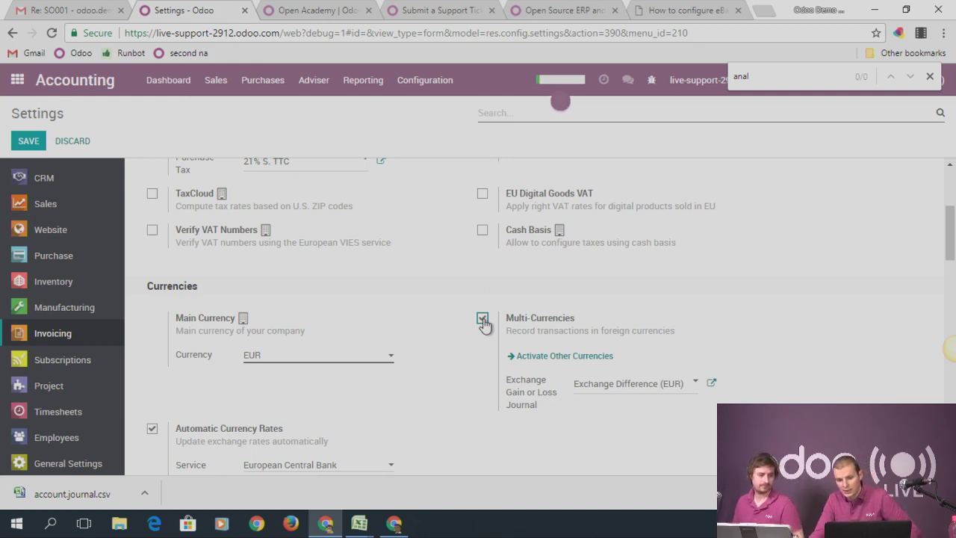
scroll(611, 378, down, 1)
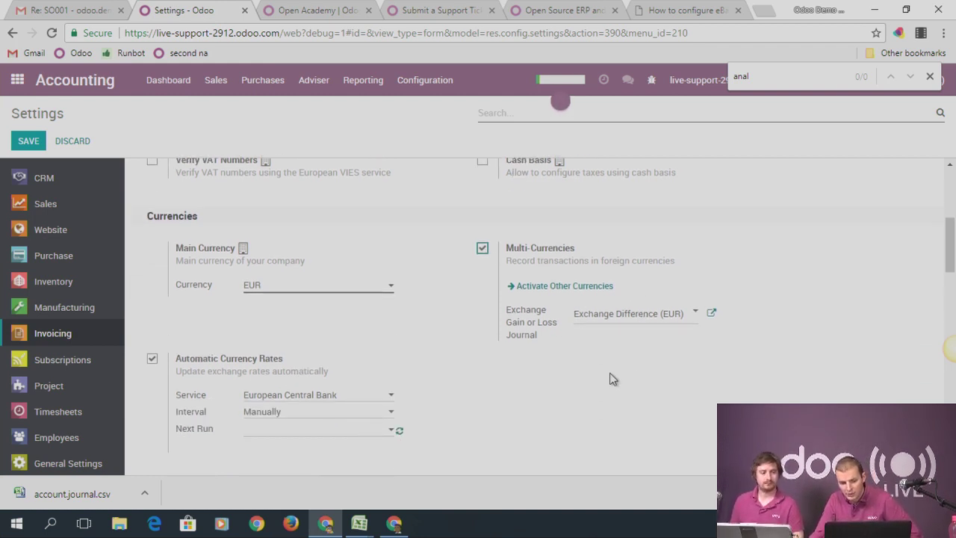
click(30, 142)
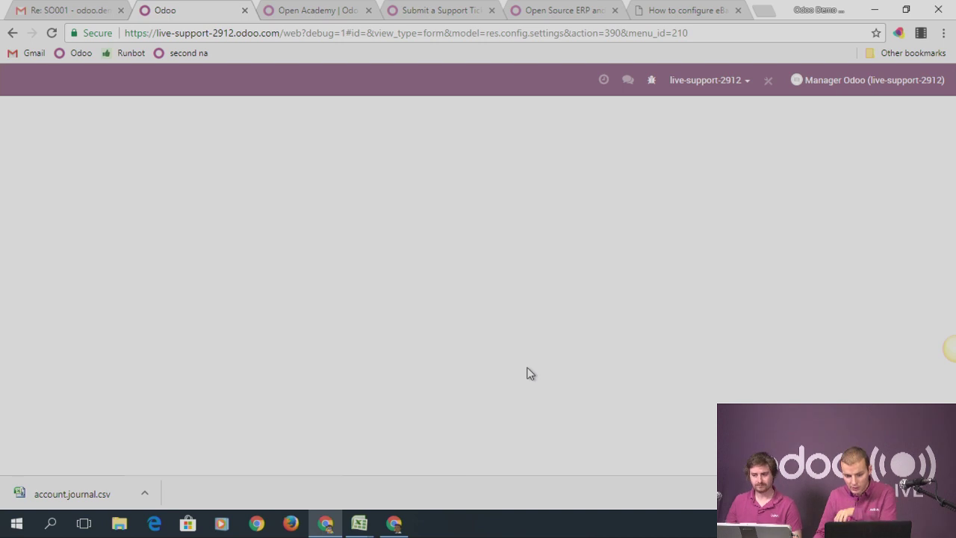
scroll(575, 318, down, 2)
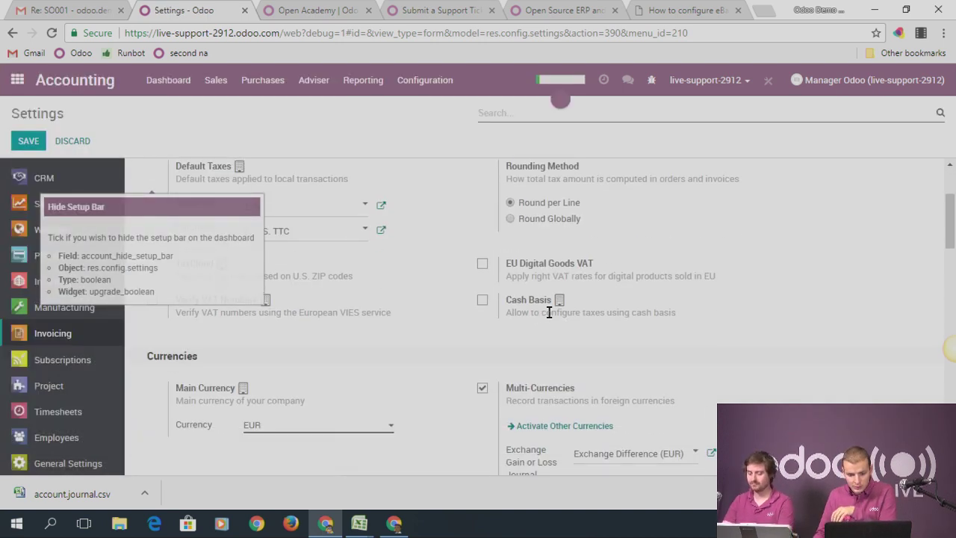
scroll(549, 312, down, 5)
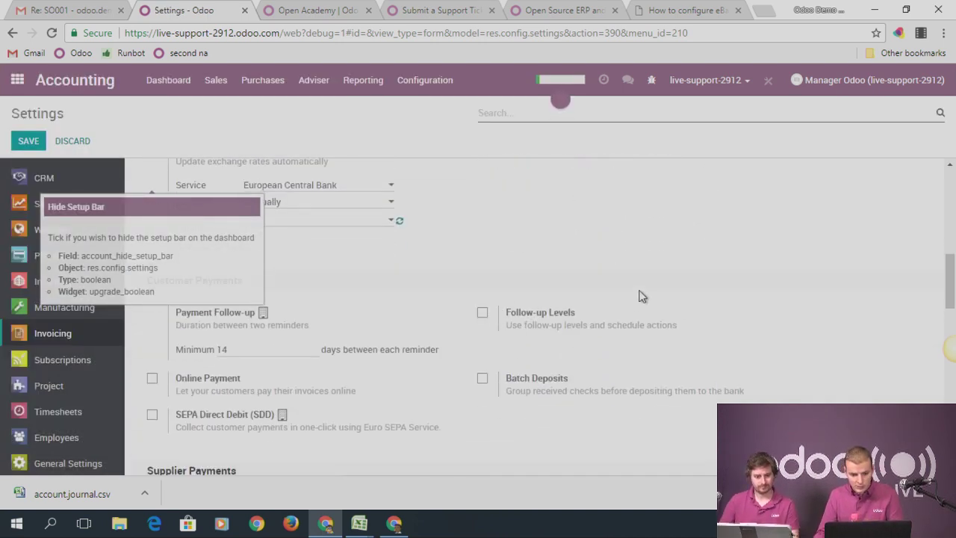
key(ctrl+f)
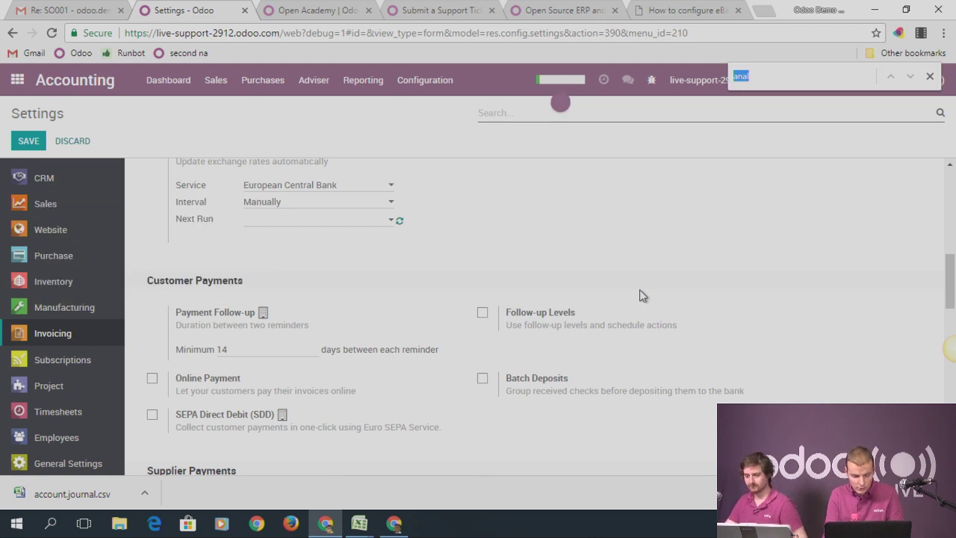
text(cur)
key(Return)
key(Return)
key(Return)
key(Return)
key(Return)
key(Return)
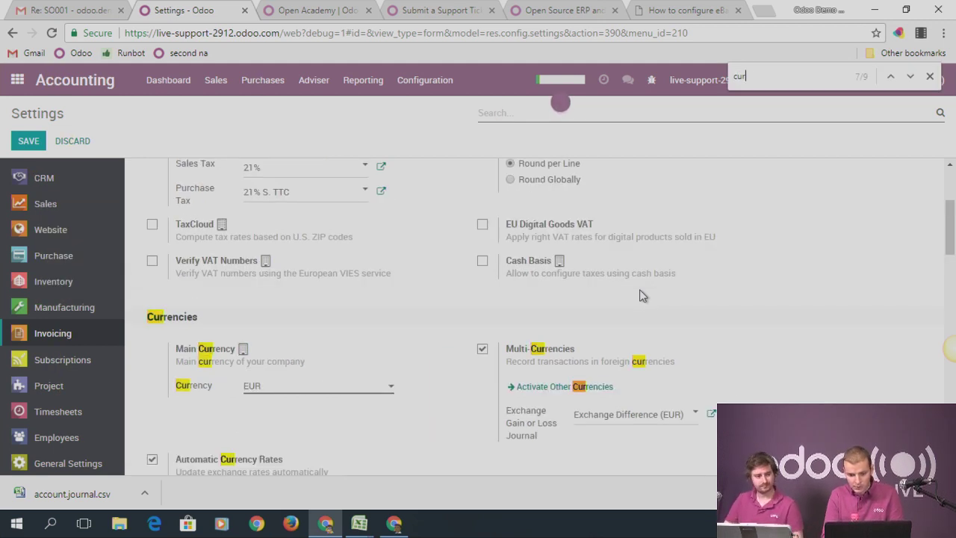
key(Return)
scroll(392, 279, down, 3)
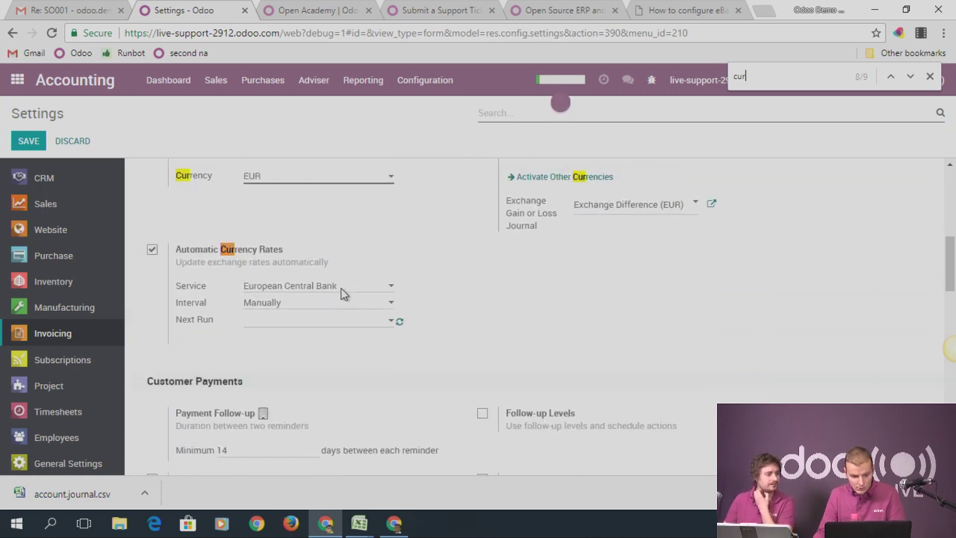
key(Return)
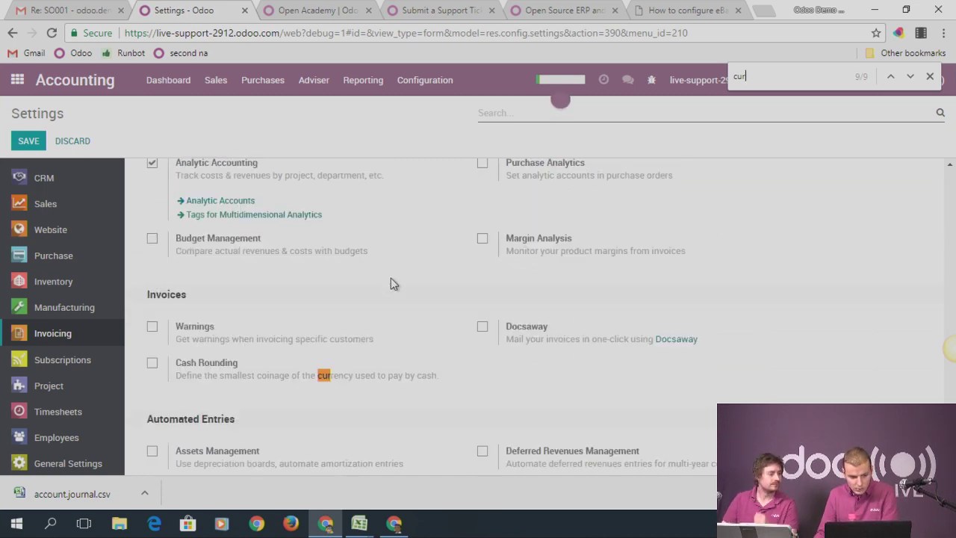
scroll(419, 291, up, 8)
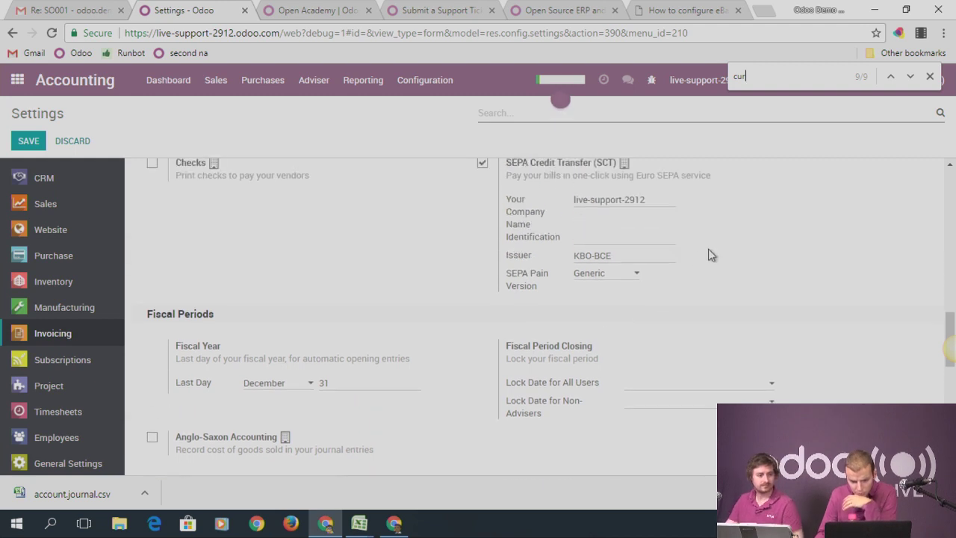
scroll(732, 257, up, 4)
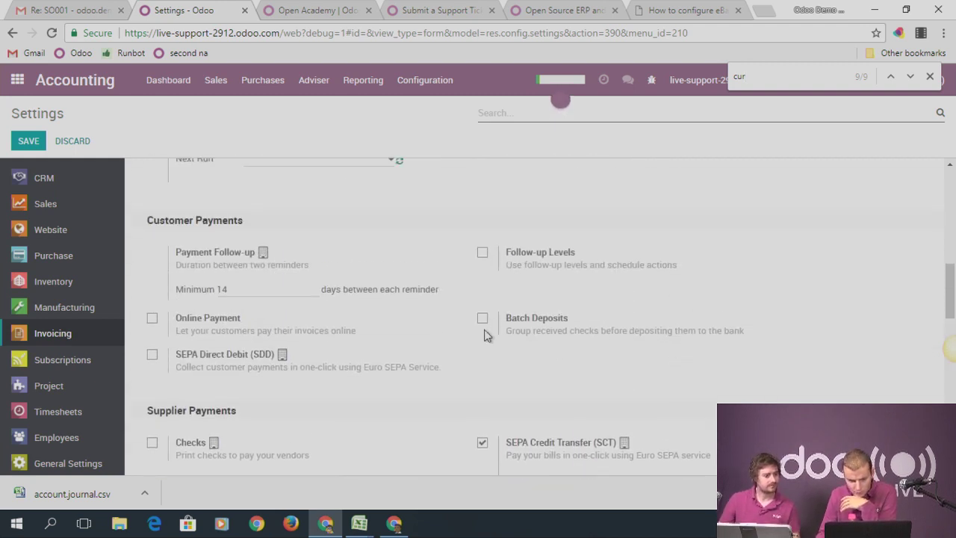
scroll(522, 328, up, 4)
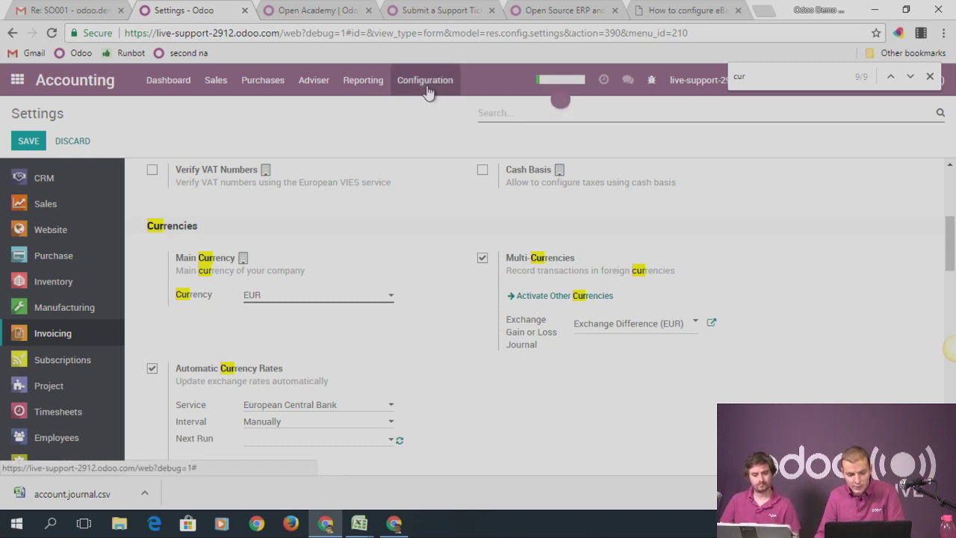
scroll(440, 159, down, 1)
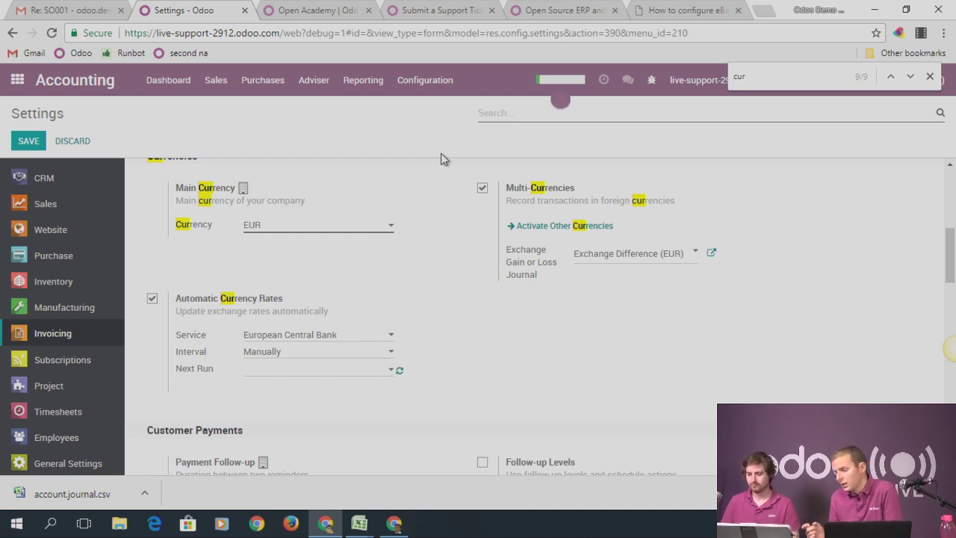
click(216, 80)
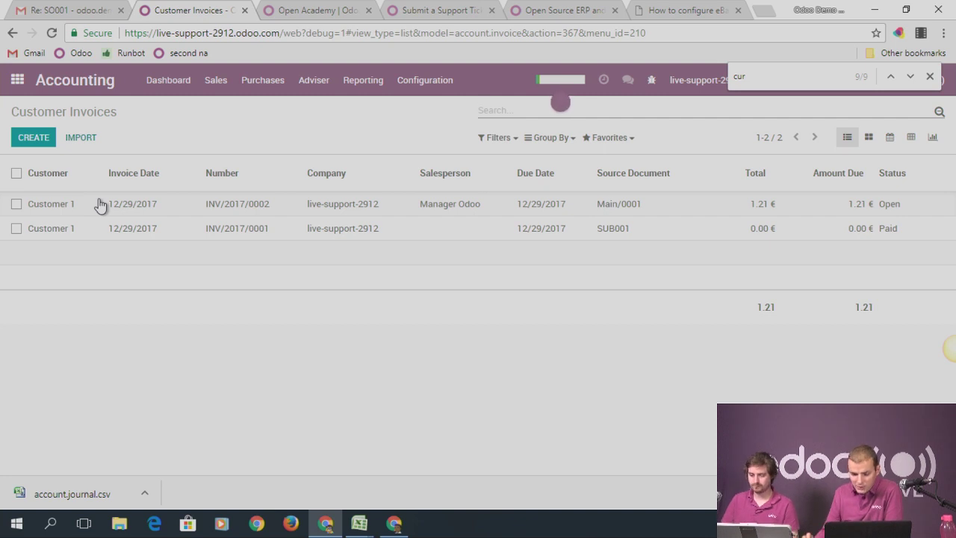
Show the Chart of Accounts list from the Accounting Configuration menu
click(422, 86)
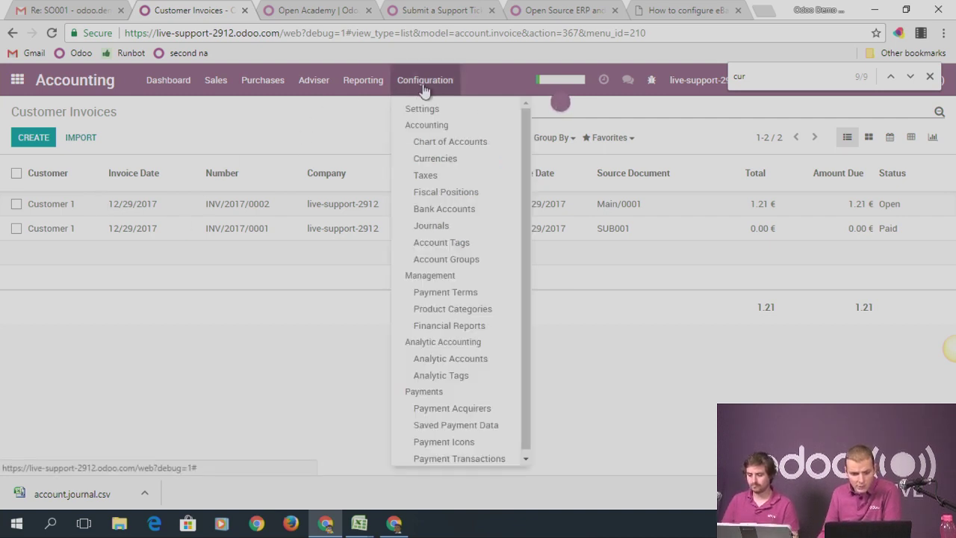
click(441, 144)
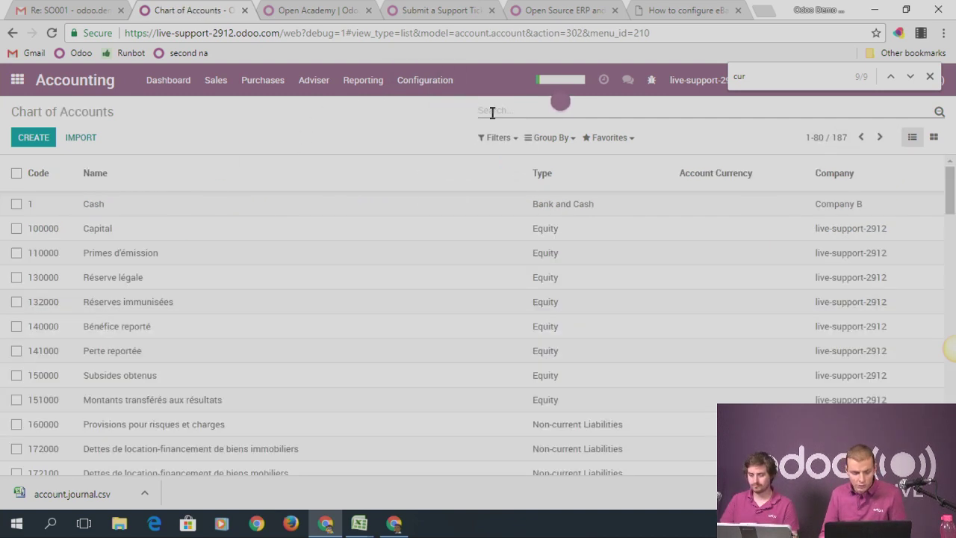
Search the chart of accounts for 'exch' and then 'taux', clearing each filter
text(exch)
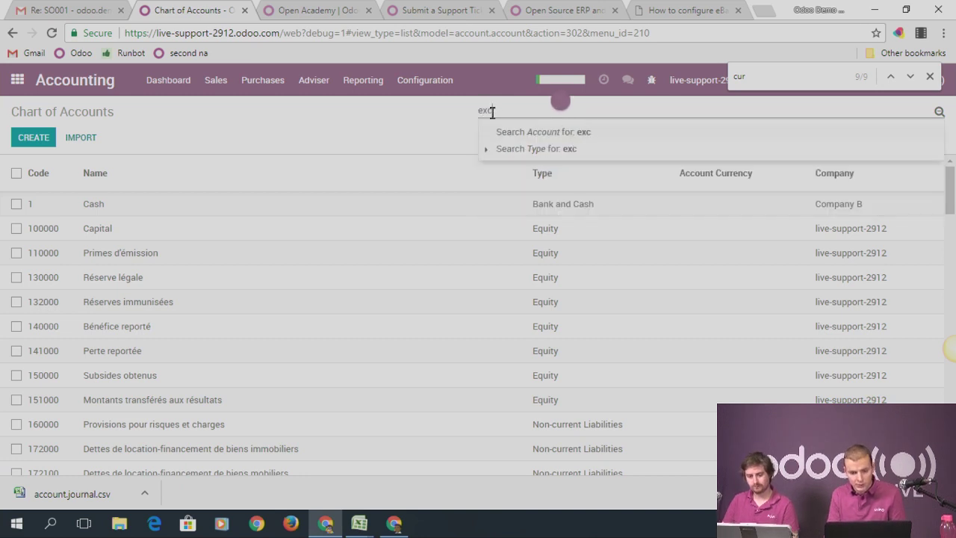
key(Return)
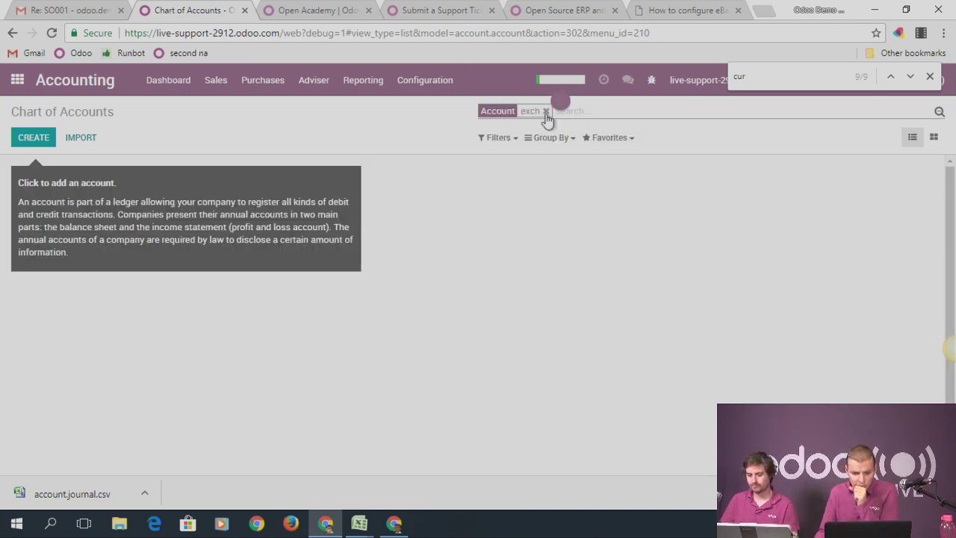
click(546, 111)
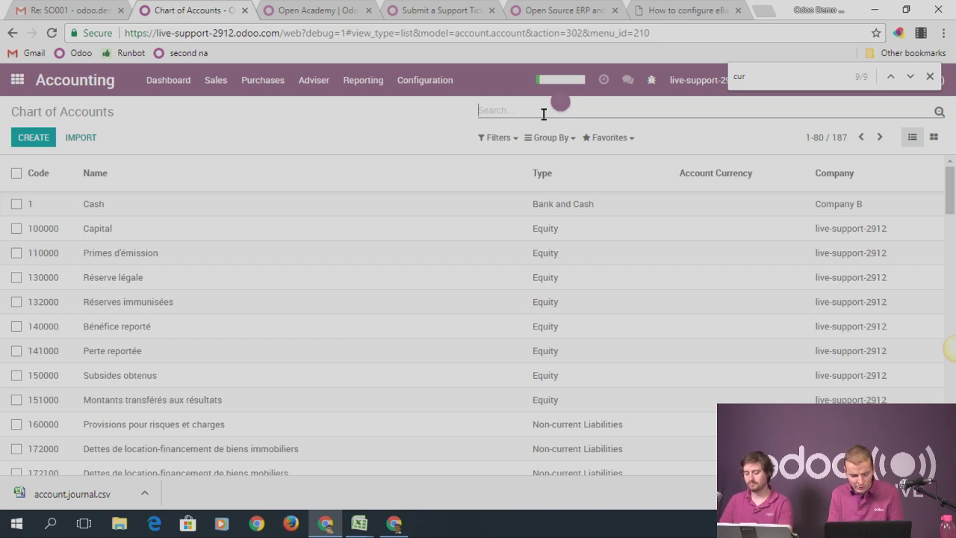
text(c)
key(BackSpace)
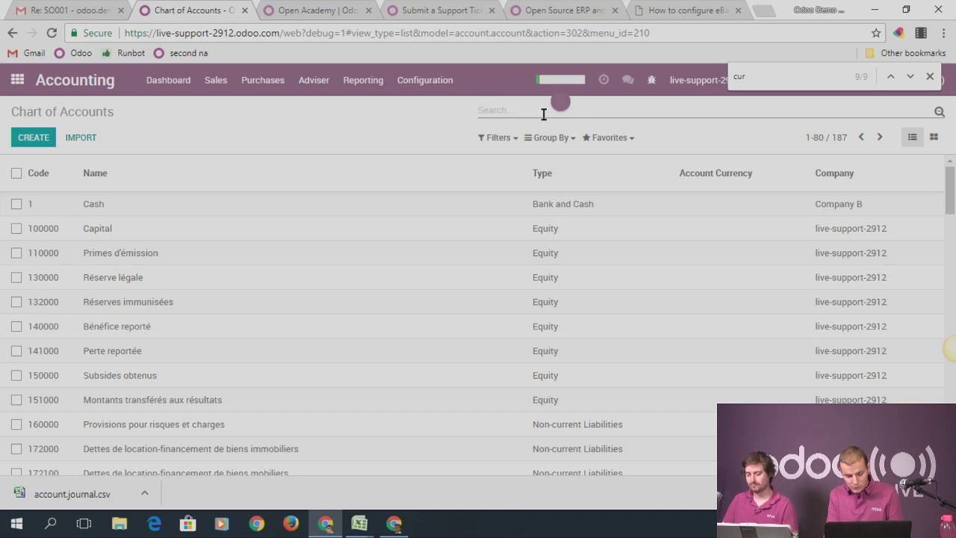
text(taux)
key(Return)
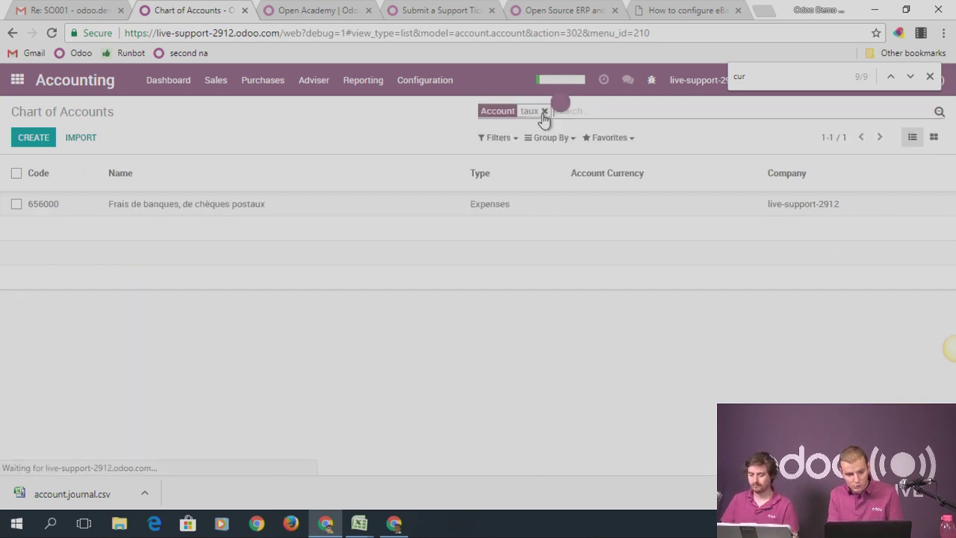
click(544, 111)
Filter accounts by 'chan' to list the Différences de change accounts, then return home
text(chan)
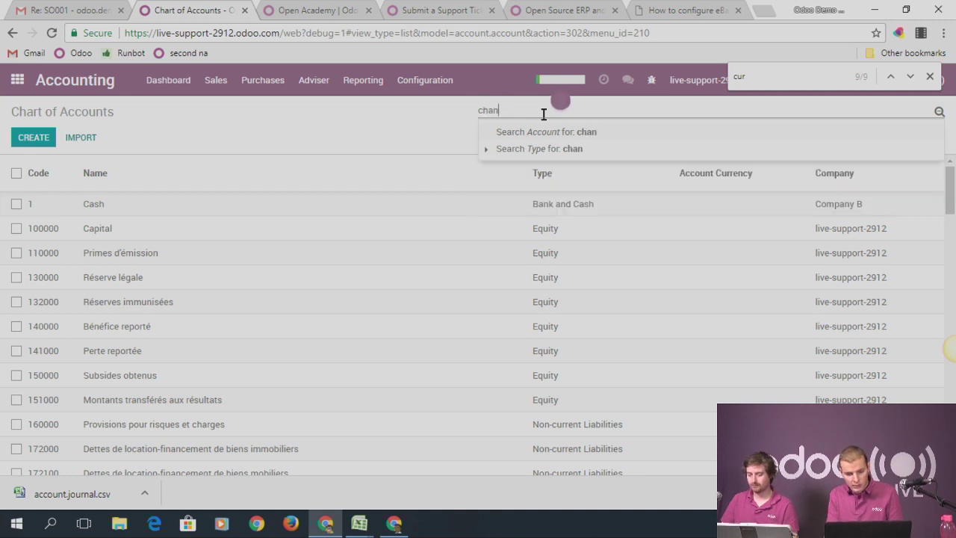
key(Return)
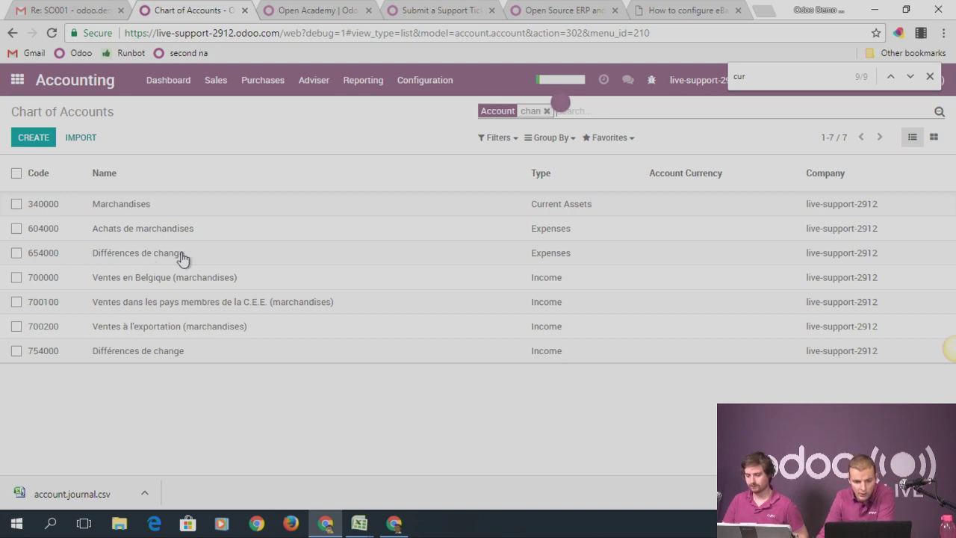
click(21, 85)
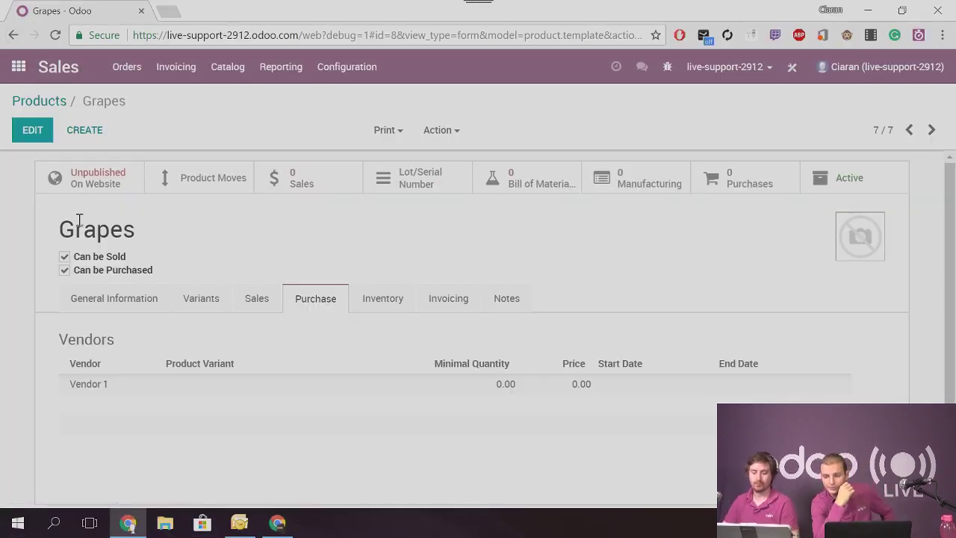
Review the Grapes product's Consumable type and its vendor details
drag(76, 224, 136, 230)
click(113, 300)
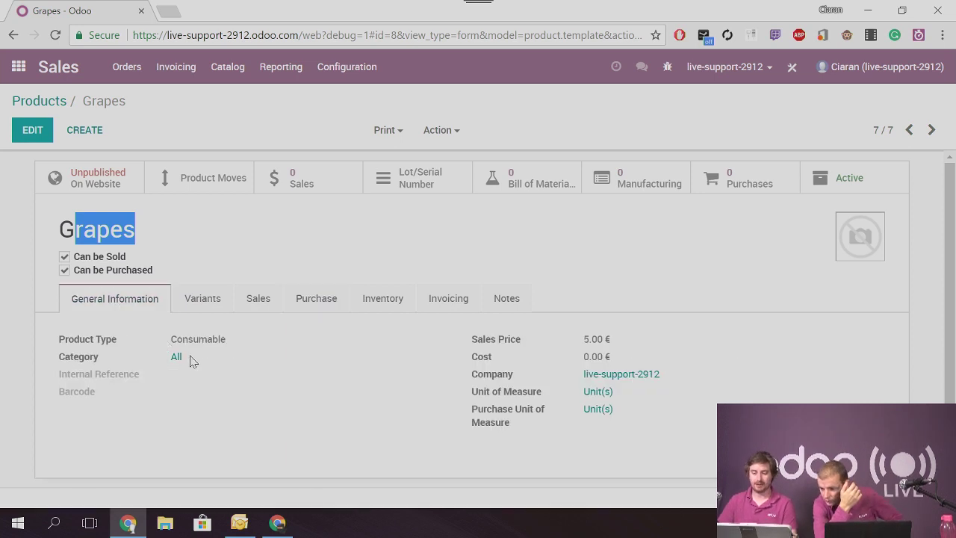
drag(177, 340, 234, 347)
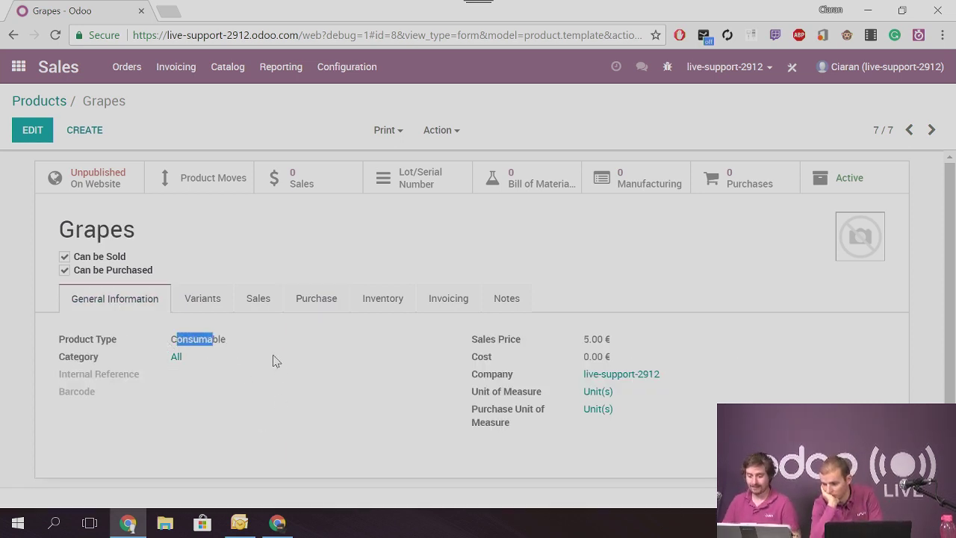
click(339, 306)
Check Grapes' Inventory routes and Traceability section, then return to the main app menu
click(402, 301)
scroll(397, 316, down, 5)
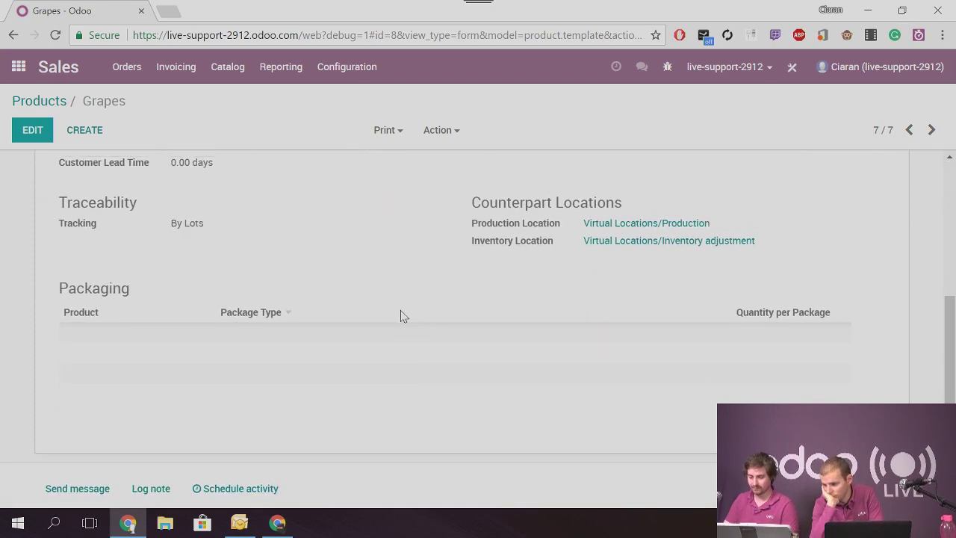
drag(67, 198, 197, 219)
click(81, 221)
scroll(201, 228, up, 5)
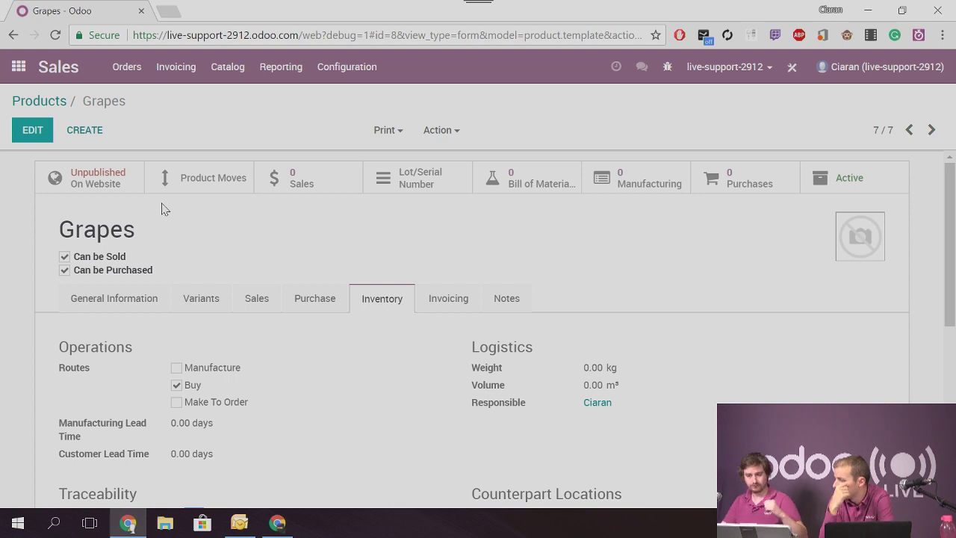
click(18, 66)
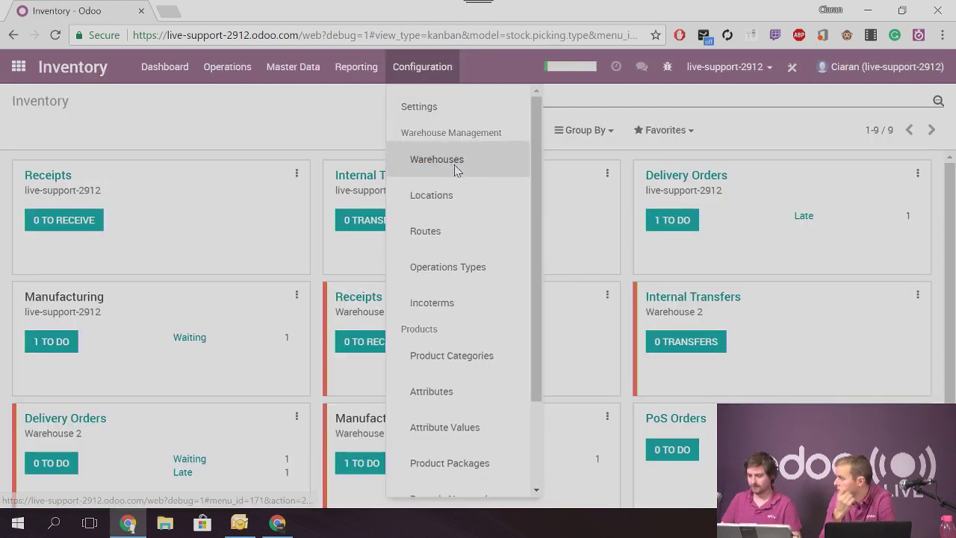
Edit warehouse live-support-2912 and review its Technical Information and Warehouse Configuration tabs
click(424, 159)
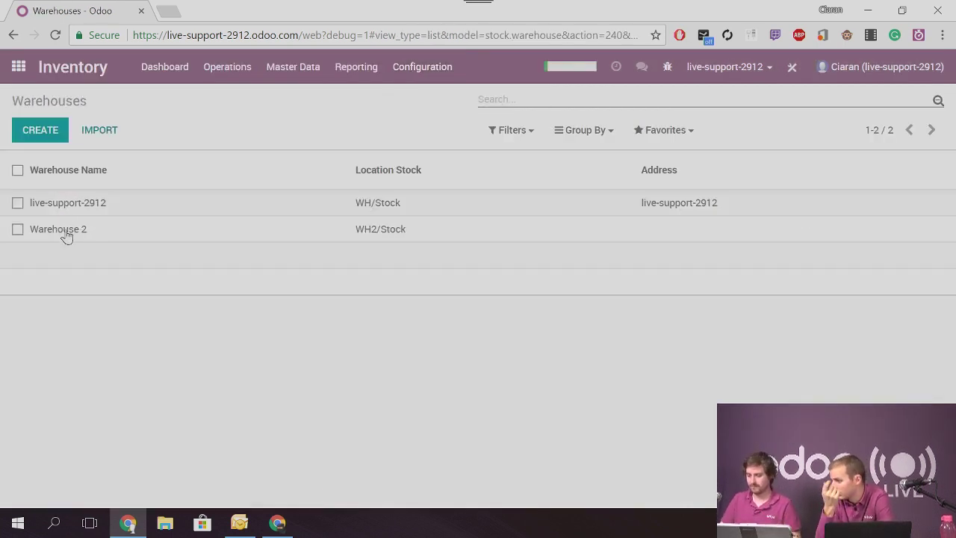
click(67, 203)
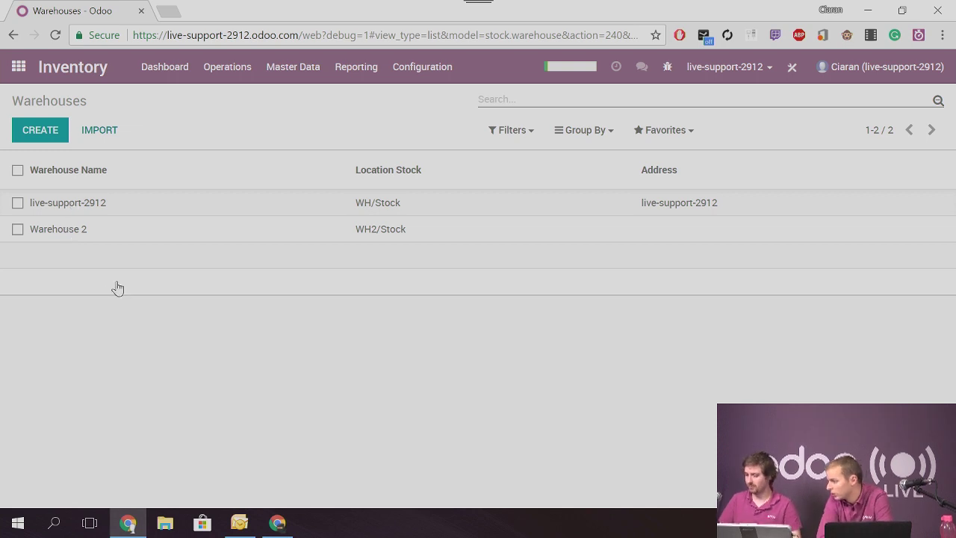
scroll(275, 284, down, 1)
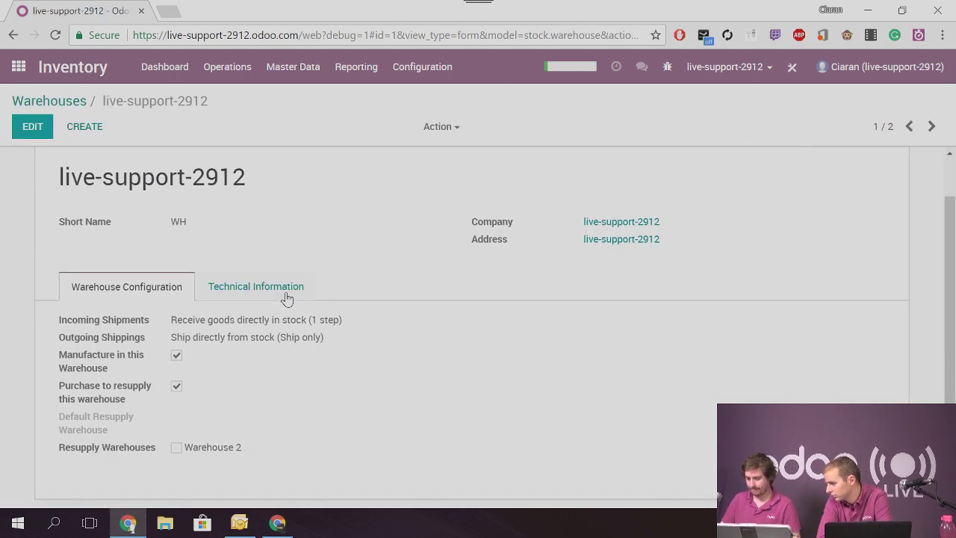
click(30, 125)
scroll(267, 298, down, 2)
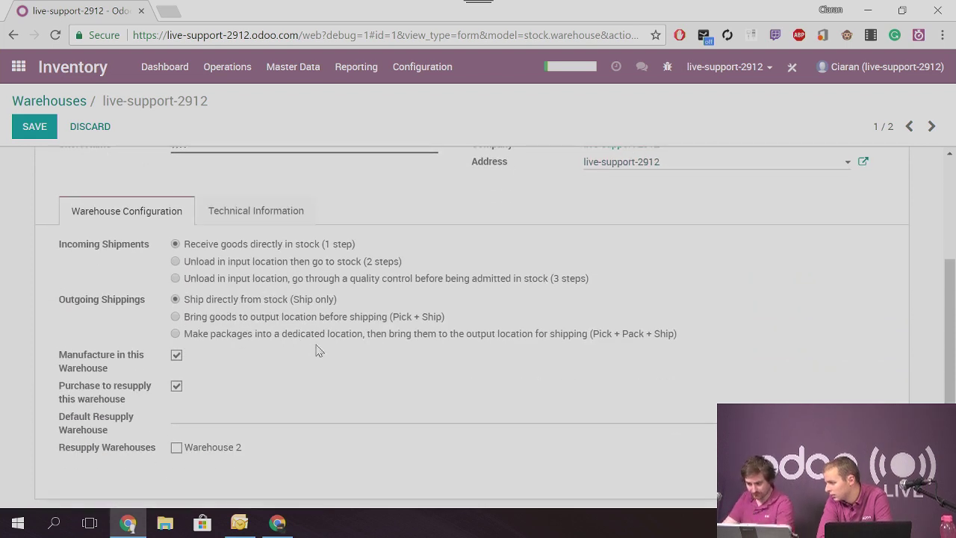
click(261, 218)
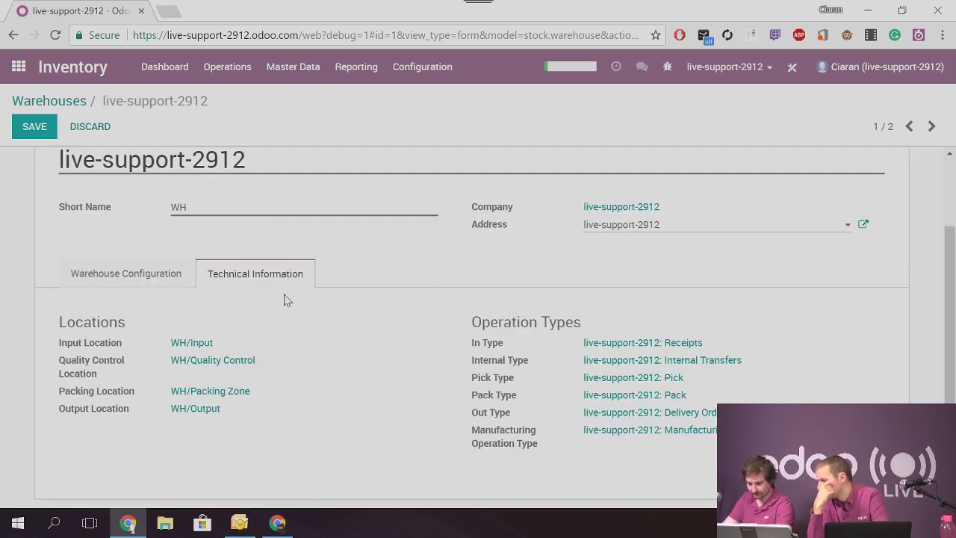
scroll(252, 278, up, 1)
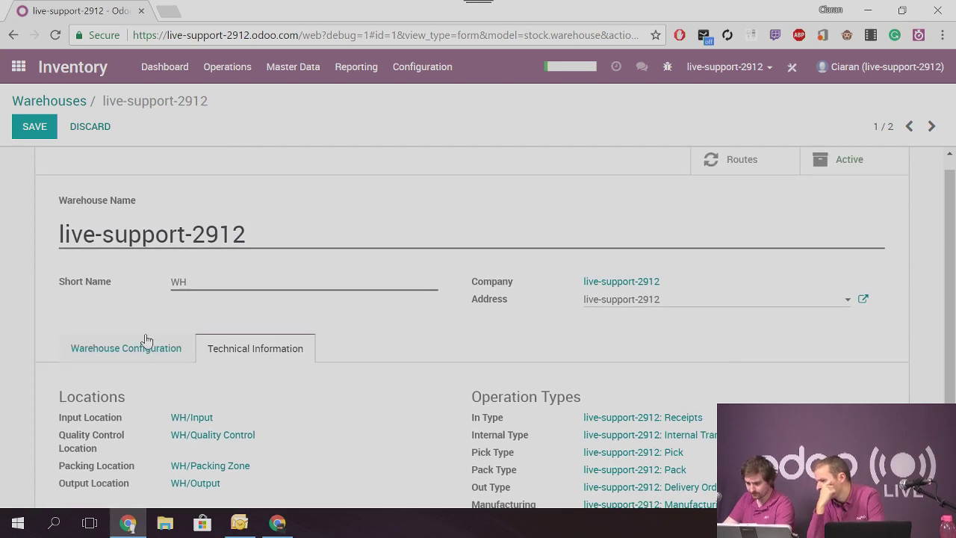
click(146, 340)
scroll(209, 338, down, 2)
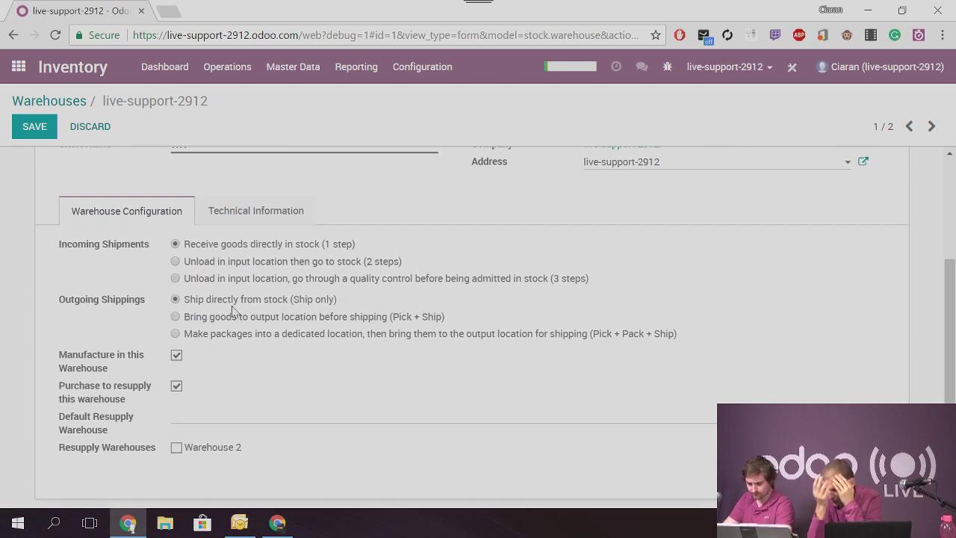
scroll(239, 321, up, 2)
Edit the WH/Stock location and show its FIFO and LIFO removal strategy options
click(422, 66)
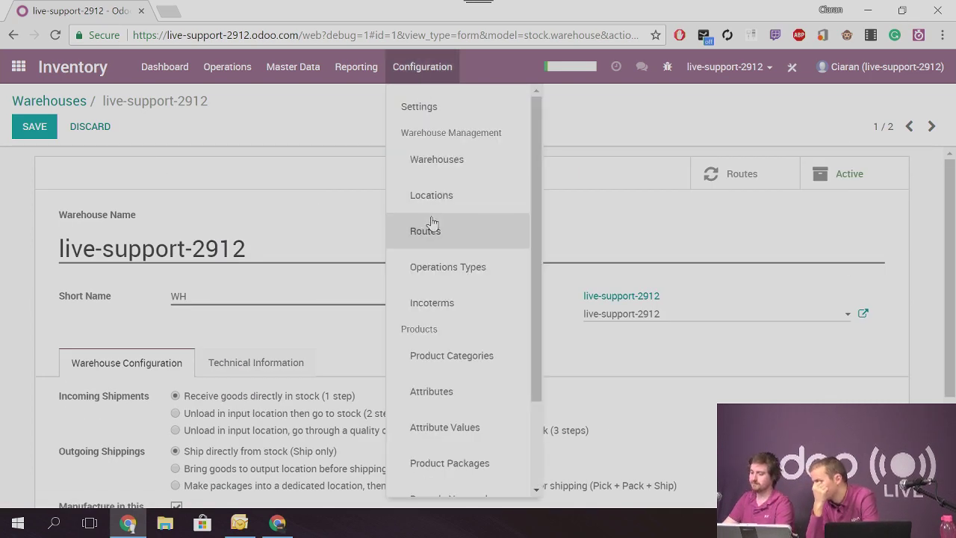
click(436, 203)
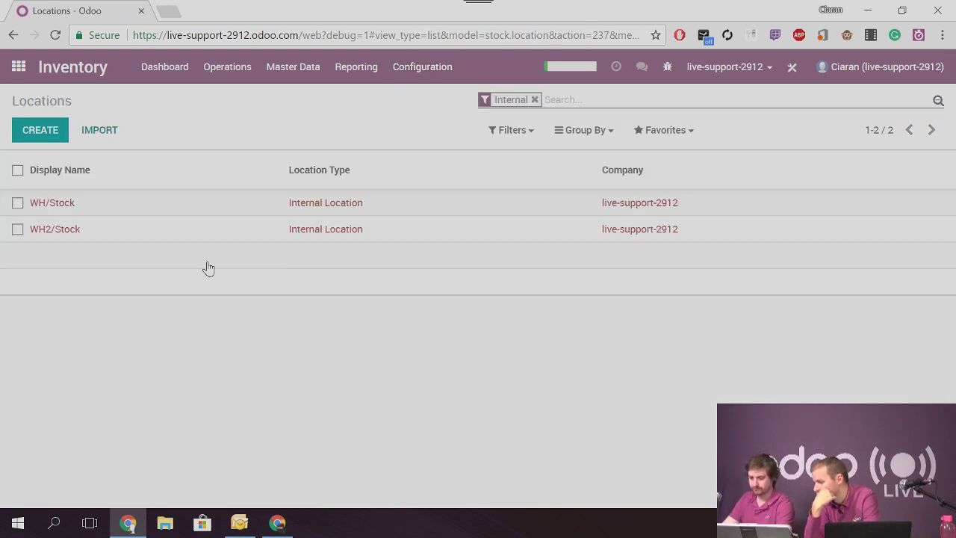
click(57, 207)
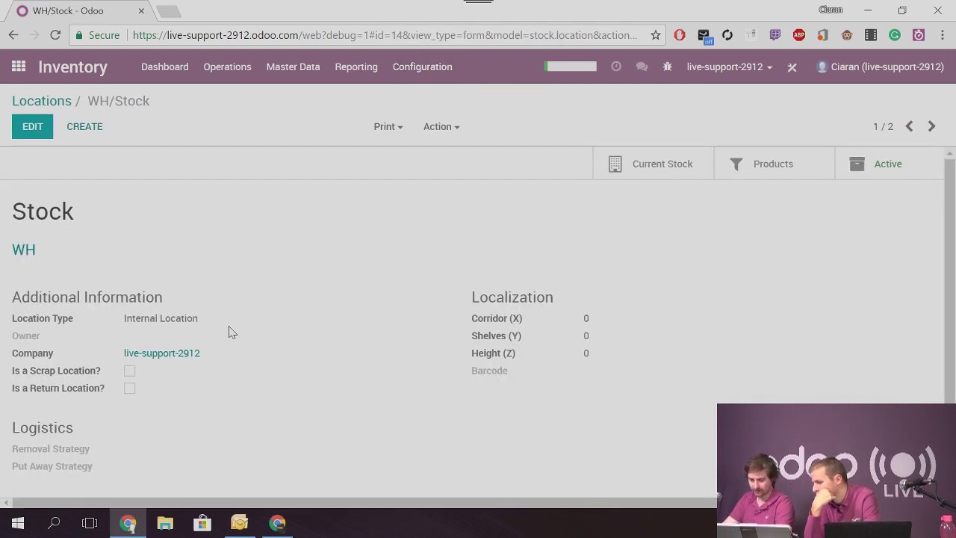
click(32, 127)
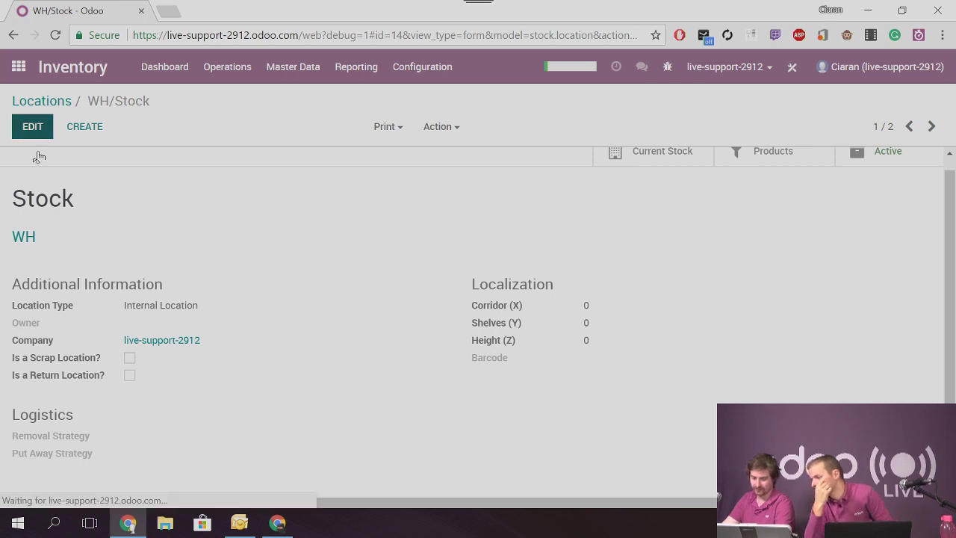
scroll(157, 336, down, 1)
click(148, 392)
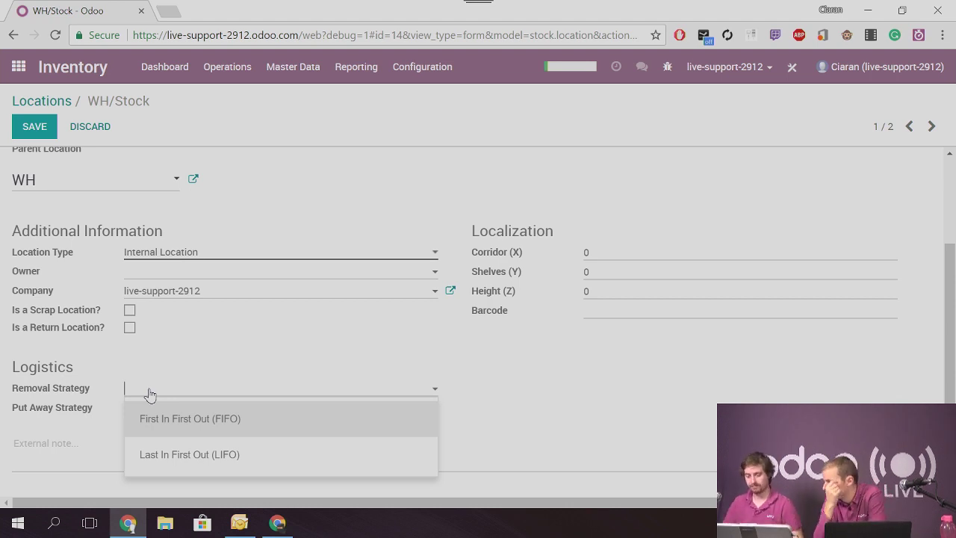
Open the Inventory settings and locate the Expiration Dates option by searching the page for 'ex'
click(424, 66)
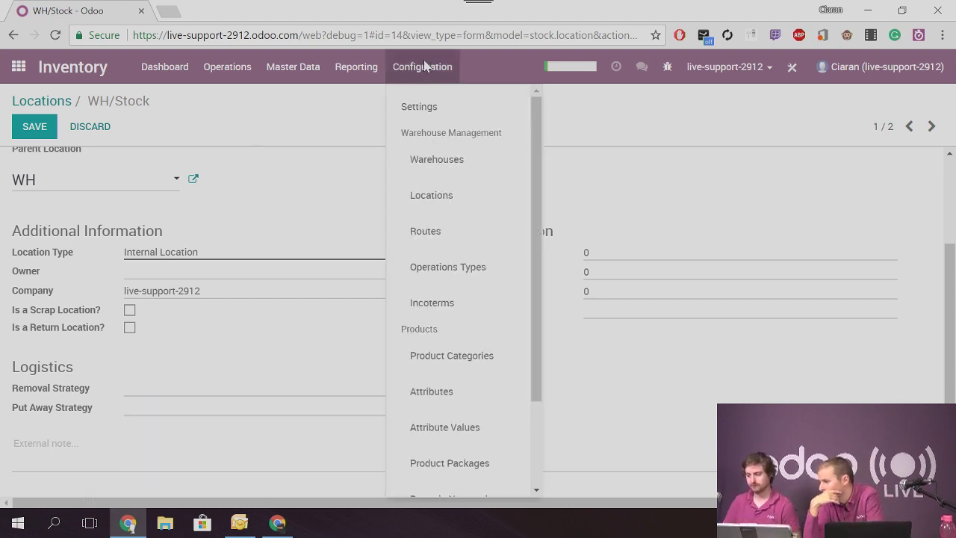
click(424, 109)
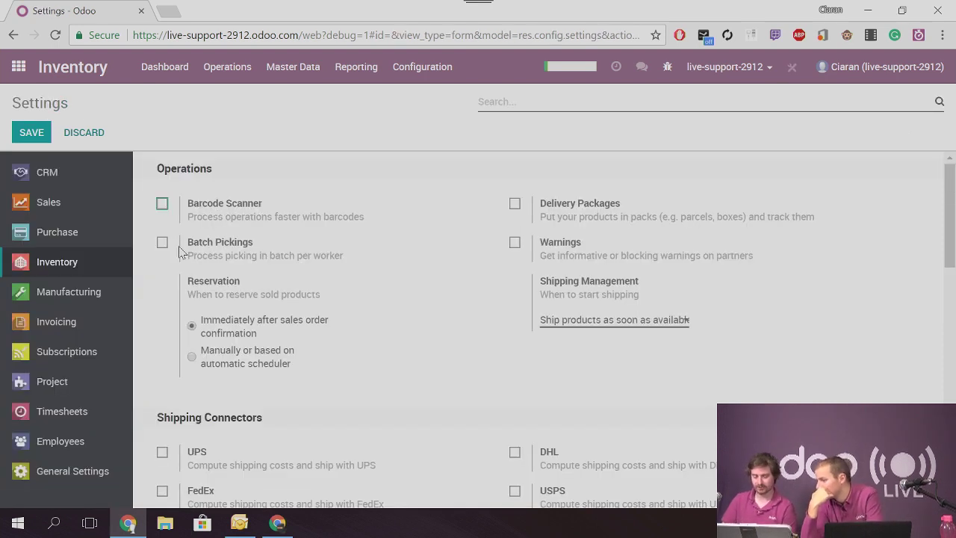
mouse_move(233, 284)
key(ctrl+f)
text(ex)
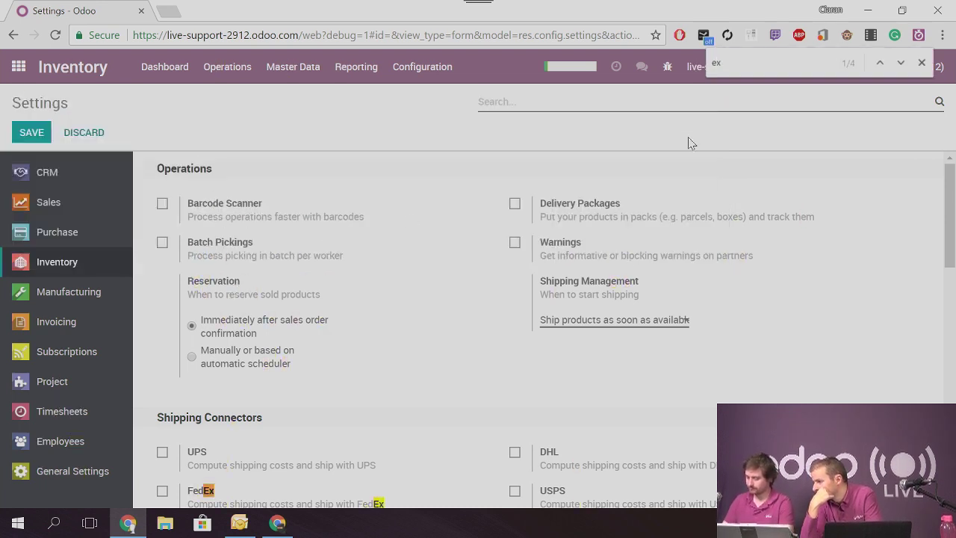
key(Return)
key(Return)
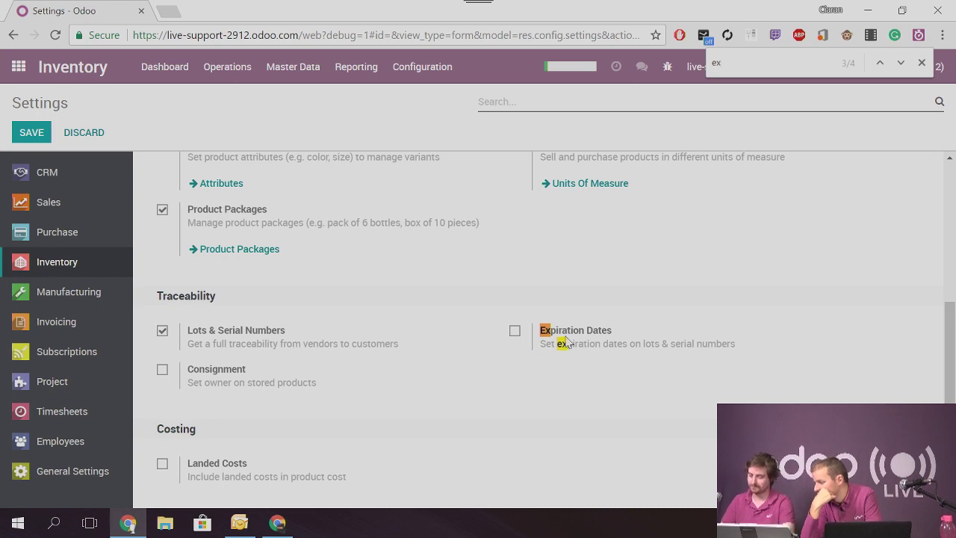
scroll(418, 306, up, 10)
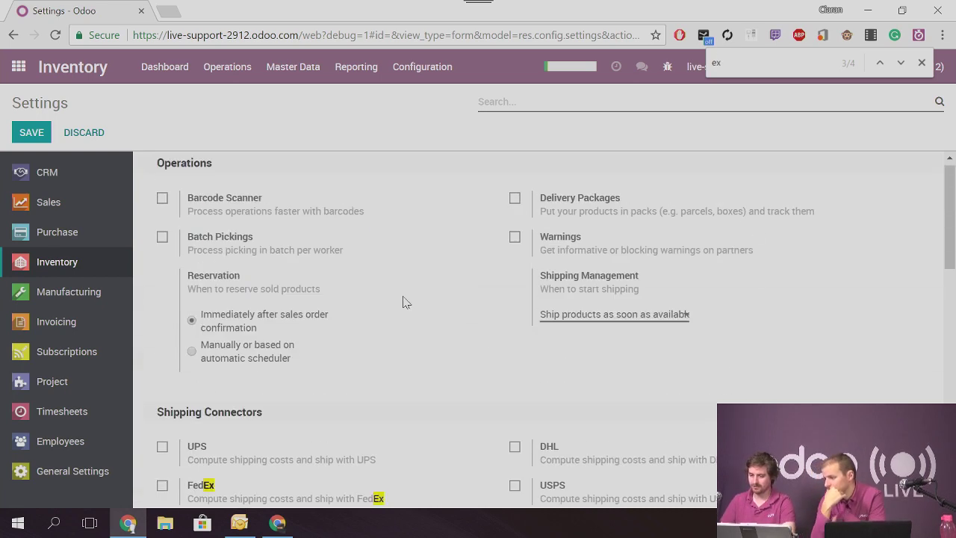
Attempt to save the settings, dismiss the access error, and stay without discarding changes
click(16, 134)
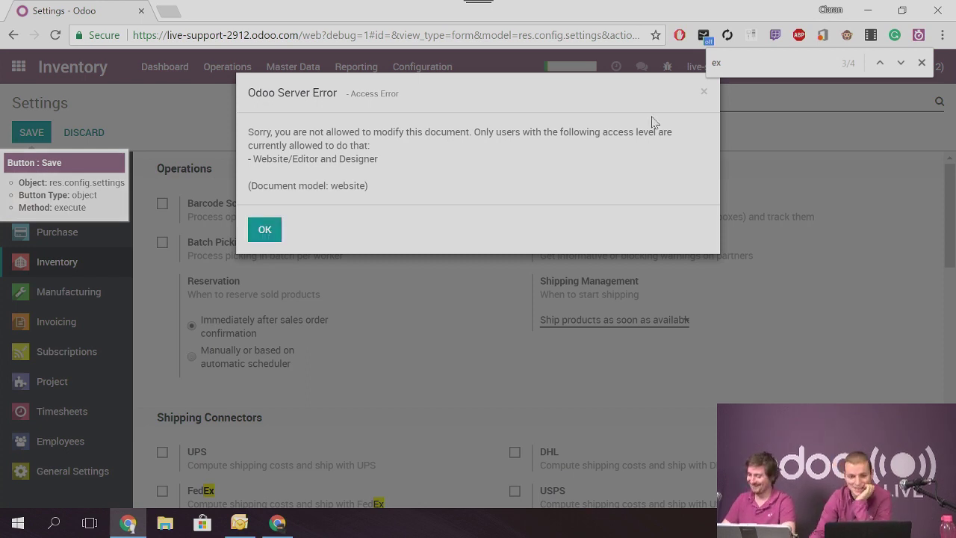
click(704, 92)
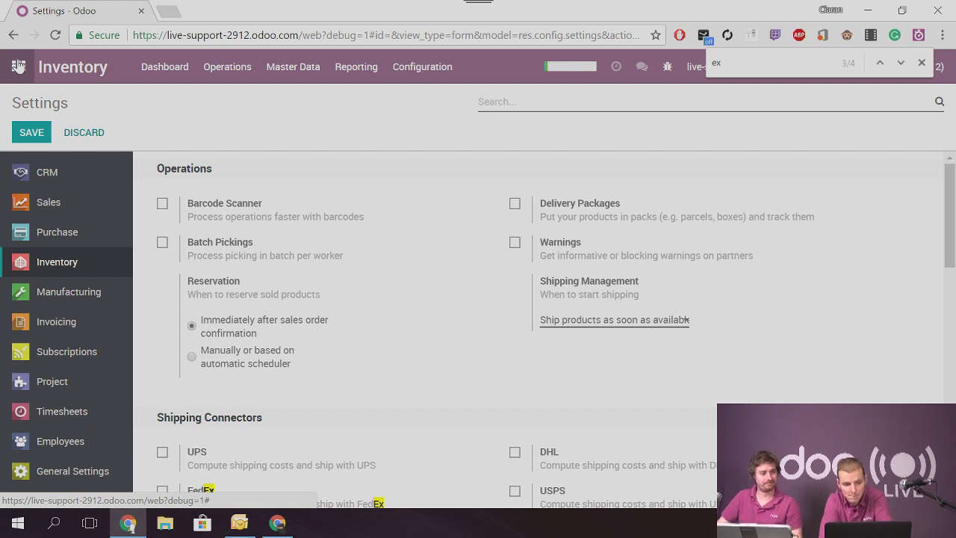
click(18, 67)
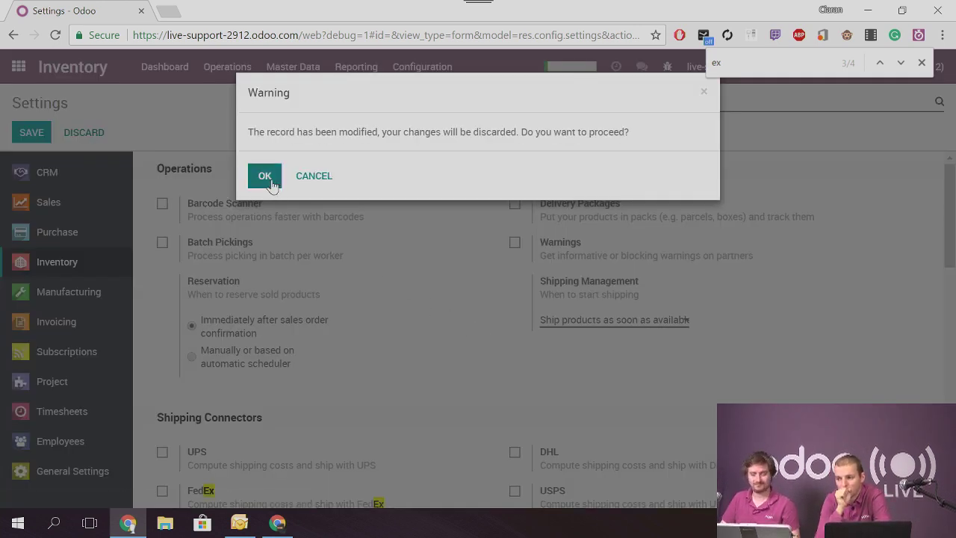
click(306, 184)
mouse_move(333, 342)
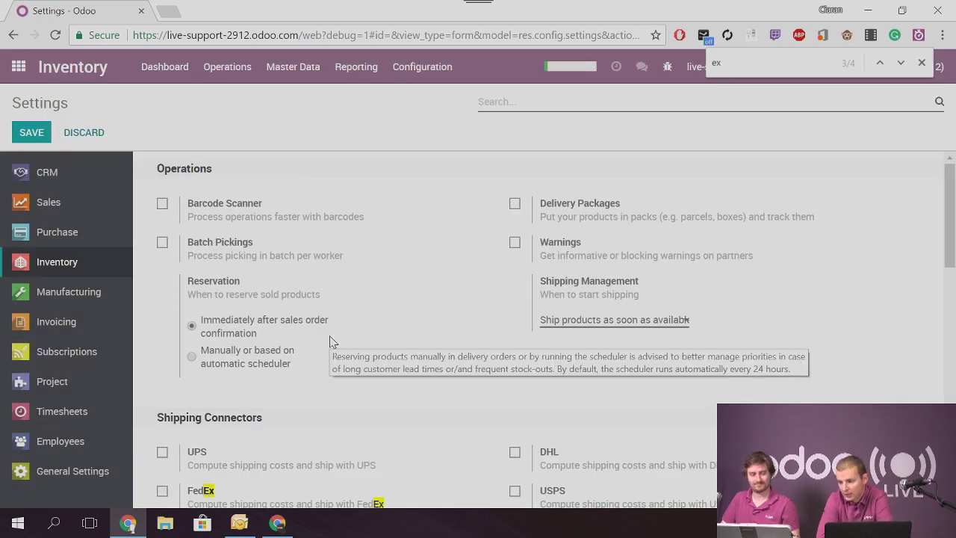
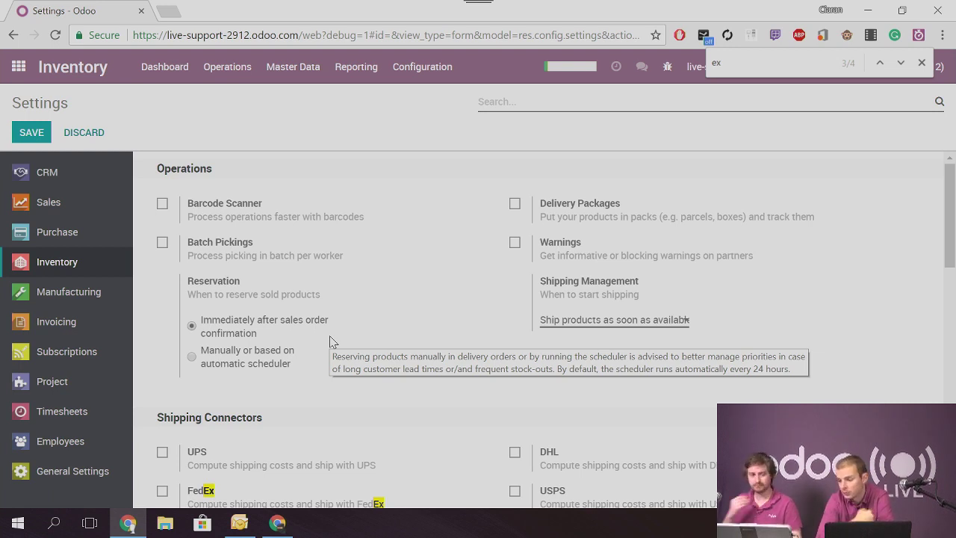
Discard the unsaved Inventory settings and open the stock locations list
click(78, 234)
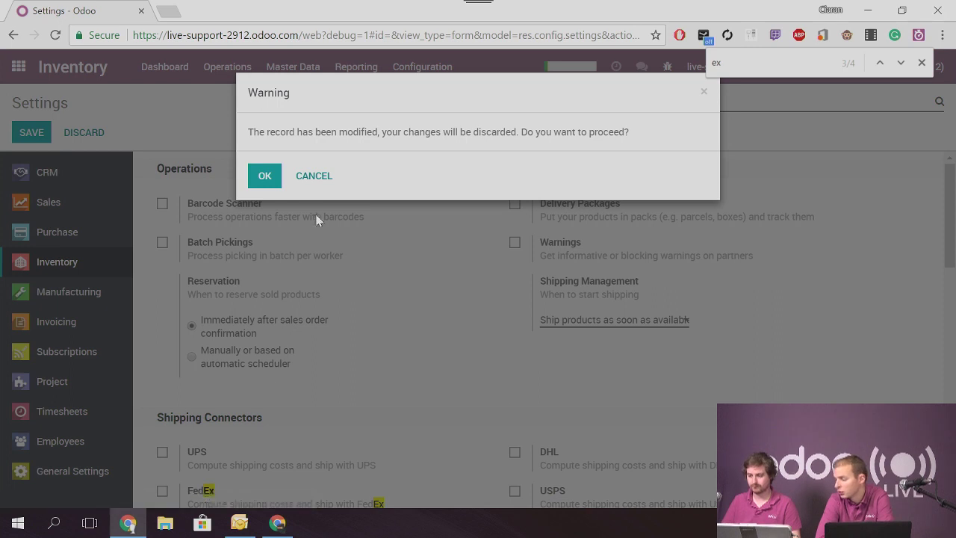
click(262, 177)
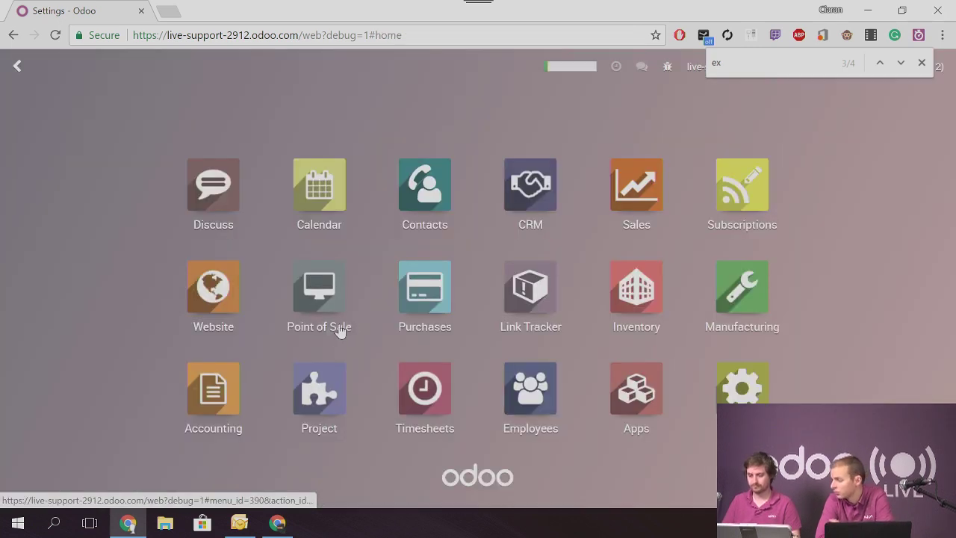
click(613, 298)
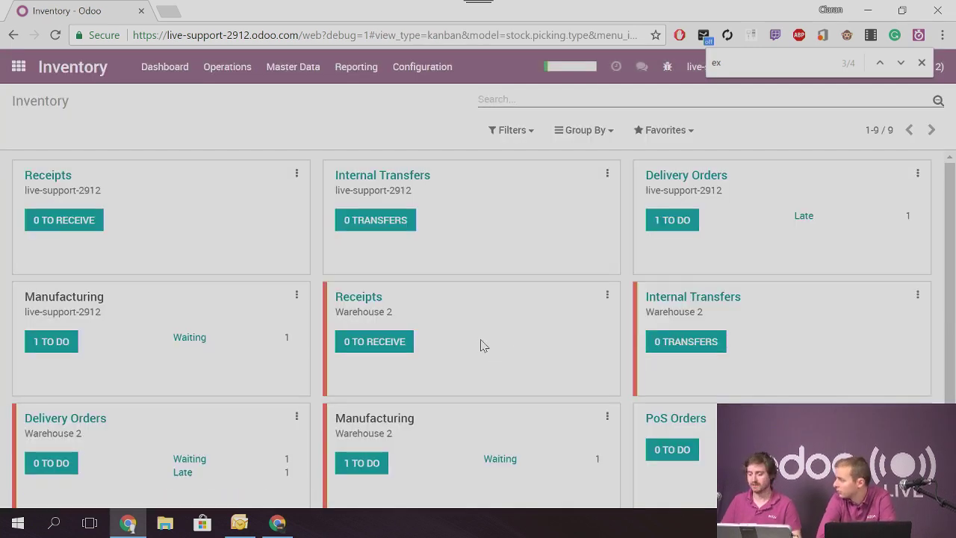
click(428, 66)
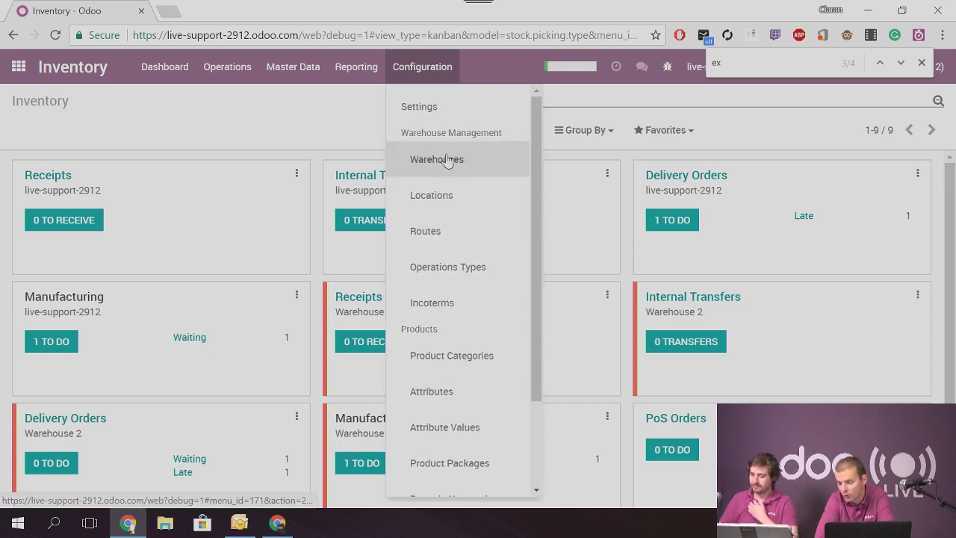
click(450, 197)
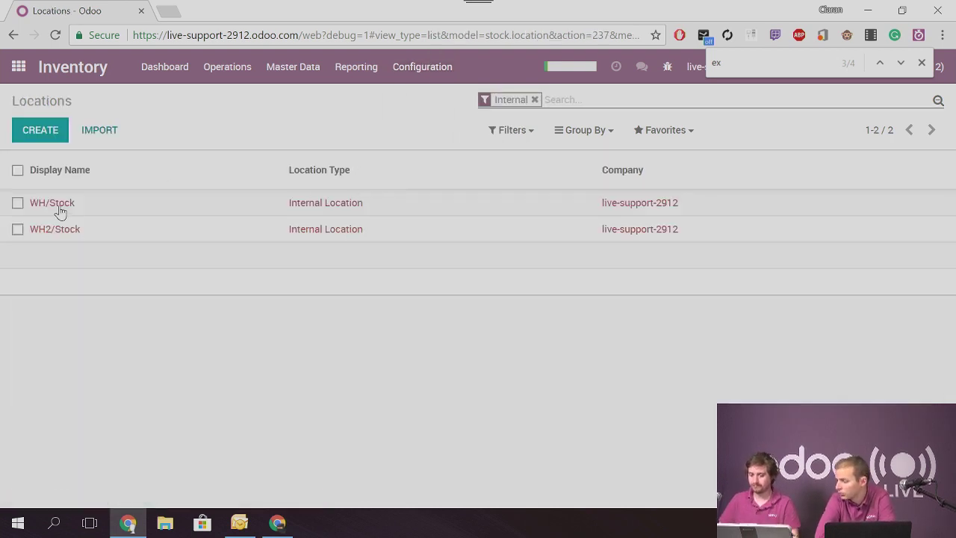
Set WH/Stock's removal strategy to FEFO, then leave to the home screen without saving
click(59, 209)
click(37, 128)
scroll(181, 271, down, 1)
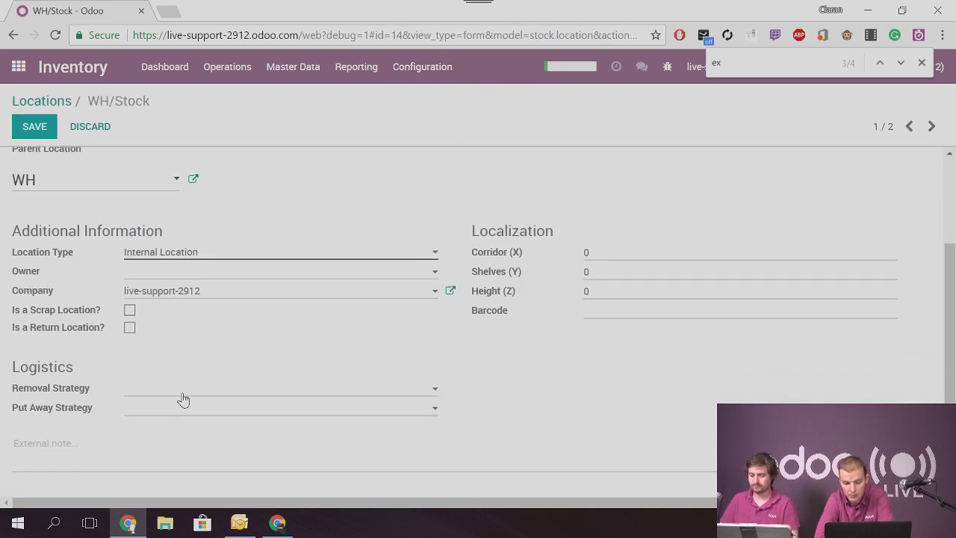
click(183, 397)
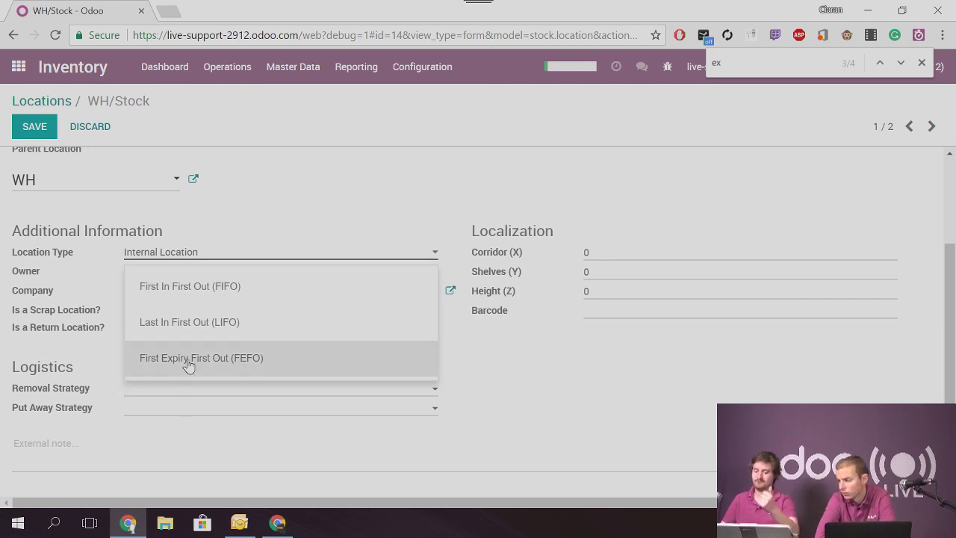
click(188, 363)
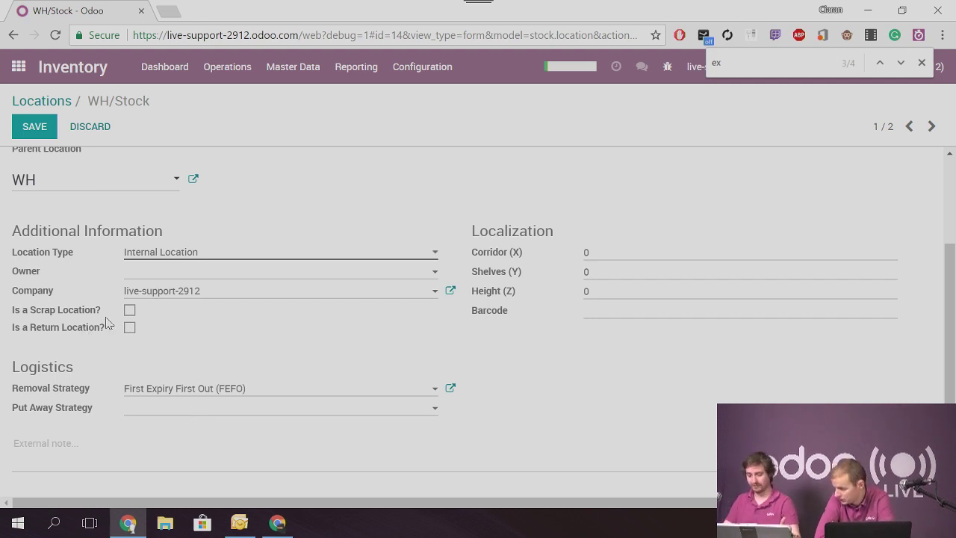
click(18, 68)
click(262, 177)
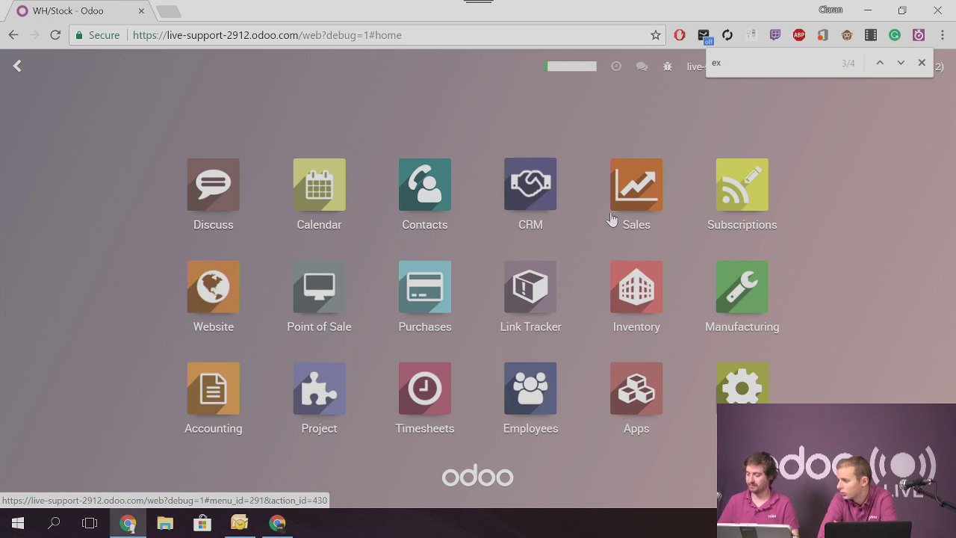
Create a Vendor 1 quotation for 20 Grapes and confirm it as PO00004
click(418, 277)
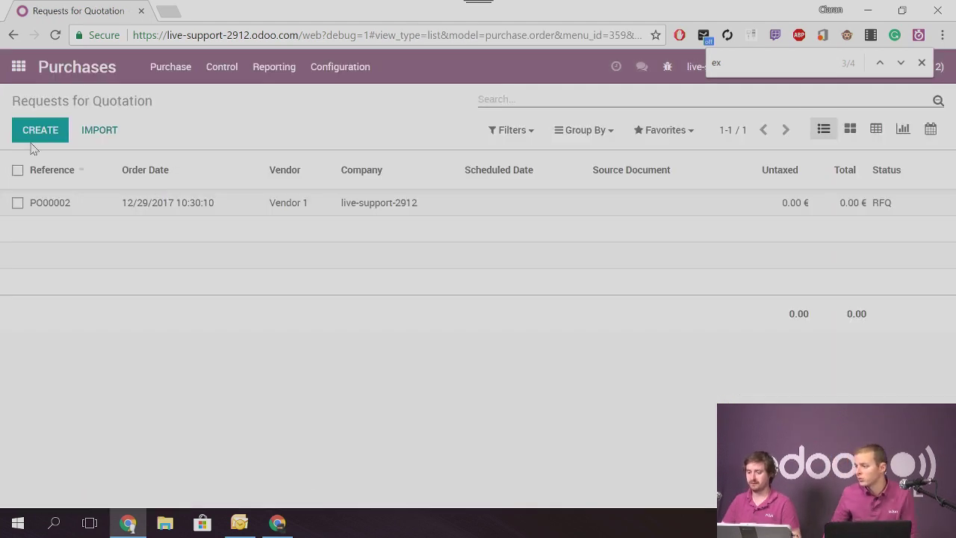
click(41, 139)
click(209, 273)
click(228, 306)
click(94, 412)
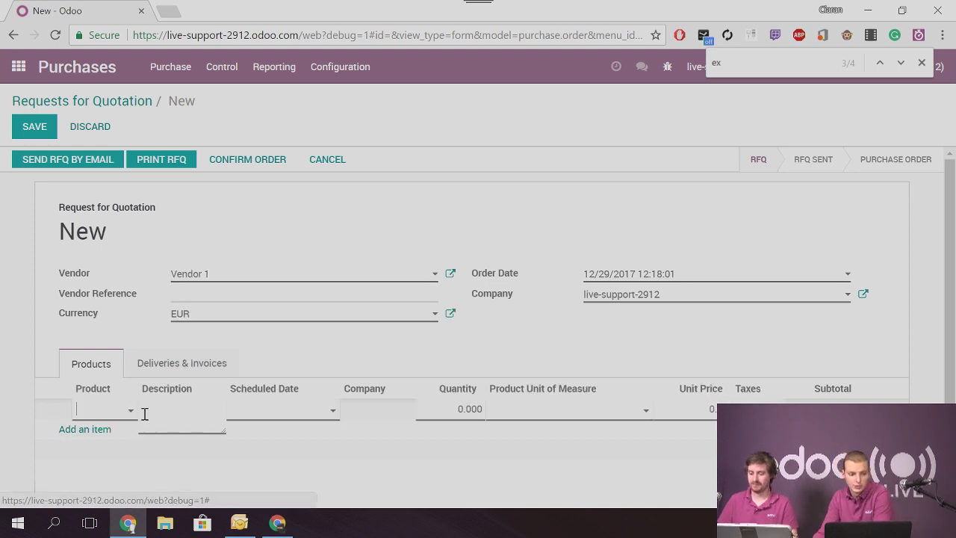
click(104, 413)
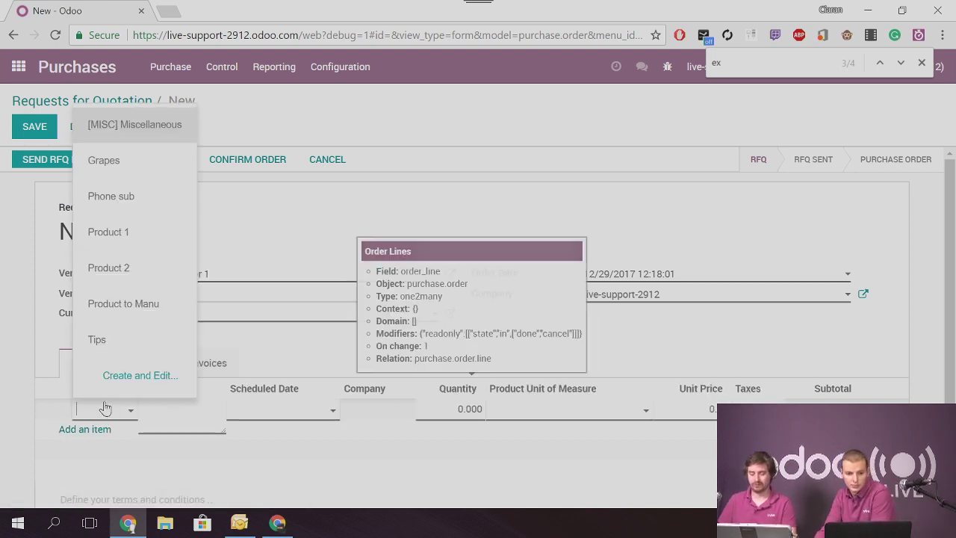
text(gra)
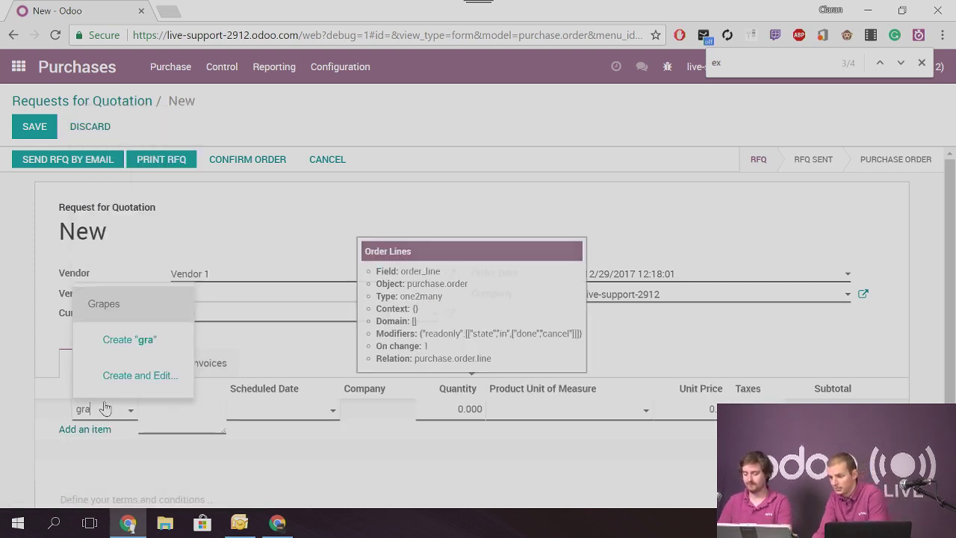
text(pes)
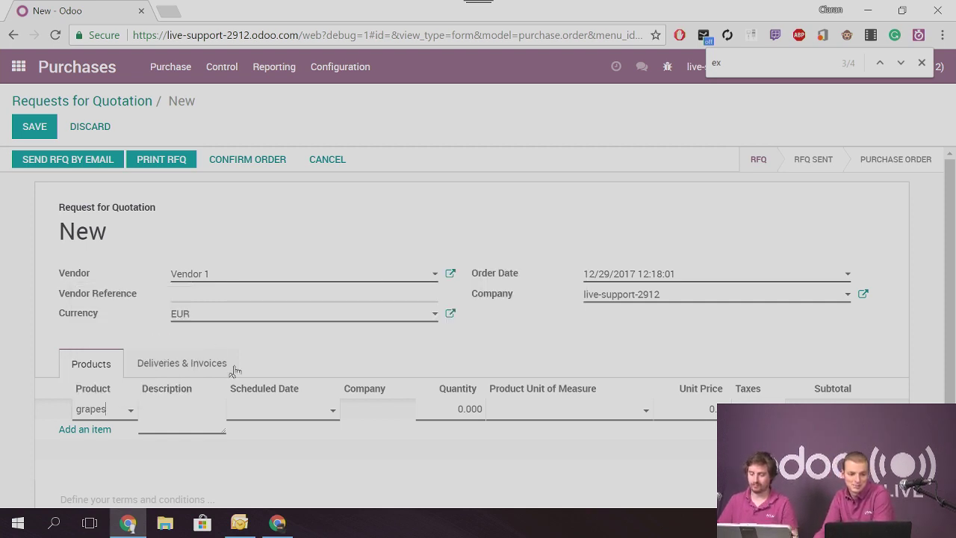
click(264, 409)
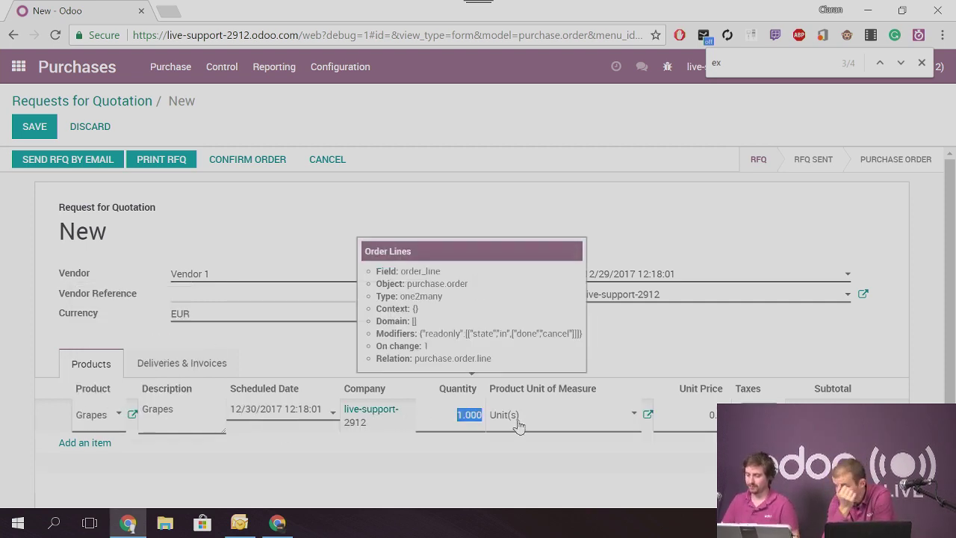
text(20)
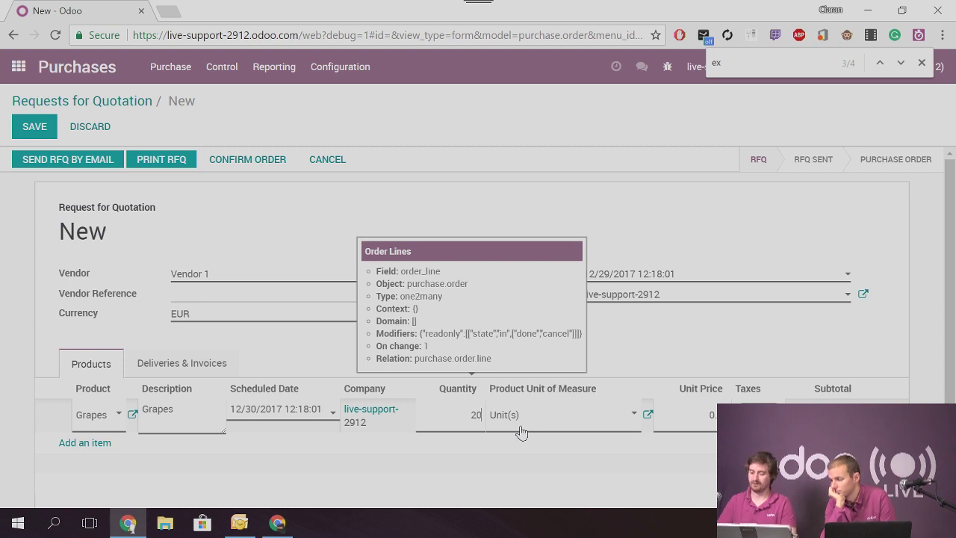
click(240, 159)
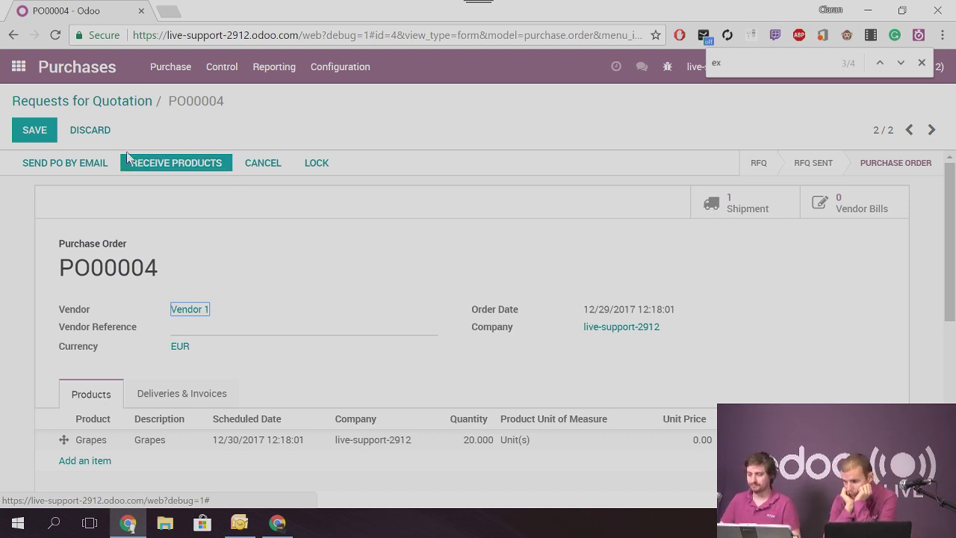
click(166, 163)
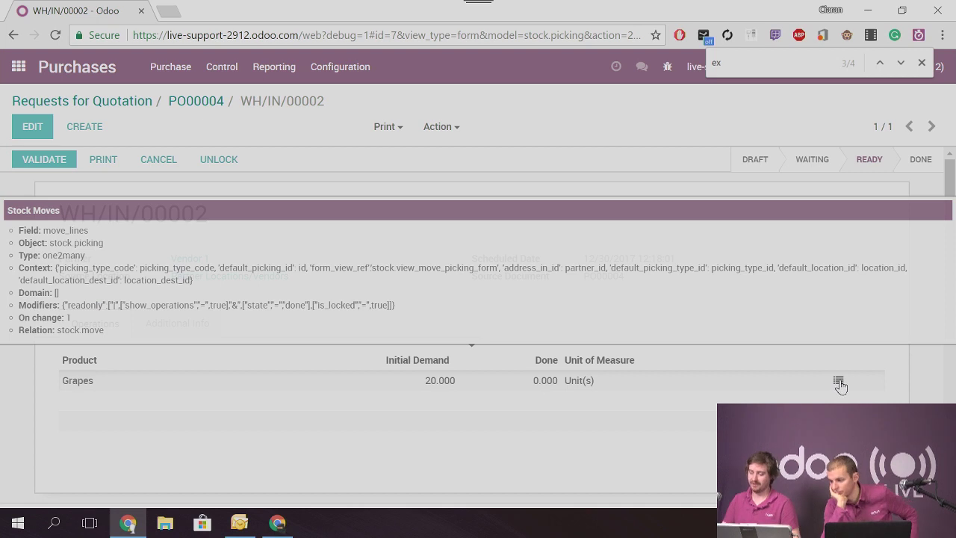
Record lot GR1 with 20 grapes done in the Grapes line's detailed operations
click(839, 383)
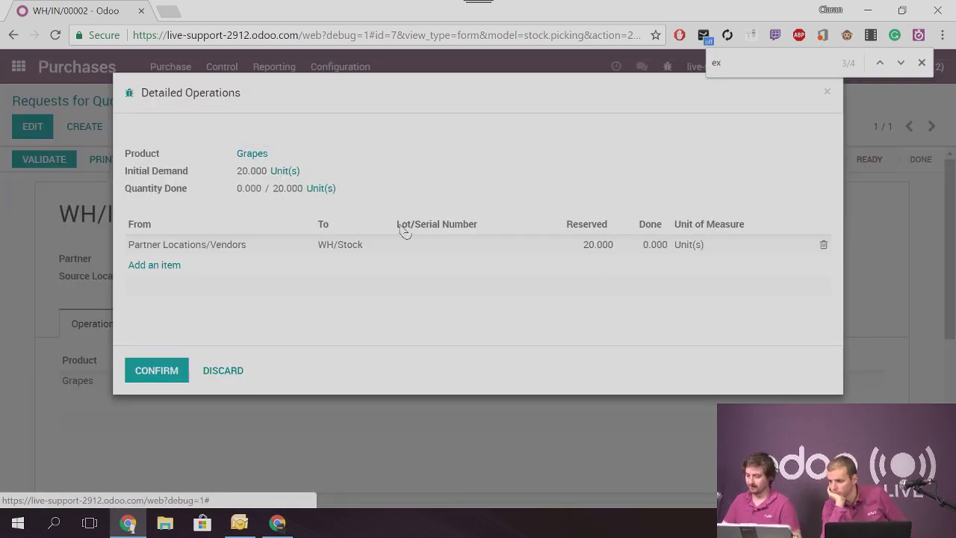
click(456, 245)
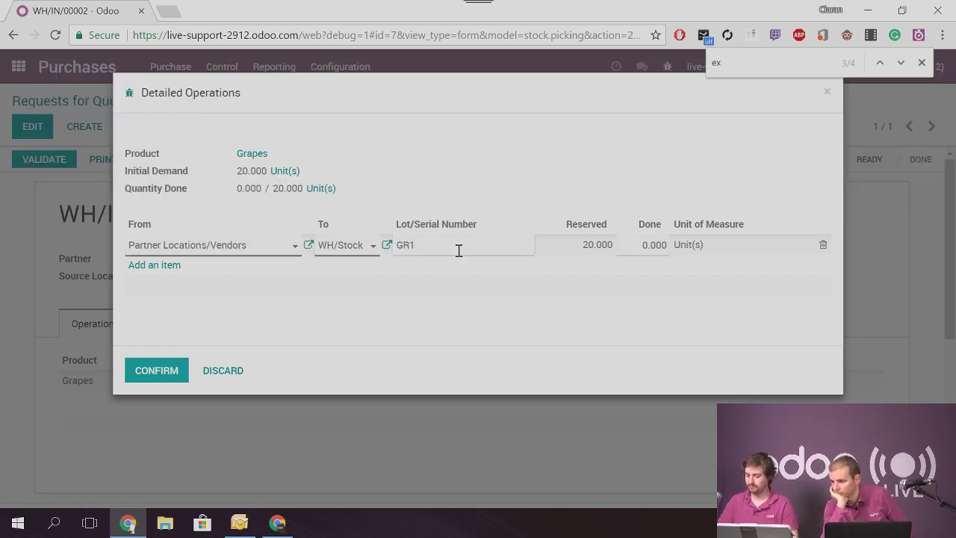
click(639, 247)
text(20)
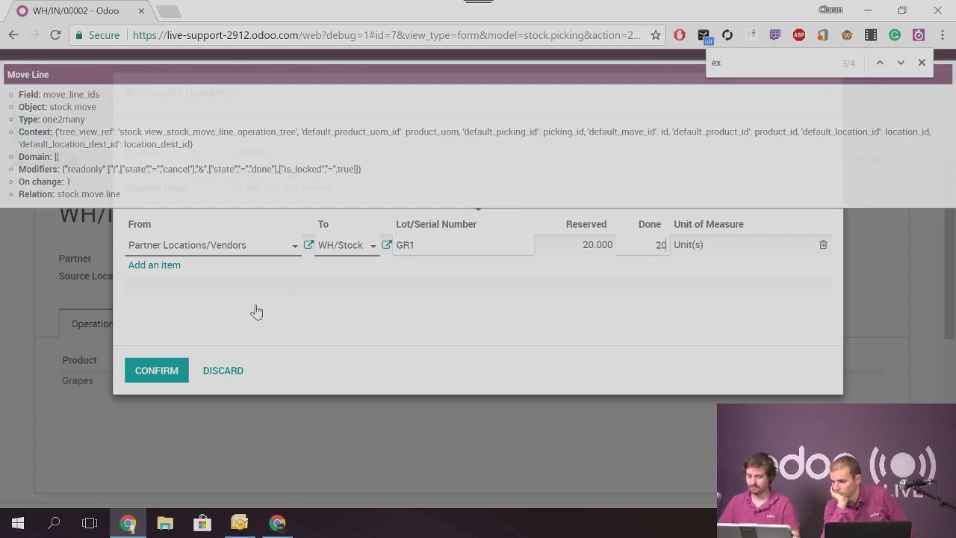
click(257, 312)
click(154, 371)
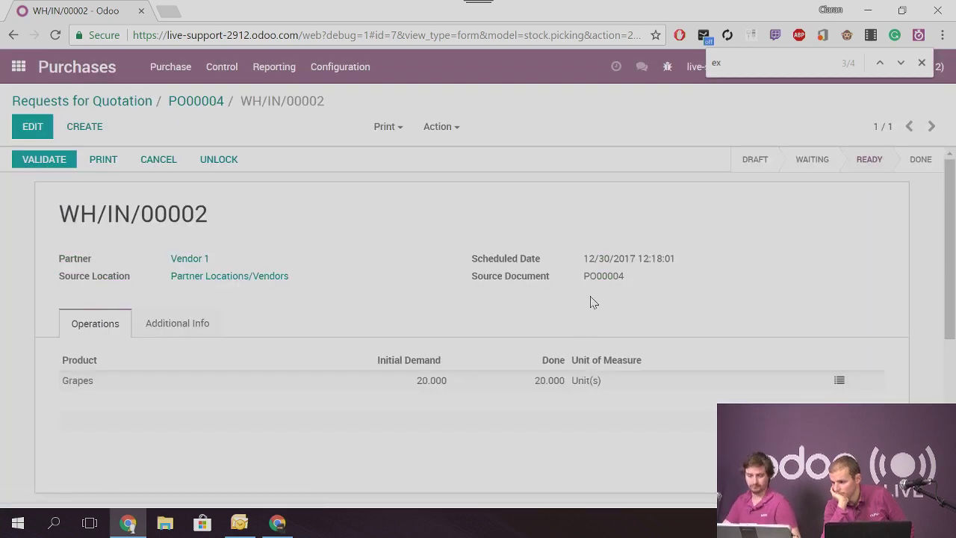
Validate receipt WH/IN/00002 and recheck the recorded lot GR1
click(167, 323)
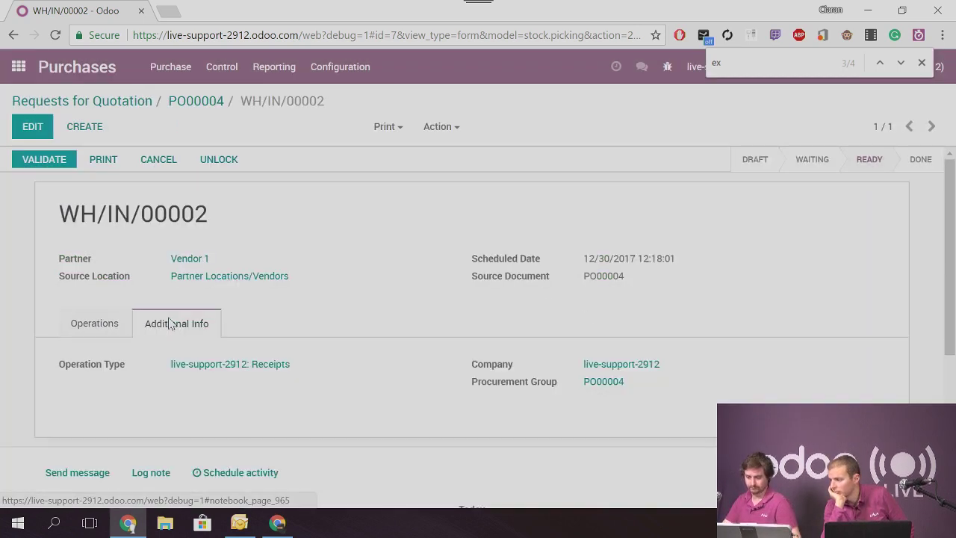
click(96, 323)
click(64, 160)
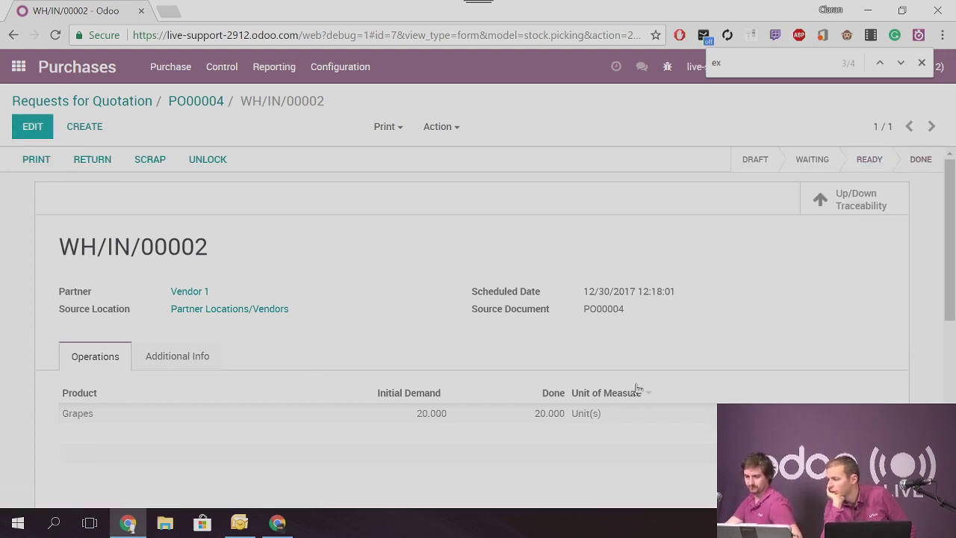
click(486, 413)
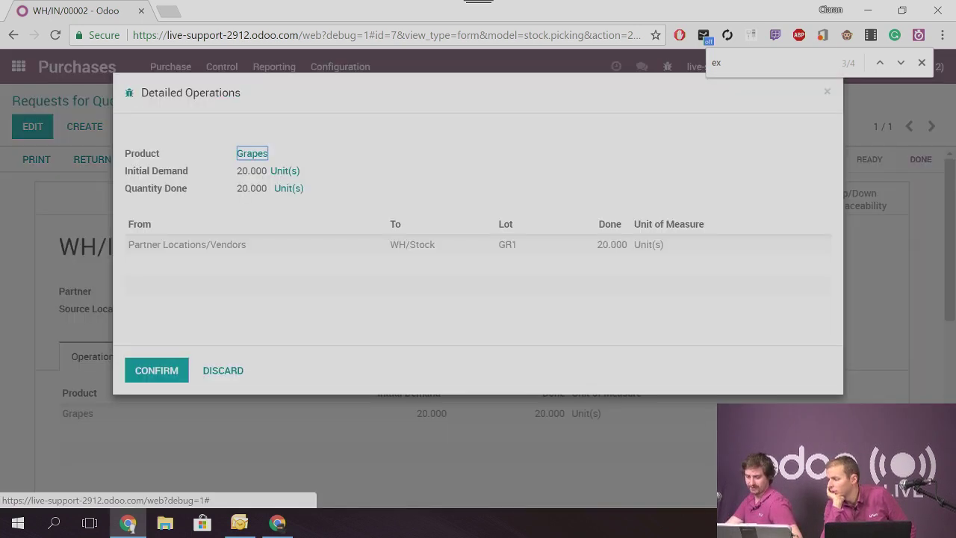
click(237, 372)
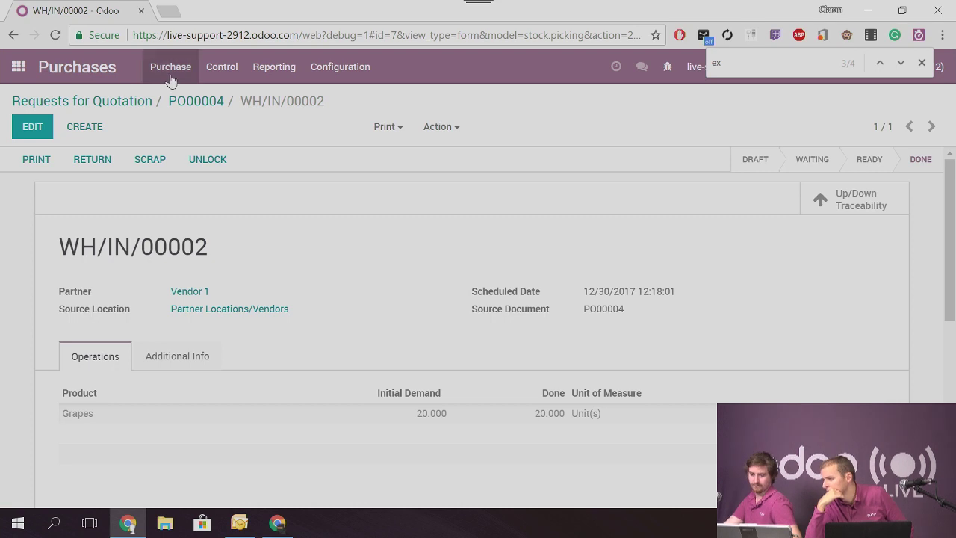
Open the Grapes lot GR1 from Inventory's Lots/Serial Numbers list
click(336, 69)
click(18, 68)
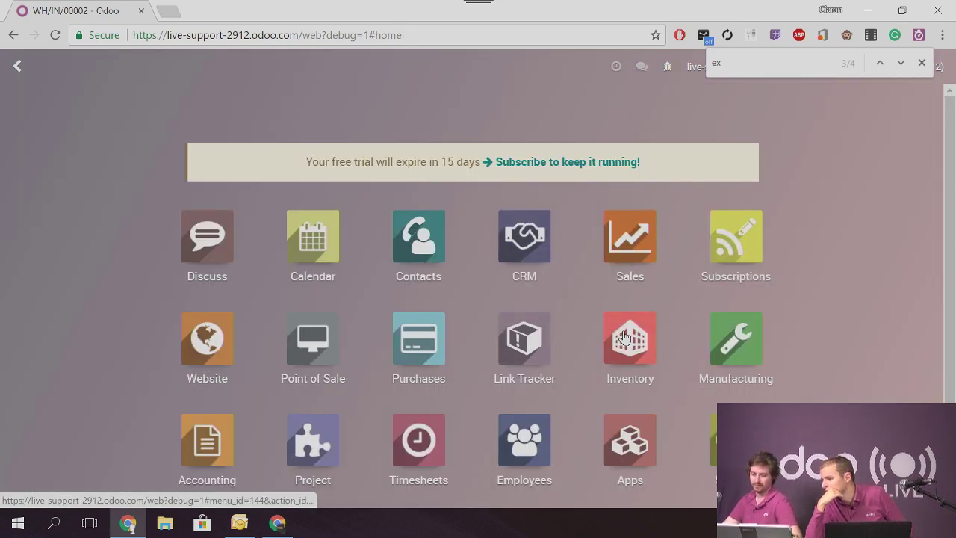
click(626, 339)
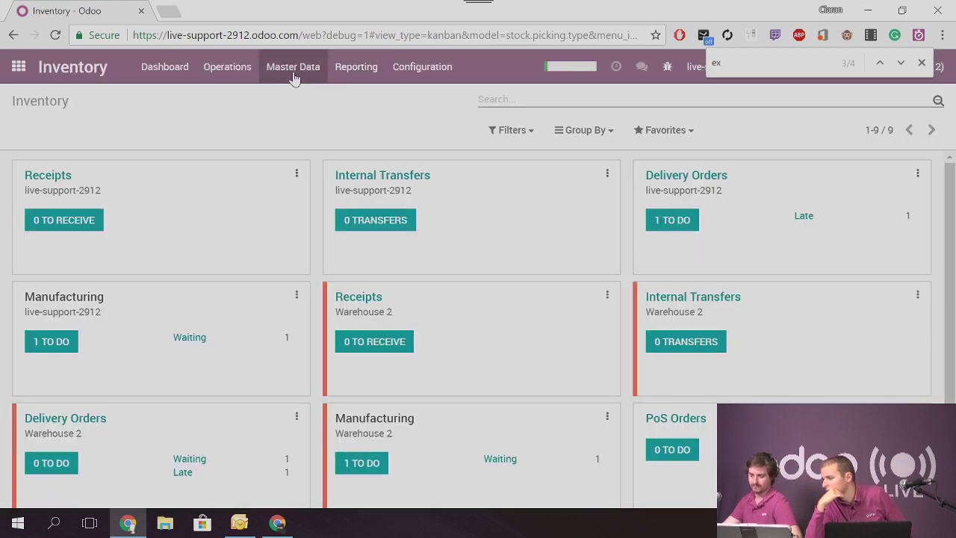
click(423, 75)
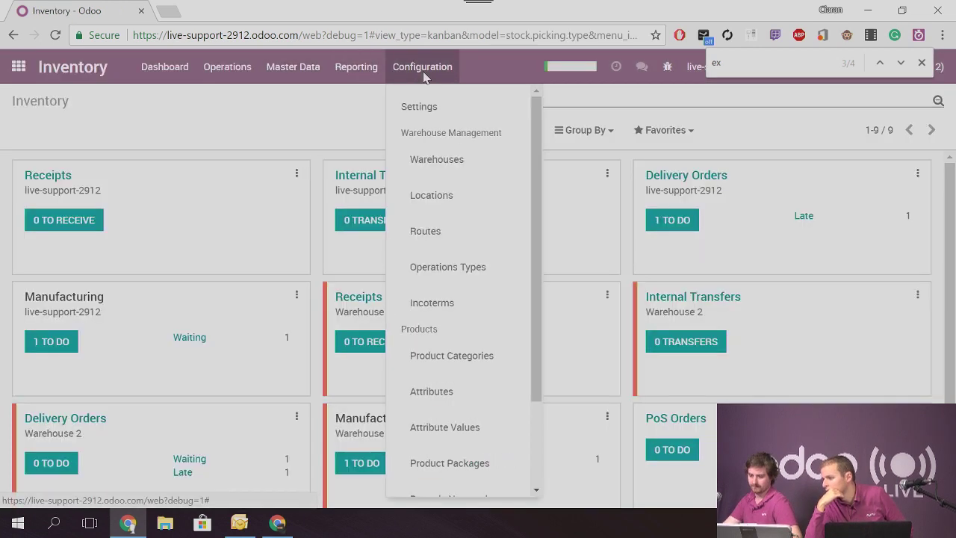
click(225, 67)
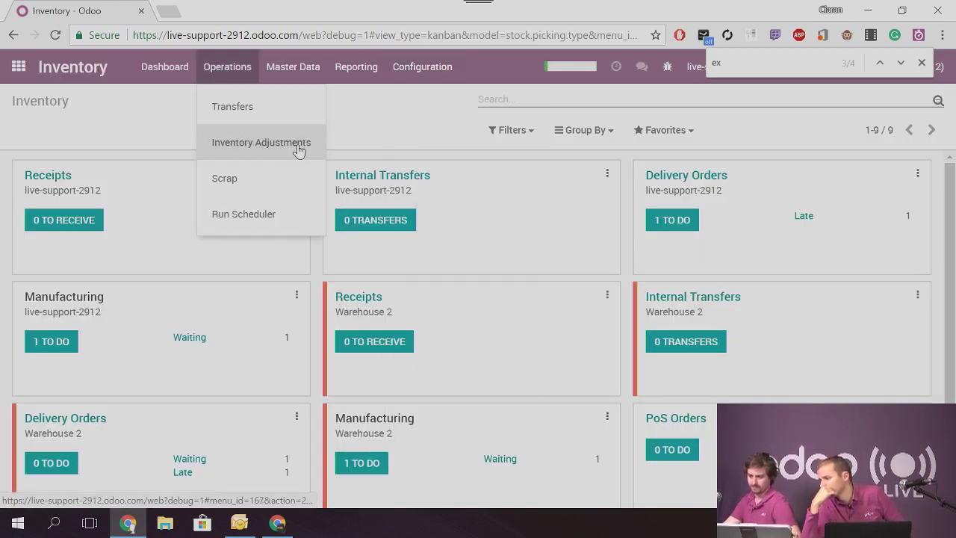
click(300, 68)
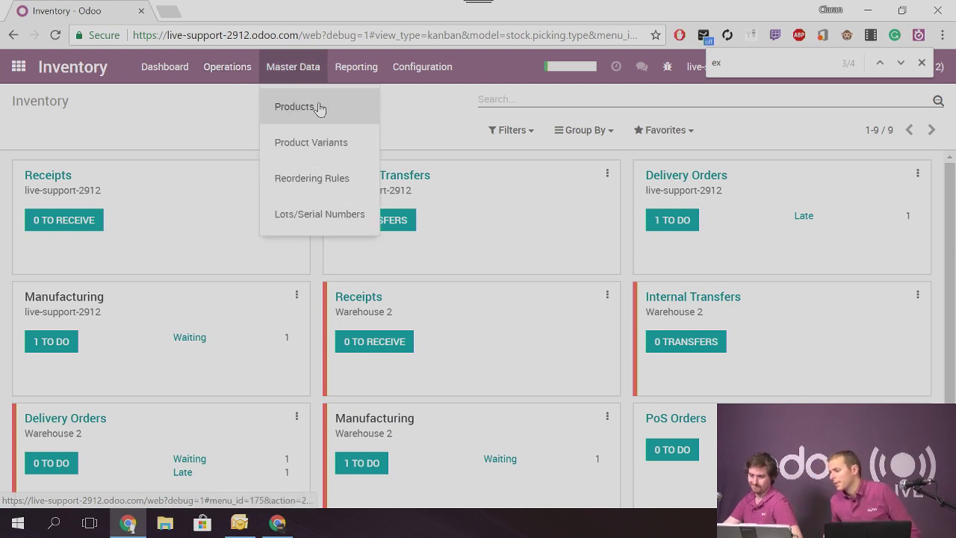
click(321, 212)
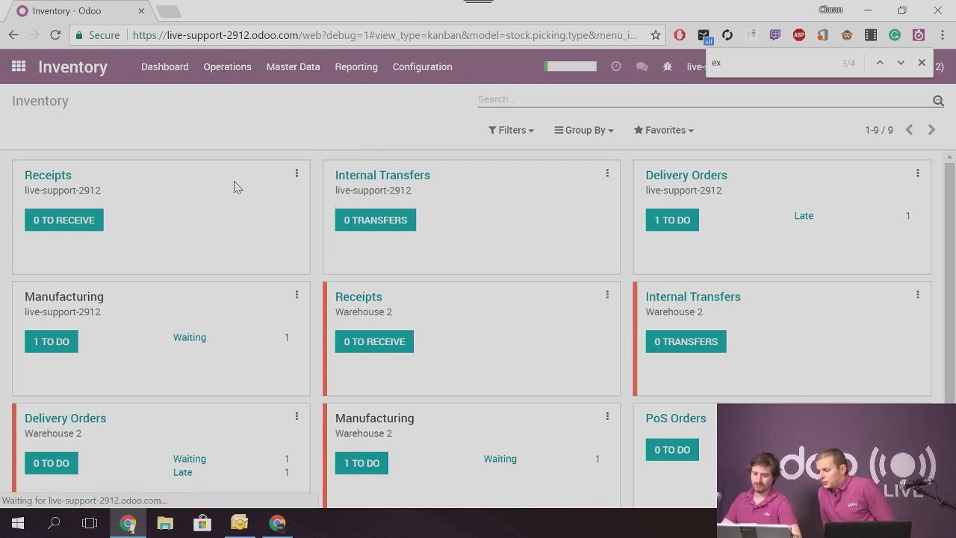
click(43, 201)
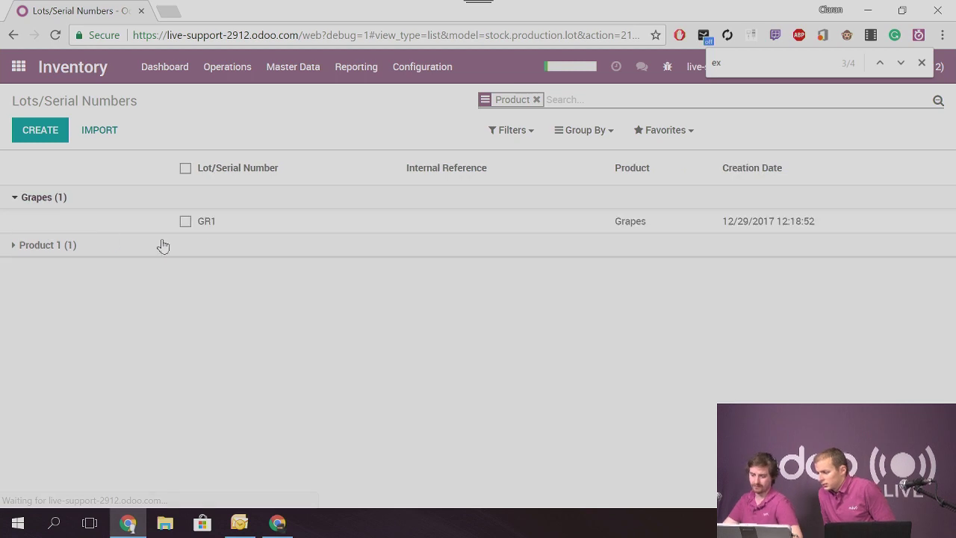
click(762, 224)
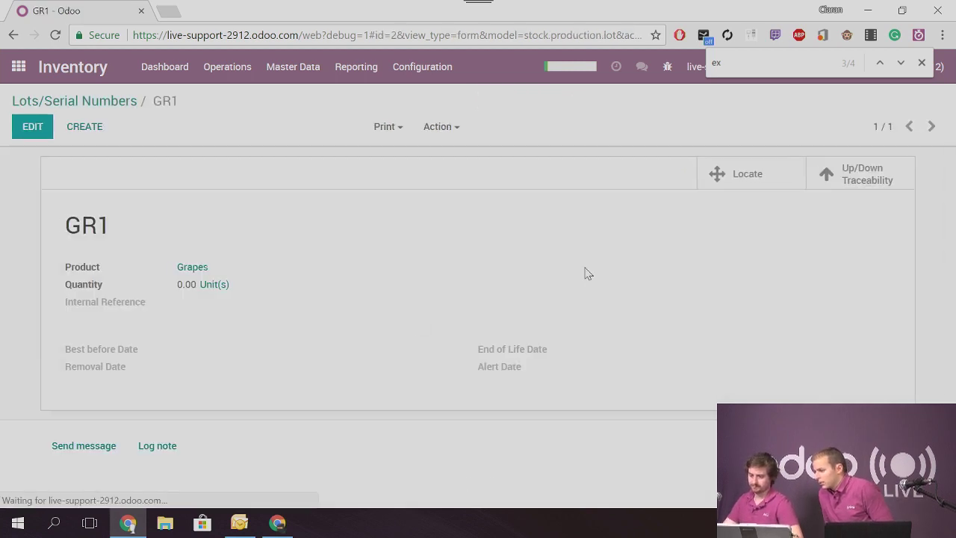
Set GR1's best before date to 01/01/2018 12:19:25 and save
click(37, 128)
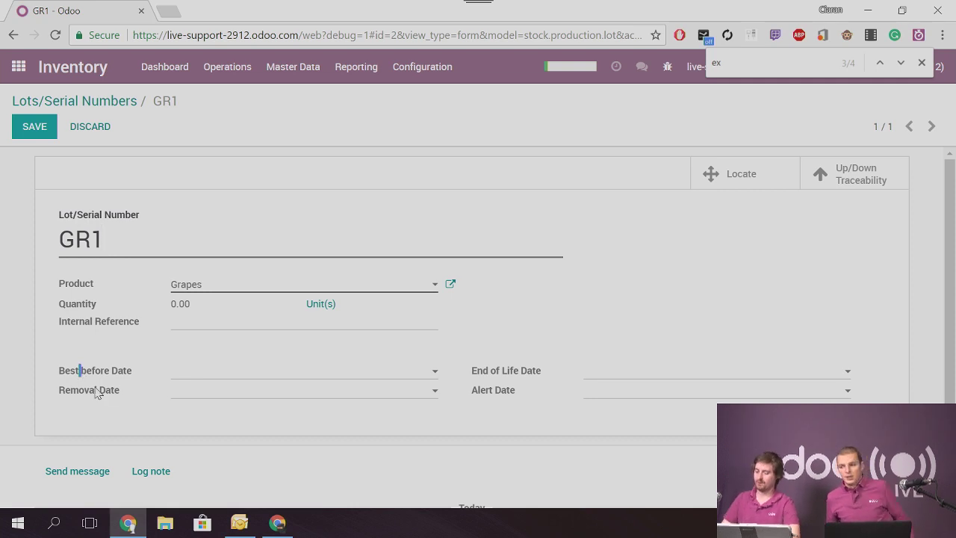
click(501, 379)
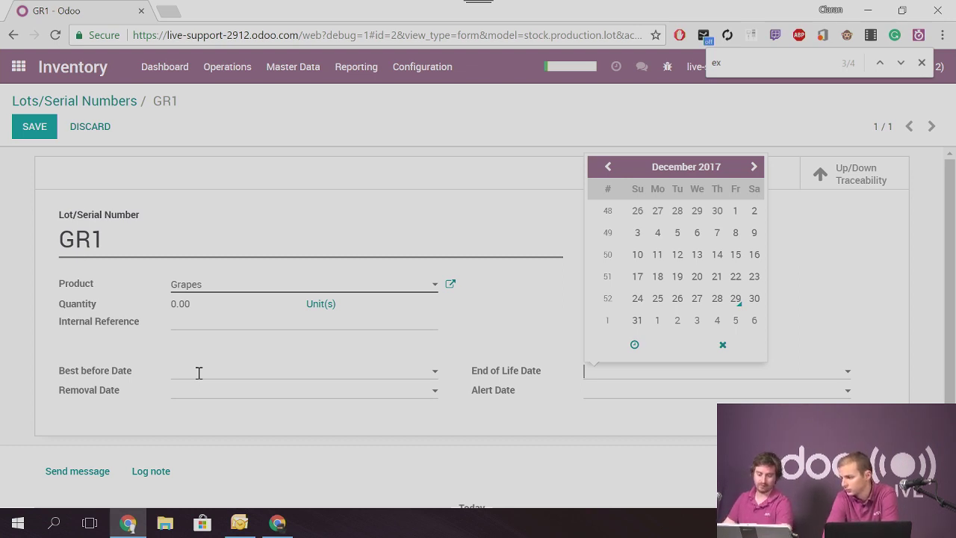
click(206, 368)
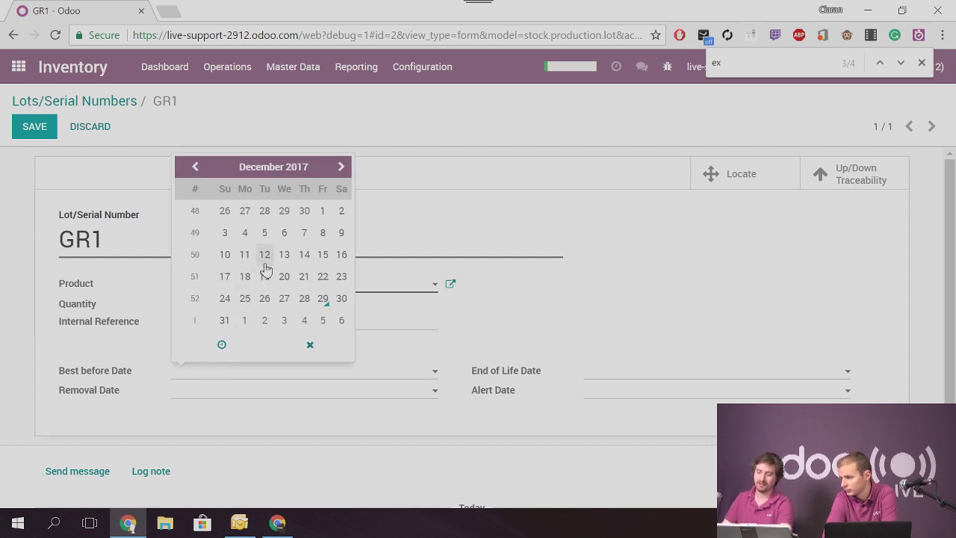
click(246, 320)
click(200, 408)
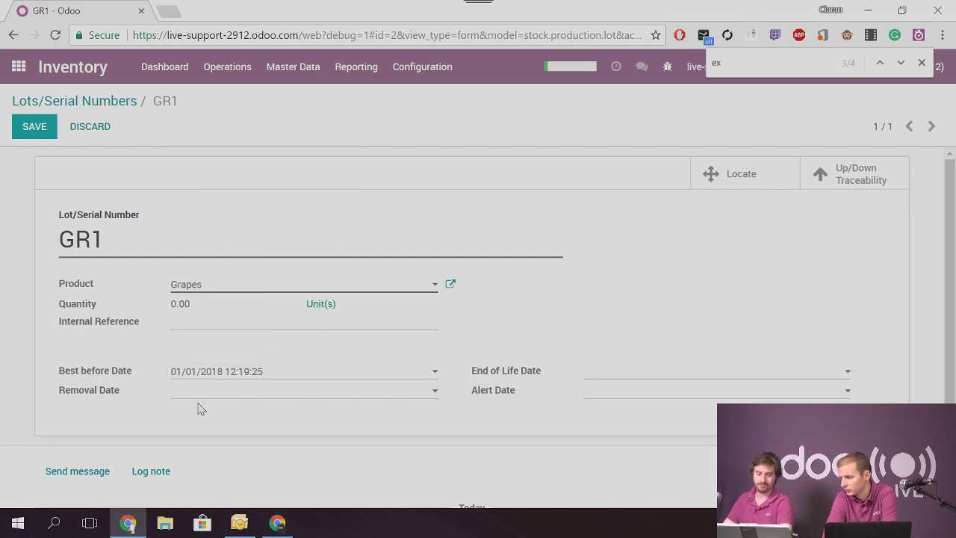
click(37, 135)
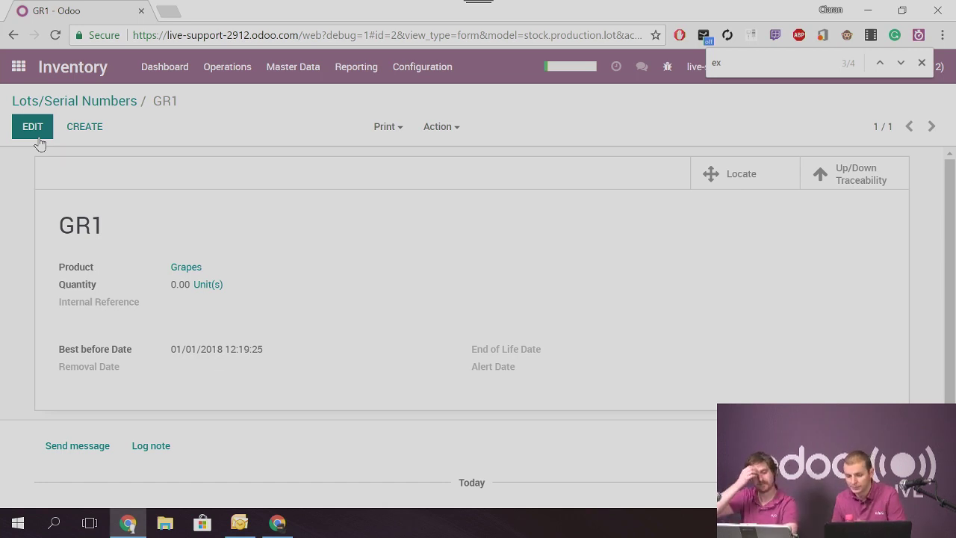
Return to the app home screen and start searching the Apps module list
click(21, 68)
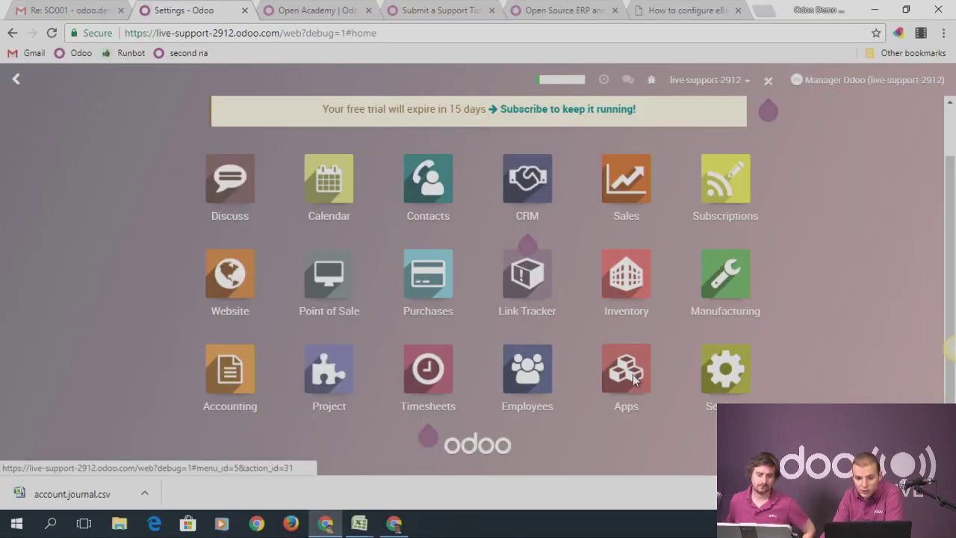
click(631, 381)
click(576, 107)
Search the modules for 'them' and remove the Apps filter to list theme modules
text(them)
key(Return)
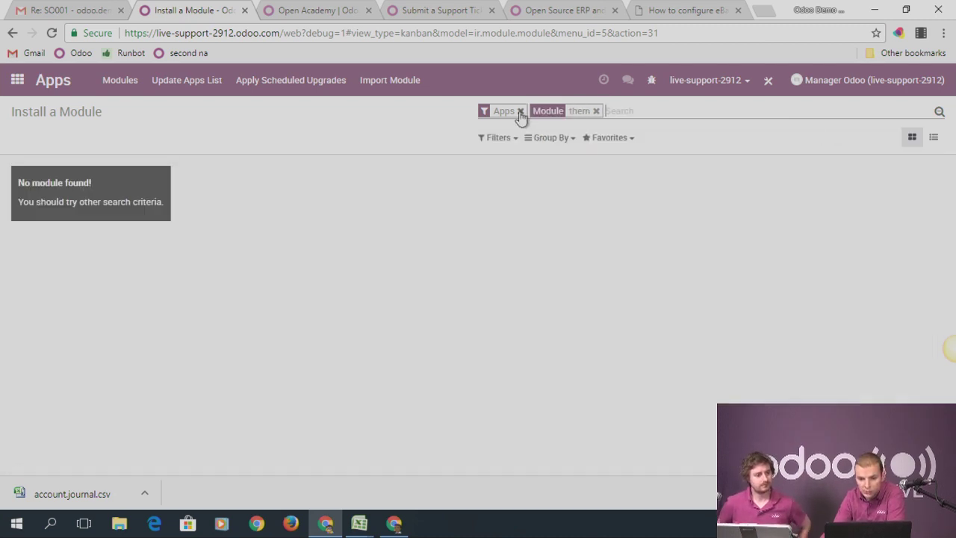
click(520, 111)
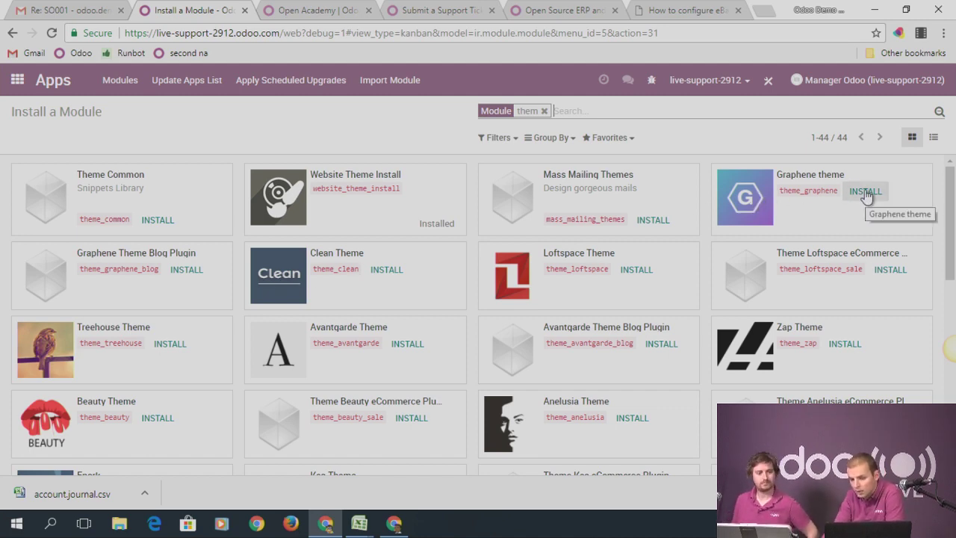
Open the Website app and go to the live homepage
click(17, 79)
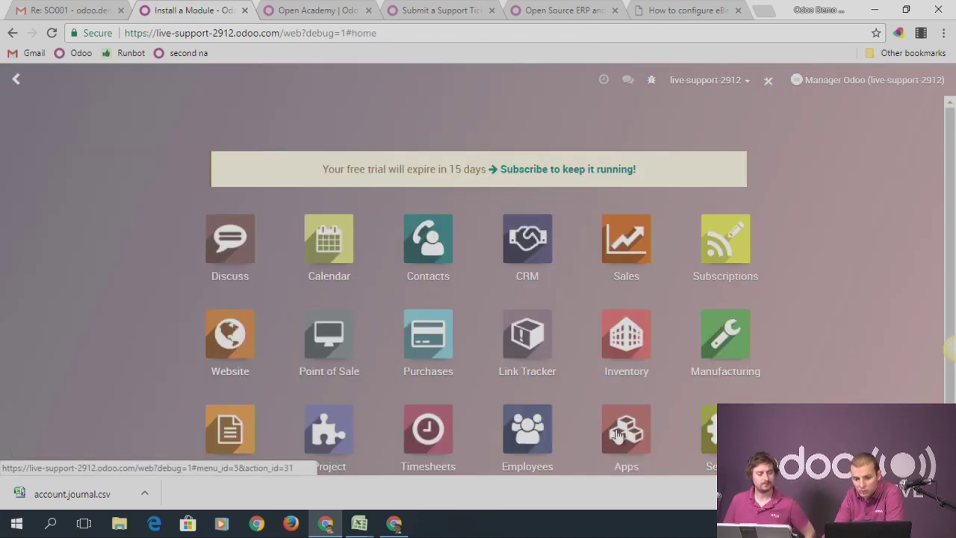
scroll(452, 422, down, 2)
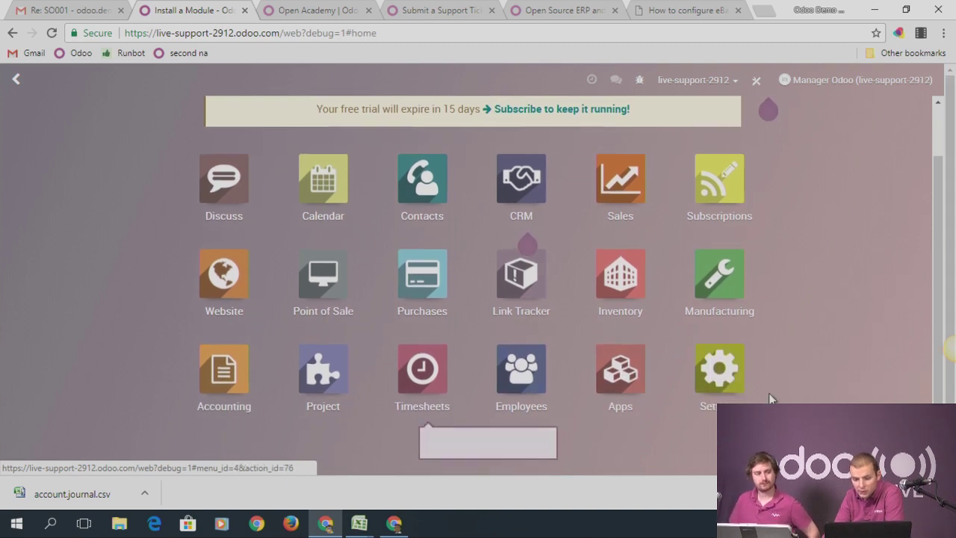
click(243, 295)
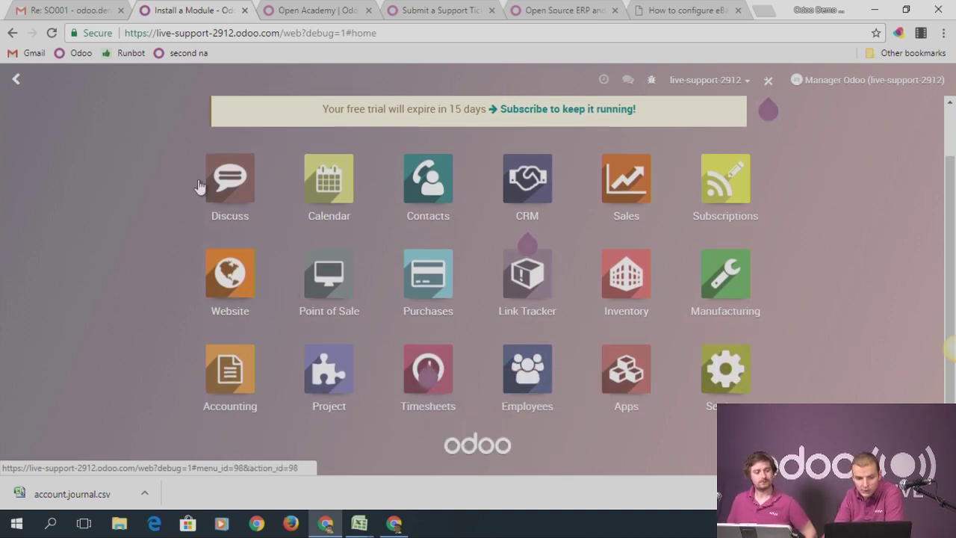
click(103, 160)
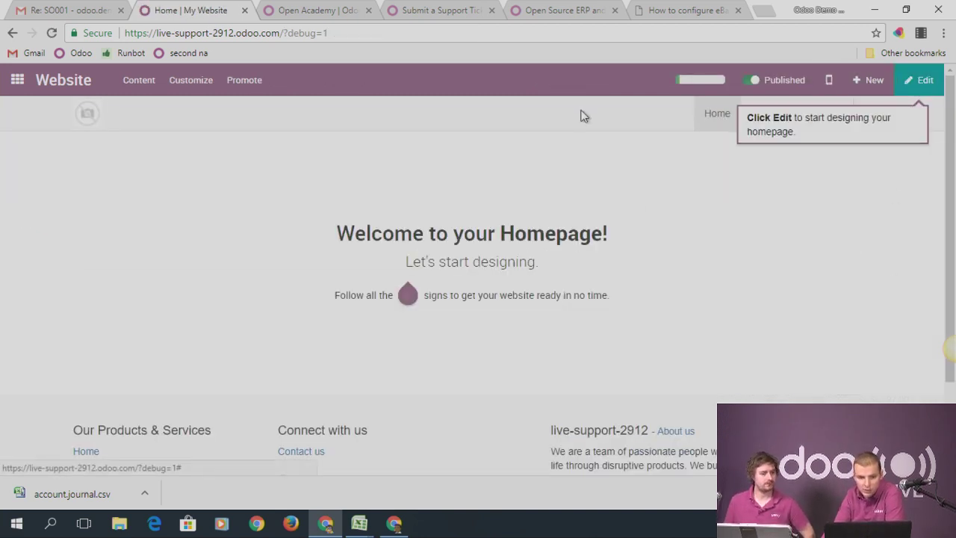
Browse the Customize and Promote menus, enter homepage editing, then discard without changes
click(183, 84)
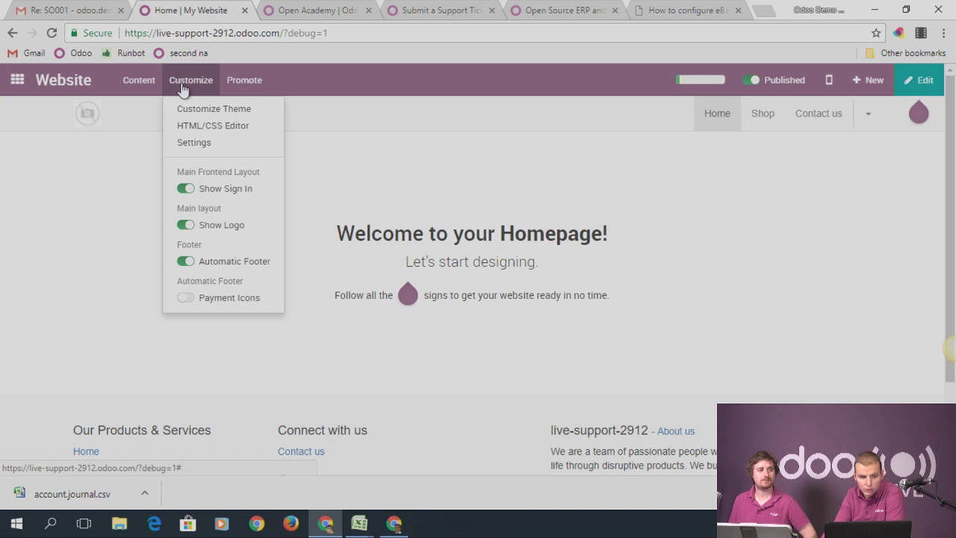
click(244, 80)
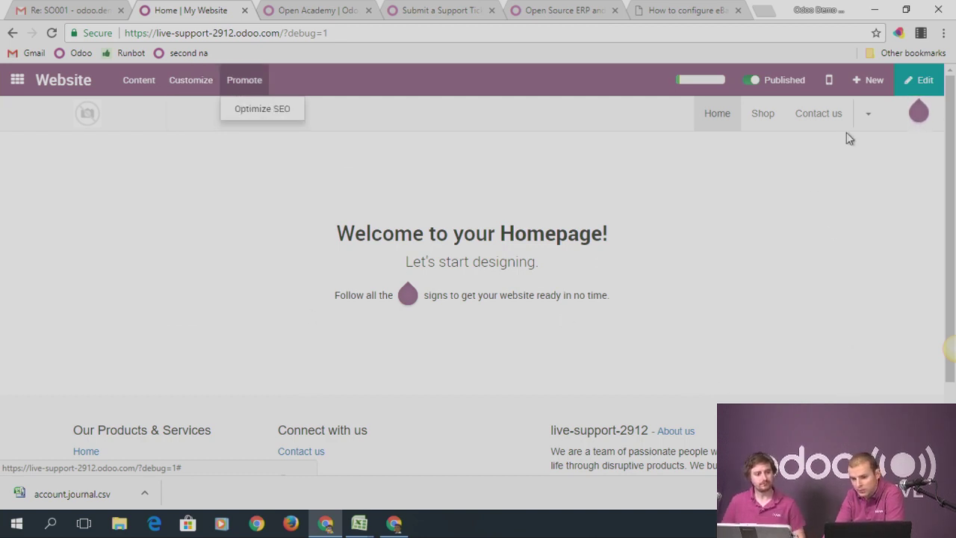
click(920, 80)
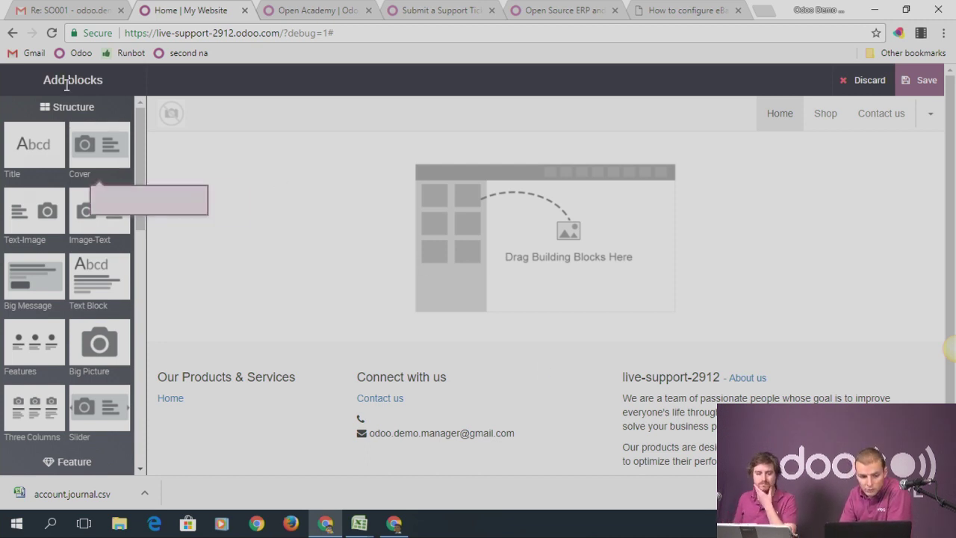
click(874, 84)
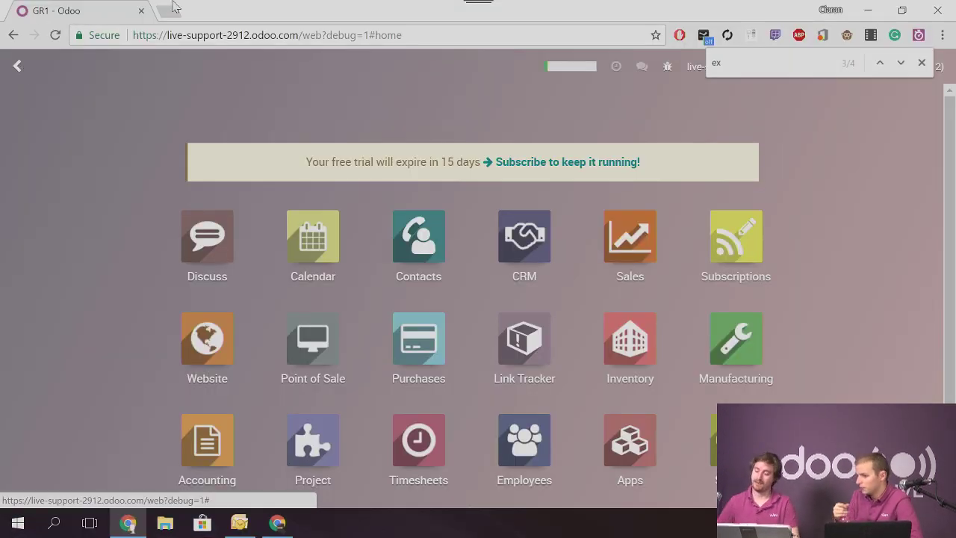
Start a new purchase quotation for Vendor 1
click(632, 246)
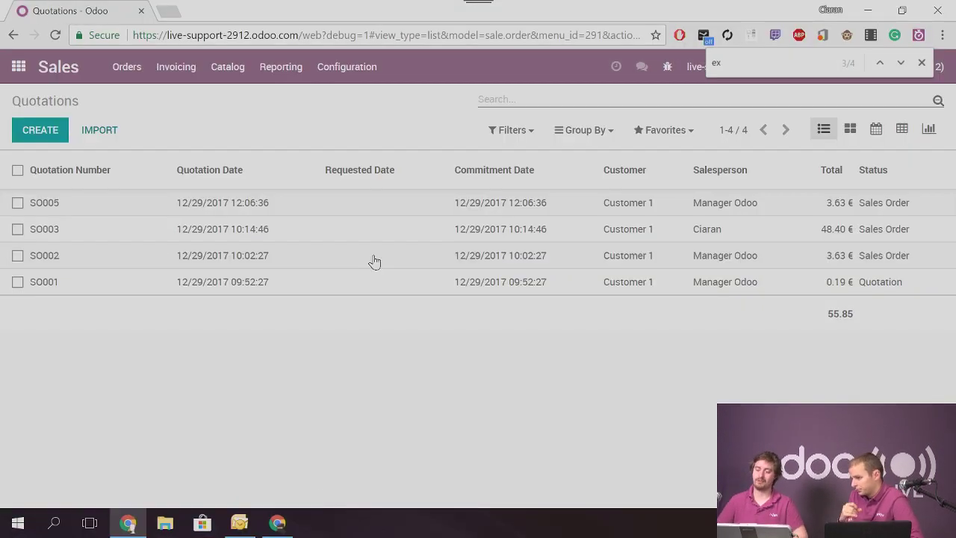
click(19, 67)
click(403, 334)
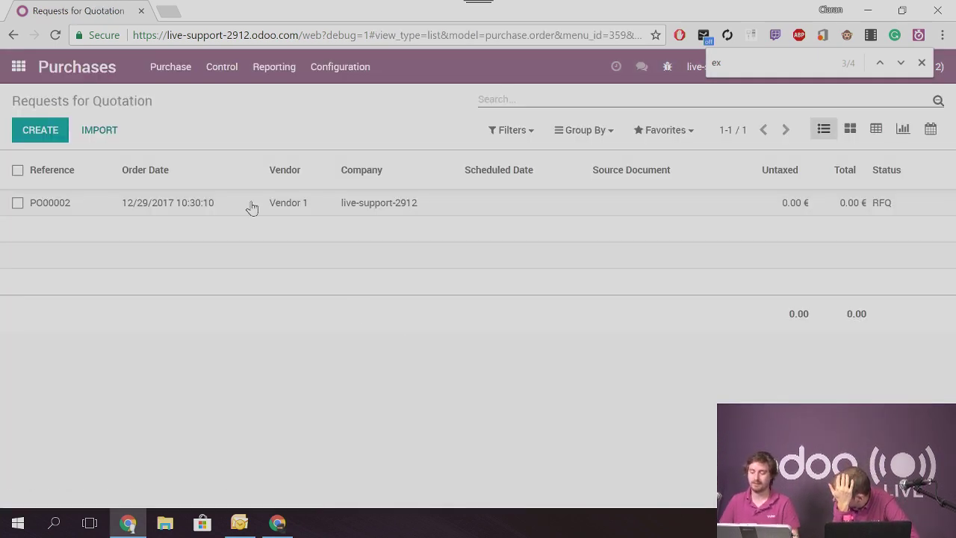
click(279, 274)
click(280, 304)
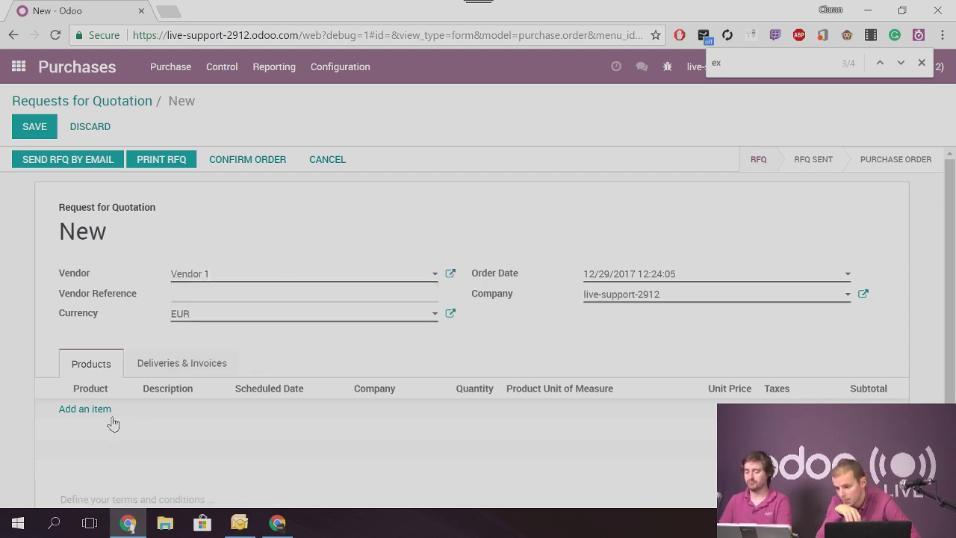
Add 20 Grapes, confirm the order as PO00005, and open receipt WH/IN/00003
click(110, 431)
text(gra)
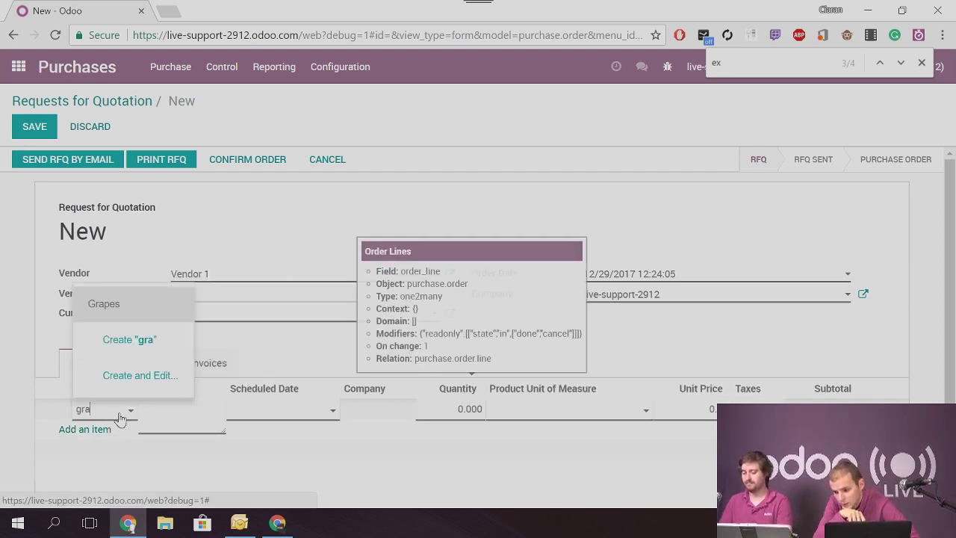
click(467, 415)
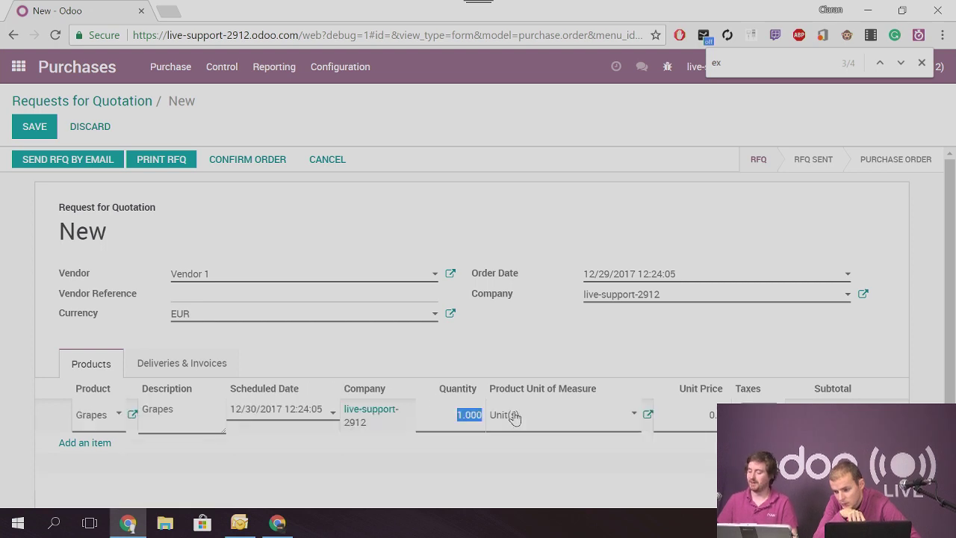
text(20)
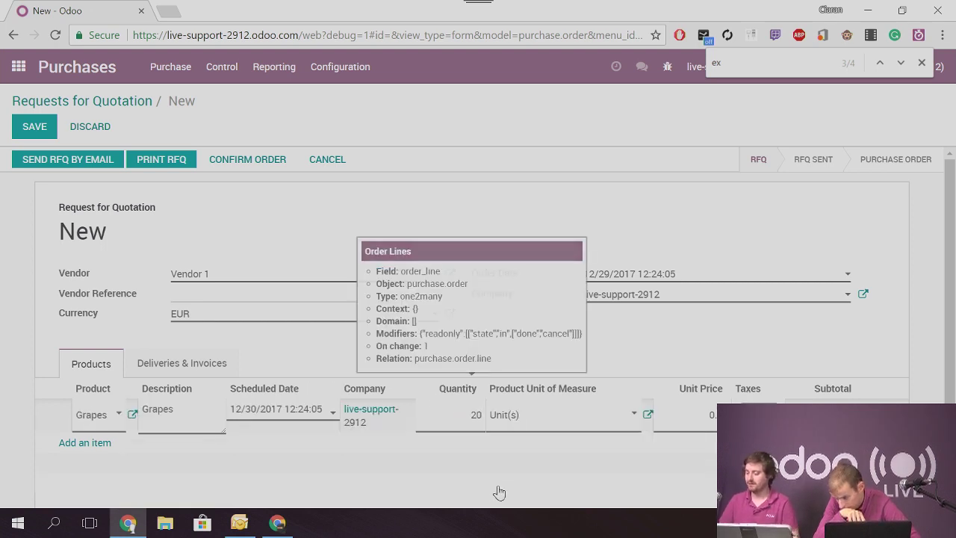
click(561, 455)
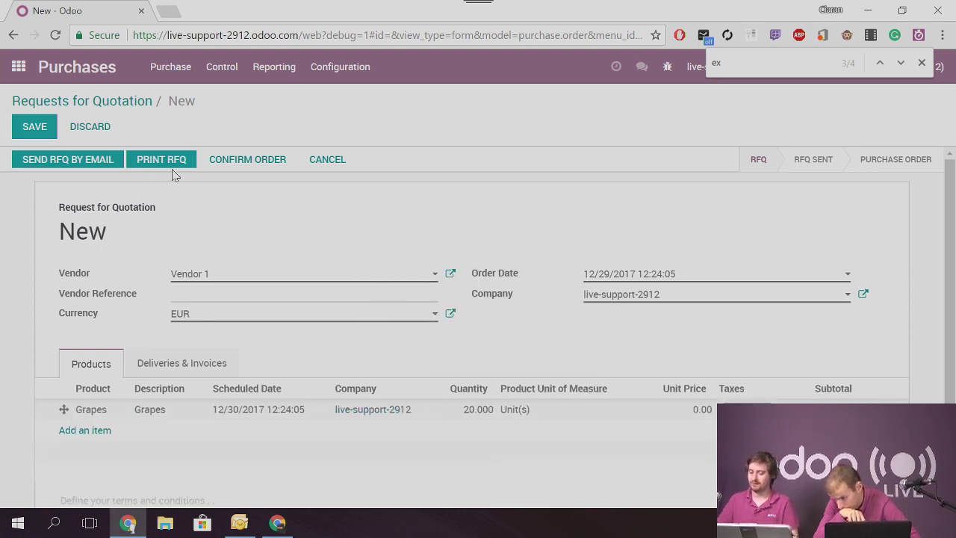
click(273, 160)
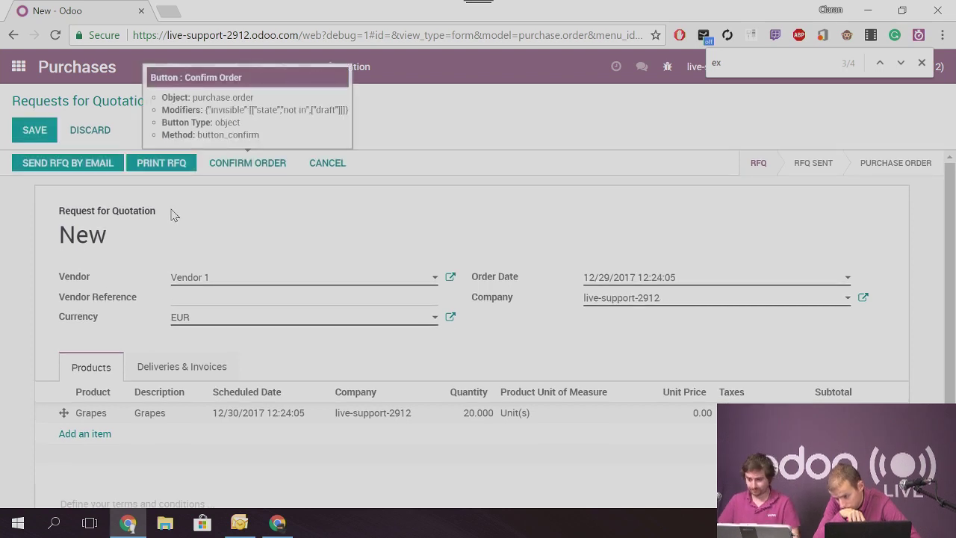
click(182, 163)
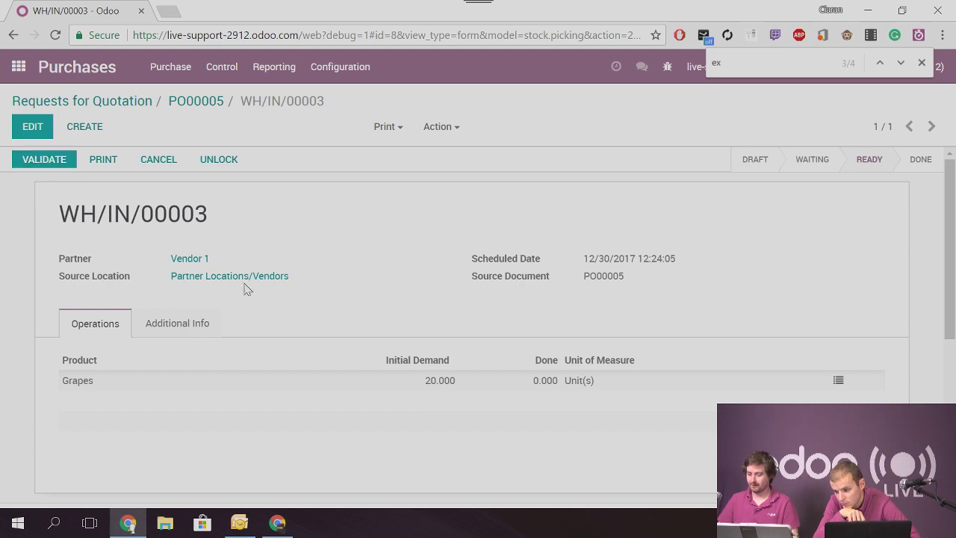
Enter lot 'GR220' in detailed operations, attempt validation, and dismiss the no-quantity error
click(838, 380)
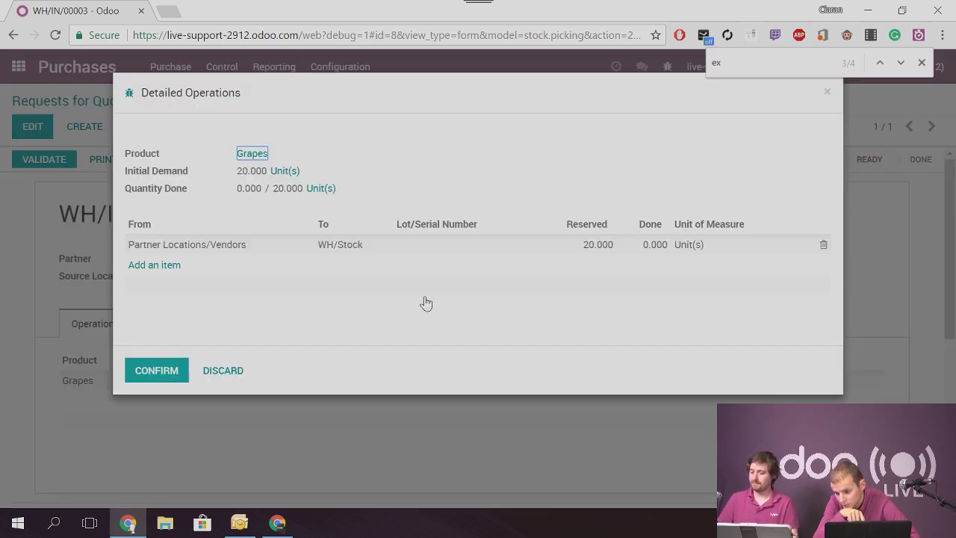
click(461, 247)
text(GR2)
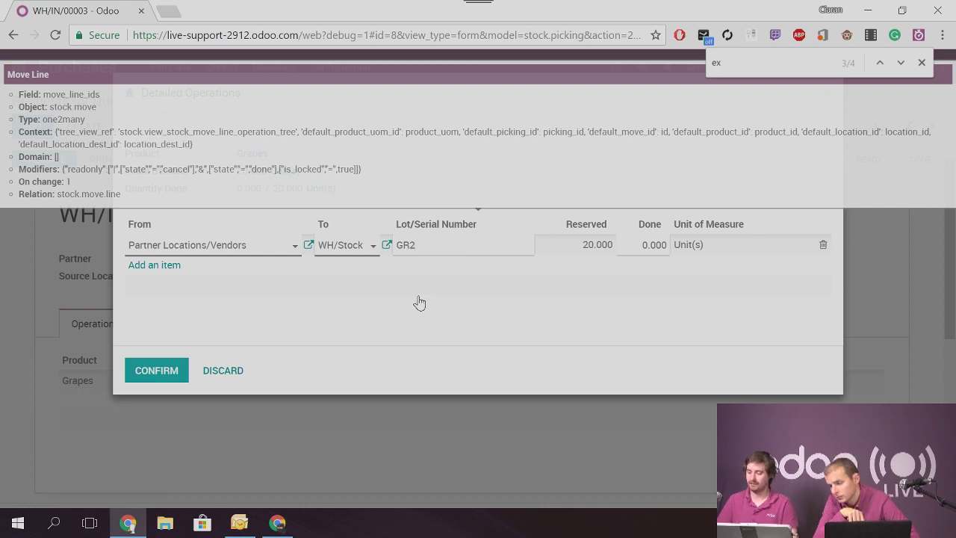
text(20)
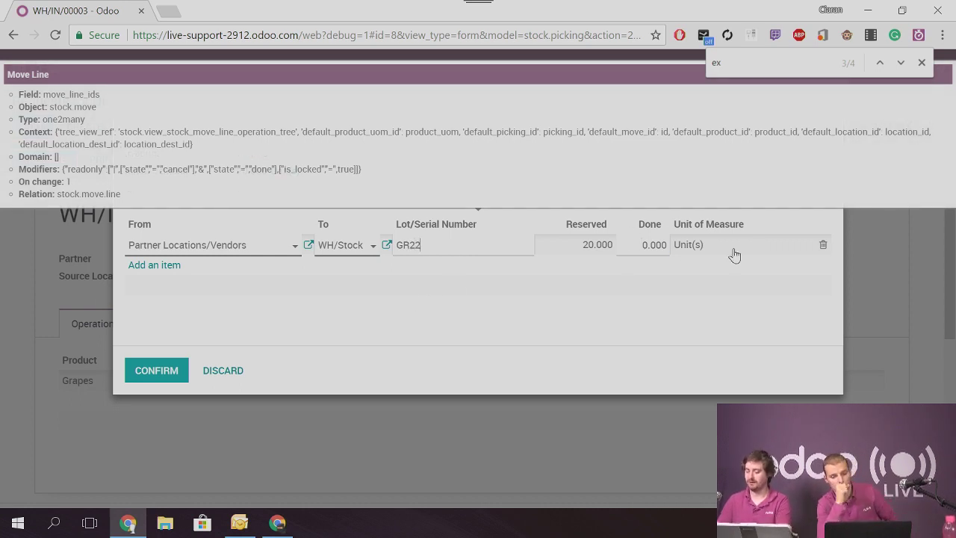
click(156, 369)
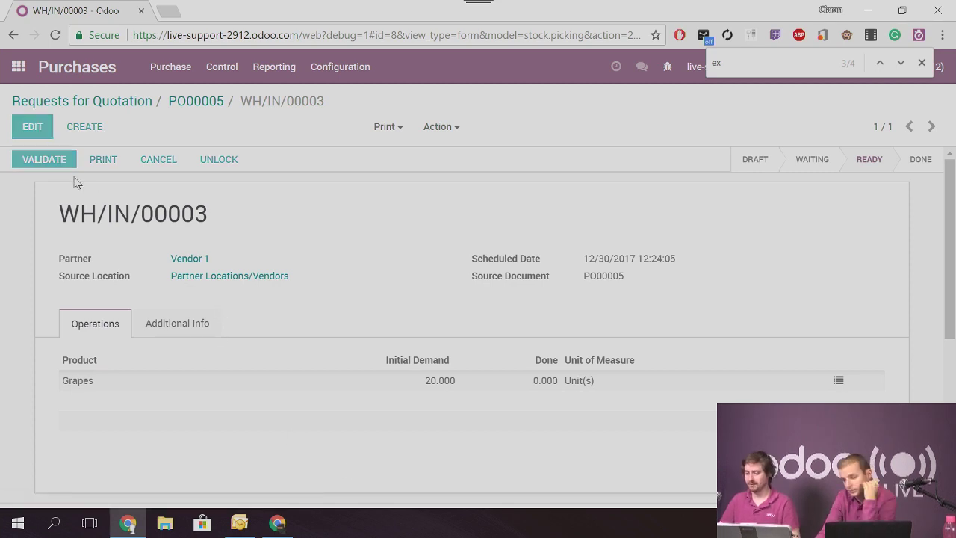
click(65, 158)
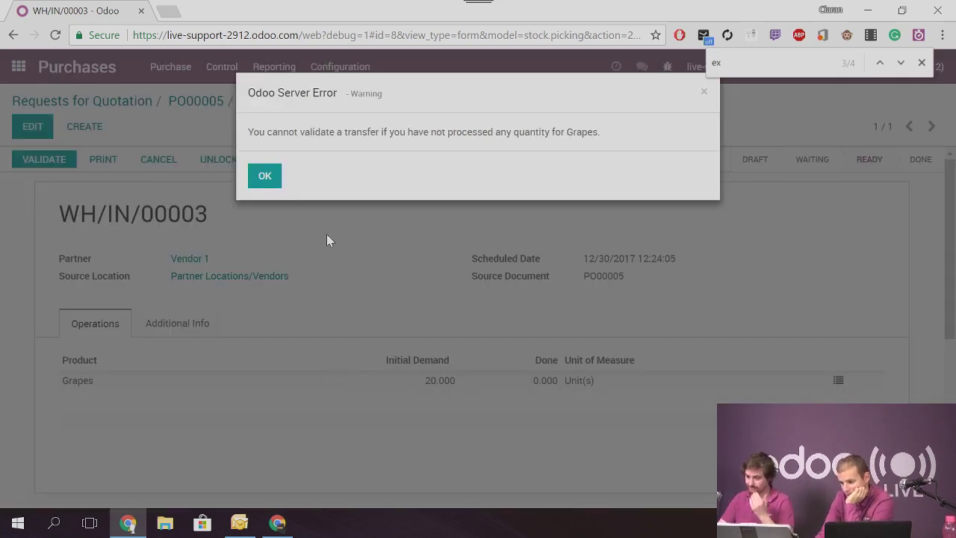
click(703, 92)
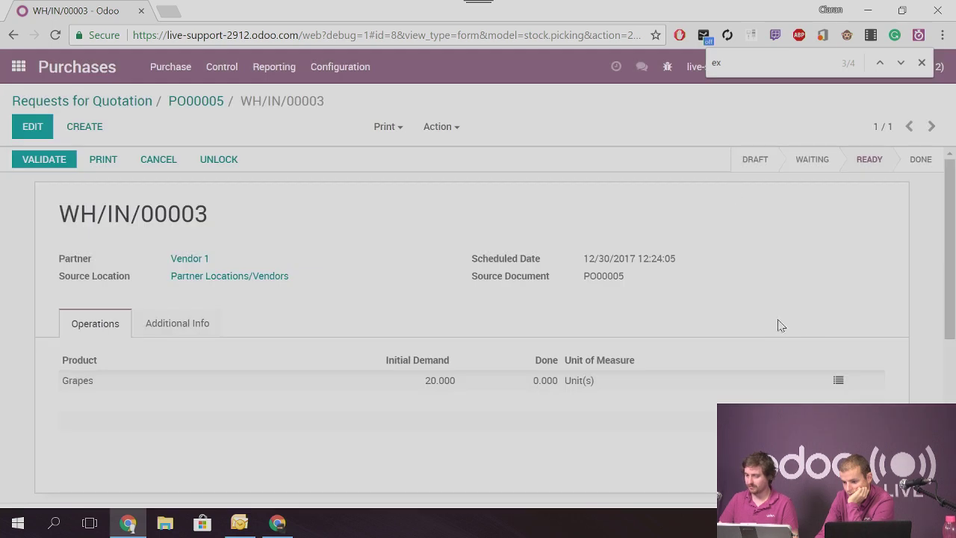
Set Done to 20, correct the lot to GR2, and validate WH/IN/00003
click(838, 380)
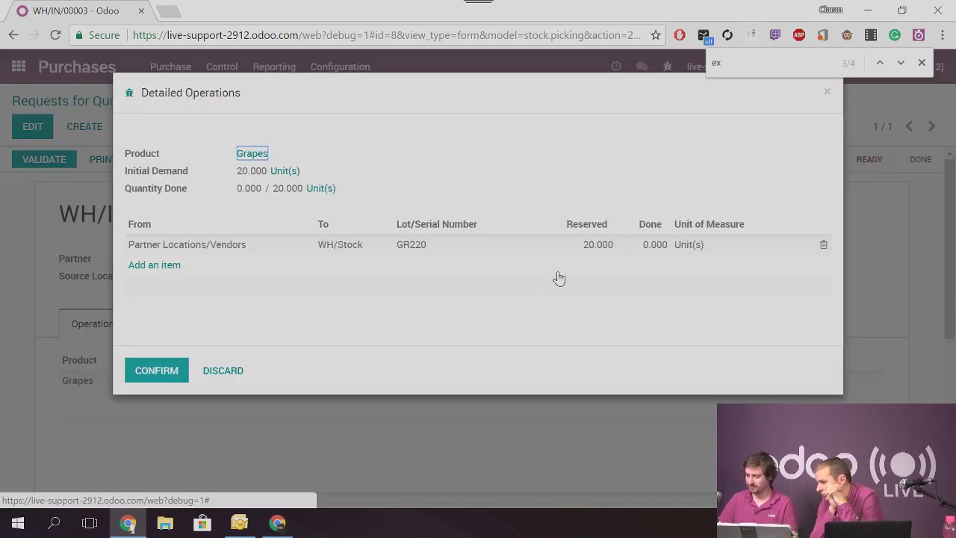
click(648, 248)
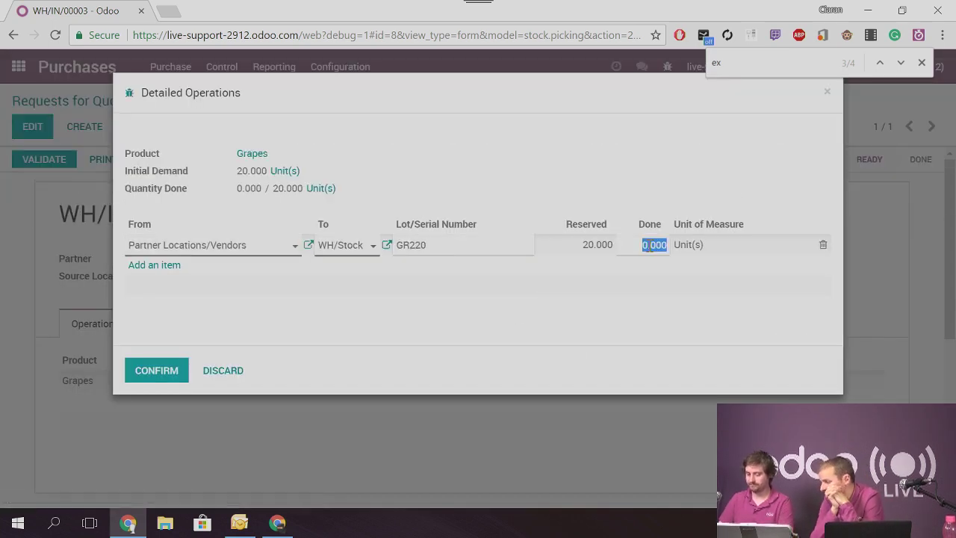
text(20)
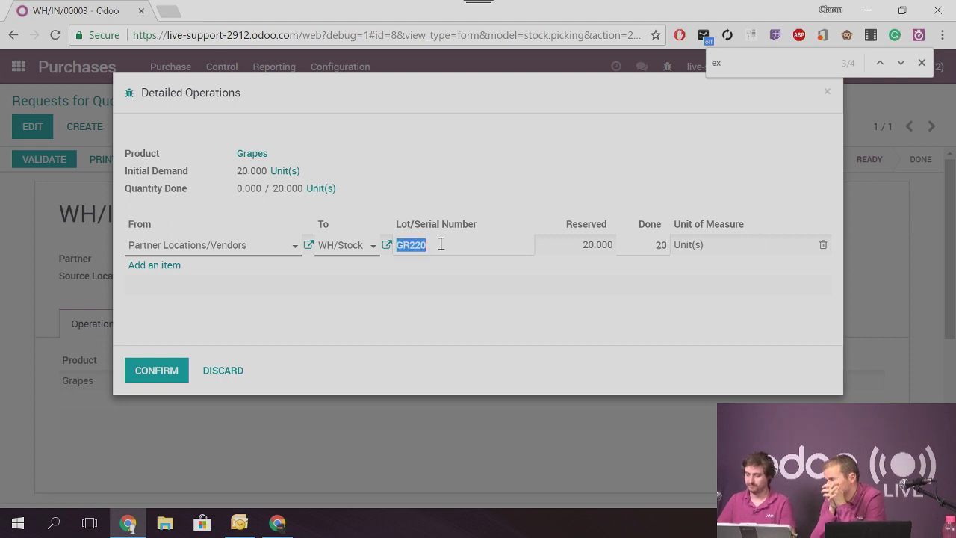
click(441, 245)
click(441, 244)
key(BackSpace)
key(BackSpace)
click(158, 368)
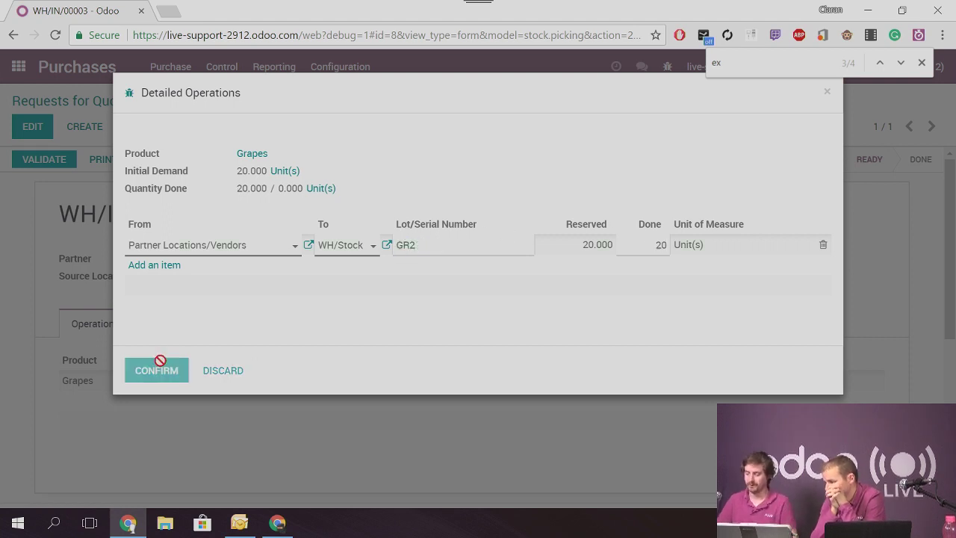
click(44, 159)
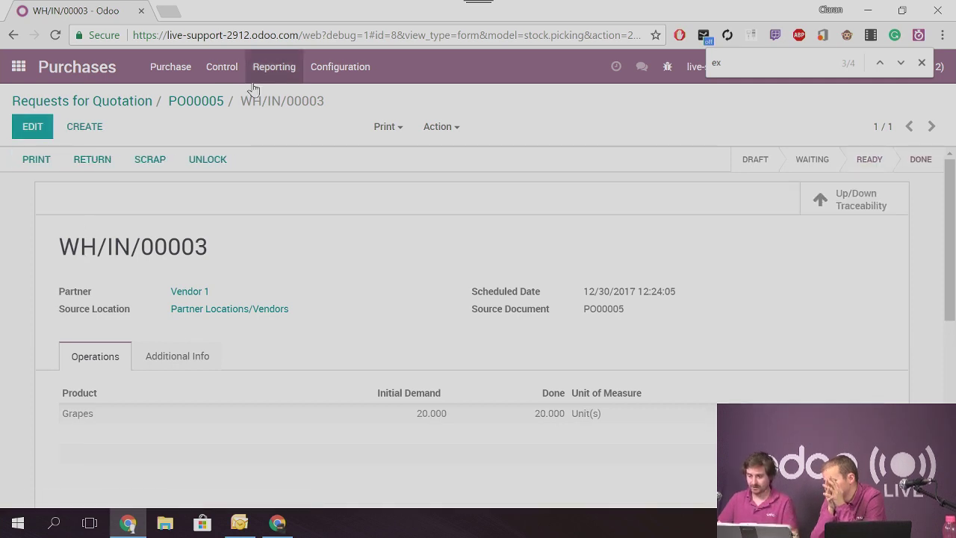
Open lot GR2 under Grapes in Inventory's Lots/Serial Numbers list
click(23, 71)
click(624, 338)
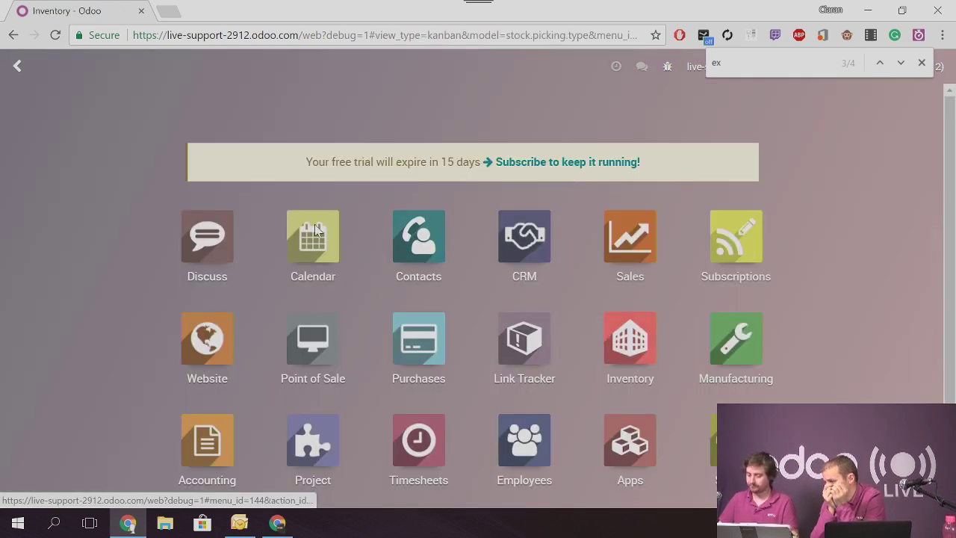
click(293, 66)
click(311, 212)
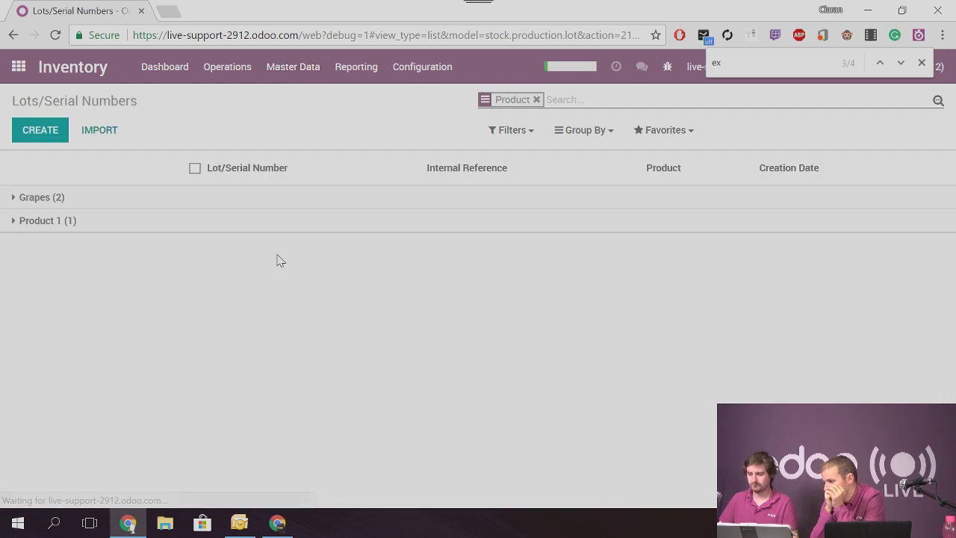
click(42, 199)
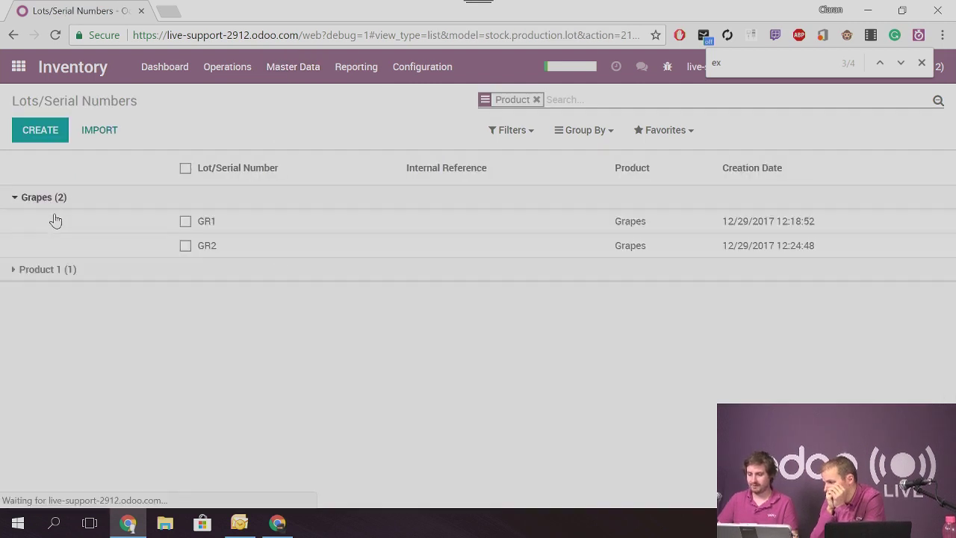
click(243, 252)
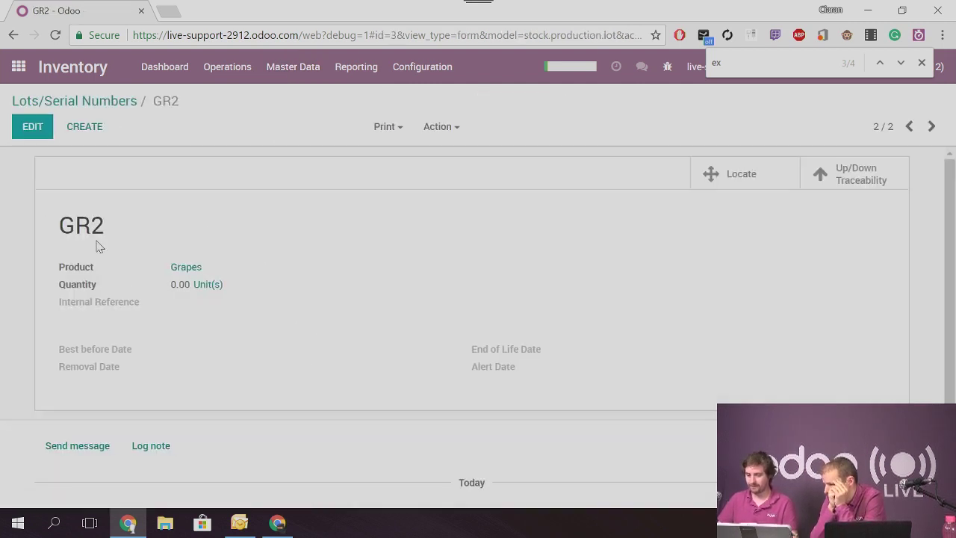
Set GR2's best before date to 01/05/2018 12:25:01 and save
click(33, 127)
click(200, 370)
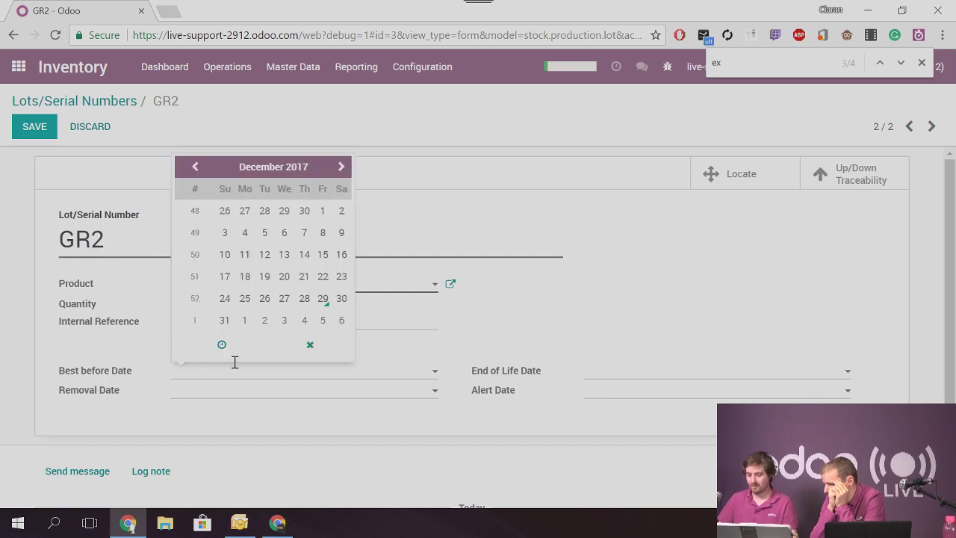
click(321, 321)
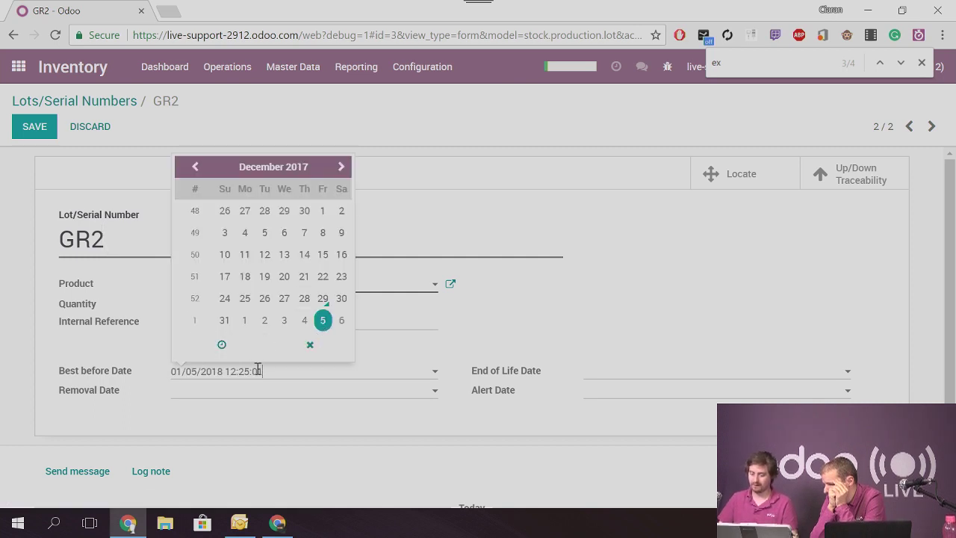
click(28, 128)
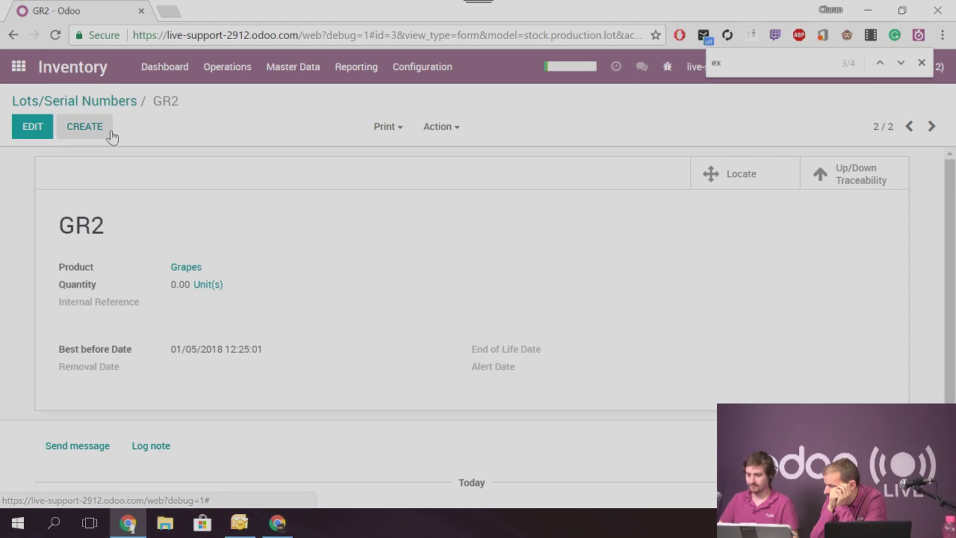
Set the WH/Stock location's removal strategy to First Expiry First Out (FEFO) and save
click(413, 78)
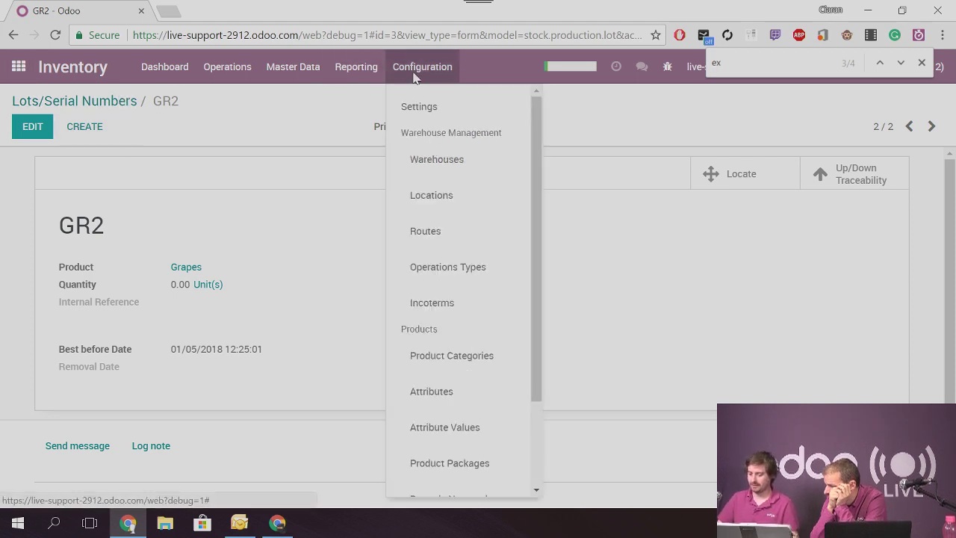
click(439, 194)
click(54, 208)
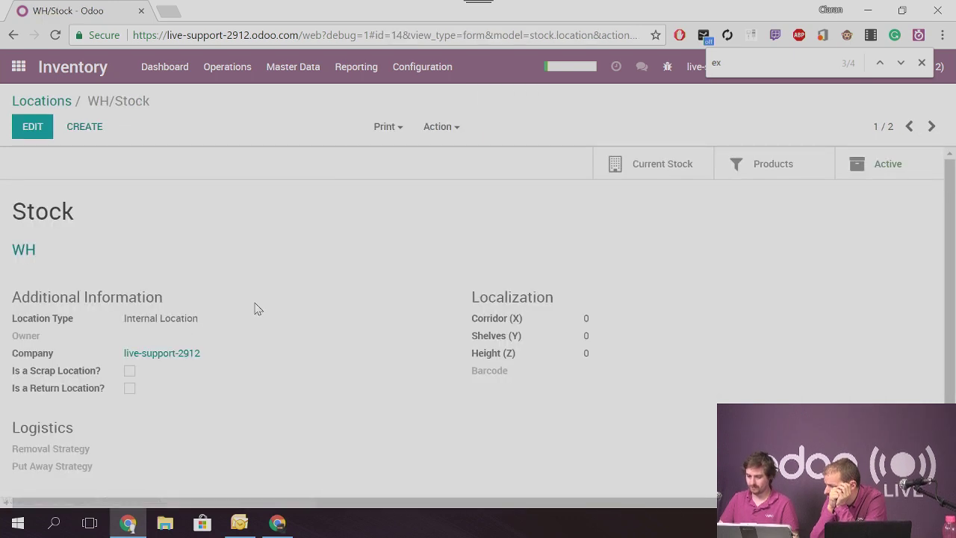
click(30, 126)
scroll(144, 392, down, 1)
click(198, 438)
click(184, 416)
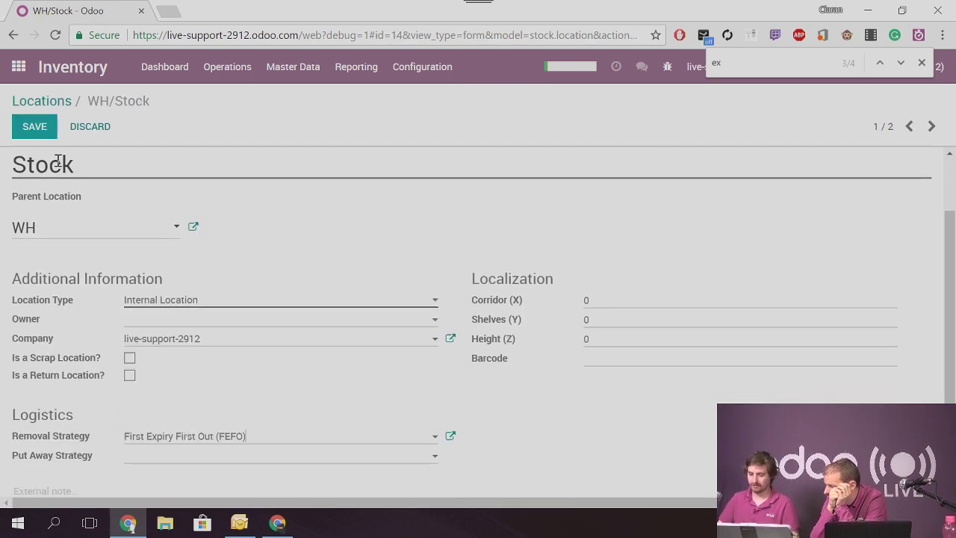
click(34, 132)
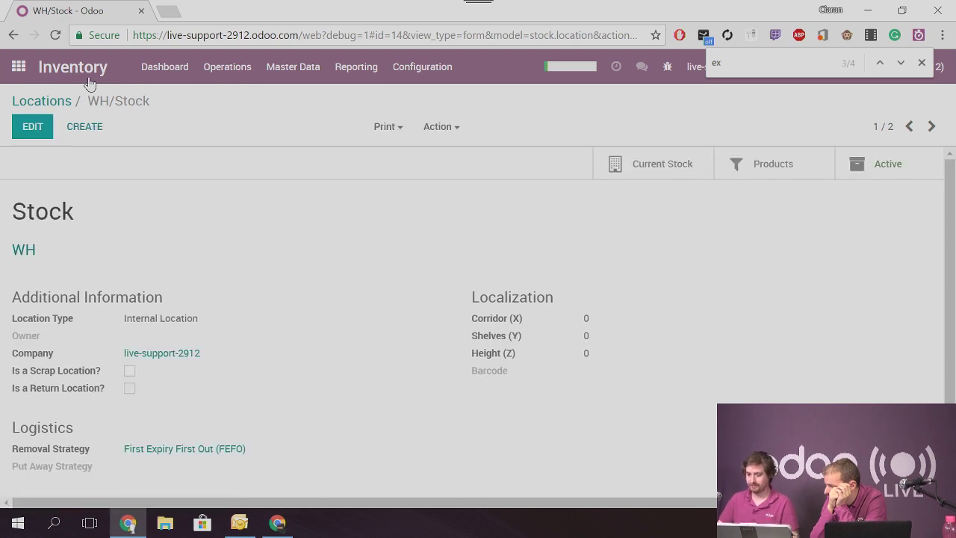
click(277, 66)
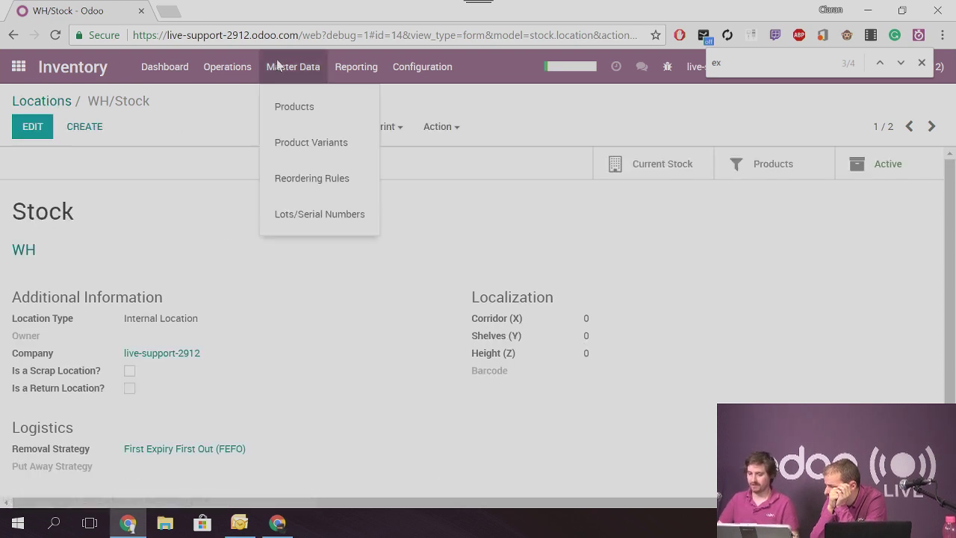
Compare the best-before dates on Grapes lots GR2 and GR1, then go back to the apps menu
click(311, 216)
click(66, 198)
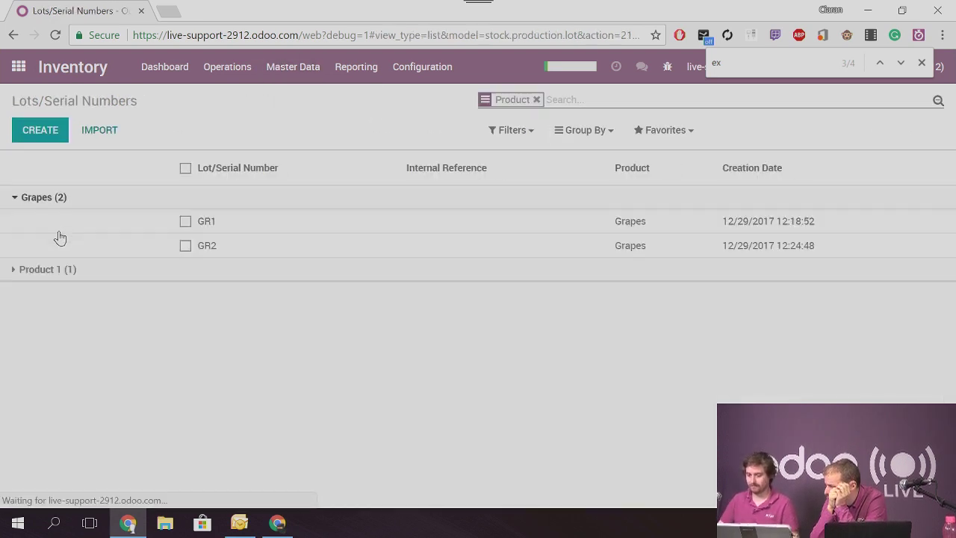
click(223, 248)
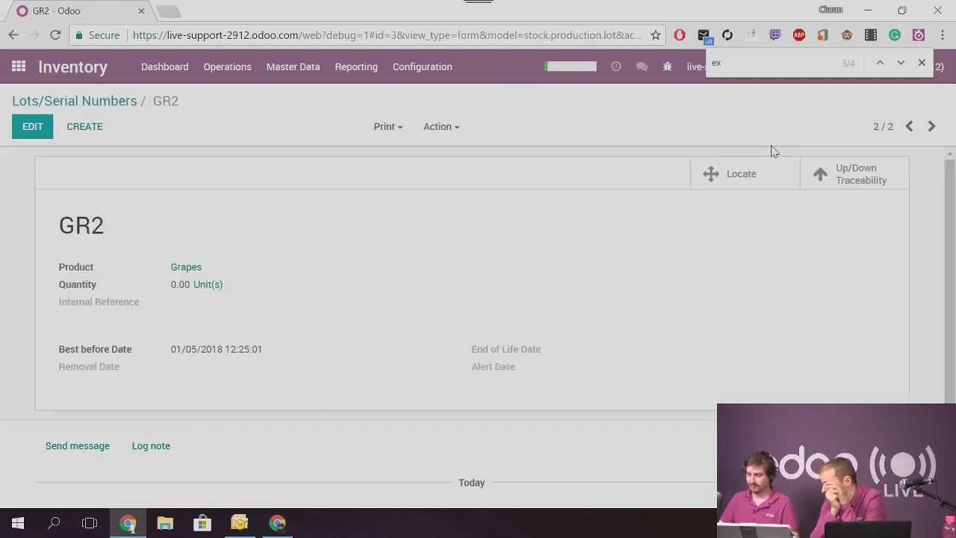
click(909, 126)
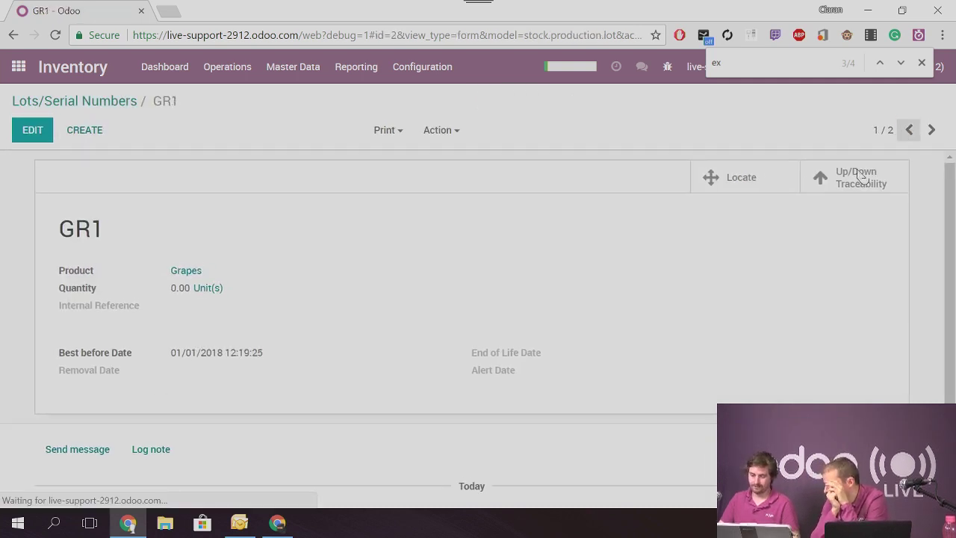
click(46, 101)
click(17, 67)
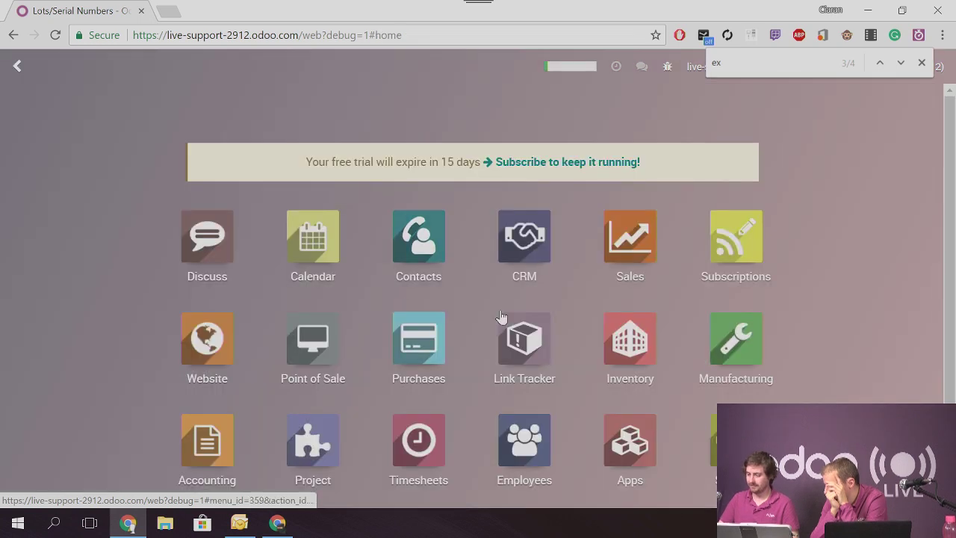
Start a new Sales quotation and select its customer
click(630, 247)
click(45, 131)
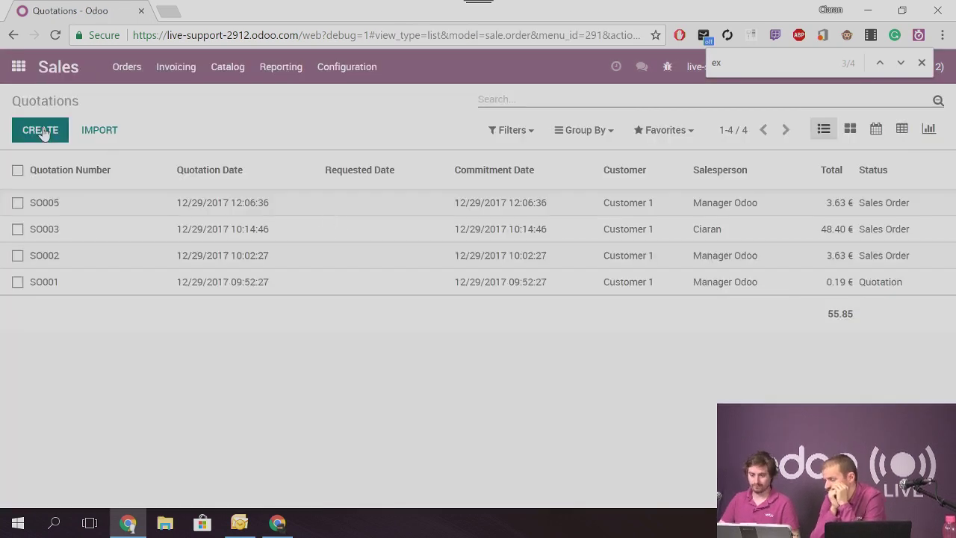
click(216, 260)
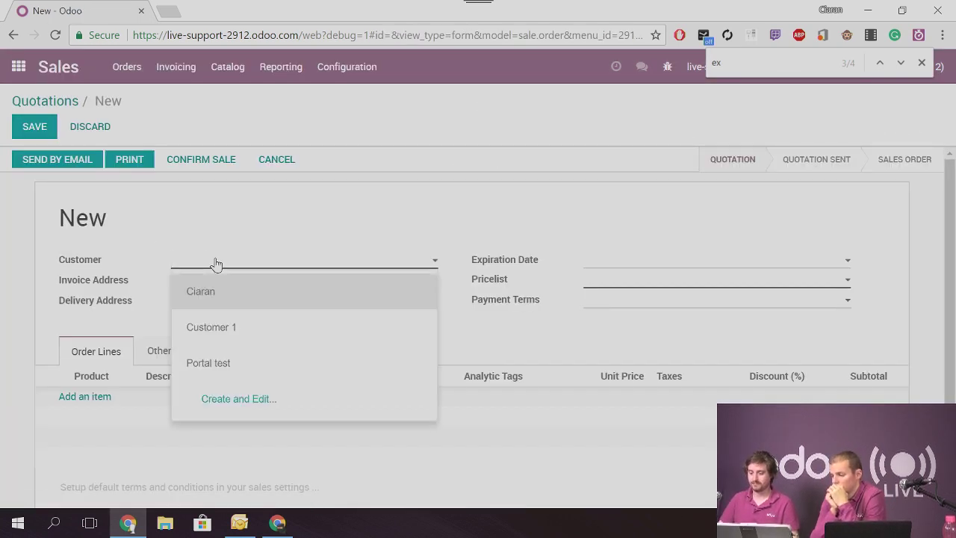
click(218, 293)
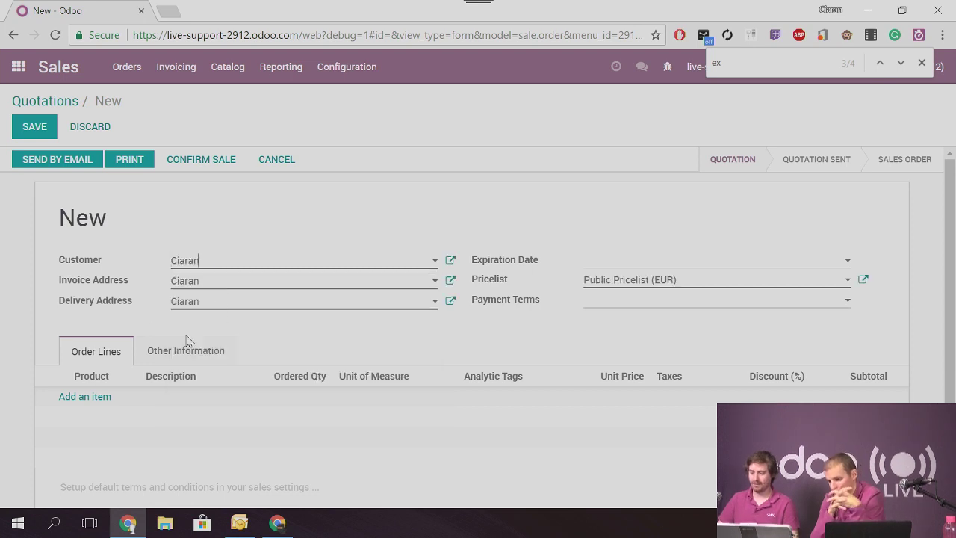
Add an order line of 10 Grapes at 5.00 each, subtotal 50.00 €
click(84, 399)
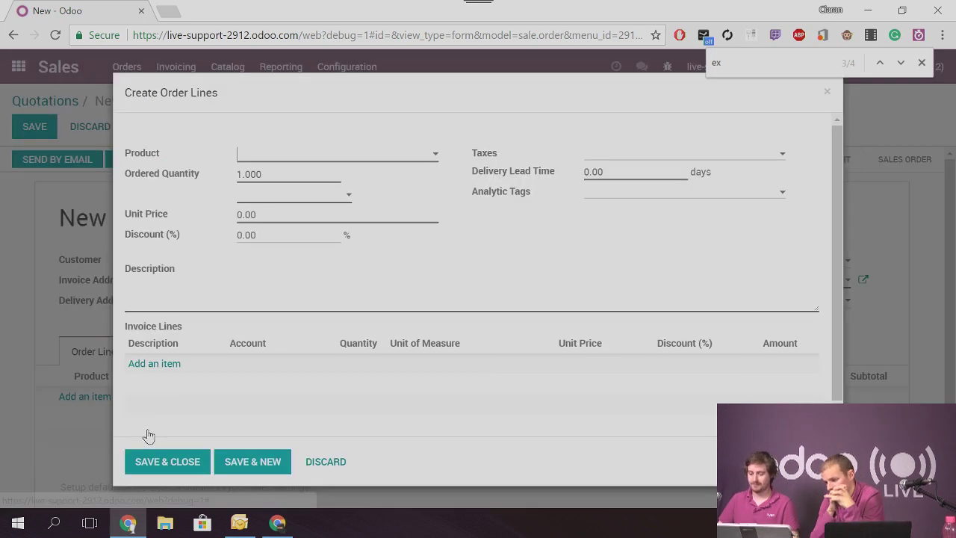
click(258, 156)
text(10)
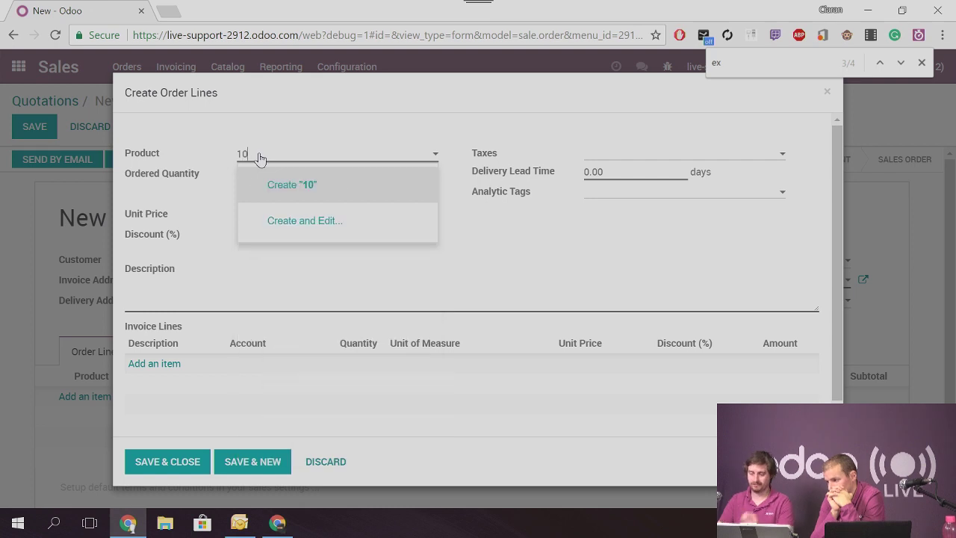
drag(259, 157, 219, 154)
text(gra)
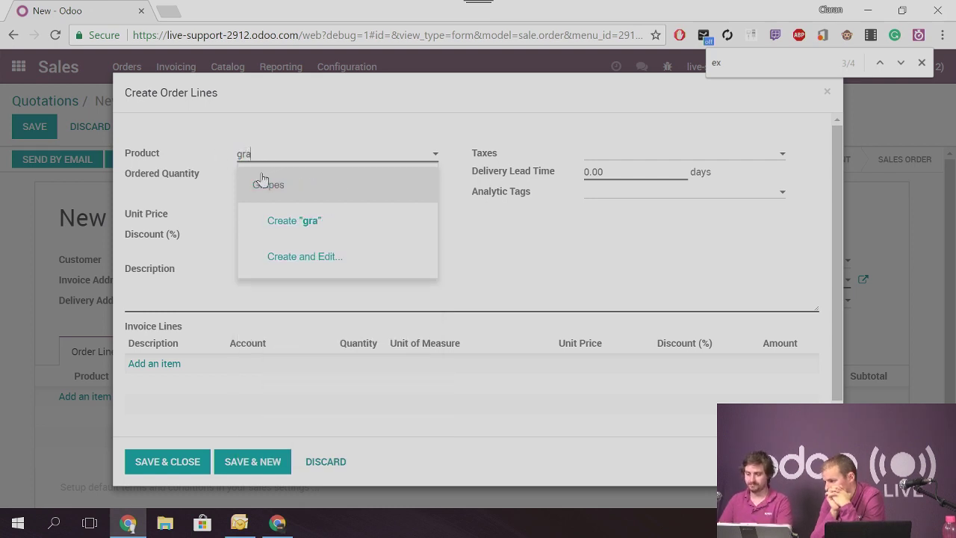
click(248, 219)
click(267, 175)
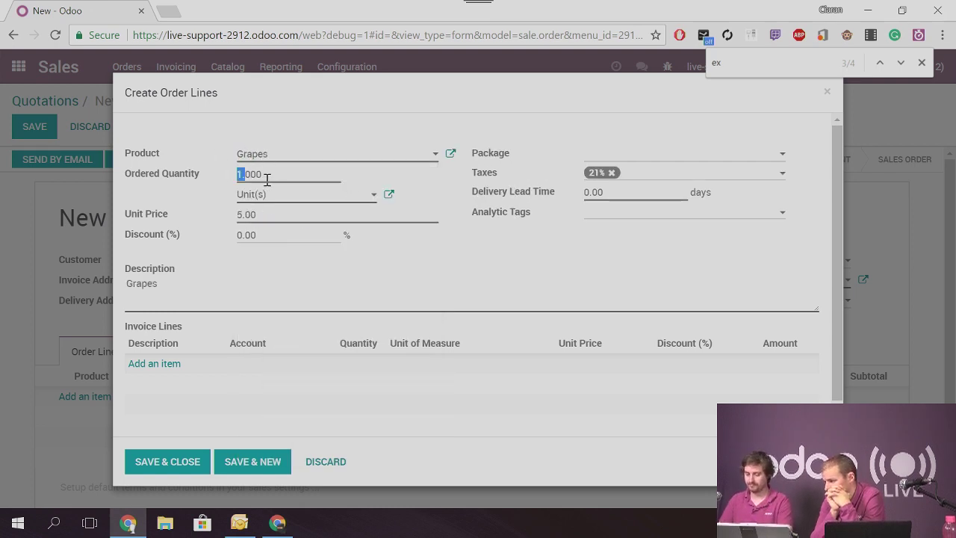
text(10)
key(Delete)
key(Delete)
key(Delete)
key(Delete)
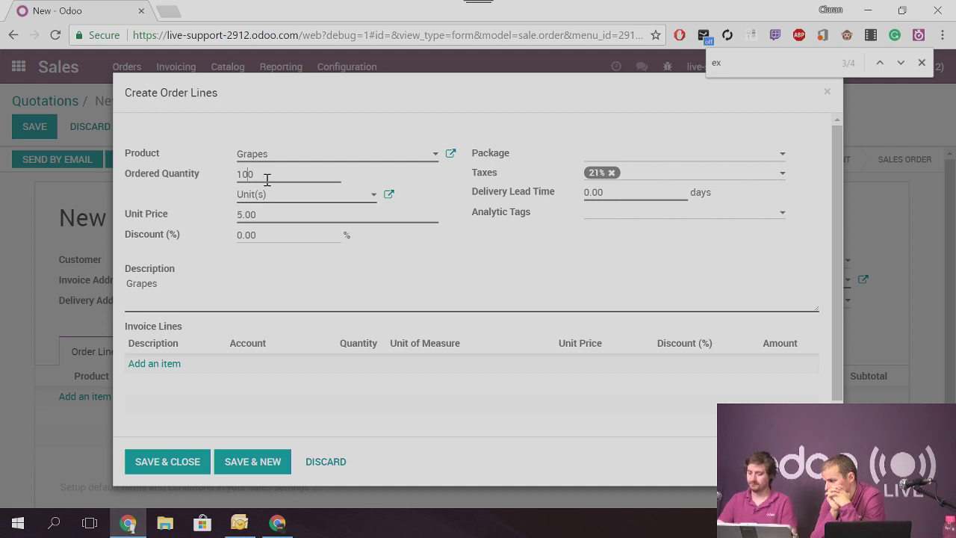
click(168, 462)
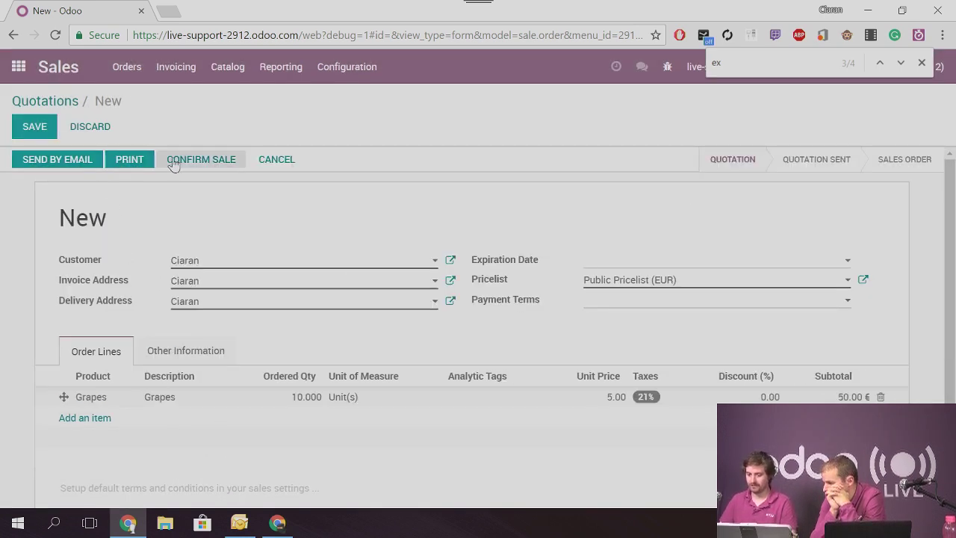
click(171, 160)
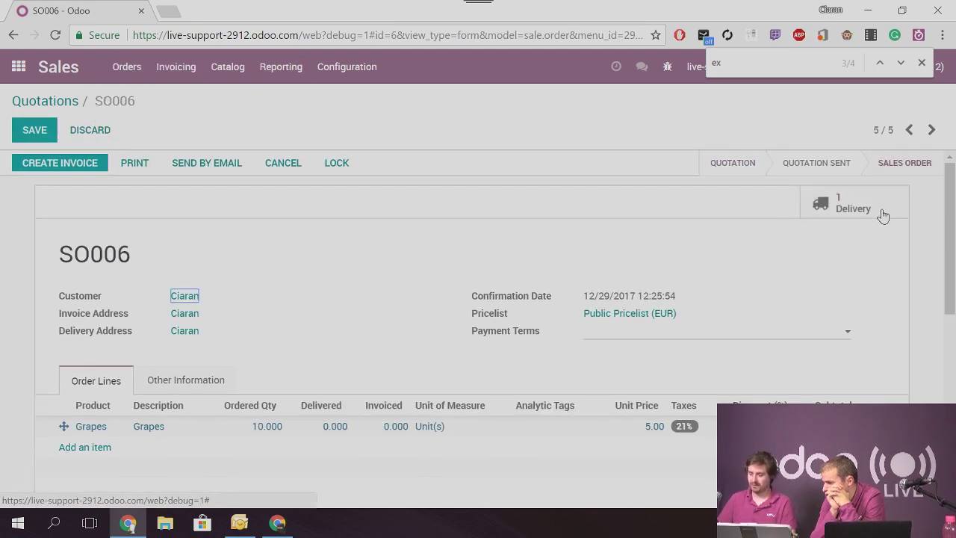
Open delivery WH/OUT/00003 and review the Grapes line's detailed operations and stock move
click(825, 213)
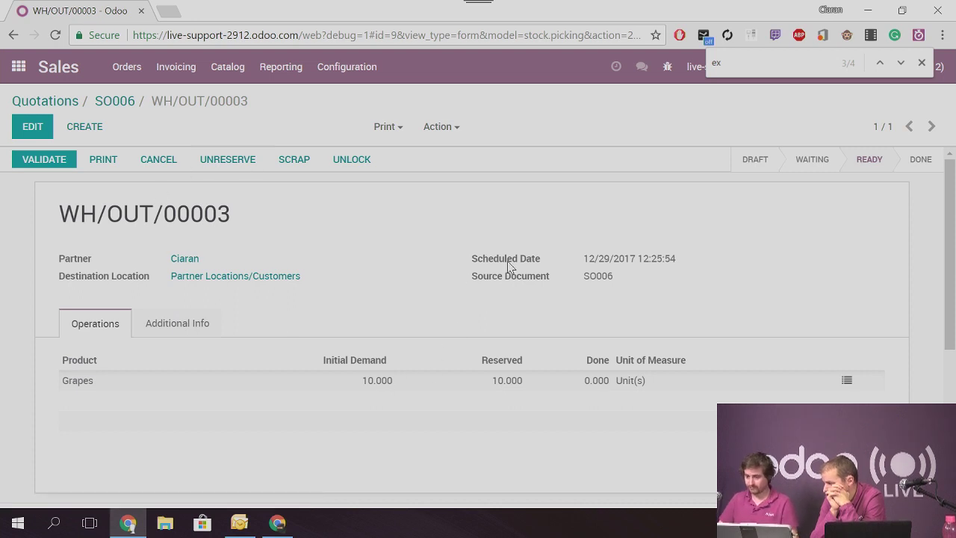
click(846, 382)
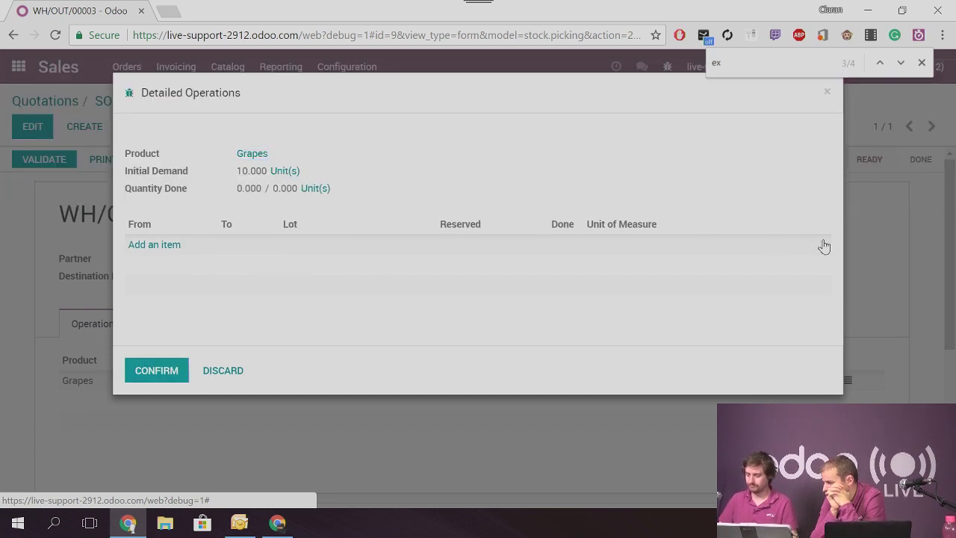
click(231, 370)
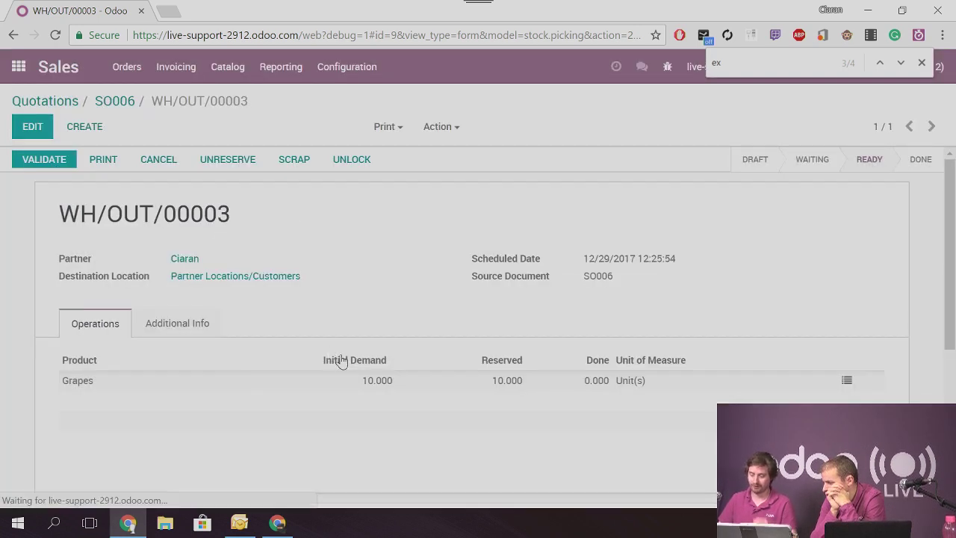
click(844, 385)
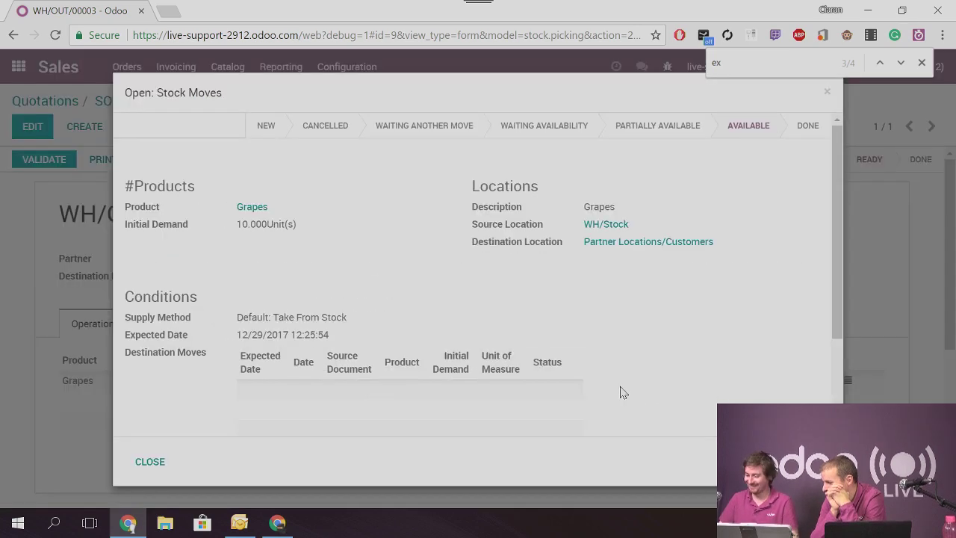
click(153, 459)
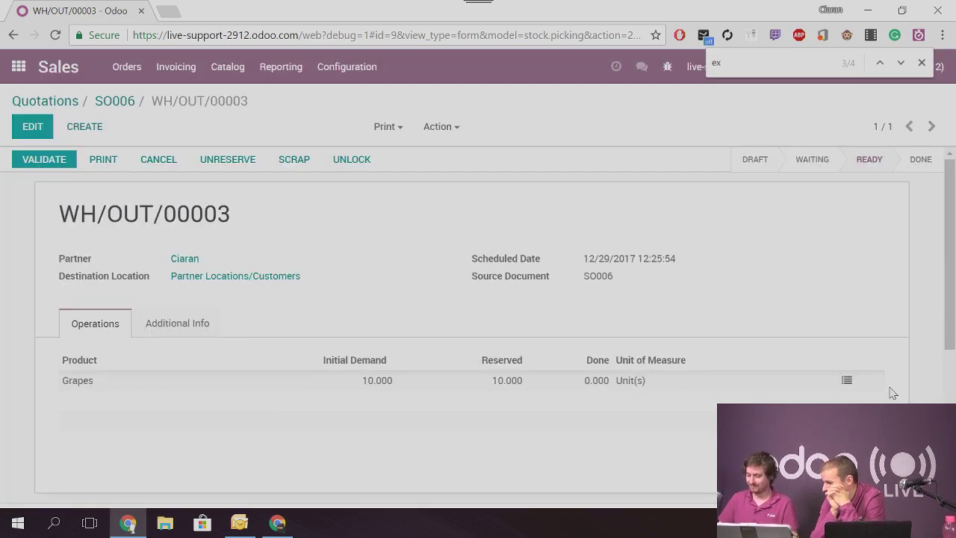
click(847, 382)
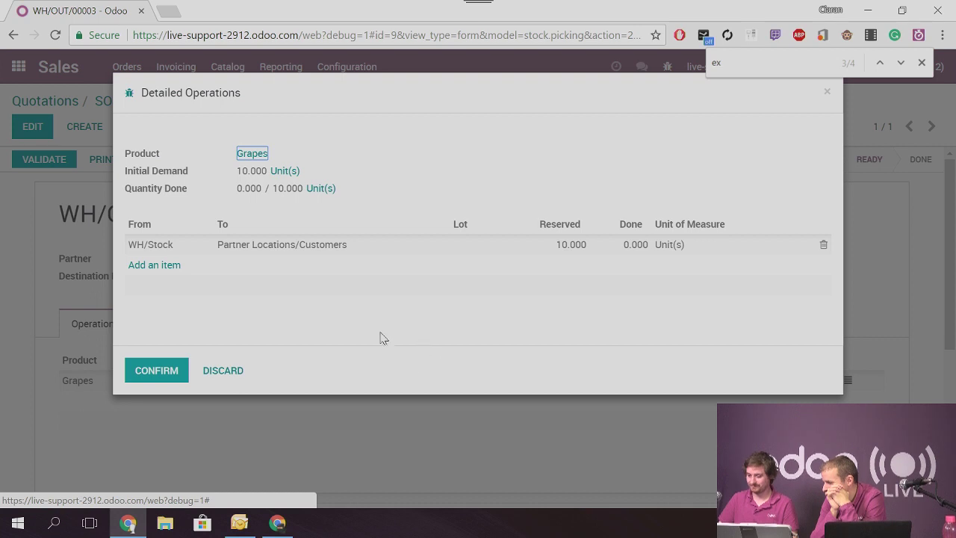
click(150, 371)
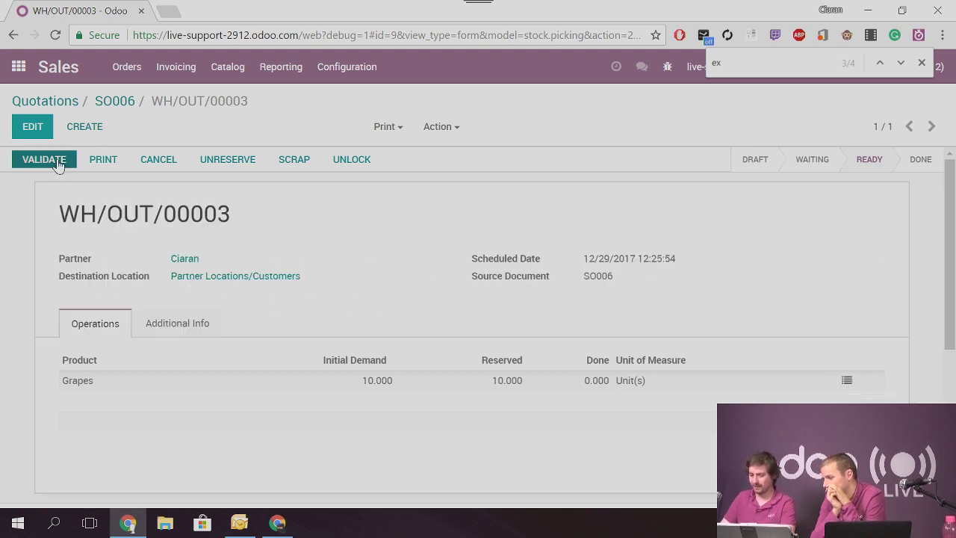
click(30, 160)
After the missing-lot error, set the Grapes move line to lot GR1 with 10 done and confirm
click(265, 175)
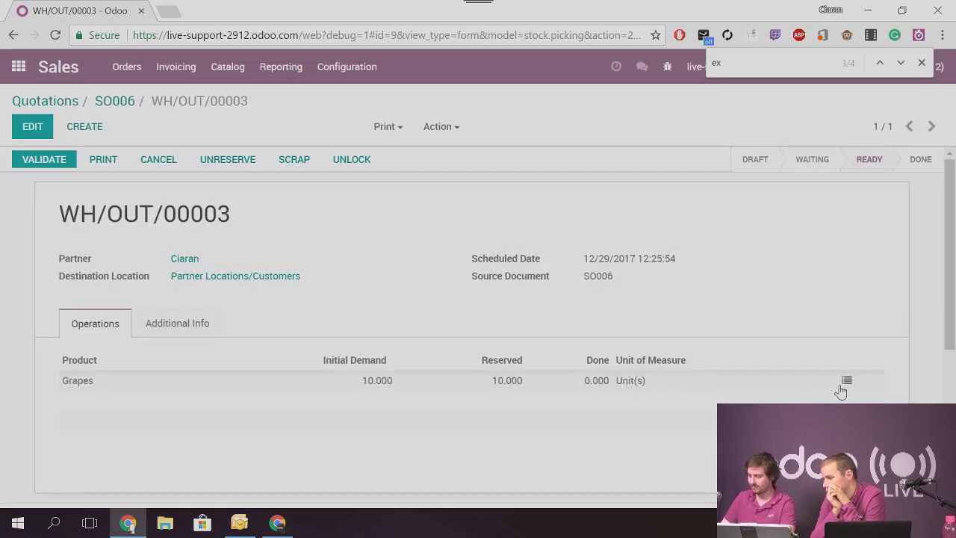
click(846, 382)
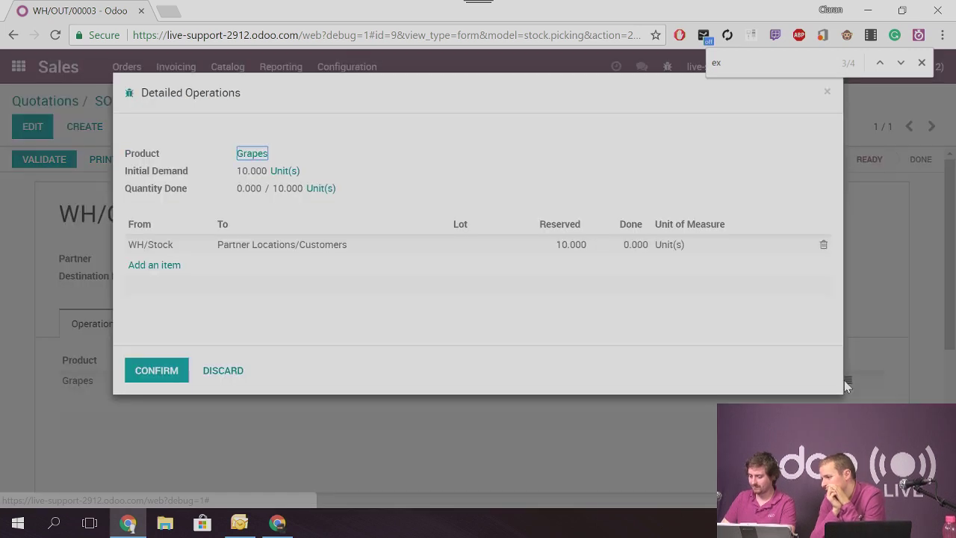
click(479, 251)
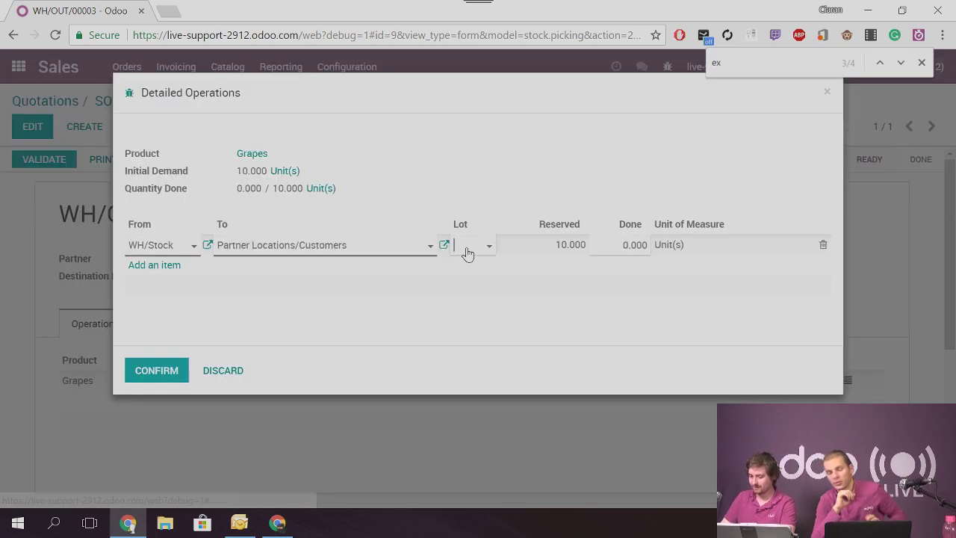
click(472, 247)
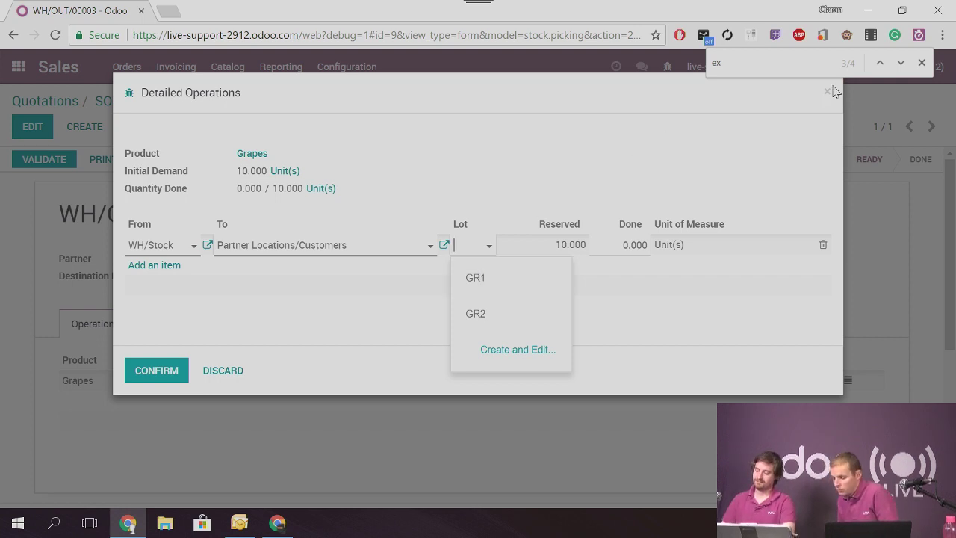
click(513, 323)
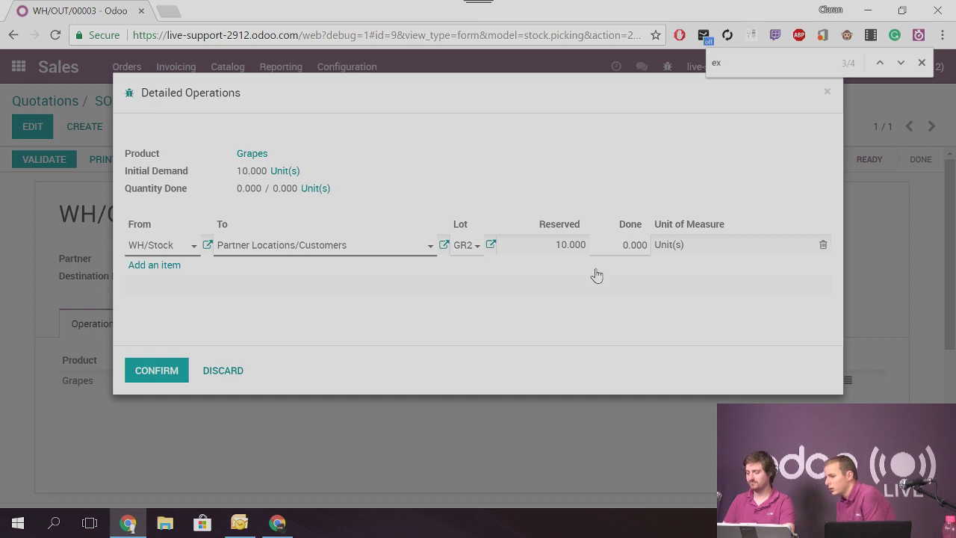
click(608, 247)
click(461, 245)
key(Delete)
text(1)
click(613, 245)
text(10)
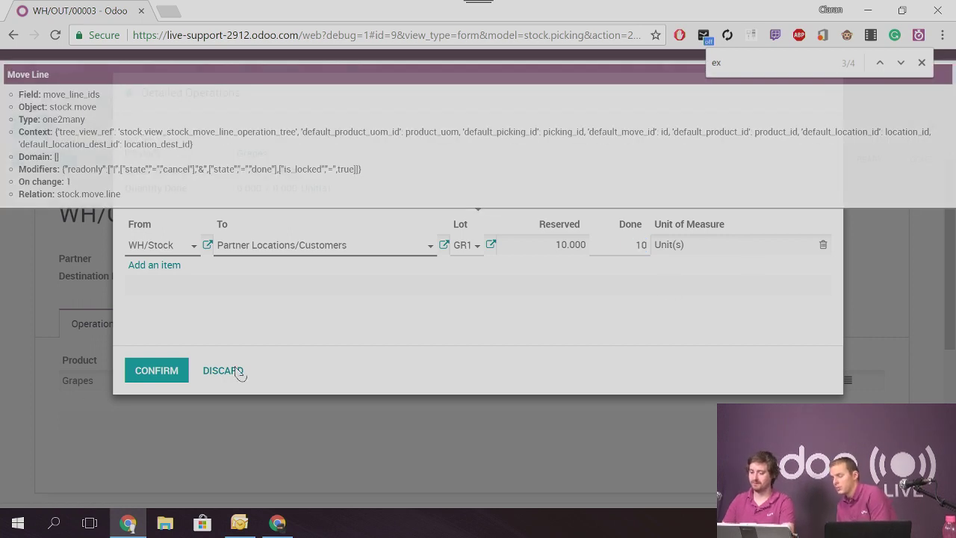
click(141, 366)
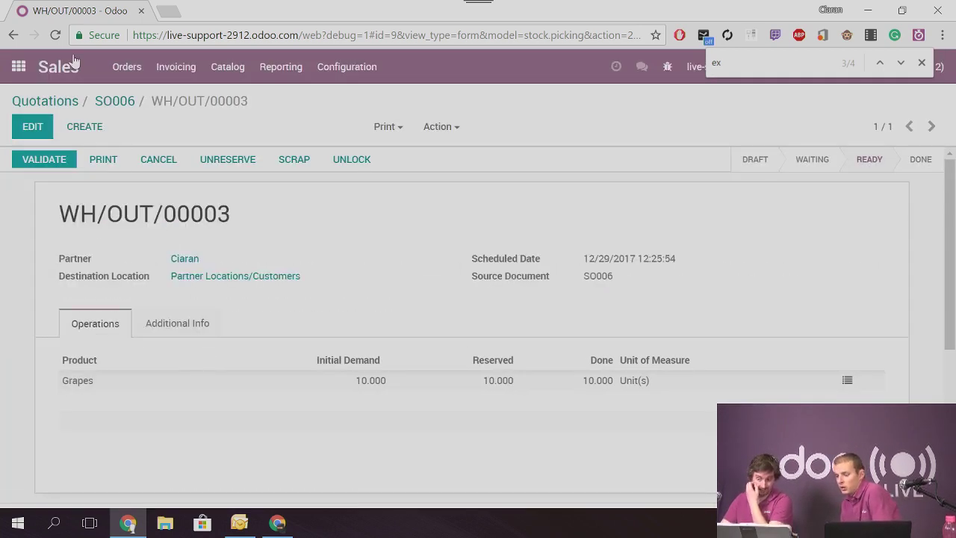
Change the Grapes product type to Stockable Product and attempt to save, hitting a server error
click(228, 67)
click(254, 107)
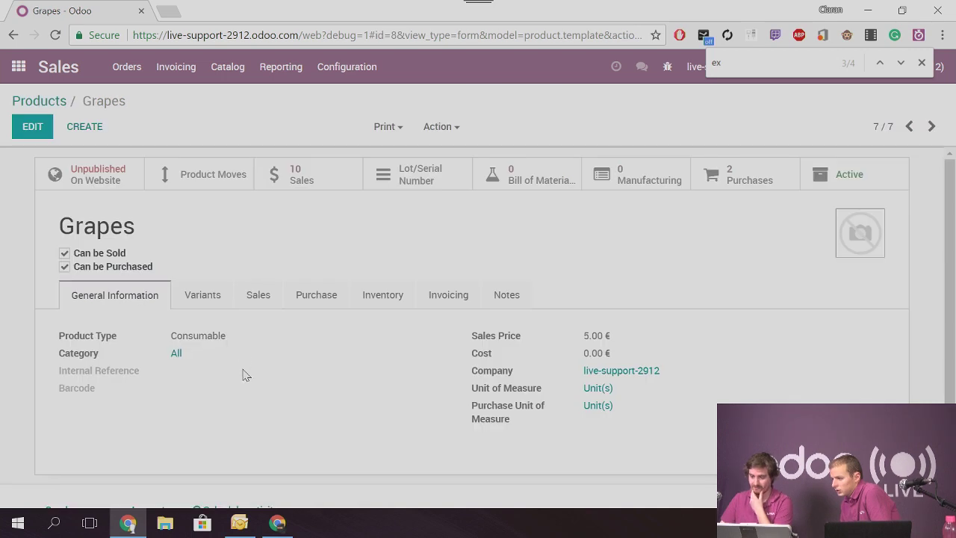
key(alt+a)
click(239, 357)
click(227, 443)
click(35, 126)
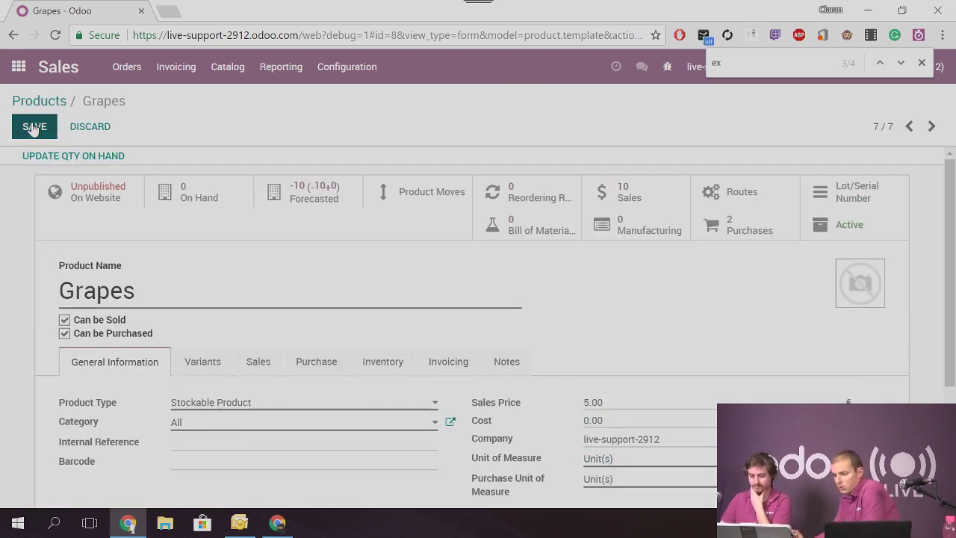
click(259, 198)
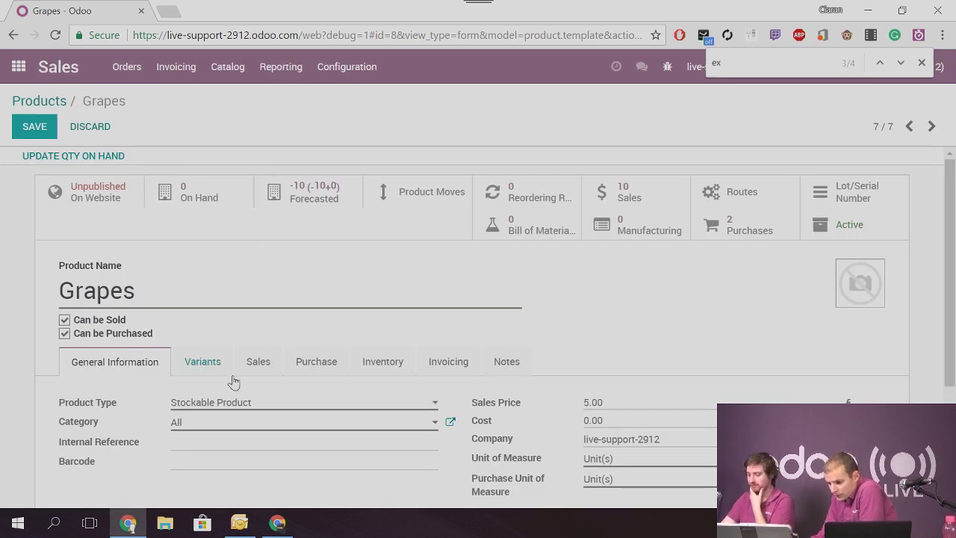
Retry saving Grapes and dismiss the reserved-on-stock-move error again
click(49, 126)
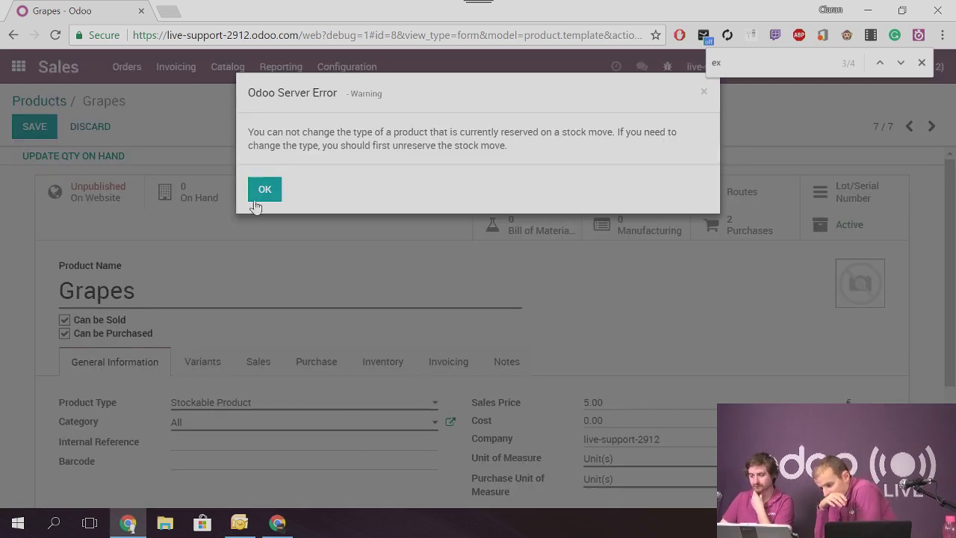
drag(290, 133, 609, 181)
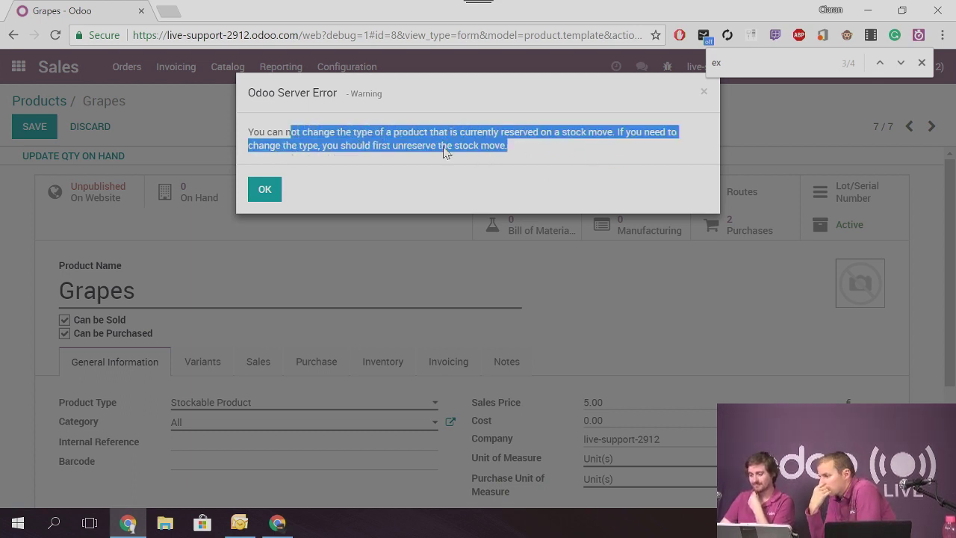
click(395, 183)
click(280, 190)
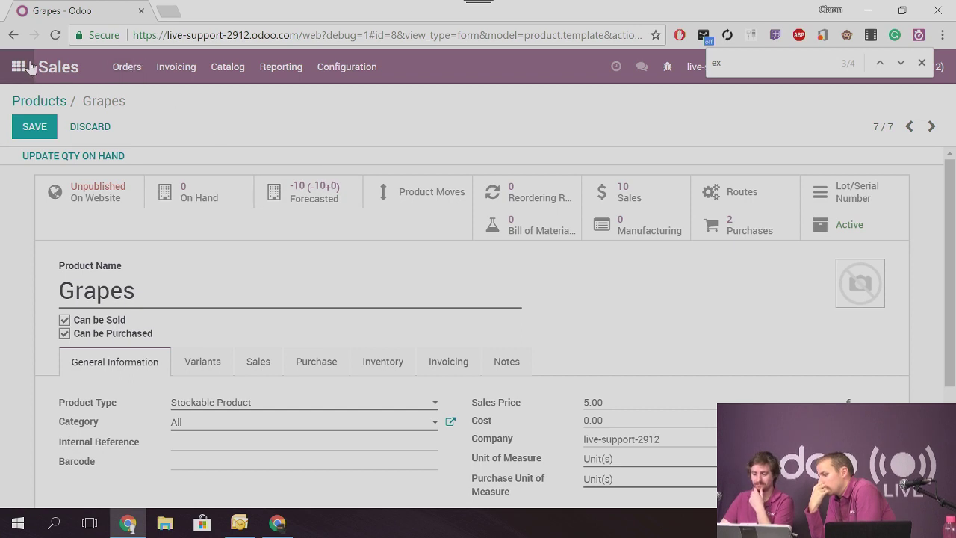
click(36, 66)
Discard the unsaved Grapes changes, view the Accounting dashboard, then return to the apps home
click(262, 175)
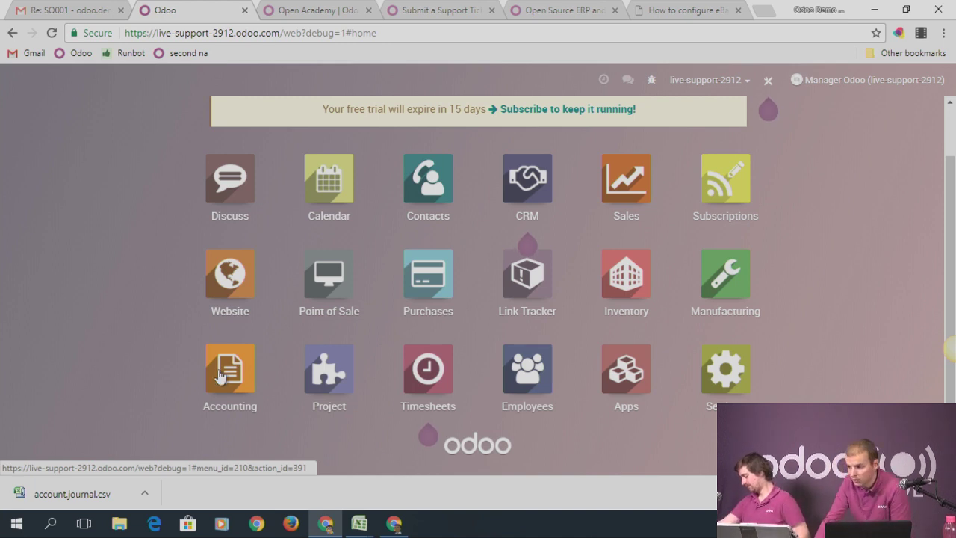
click(222, 373)
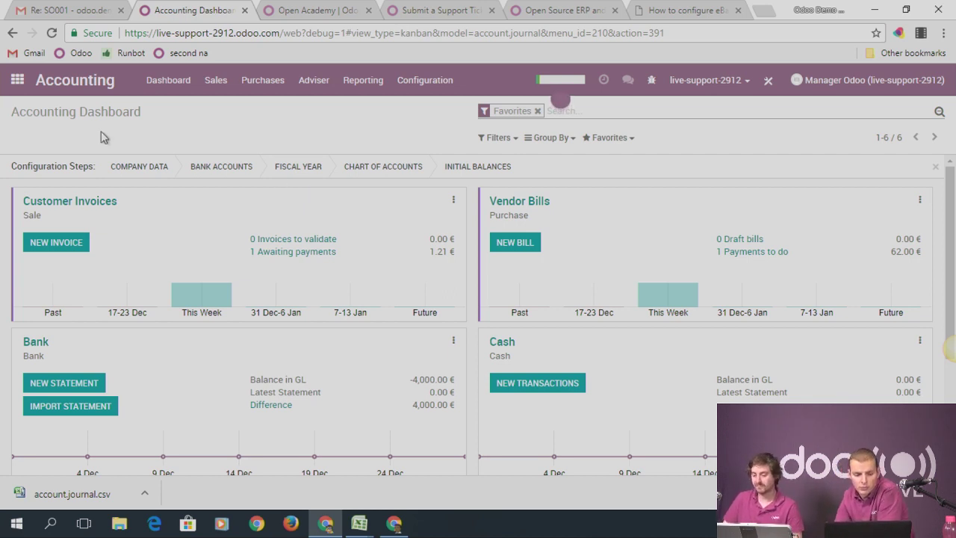
click(18, 81)
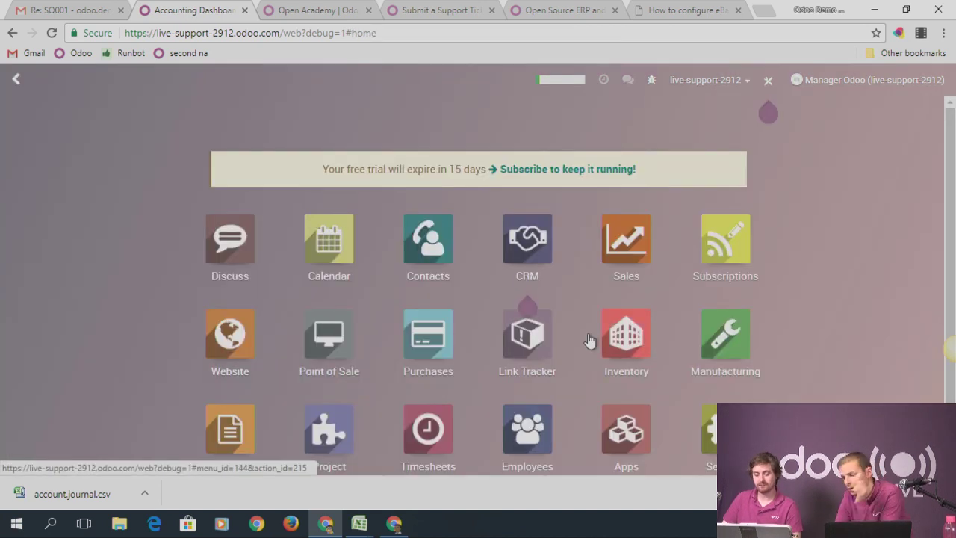
Resume the in-progress Main session from the Point of Sale dashboard
scroll(564, 296, down, 1)
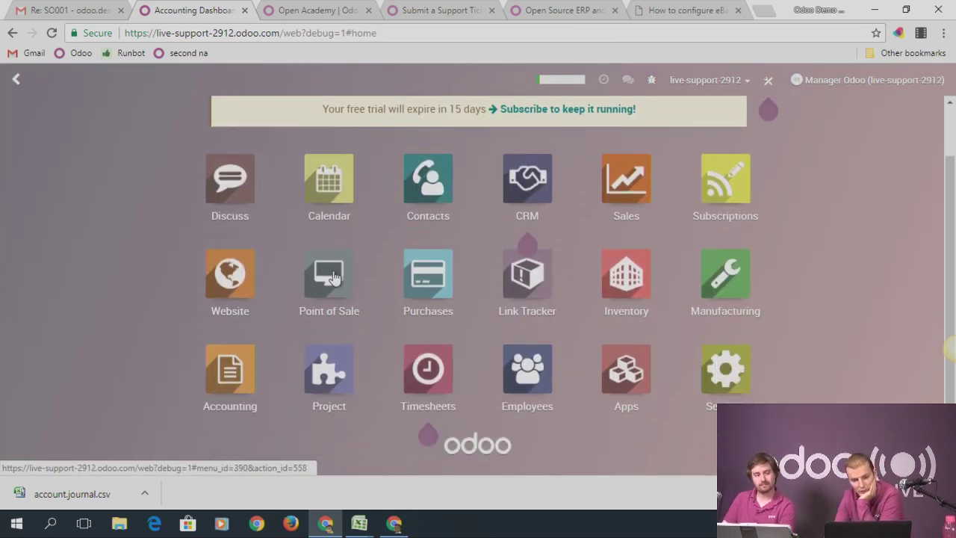
click(333, 281)
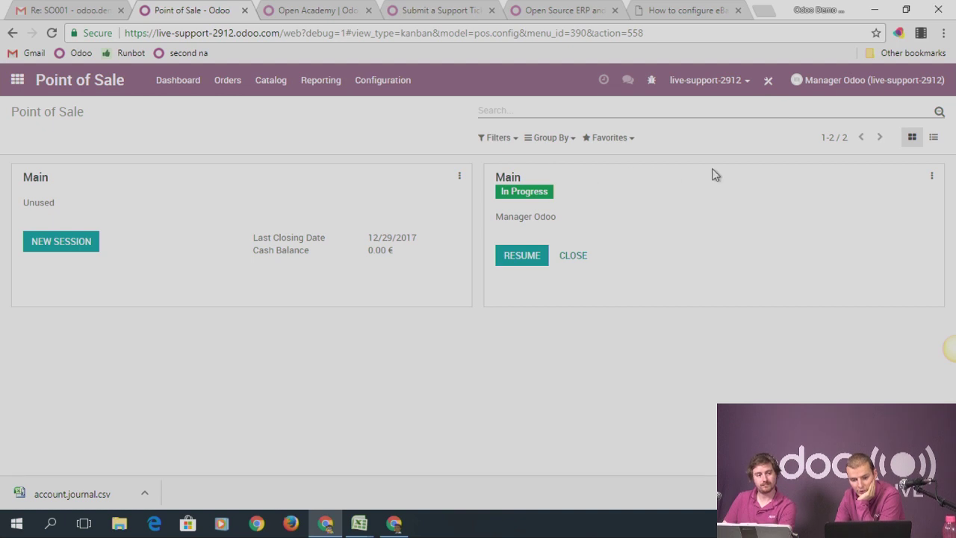
click(538, 258)
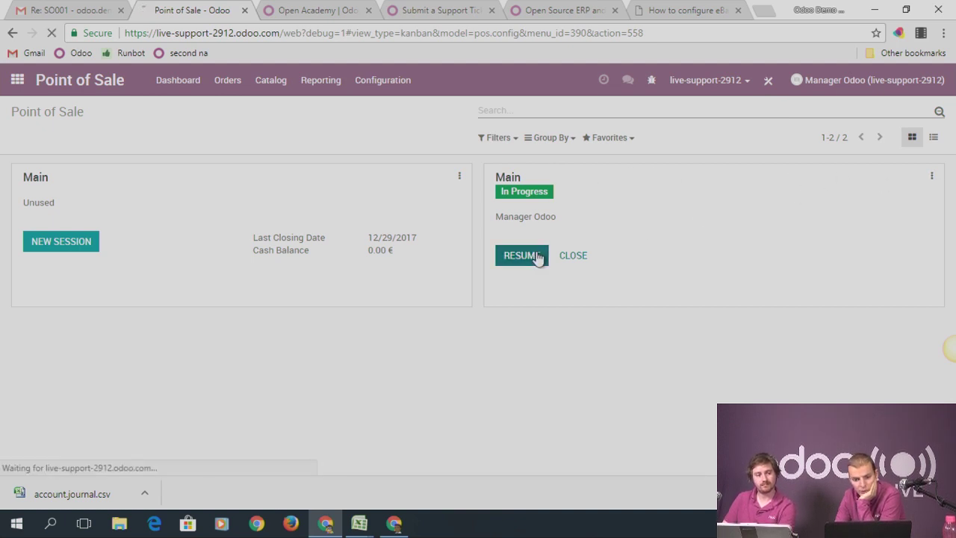